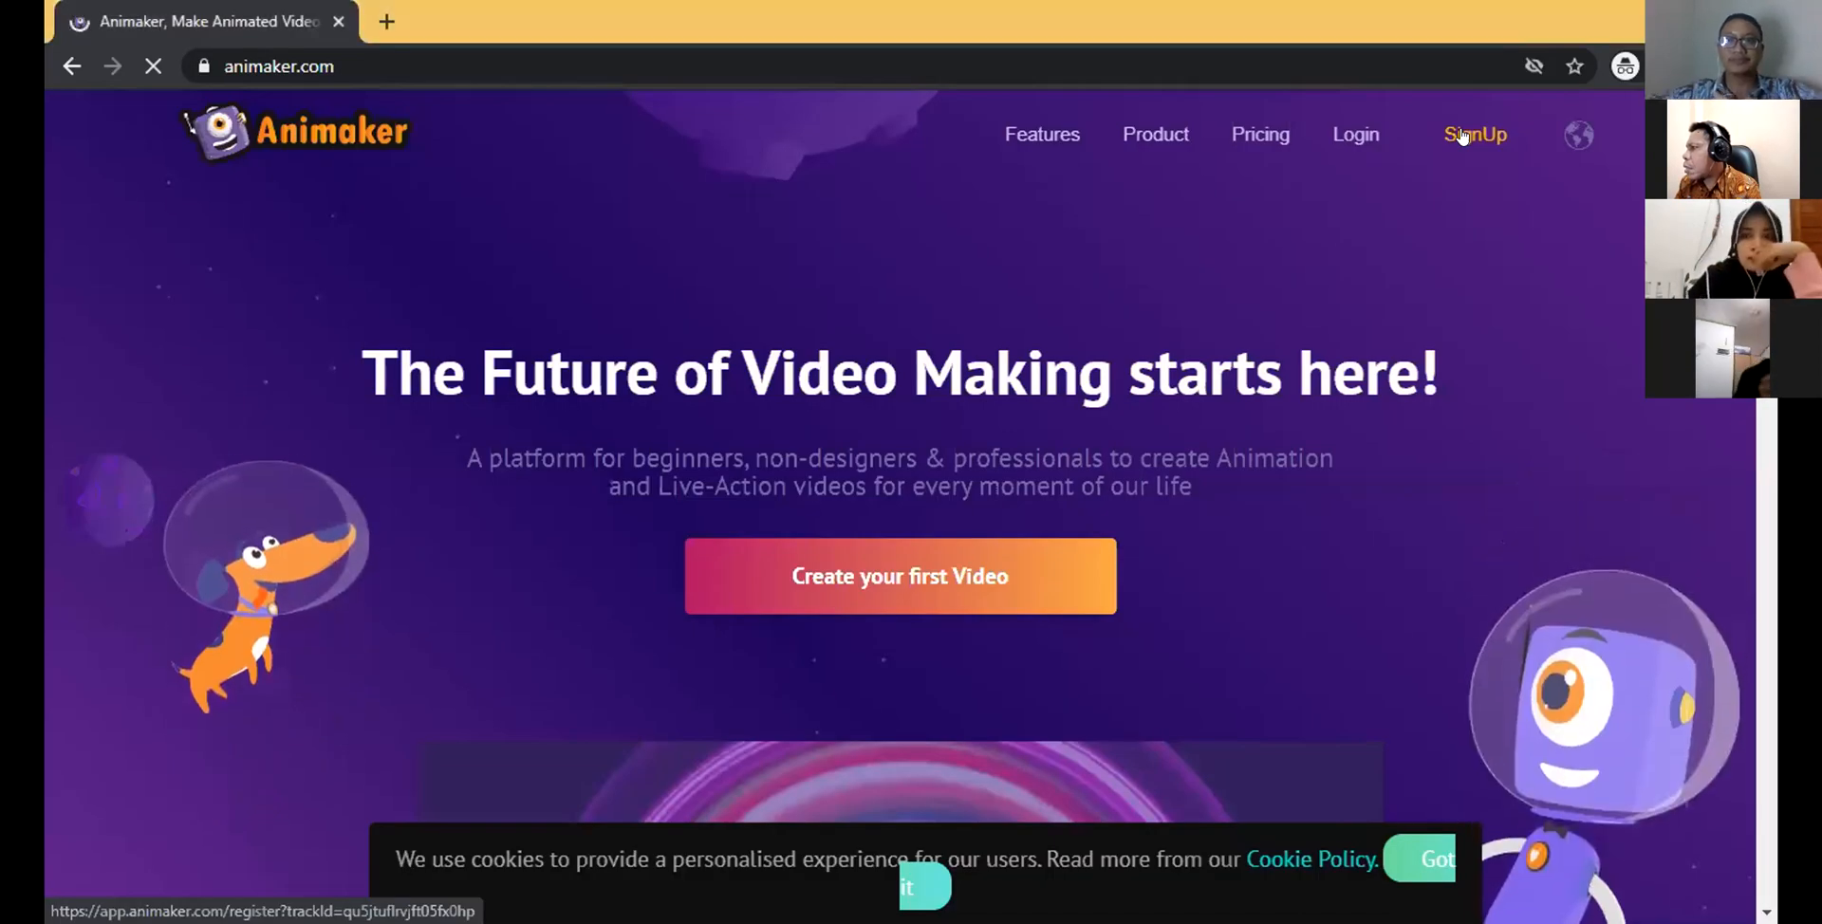
- Open the Animaker registration page and start signing up with a Google account, up to the email entry
click(1463, 137)
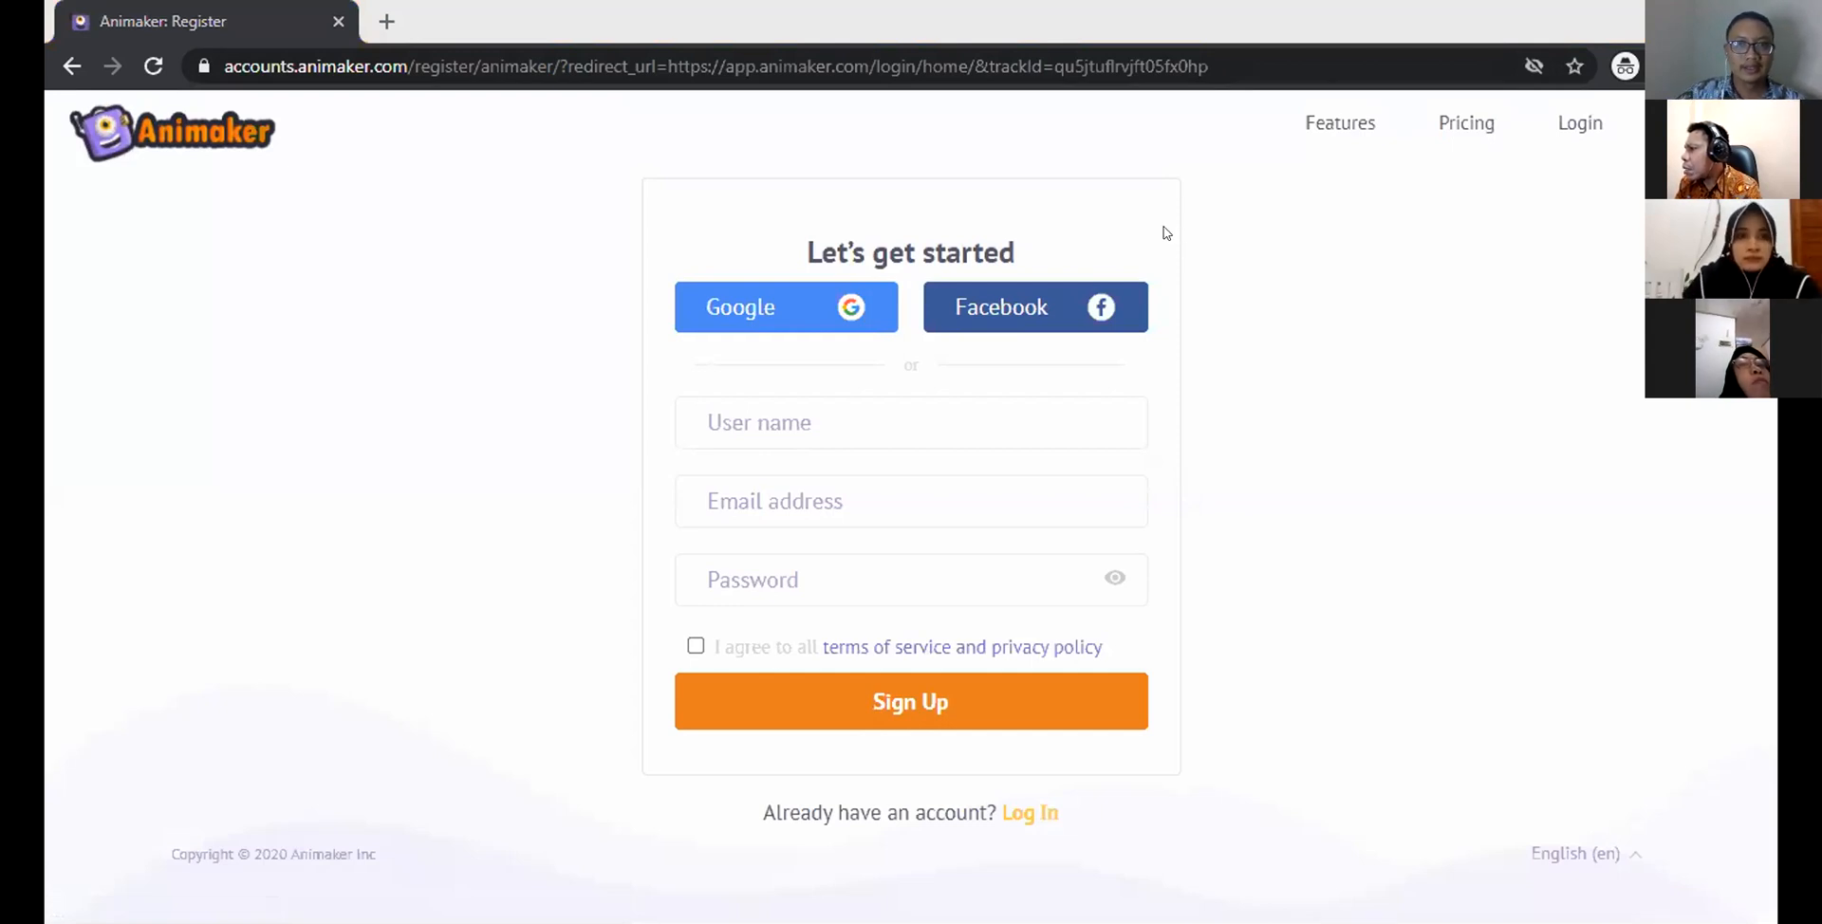
click(750, 315)
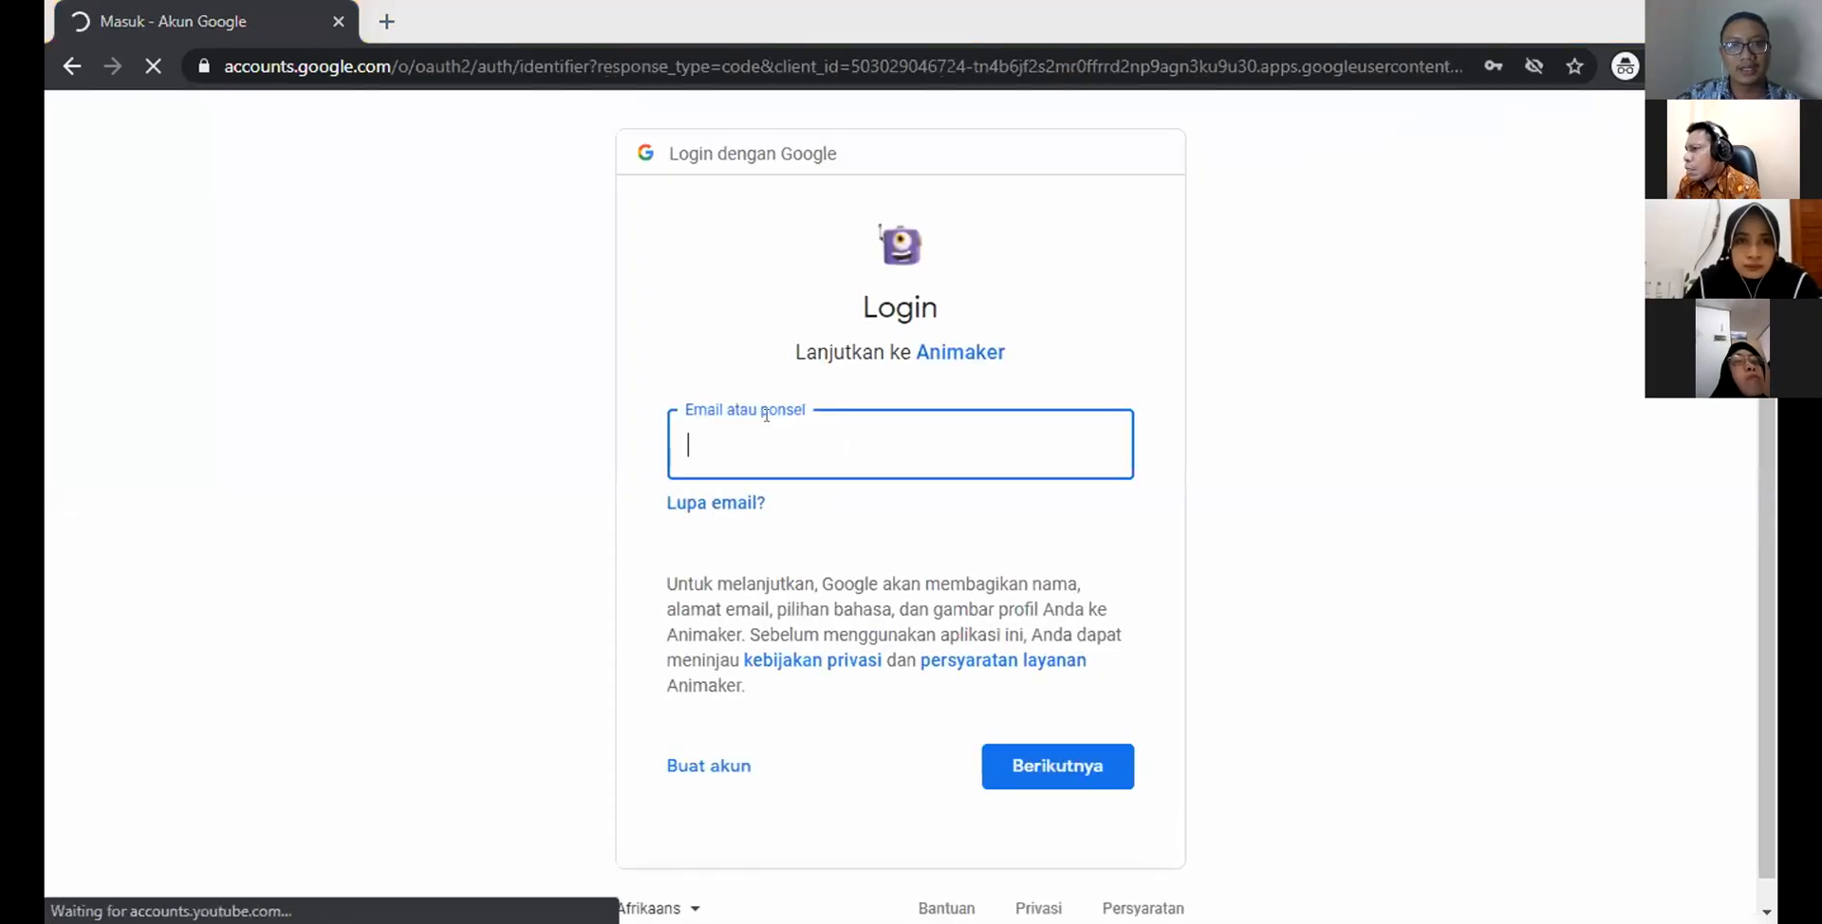
click(874, 440)
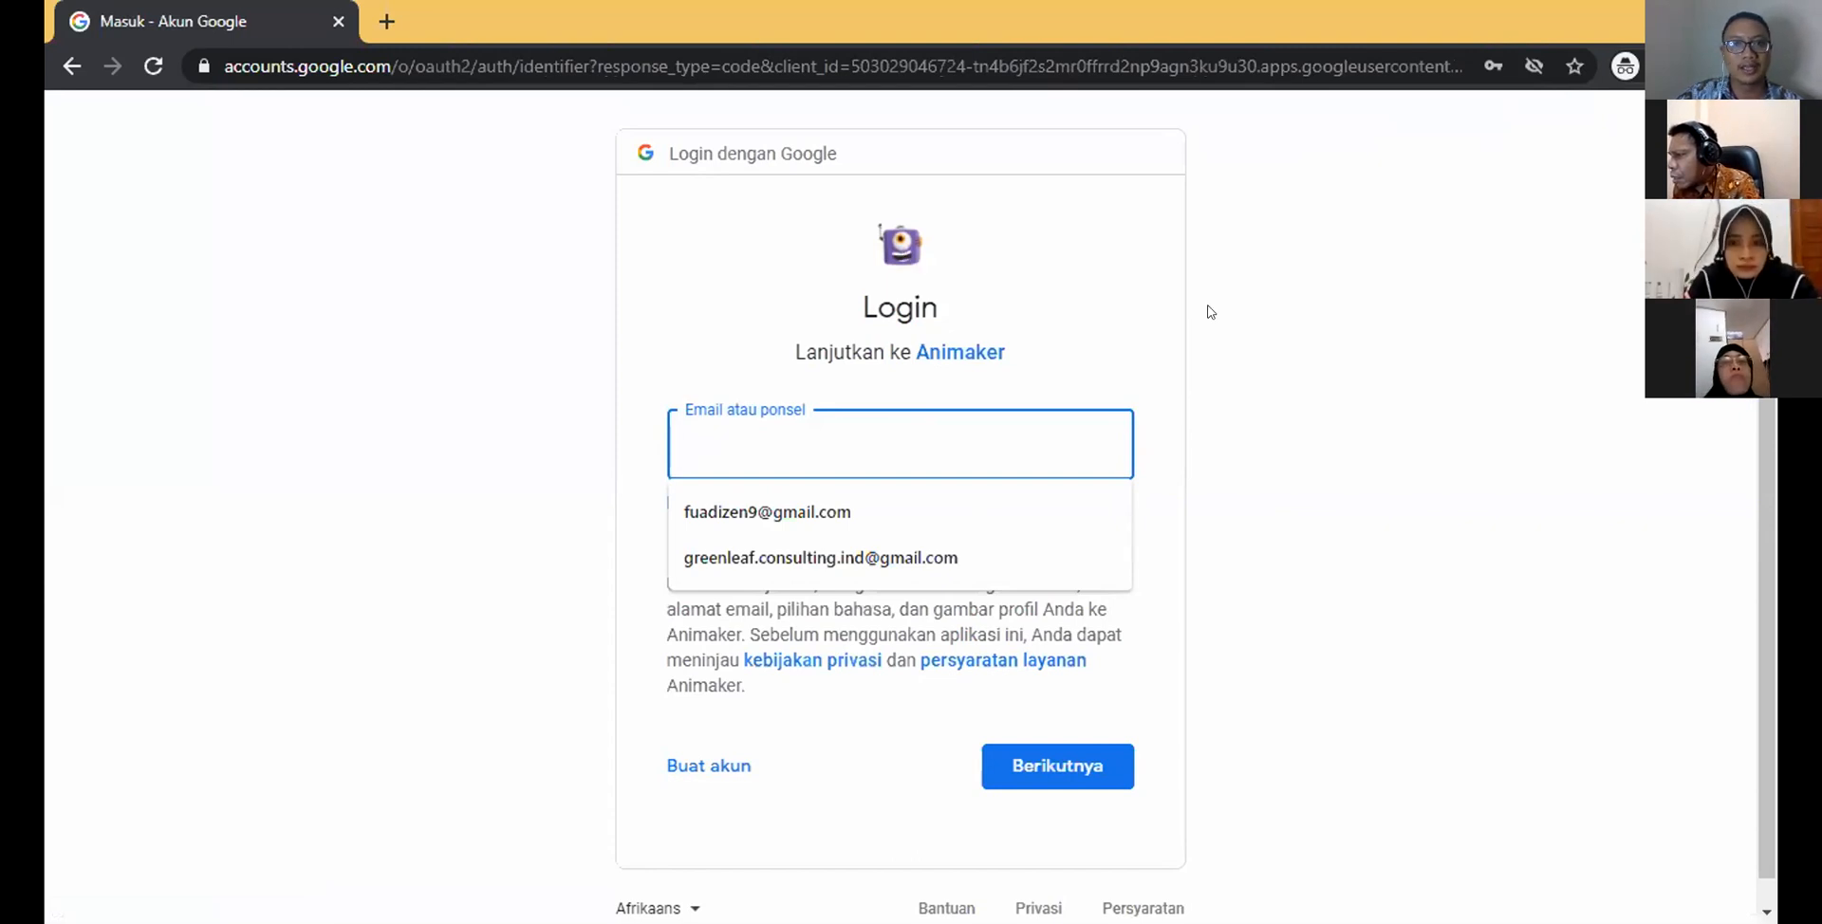
click(581, 311)
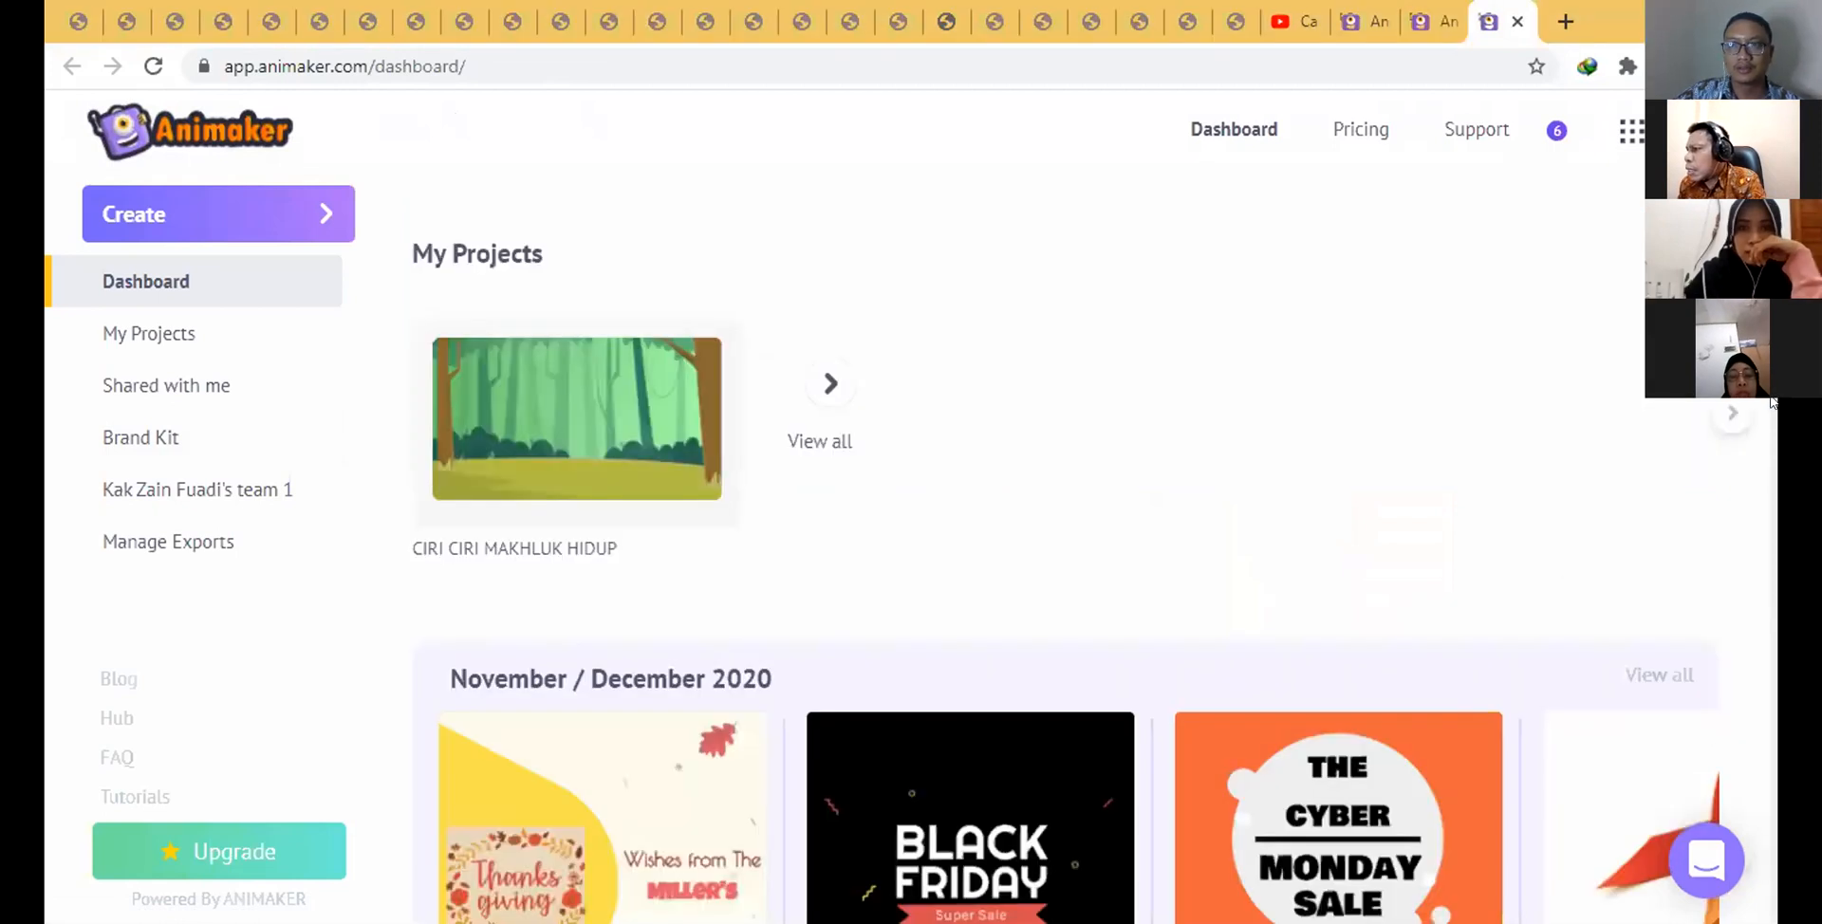
- Examine the dashboard's video format options, saved projects and seasonal templates
scroll(1409, 304, up, 5)
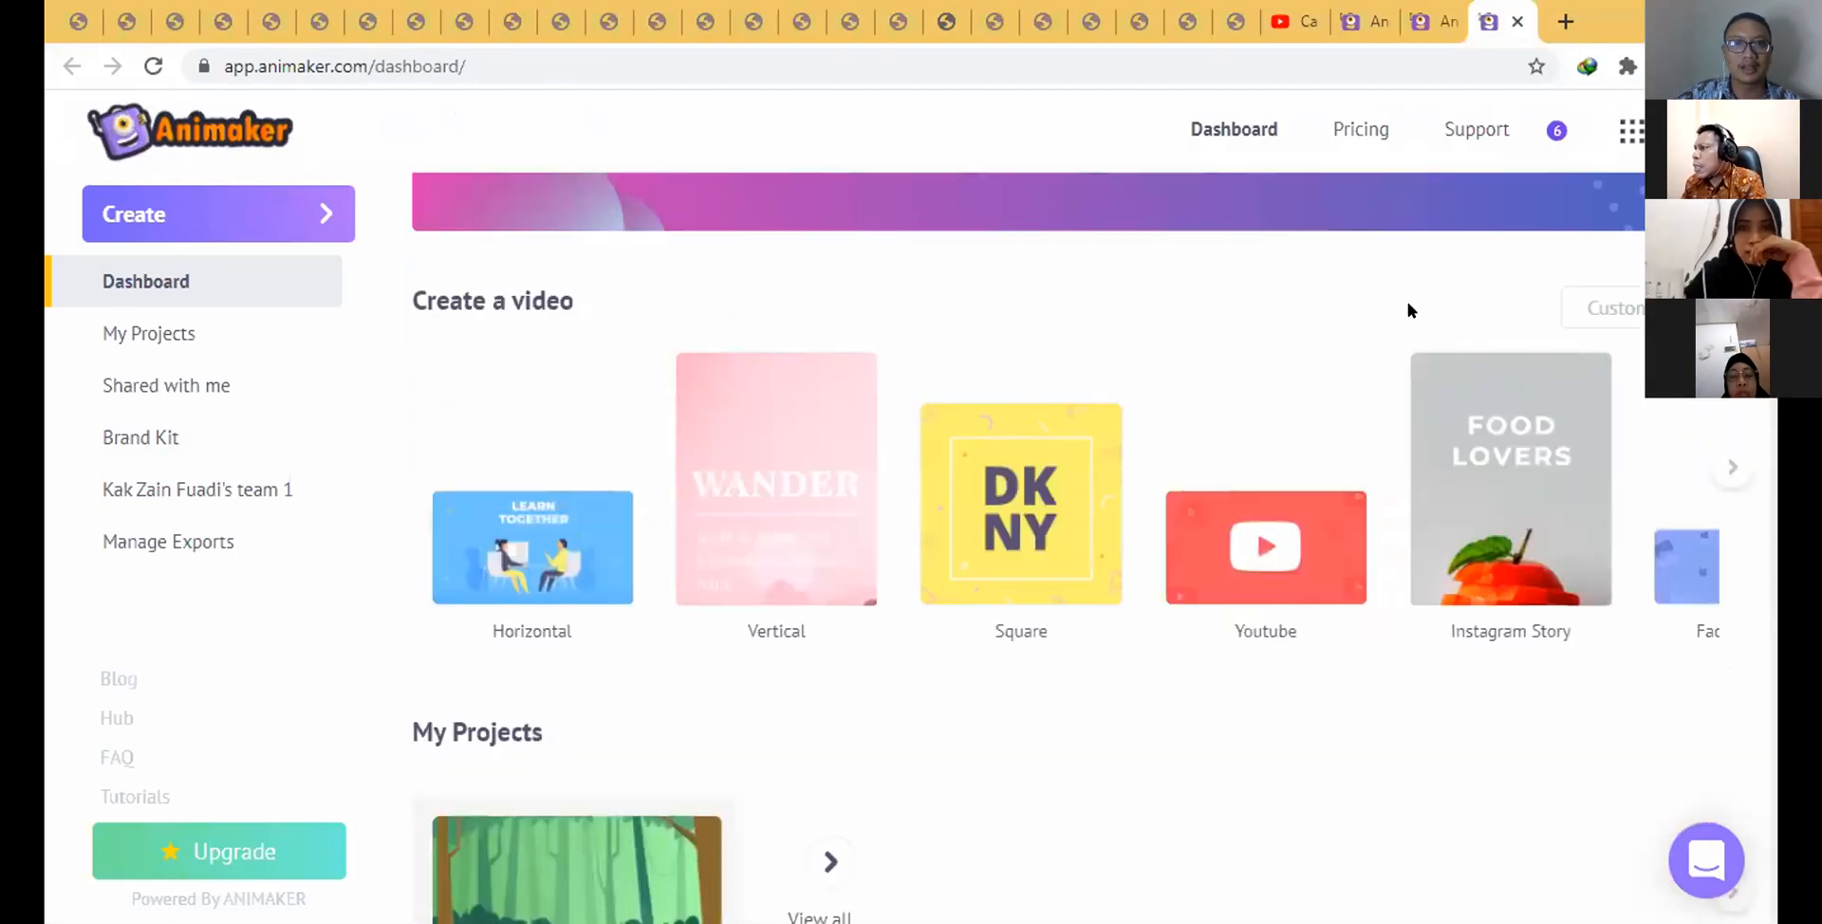
scroll(1408, 310, up, 1)
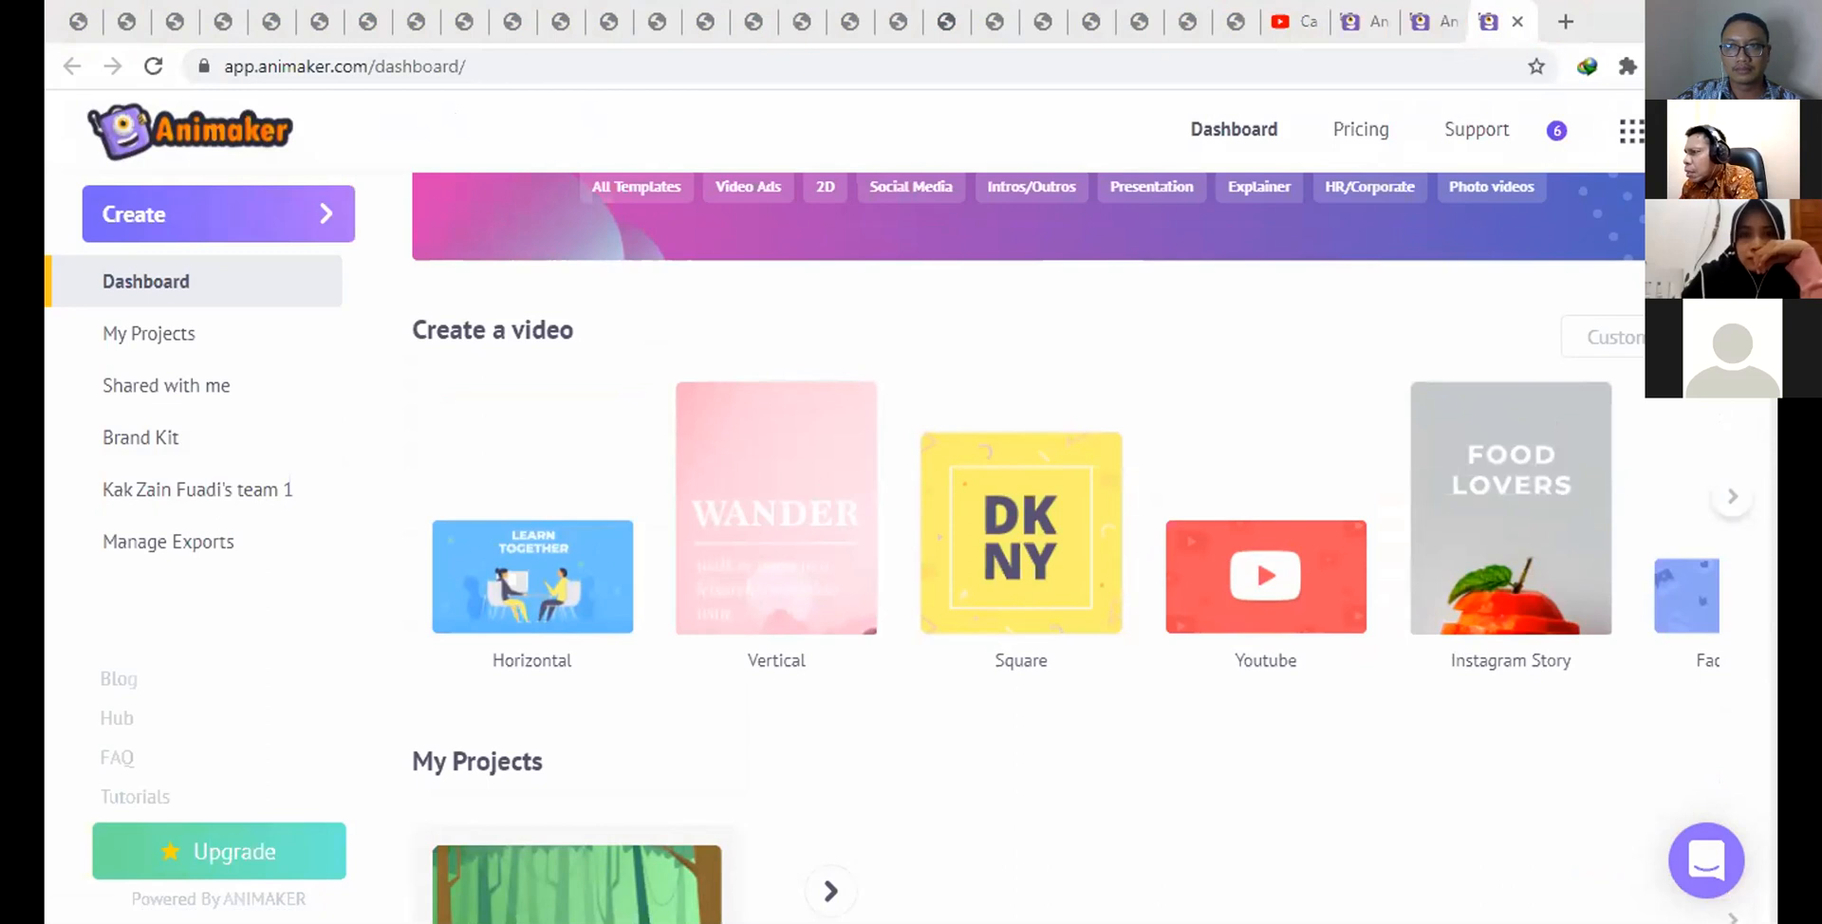
scroll(1044, 569, down, 7)
scroll(1044, 570, up, 2)
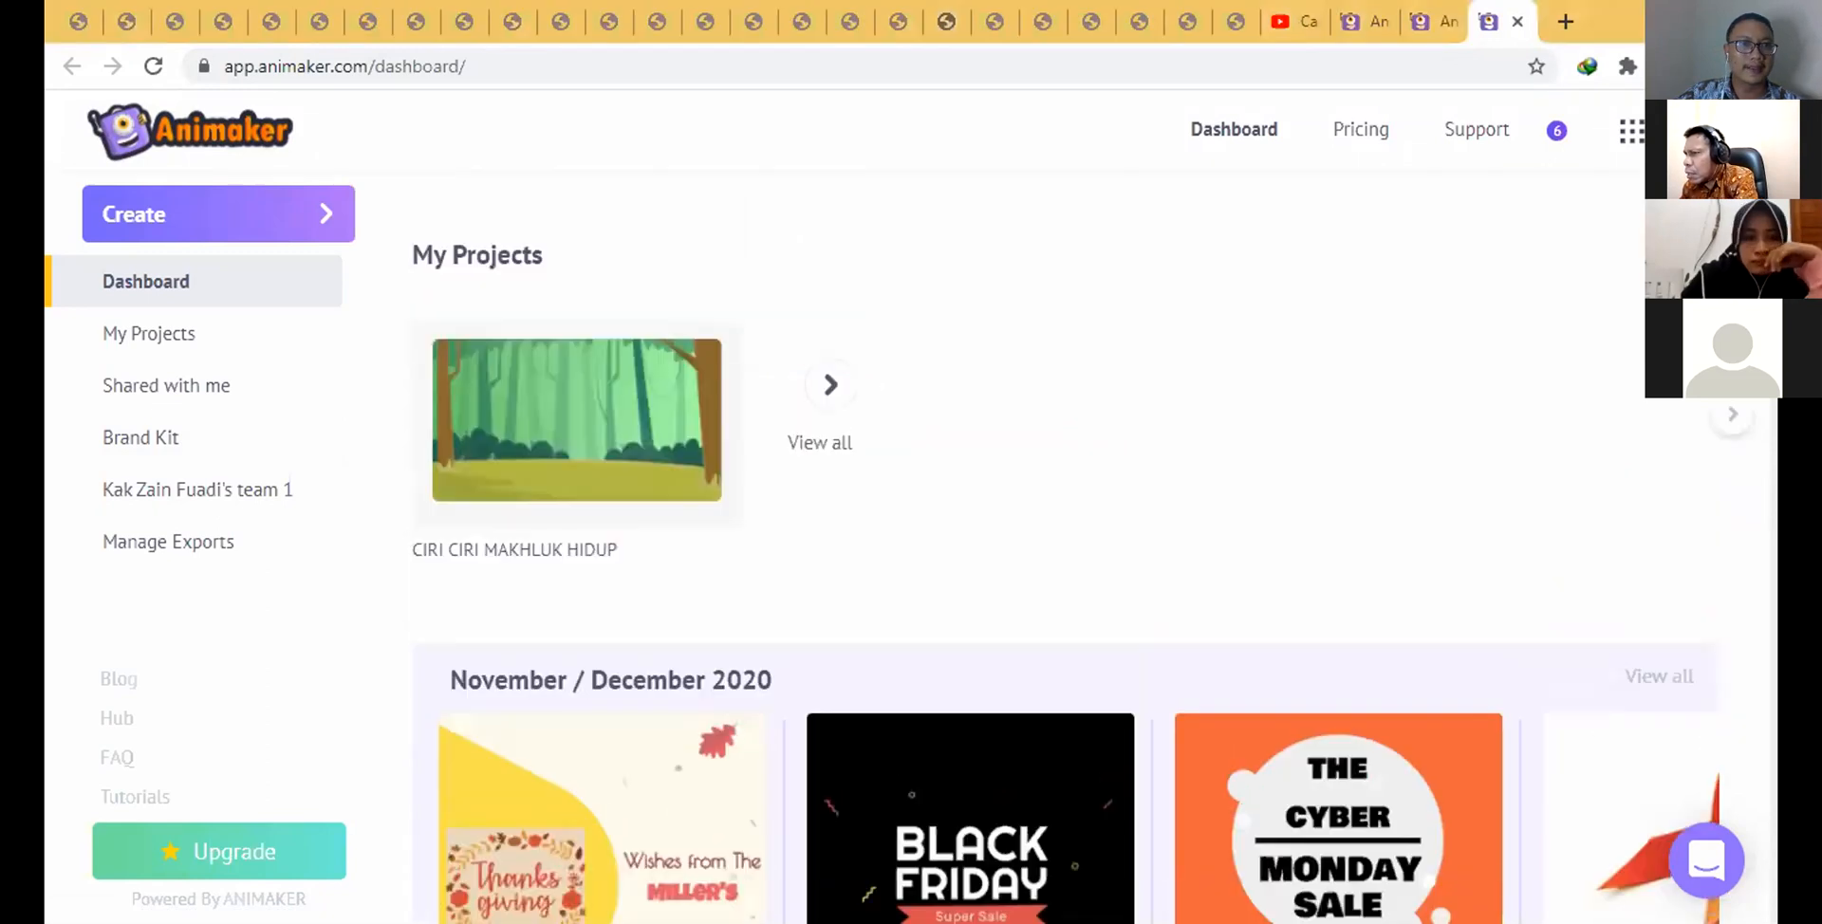
scroll(1256, 498, up, 5)
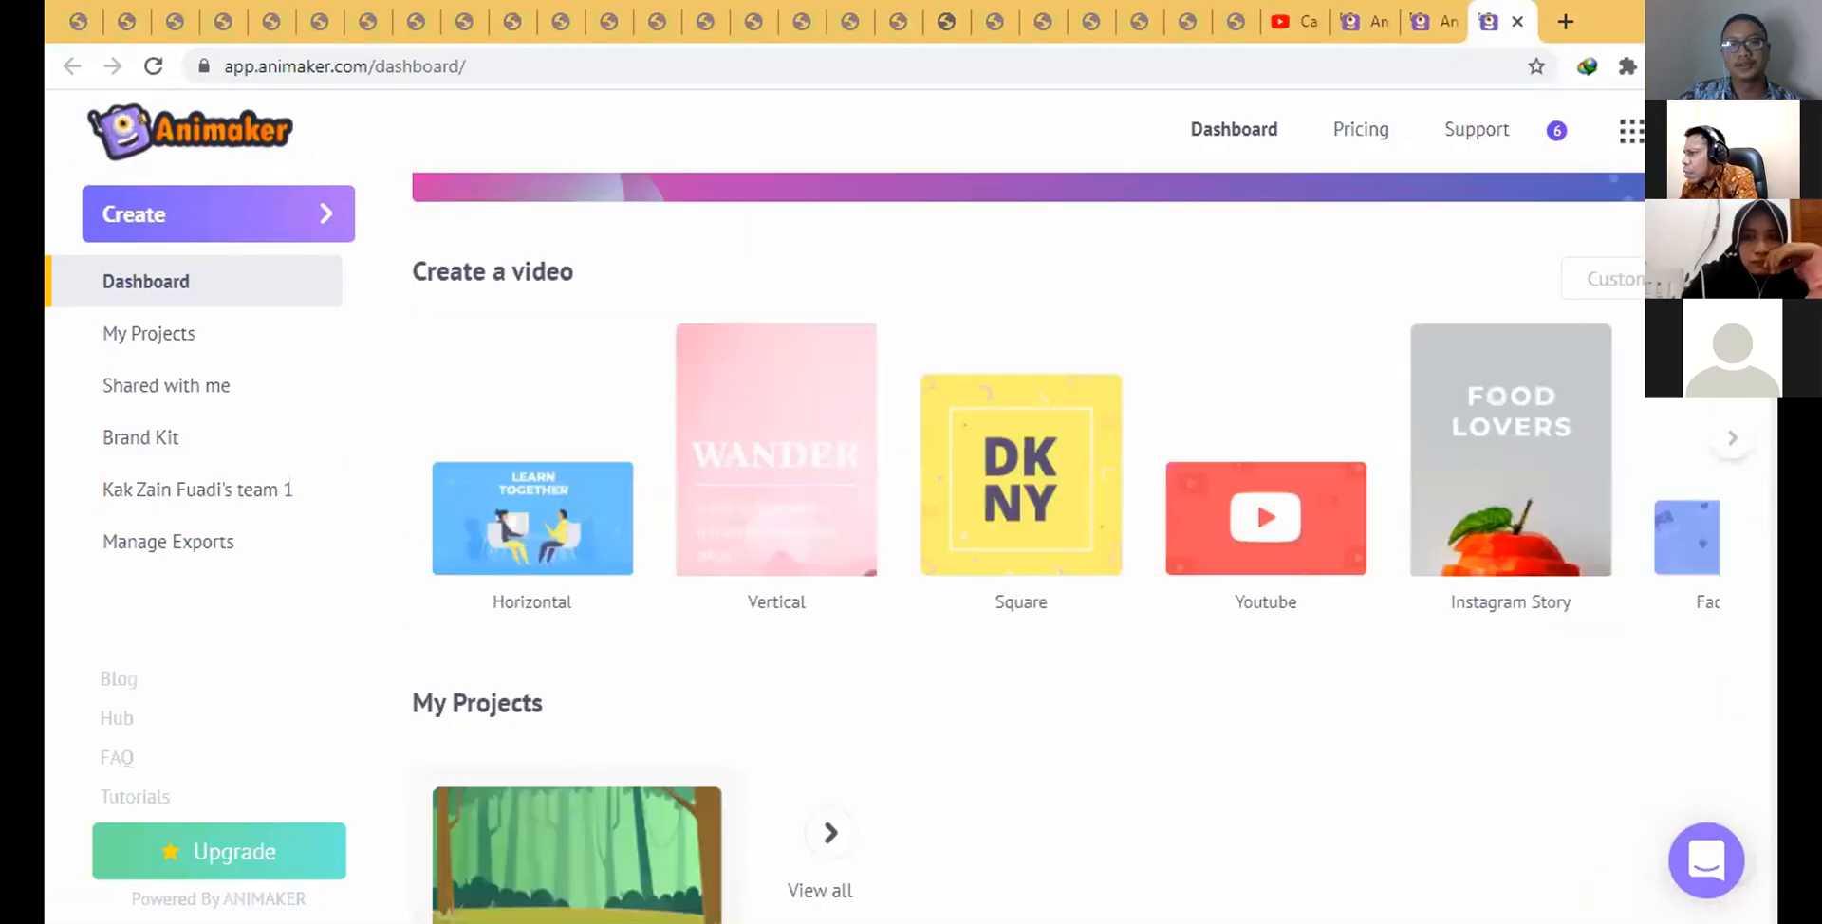
scroll(1257, 498, up, 3)
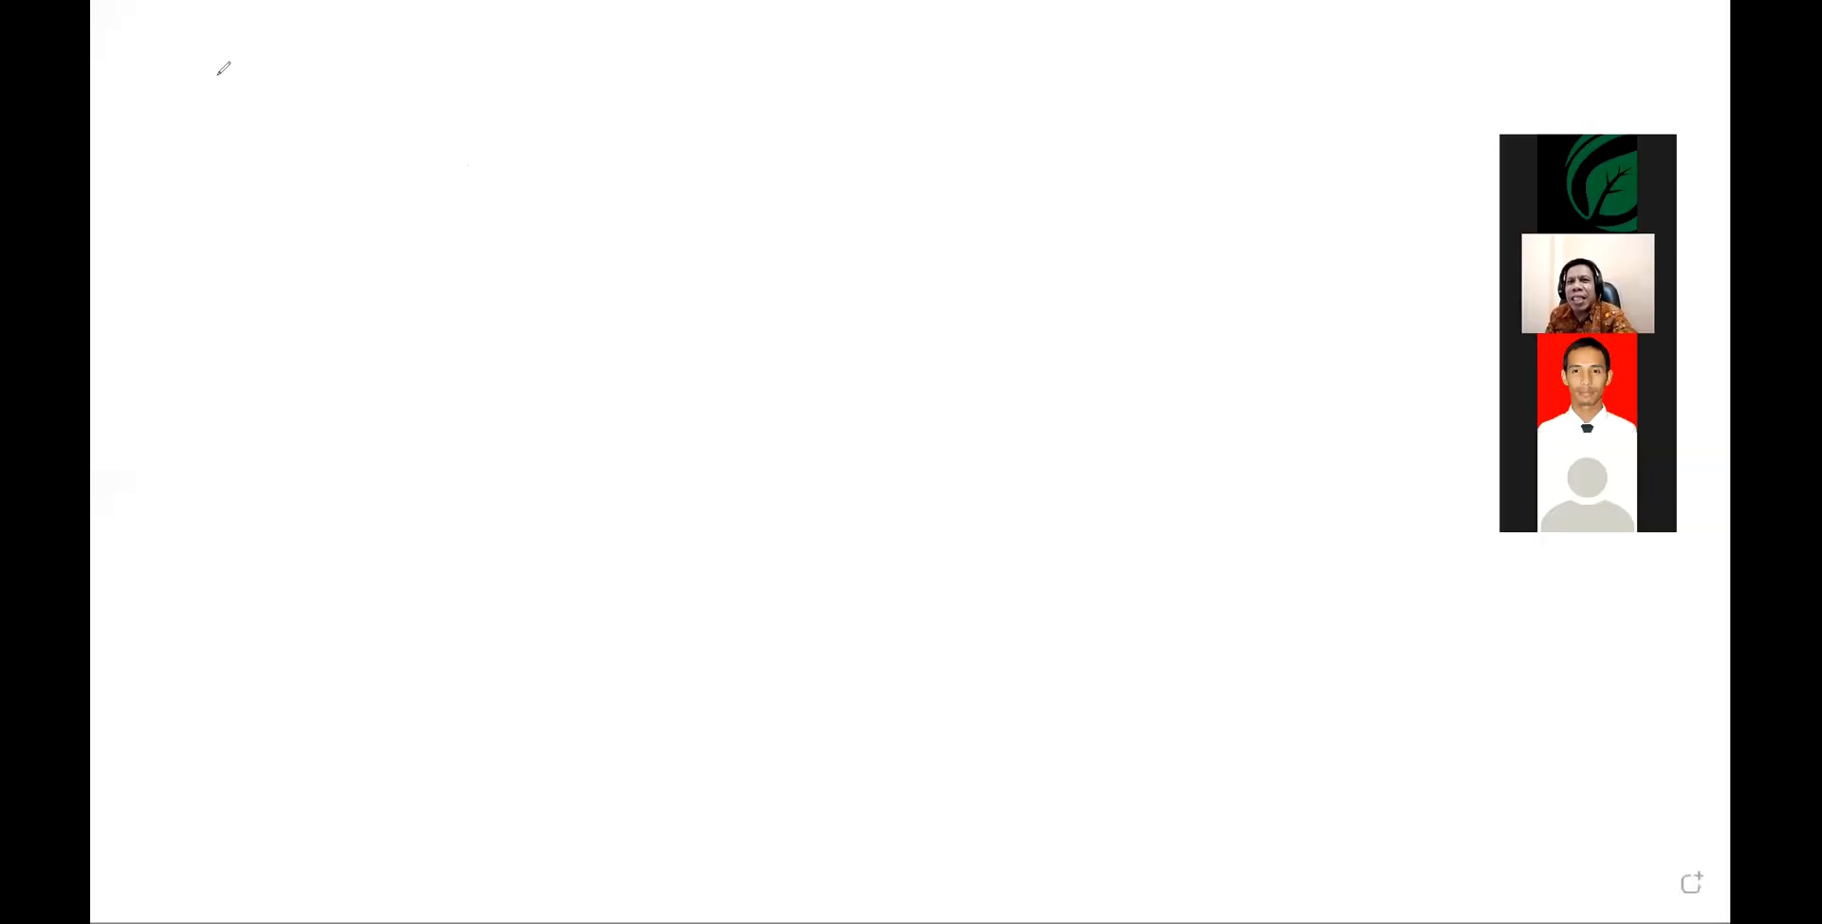
- On the blank whiteboard, draw a scene box numbered 1 and handwrite "intro" beneath it
drag(180, 188, 142, 346)
mouse_move(189, 169)
mouse_down()
mouse_move(456, 152)
mouse_move(422, 329)
mouse_up()
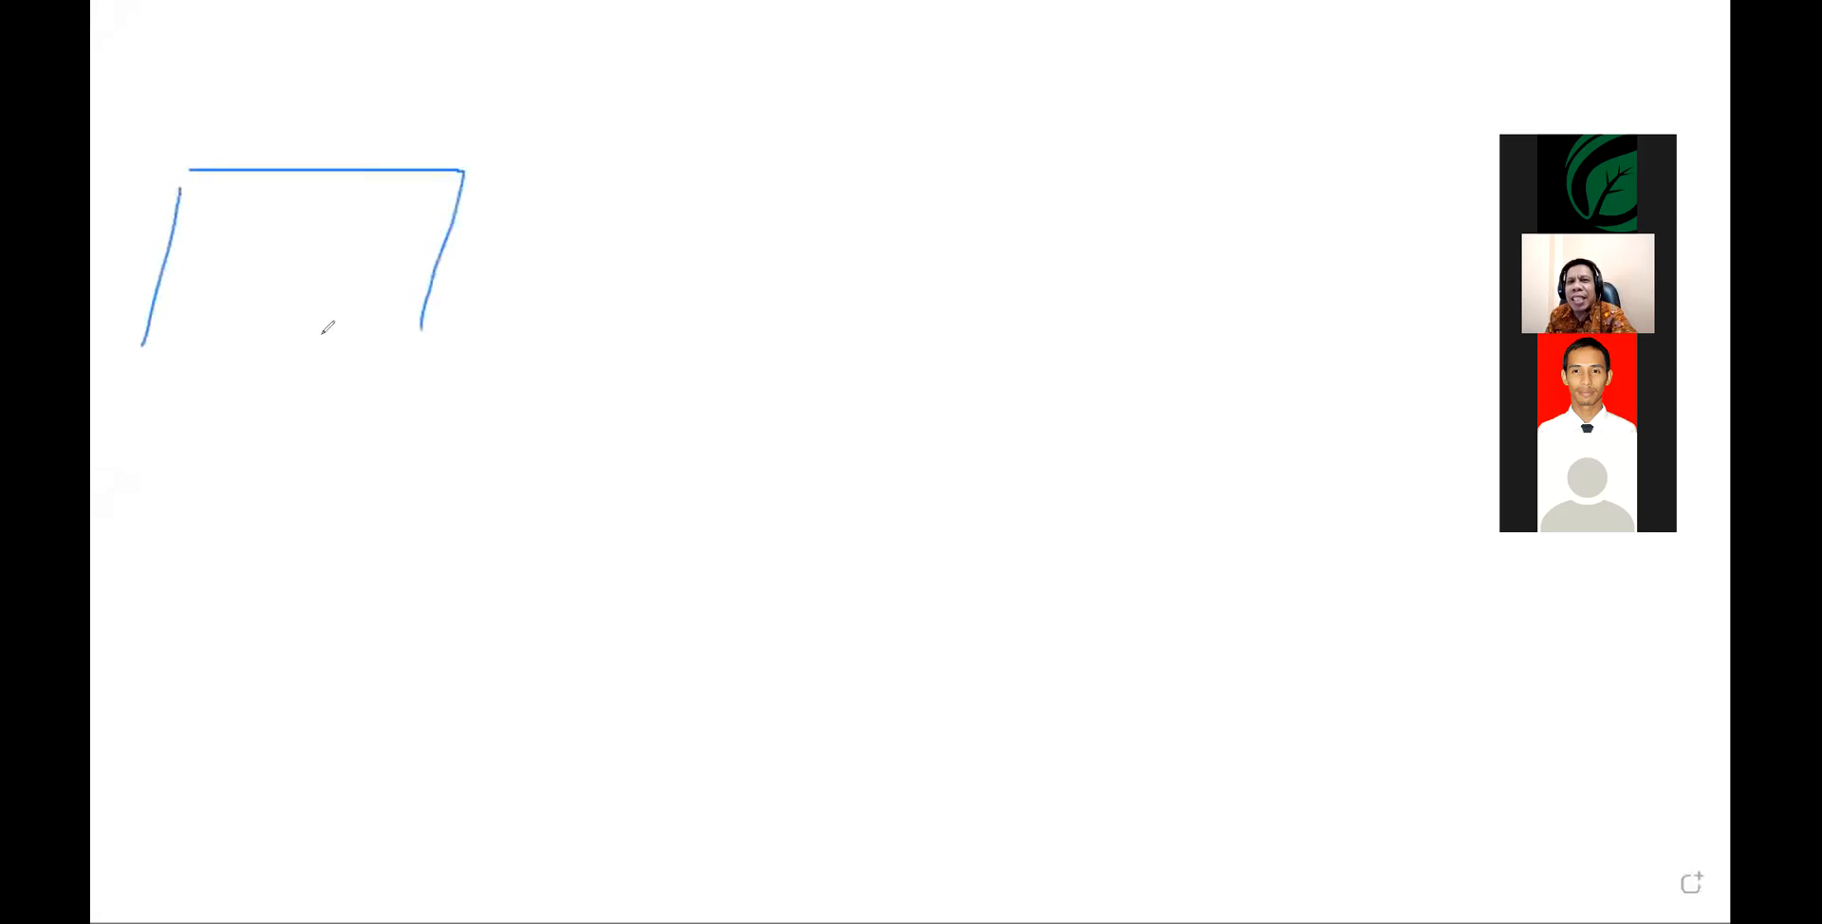
mouse_move(137, 357)
mouse_down()
mouse_move(441, 336)
mouse_move(412, 366)
mouse_up()
drag(294, 219, 270, 307)
mouse_move(180, 414)
mouse_down()
mouse_move(151, 449)
mouse_move(210, 389)
mouse_move(231, 386)
mouse_move(221, 465)
mouse_up()
mouse_move(241, 390)
mouse_down()
mouse_move(241, 464)
mouse_move(253, 423)
mouse_move(325, 429)
mouse_up()
- Draw a second box numbered 2 beside the first and handwrite "topik" beneath it
mouse_move(589, 172)
mouse_down()
mouse_move(914, 161)
mouse_move(863, 296)
mouse_move(621, 364)
mouse_up()
mouse_move(679, 225)
mouse_down()
mouse_move(713, 250)
mouse_move(736, 281)
mouse_up()
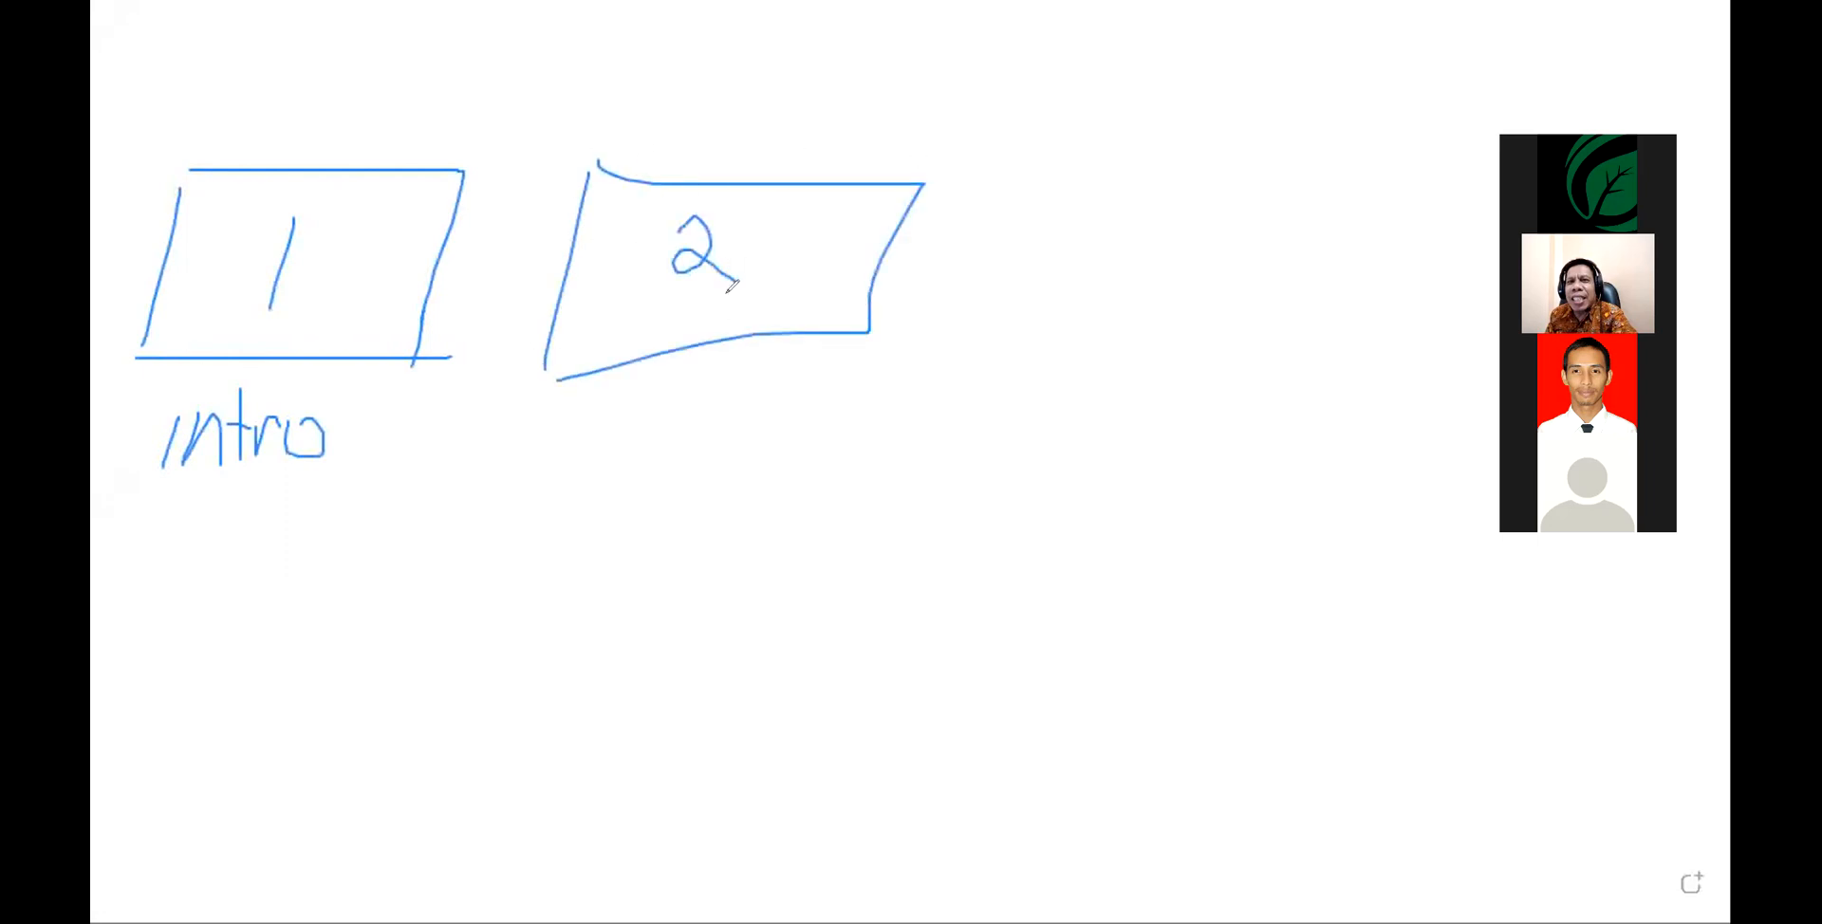
drag(588, 415, 578, 467)
mouse_move(578, 433)
mouse_down()
mouse_move(613, 429)
mouse_move(646, 507)
mouse_up()
drag(645, 435, 661, 471)
click(692, 398)
mouse_move(688, 412)
mouse_down()
mouse_move(691, 434)
mouse_move(729, 443)
mouse_up()
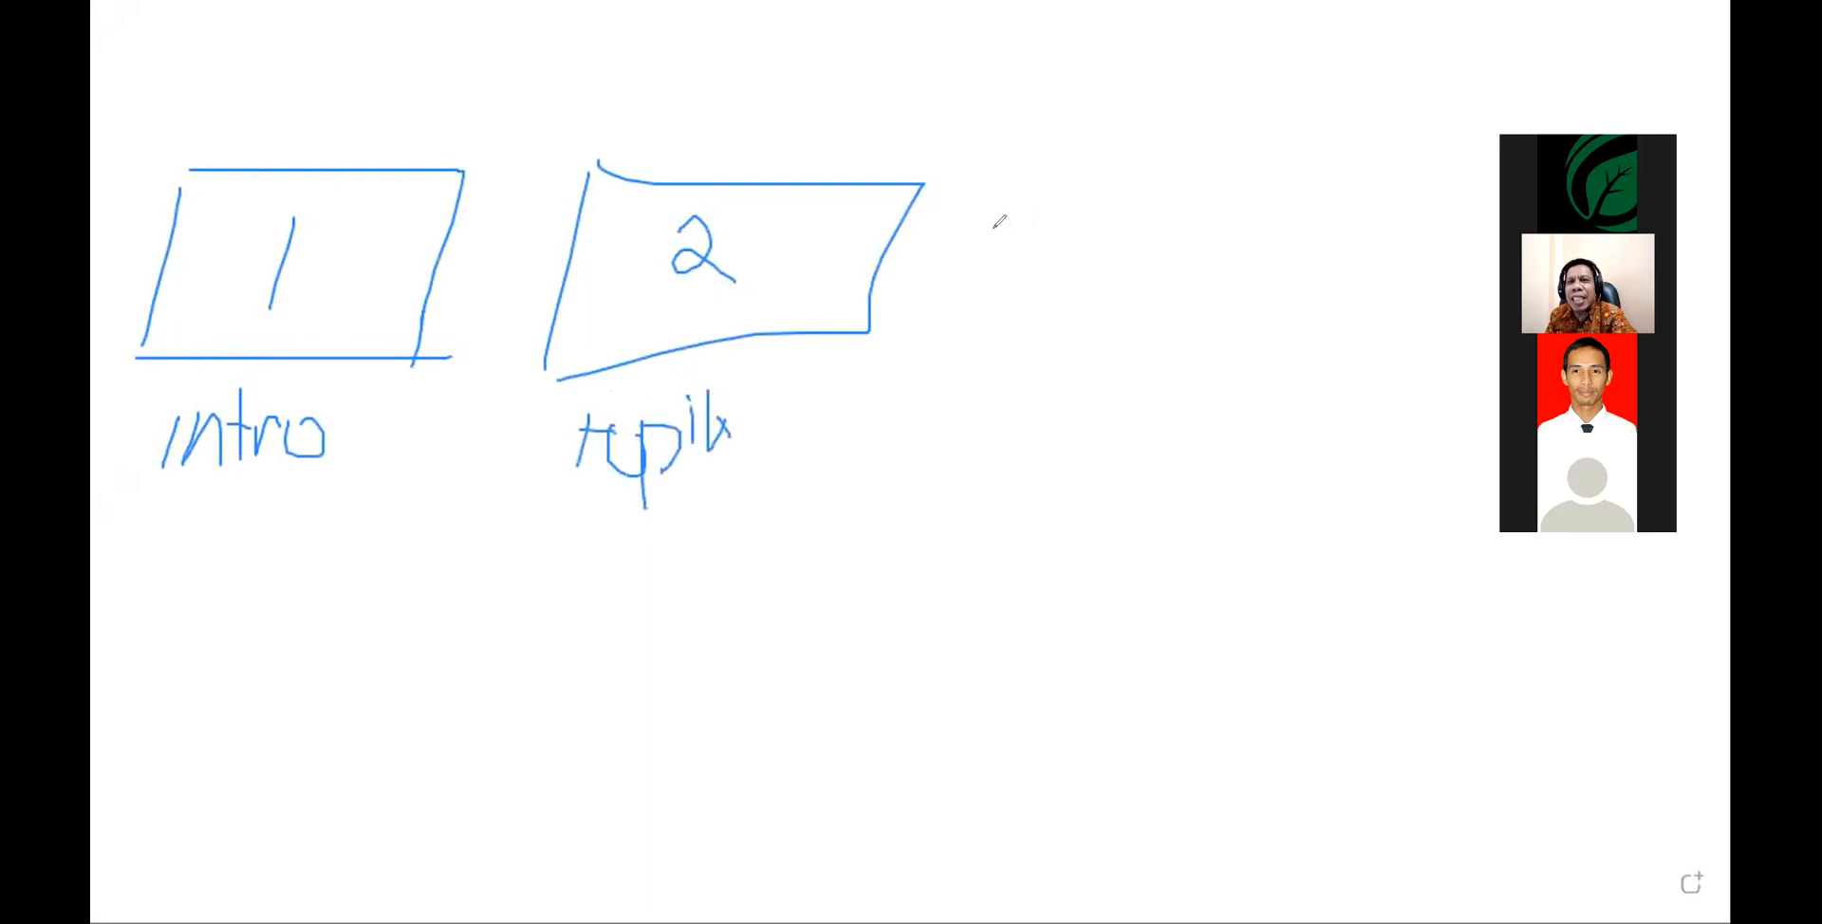
- Draw a third box numbered 3 in the same row and handwrite "engagem" beneath it
mouse_move(1063, 224)
mouse_down()
mouse_move(1095, 247)
mouse_move(1064, 307)
mouse_up()
drag(1020, 206, 995, 327)
mouse_move(1052, 170)
mouse_down()
mouse_move(1247, 162)
mouse_move(1227, 319)
mouse_move(987, 343)
mouse_up()
mouse_move(989, 422)
mouse_down()
mouse_move(981, 380)
mouse_move(1028, 402)
mouse_move(1114, 380)
mouse_move(1091, 454)
mouse_move(1224, 386)
mouse_move(1205, 469)
mouse_move(1247, 411)
mouse_move(1229, 427)
mouse_move(1294, 397)
mouse_move(1330, 448)
mouse_up()
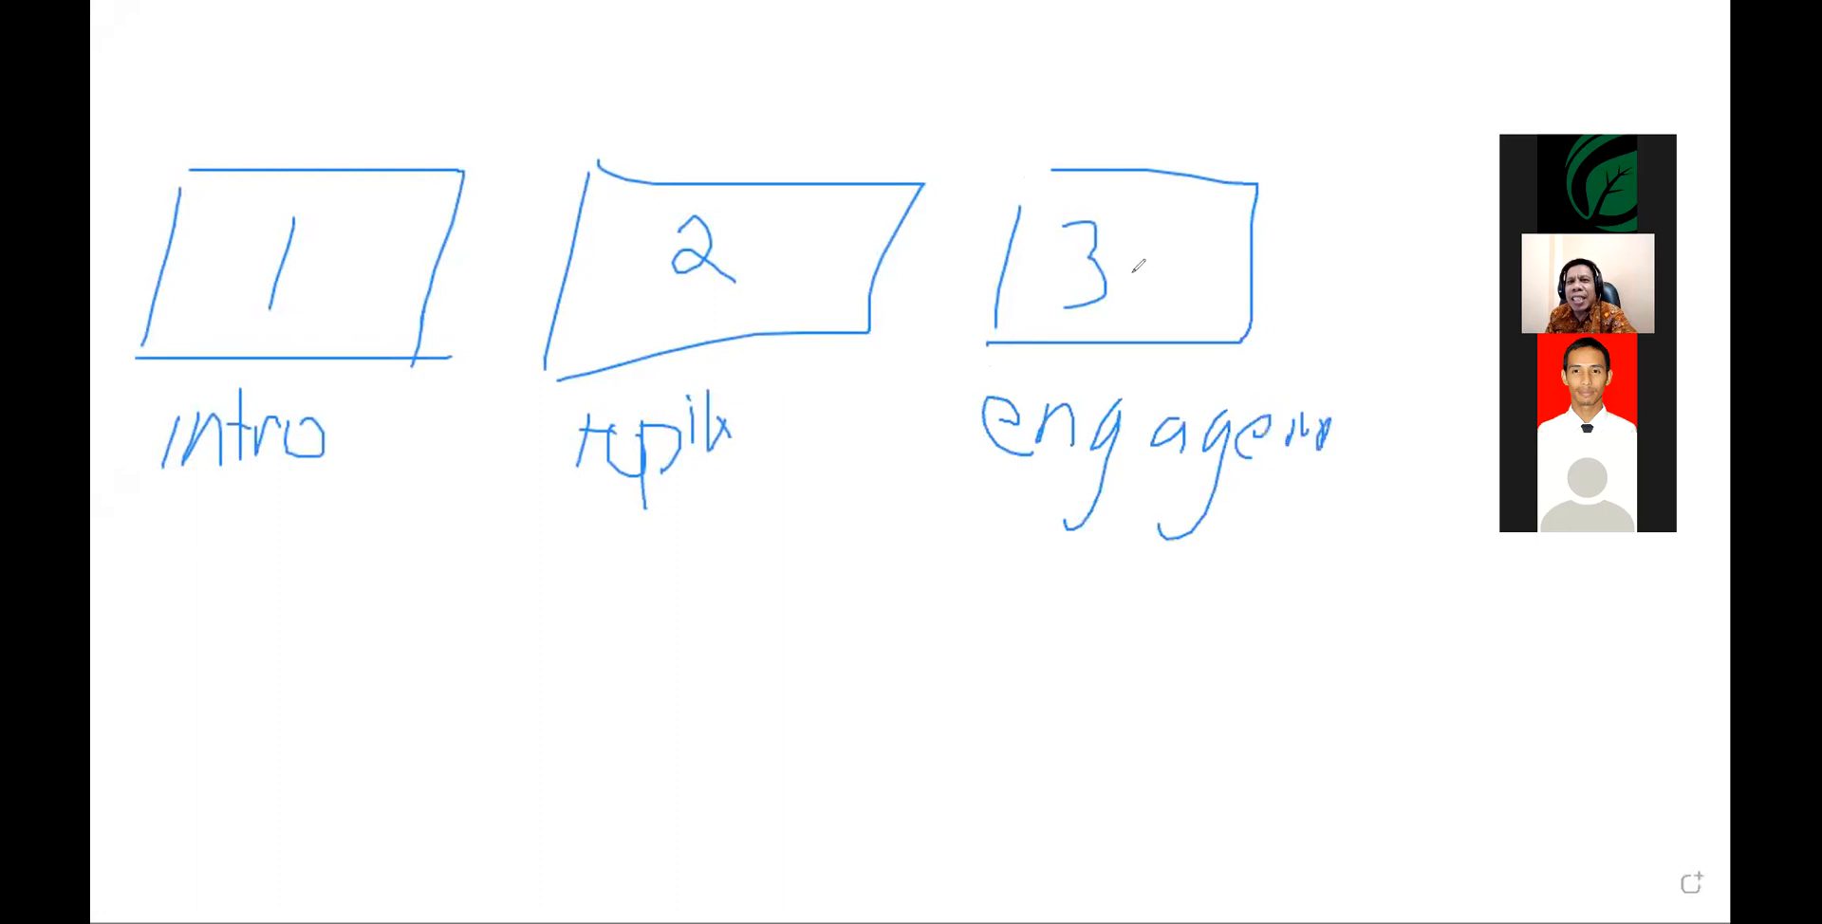
- Draw a second row of boxes numbered 4, 5 and 6, labelling box 4 "explan" and box 5 "exp"
mouse_move(337, 619)
mouse_down()
mouse_move(276, 653)
mouse_move(309, 680)
mouse_up()
drag(315, 627, 291, 762)
drag(731, 583, 699, 712)
drag(690, 599, 752, 596)
drag(250, 613, 441, 764)
drag(182, 805, 441, 764)
drag(221, 641, 183, 806)
mouse_move(608, 563)
mouse_down()
mouse_move(534, 758)
mouse_move(577, 619)
mouse_up()
mouse_move(256, 573)
mouse_down()
mouse_move(350, 617)
mouse_move(384, 573)
mouse_move(448, 574)
mouse_up()
mouse_move(753, 525)
mouse_down()
mouse_move(822, 574)
mouse_move(854, 551)
mouse_up()
mouse_move(854, 529)
mouse_down()
mouse_move(836, 553)
mouse_move(907, 531)
mouse_up()
drag(1229, 614, 1166, 716)
mouse_move(1118, 580)
mouse_down()
mouse_move(1333, 602)
mouse_move(1230, 747)
mouse_move(1064, 745)
mouse_move(1101, 591)
mouse_up()
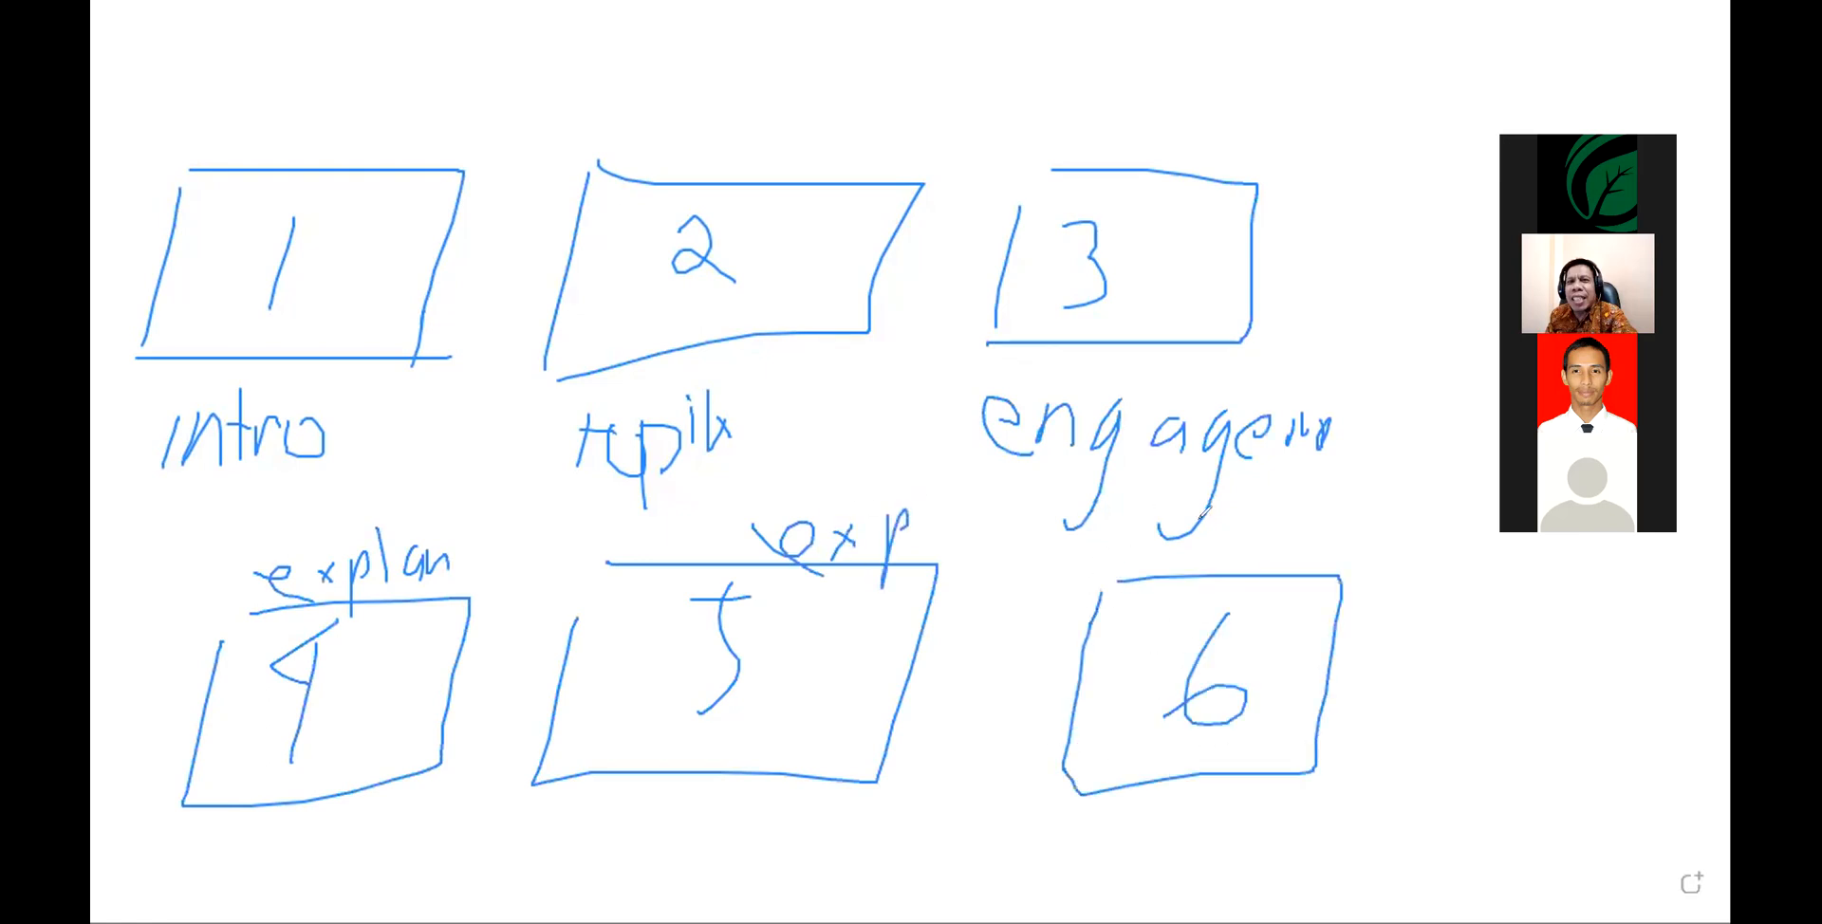
- Handwrite a short label above box 6 to complete the six-scene outline
drag(1217, 528, 1219, 576)
drag(1243, 523, 1244, 586)
mouse_move(1270, 527)
mouse_down()
mouse_move(1311, 516)
mouse_move(1317, 570)
mouse_up()
drag(1300, 570, 1322, 539)
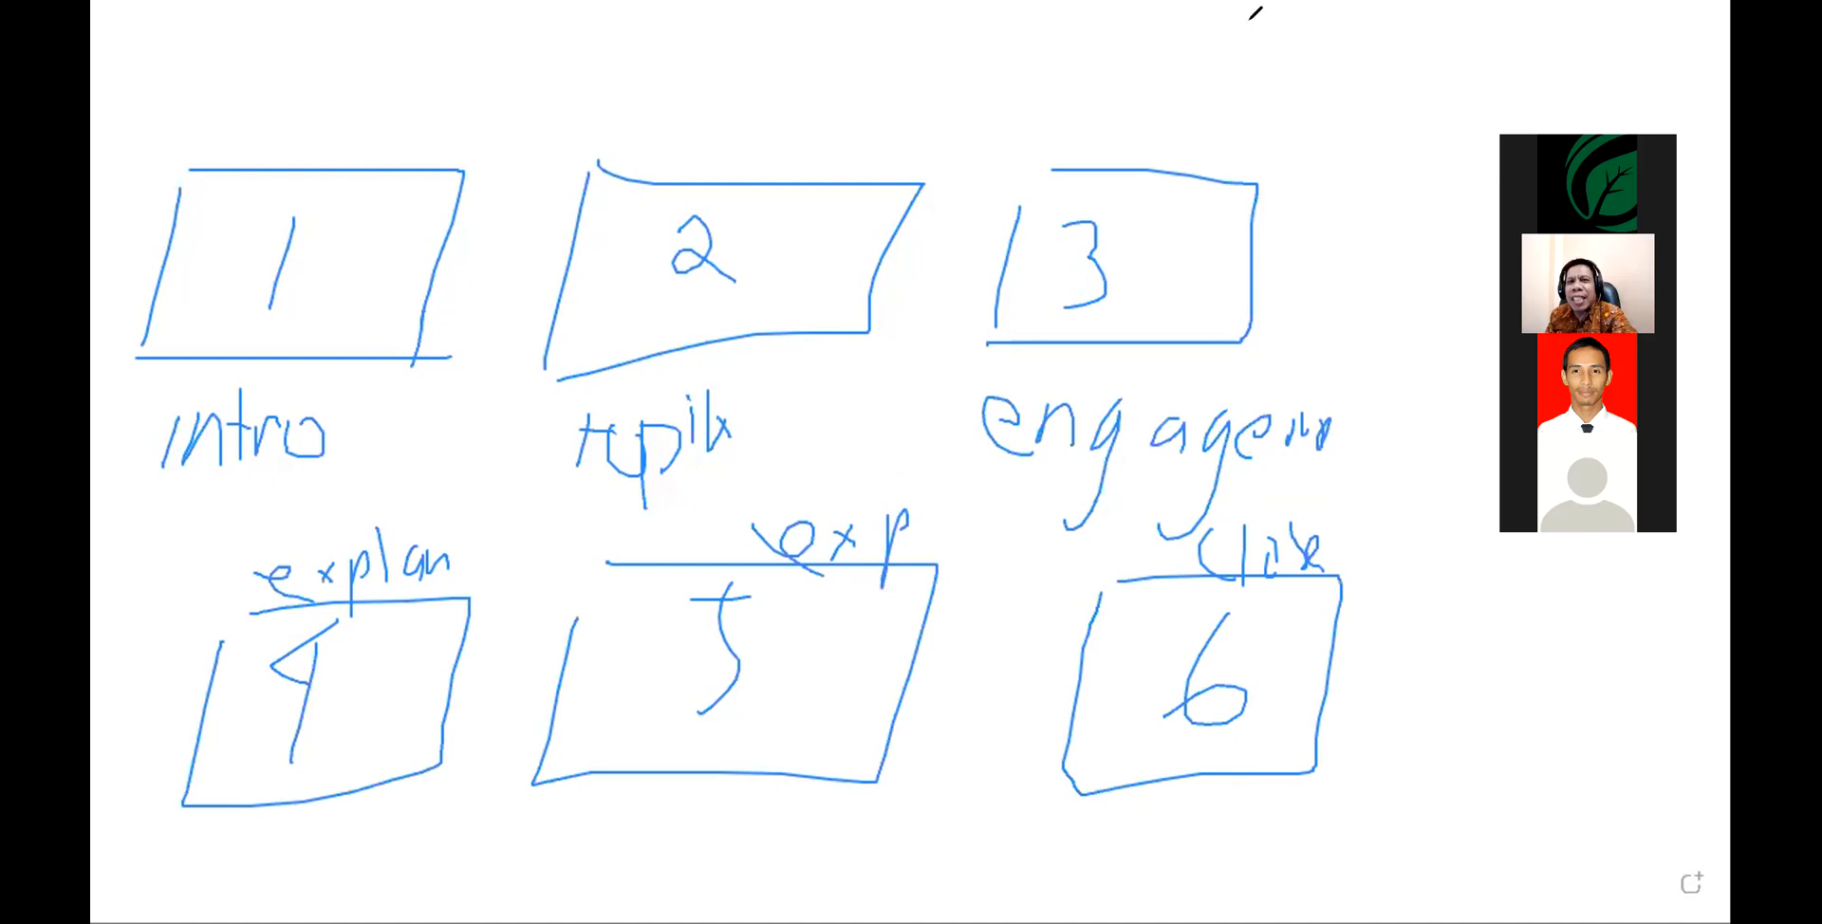
- Clear the whiteboard and handwrite "5 / 5" in large strokes
click(1215, 135)
mouse_move(254, 259)
mouse_down()
mouse_move(300, 386)
mouse_move(388, 306)
mouse_up()
drag(647, 243, 352, 473)
mouse_move(732, 258)
mouse_down()
mouse_move(802, 344)
mouse_move(871, 306)
mouse_up()
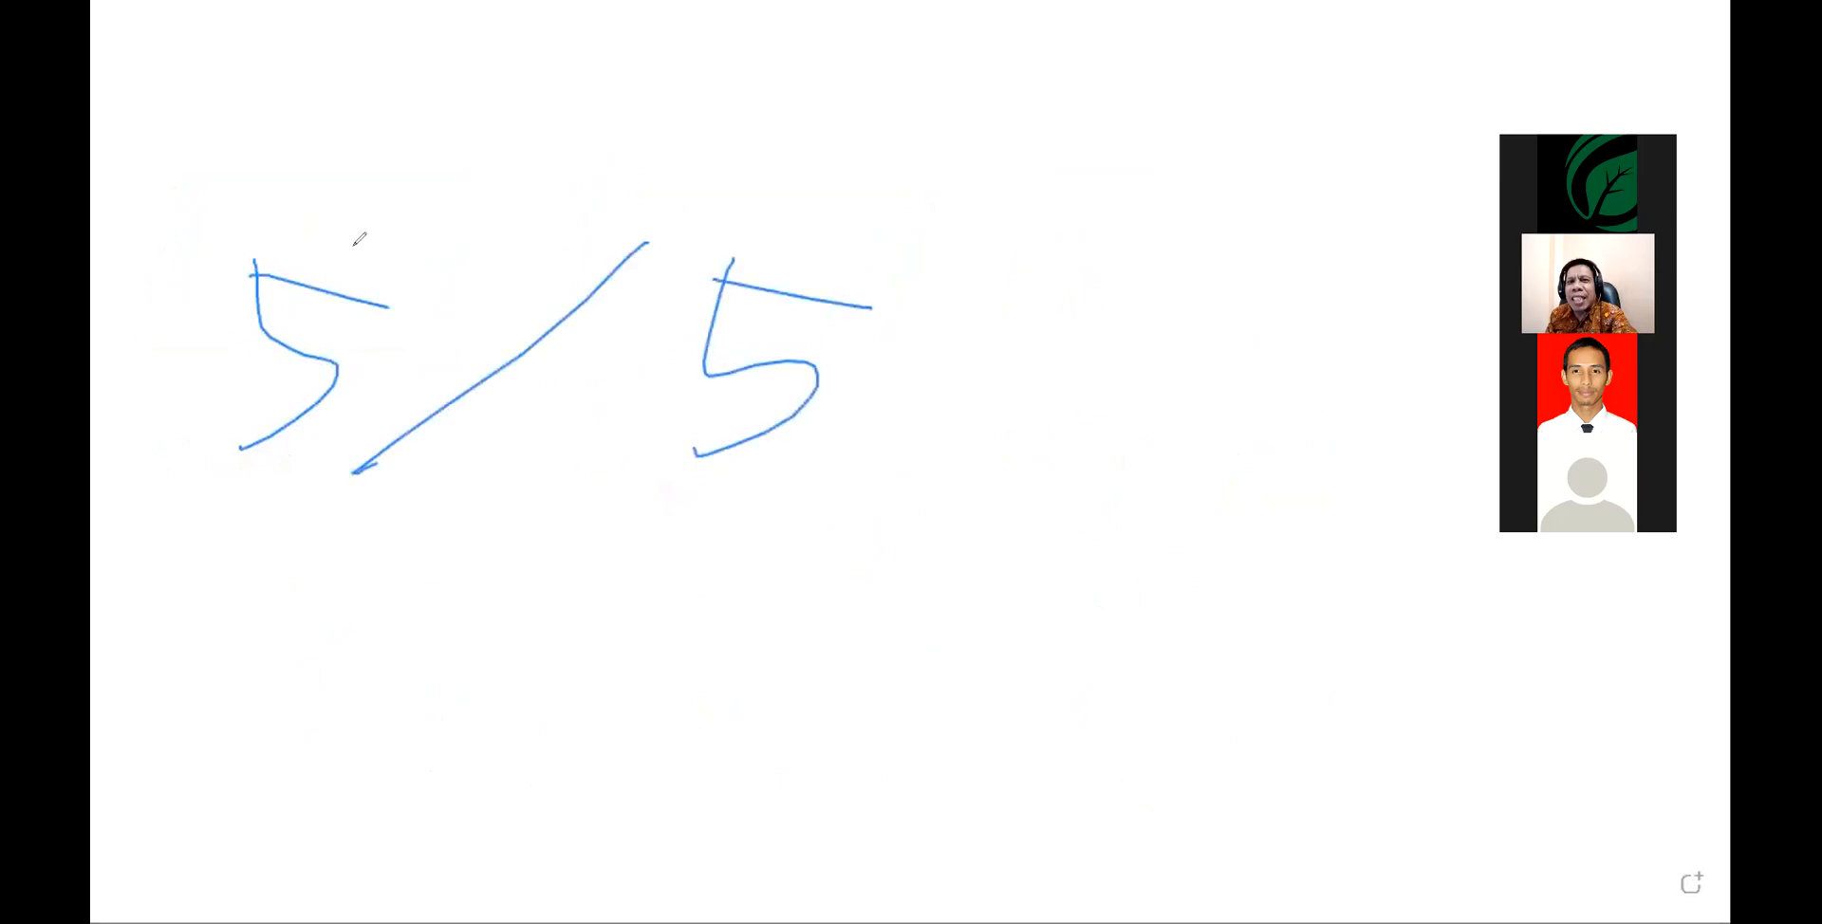
- Circle both 5s and draw a downward arrow above each of them
drag(380, 244, 525, 291)
drag(457, 226, 525, 289)
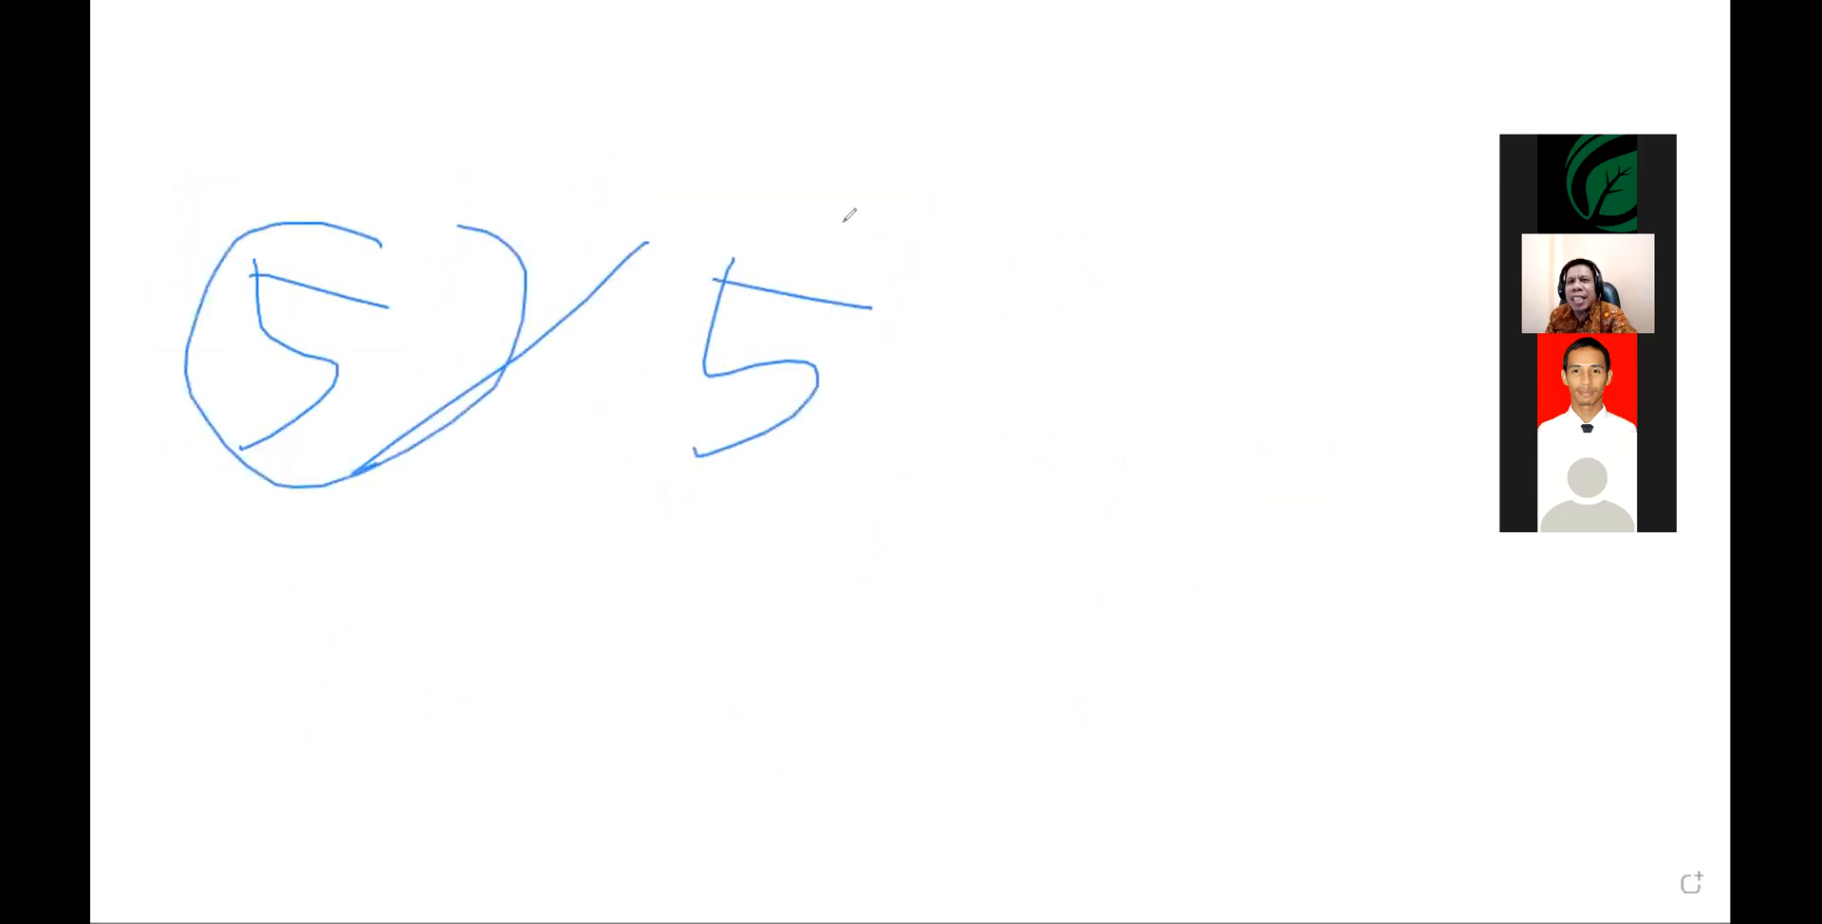
mouse_move(853, 236)
mouse_down()
mouse_move(956, 349)
mouse_move(771, 197)
mouse_up()
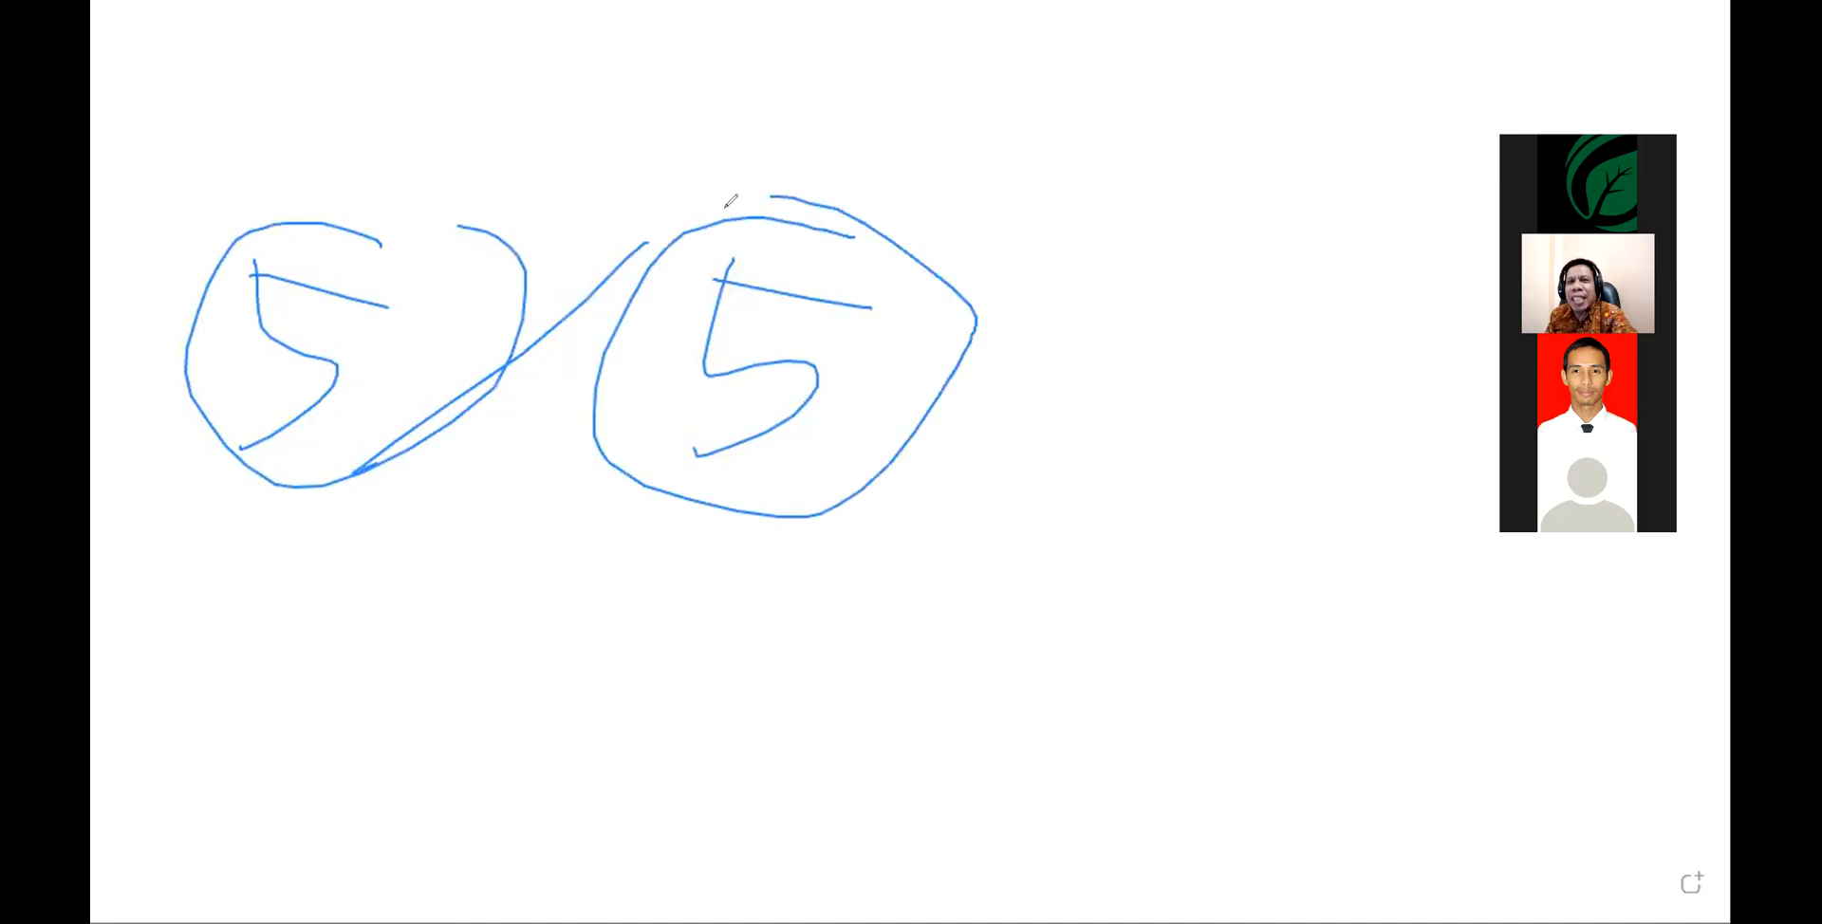
mouse_move(315, 87)
mouse_down()
mouse_move(277, 115)
mouse_move(332, 137)
mouse_up()
mouse_move(292, 142)
mouse_down()
mouse_move(323, 165)
mouse_move(334, 140)
mouse_up()
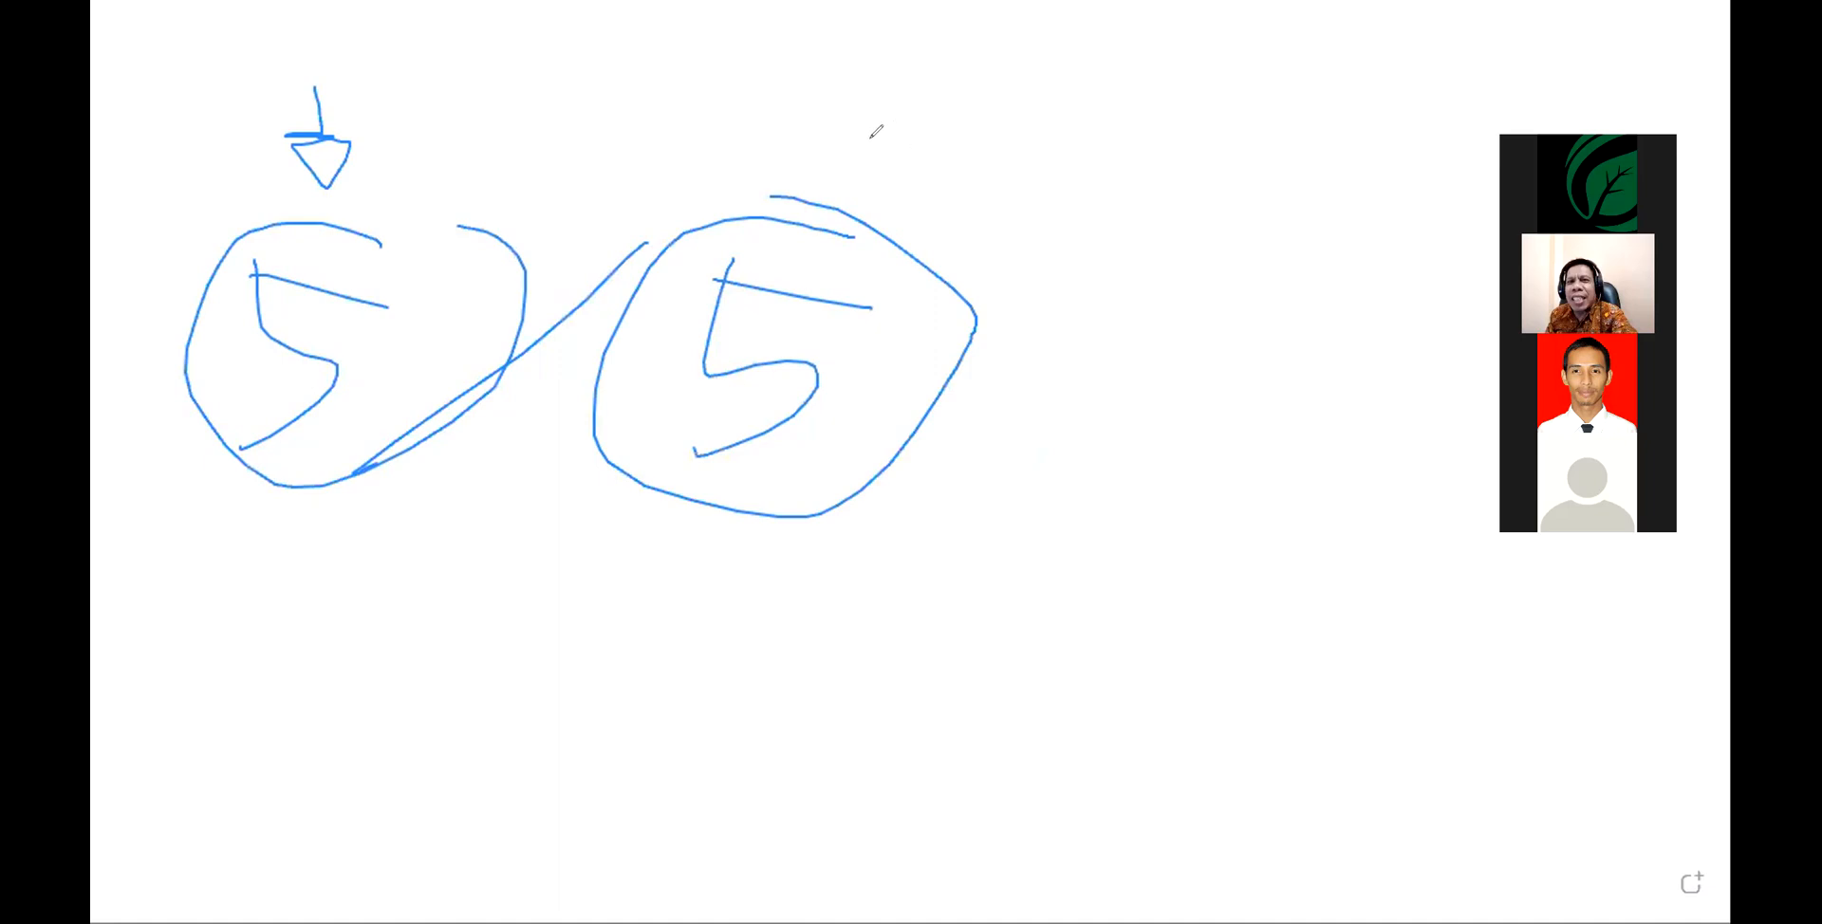
mouse_move(893, 121)
mouse_down()
mouse_move(880, 163)
mouse_move(937, 177)
mouse_move(889, 225)
mouse_up()
drag(890, 225, 854, 161)
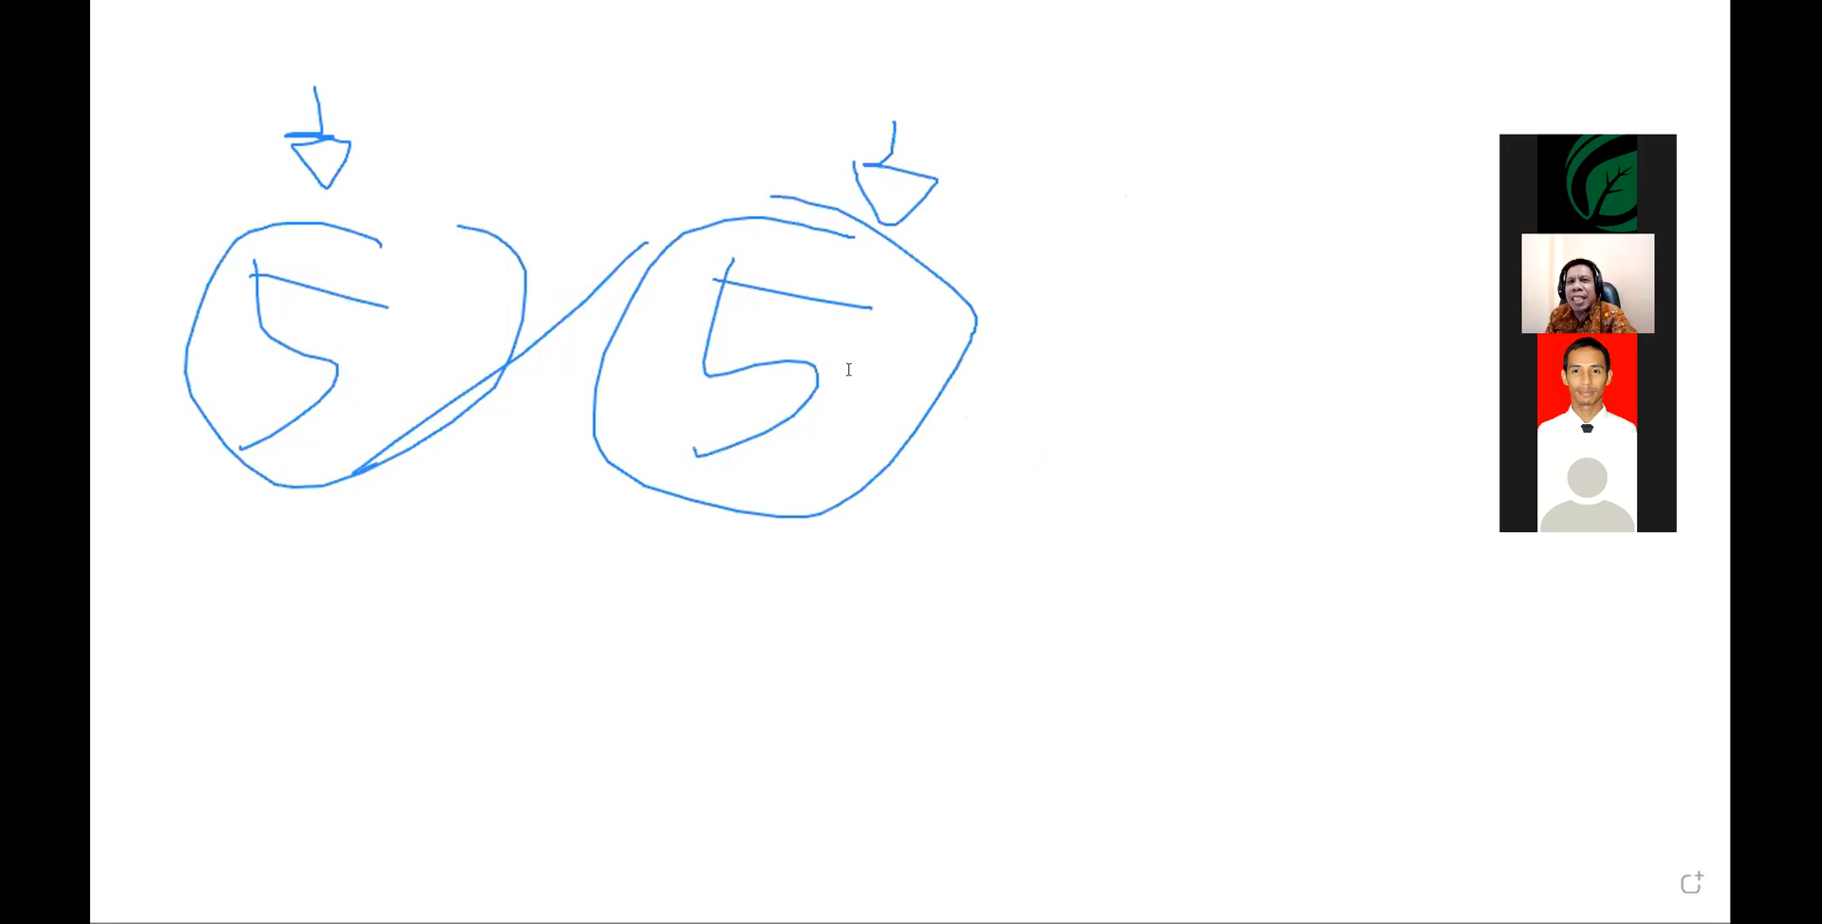
- Draw a freehand frame around the two circled 5s and their arrows
drag(211, 600, 1141, 480)
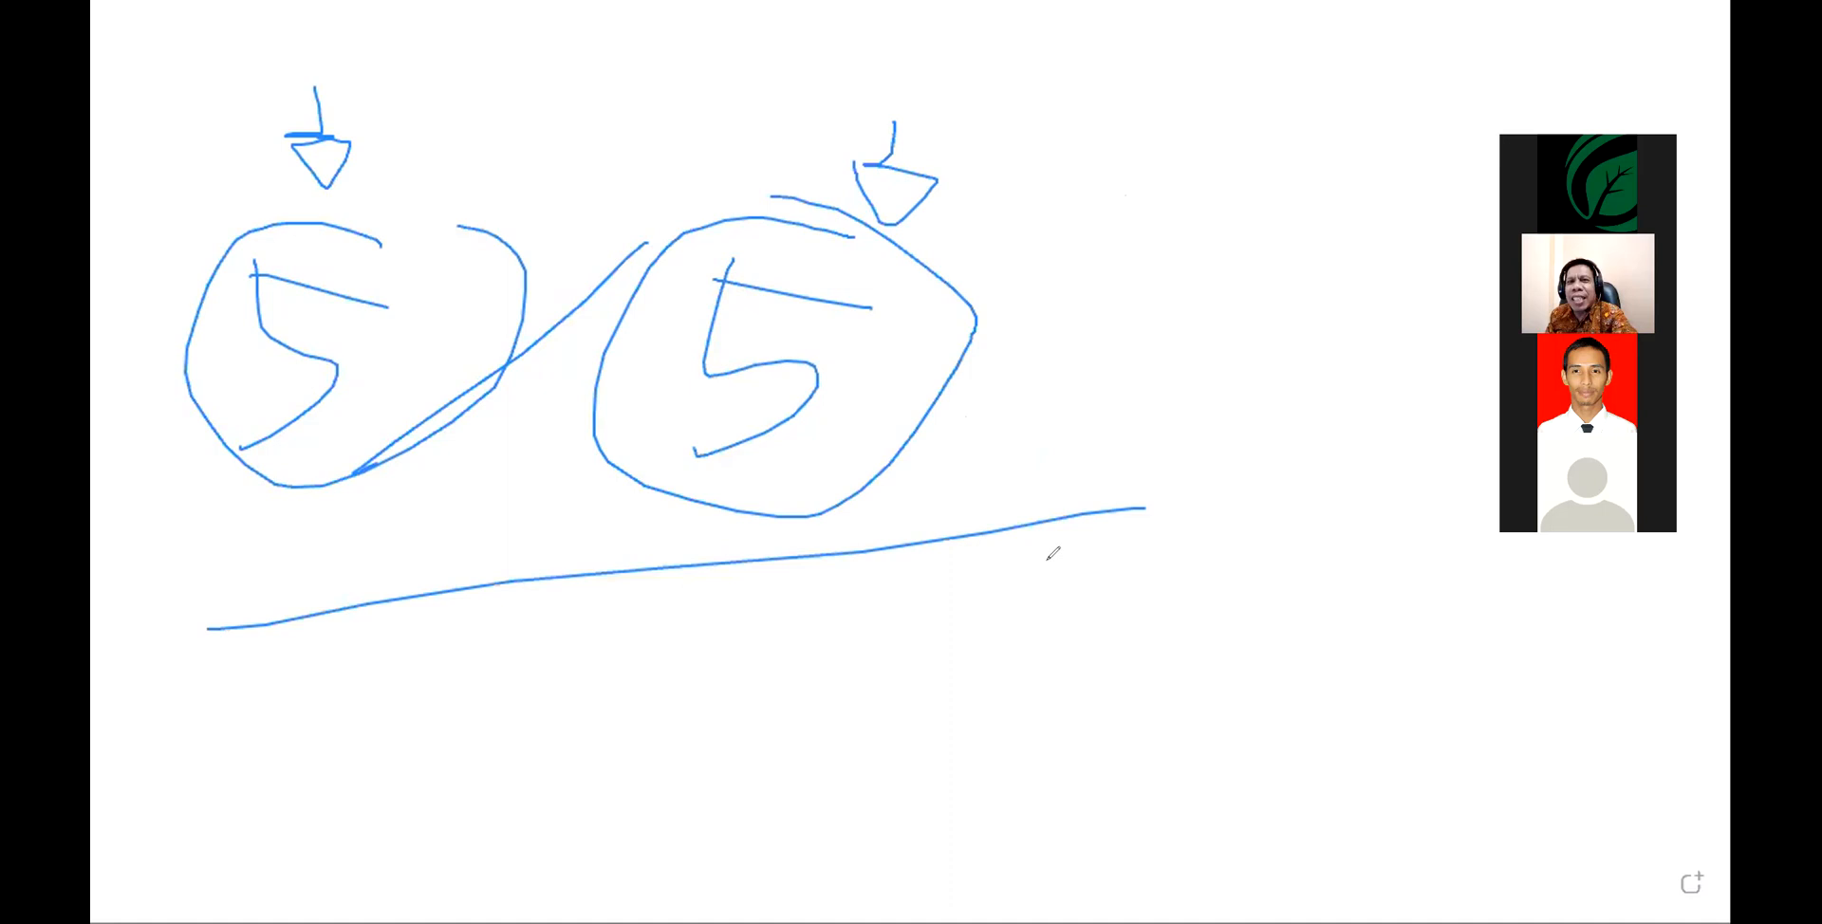
mouse_move(186, 124)
mouse_down()
mouse_move(870, 82)
mouse_move(1024, 152)
mouse_move(1129, 543)
mouse_up()
drag(181, 142, 142, 630)
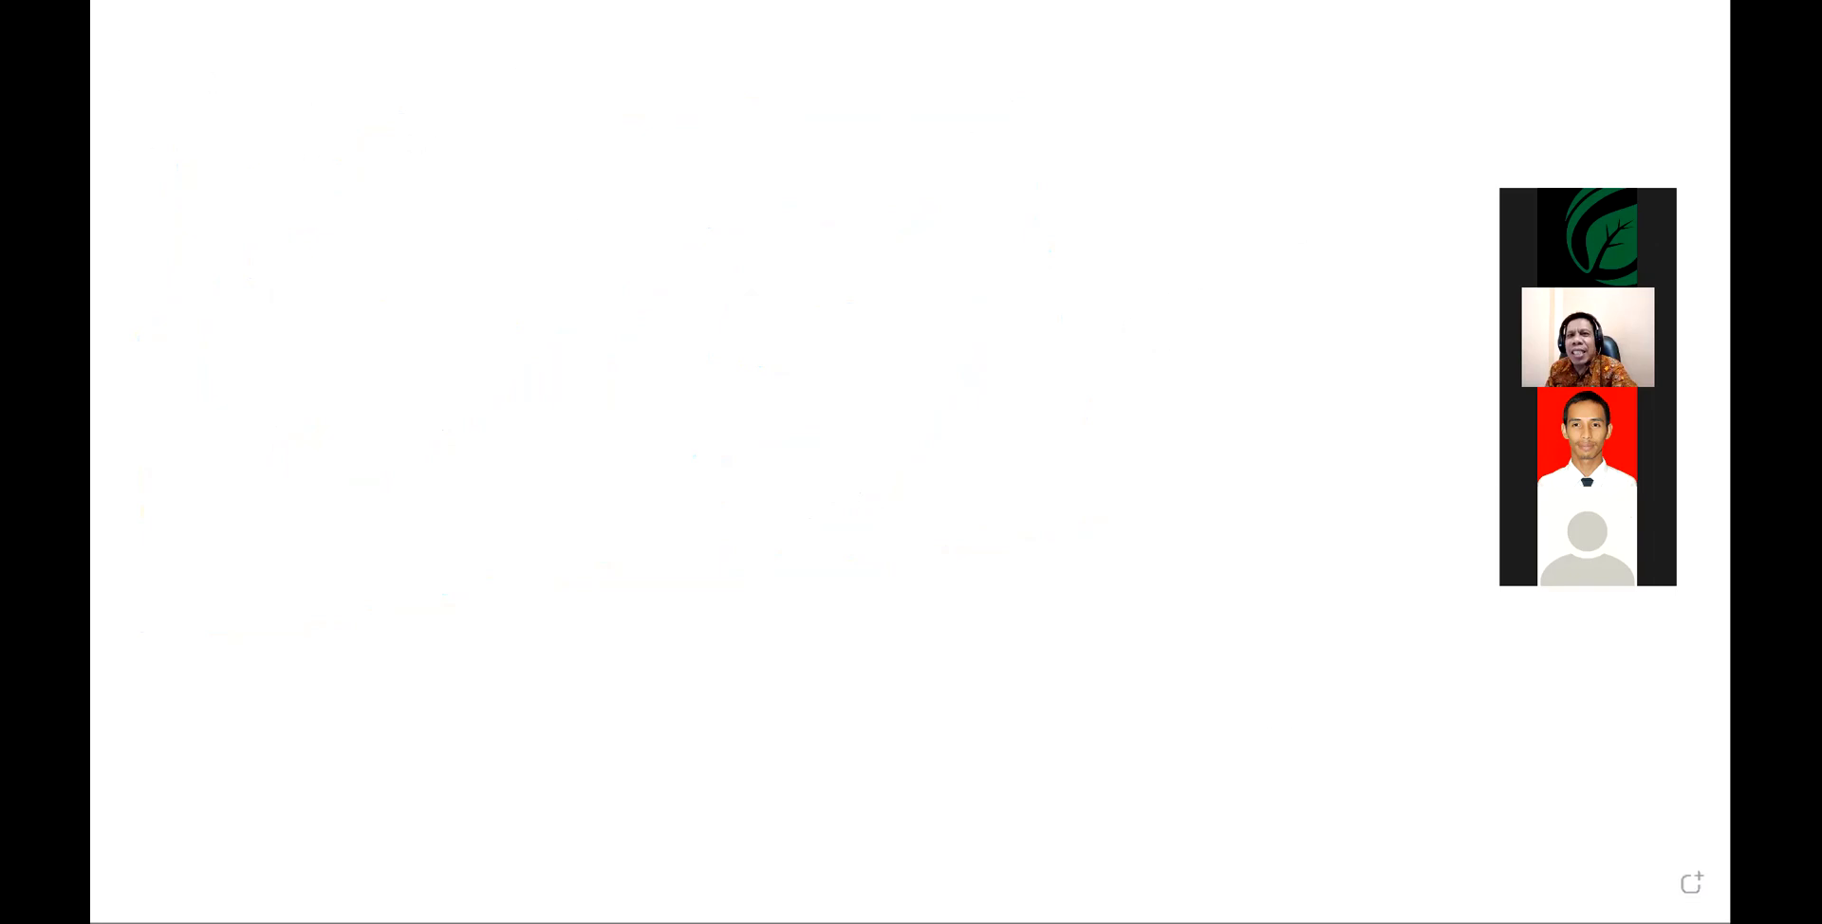
- On the cleared whiteboard, draw a row of three boxes numbered 1, 2 and 3
drag(187, 139, 147, 324)
drag(187, 145, 152, 297)
drag(282, 170, 288, 223)
mouse_move(506, 152)
mouse_down()
mouse_move(481, 300)
mouse_move(759, 181)
mouse_move(508, 266)
mouse_up()
mouse_move(615, 157)
mouse_down()
mouse_move(686, 177)
mouse_move(722, 218)
mouse_up()
drag(933, 109, 921, 233)
mouse_move(928, 138)
mouse_down()
mouse_move(1228, 187)
mouse_move(948, 251)
mouse_up()
drag(1068, 180, 1010, 275)
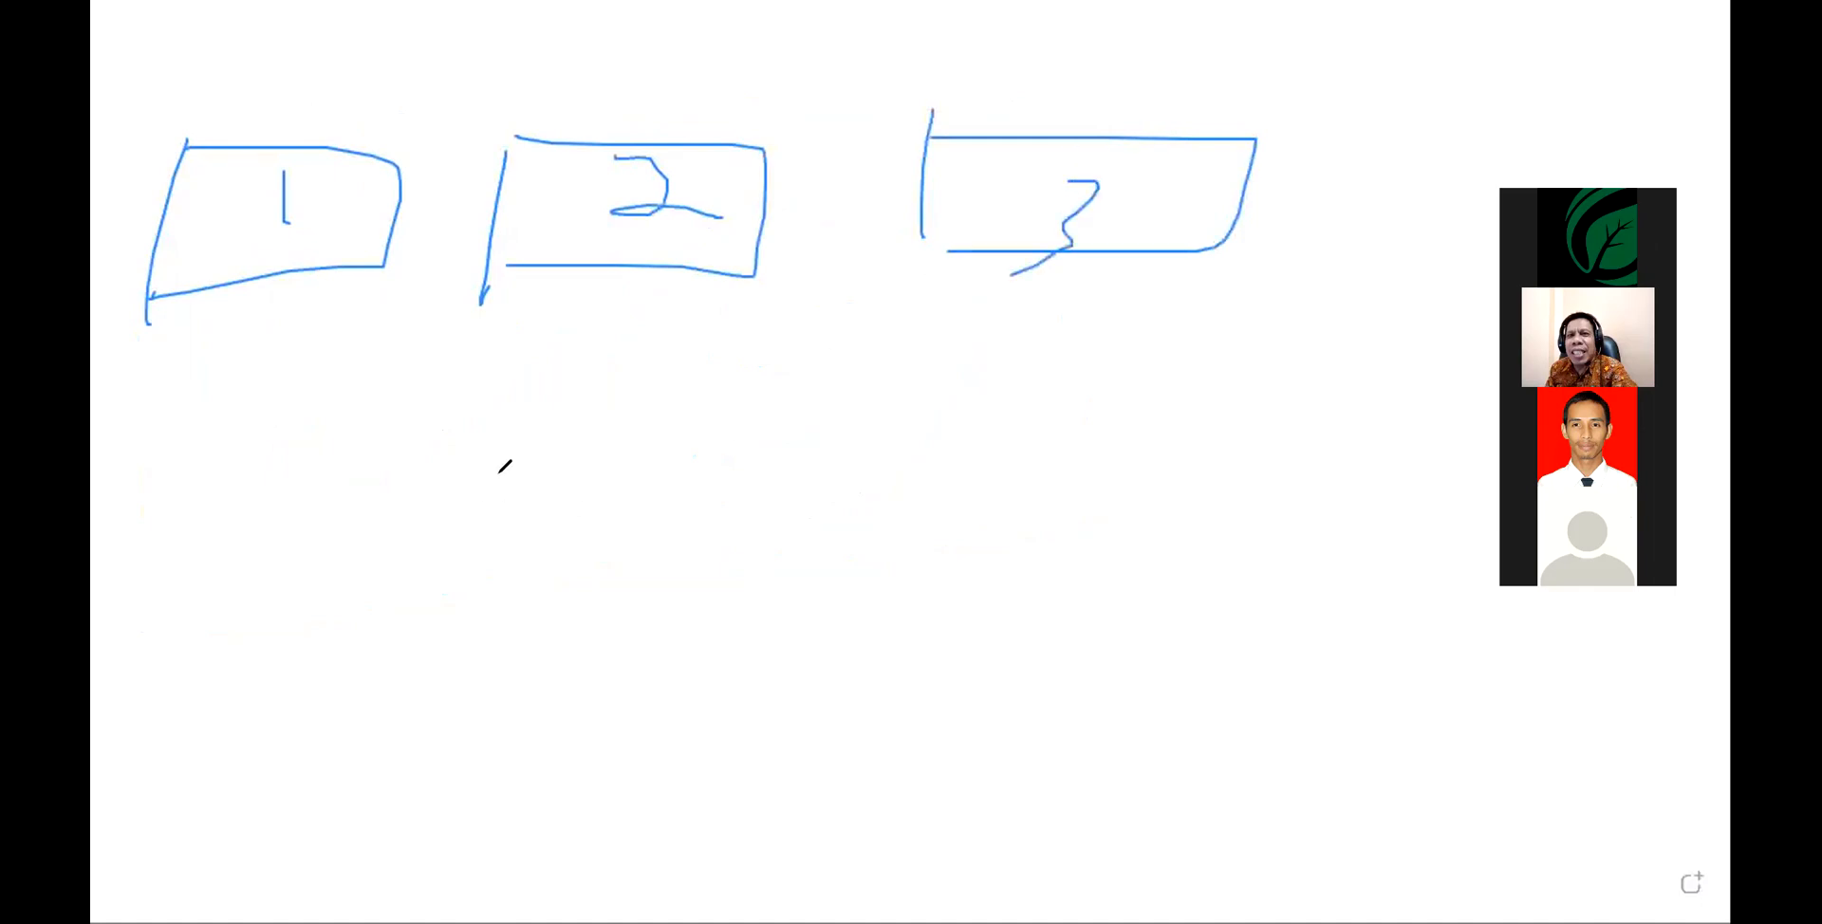
- Draw a second row of boxes numbered 4, 5 and 6, and join boxes 4 and 5 with a line
drag(280, 510, 239, 685)
drag(171, 490, 427, 555)
drag(397, 664, 149, 506)
mouse_move(501, 508)
mouse_down()
mouse_move(477, 723)
mouse_move(771, 685)
mouse_up()
drag(539, 723, 772, 685)
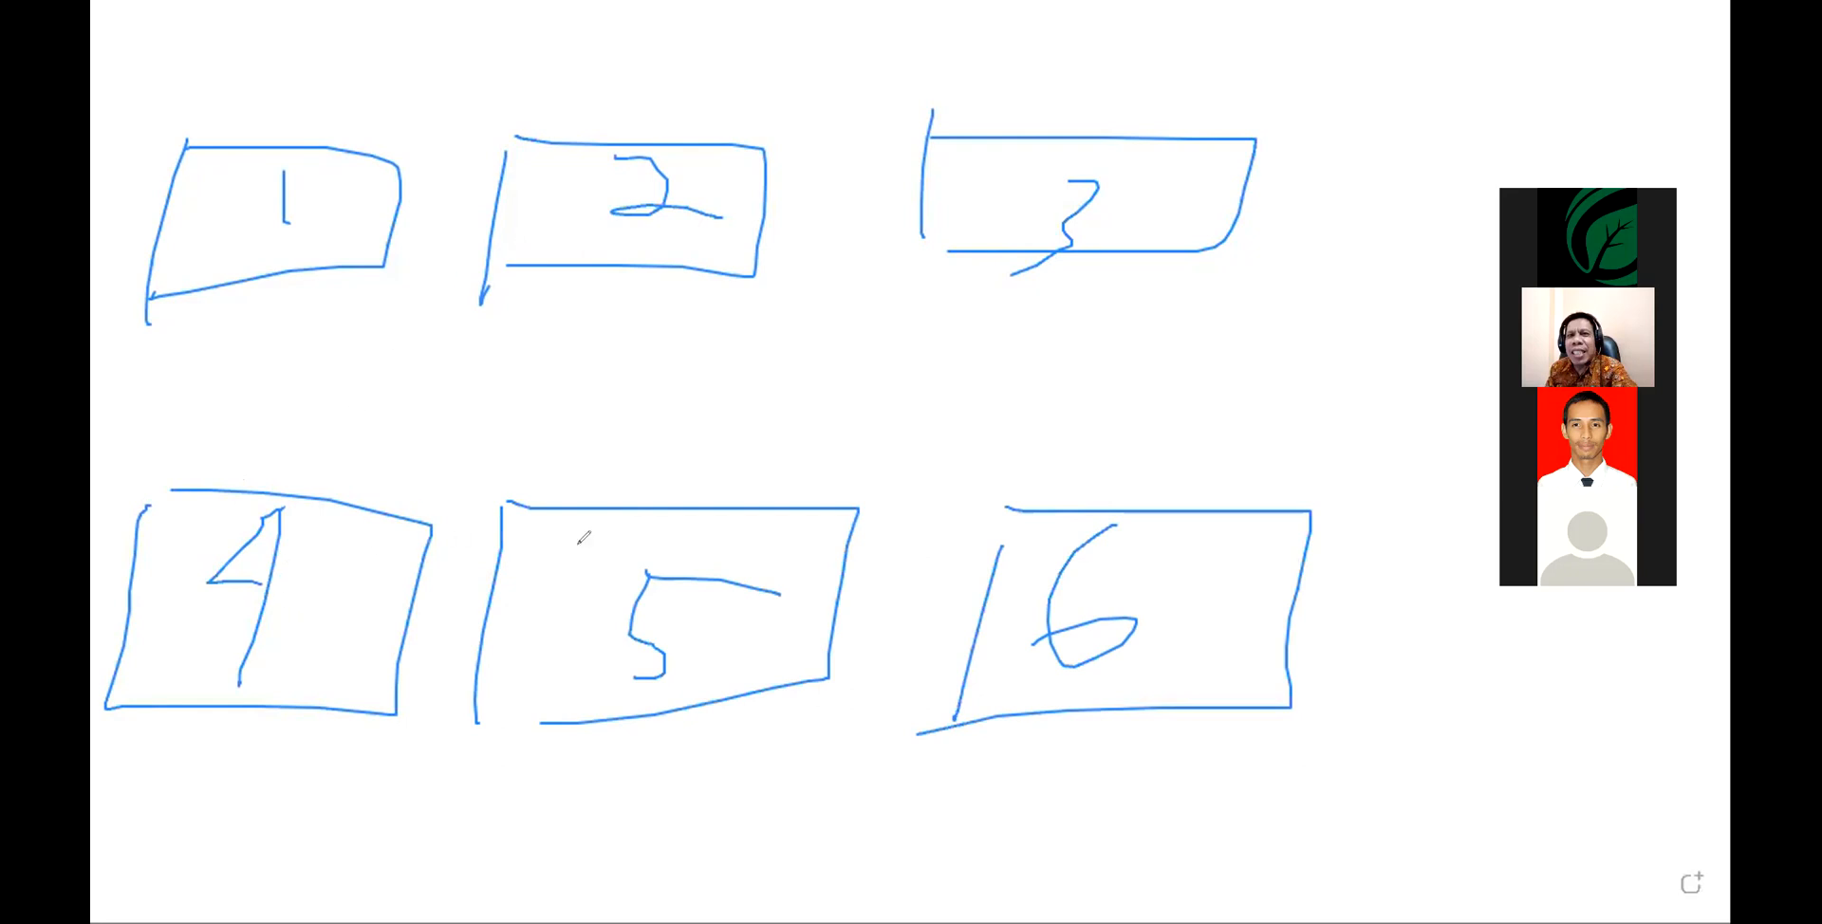
drag(352, 591, 592, 565)
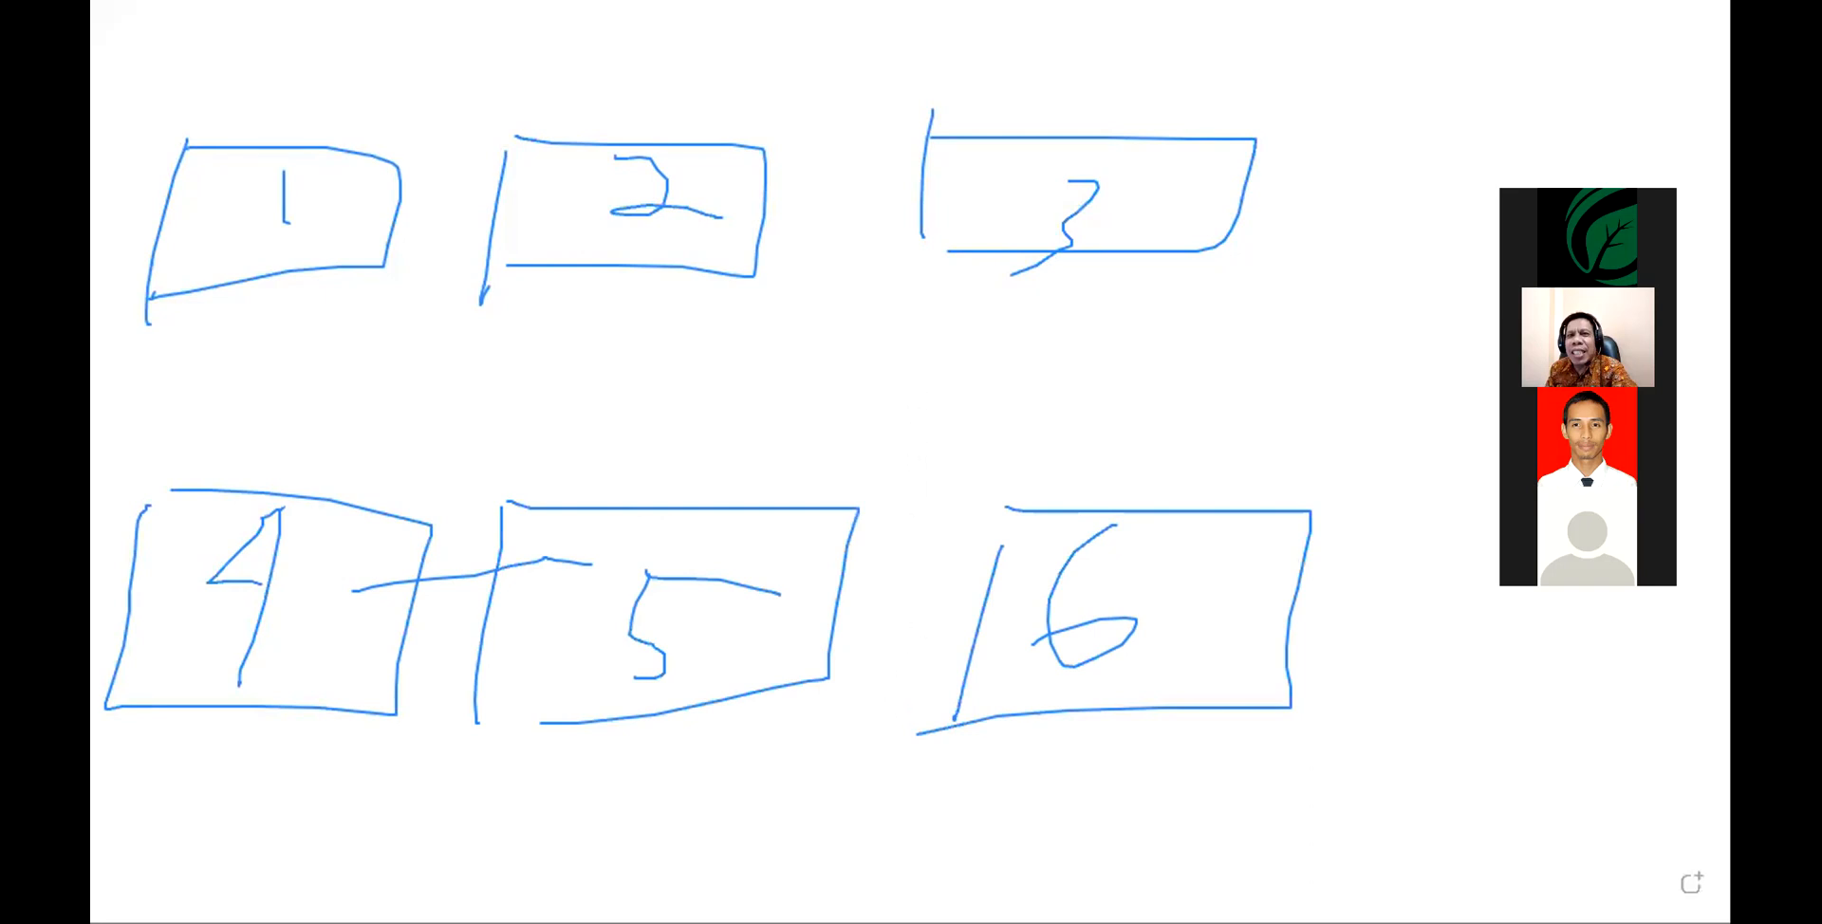
drag(917, 413, 866, 813)
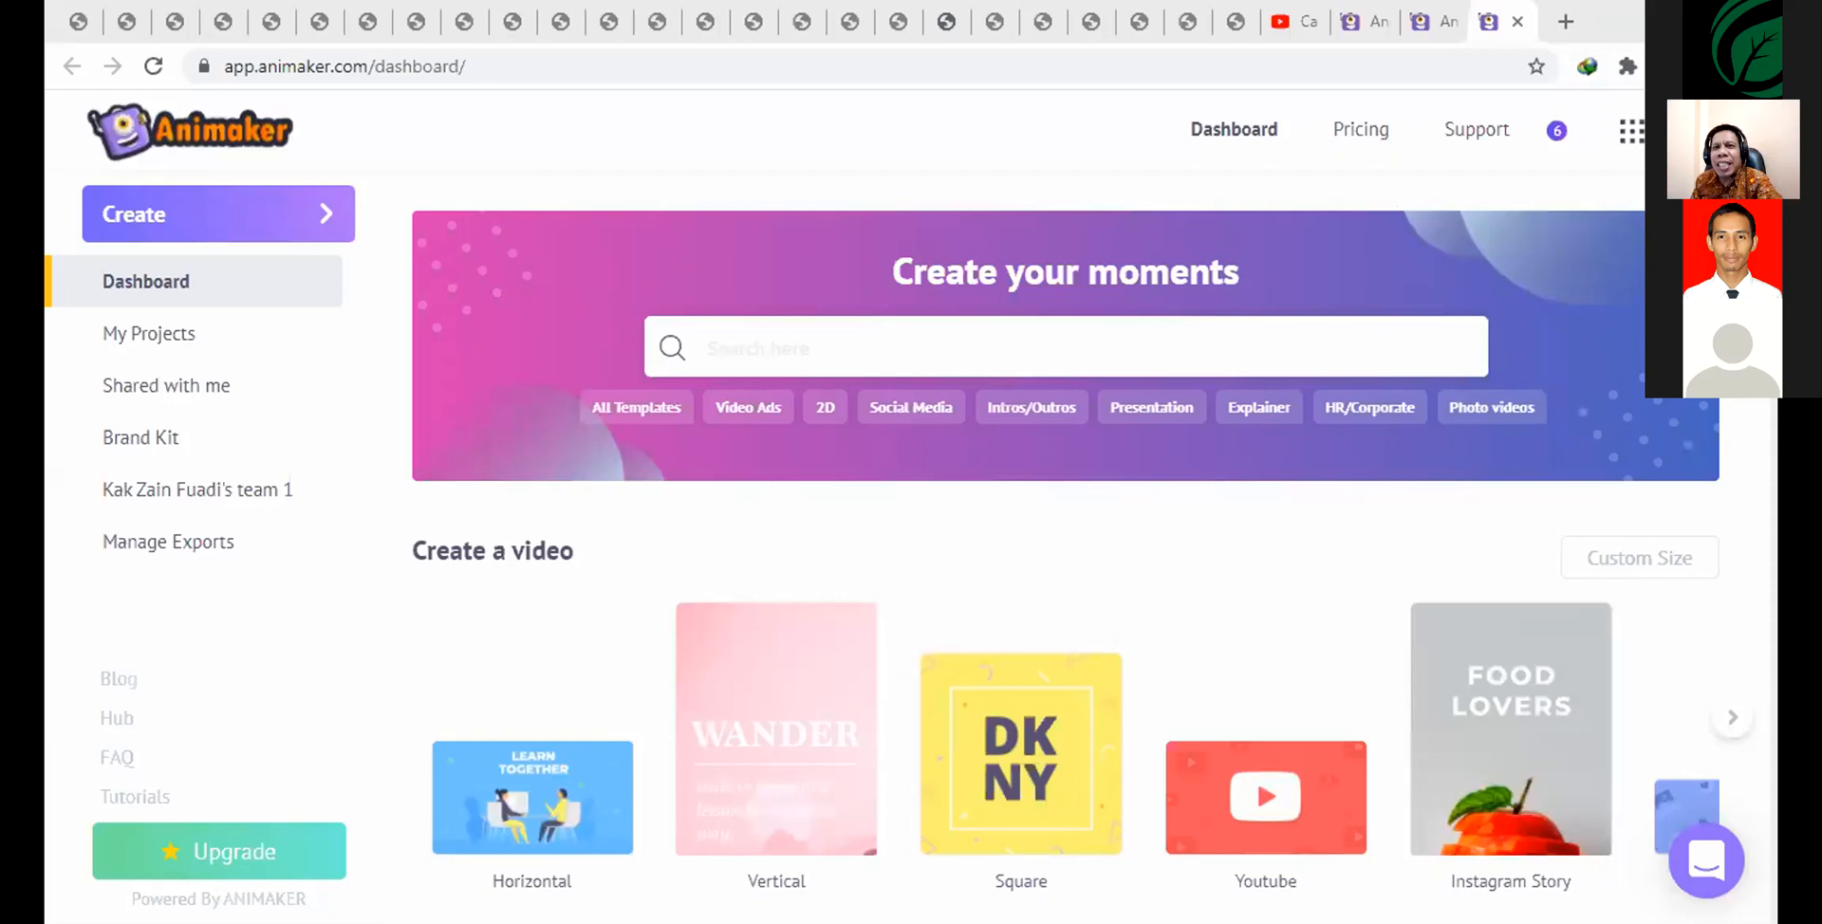
- Back on the Animaker dashboard, browse the template categories from Video ads and Social media through to HR/corporate and GIFs/Memes
scroll(1075, 548, down, 3)
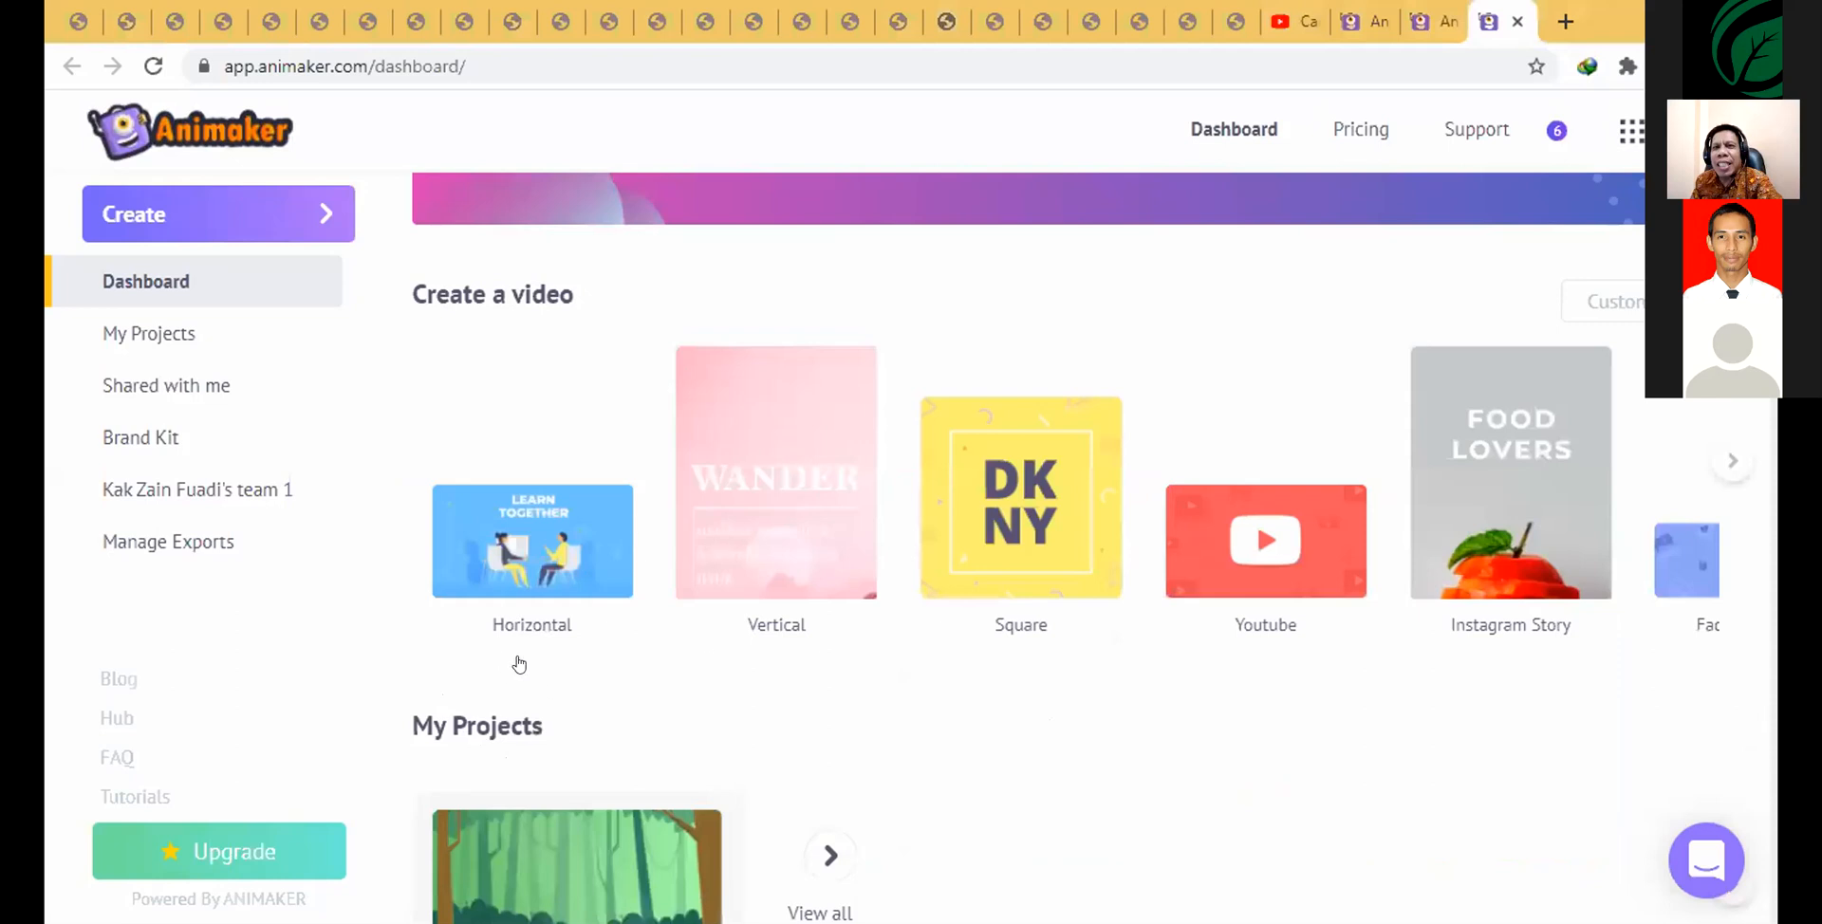
scroll(507, 646, down, 2)
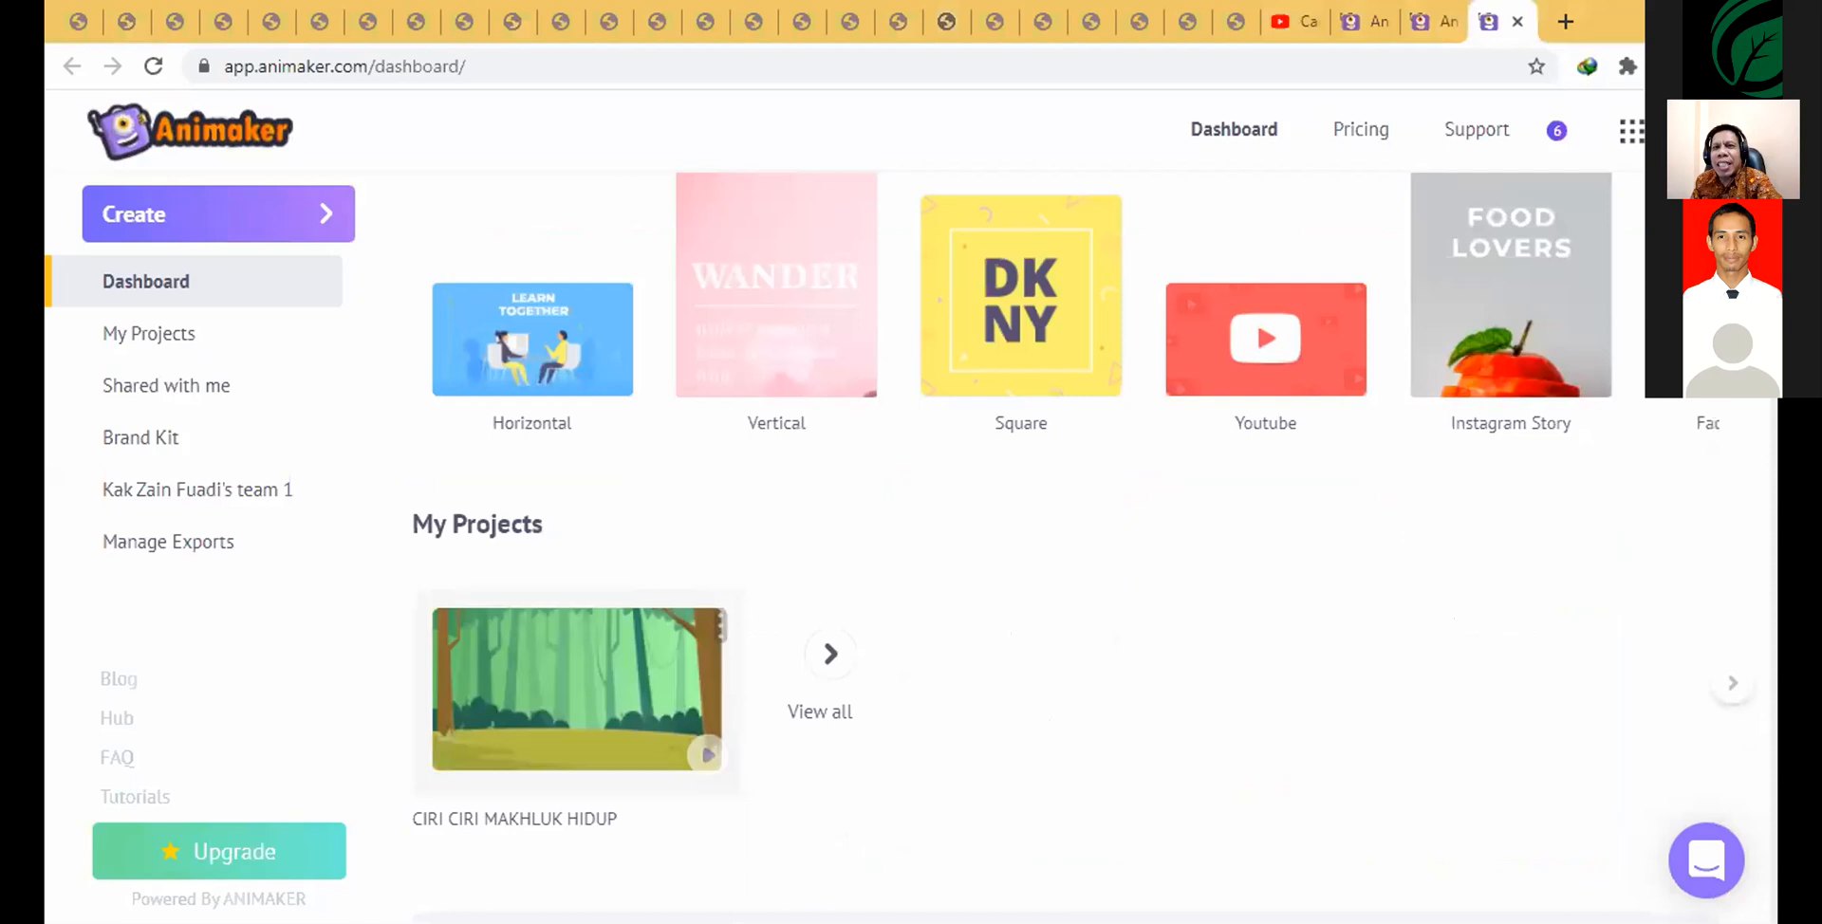
scroll(1773, 414, down, 5)
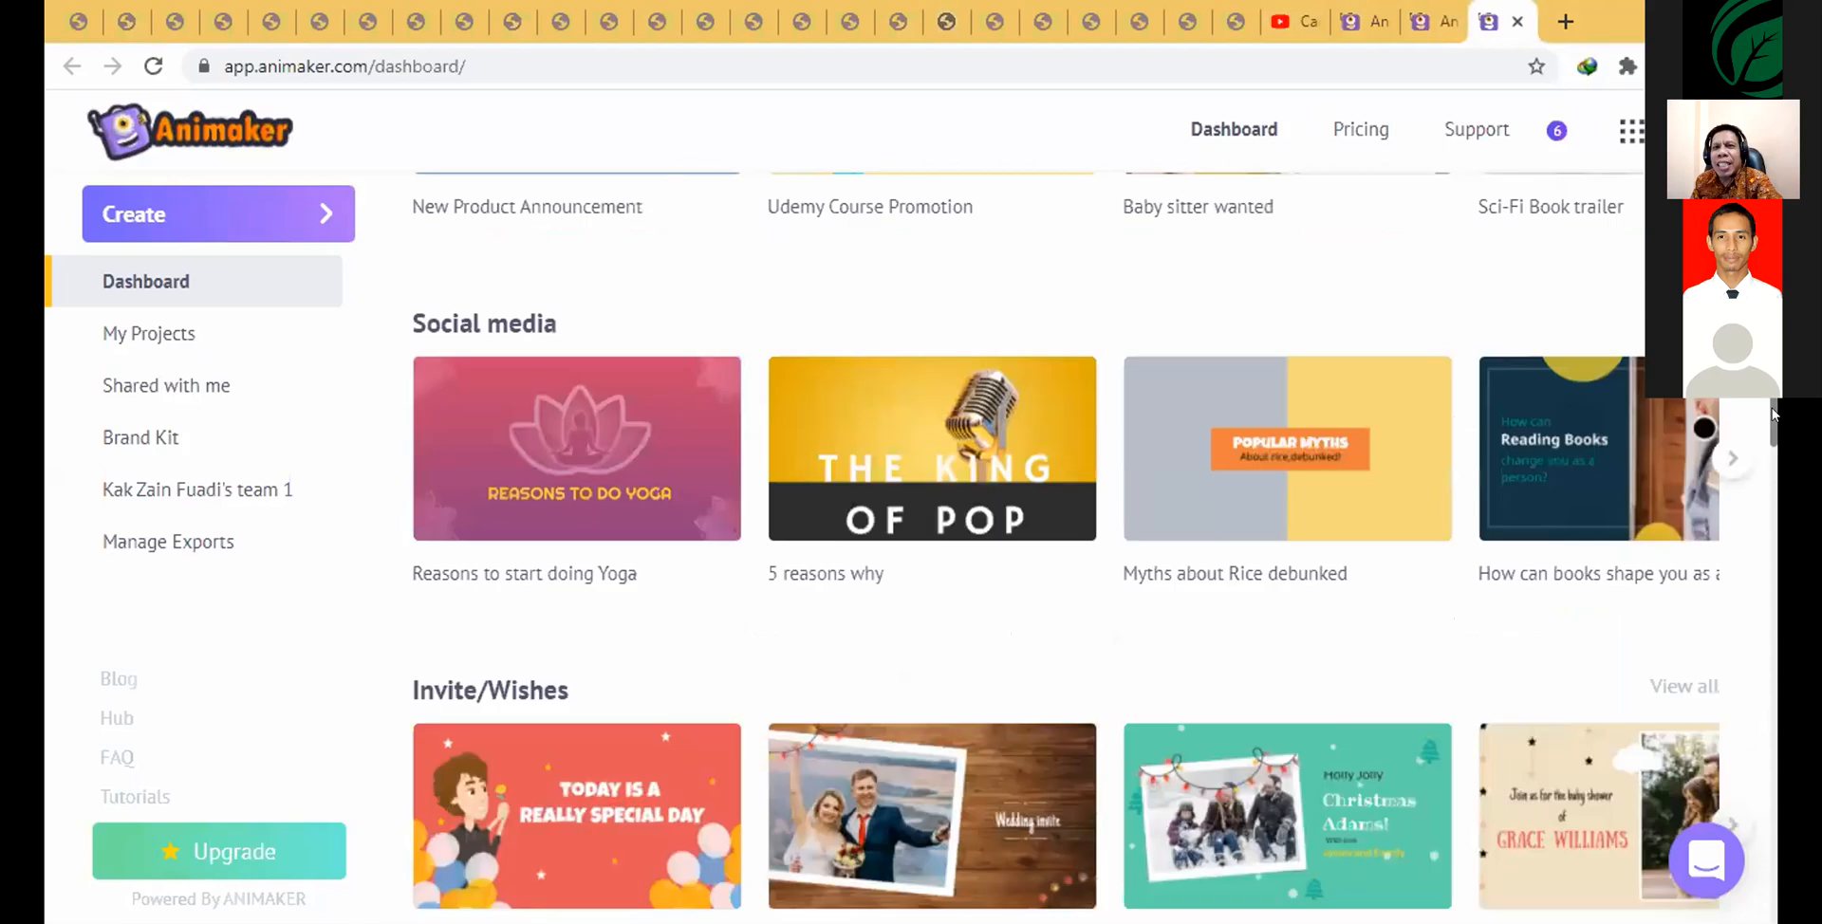
scroll(1063, 546, up, 4)
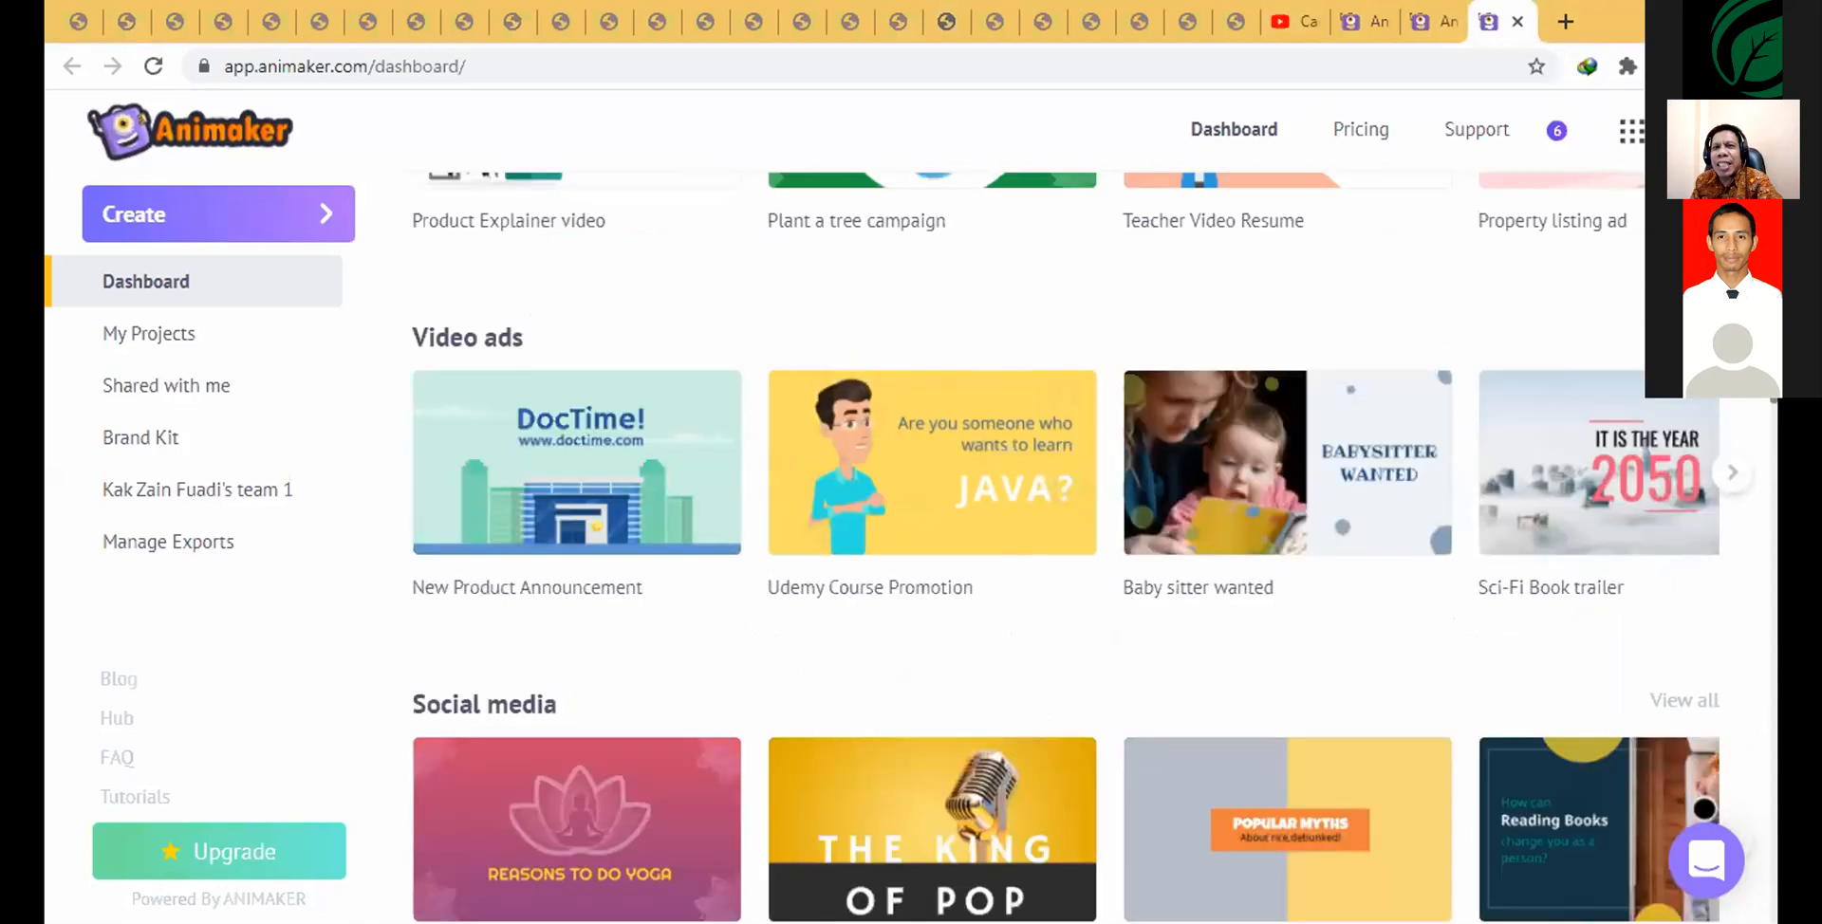
scroll(1082, 547, down, 1)
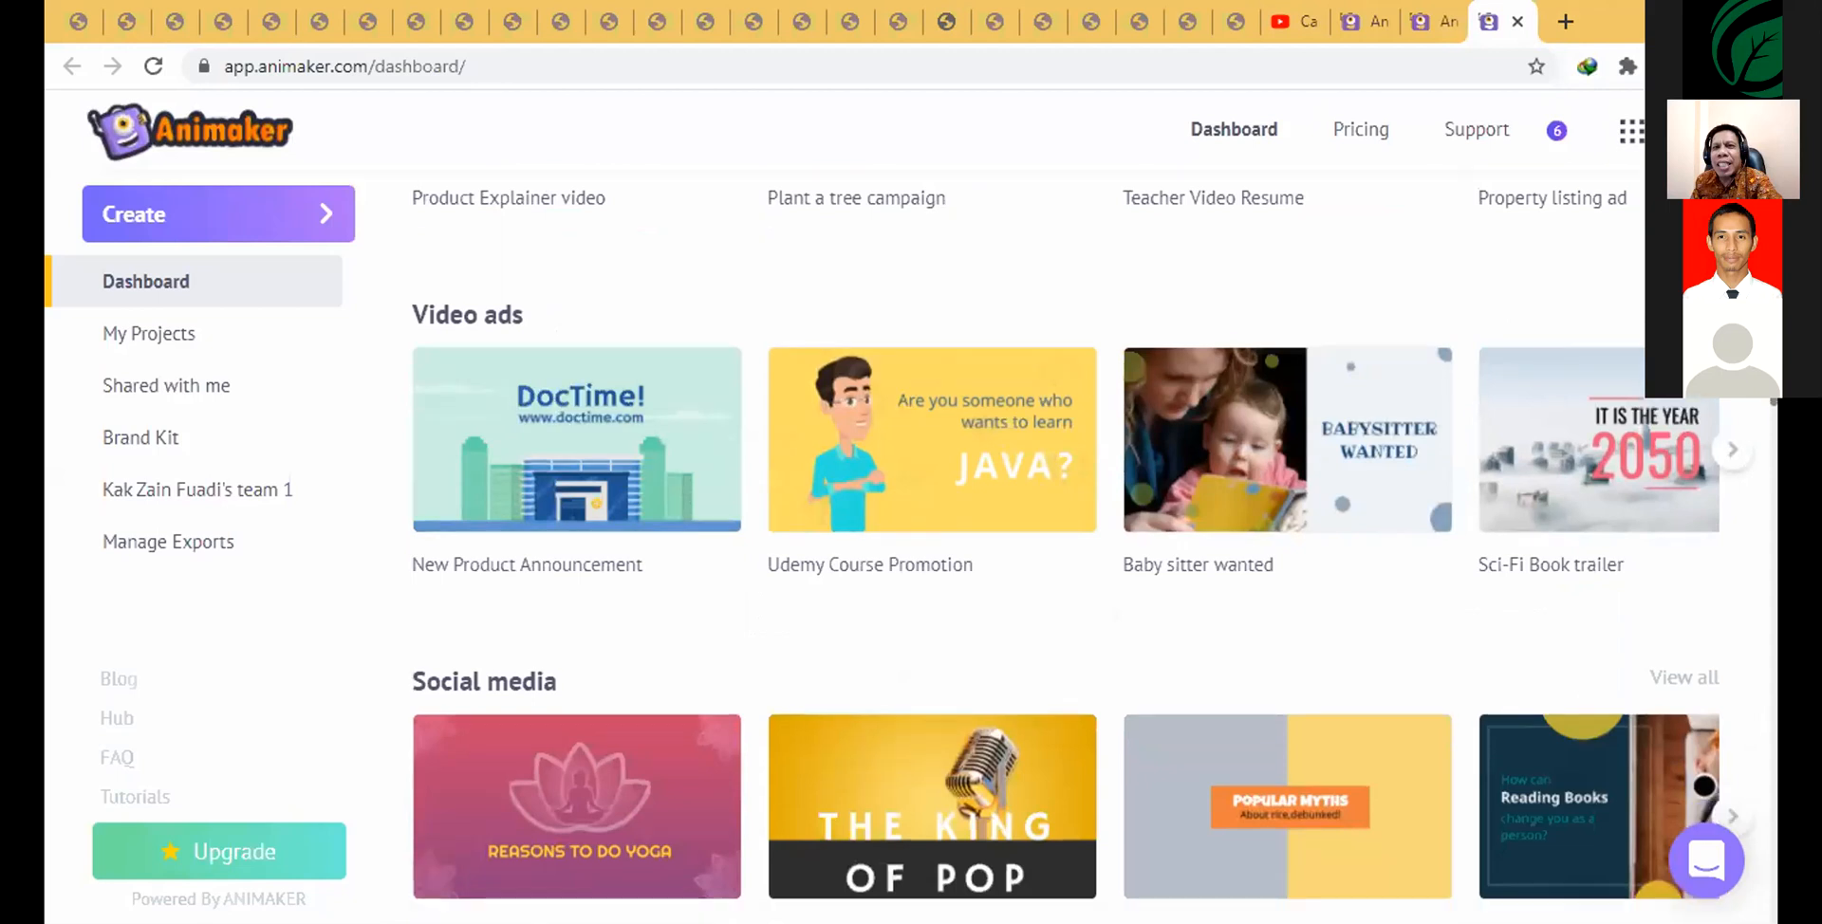
scroll(1079, 550, down, 1)
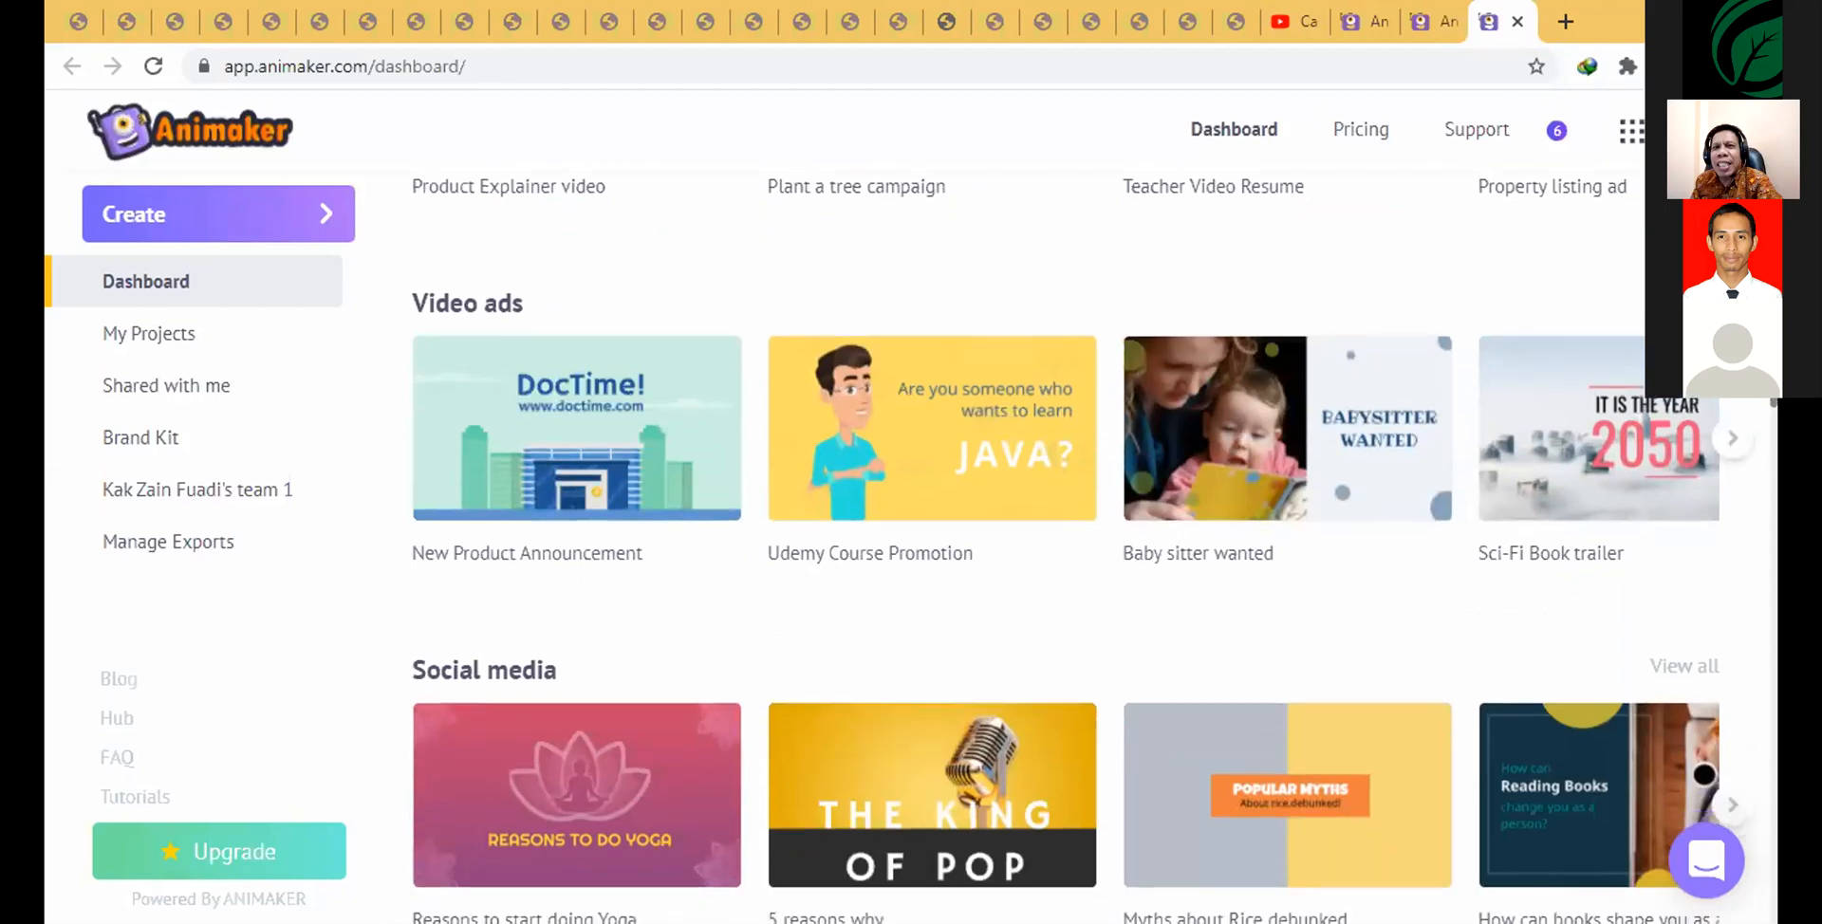
scroll(1063, 546, down, 2)
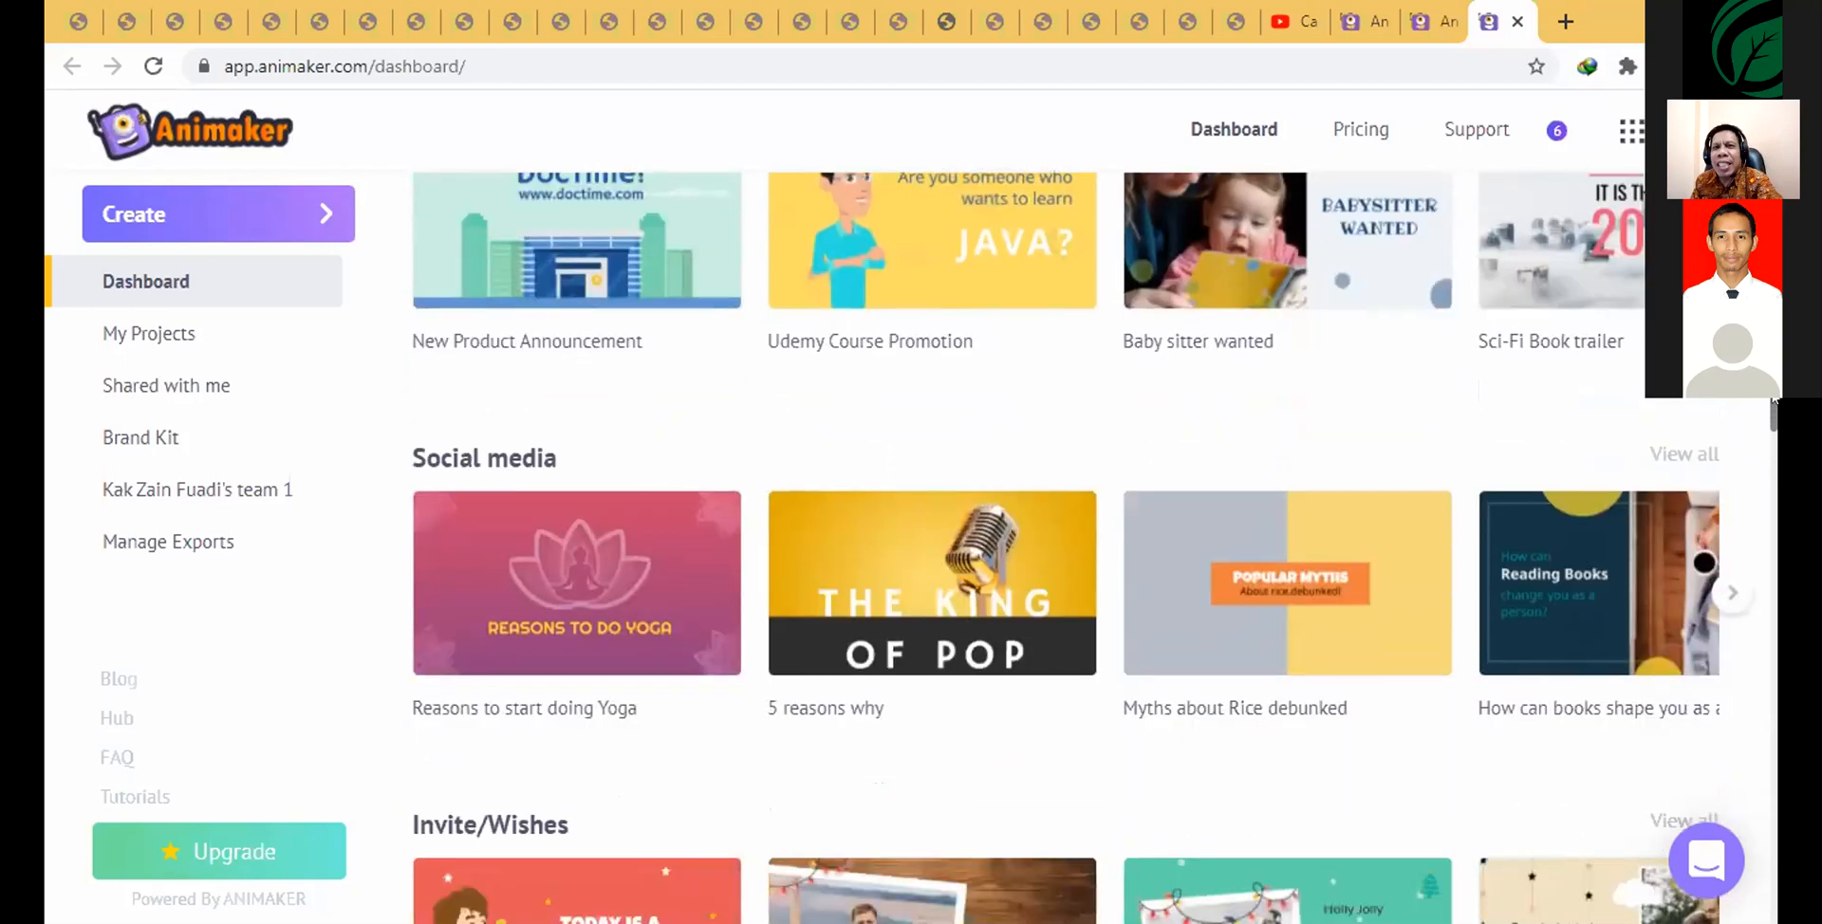
drag(1774, 403, 1774, 525)
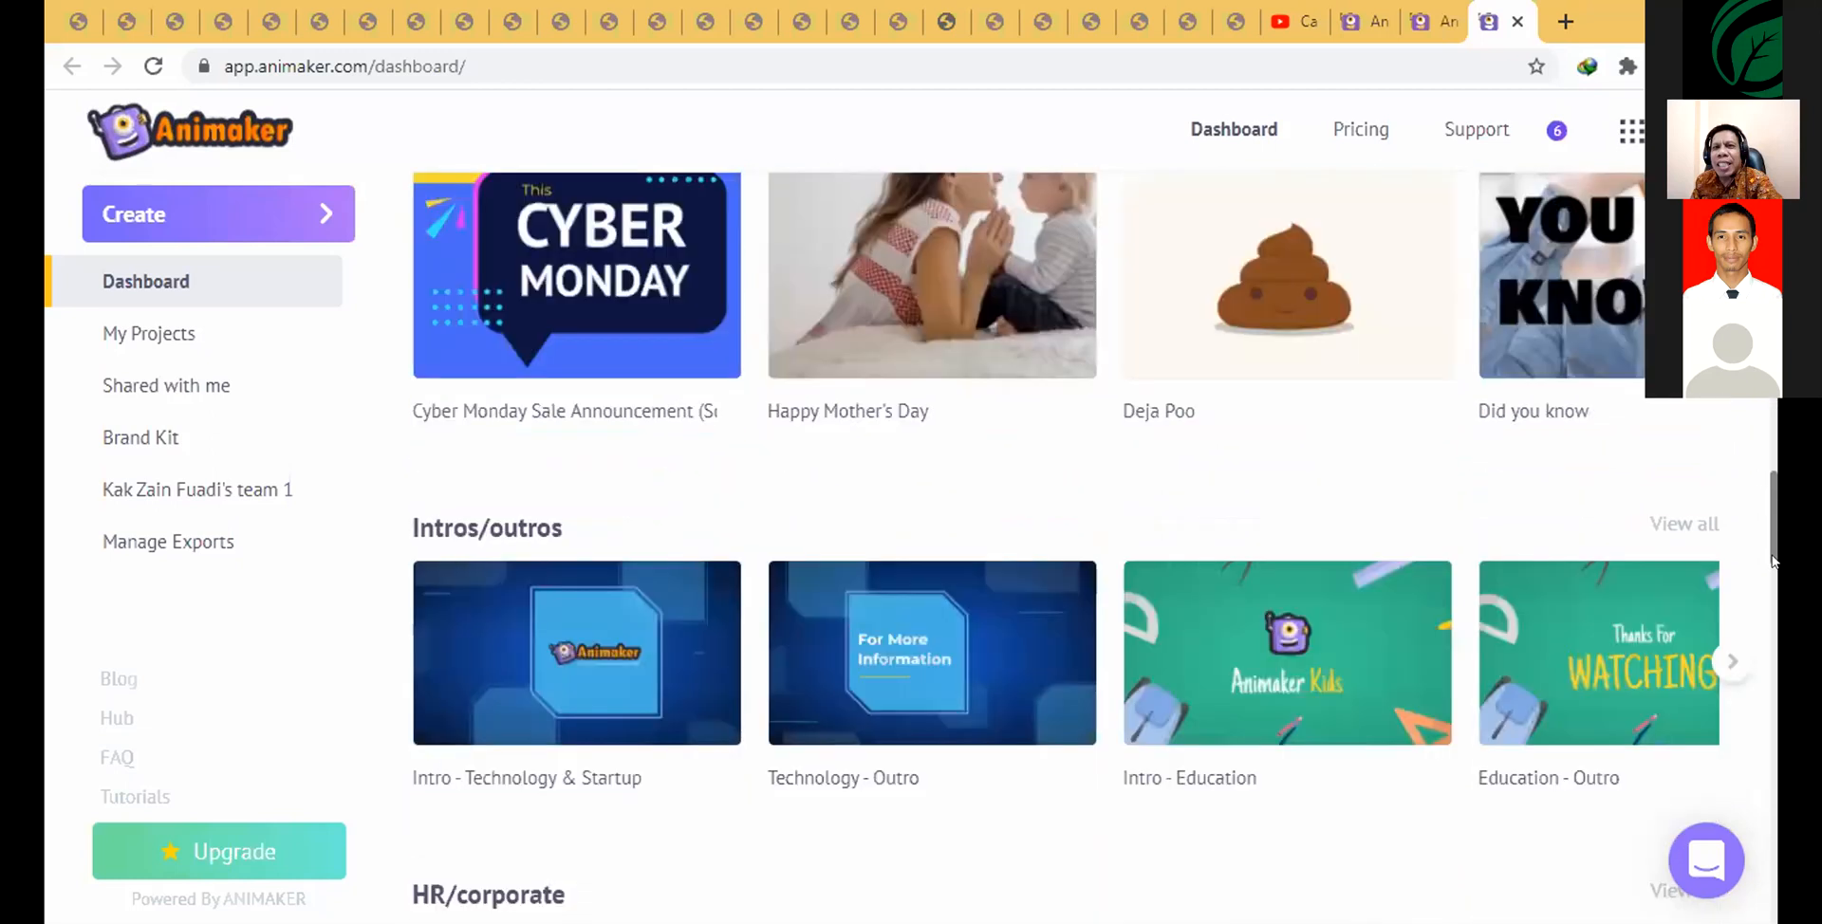
scroll(1773, 561, down, 5)
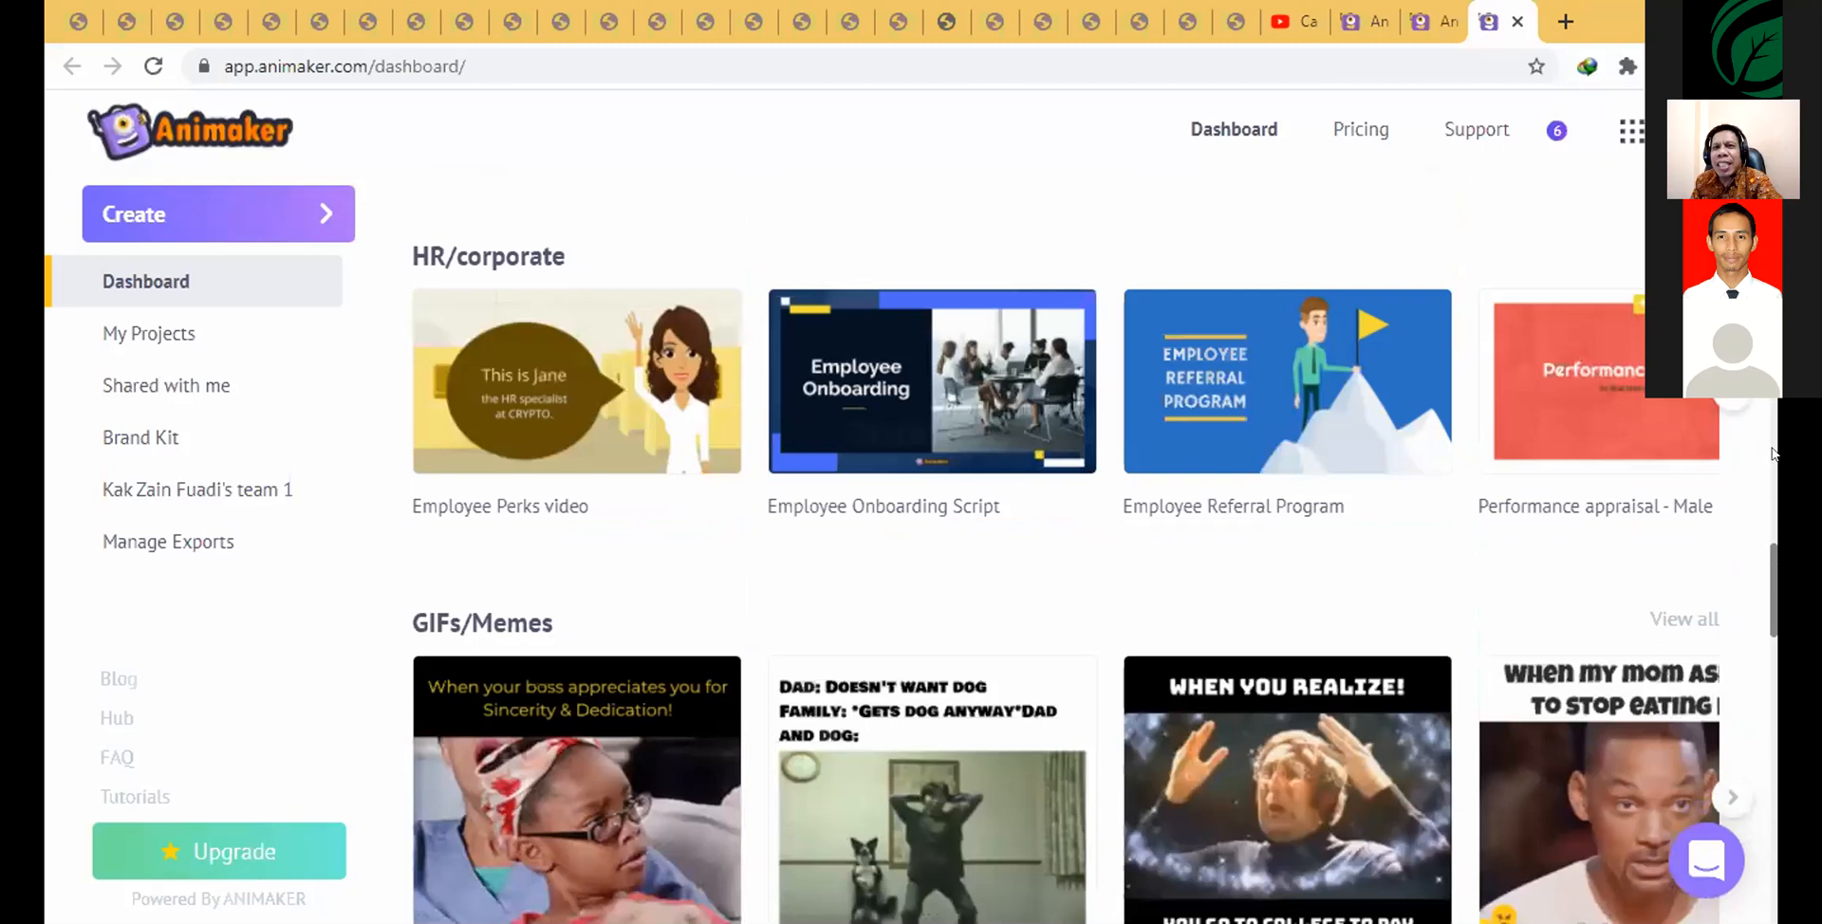
- Create a new video from the dashboard using the Horizontal format and the Blank template
click(1773, 453)
drag(1773, 453, 1773, 198)
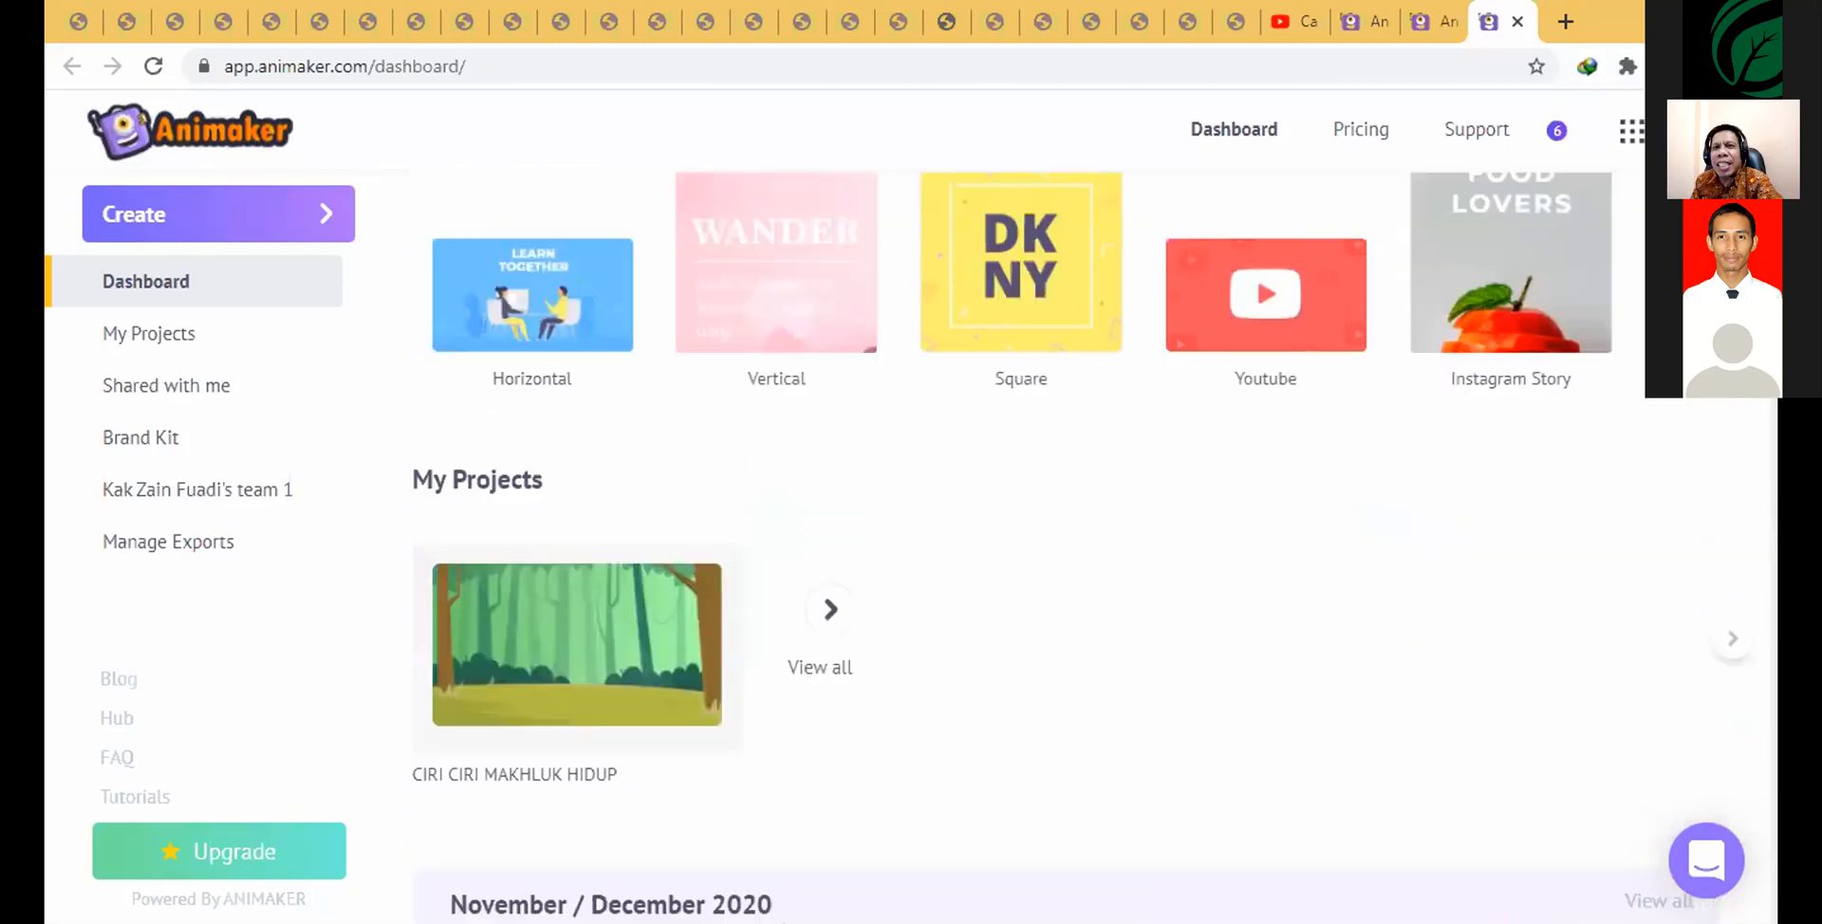
scroll(1308, 305, up, 3)
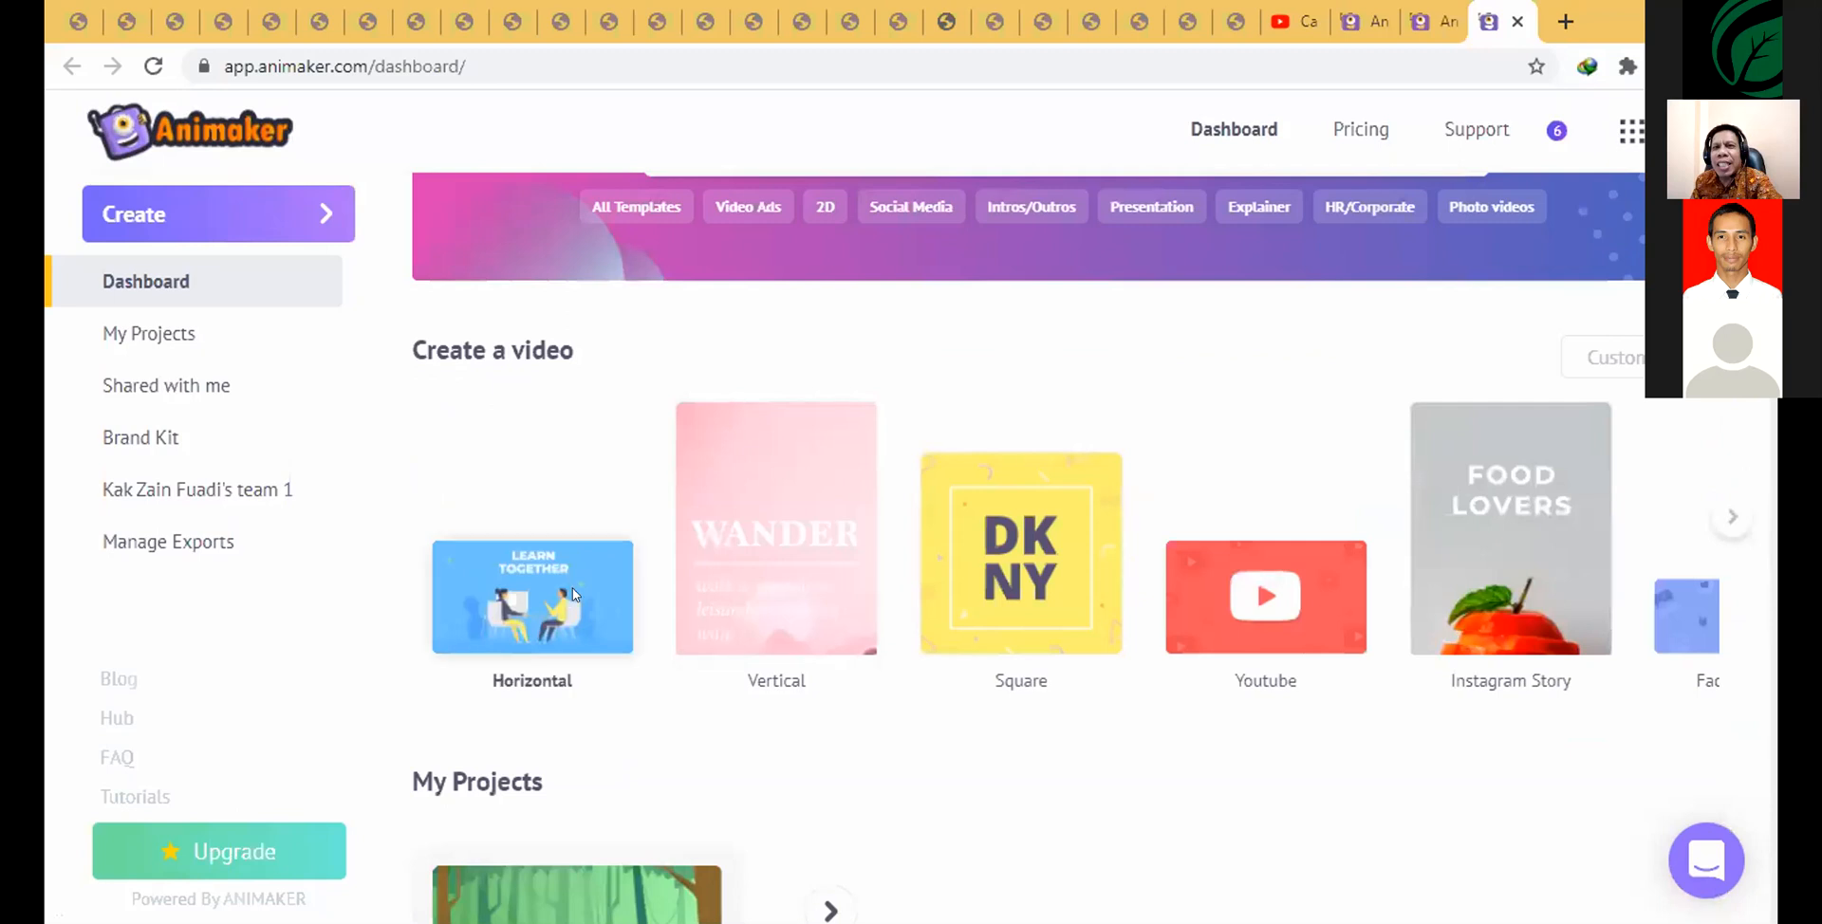
click(572, 595)
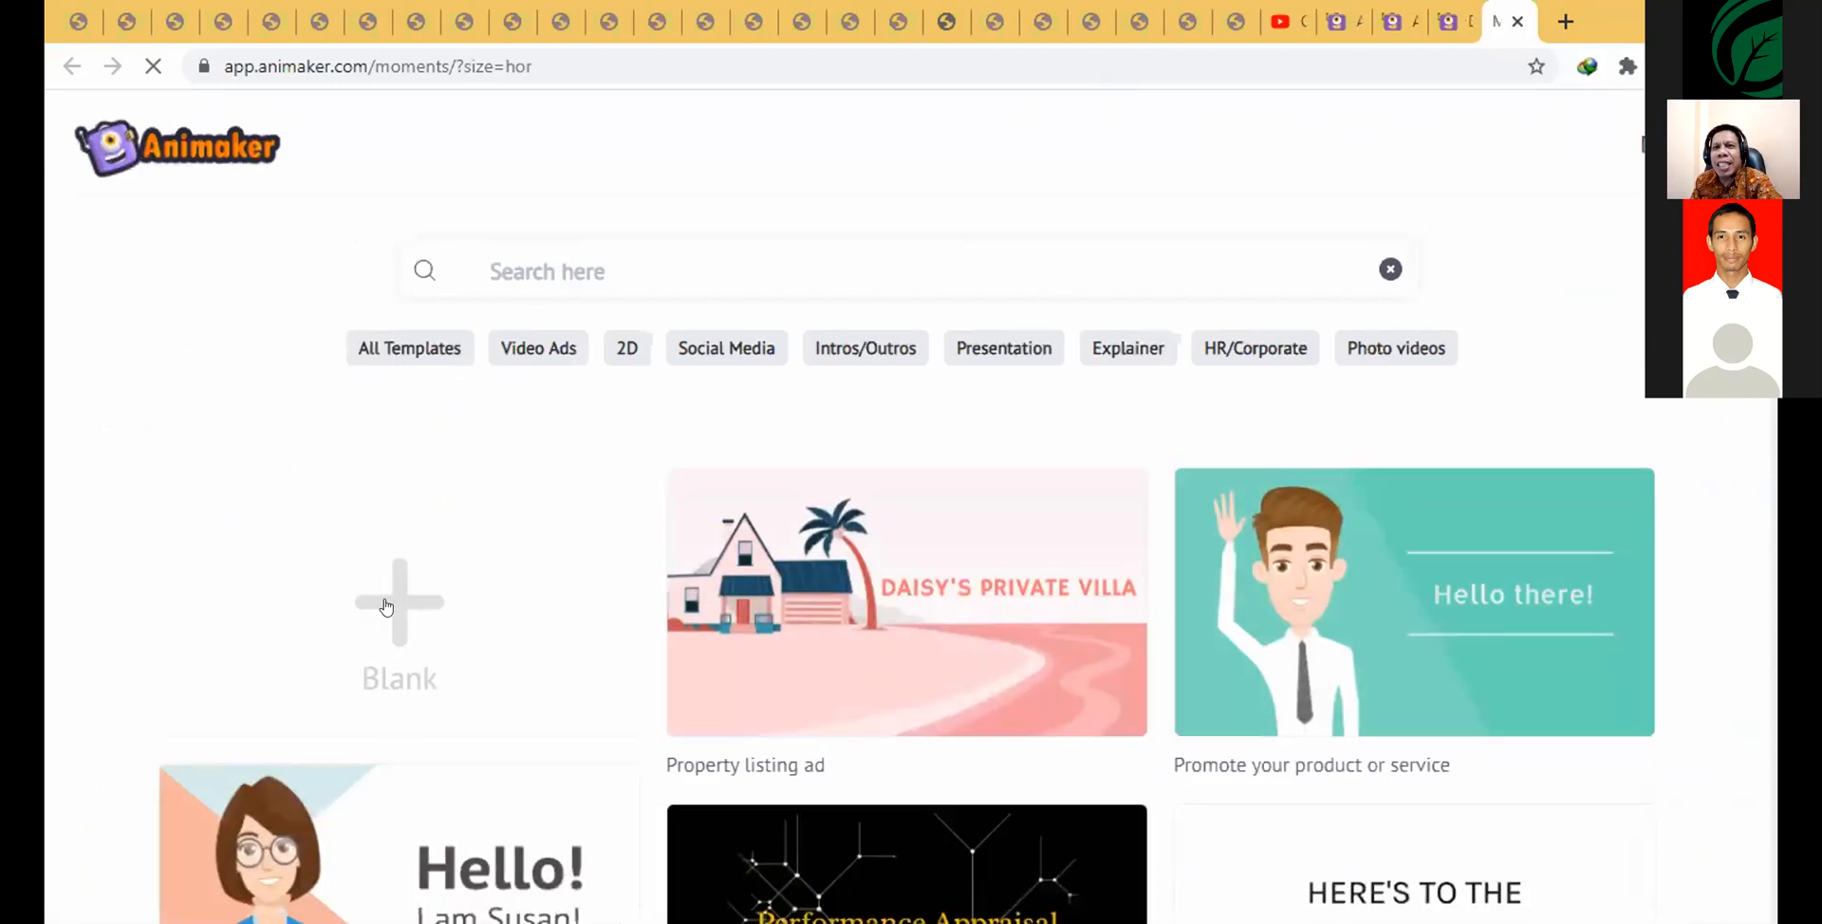
click(395, 619)
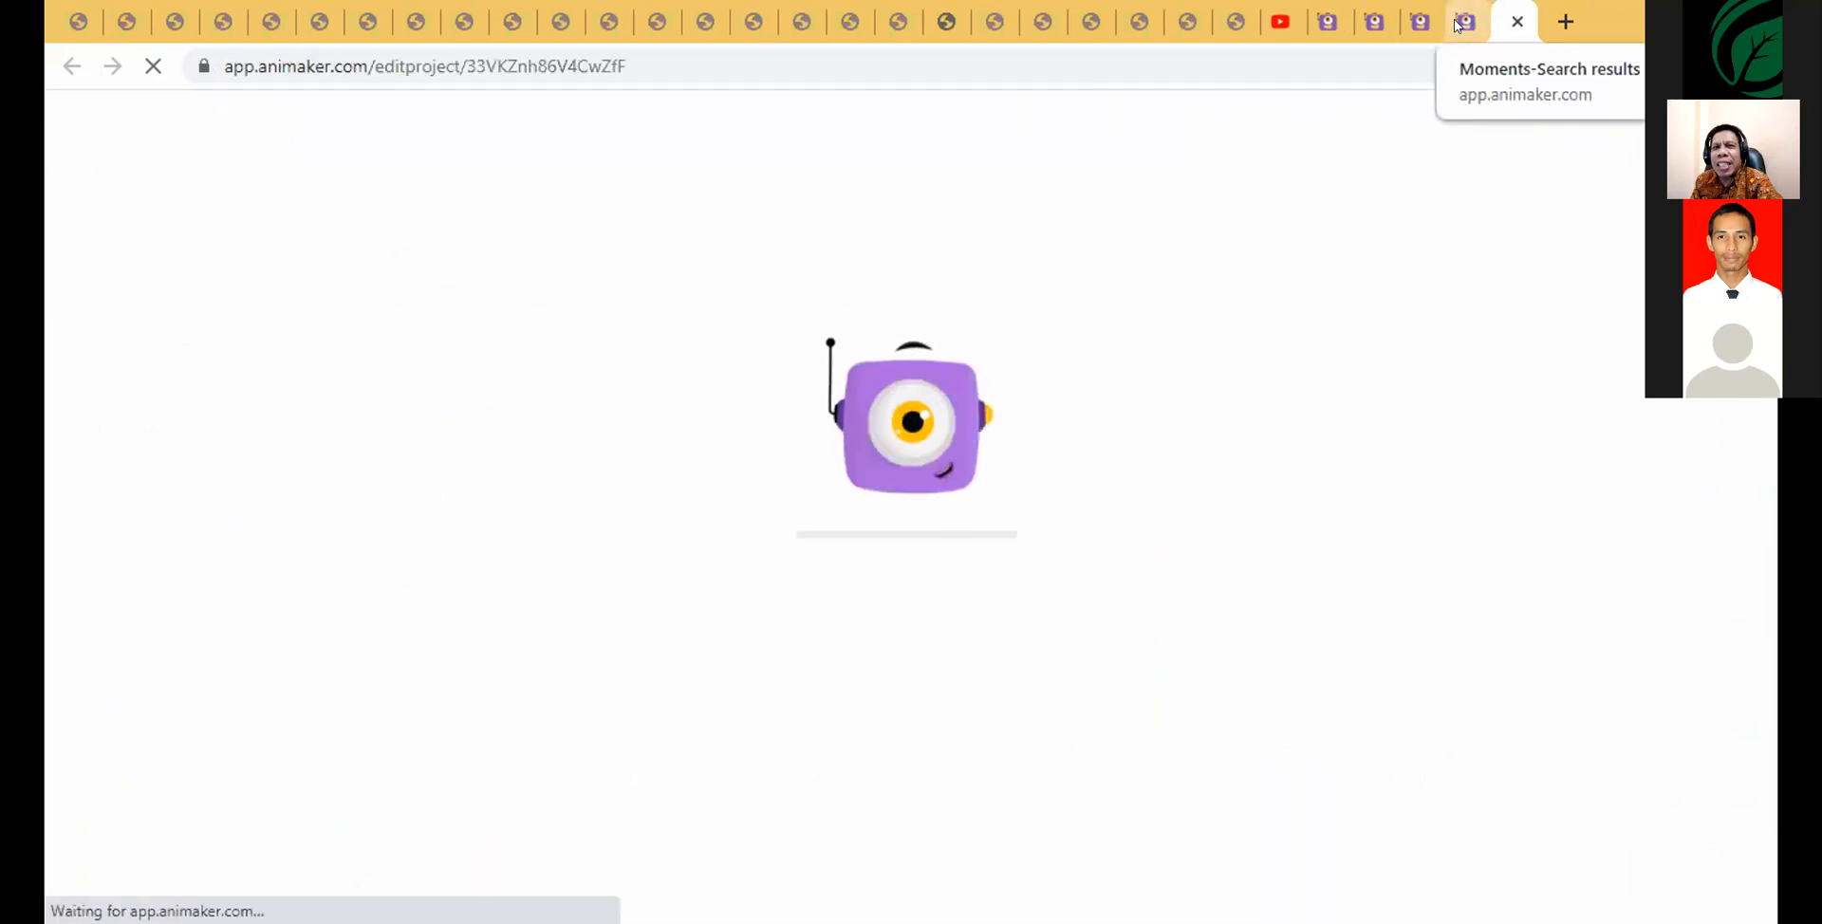
- Close the leftover template-search and dashboard browser tabs, and collapse the asset library in the new project's editor
click(1462, 25)
click(1471, 21)
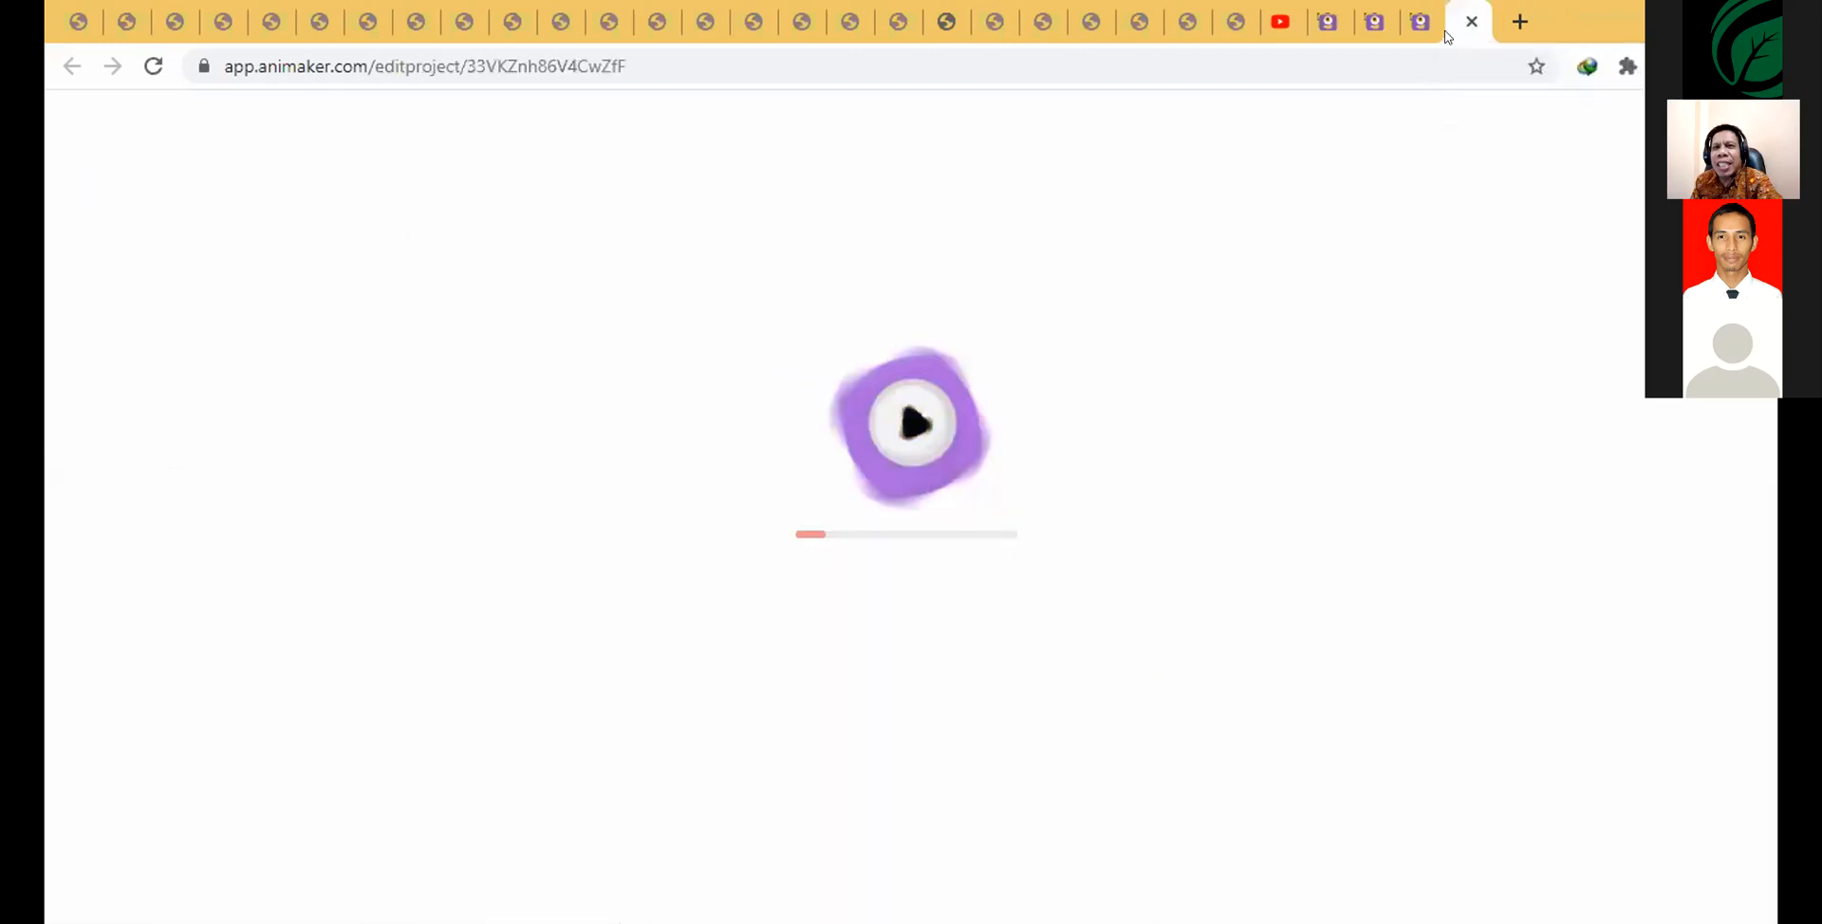
click(1424, 22)
click(1427, 22)
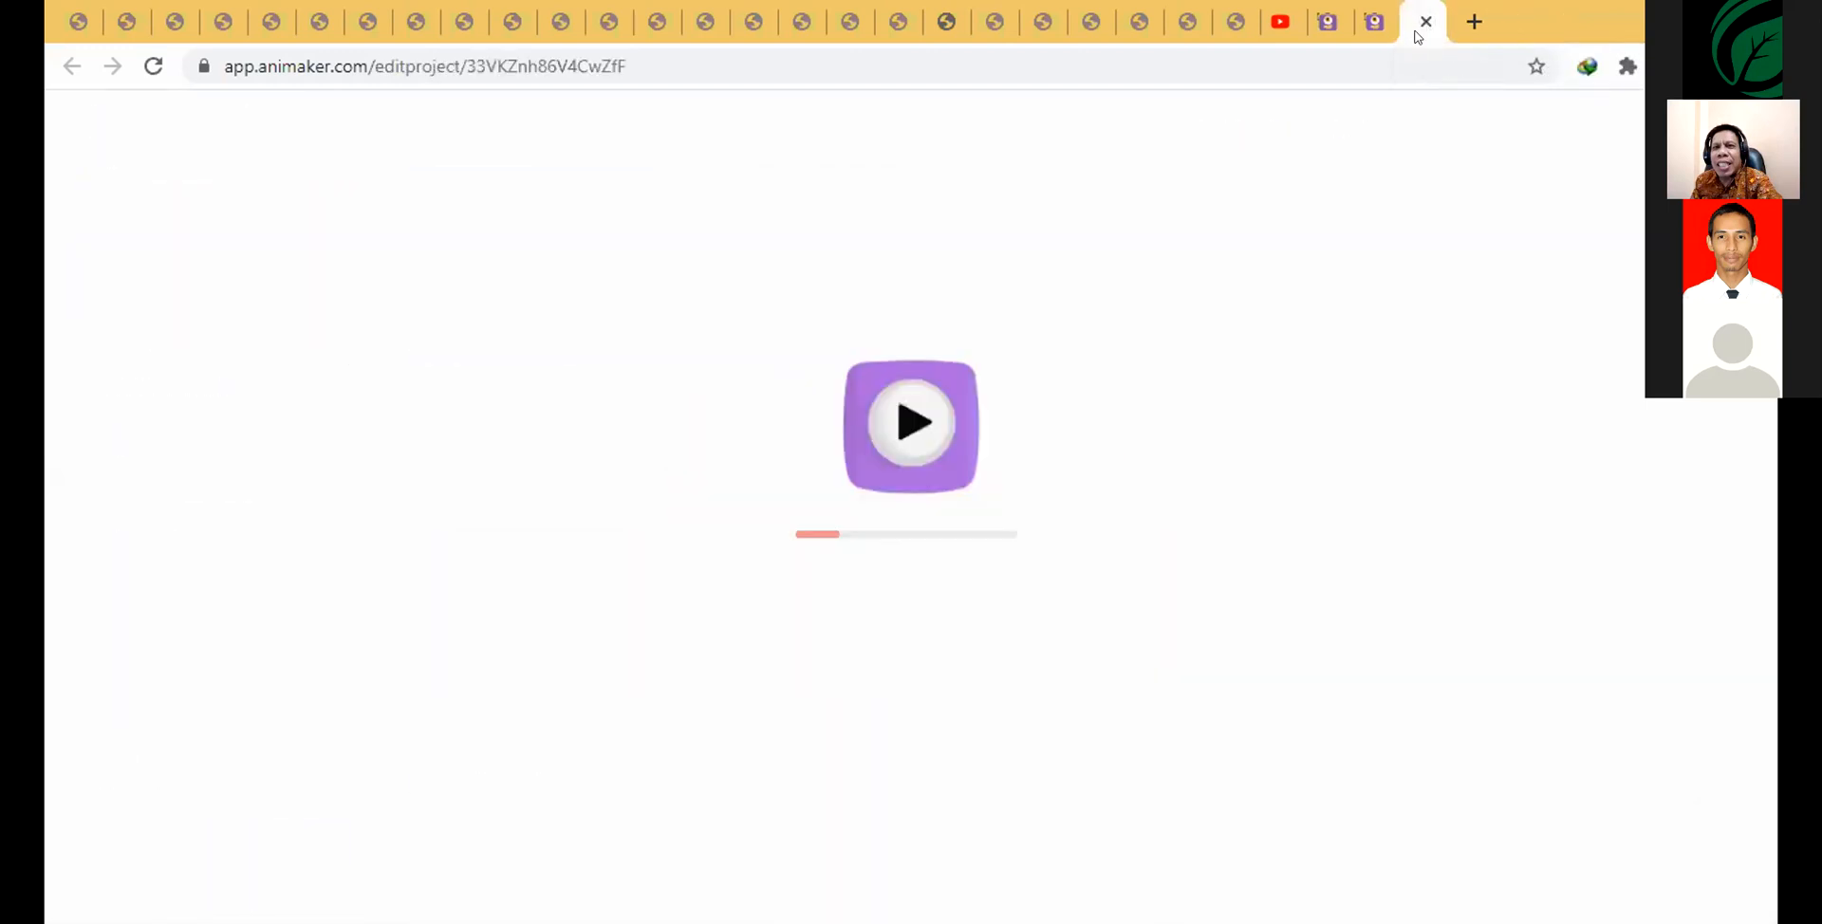
click(1387, 24)
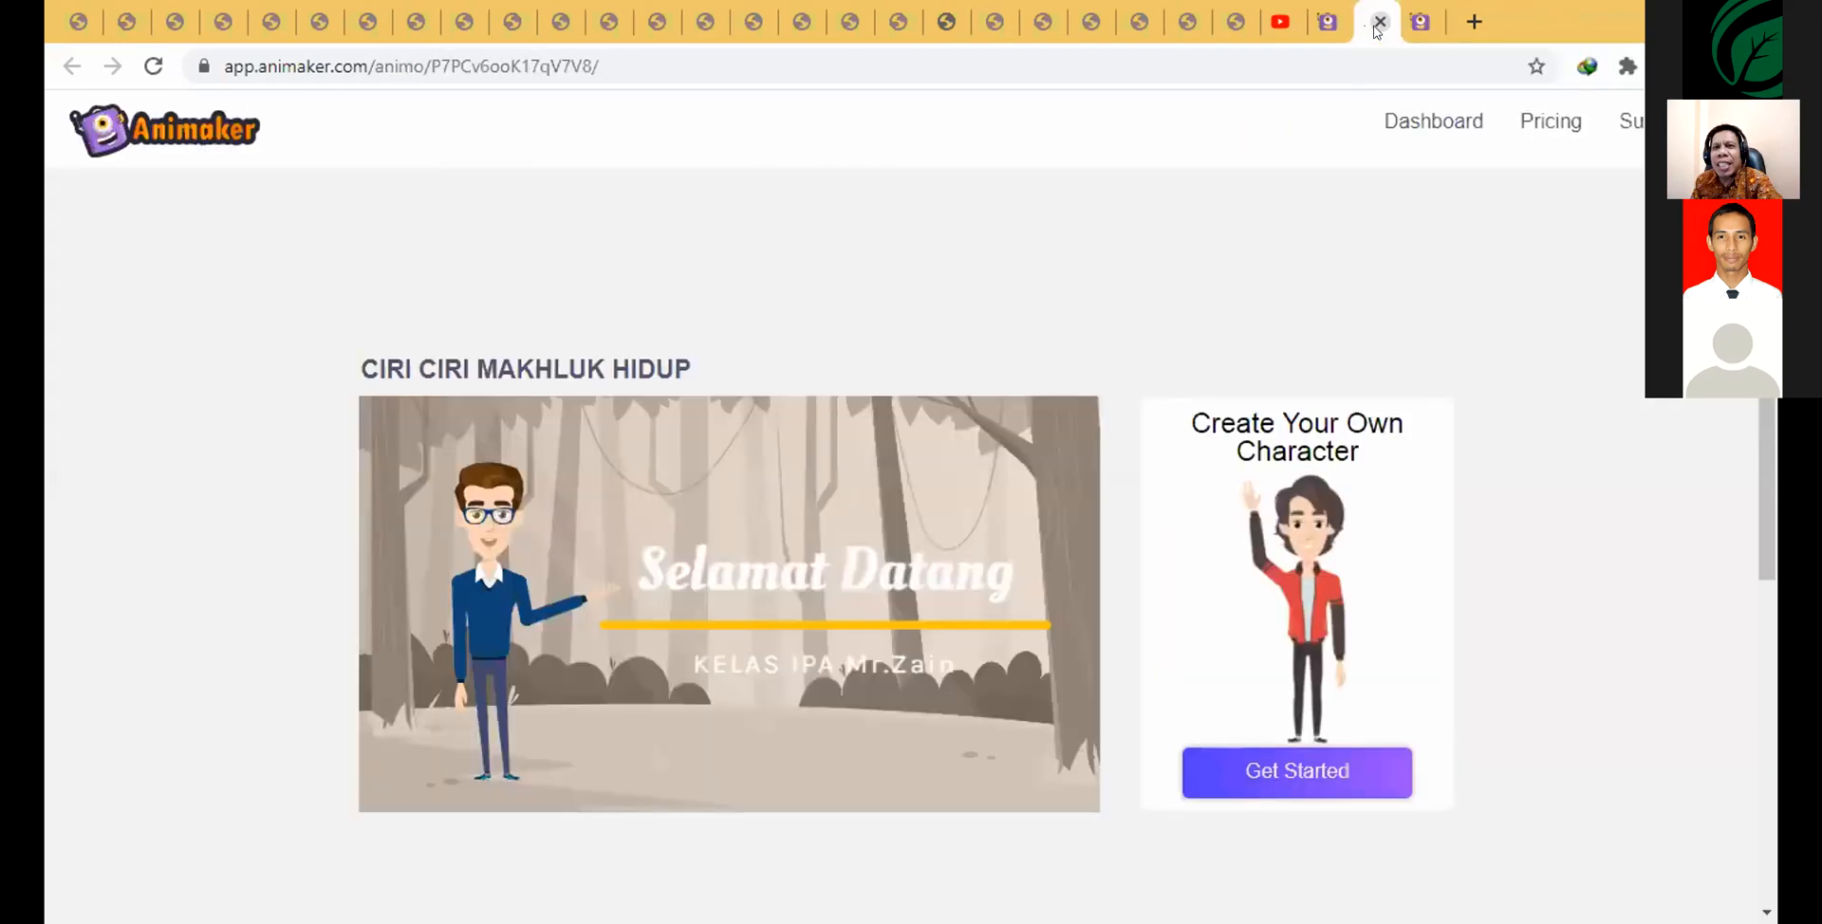
click(1325, 23)
click(1416, 24)
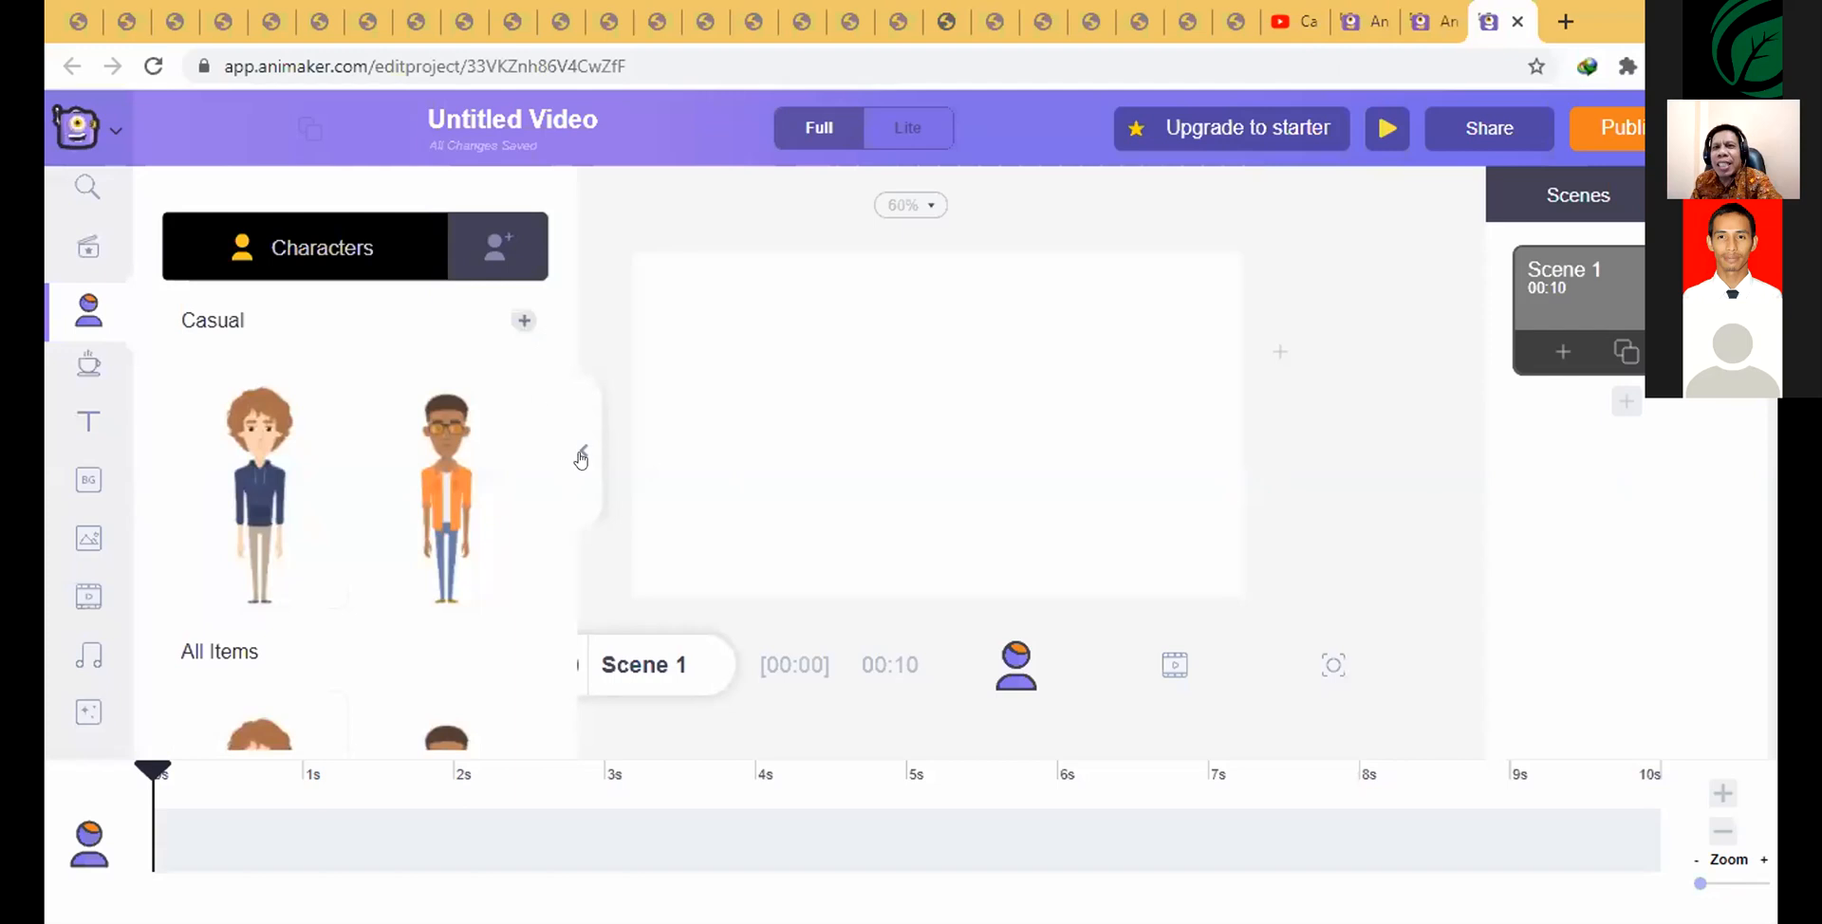
click(582, 453)
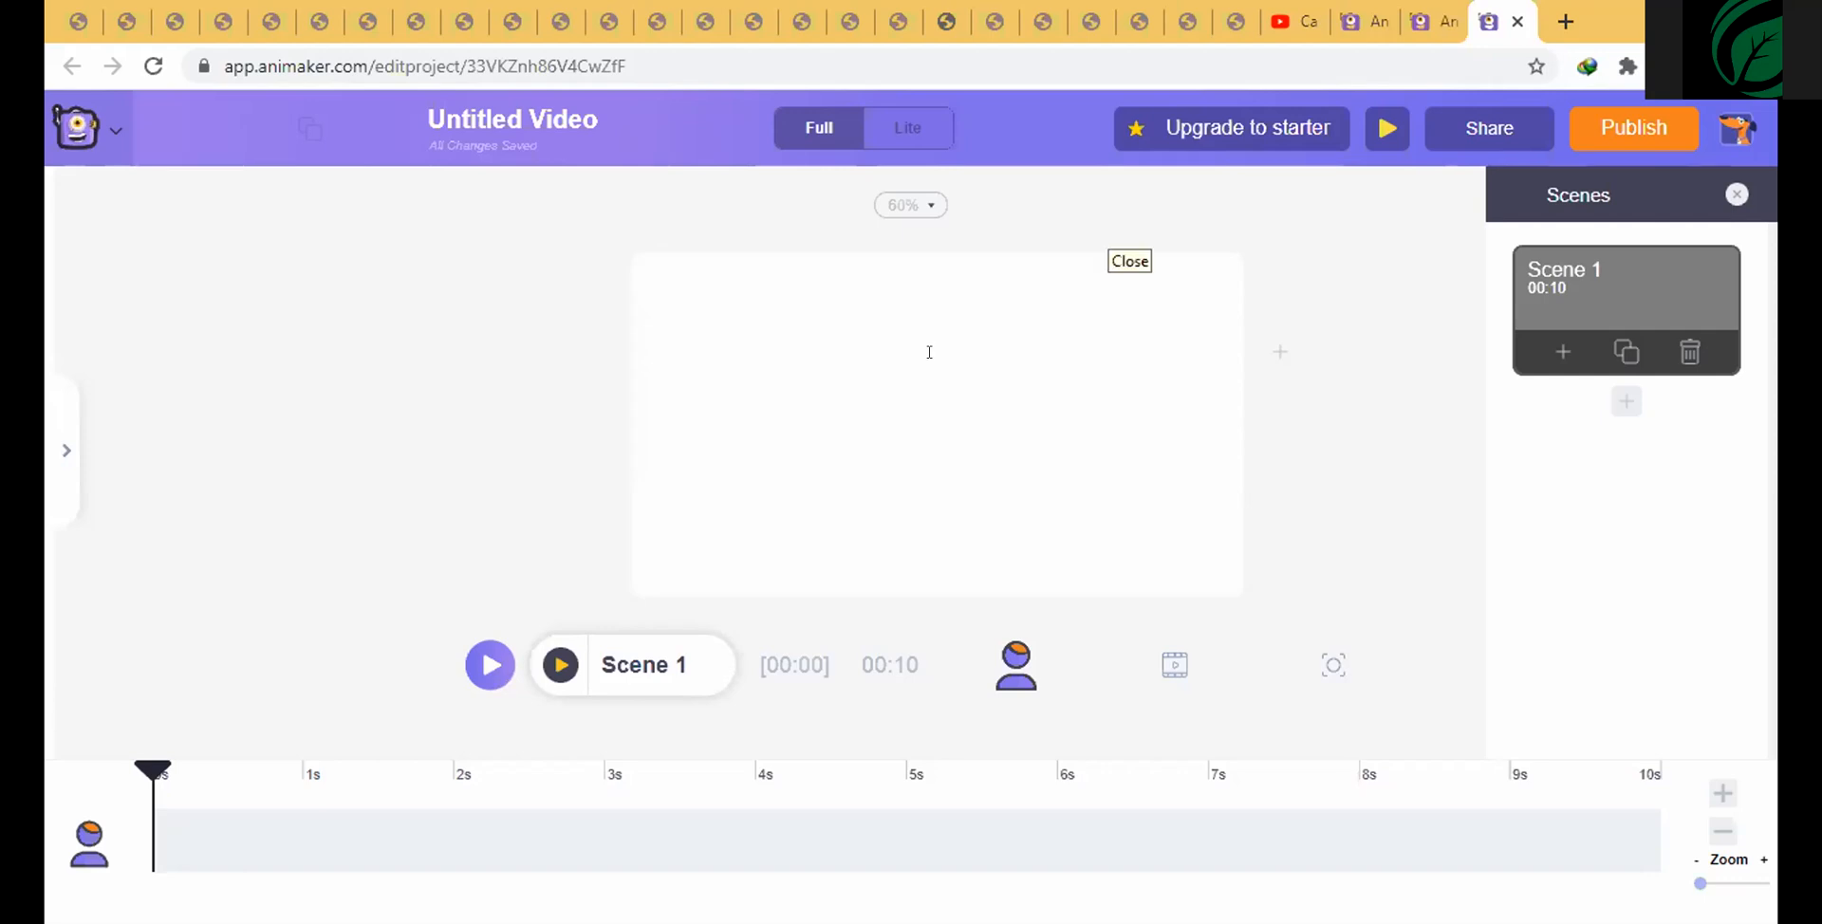
- Leave the editor for the Animaker dashboard and close the leftover project tab
click(1112, 232)
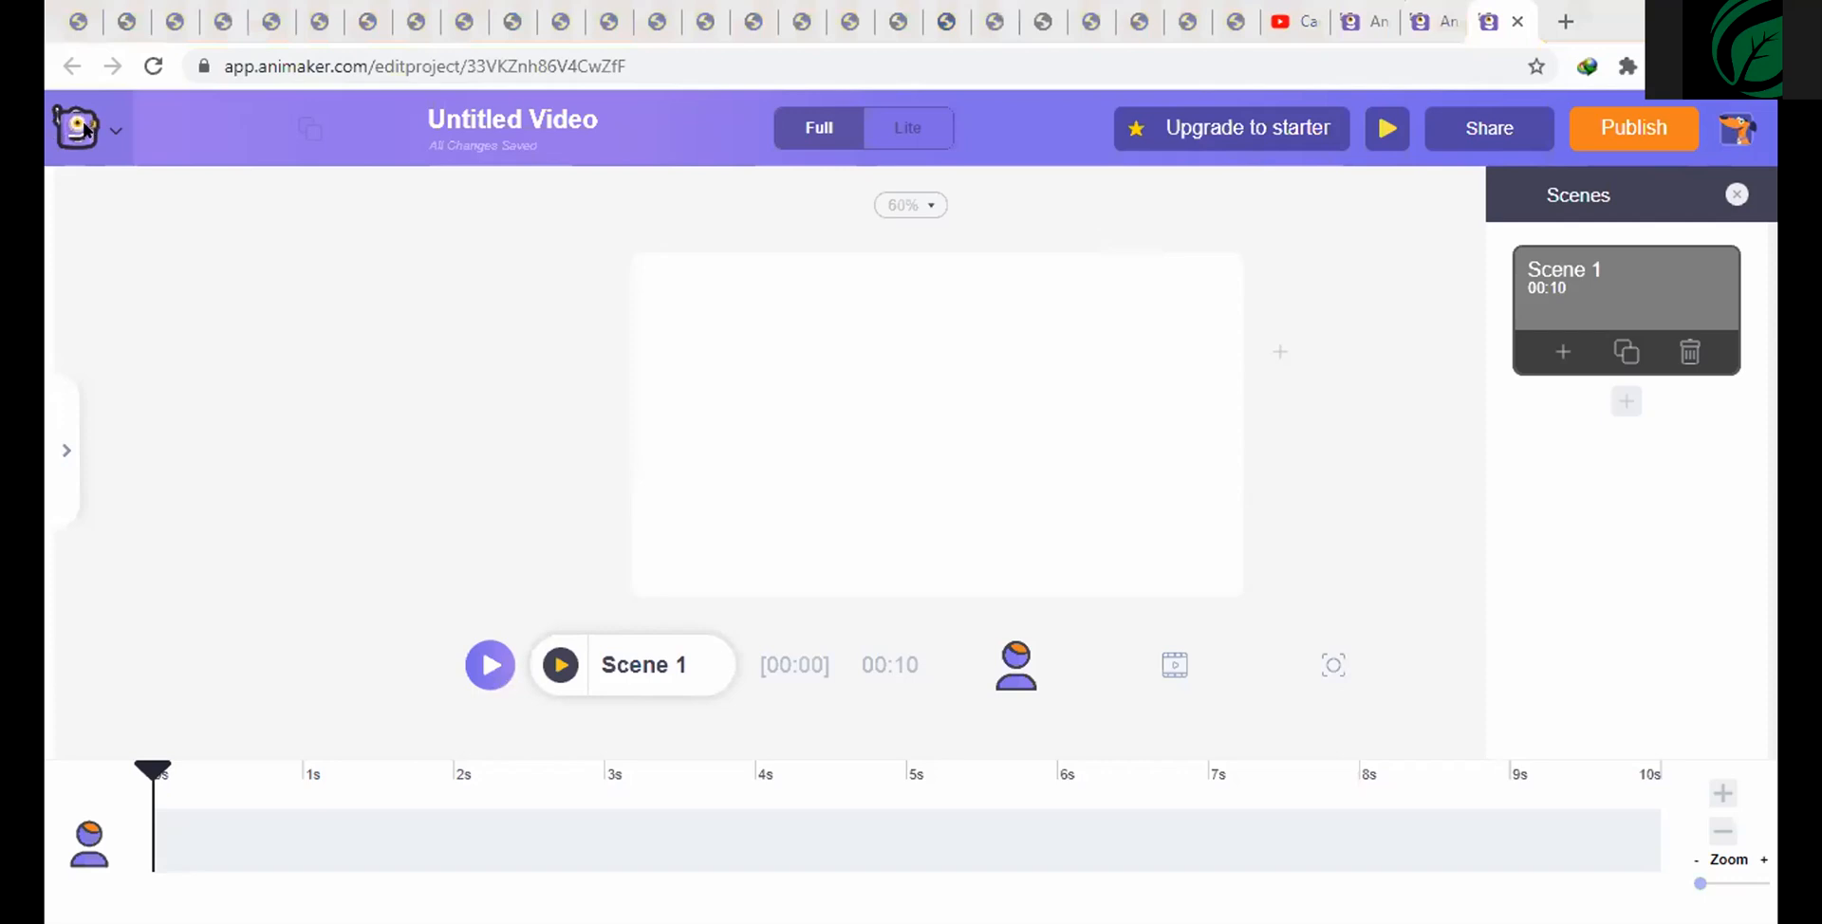
click(401, 114)
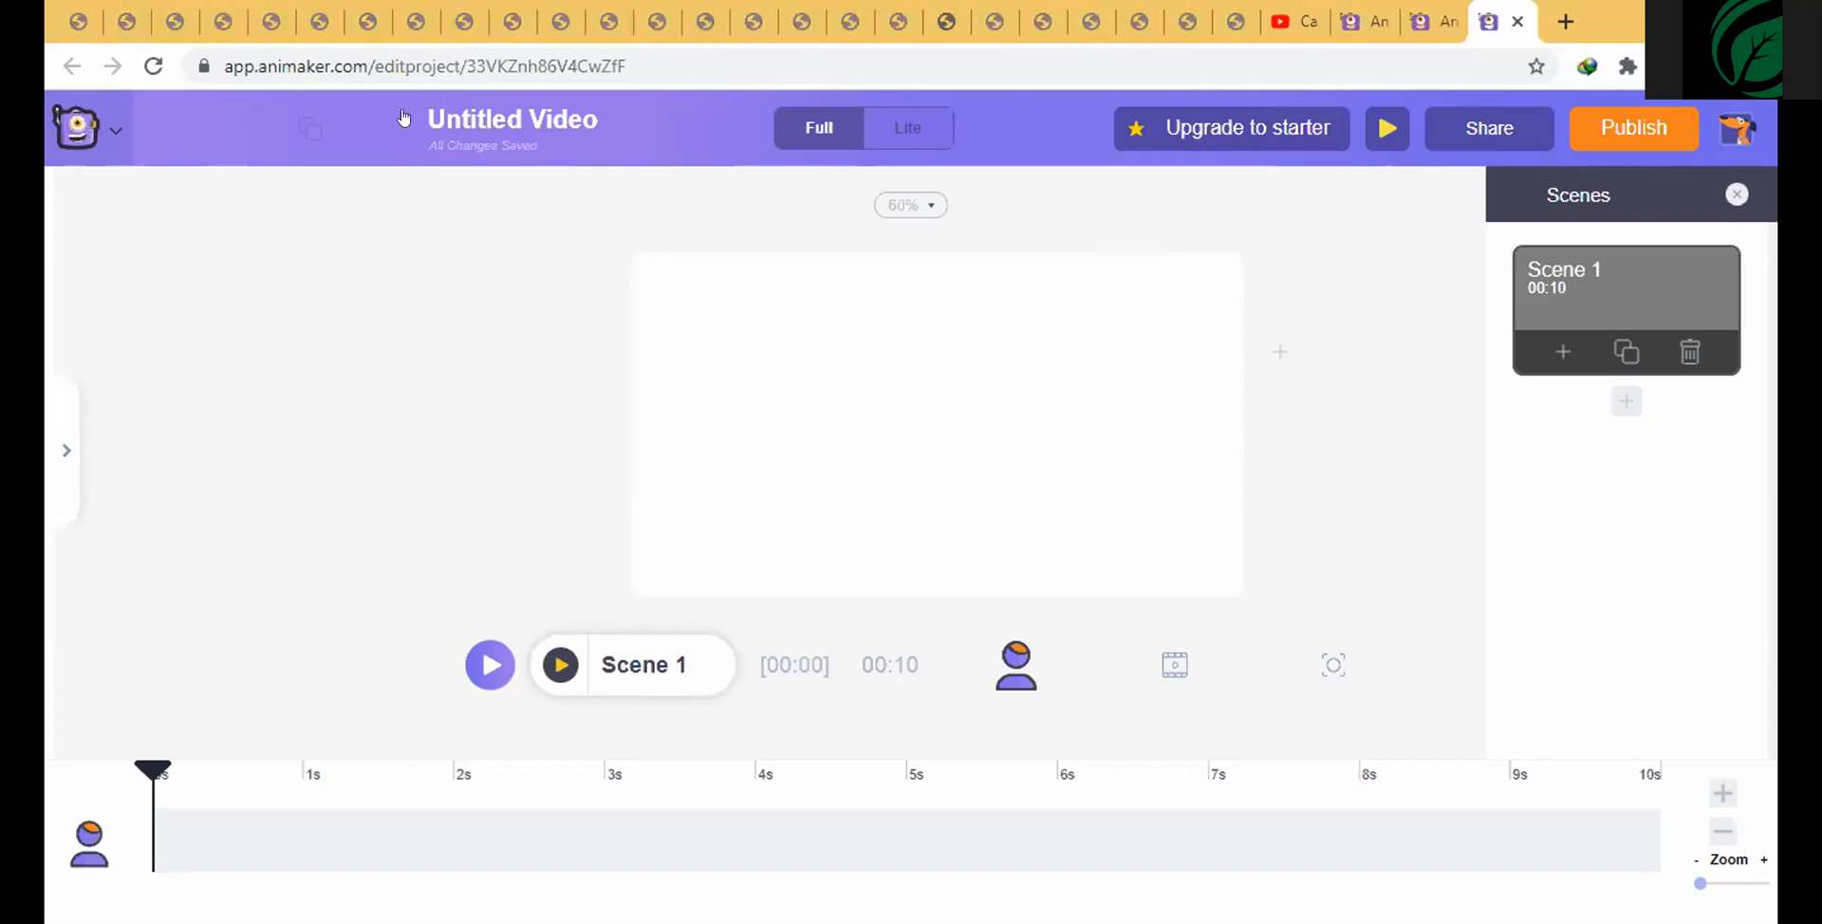
click(114, 130)
click(190, 284)
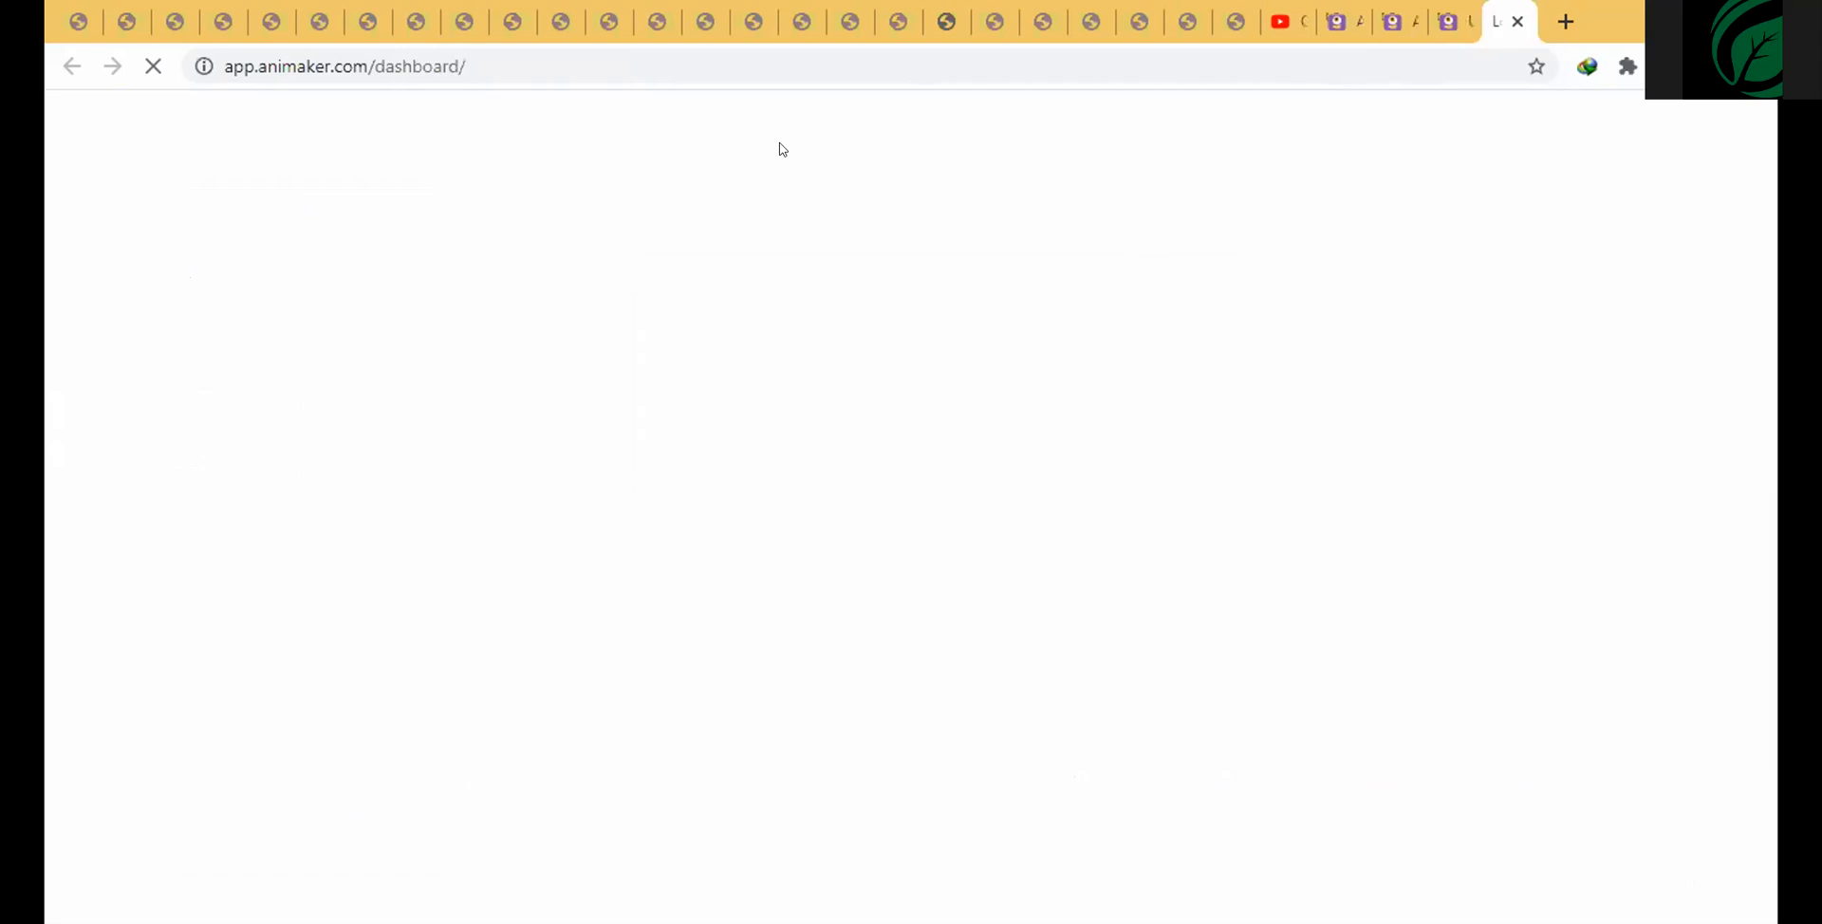
click(1459, 36)
click(1505, 20)
click(1457, 17)
click(1472, 21)
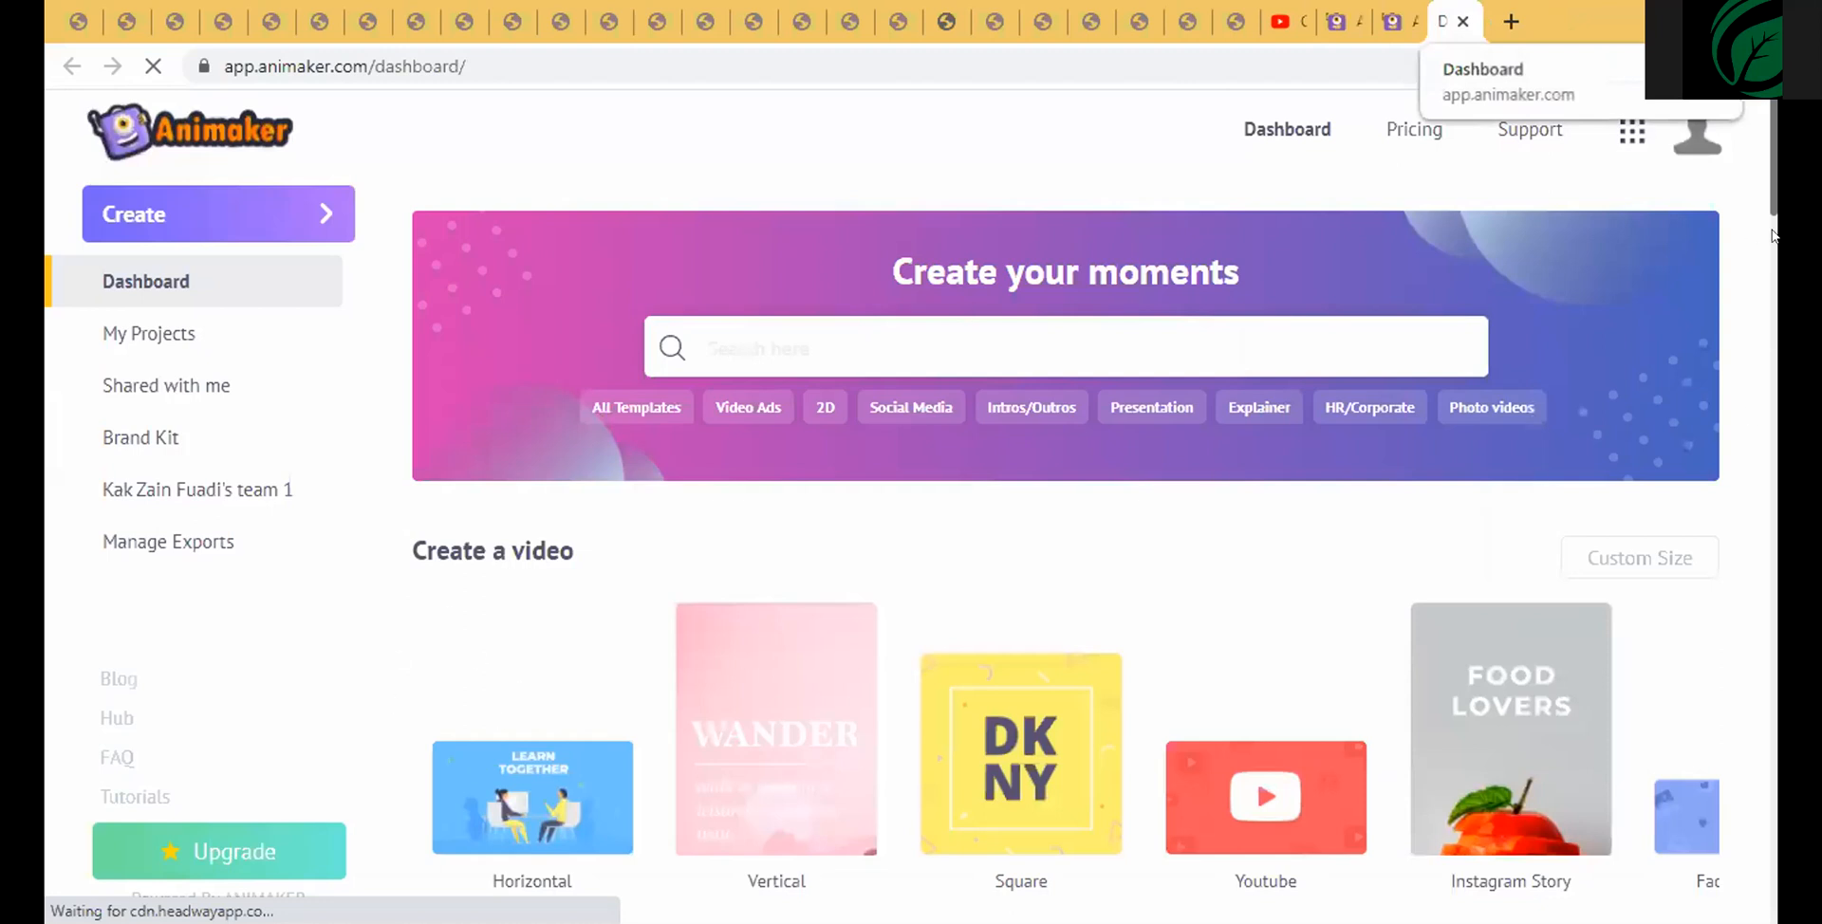
- Create another blank video in the Horizontal format and close the leftover template-search and dashboard tabs
scroll(499, 480, down, 3)
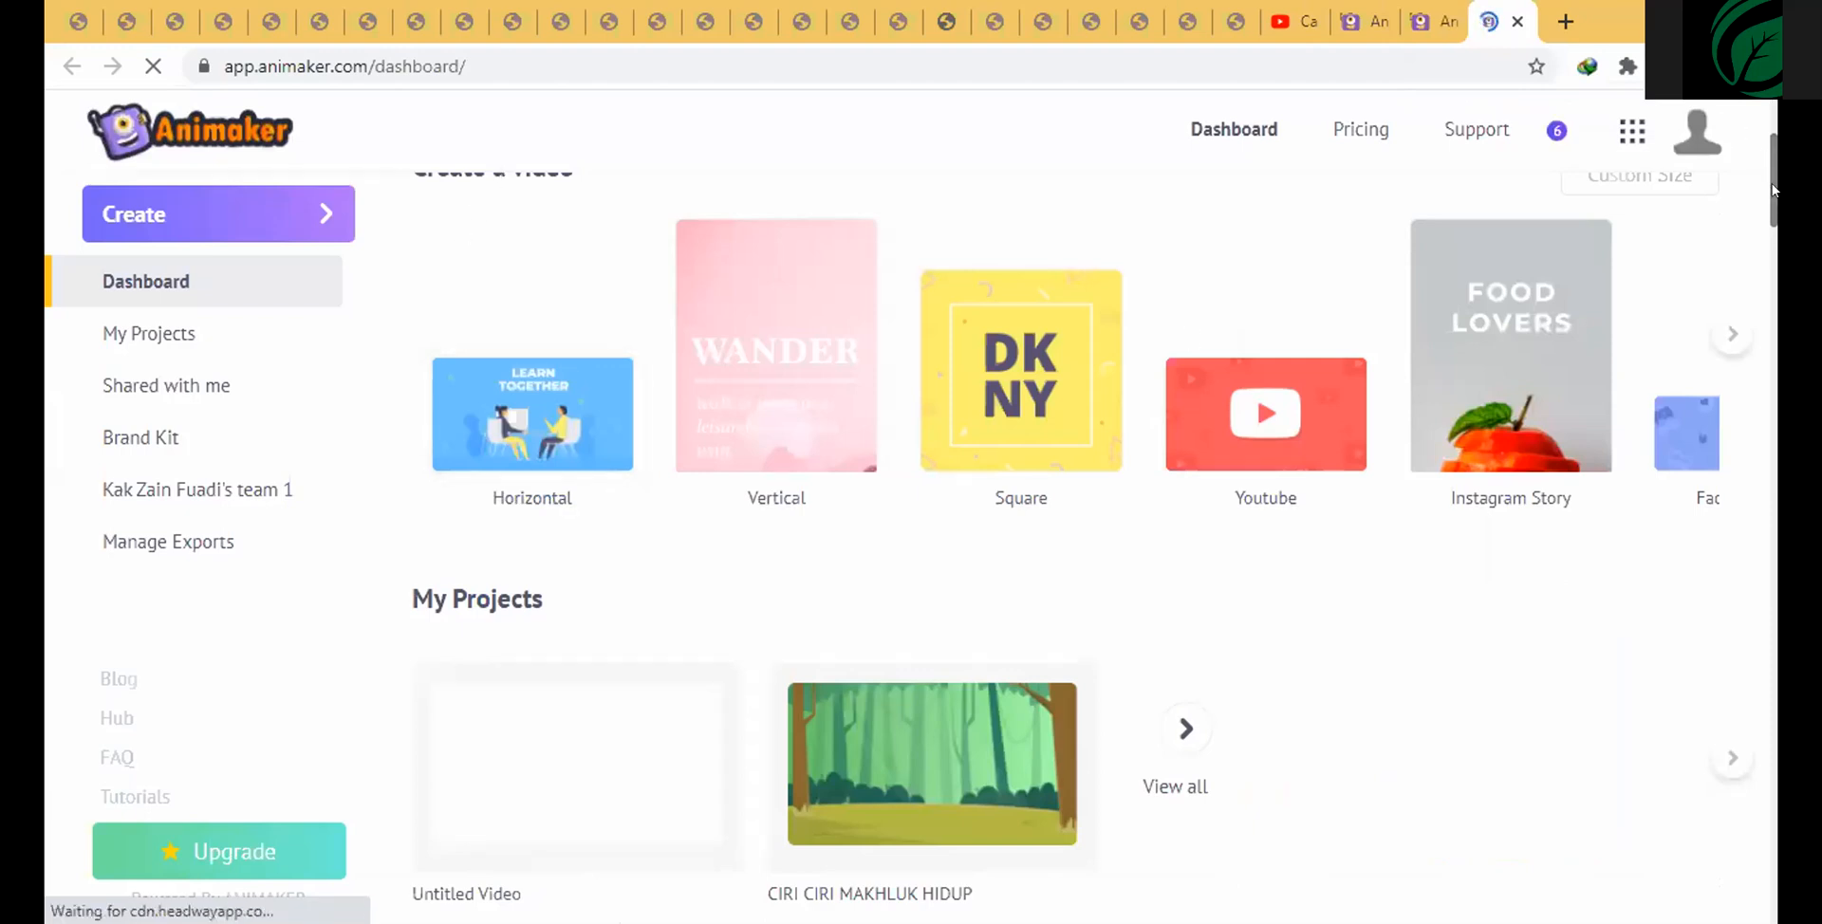
scroll(569, 380, up, 1)
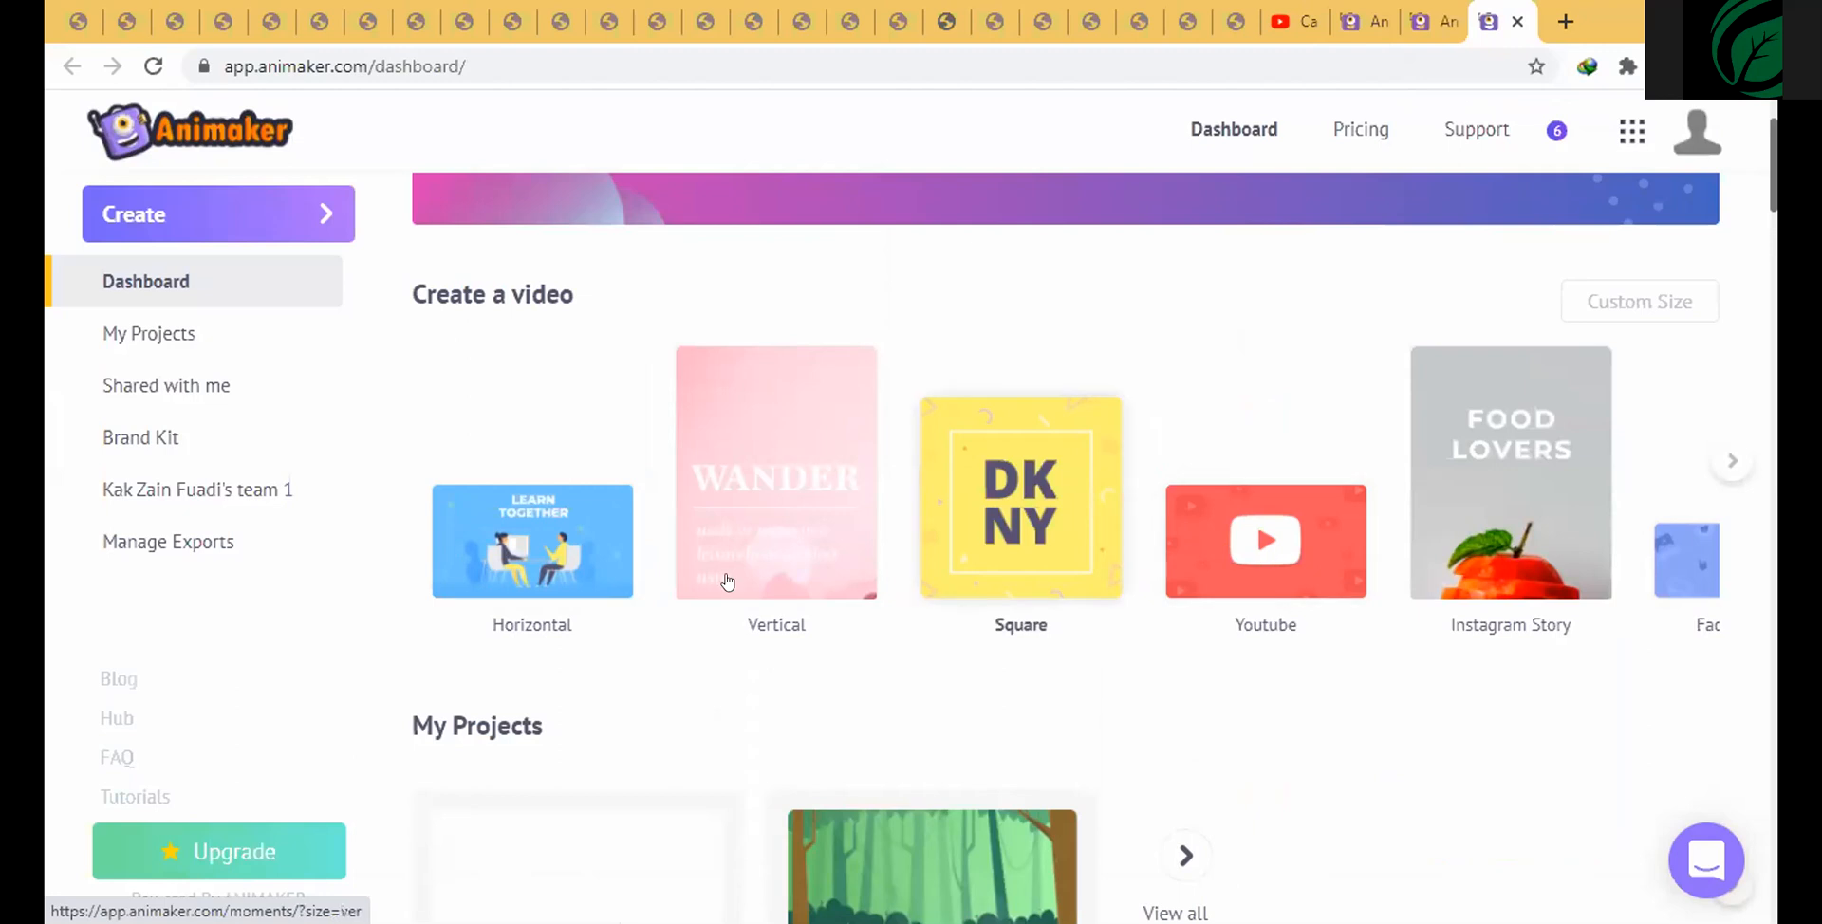
click(554, 535)
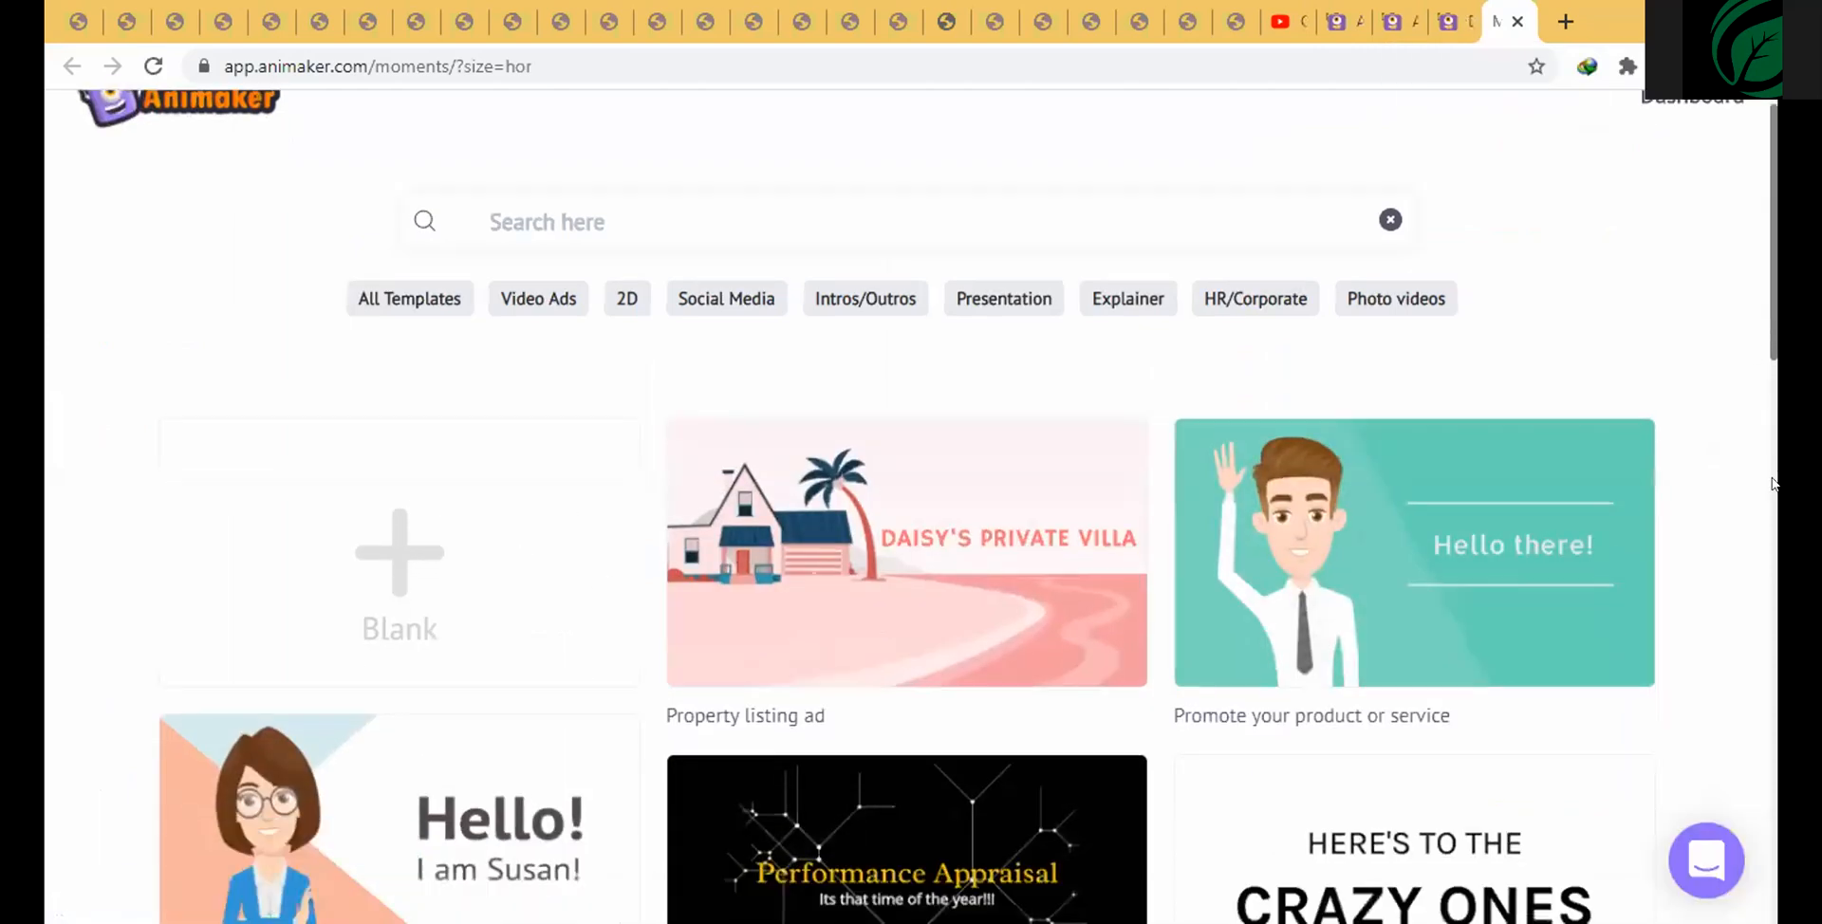
click(1773, 798)
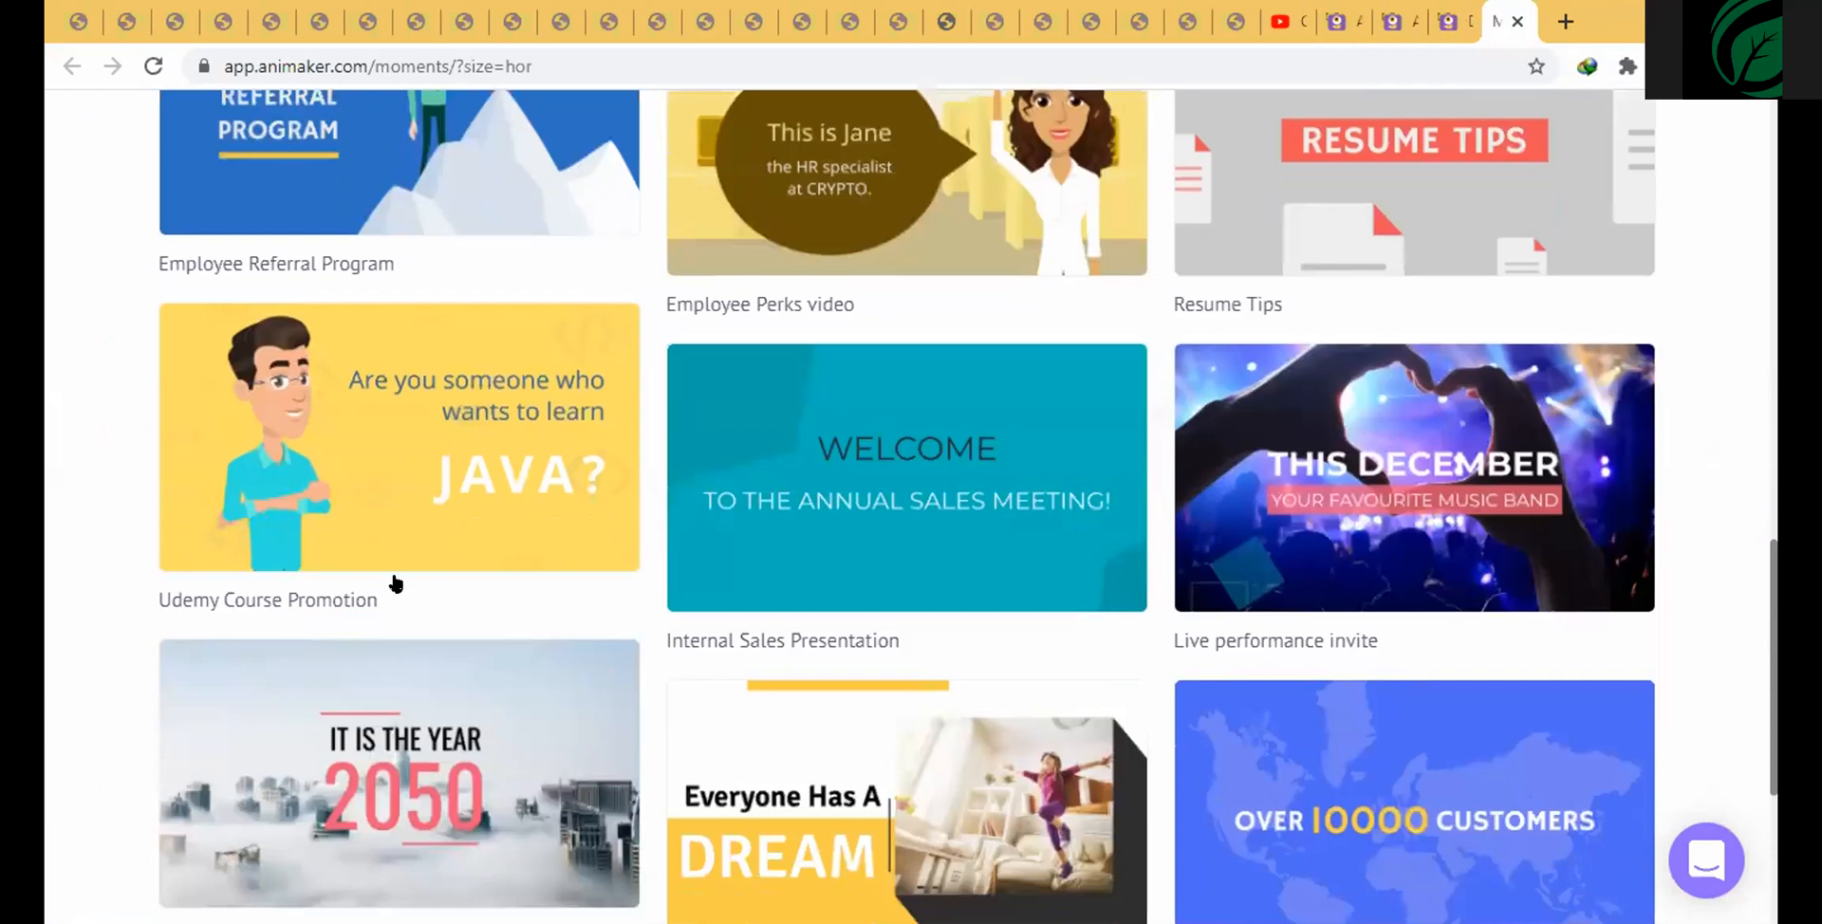
scroll(383, 608, up, 12)
click(384, 607)
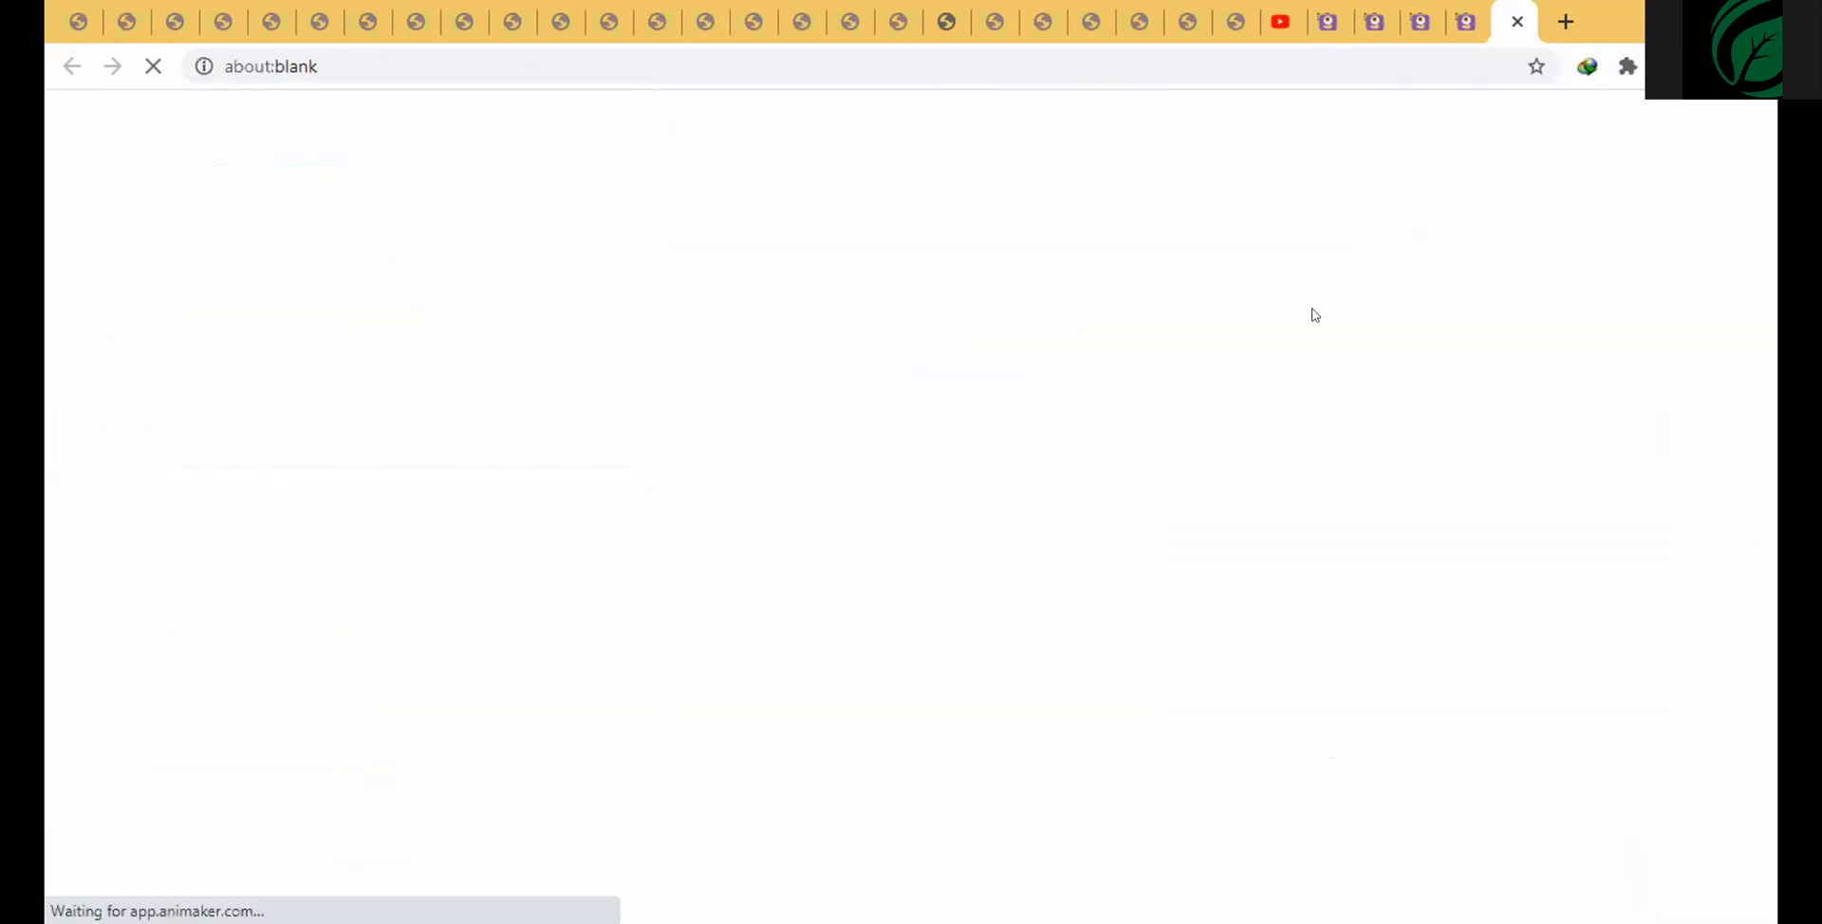
click(1470, 23)
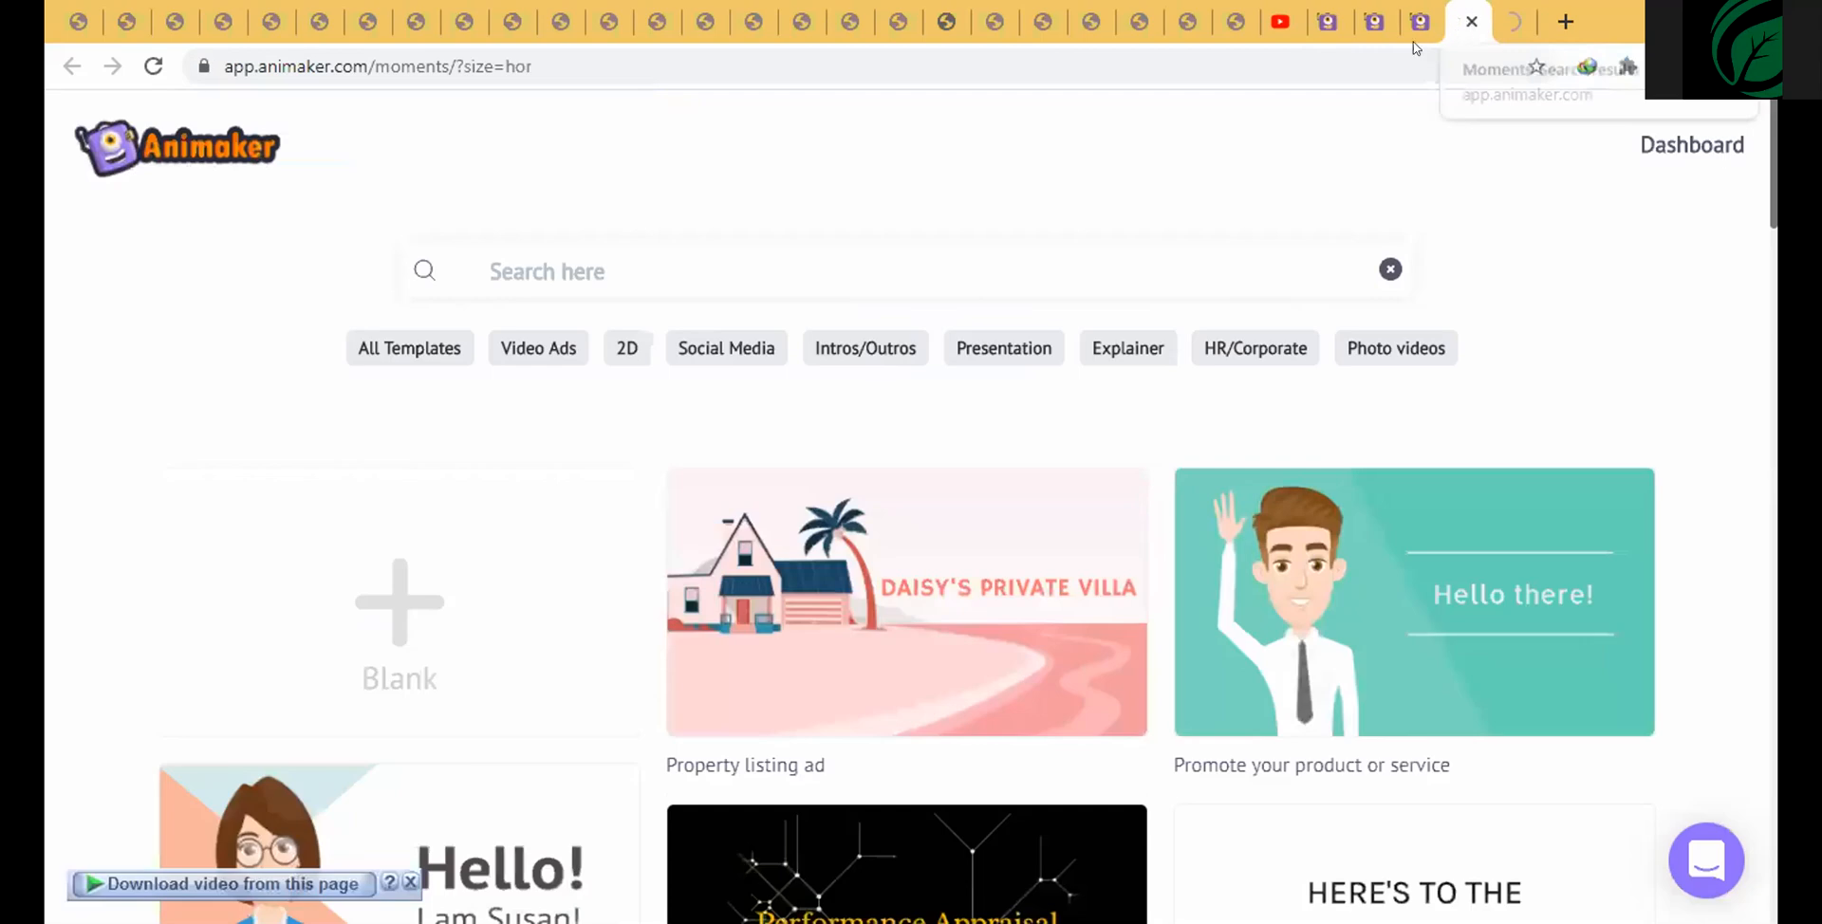
click(1471, 24)
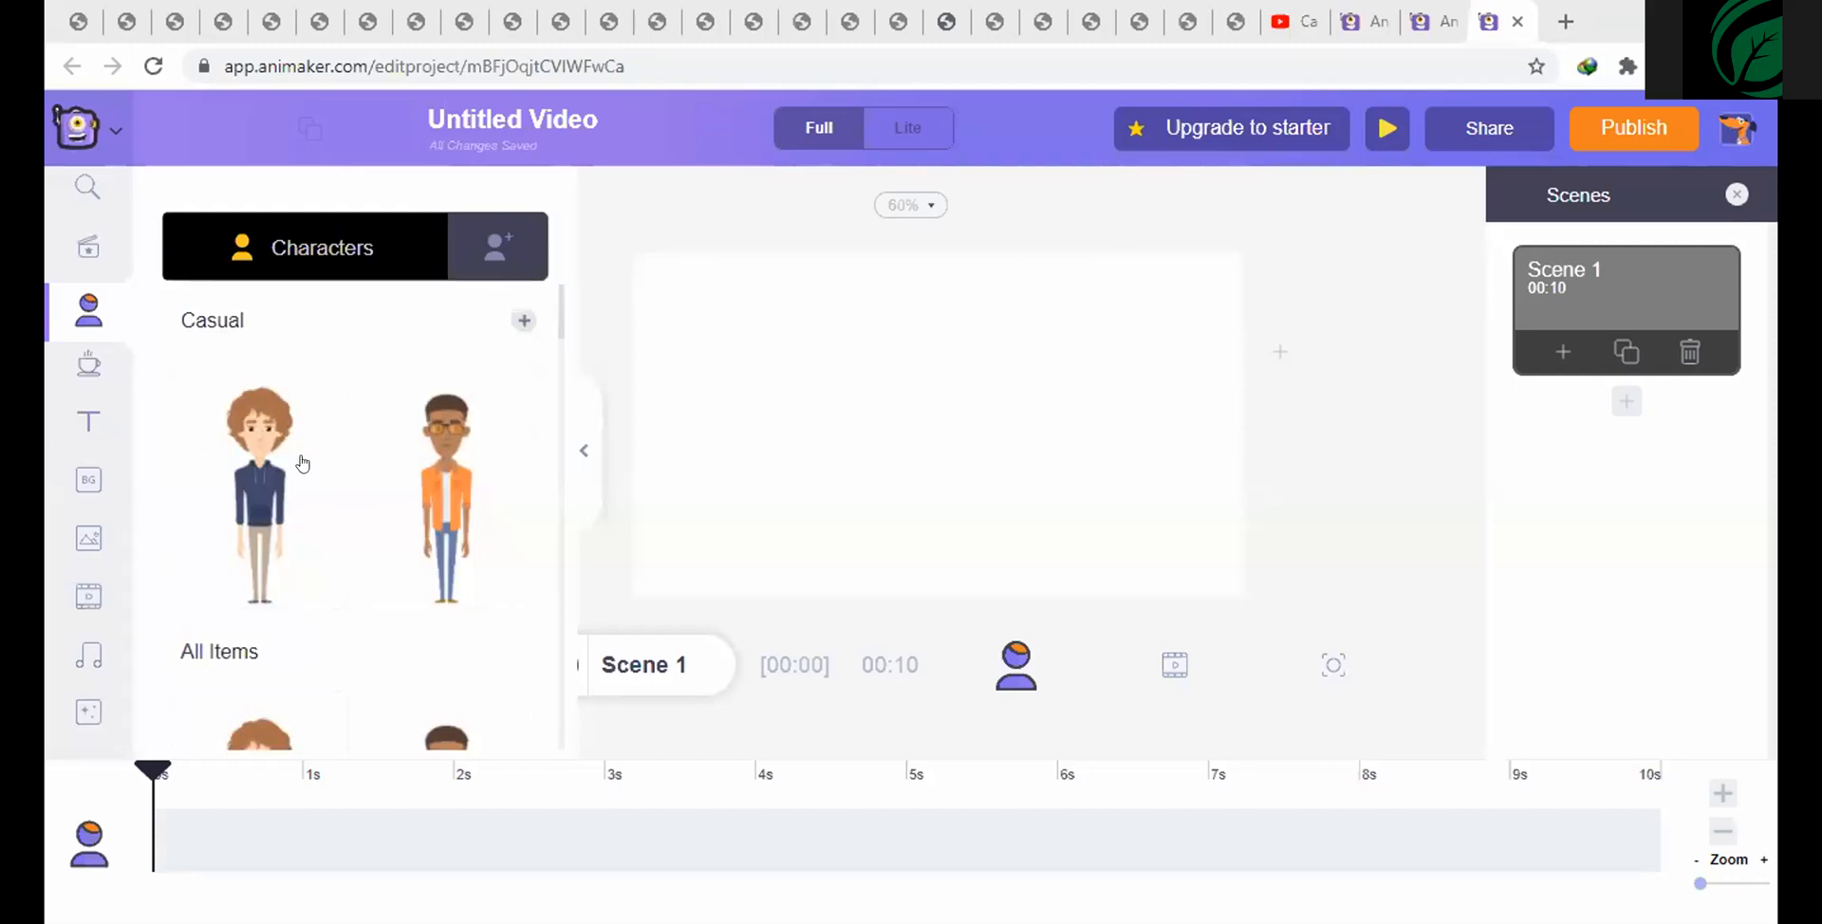
- Look over the Casual characters in the asset library and demonstrate collapsing and expanding the library
drag(562, 302, 567, 464)
drag(569, 375, 559, 301)
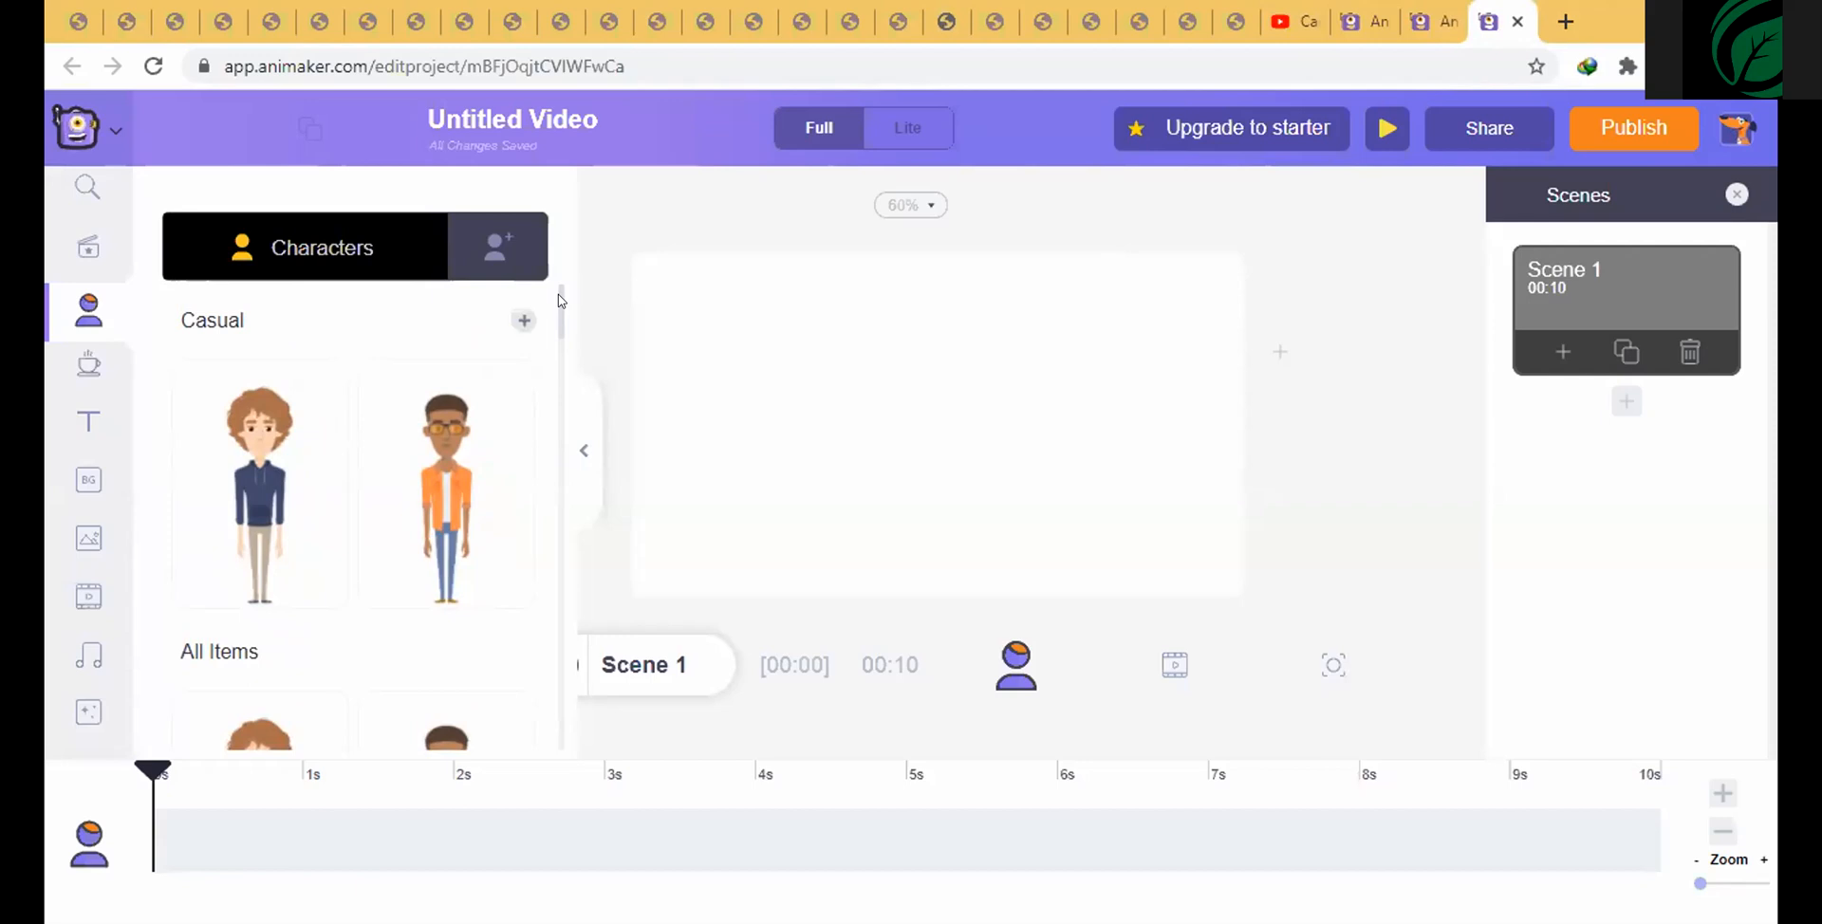
scroll(558, 335, down, 4)
scroll(558, 335, up, 4)
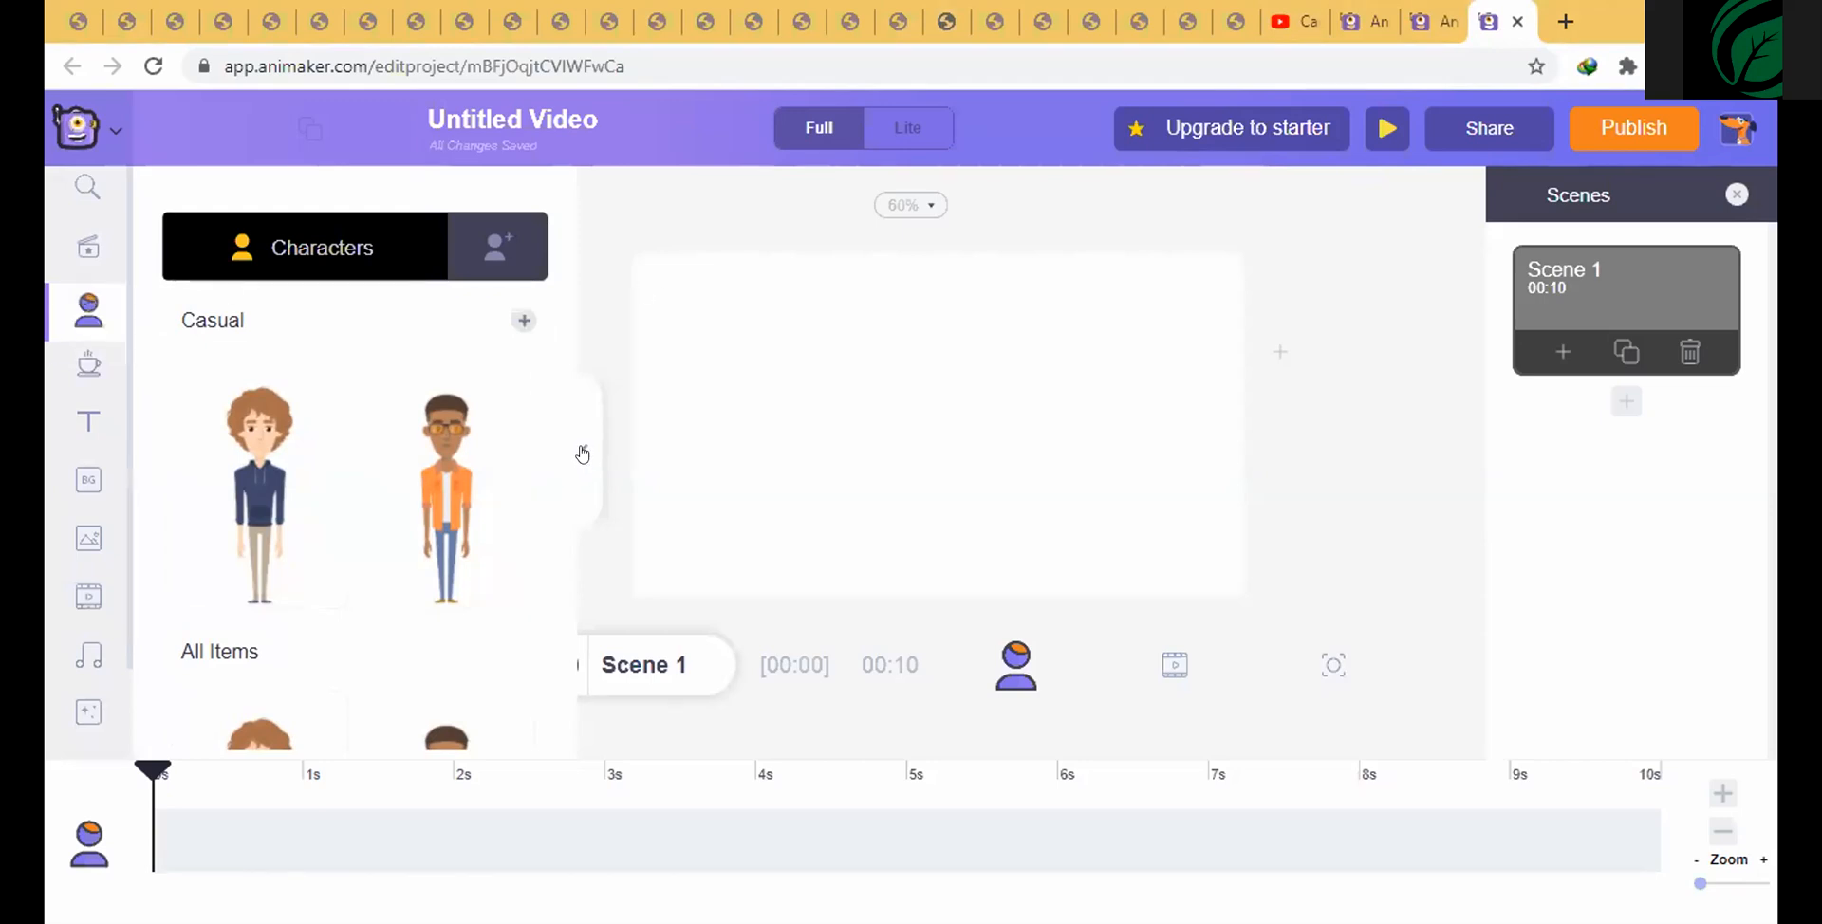
click(57, 453)
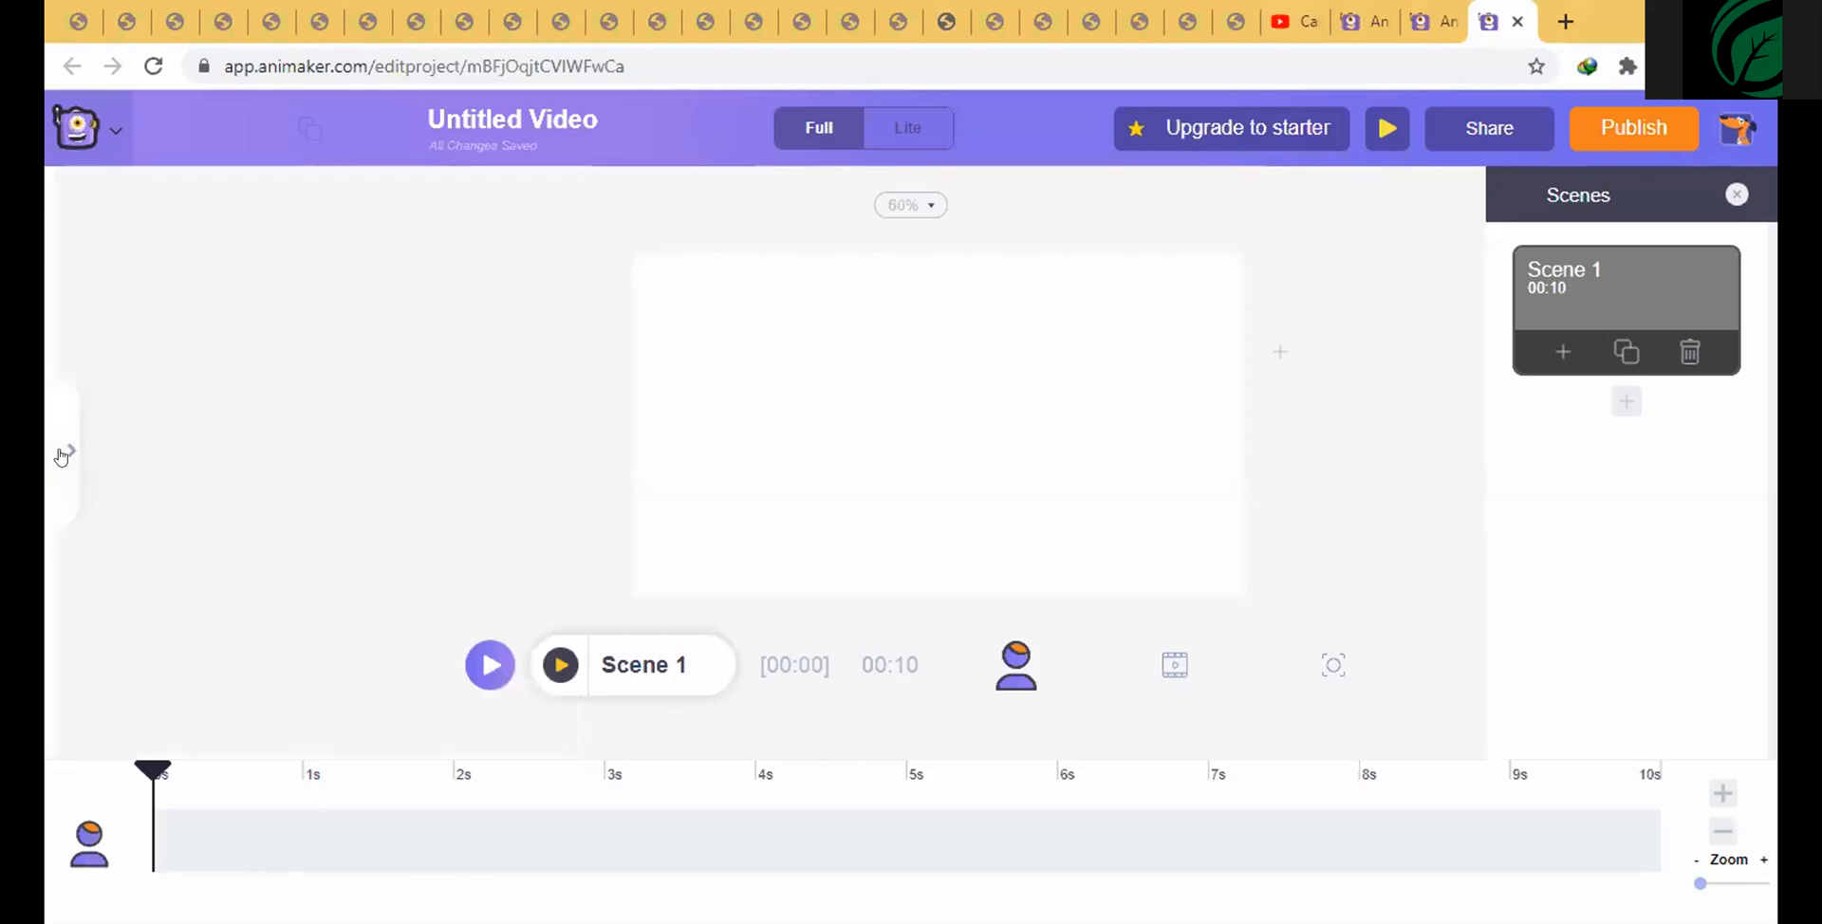
click(59, 456)
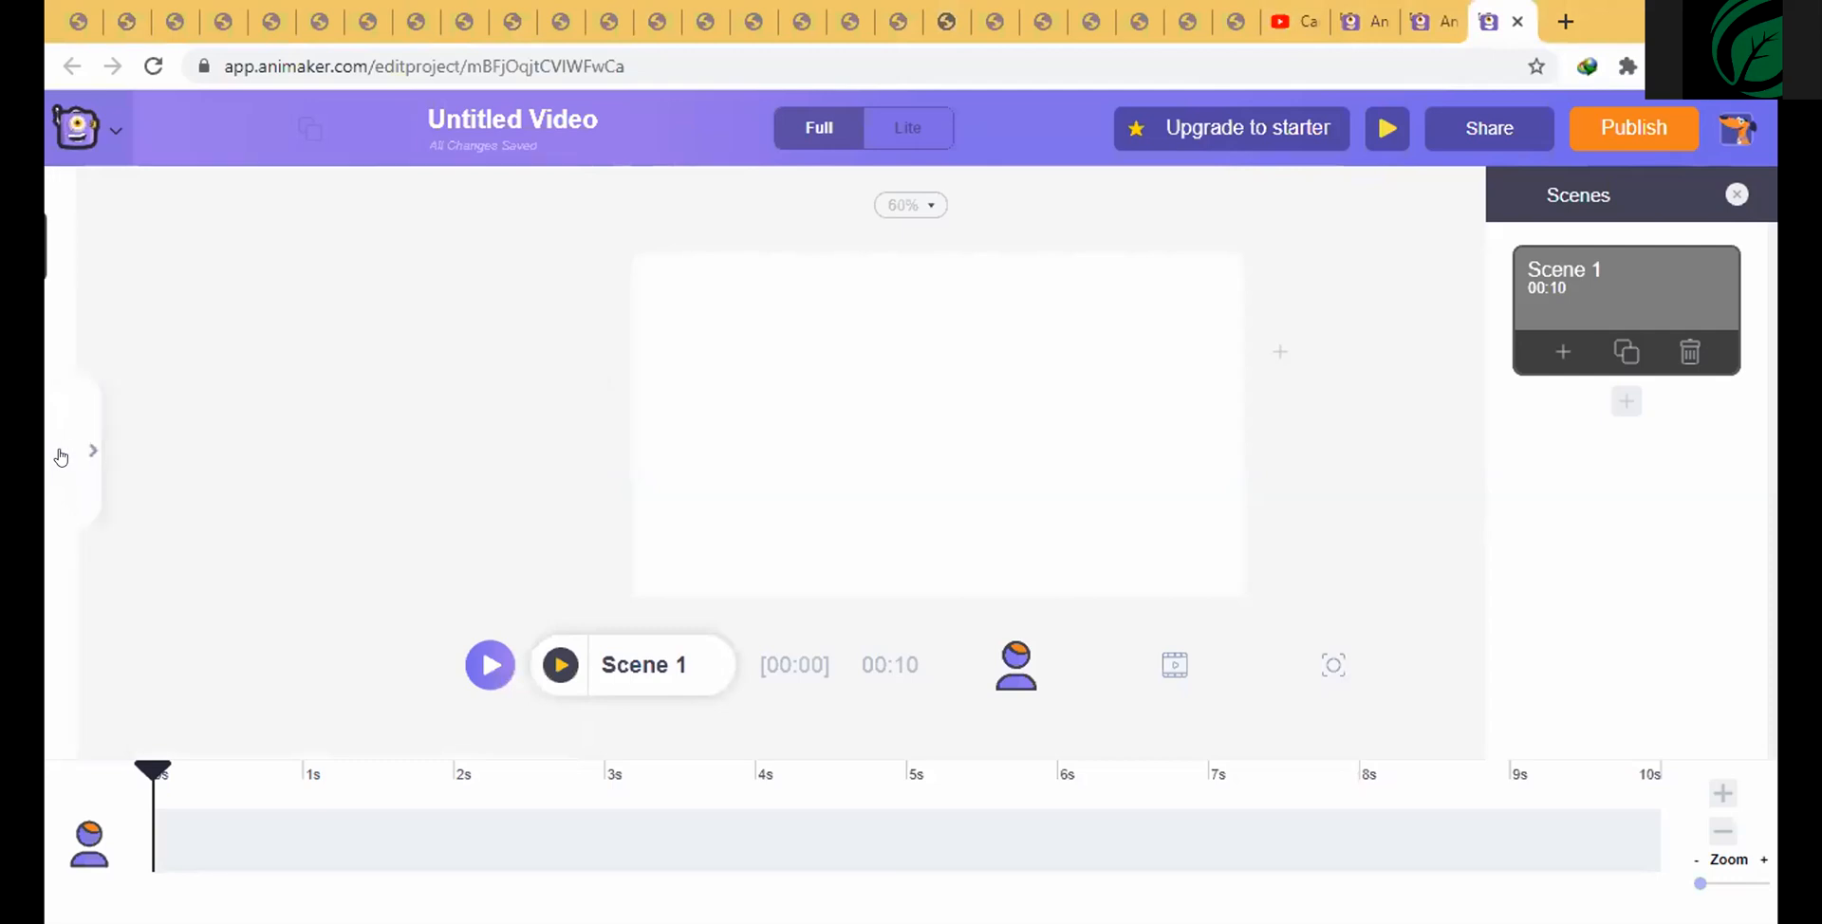
click(586, 461)
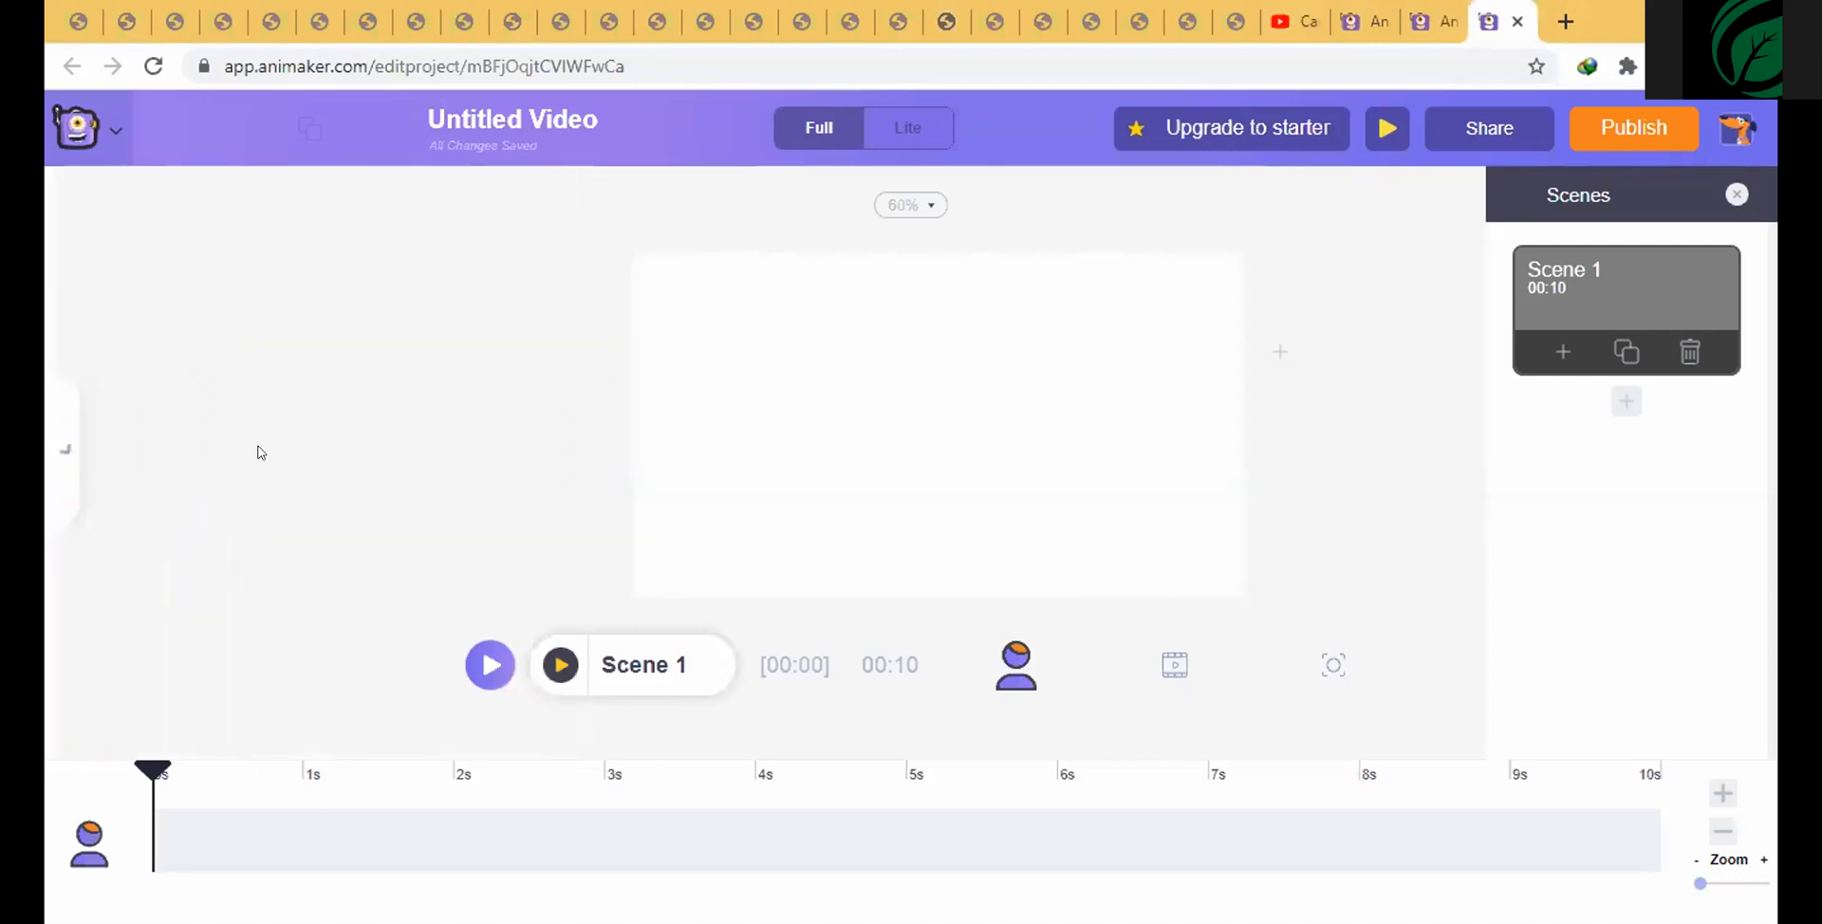
click(62, 456)
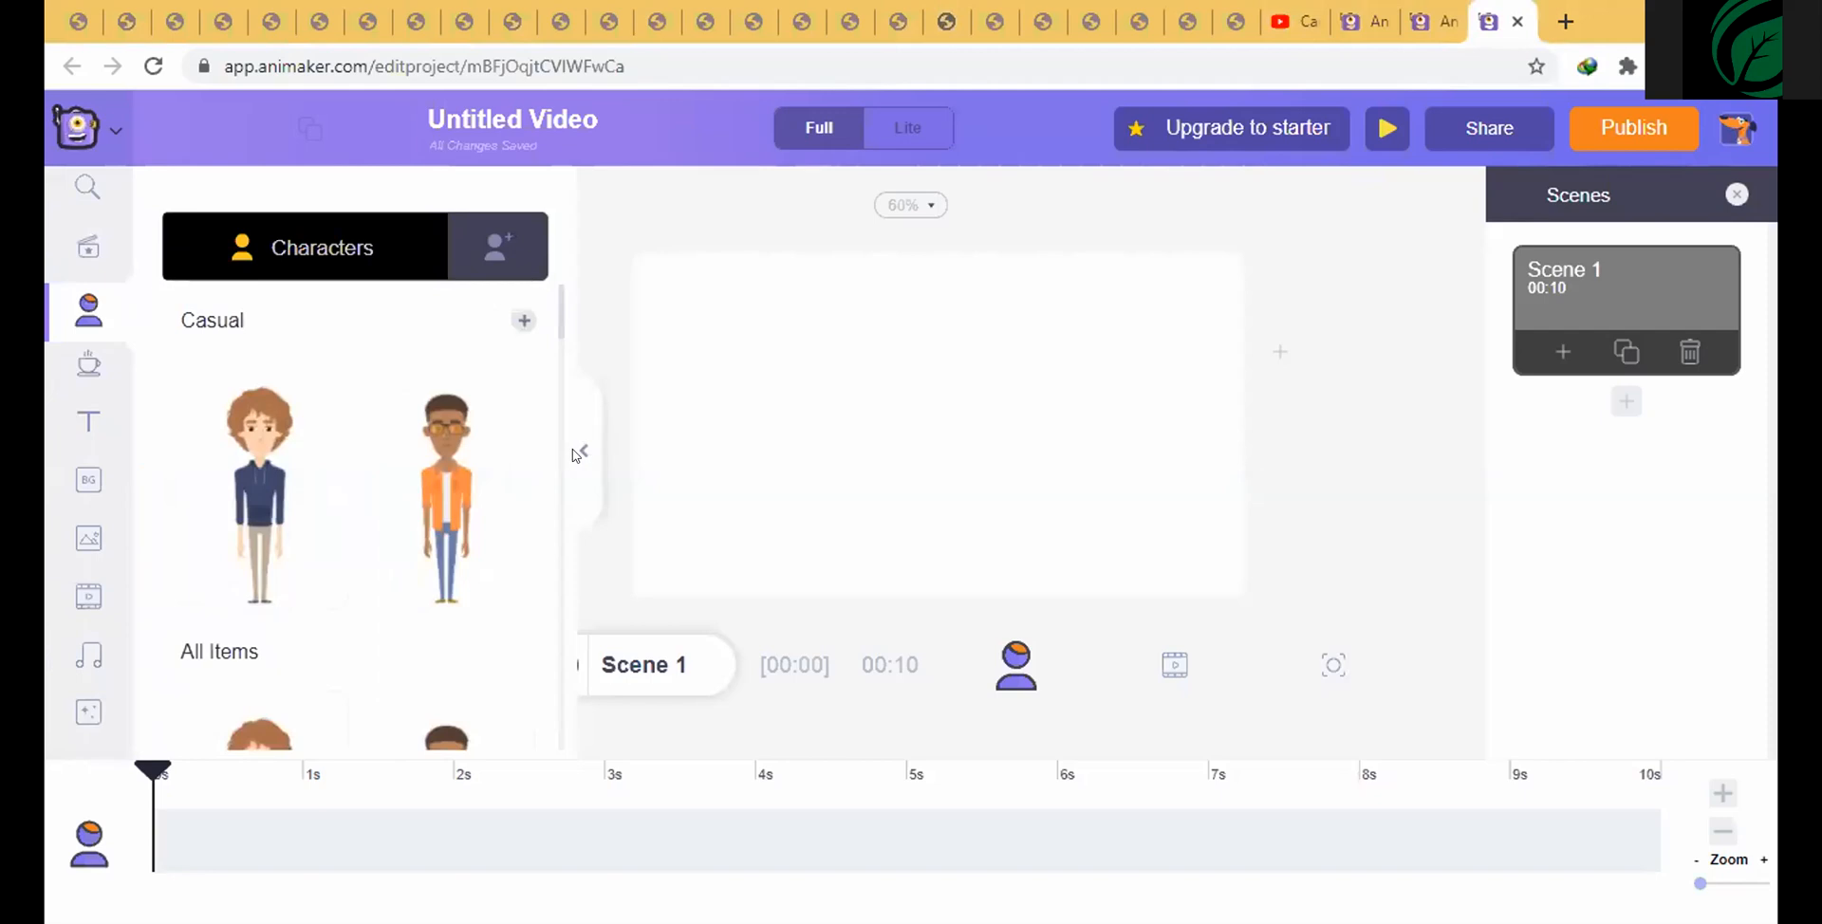
click(573, 450)
click(57, 453)
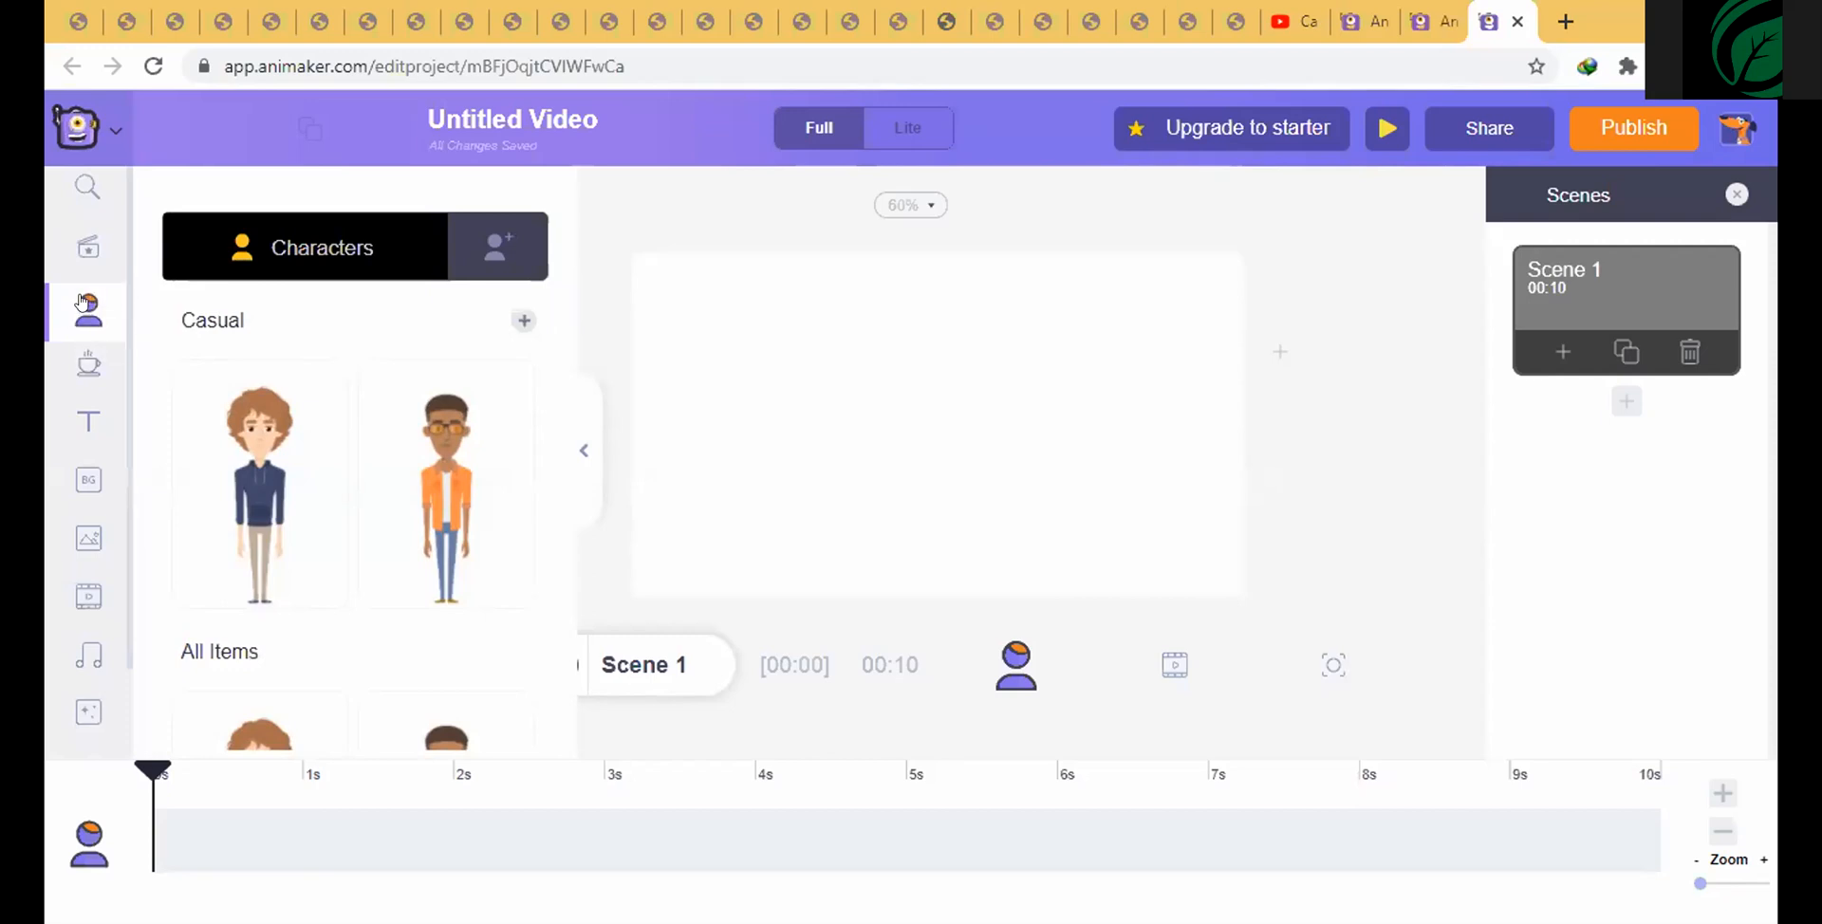
- Browse the ready-made characters from the Casual set down through the All Items list
scroll(313, 411, down, 3)
scroll(316, 412, up, 3)
scroll(316, 412, down, 6)
scroll(301, 421, down, 5)
scroll(496, 635, up, 3)
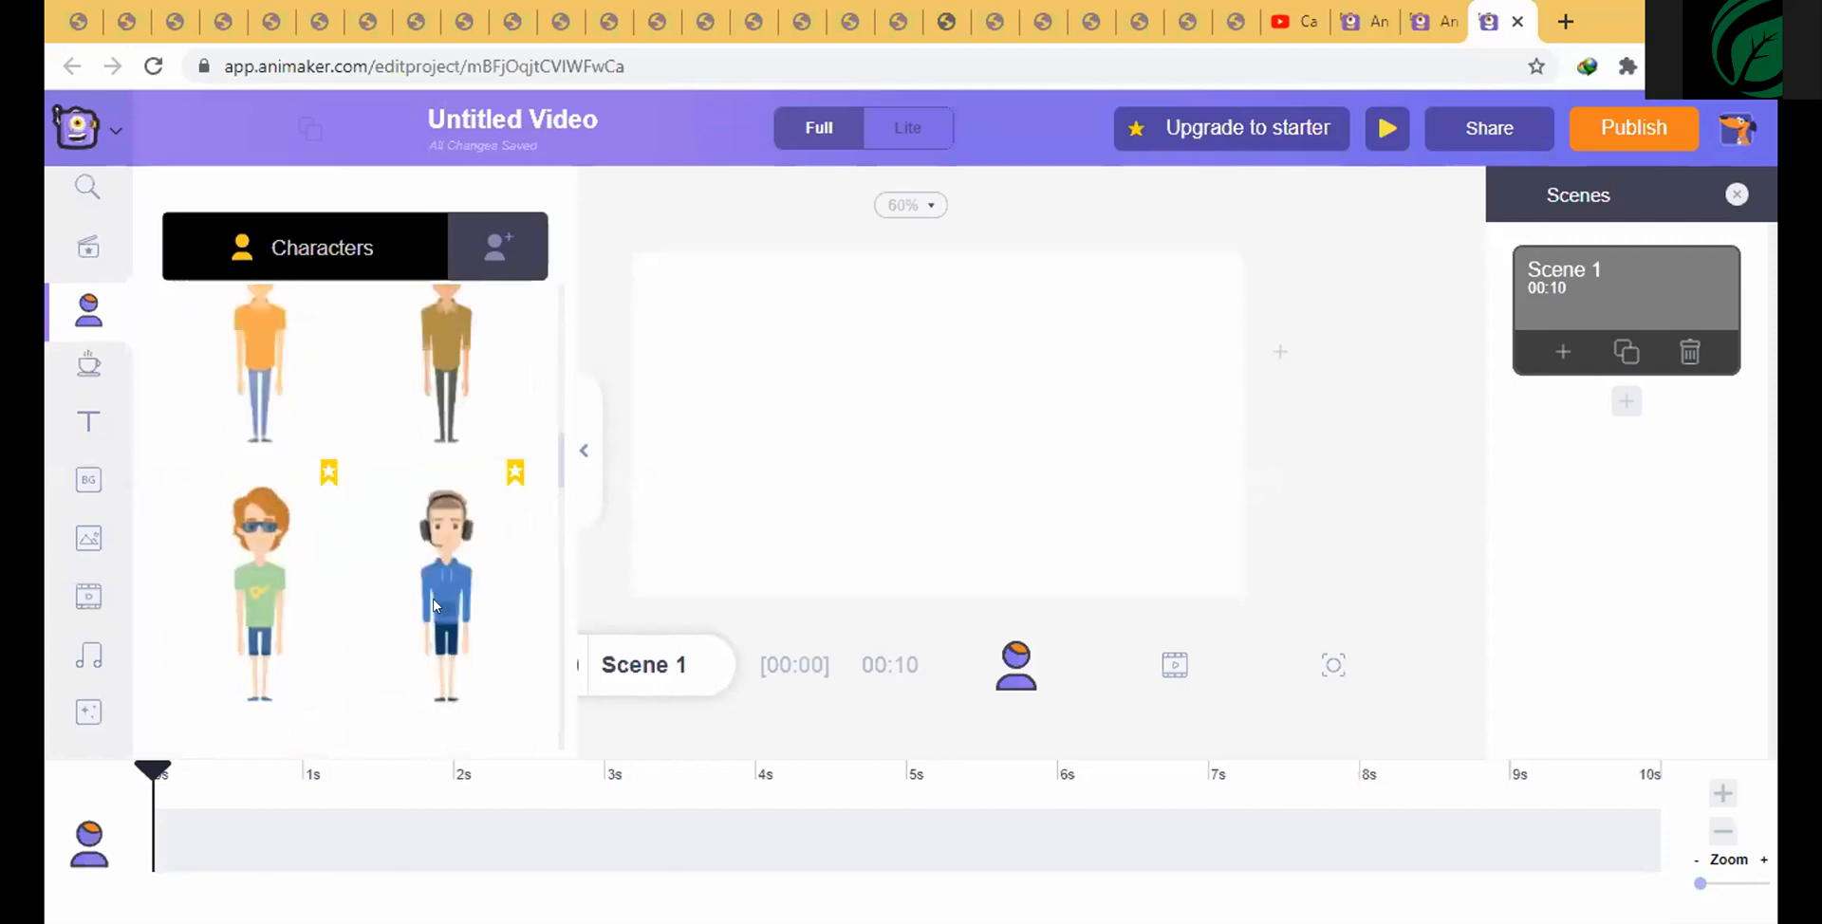
scroll(377, 459, up, 5)
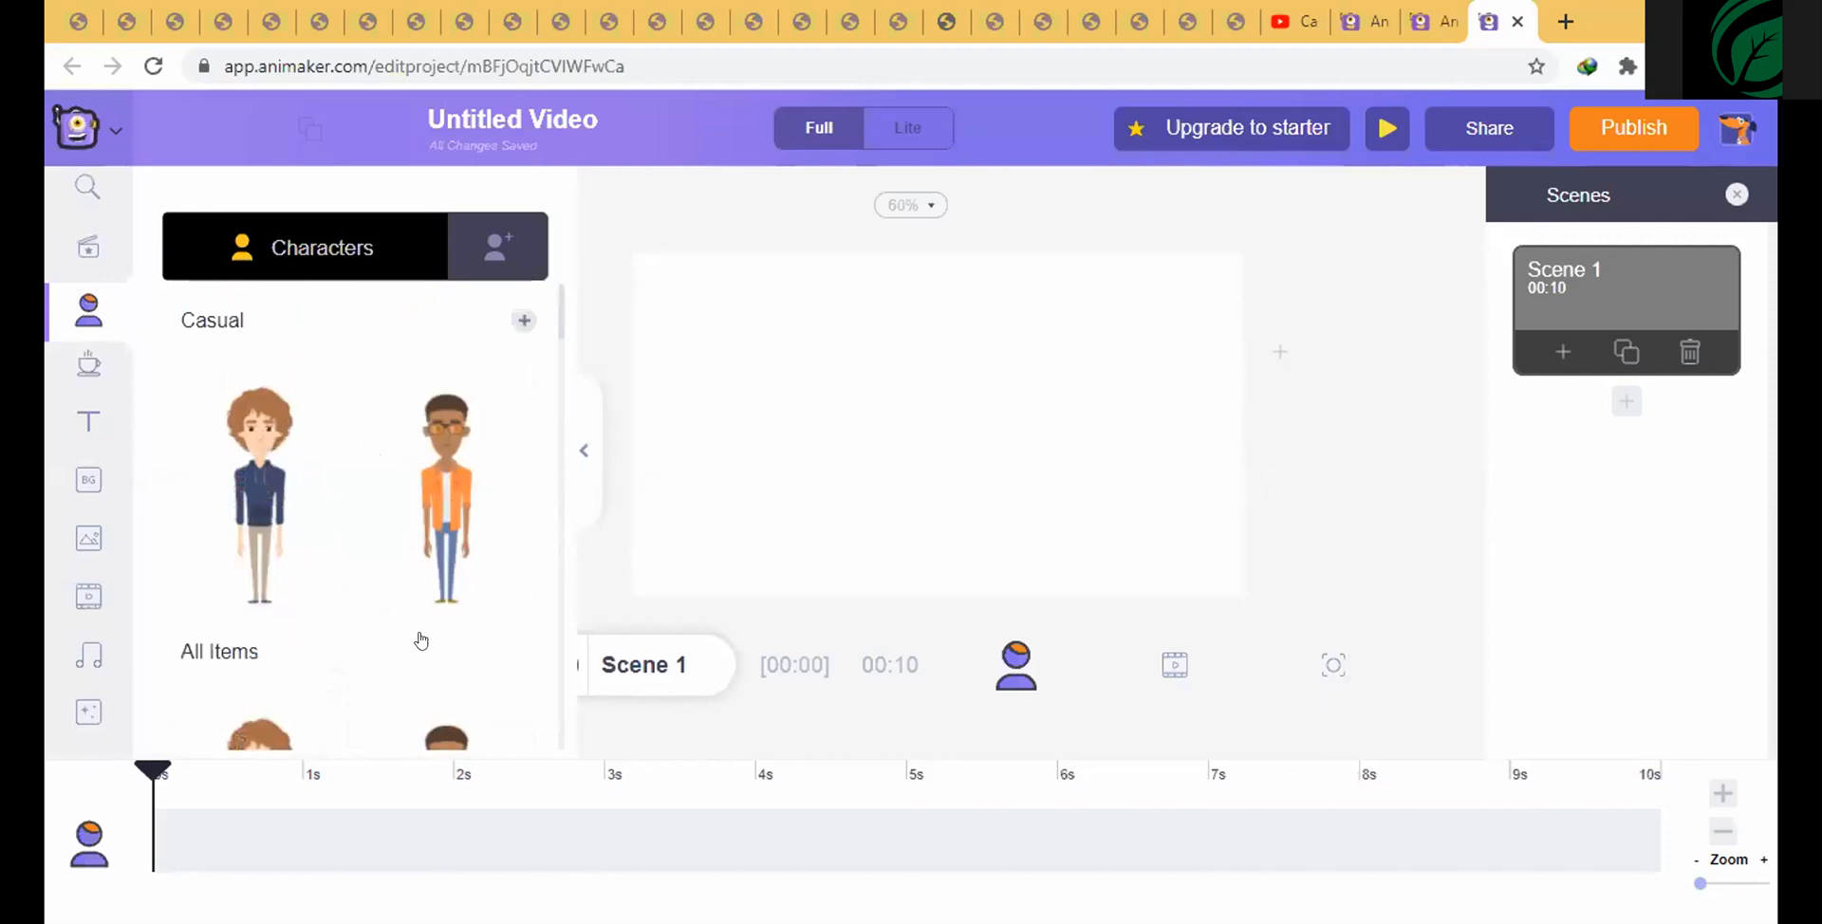
scroll(421, 641, down, 5)
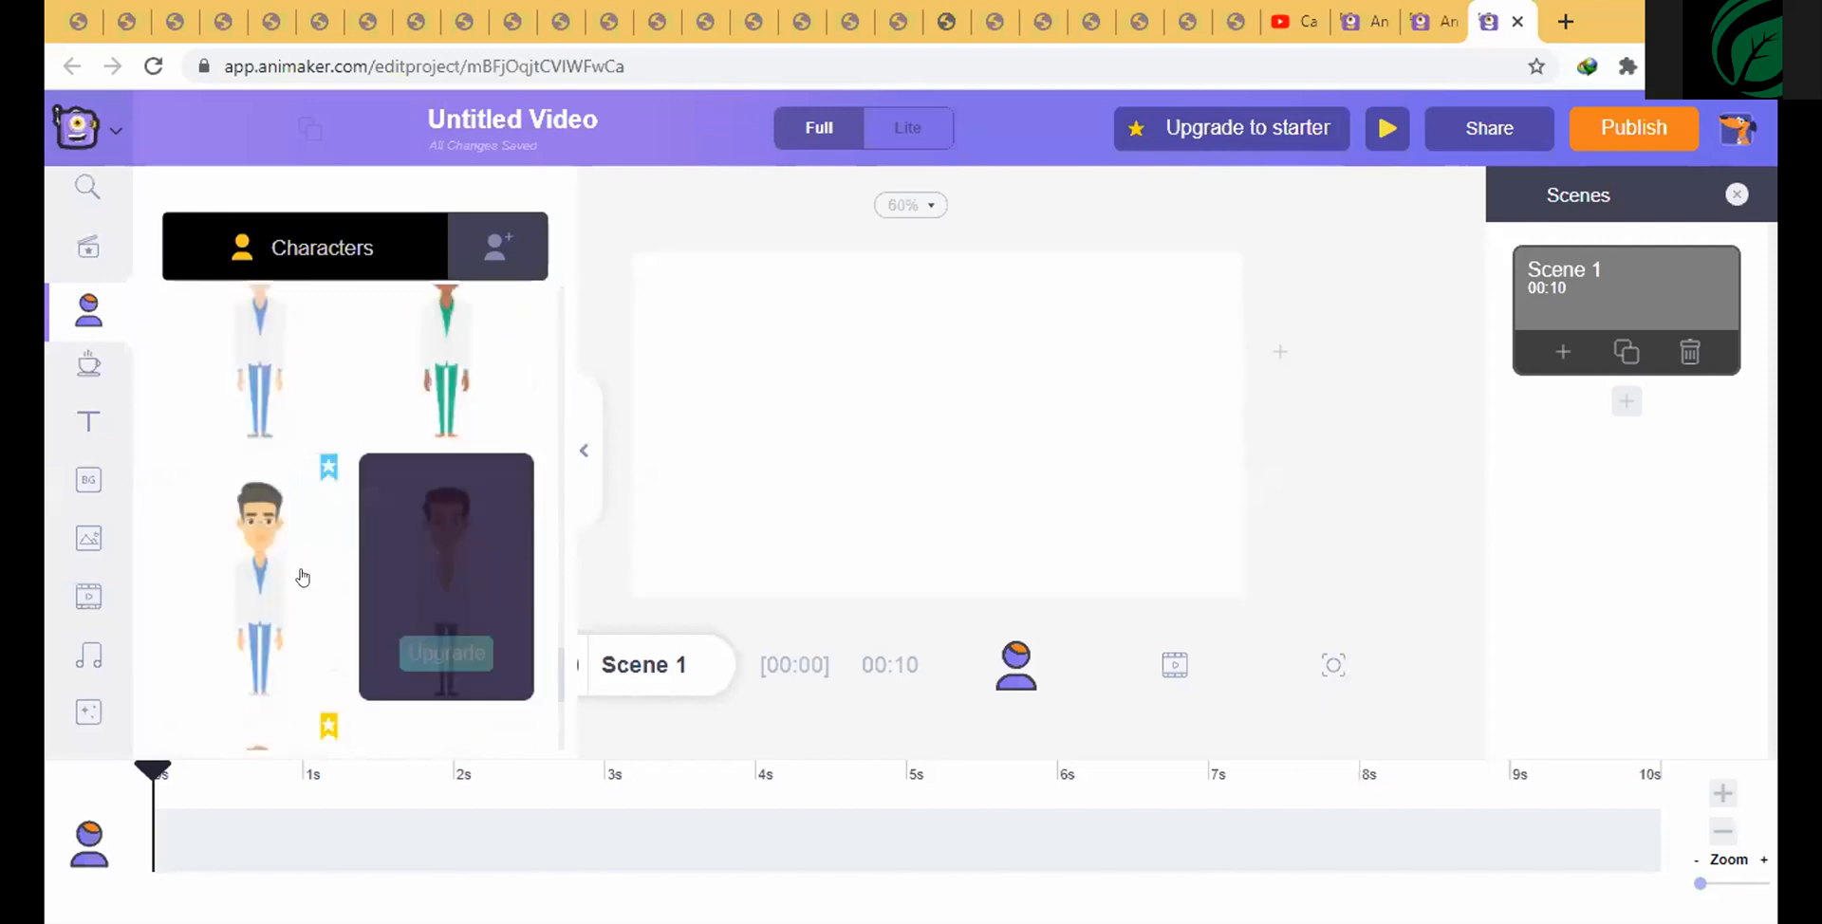
- Start a custom character with the gender She and the look with bobbed ginger hair, a teal shirt and a dark skirt
click(485, 261)
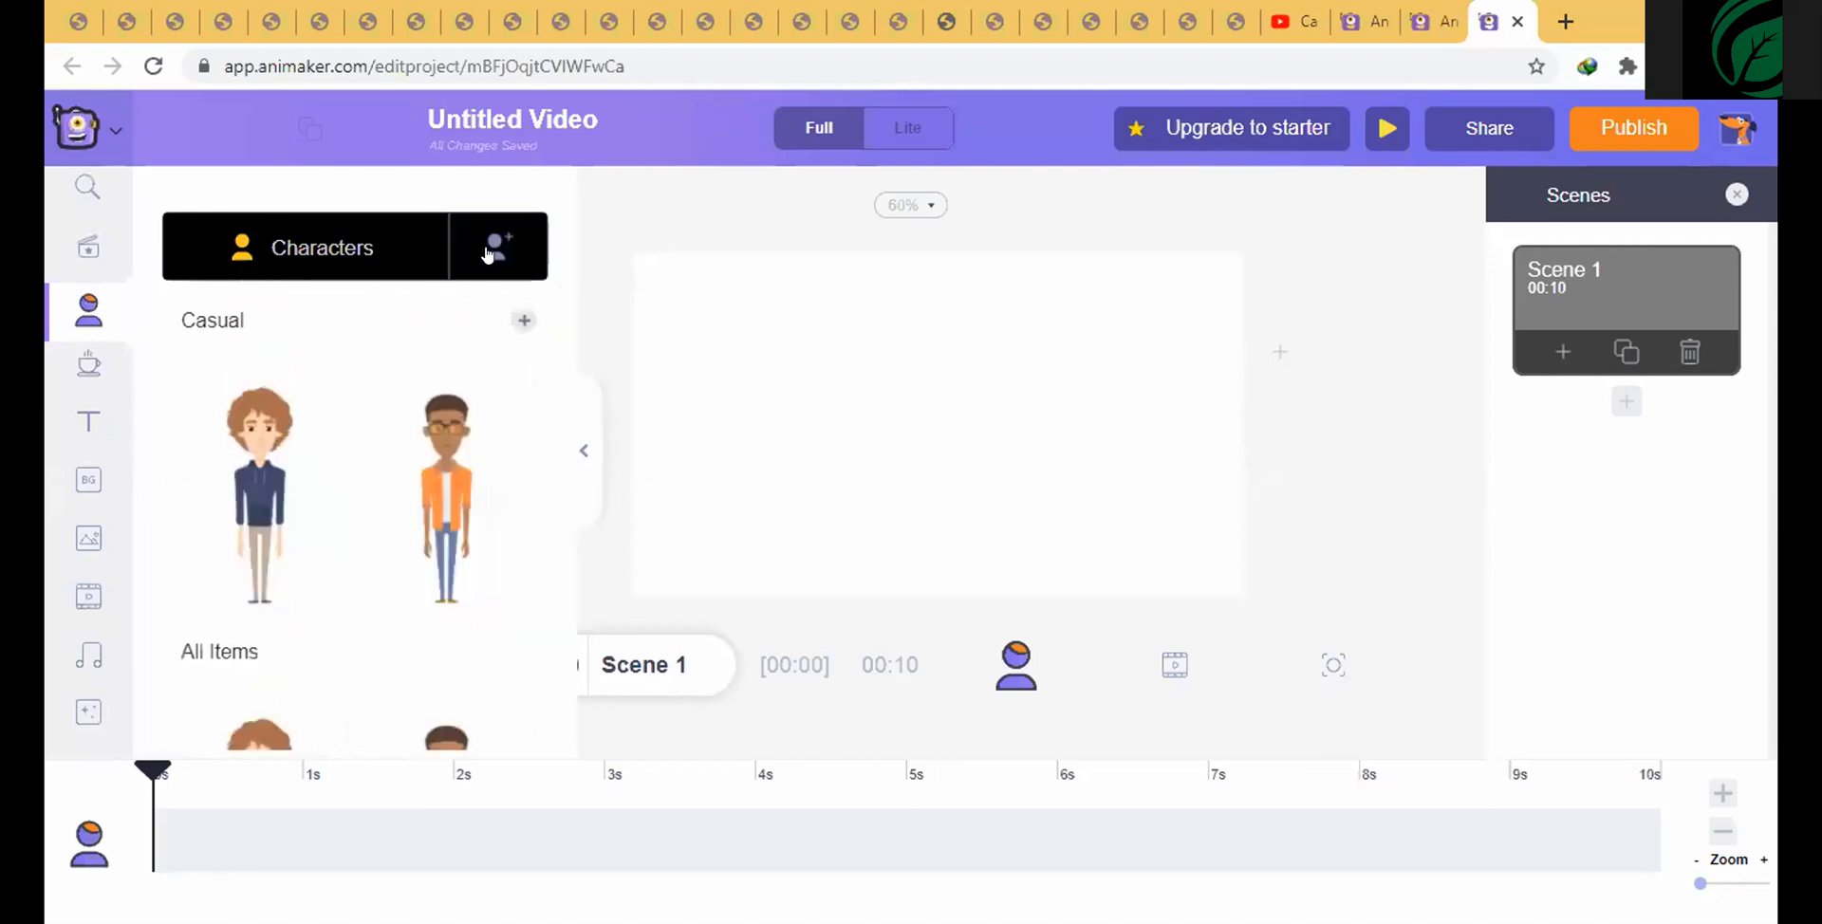
click(488, 254)
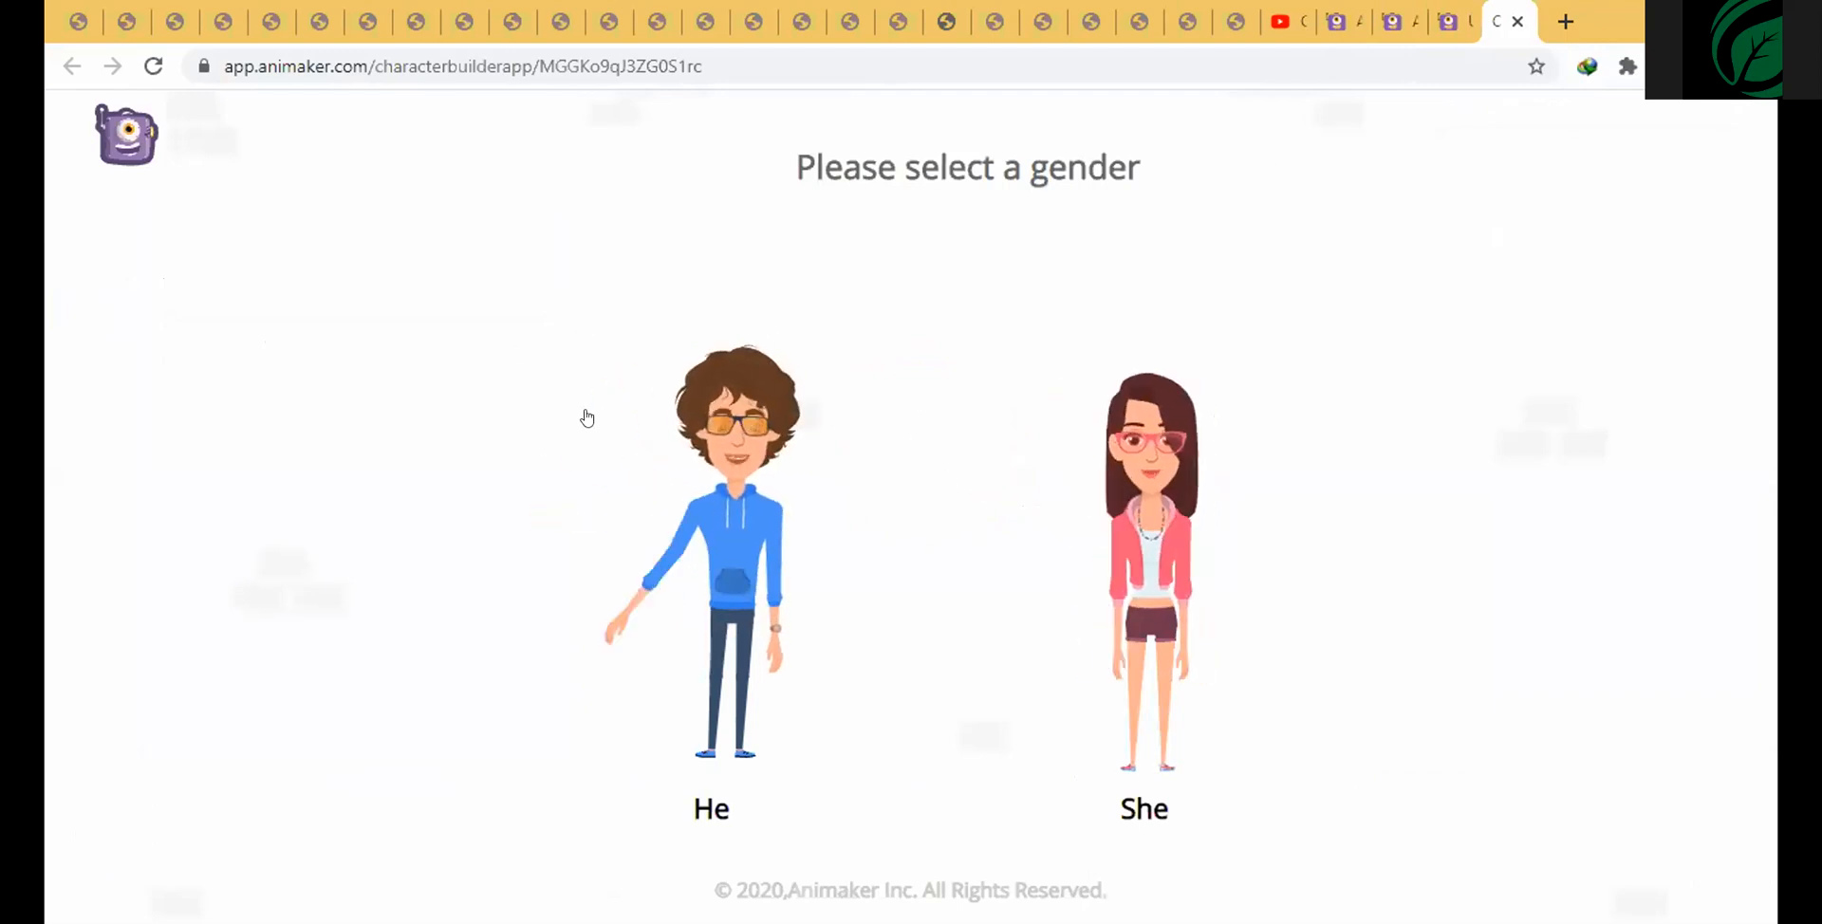
click(1165, 486)
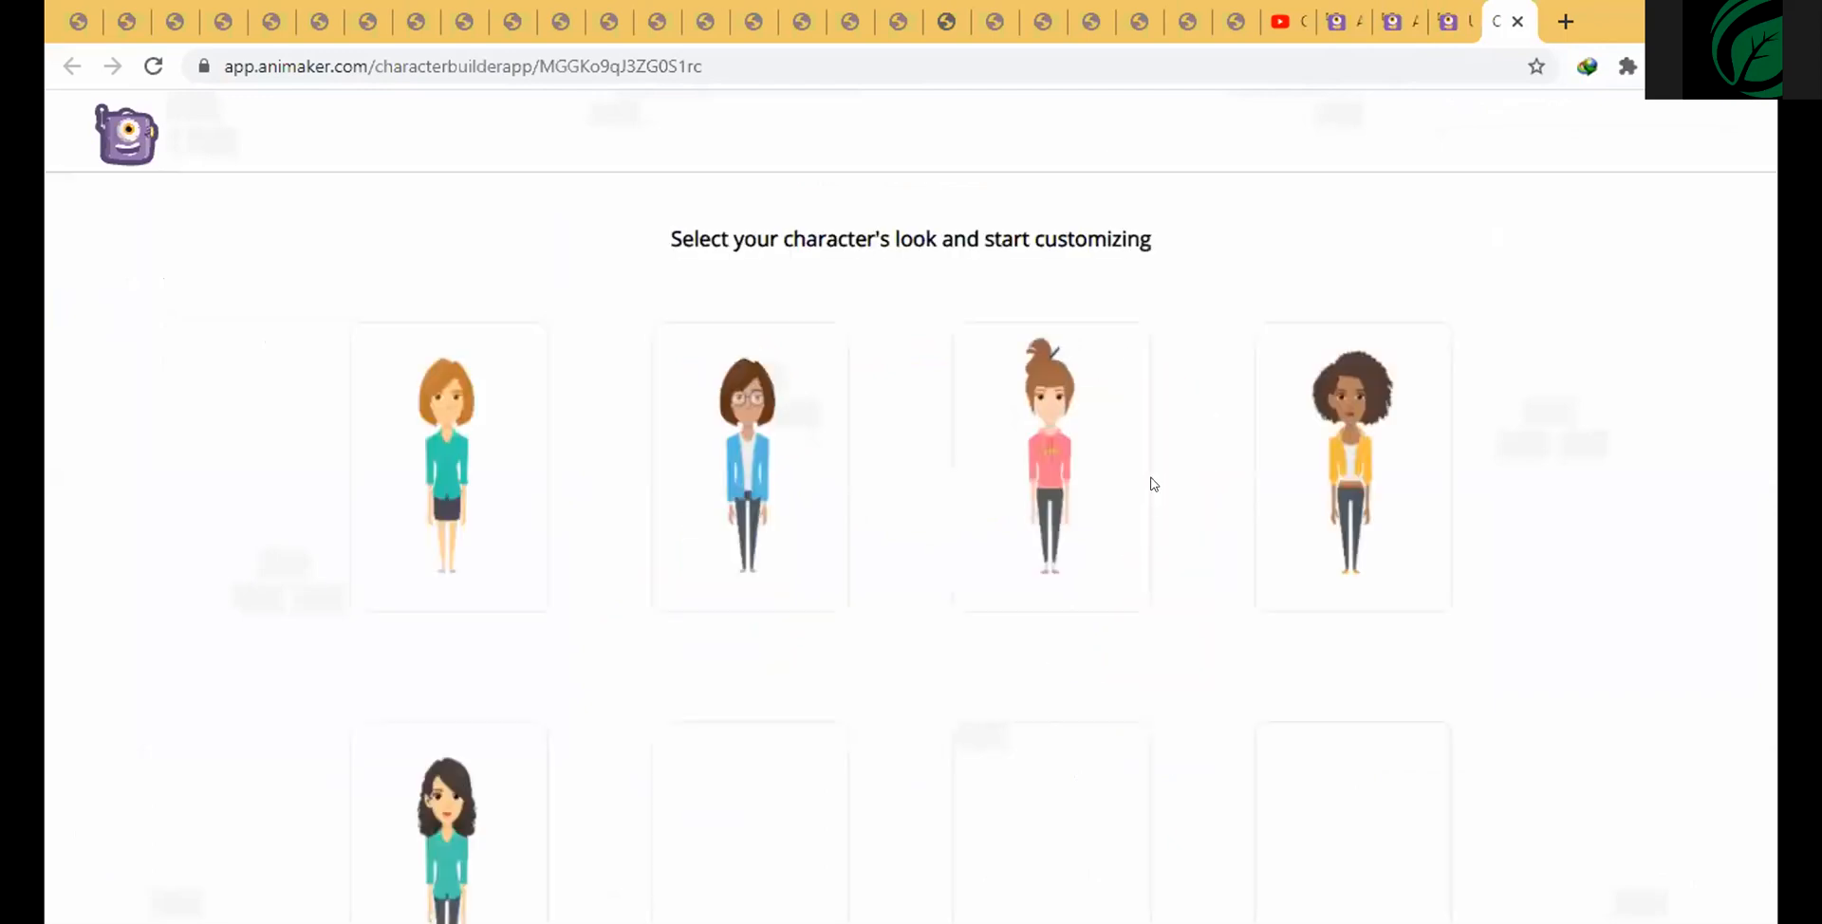
scroll(713, 532, down, 1)
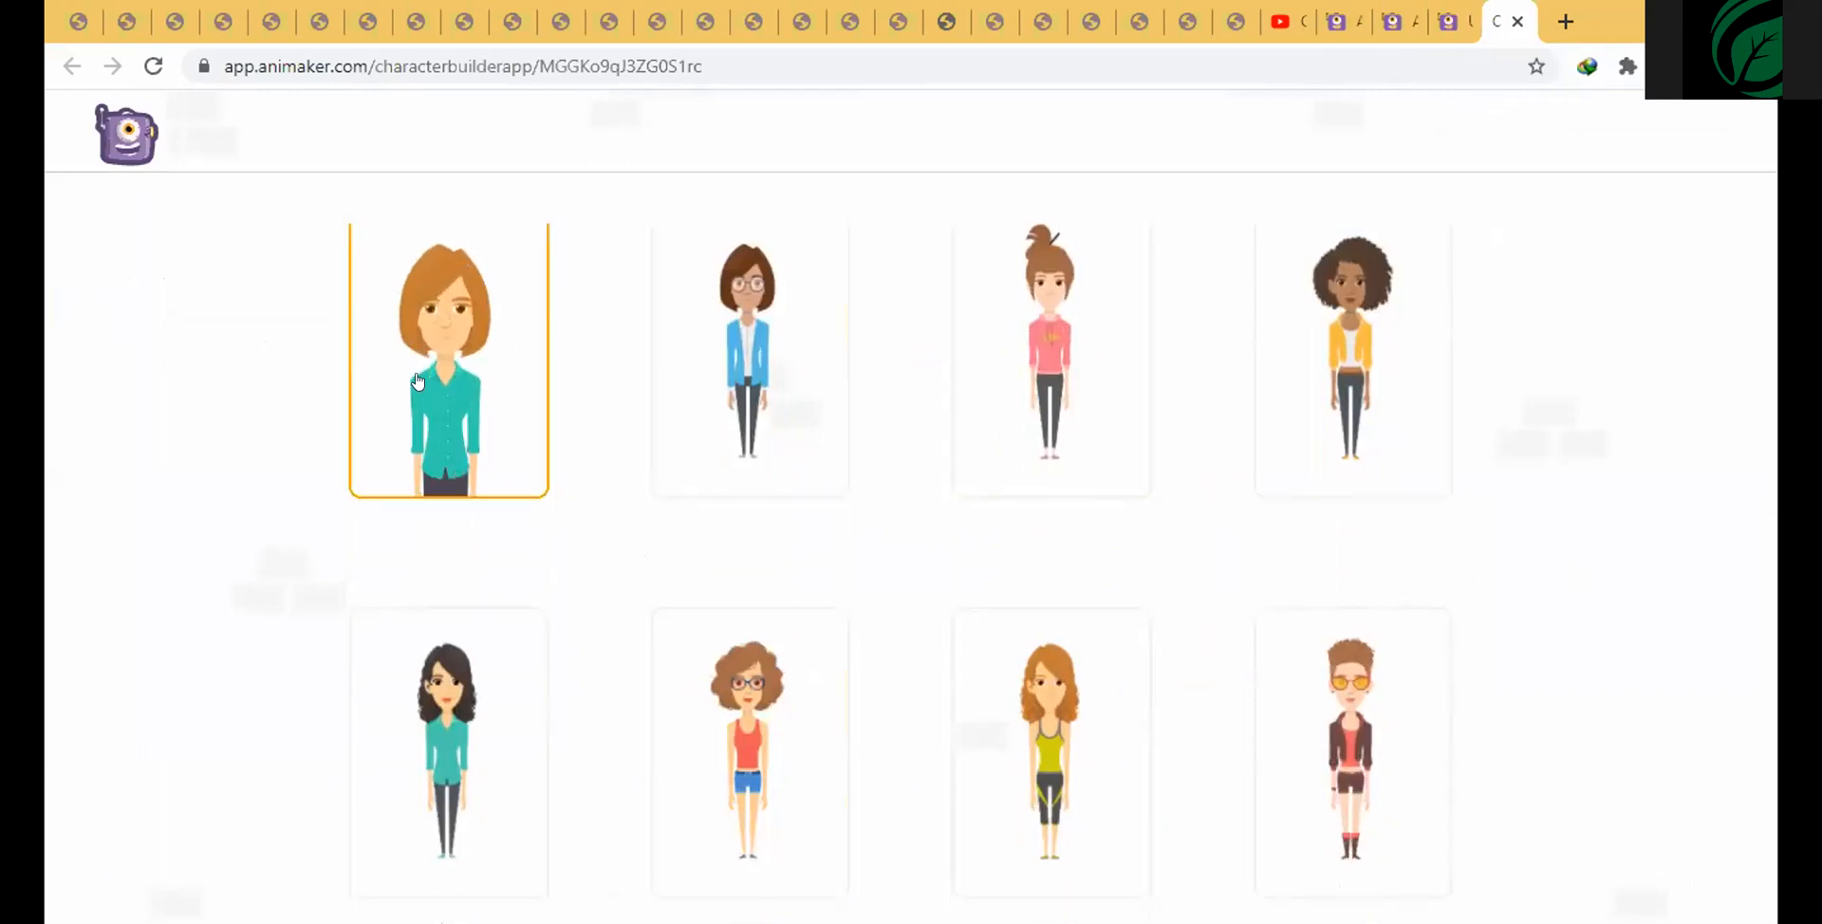
click(448, 377)
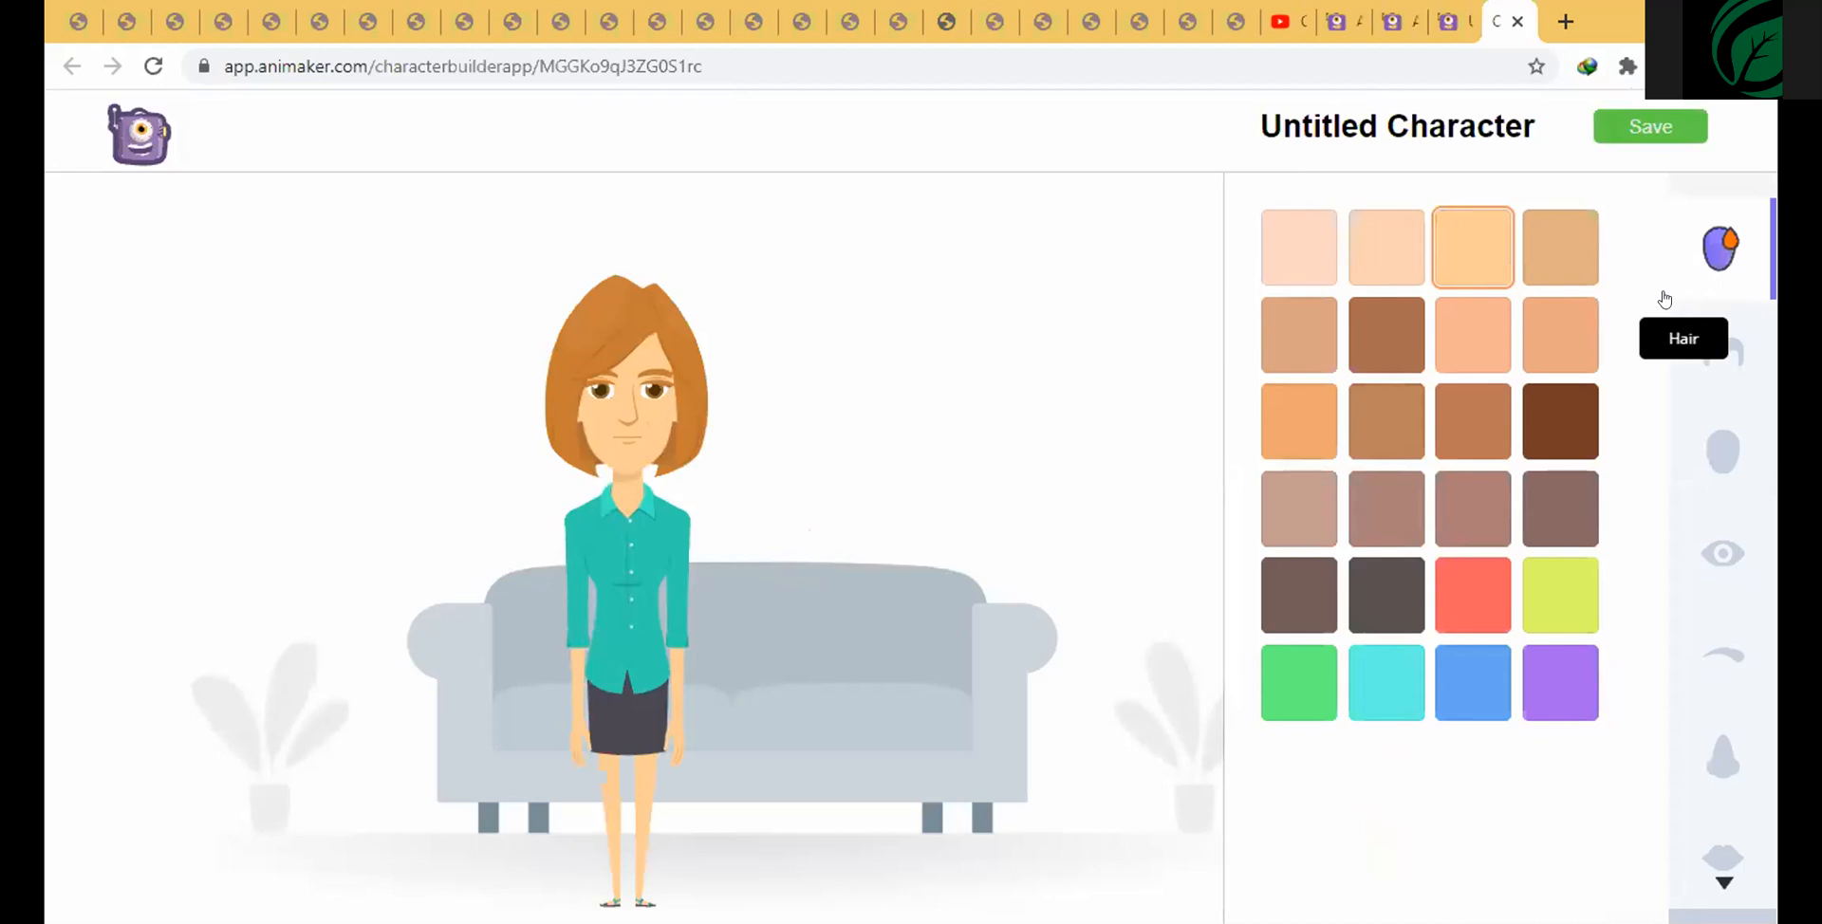
- Give the character the palest skin tone and the short, curly dark-brown hairstyle
click(1274, 259)
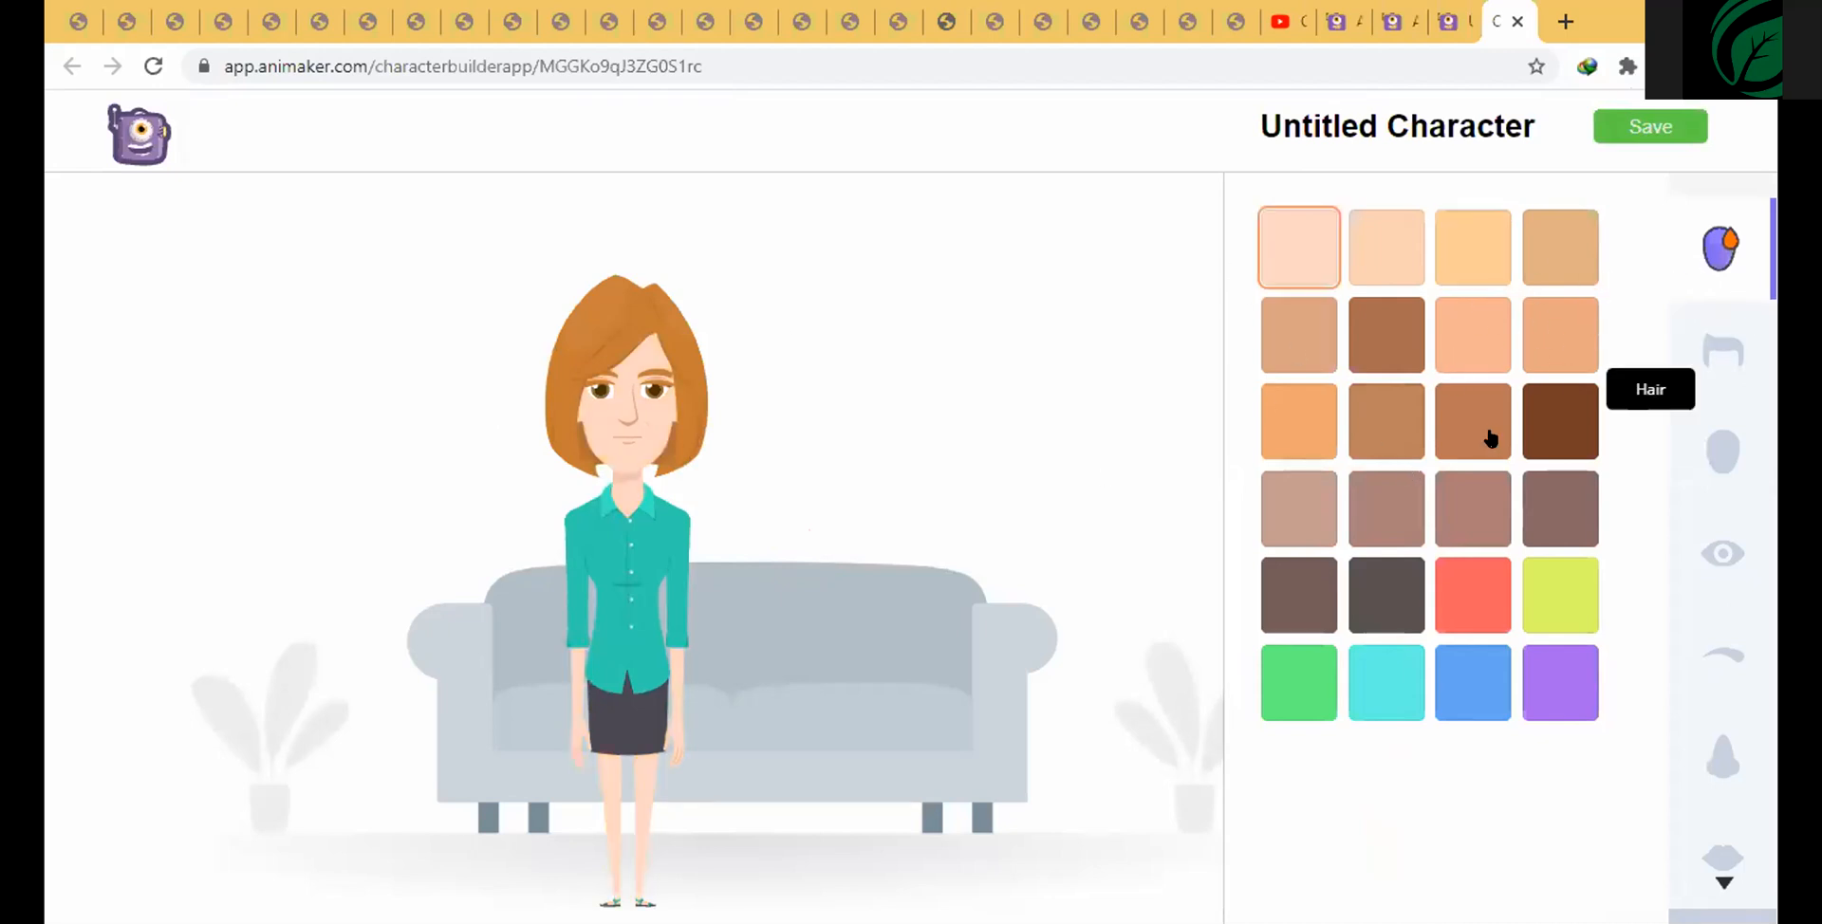
scroll(1472, 360, up, 5)
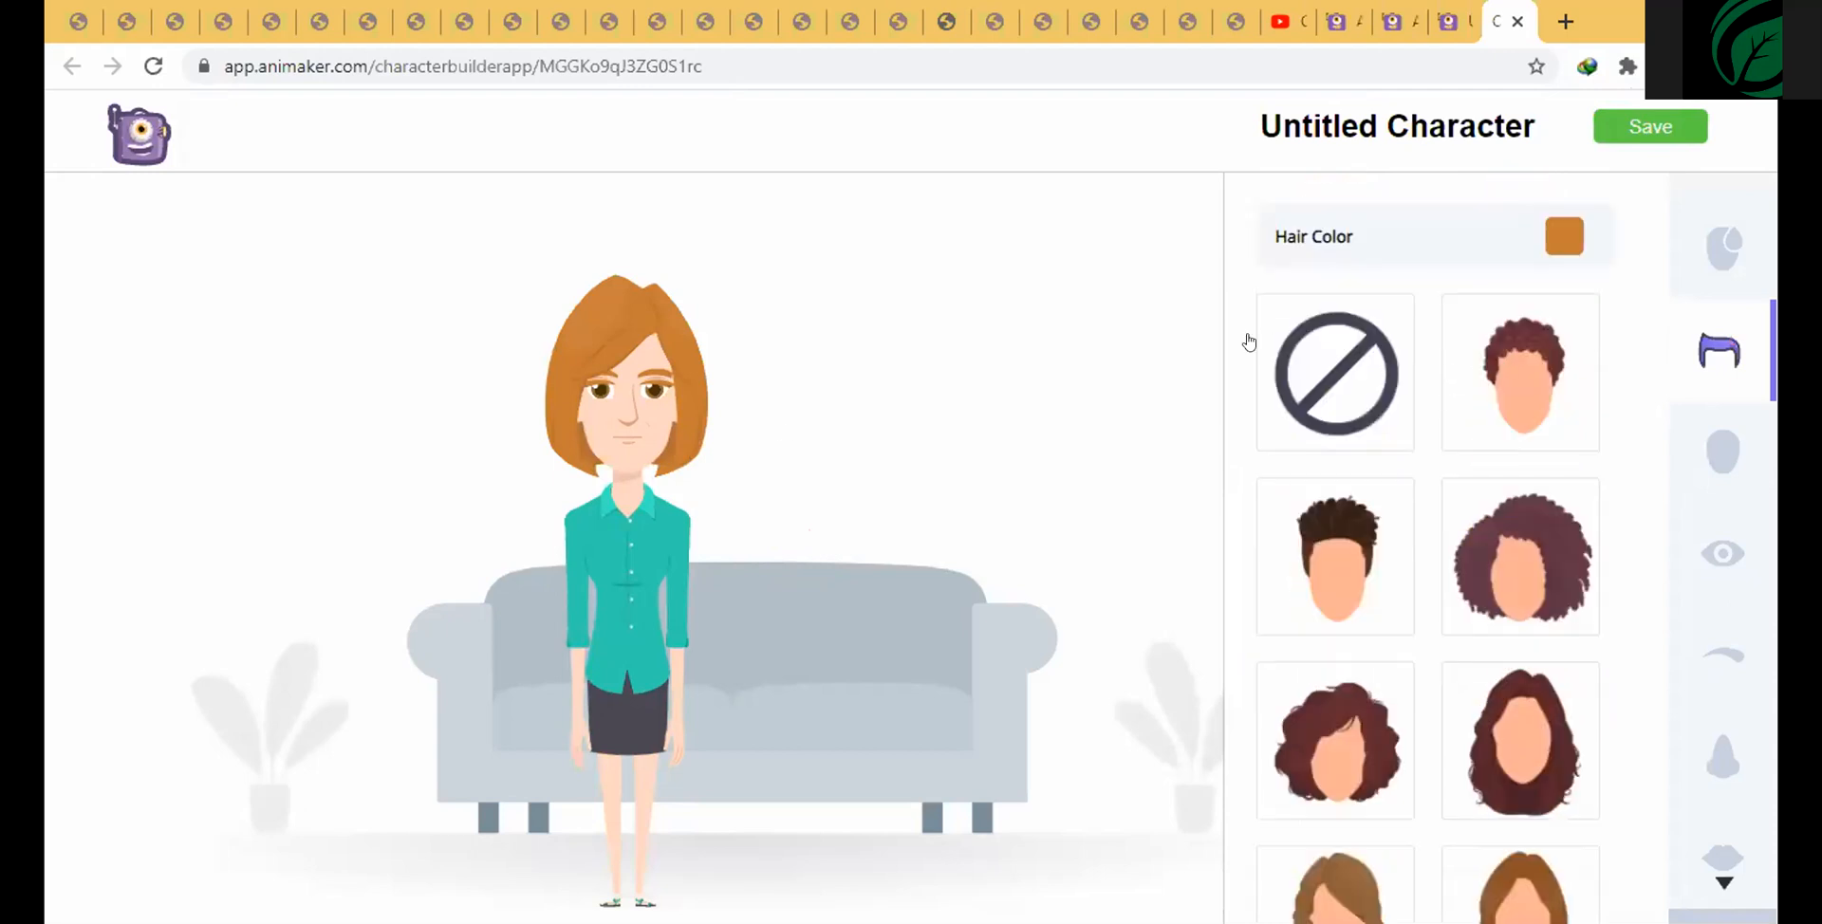
scroll(1355, 457, down, 5)
scroll(1354, 463, down, 6)
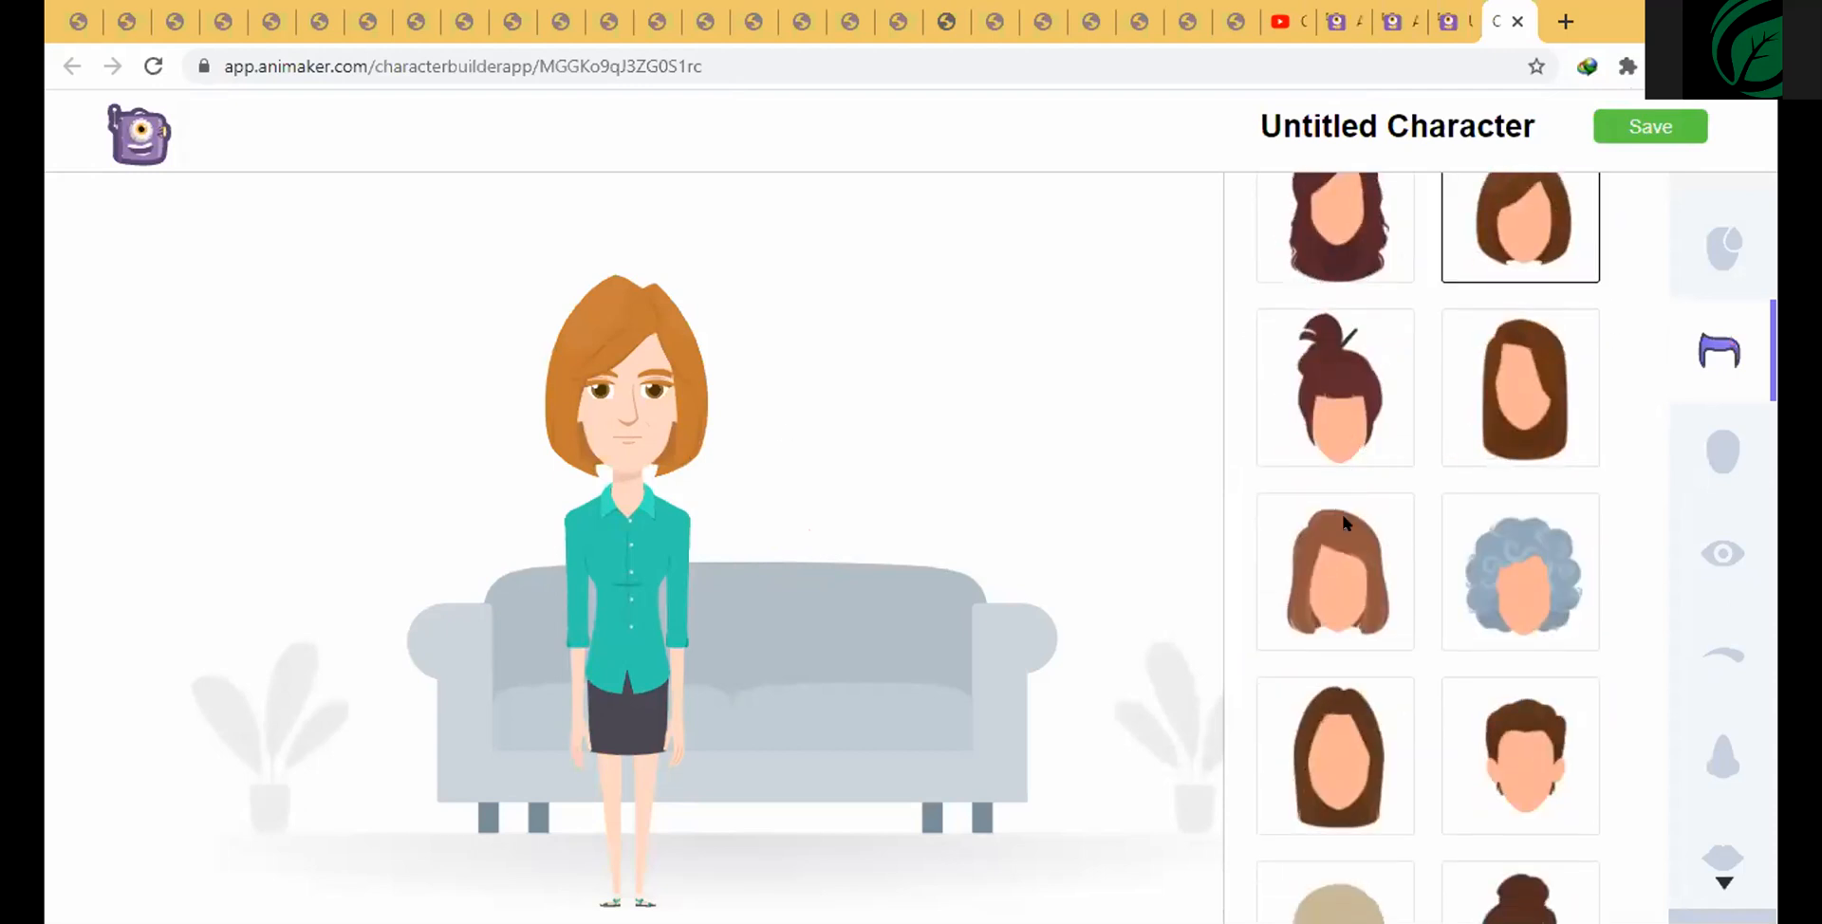
scroll(1366, 485, up, 11)
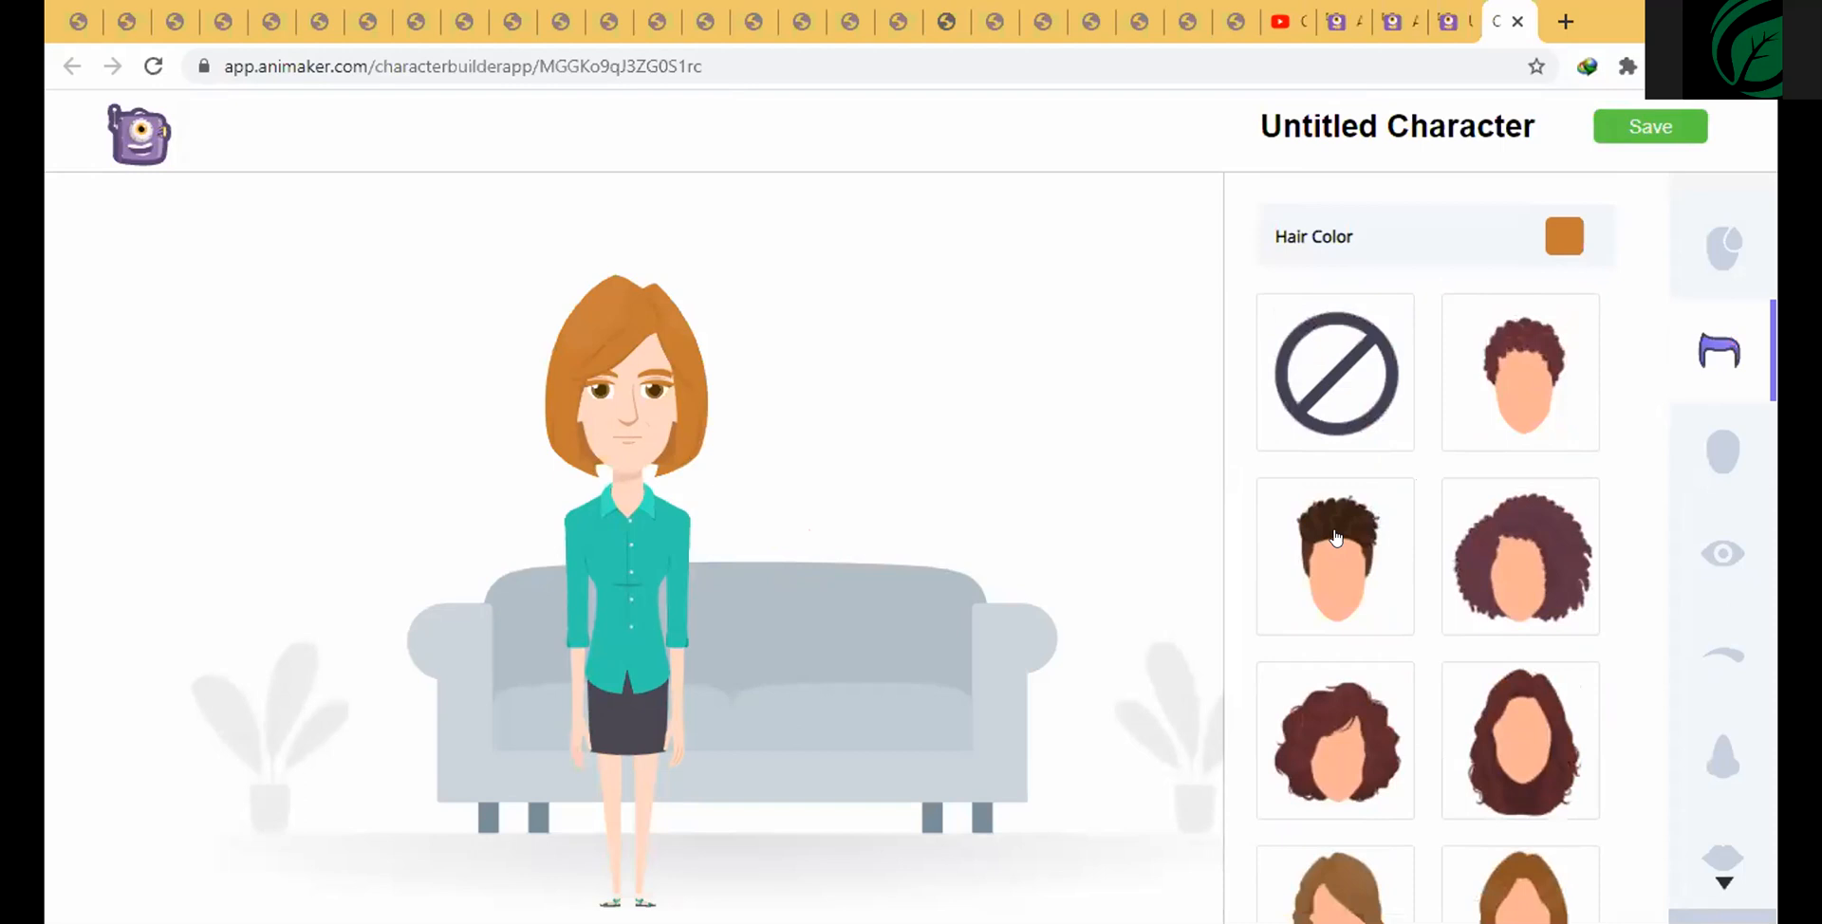
click(1322, 556)
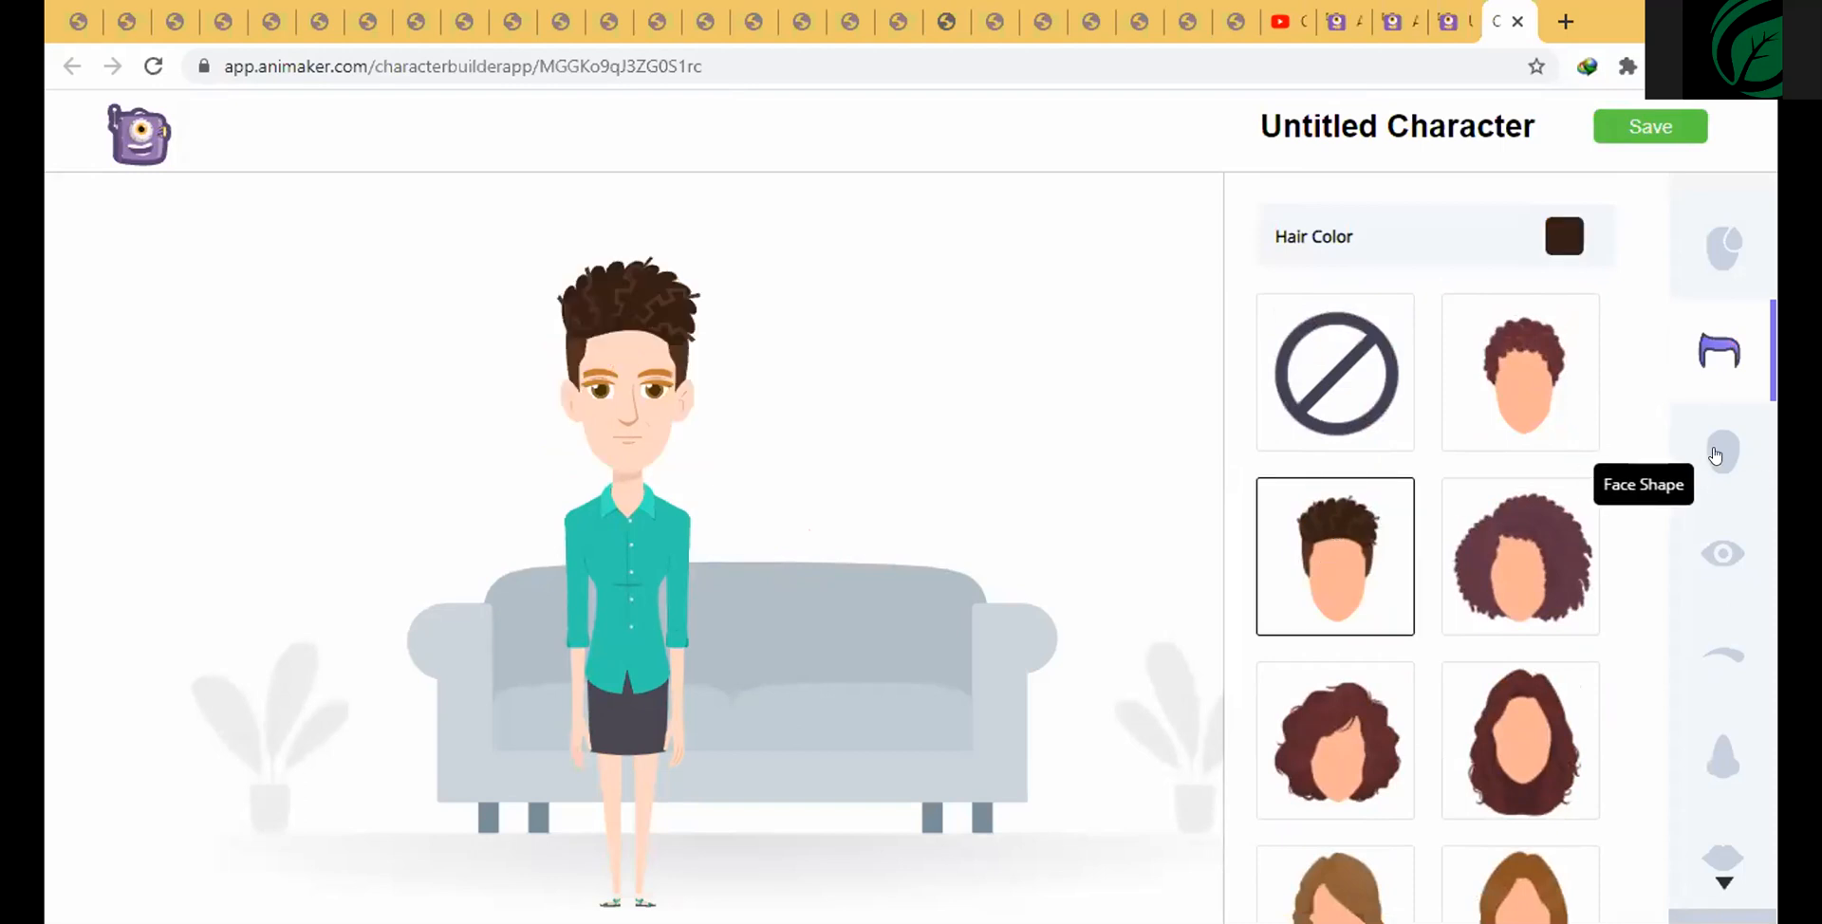
- Look at the character's outfit choices and open the hat collection
scroll(1704, 532, down, 3)
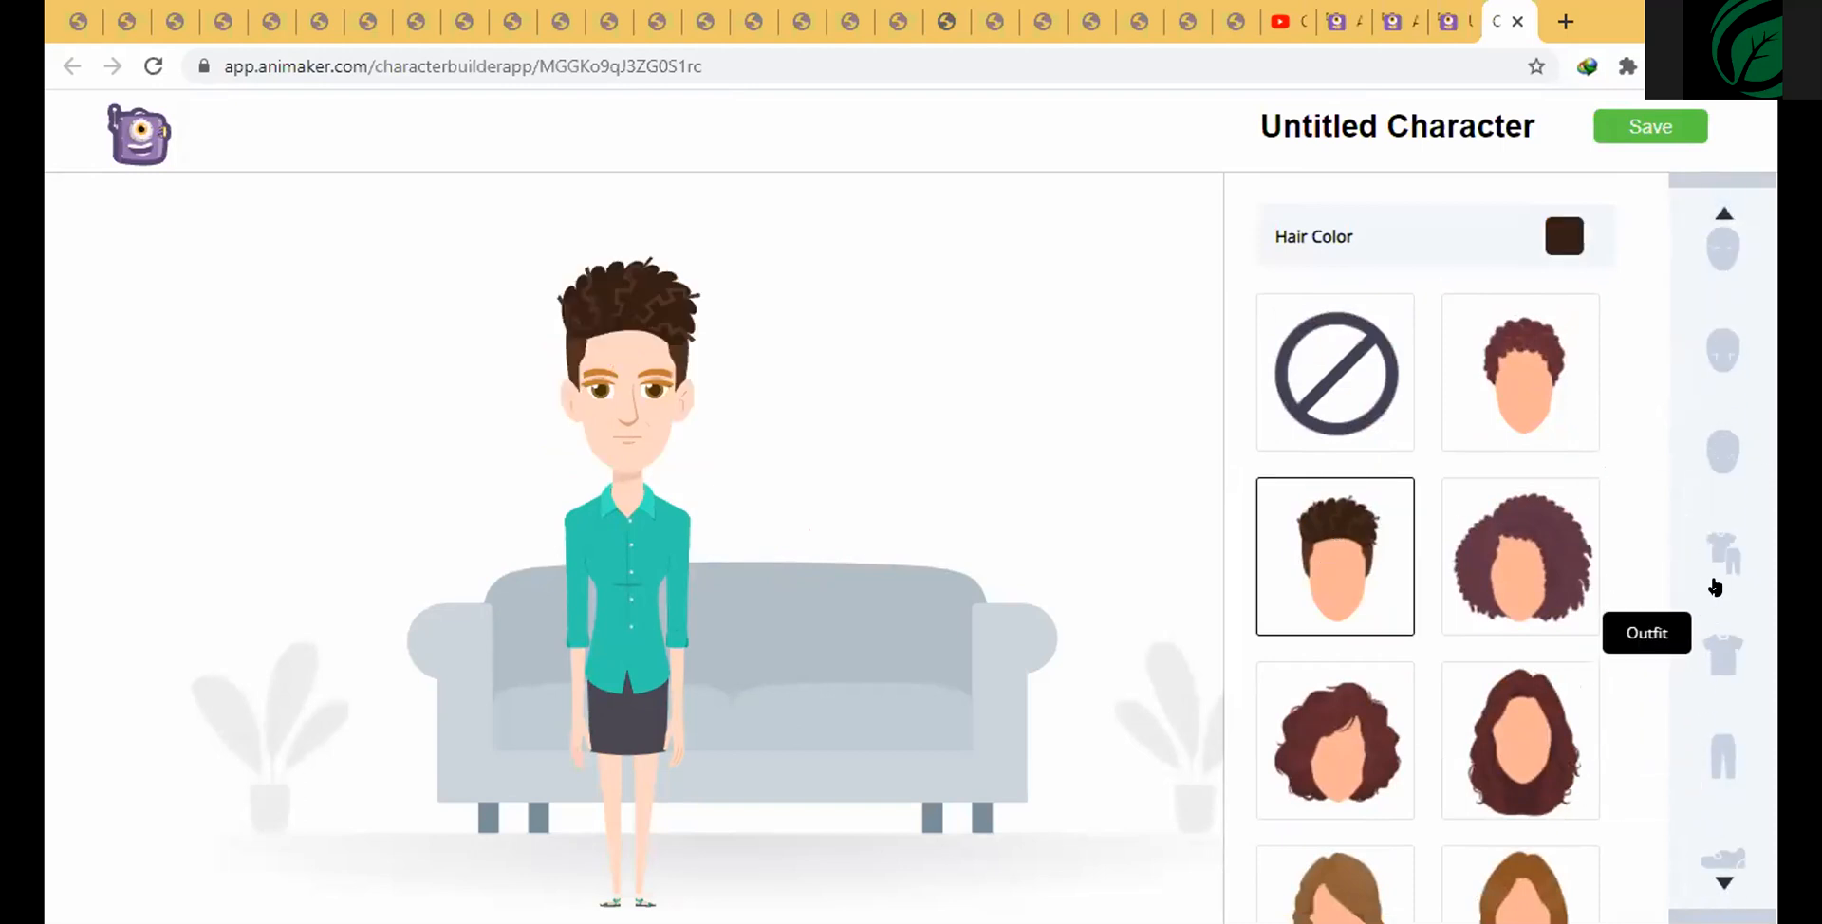
click(1719, 557)
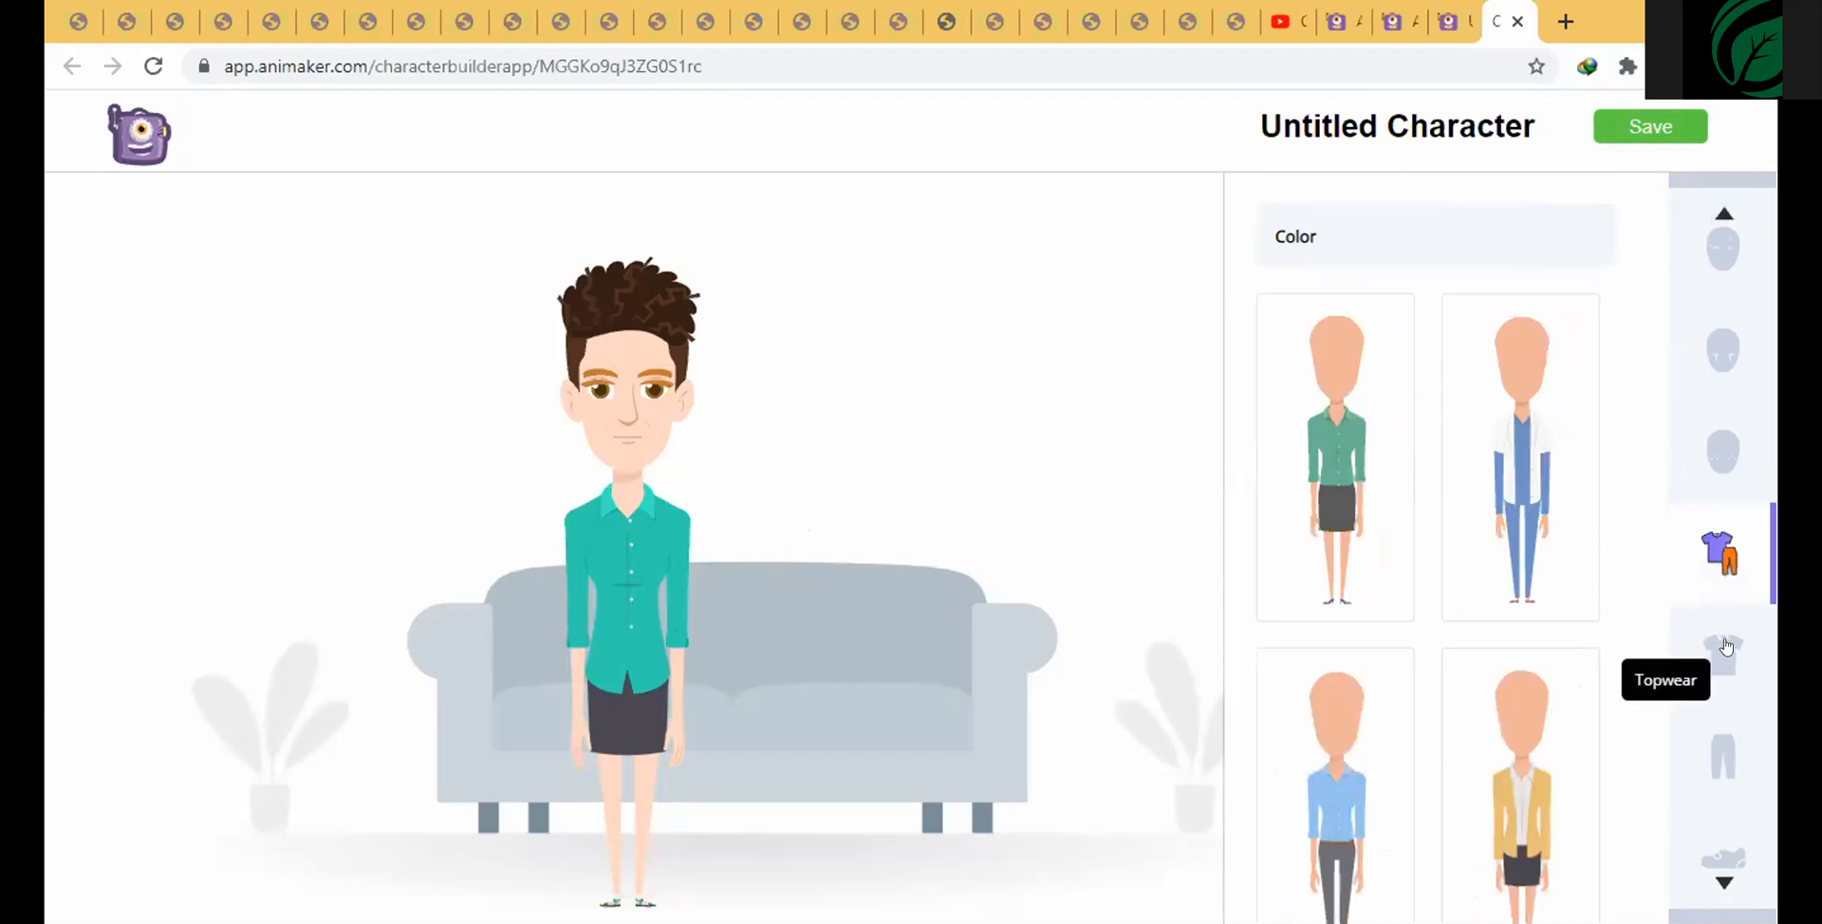
scroll(1726, 721, down, 4)
click(1737, 668)
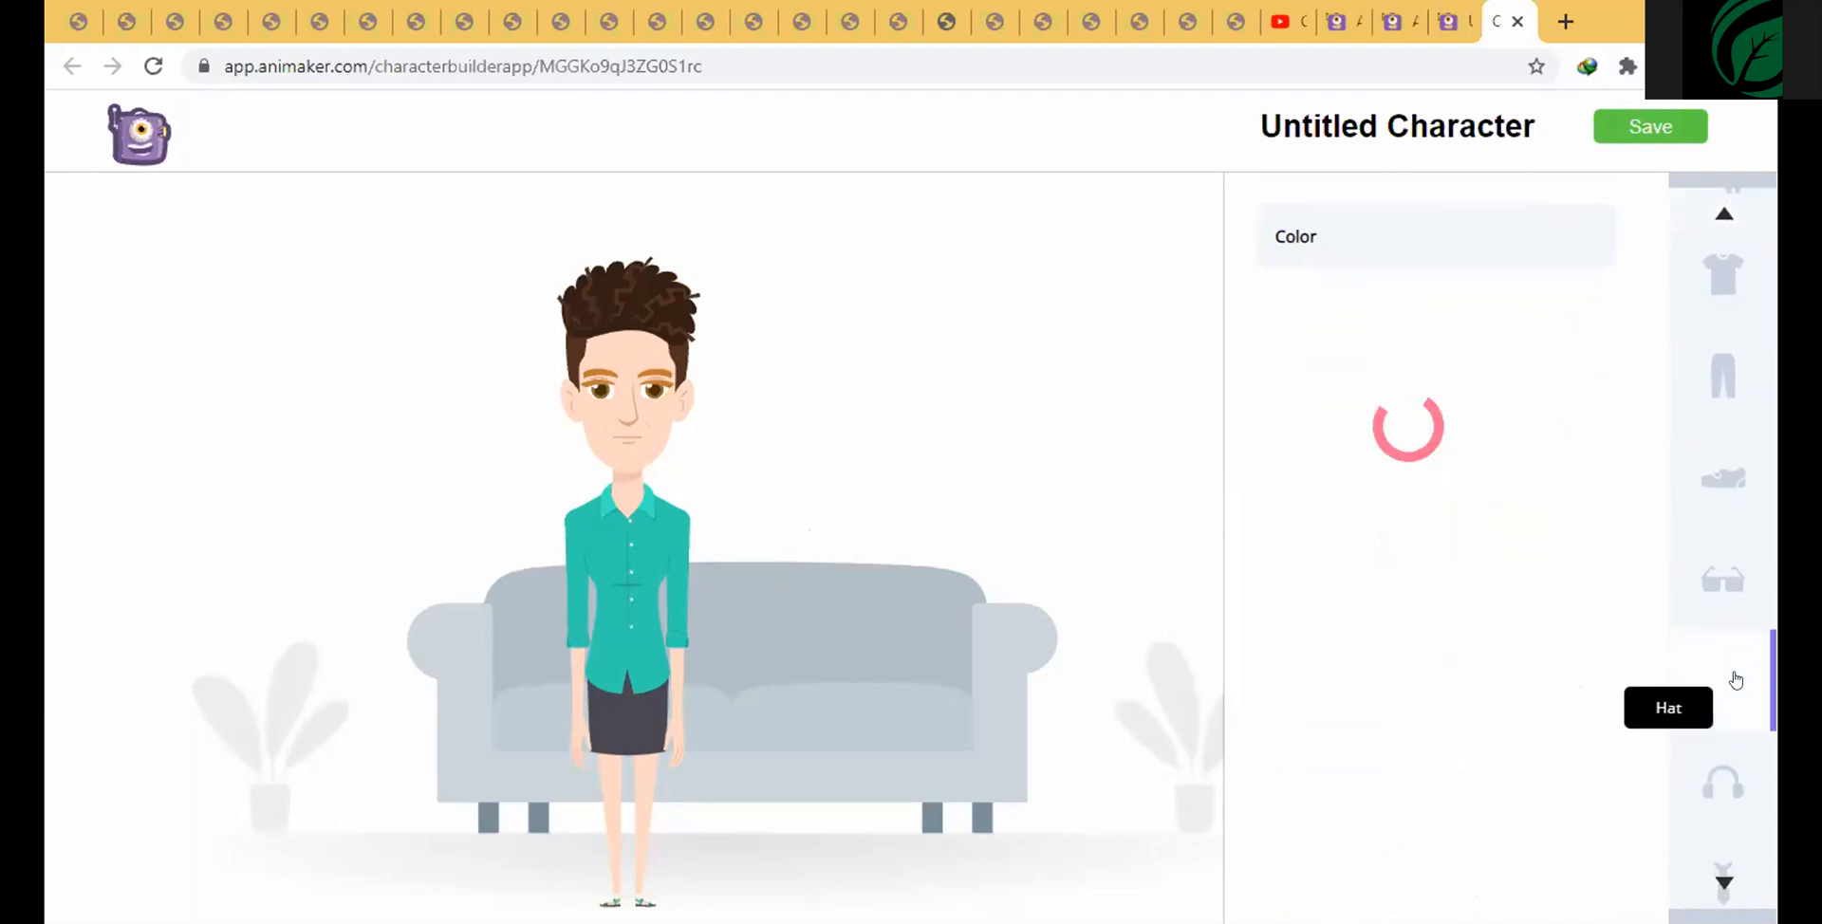
- Try the purple winter hat with ear flaps on the character and remove it again
scroll(1348, 617, down, 1)
scroll(1319, 739, down, 5)
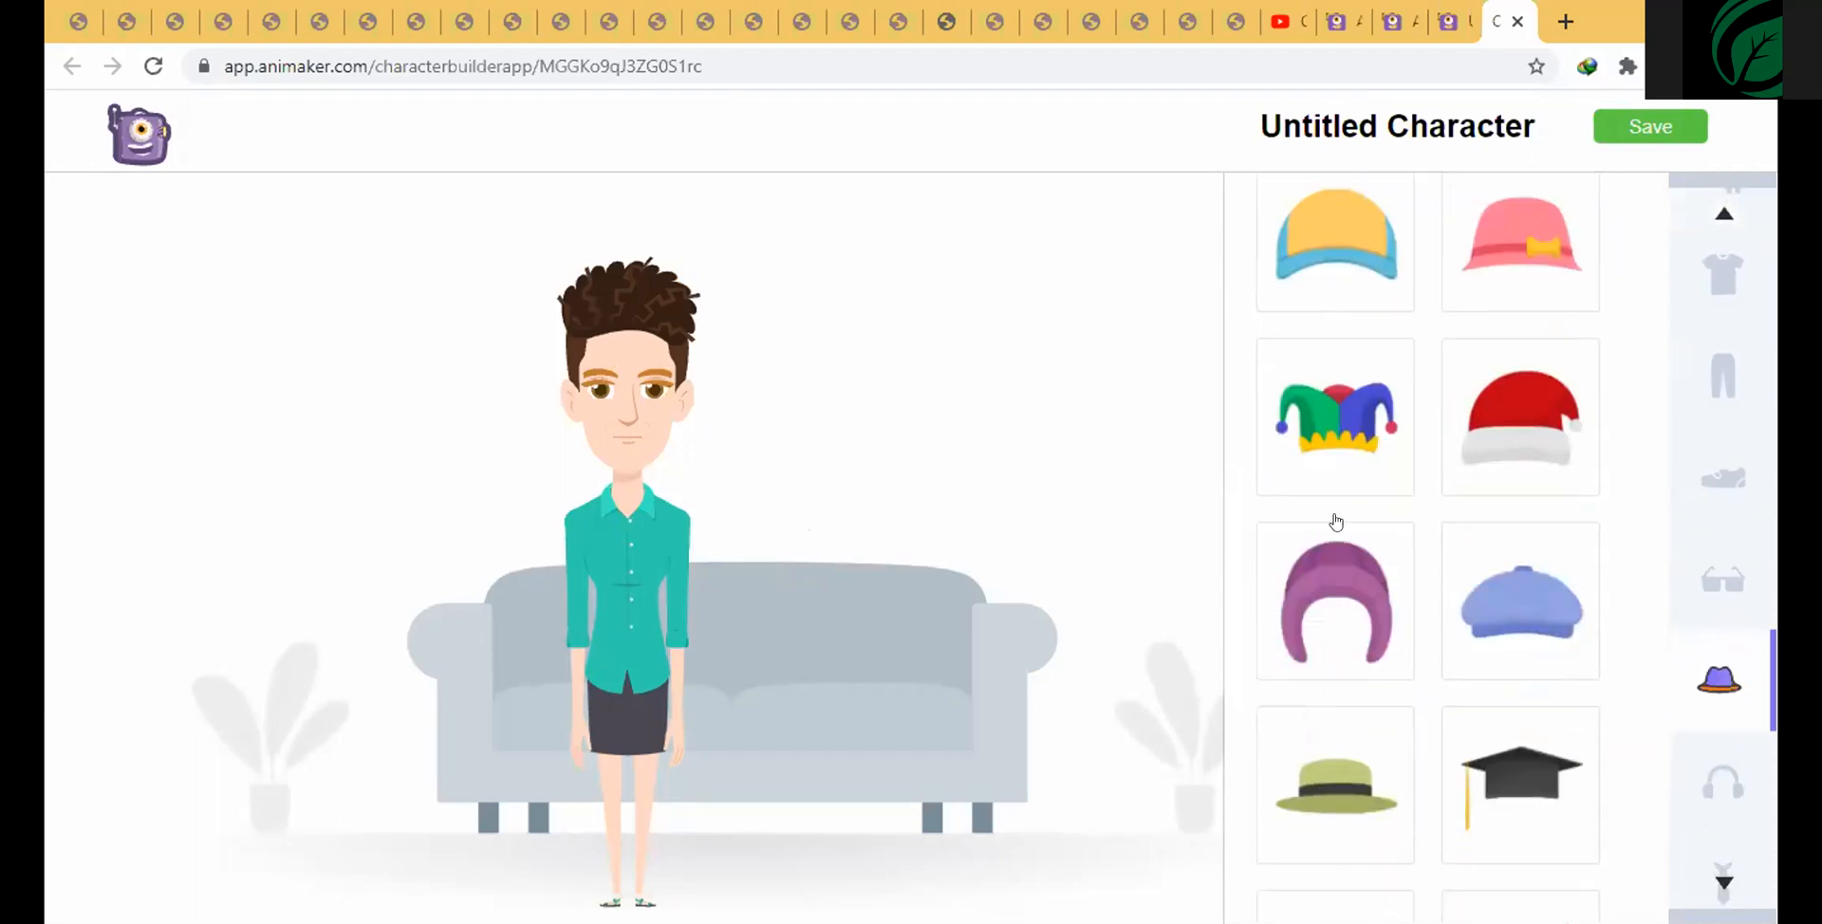
click(1320, 603)
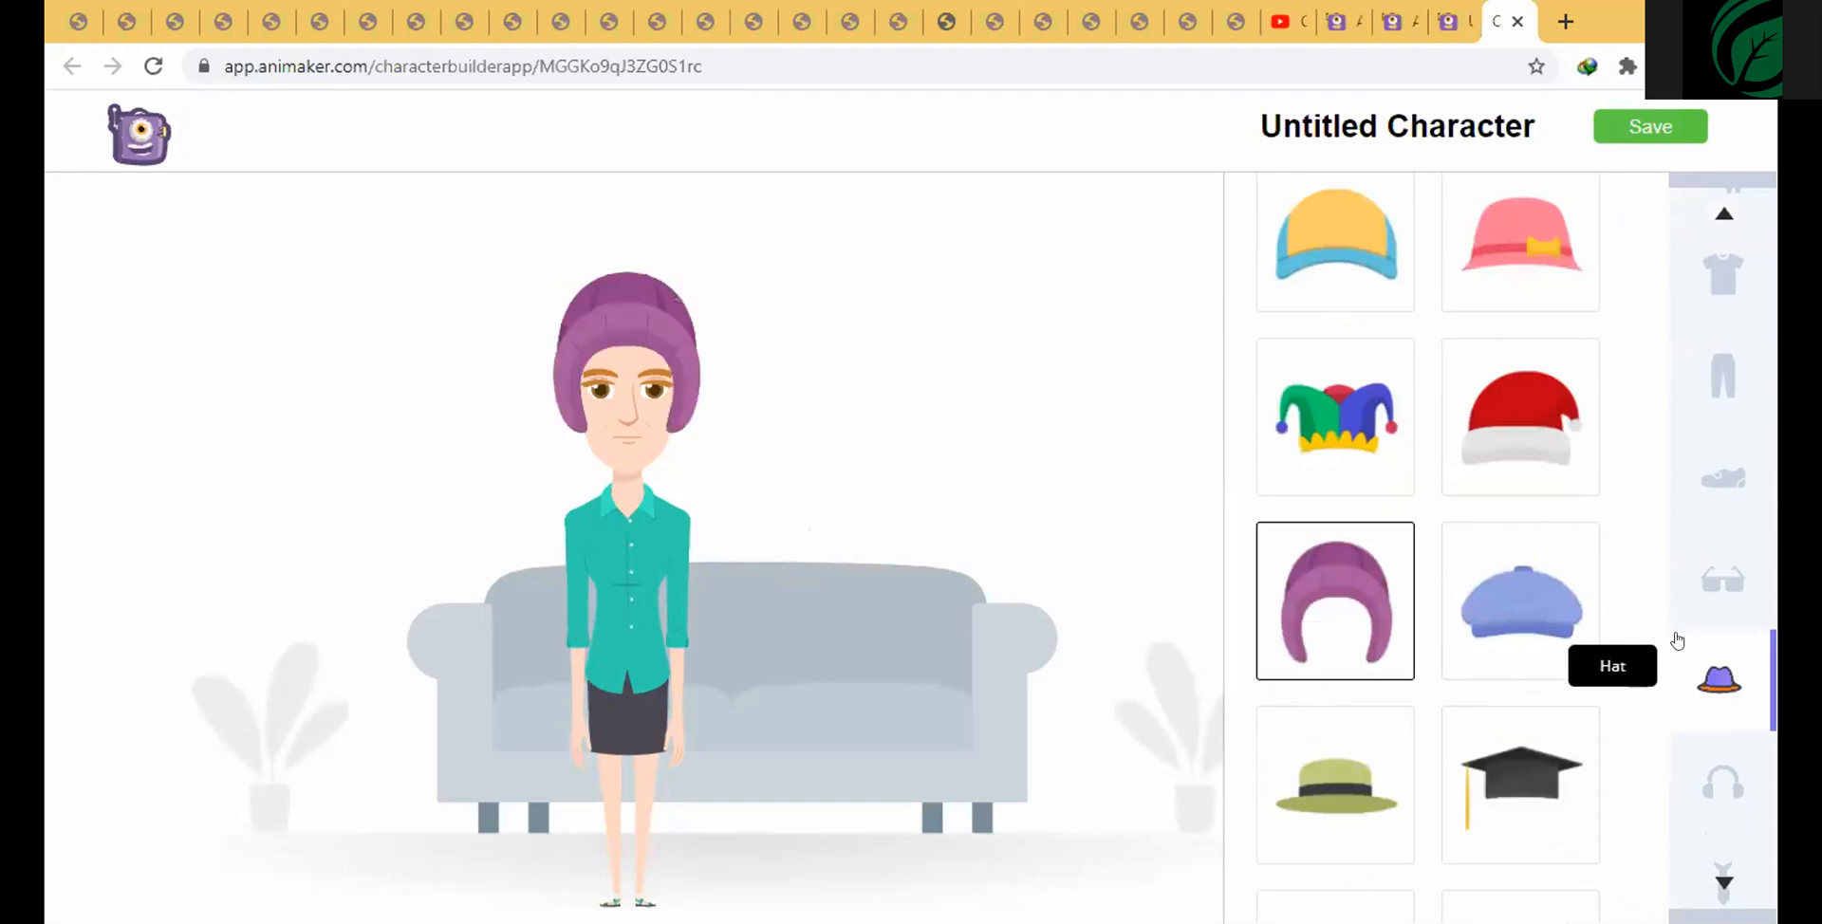
scroll(1675, 617, down, 5)
scroll(1338, 239, up, 5)
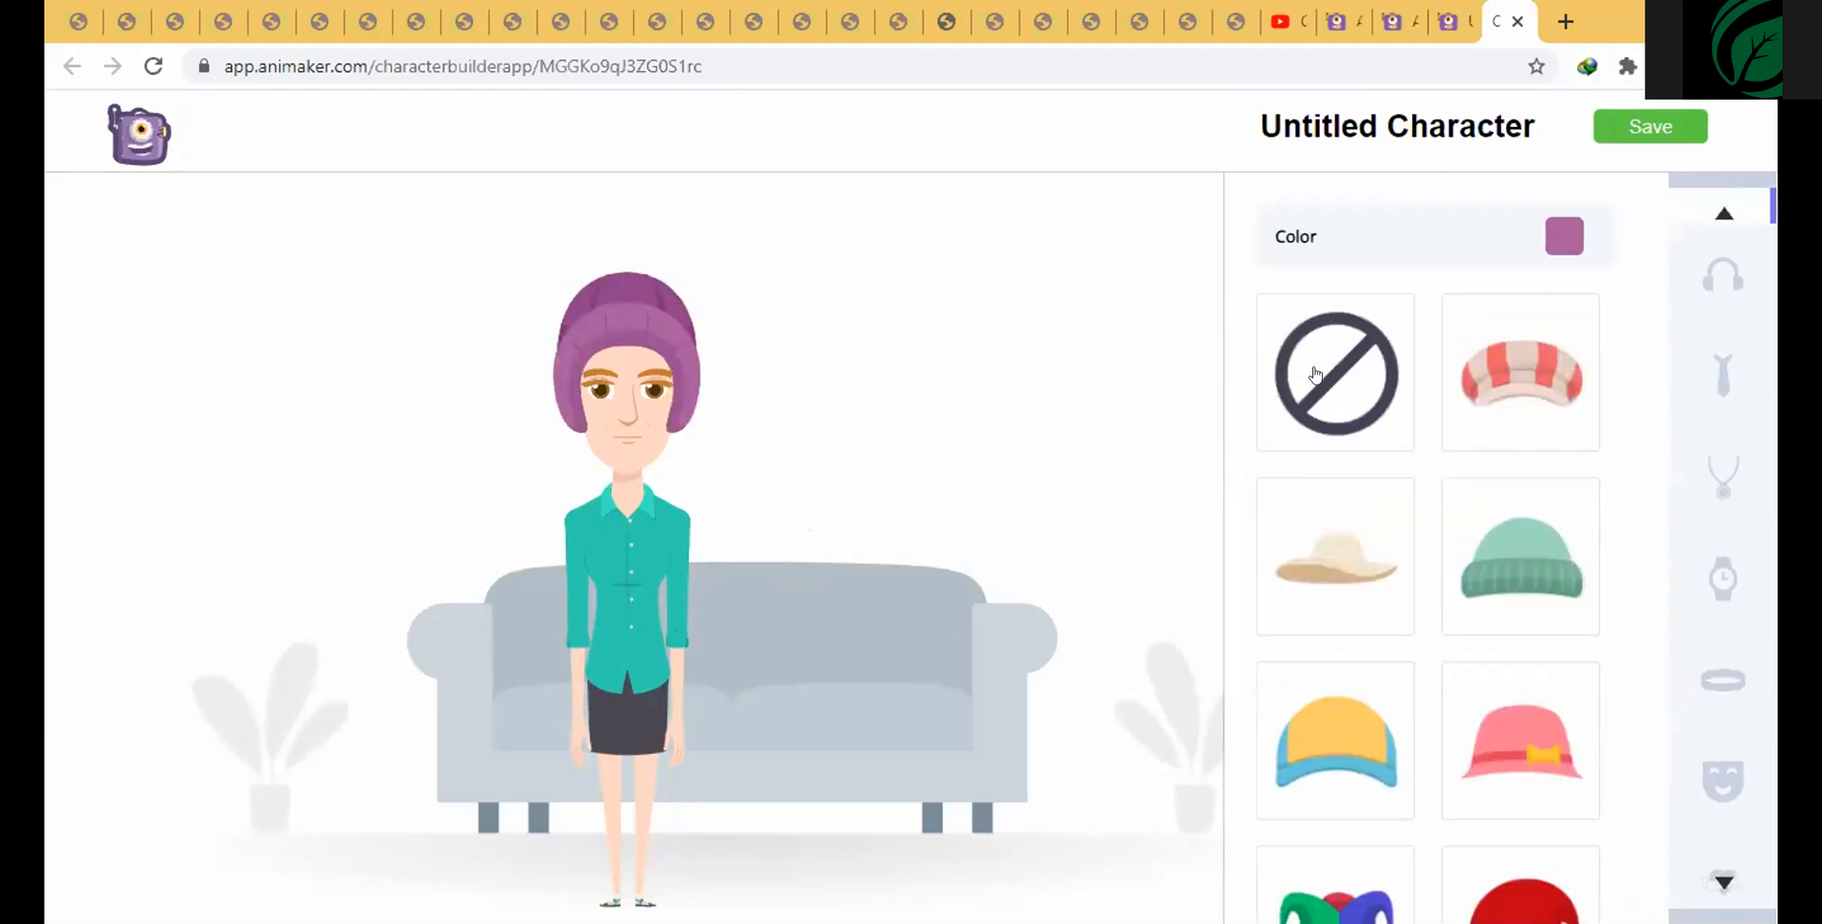
click(1316, 375)
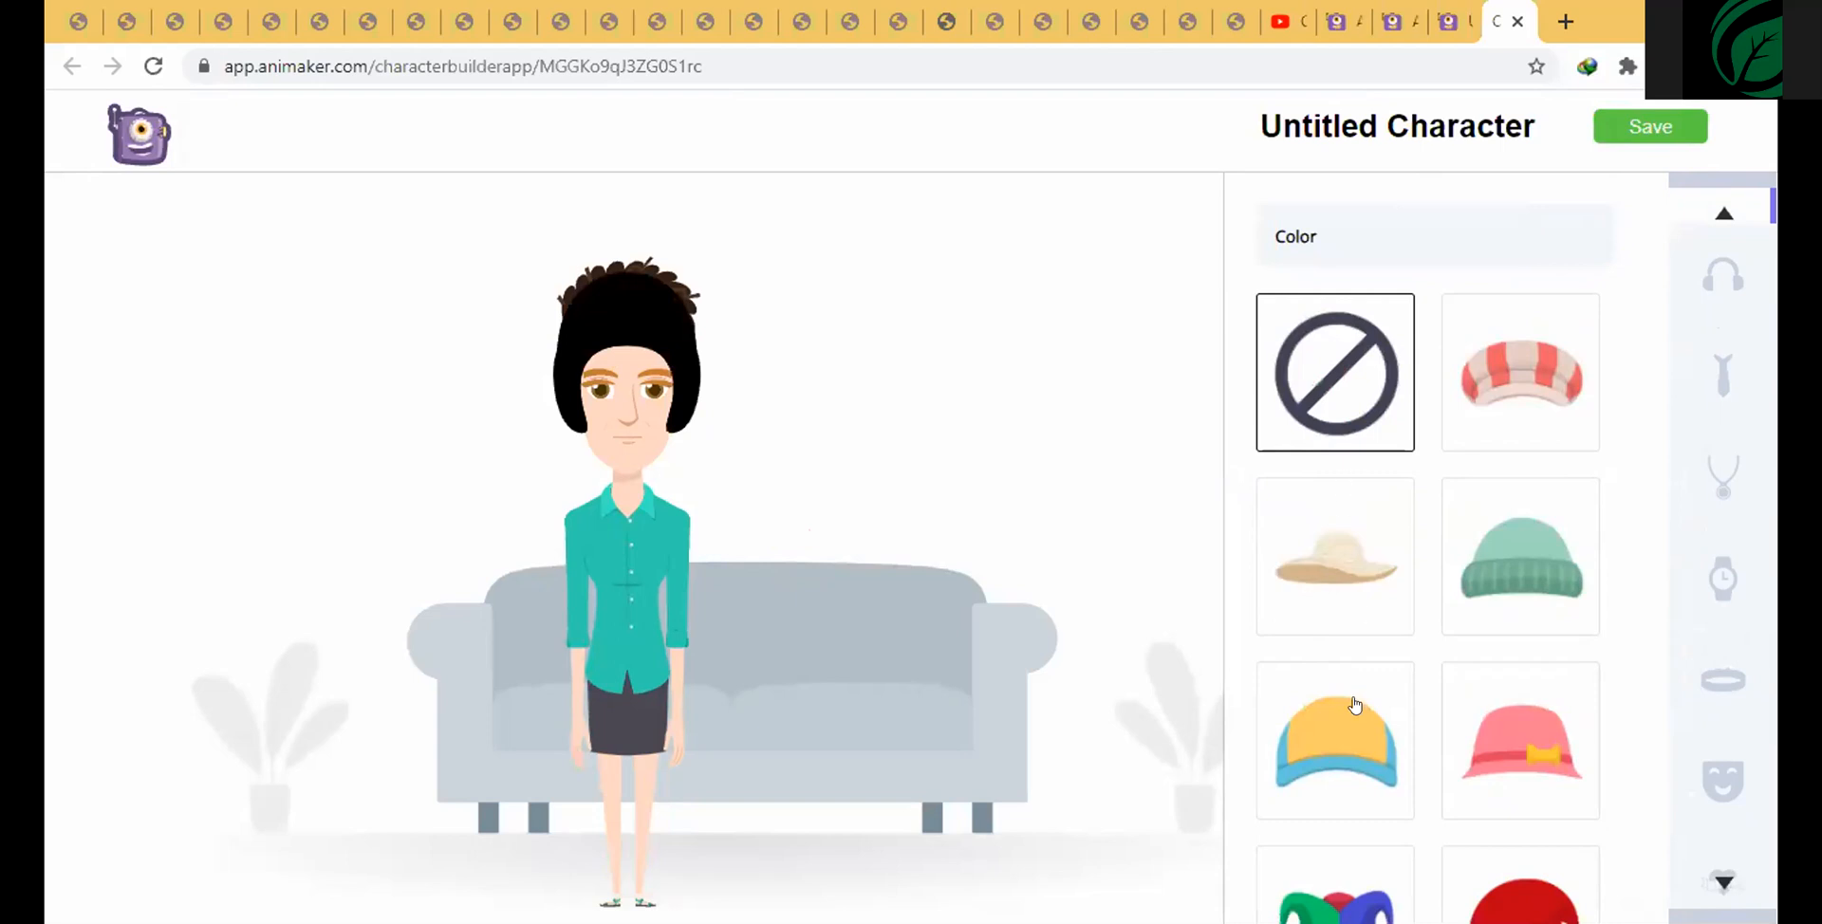
- Put the navy police cap with the gold badge on the character
scroll(1554, 602, down, 8)
click(1447, 698)
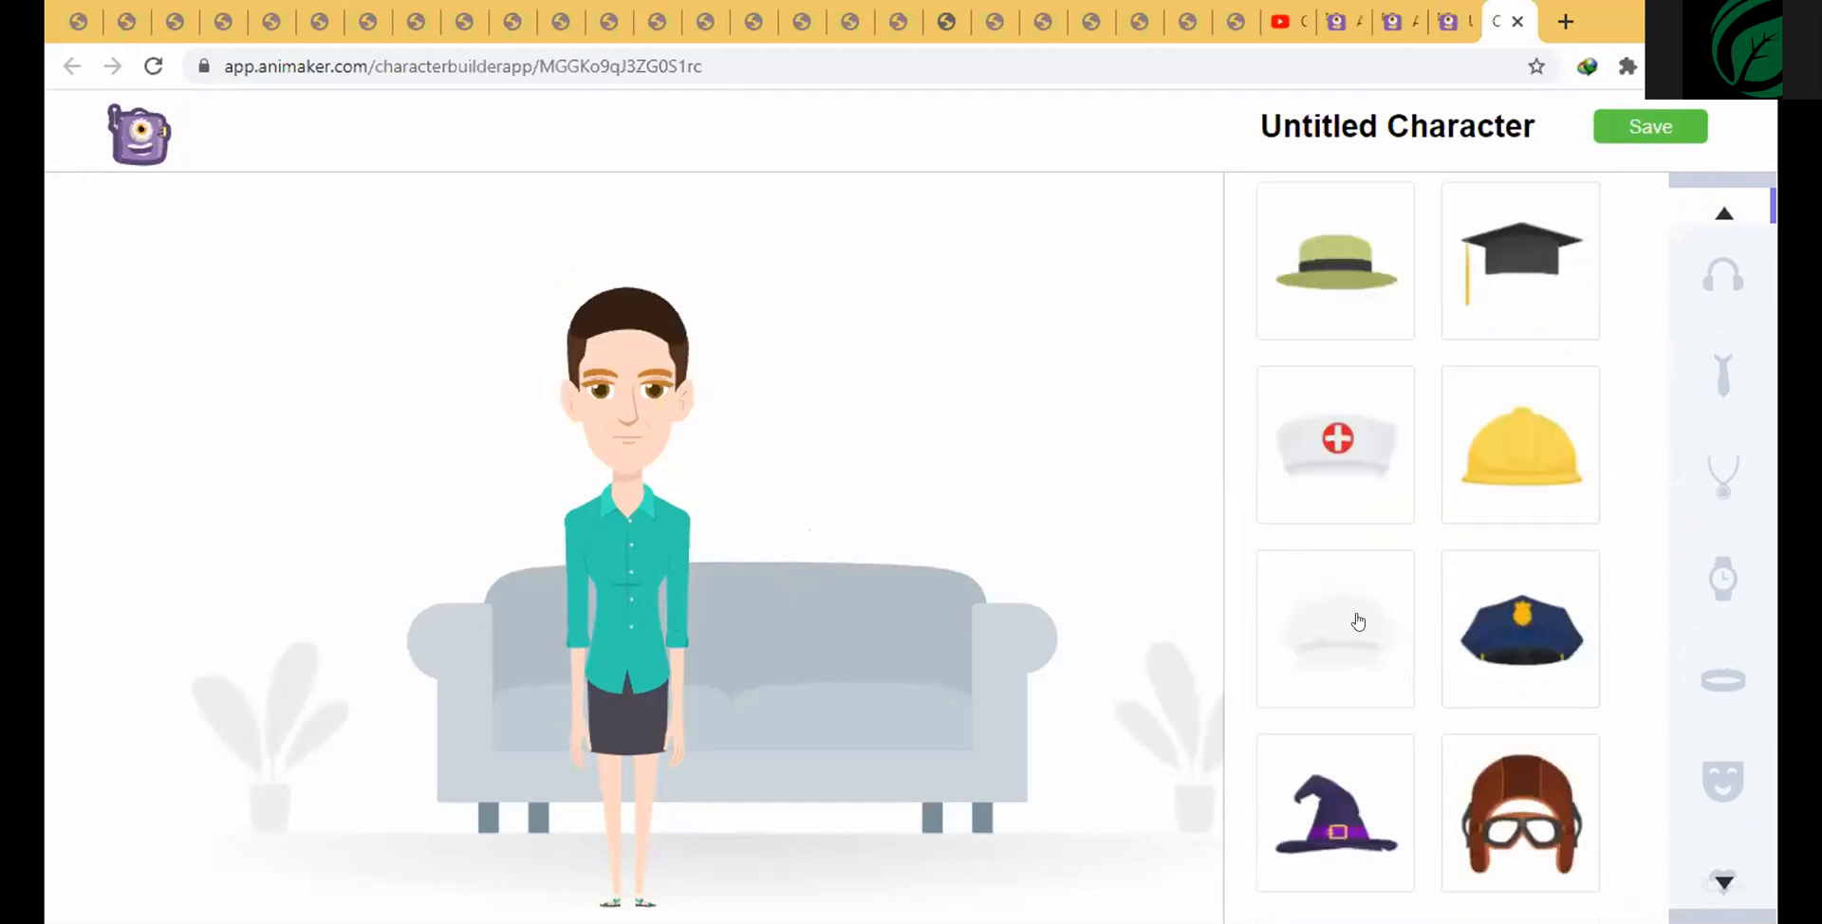
scroll(1316, 524, up, 5)
scroll(1723, 493, down, 5)
scroll(1737, 670, up, 5)
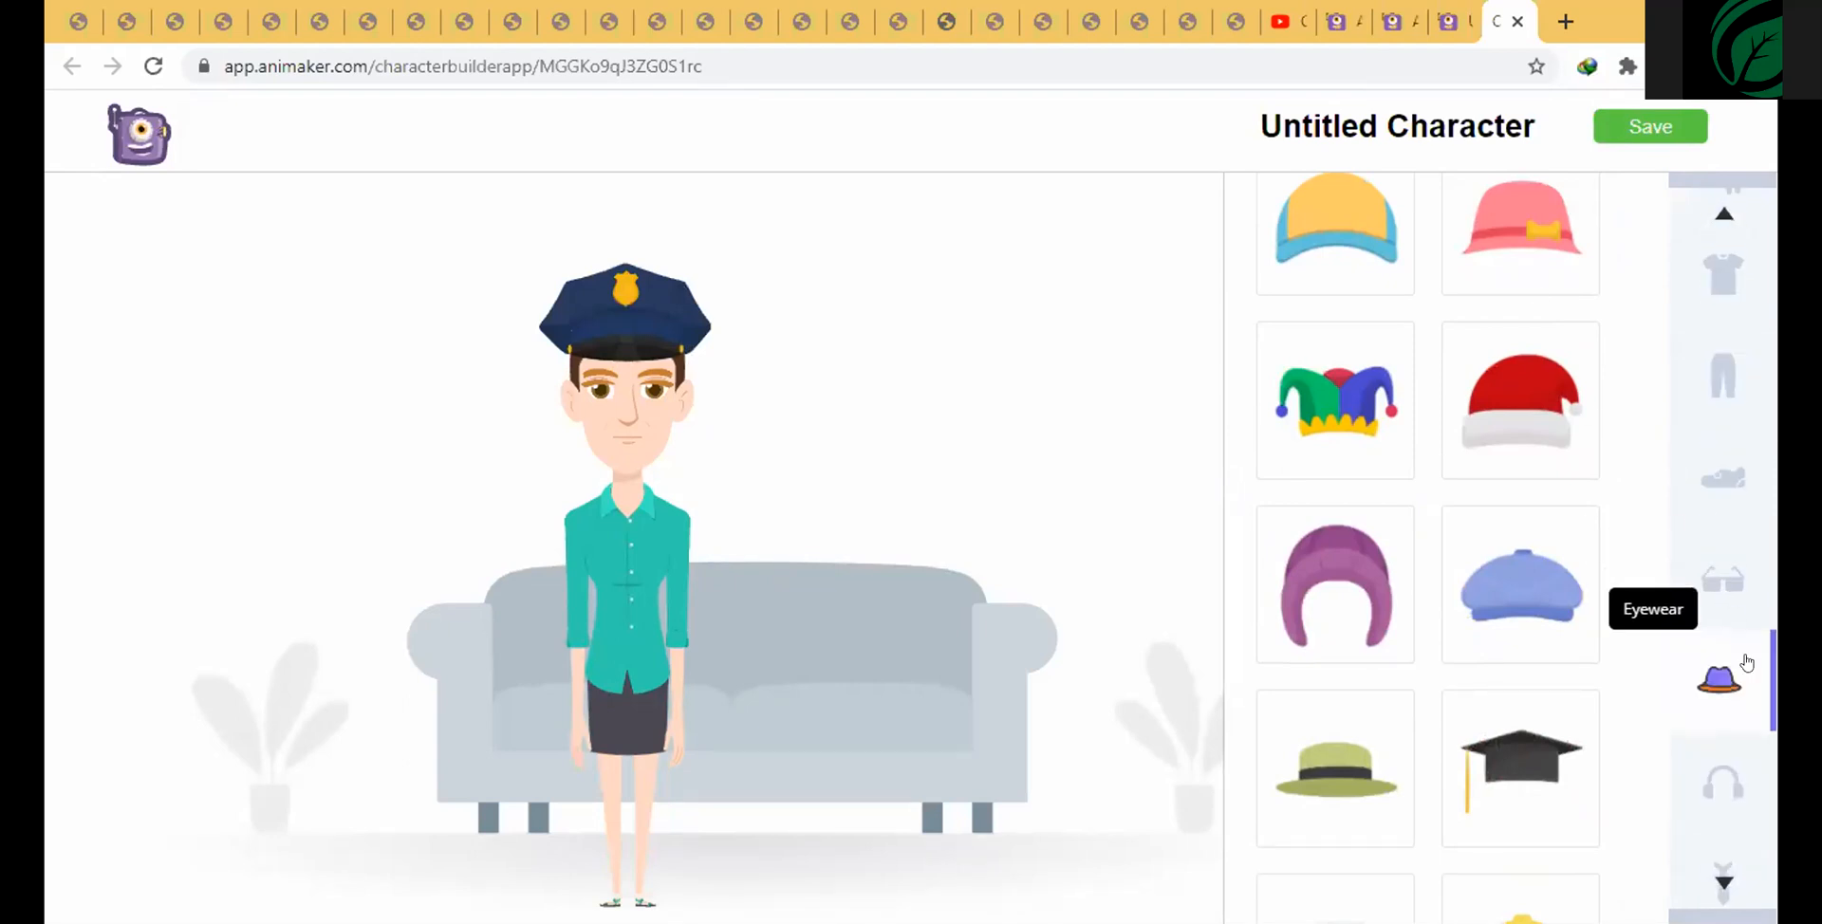
- Try the white-and-blue outfit on the character, and switch to the outfit with a green shirt and dark skirt
scroll(1613, 379, up, 5)
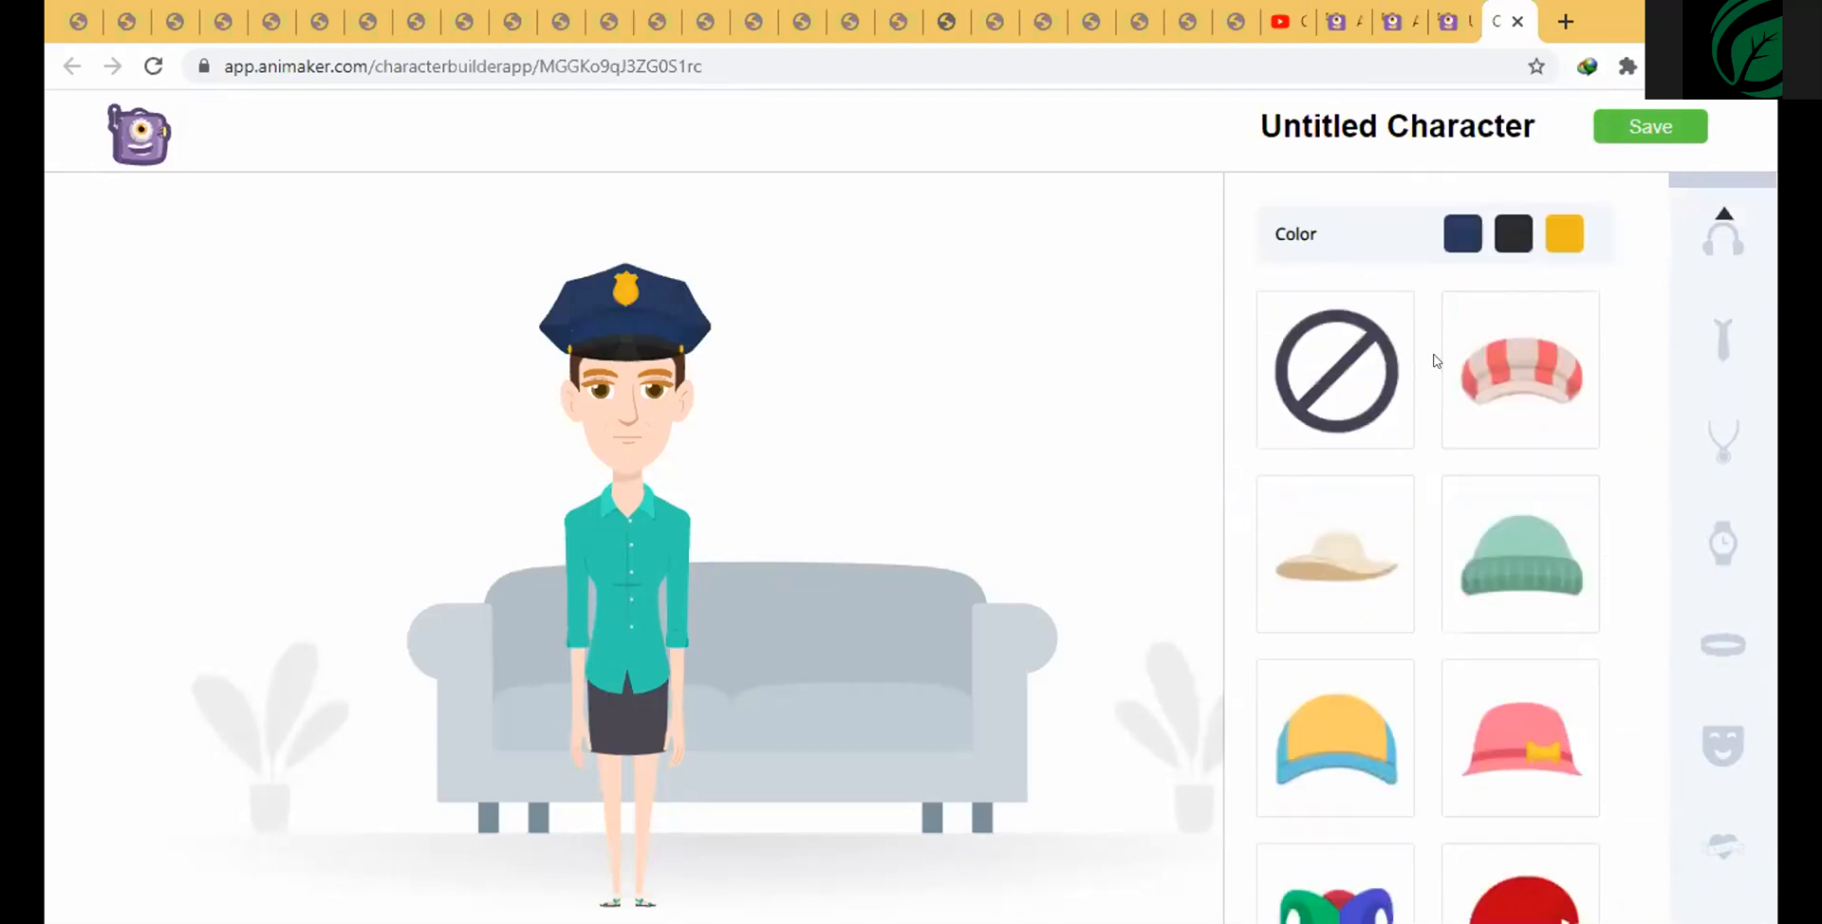
scroll(1736, 361, up, 5)
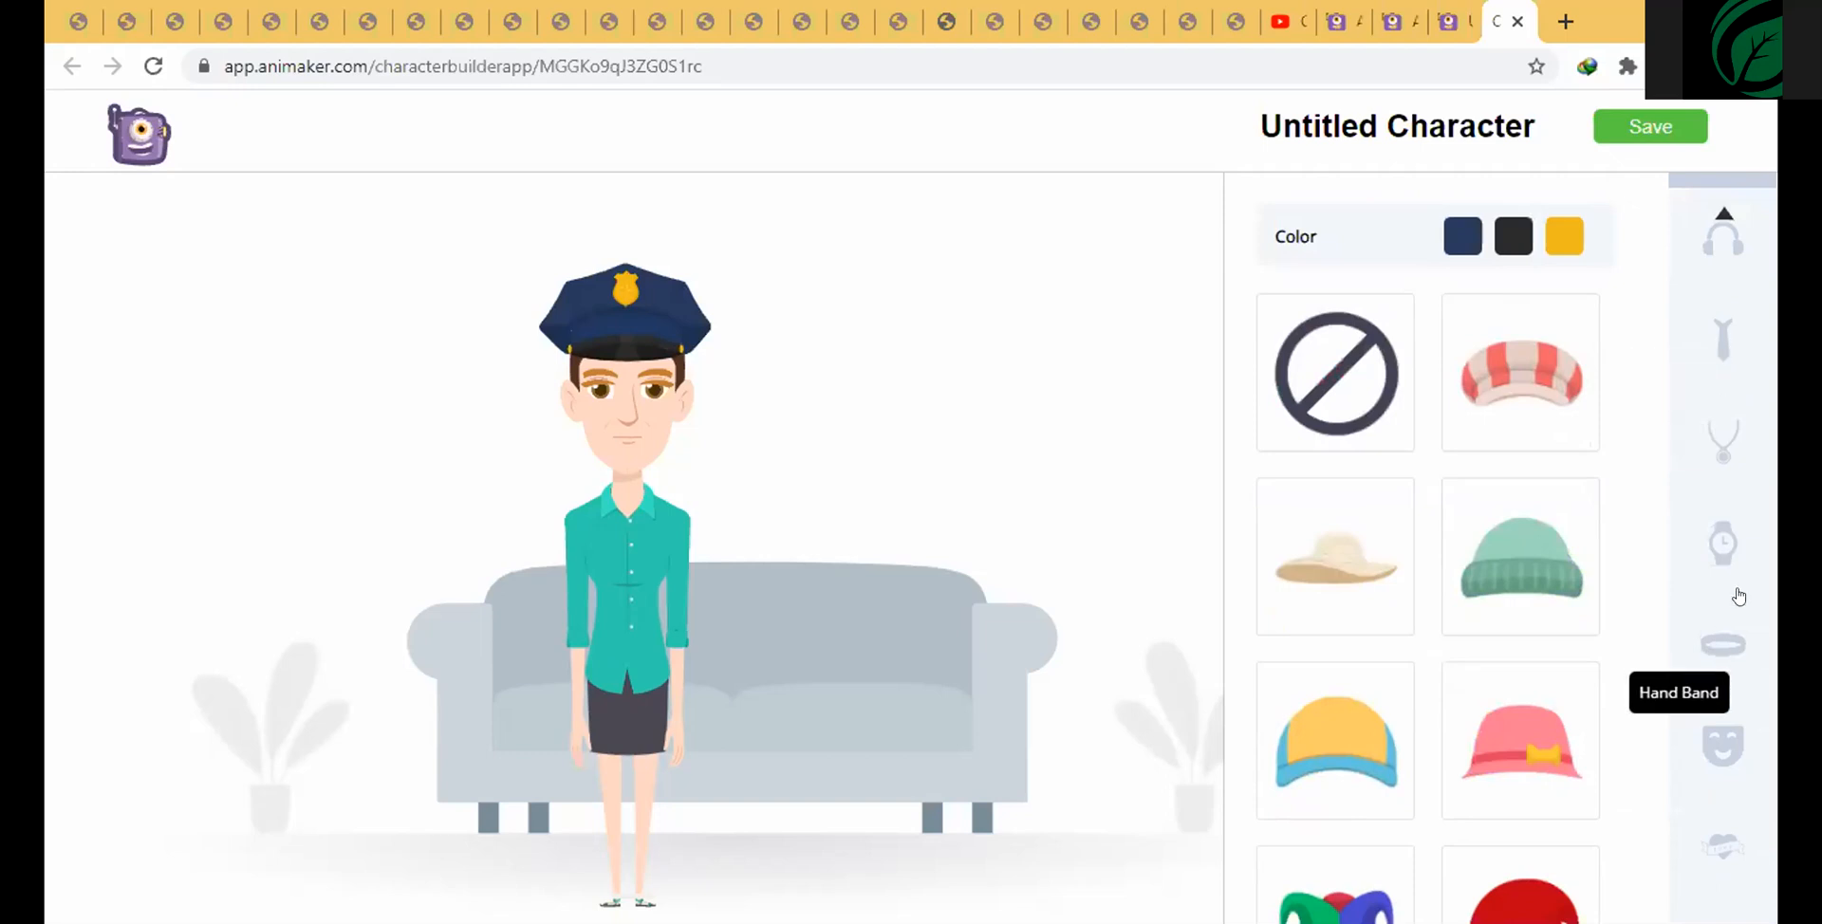
scroll(1718, 394, up, 3)
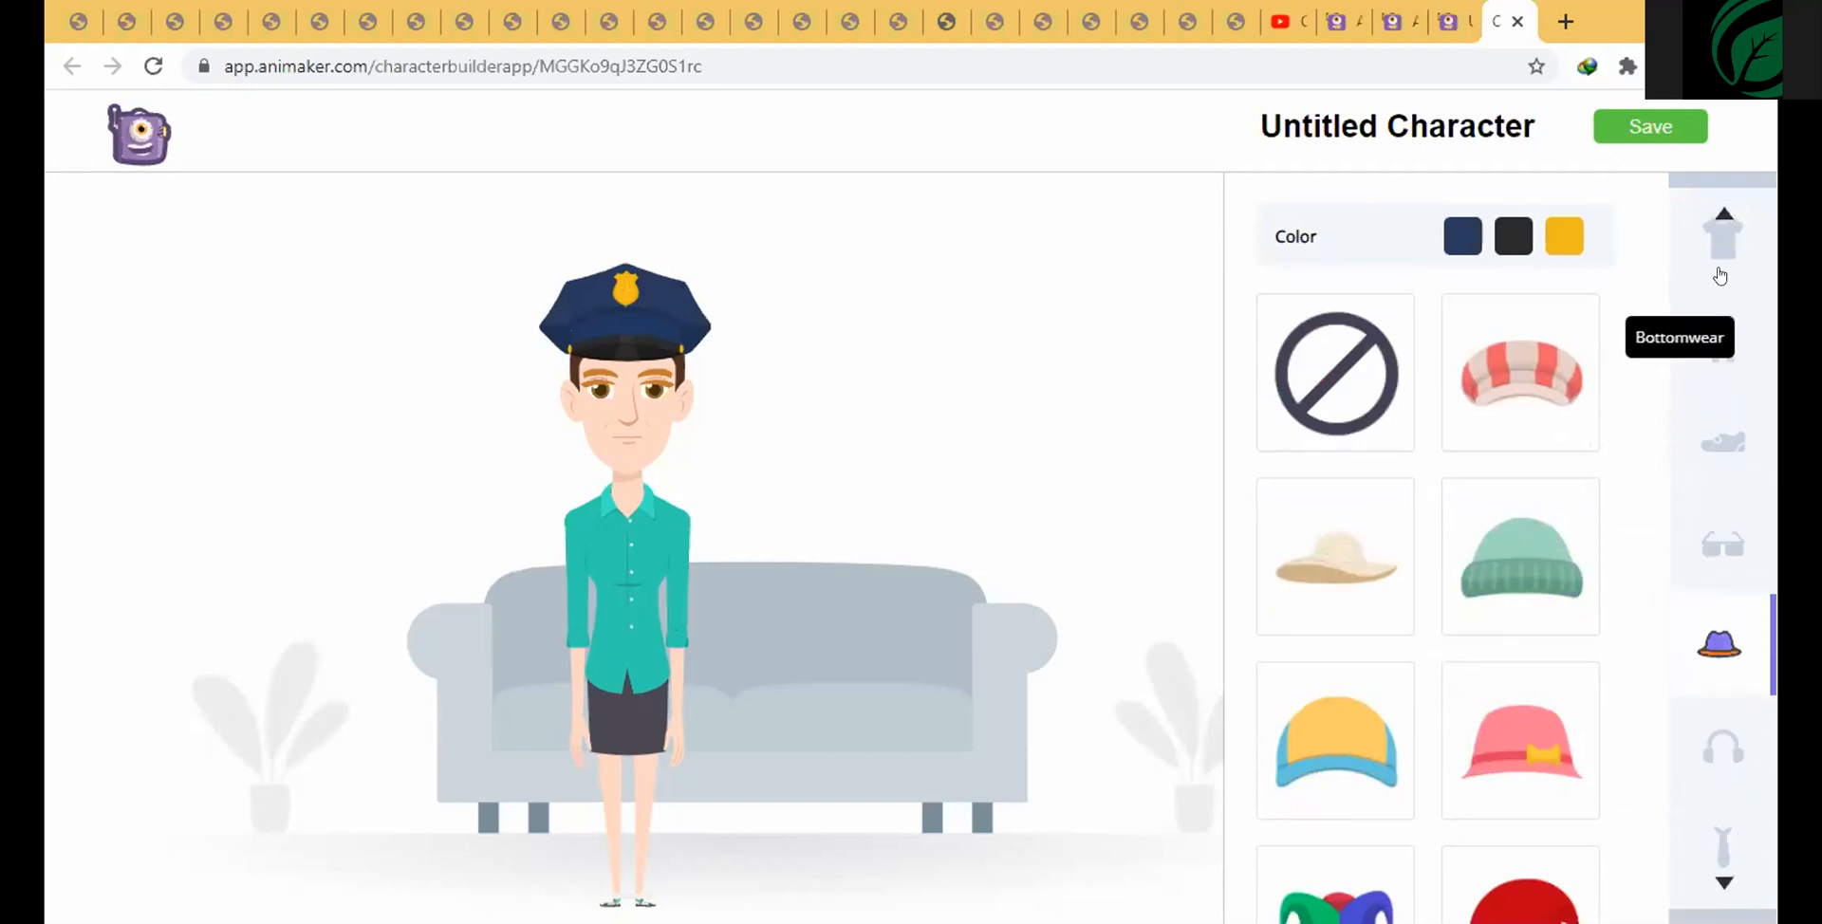
click(1722, 270)
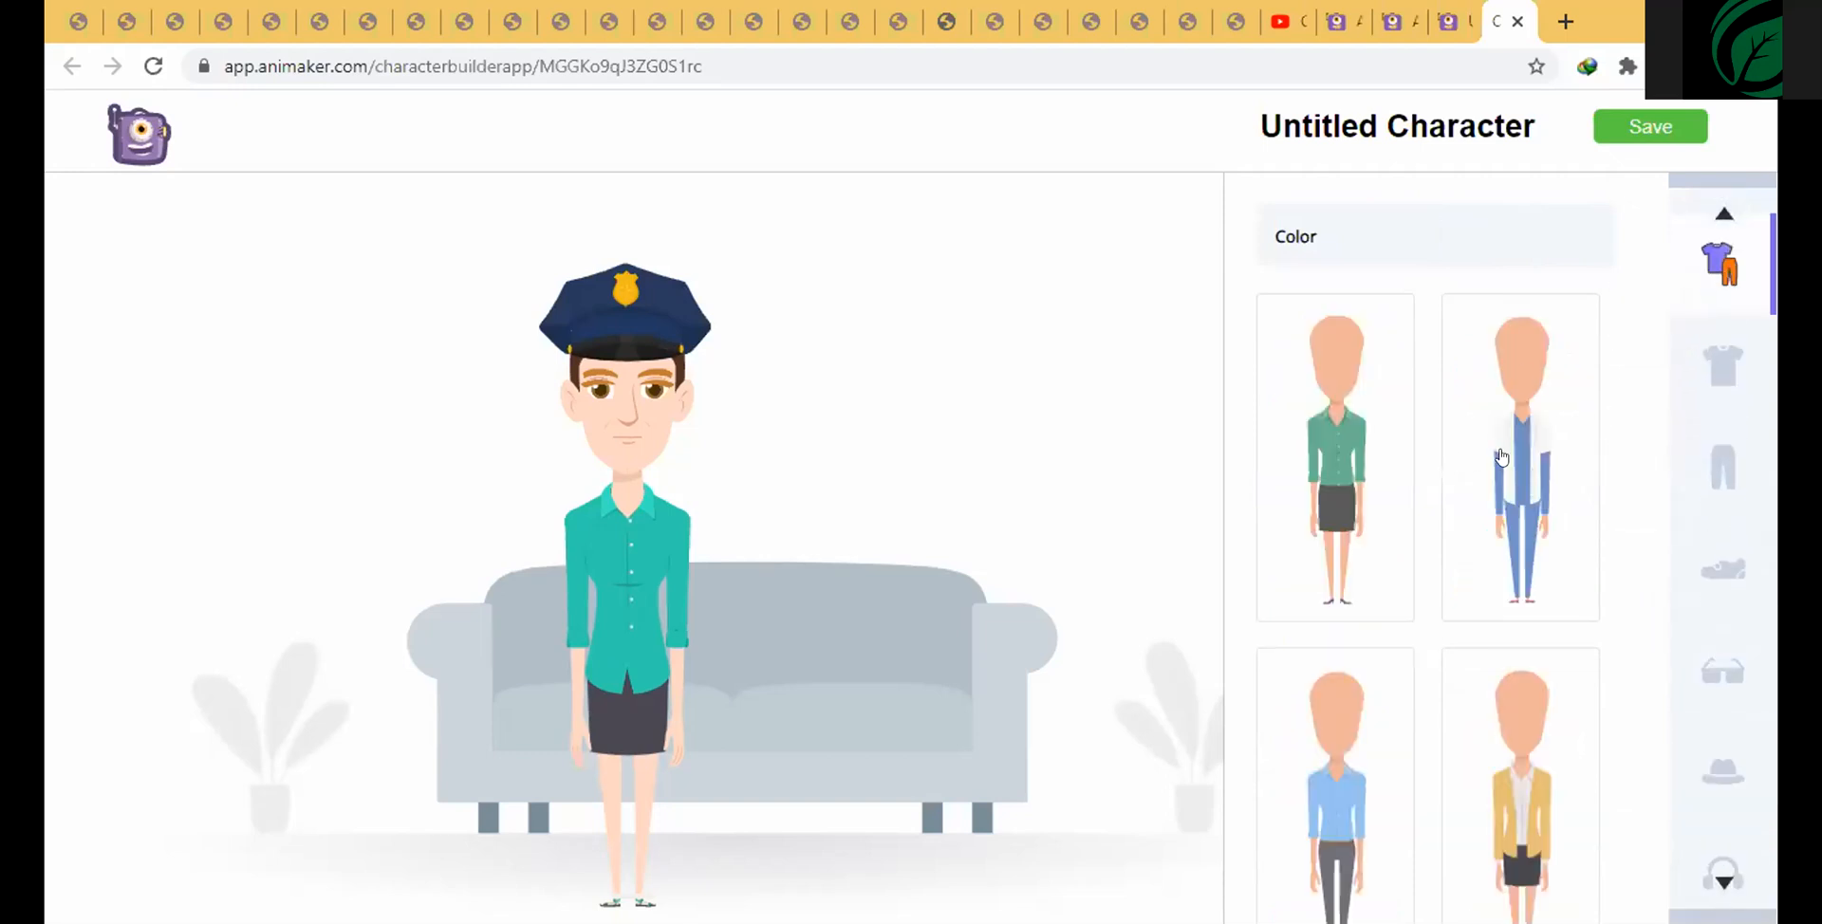
click(1493, 551)
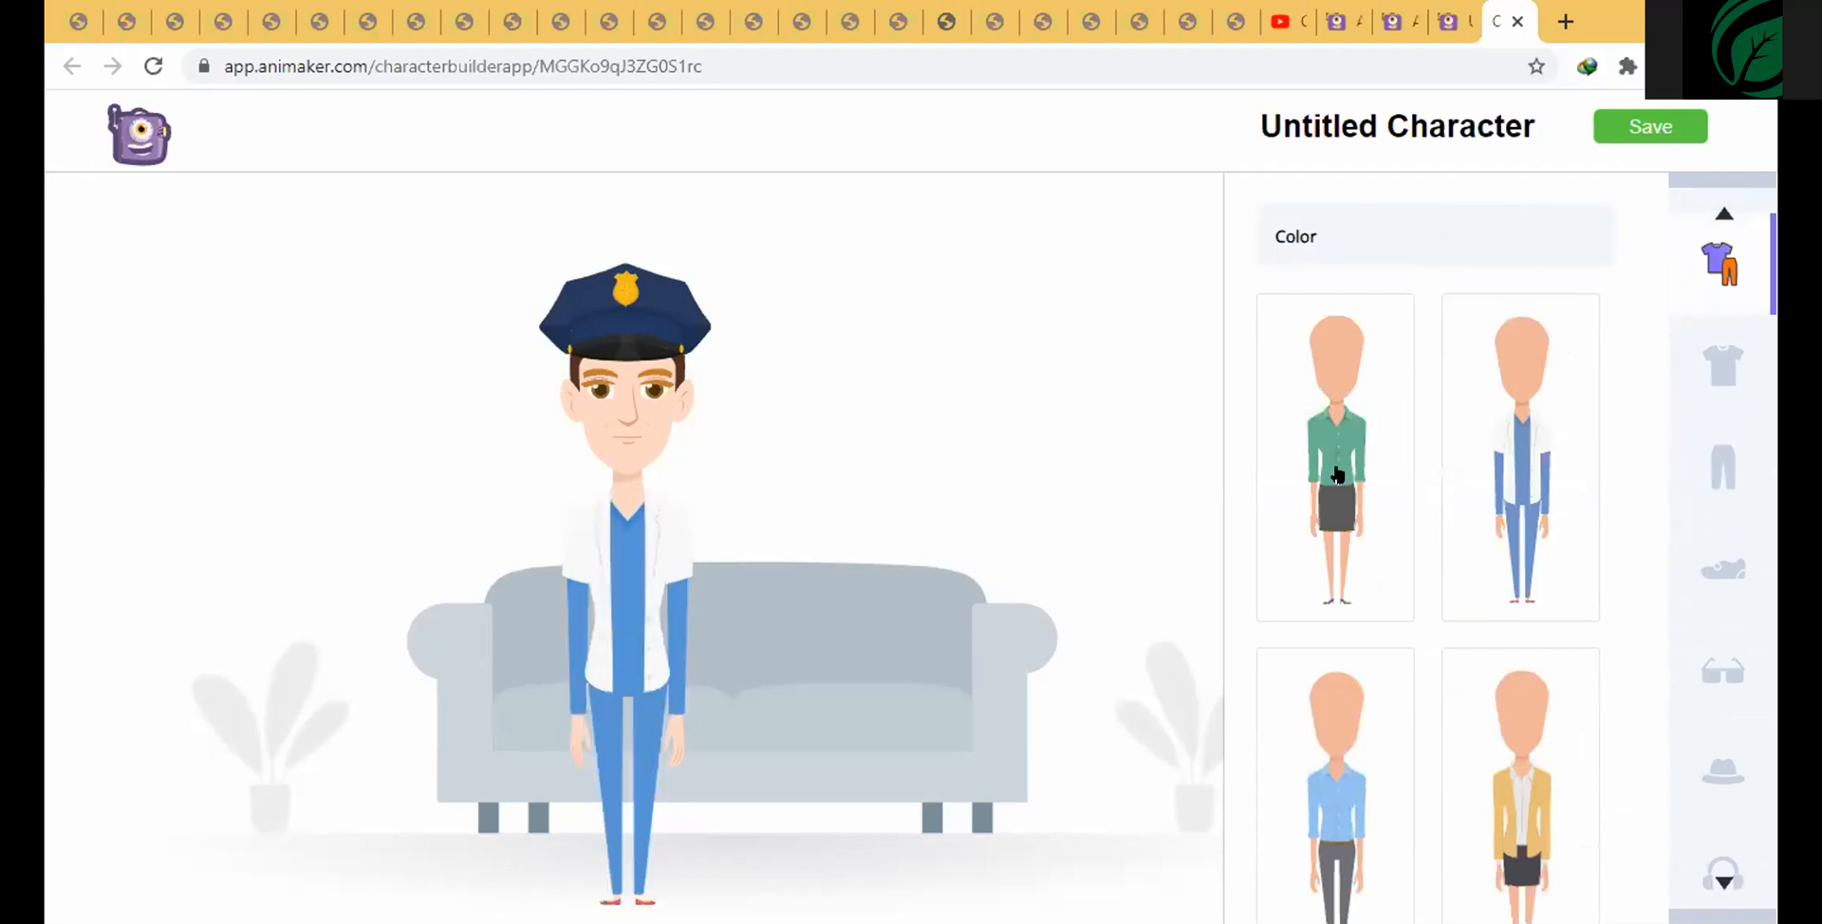
click(1335, 475)
- Browse the remaining complete outfits available for the character
scroll(1423, 531, down, 5)
scroll(1335, 526, down, 3)
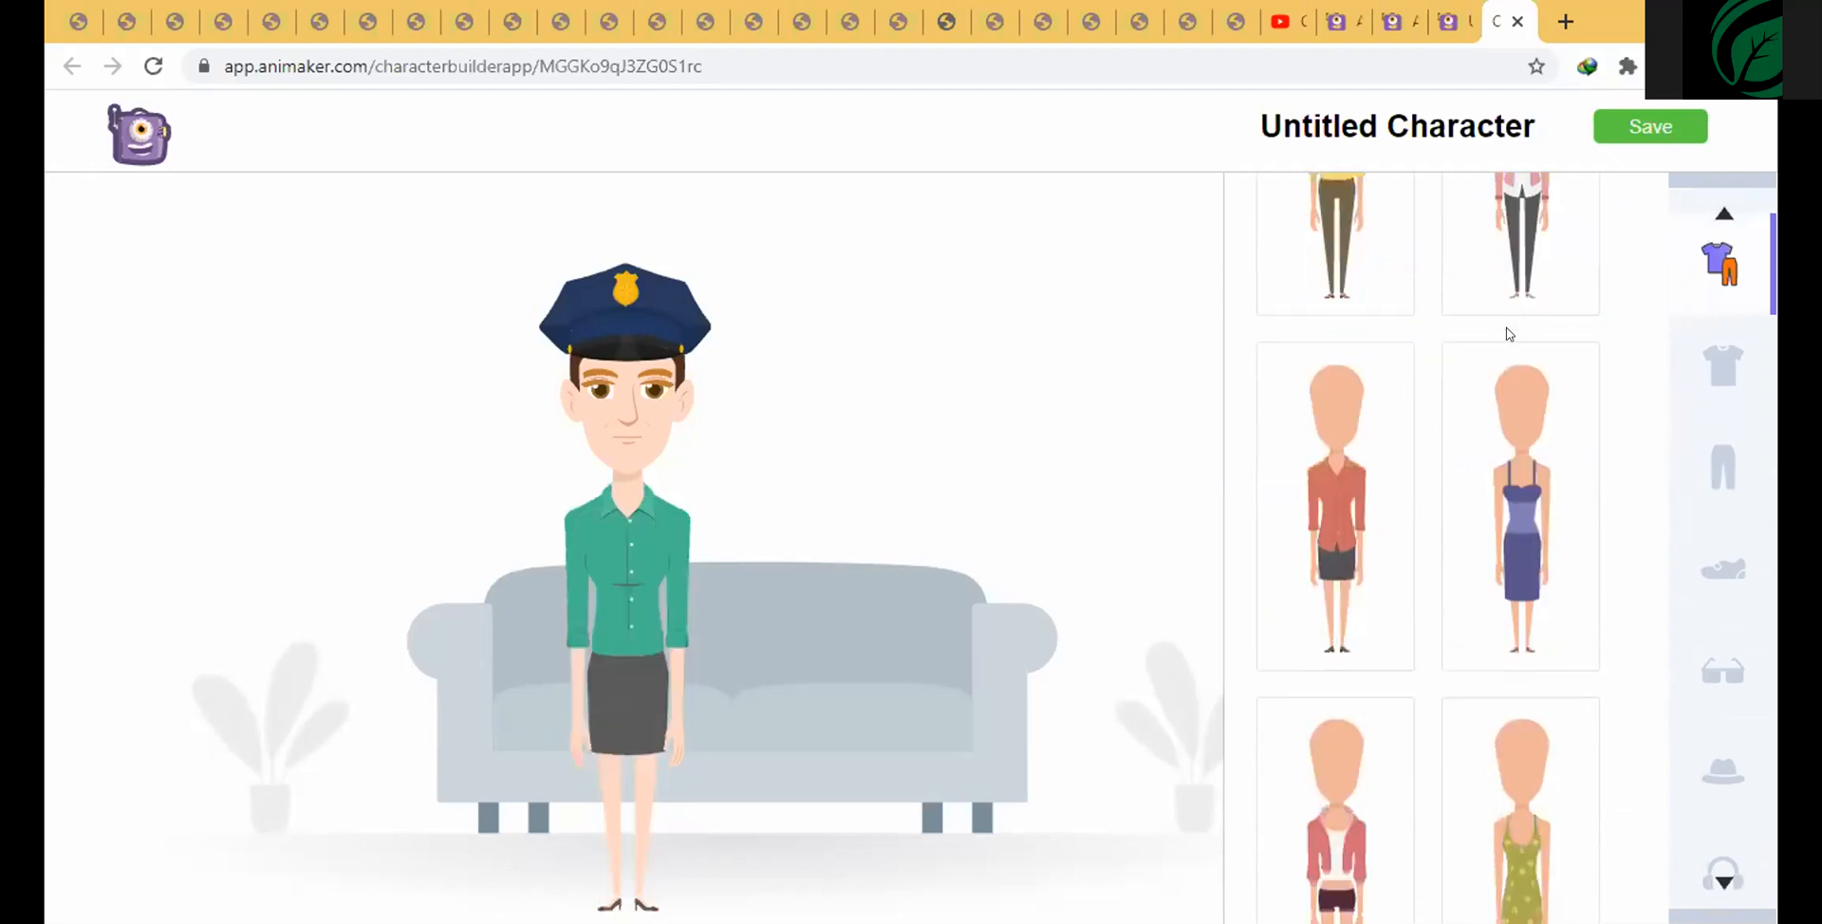
scroll(1346, 603, down, 5)
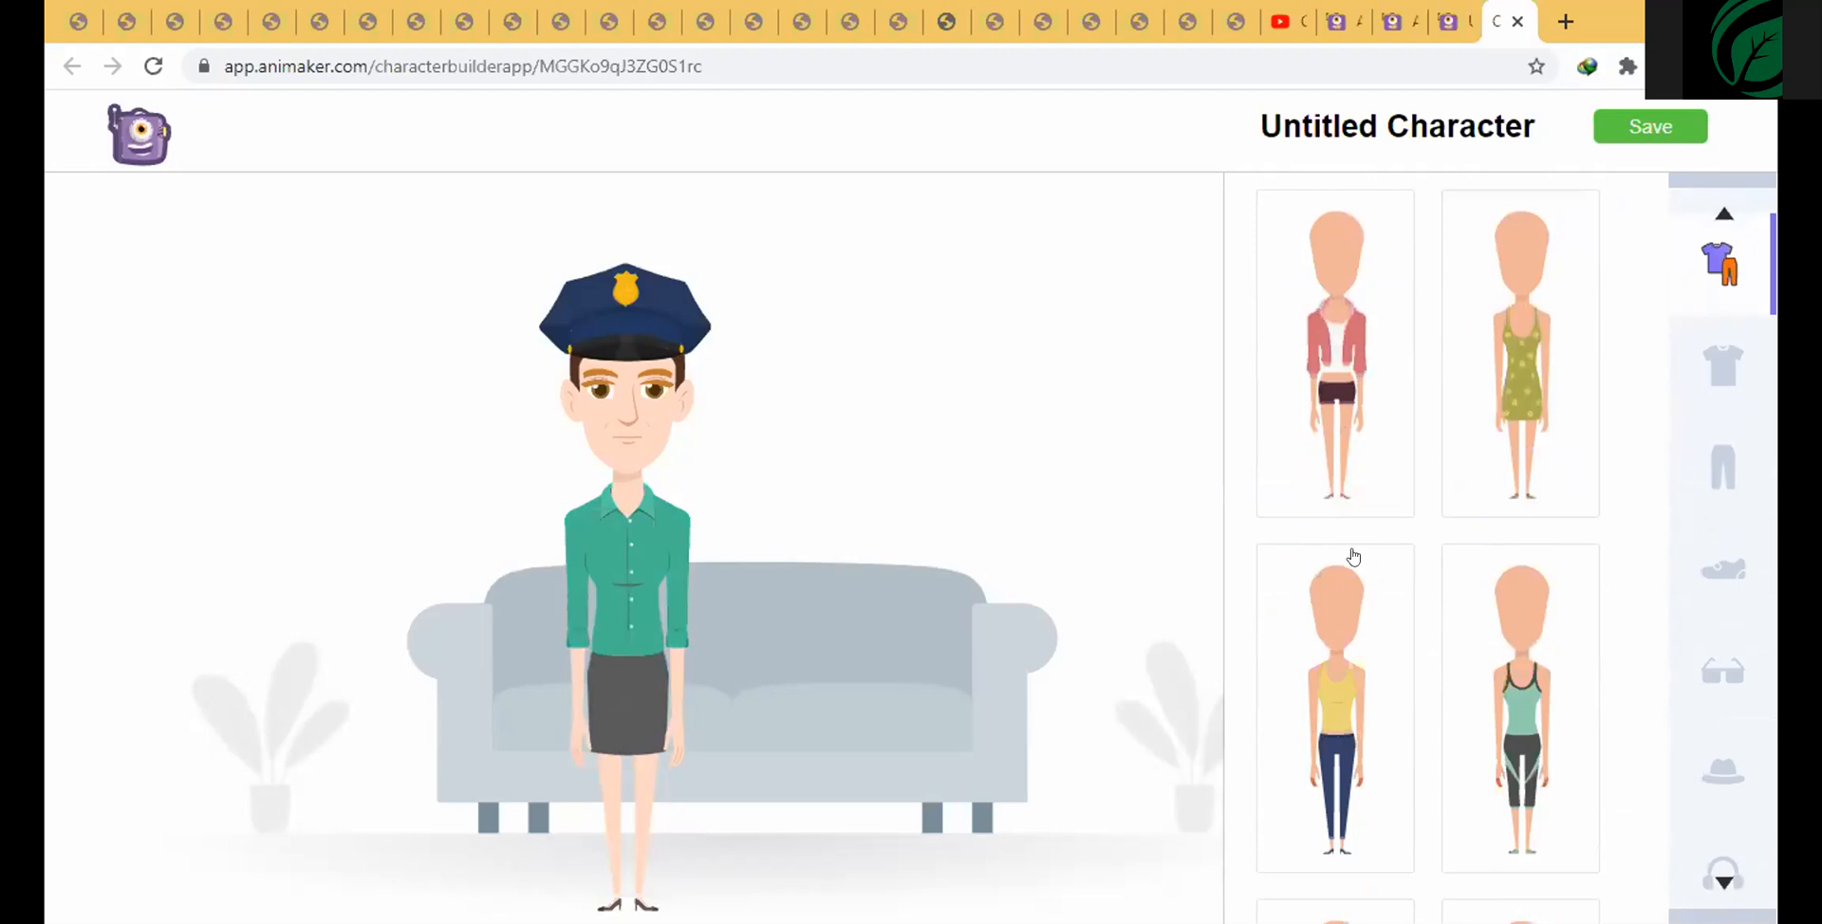
scroll(1367, 475, down, 10)
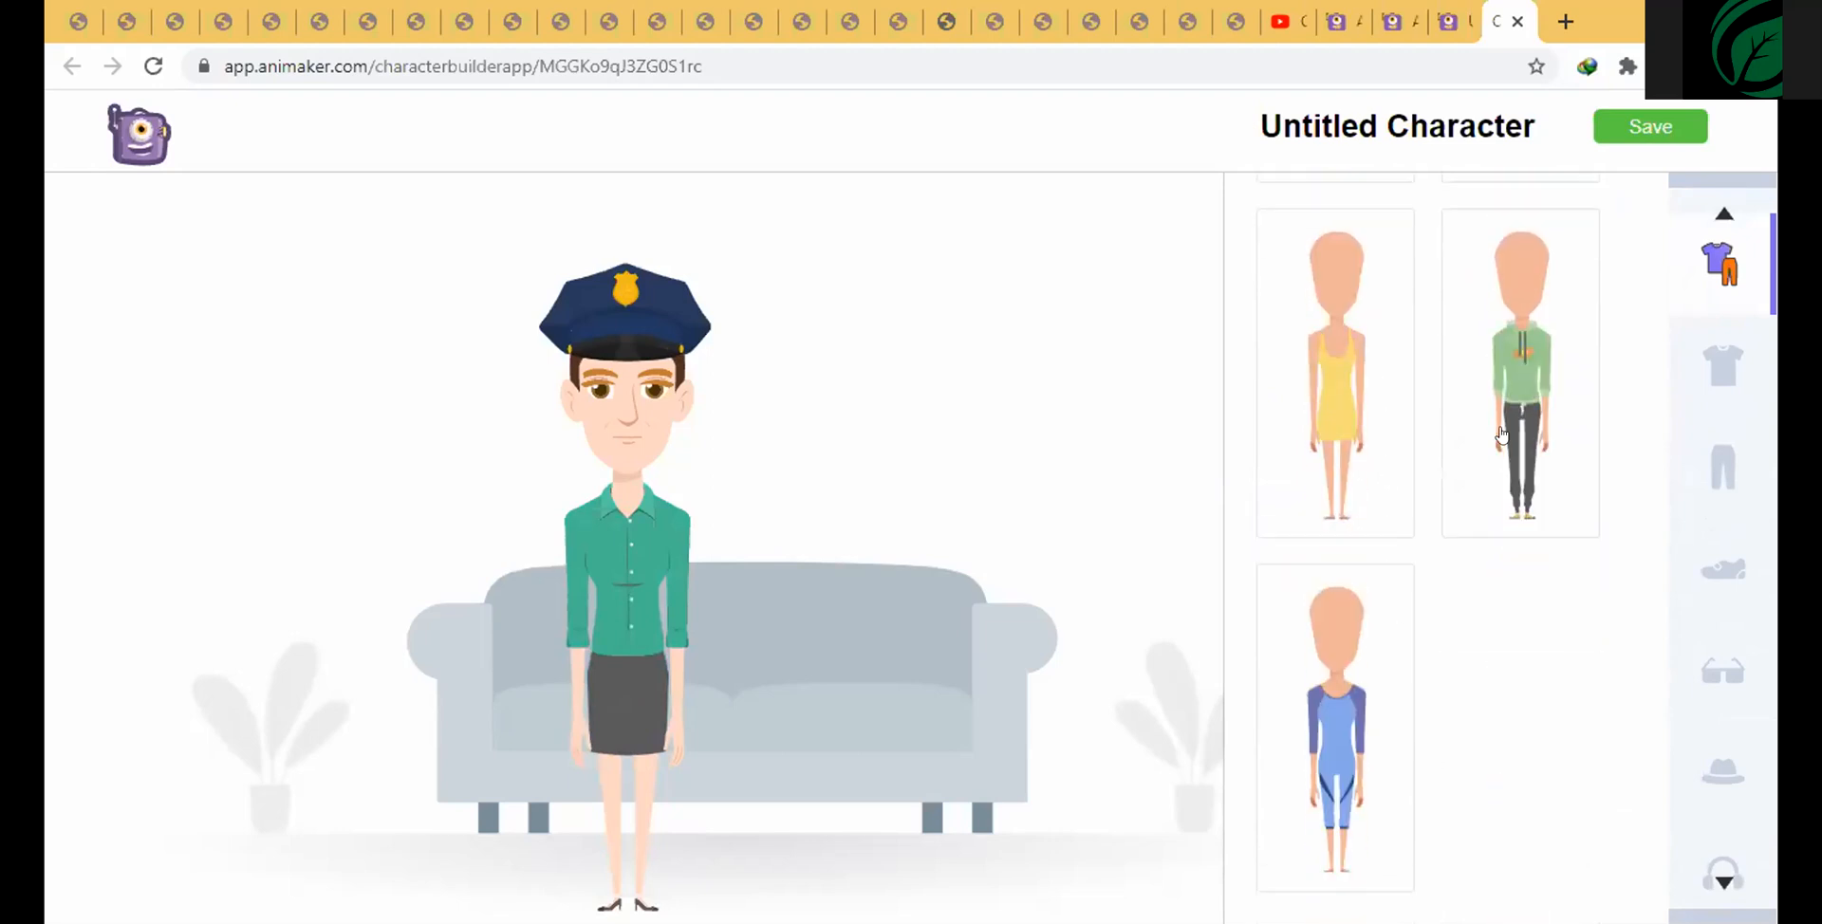
scroll(1481, 475, up, 10)
scroll(1709, 512, down, 3)
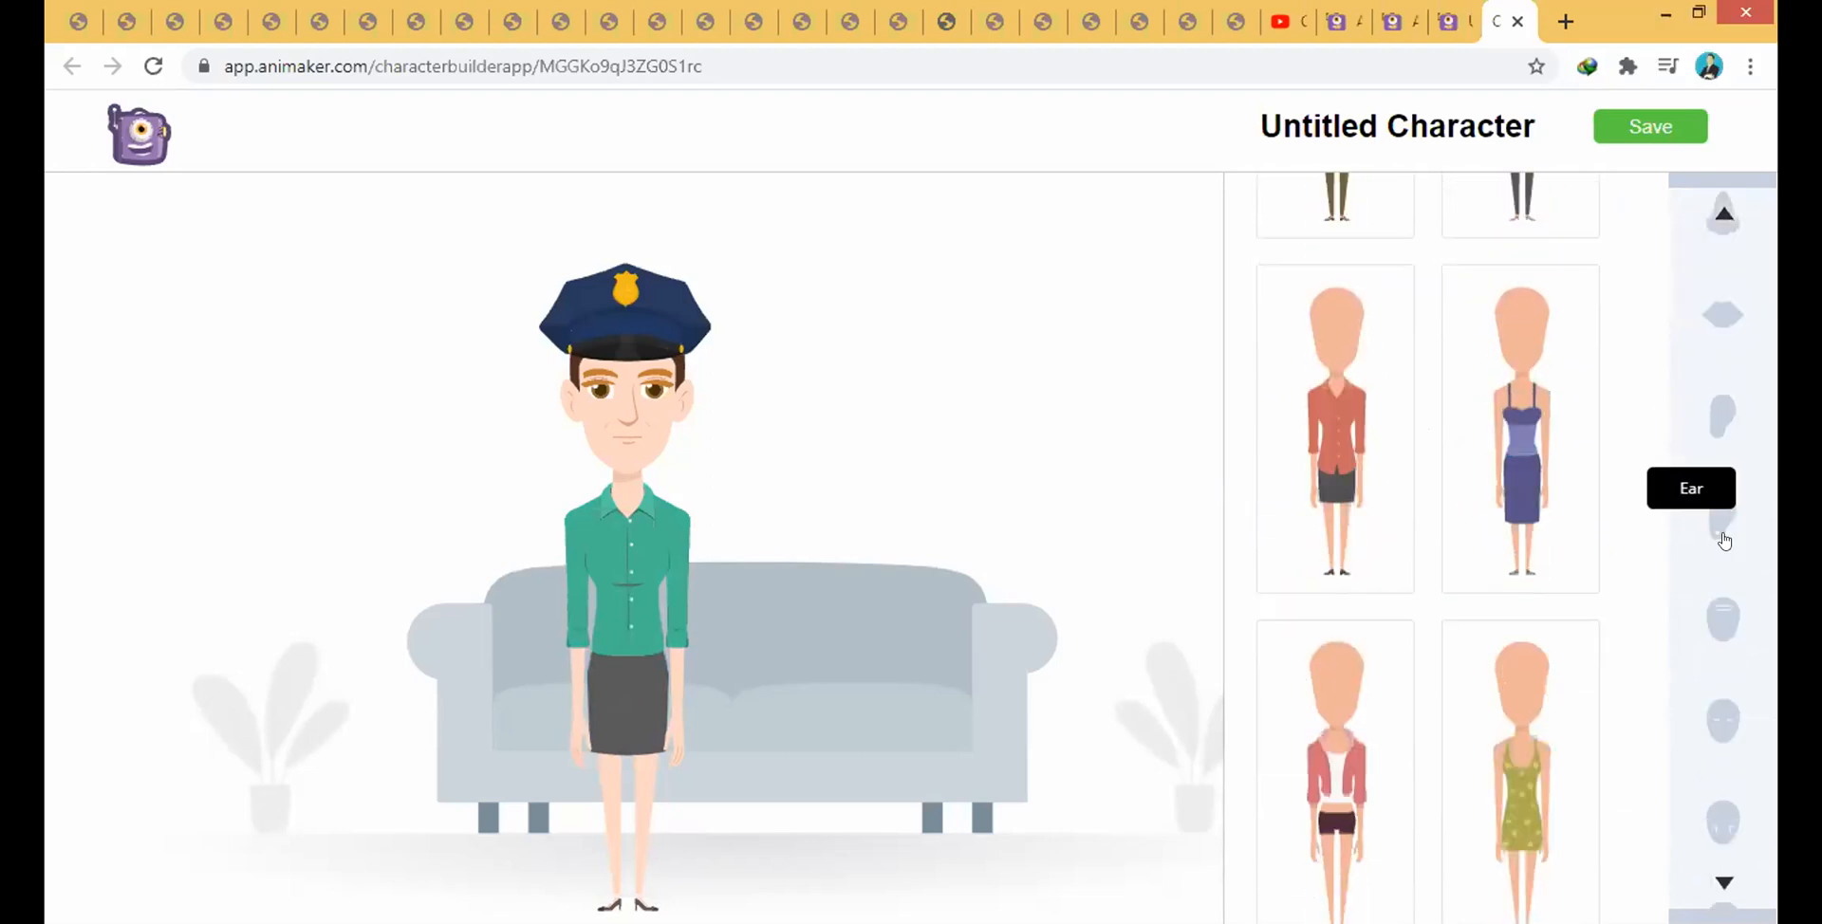
- Try the untucked green button-up shirt as the character's topwear
scroll(1706, 586, up, 3)
click(1723, 491)
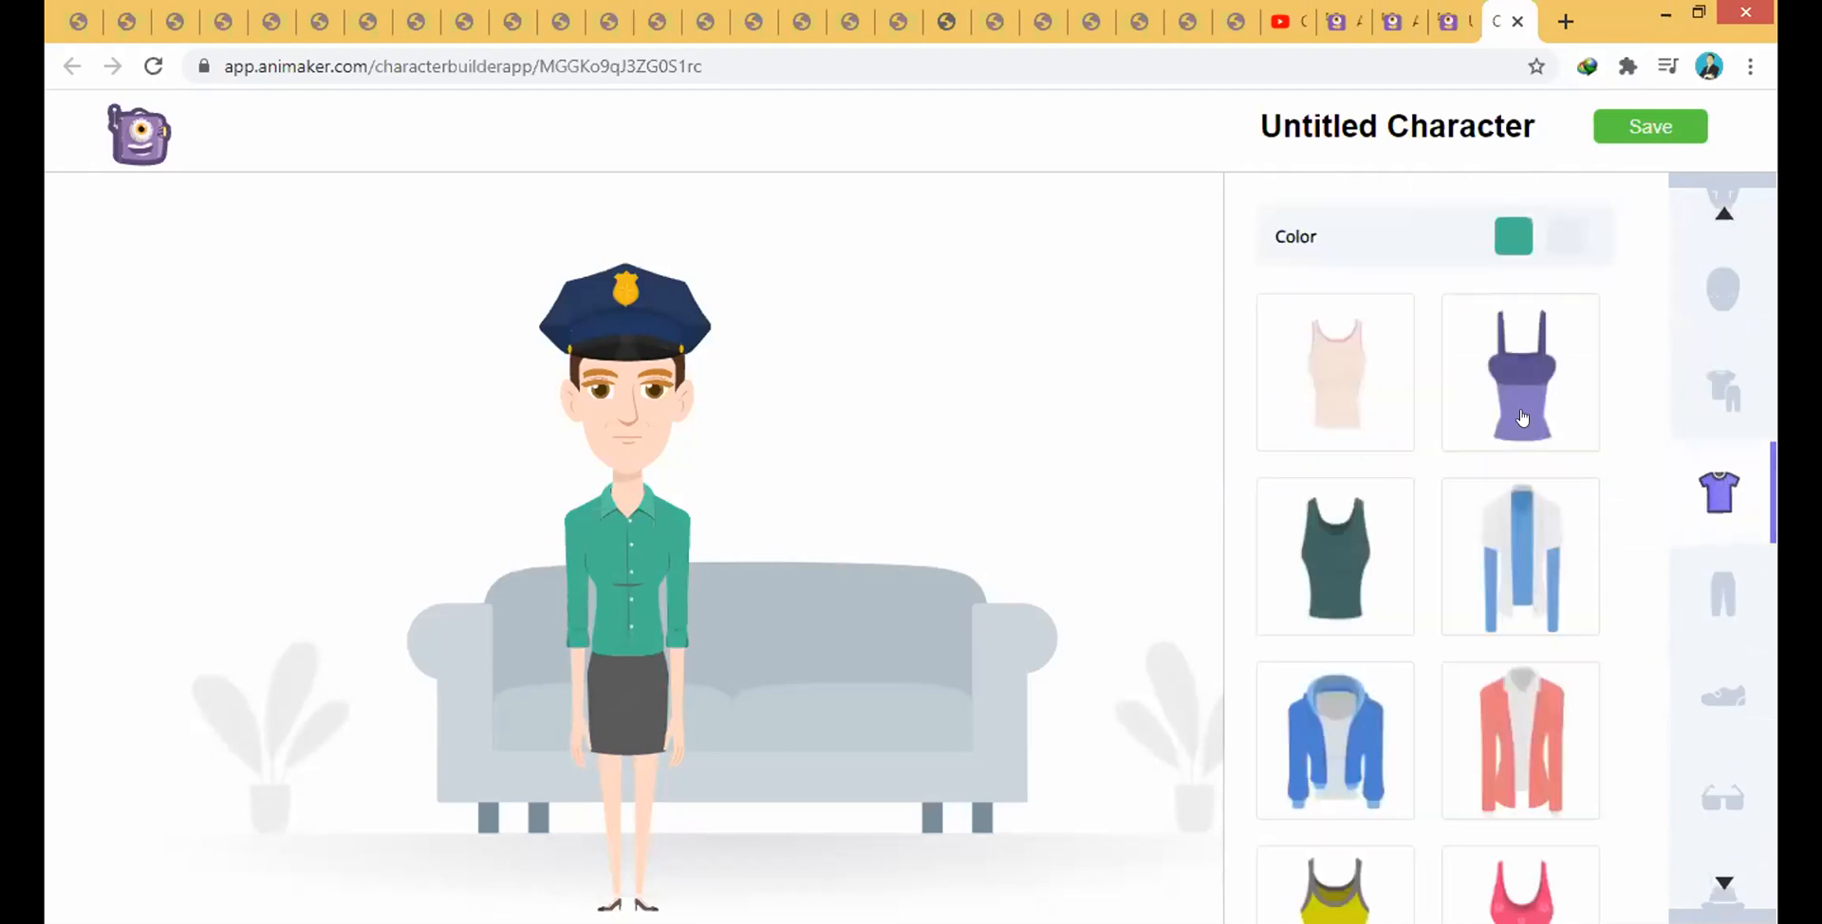
scroll(1478, 567, down, 8)
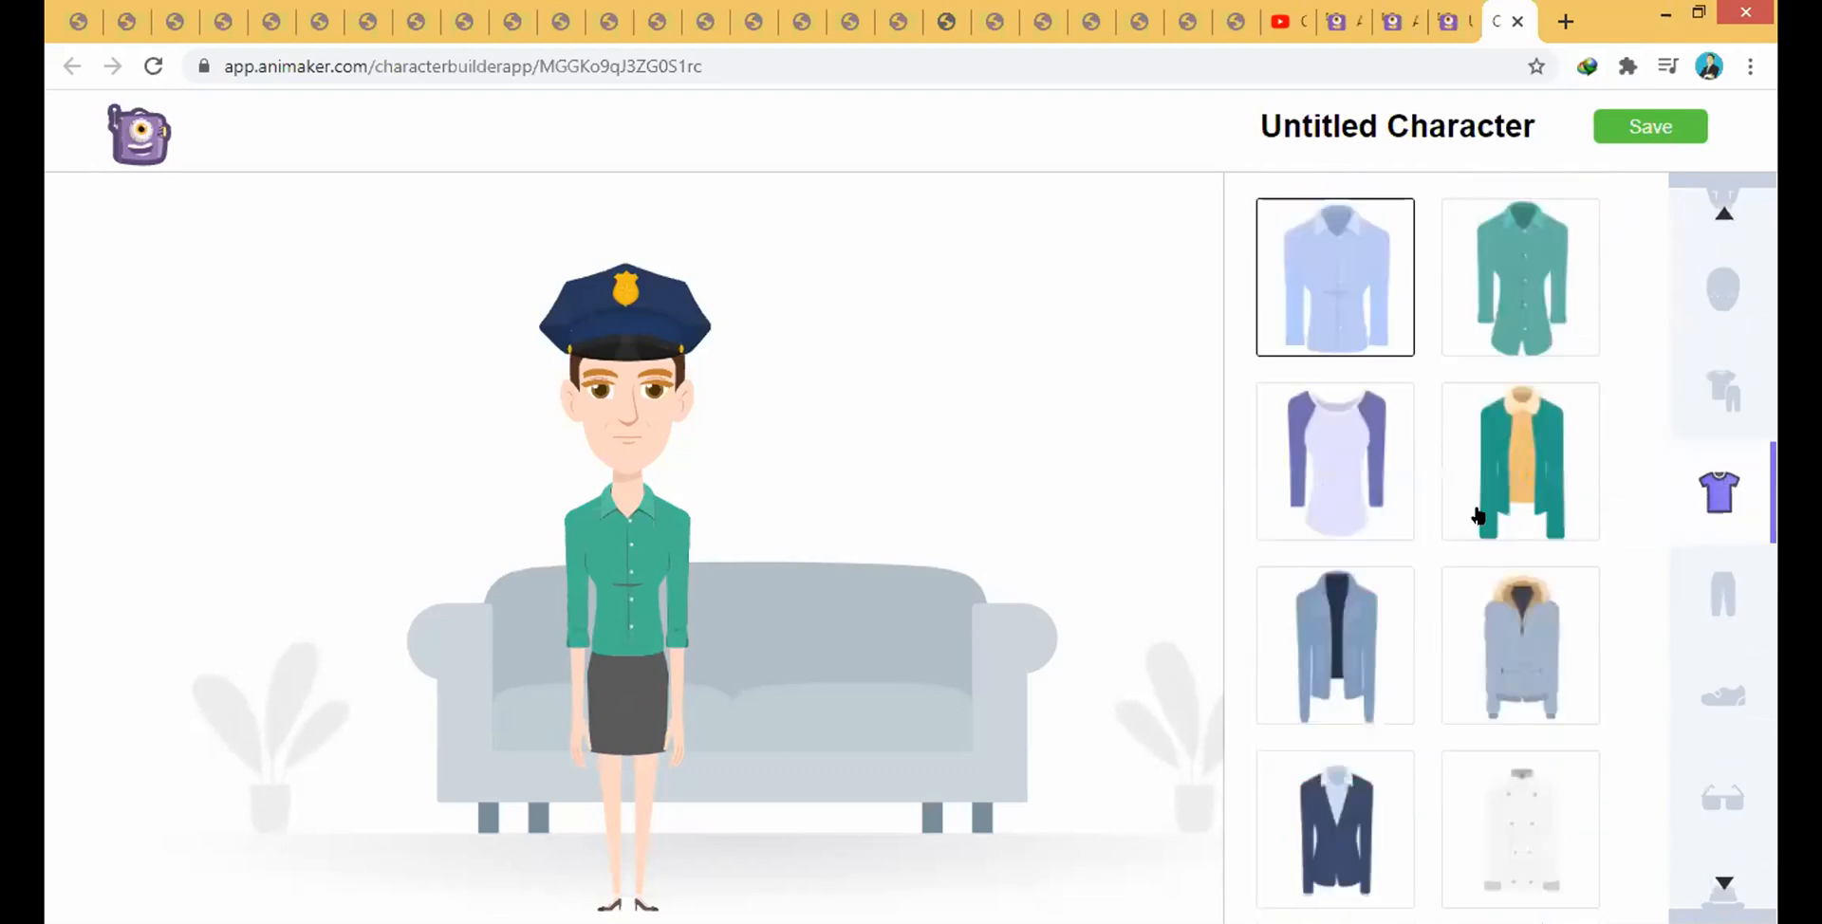
click(1540, 278)
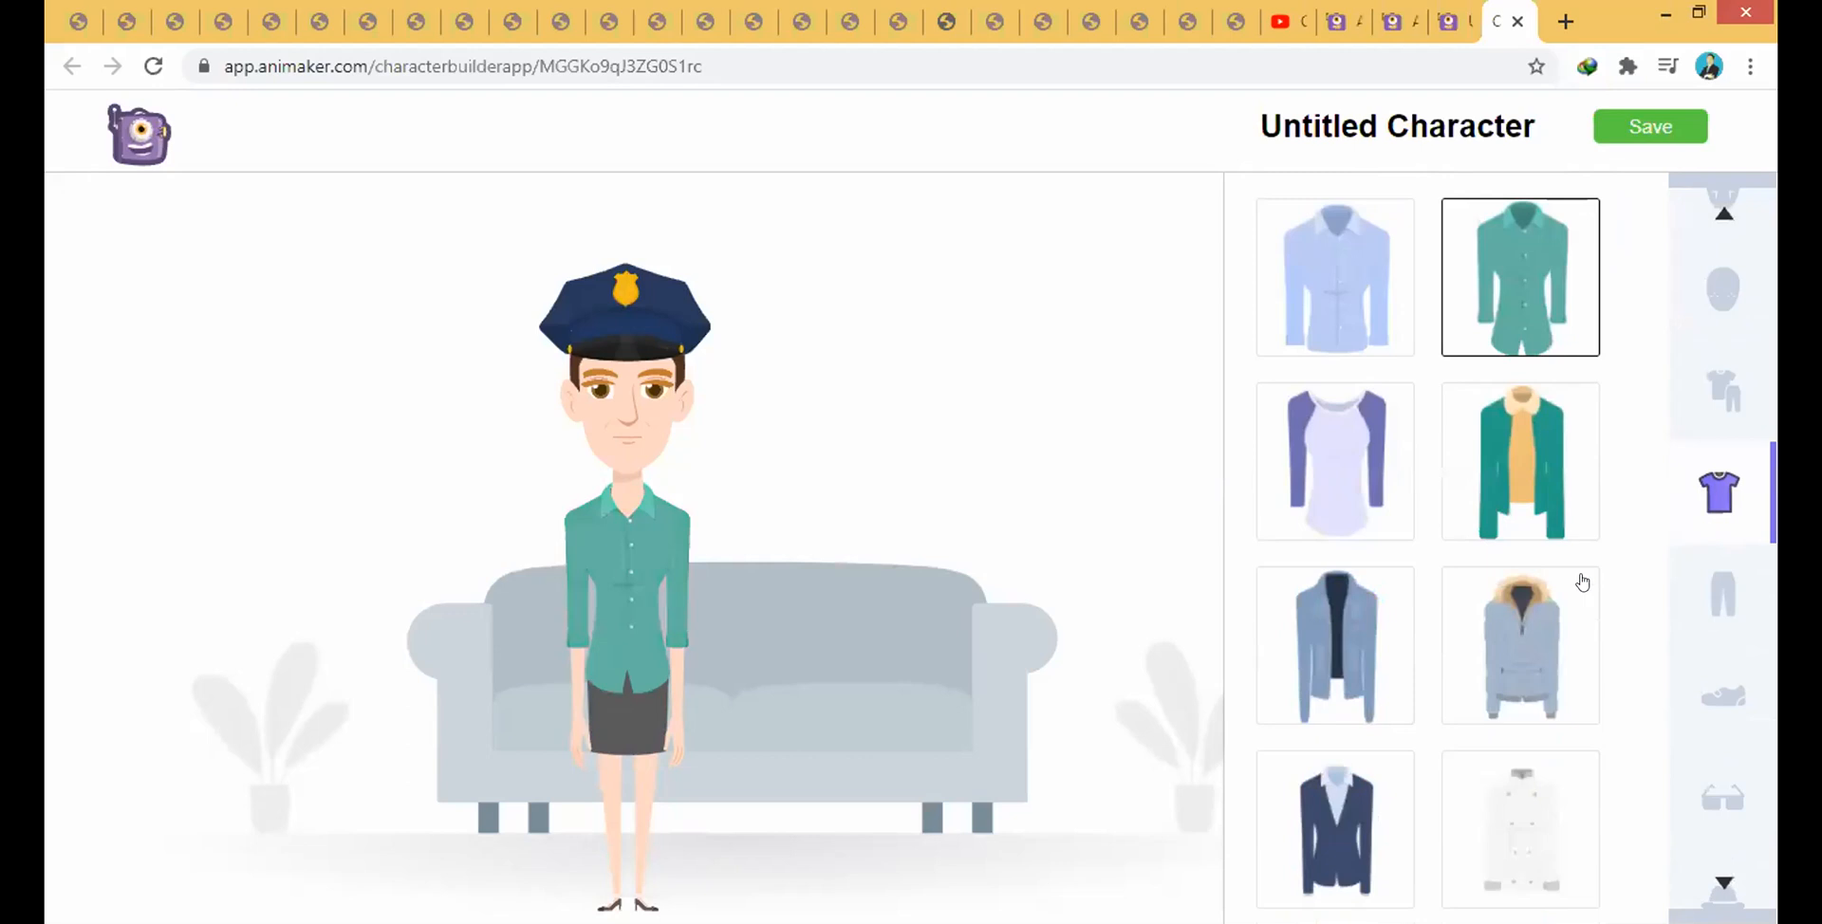
scroll(1436, 700, up, 8)
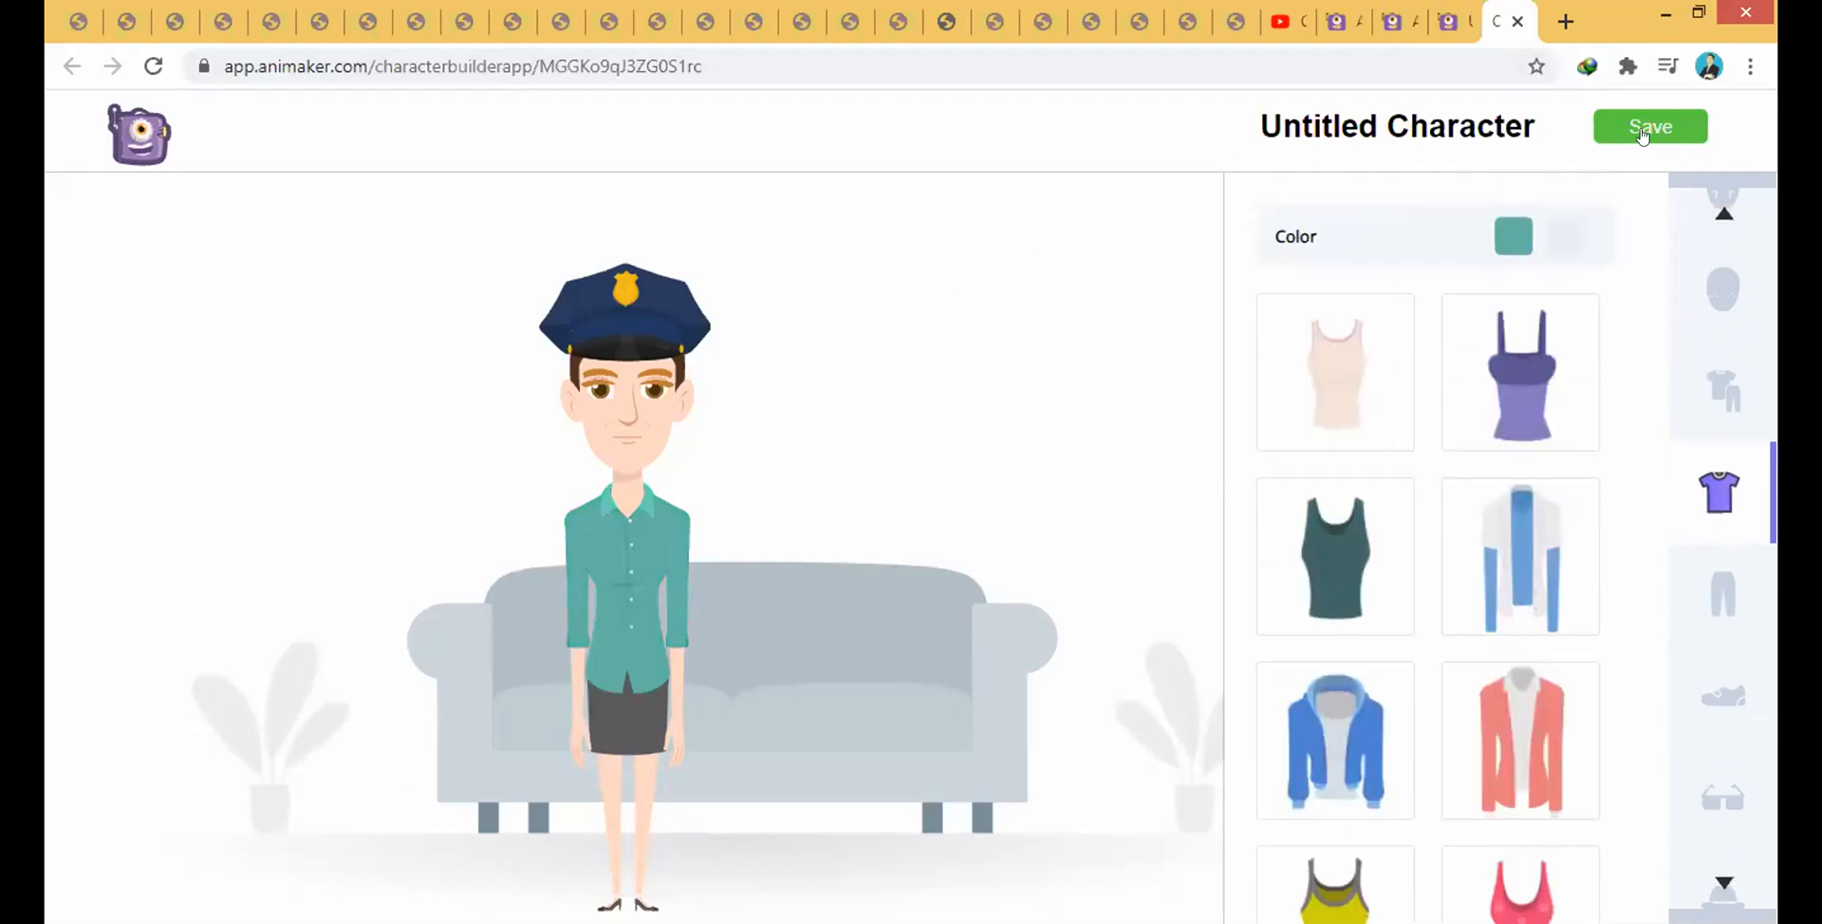
- Dress the character in the open white jacket over a blue long-sleeved top and the slim blue trousers
scroll(1472, 495, down, 2)
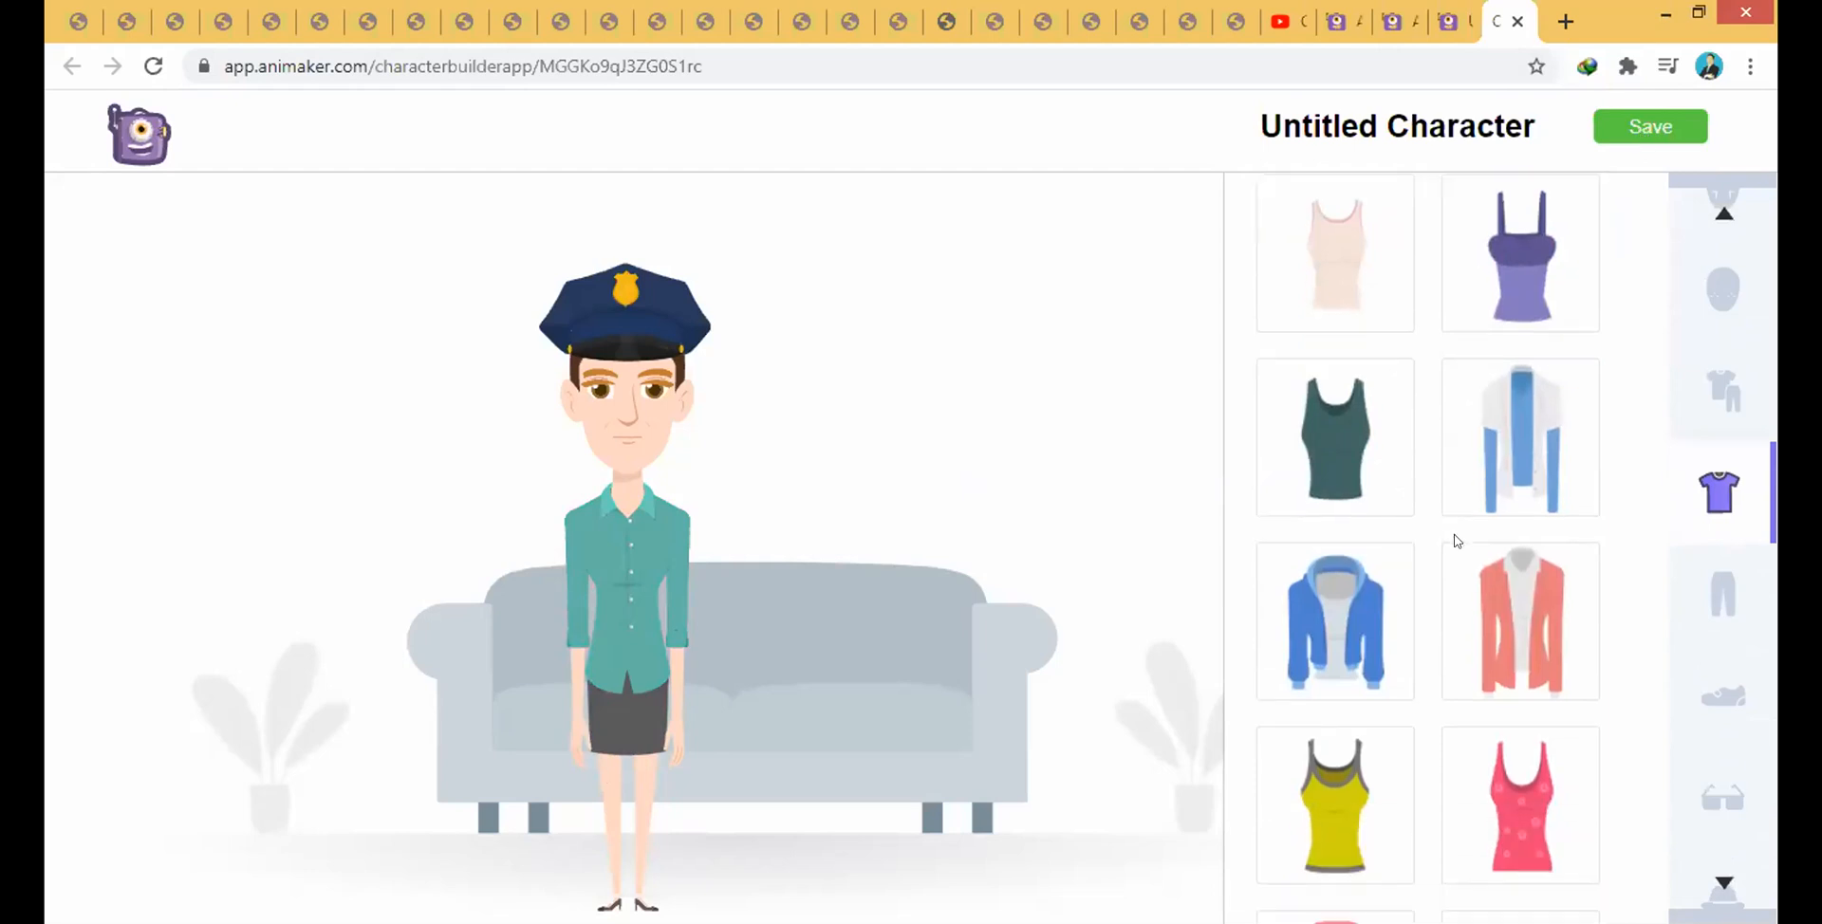
click(1523, 464)
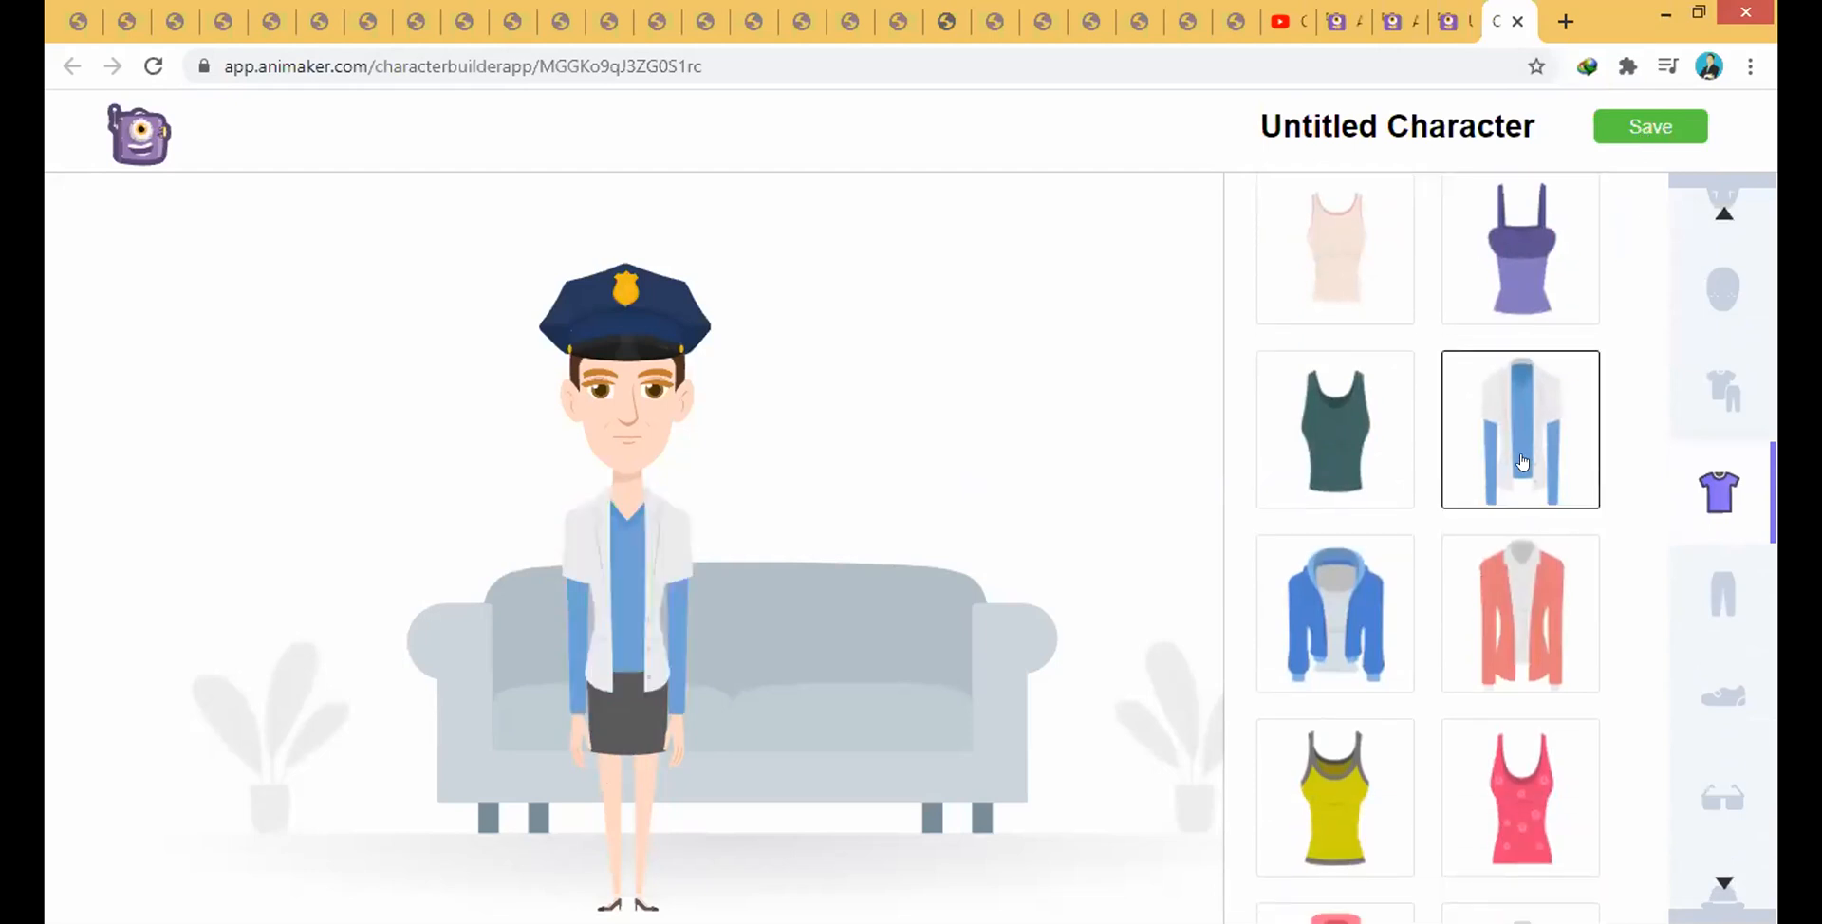
click(1719, 596)
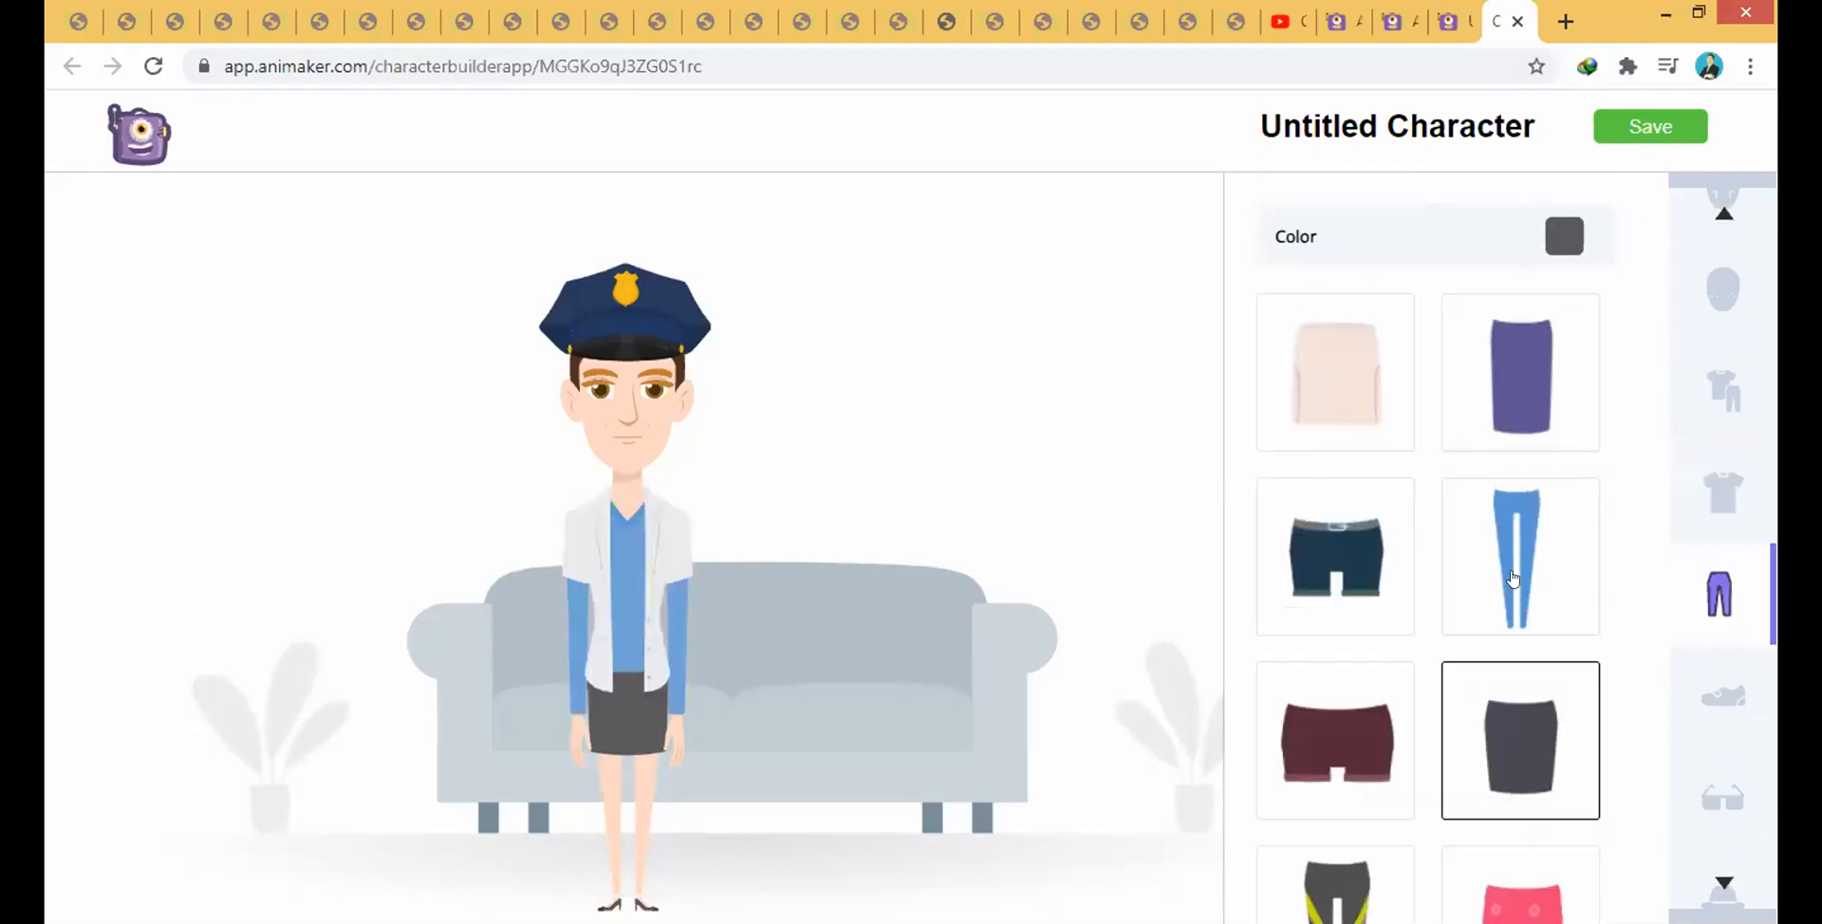
click(1514, 578)
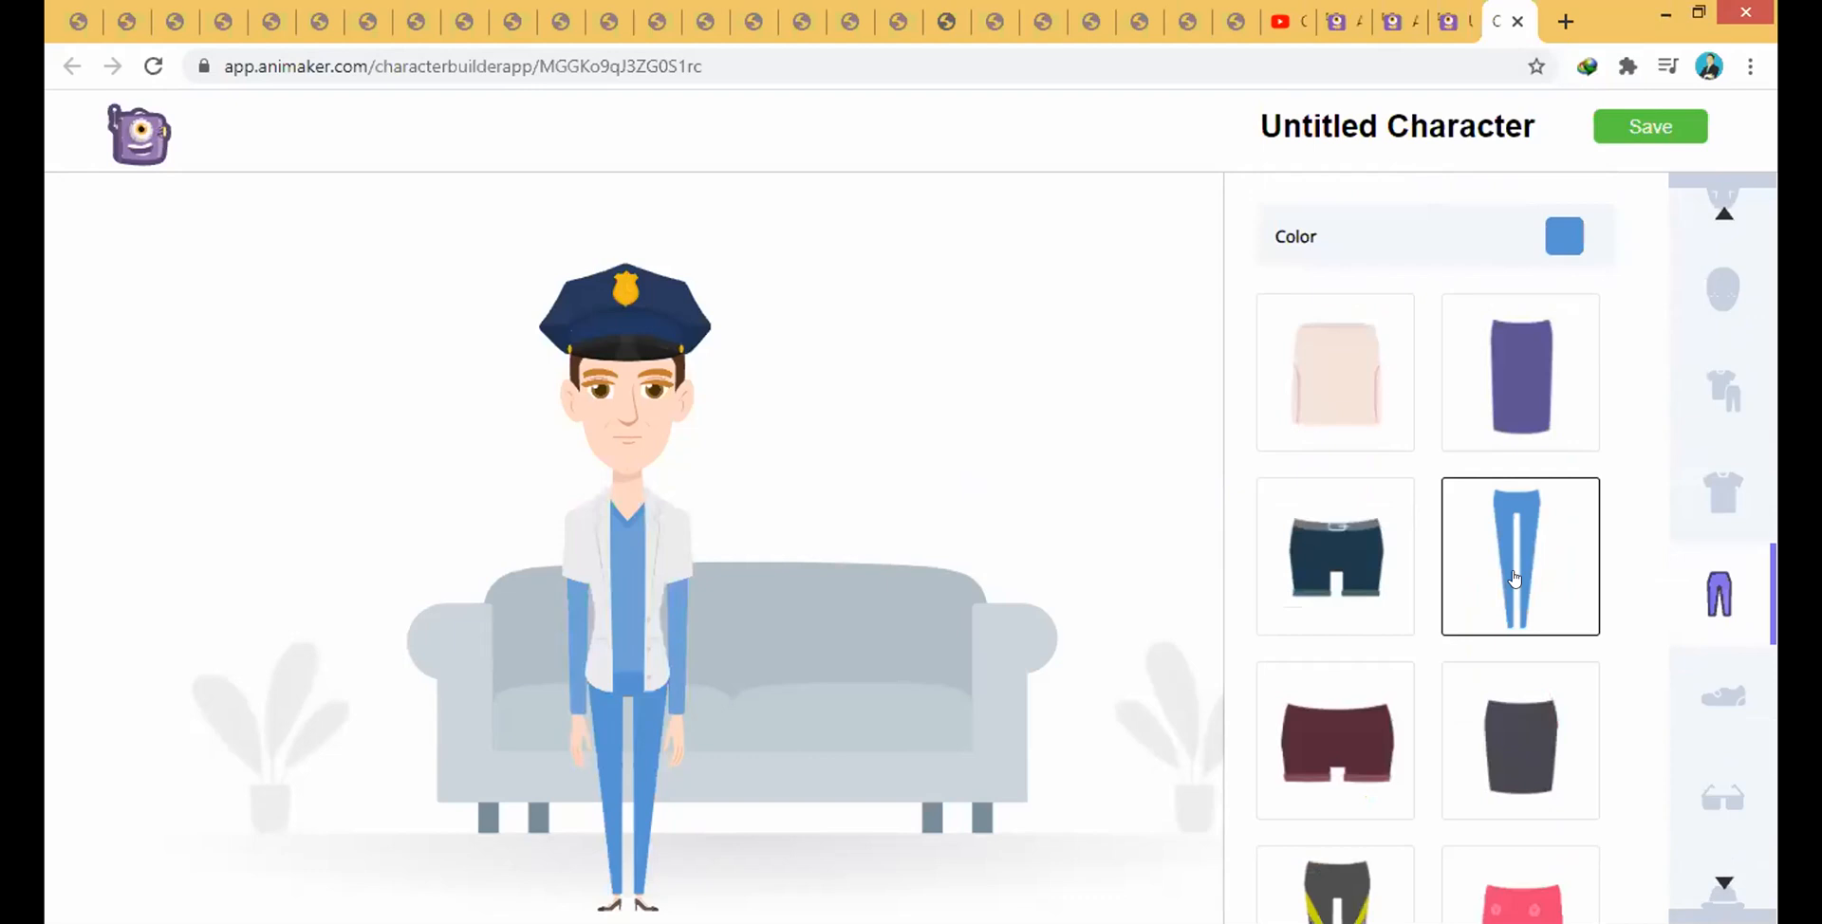
- Save the custom character and return to the dashboard's video formats and projects
click(1653, 130)
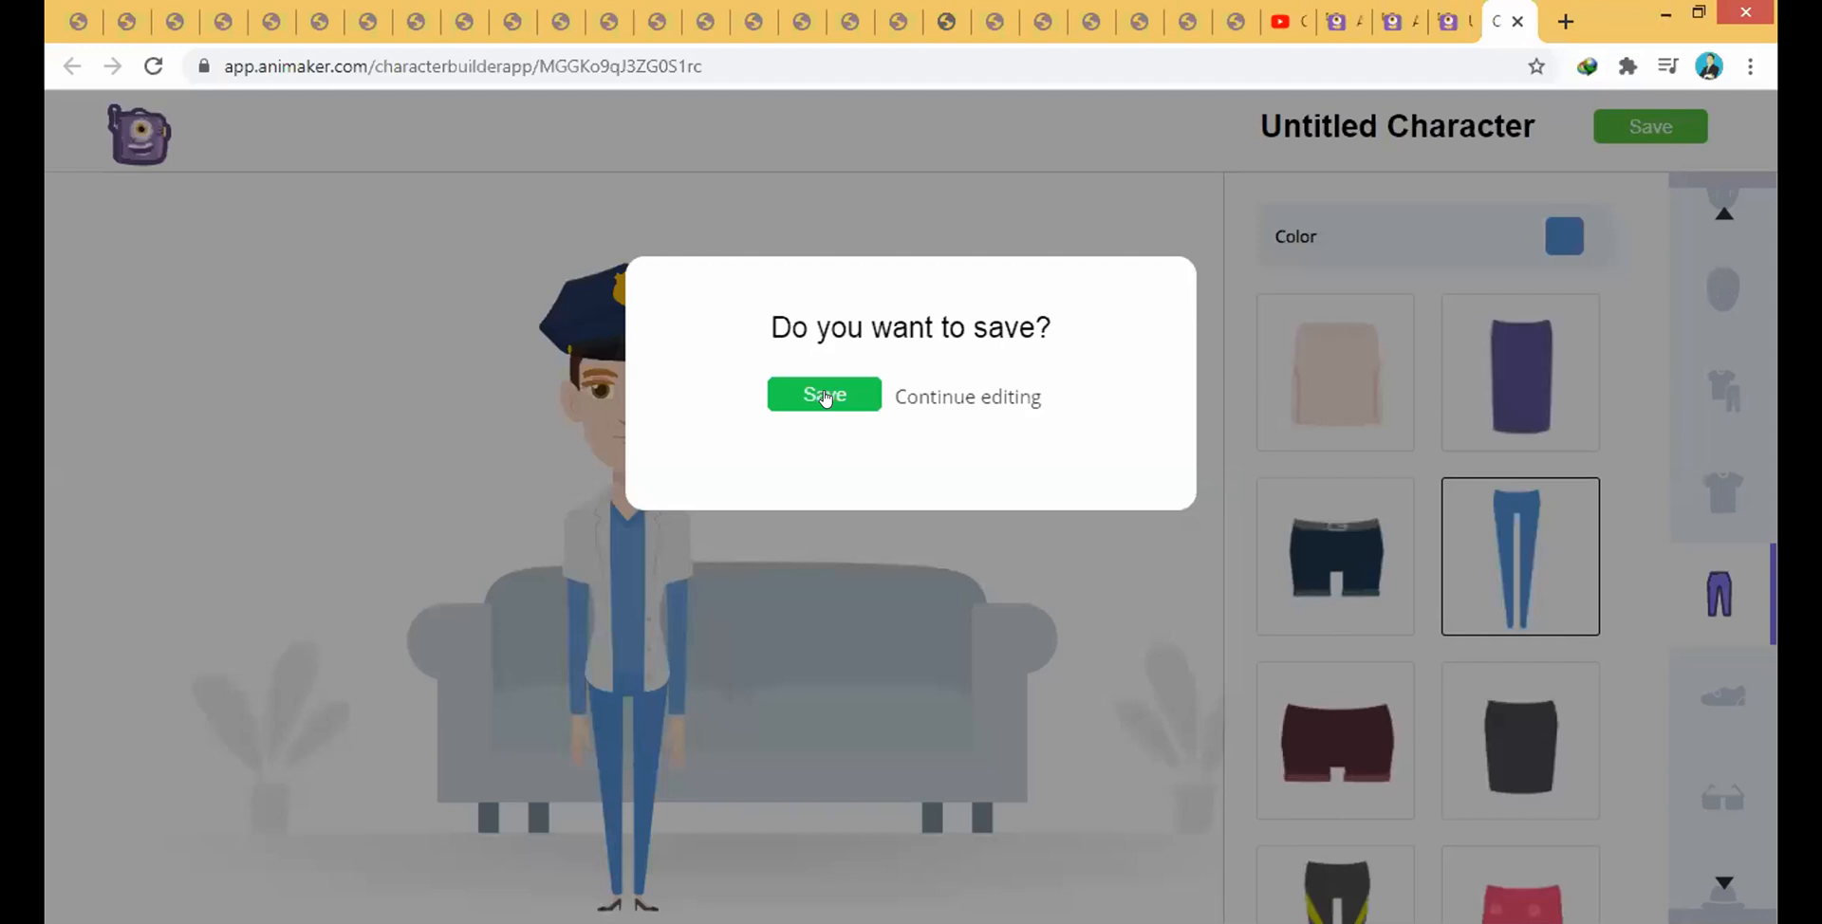
click(824, 396)
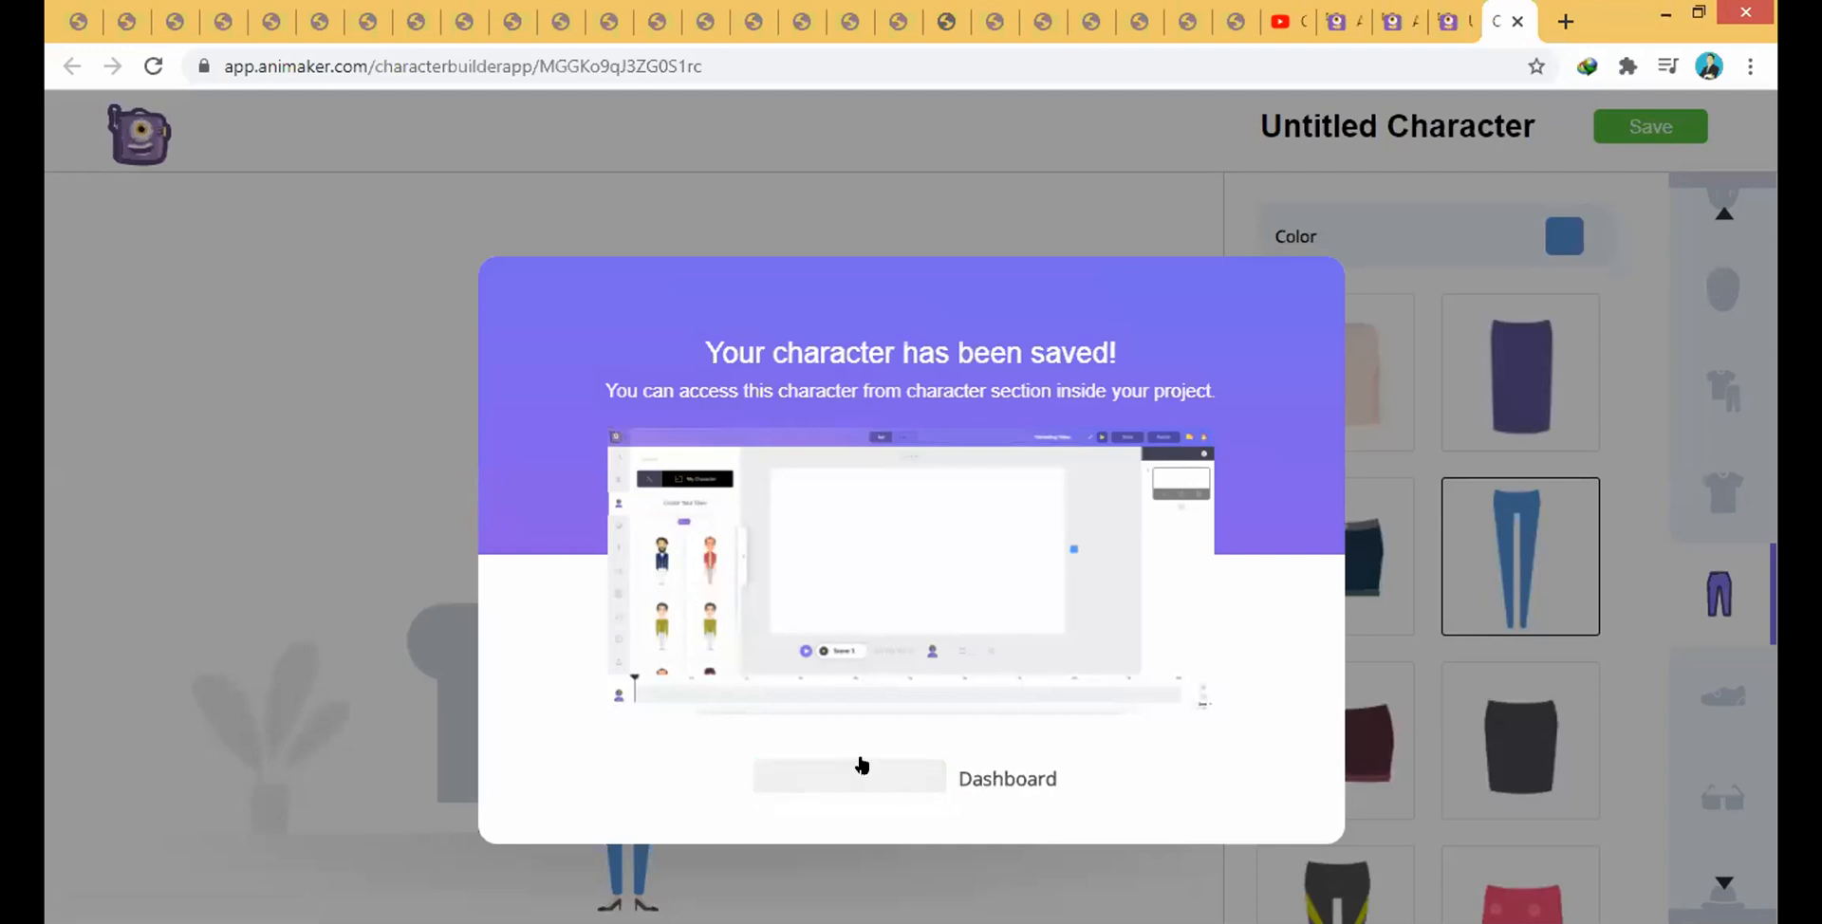
click(993, 780)
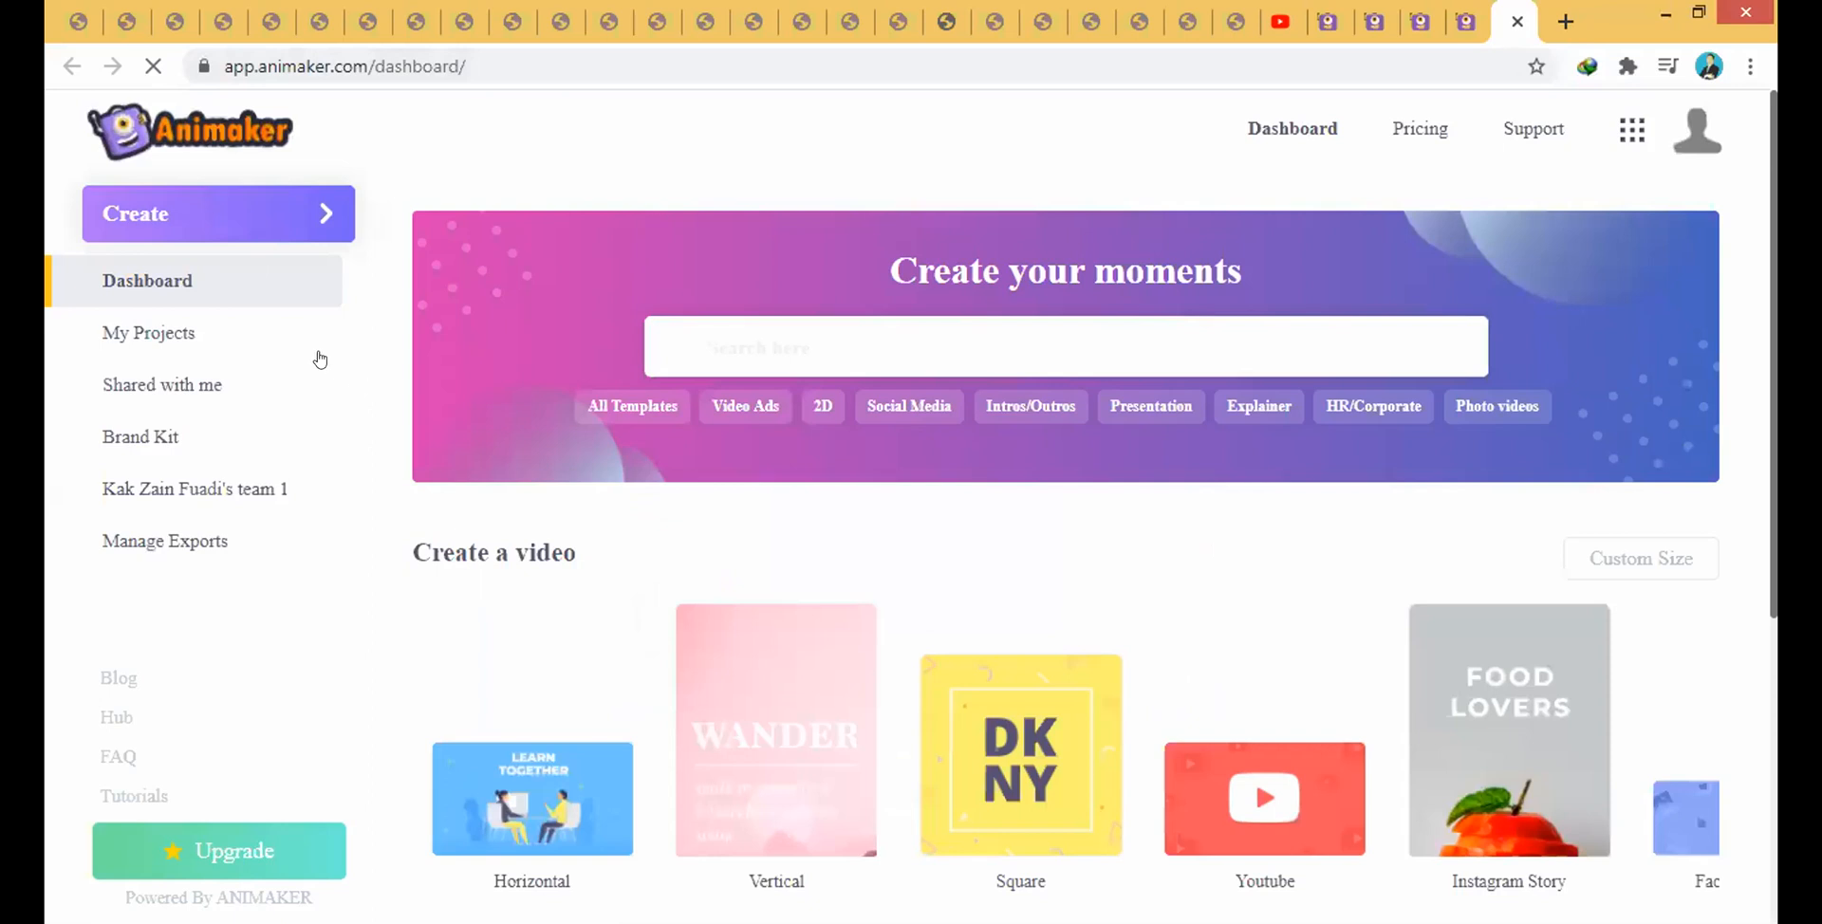
scroll(320, 359, down, 3)
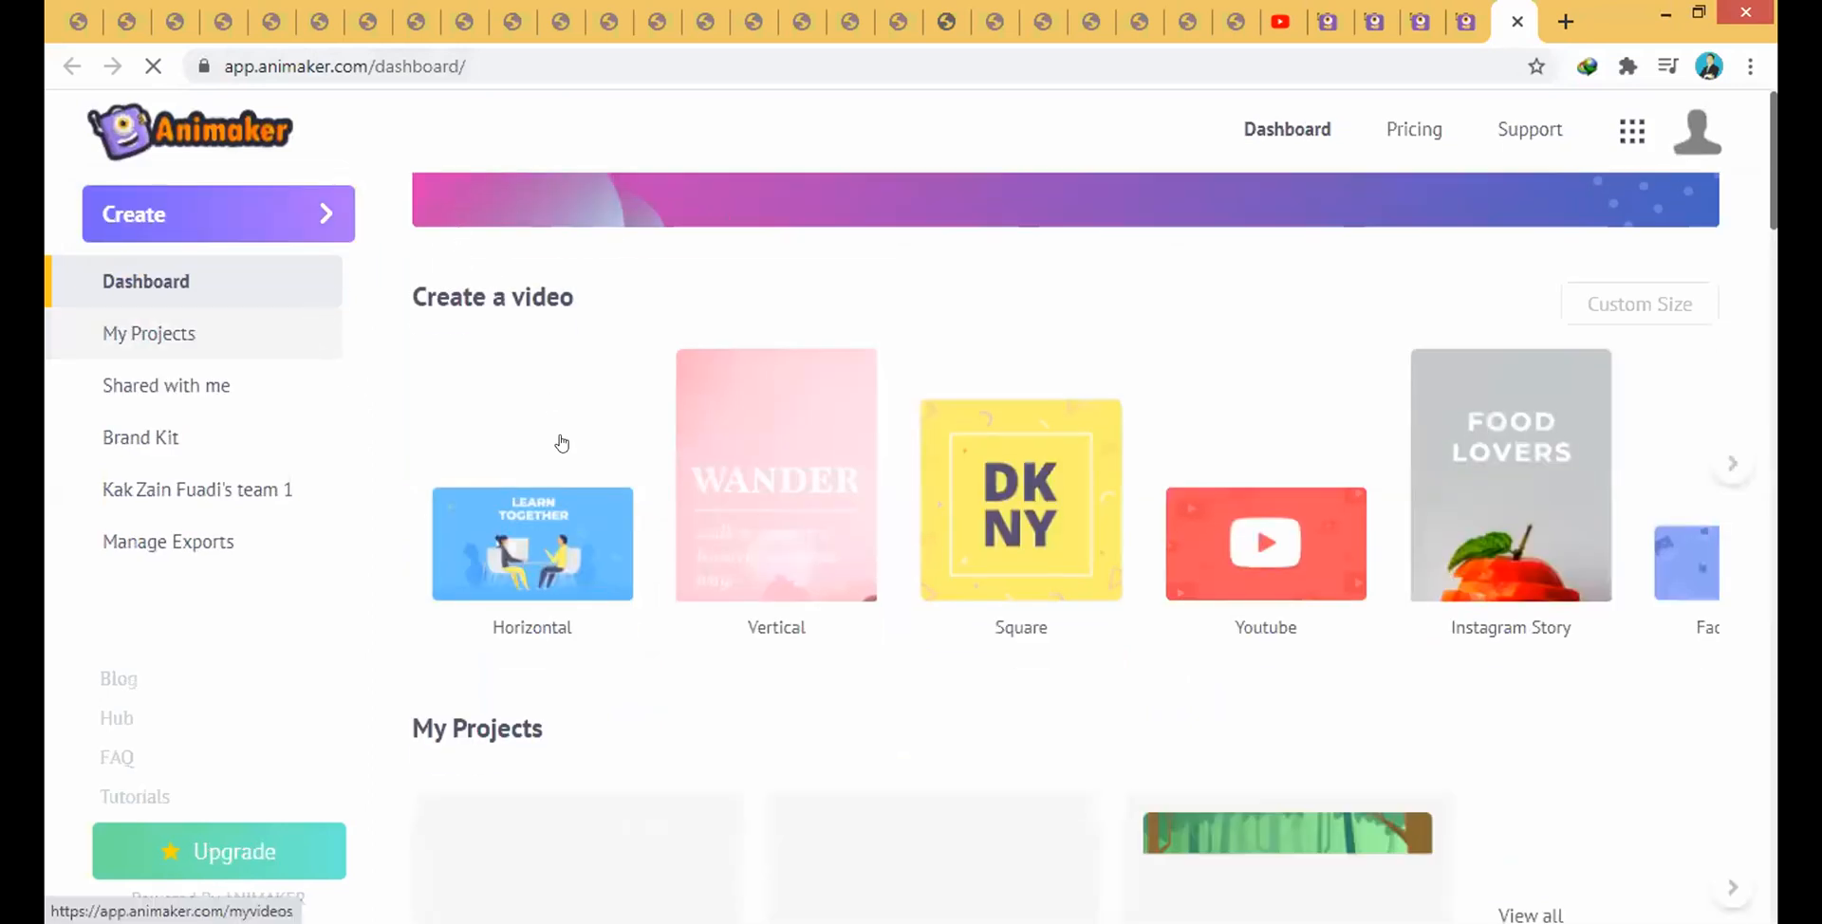
- Close the surplus template and dashboard pages and return to the blank Untitled Video project
scroll(562, 443, down, 4)
scroll(528, 564, up, 4)
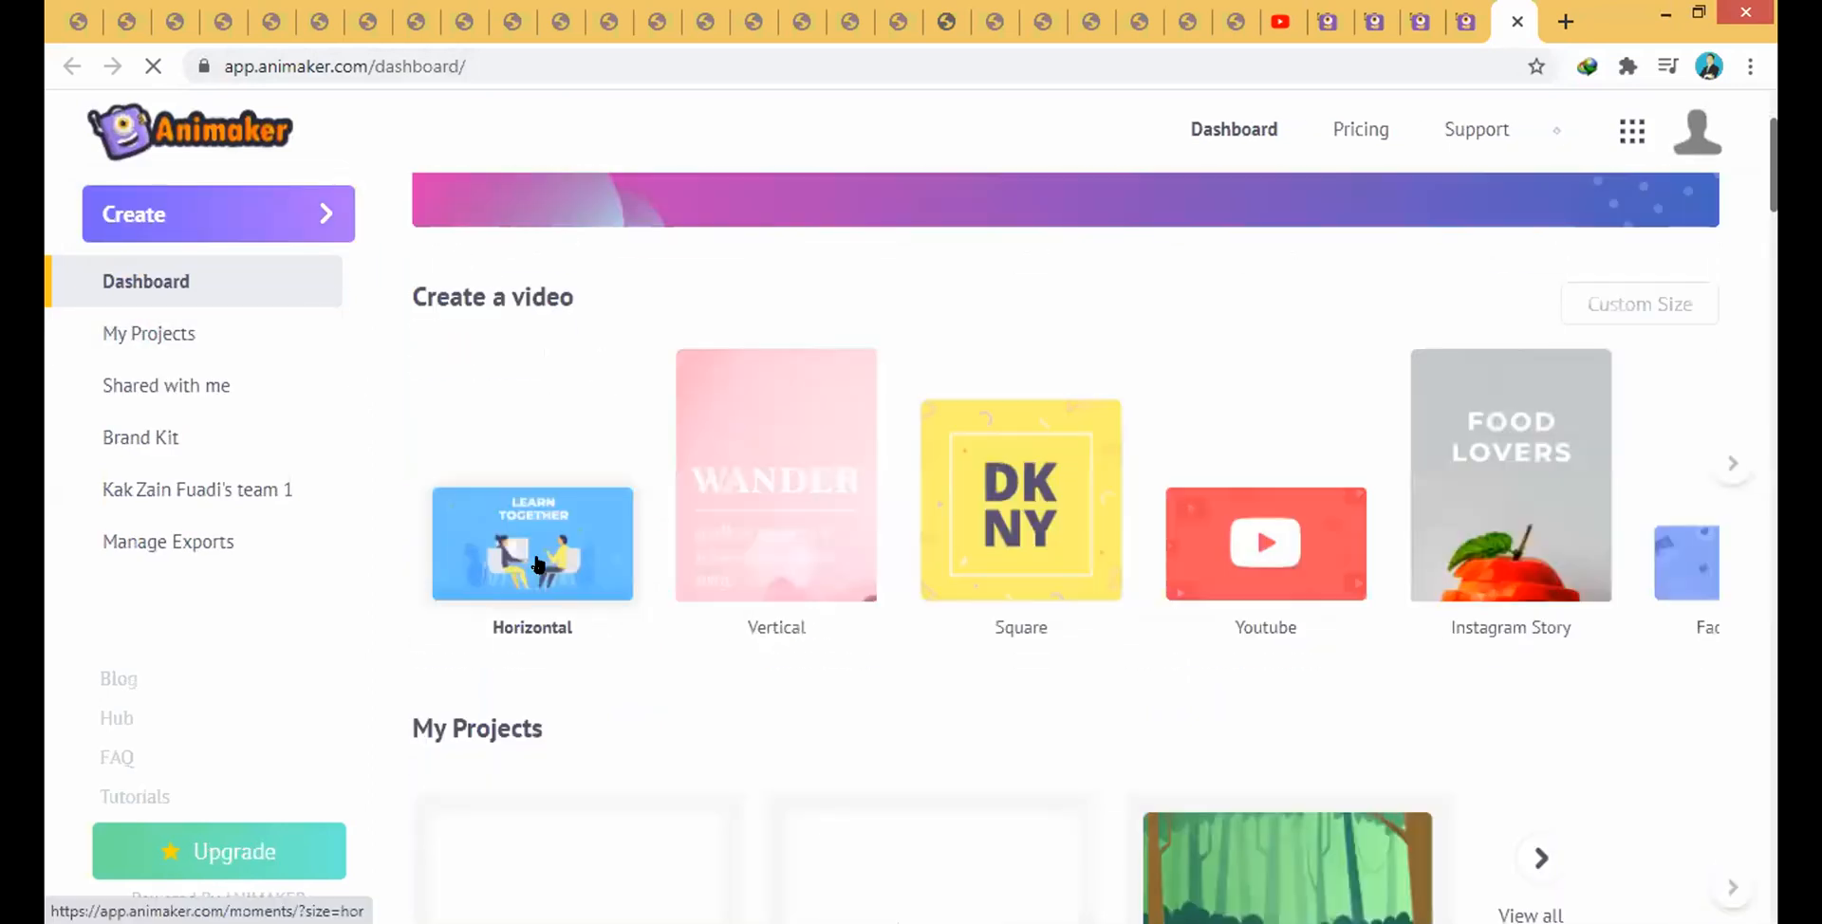
click(543, 560)
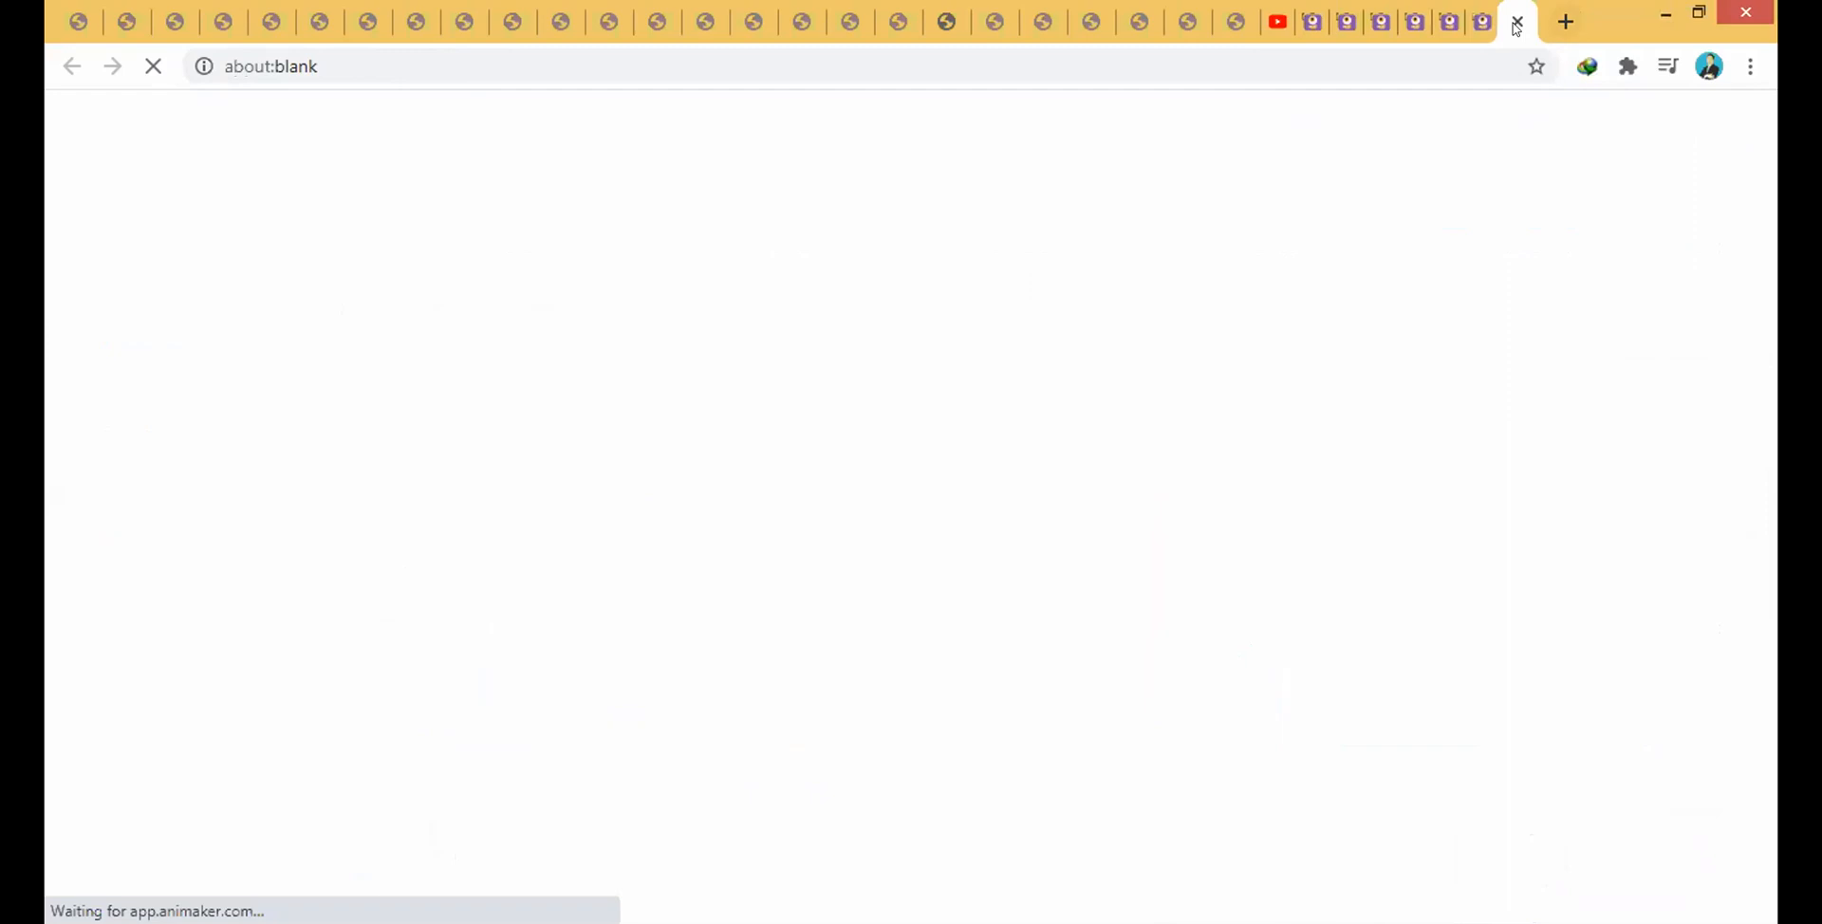
click(1473, 29)
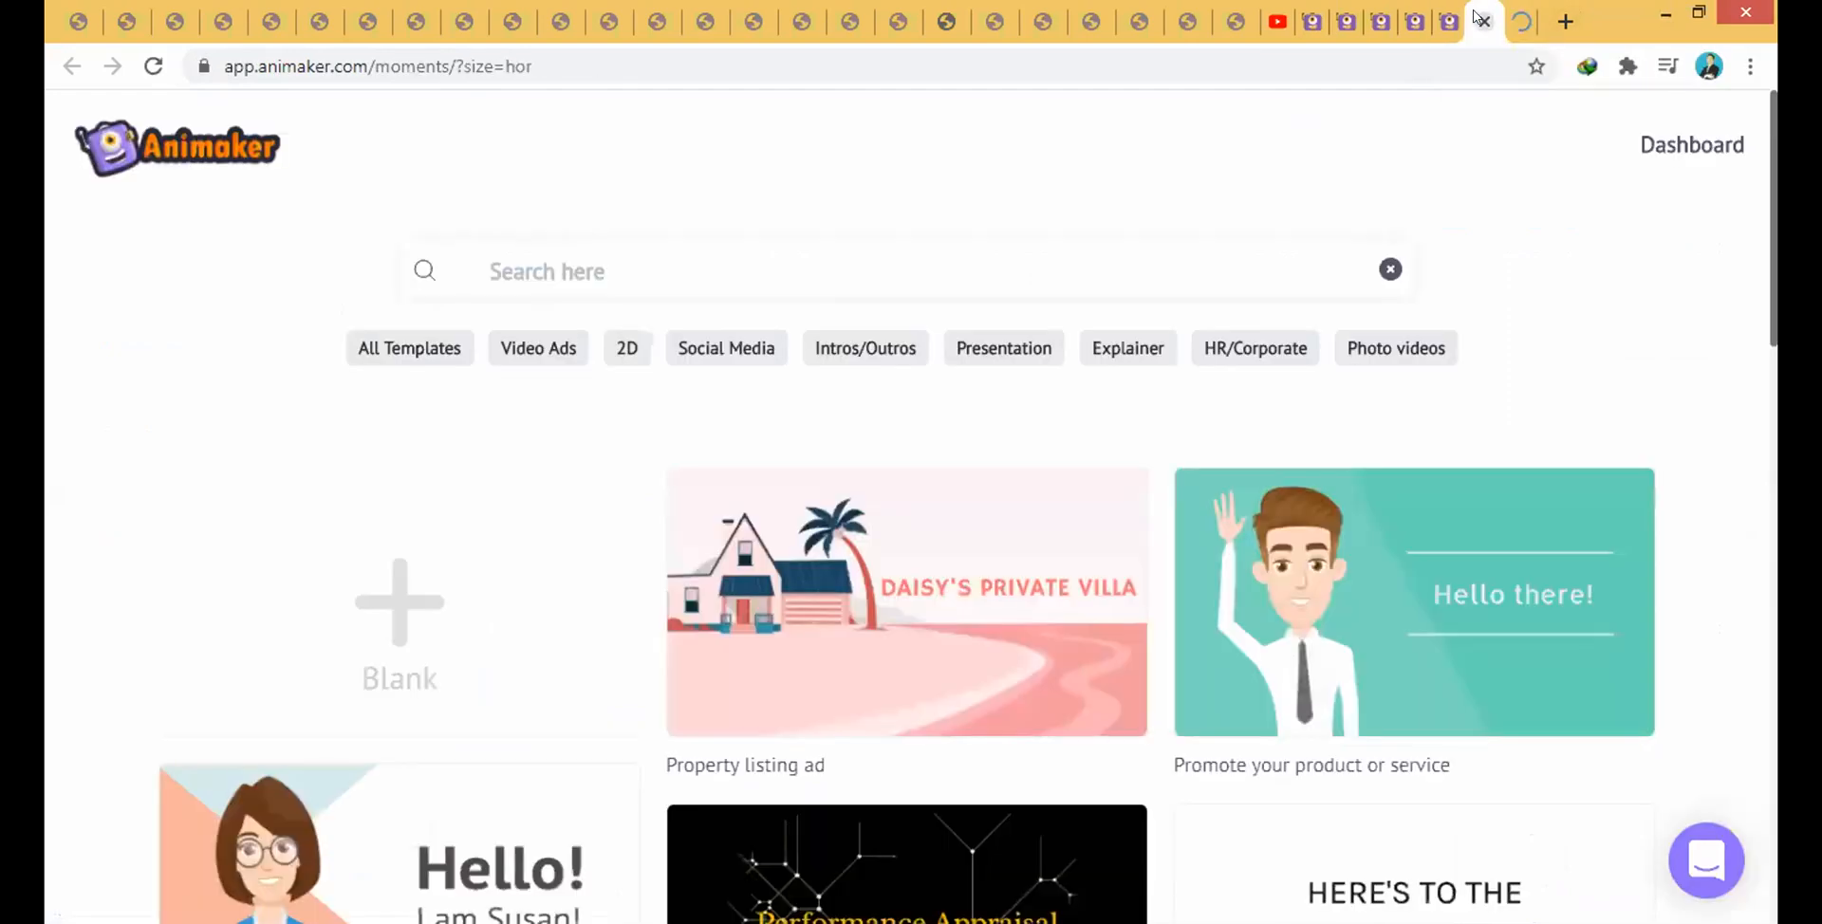
key(ctrl+w)
click(1445, 26)
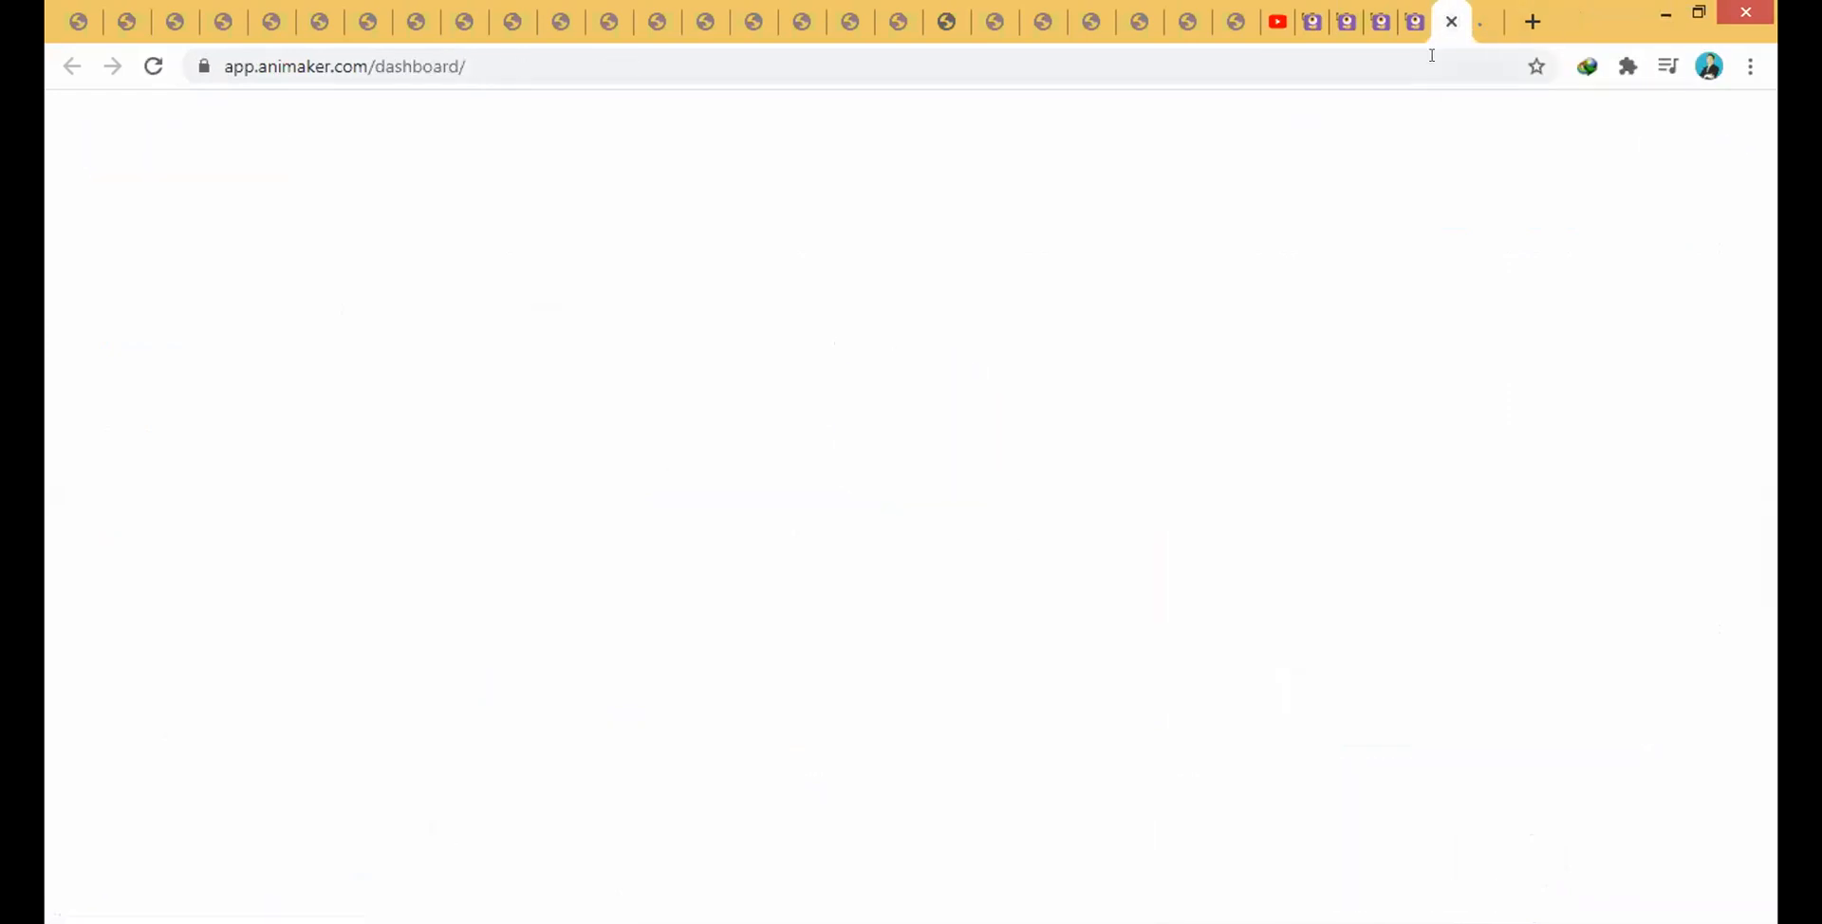
click(1451, 22)
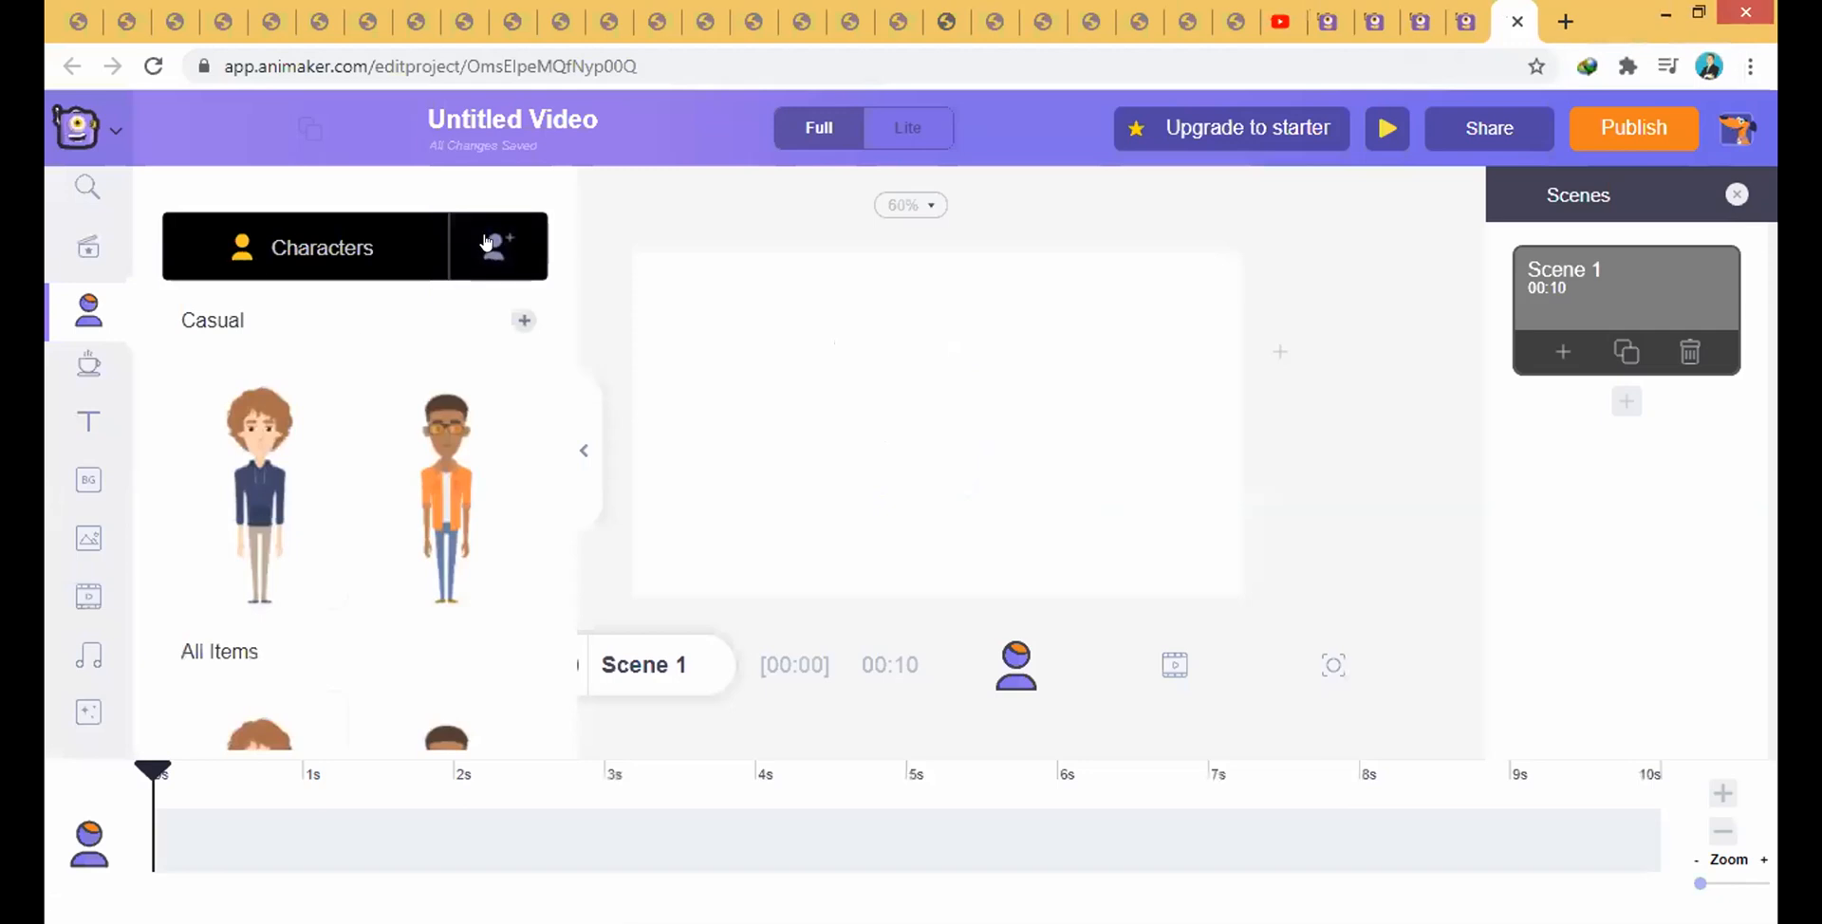
- Place the custom character with the police cap from My Characters on the left side of Scene 1
click(487, 244)
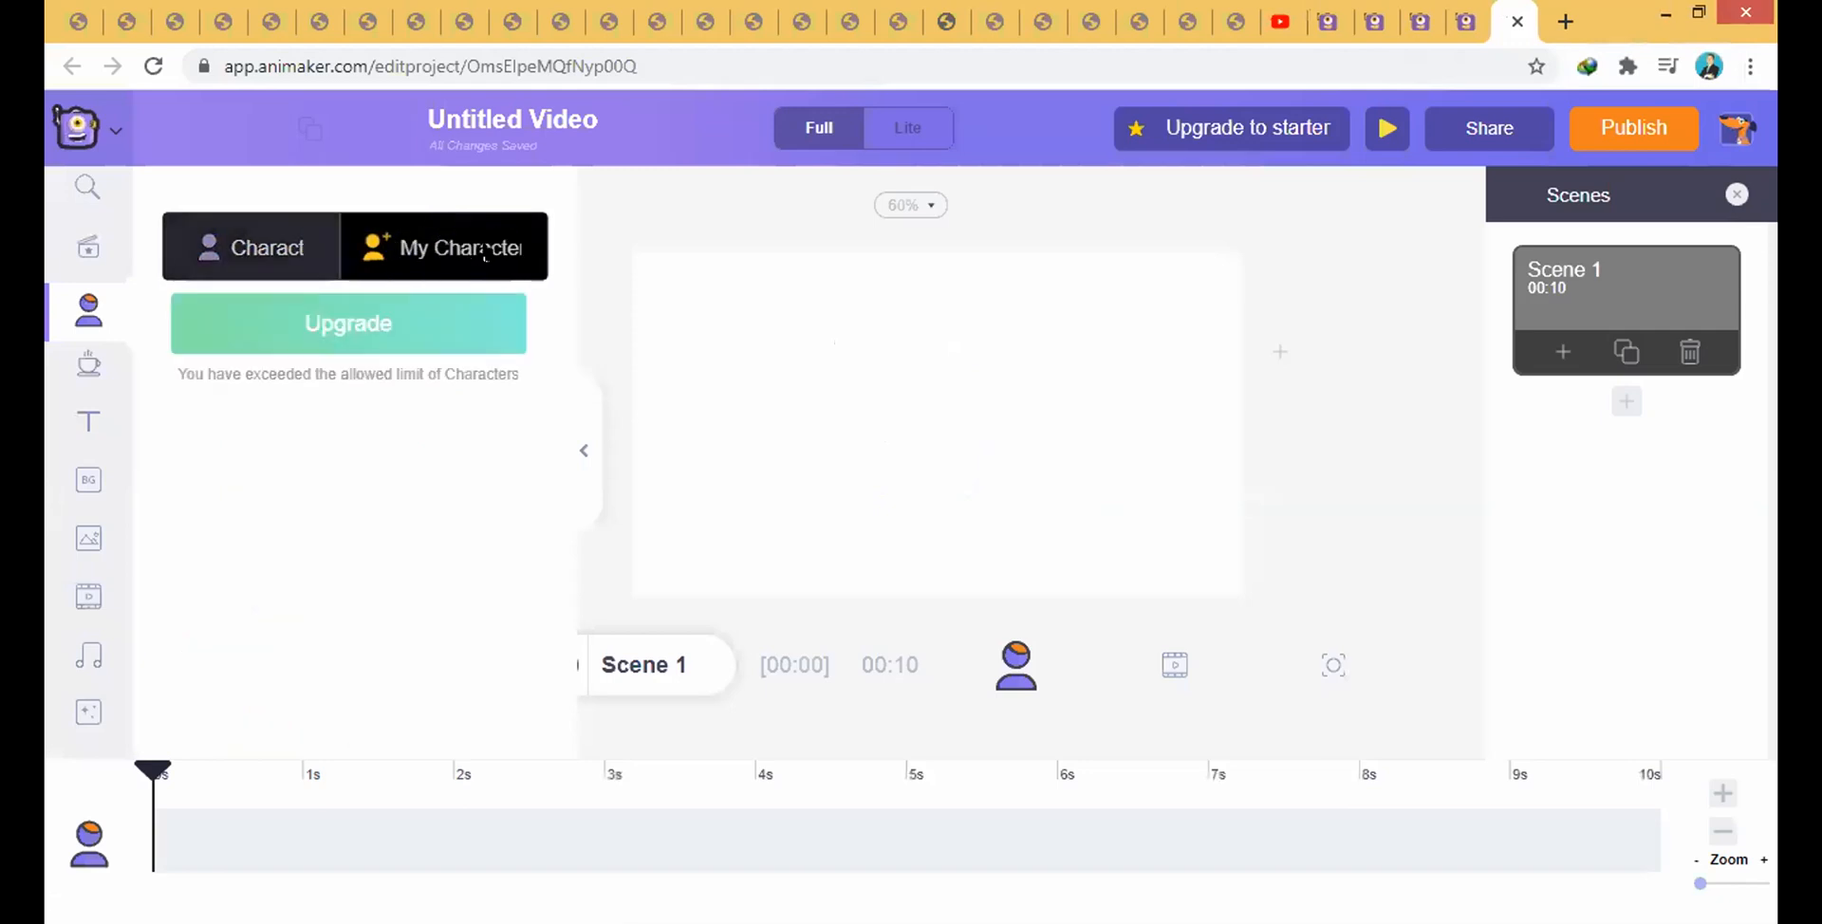
click(211, 248)
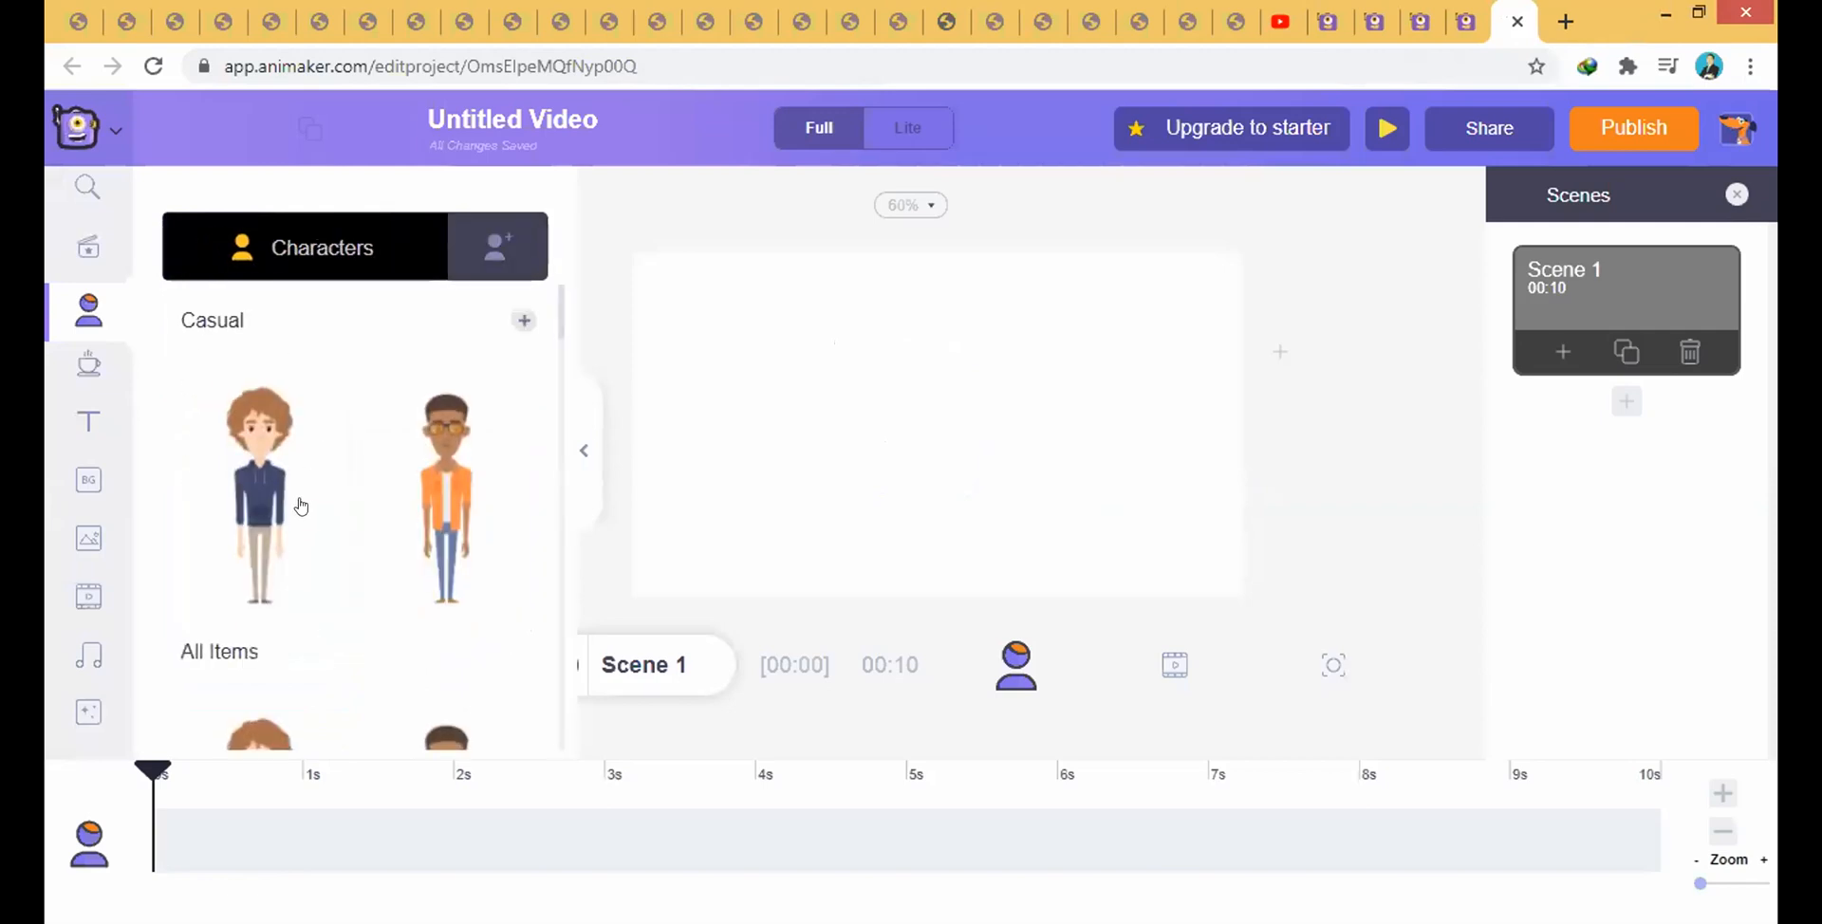
click(488, 249)
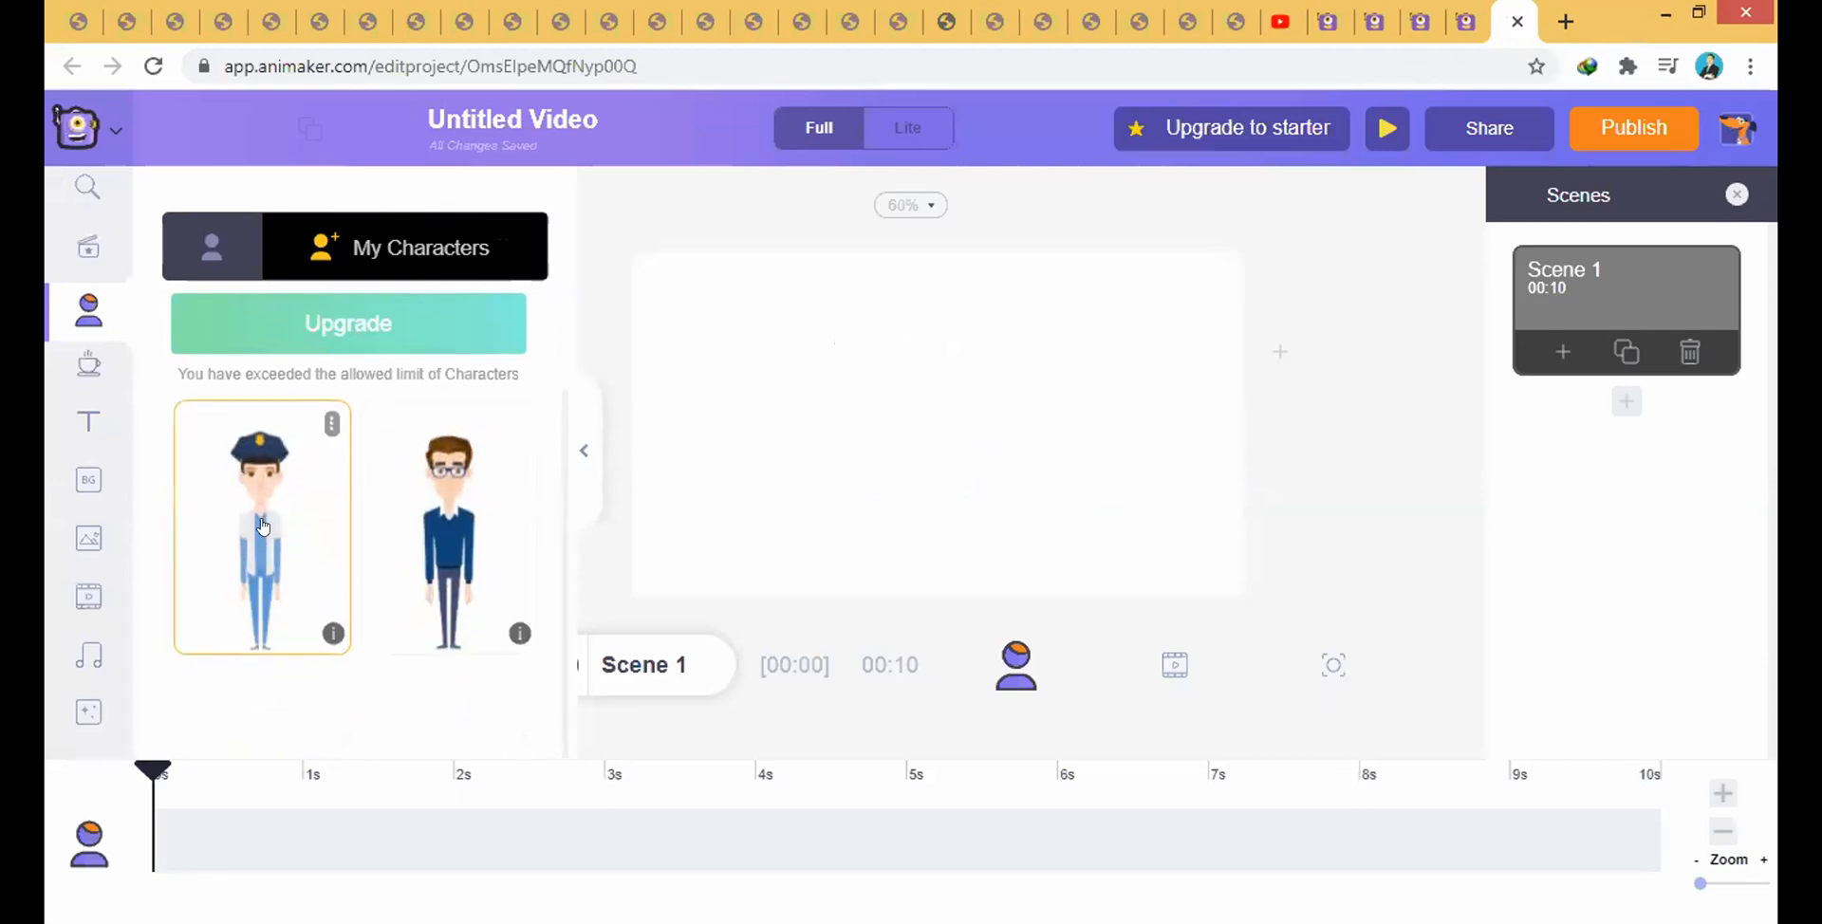
drag(263, 528, 849, 426)
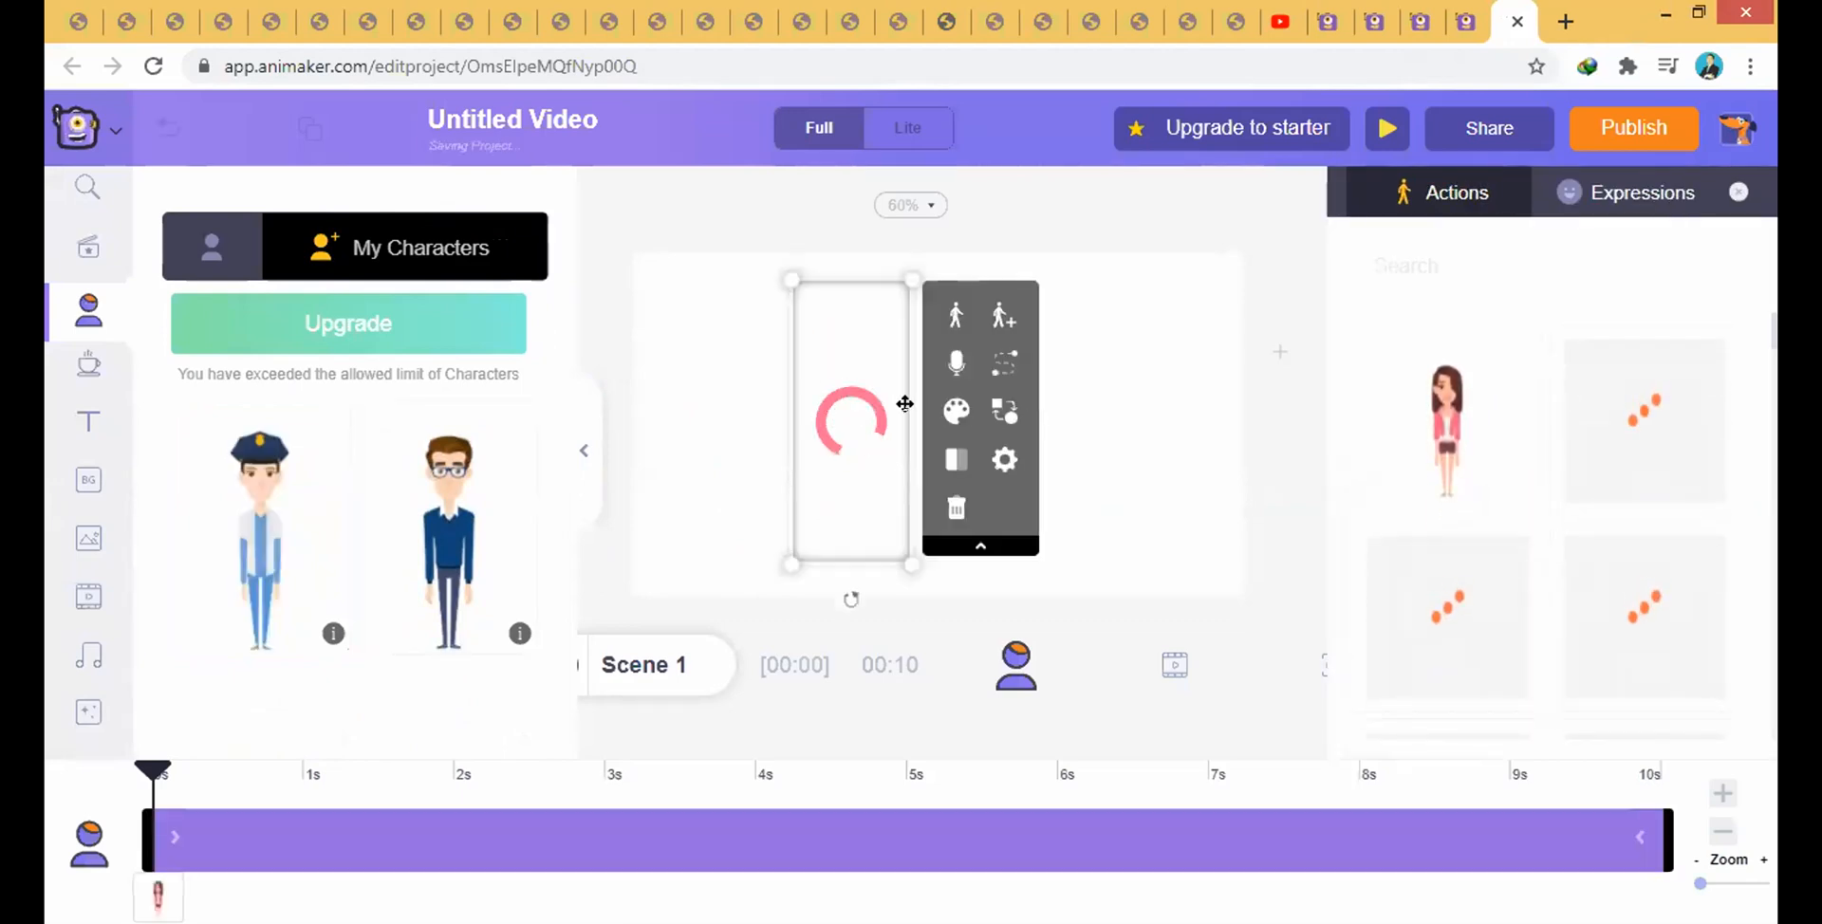
drag(806, 423, 704, 434)
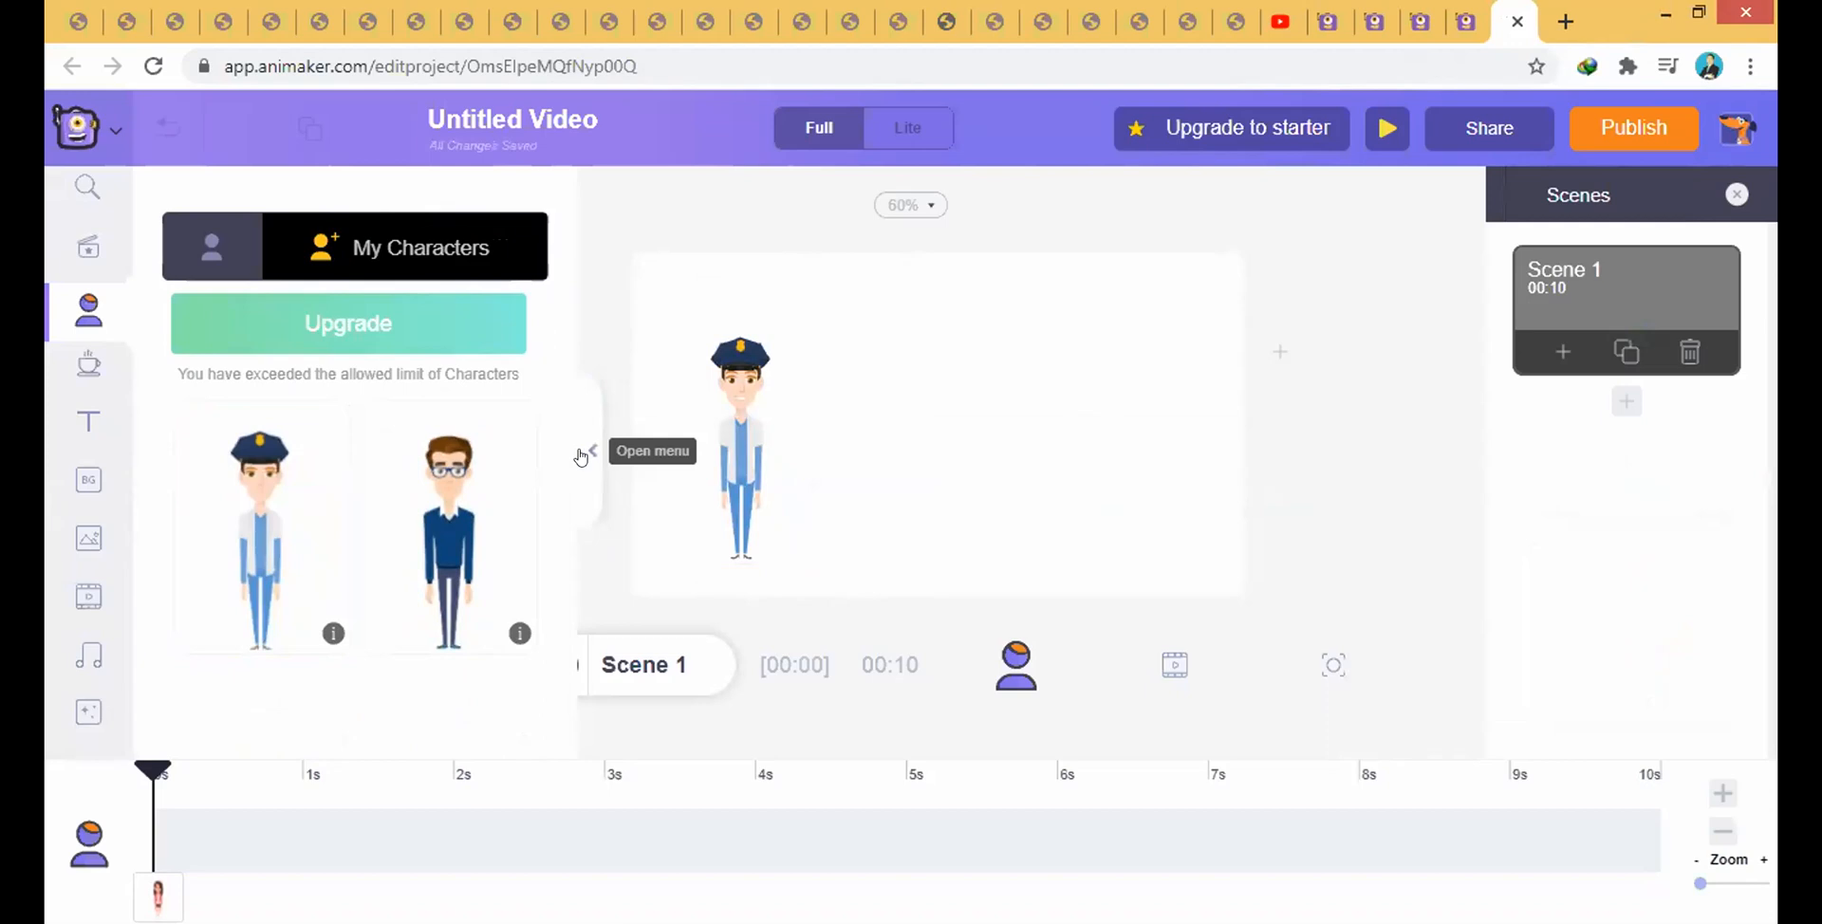
- Hide the character library and move the police-capped character closer to the scene's left edge
click(582, 453)
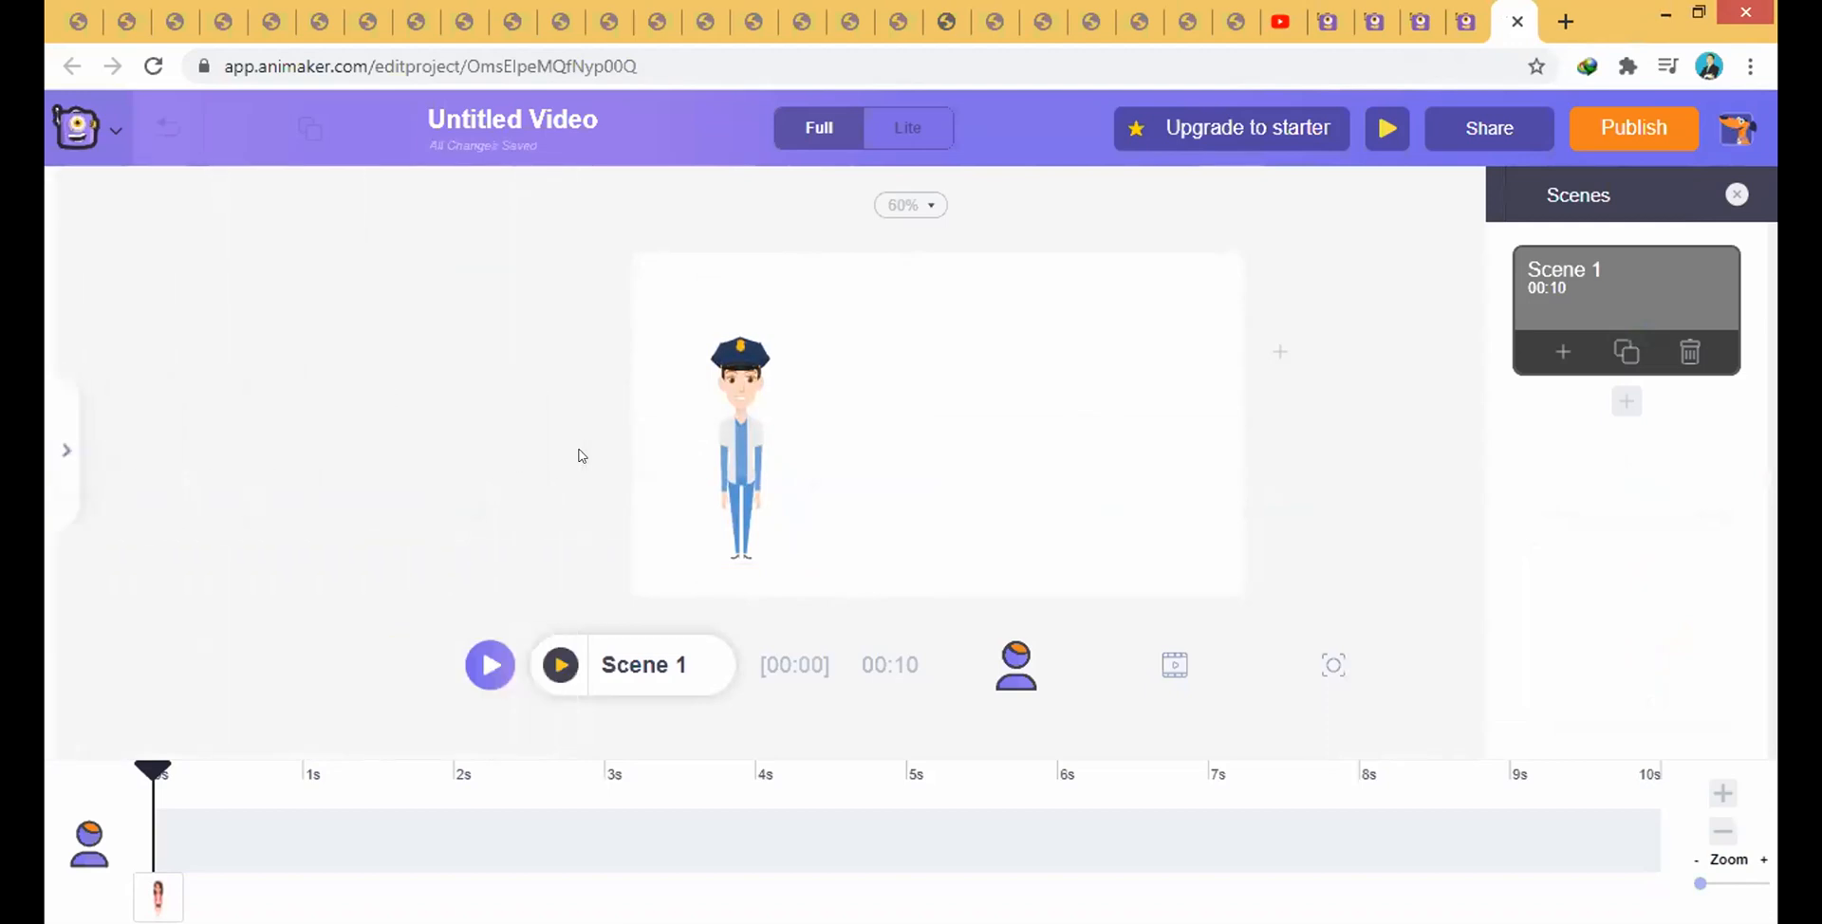
drag(746, 395, 723, 396)
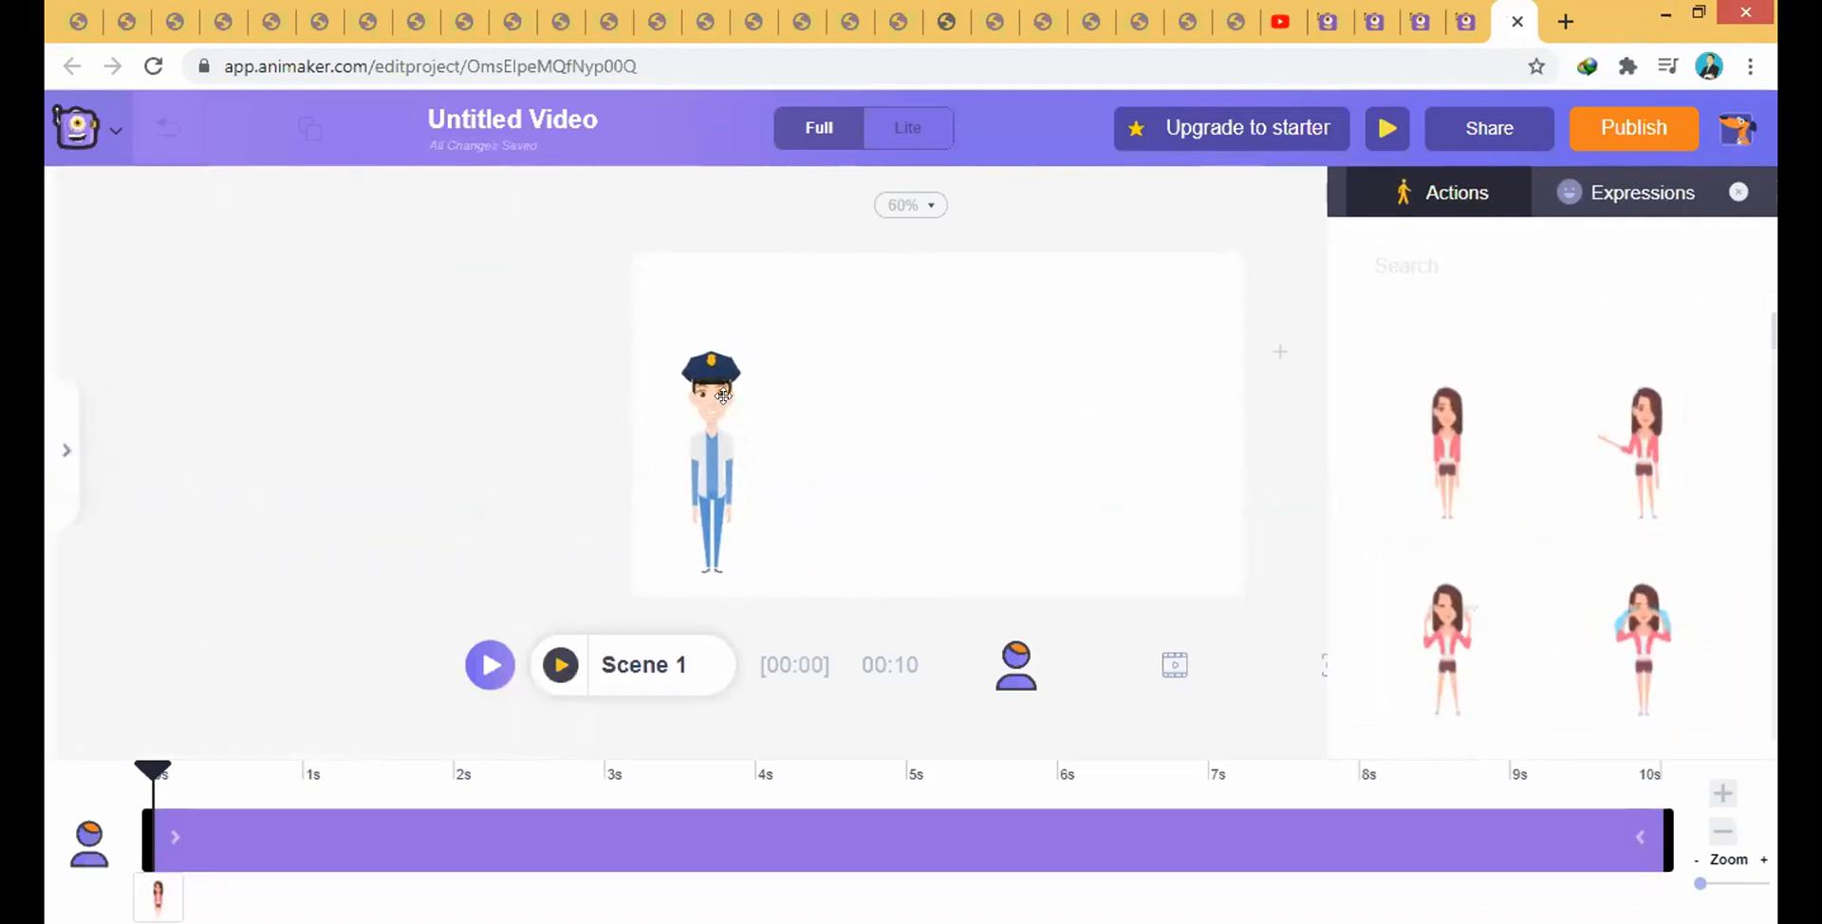
click(723, 397)
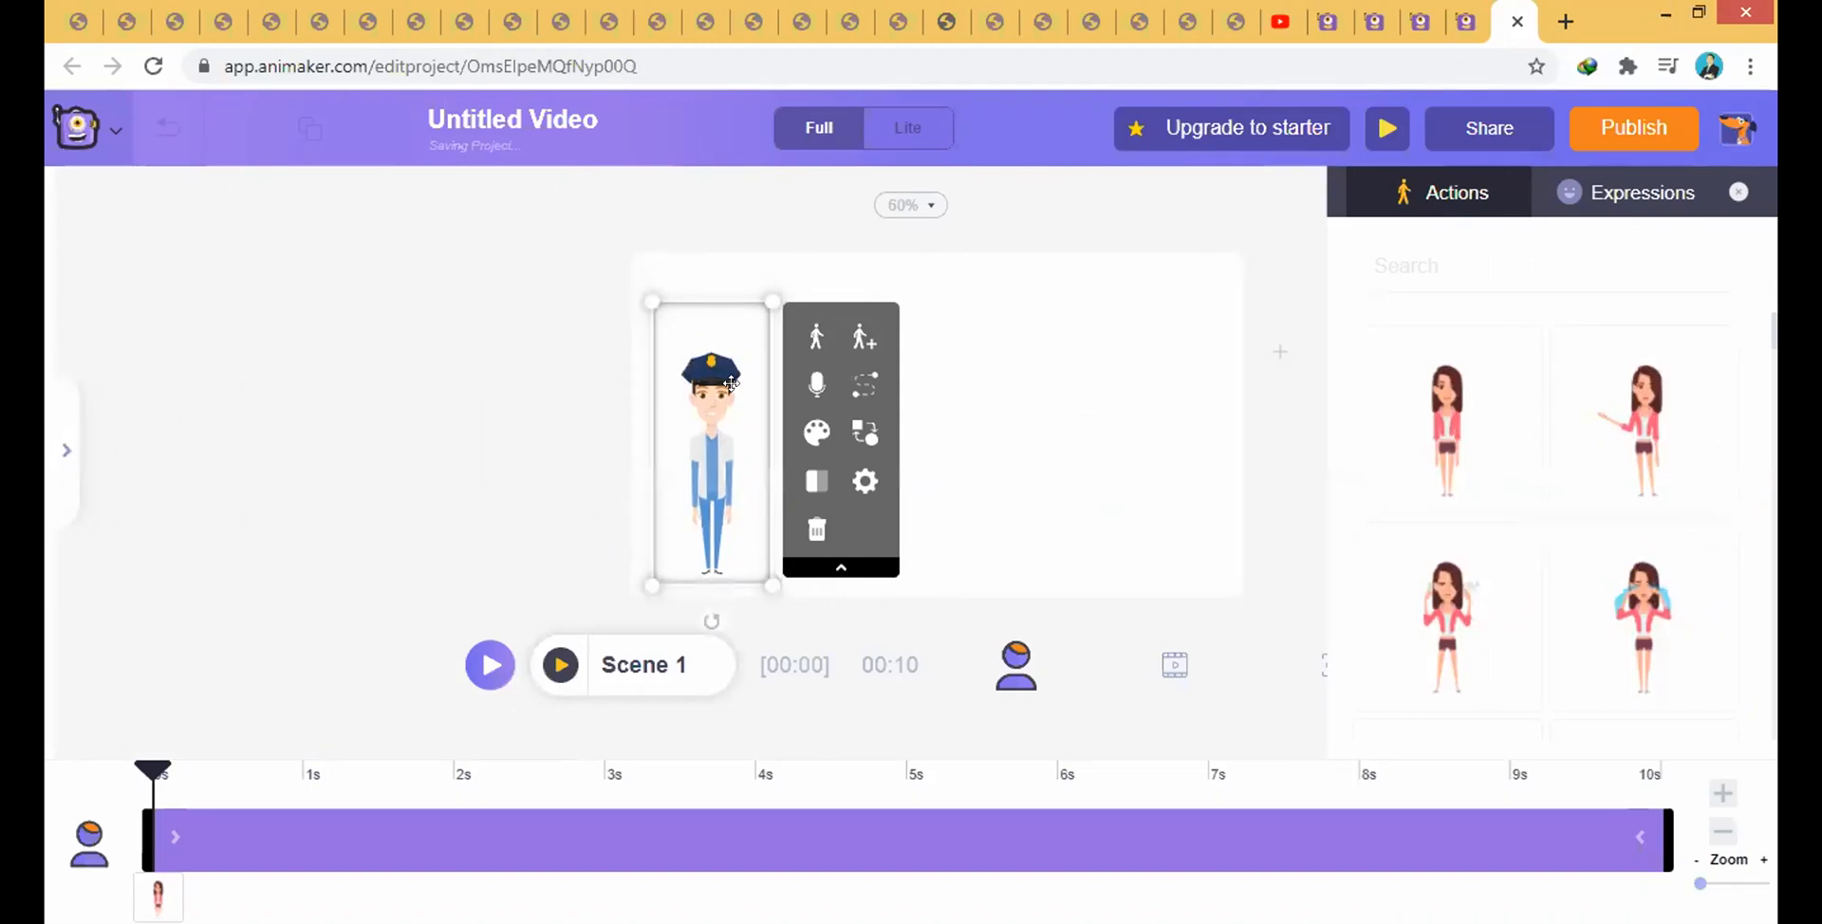
click(596, 360)
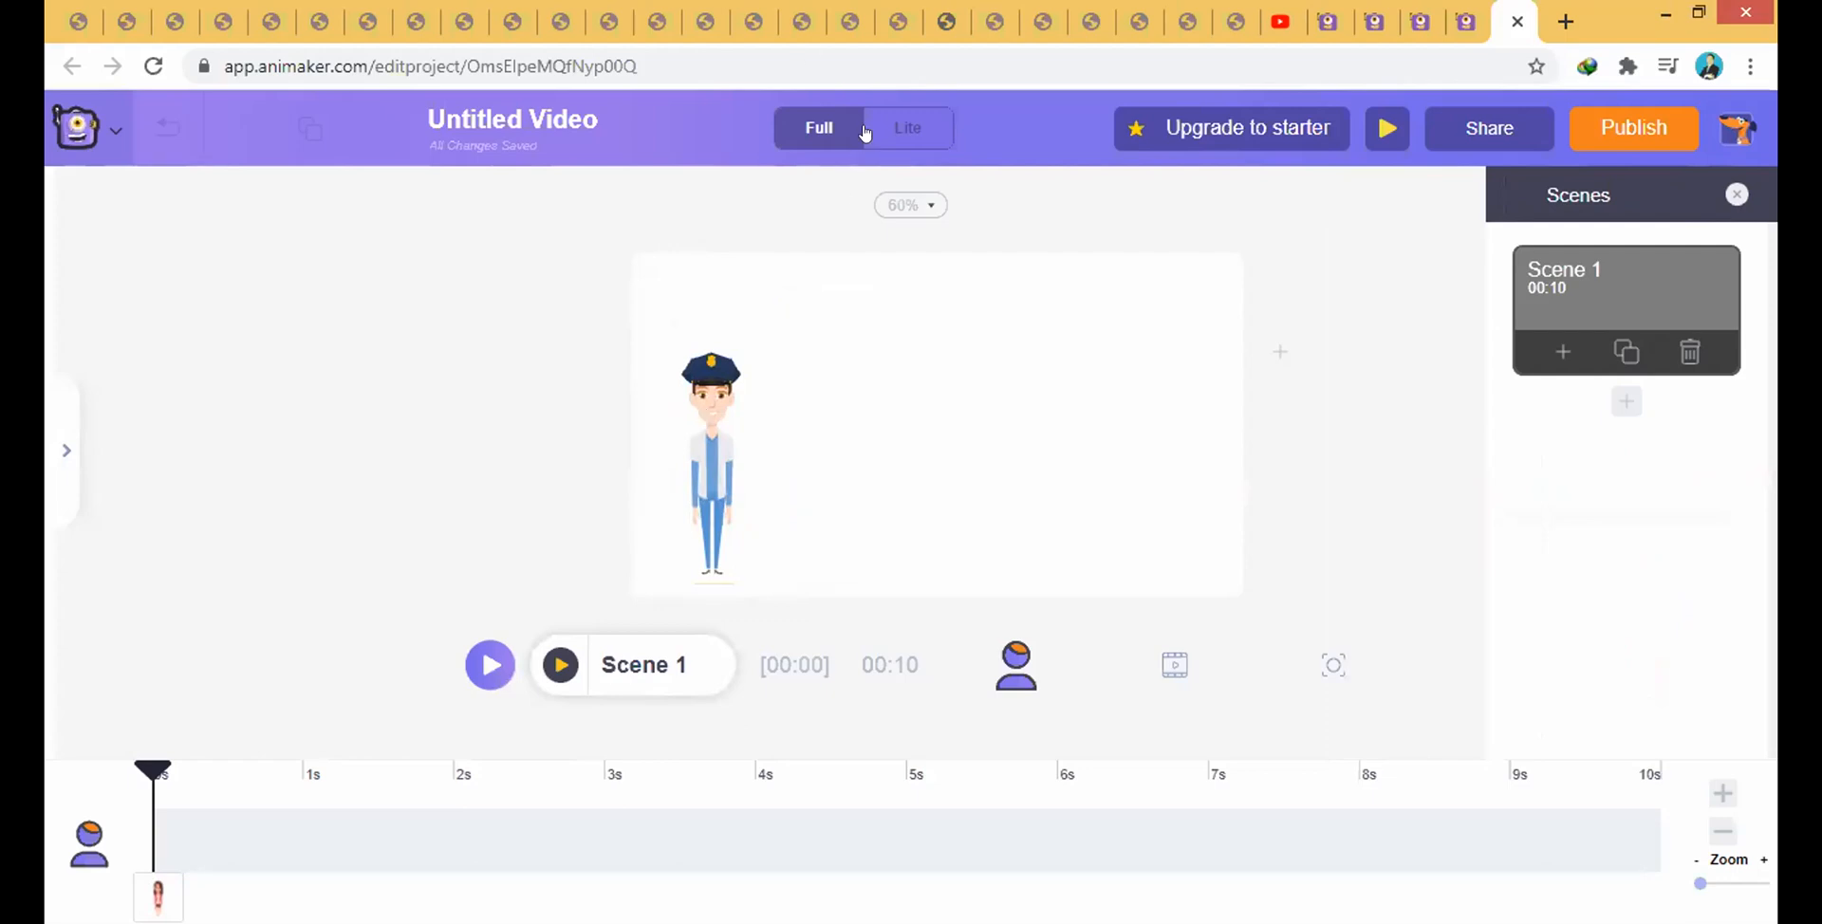
drag(683, 436, 675, 426)
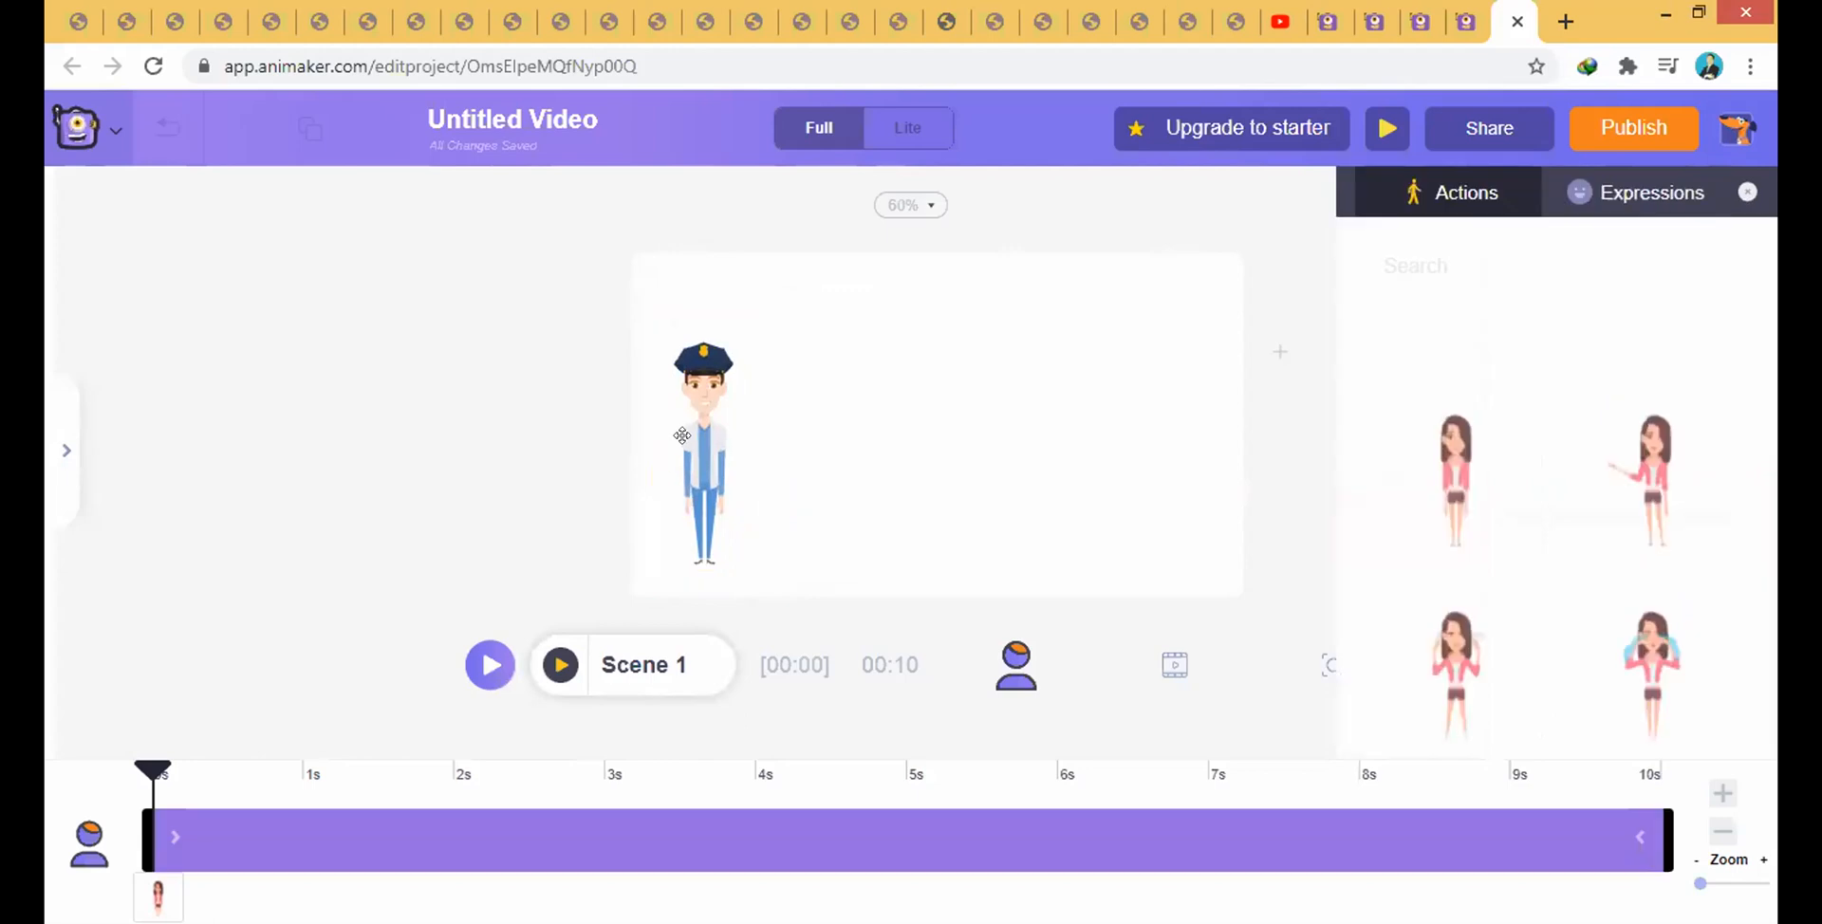
click(486, 424)
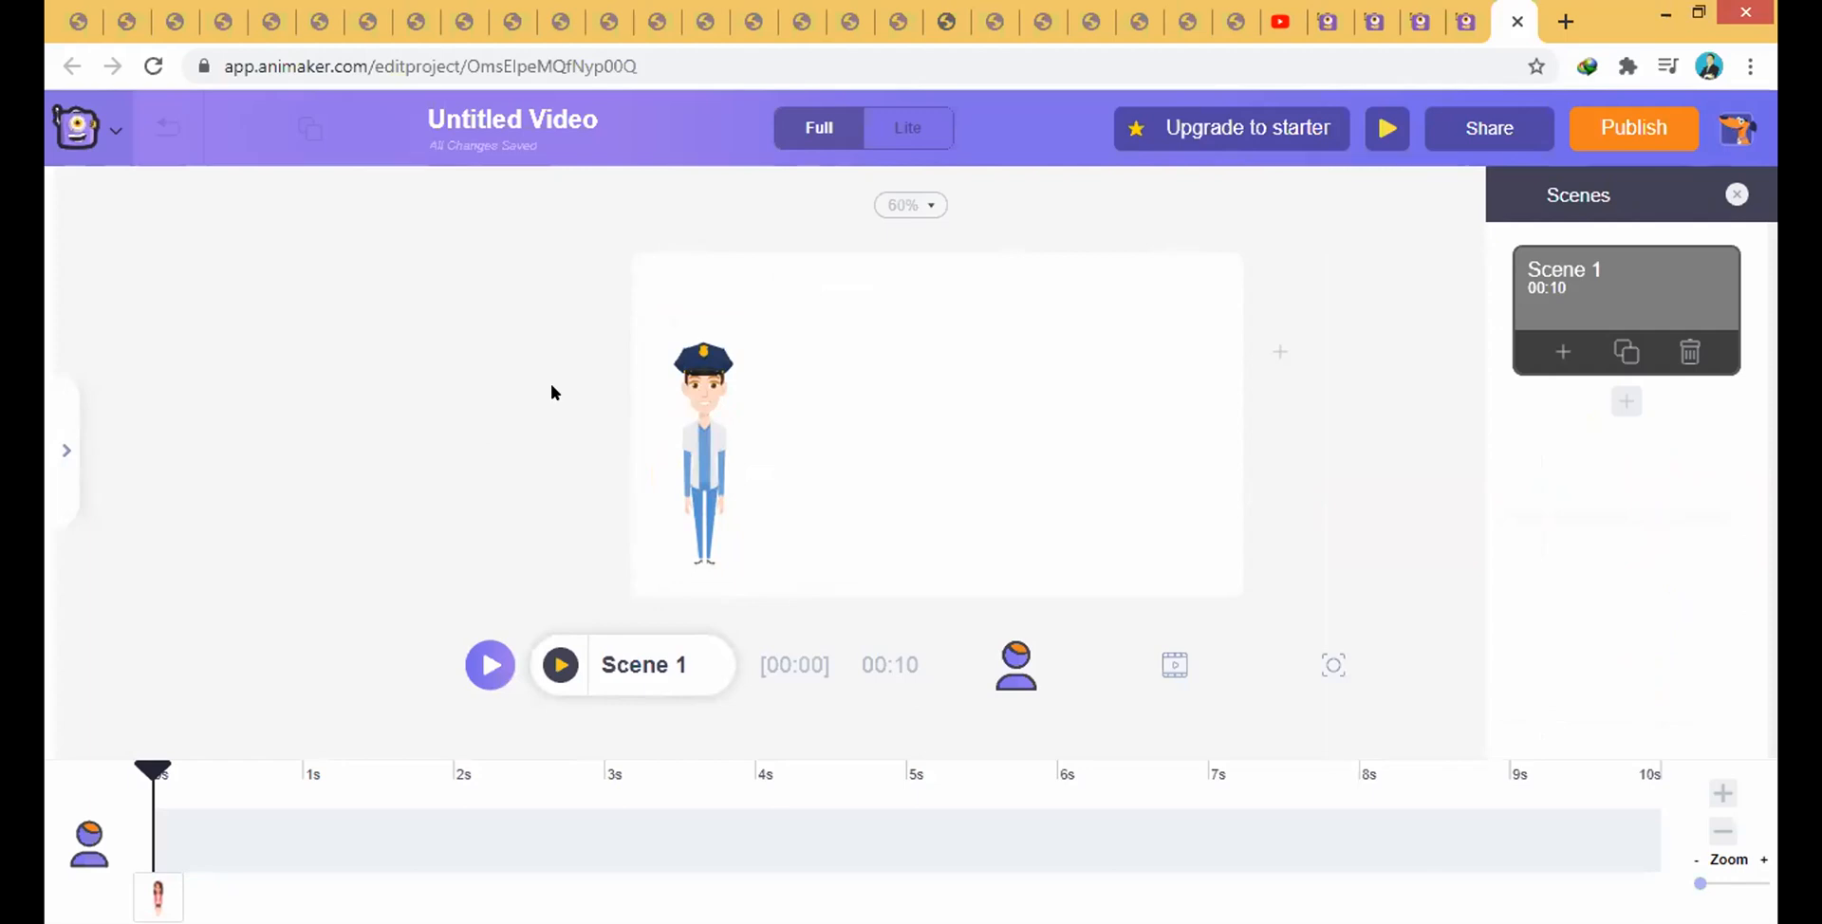
- Replace the police-capped character in Scene 1 with the custom man in glasses and a blue sweater
click(709, 398)
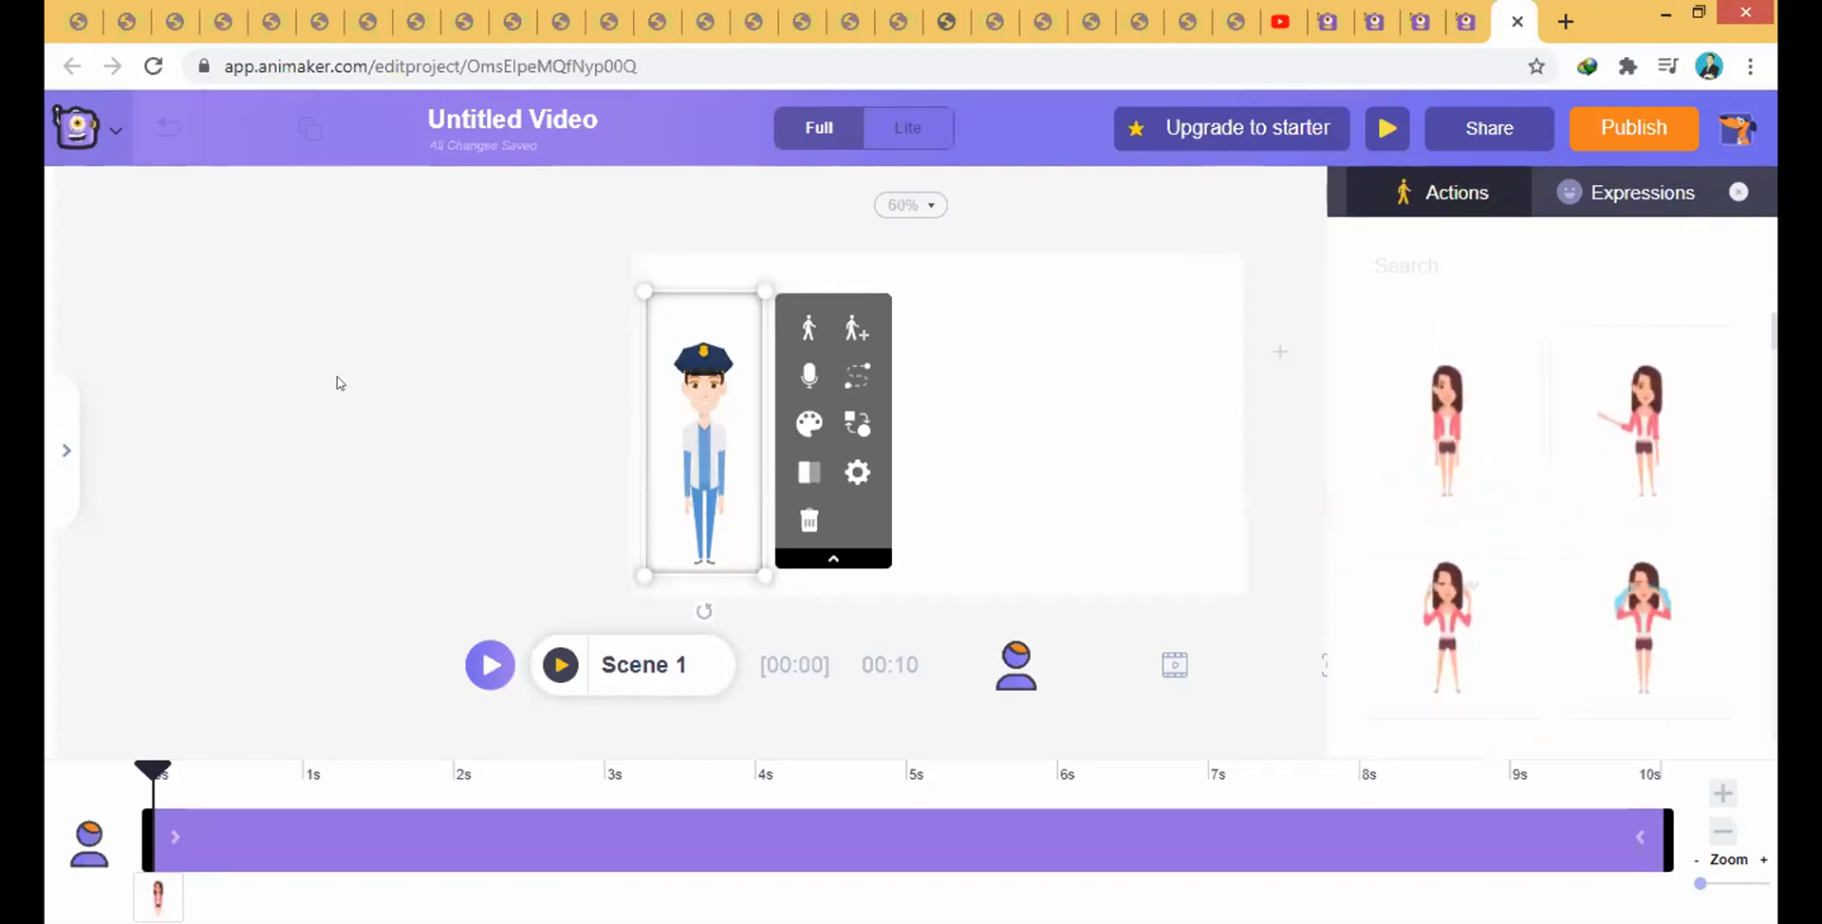
click(57, 446)
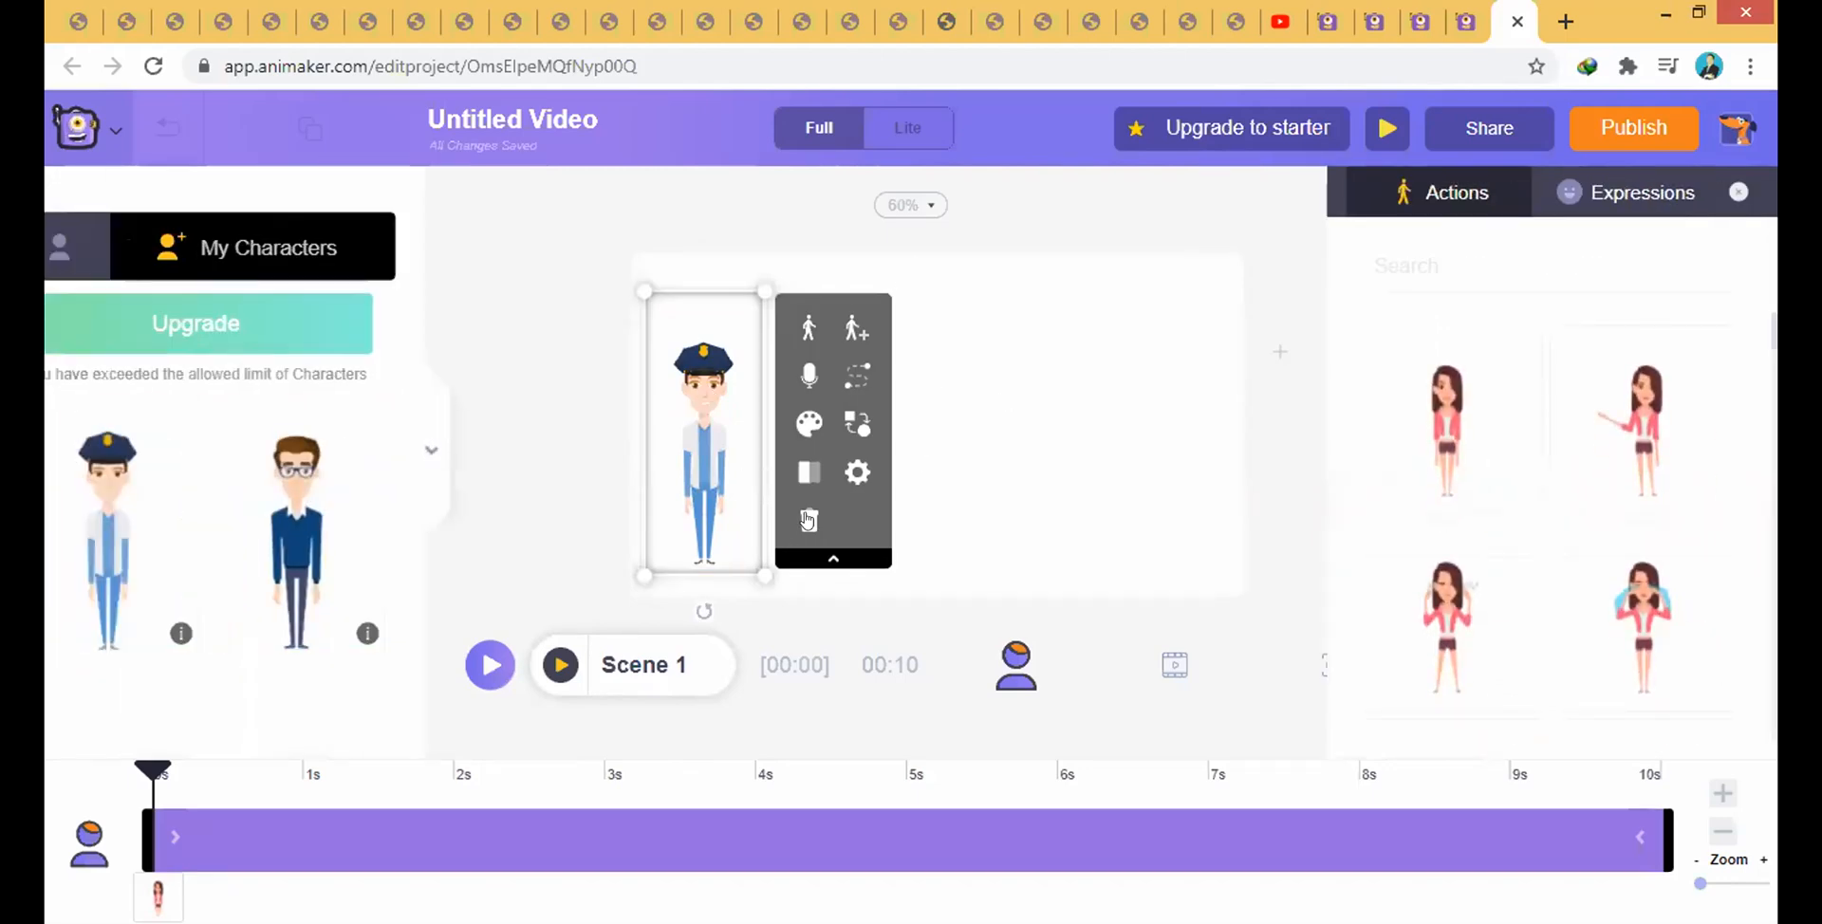
drag(449, 541, 1009, 361)
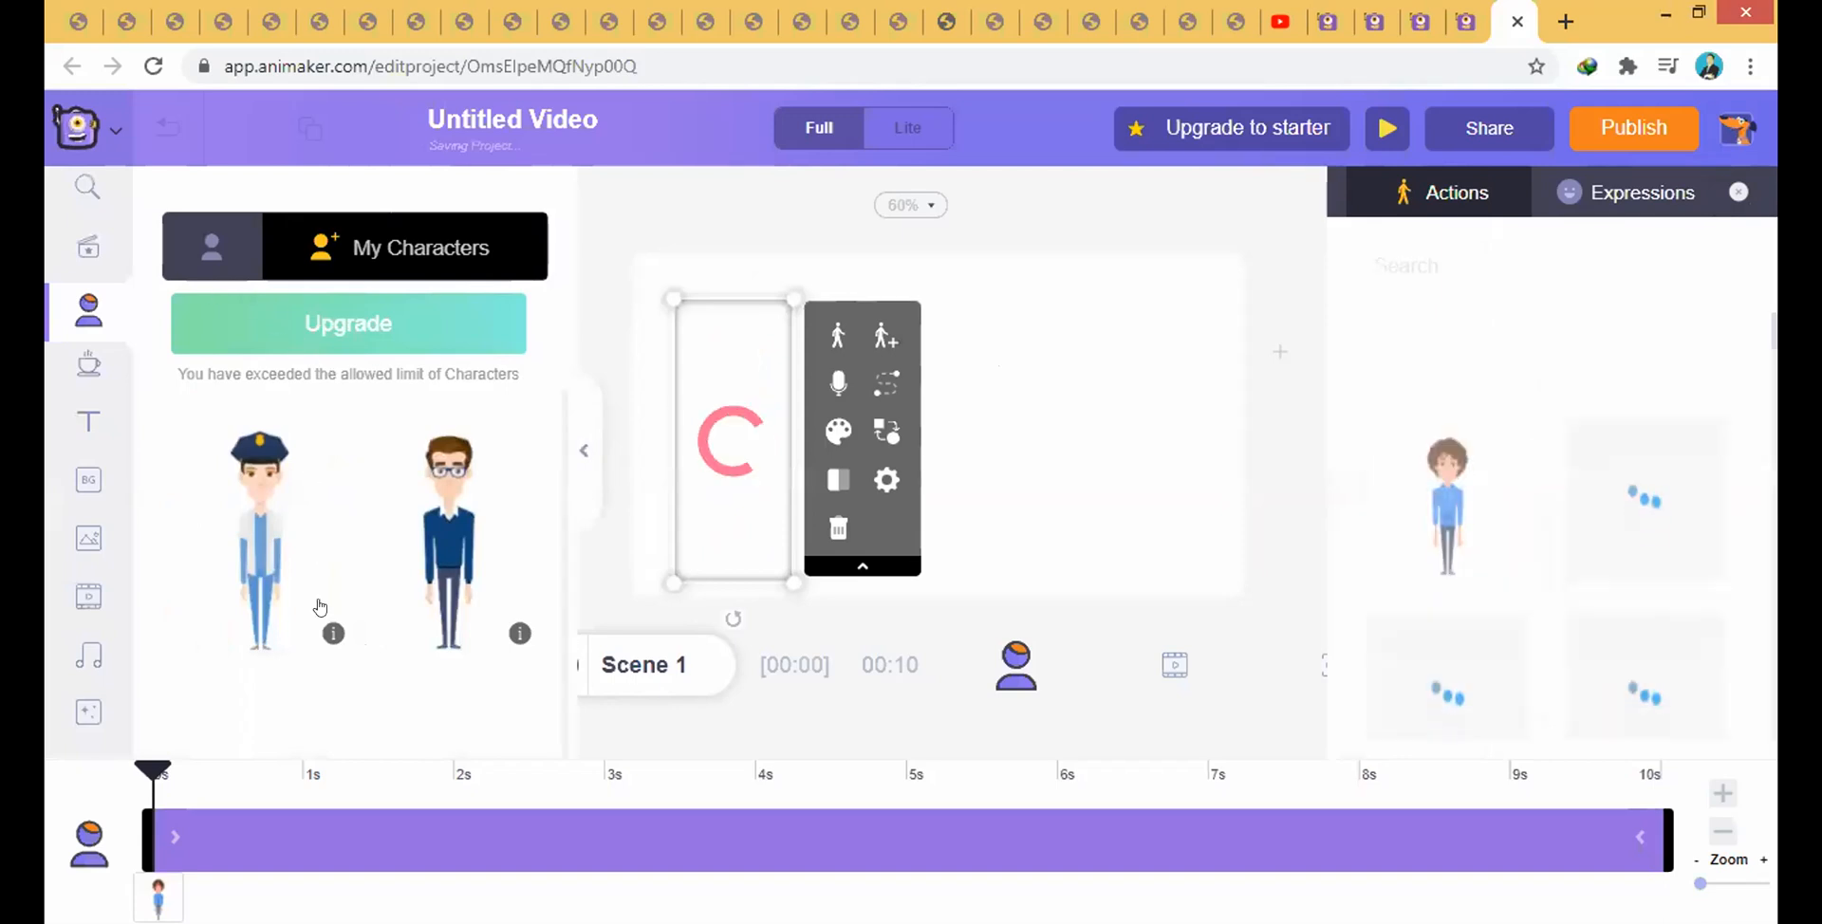
- Delete the police-capped character from My Characters and deselect the character in the scene
click(333, 424)
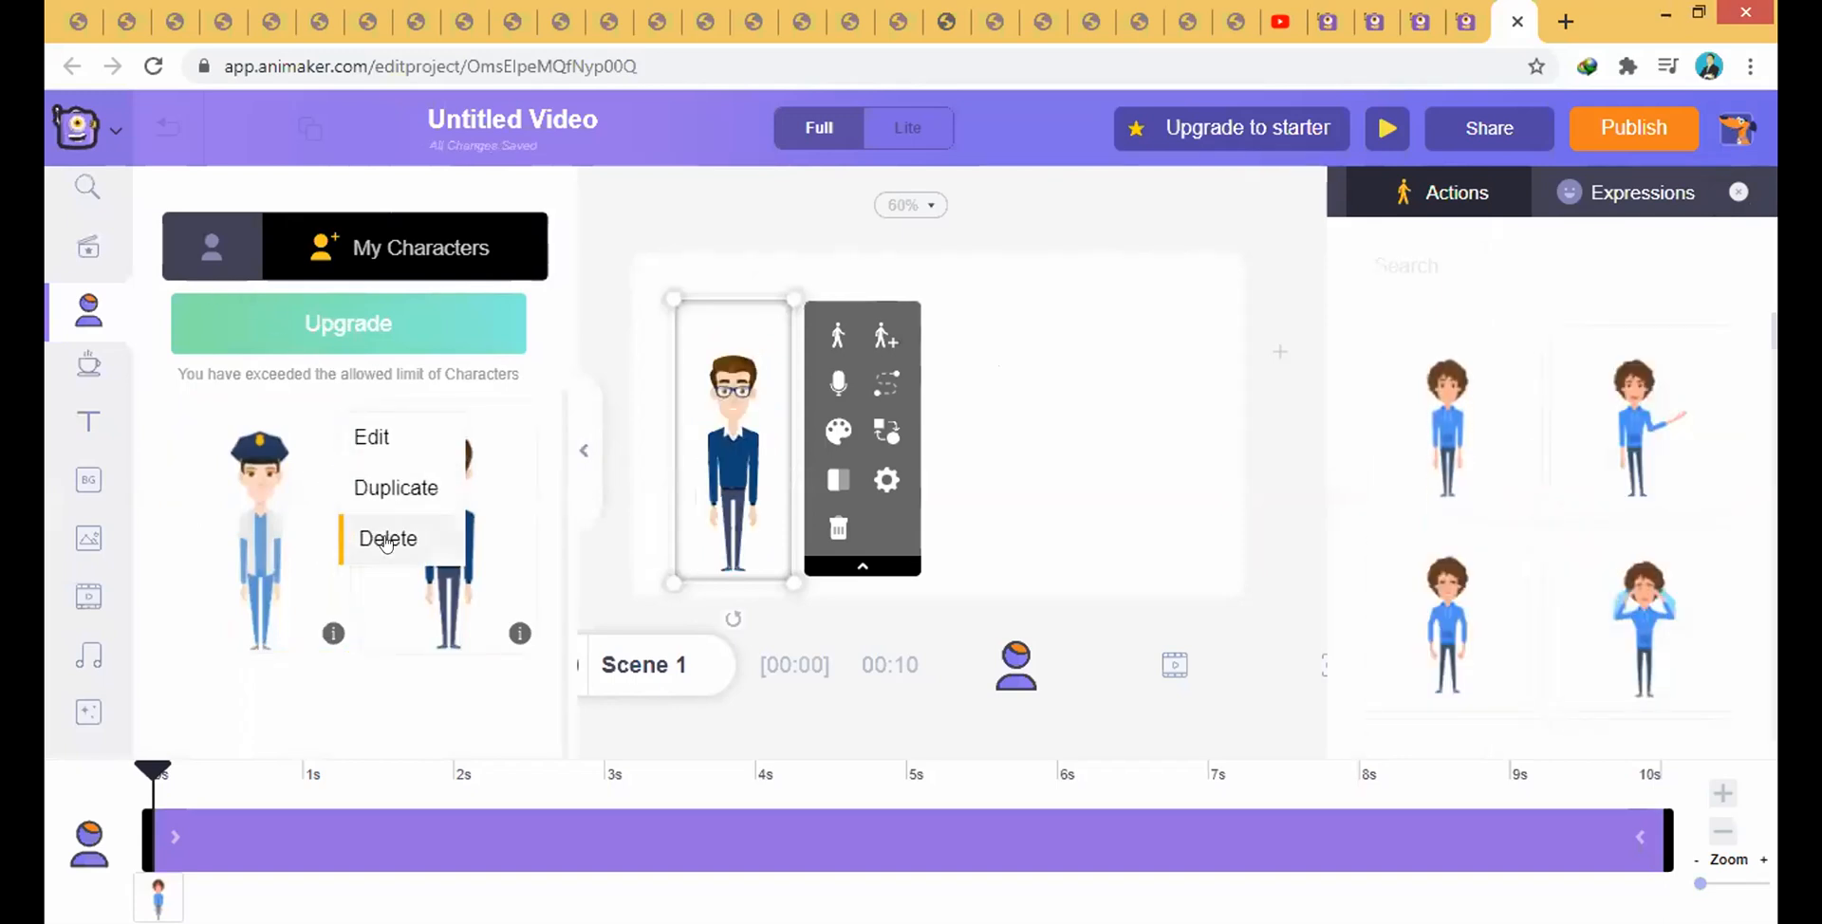
click(386, 539)
click(949, 539)
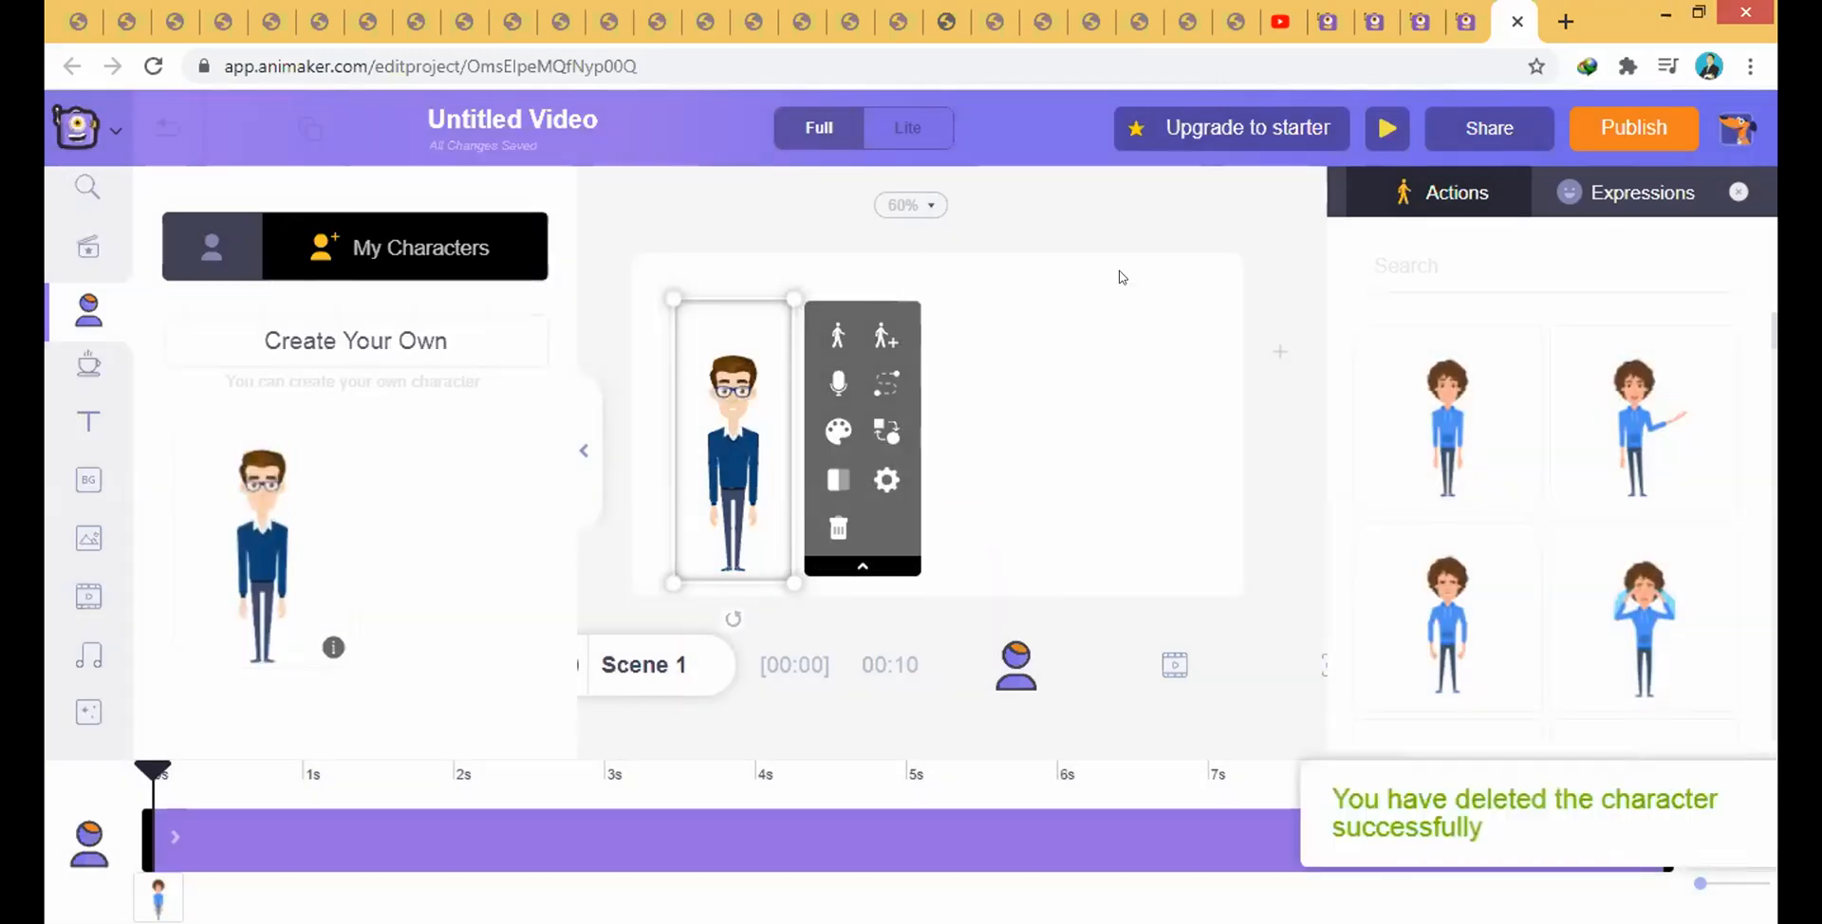
click(1118, 275)
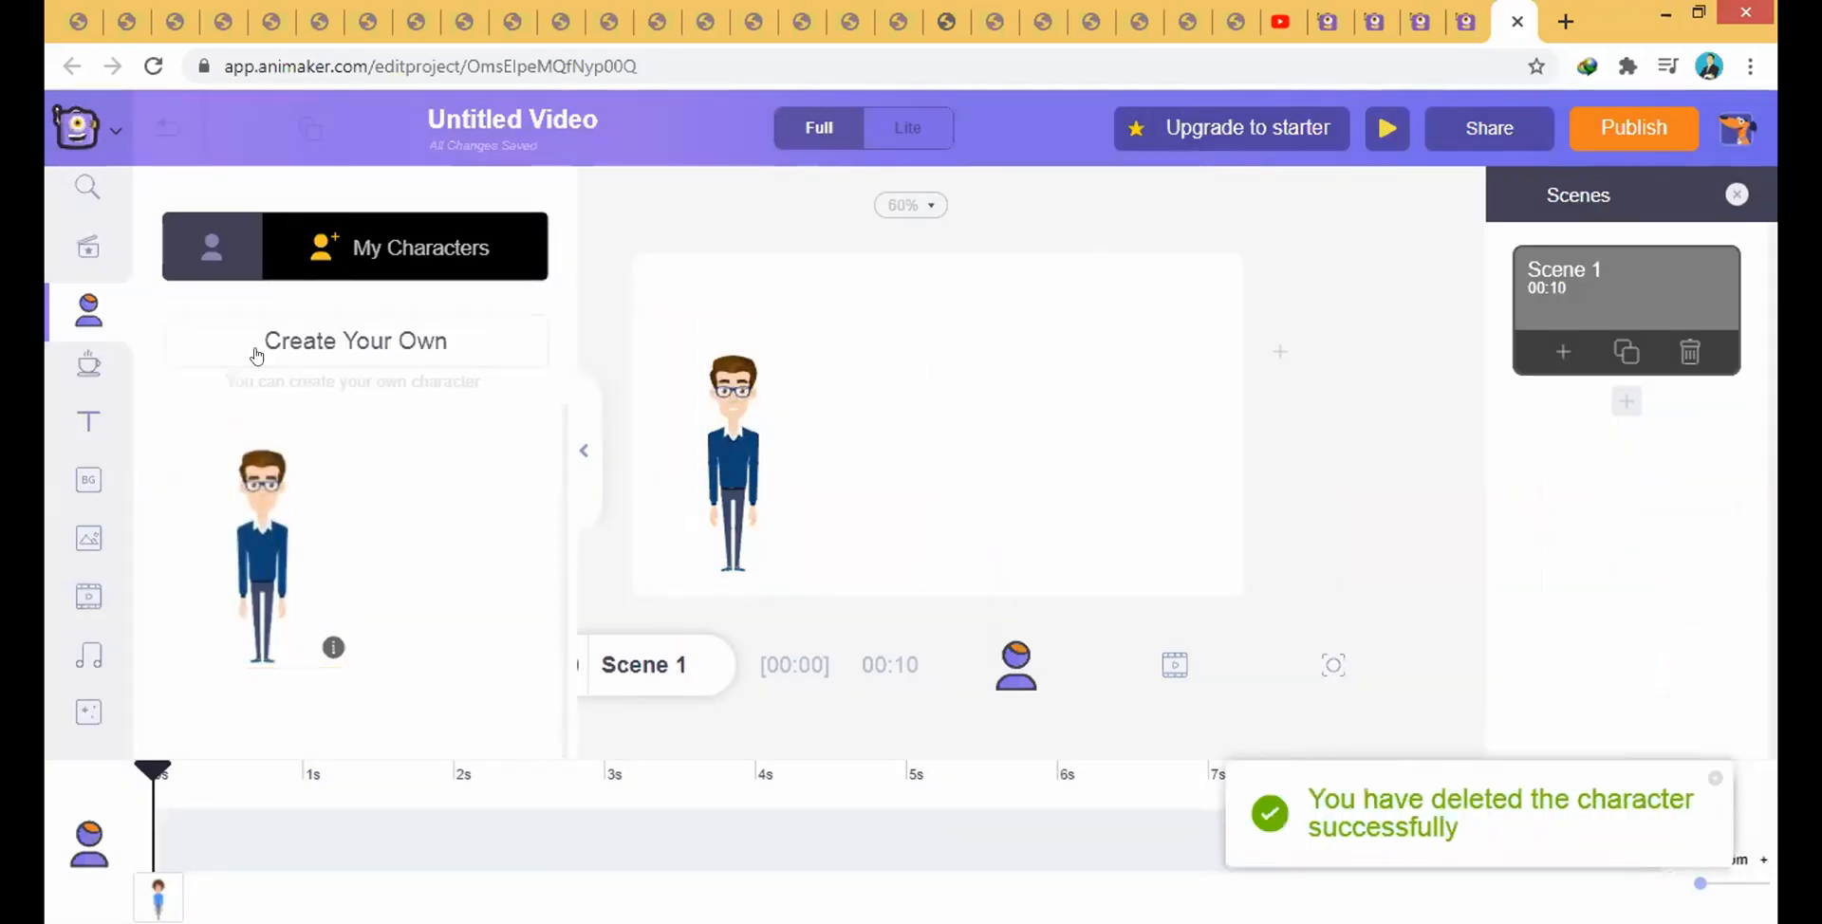
- Close the unneeded browser pages, including the exported CIRI CIRI MAKHLUK HIDUP video, and return to the Untitled Video project
right_click(1453, 28)
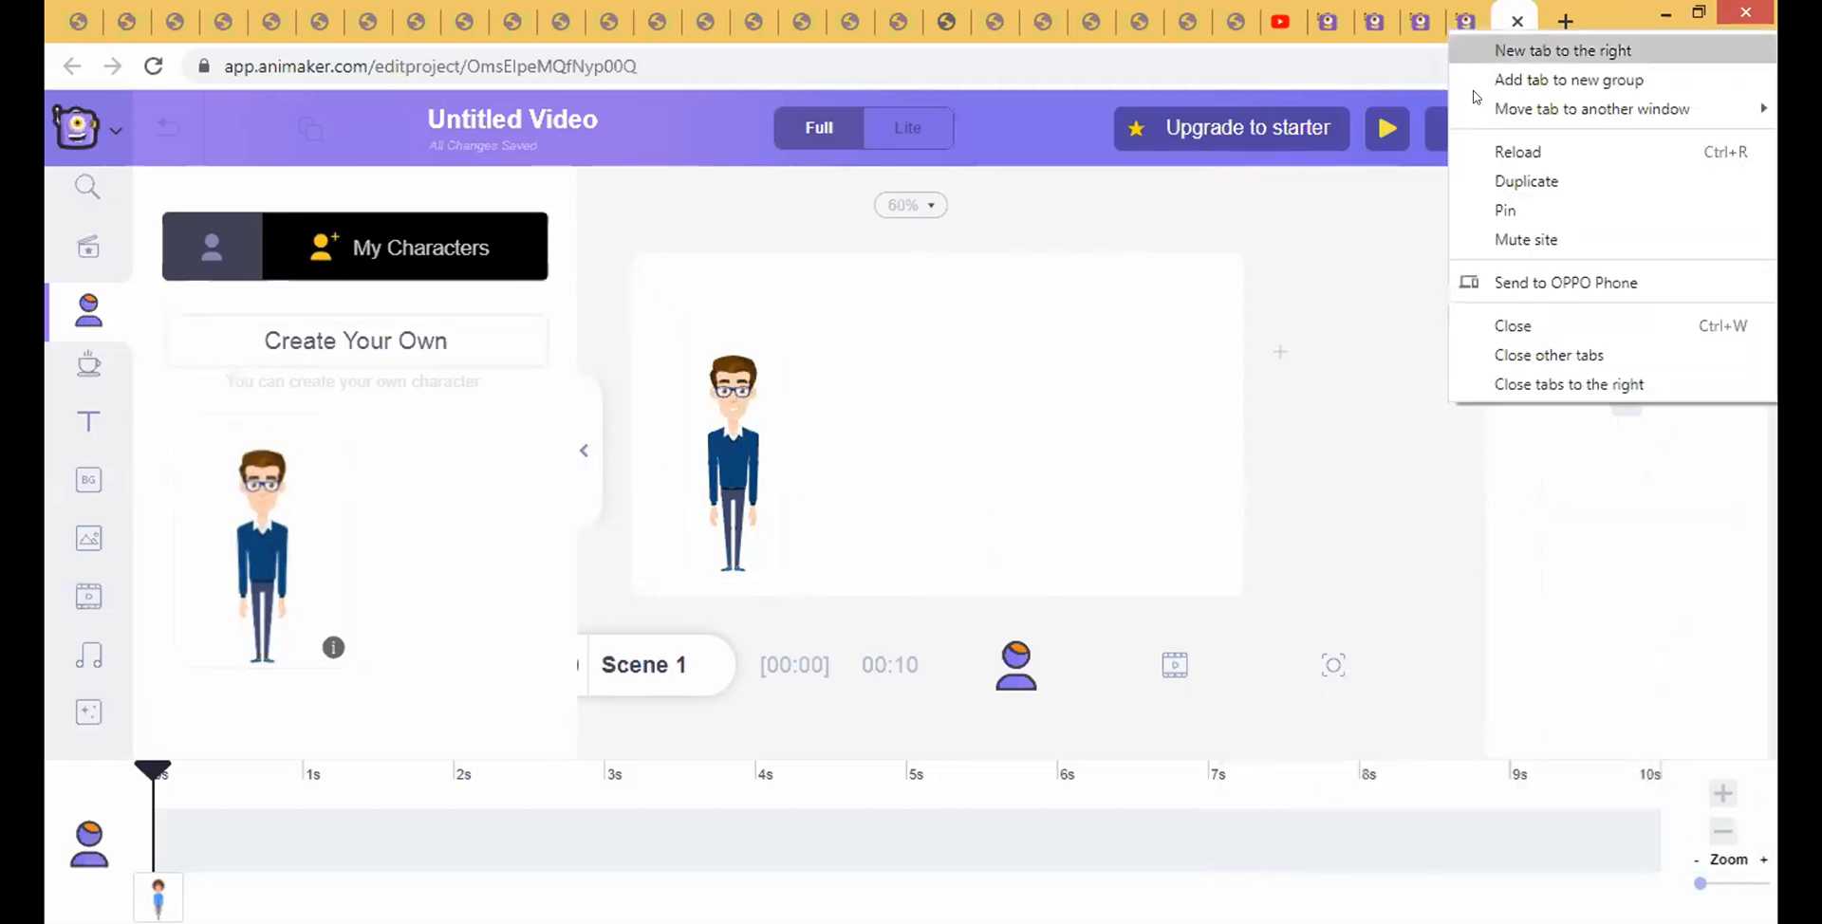
click(1532, 325)
right_click(1452, 20)
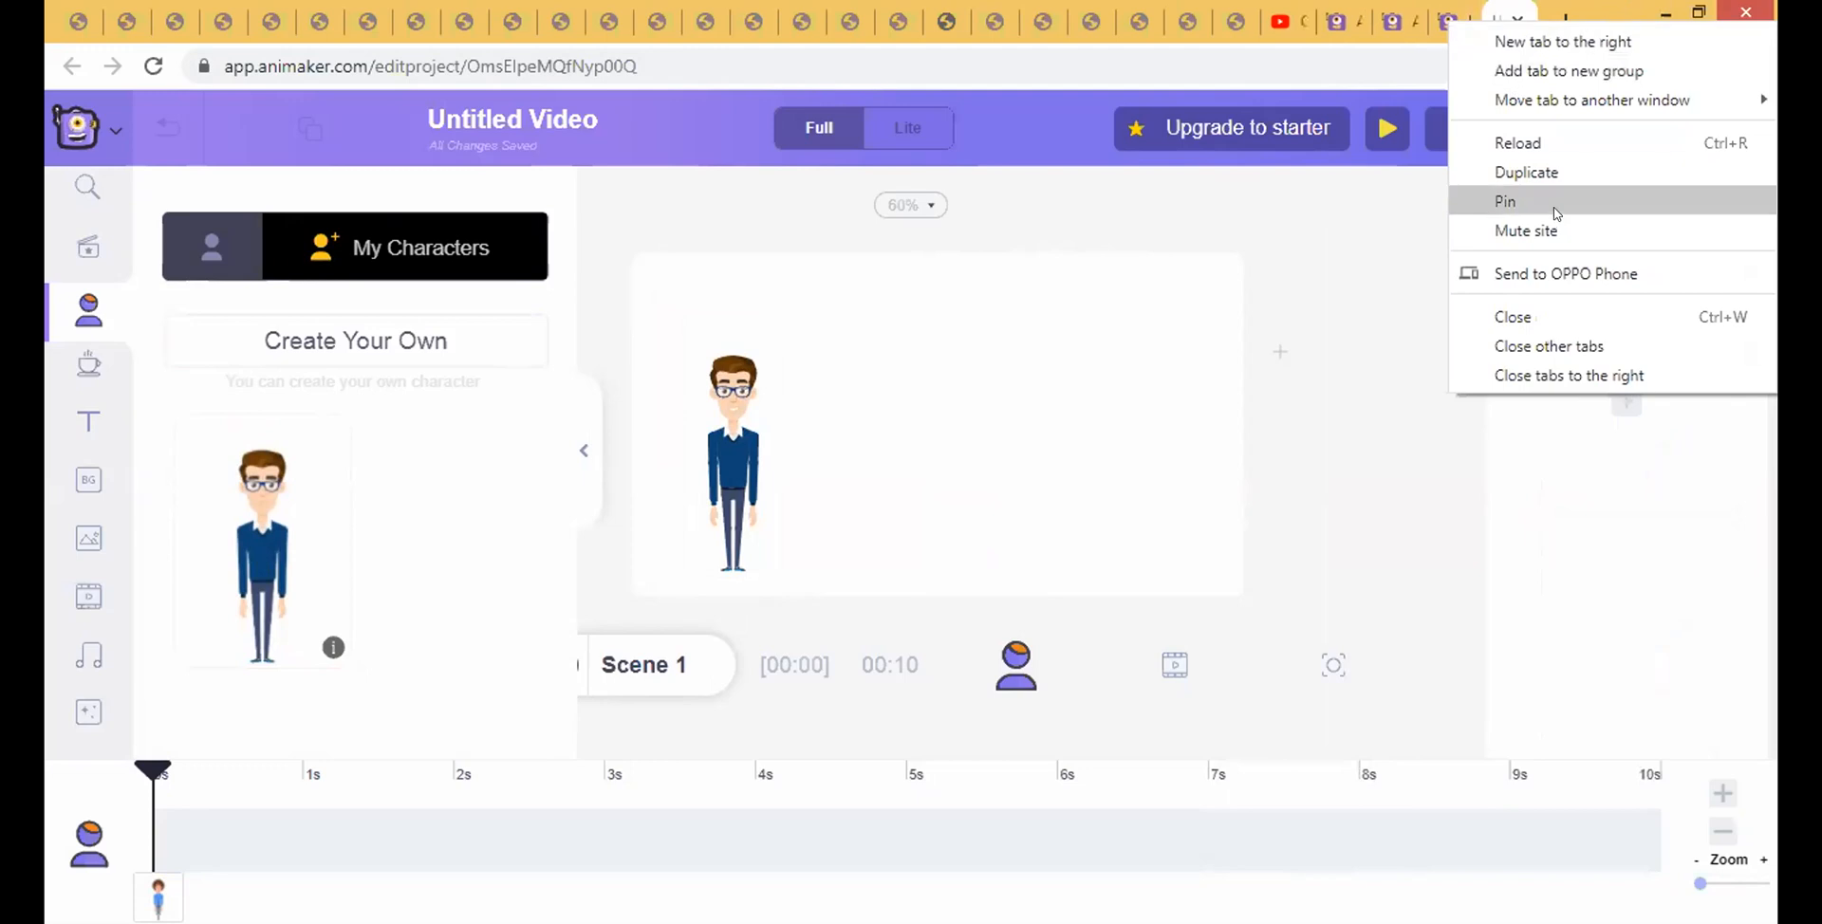
click(1557, 212)
right_click(1288, 20)
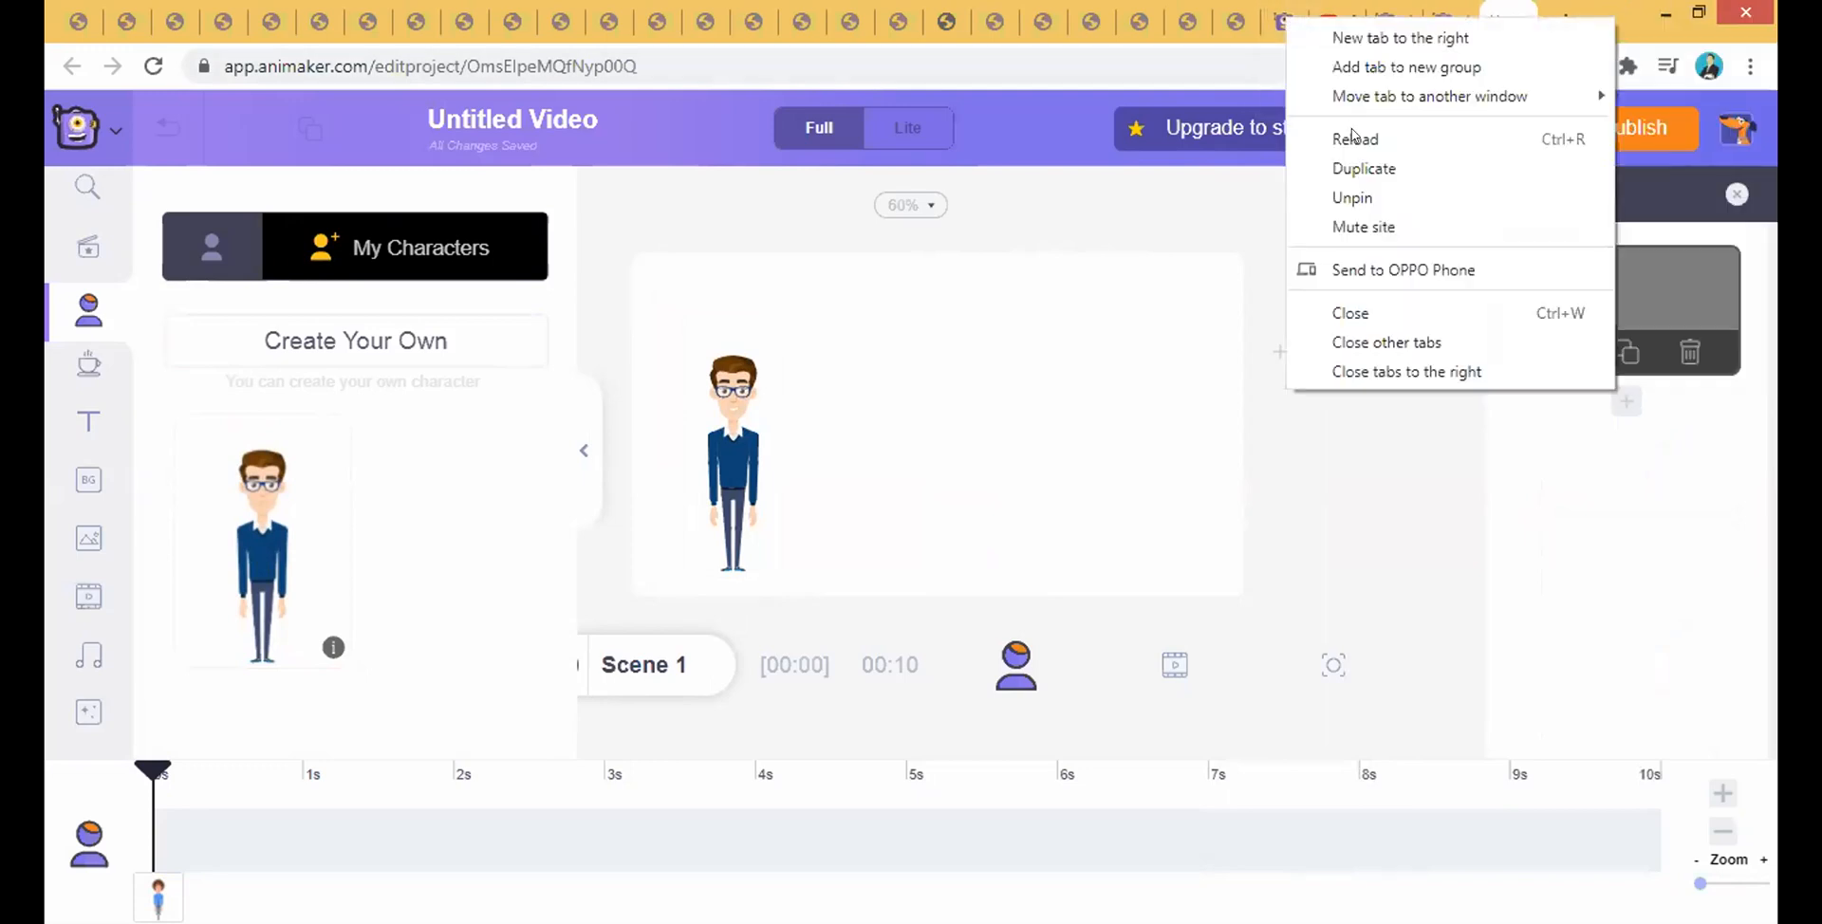
click(1381, 312)
click(1433, 19)
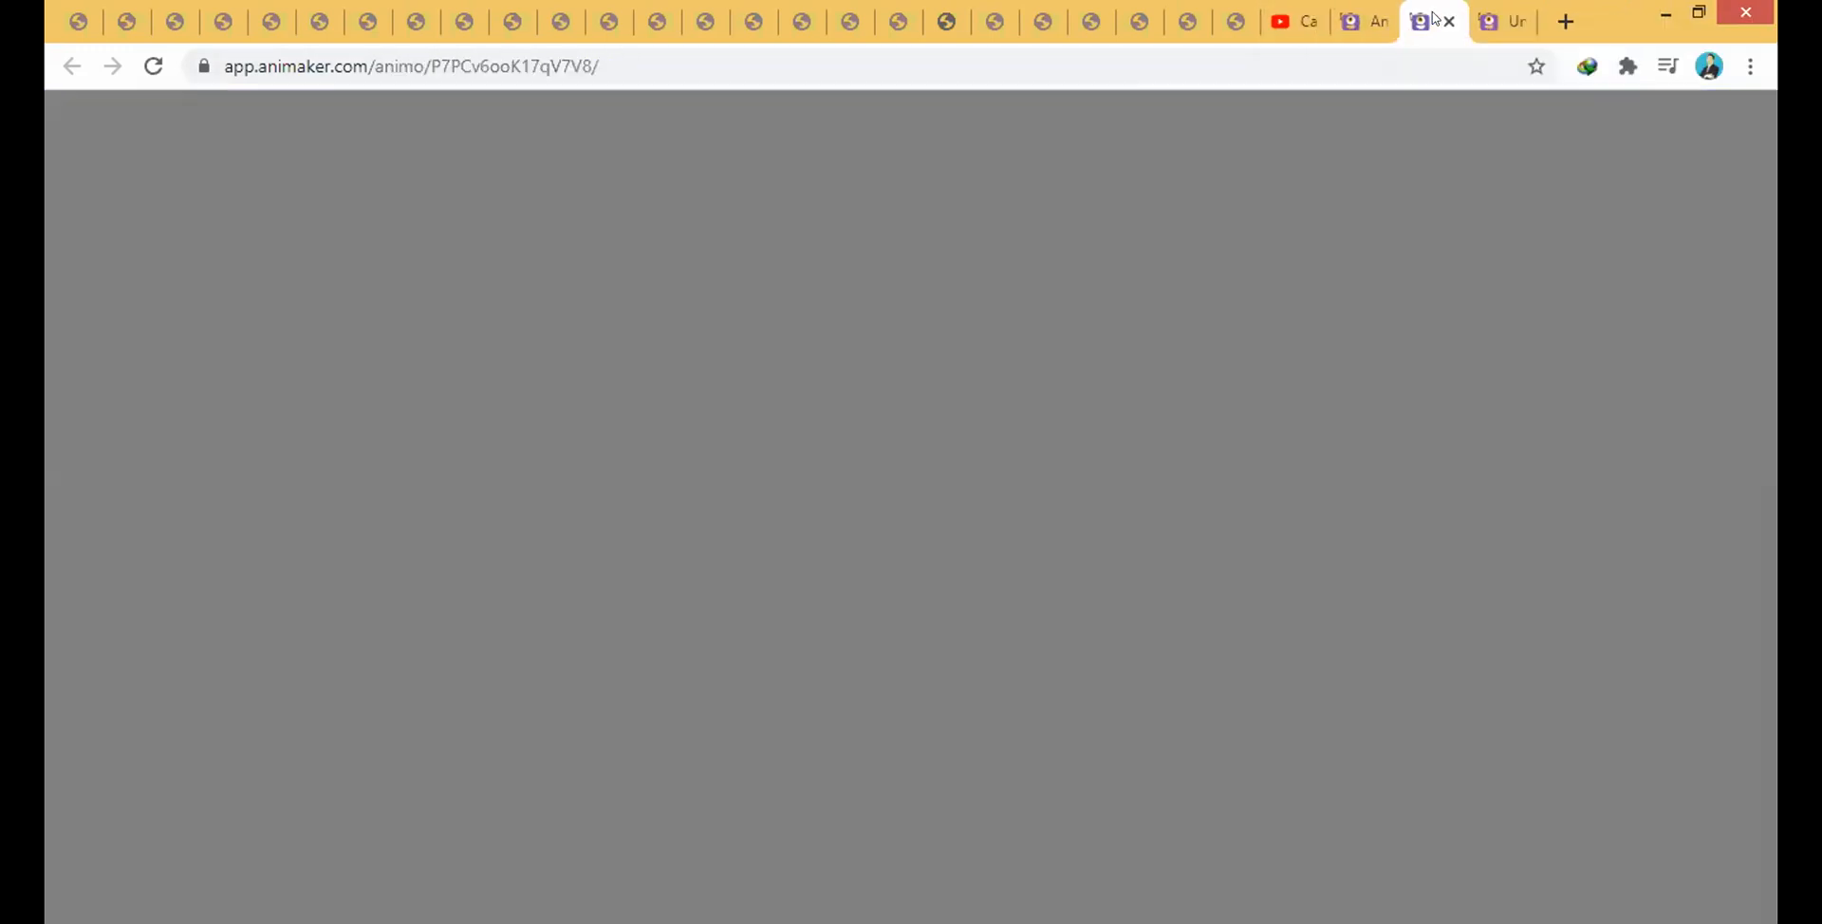
click(1492, 7)
click(1370, 17)
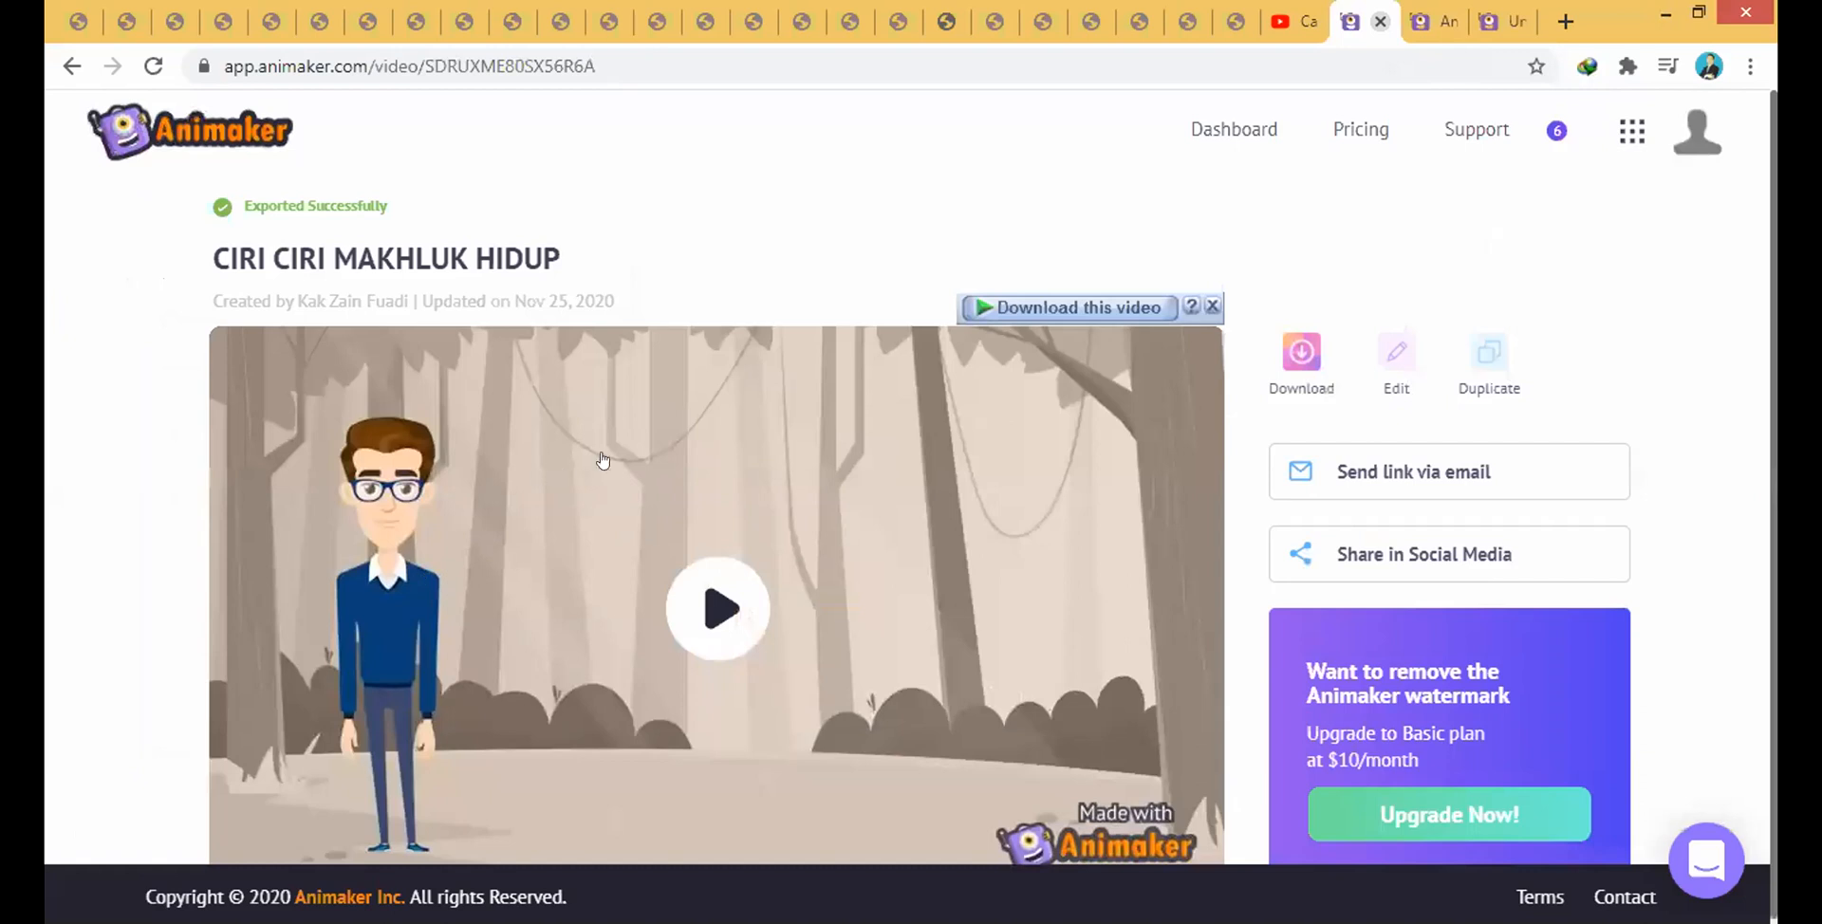
key(ctrl+w)
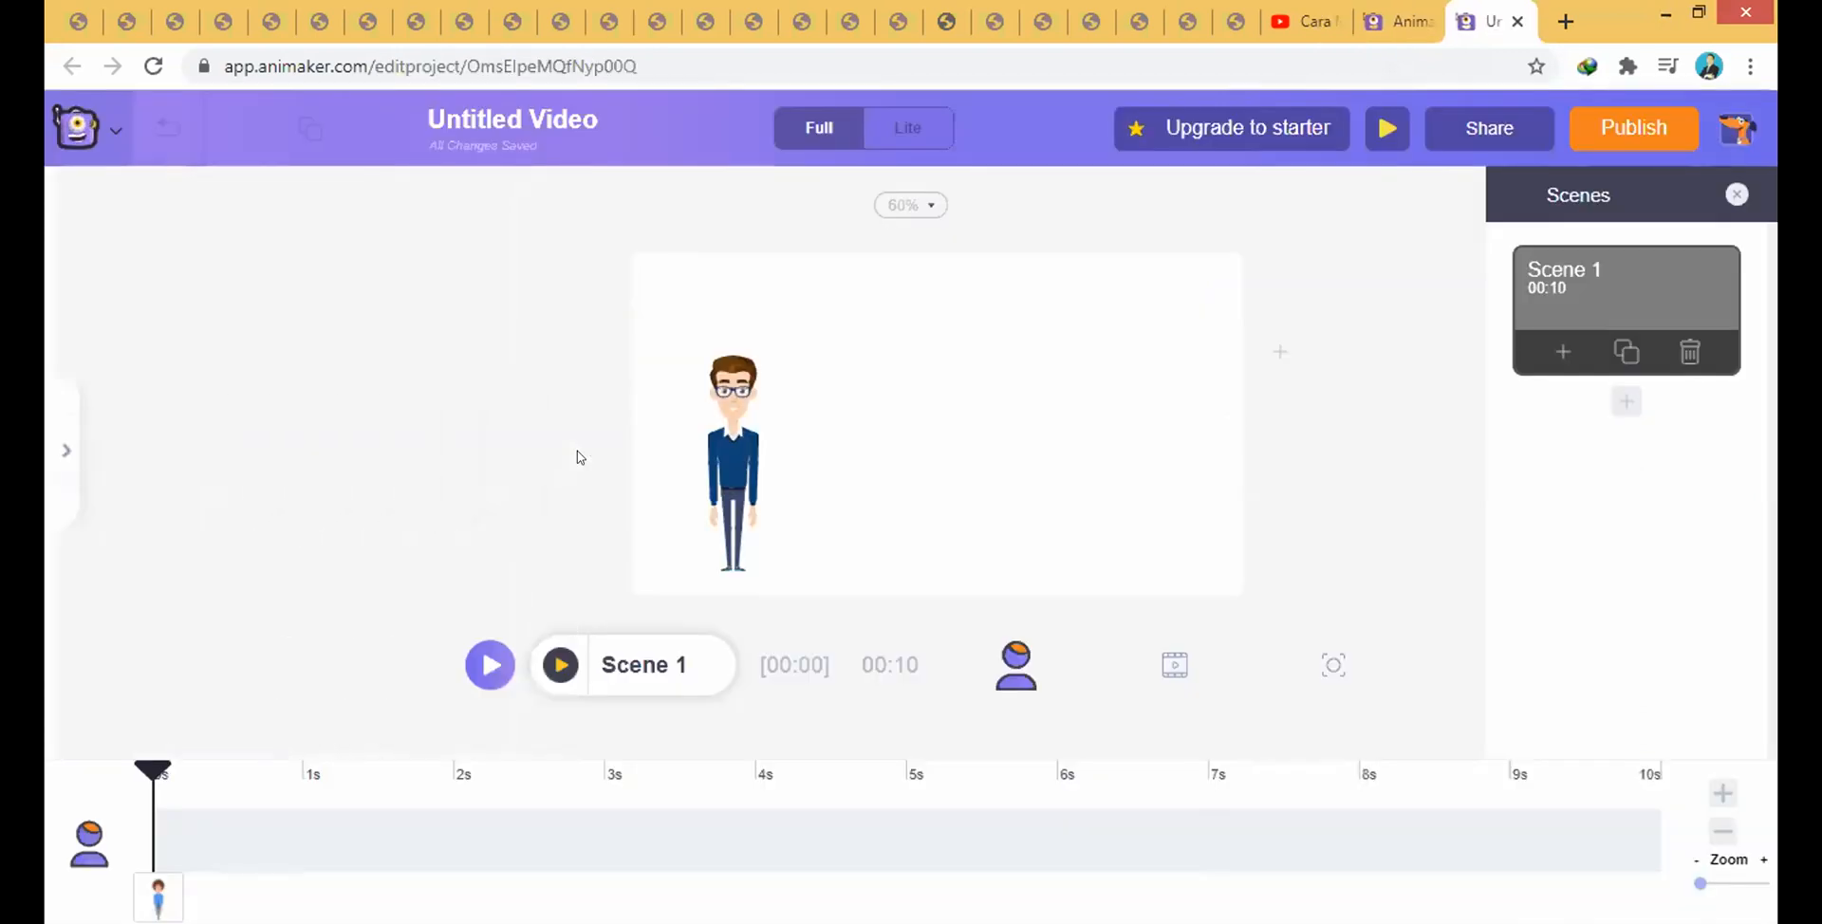
- Enlarge the man in glasses and position him at the lower left of Scene 1
click(731, 384)
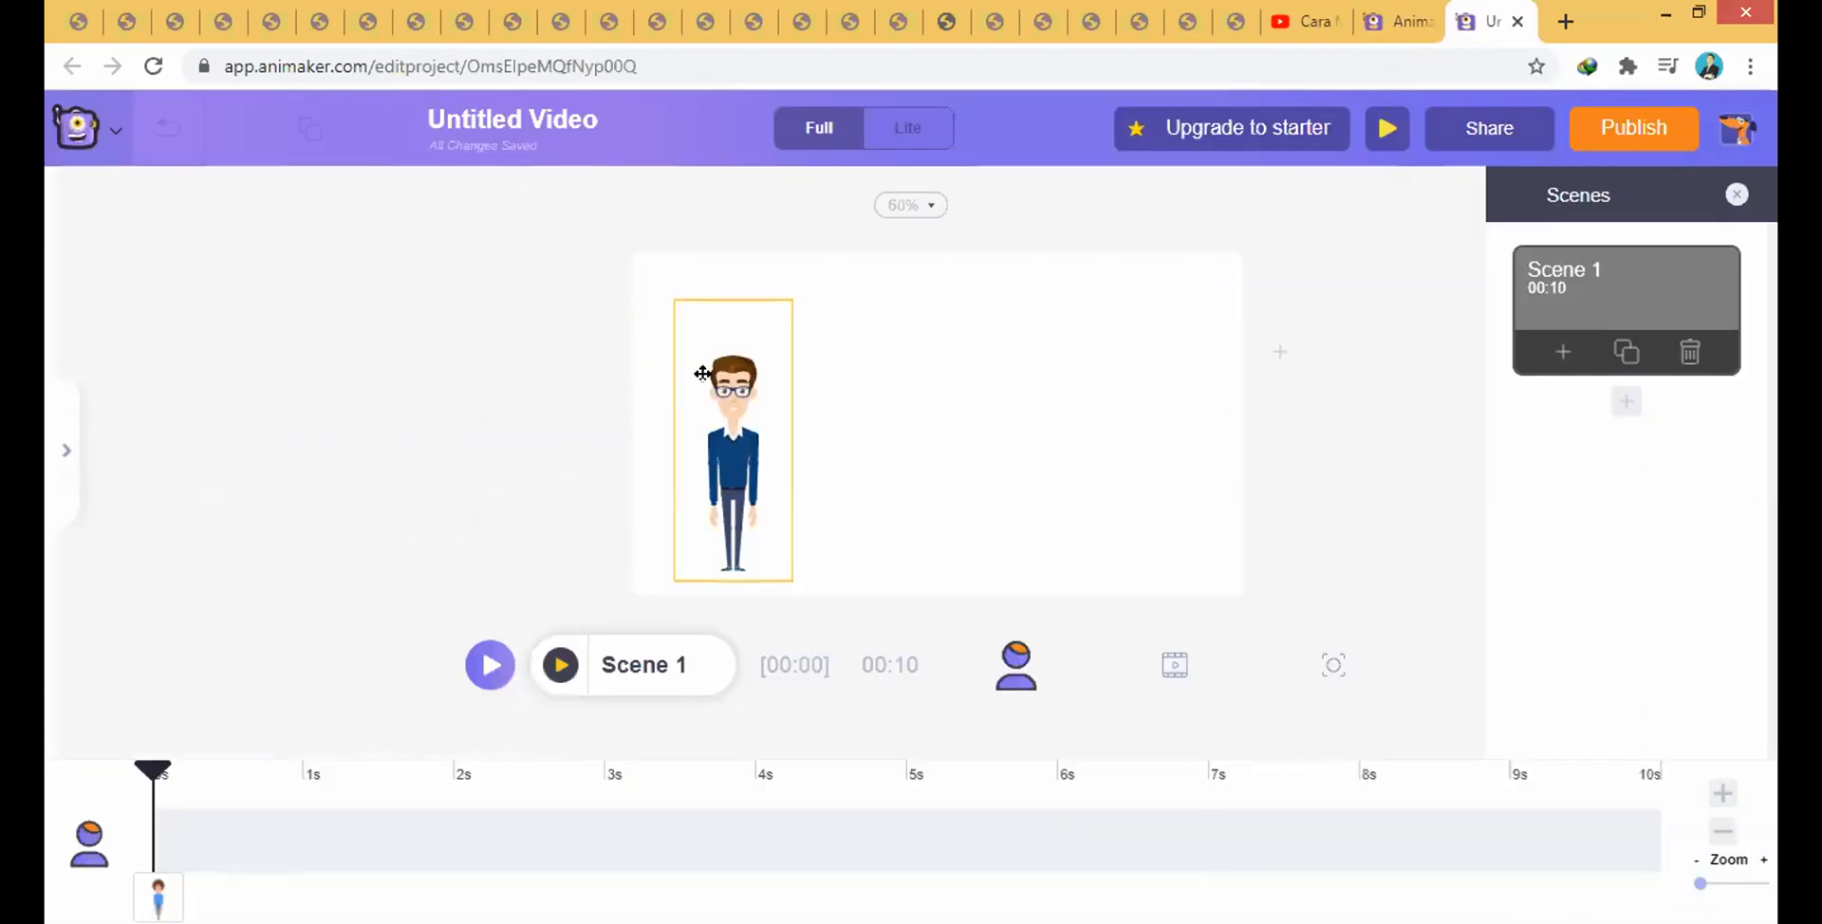
drag(742, 494, 721, 479)
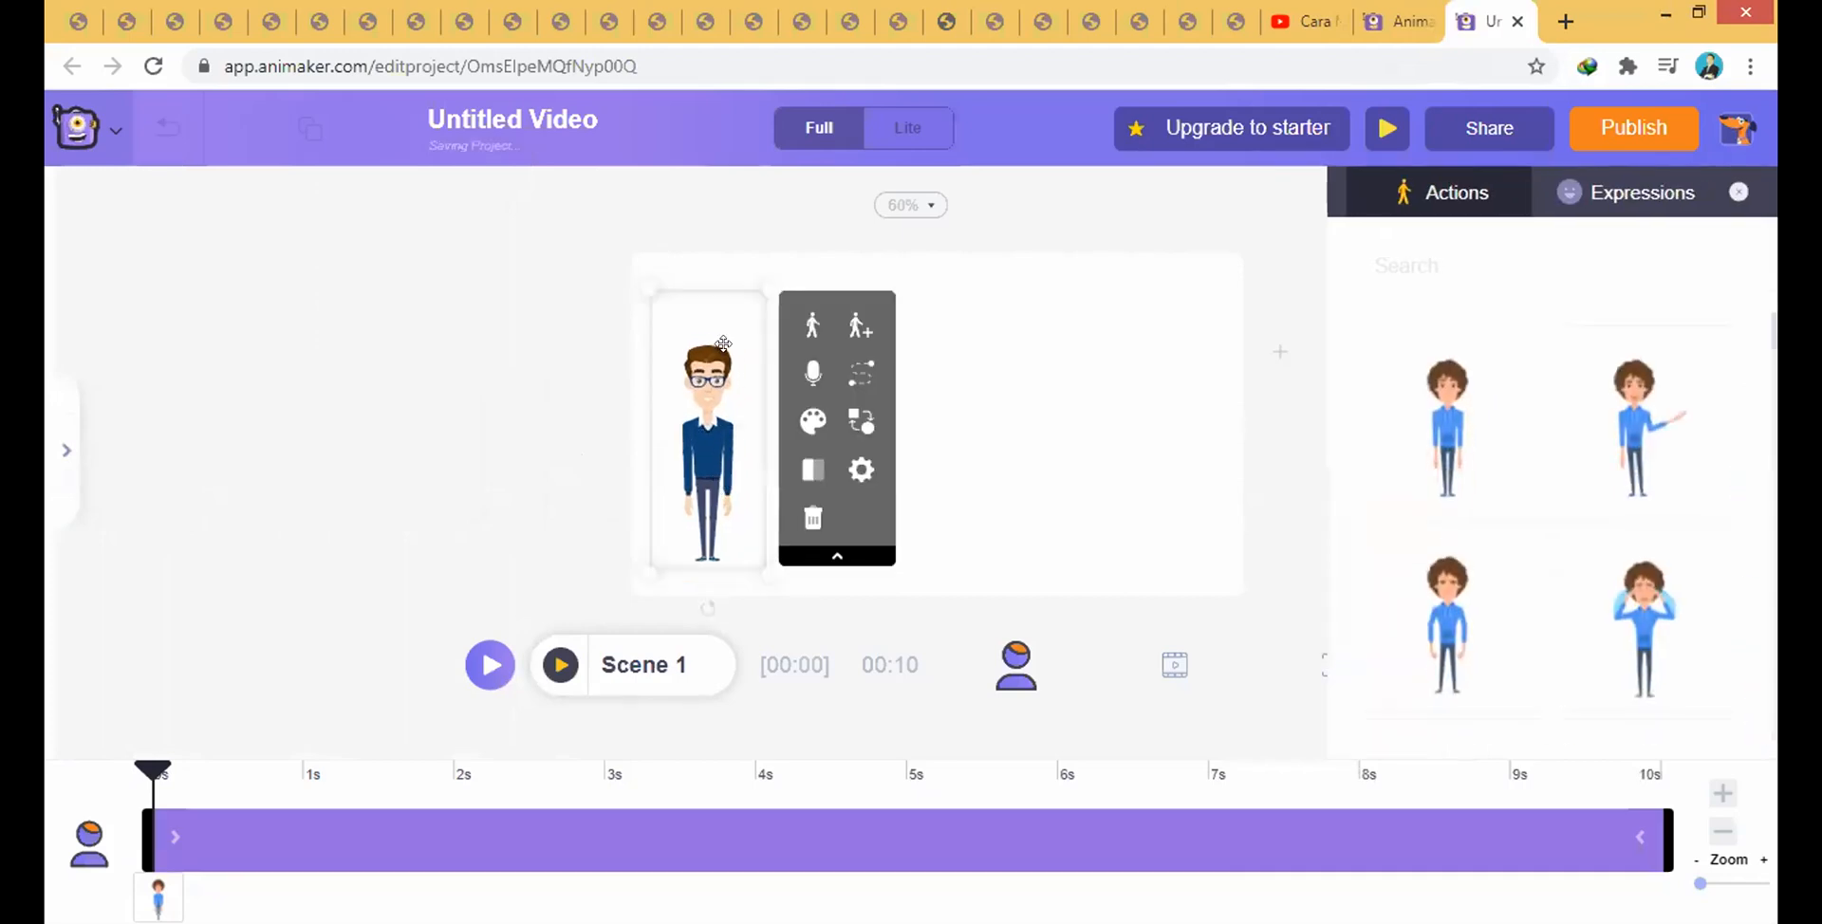
click(981, 354)
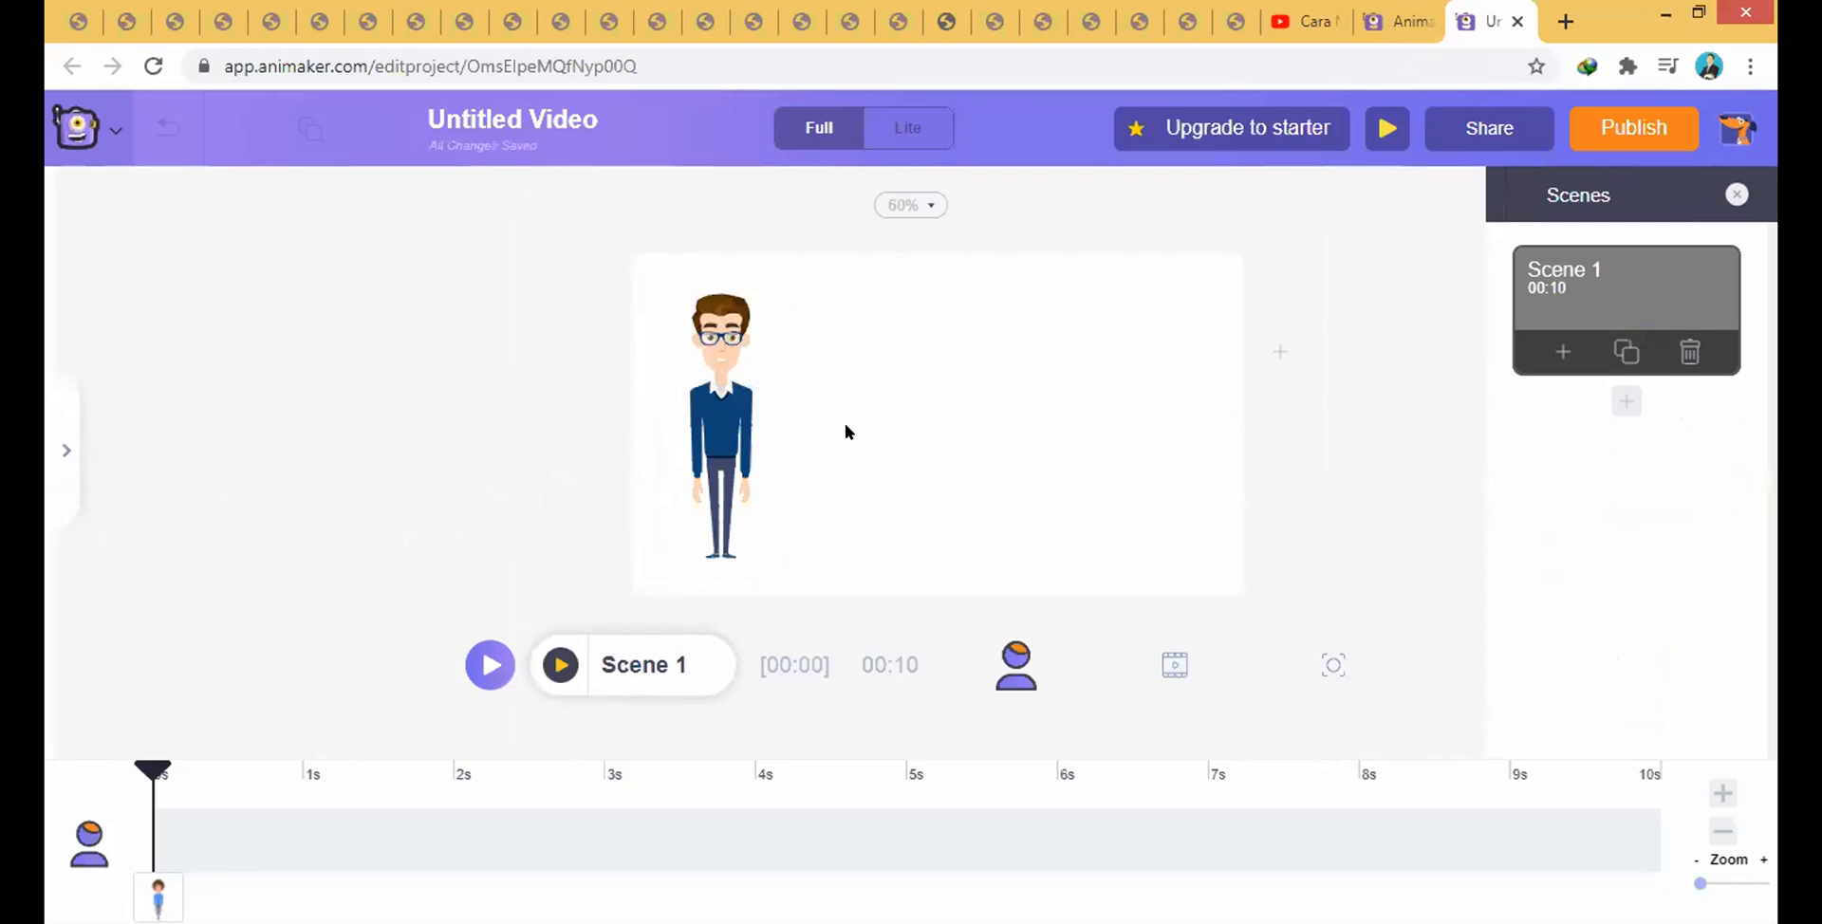
click(749, 397)
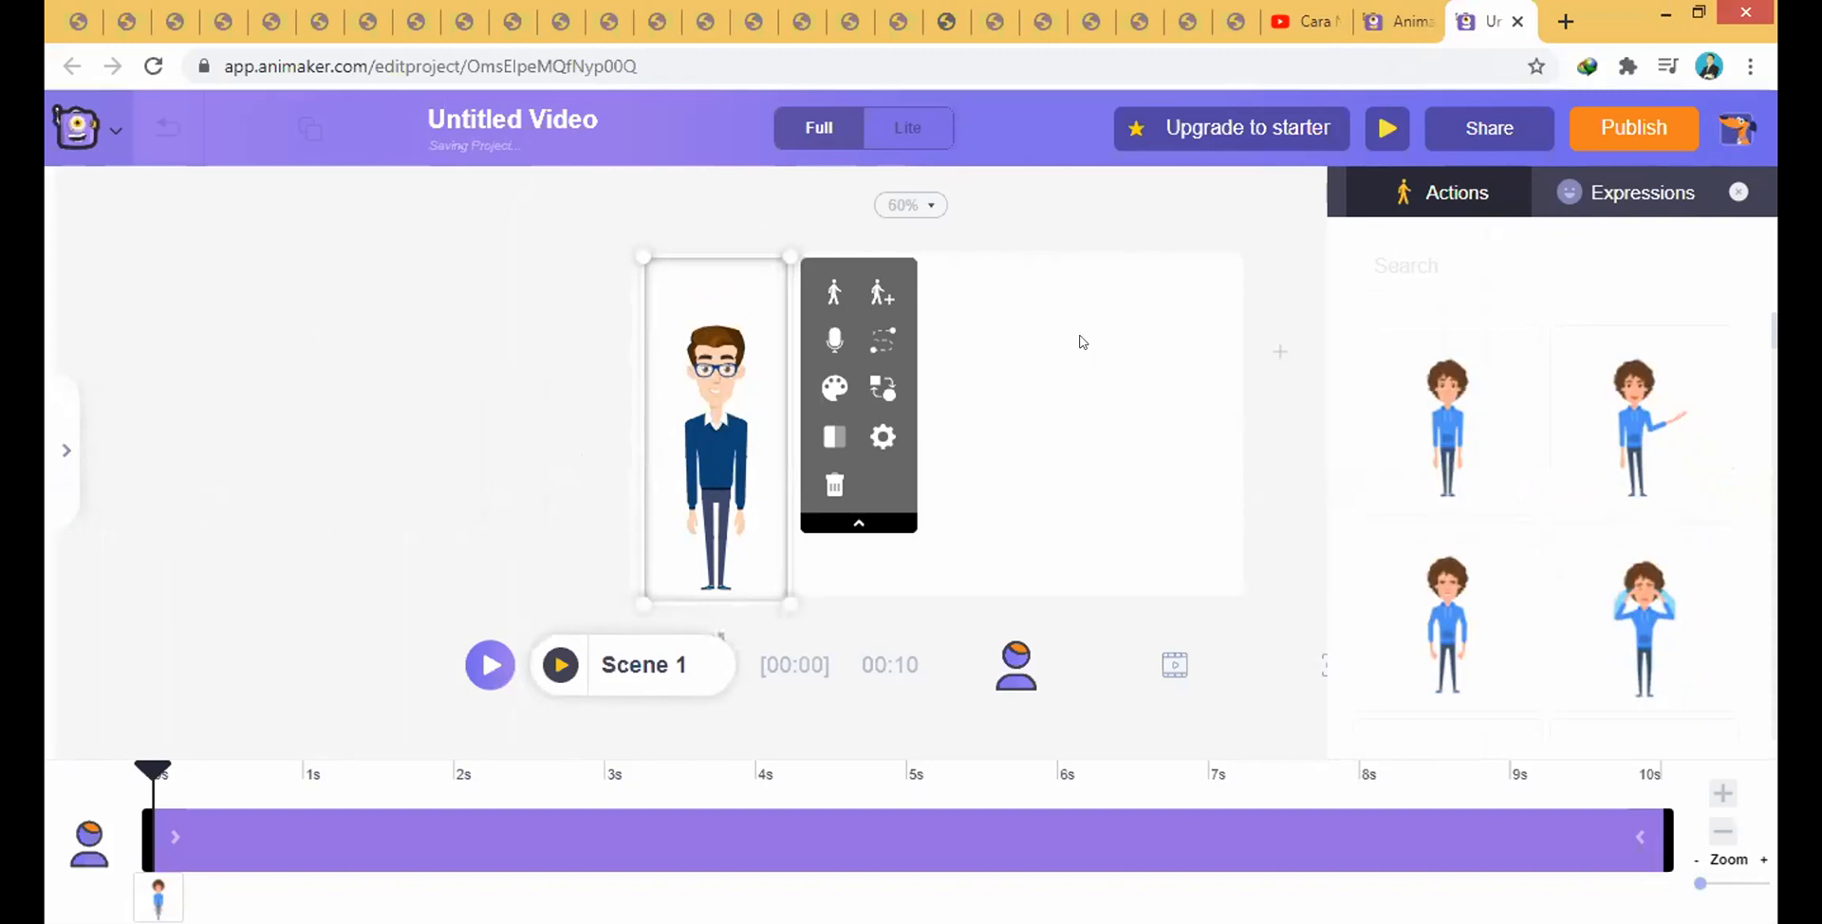
click(714, 322)
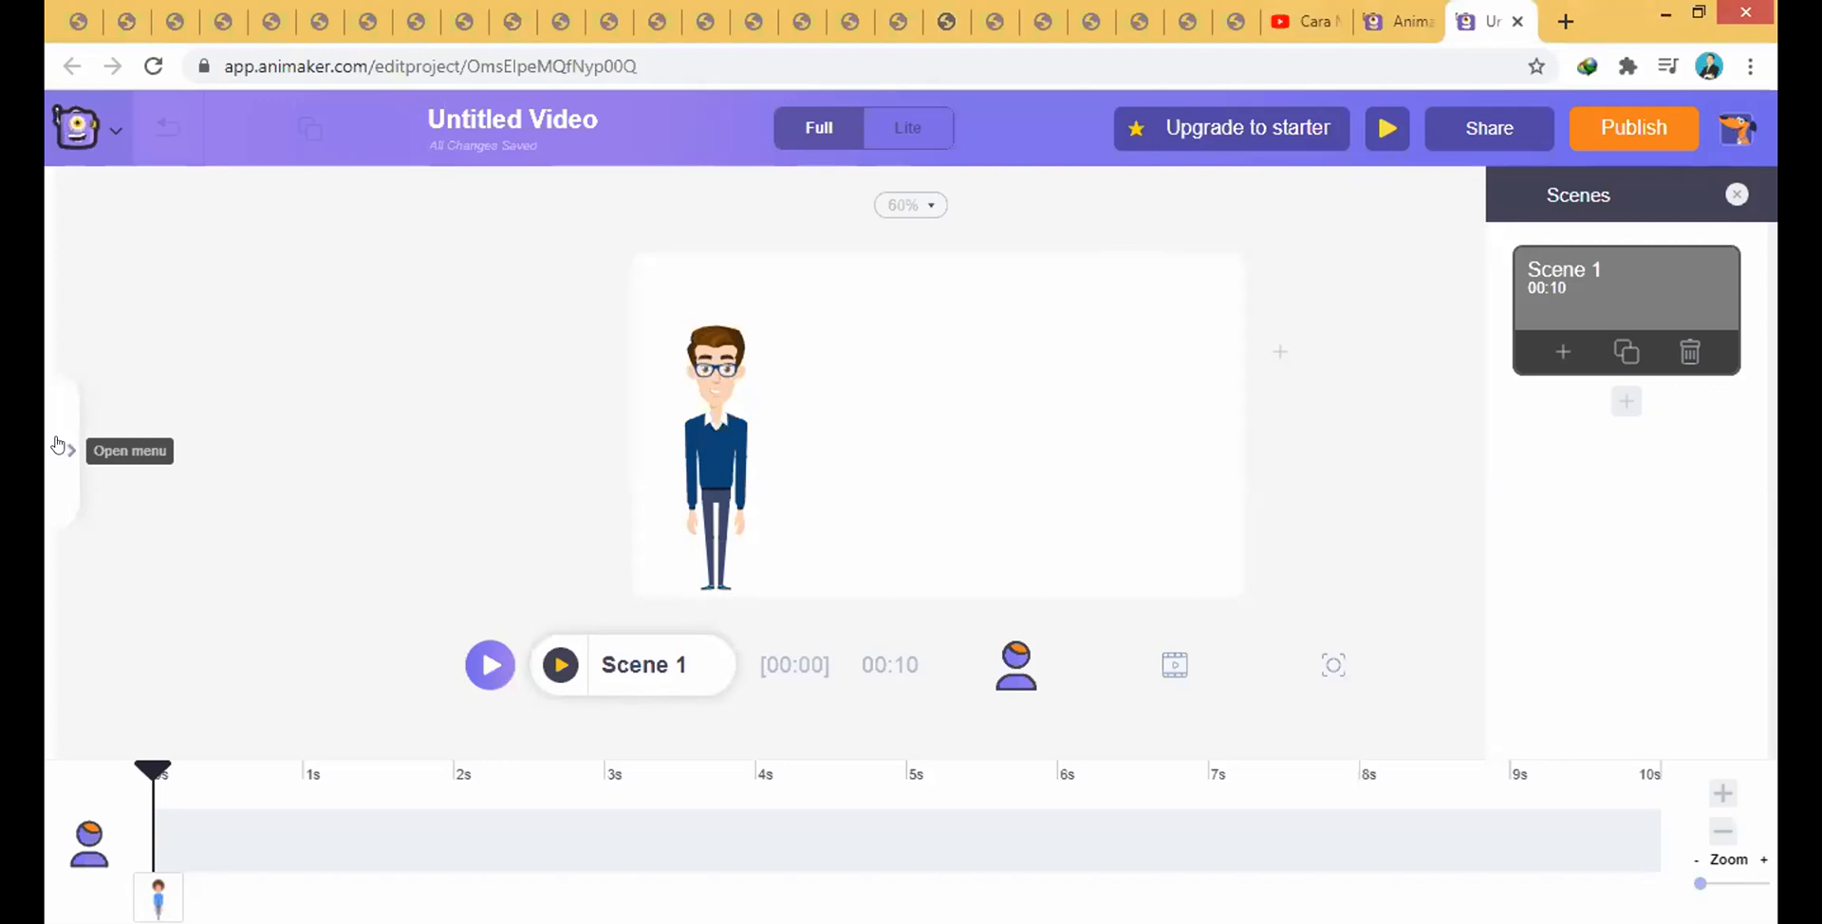
- Browse the ready-made characters library, including the Casual group, and return to My Characters
click(59, 446)
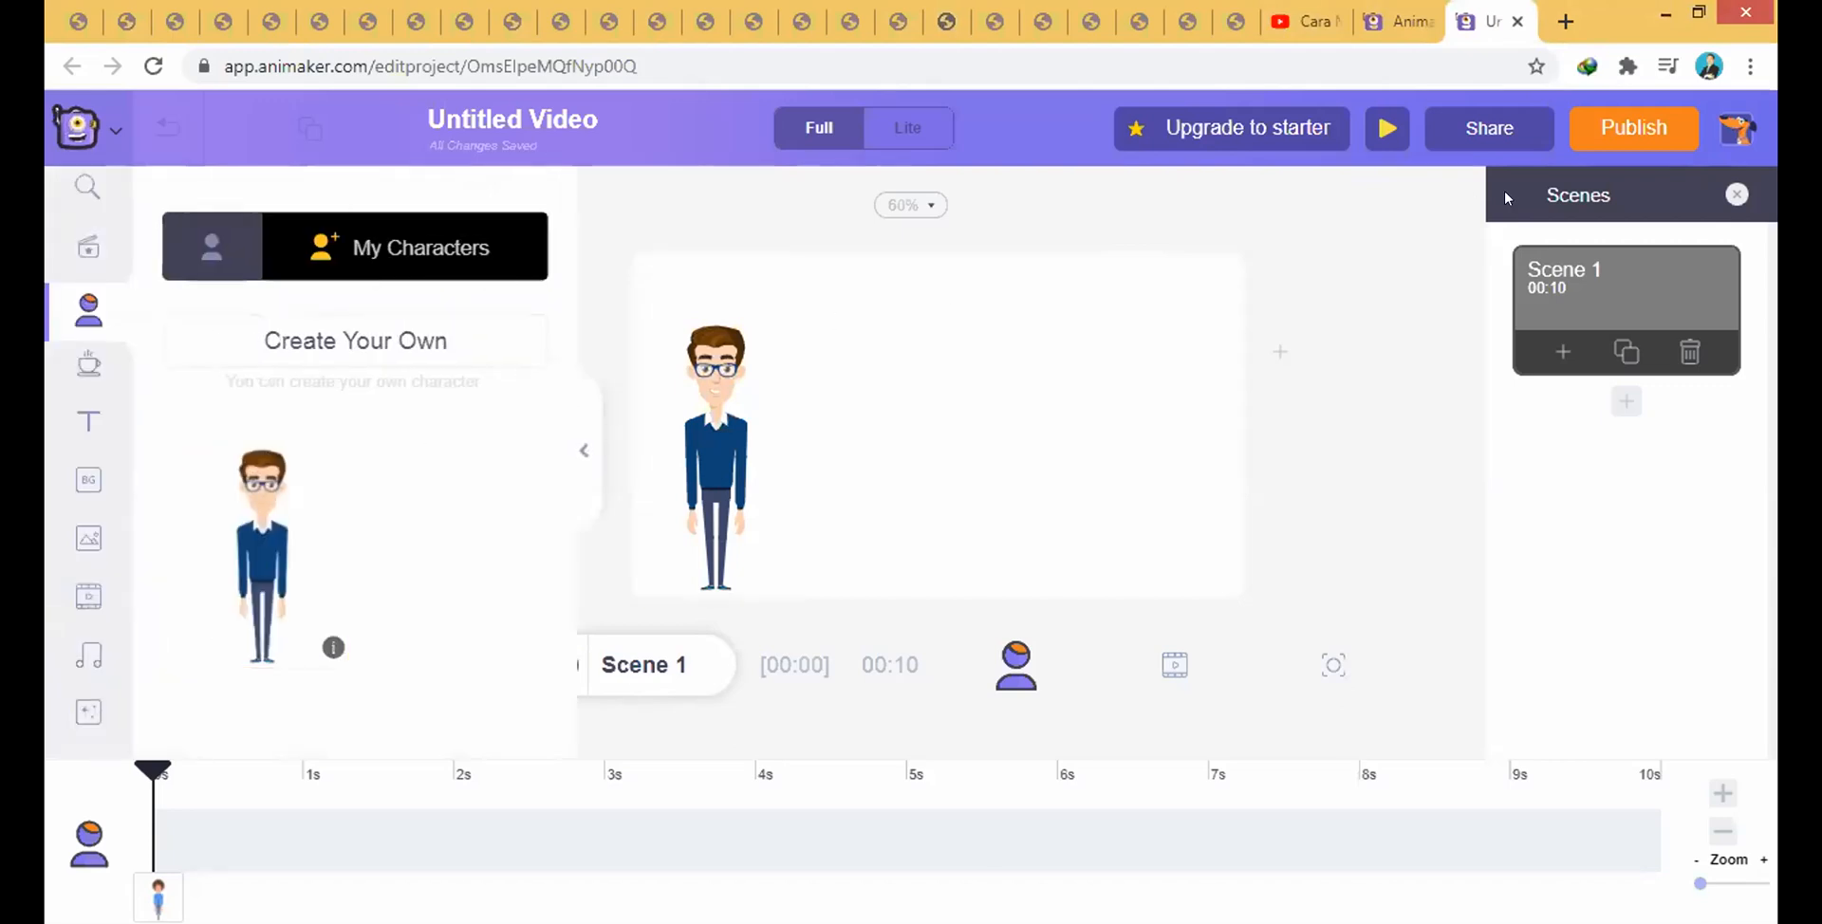
click(215, 251)
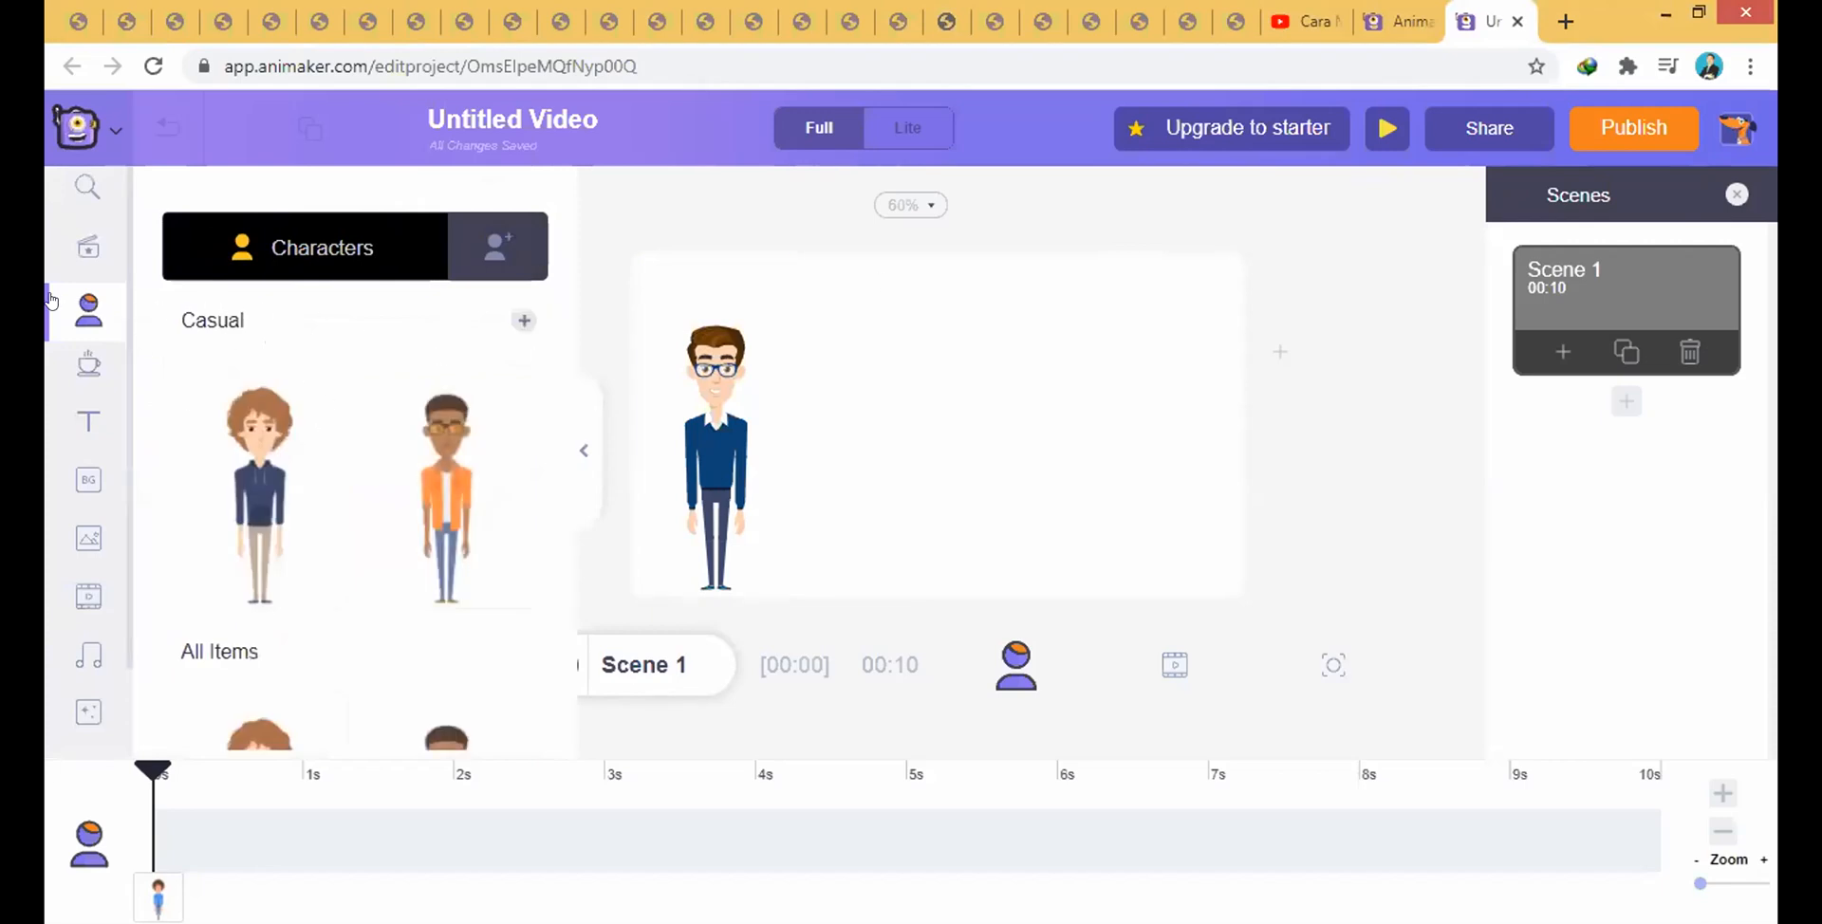
click(579, 446)
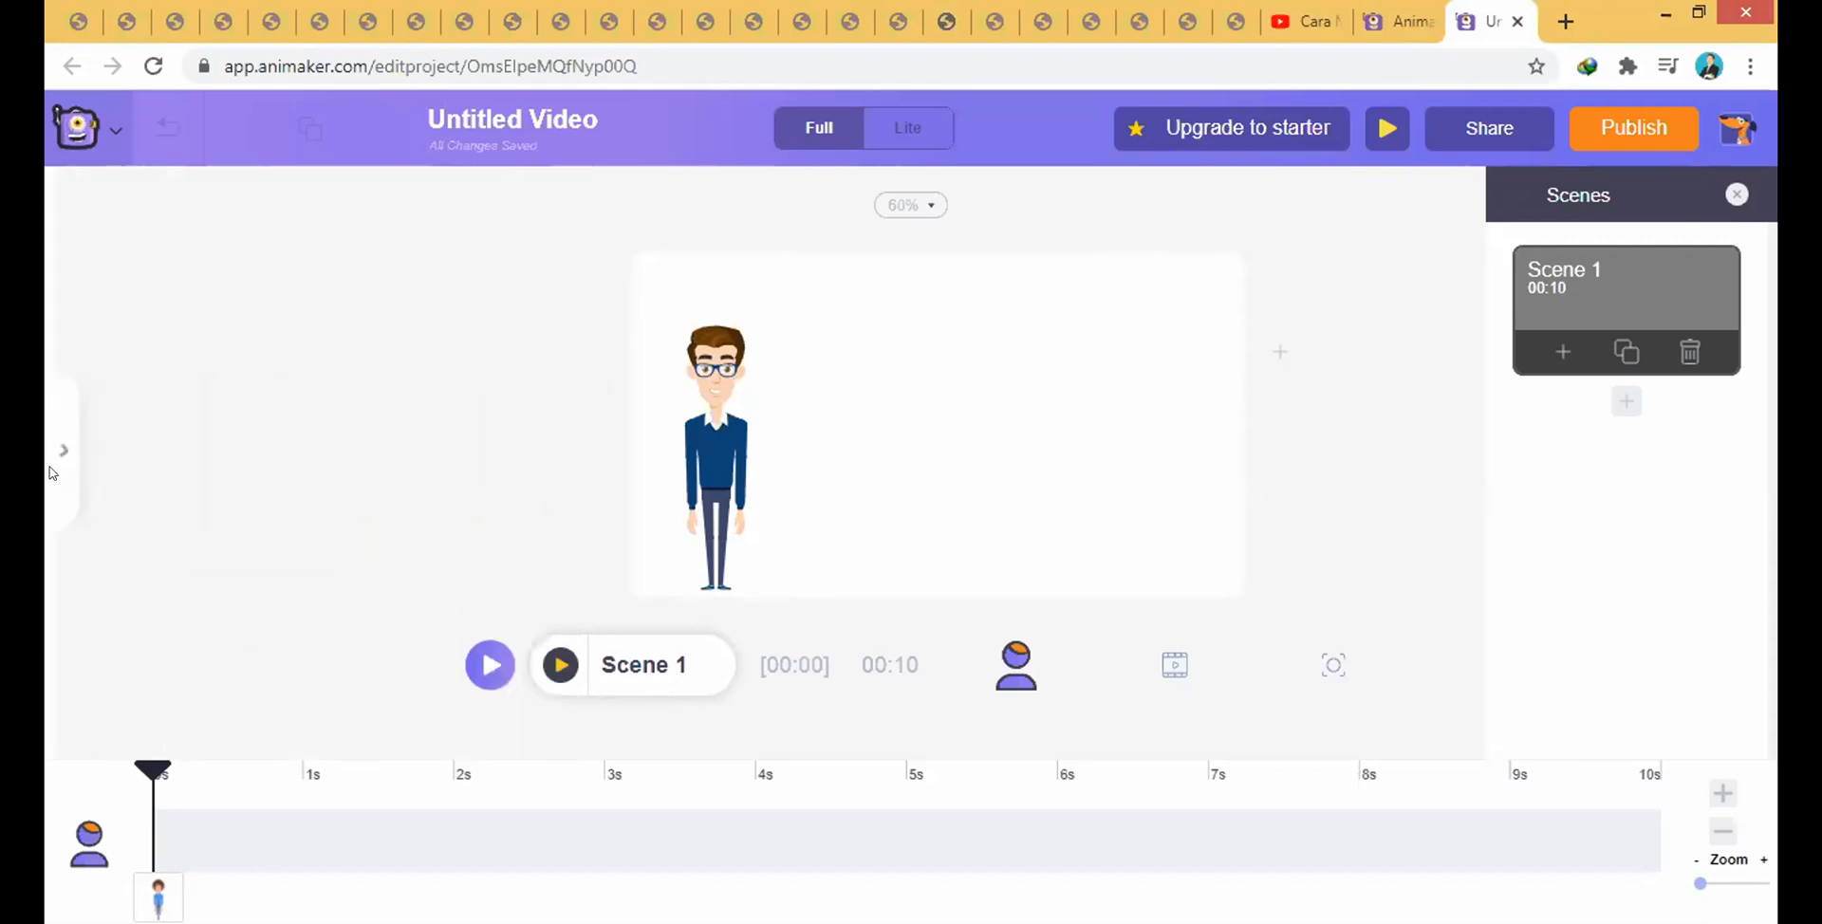
click(60, 455)
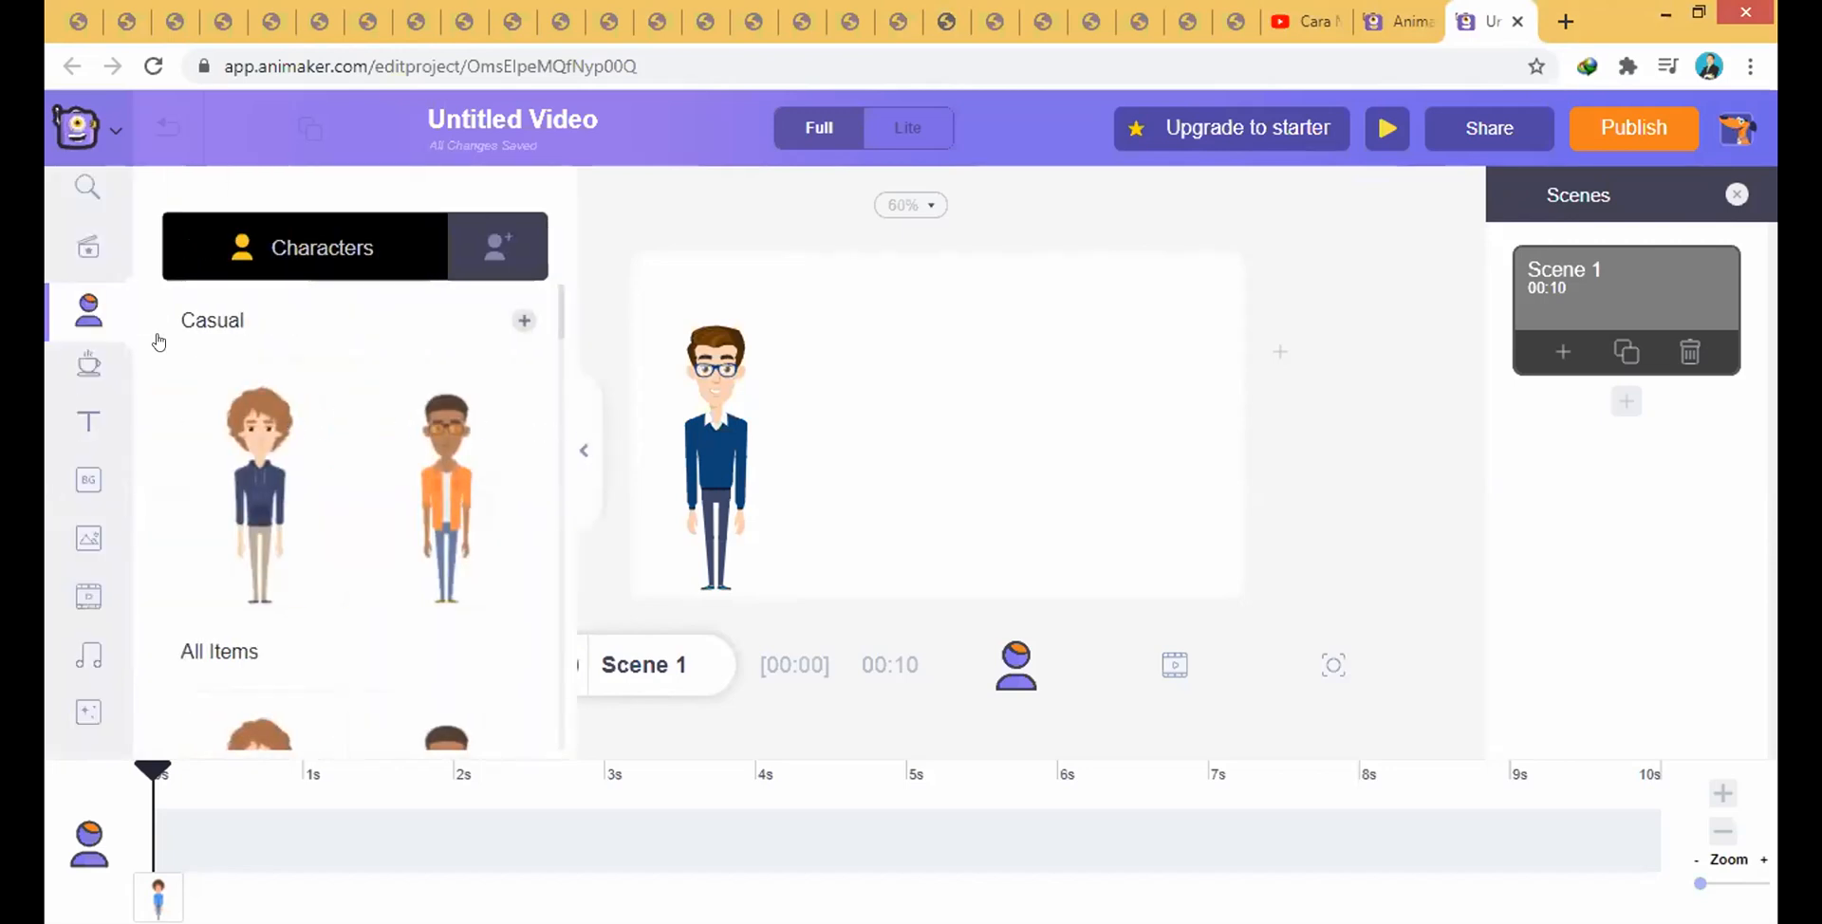
click(89, 368)
scroll(249, 384, down, 2)
scroll(281, 550, down, 5)
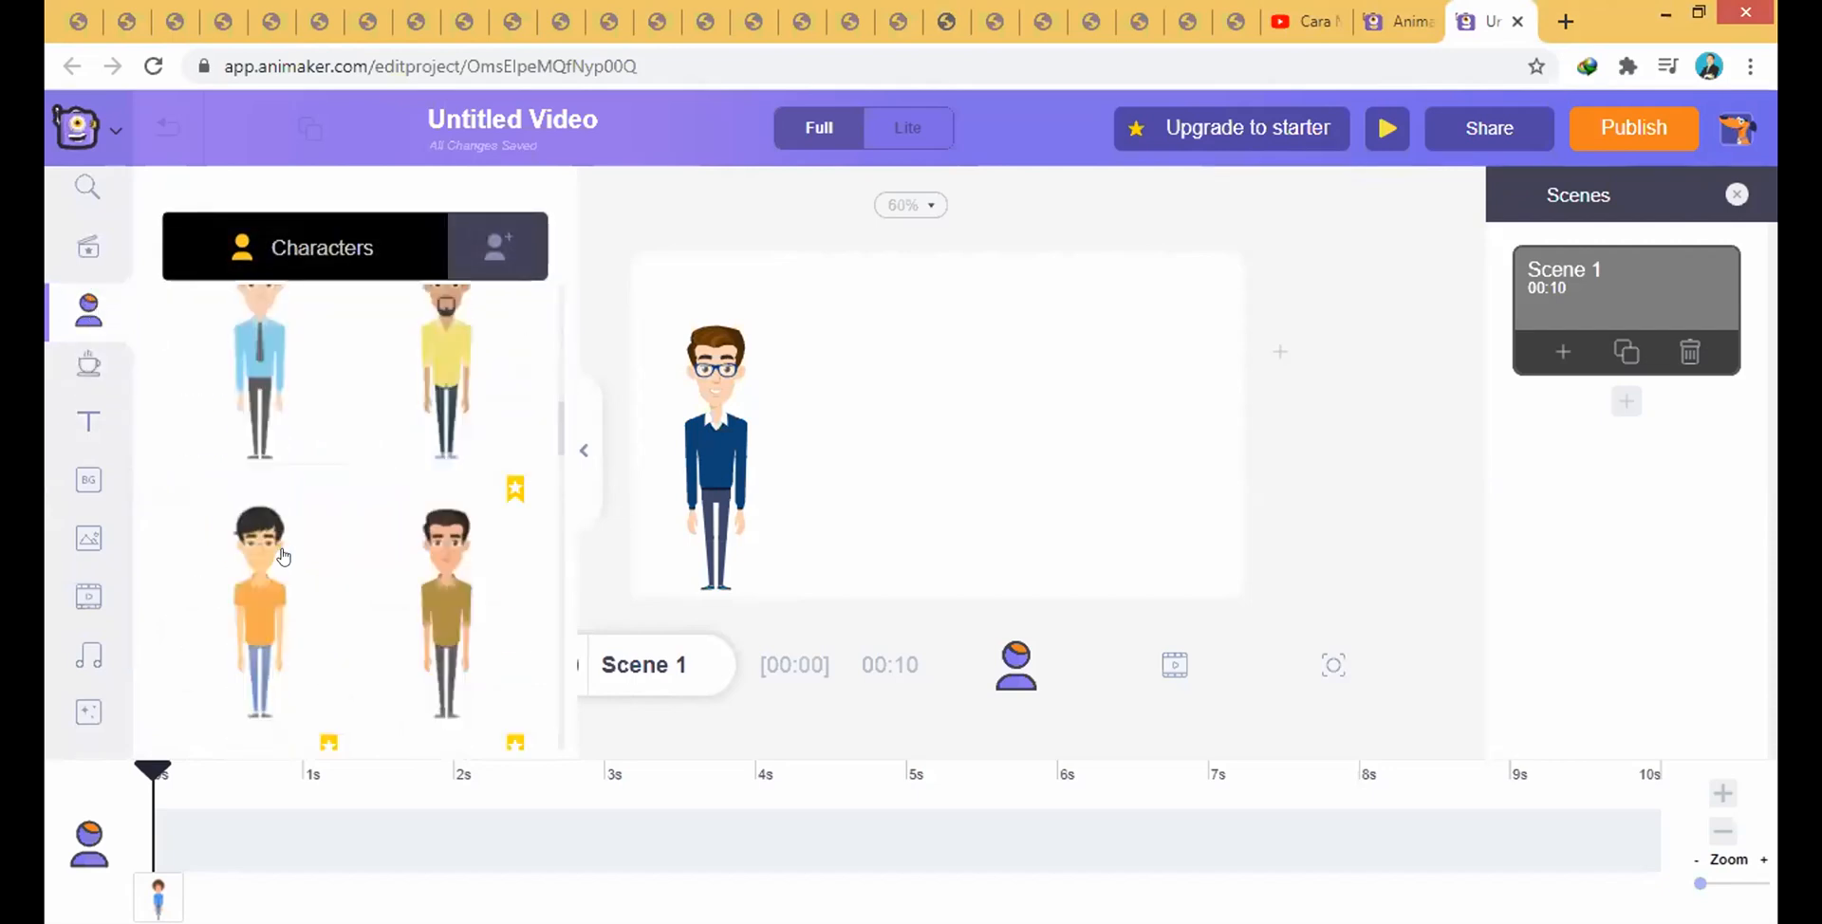
scroll(296, 503, down, 5)
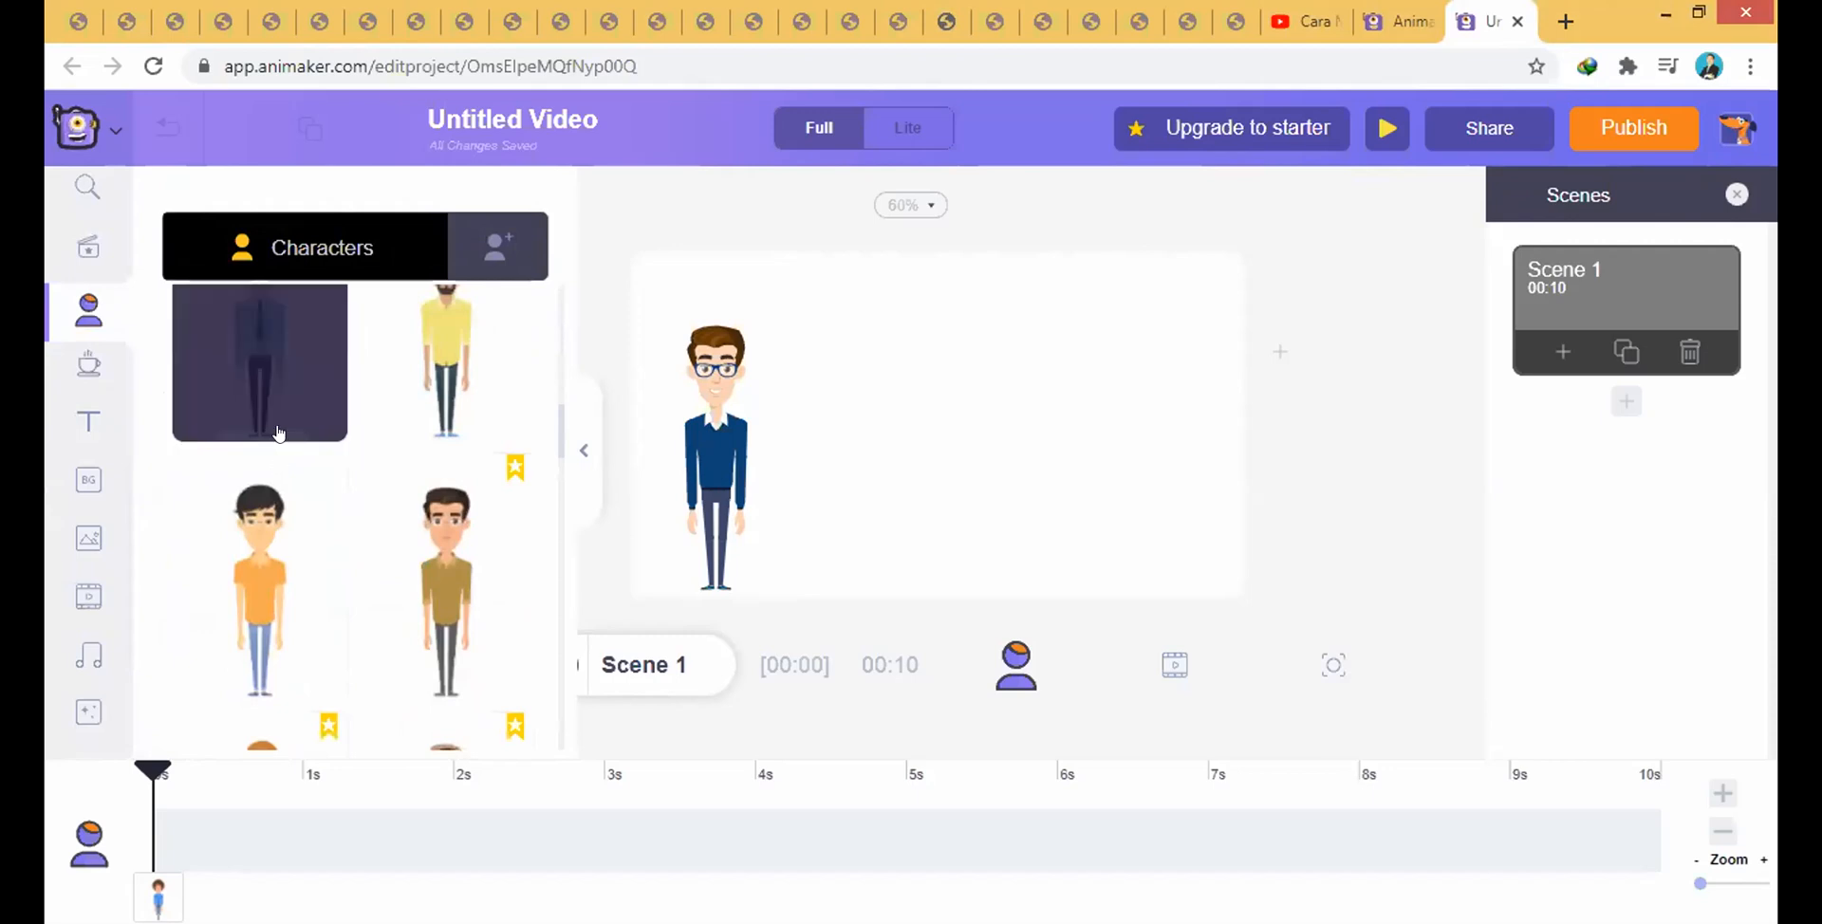
scroll(313, 598, up, 5)
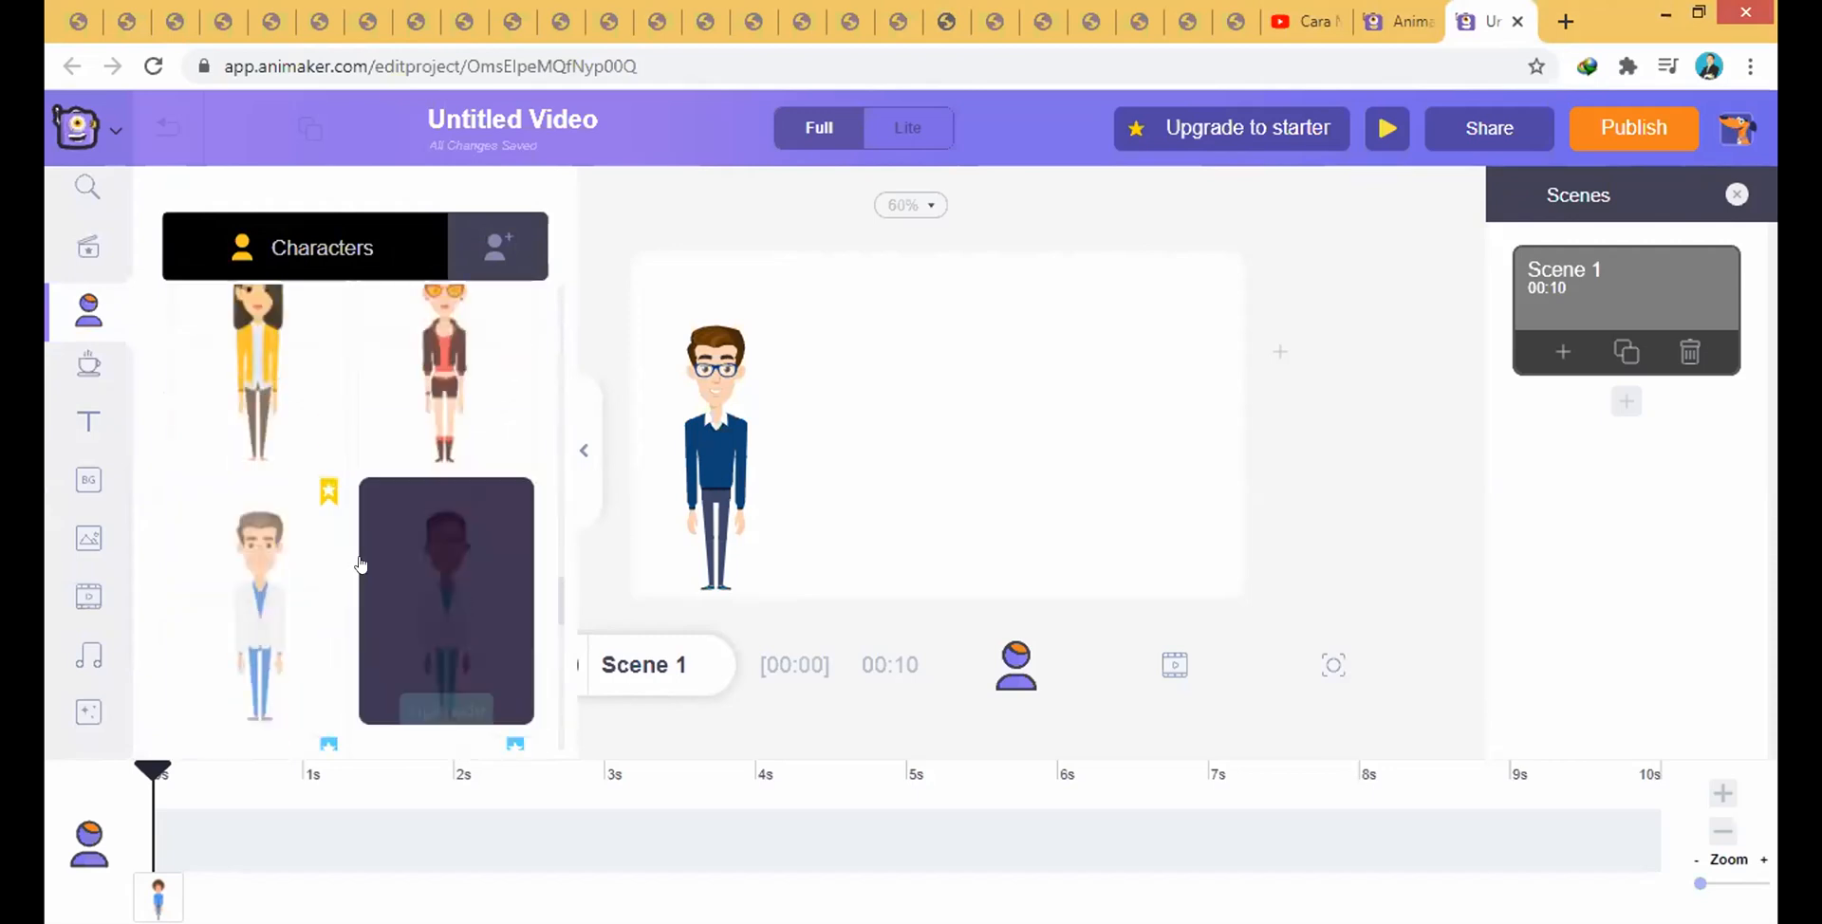
scroll(318, 462, up, 3)
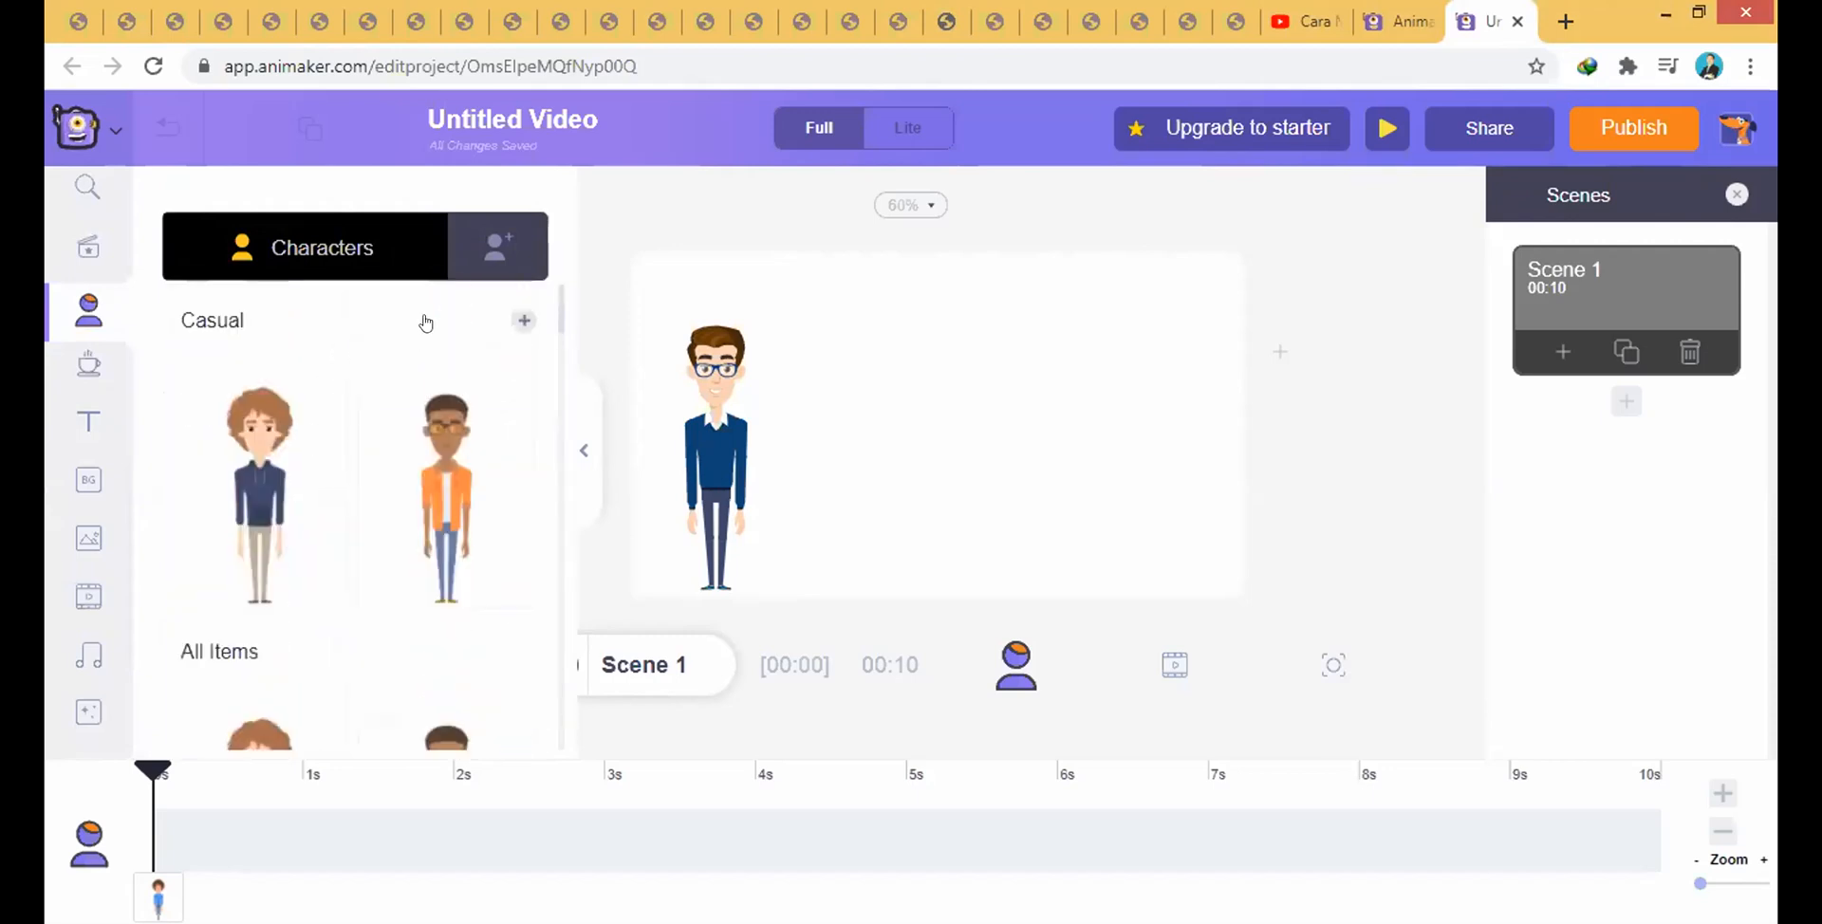
click(499, 243)
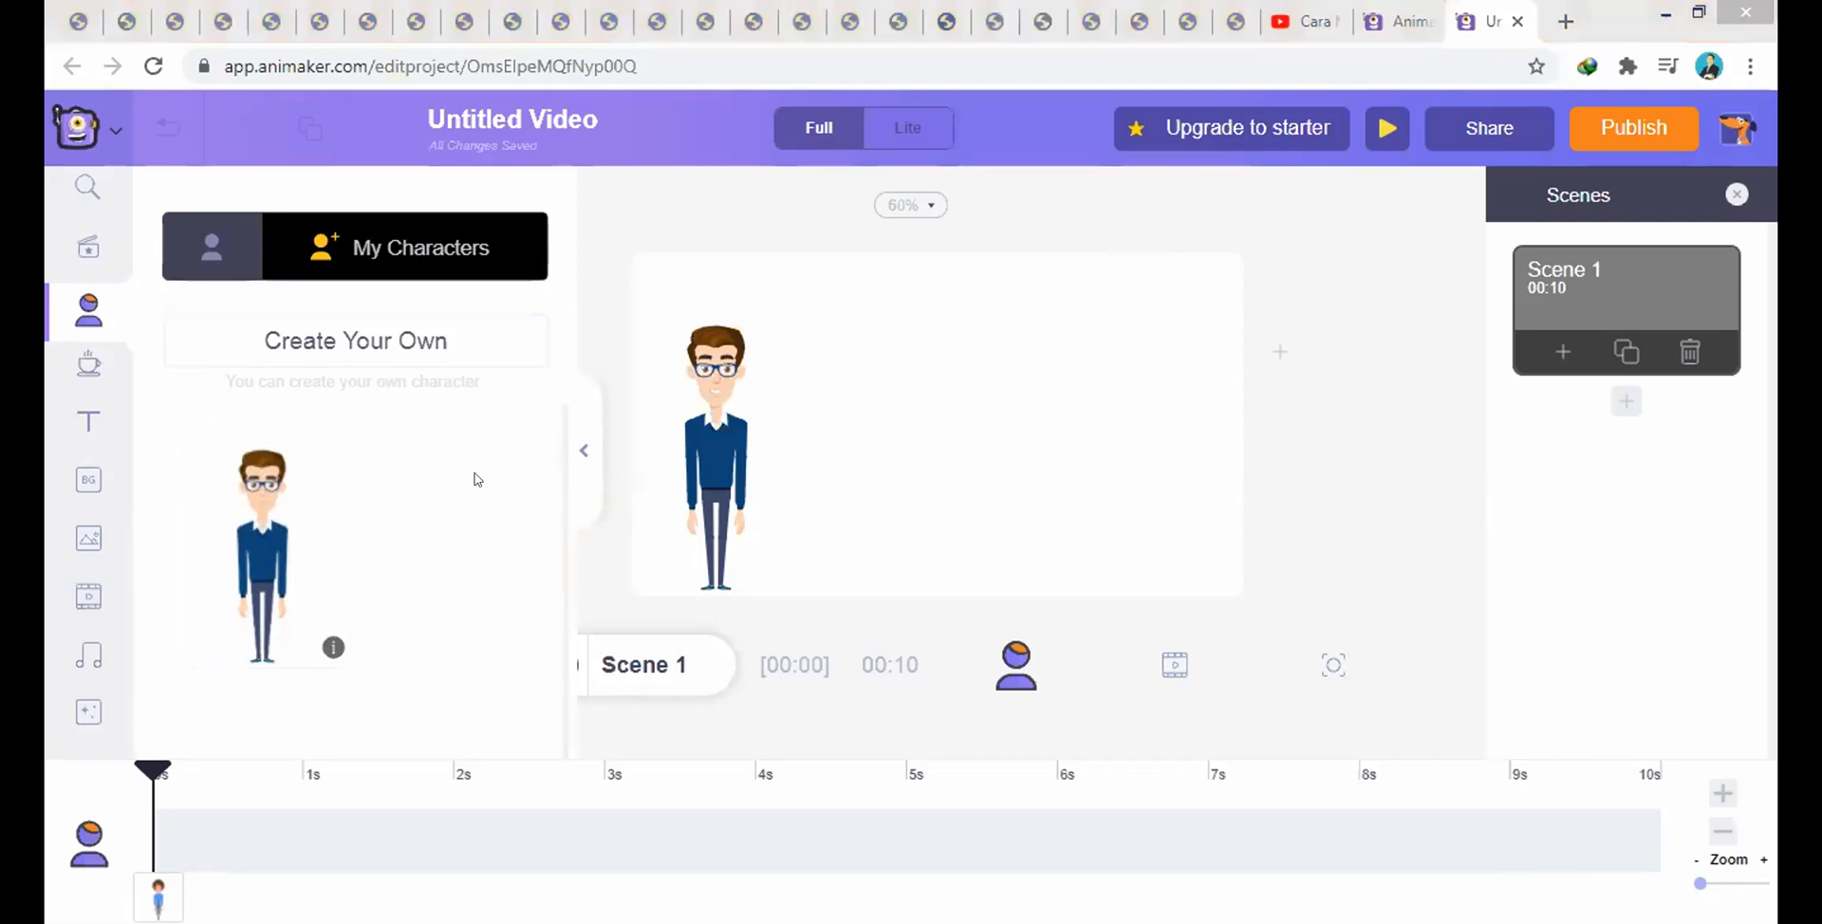
- Select the man in glasses in Scene 1, nudge him slightly to the left, and deselect him
click(710, 404)
click(558, 413)
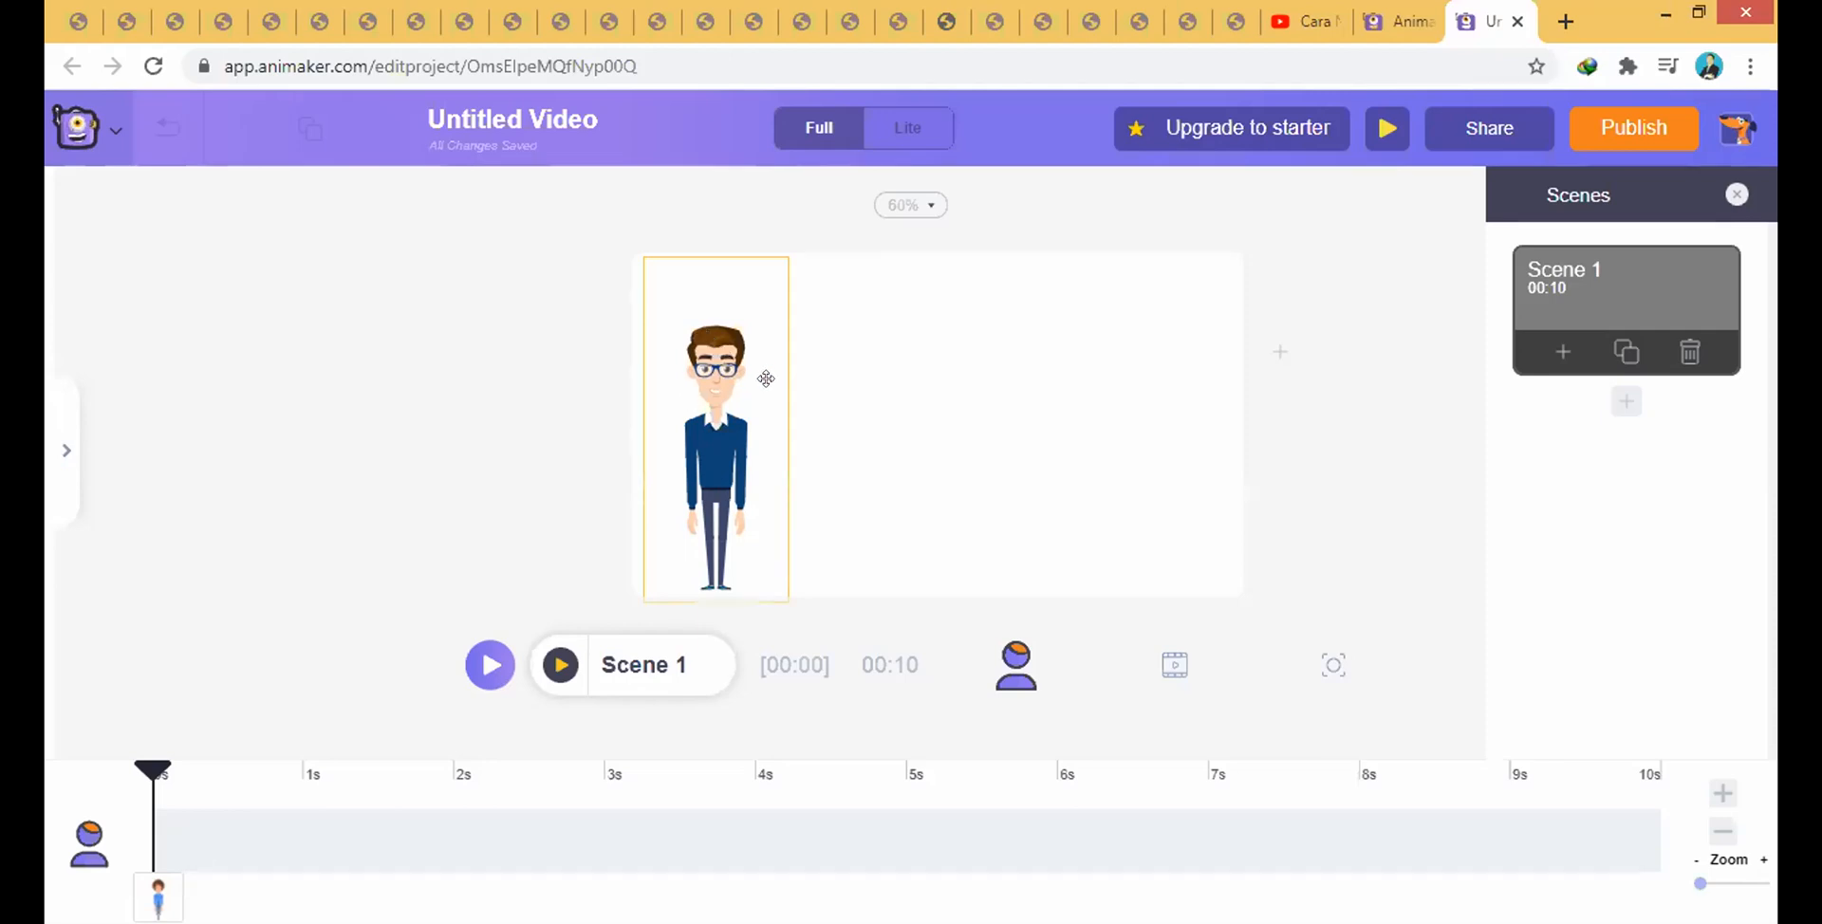
click(728, 396)
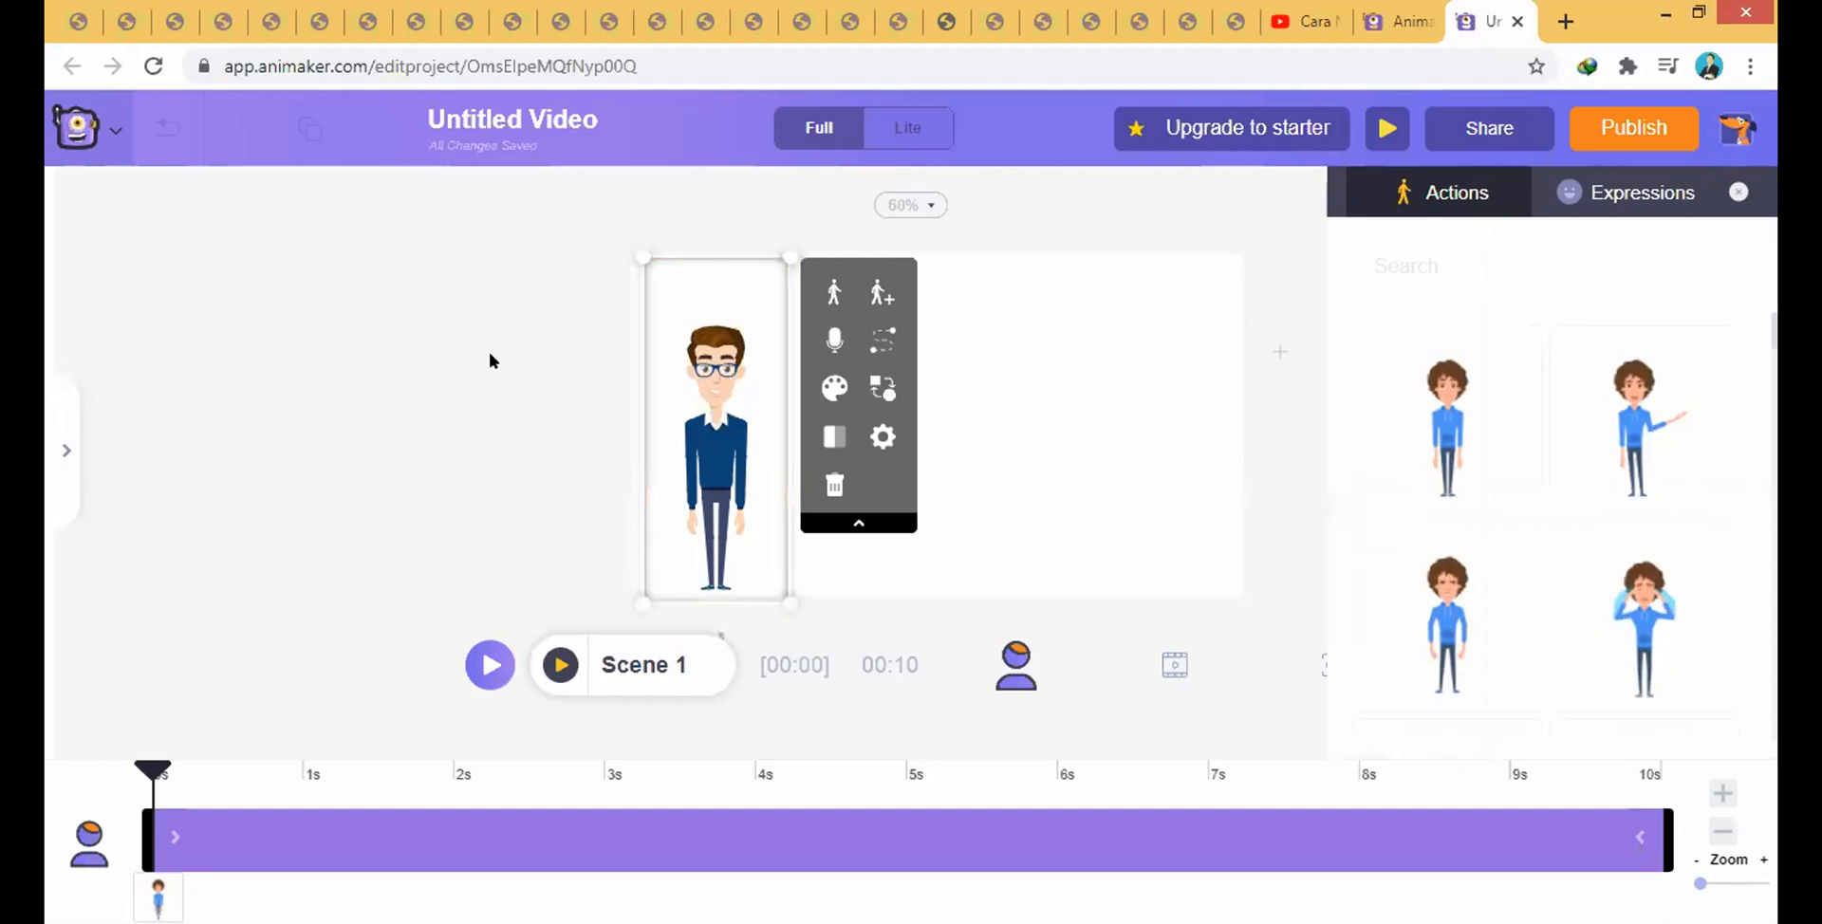
click(491, 371)
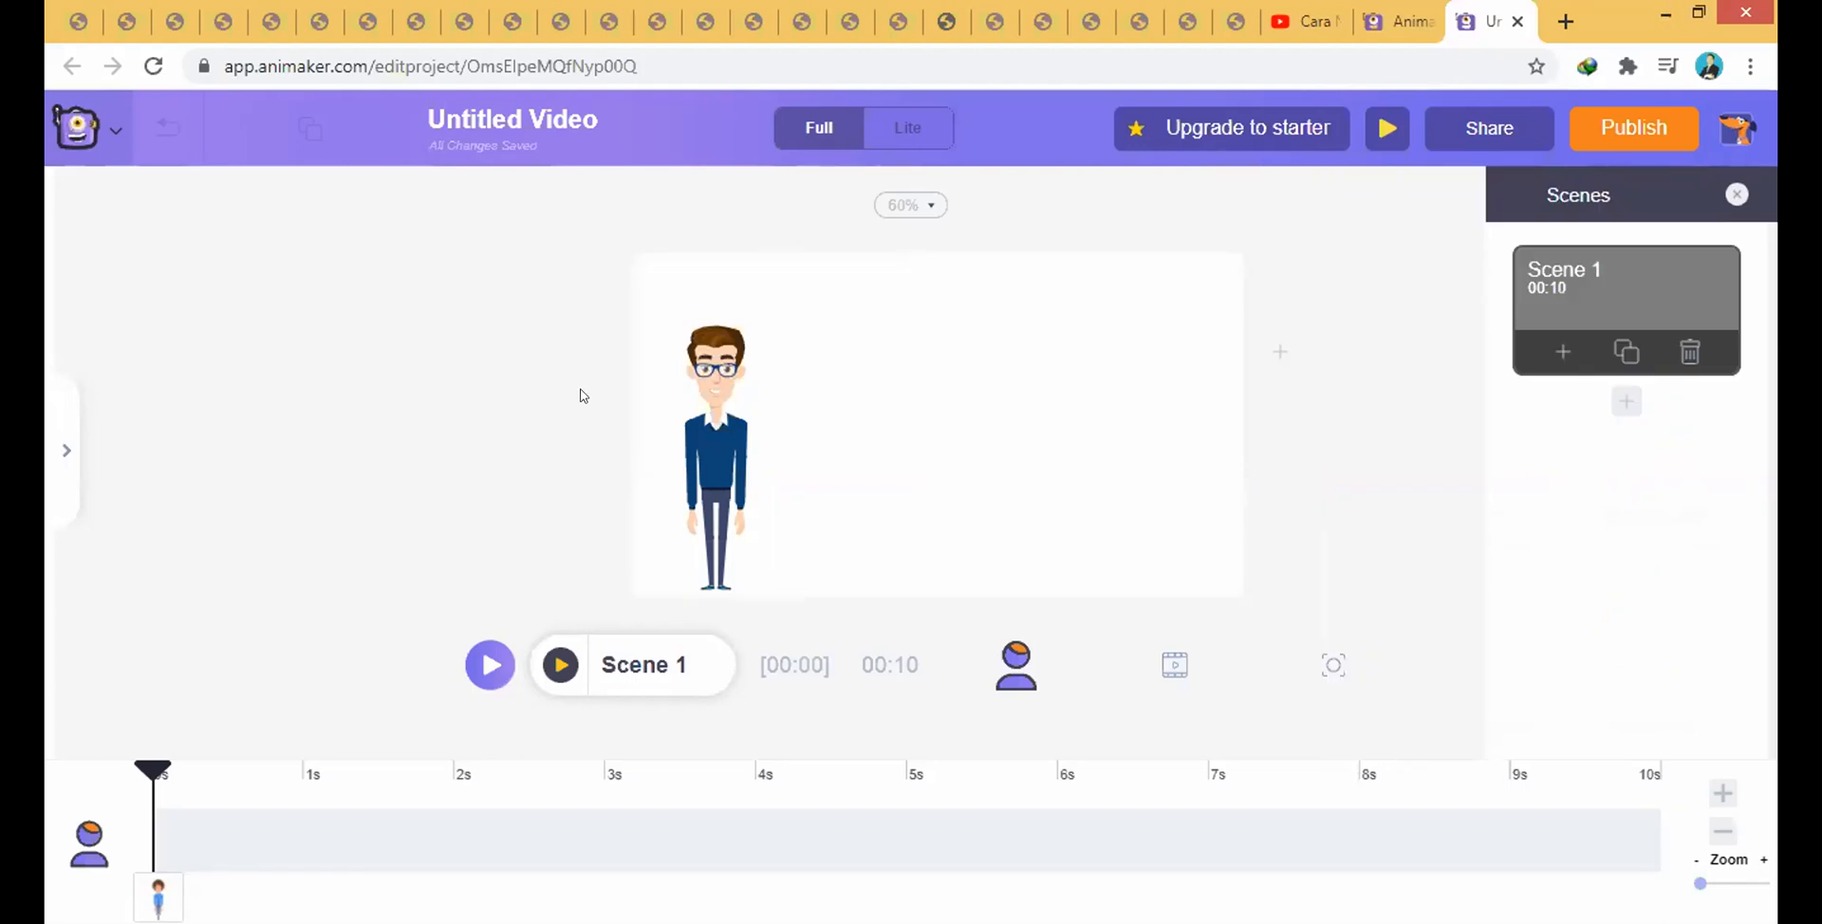
click(701, 410)
click(1230, 277)
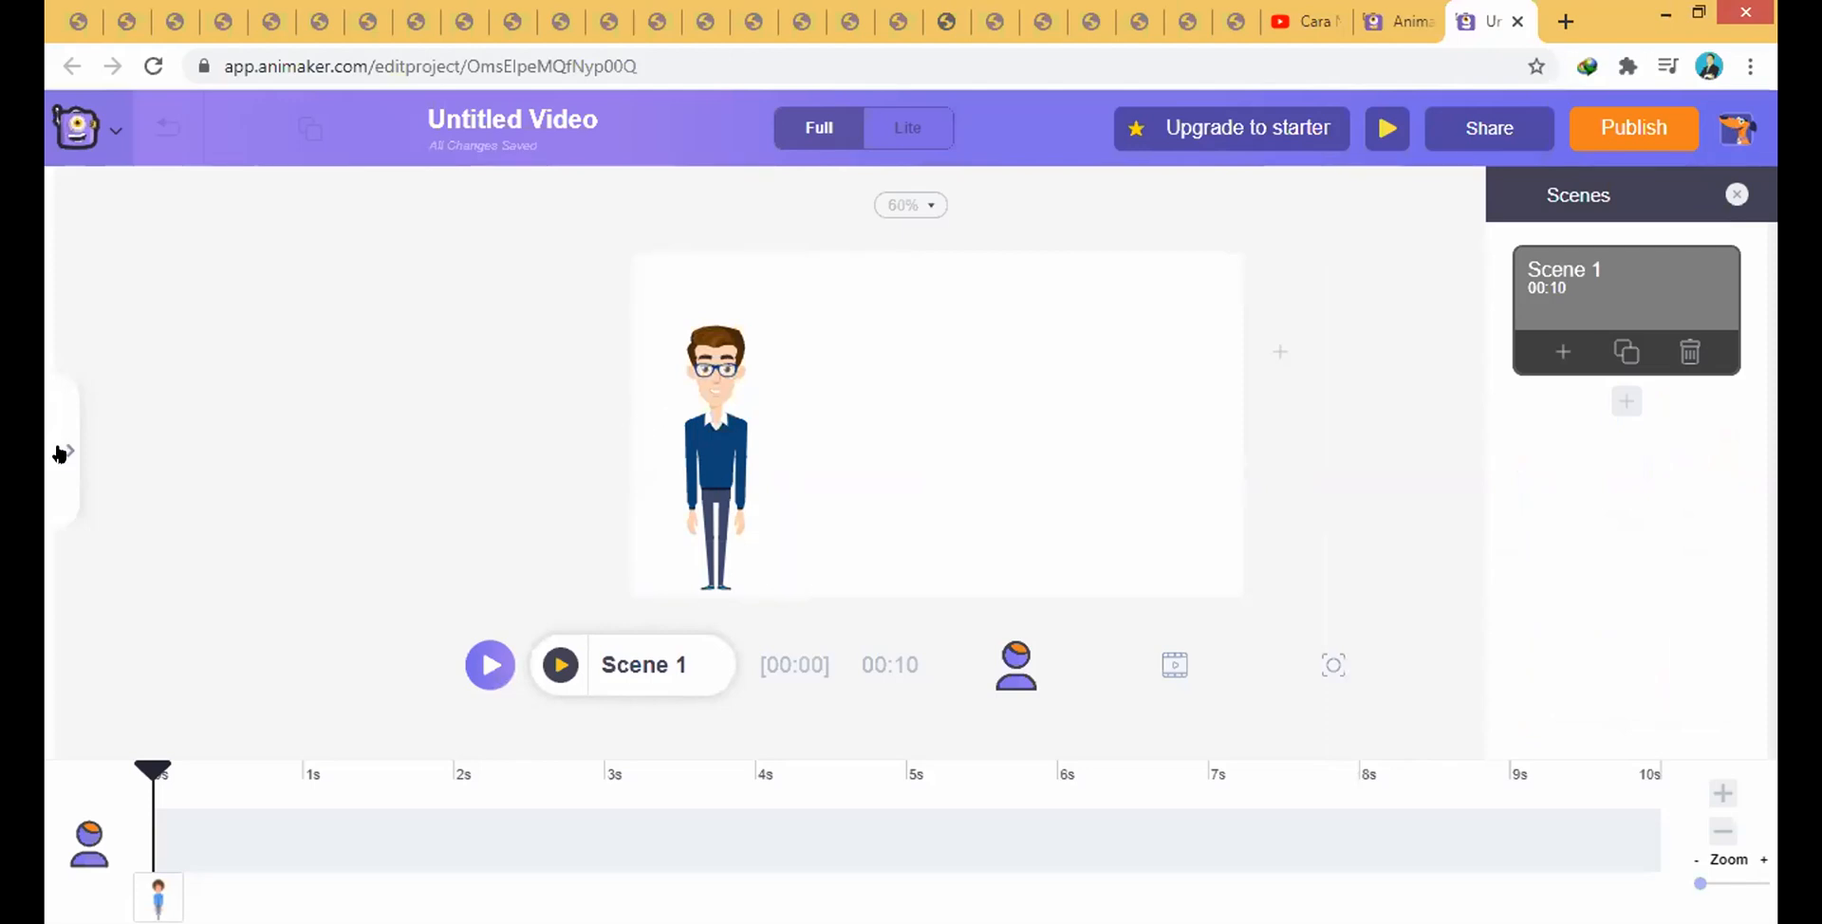
click(1469, 461)
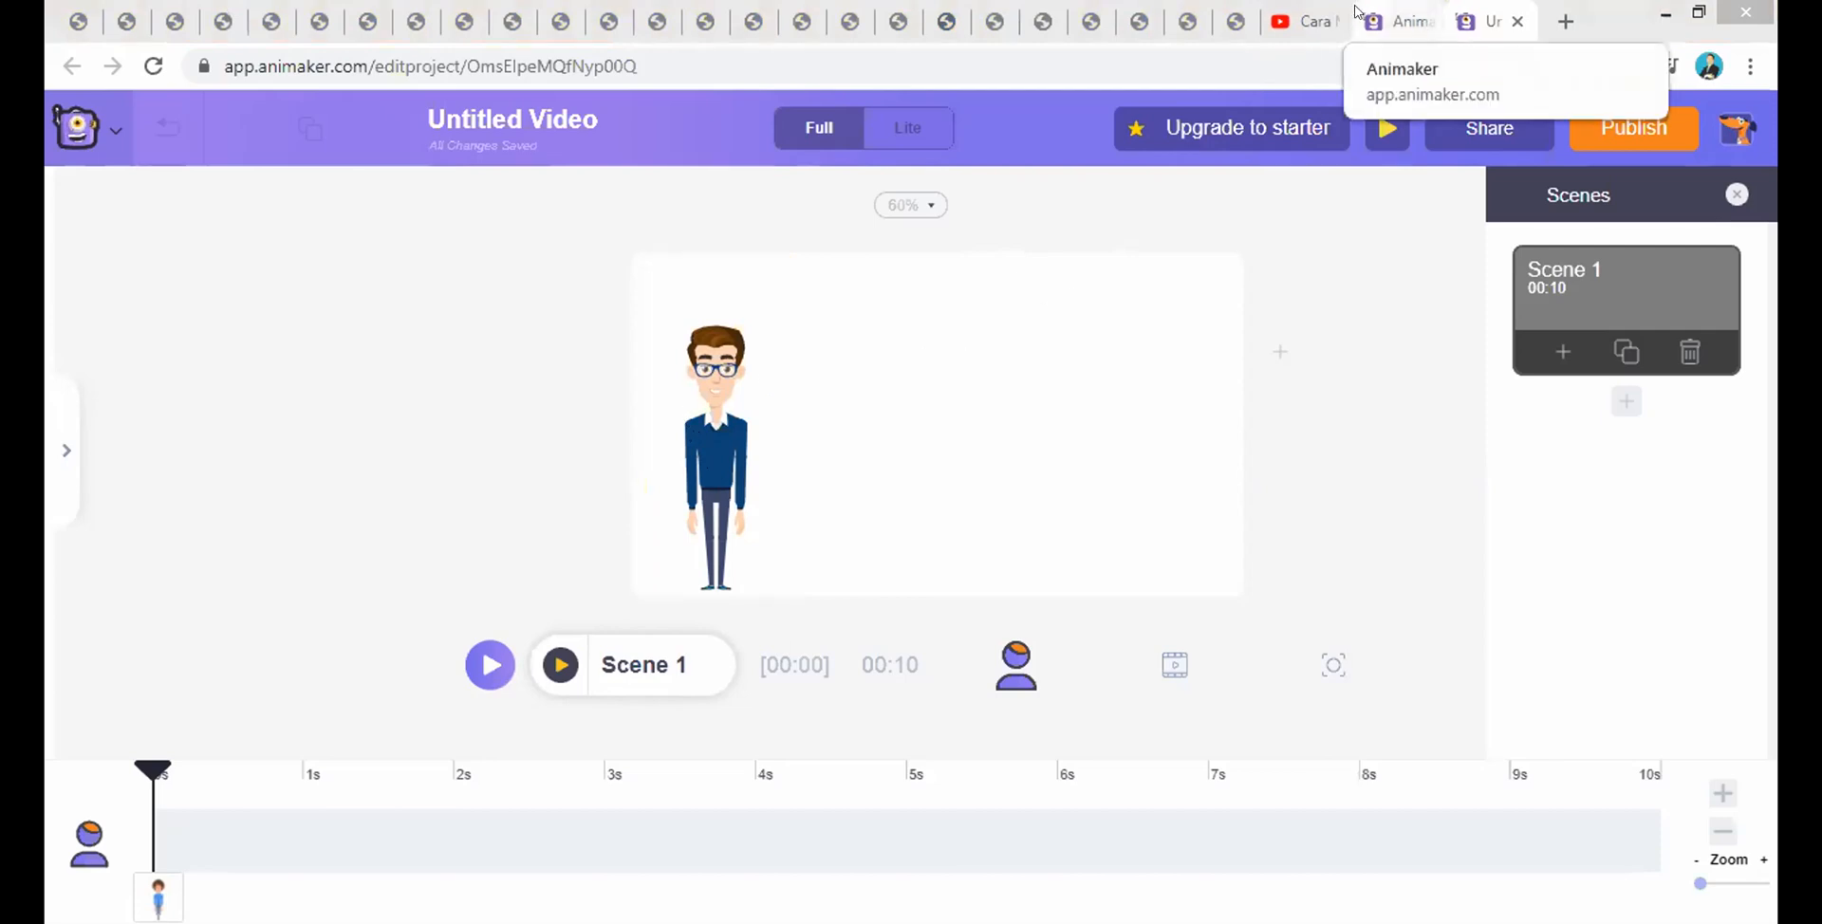
click(709, 400)
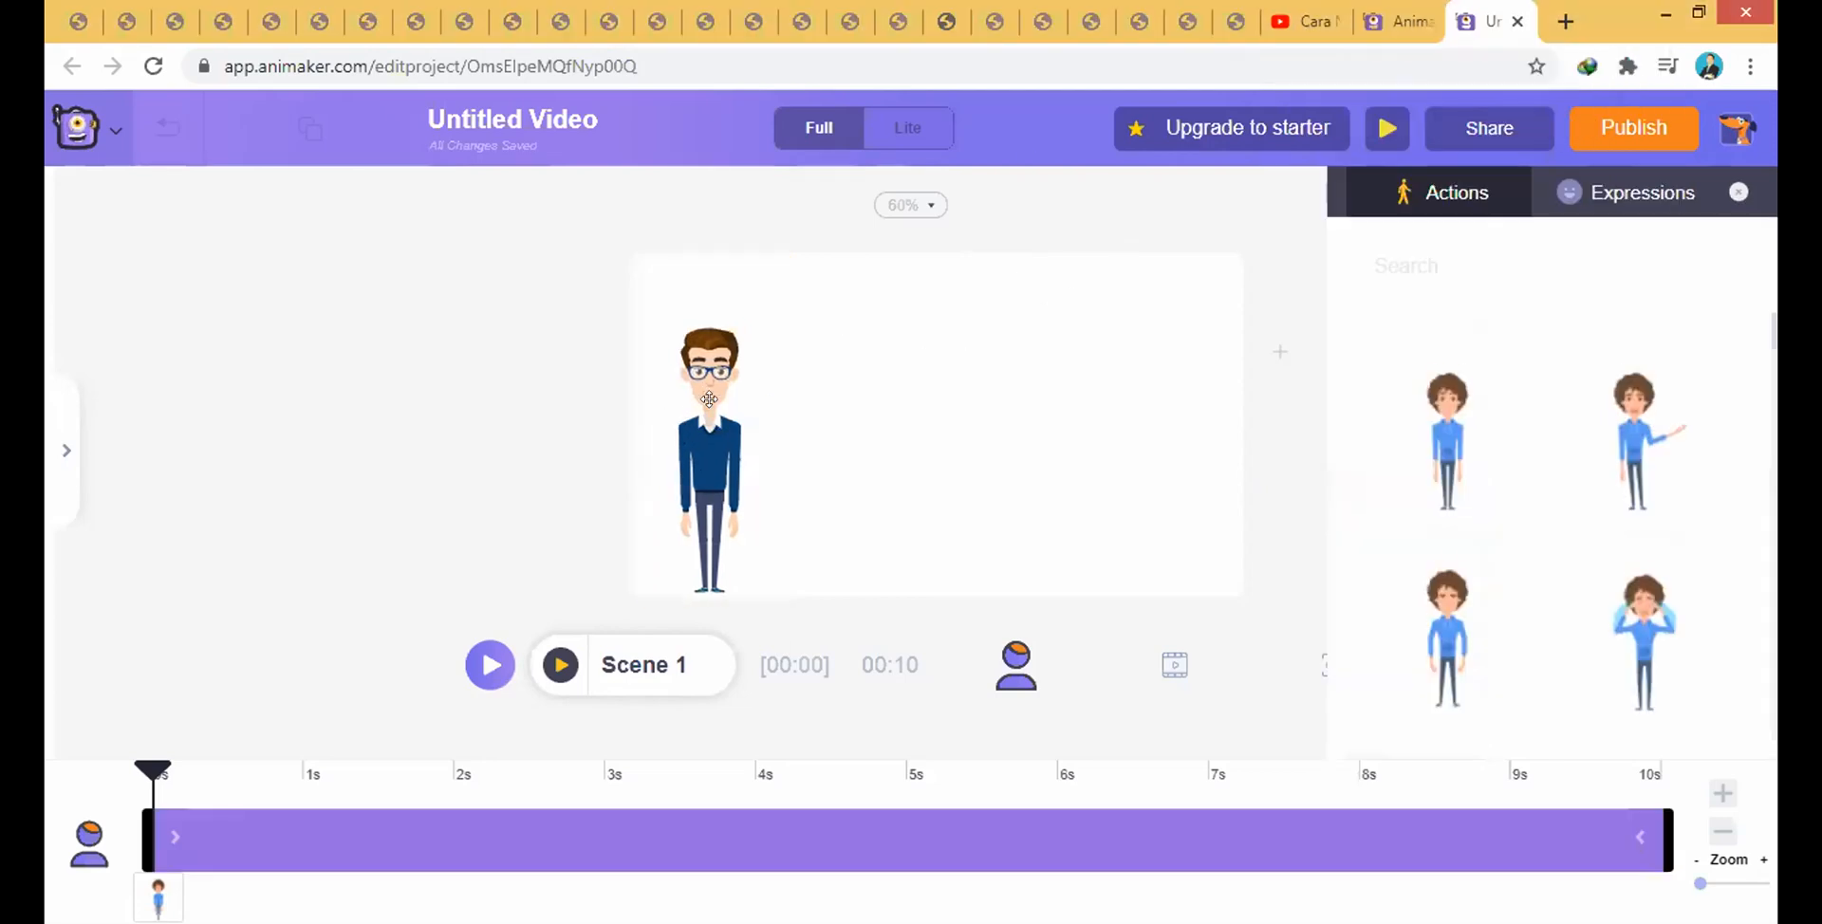
click(542, 431)
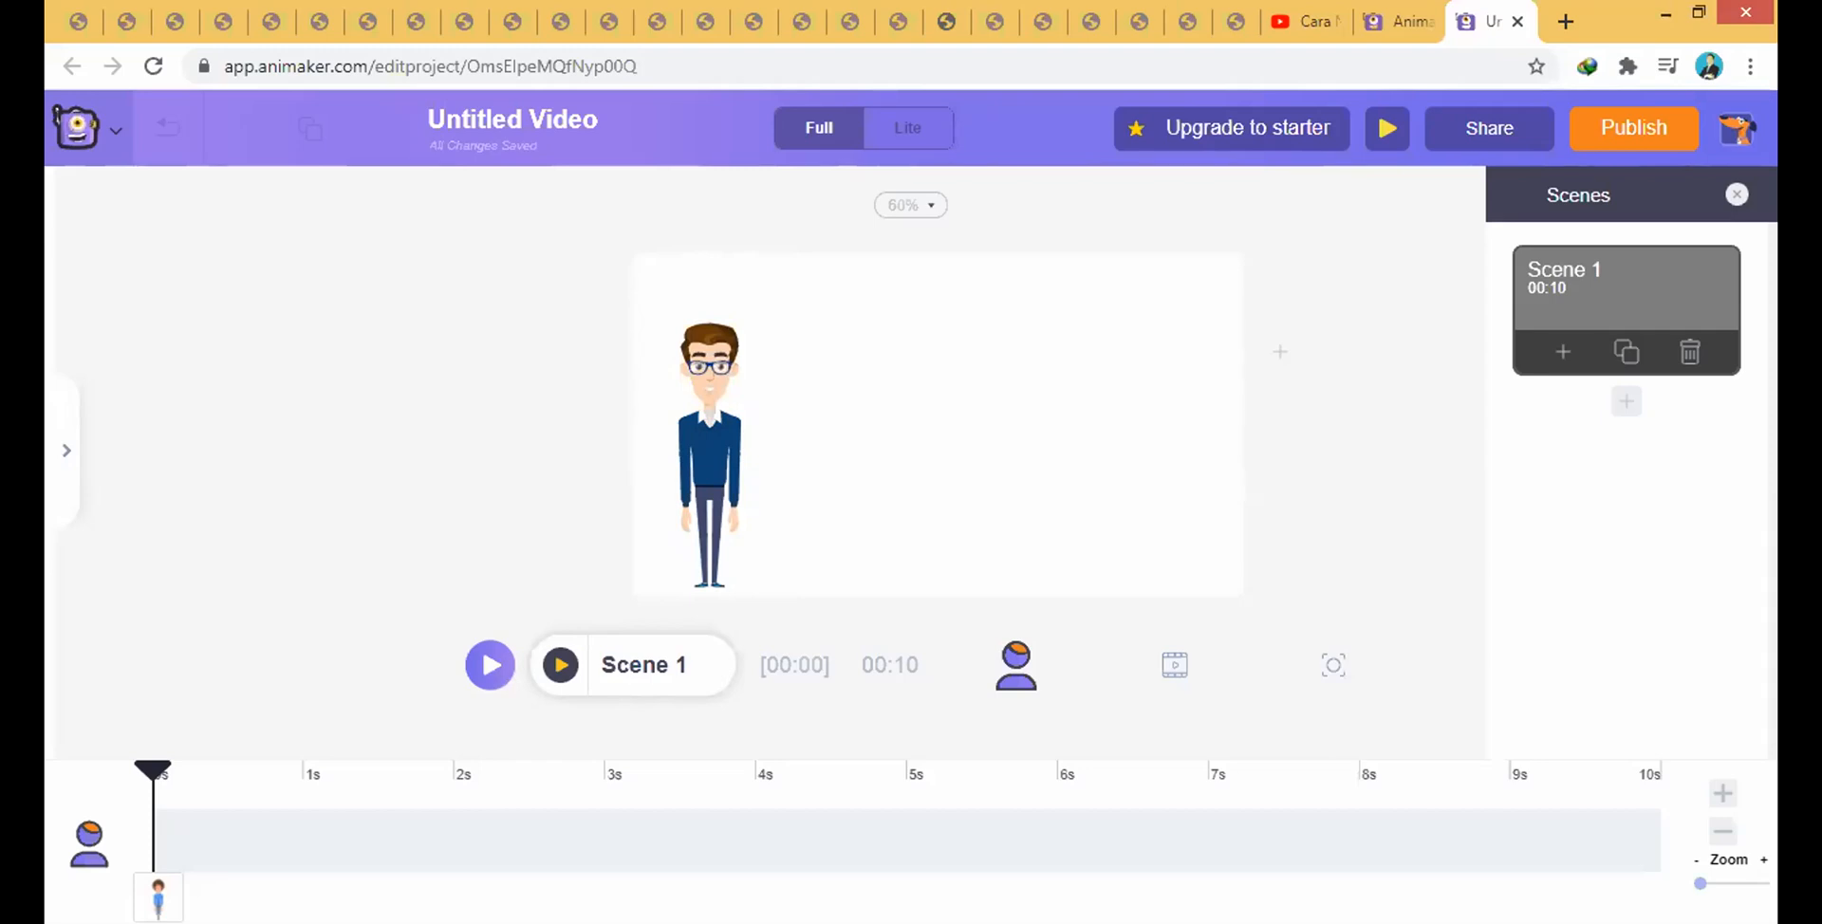
- Start a new female custom character from the orange-haired look with a teal shirt and dark skirt
click(60, 447)
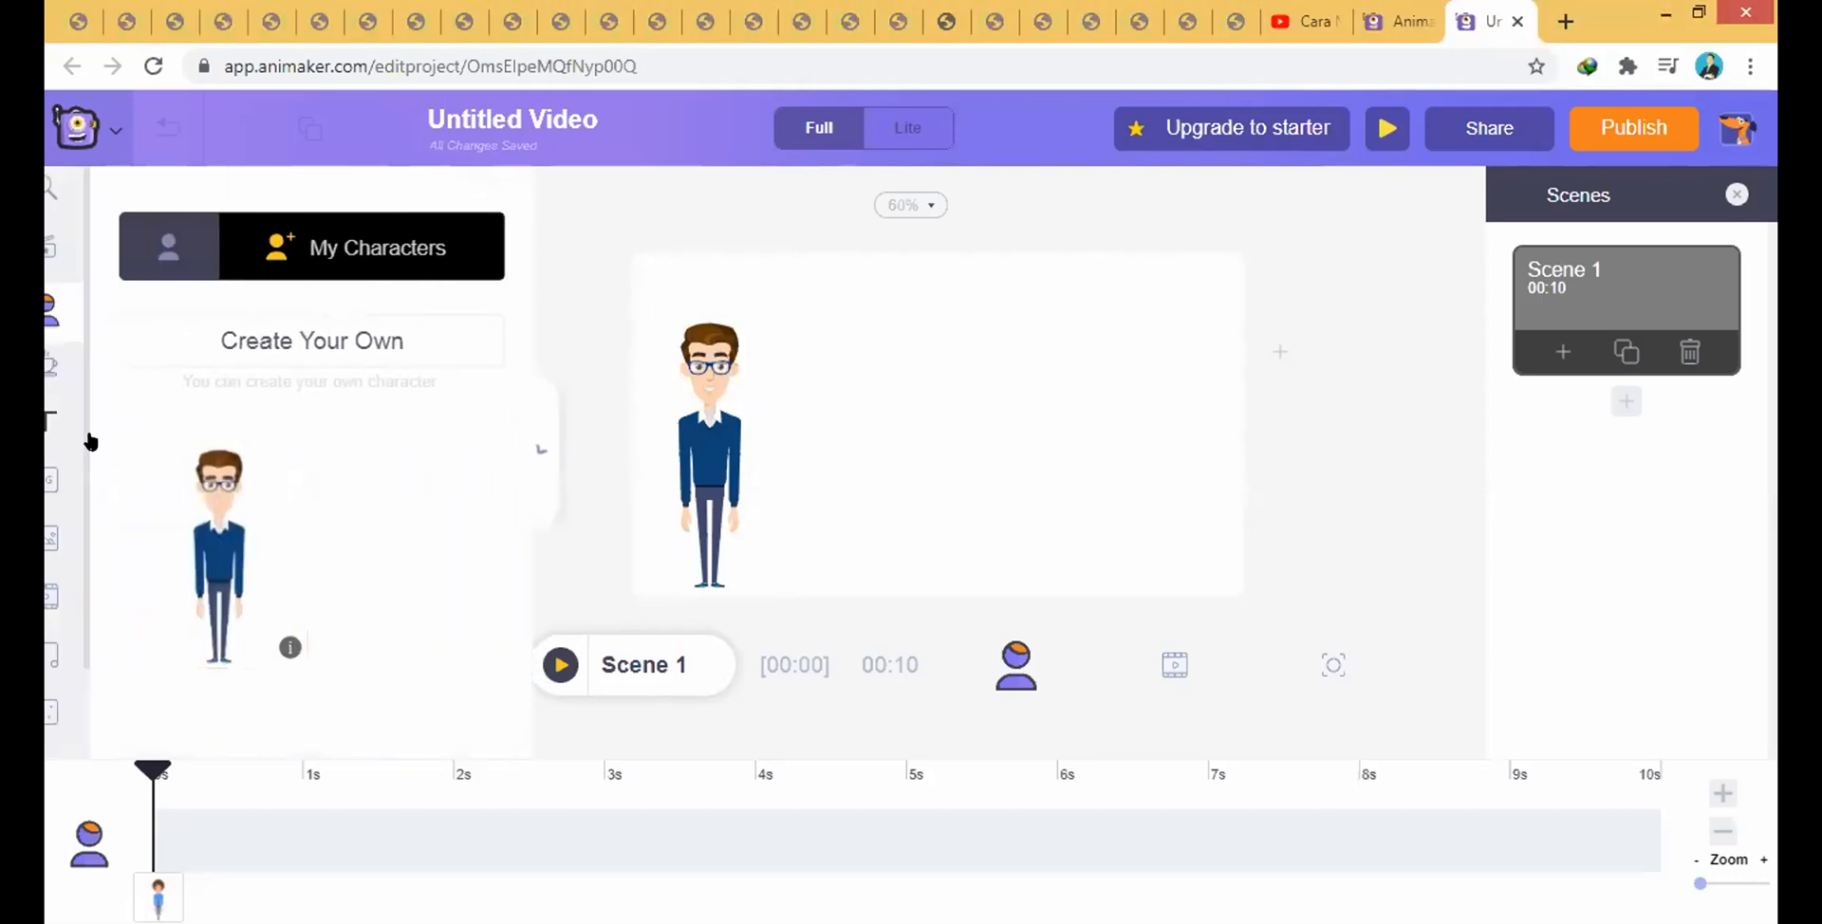
click(402, 338)
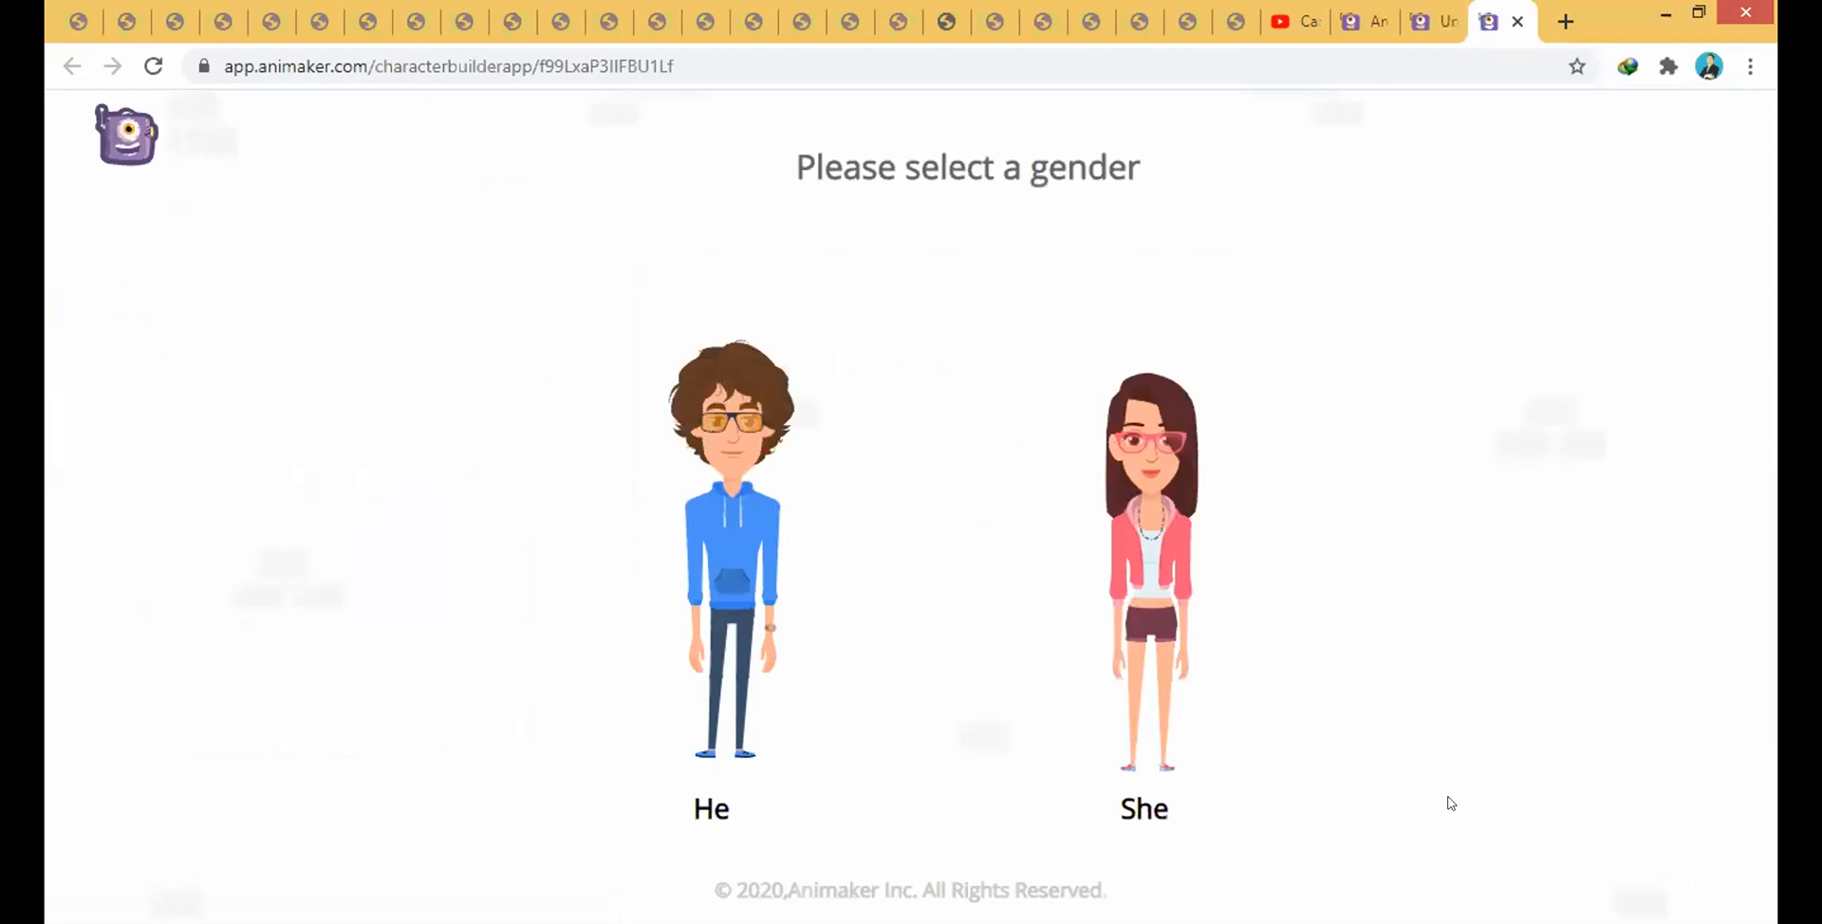
click(1104, 560)
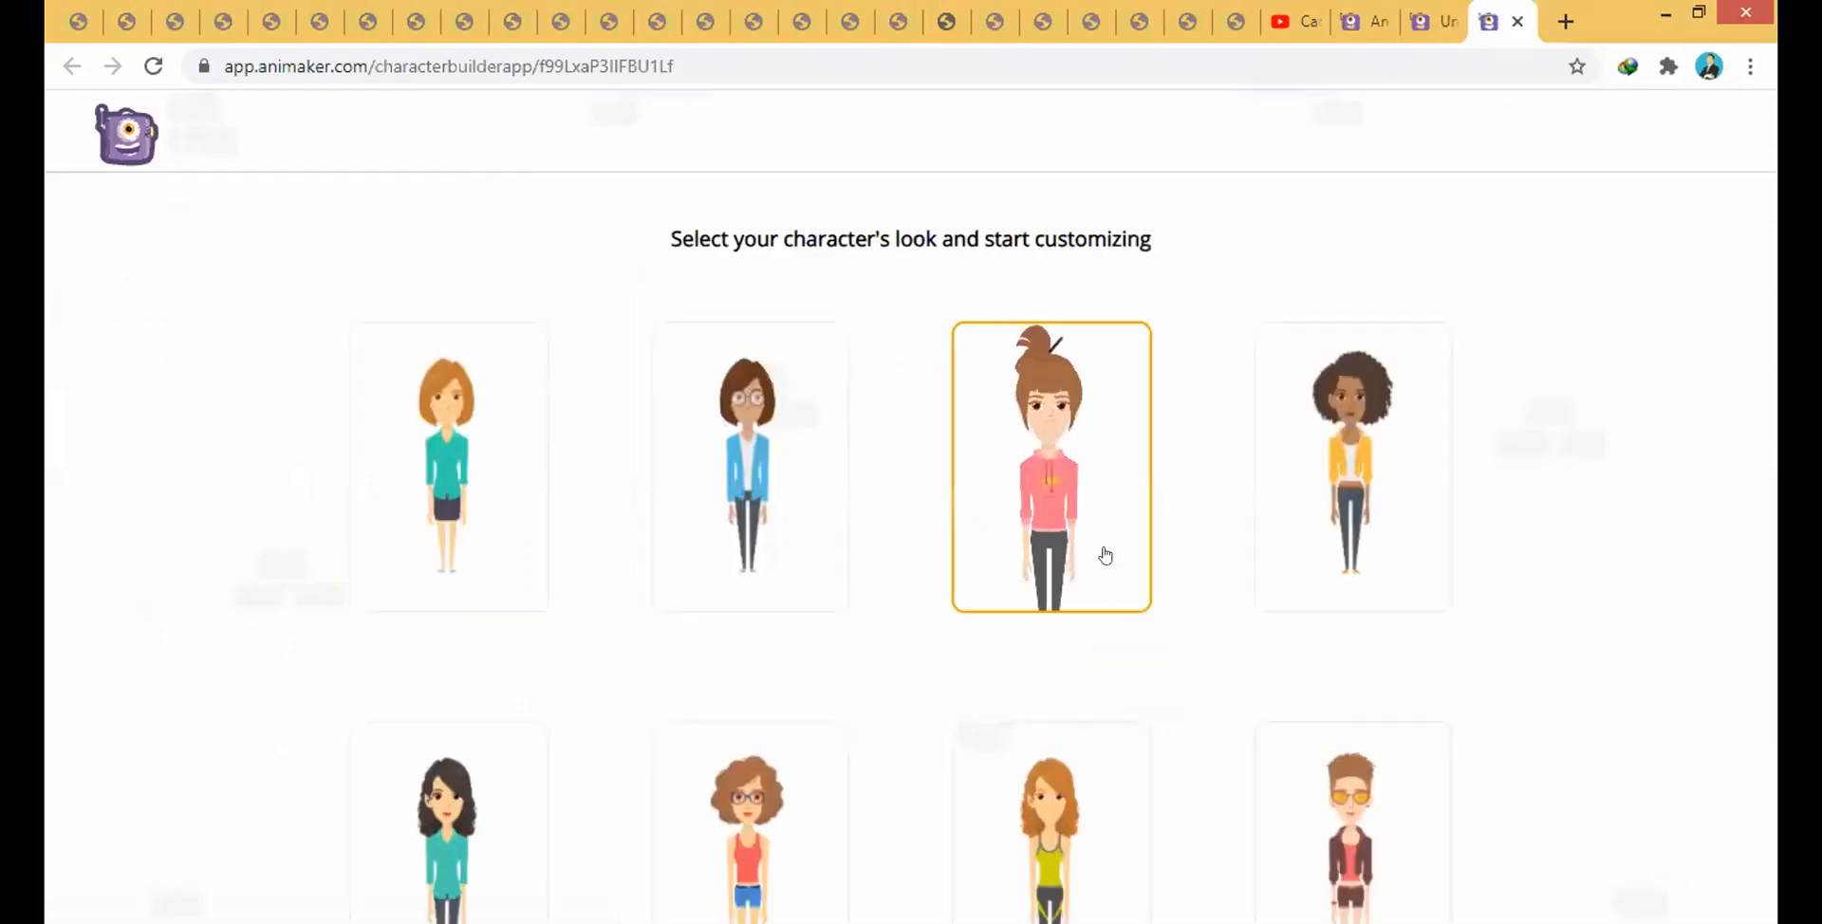
click(383, 427)
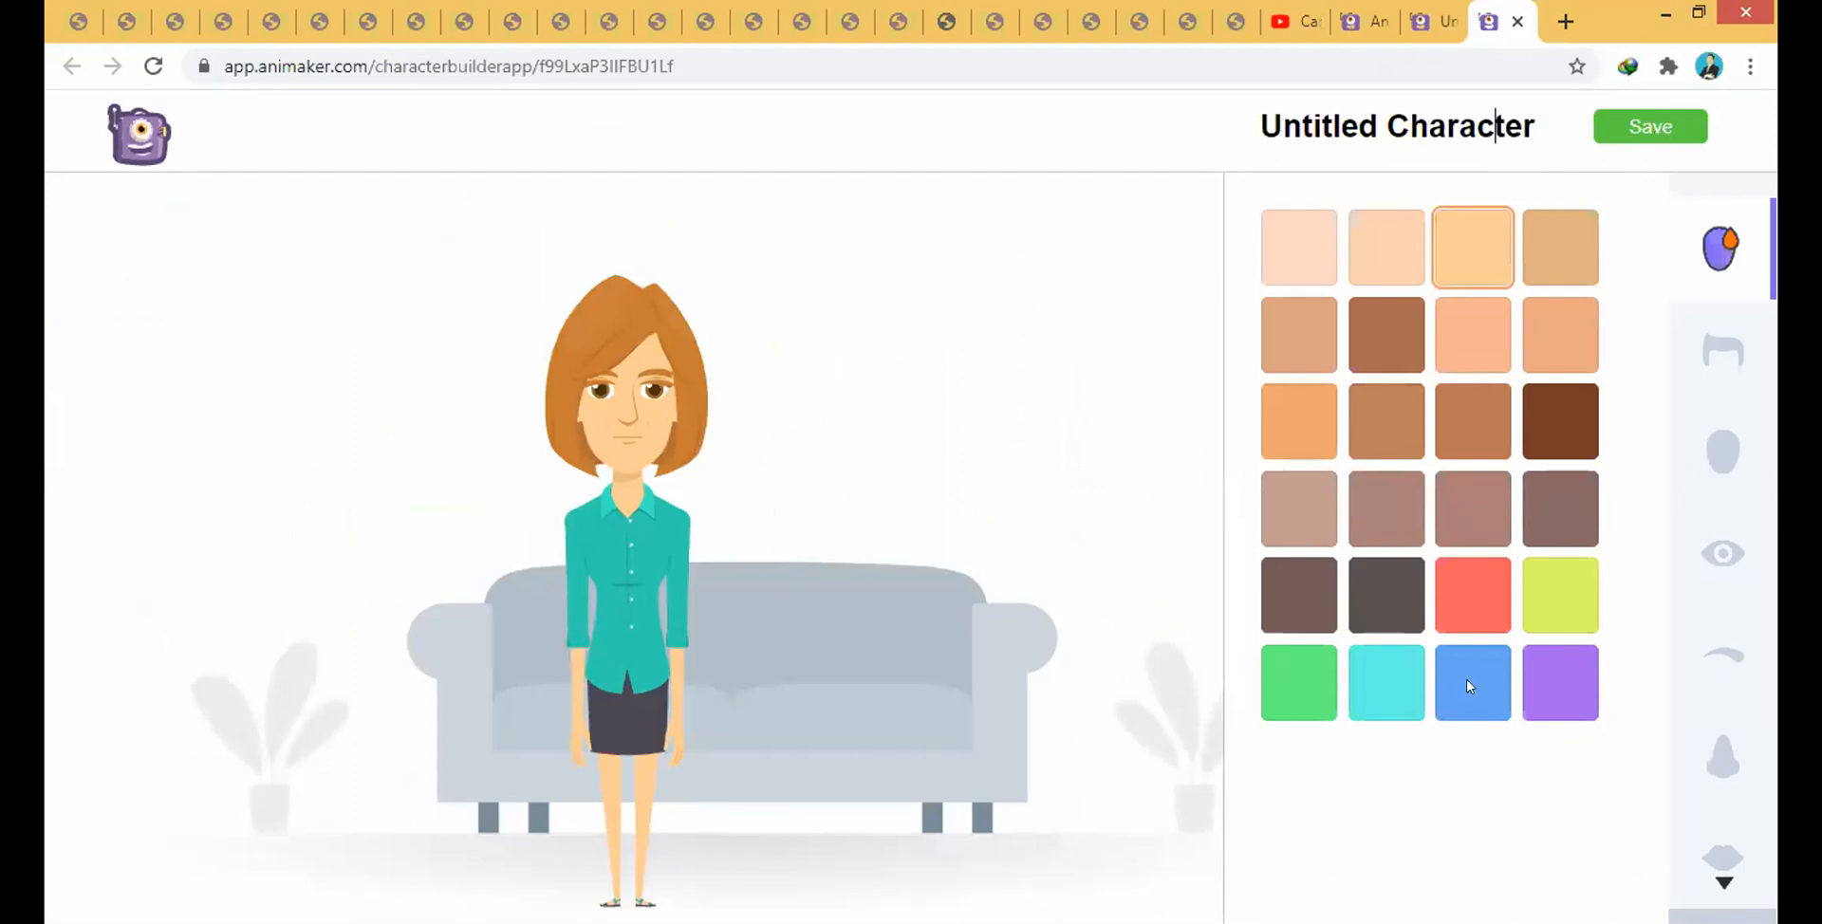
- Bring up the save confirmation for the female character, dismiss it, and close the Character Builder to return to the Untitled Video project
click(1624, 139)
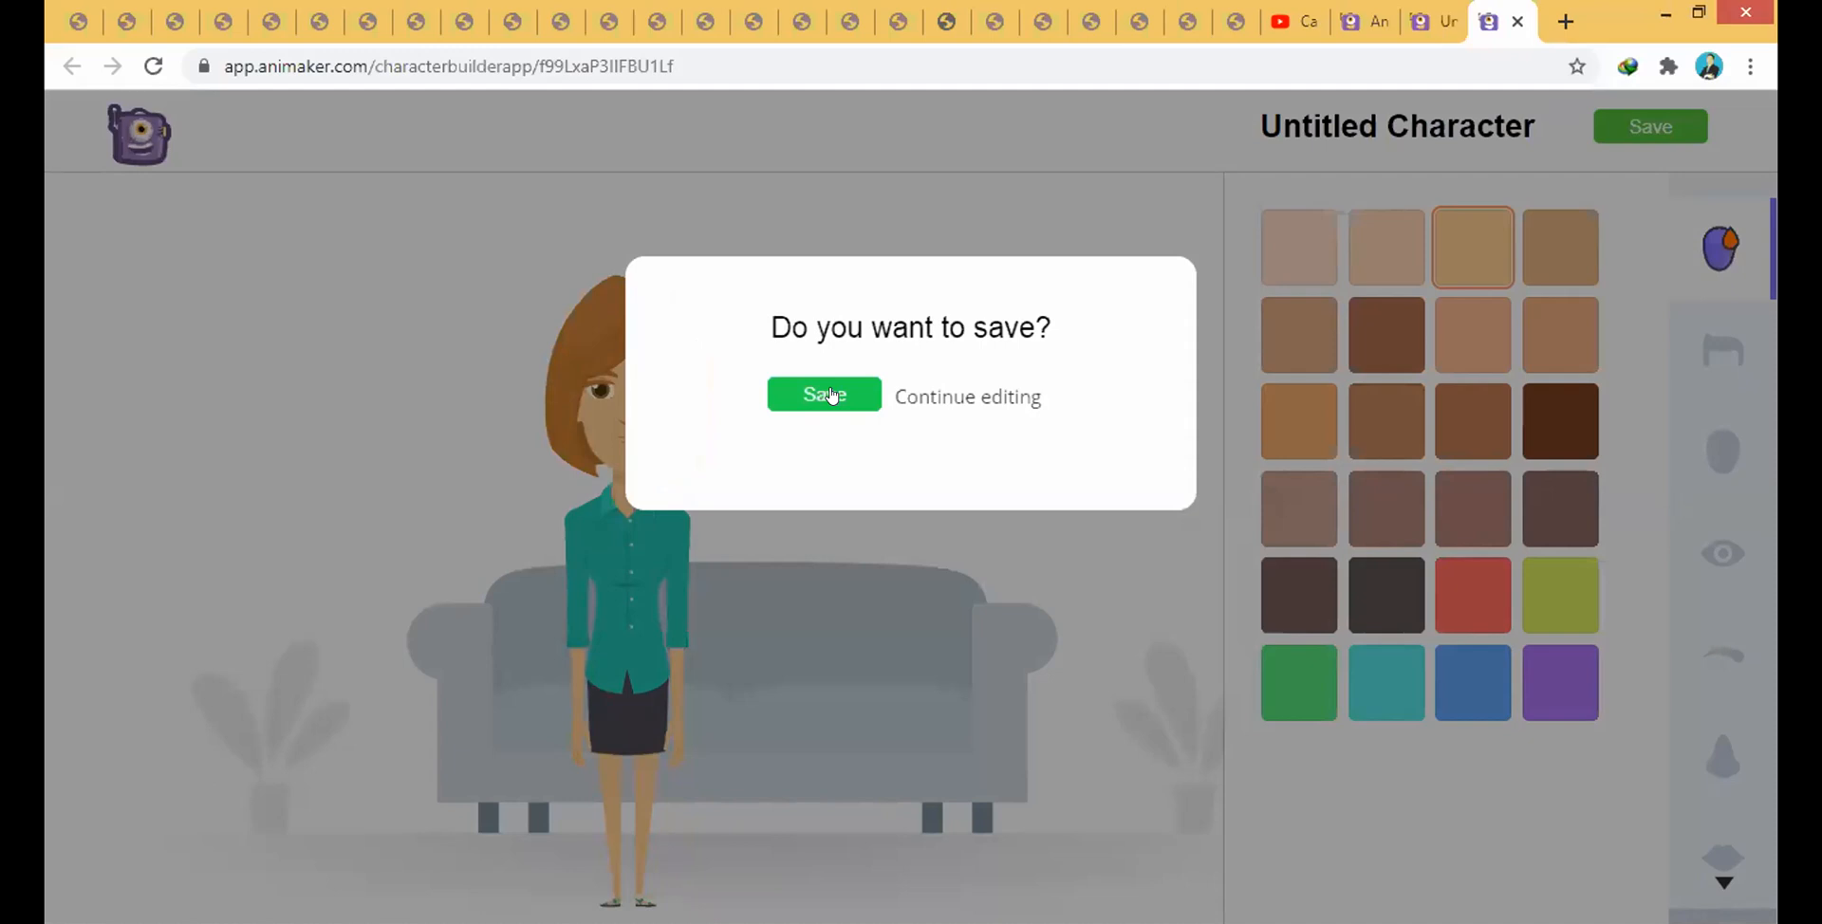
click(931, 172)
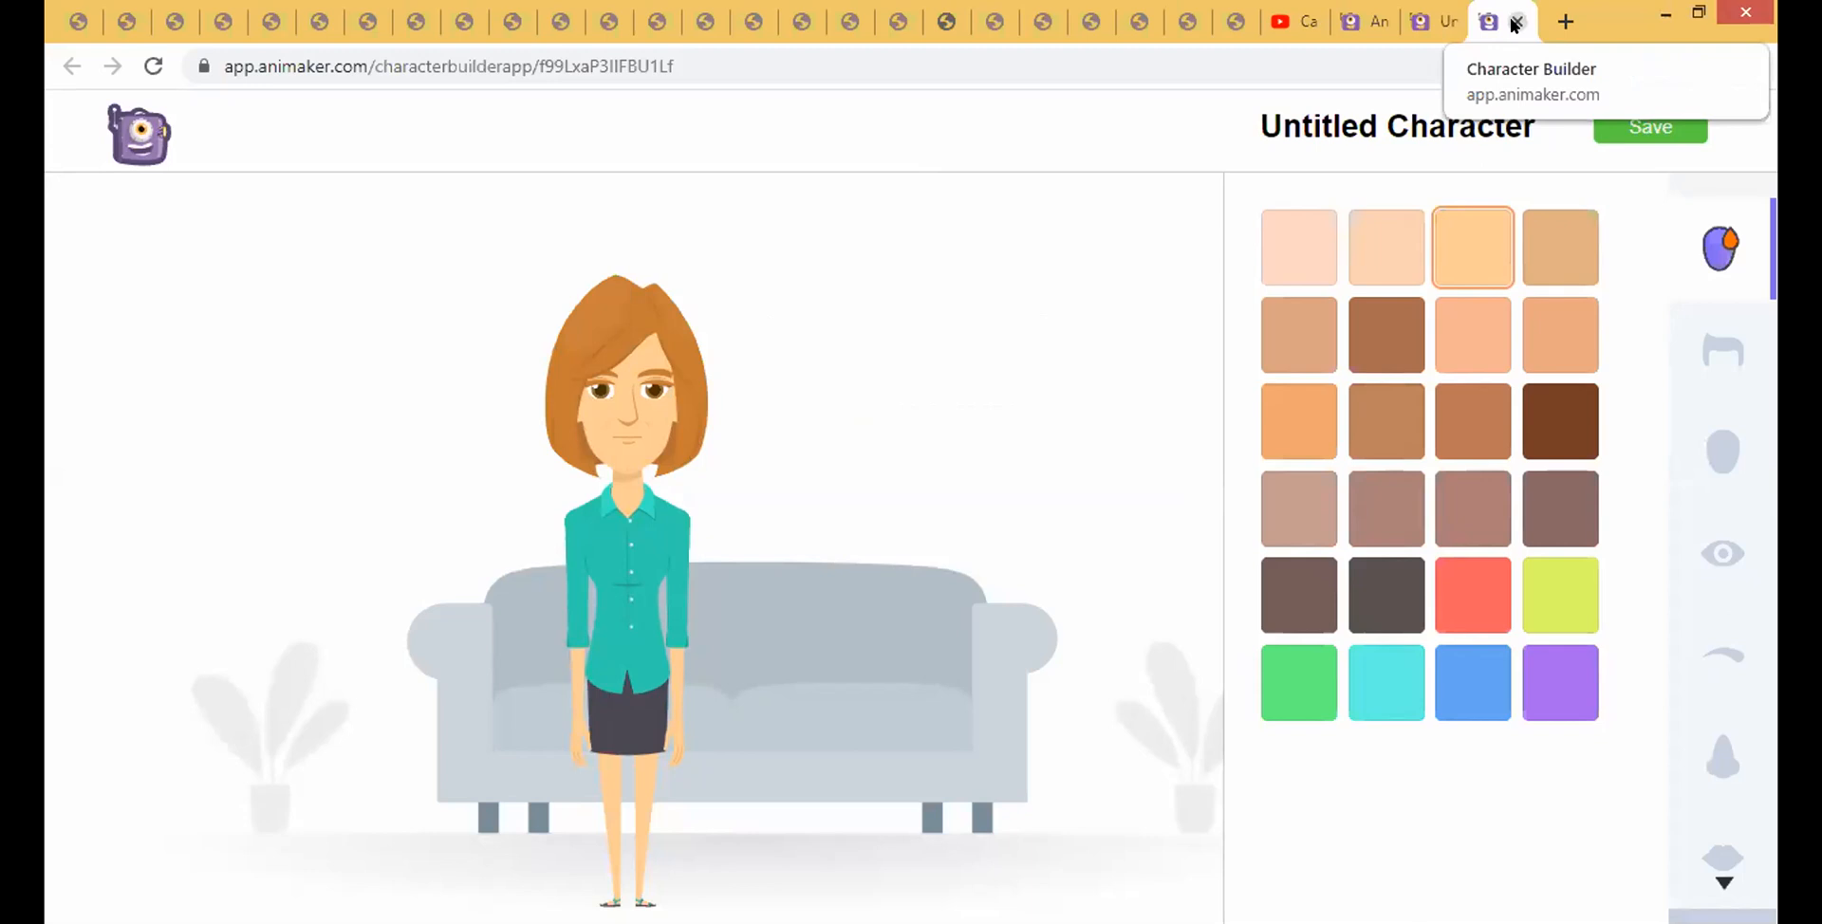
click(1515, 23)
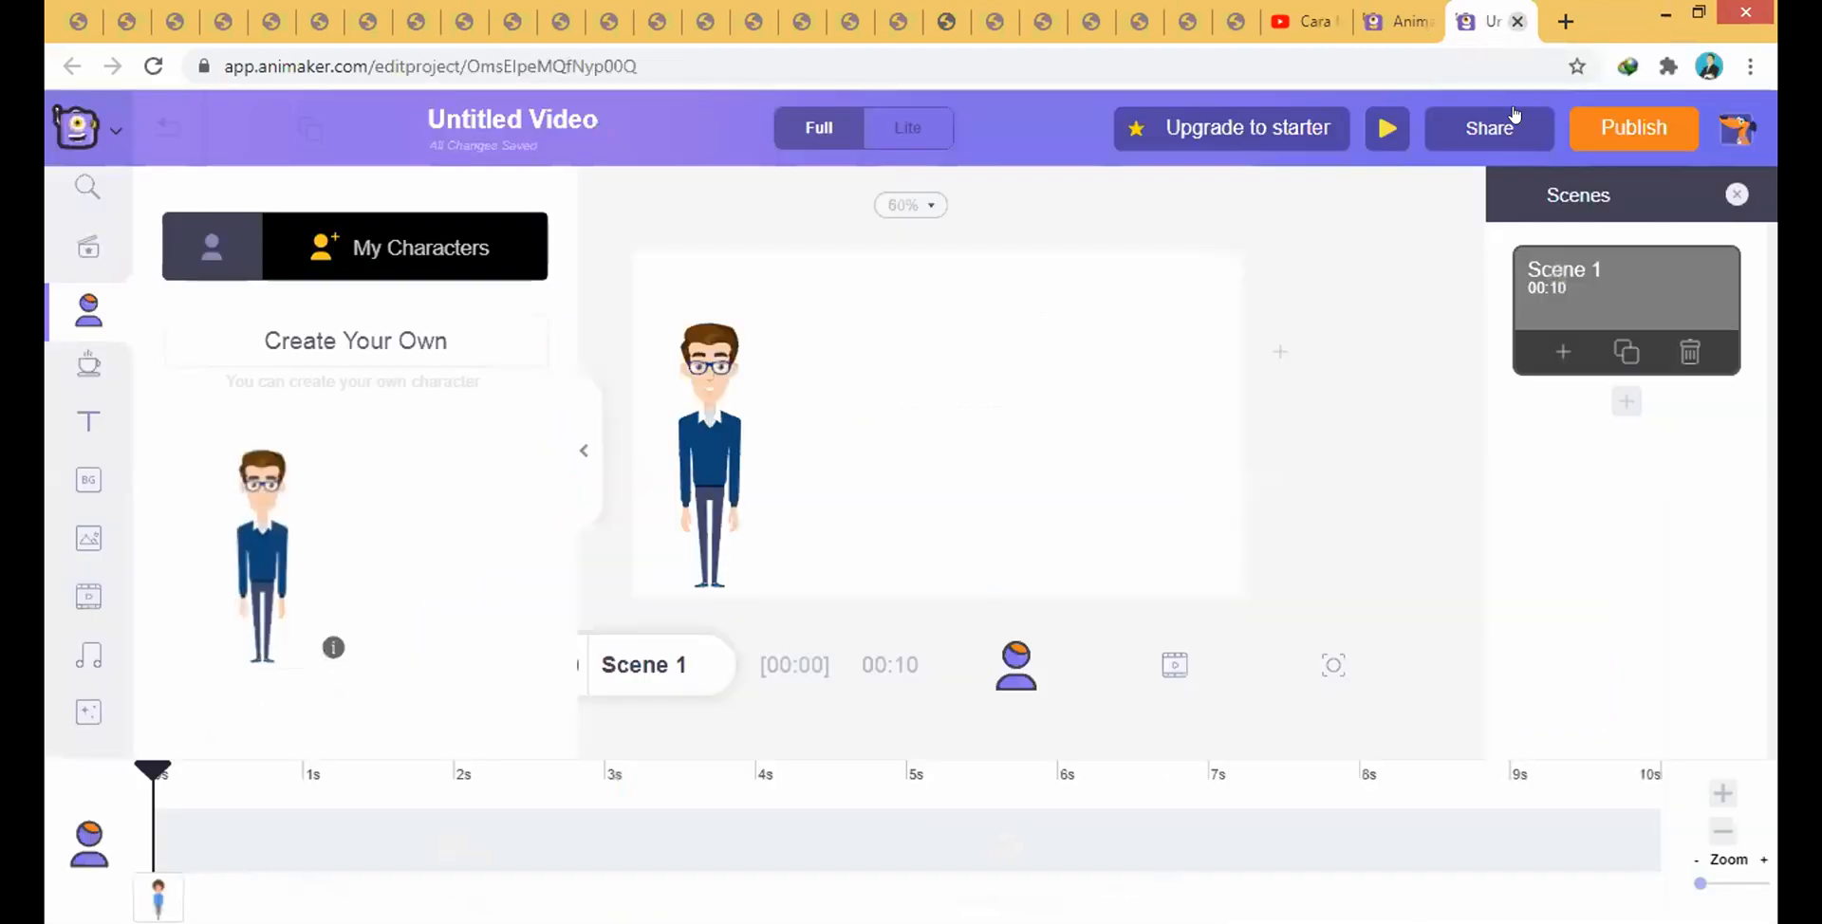
click(1386, 10)
click(1505, 12)
click(582, 446)
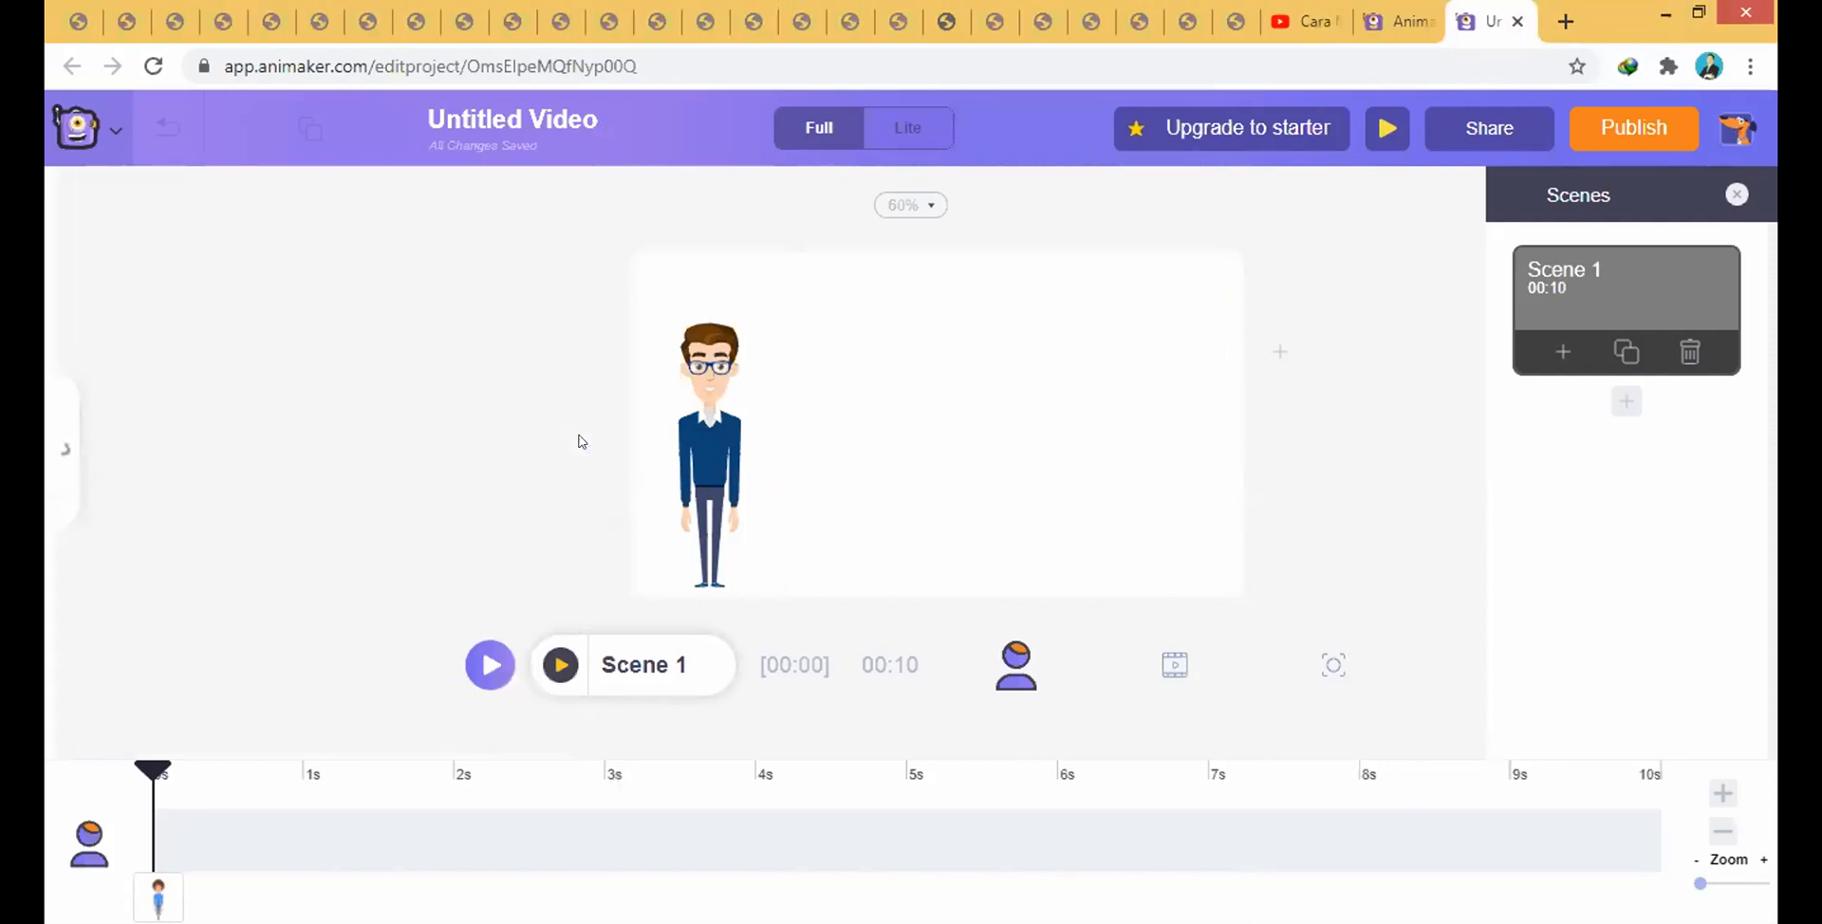
- Move the man in glasses around the left part of Scene 1 and leave him at the lower left
click(748, 480)
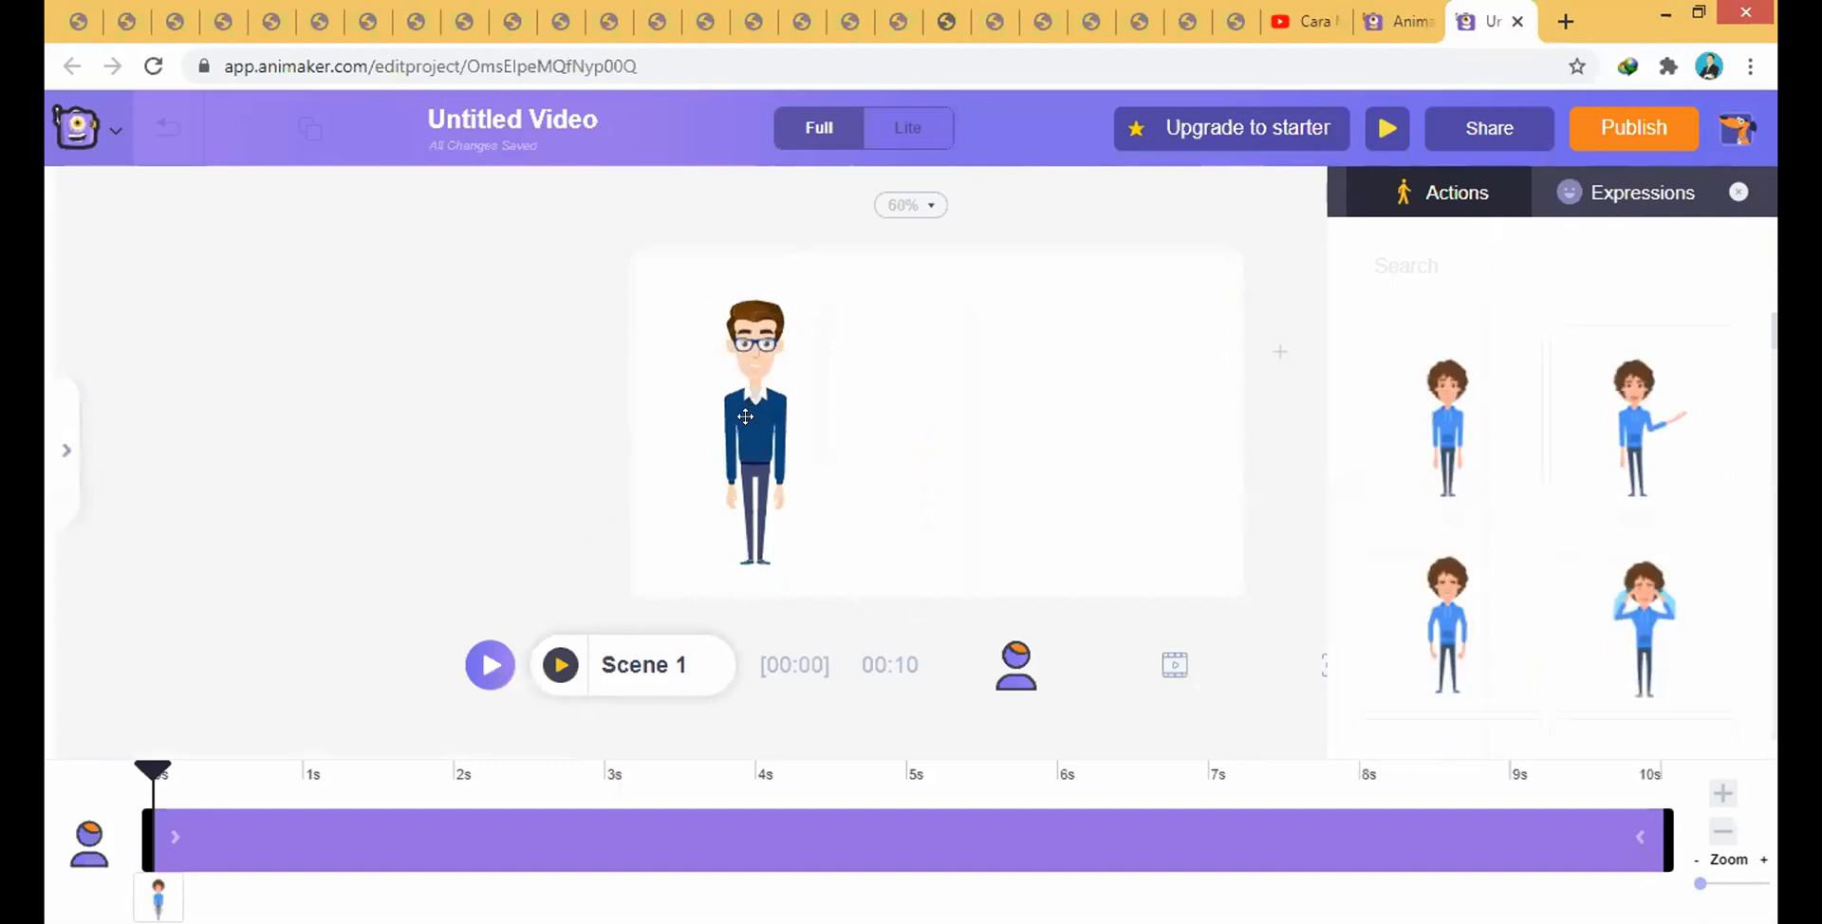
click(746, 417)
click(522, 403)
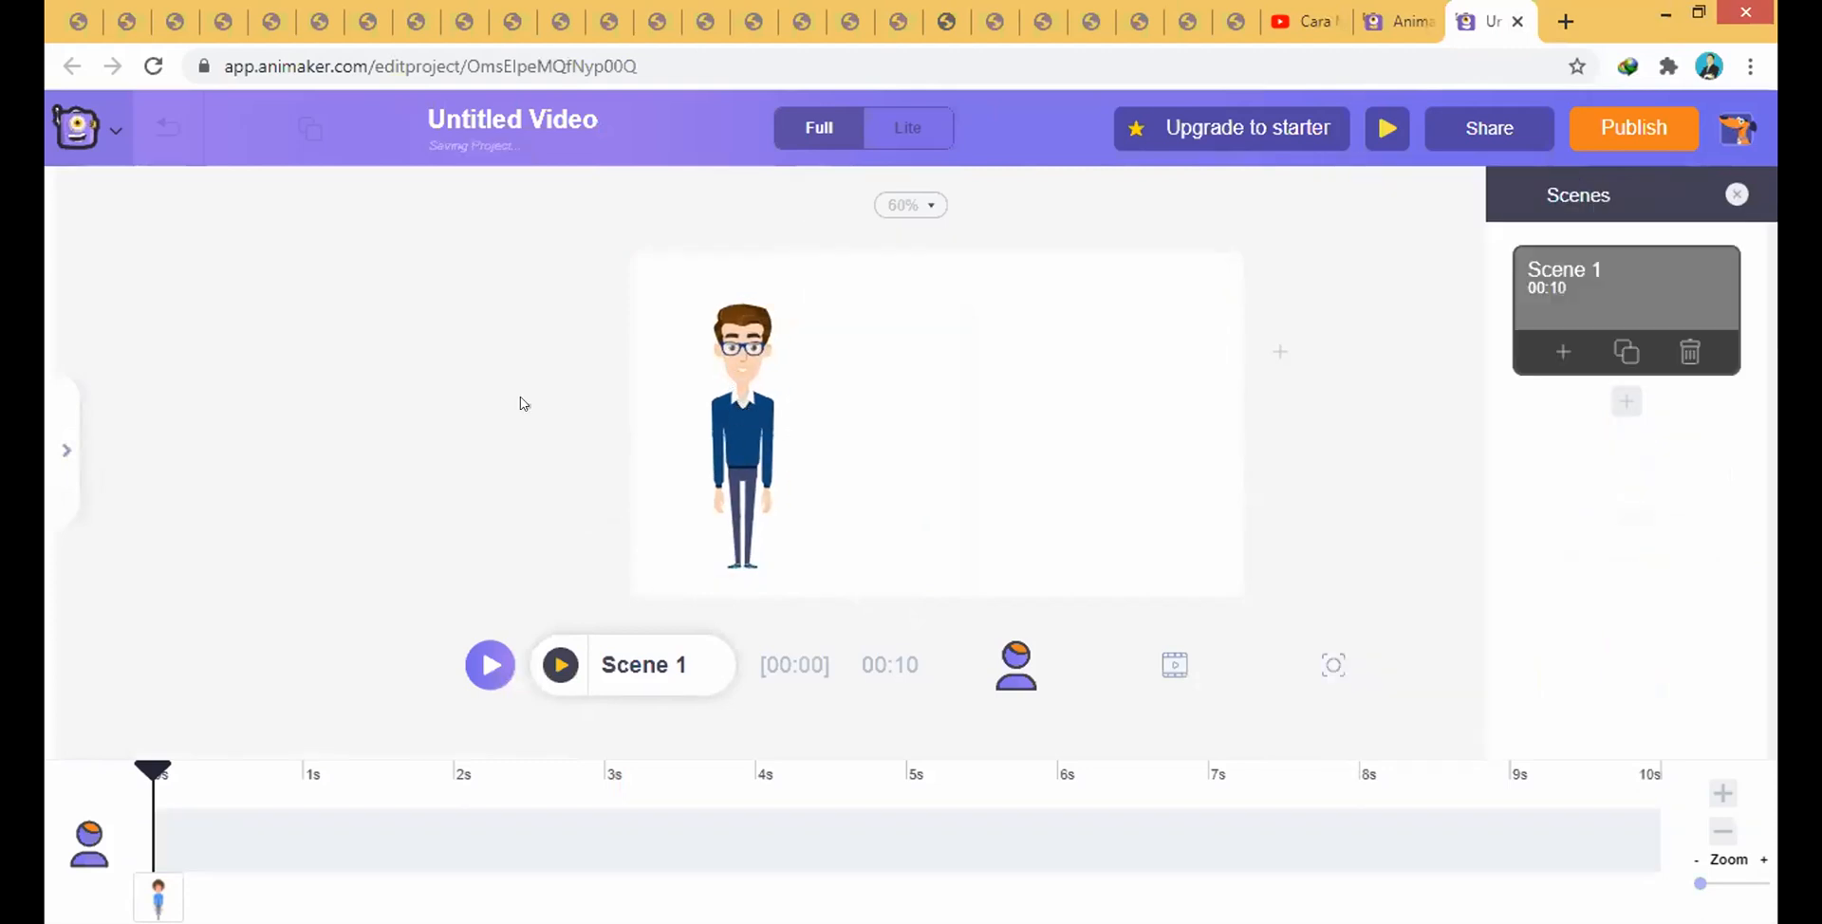
click(750, 386)
click(731, 407)
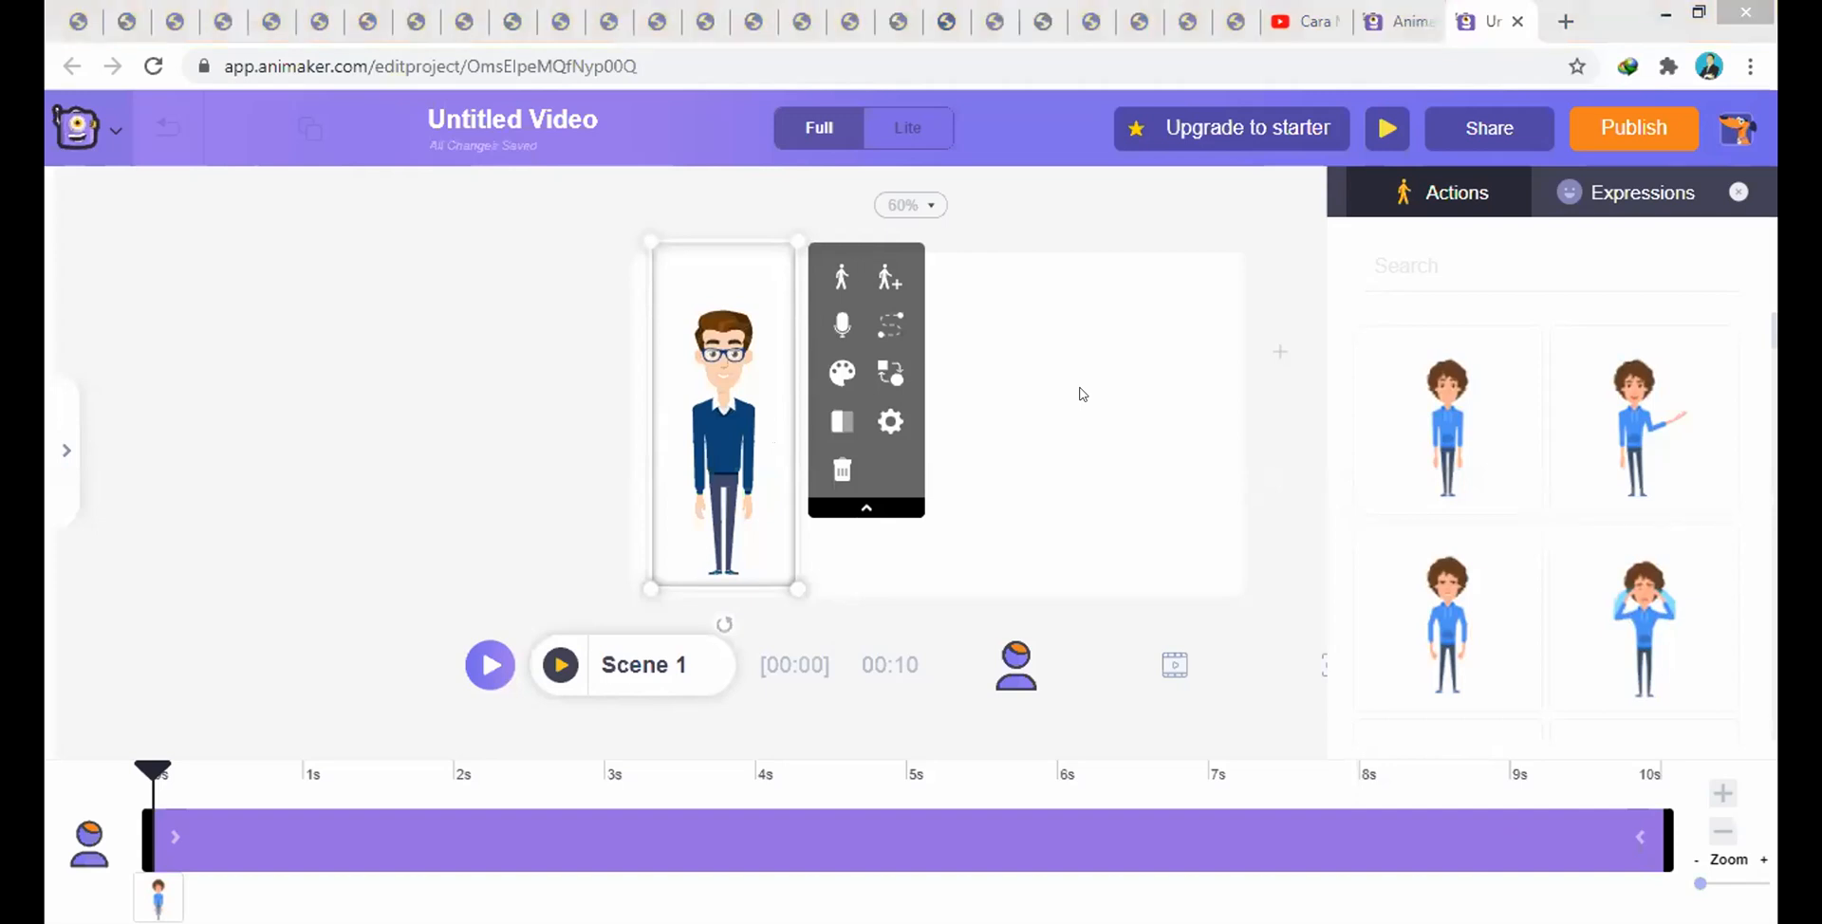
click(1251, 287)
click(743, 423)
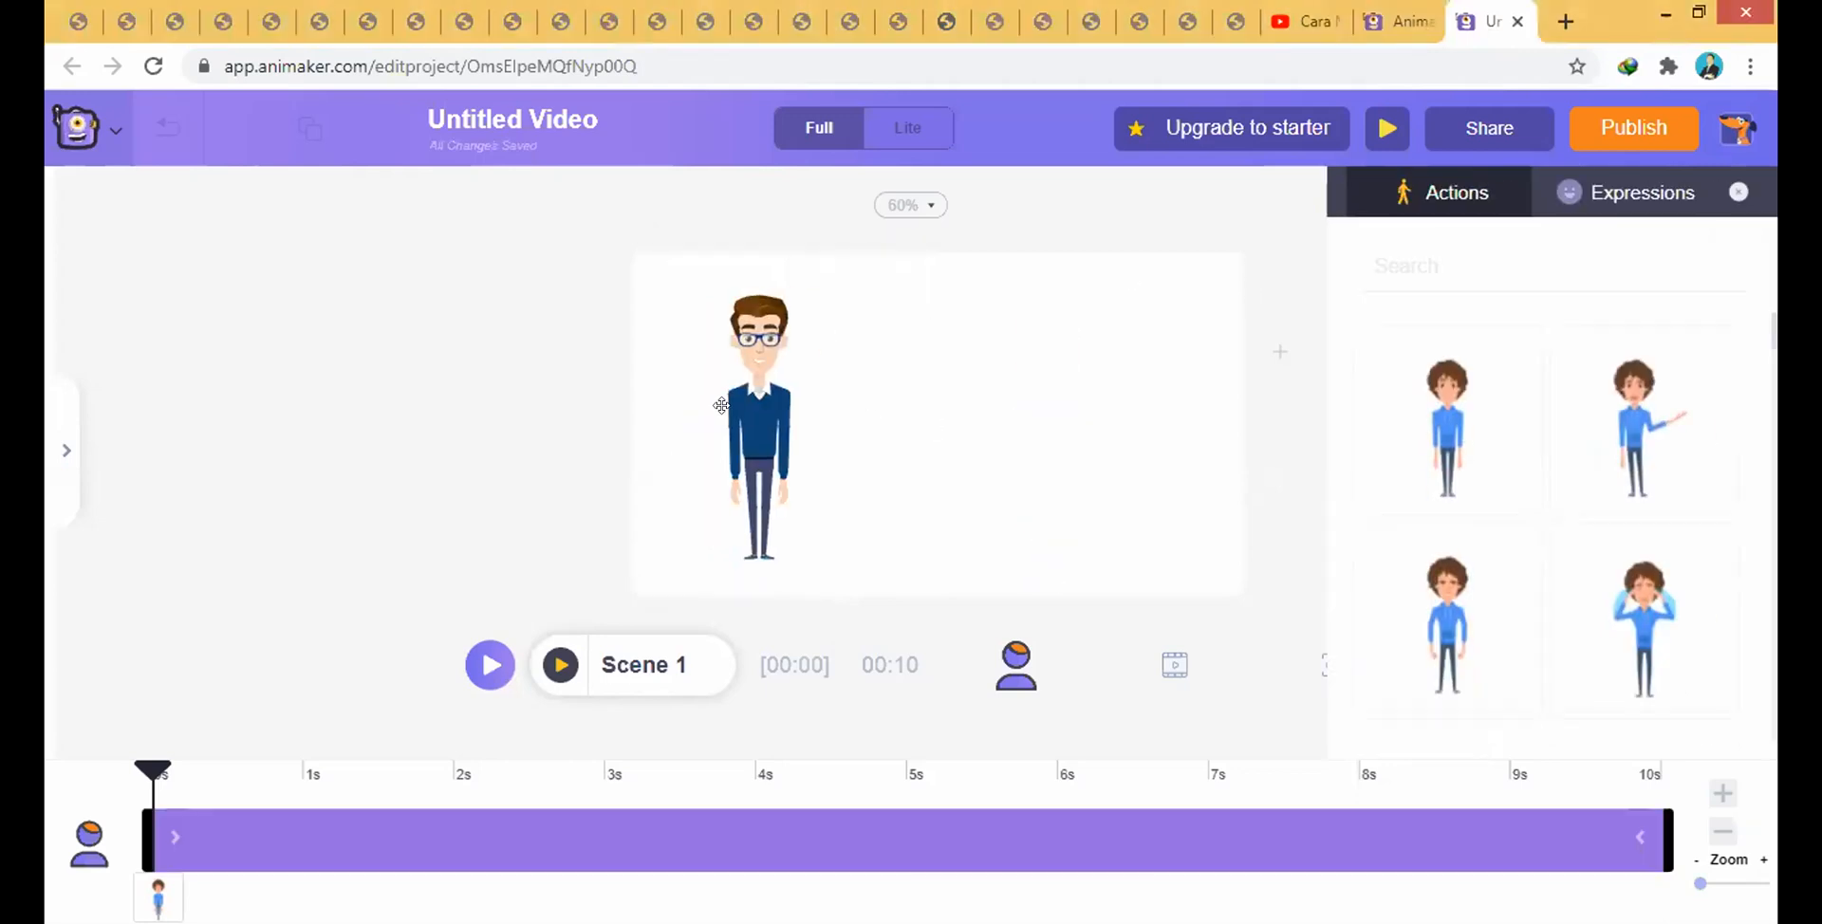
click(546, 396)
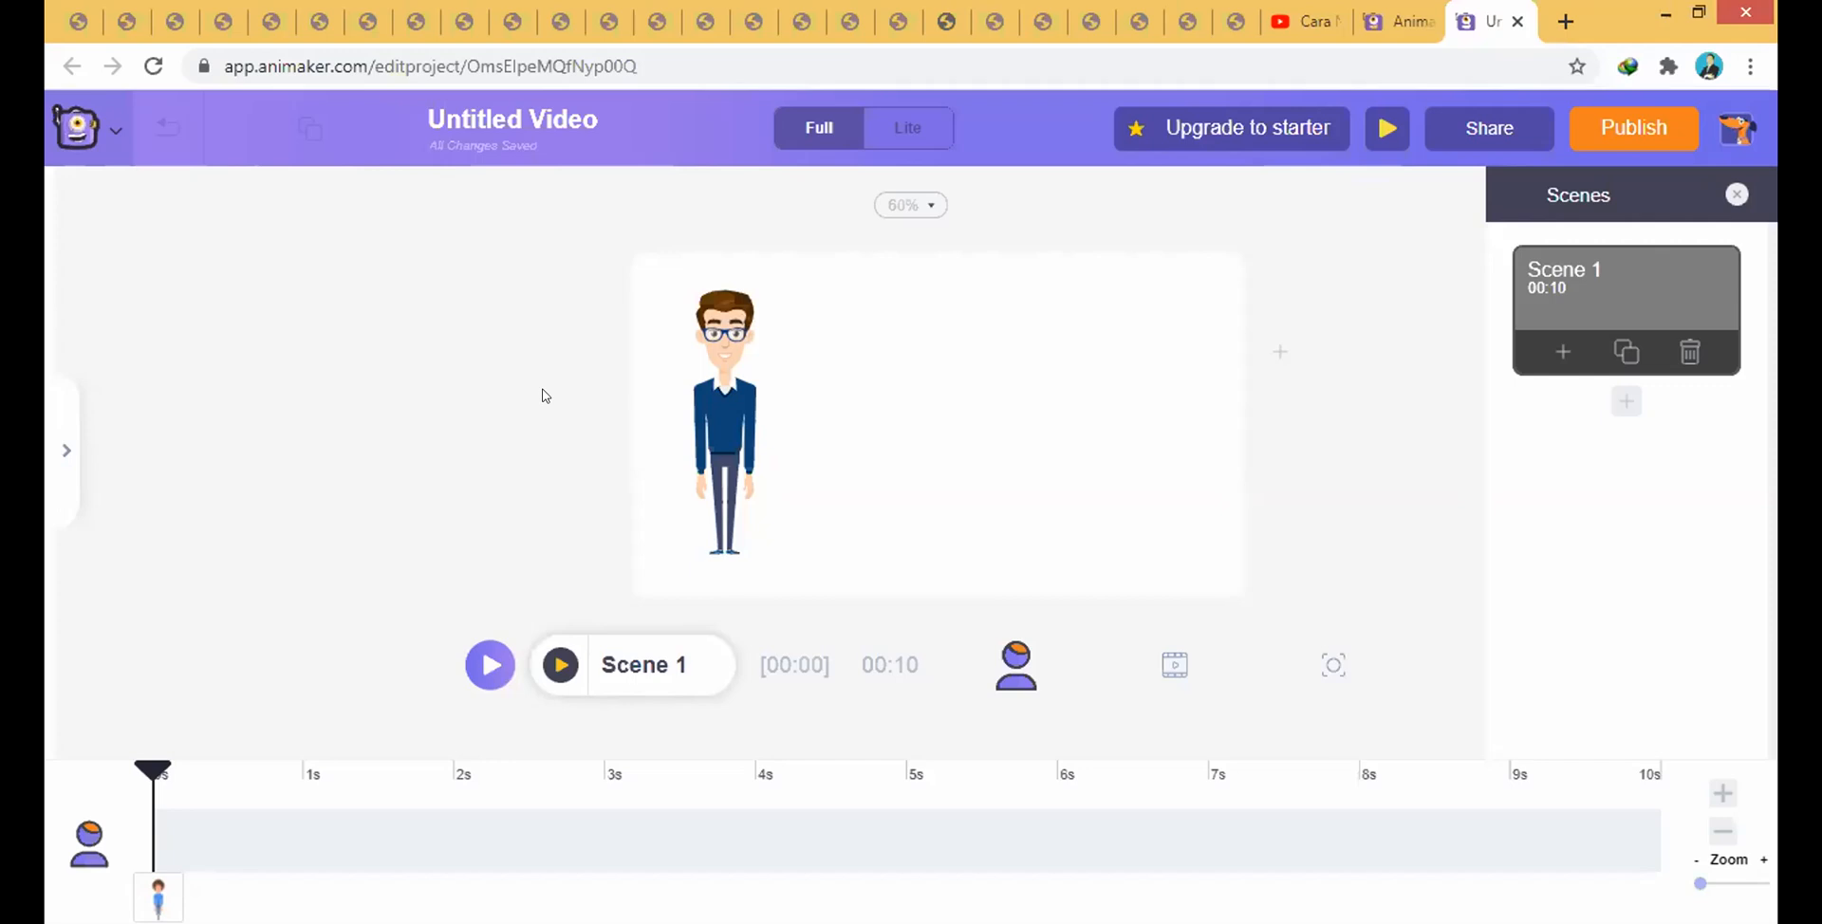
drag(722, 400, 704, 423)
click(562, 375)
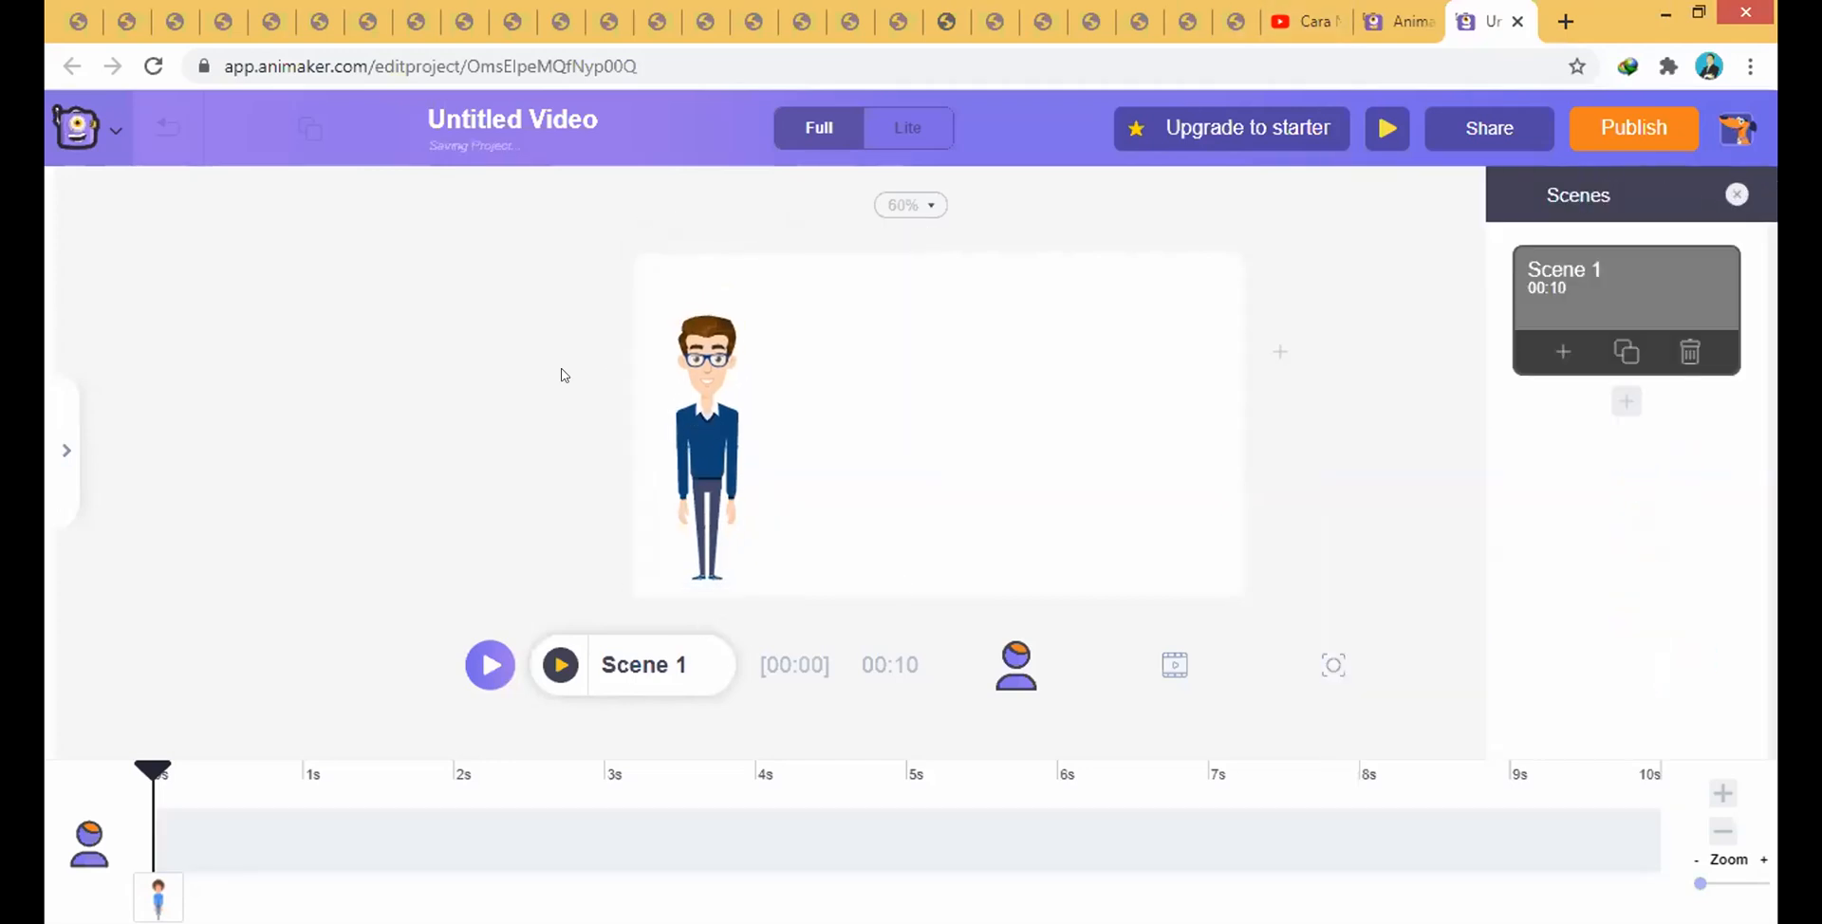
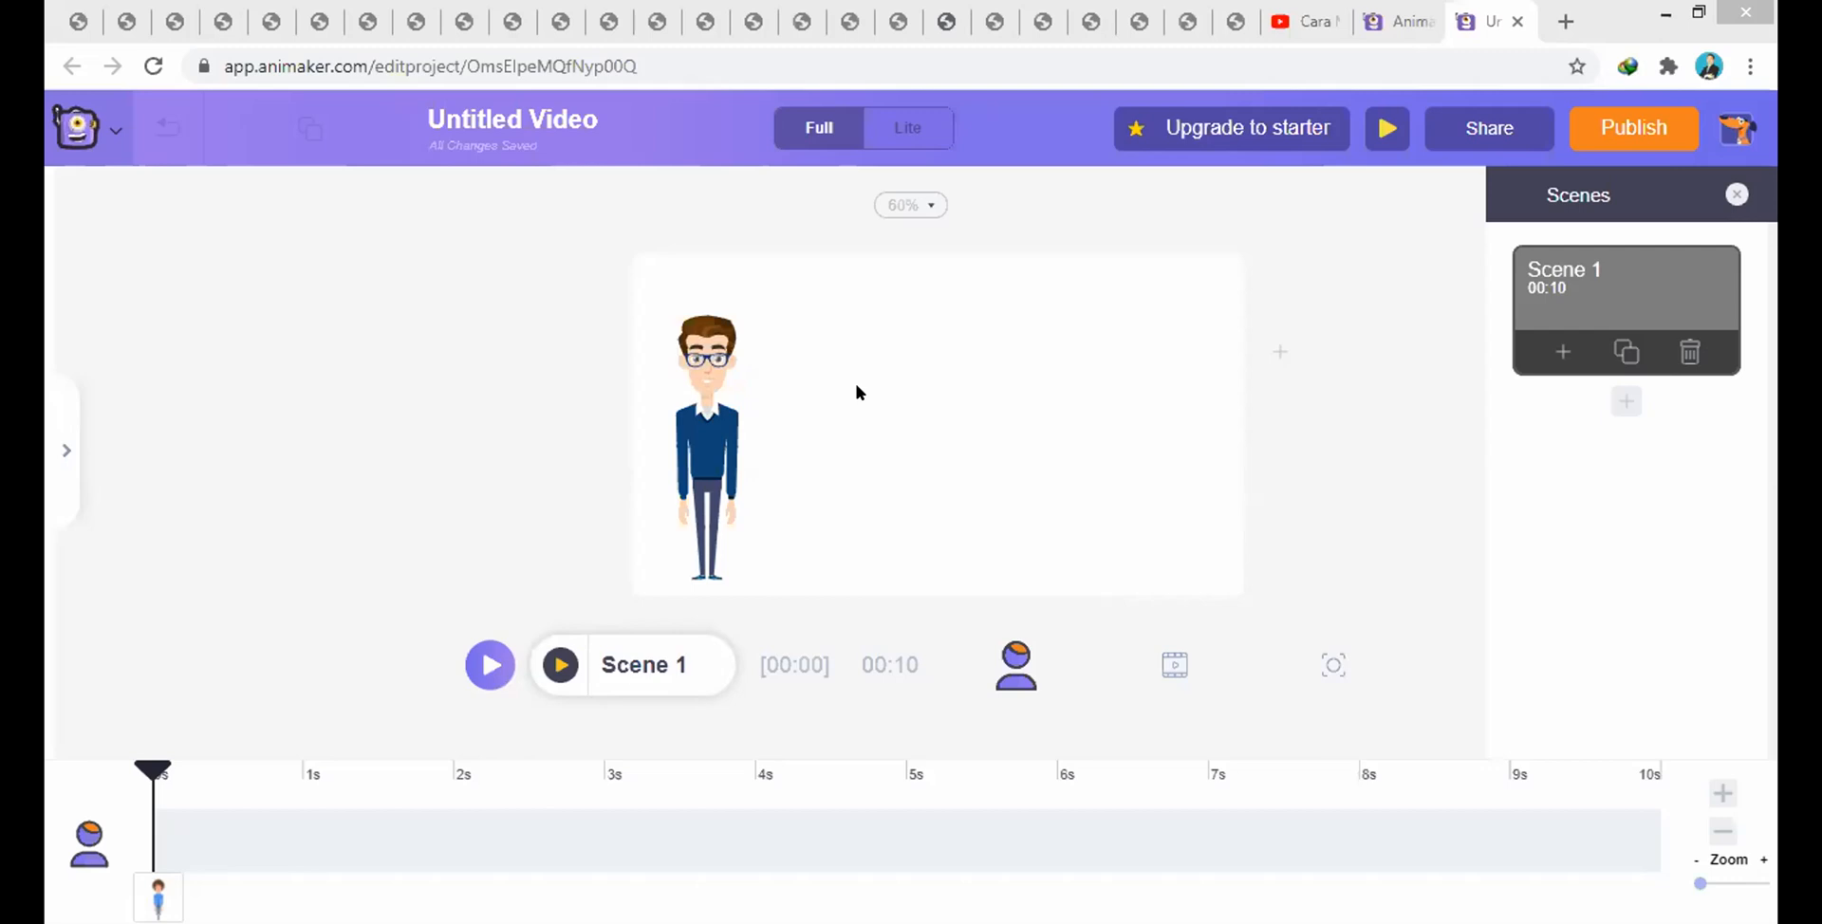
- Shrink the man in glasses to about three quarters of his size, keep him at the lower left of Scene 1, and deselect him
click(152, 66)
click(727, 373)
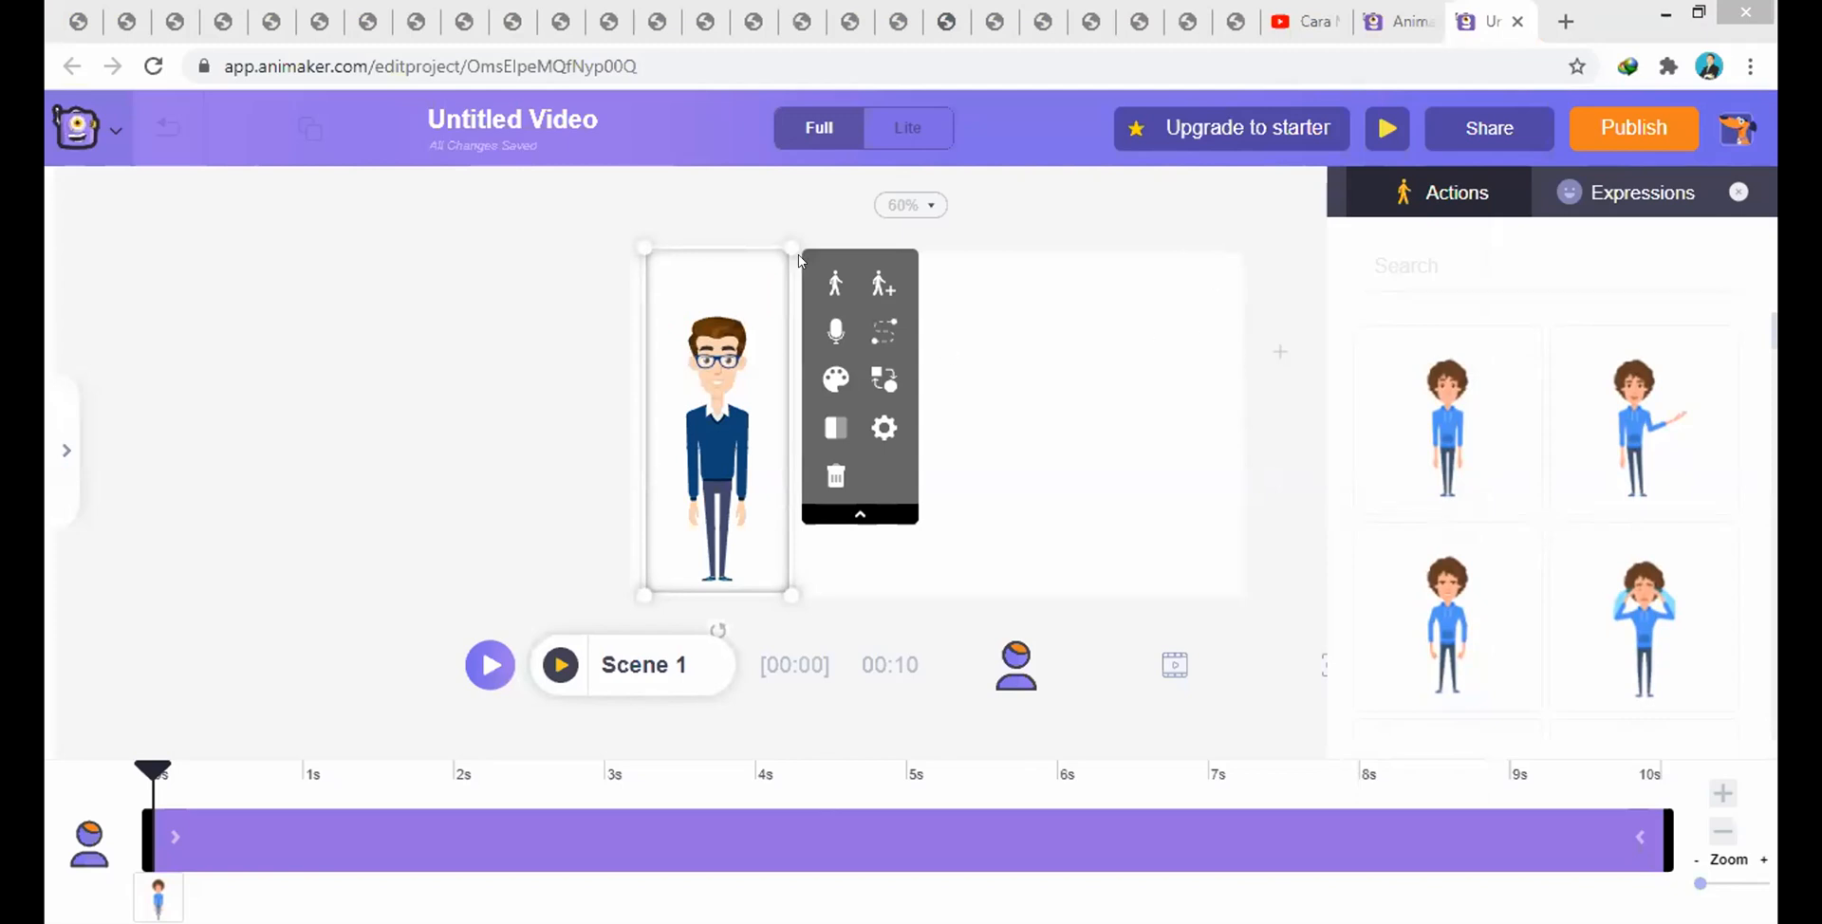
drag(783, 239, 749, 324)
click(567, 433)
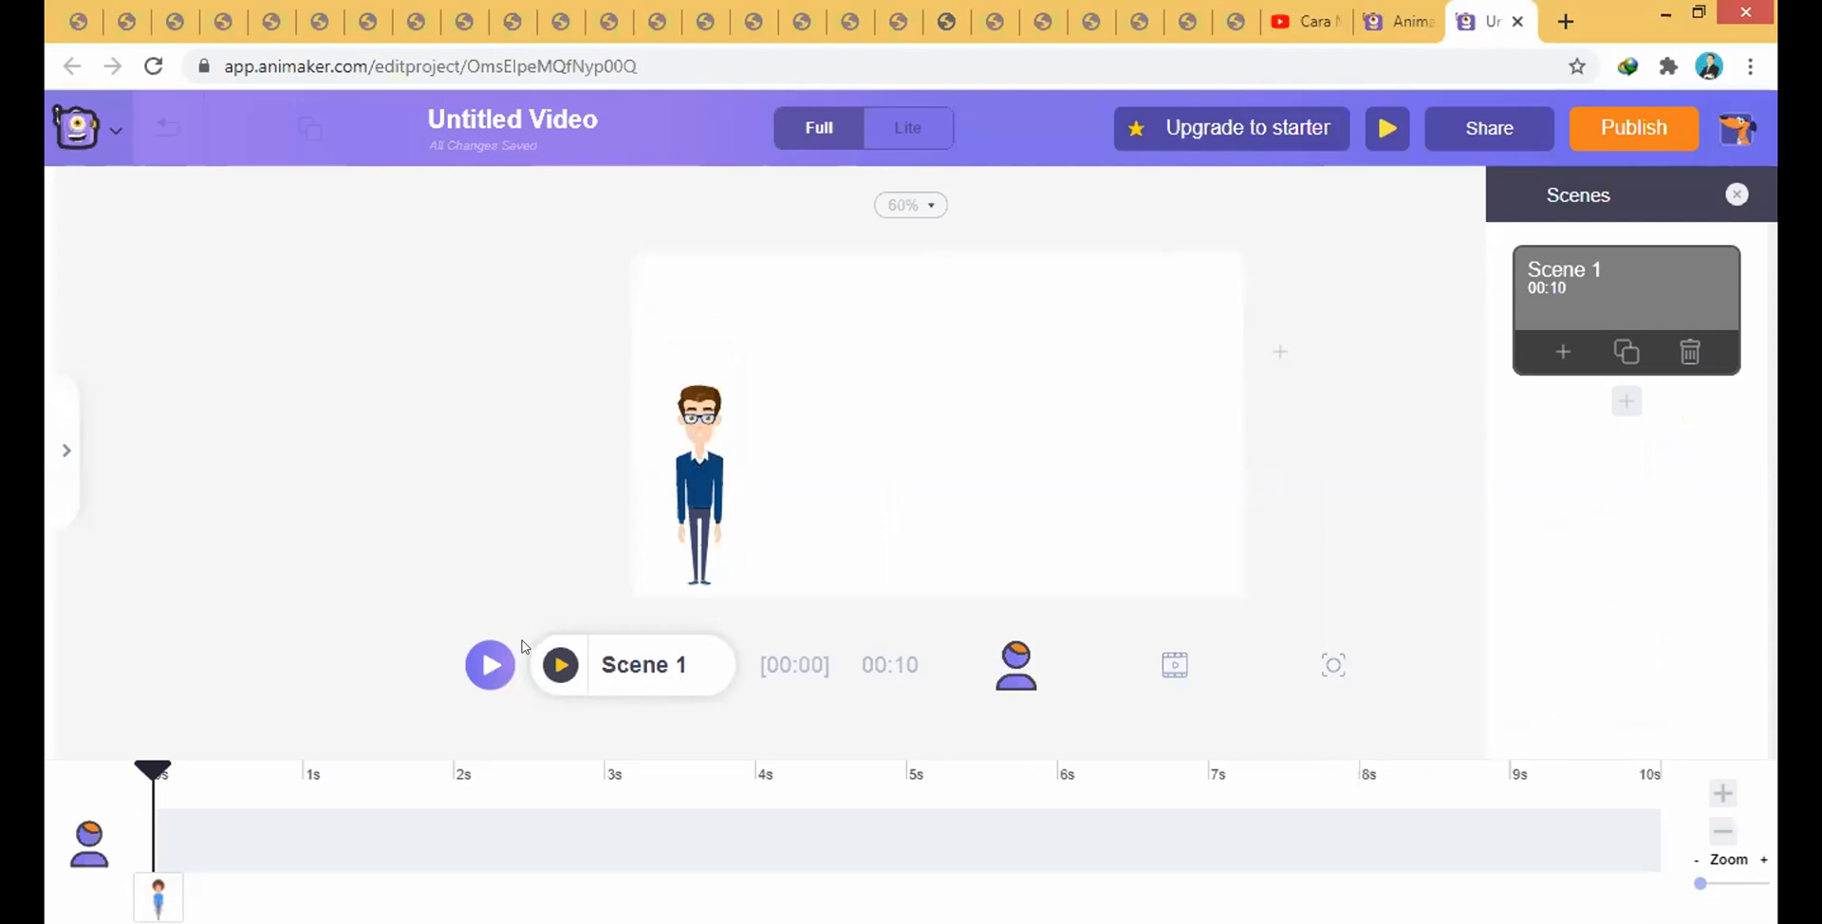
click(641, 415)
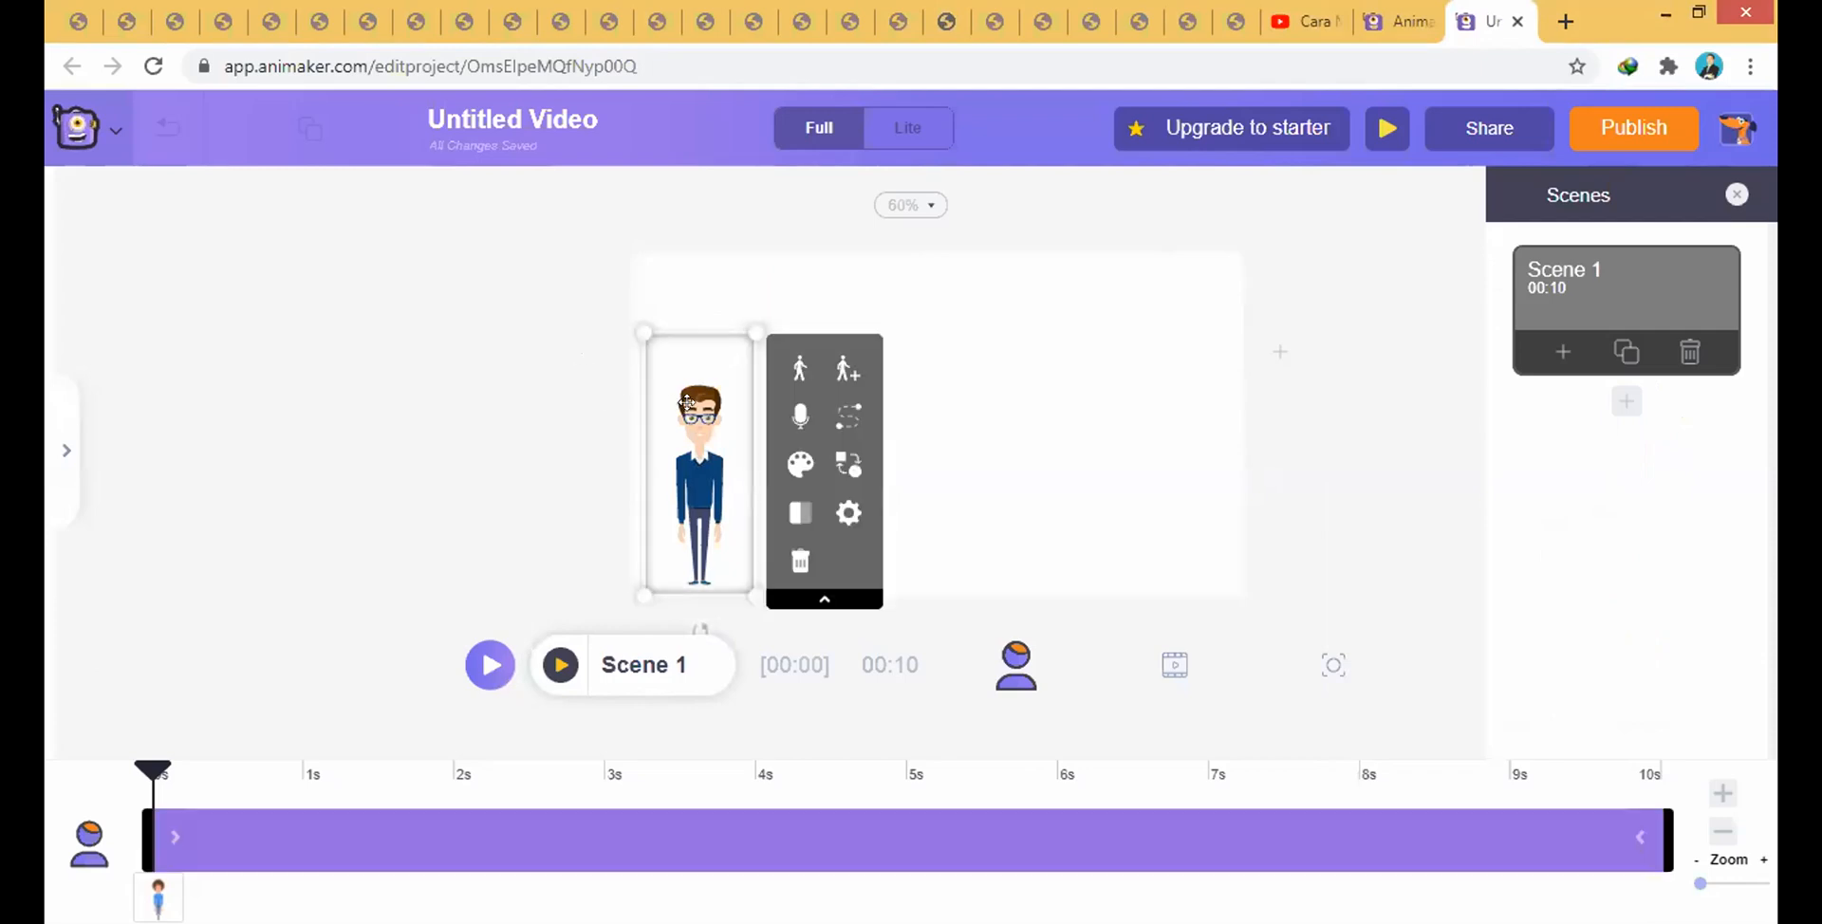
click(555, 402)
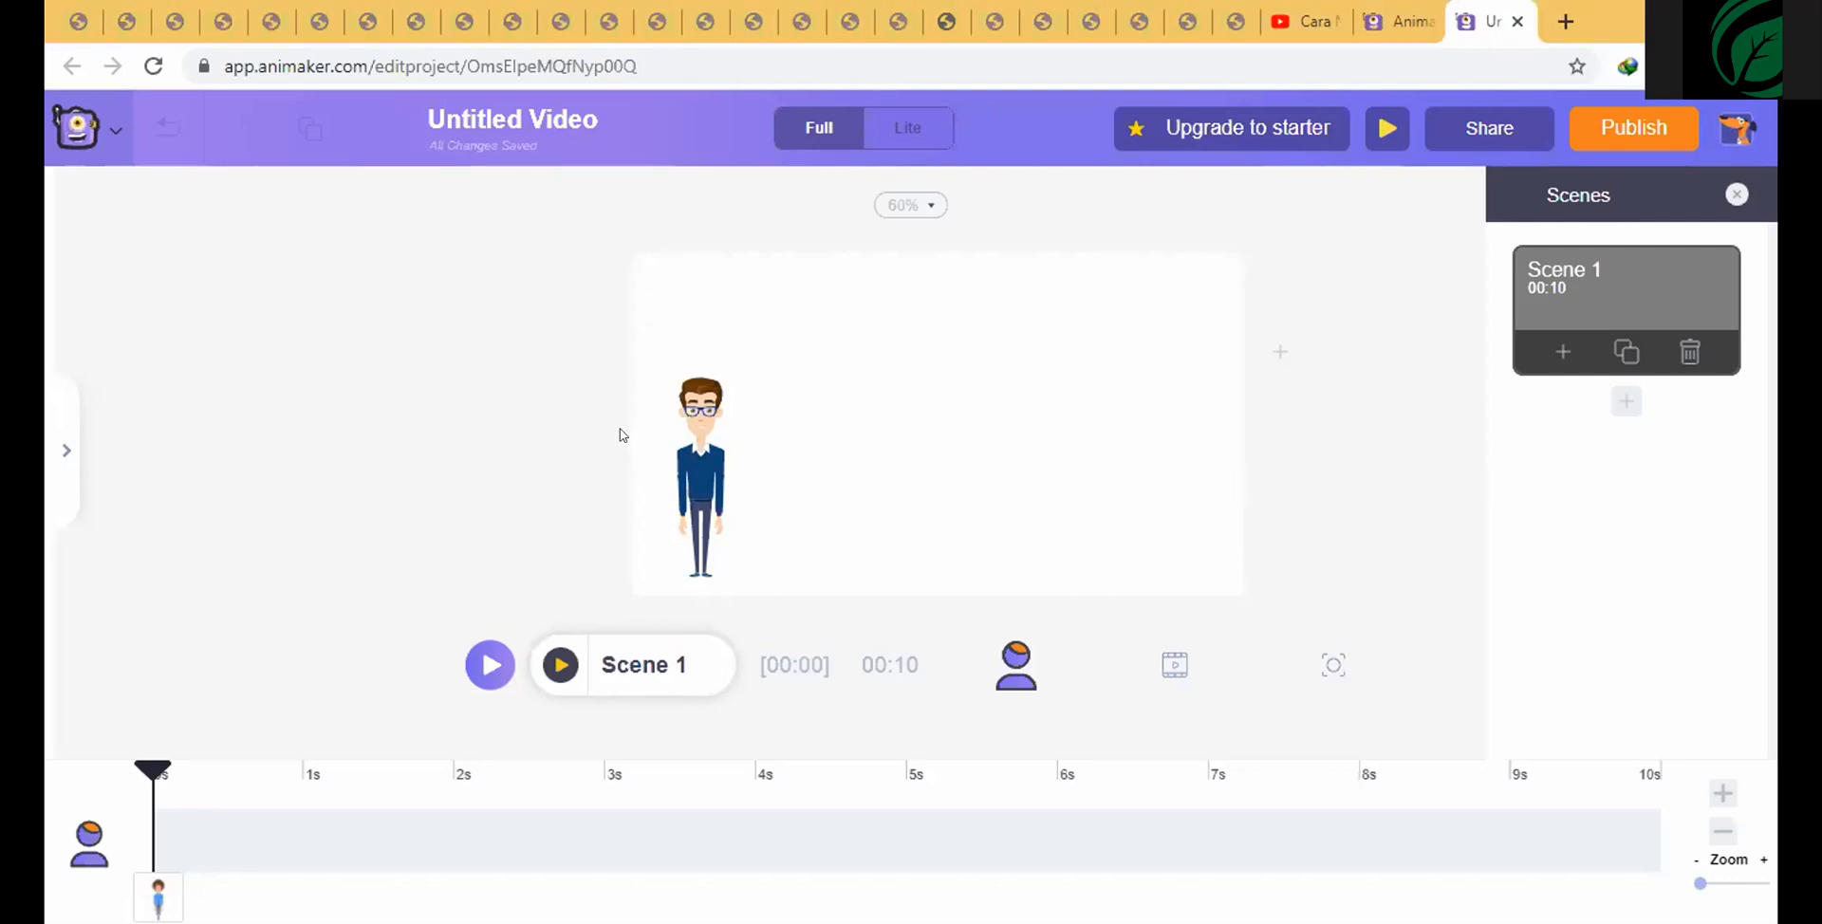
- Browse the properties library through its shapes, office, emoji and furniture items
click(58, 457)
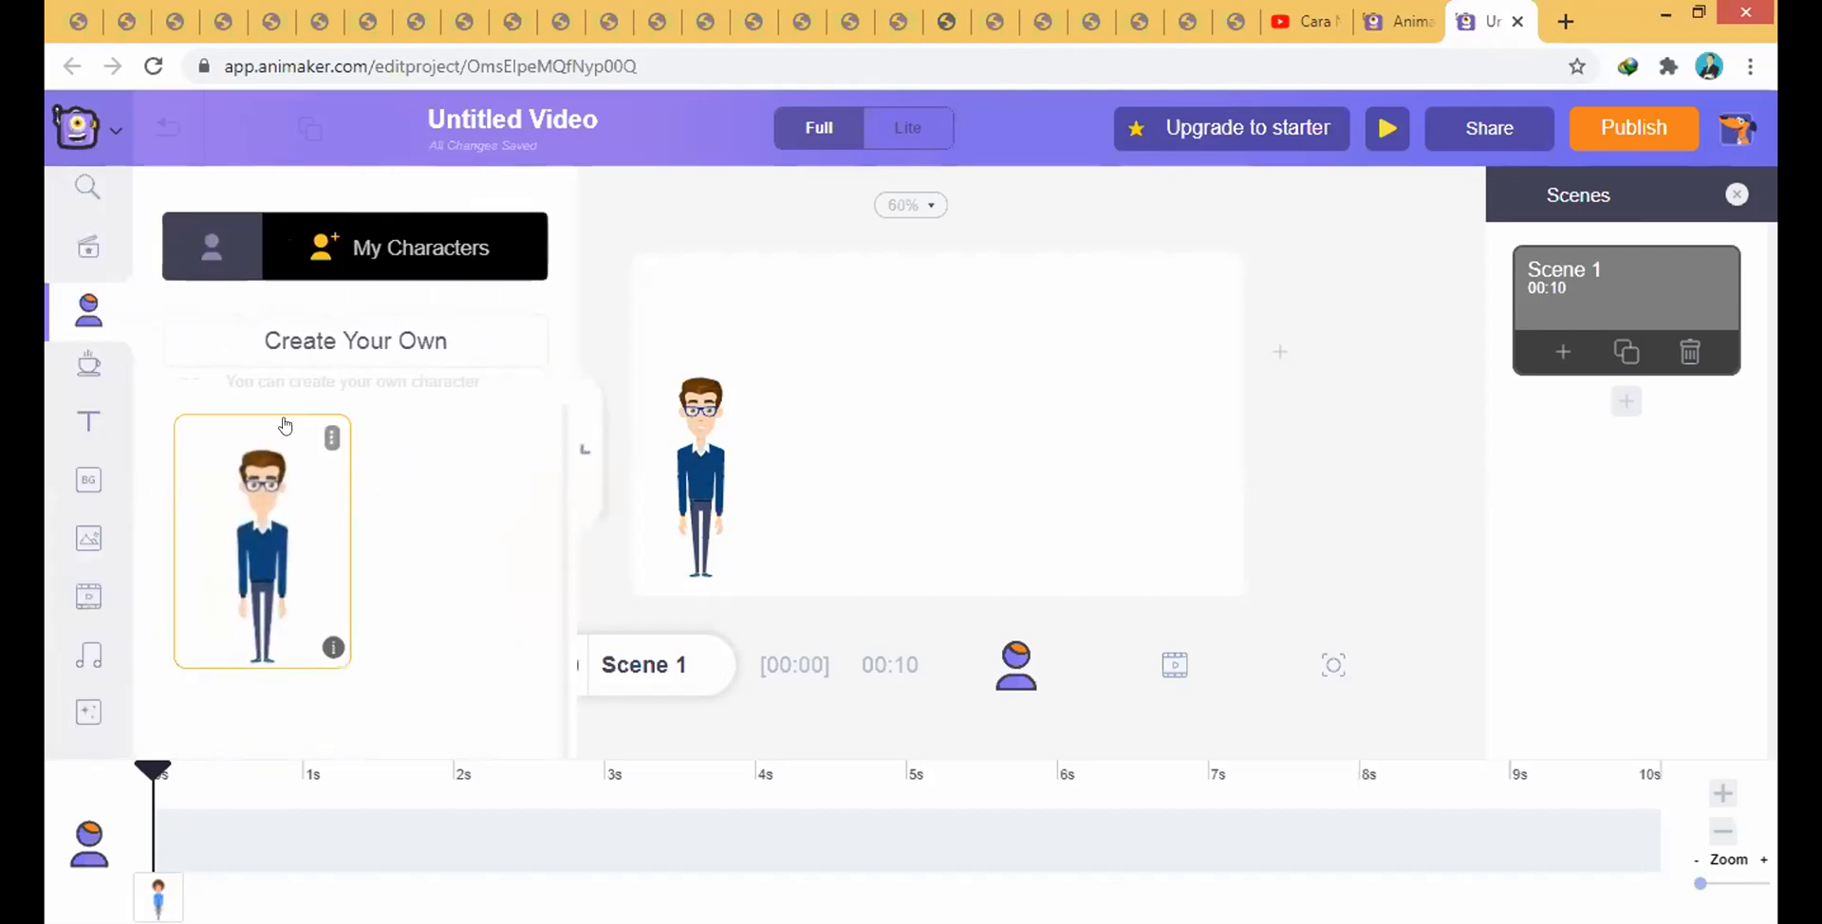
click(585, 448)
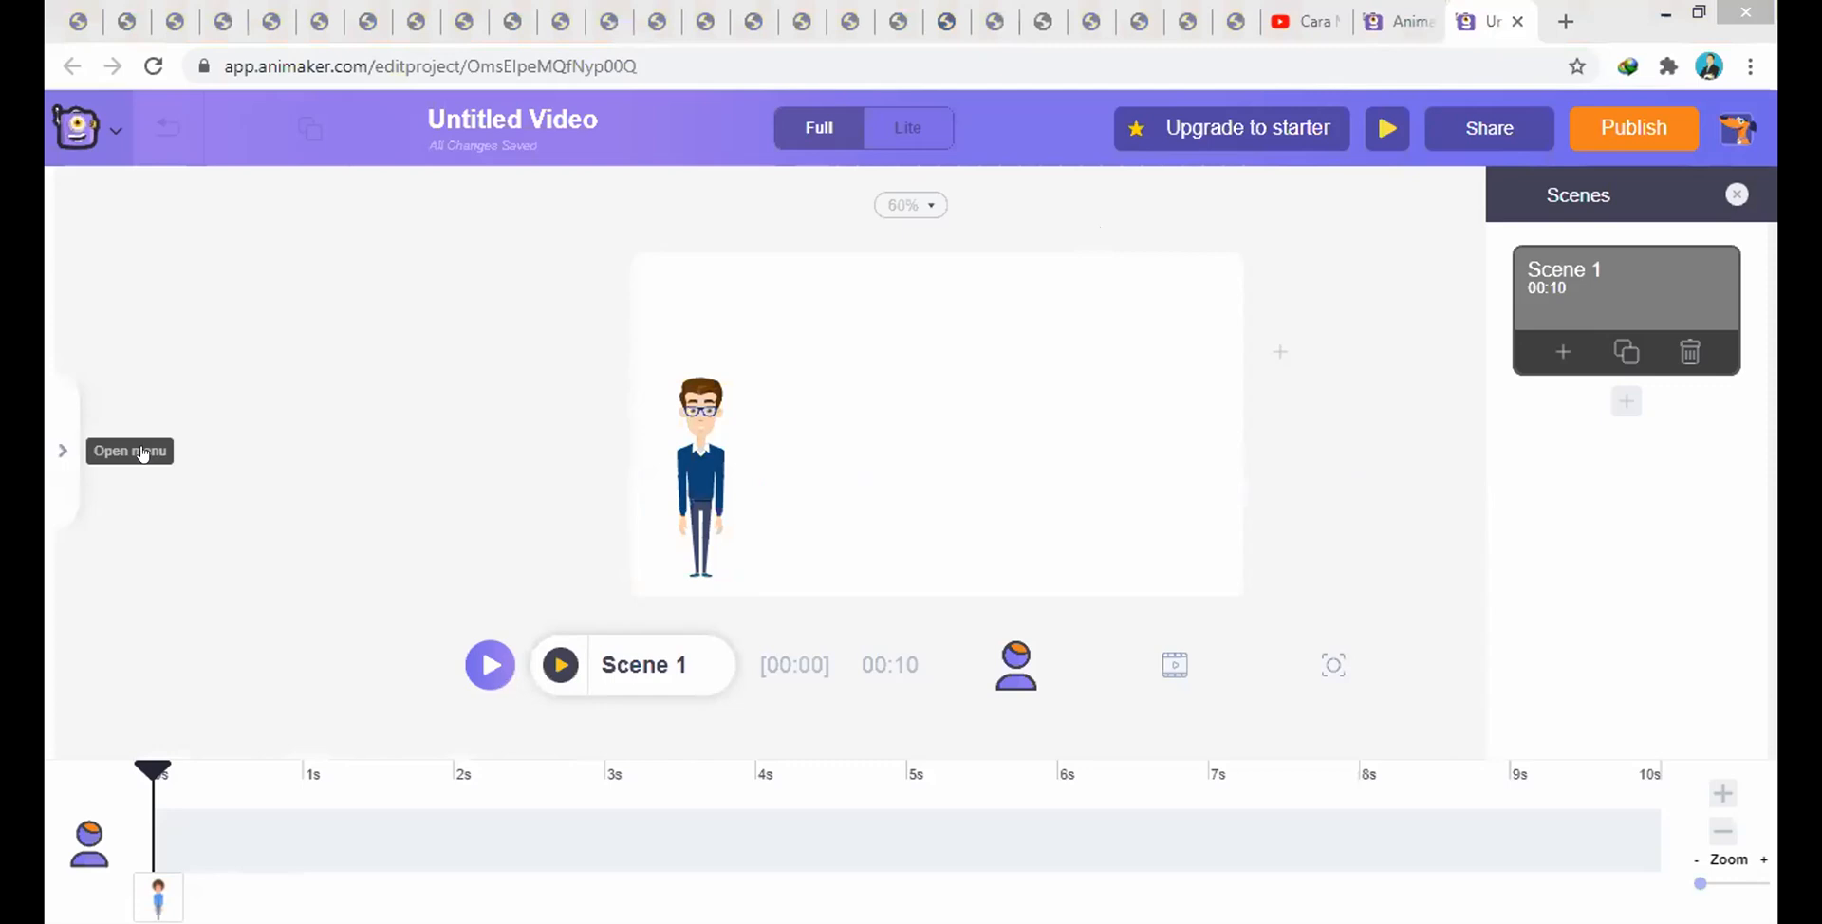
click(59, 454)
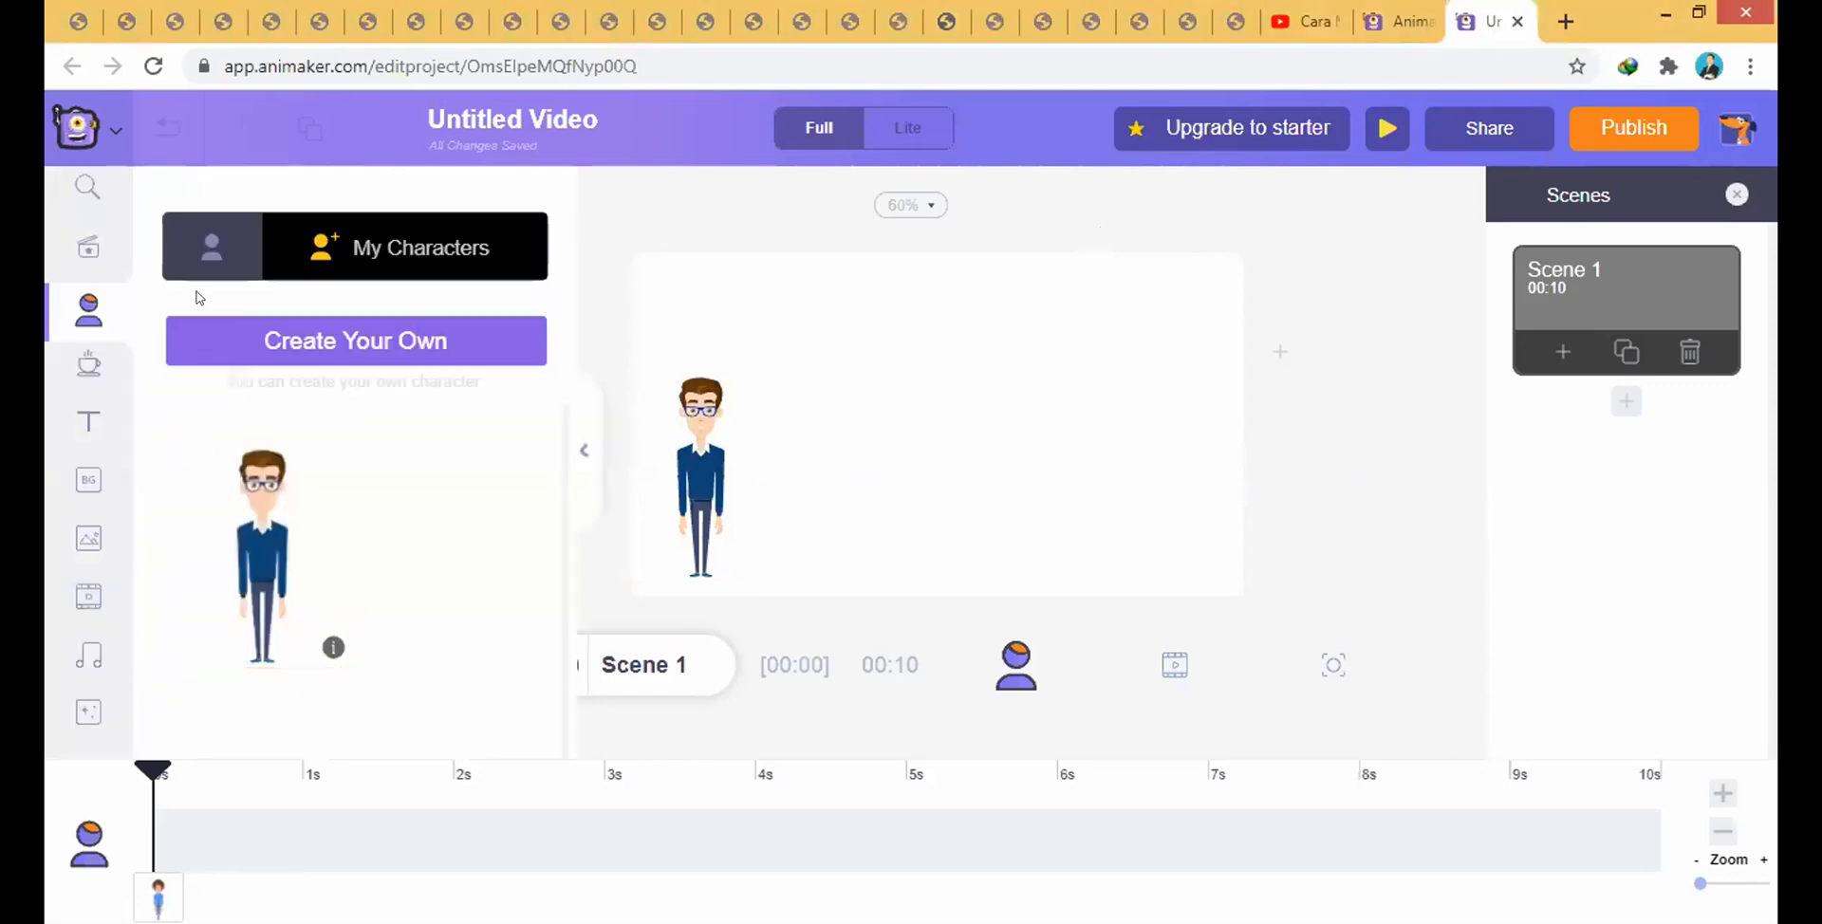
click(93, 372)
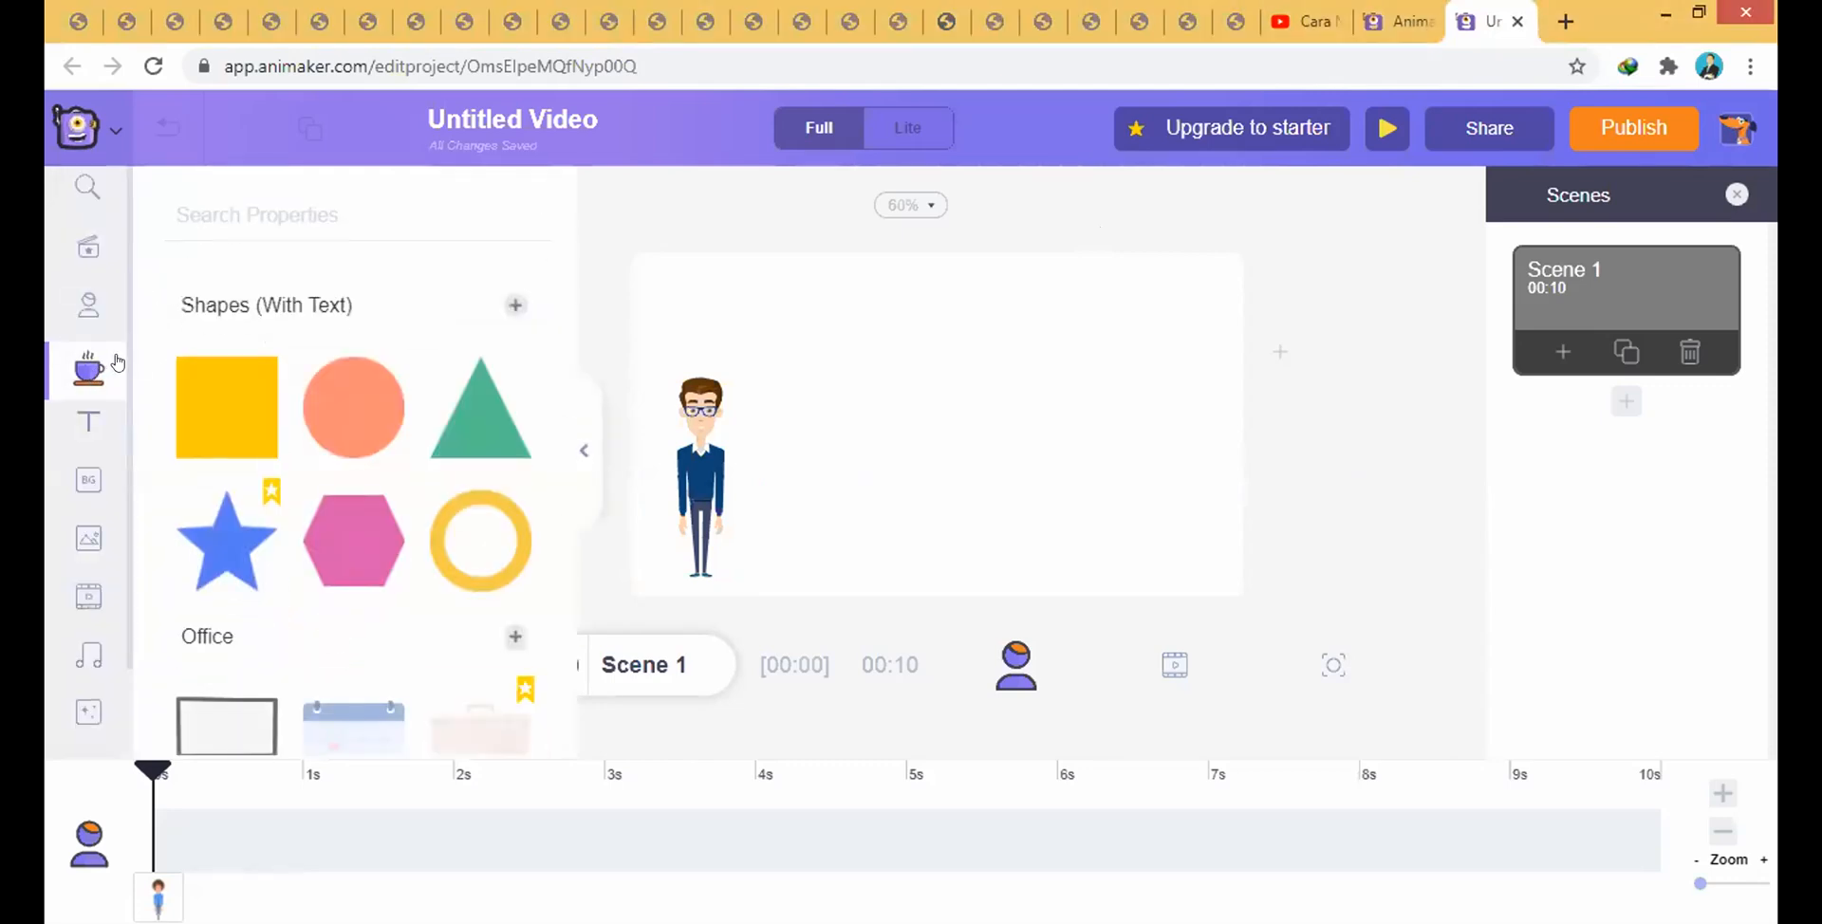
scroll(447, 489, down, 3)
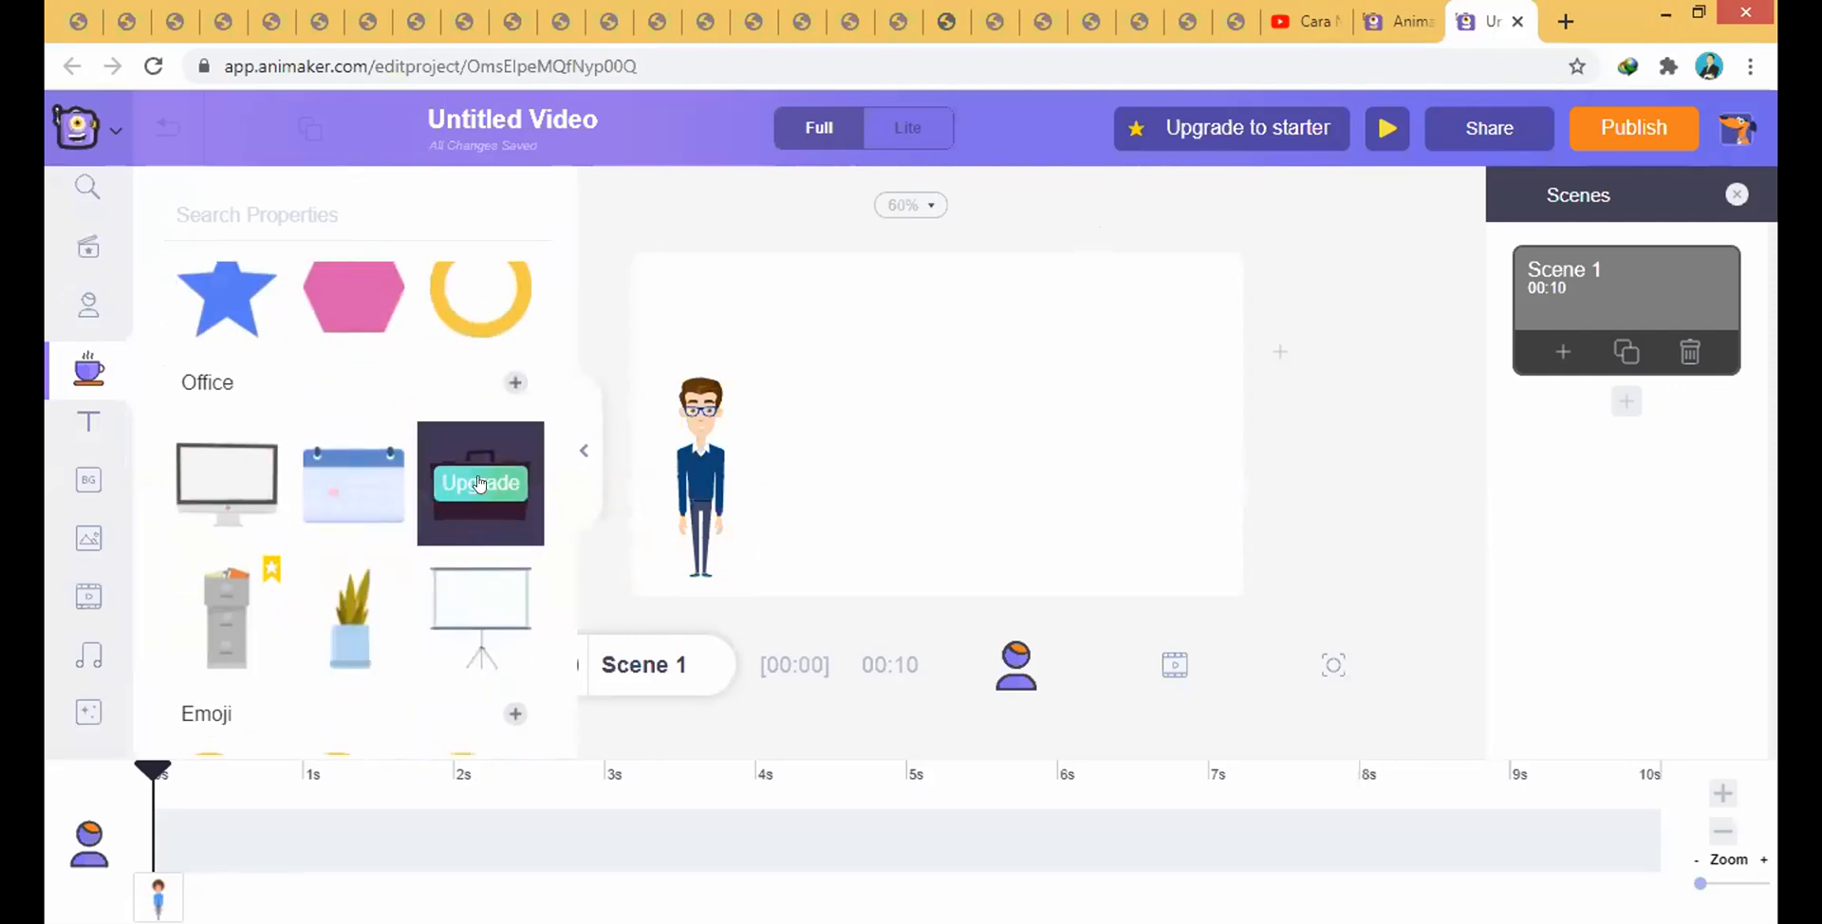
scroll(479, 484, down, 2)
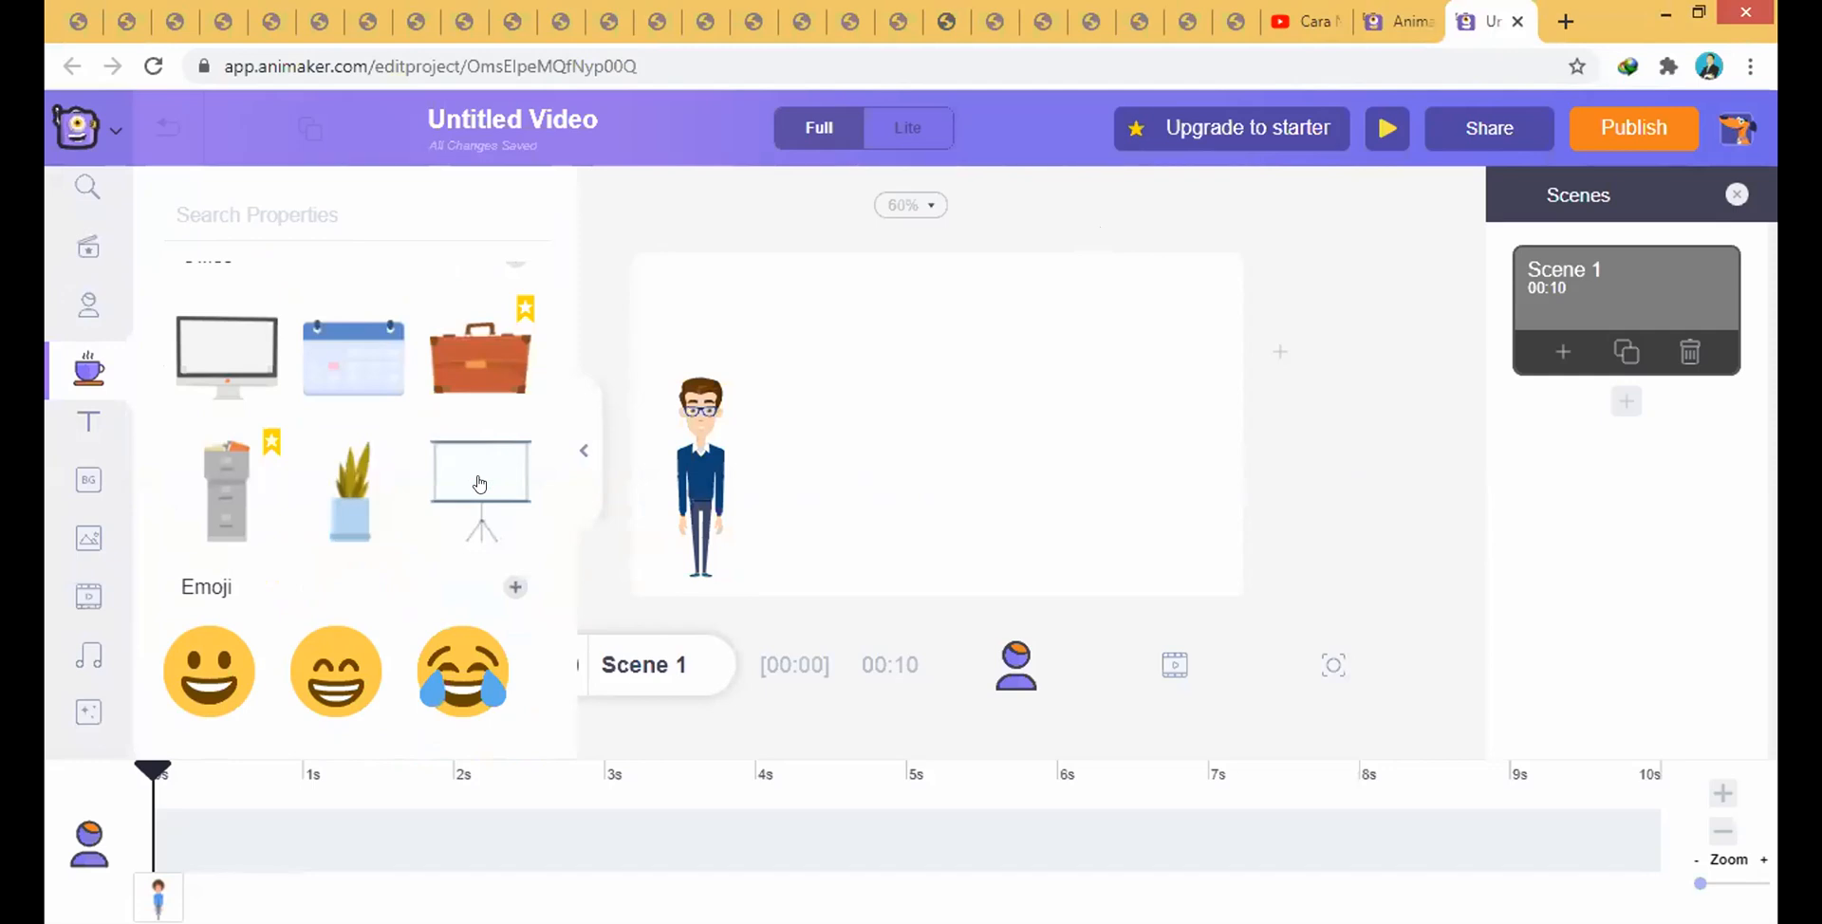
drag(479, 484, 539, 482)
scroll(463, 493, down, 5)
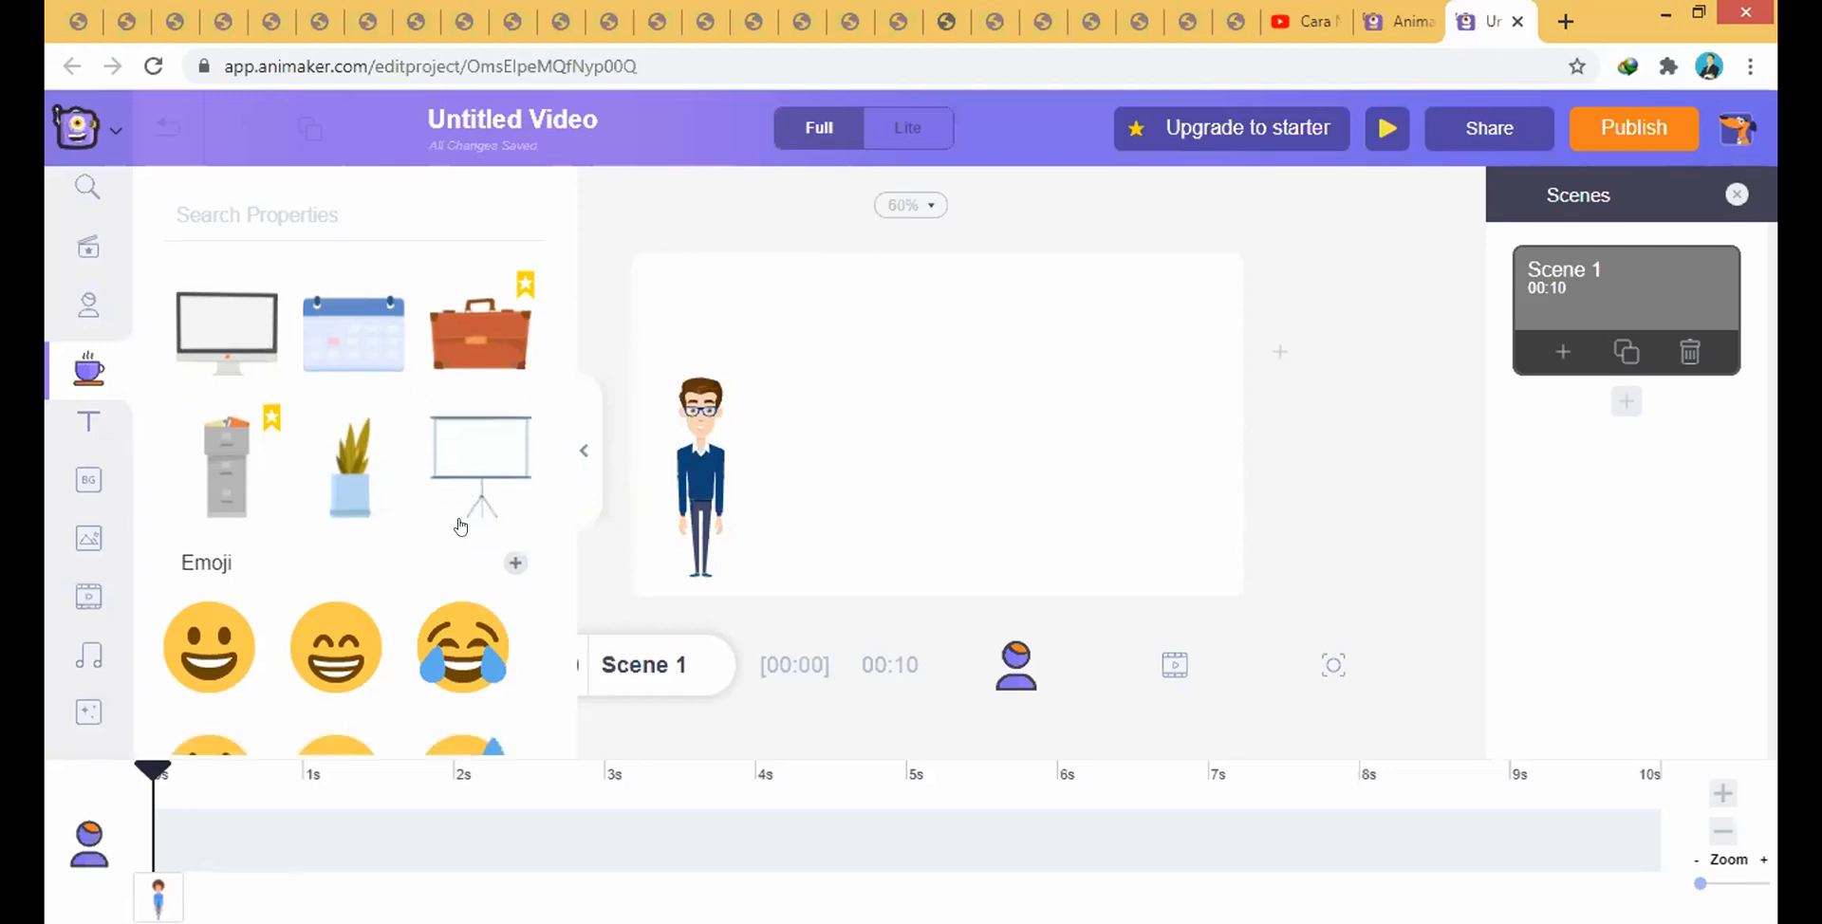
scroll(456, 541, down, 3)
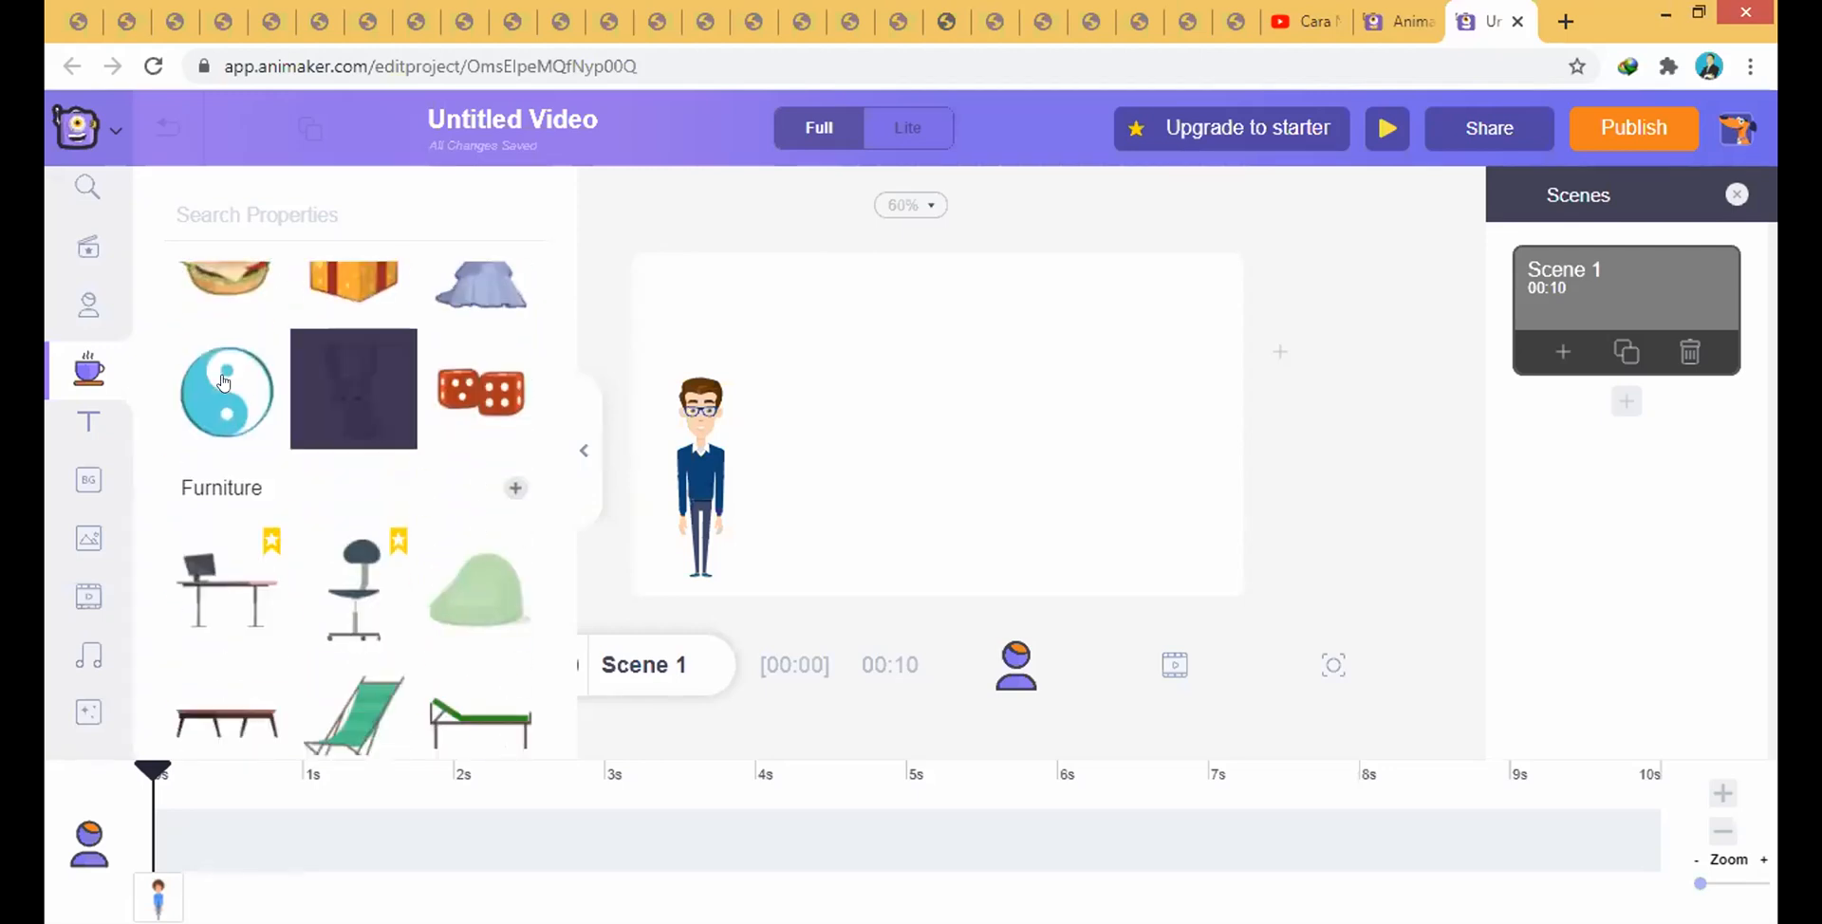
- Try the blue-beige gradient, the green gradient and the store-shelves background in Scene 1
click(91, 424)
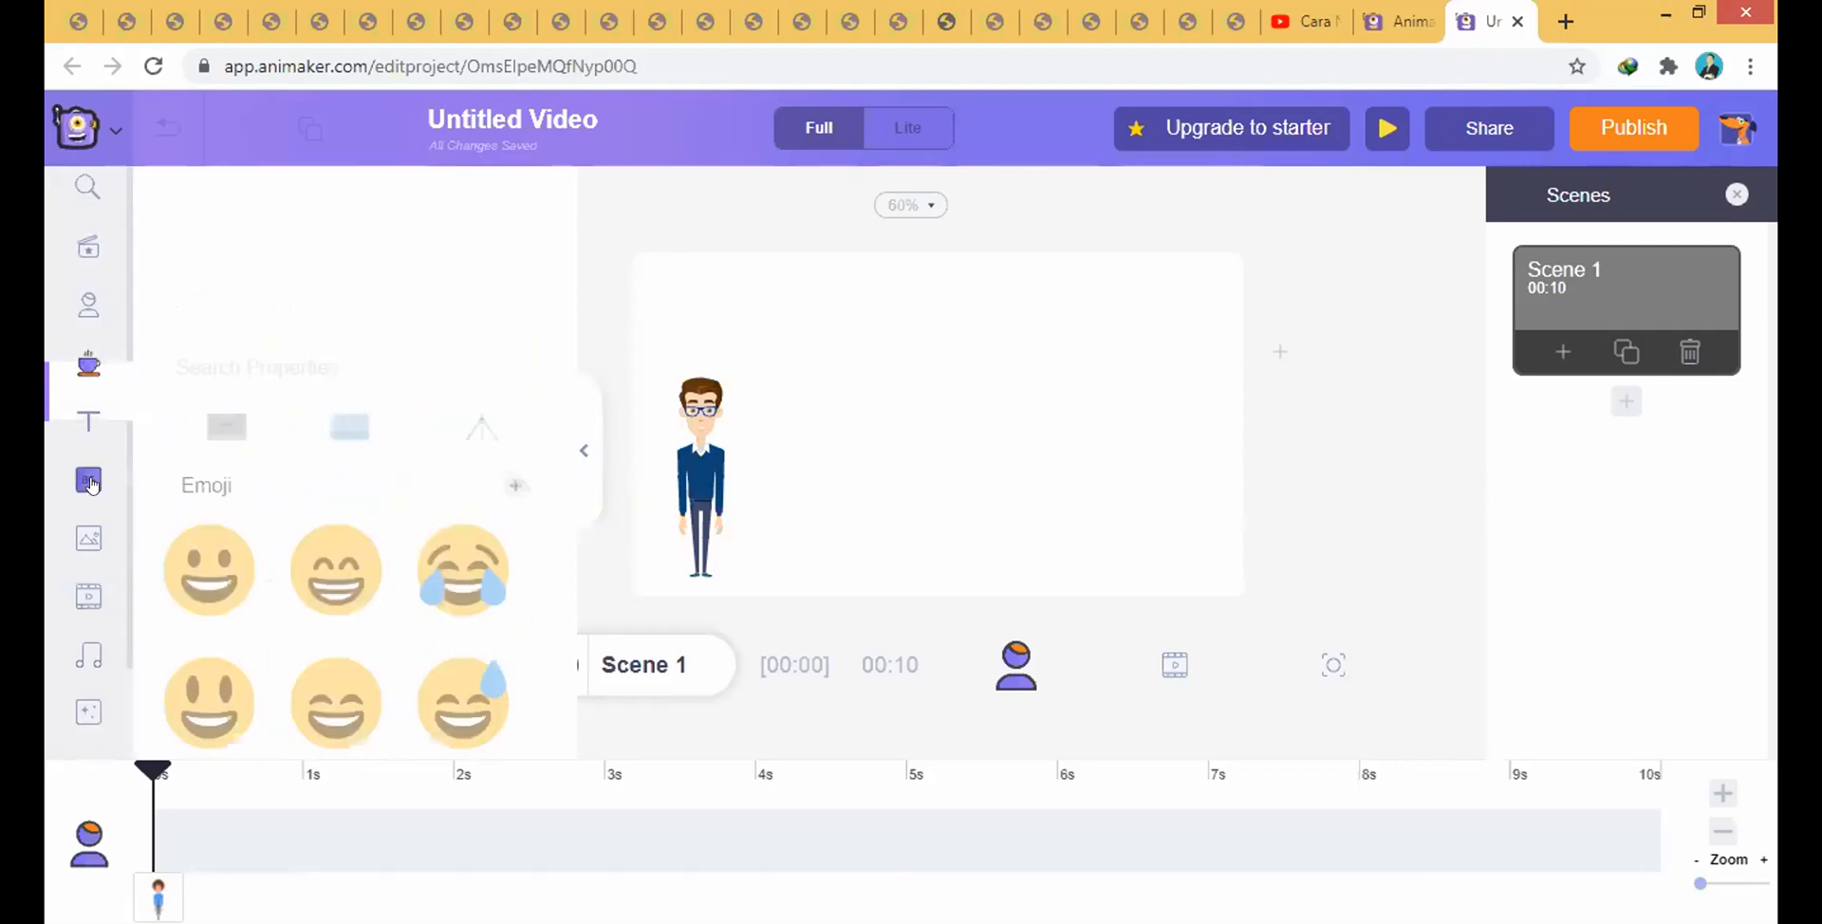
click(91, 484)
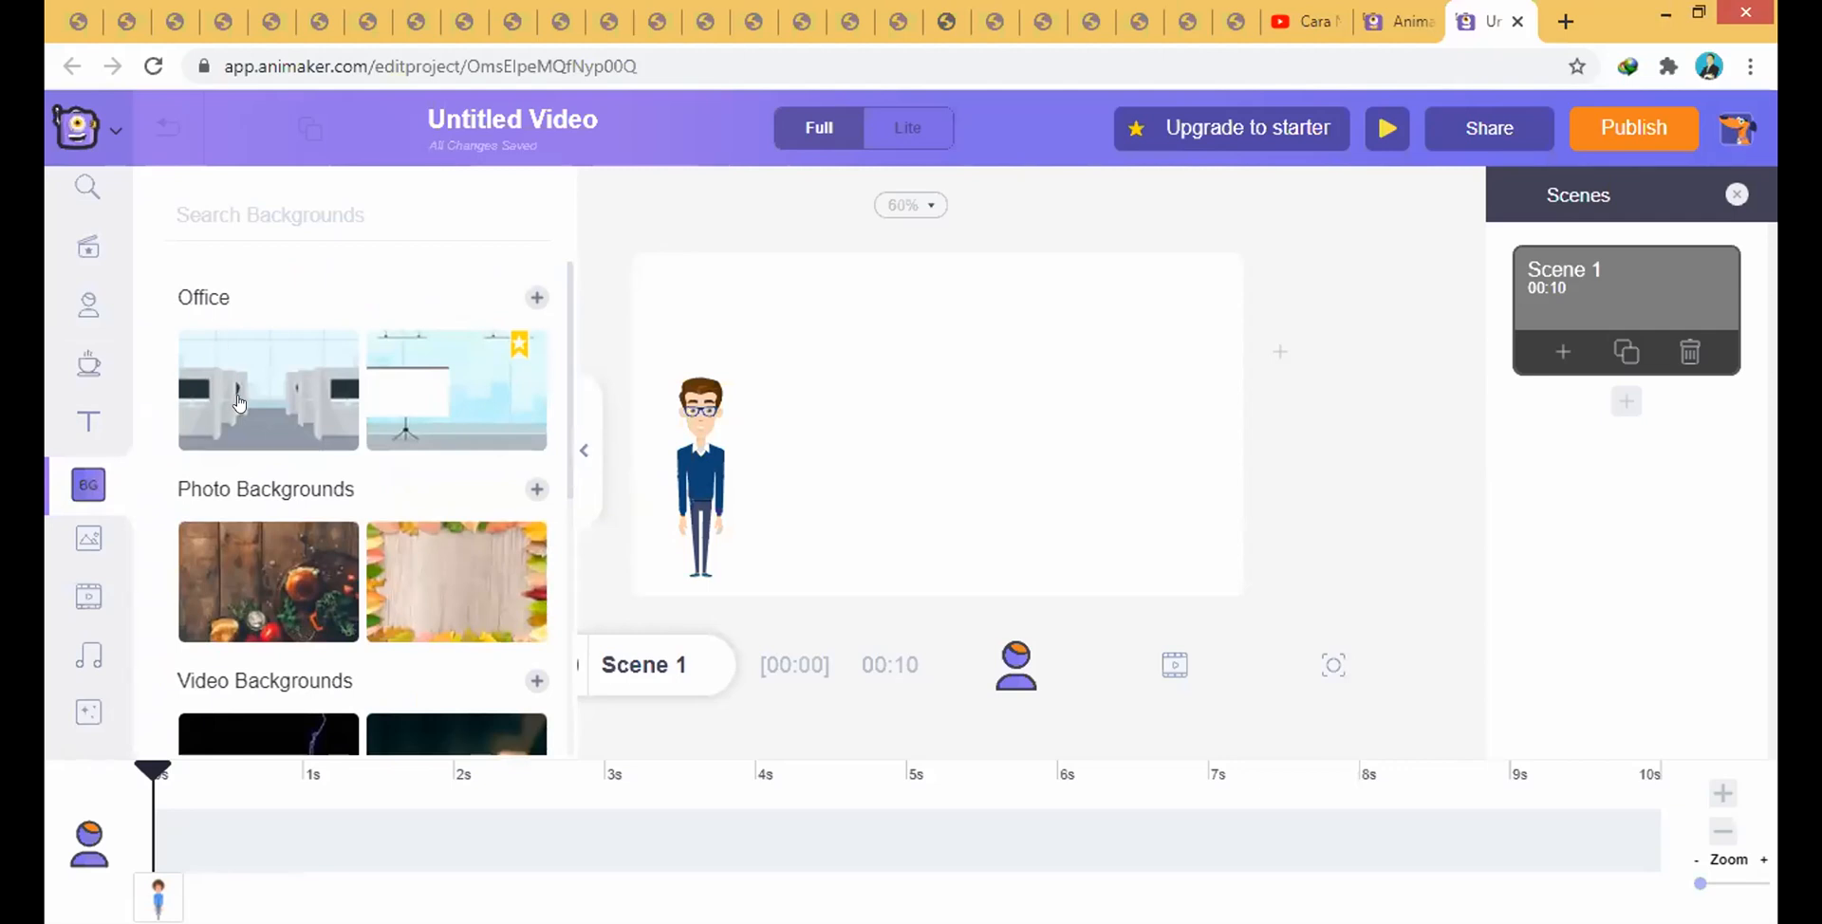
scroll(273, 450, down, 2)
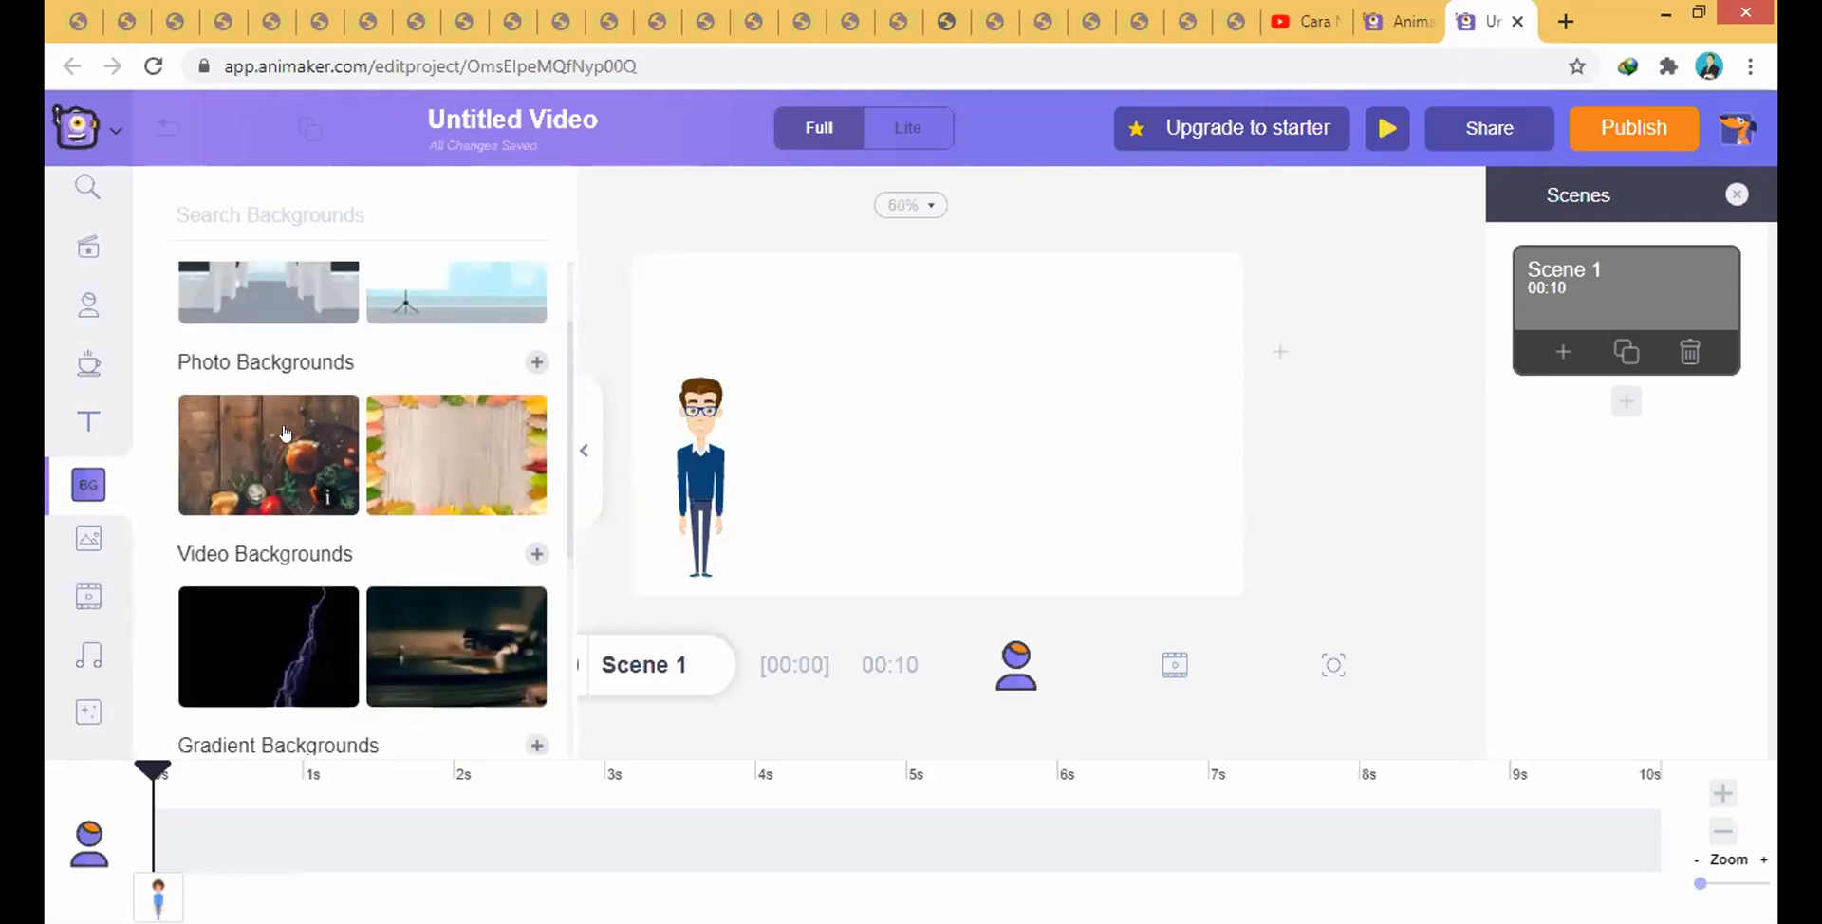
scroll(444, 440, down, 2)
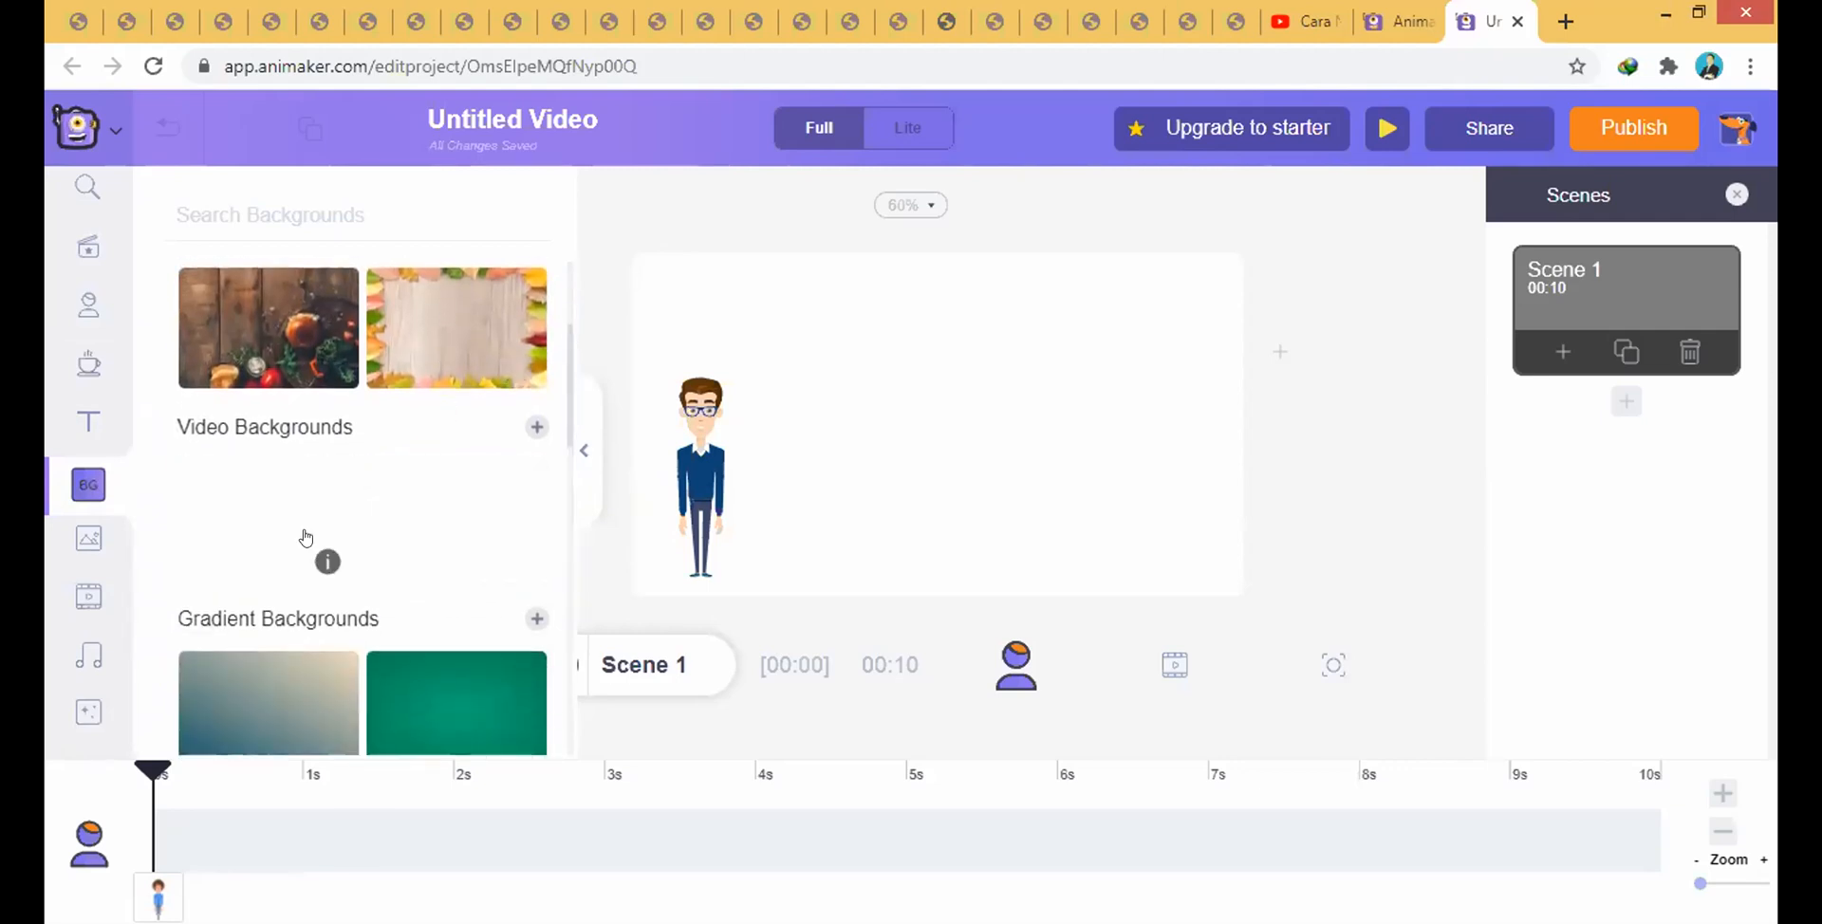
scroll(478, 539, down, 4)
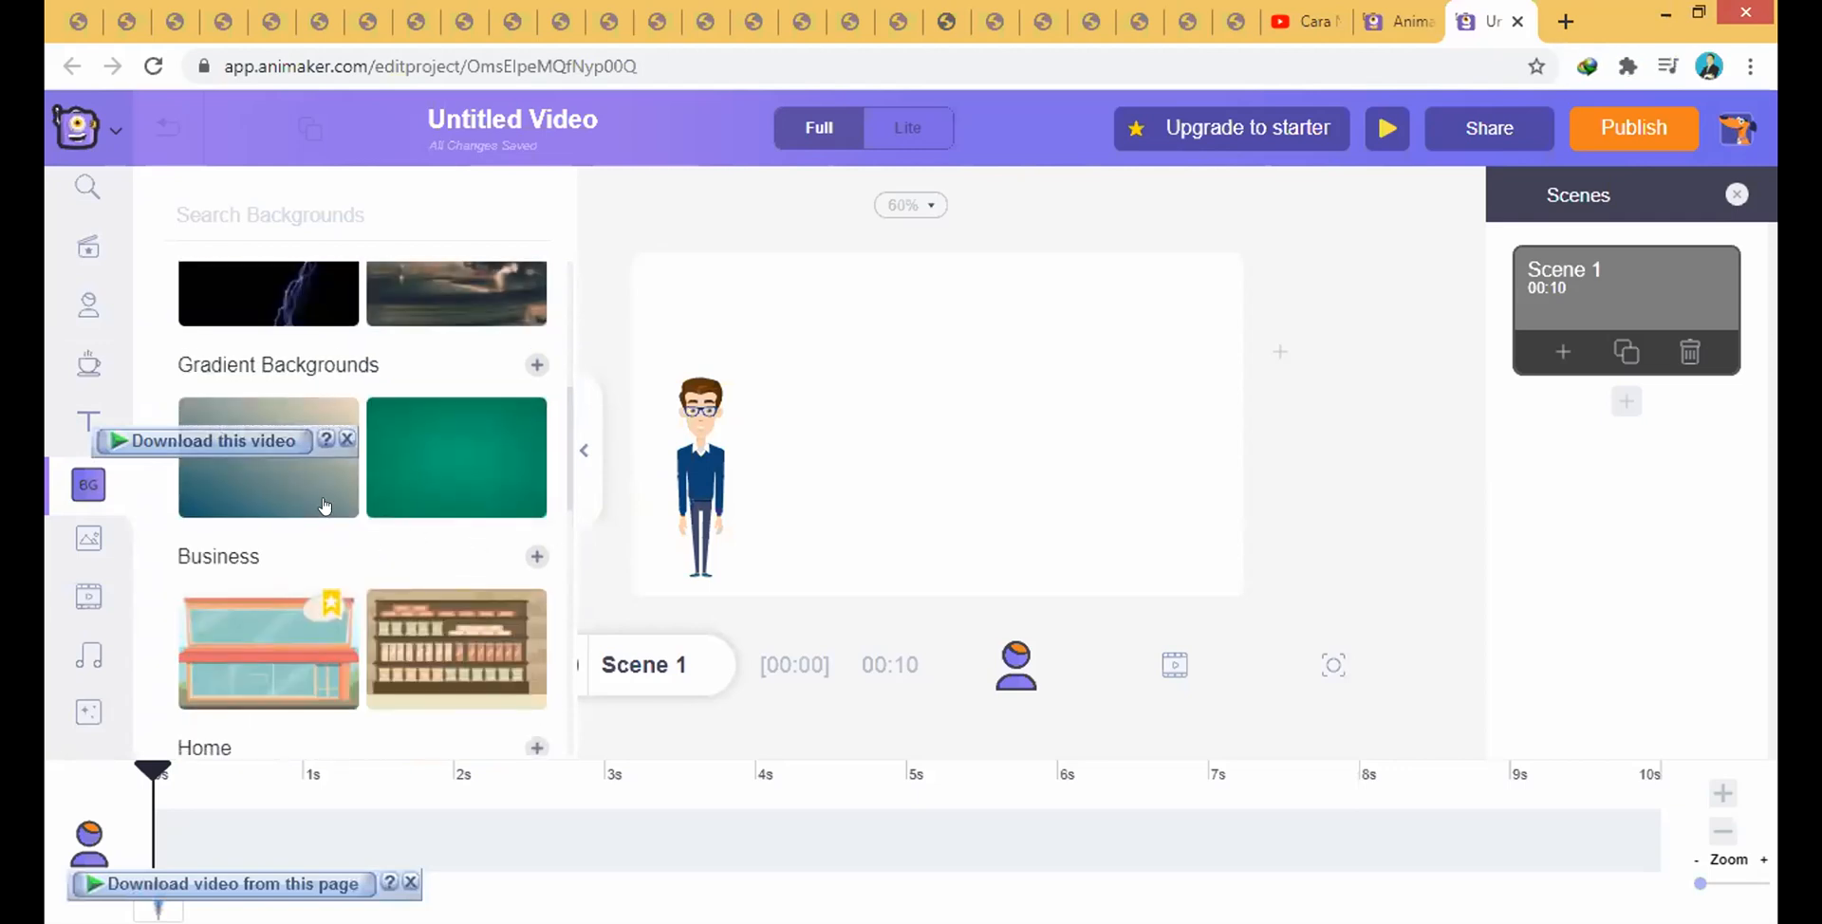
click(277, 454)
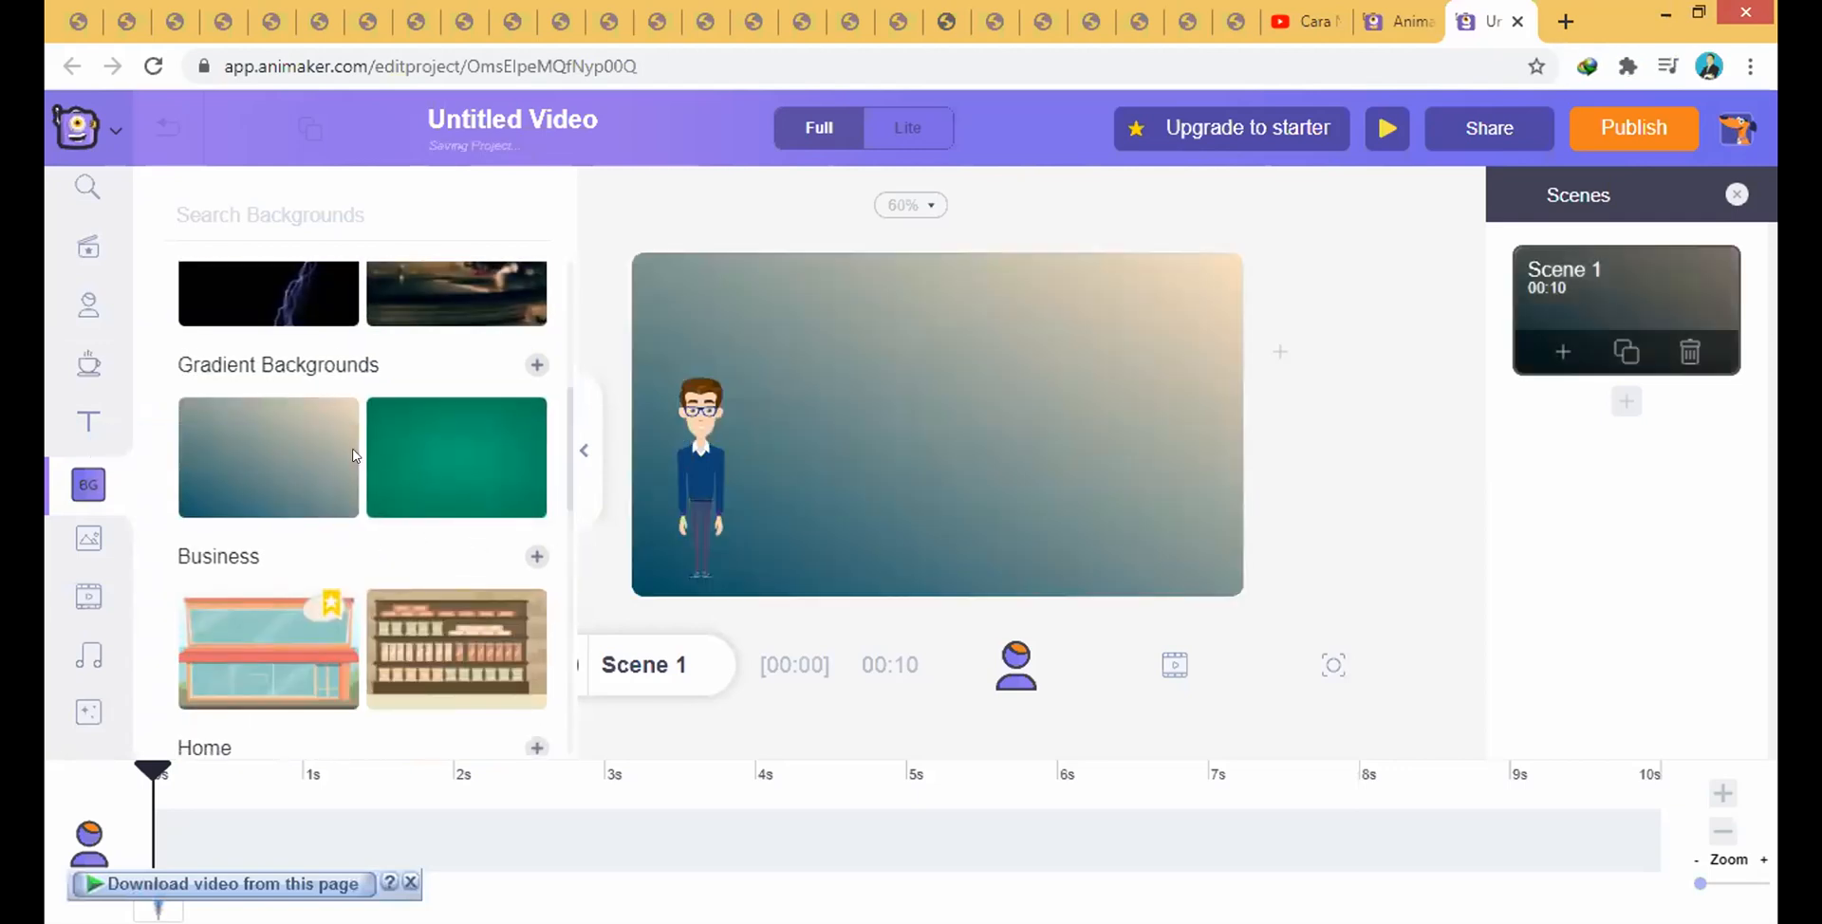
click(465, 458)
scroll(378, 479, up, 2)
scroll(313, 512, down, 4)
click(470, 529)
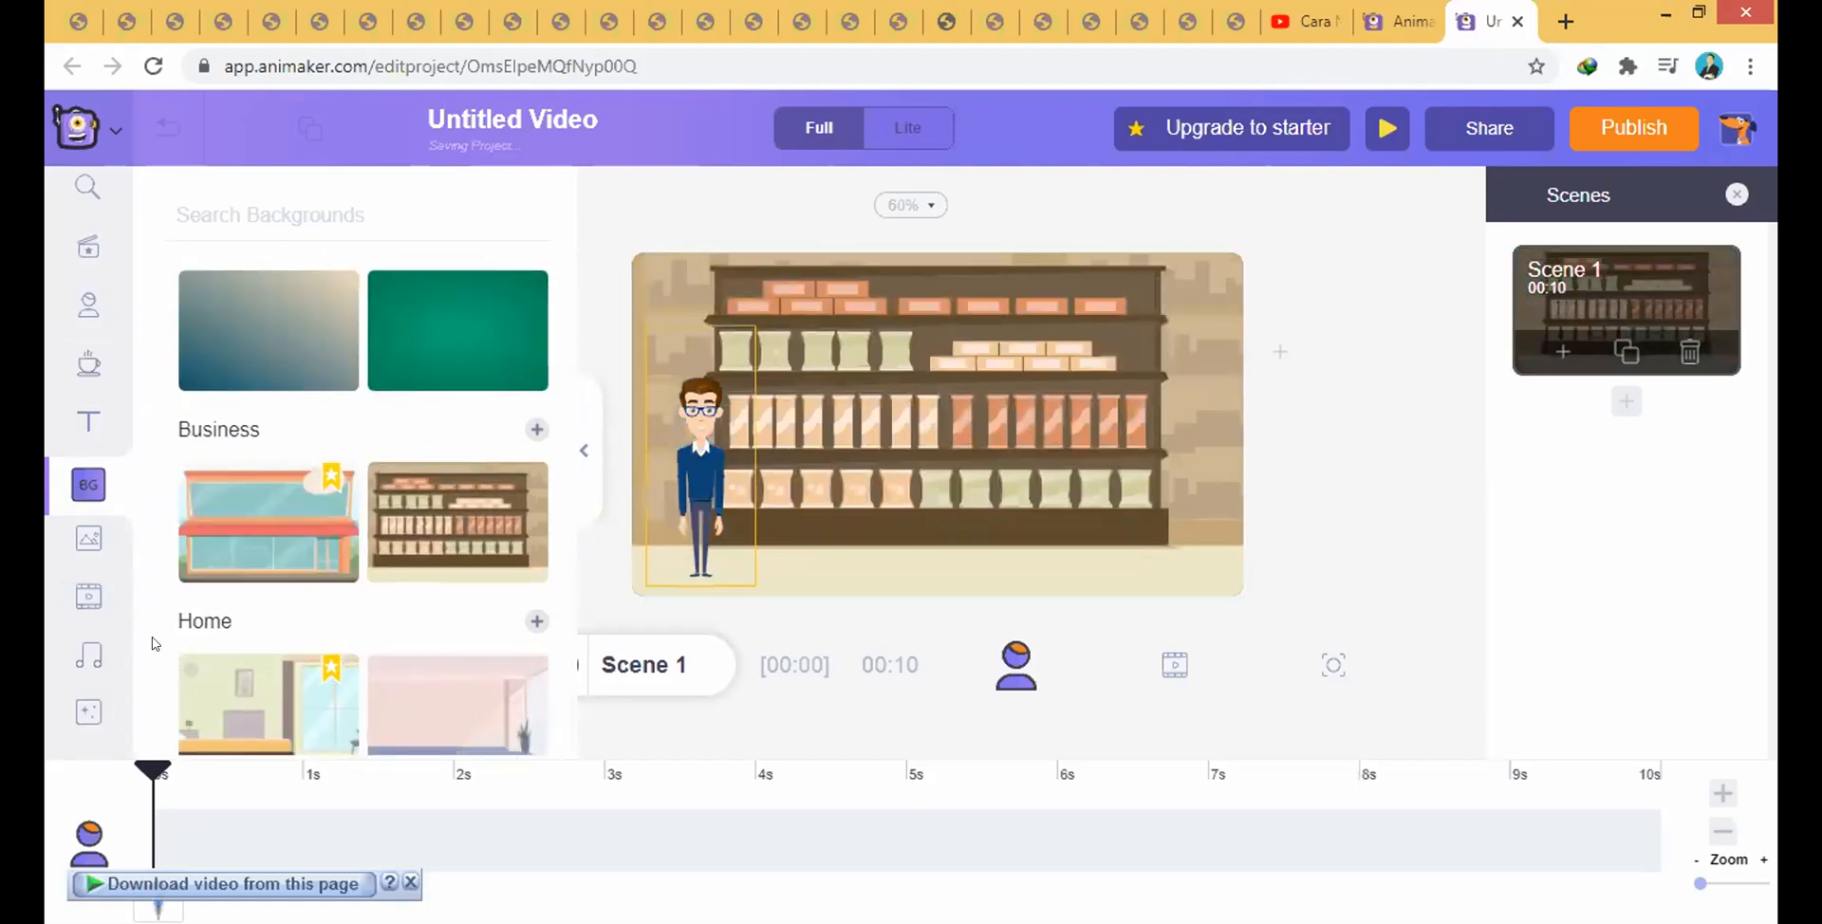
- Try the pink room with a potted plant from the Home backgrounds in Scene 1
scroll(362, 579, down, 3)
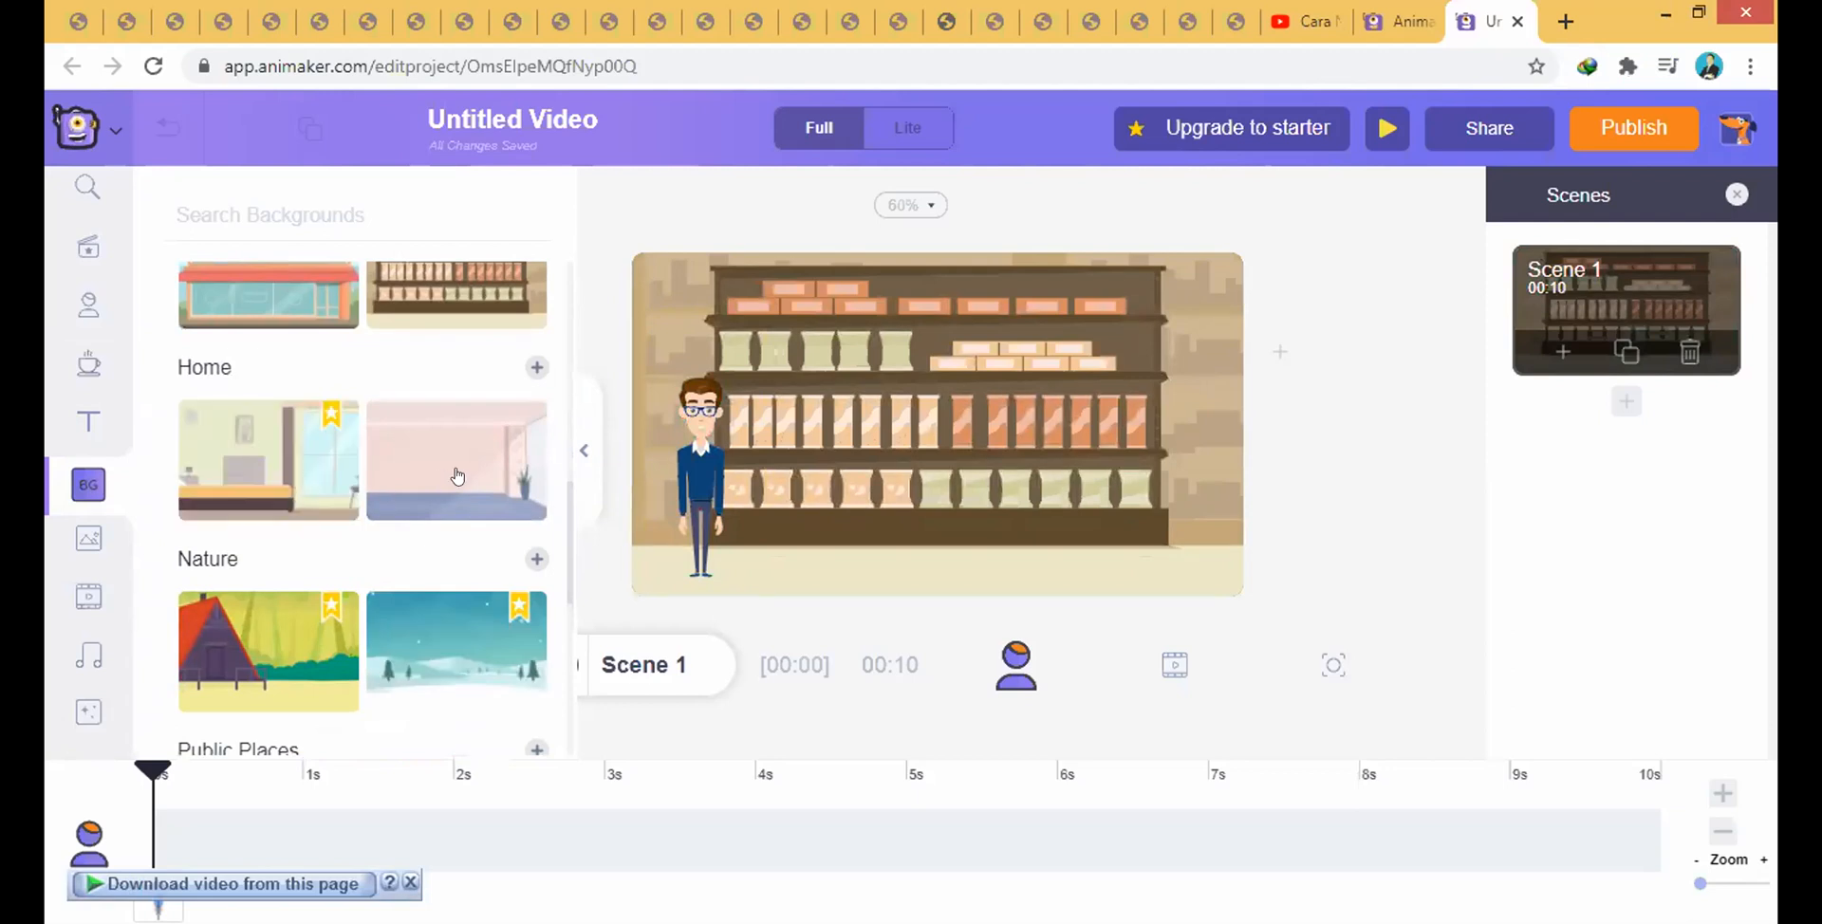
click(456, 477)
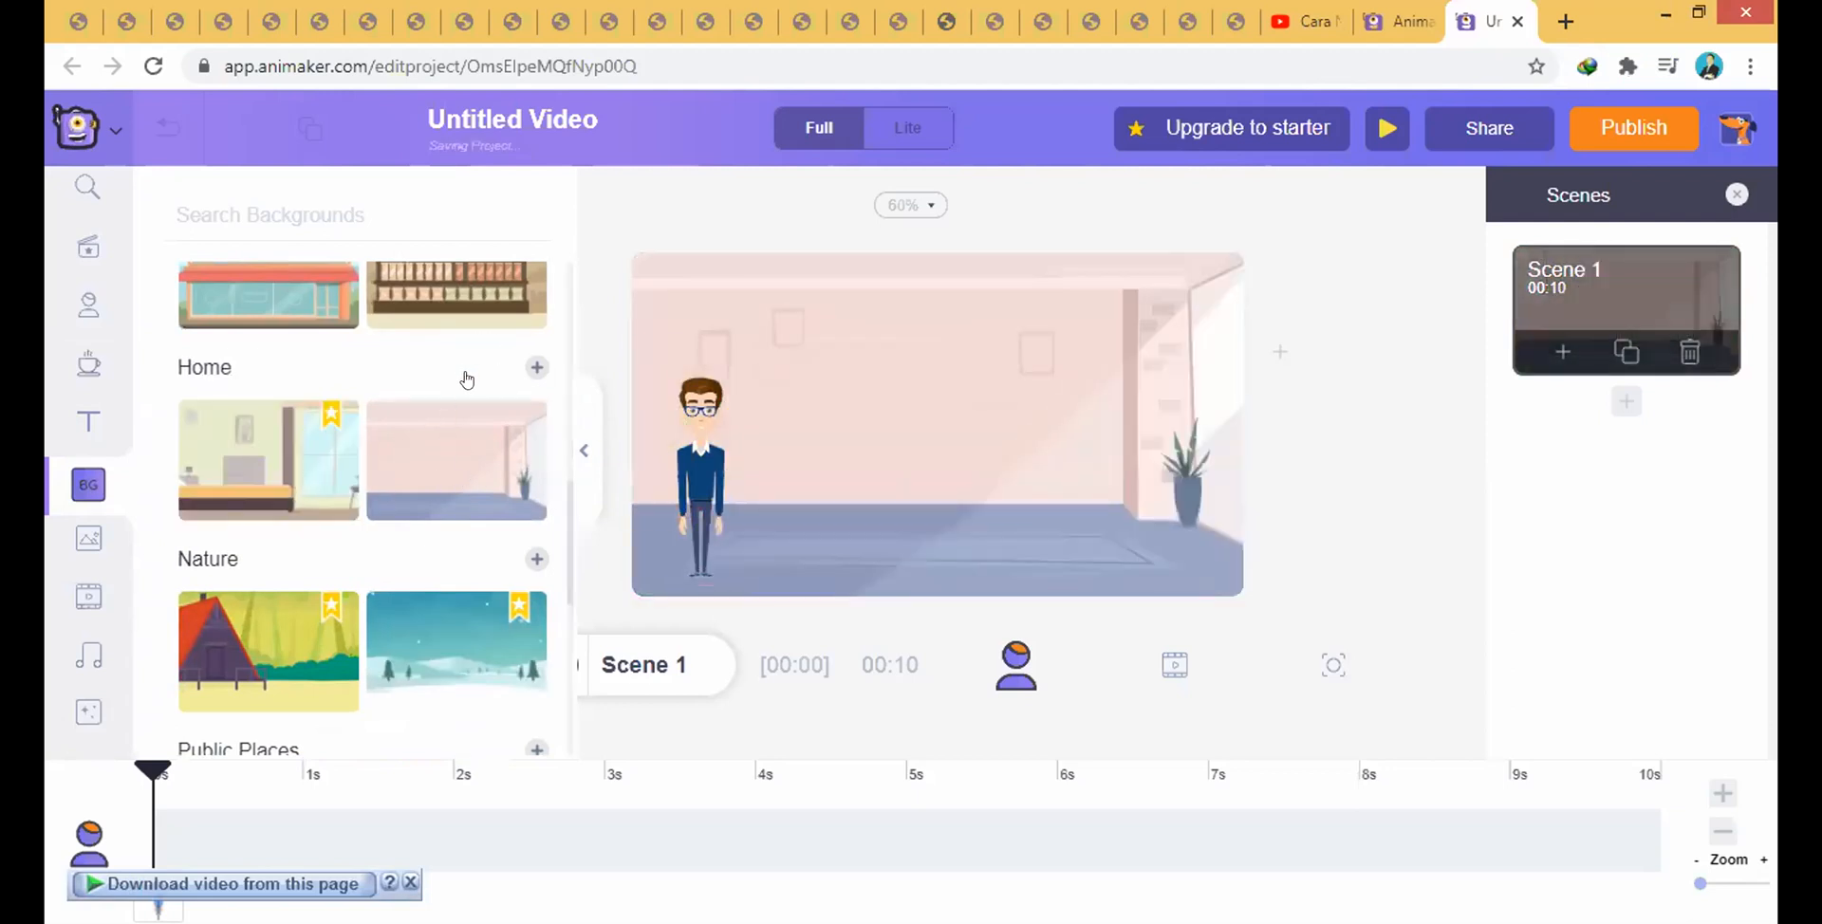
mouse_move(335, 440)
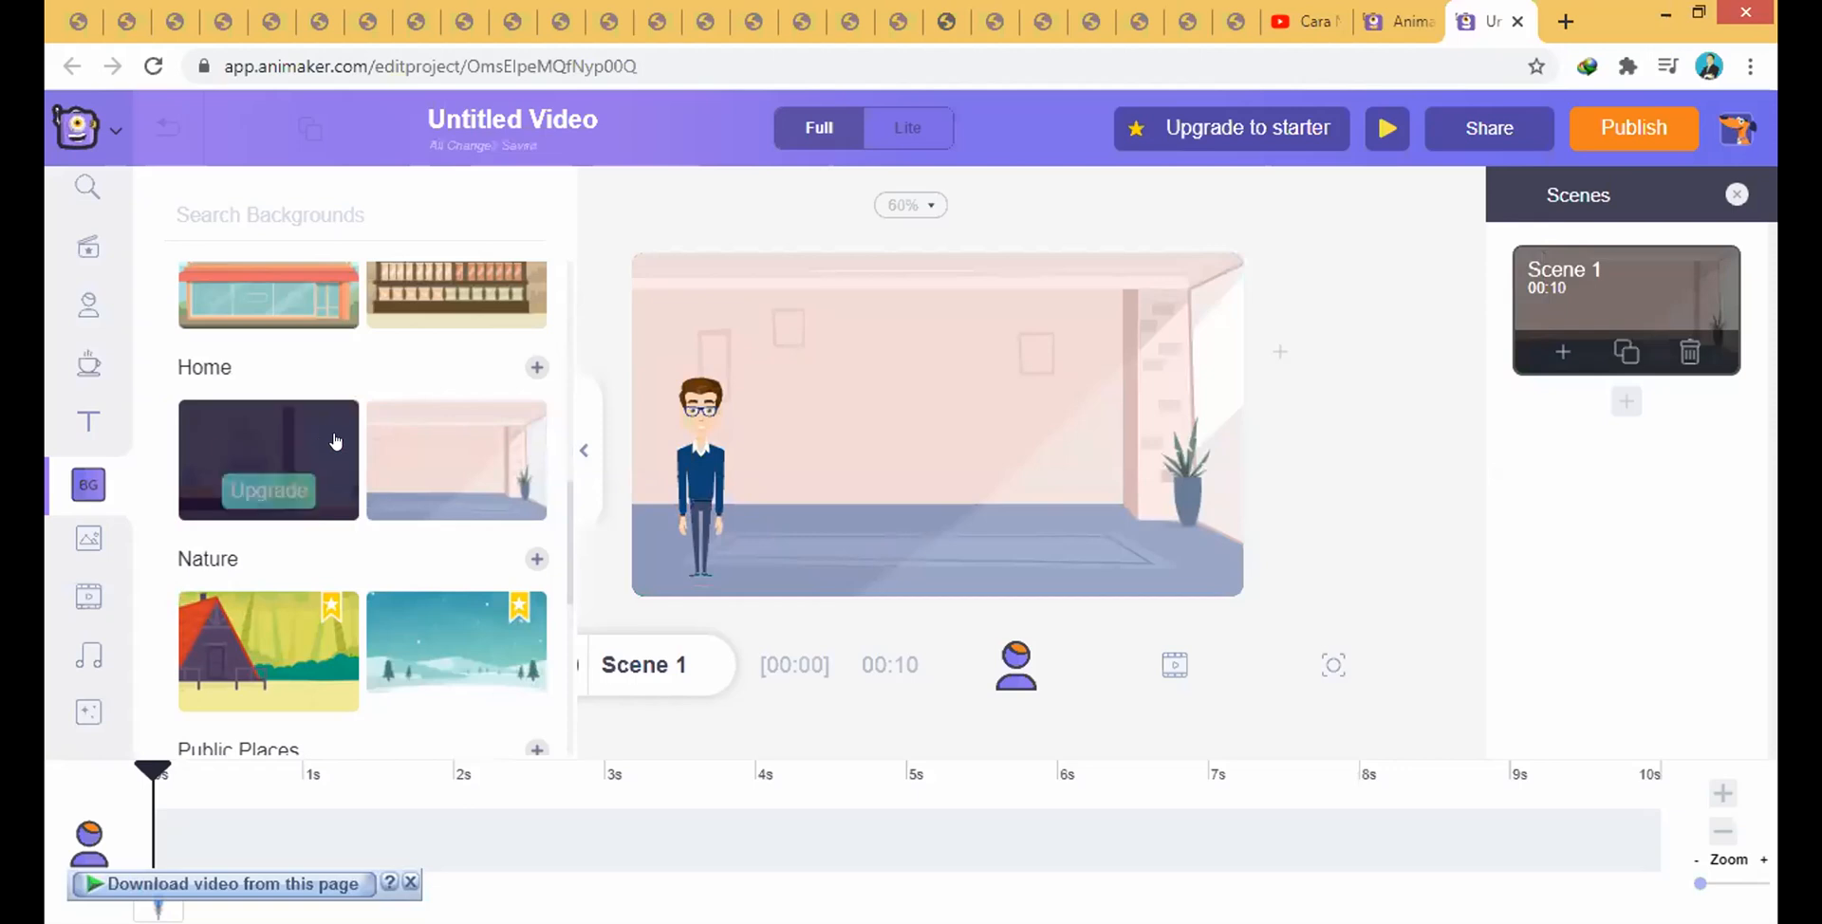
- Show all Home backgrounds and try the teal bathroom in Scene 1
click(535, 370)
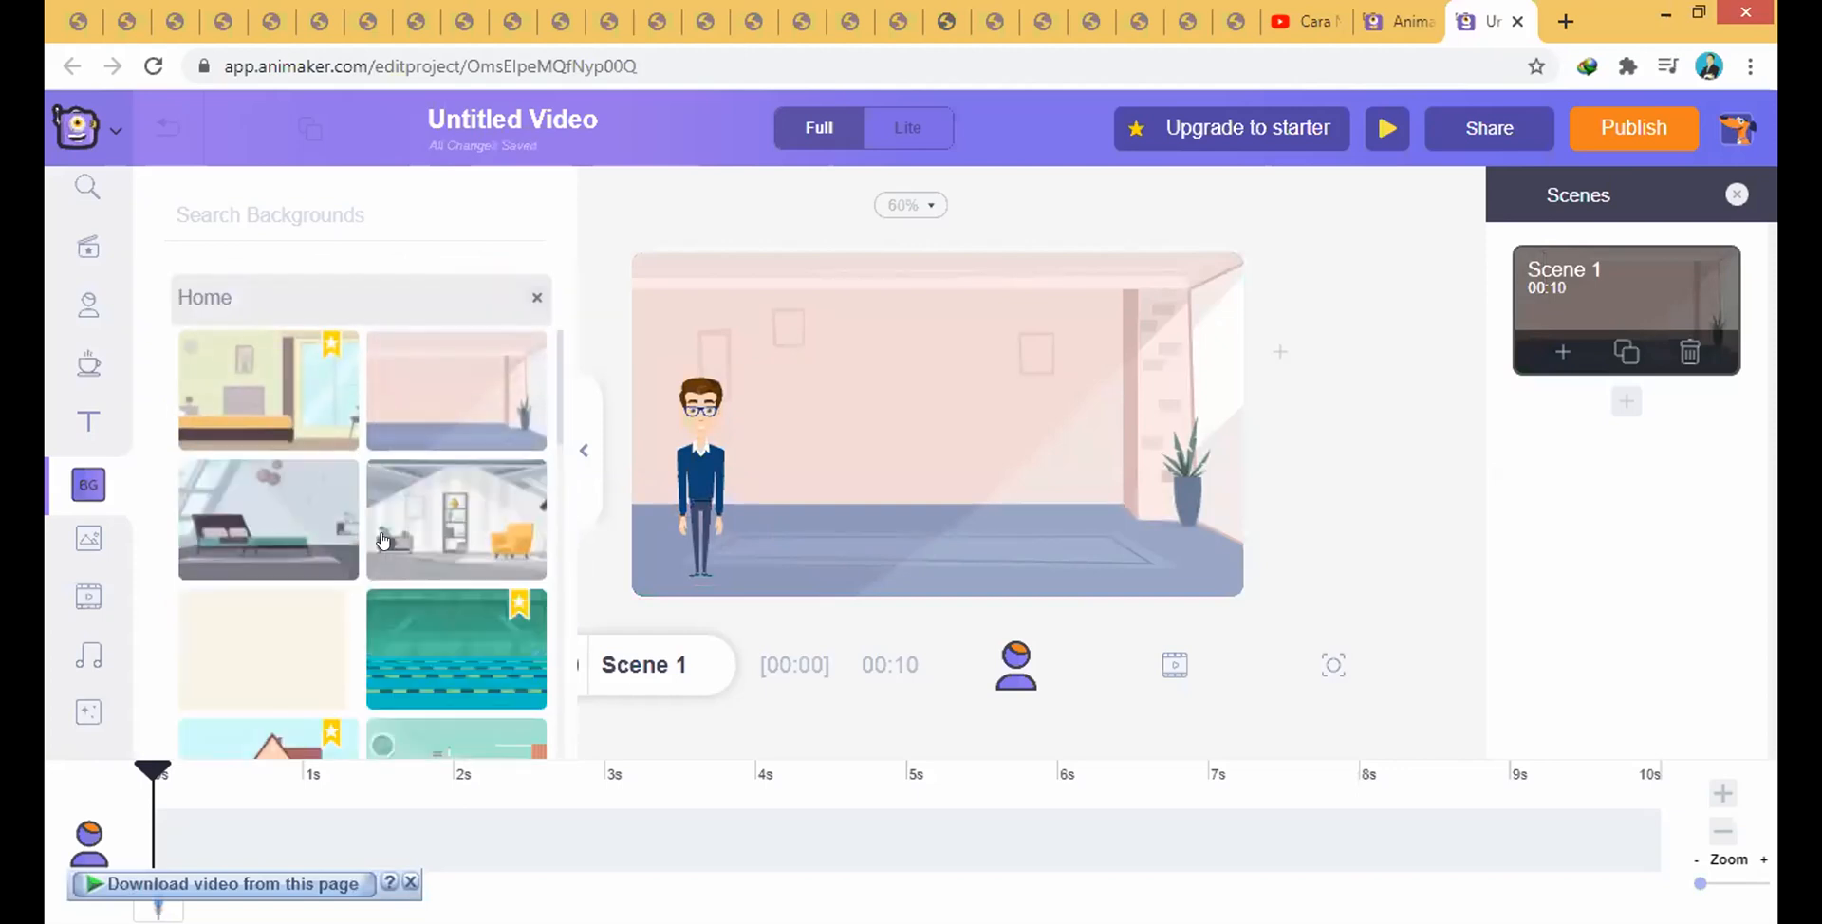
scroll(383, 540, down, 3)
scroll(335, 485, up, 3)
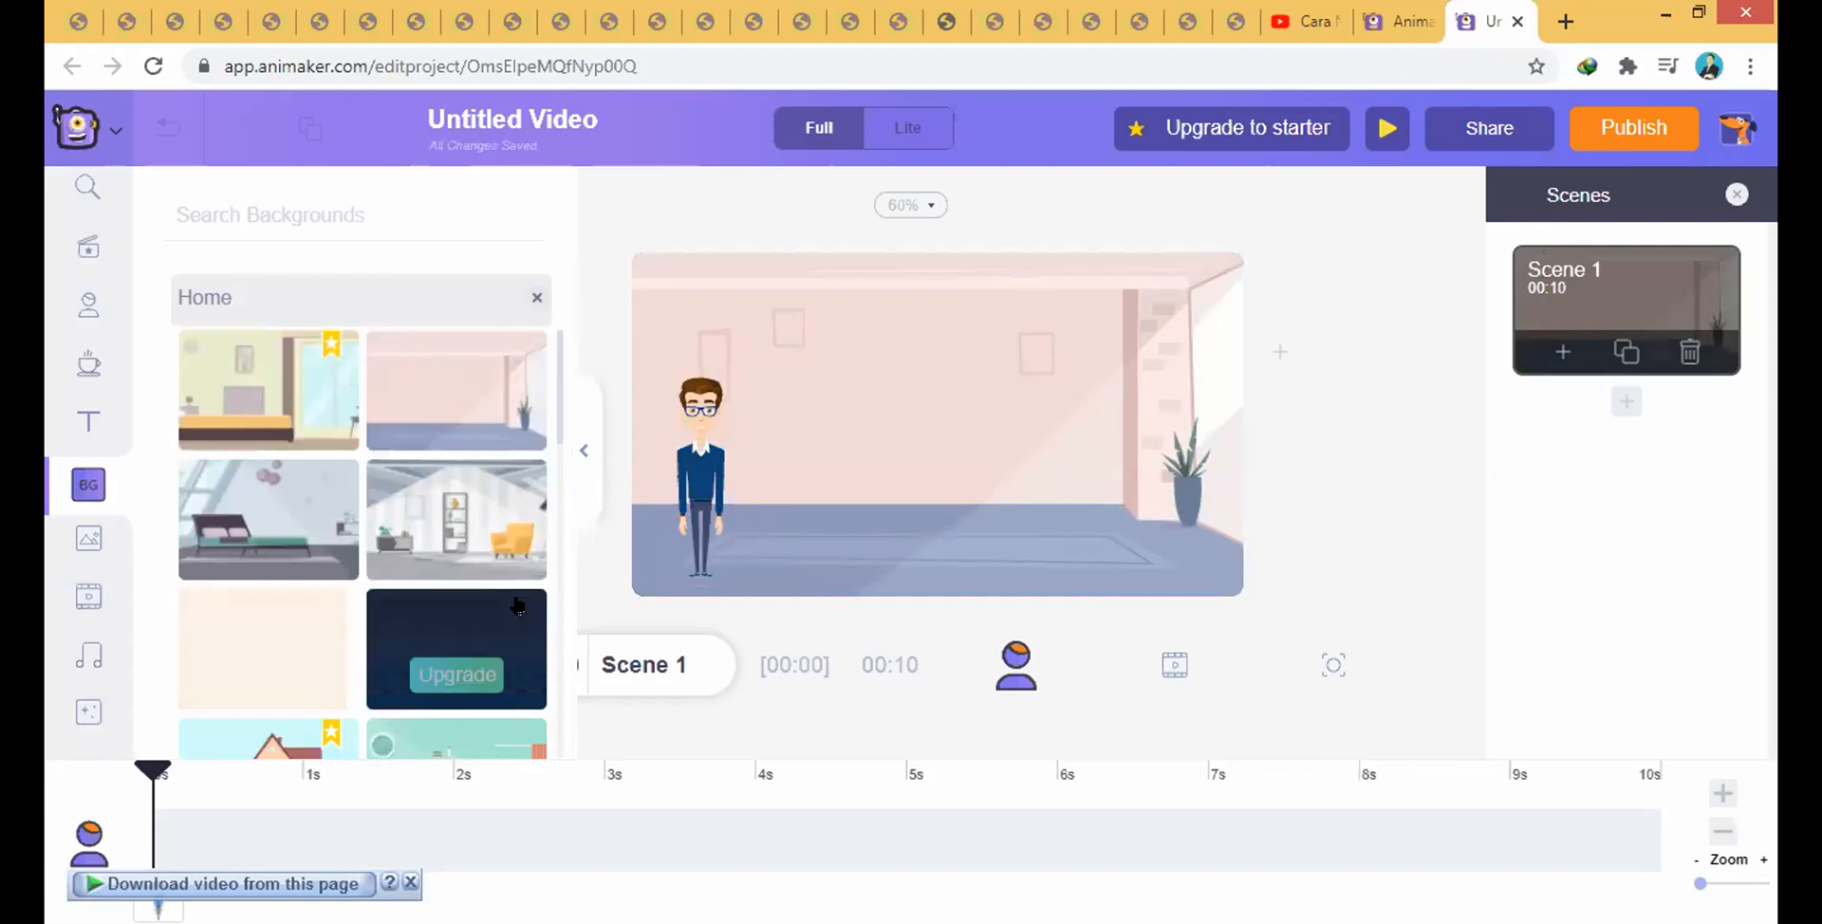
scroll(302, 539, down, 2)
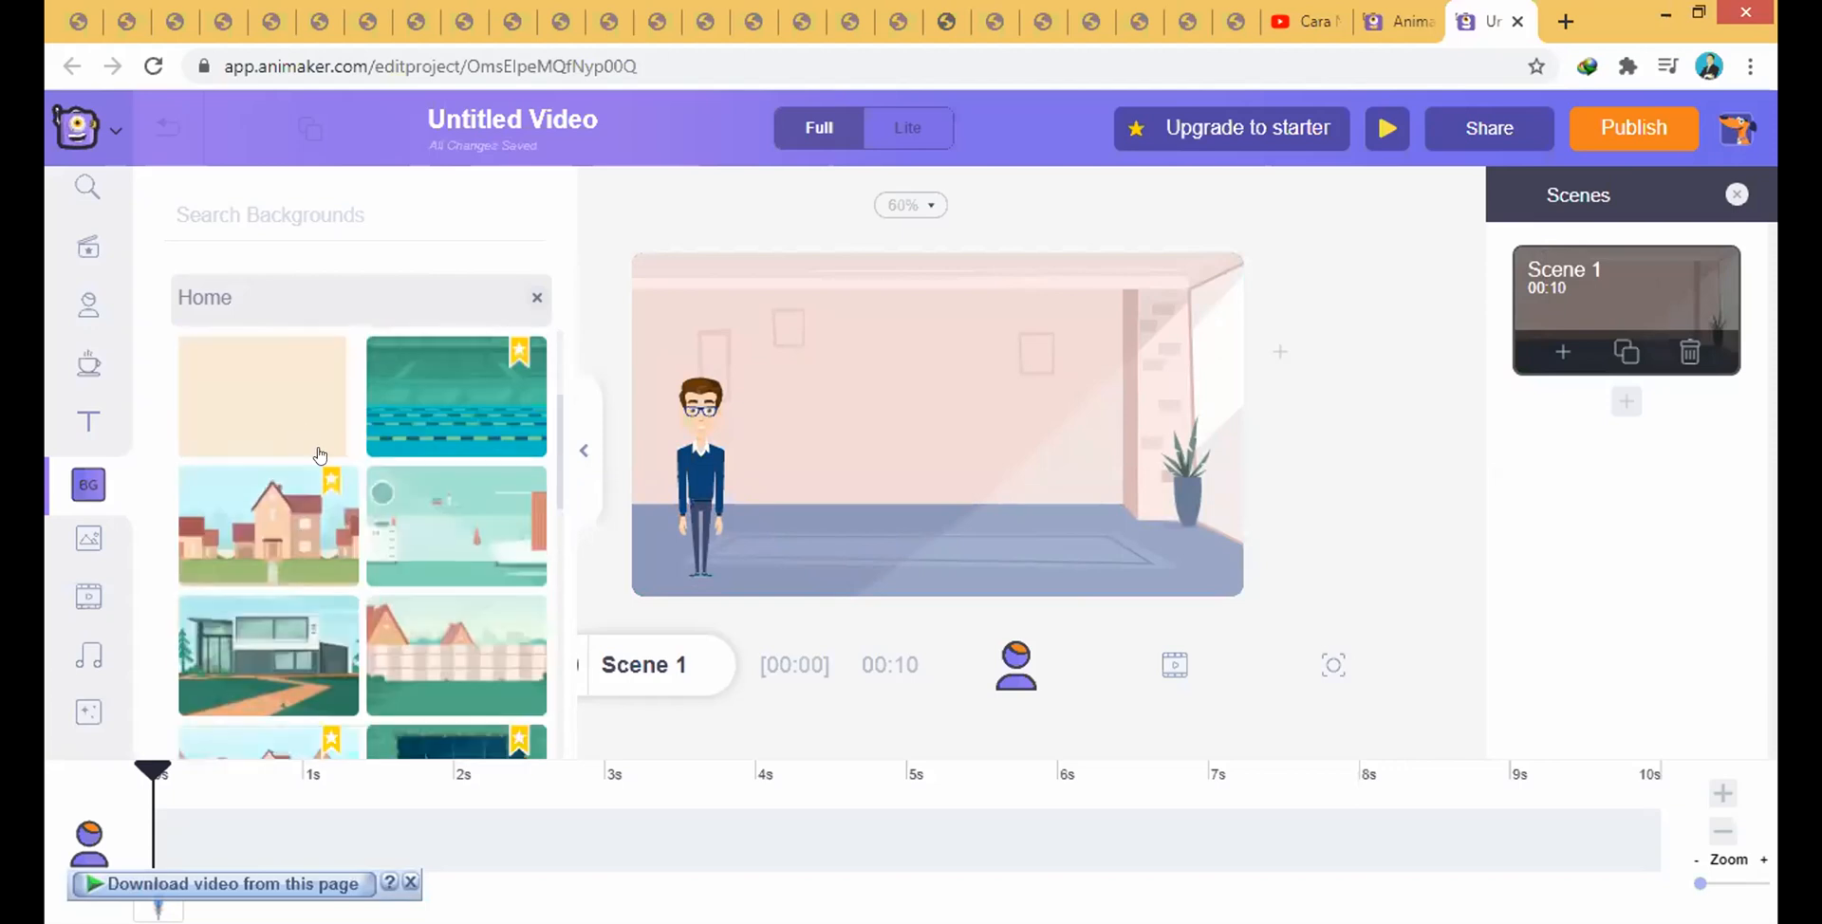
click(457, 525)
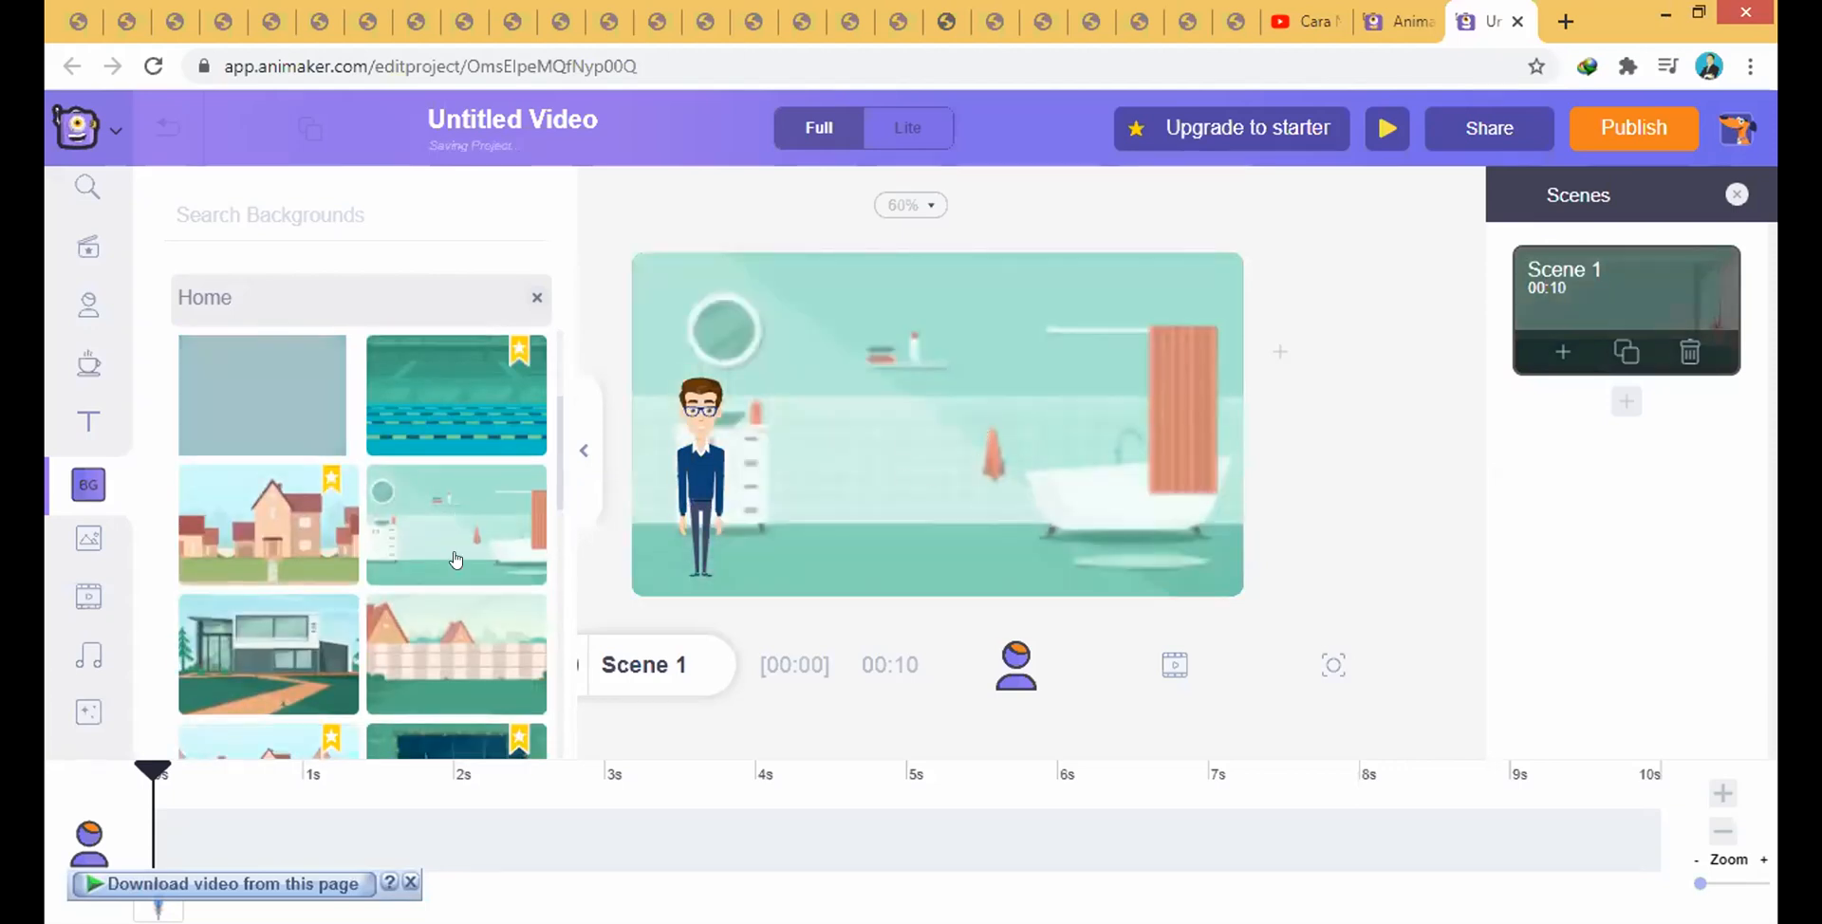
- Set the green chalkboard classroom from All Items as Scene 1's background and shift the man in glasses slightly left
scroll(455, 588, down, 2)
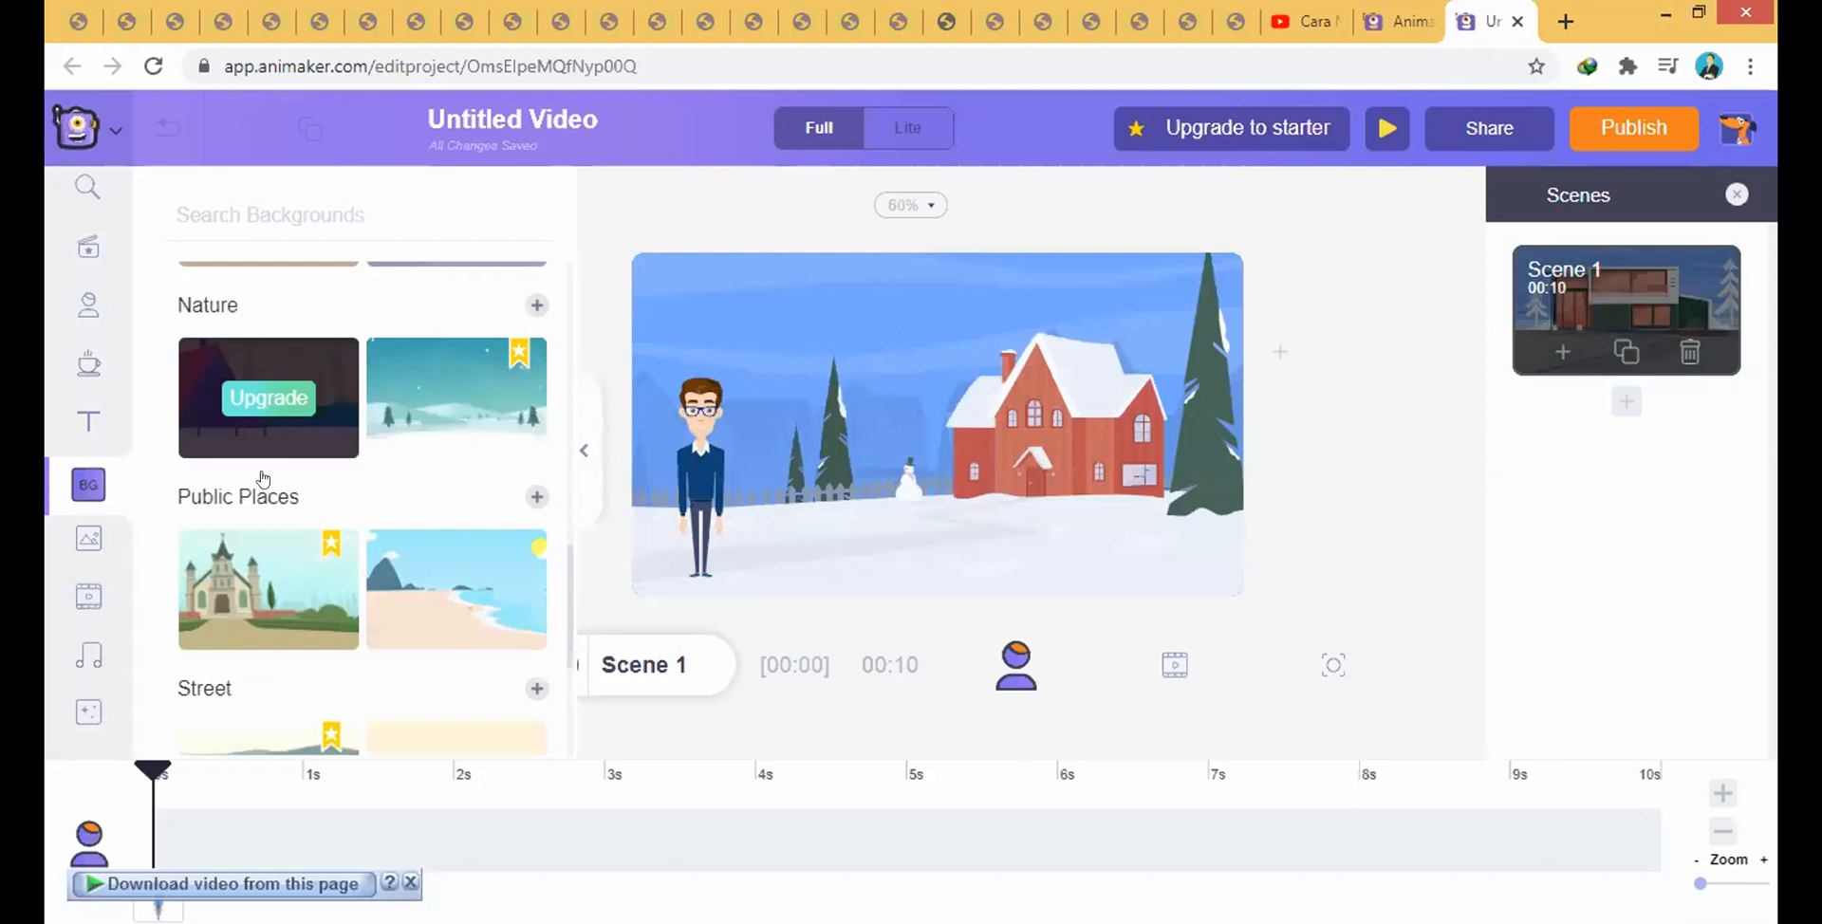
scroll(263, 479, down, 8)
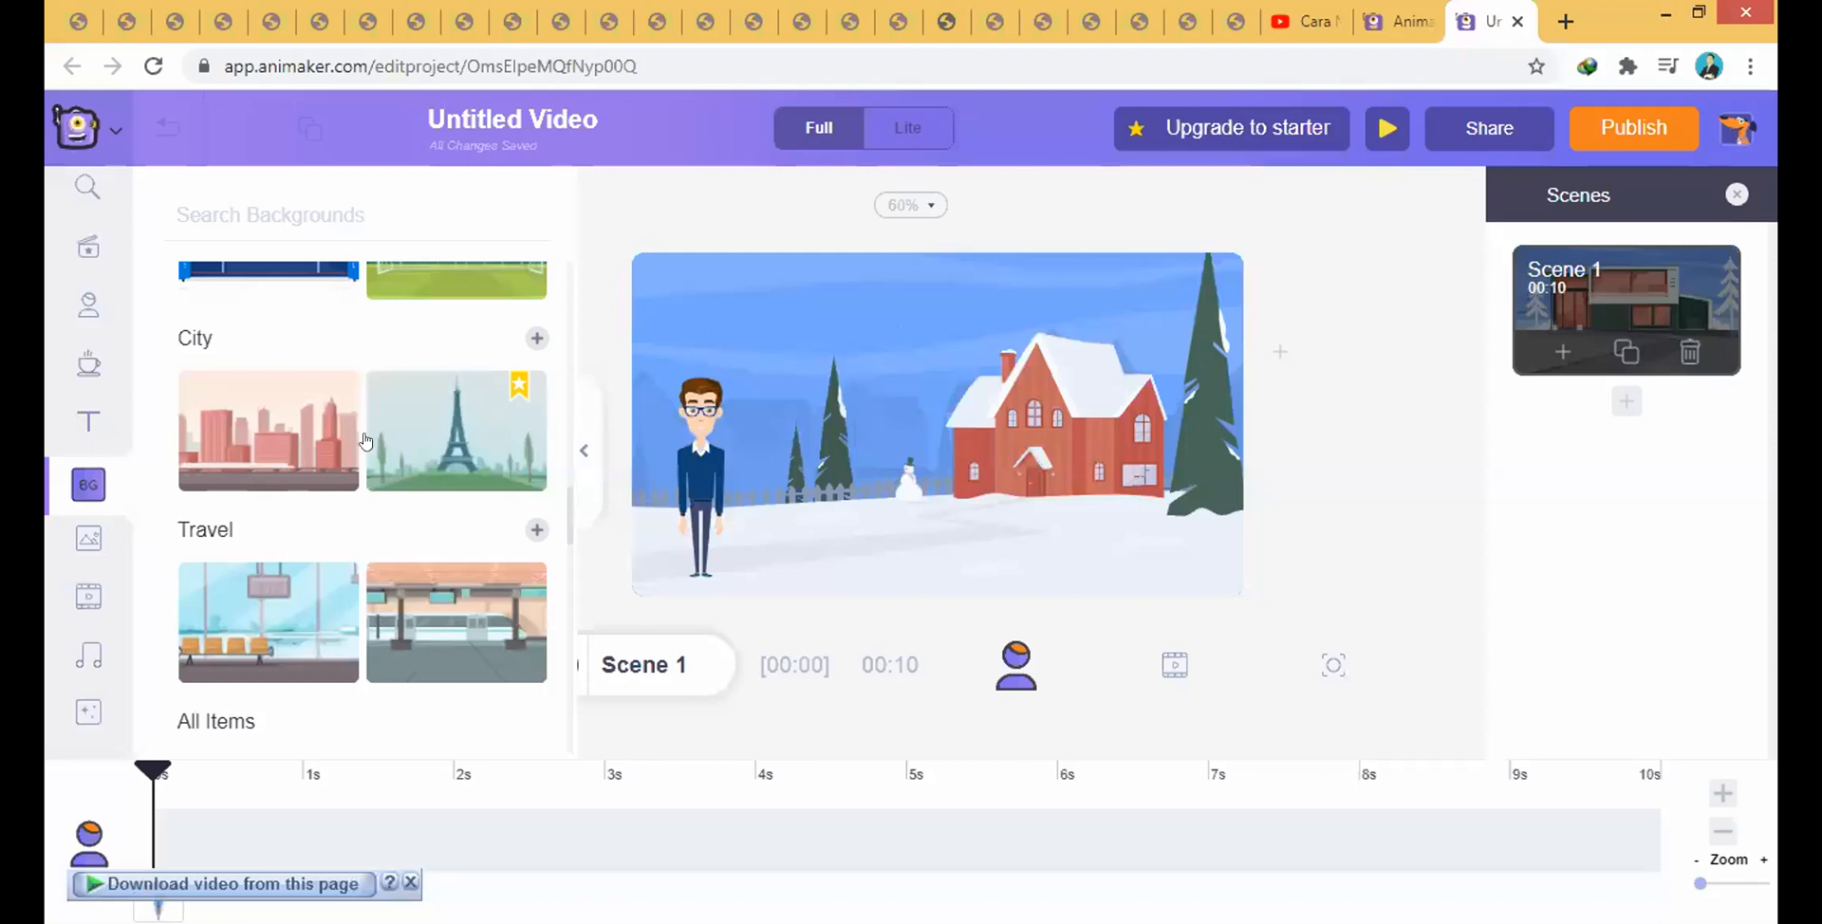
scroll(365, 441, down, 5)
scroll(380, 456, down, 3)
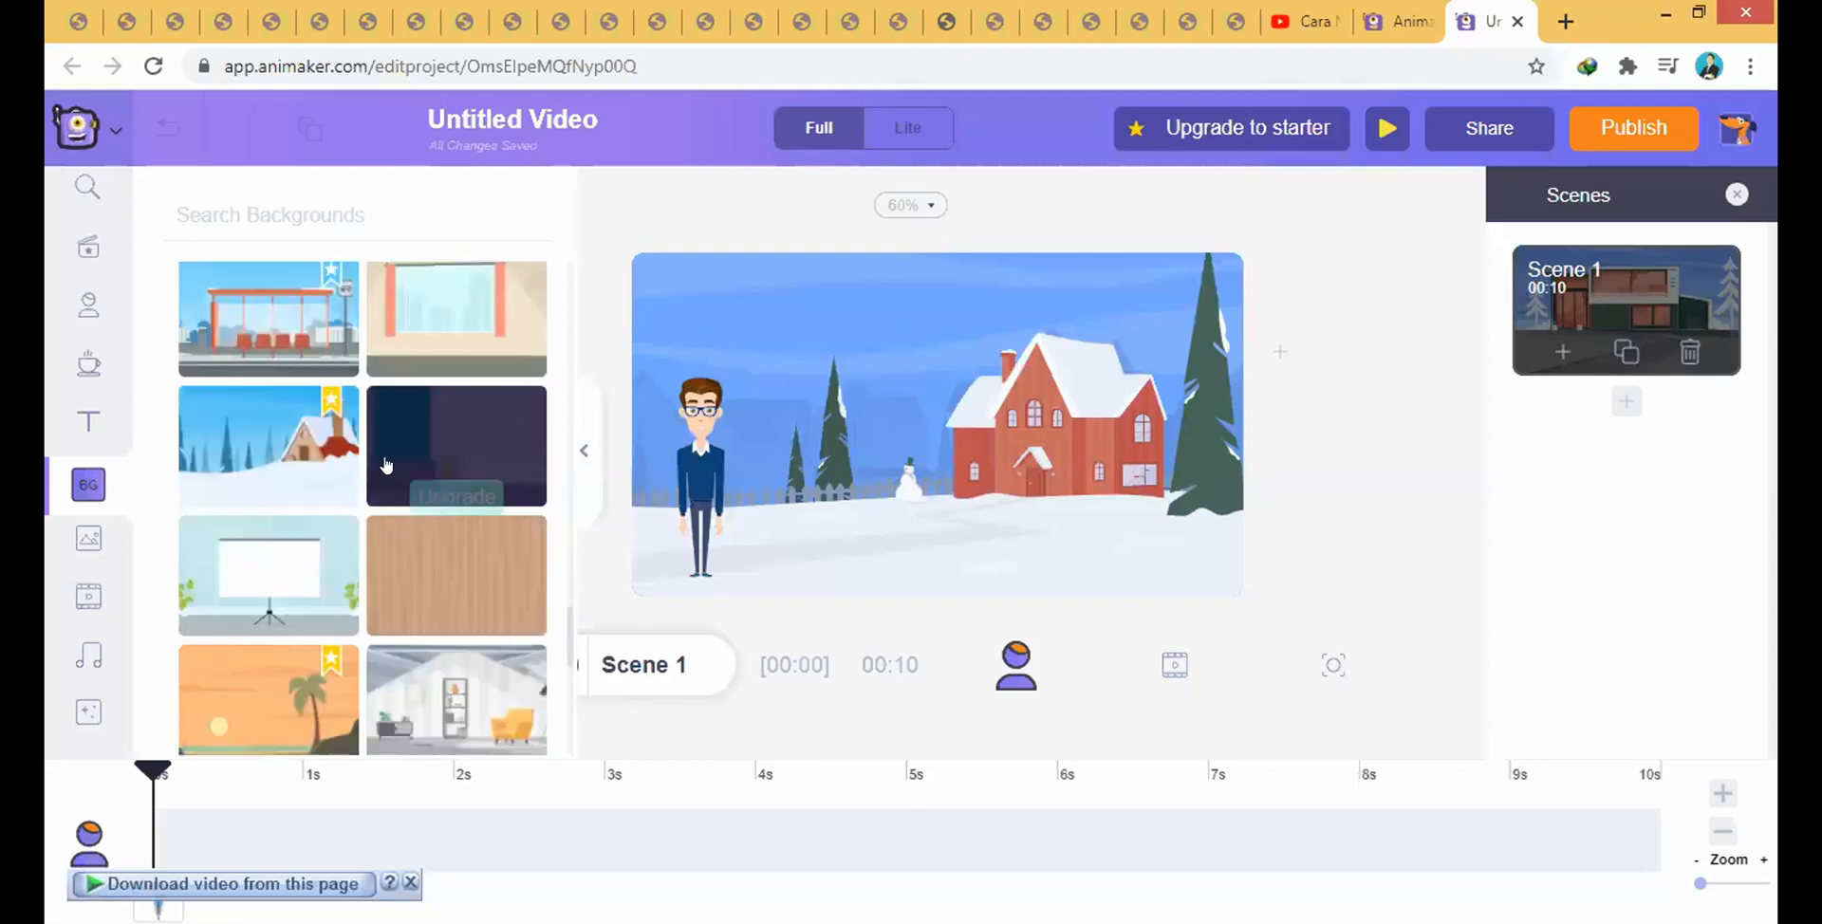
scroll(323, 457, down, 1)
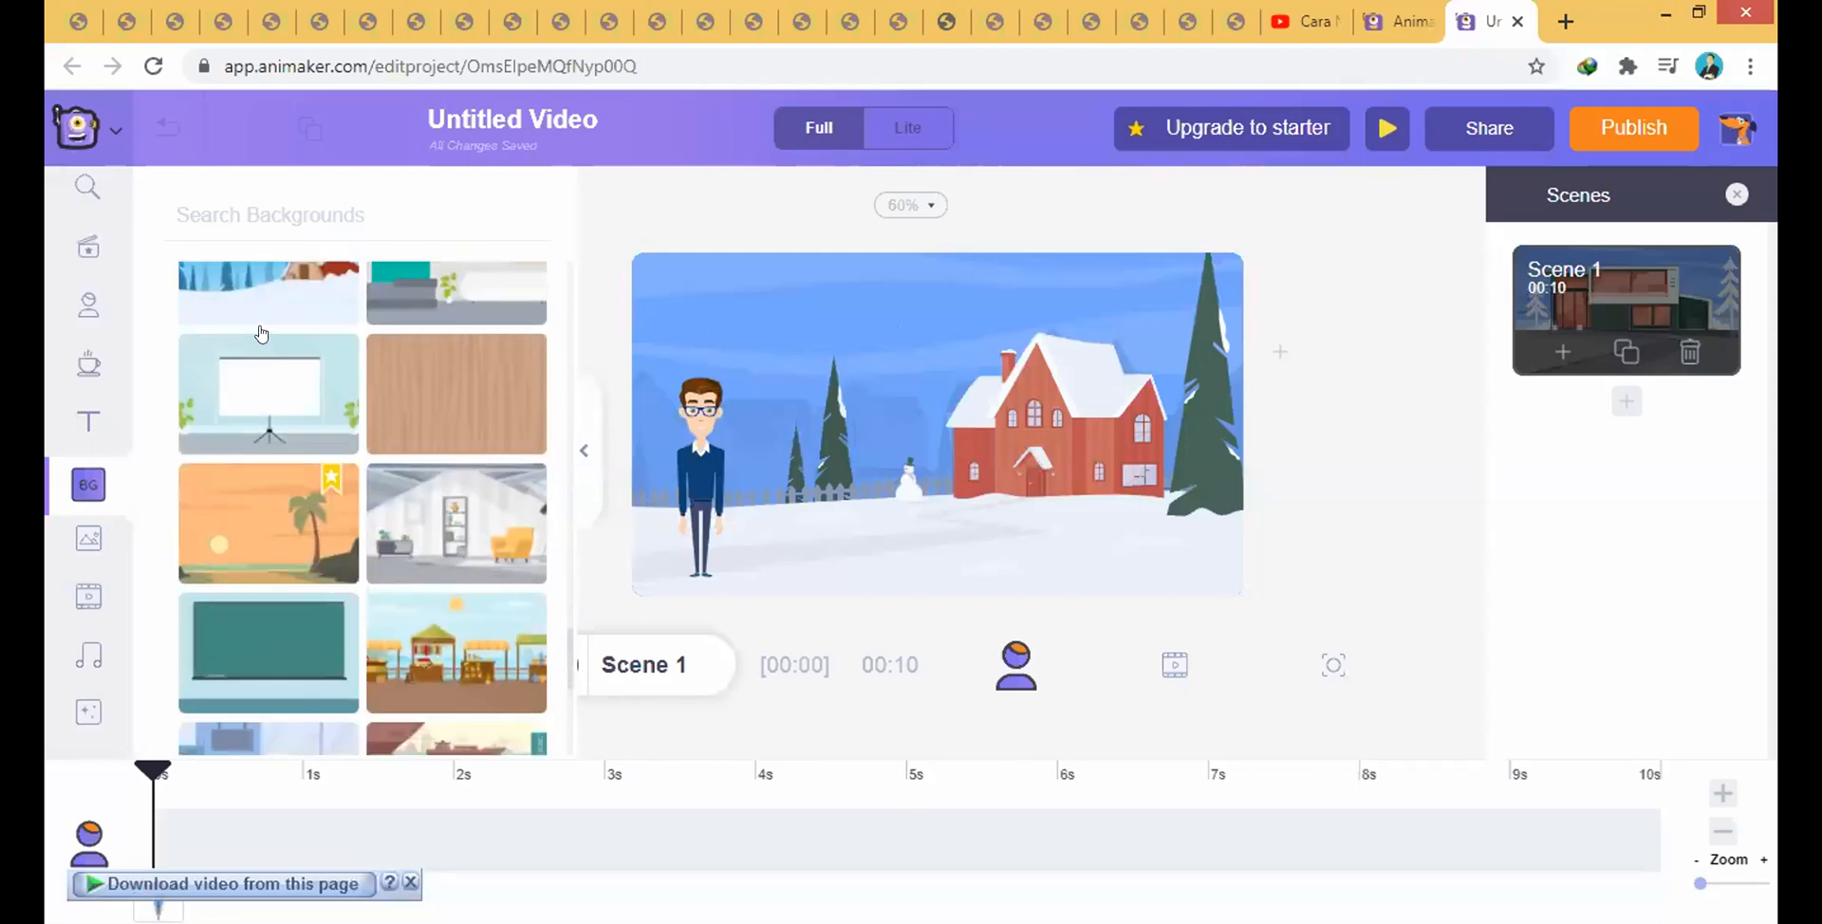
scroll(262, 333, down, 1)
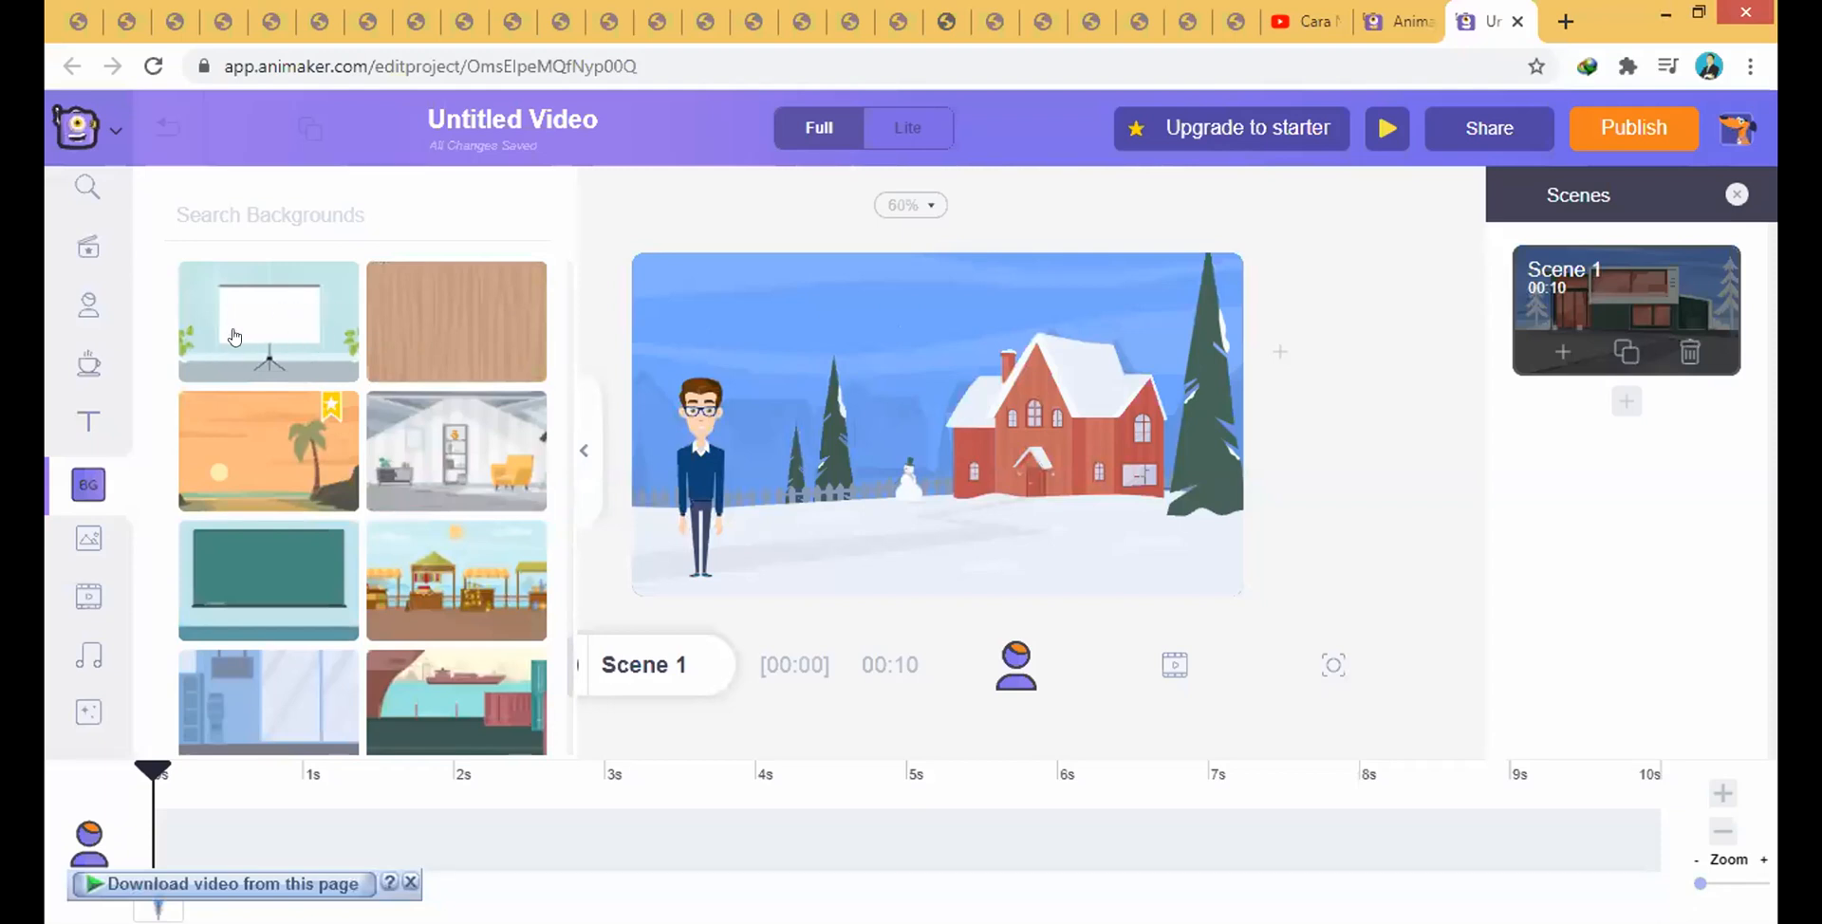
scroll(260, 577, down, 1)
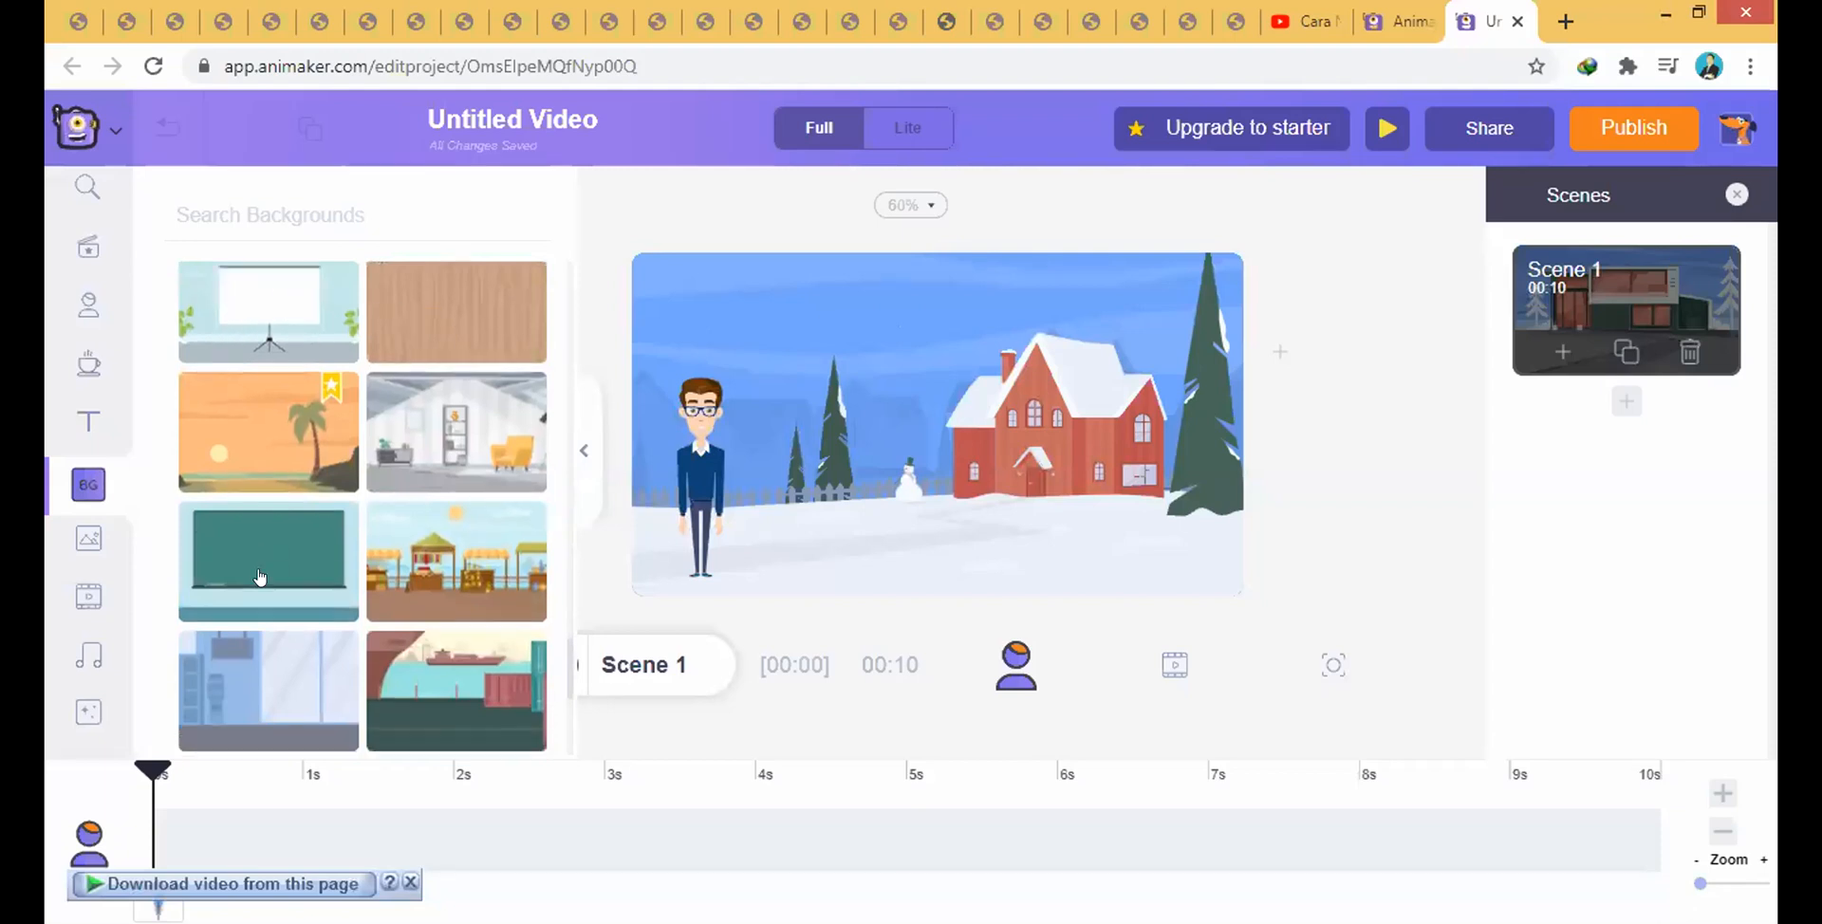
scroll(260, 577, down, 2)
click(283, 332)
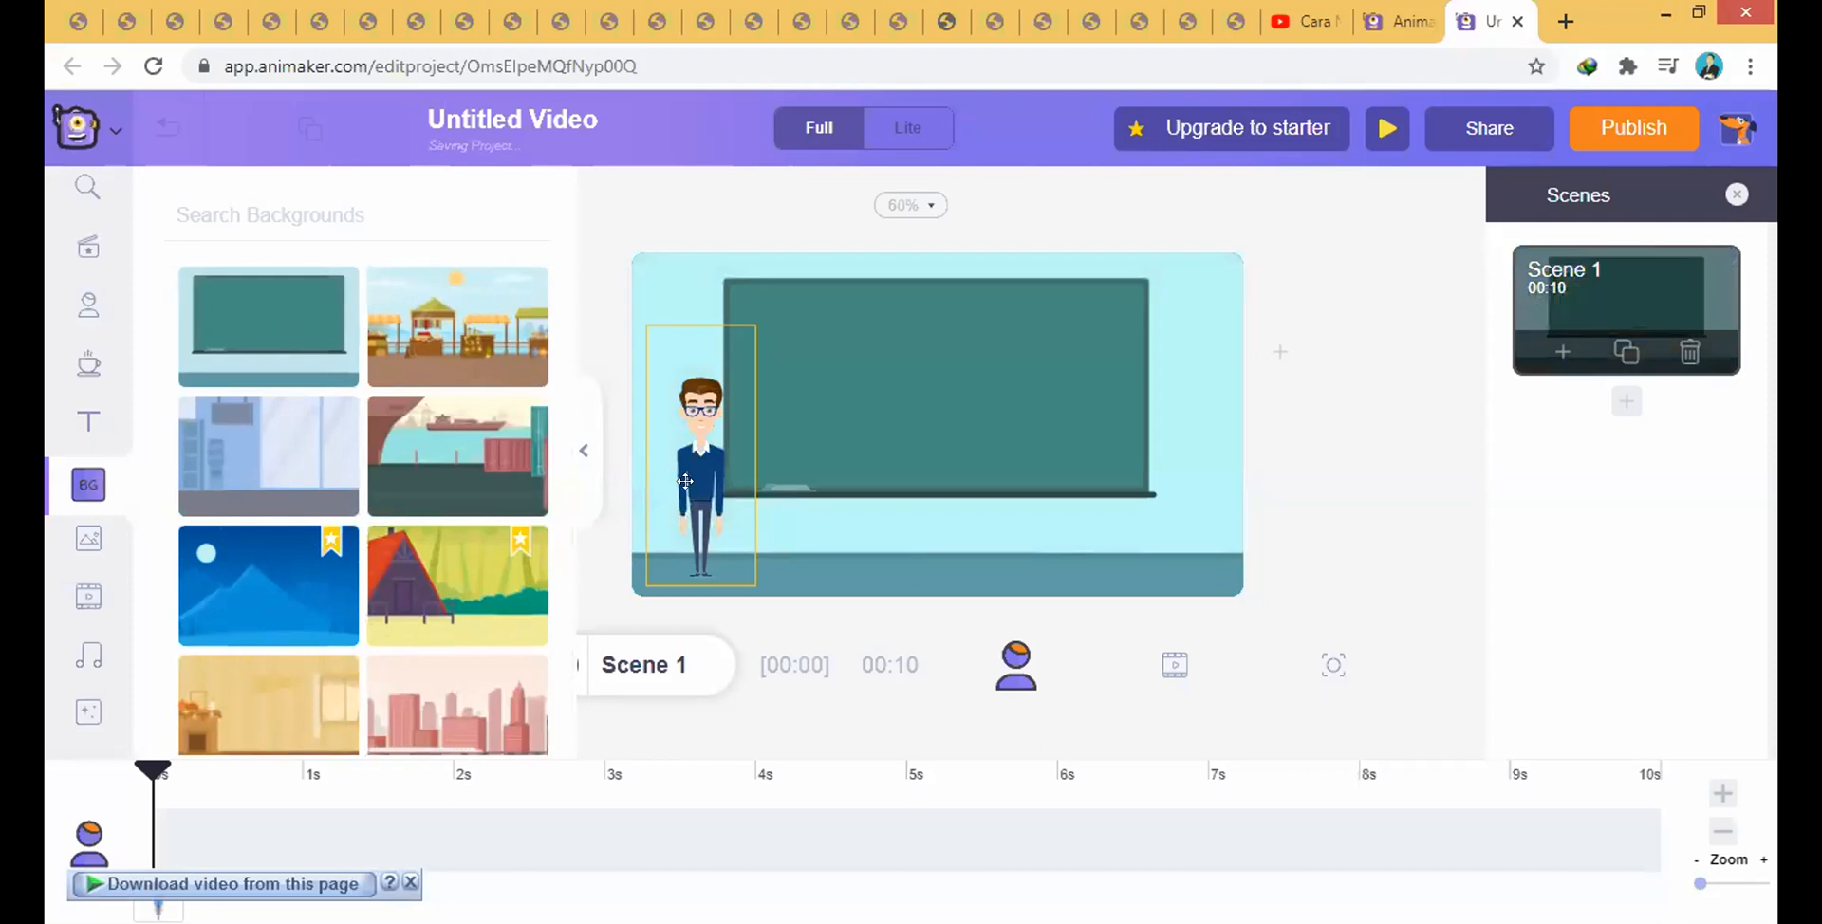
drag(669, 483, 650, 484)
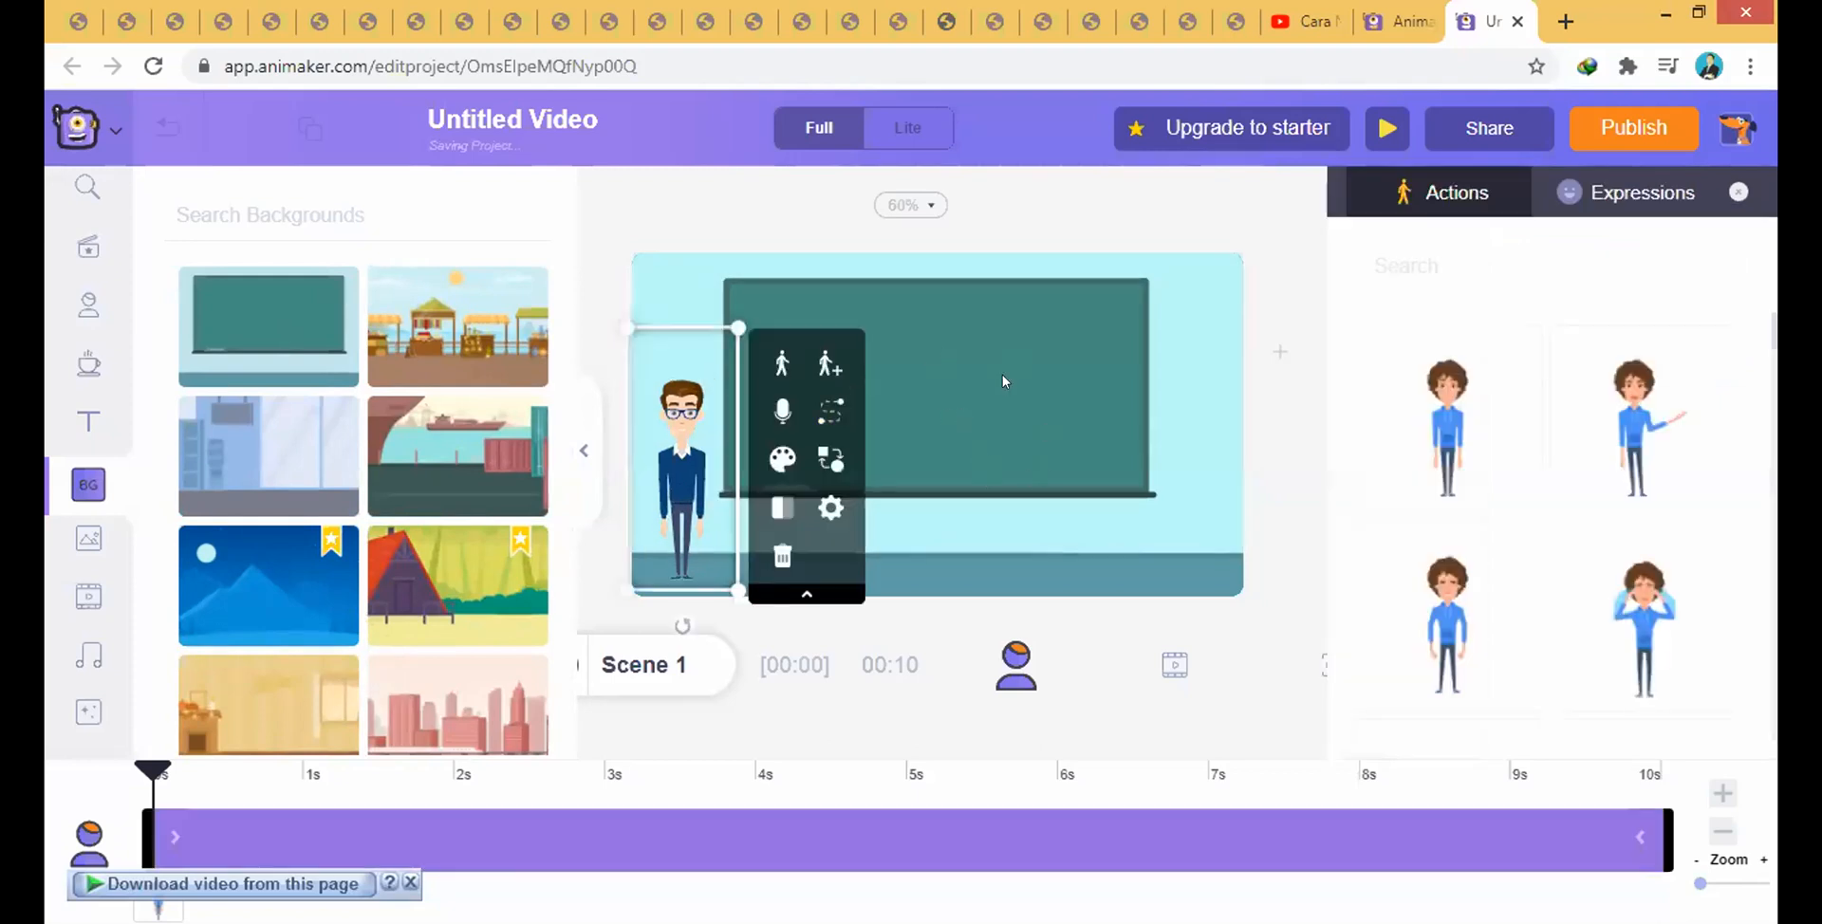
- Set the park with trees and a city skyline as Scene 1's background and move the man in glasses beside the small tree
scroll(396, 540, down, 2)
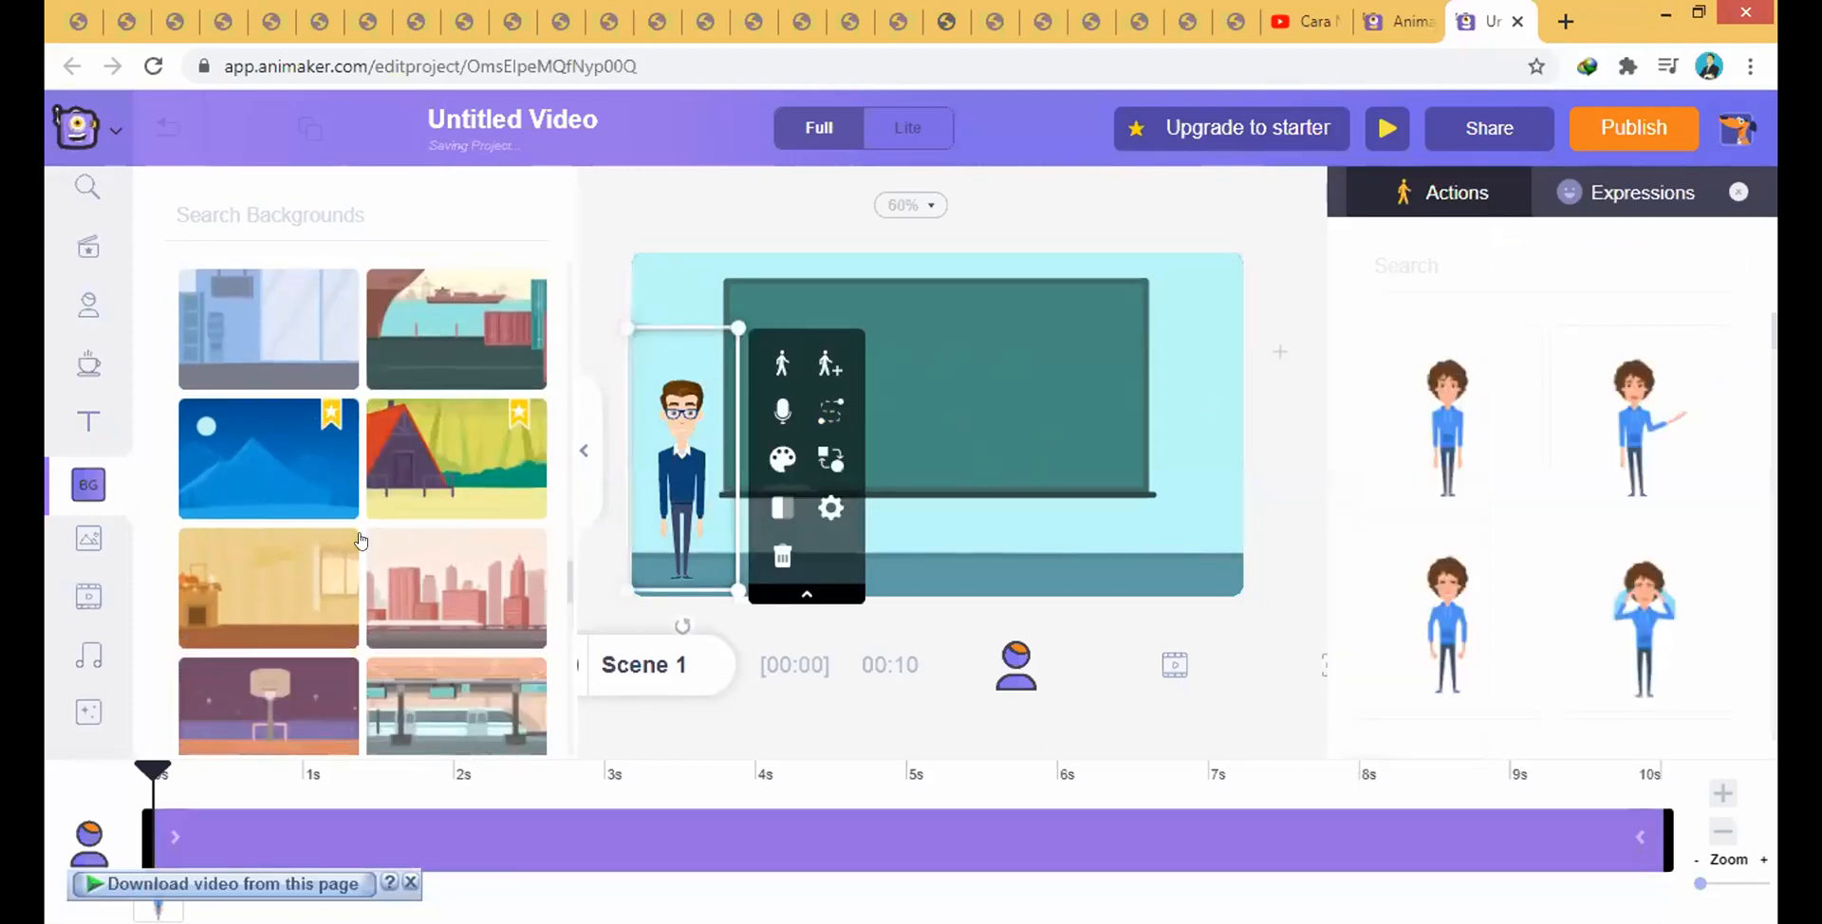
scroll(479, 539, down, 3)
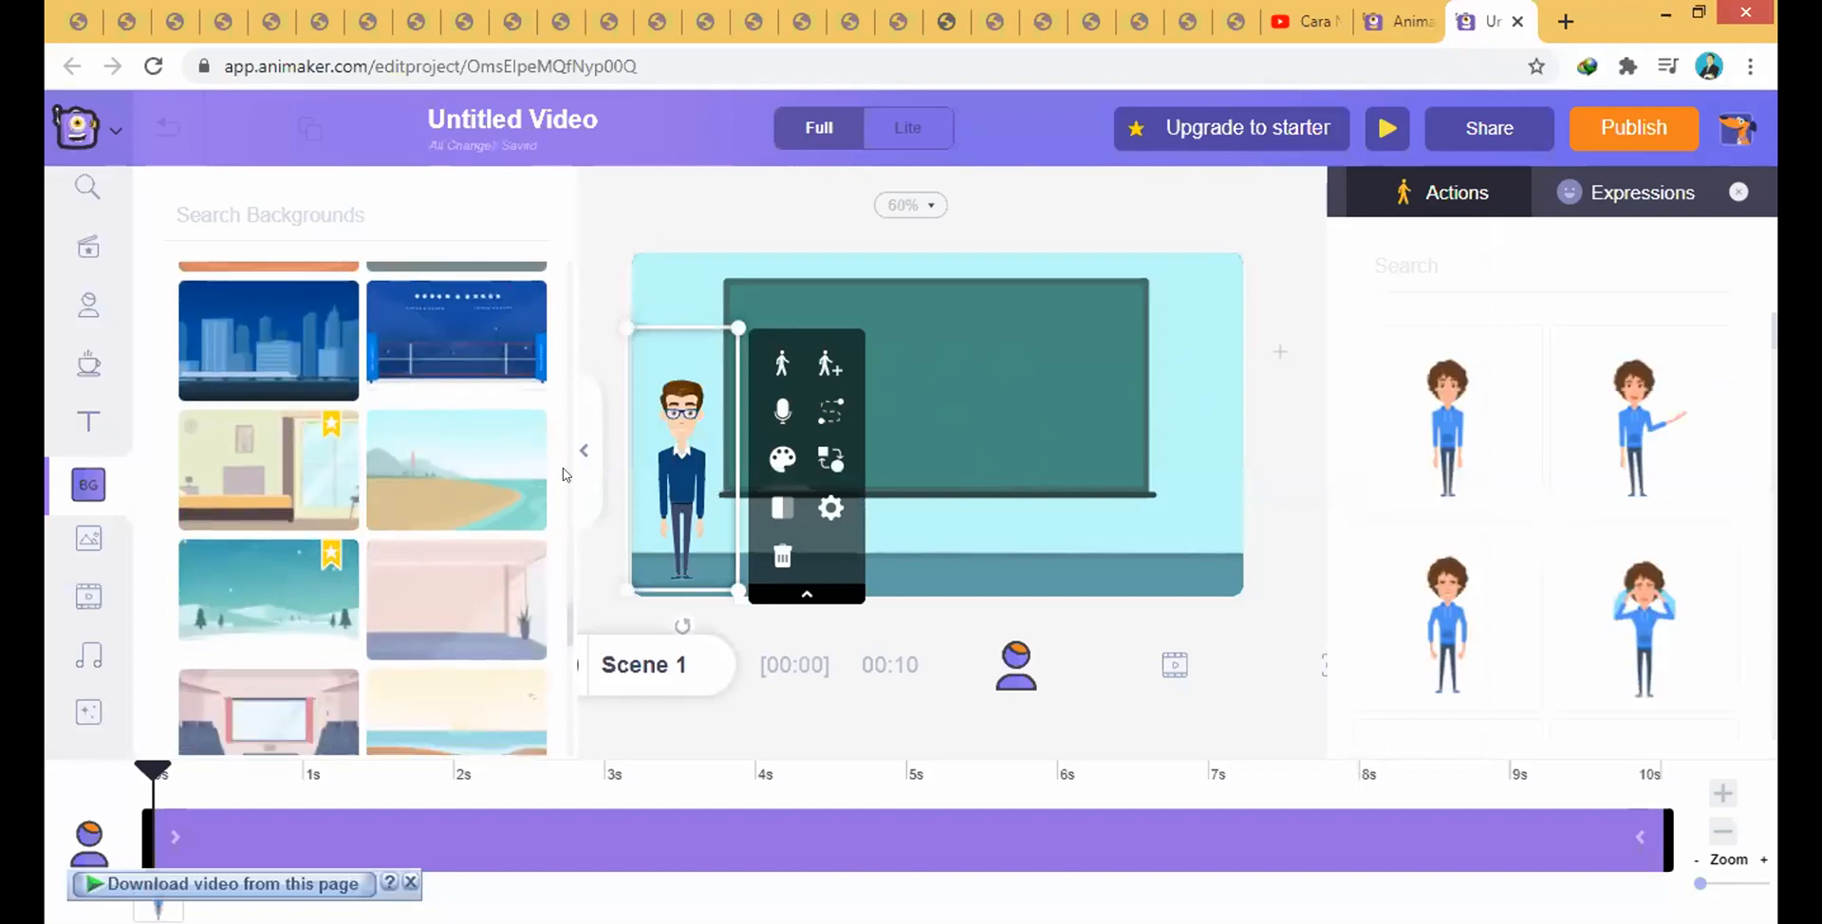
scroll(479, 517, down, 5)
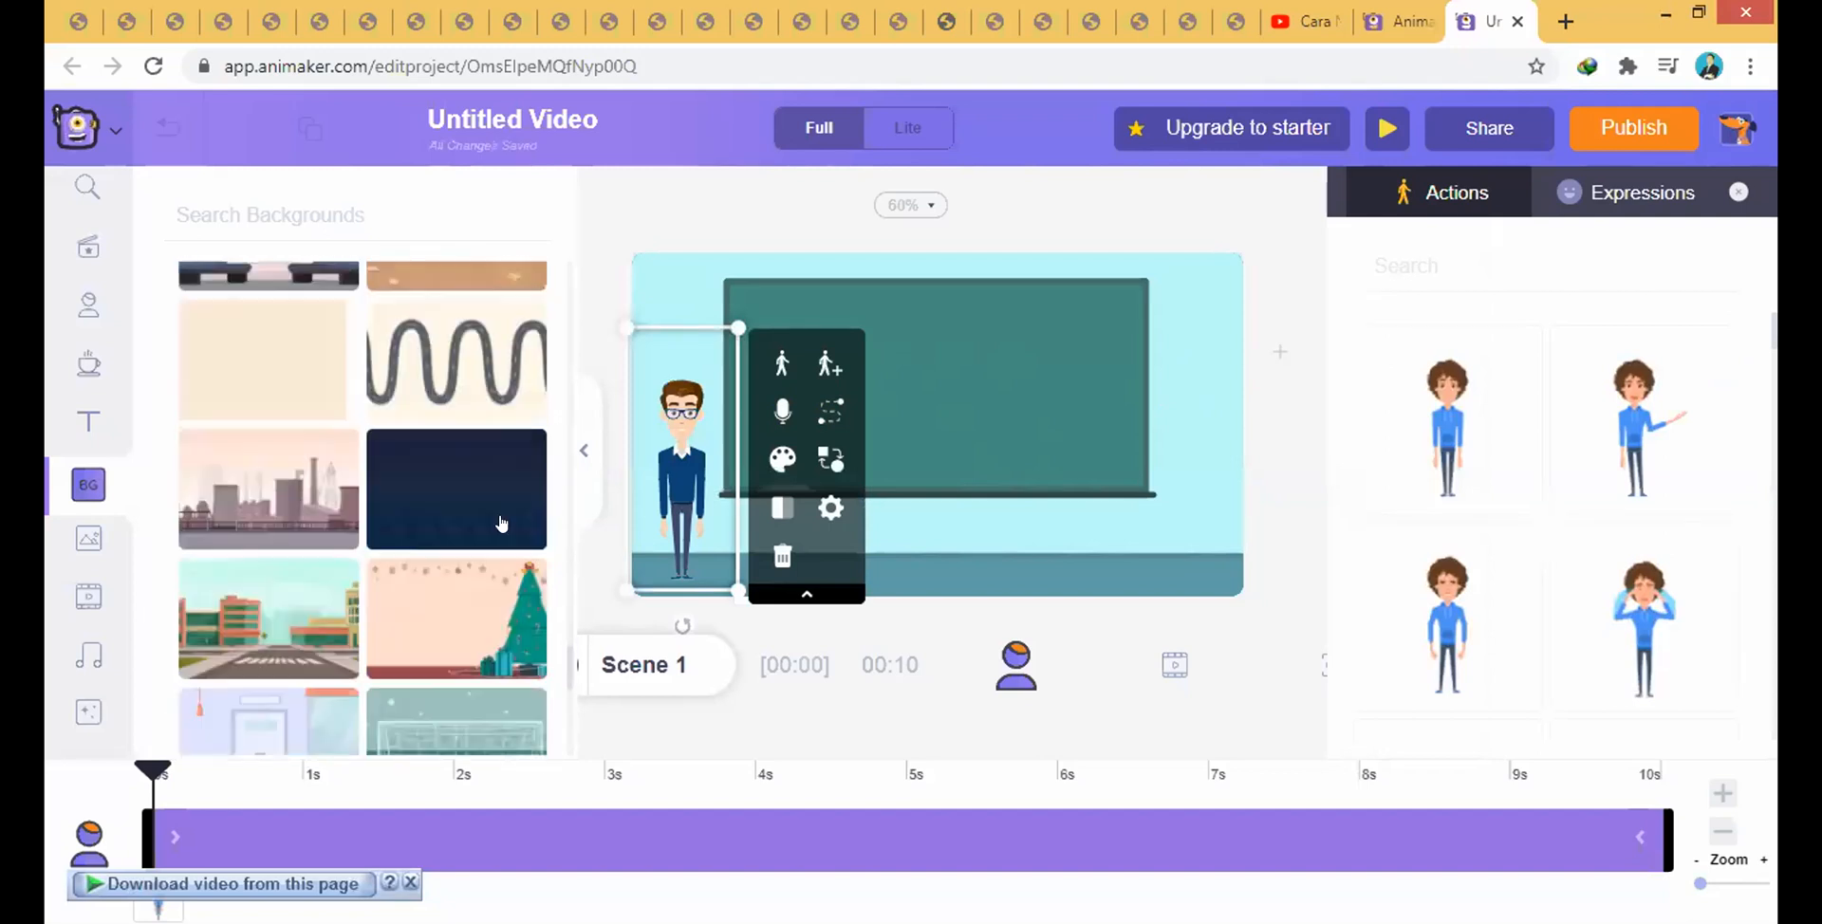
scroll(459, 484, down, 5)
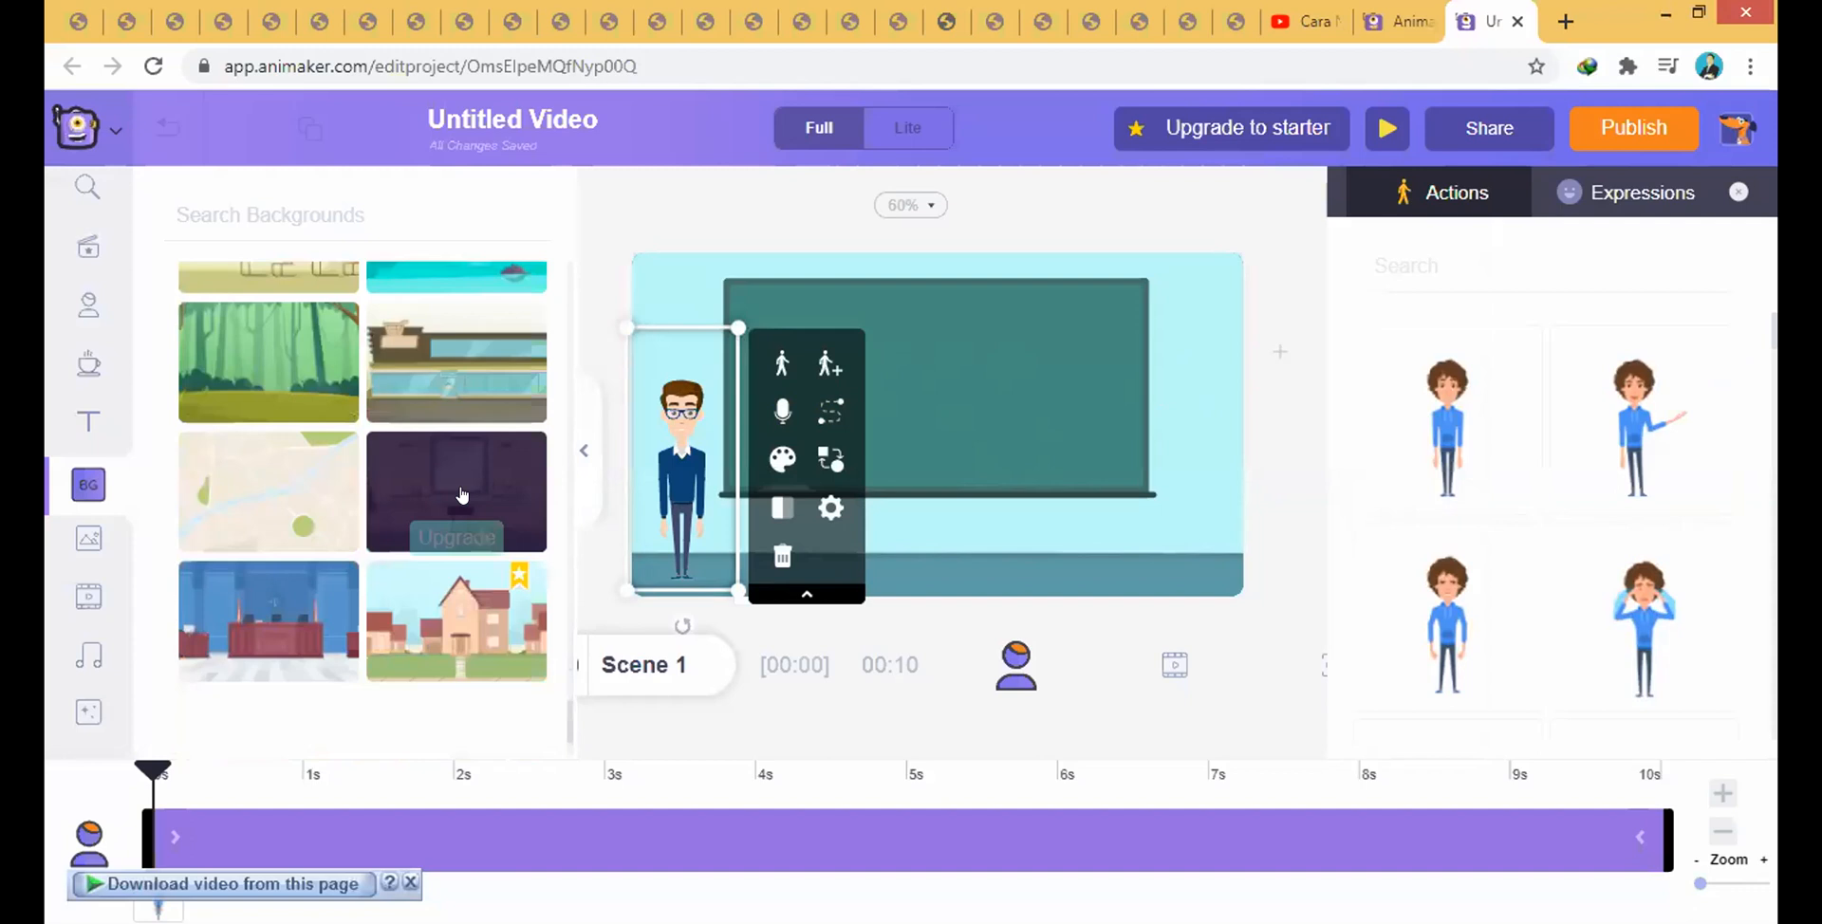
scroll(460, 498, down, 5)
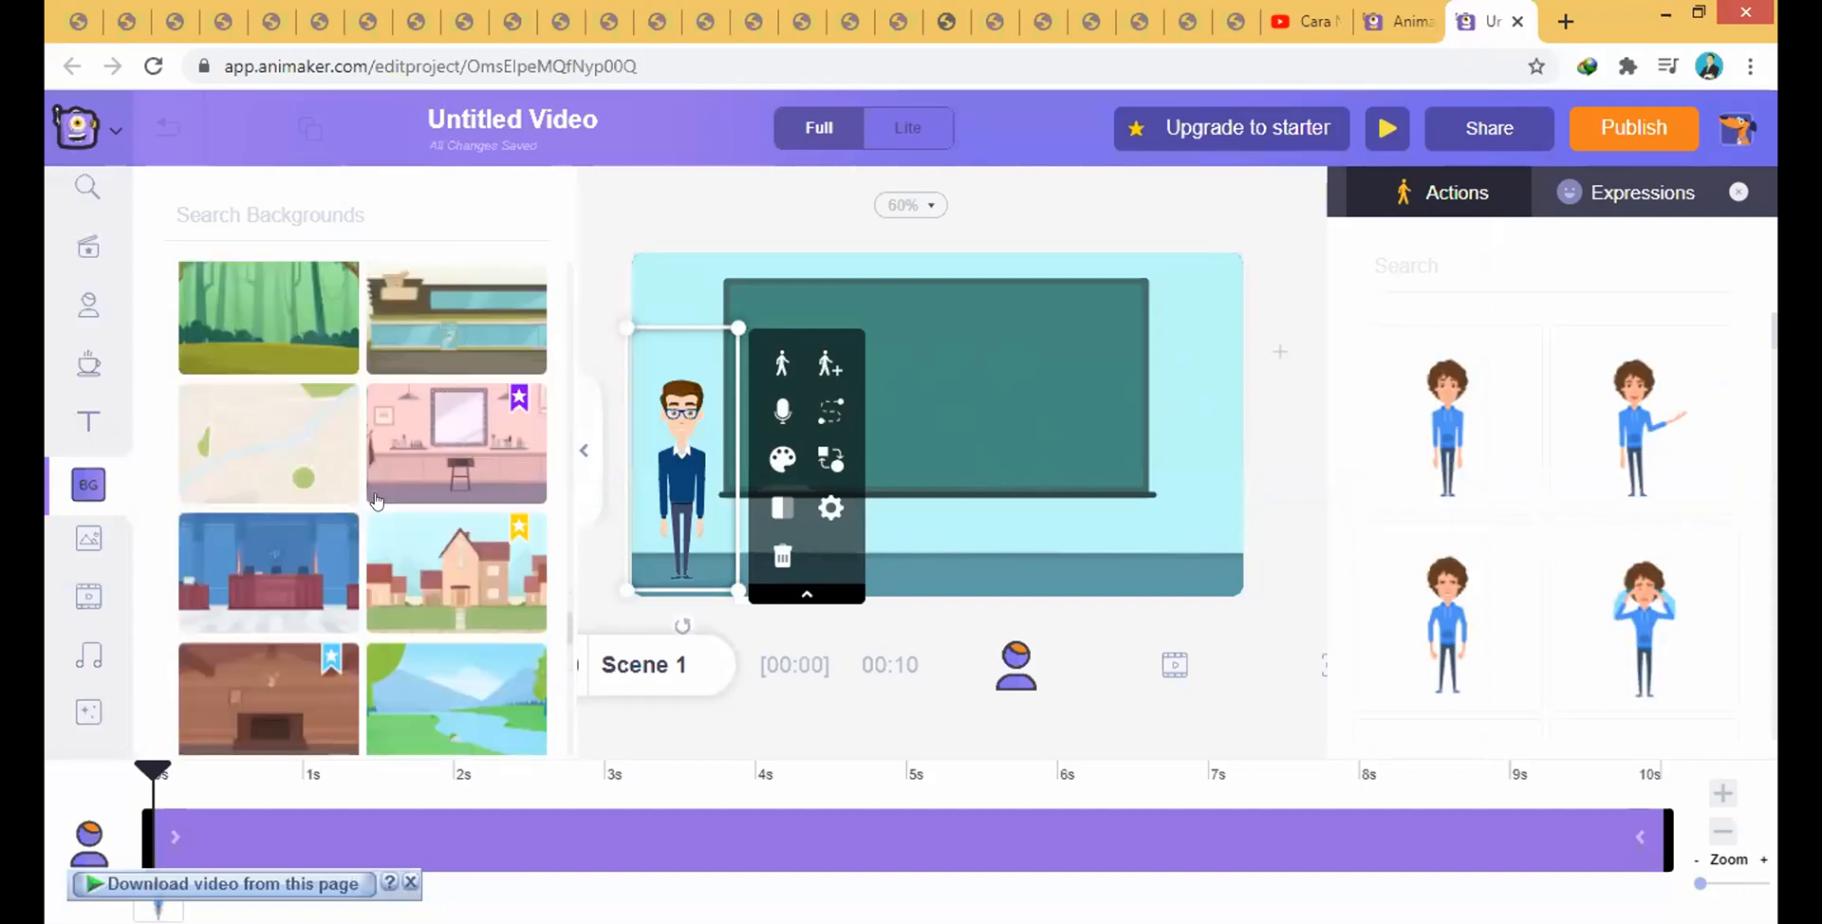
click(458, 501)
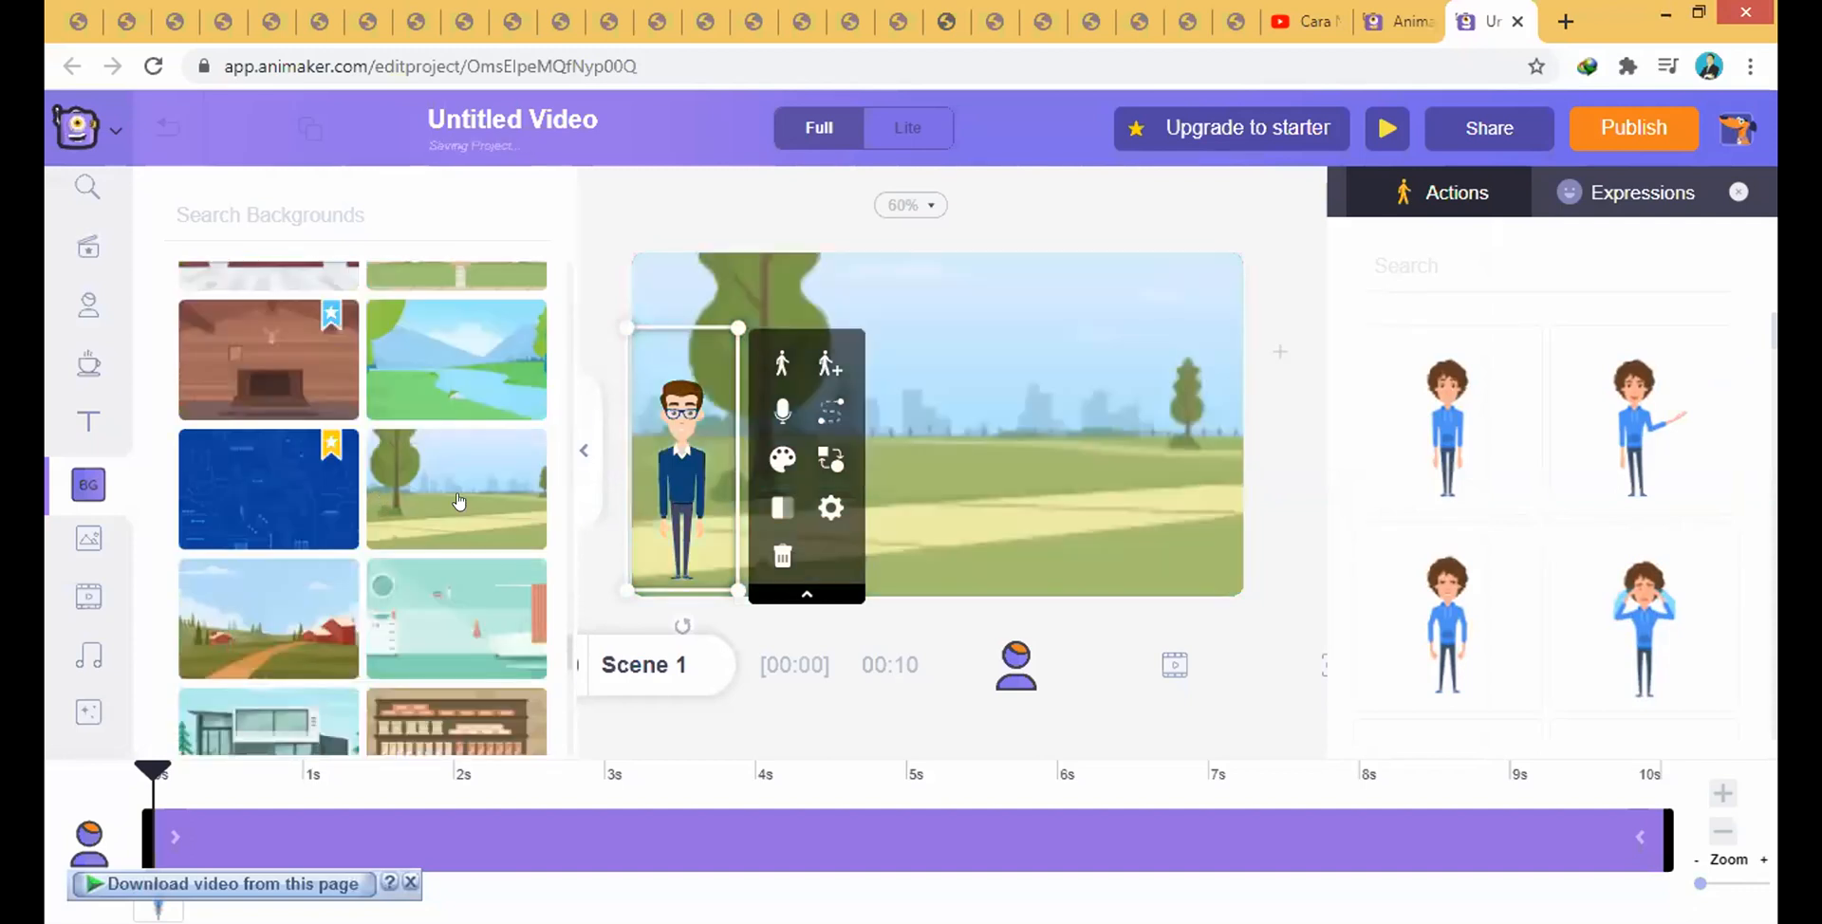
drag(731, 380, 1217, 382)
click(921, 456)
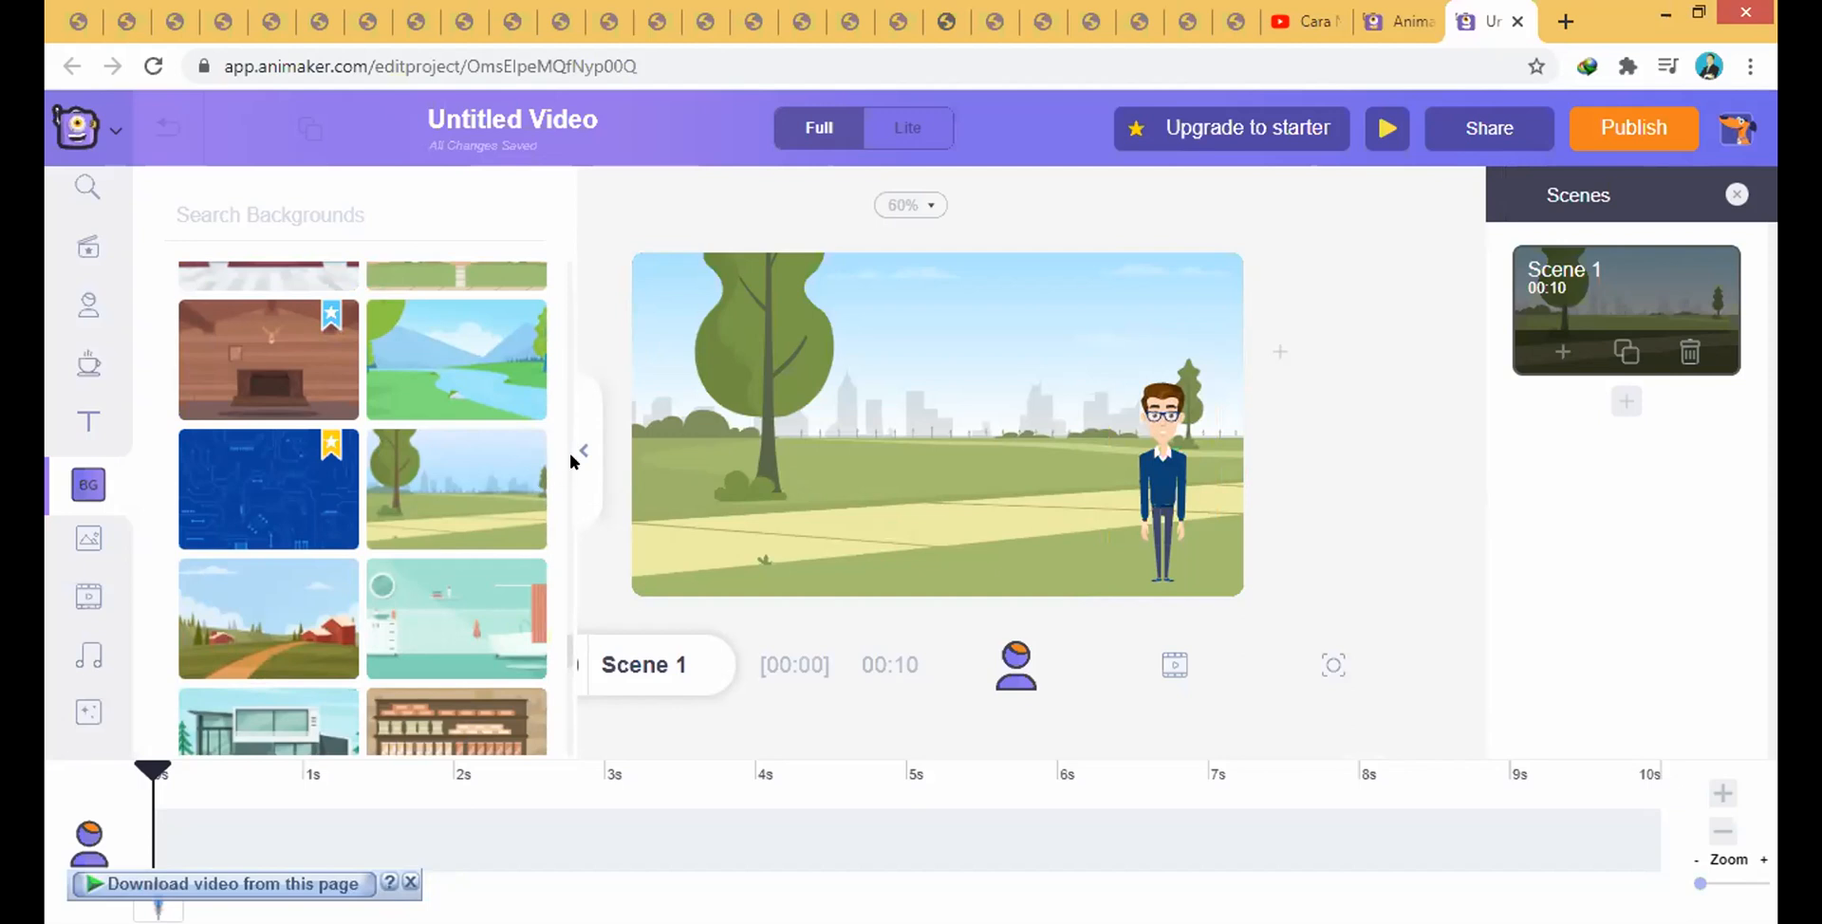
- Examine the Properties library through its furniture, chart, food, space exploration, healthcare and building categories
click(81, 368)
scroll(343, 505, down, 6)
scroll(343, 505, down, 4)
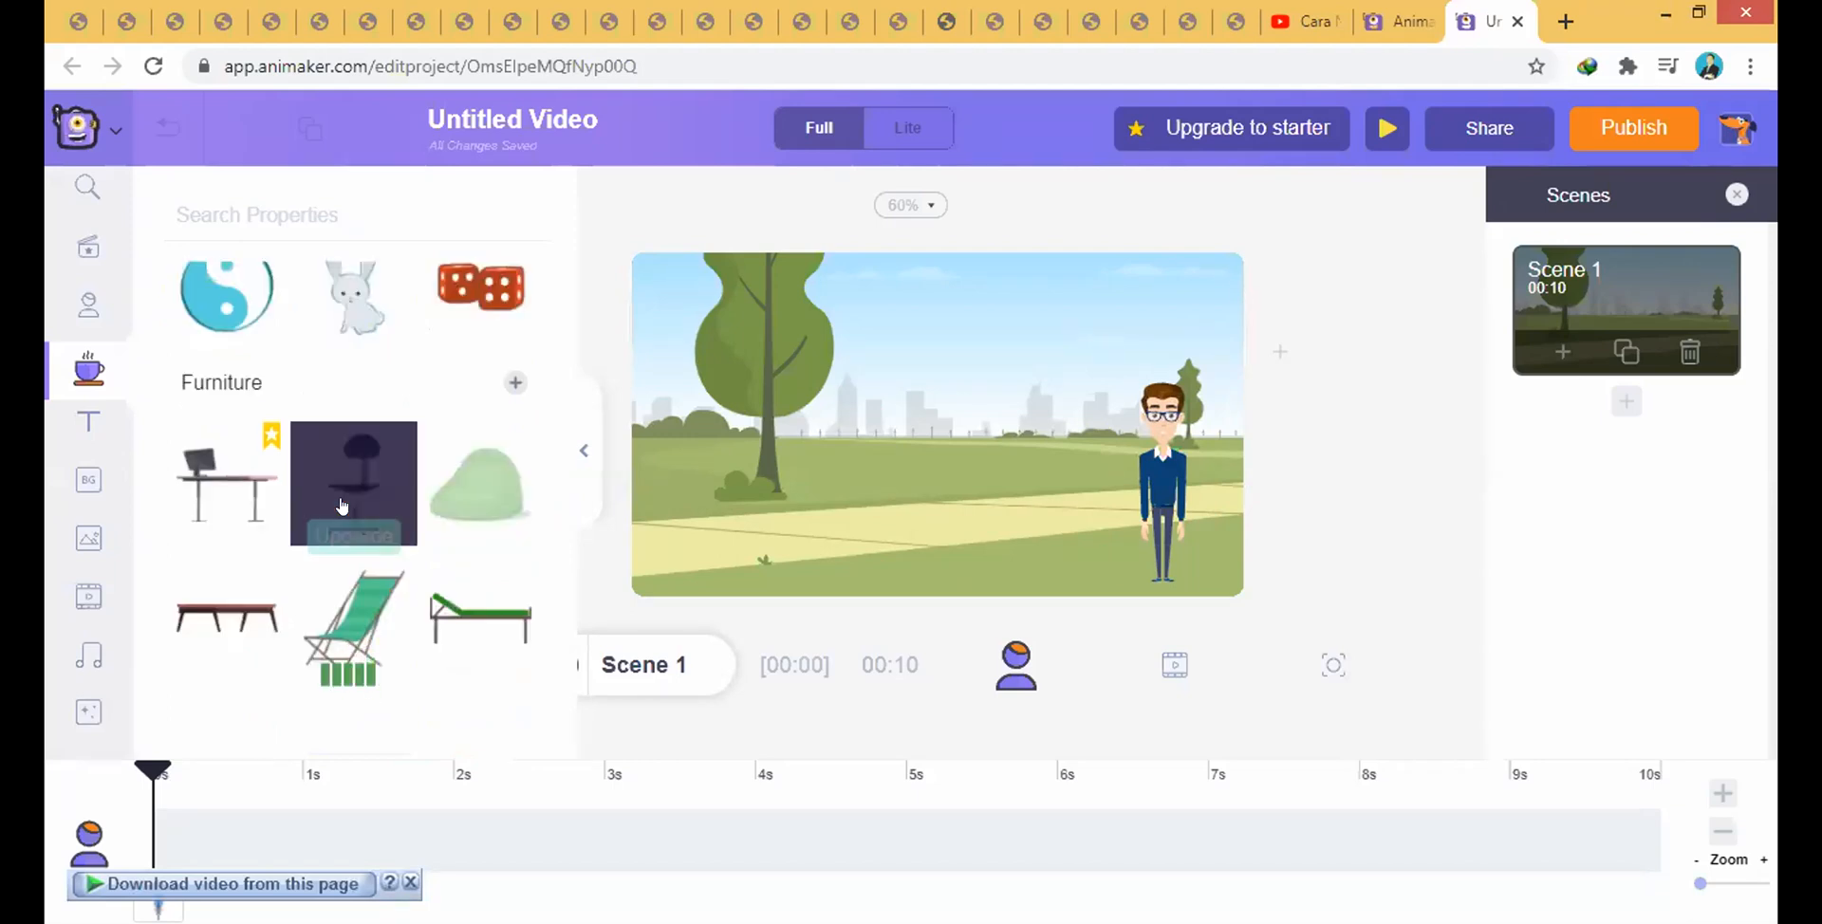
scroll(406, 574, down, 4)
scroll(406, 575, down, 1)
scroll(397, 570, up, 3)
scroll(398, 560, down, 1)
scroll(399, 558, down, 8)
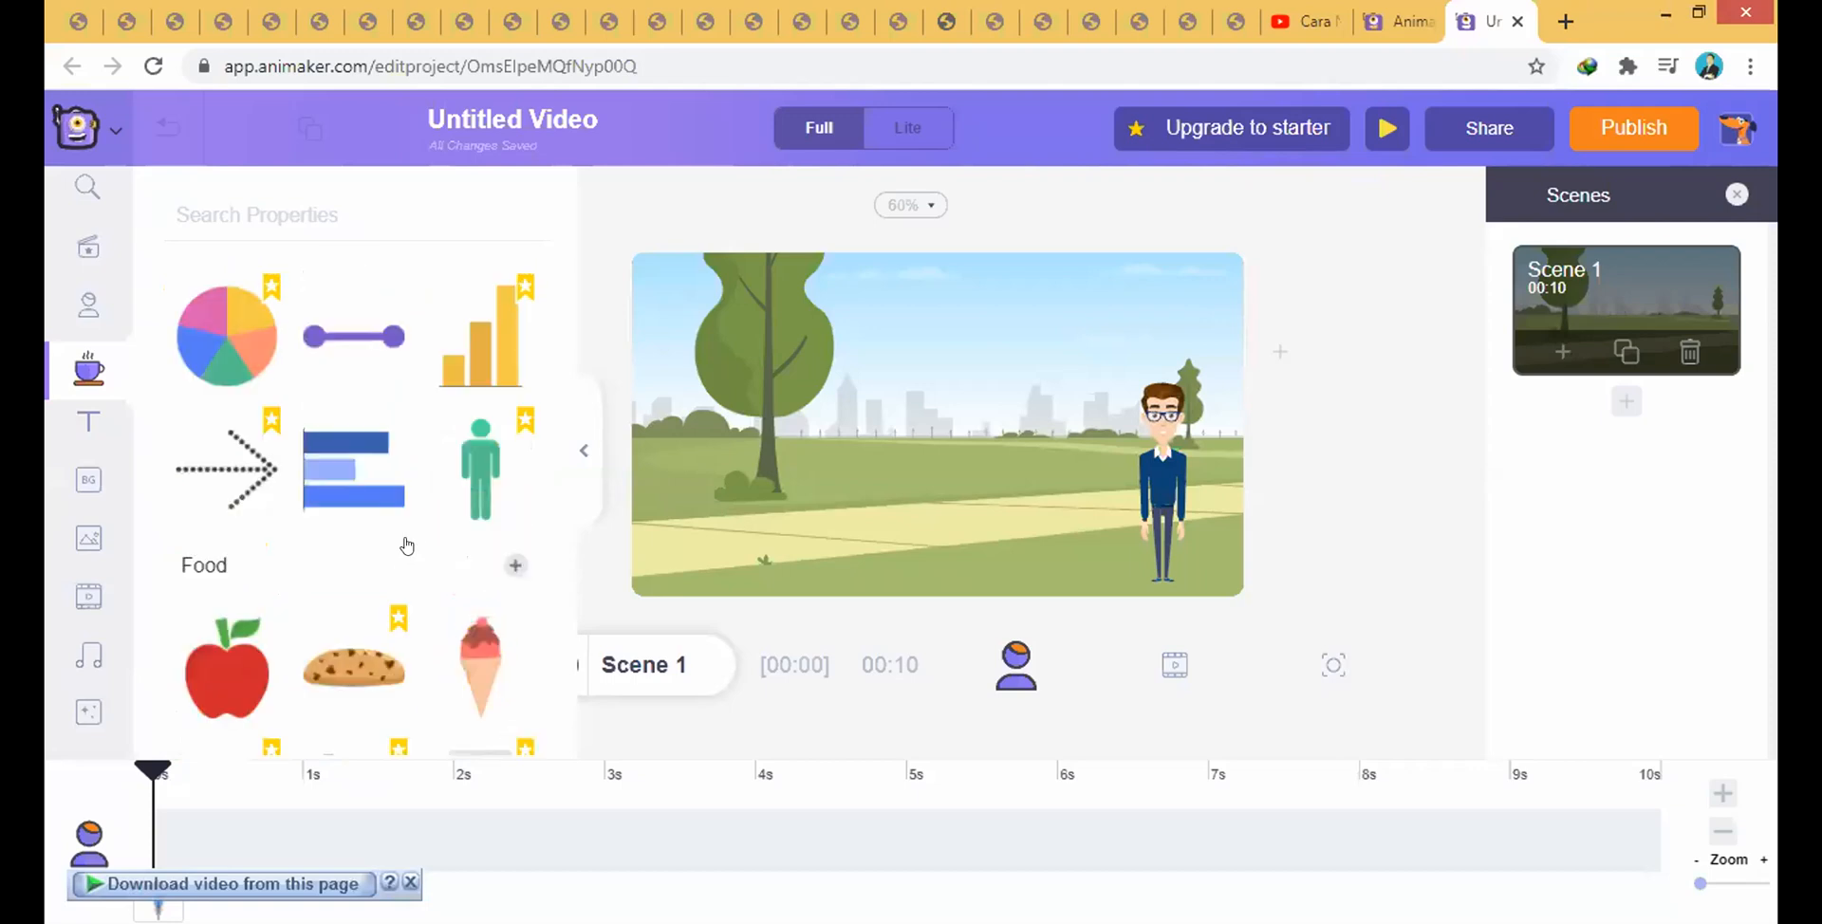
scroll(416, 545, down, 6)
scroll(404, 544, down, 5)
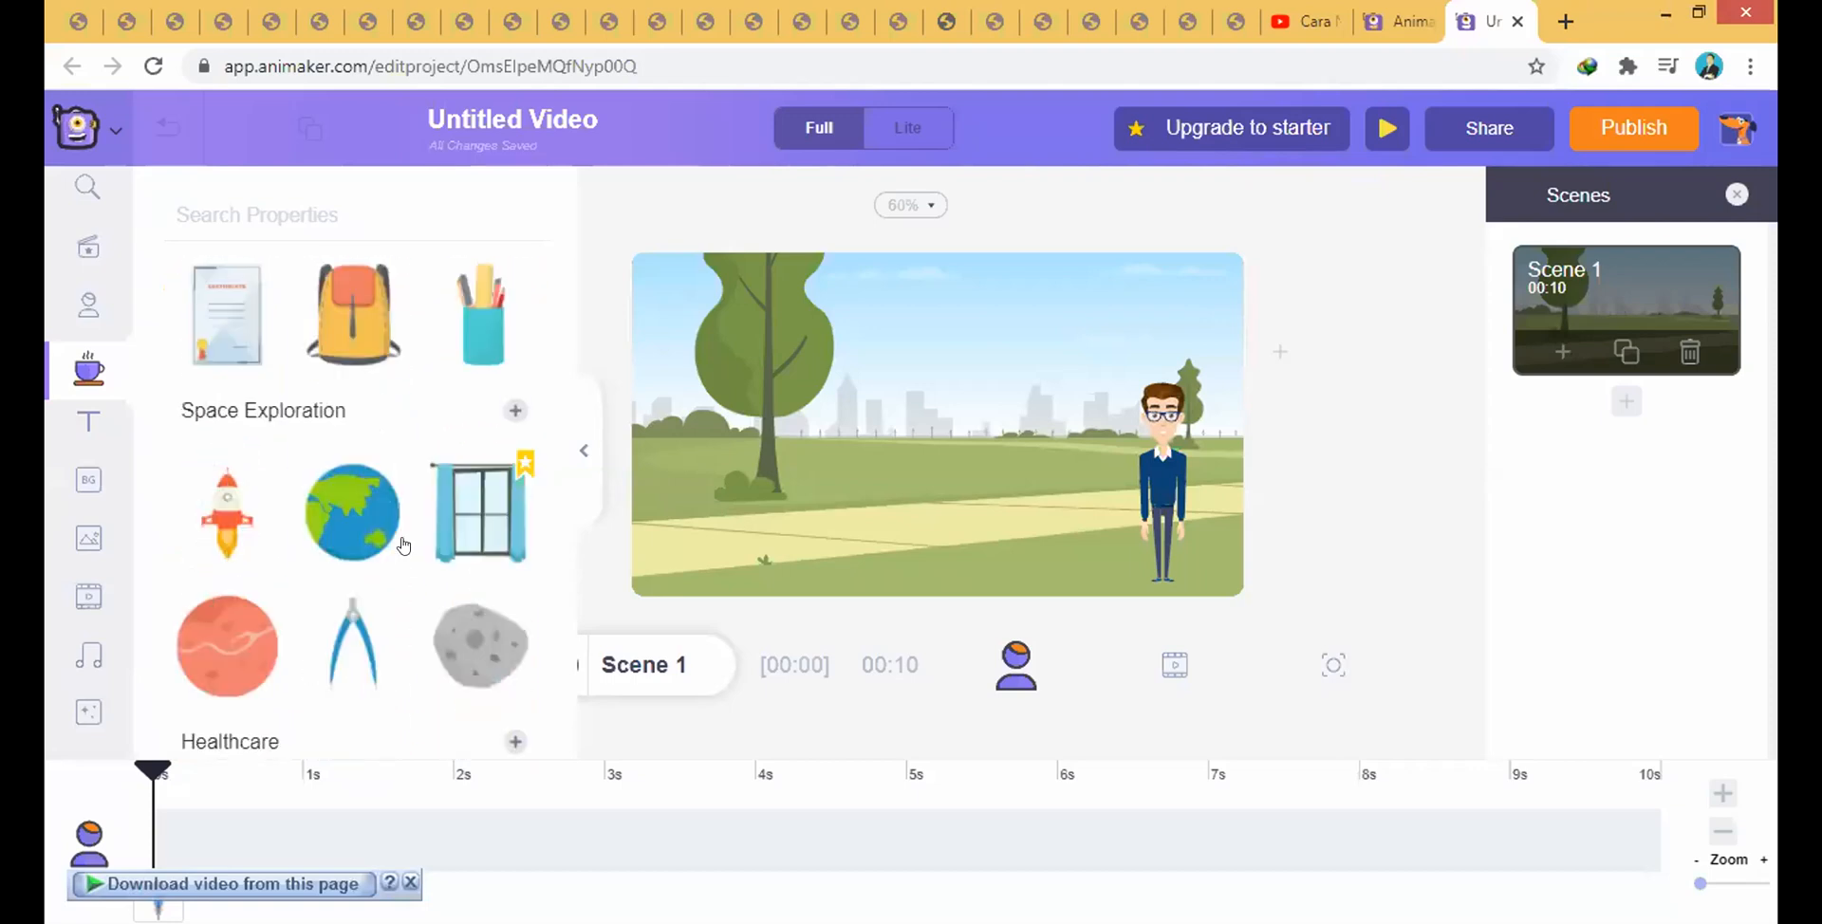
scroll(403, 544, down, 3)
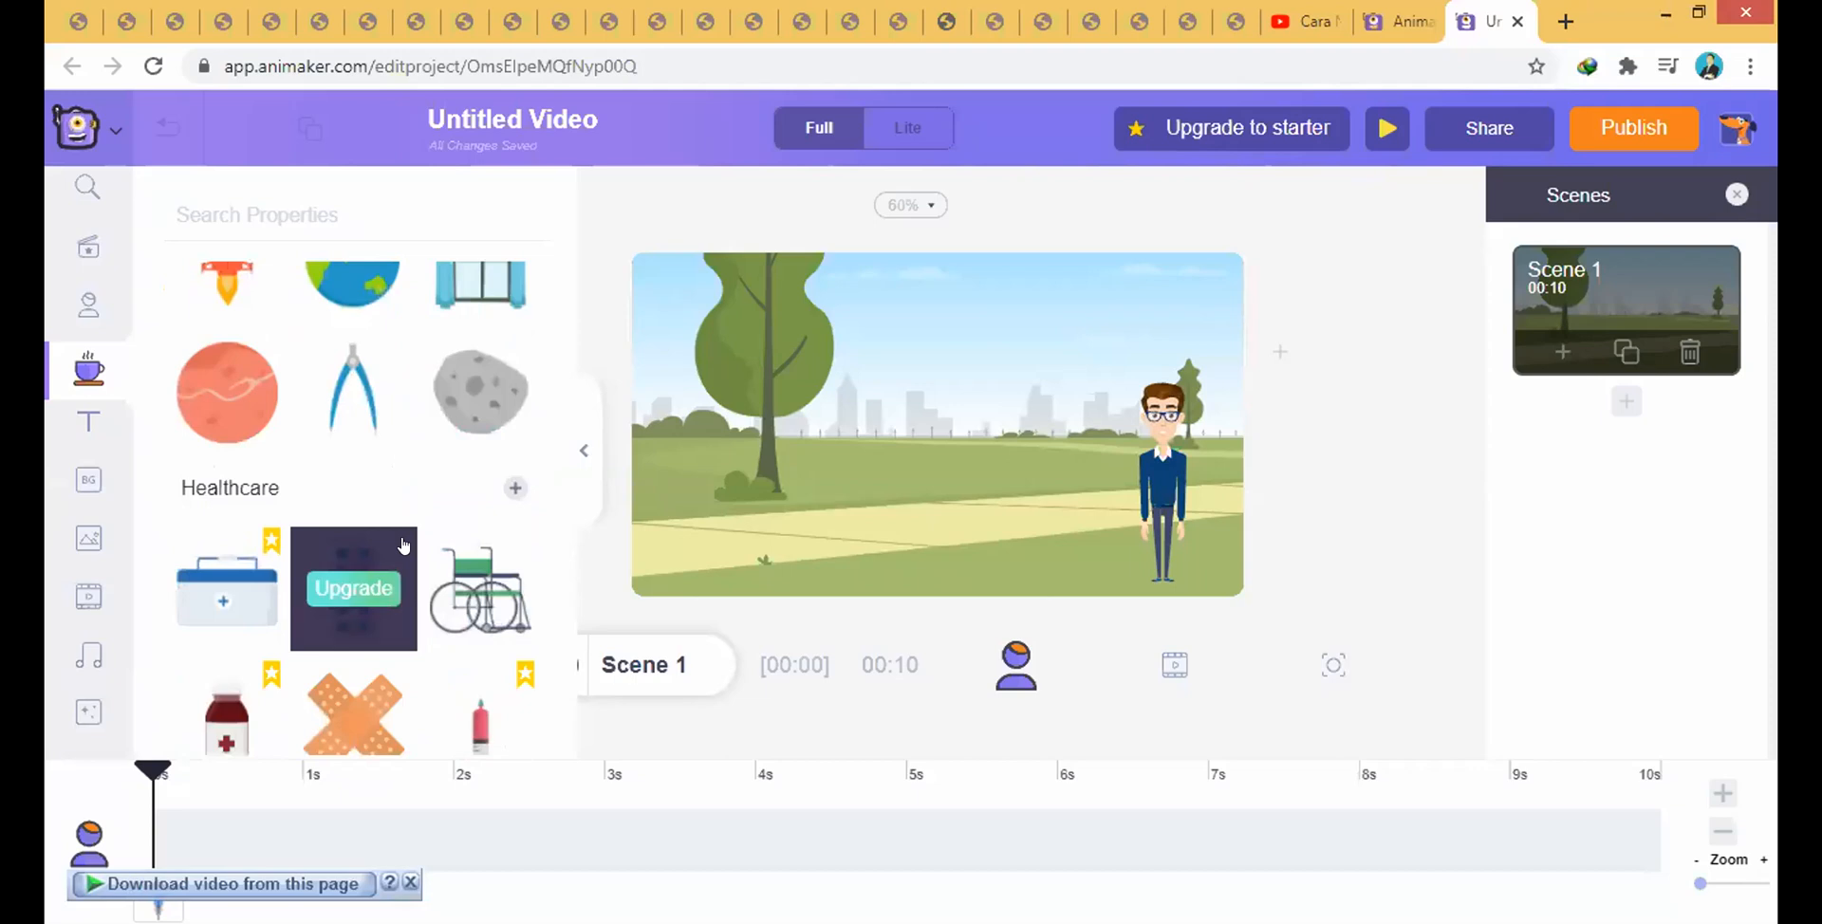
scroll(404, 544, up, 2)
scroll(395, 537, down, 6)
- Try the man in glasses under the large tree and at several spots near the small tree in the park
drag(1154, 463, 691, 458)
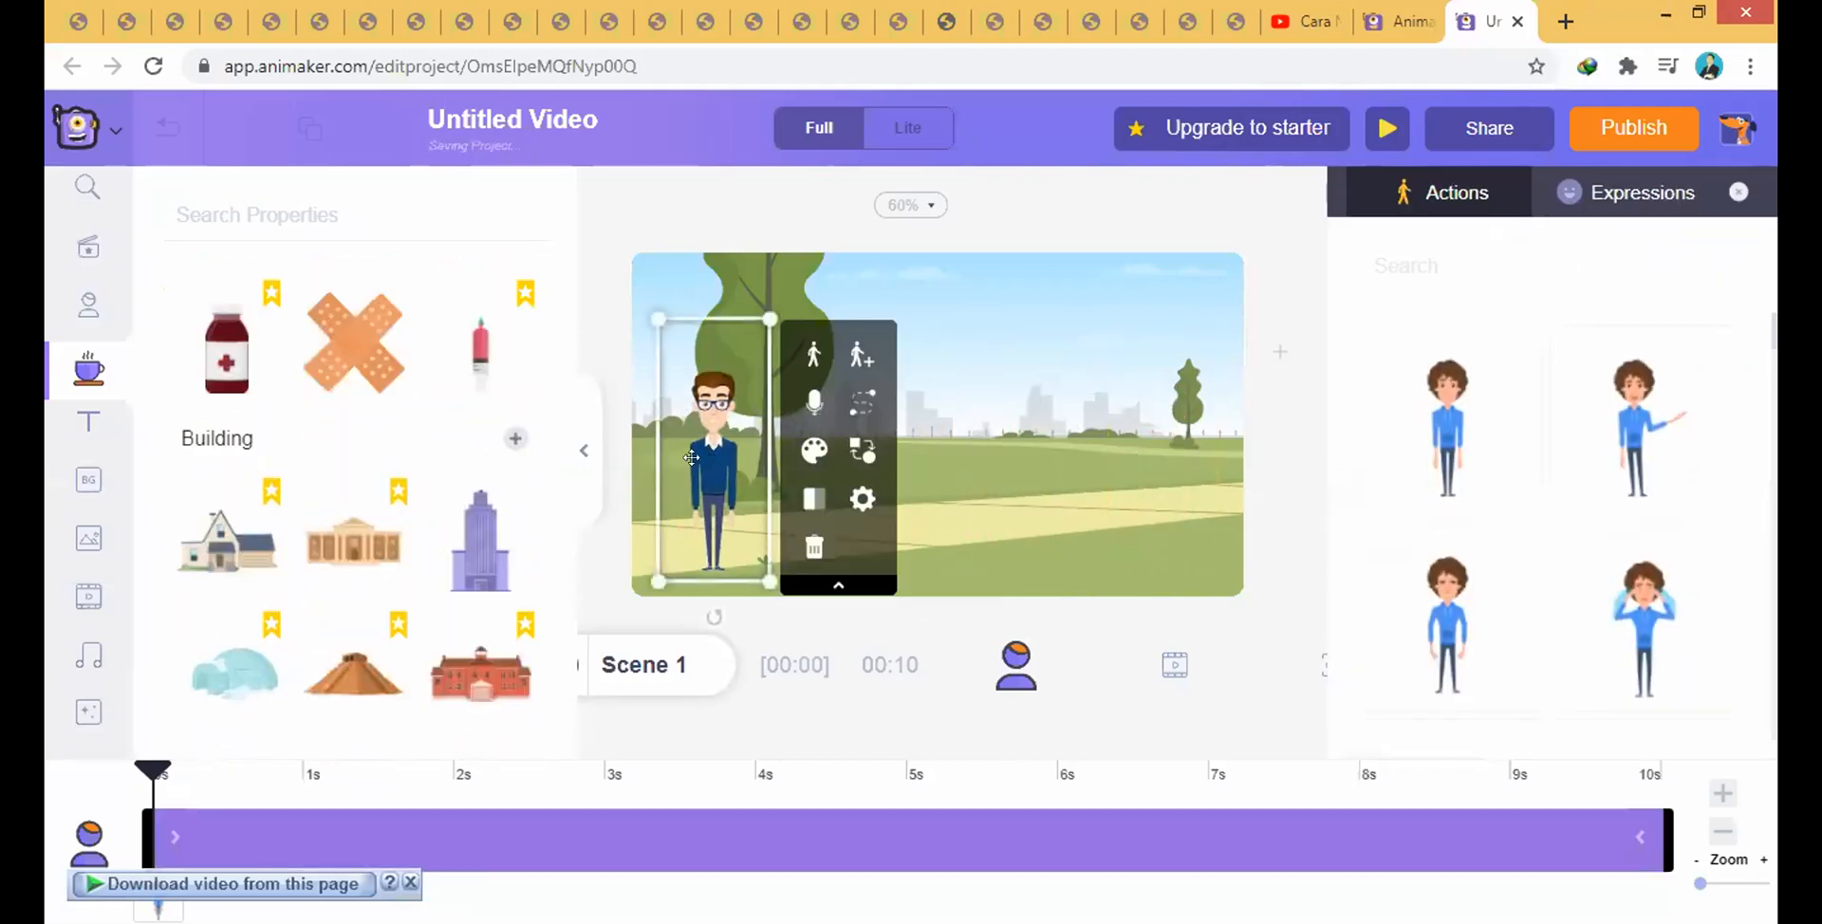
key(ctrl+z)
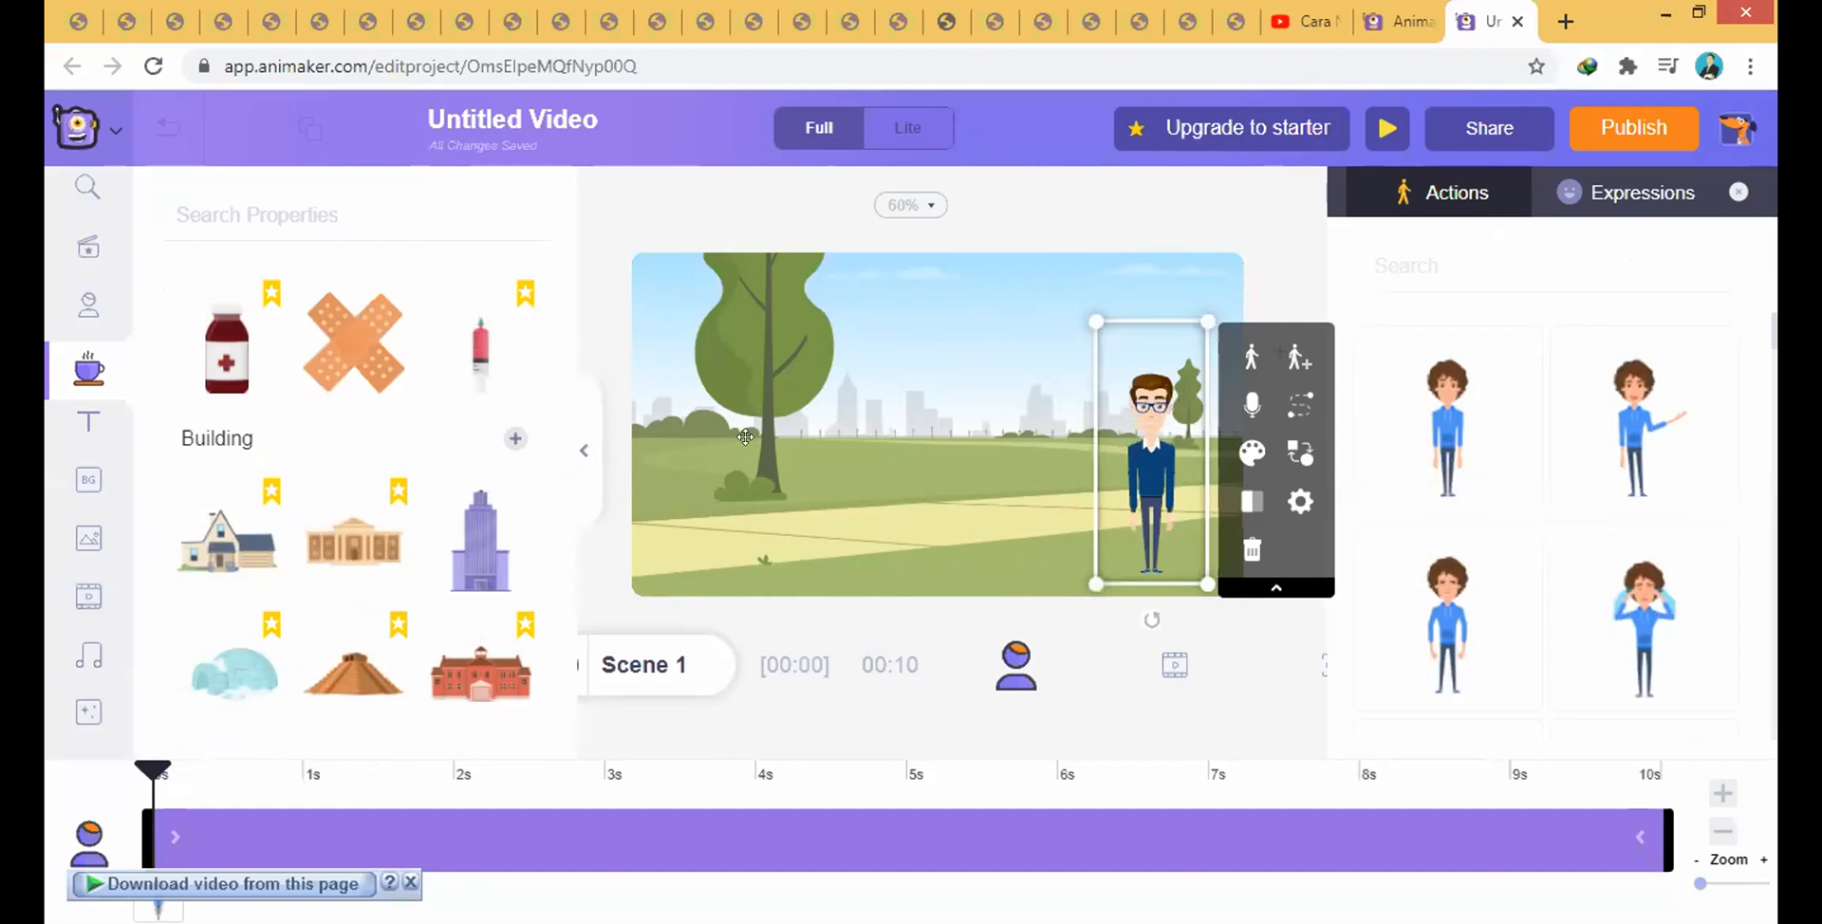
drag(1109, 418, 1085, 409)
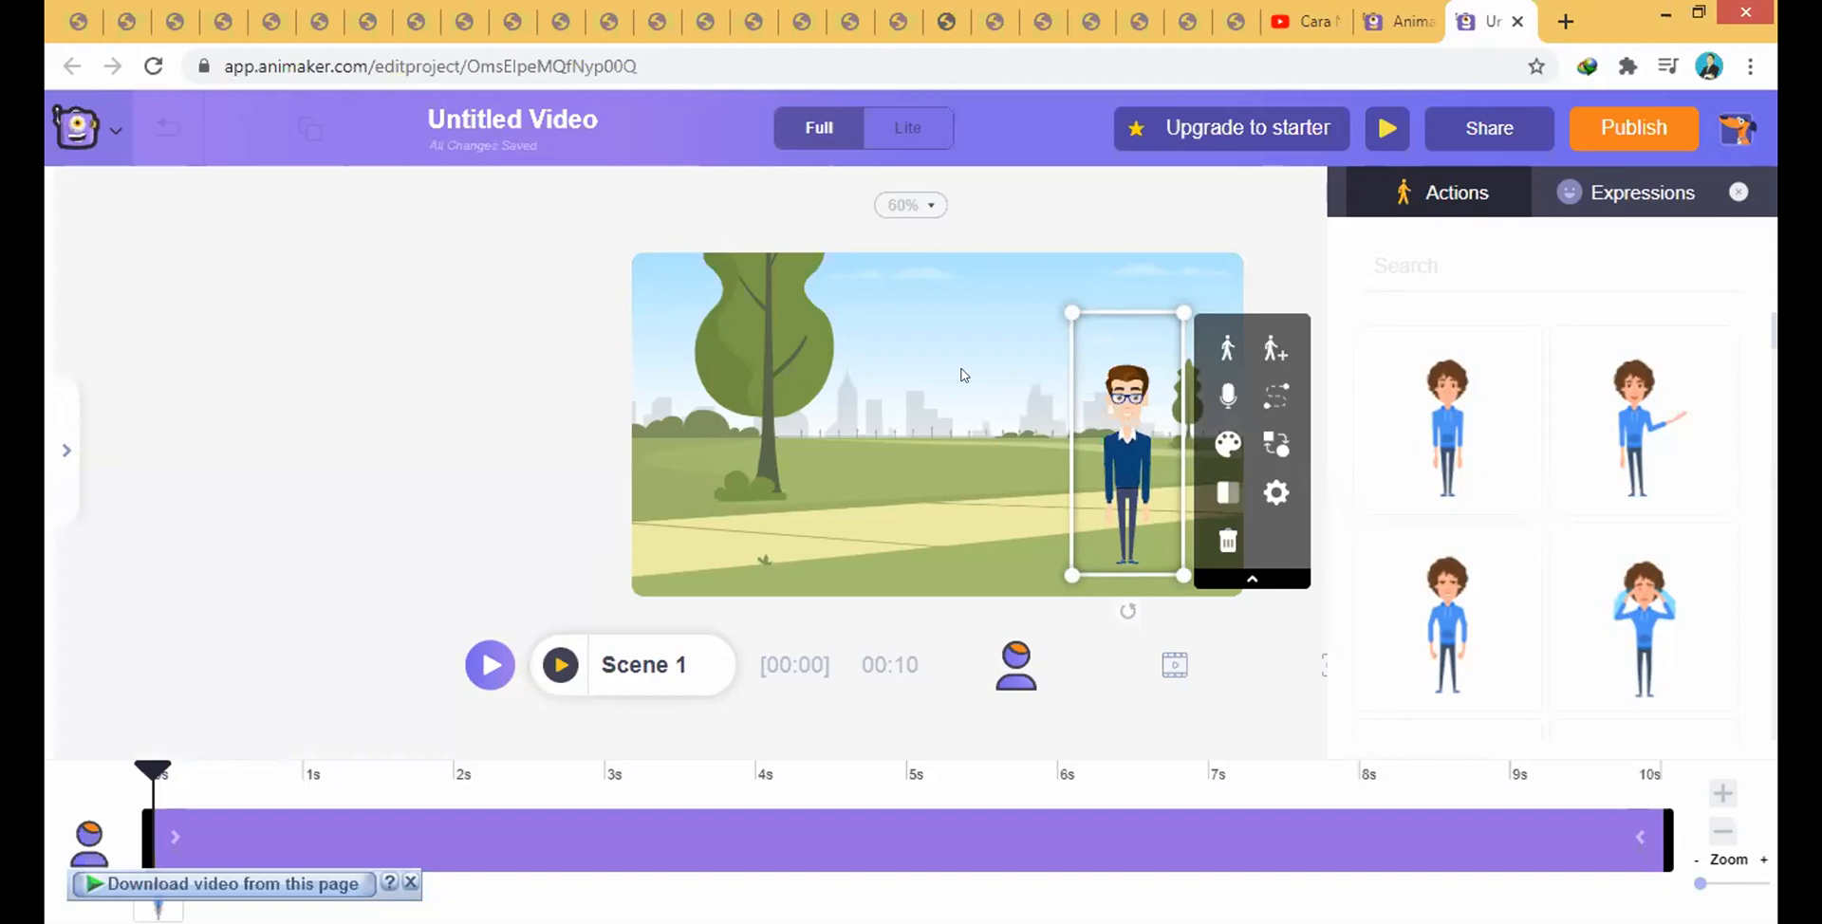
drag(1098, 409, 1147, 460)
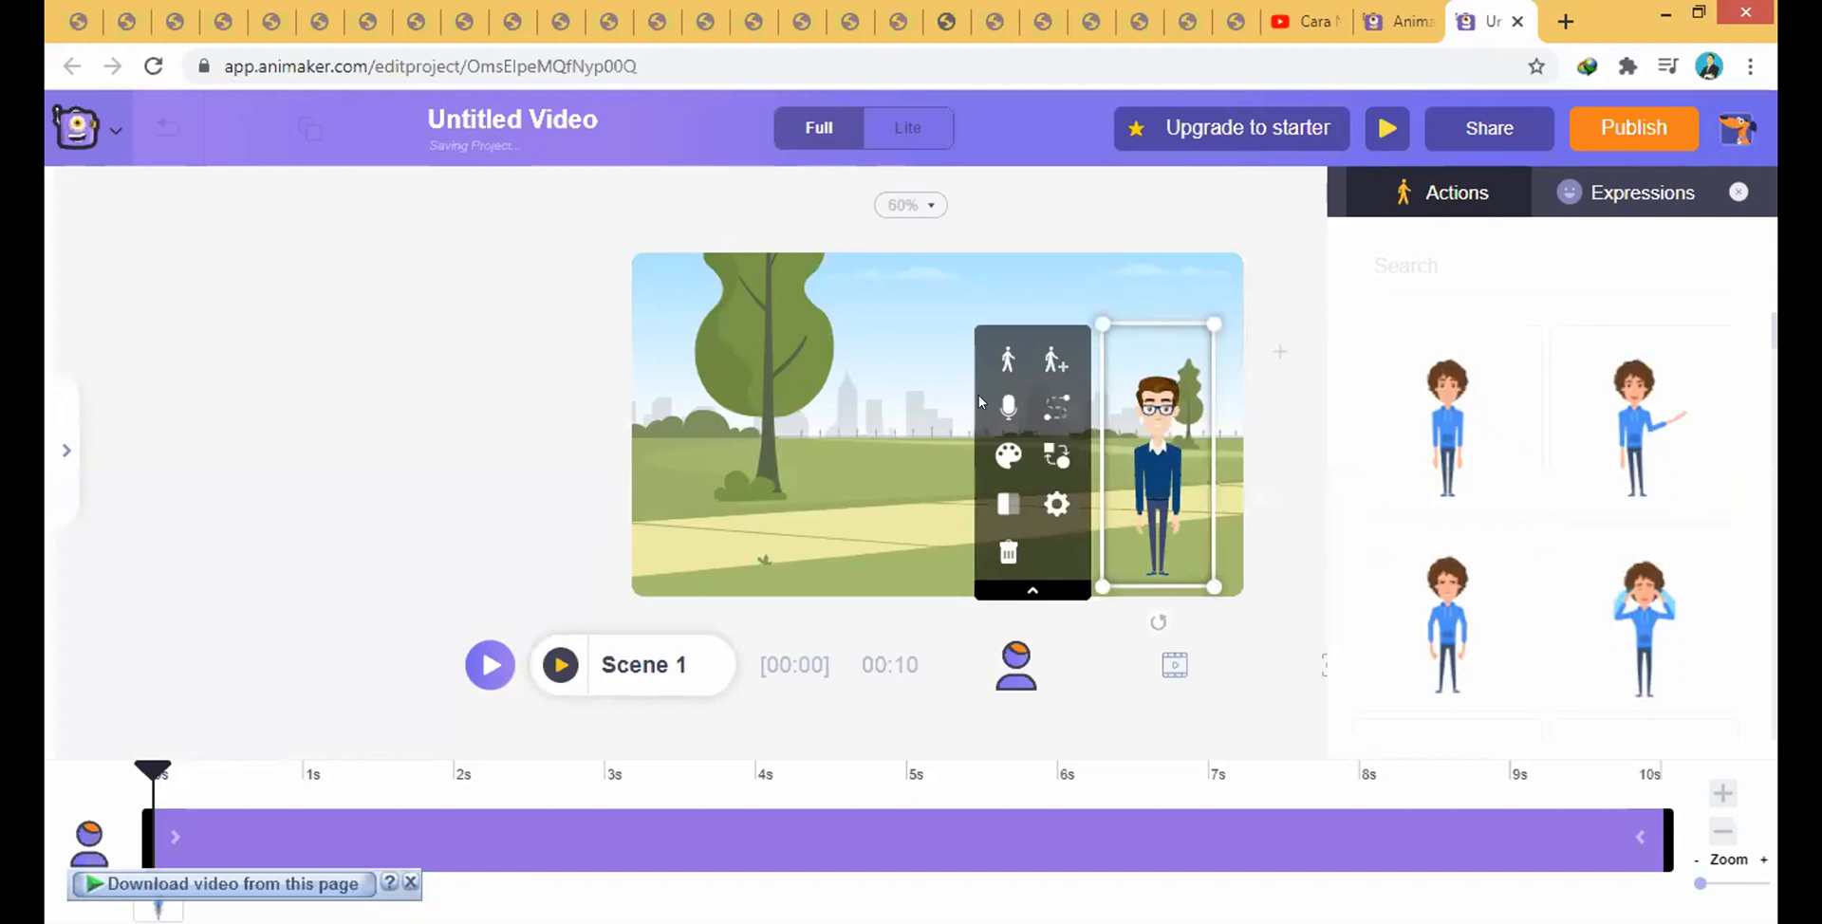
click(1099, 382)
drag(1139, 454, 1051, 443)
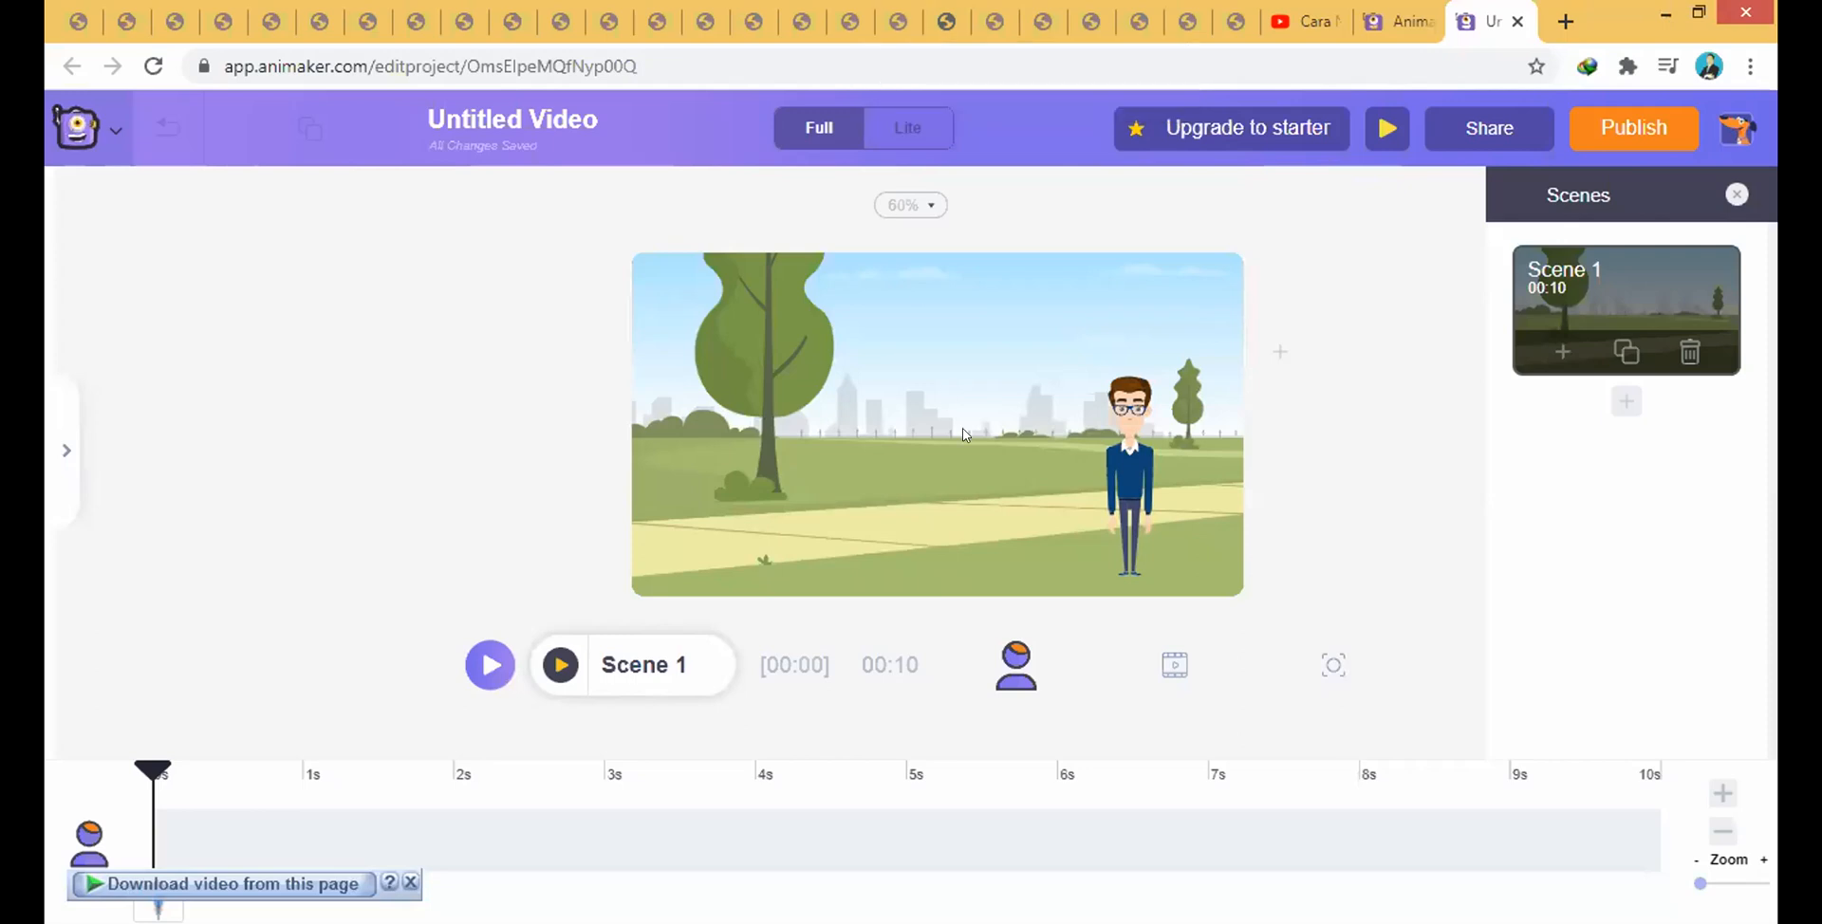
- Dismiss the video download bar covering the timeline and nudge the man in glasses slightly closer to the small tree
click(1130, 474)
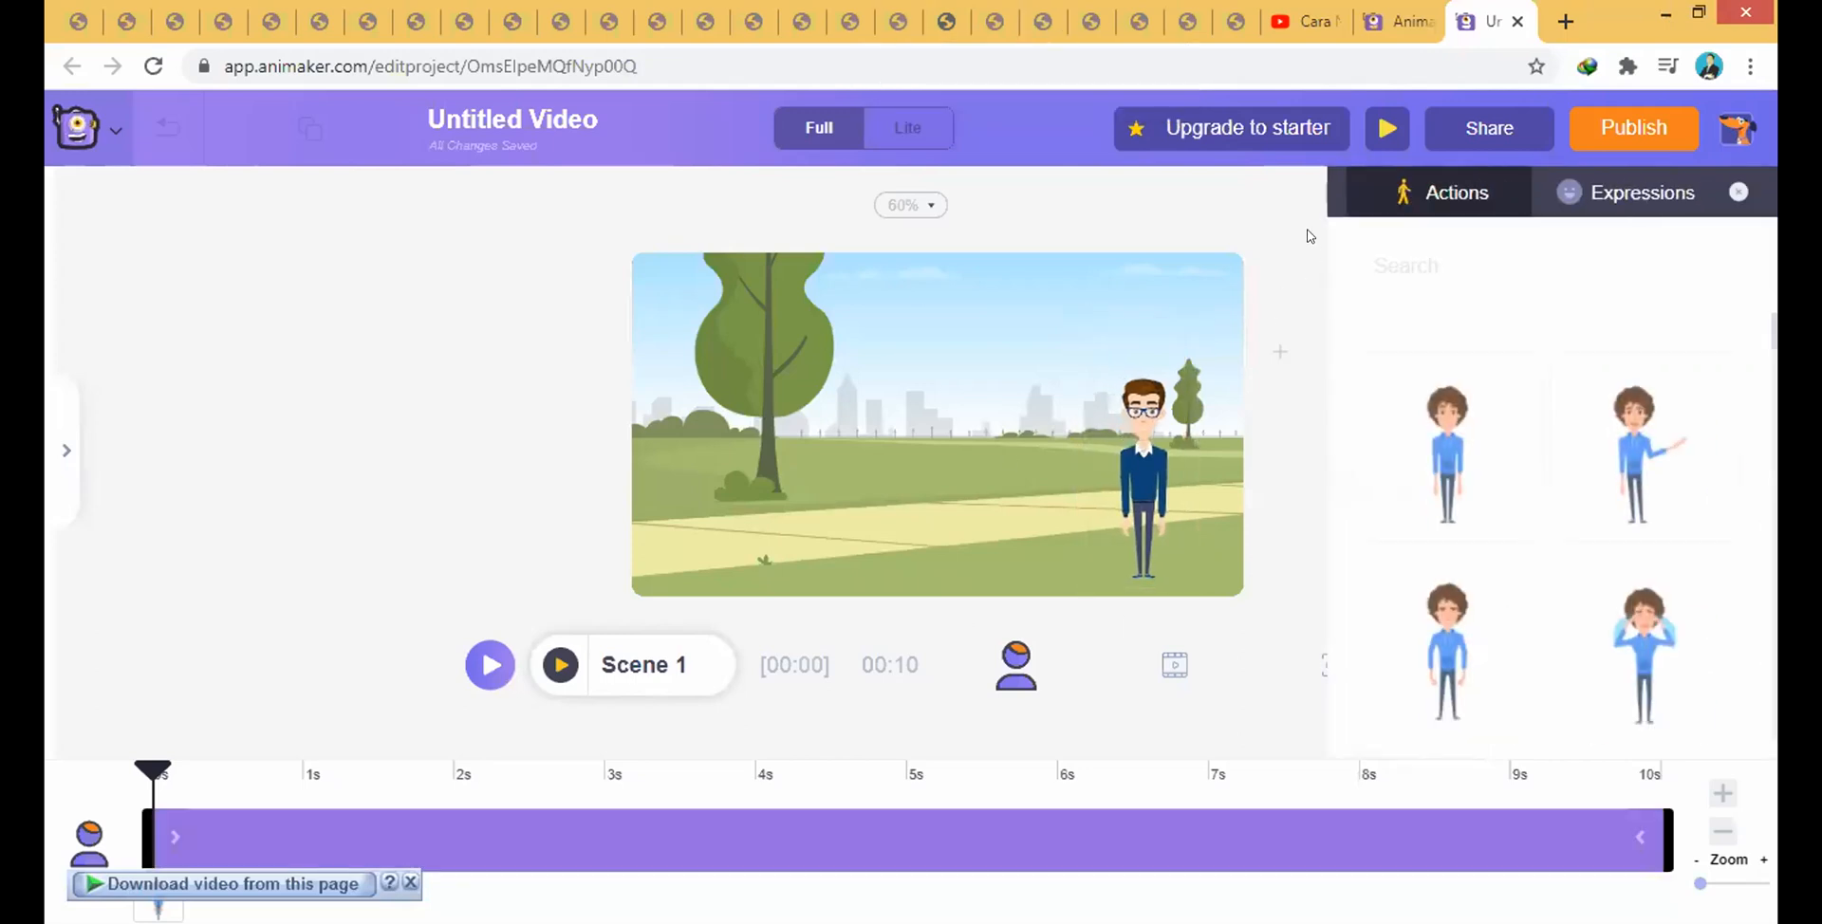
click(281, 887)
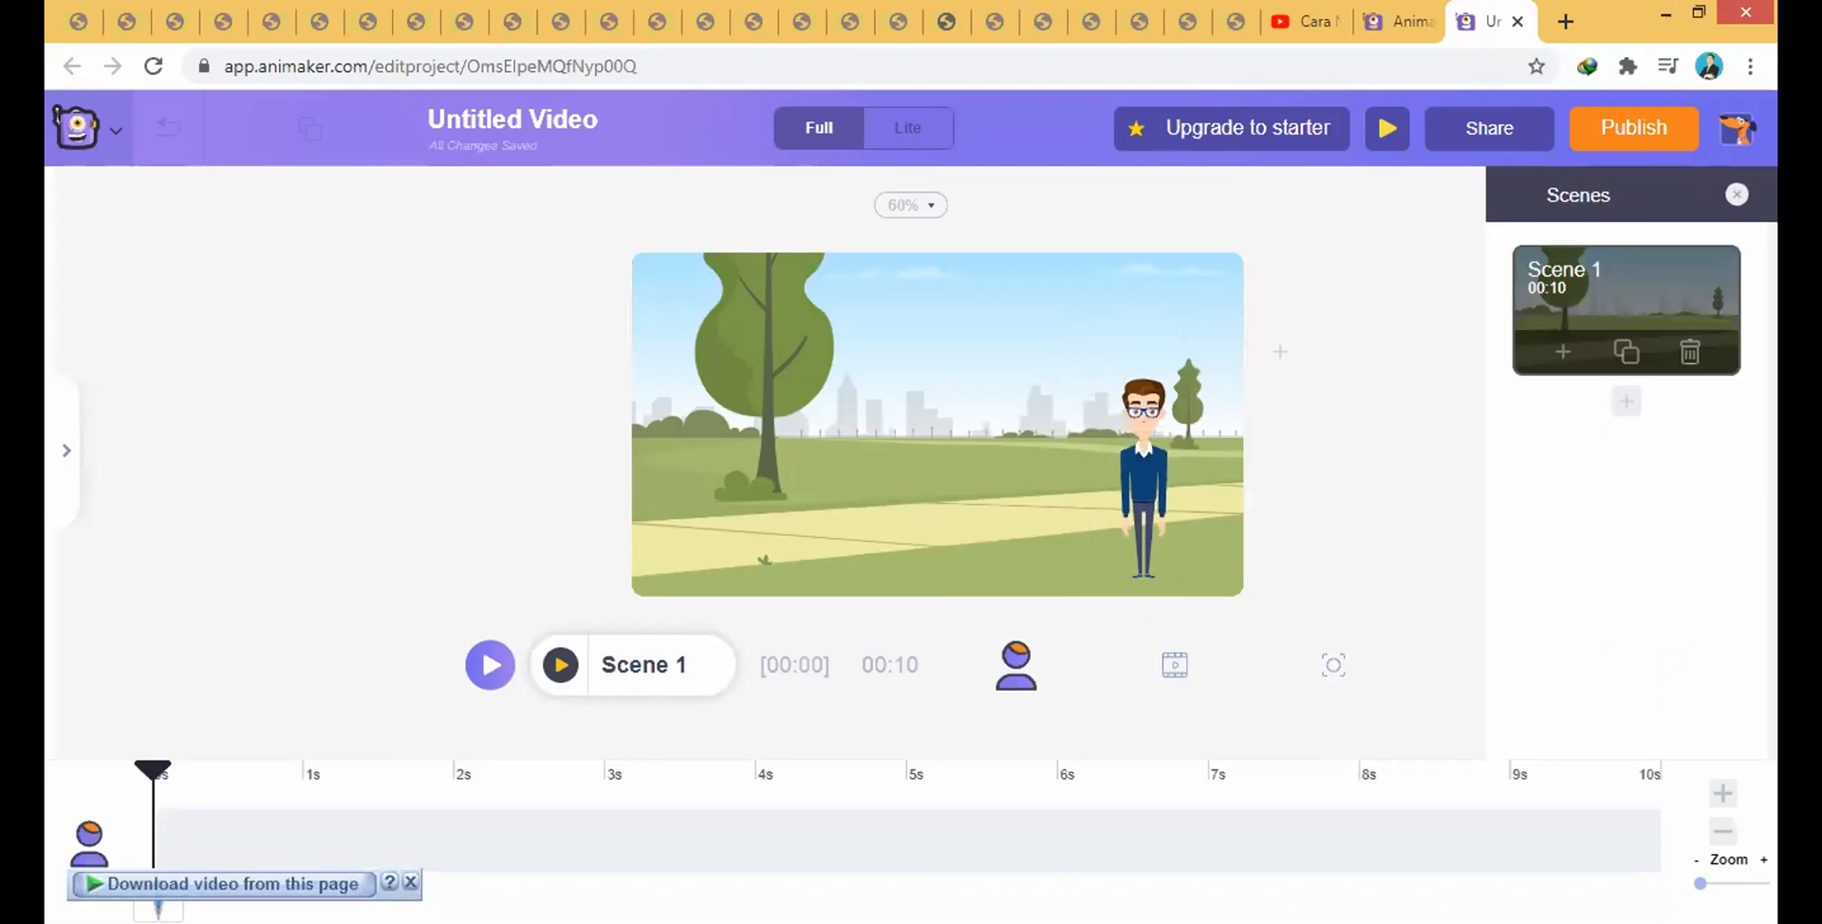
click(412, 882)
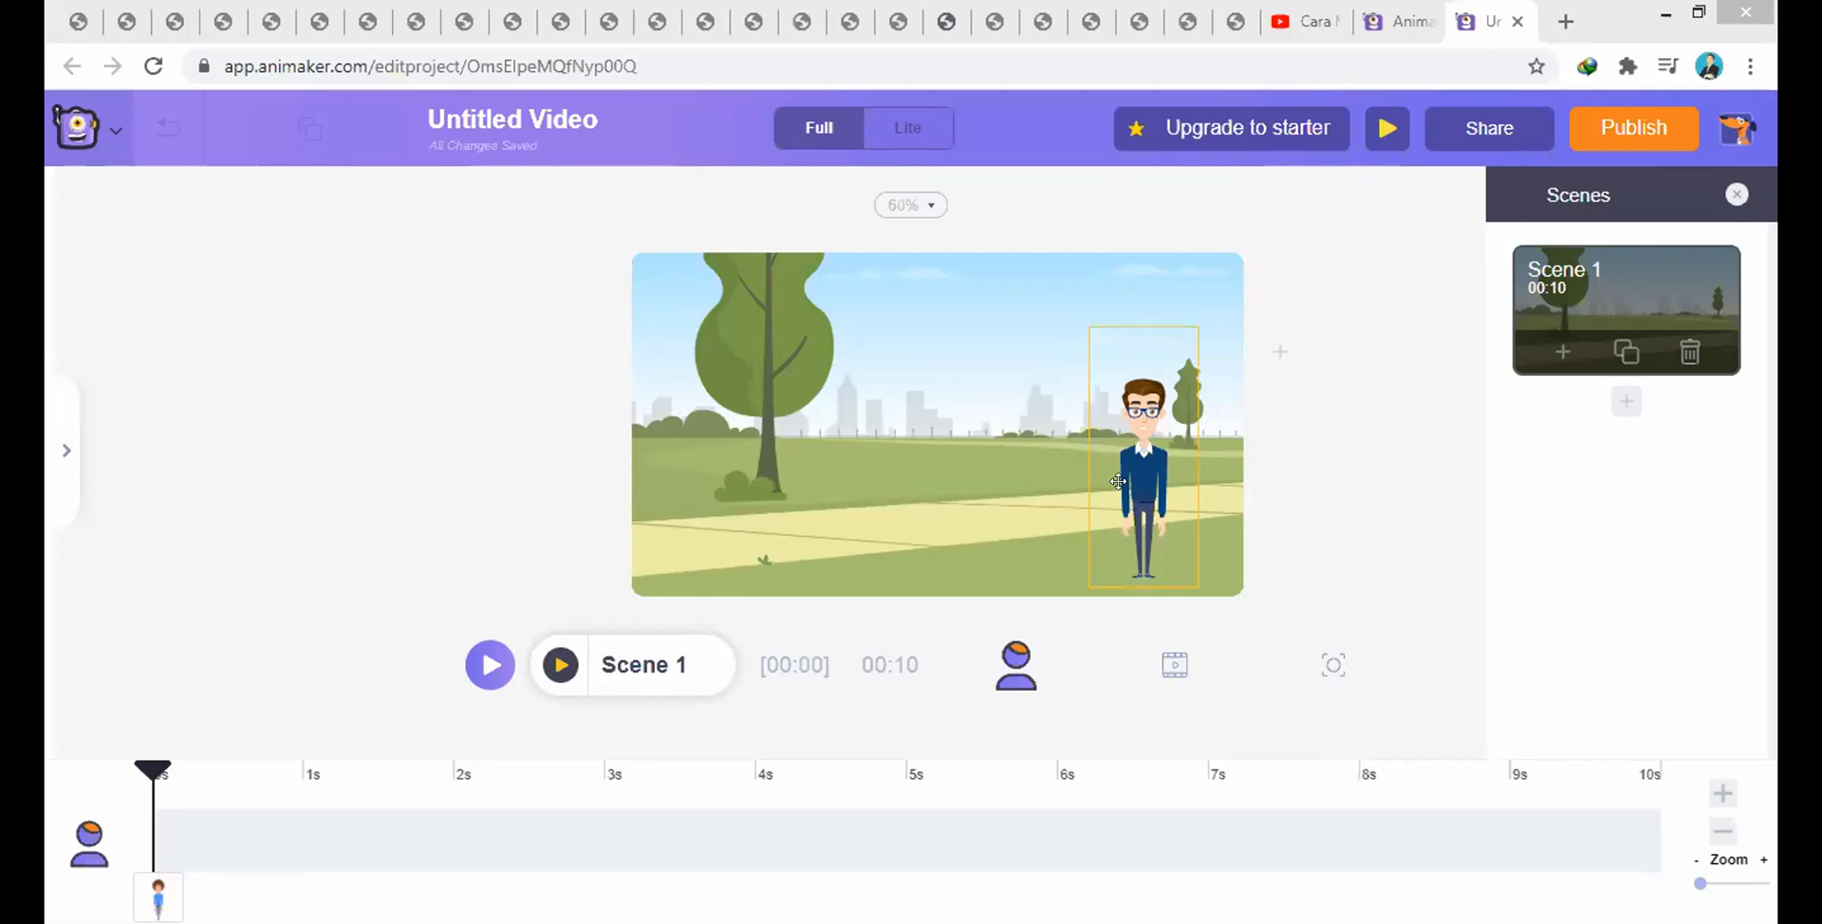
drag(1118, 481, 1129, 481)
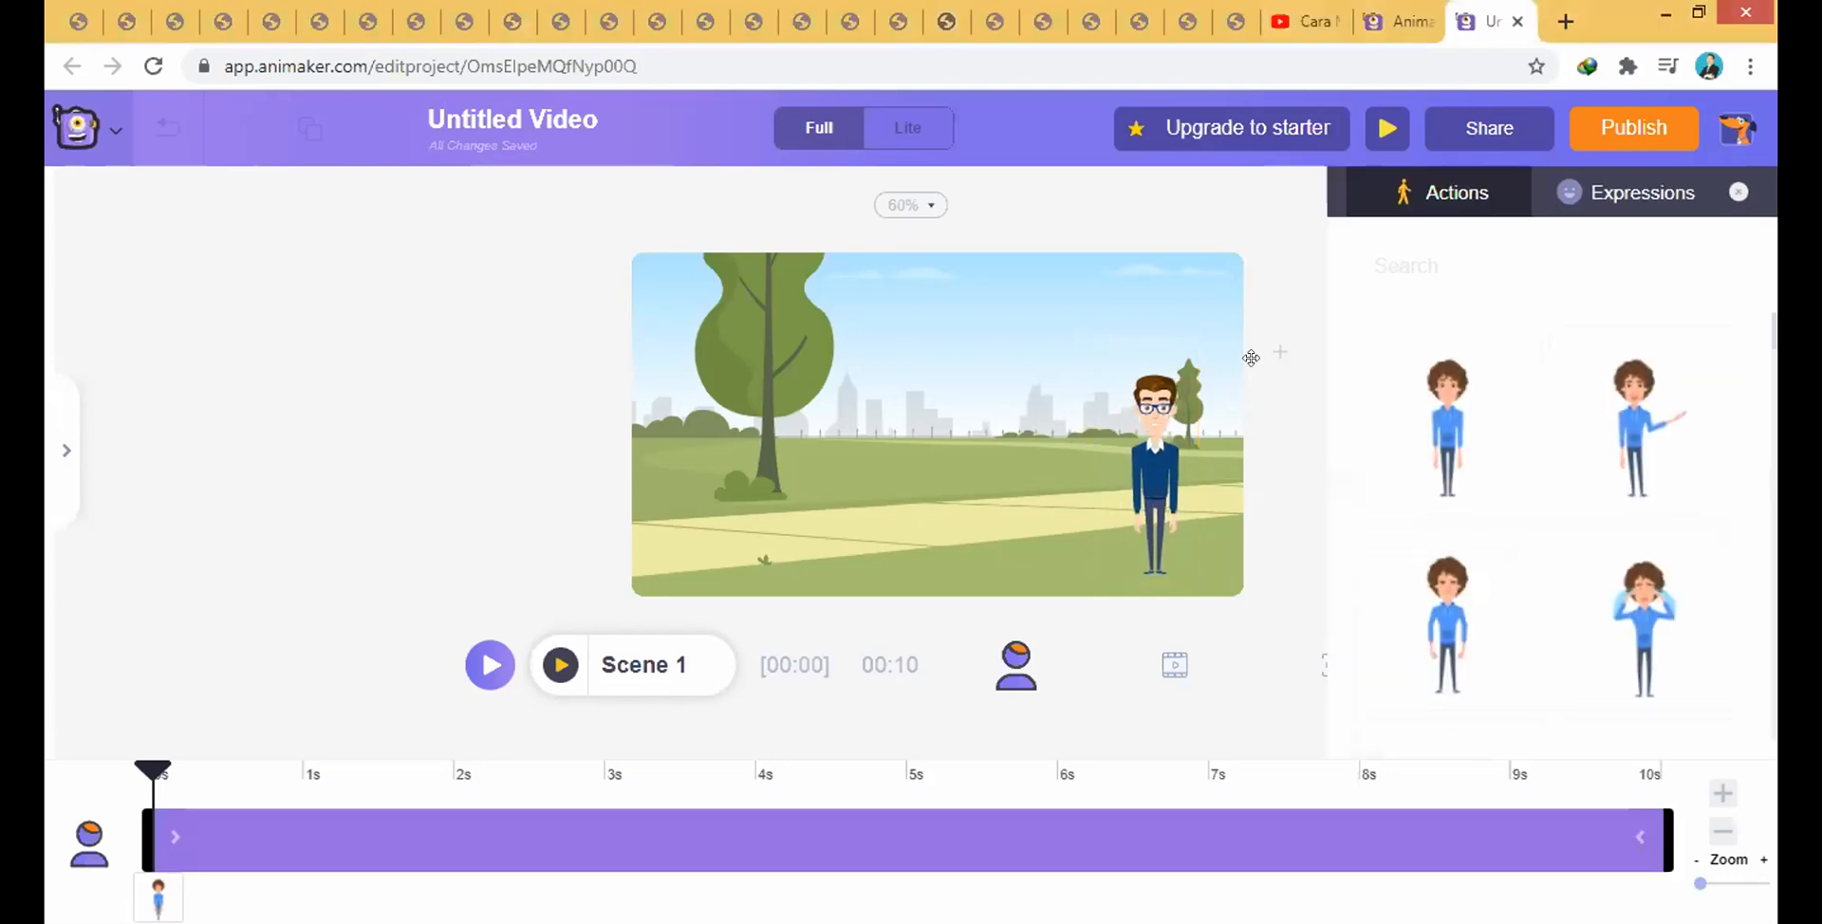
click(1283, 277)
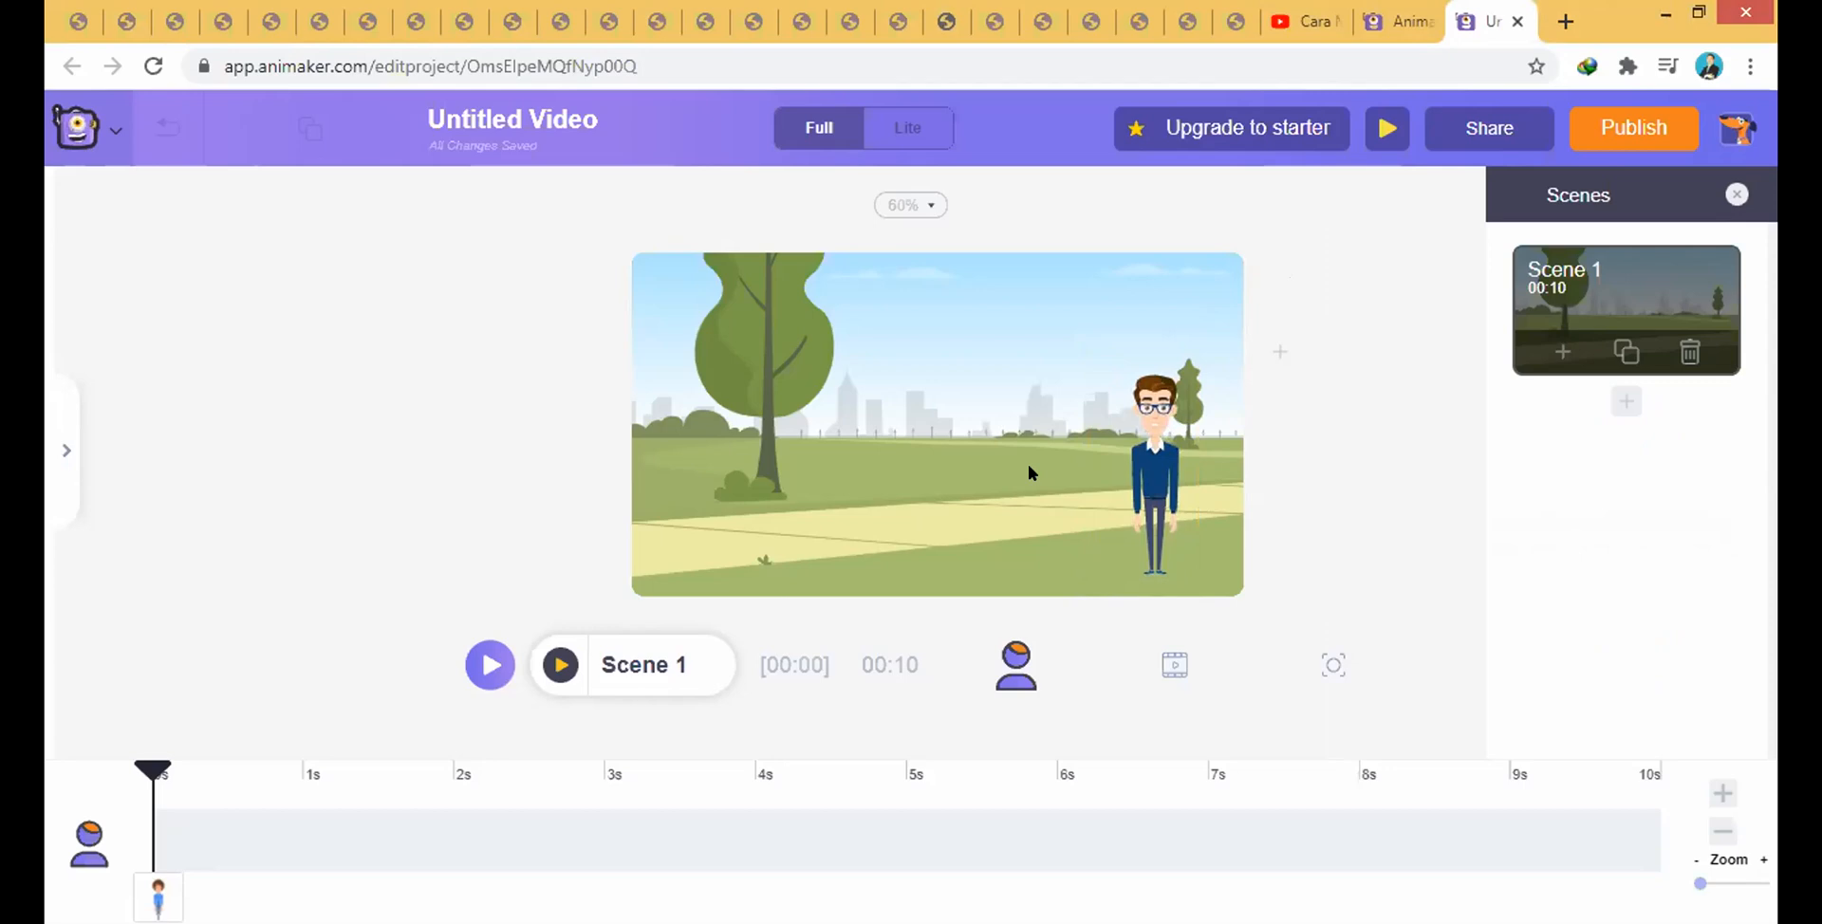
- Select the man in glasses and examine the standing, sitting, pointing, walking and celebrating poses among his available actions
click(1132, 424)
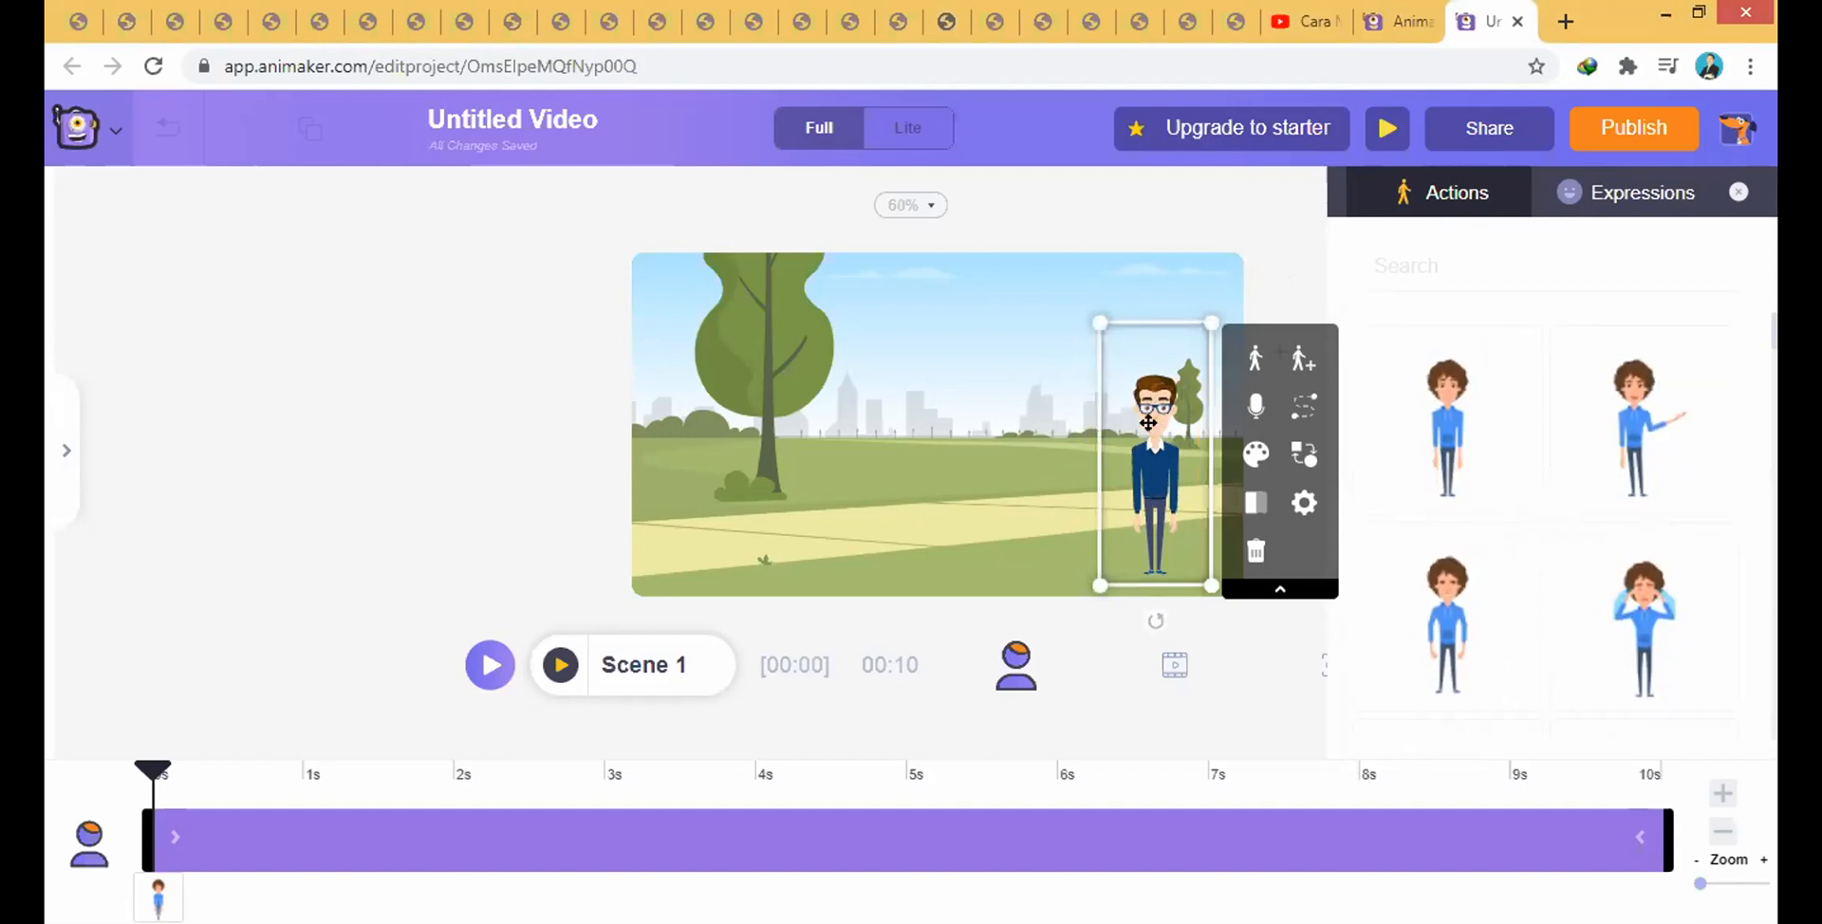
click(1270, 261)
click(1155, 444)
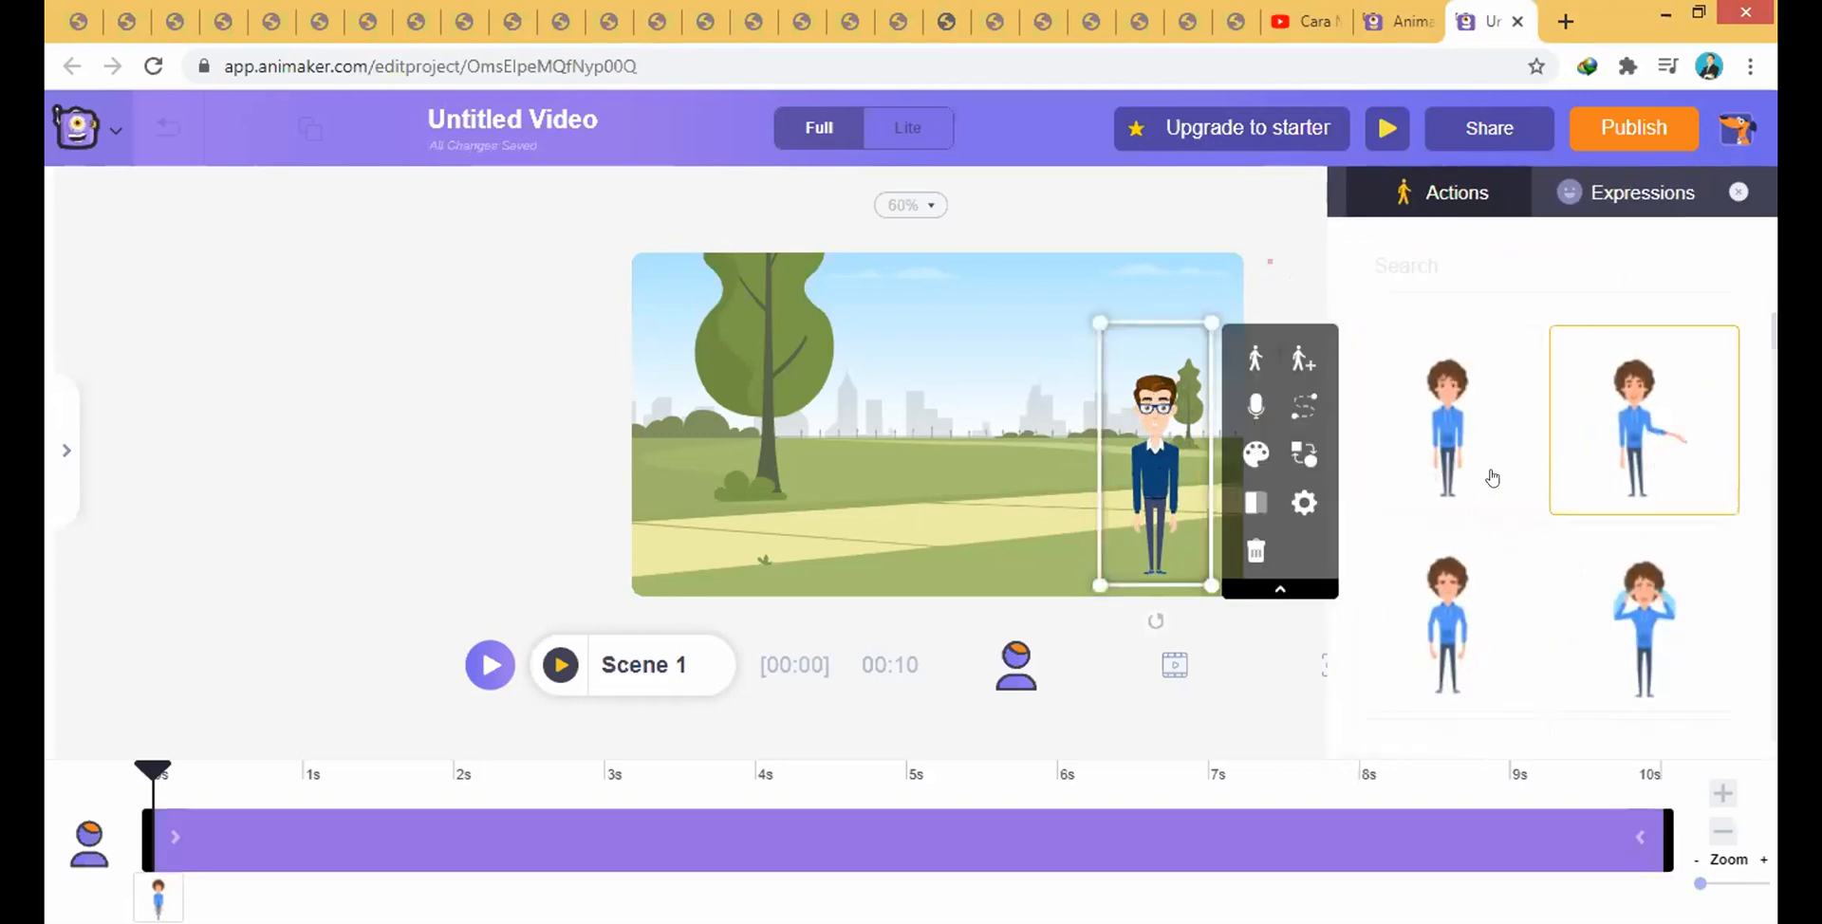
scroll(1433, 417, down, 1)
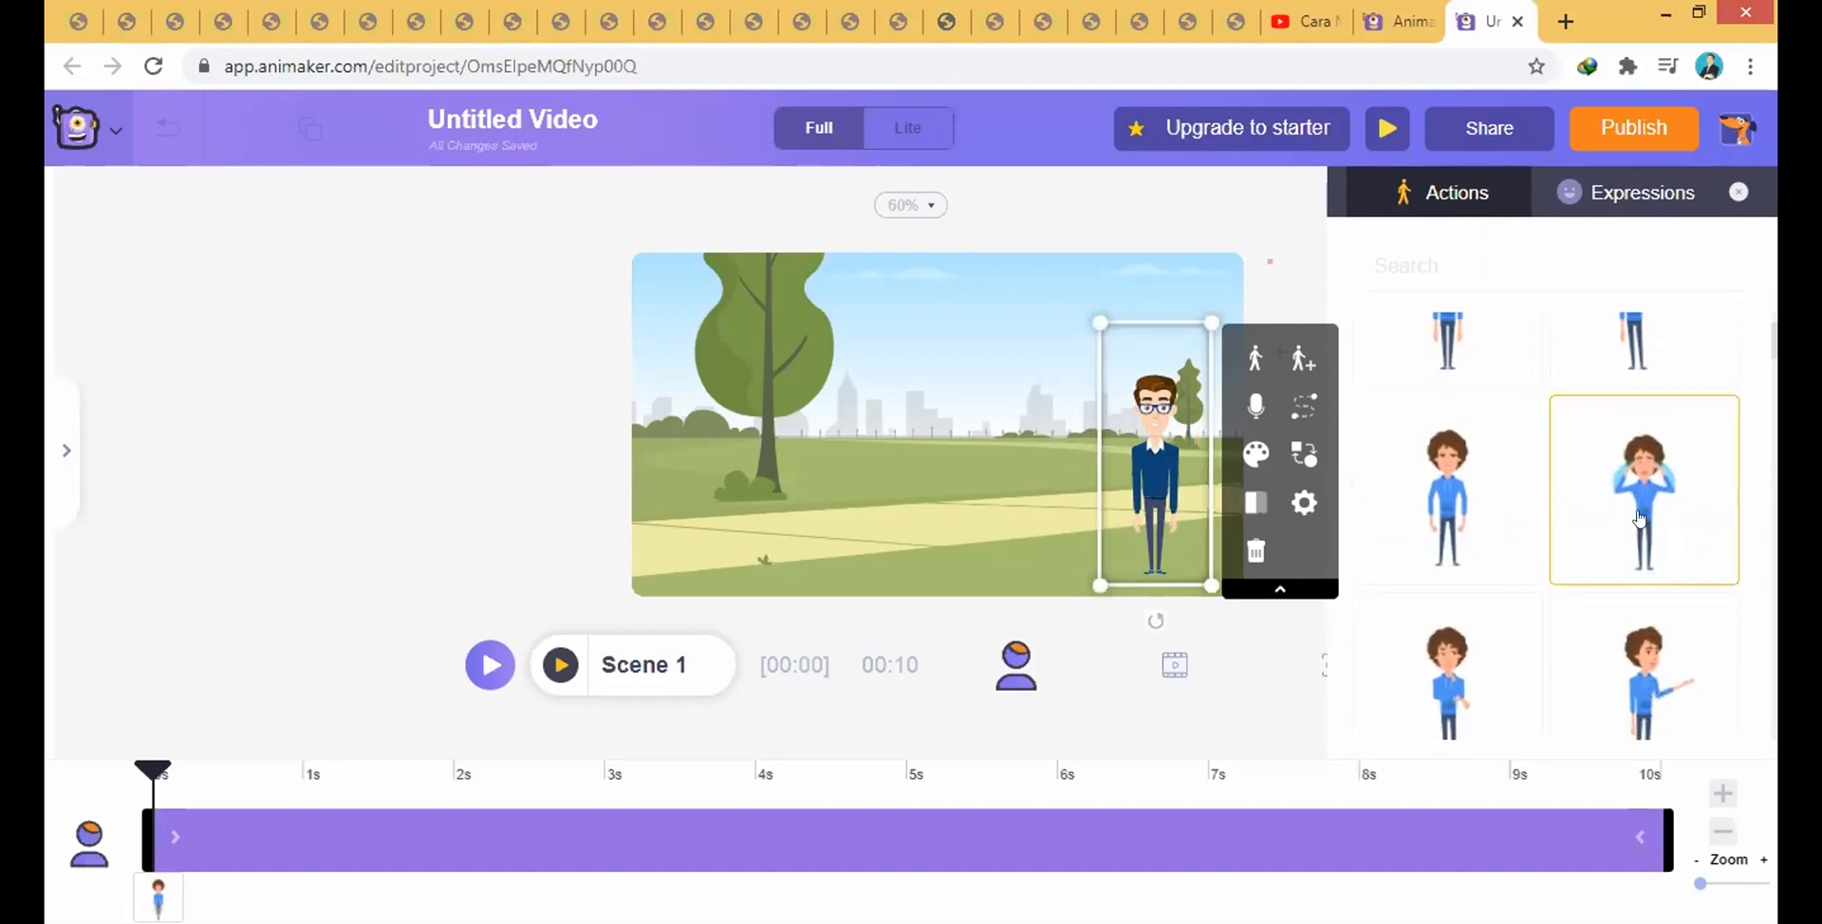
scroll(1458, 687, down, 1)
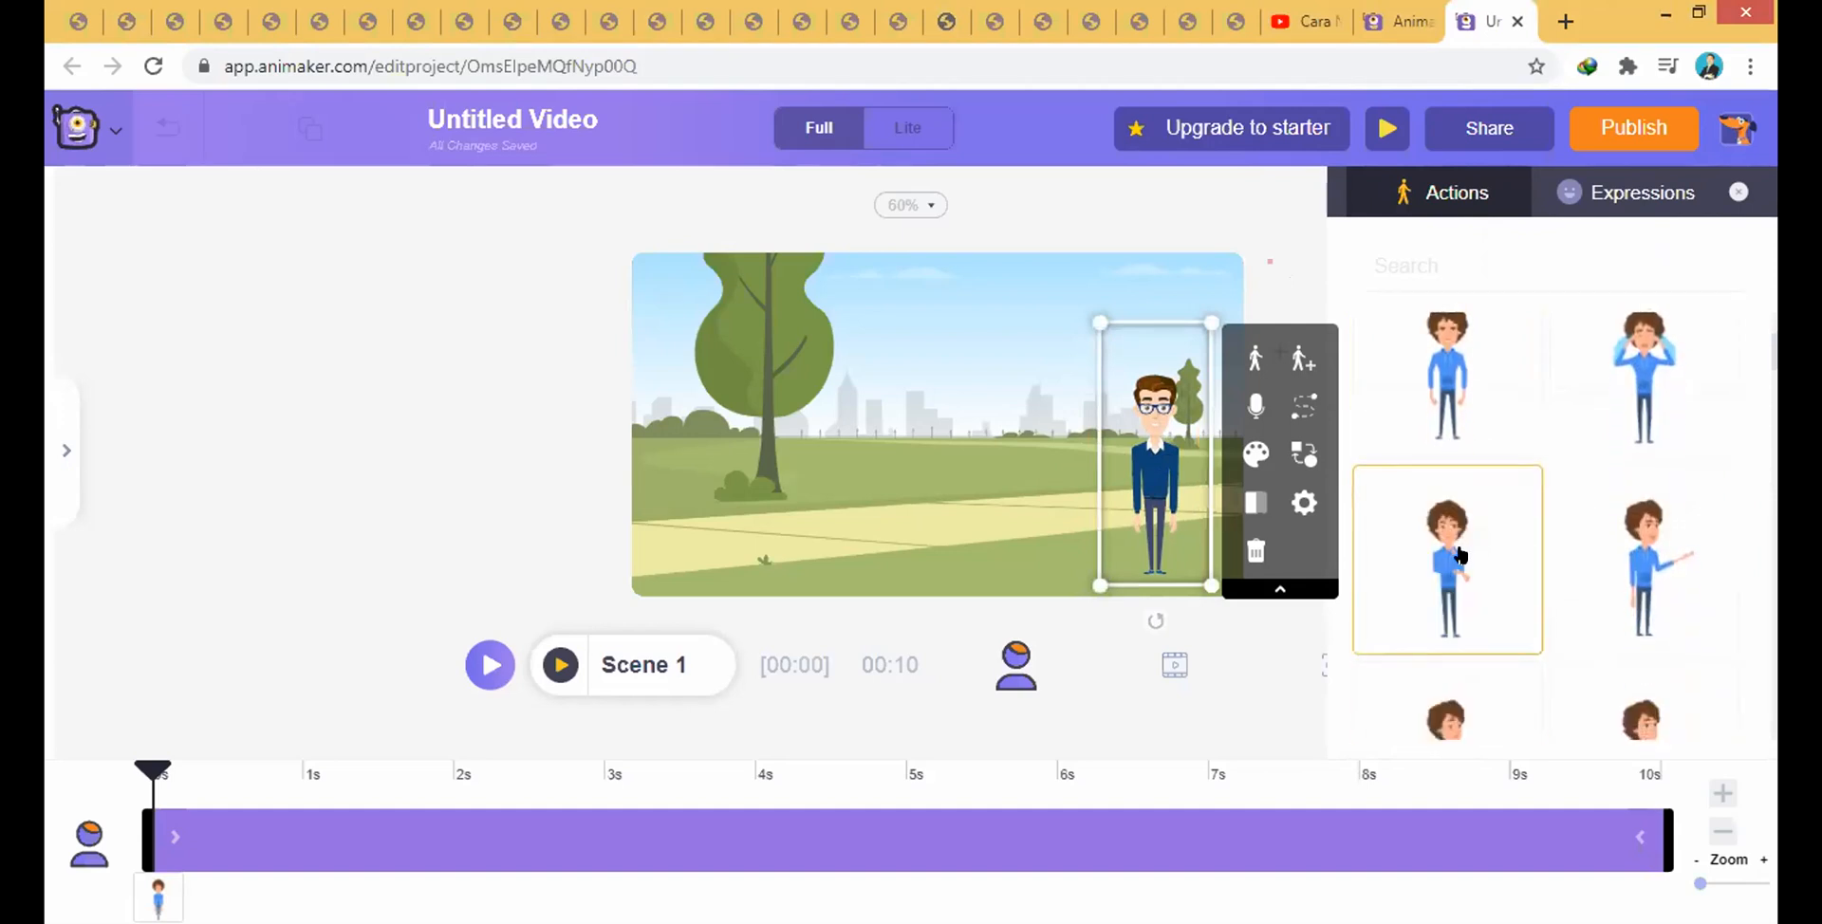
scroll(1623, 607, down, 2)
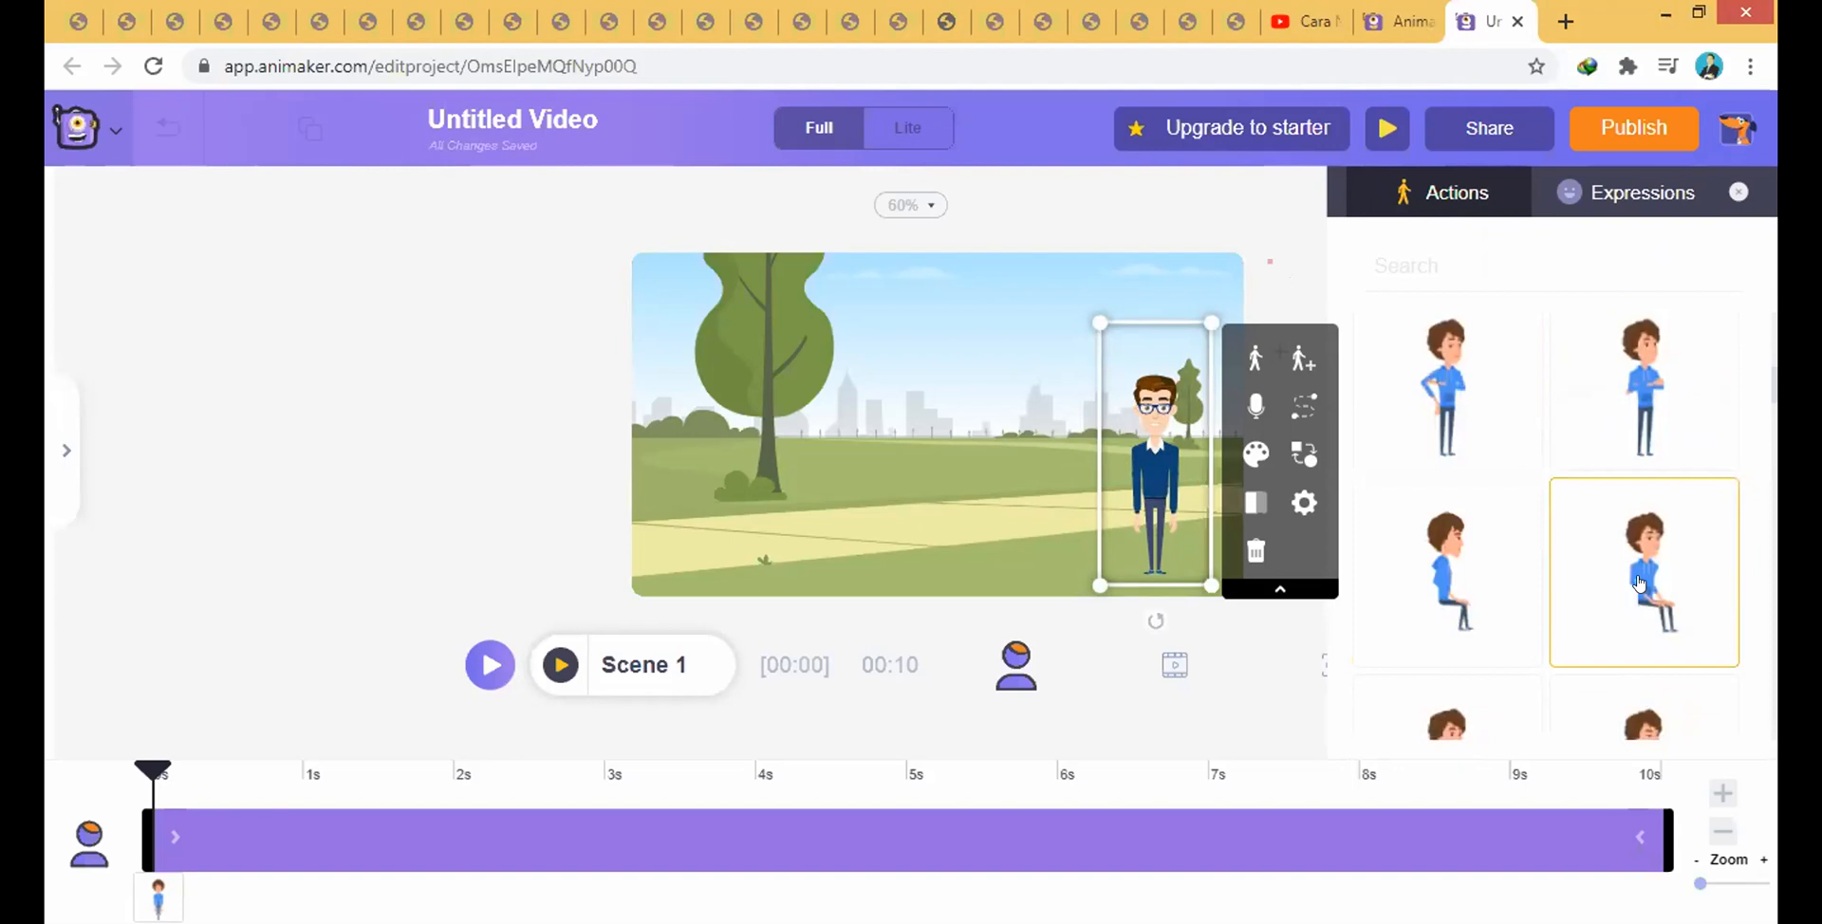
scroll(1632, 589, down, 2)
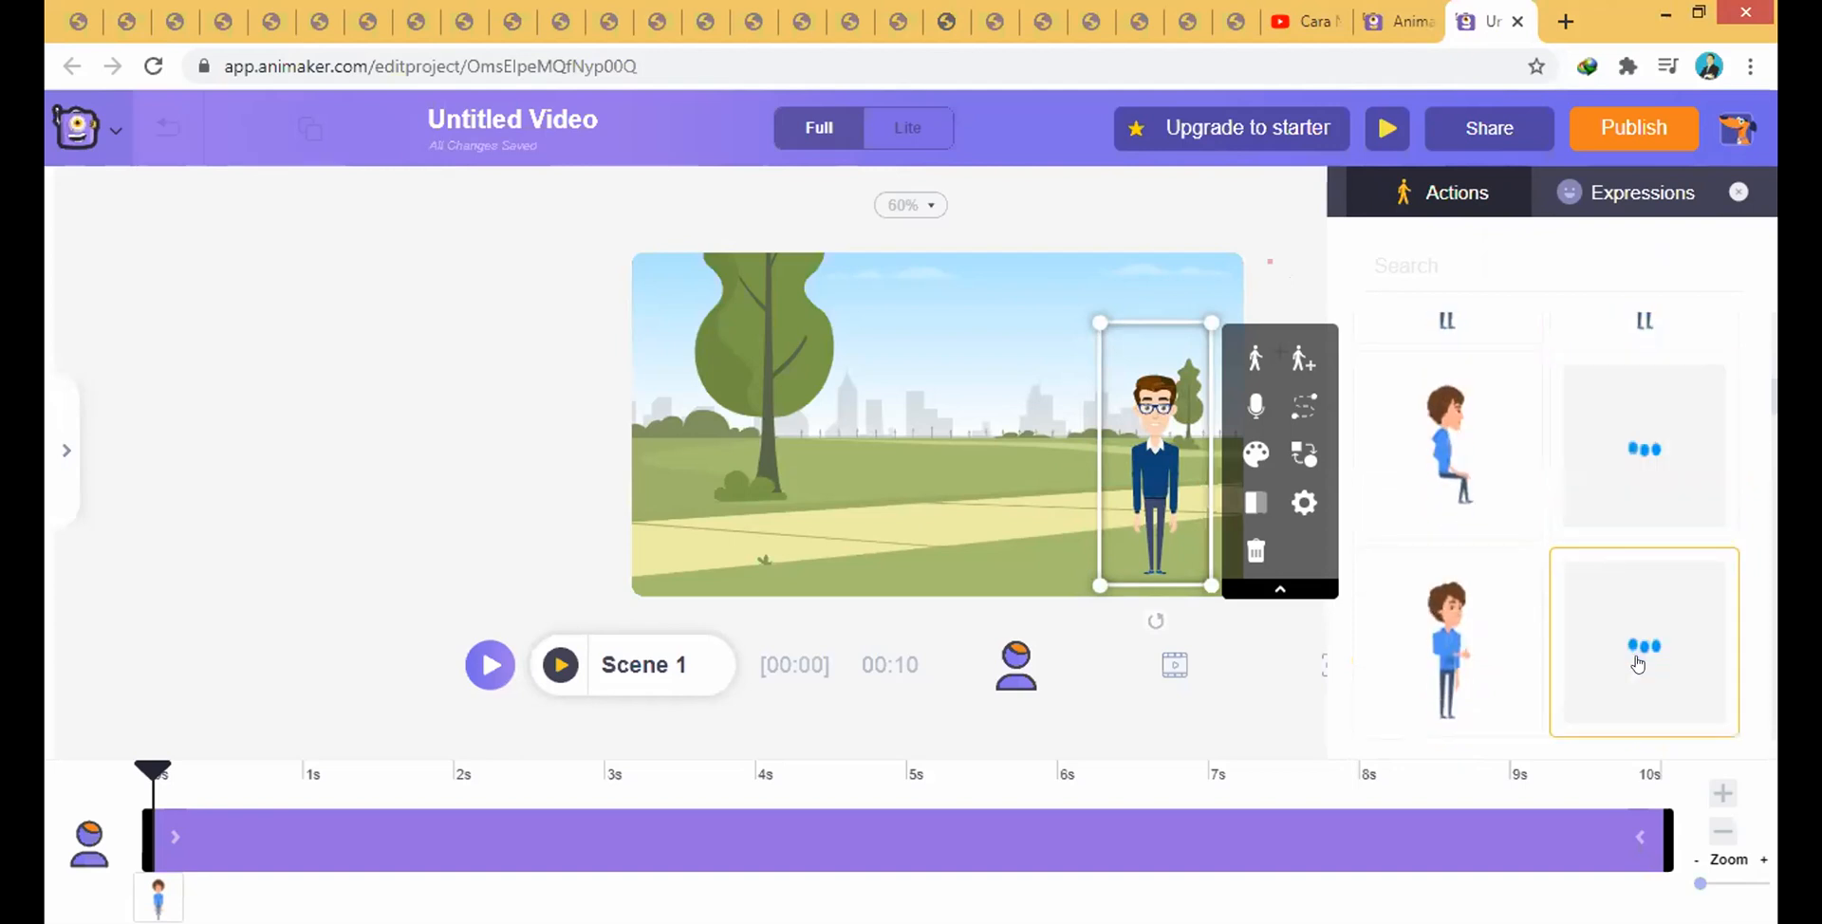
scroll(1466, 546, down, 1)
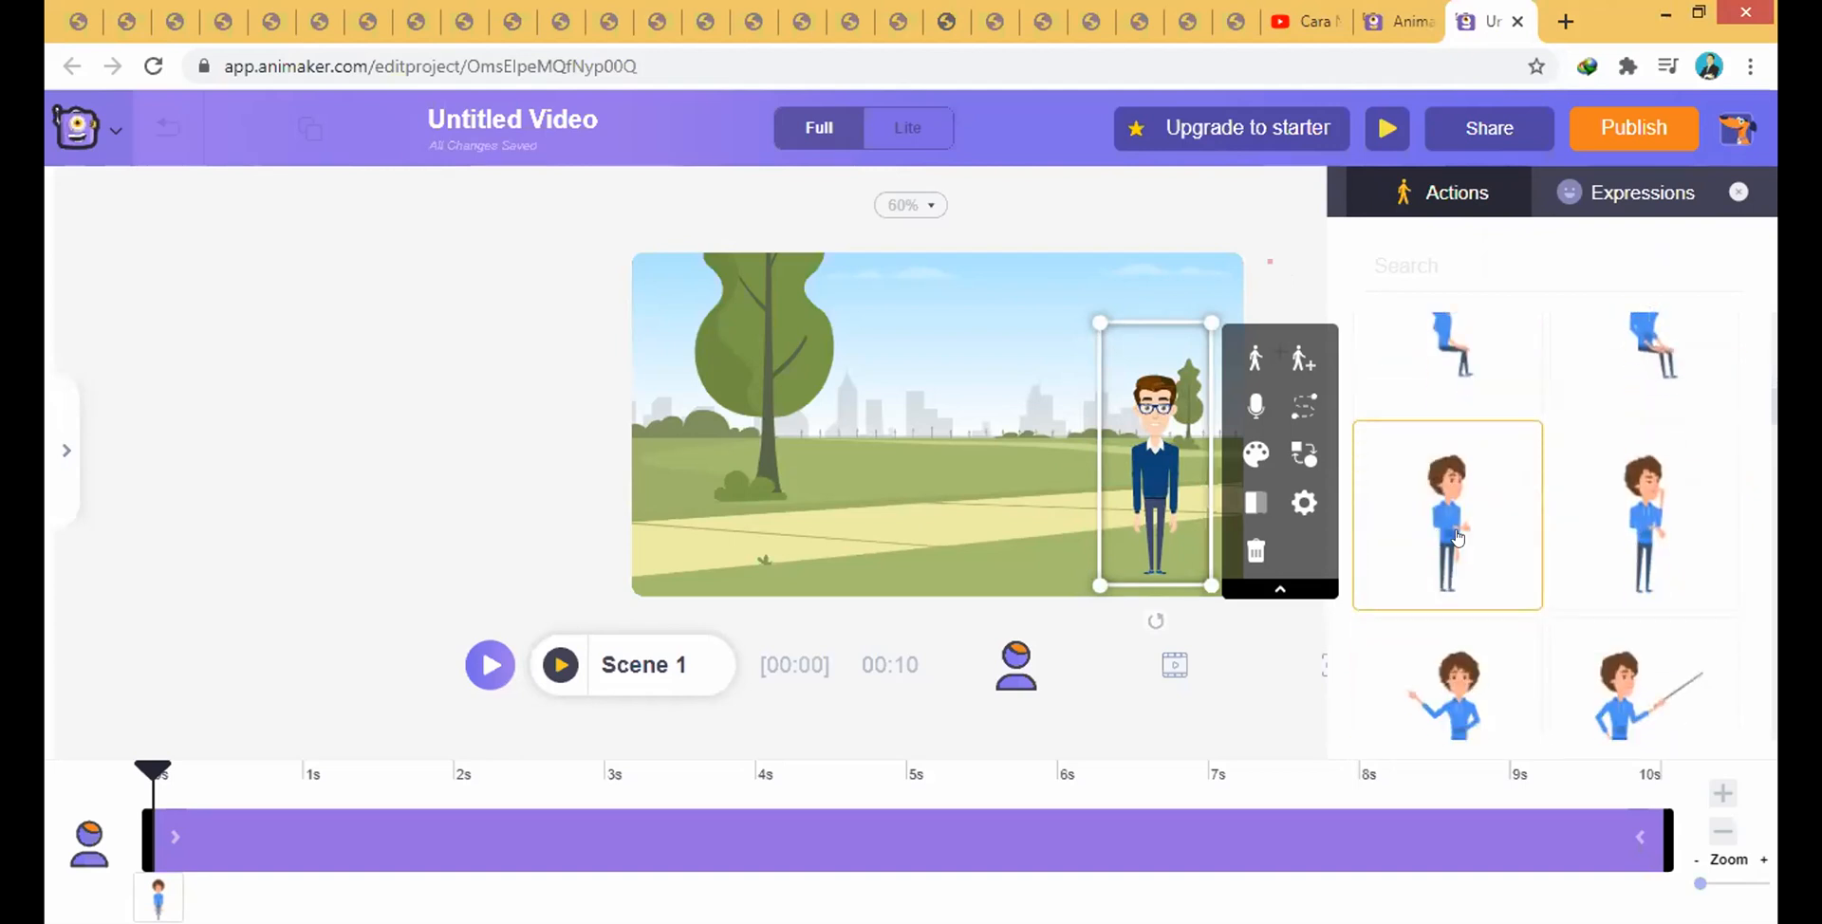
scroll(1633, 626, down, 2)
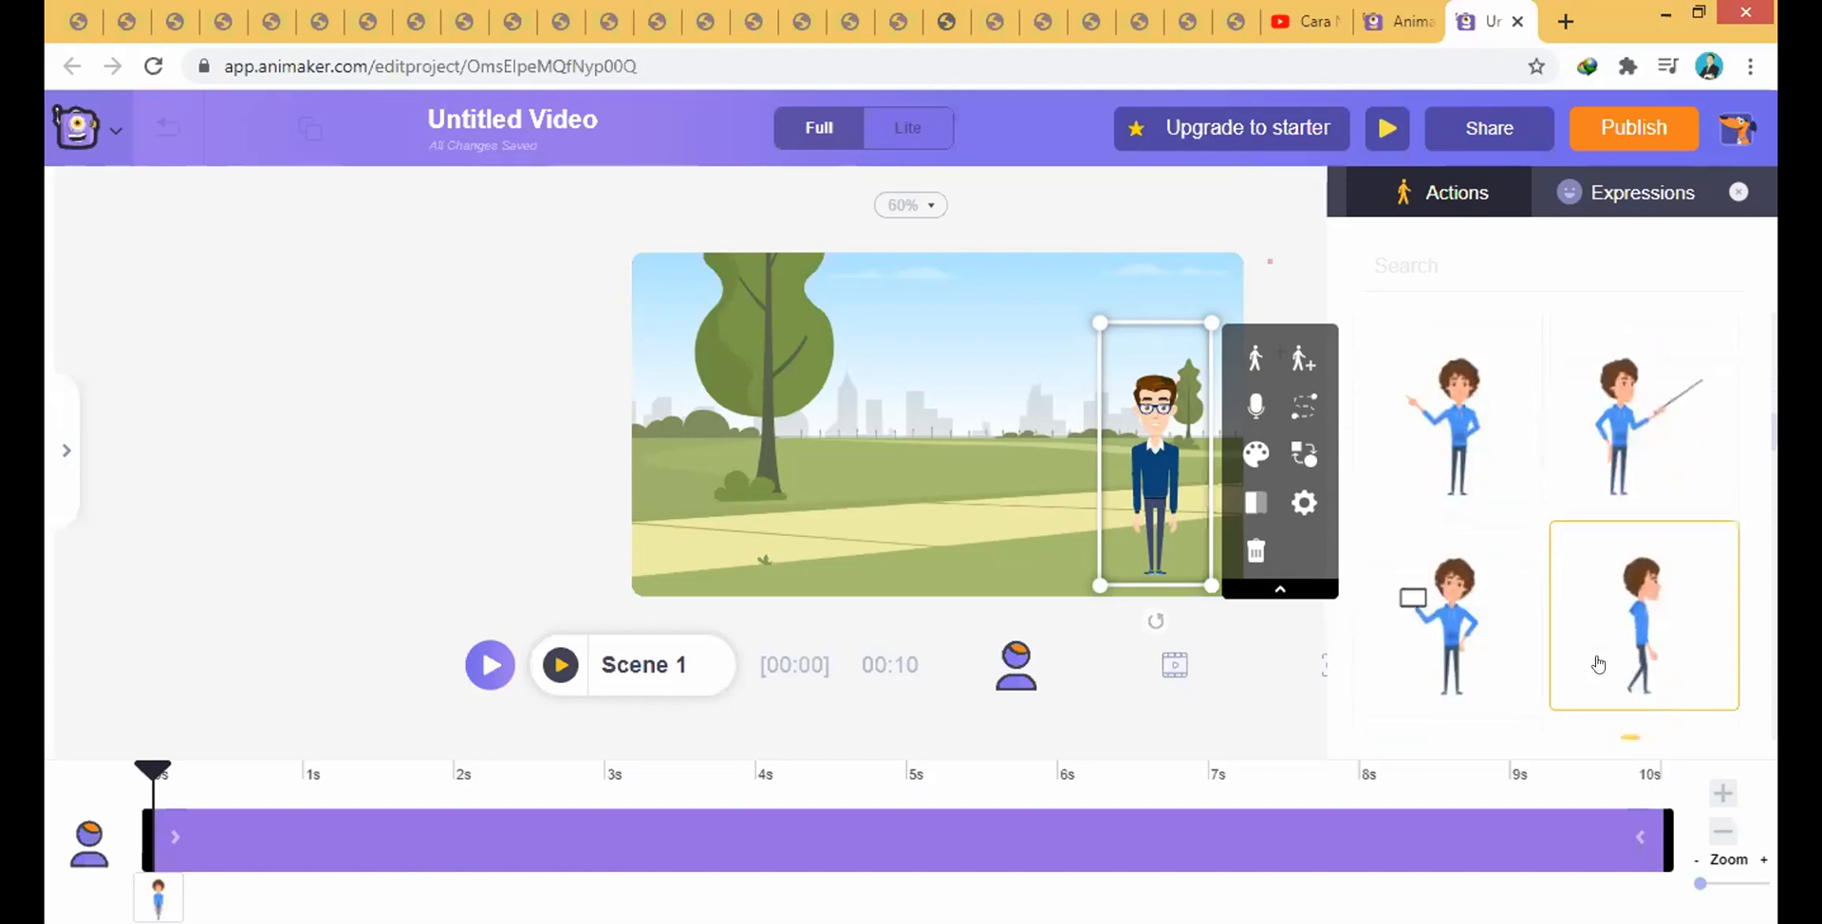
scroll(1599, 665, down, 2)
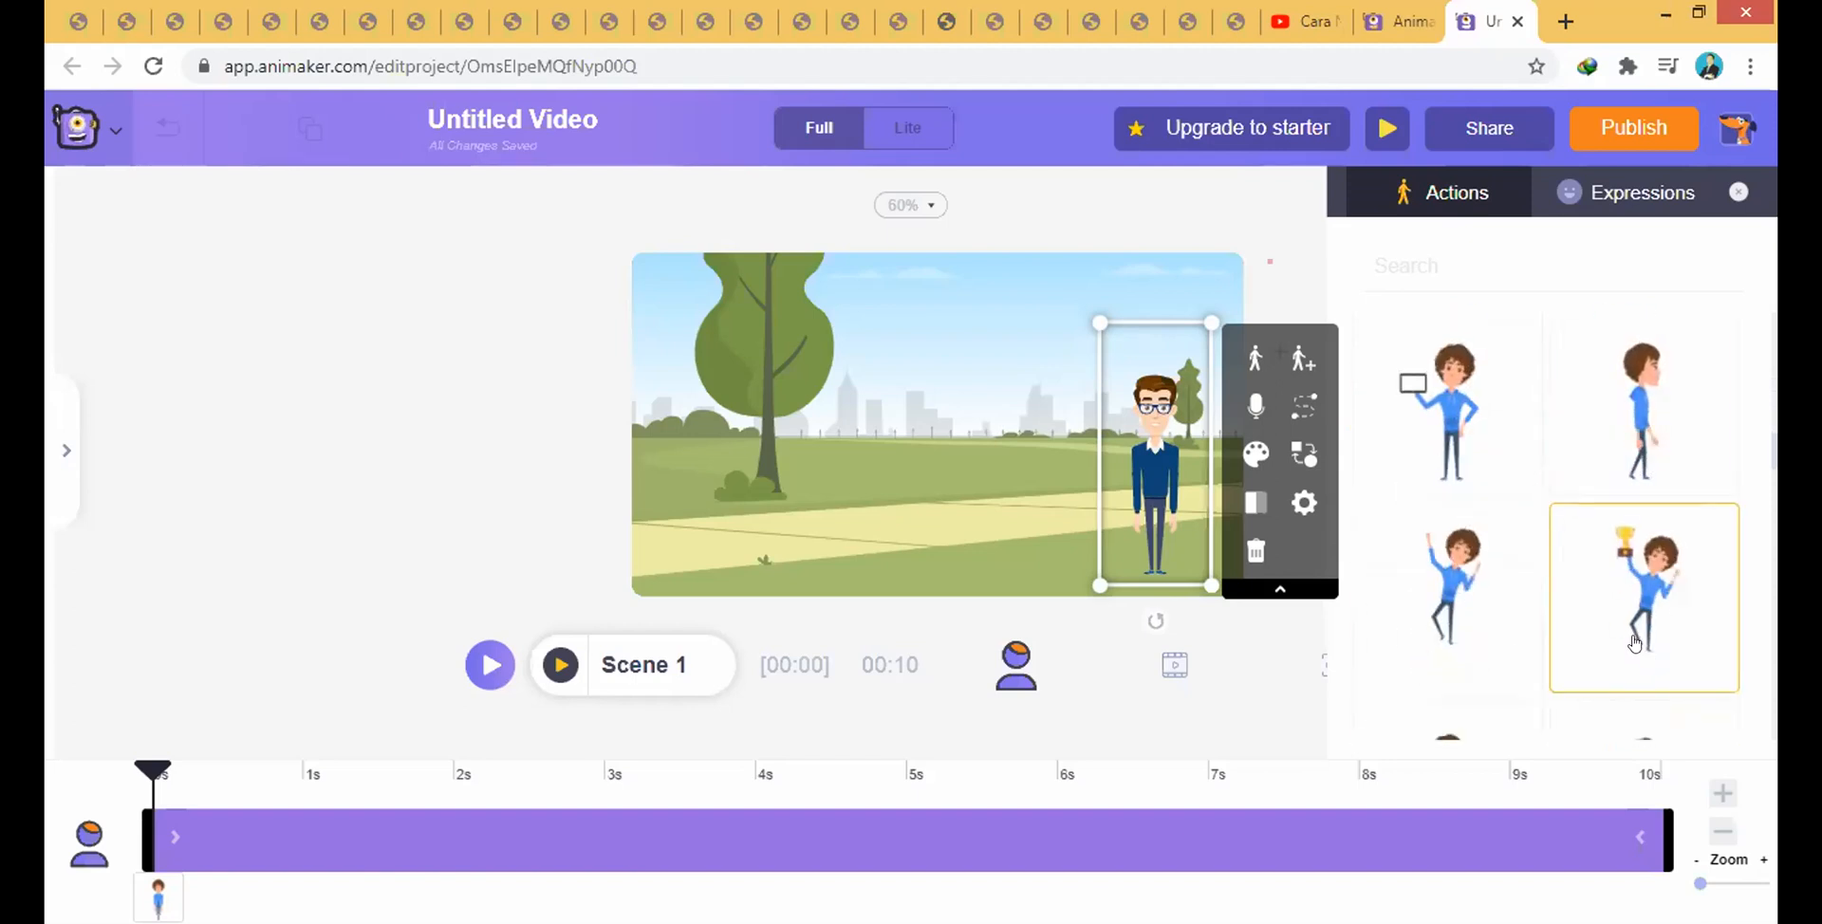
scroll(1463, 580, down, 2)
scroll(1471, 581, up, 10)
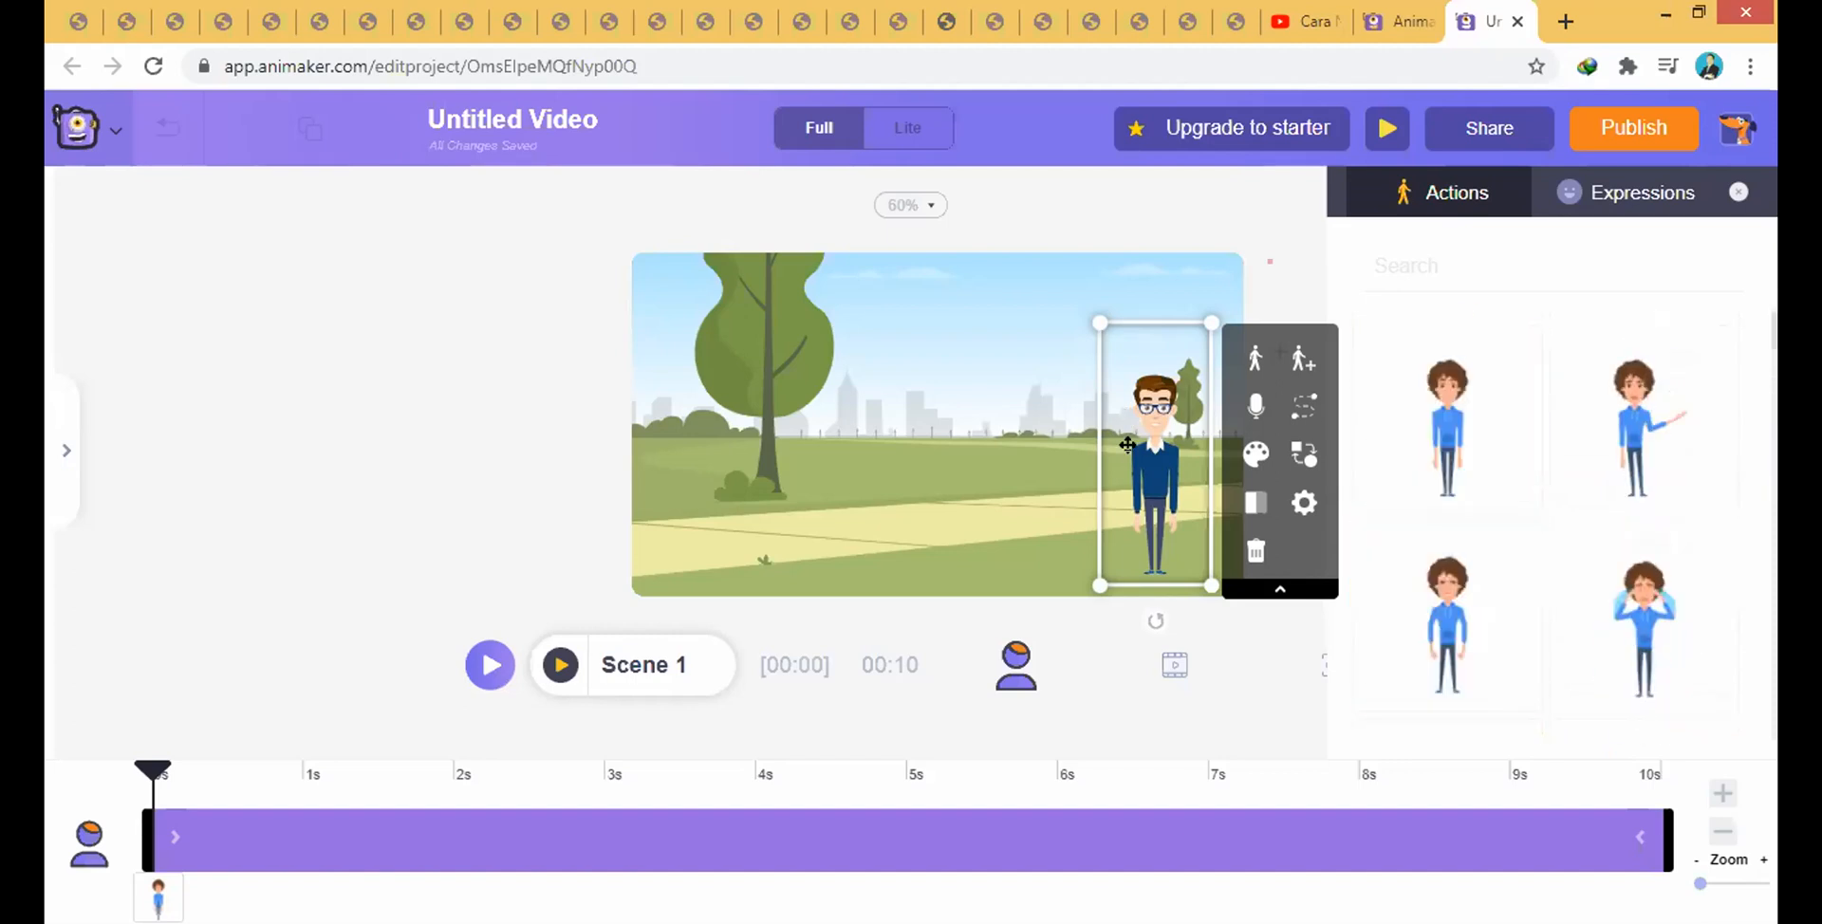
- Apply the outstretched-arm action to the man in glasses and move him under the large tree in the park
click(1445, 427)
click(1694, 446)
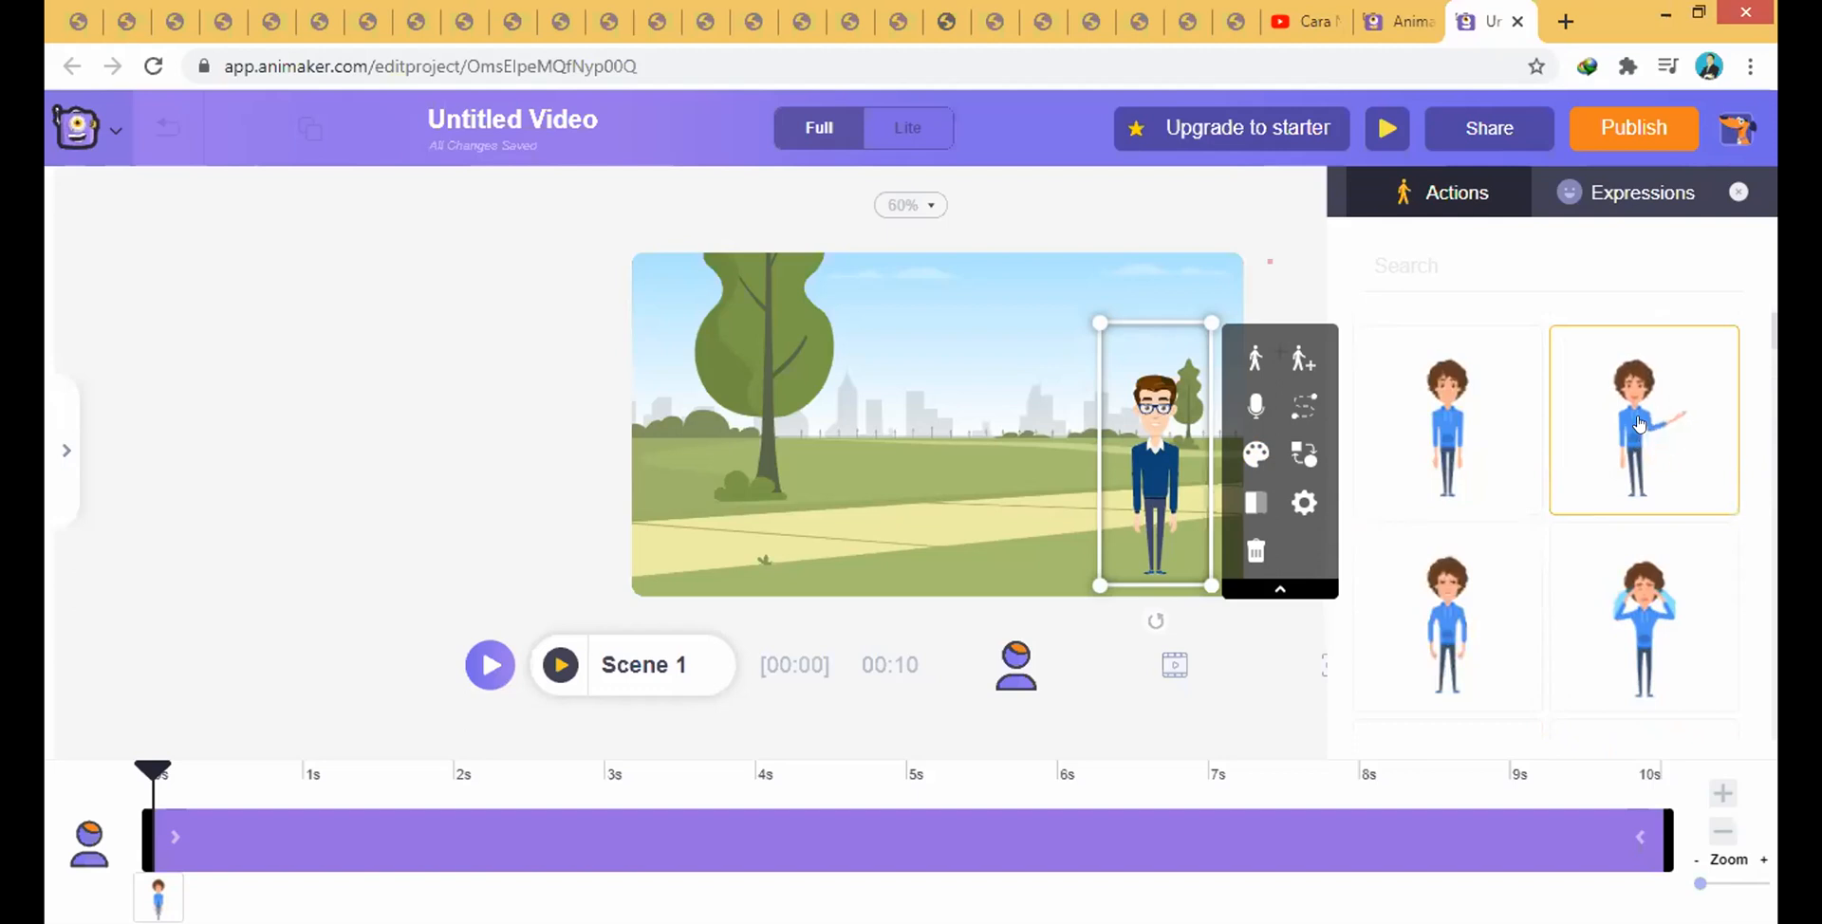
click(1423, 424)
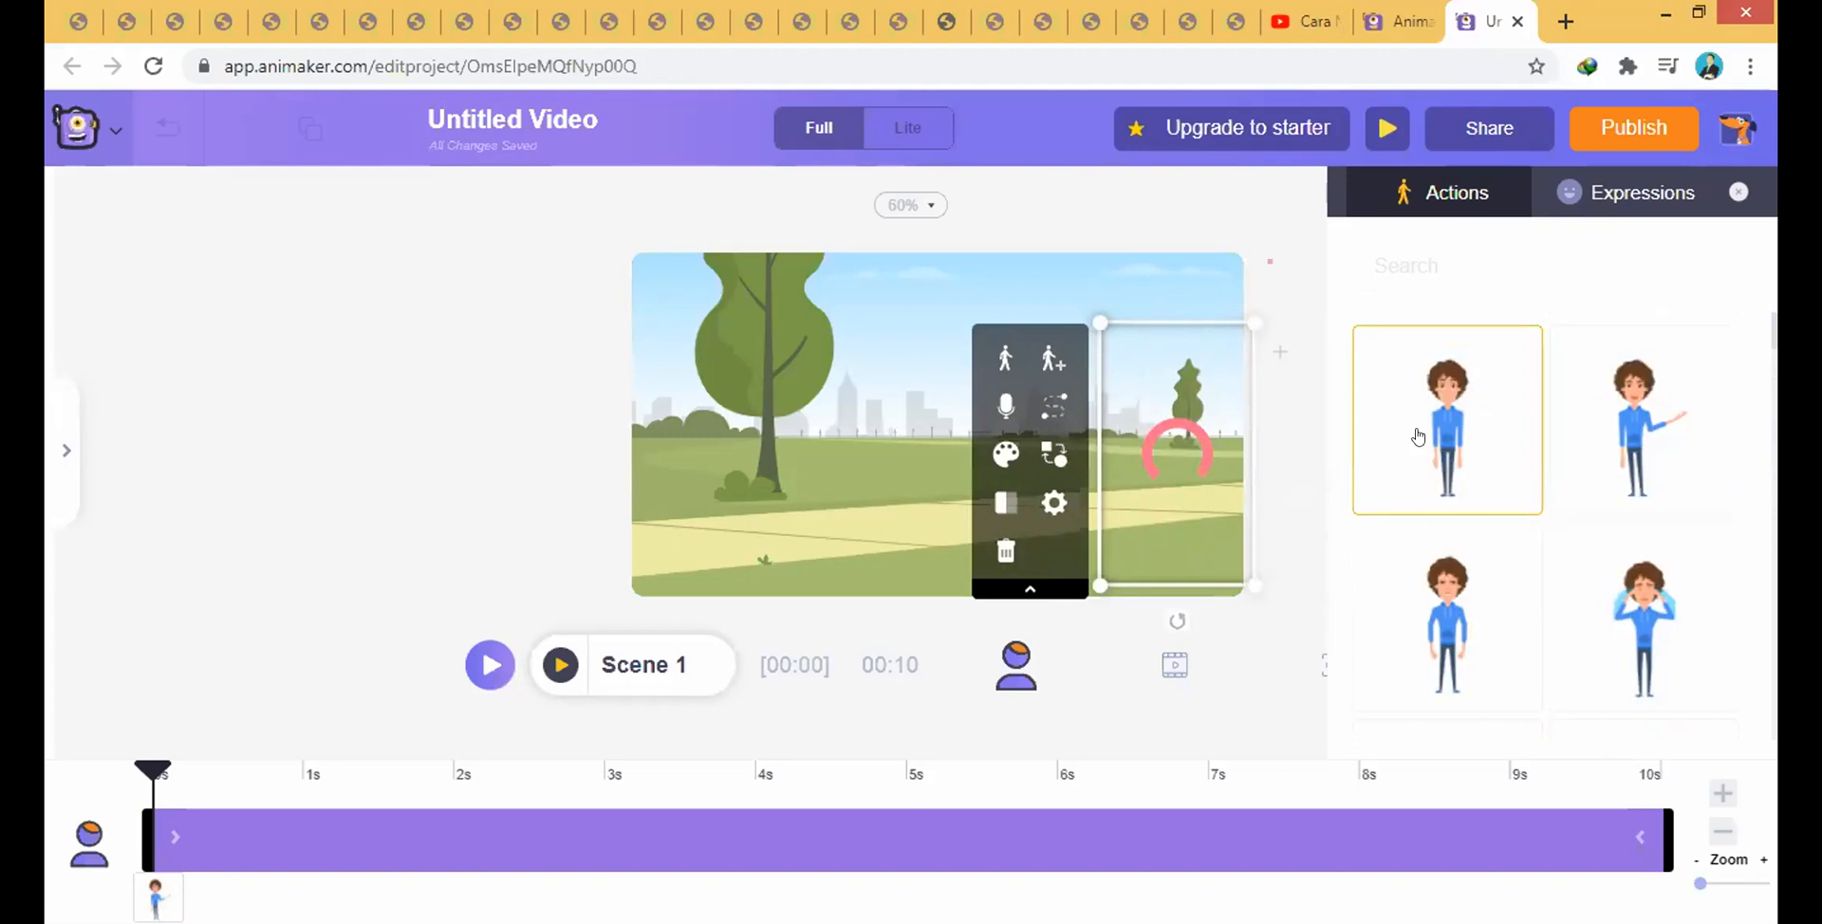
drag(1158, 523, 1027, 516)
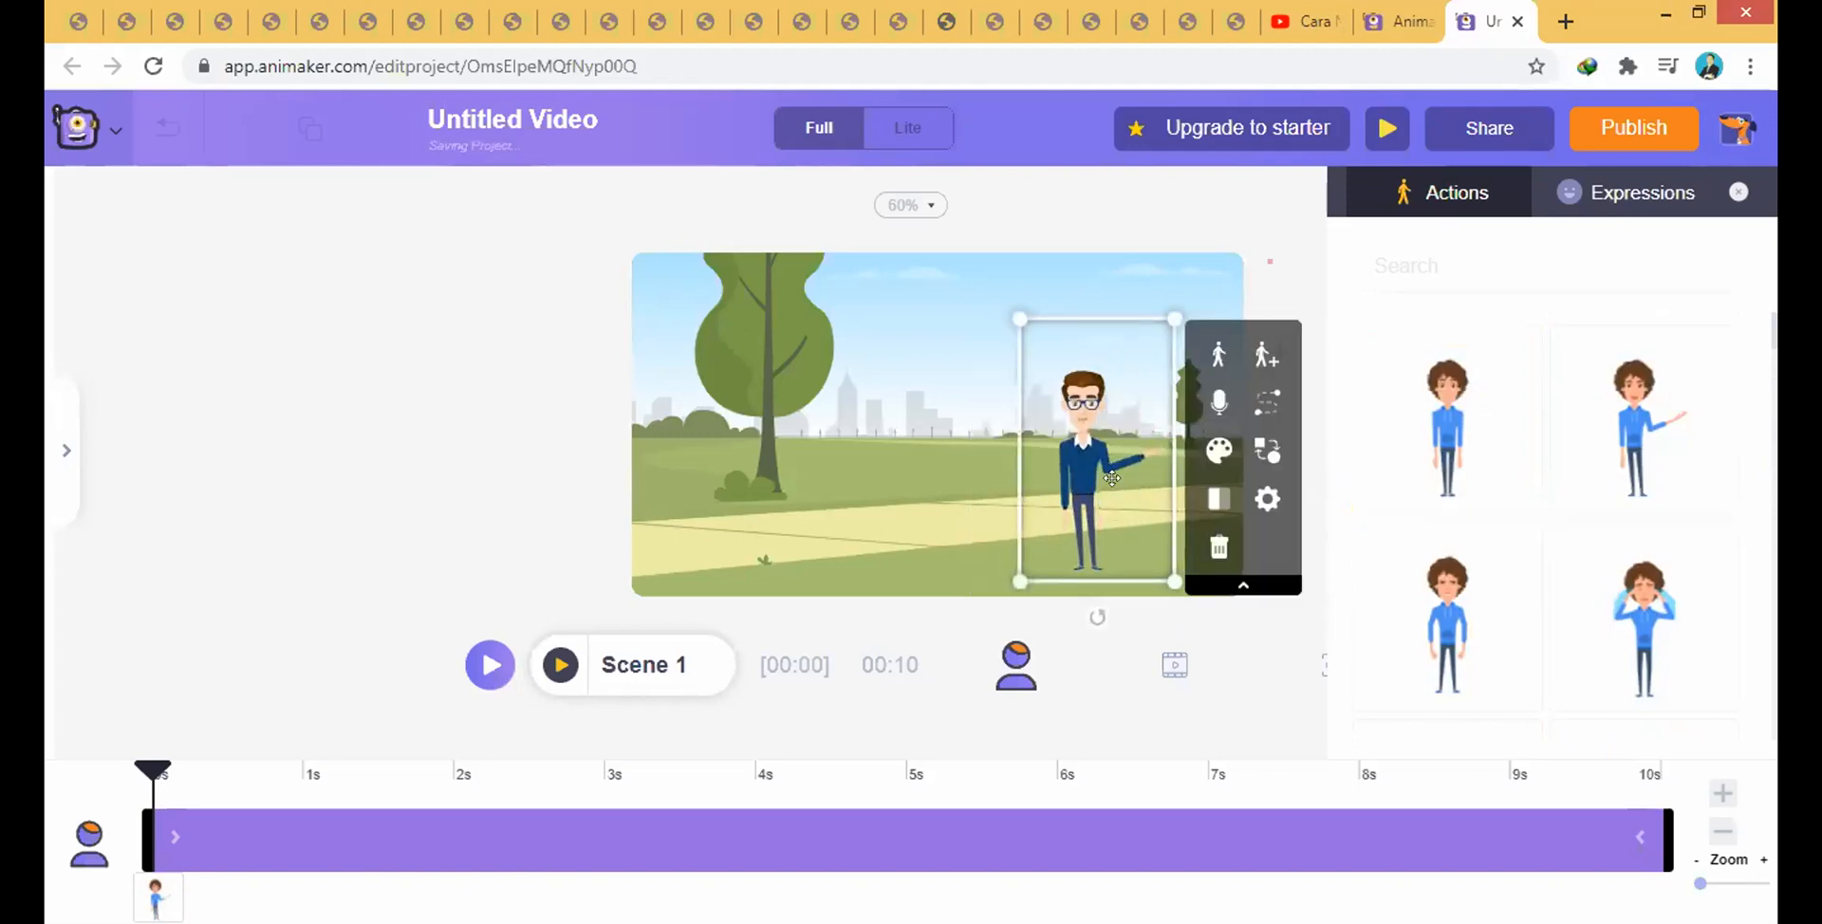
drag(1112, 478, 818, 480)
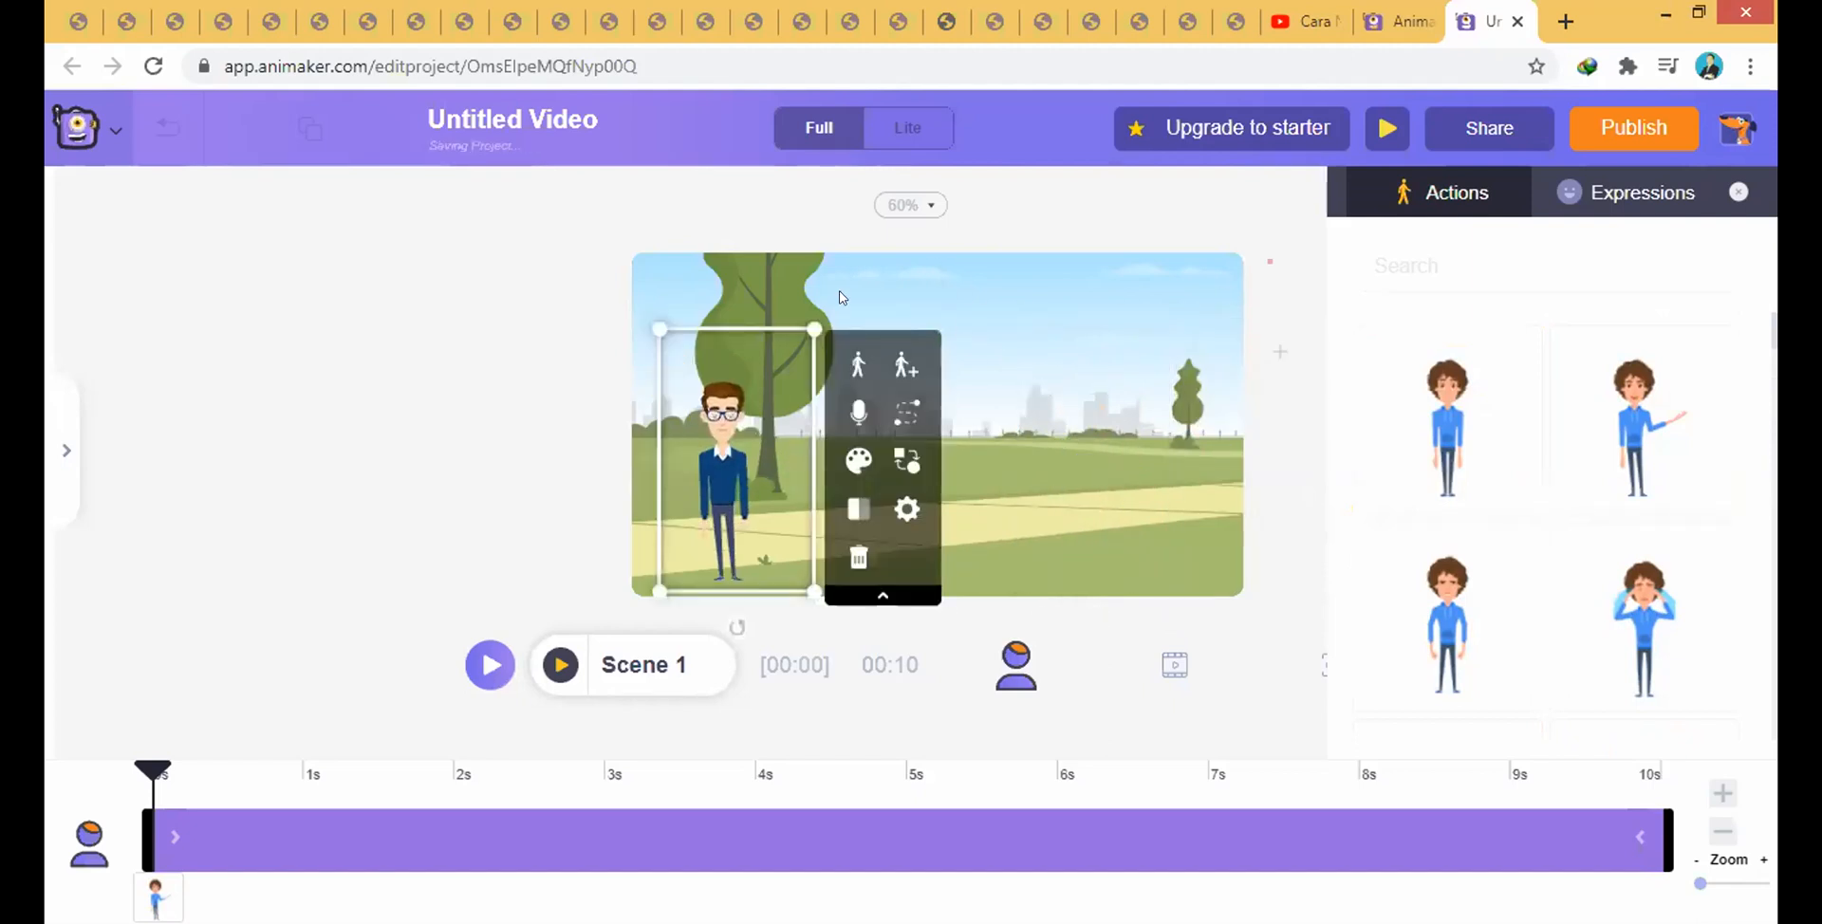
- Move the man in glasses beside the small tree and flip him horizontally to face the large tree
drag(711, 462, 1117, 464)
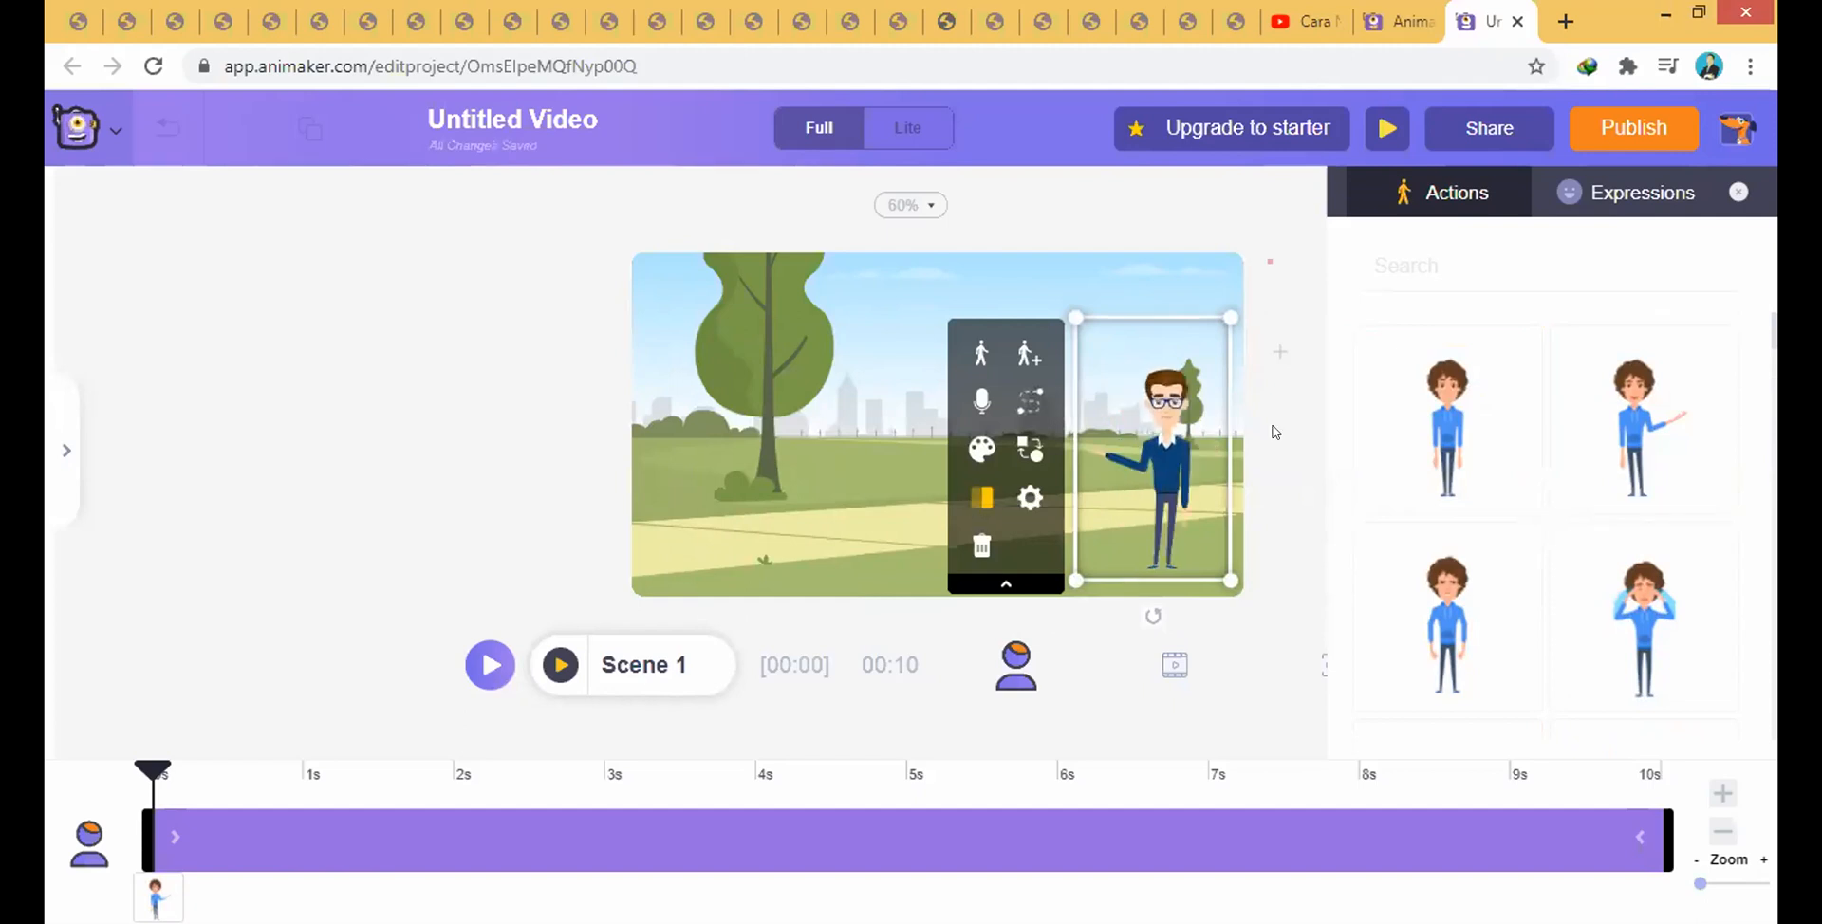
click(975, 504)
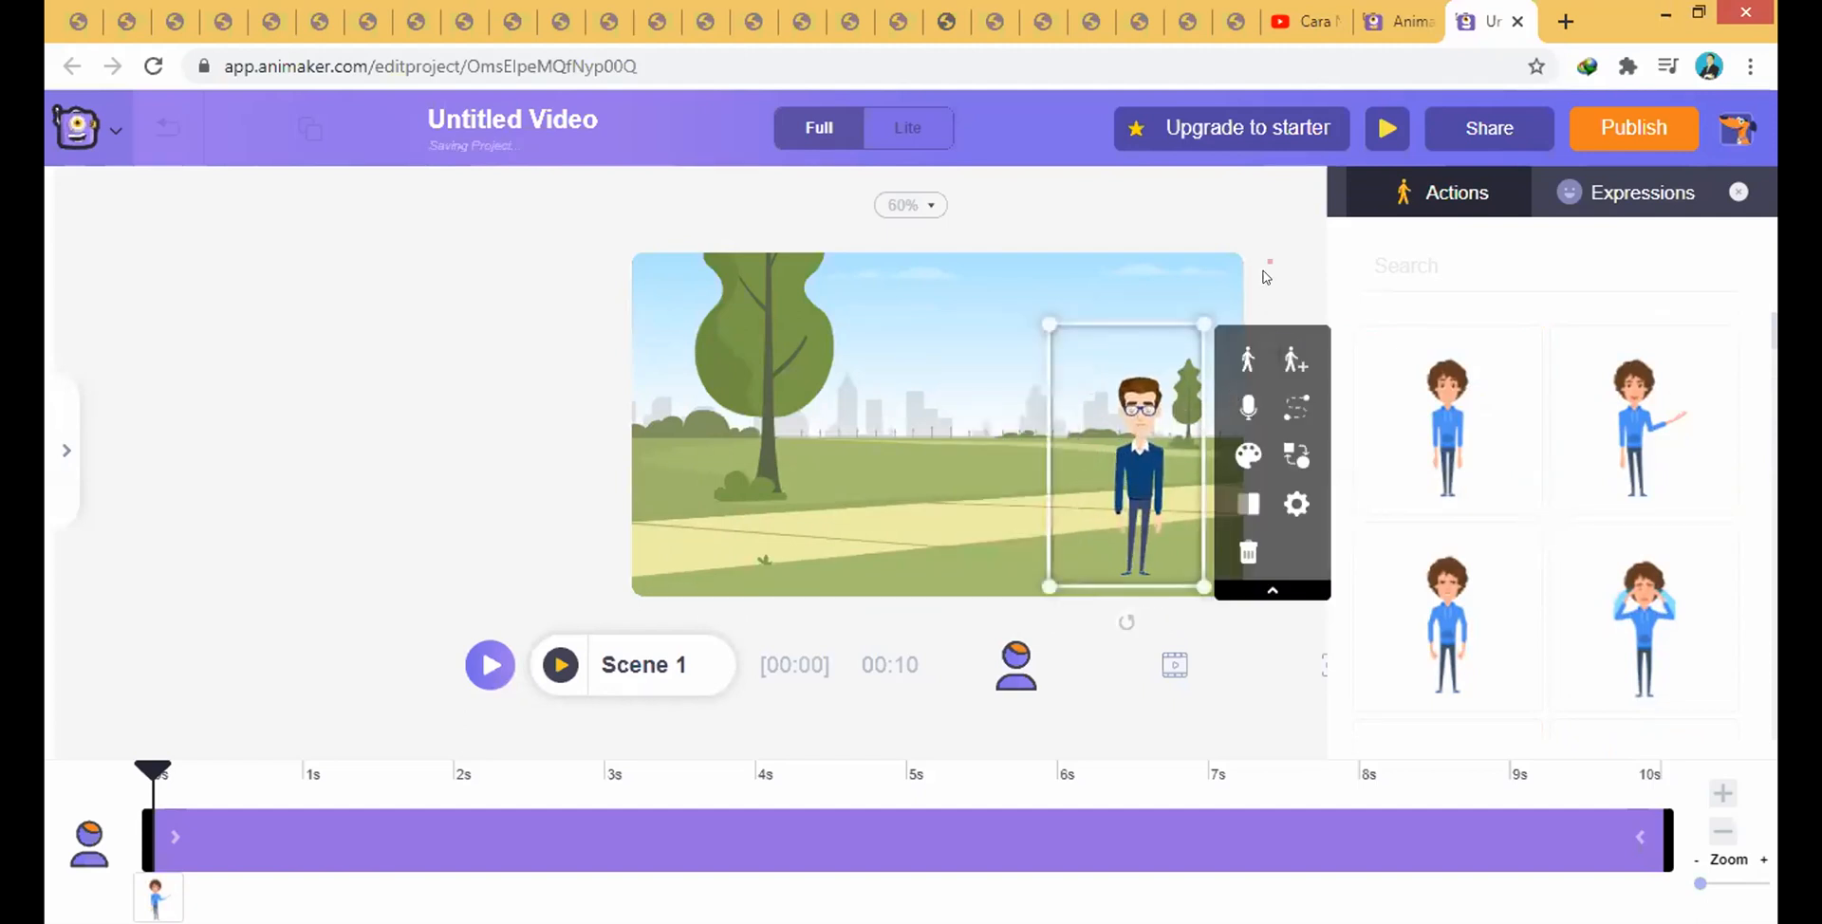
click(1136, 464)
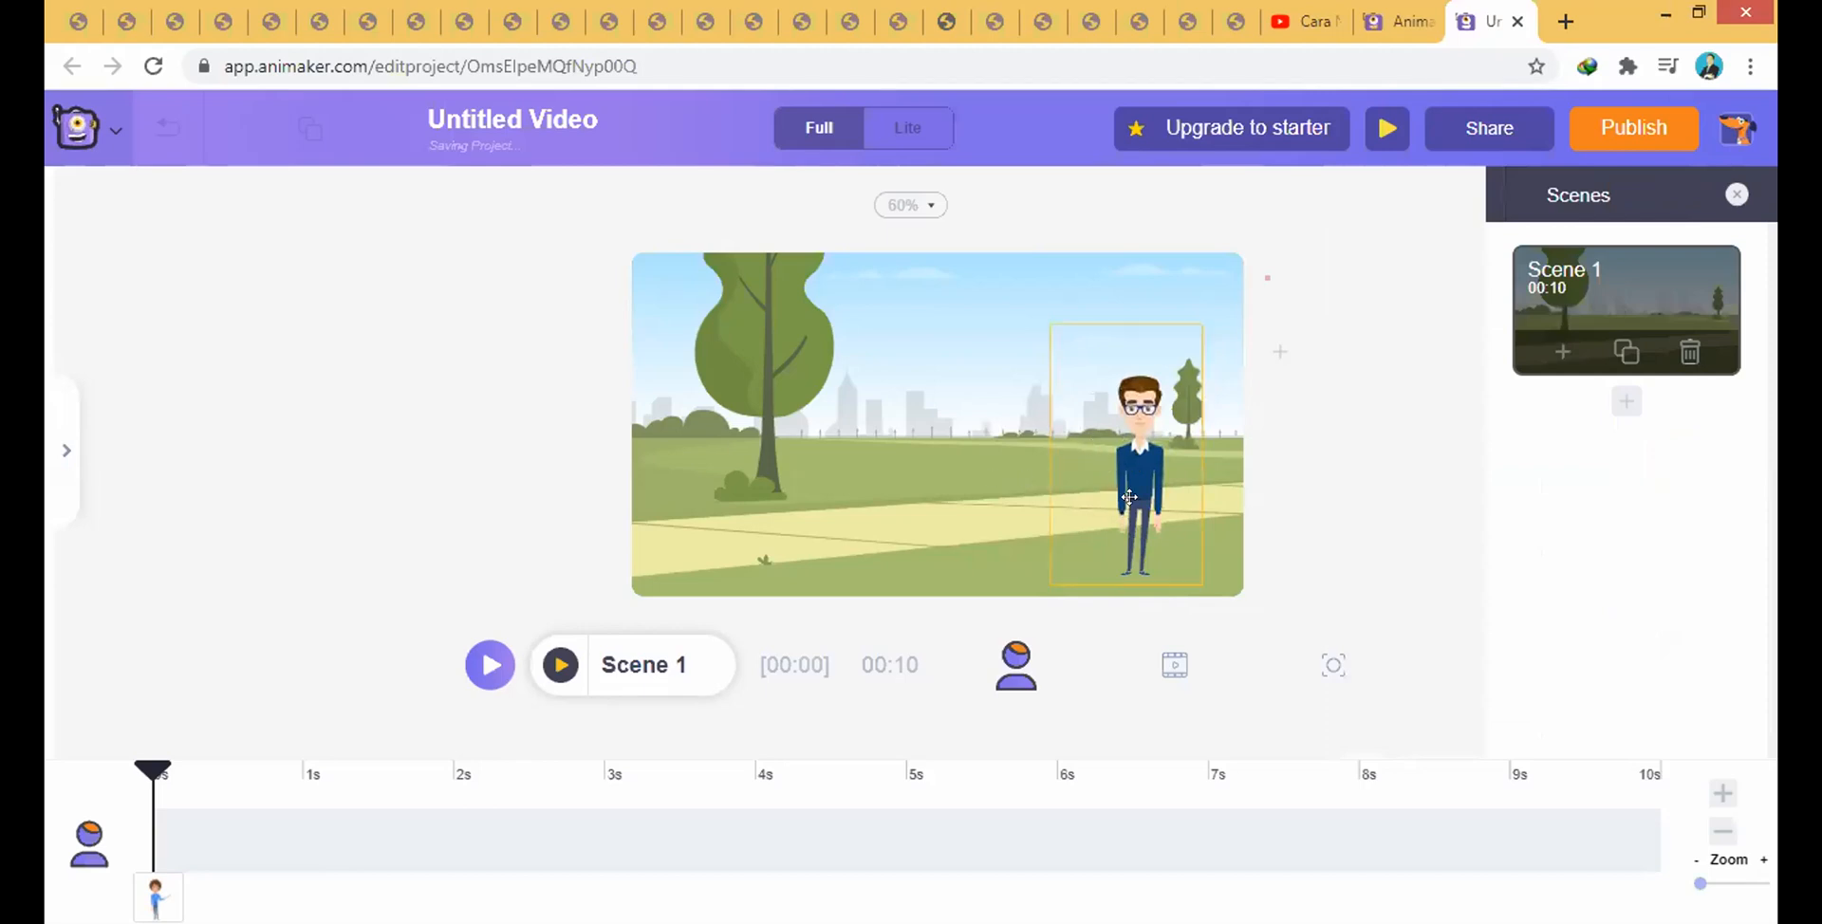
- Try flipping the man in glasses horizontally back and forth to compare the directions he faces
click(1130, 497)
click(1249, 505)
click(1249, 504)
click(1249, 505)
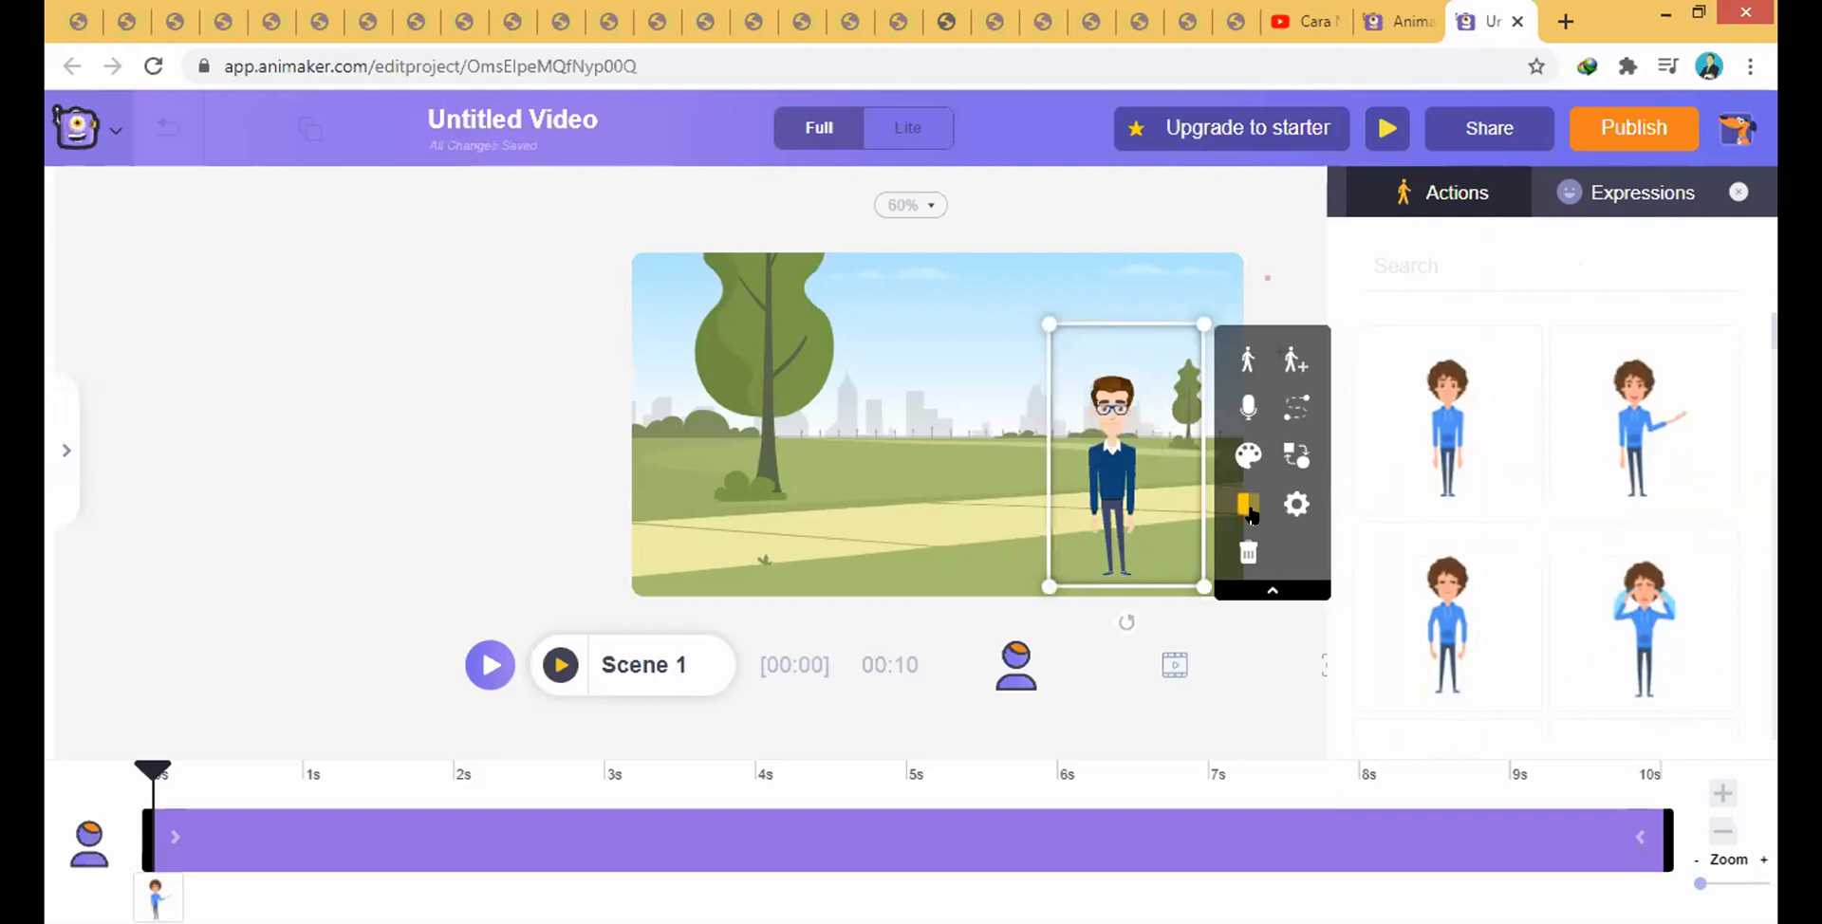
click(1249, 505)
click(1289, 262)
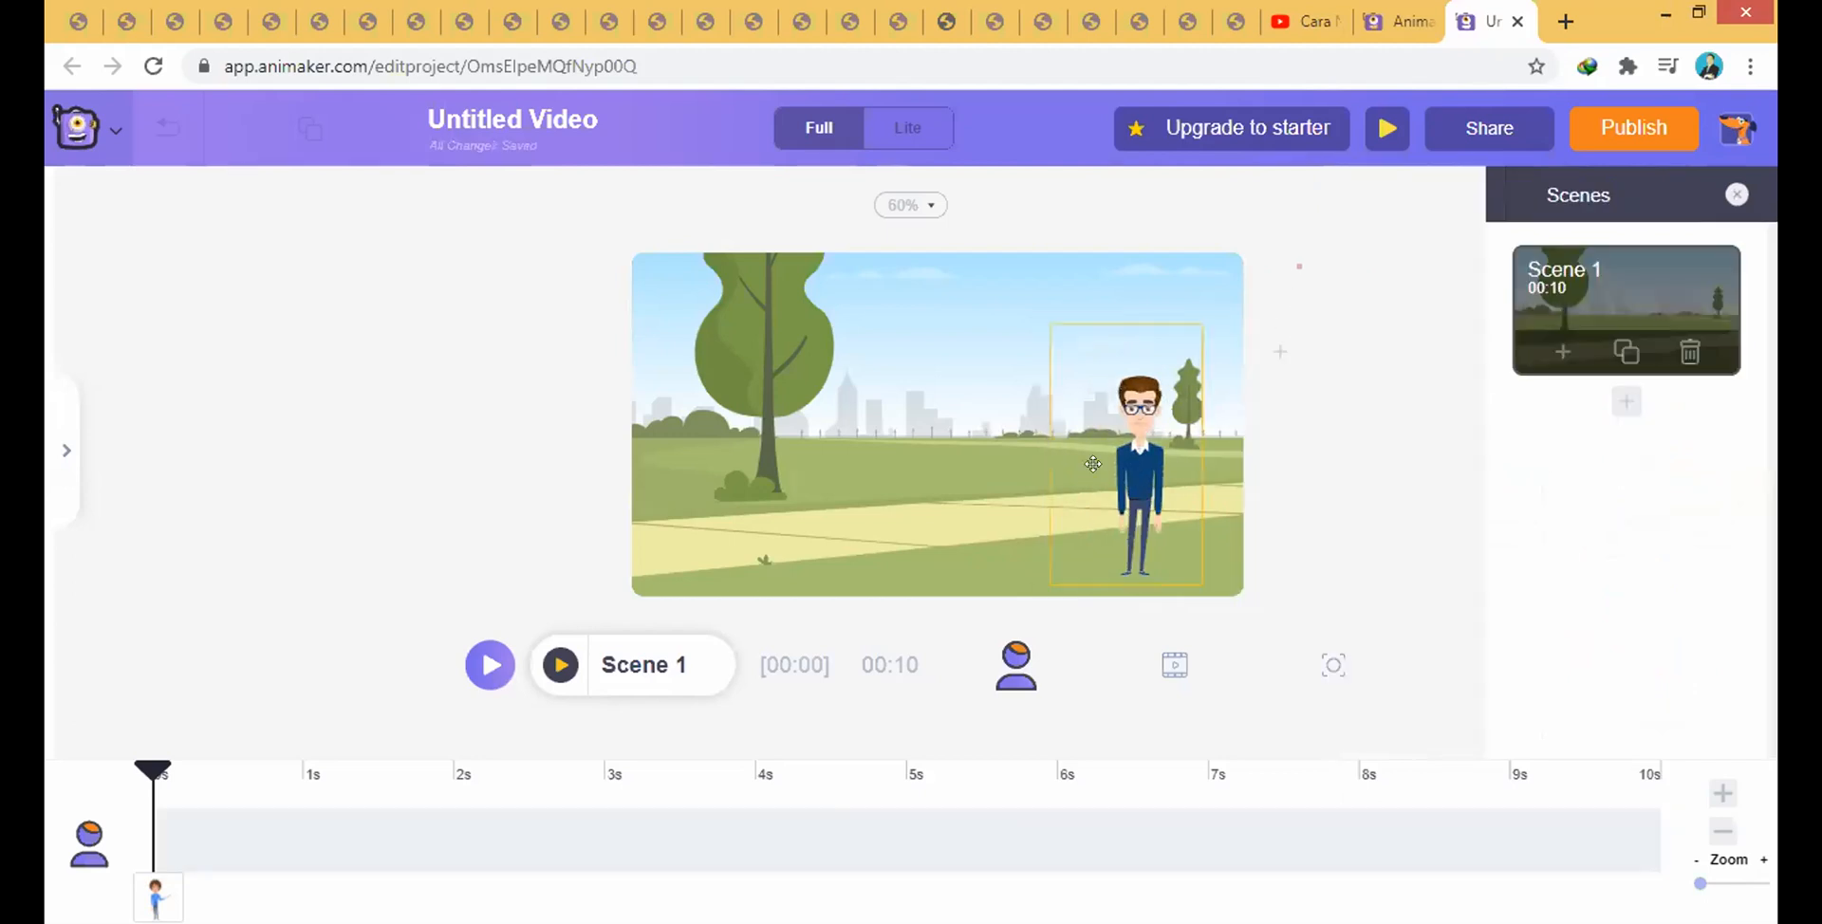
- Select the man in glasses and examine his available actions and facial expressions
click(1139, 444)
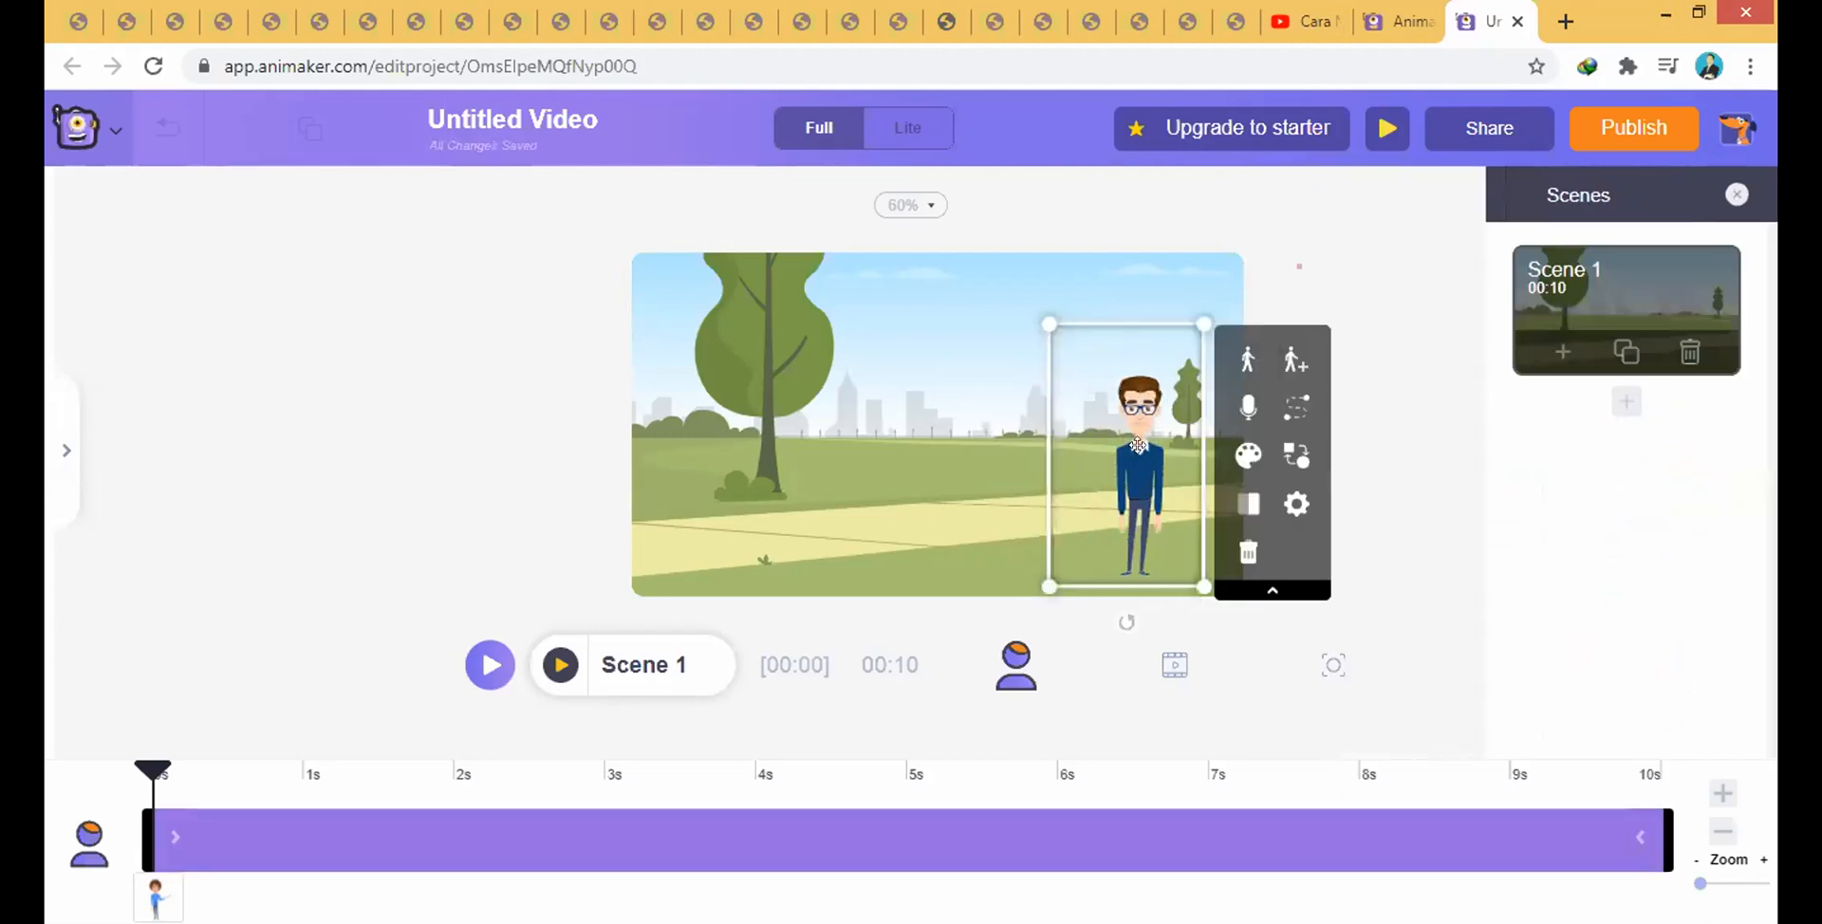
click(1187, 294)
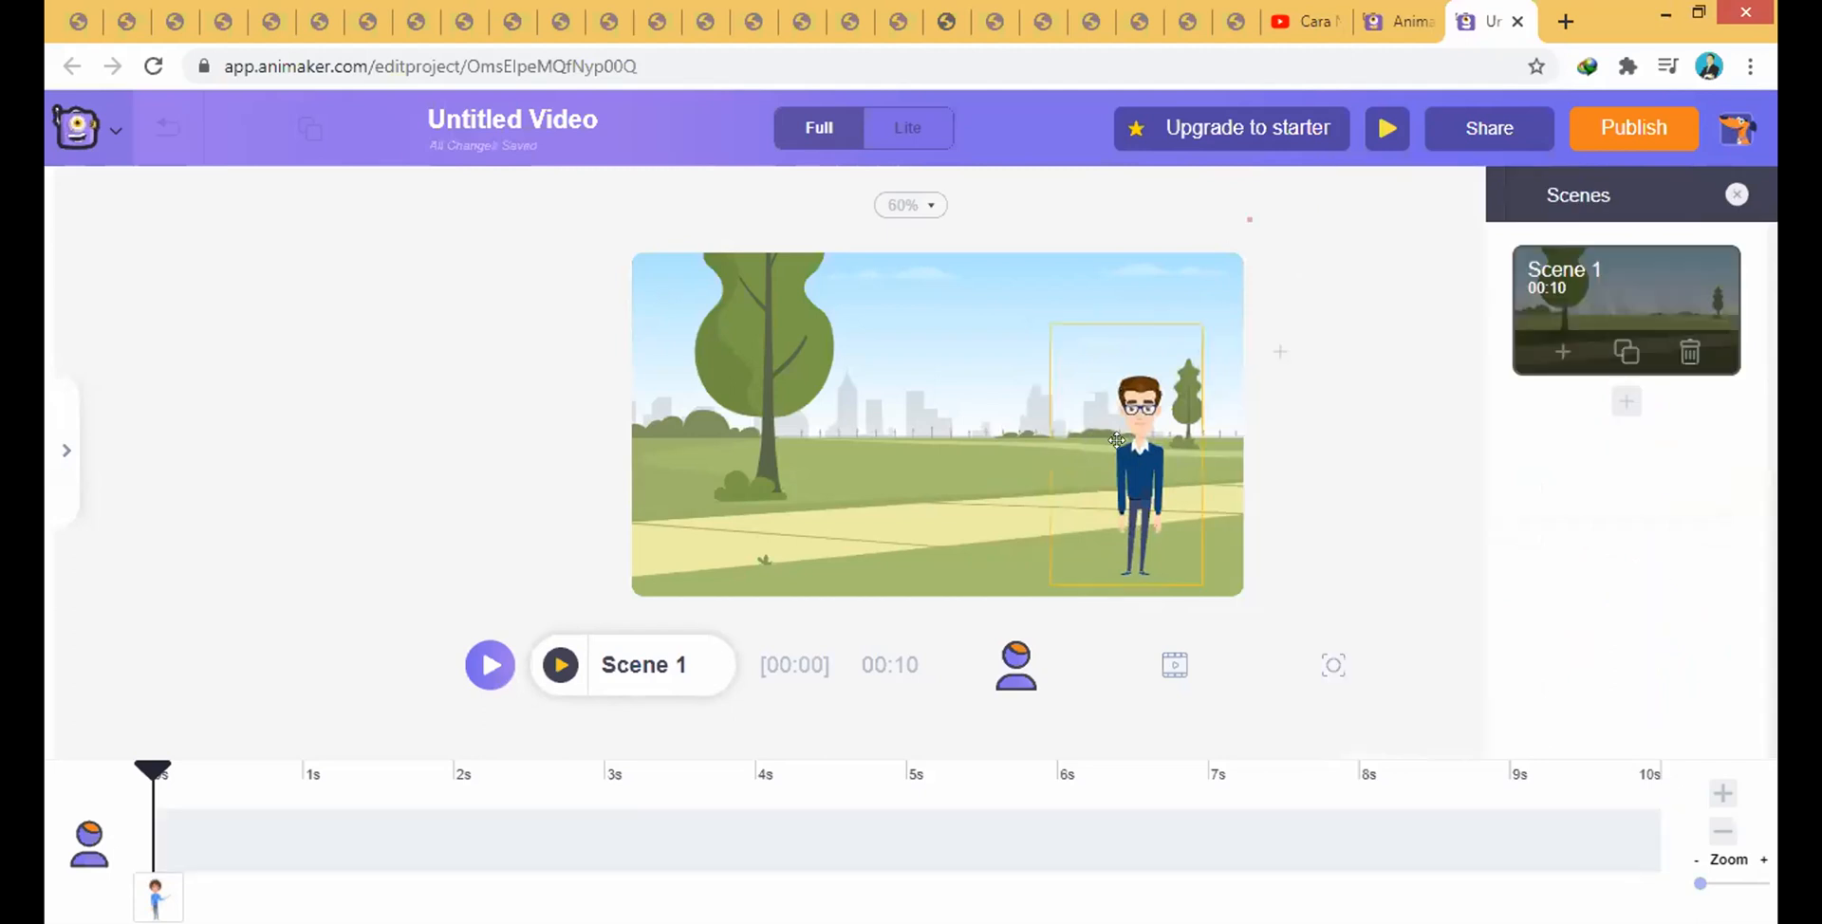
click(1117, 440)
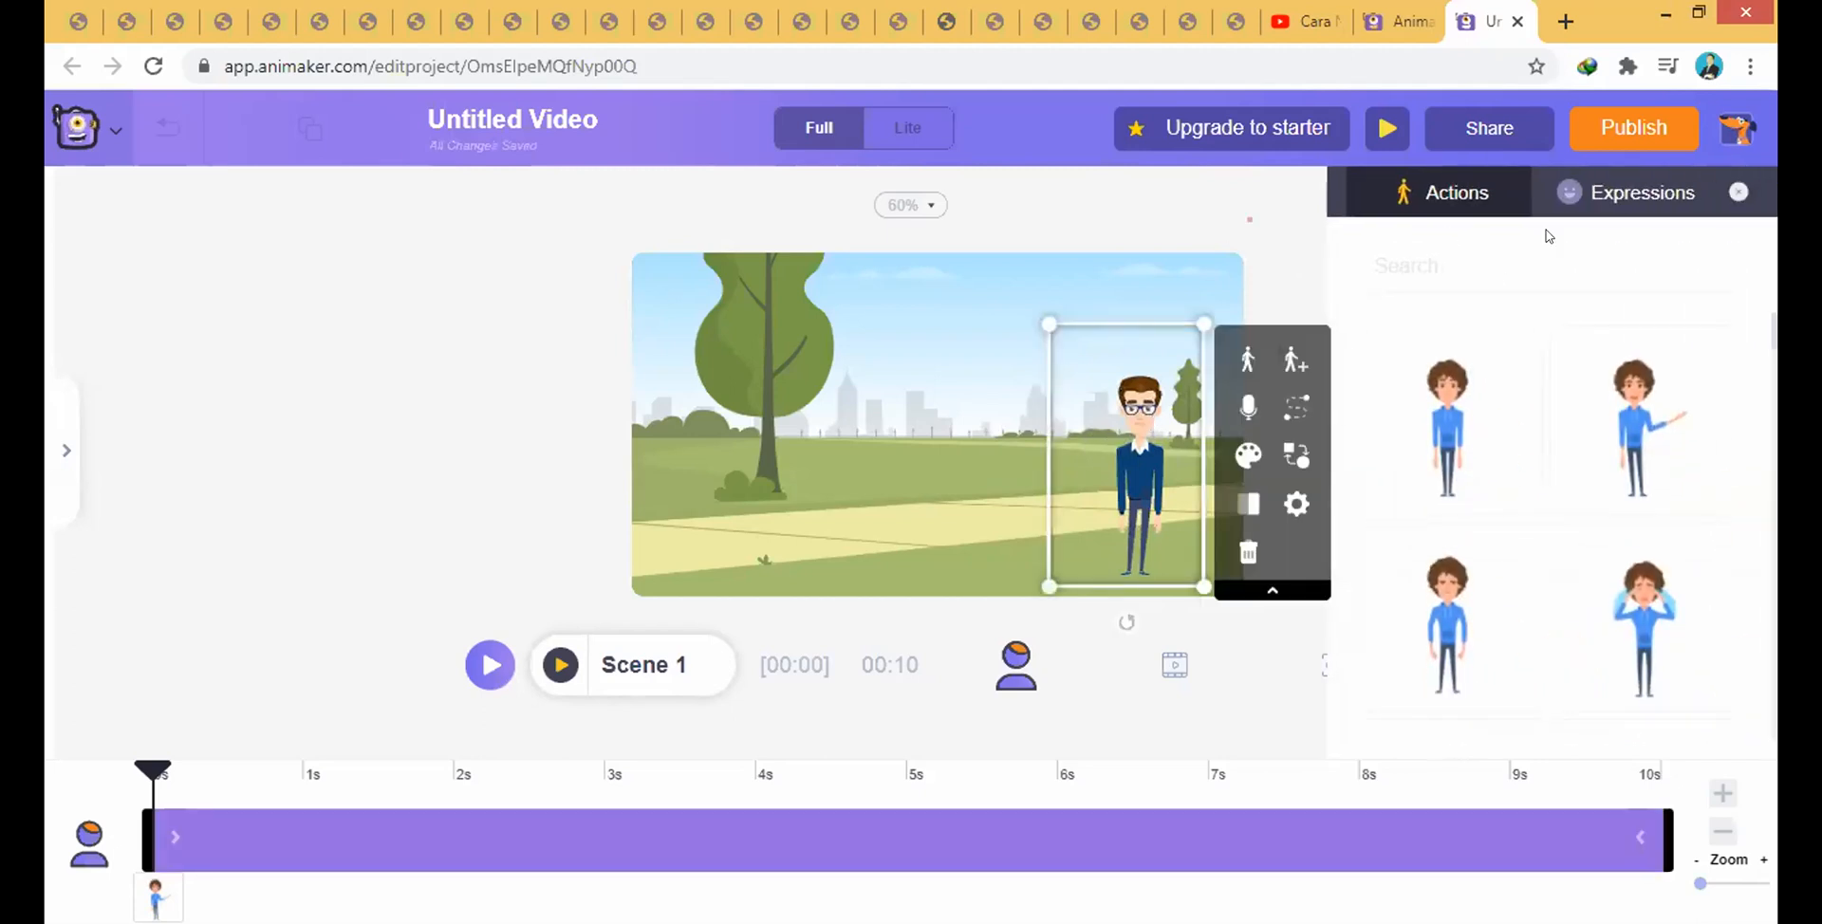
click(1643, 193)
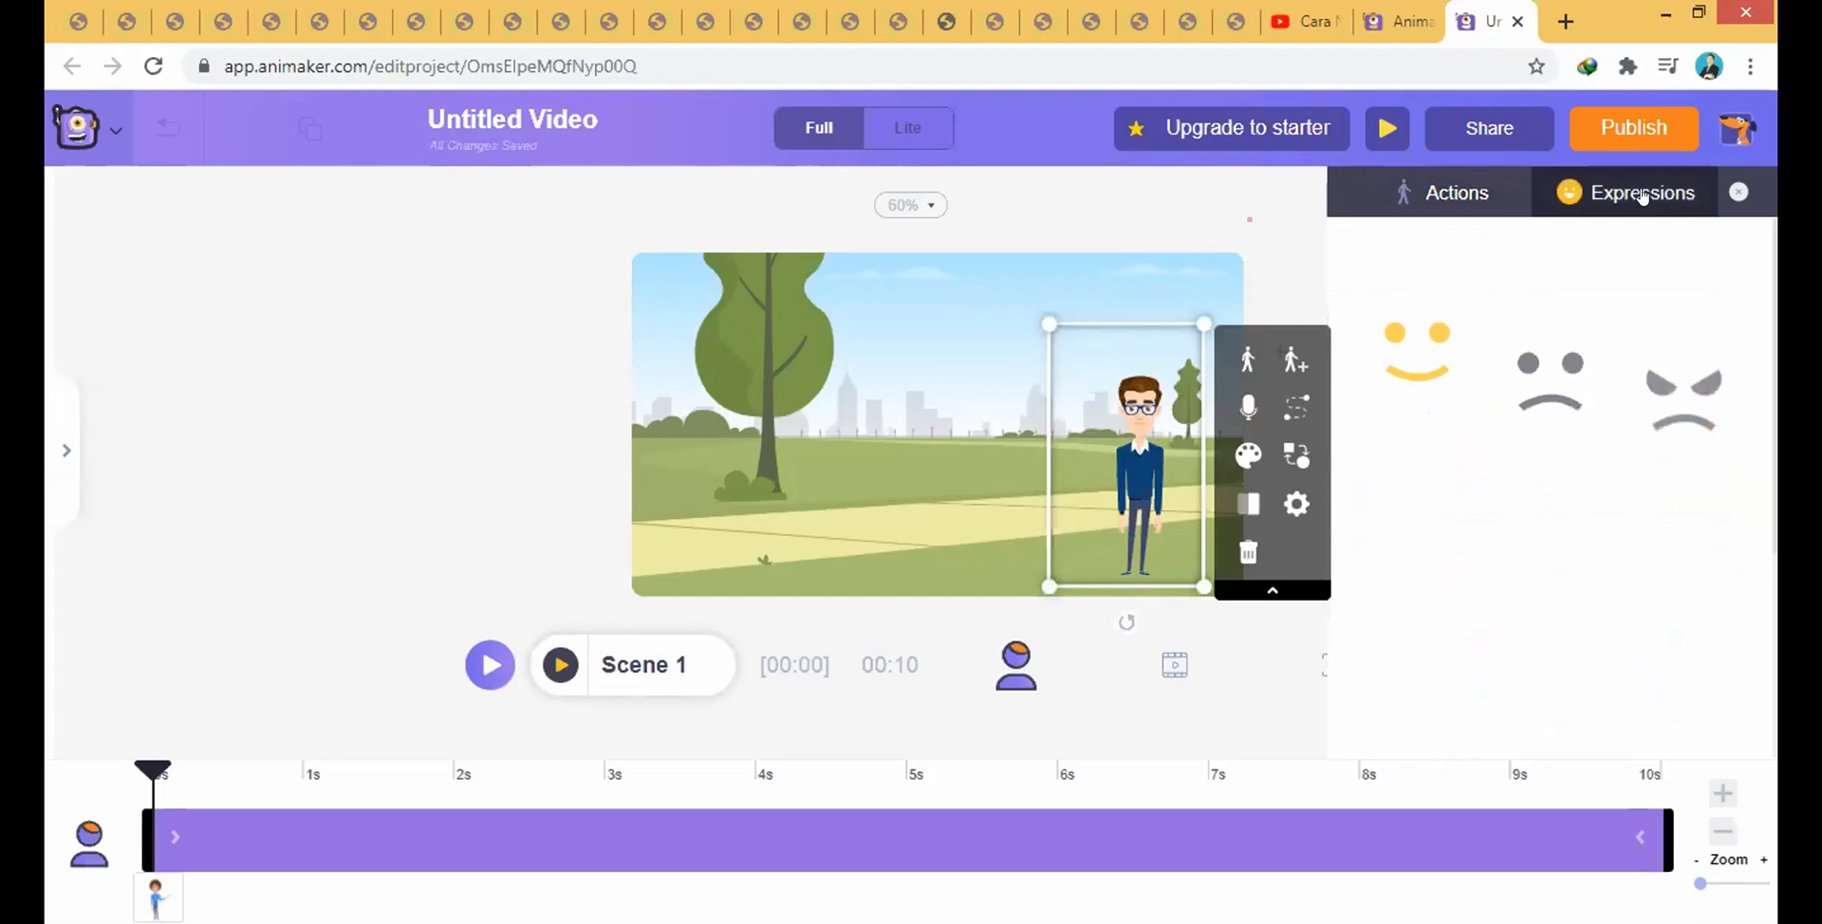
click(1441, 196)
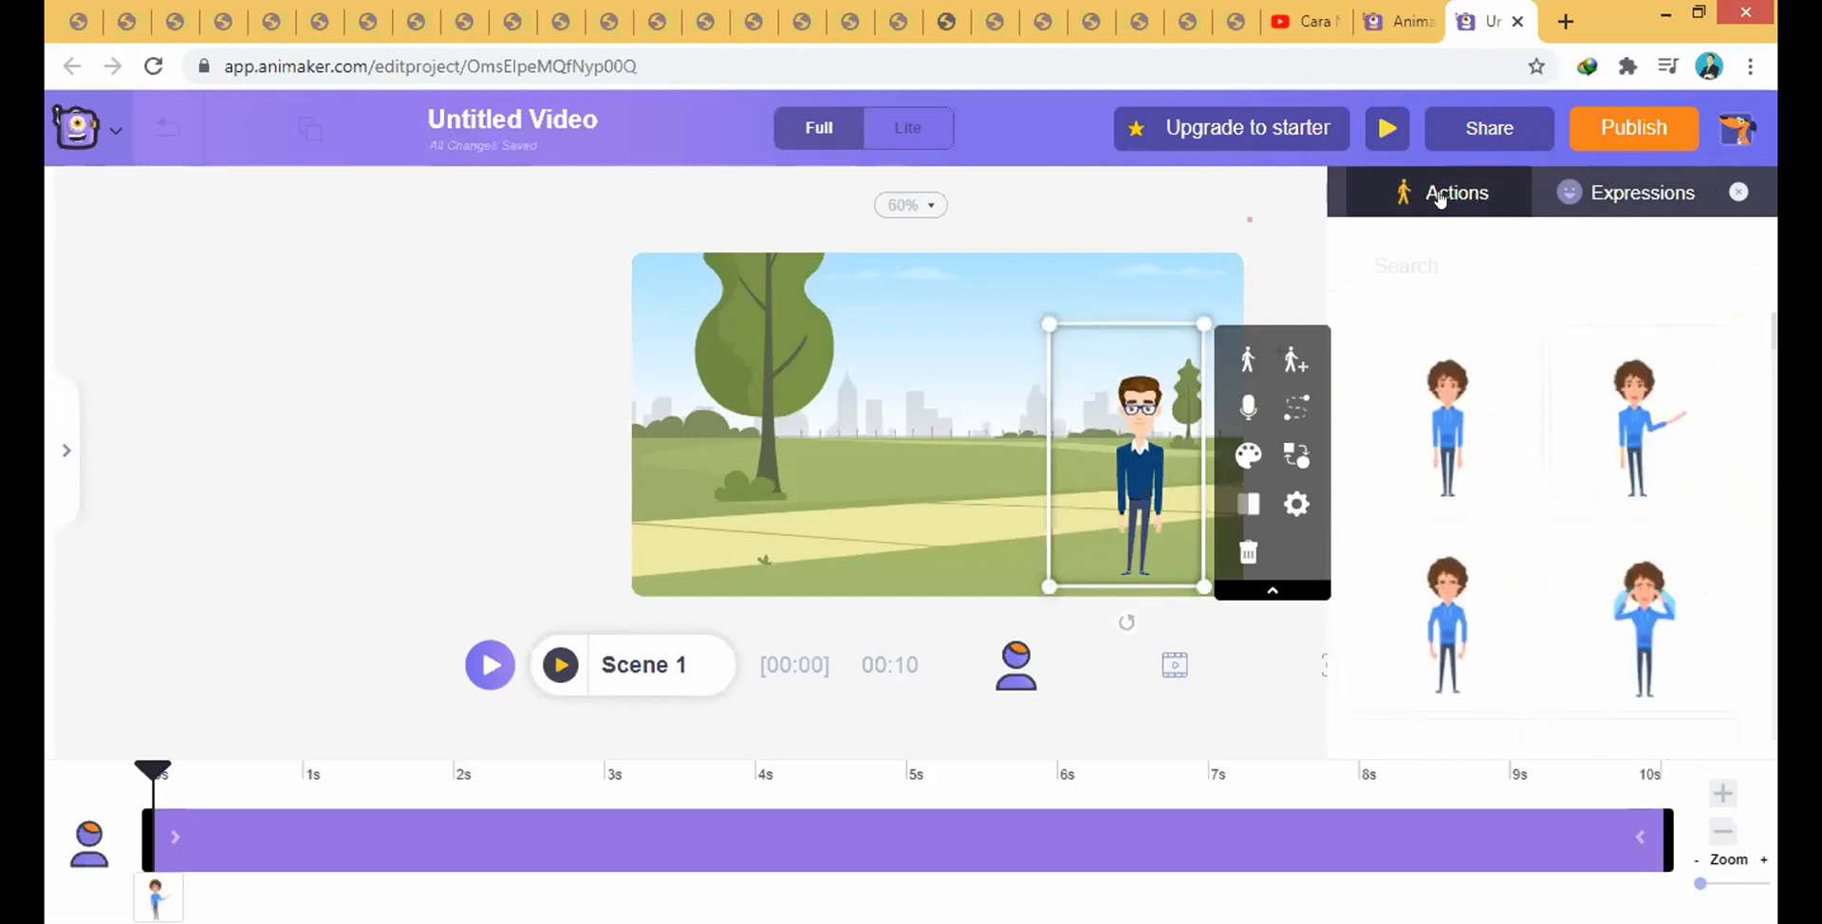
click(1616, 194)
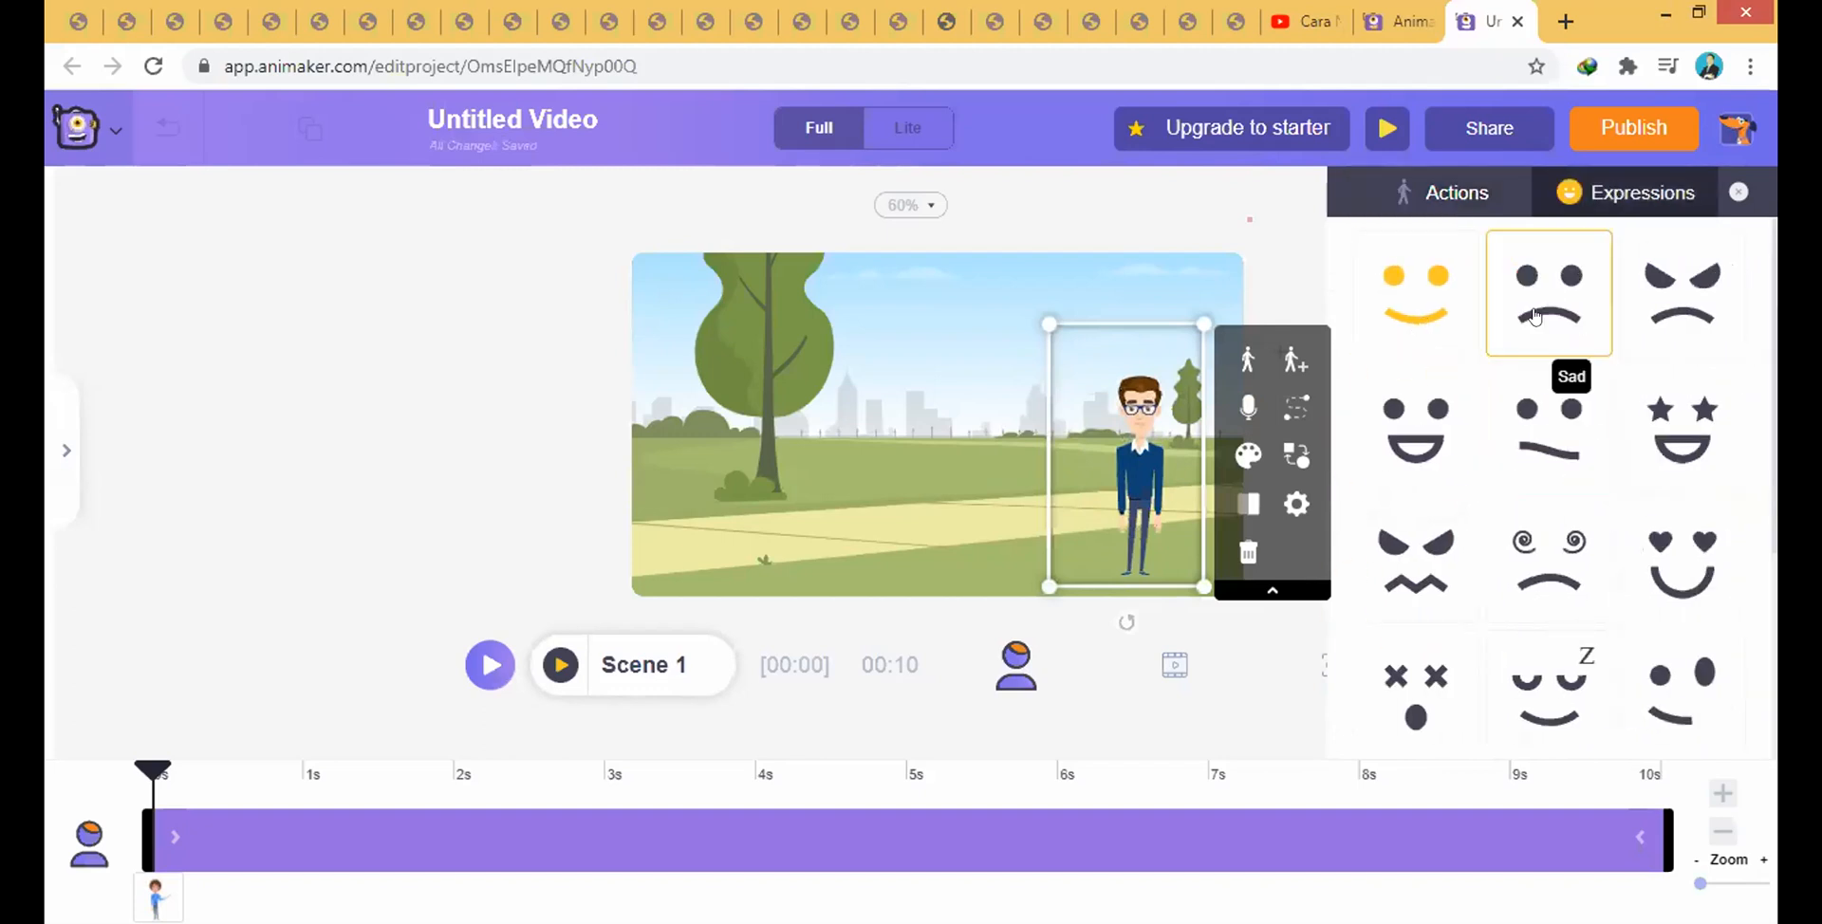
- Try the angry, Annoyed and open-mouthed surprised expressions on the man in glasses
click(1652, 309)
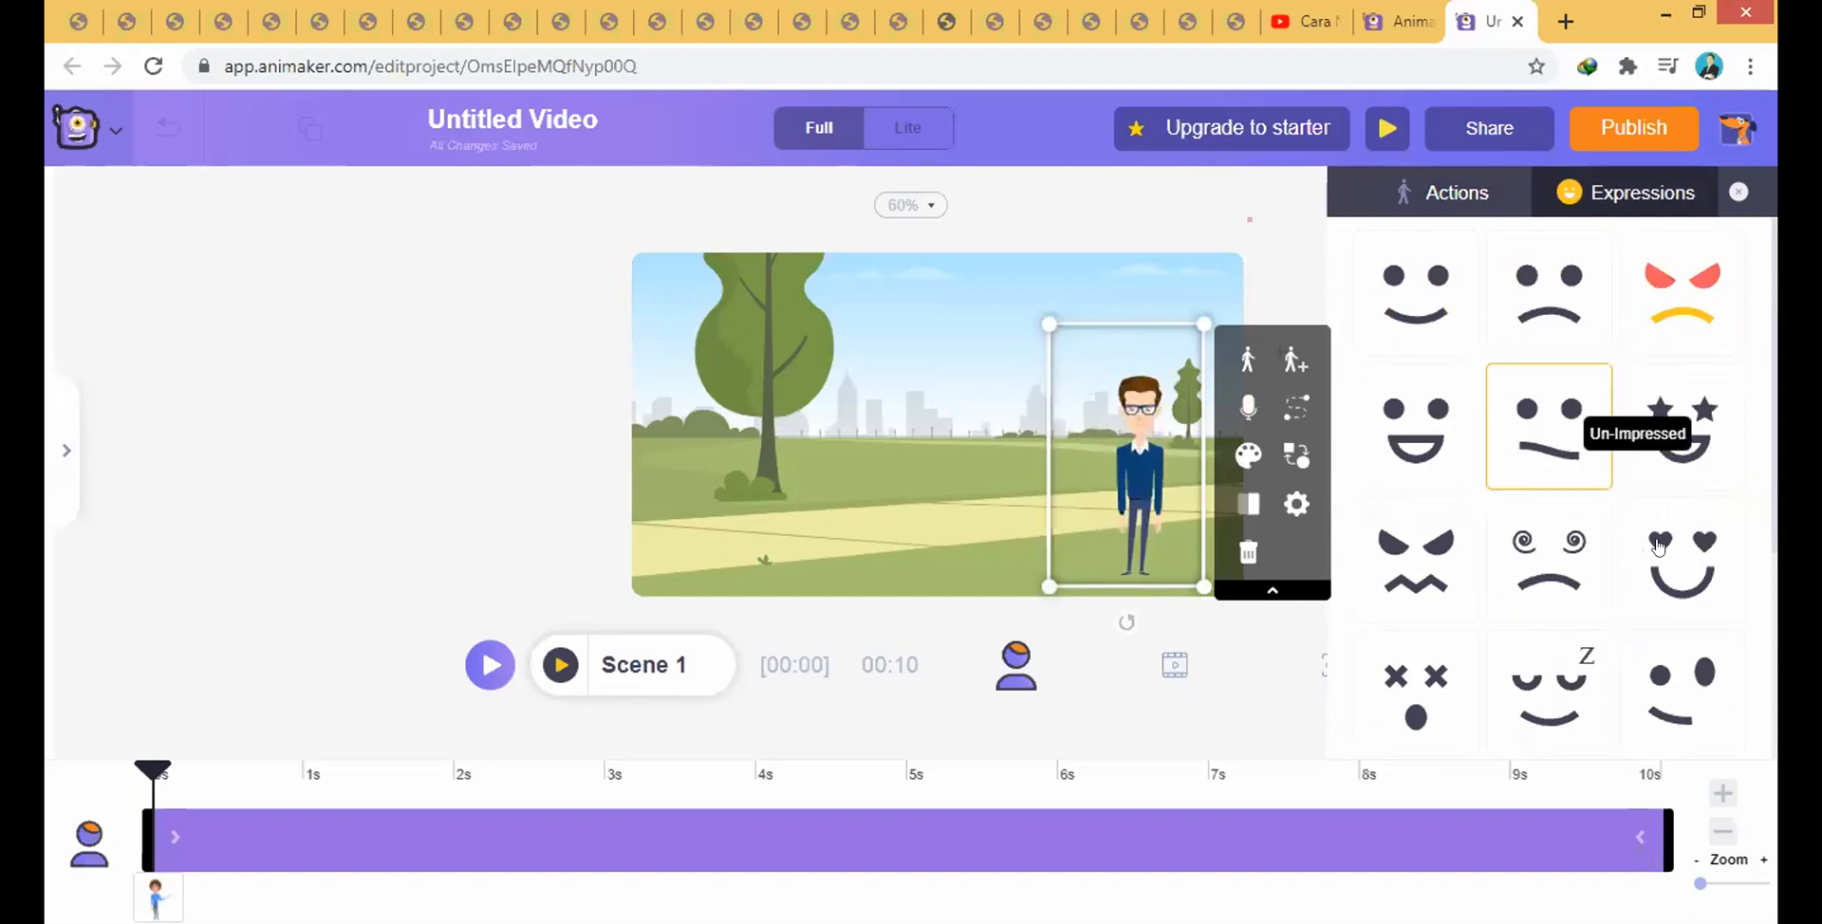
scroll(1519, 513, down, 3)
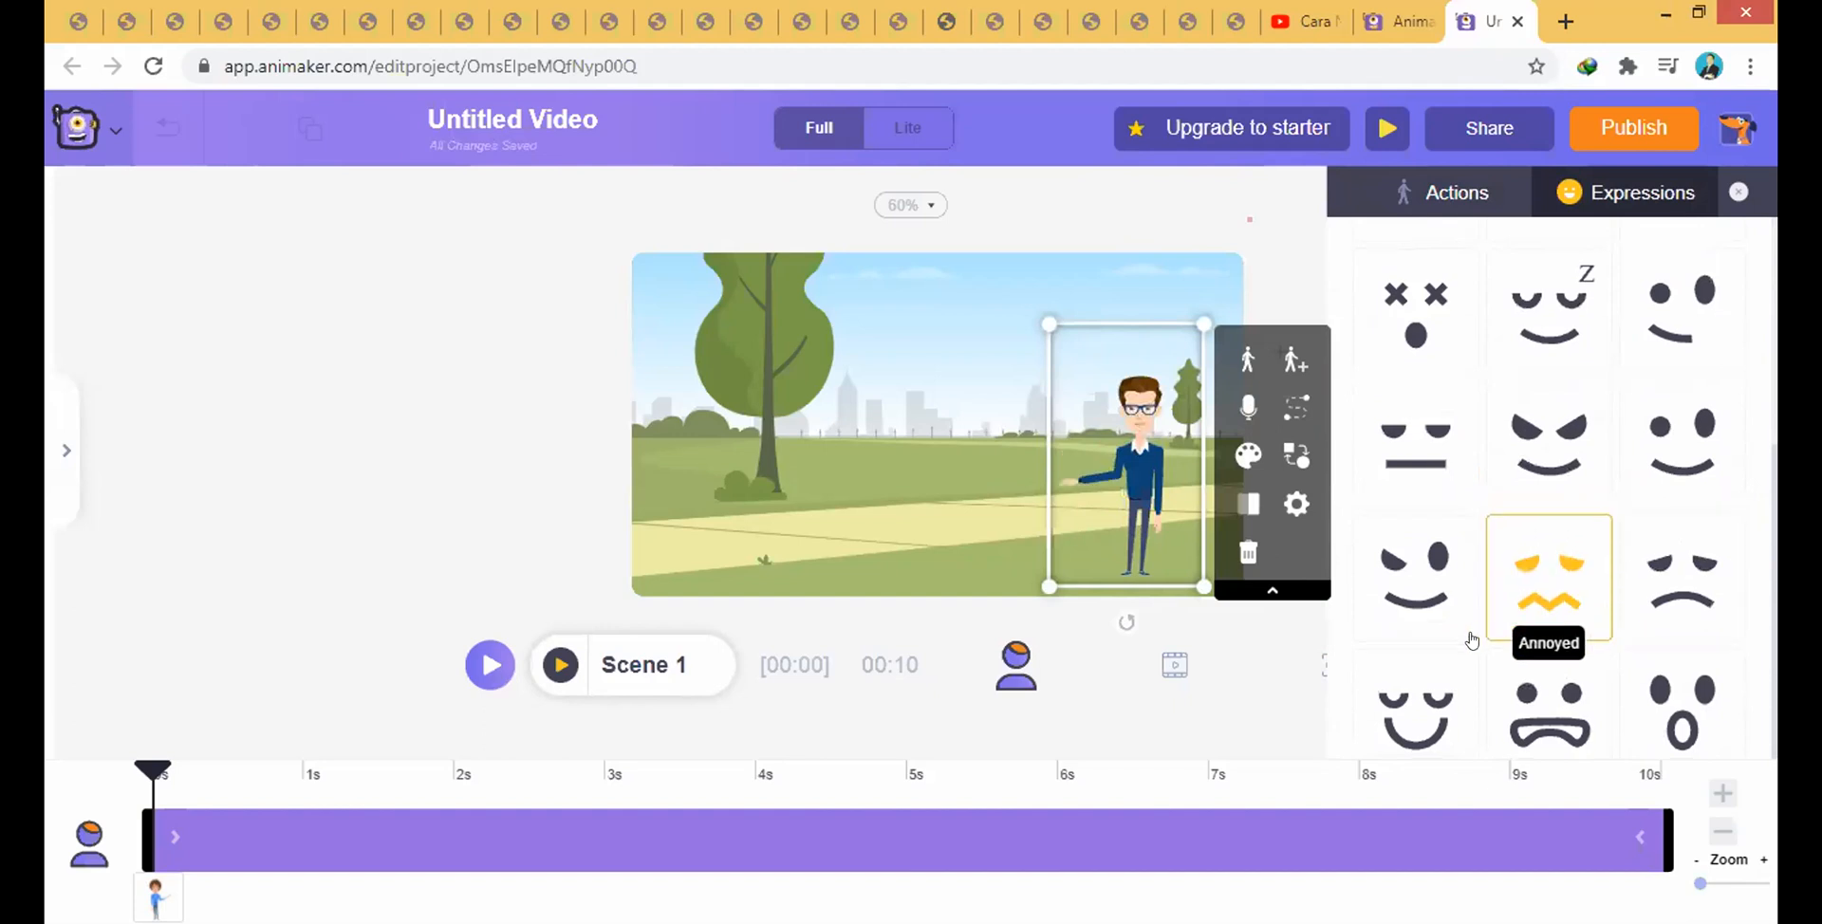
click(1656, 702)
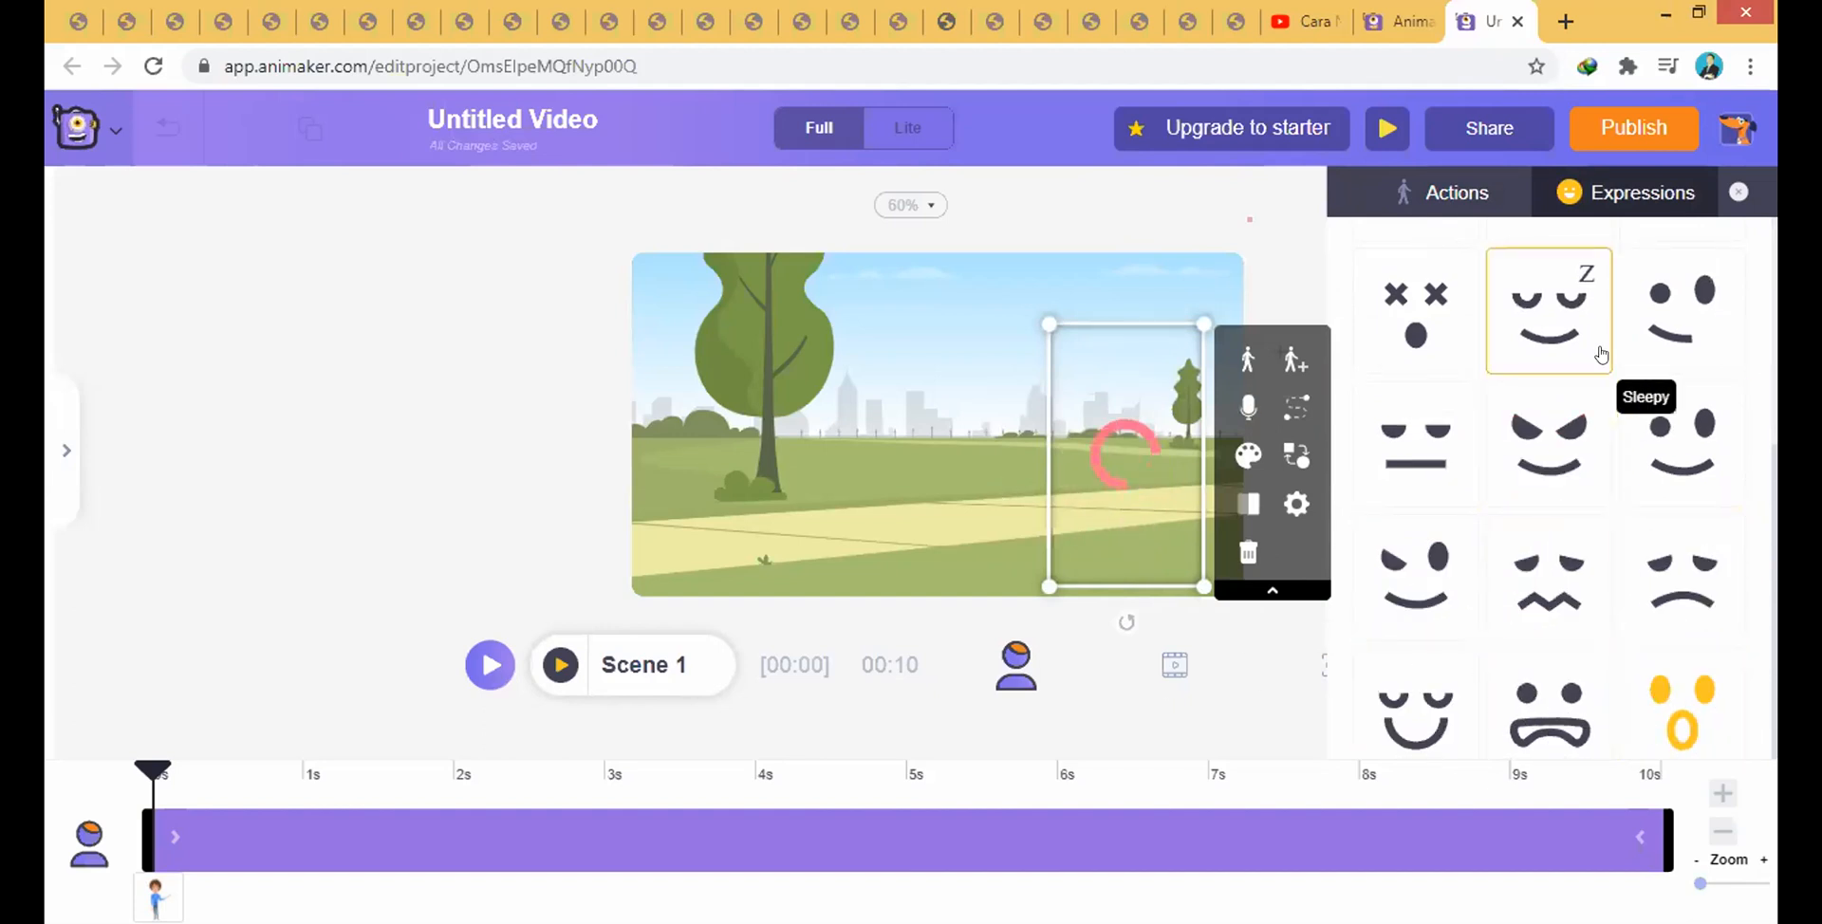
scroll(1602, 485, up, 3)
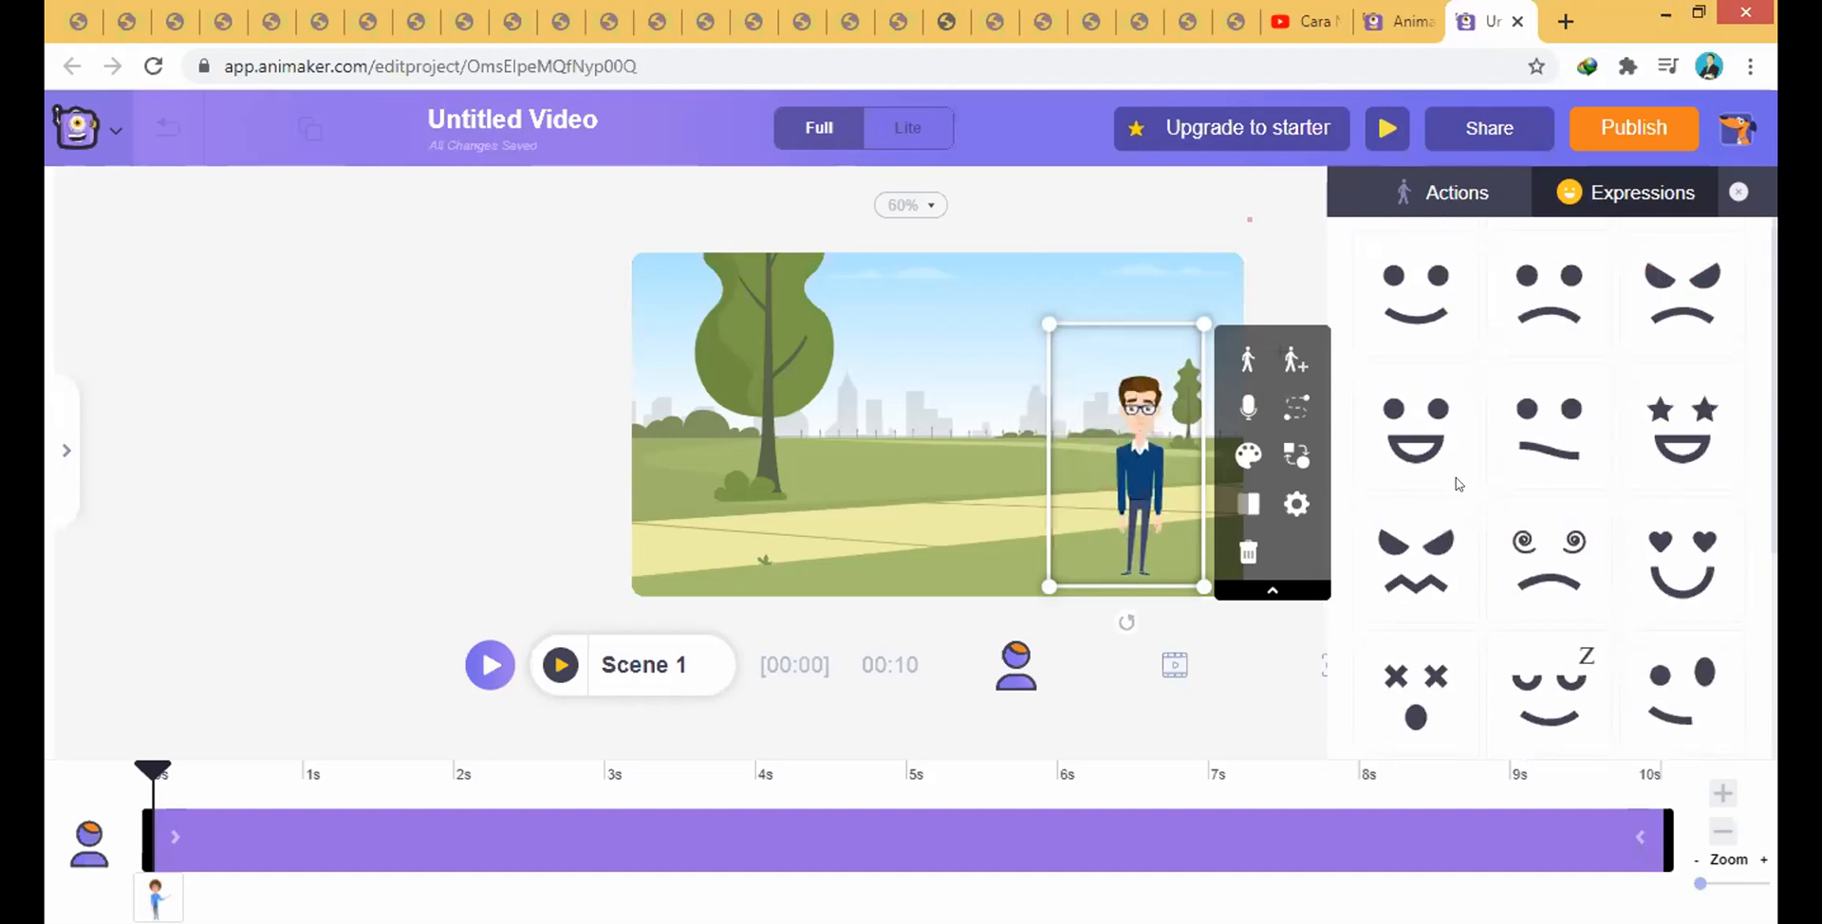
scroll(1462, 500, down, 2)
scroll(1462, 500, up, 2)
- Try the Happy expression on the man in glasses and replace it with the star-eyed grin
click(1419, 476)
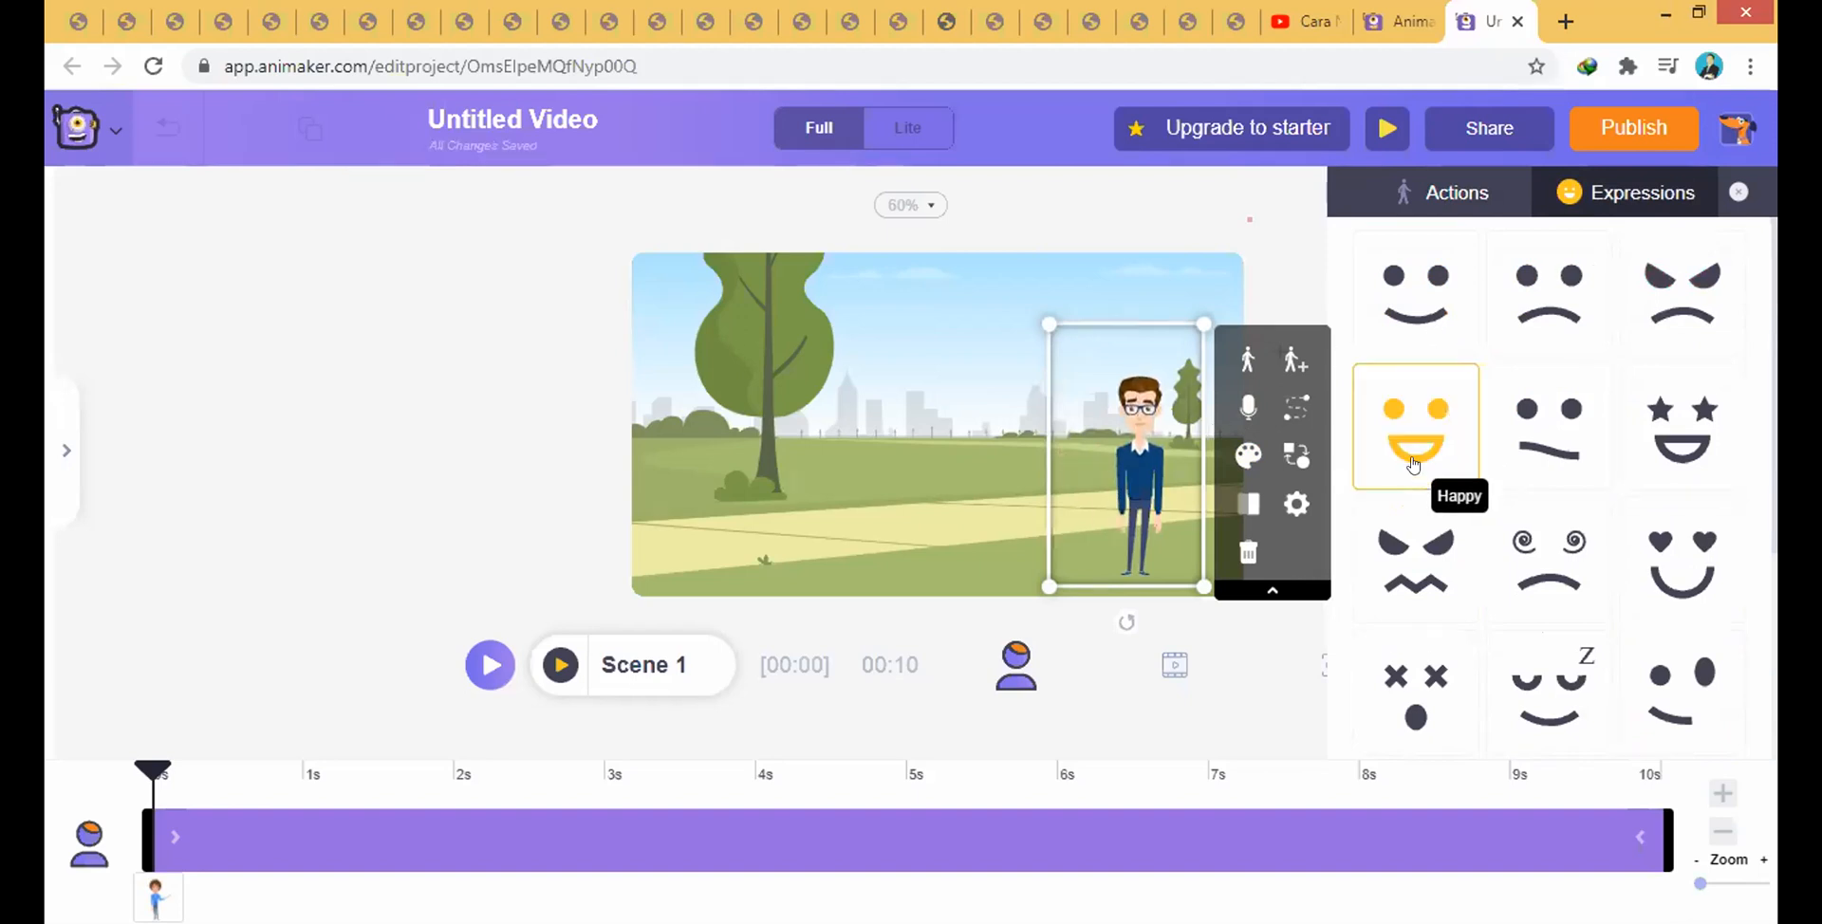
click(1681, 427)
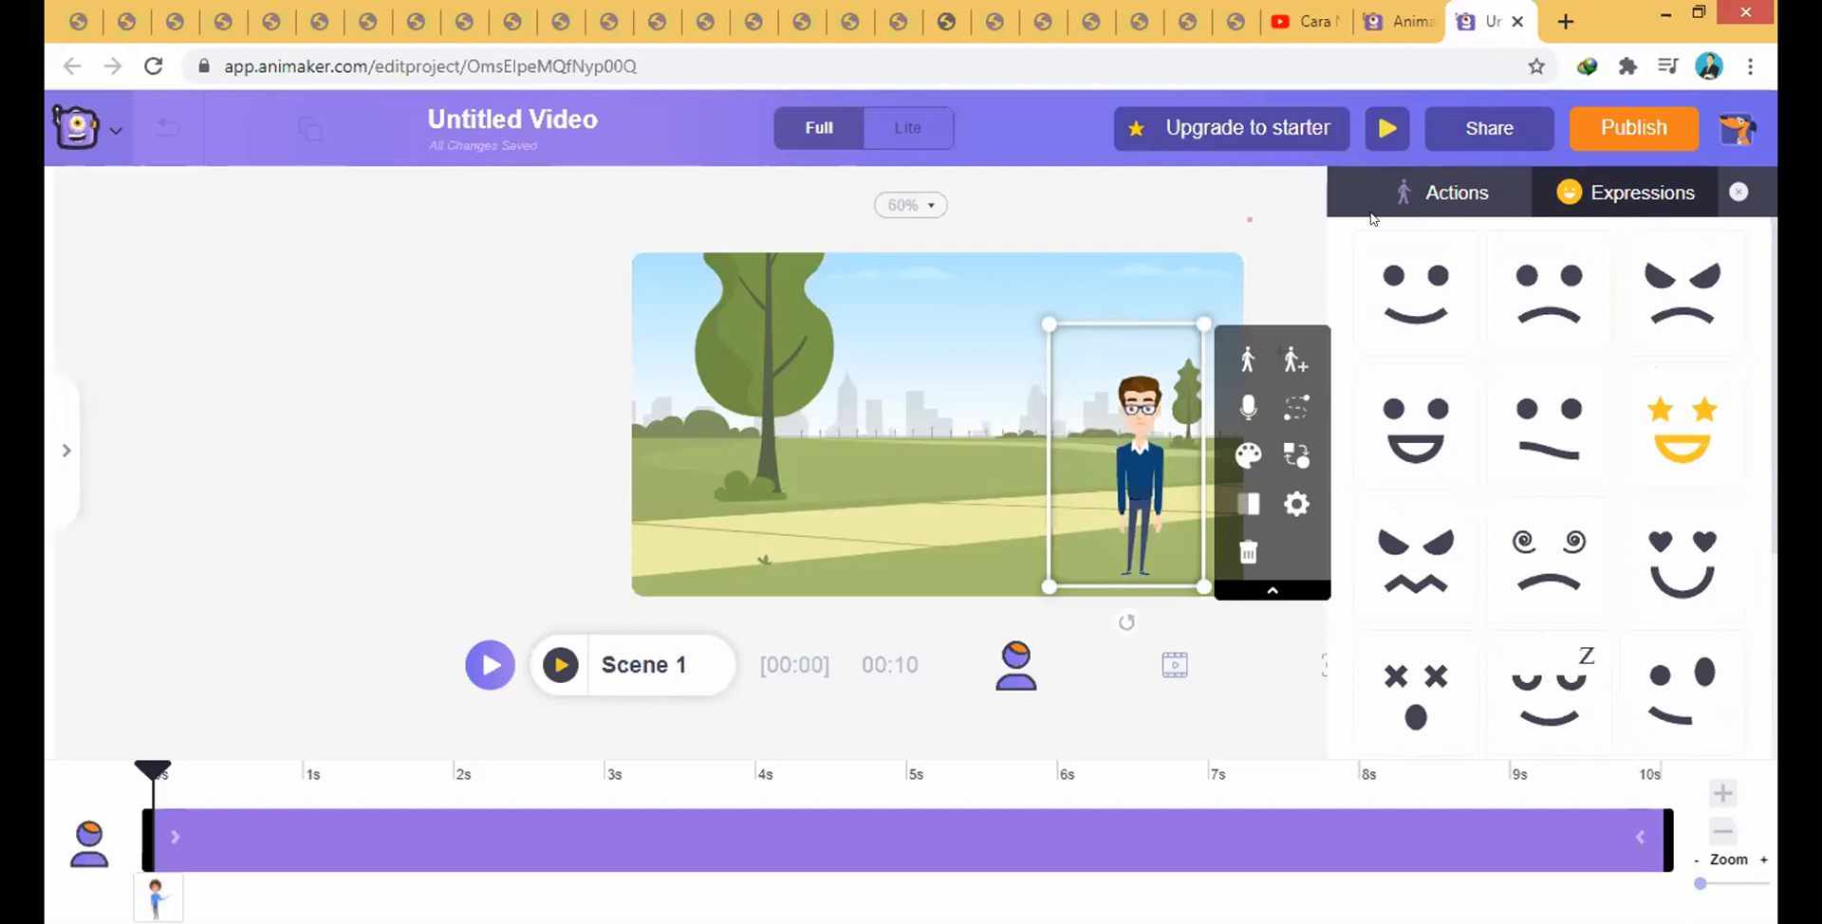
click(1276, 253)
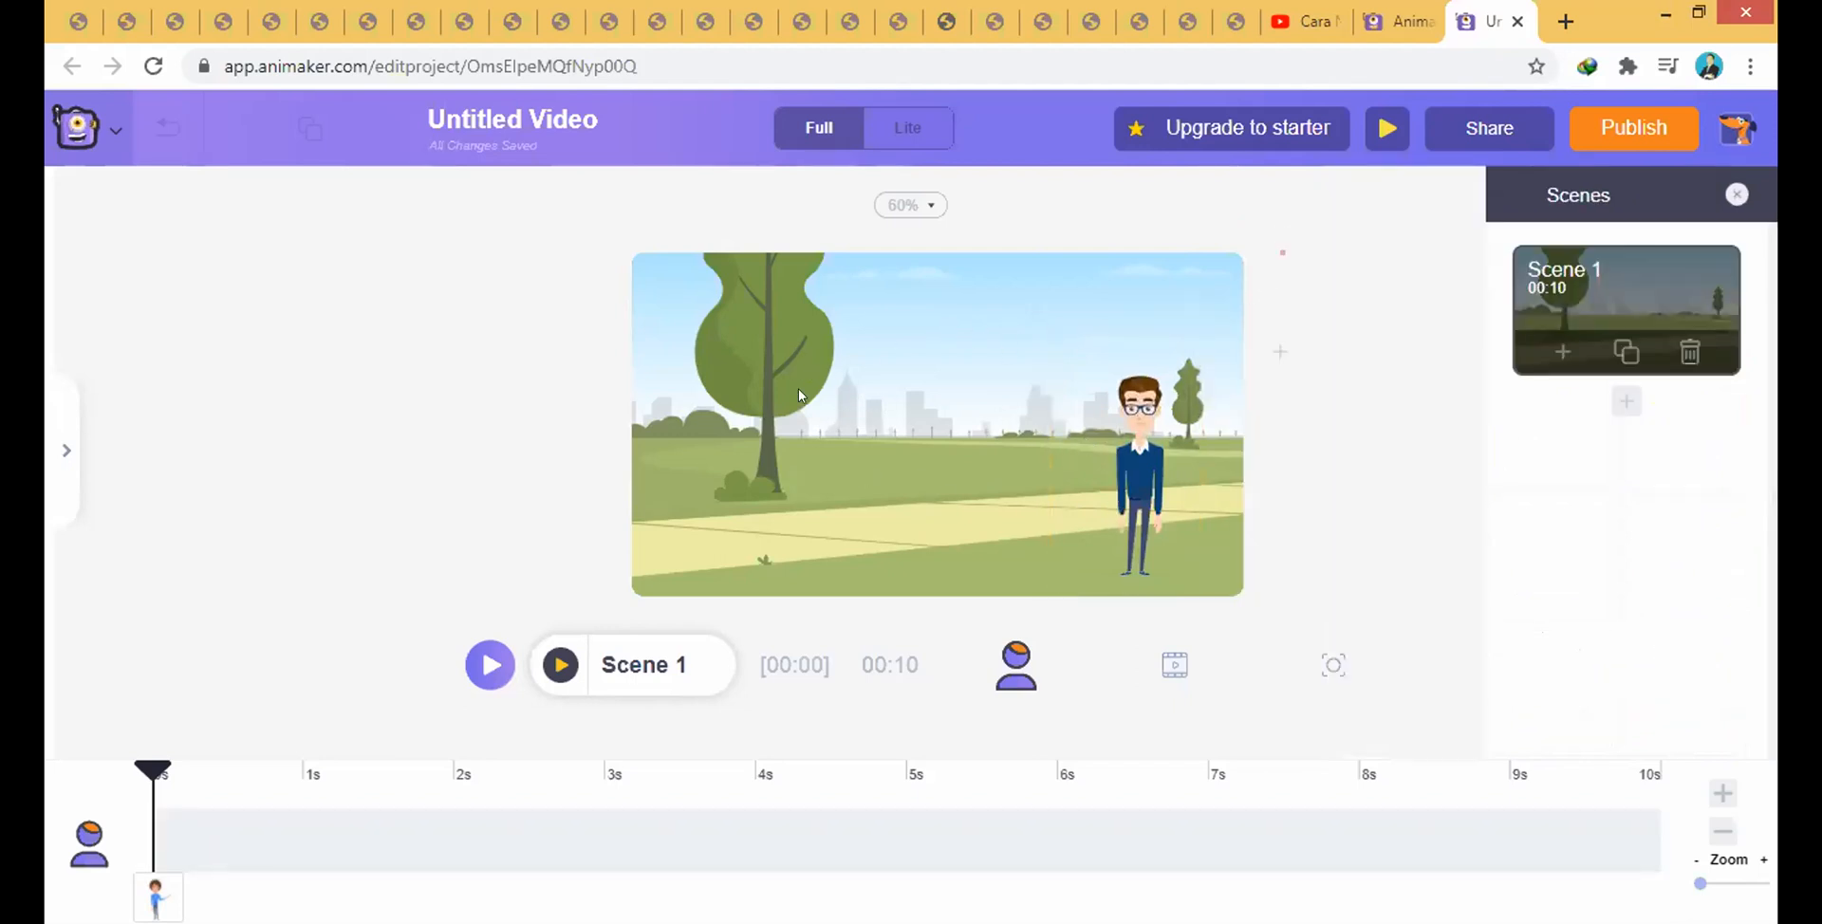
- Open the text library and look through its heading, subheading, body text and styled title options
click(63, 452)
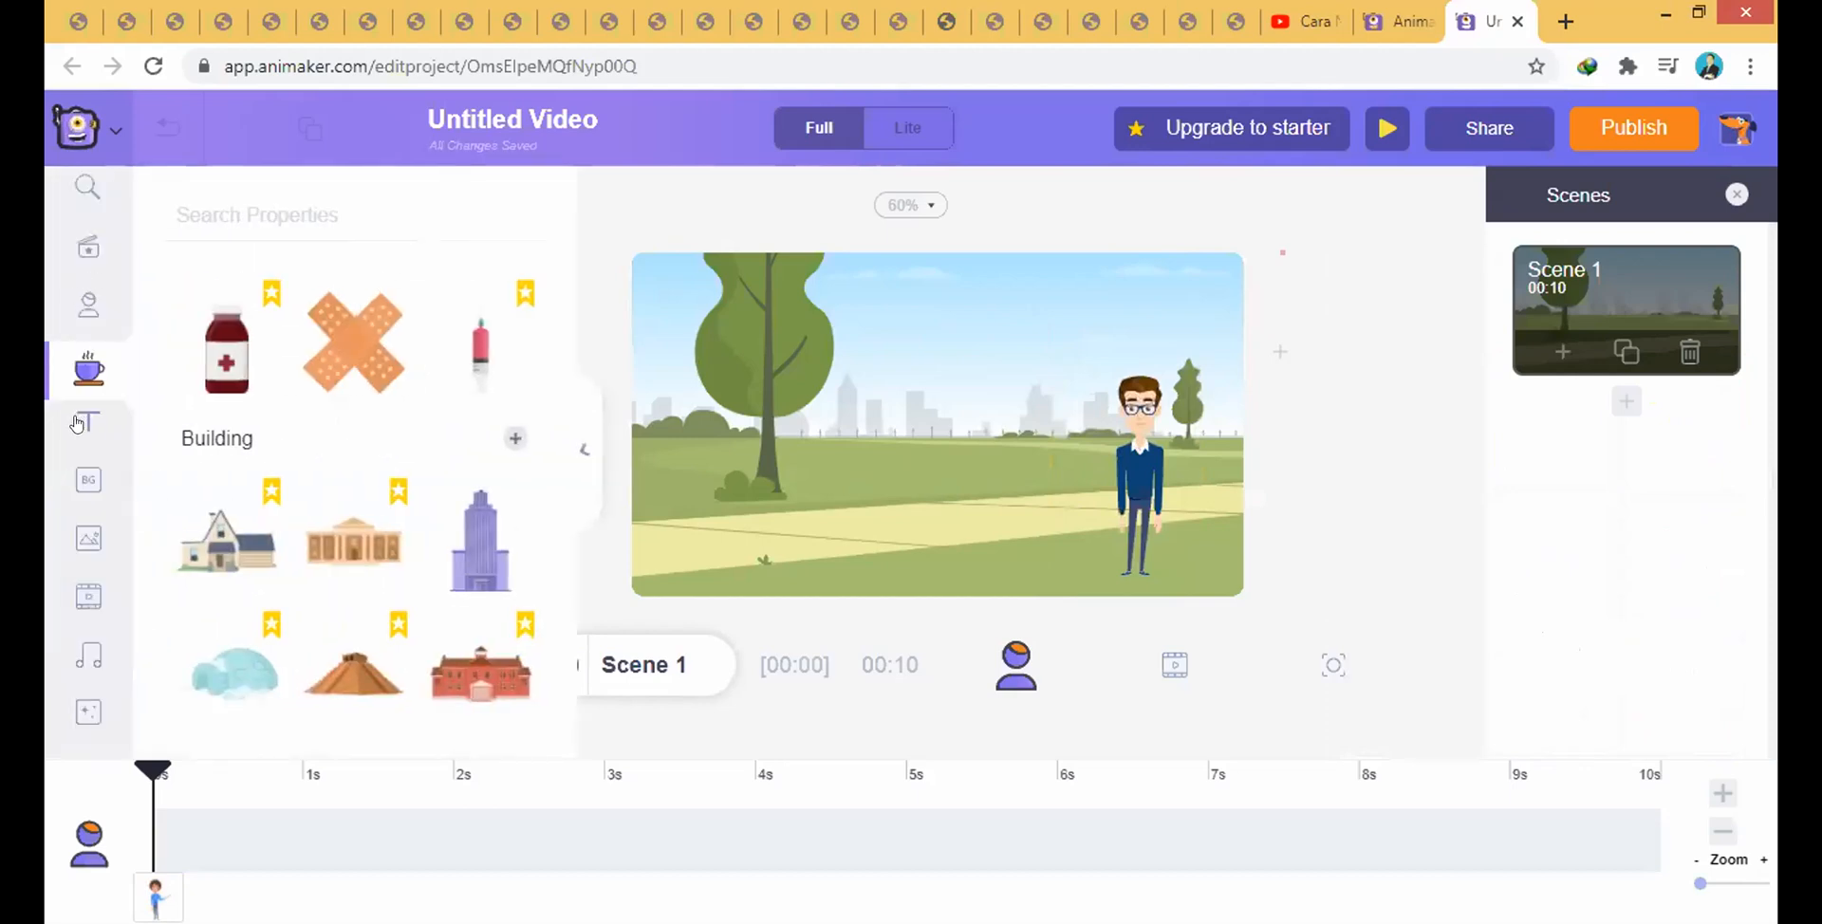
click(78, 423)
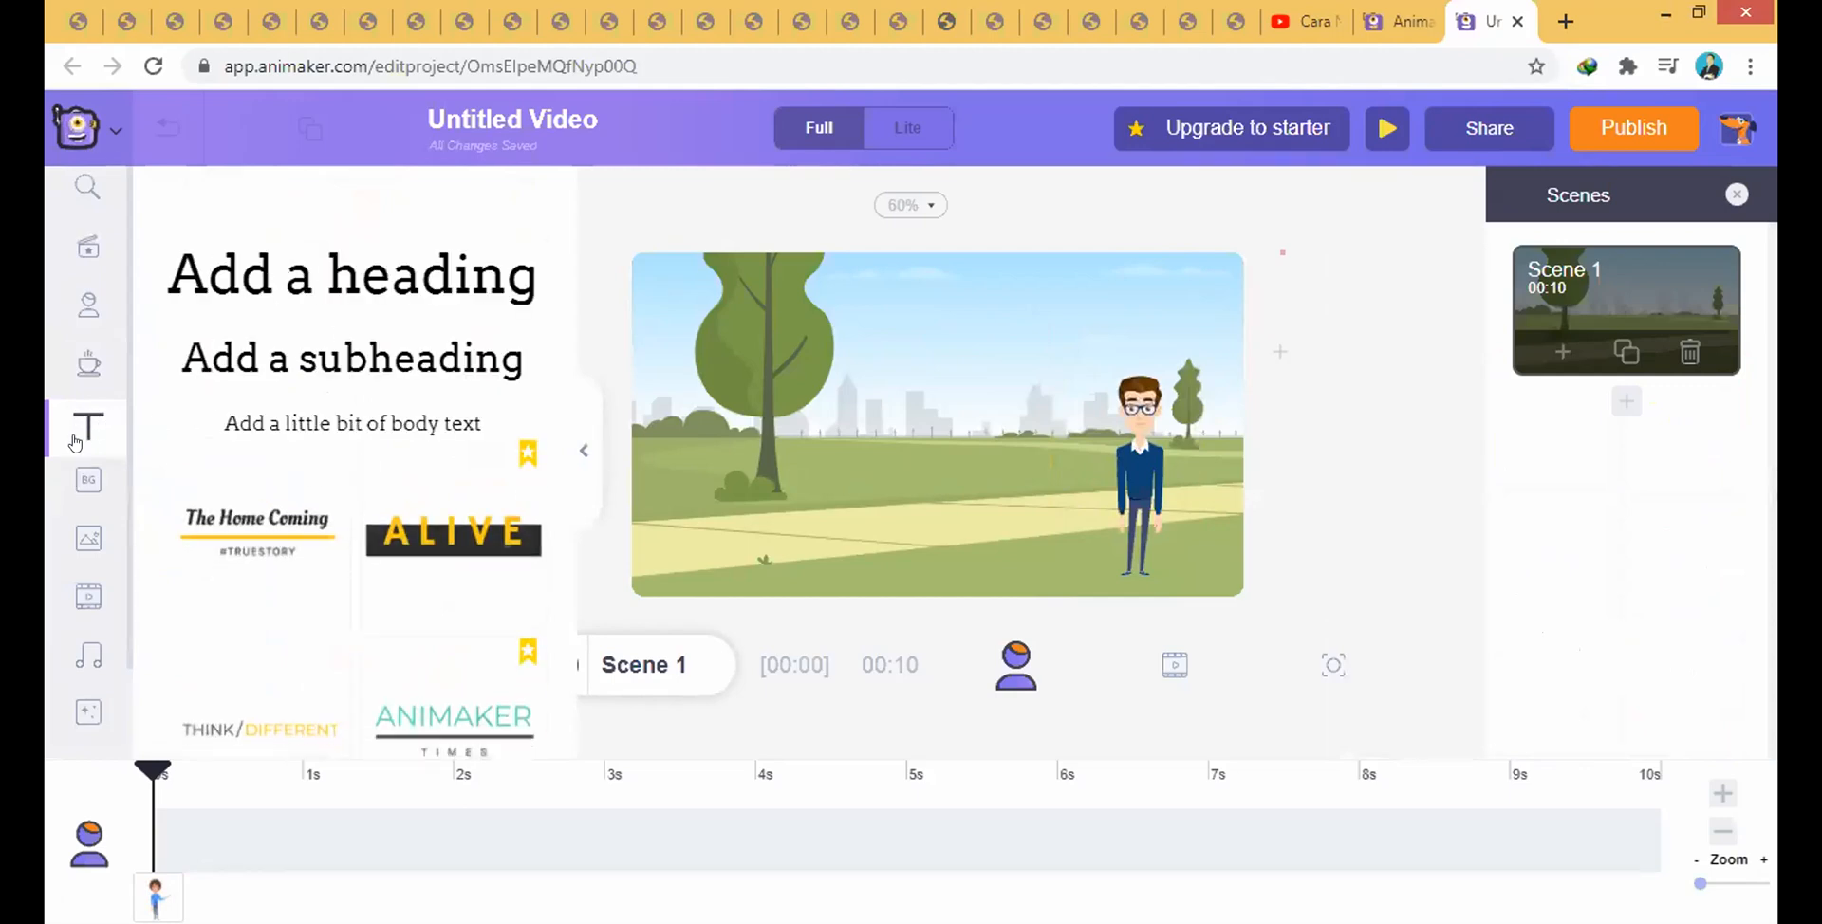
scroll(351, 493, down, 1)
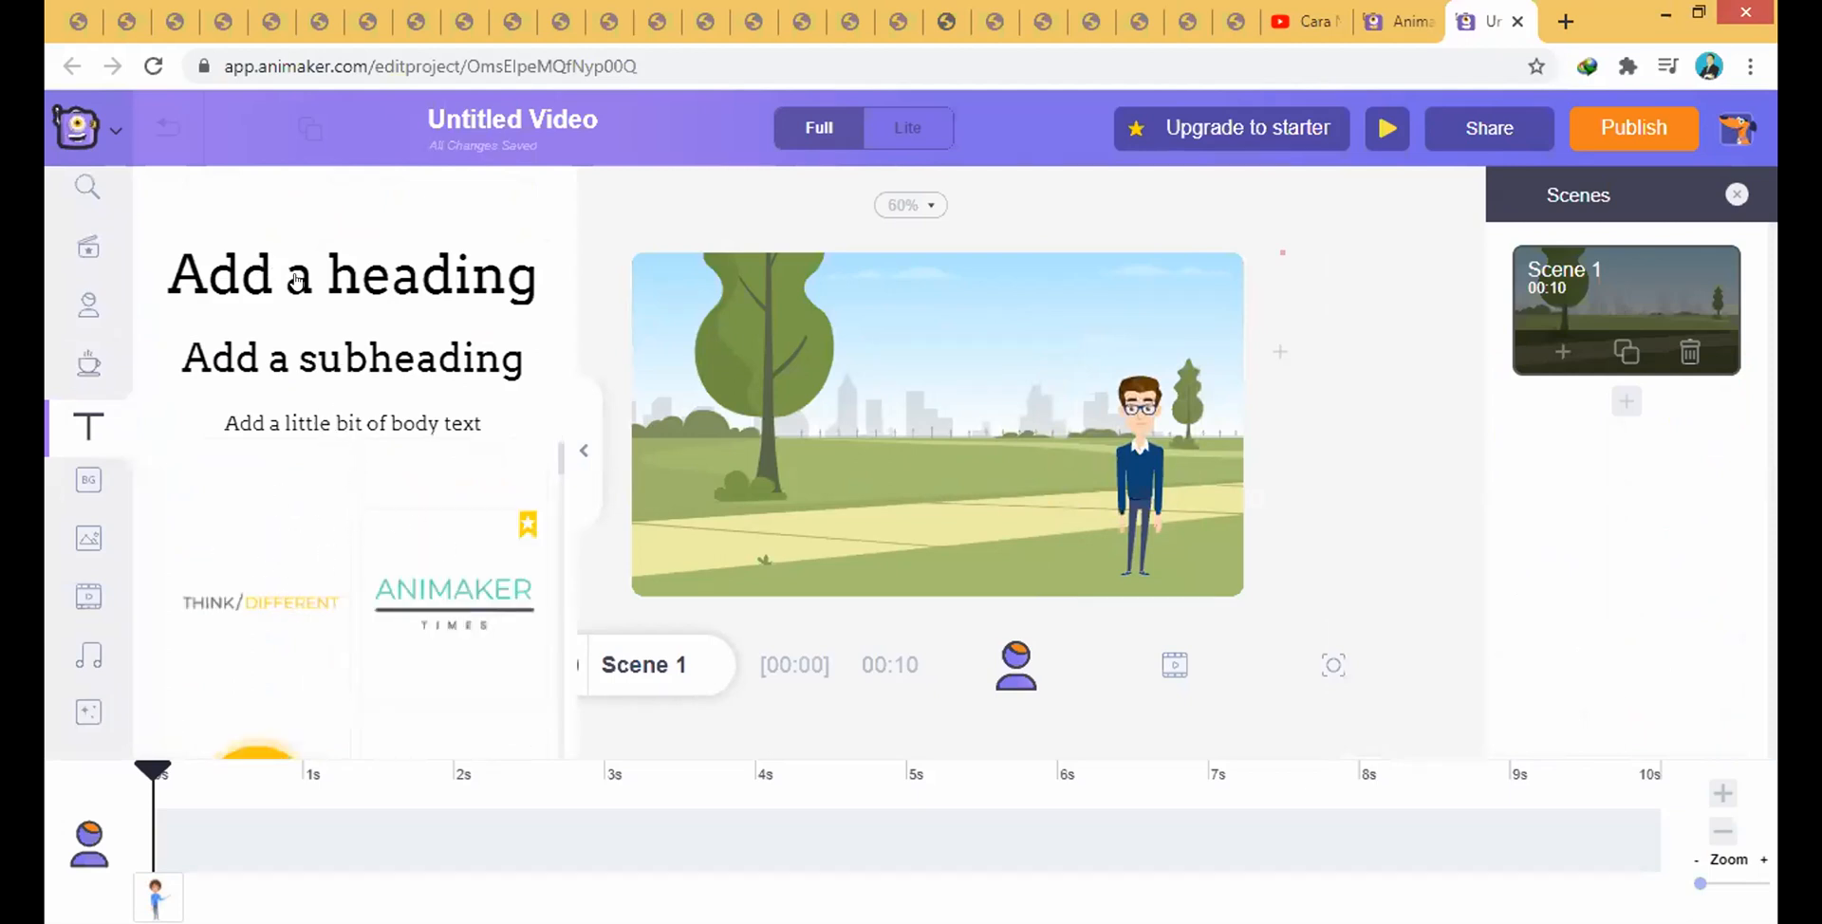
- Try a heading and a subheading in the middle of the park scene, deleting each one
drag(343, 289, 914, 338)
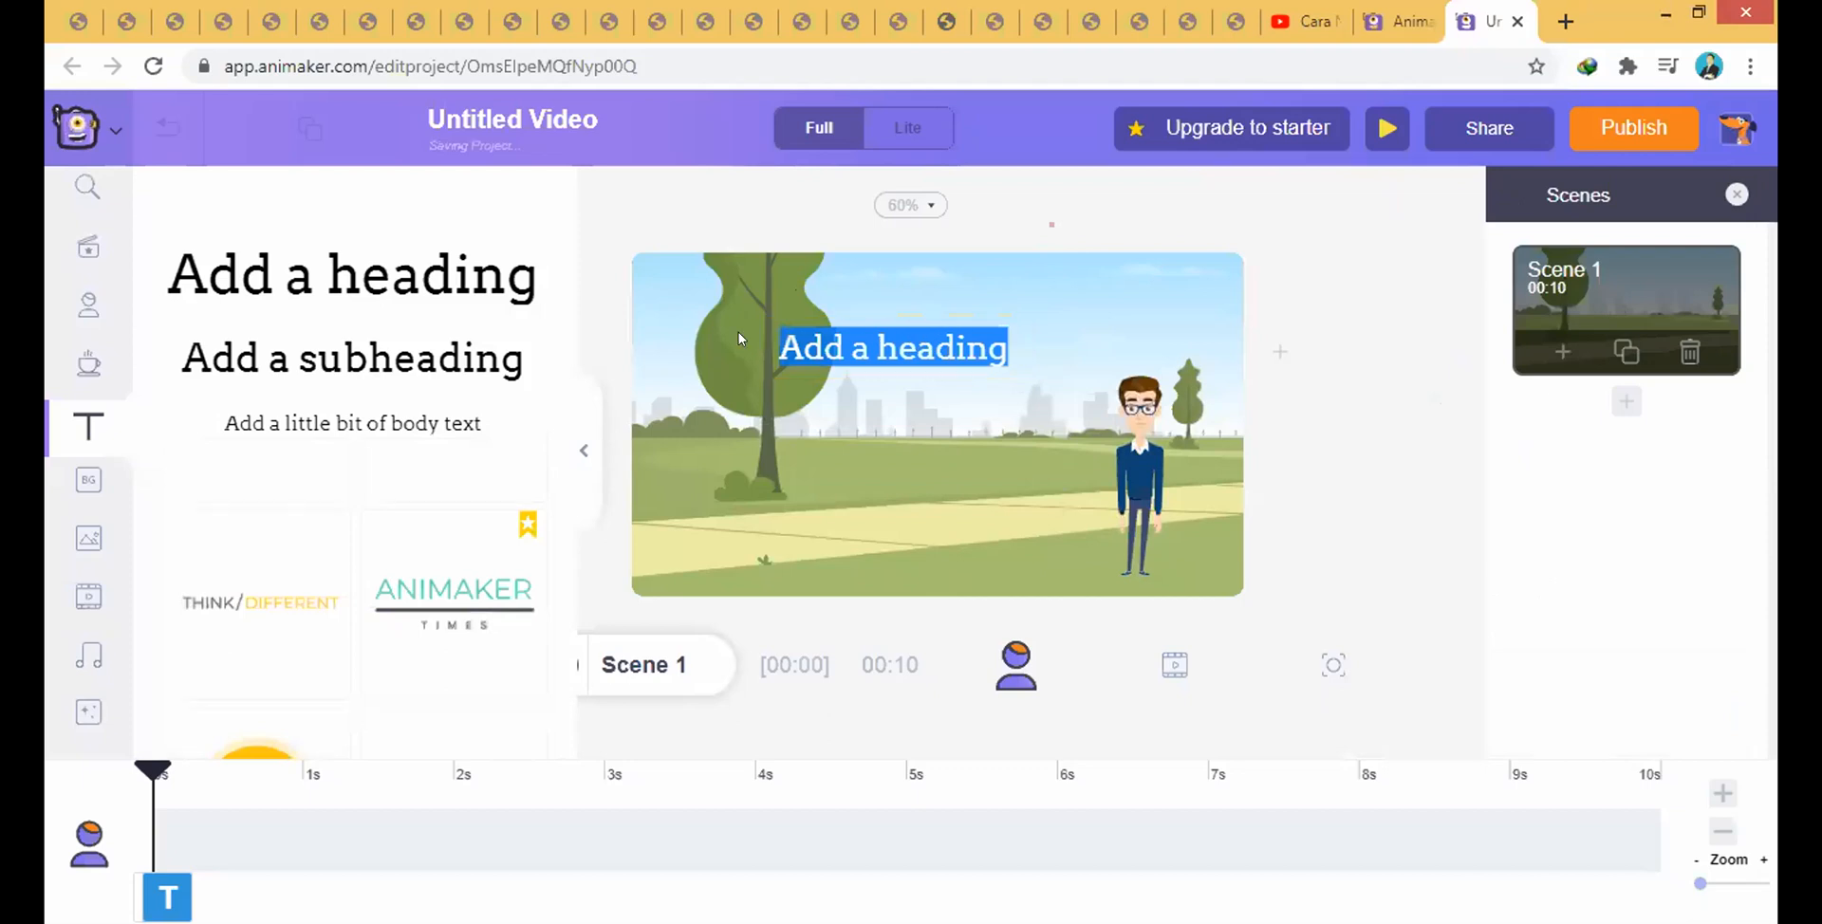
click(949, 315)
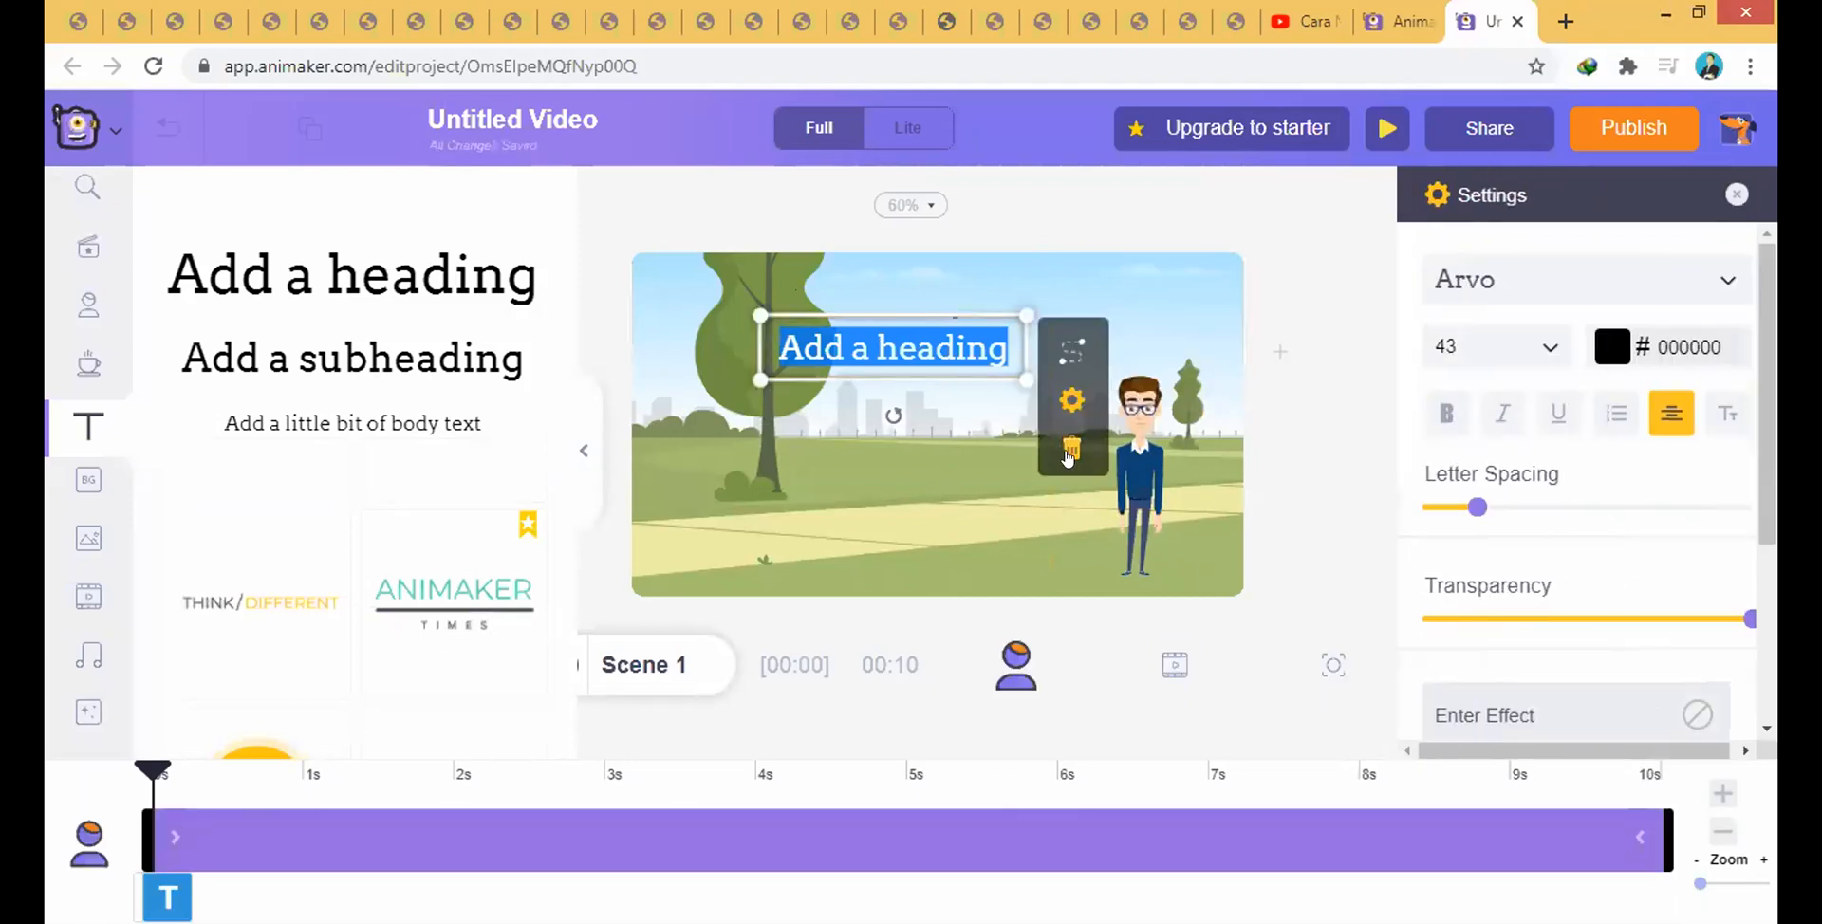
click(1071, 448)
drag(356, 358, 895, 400)
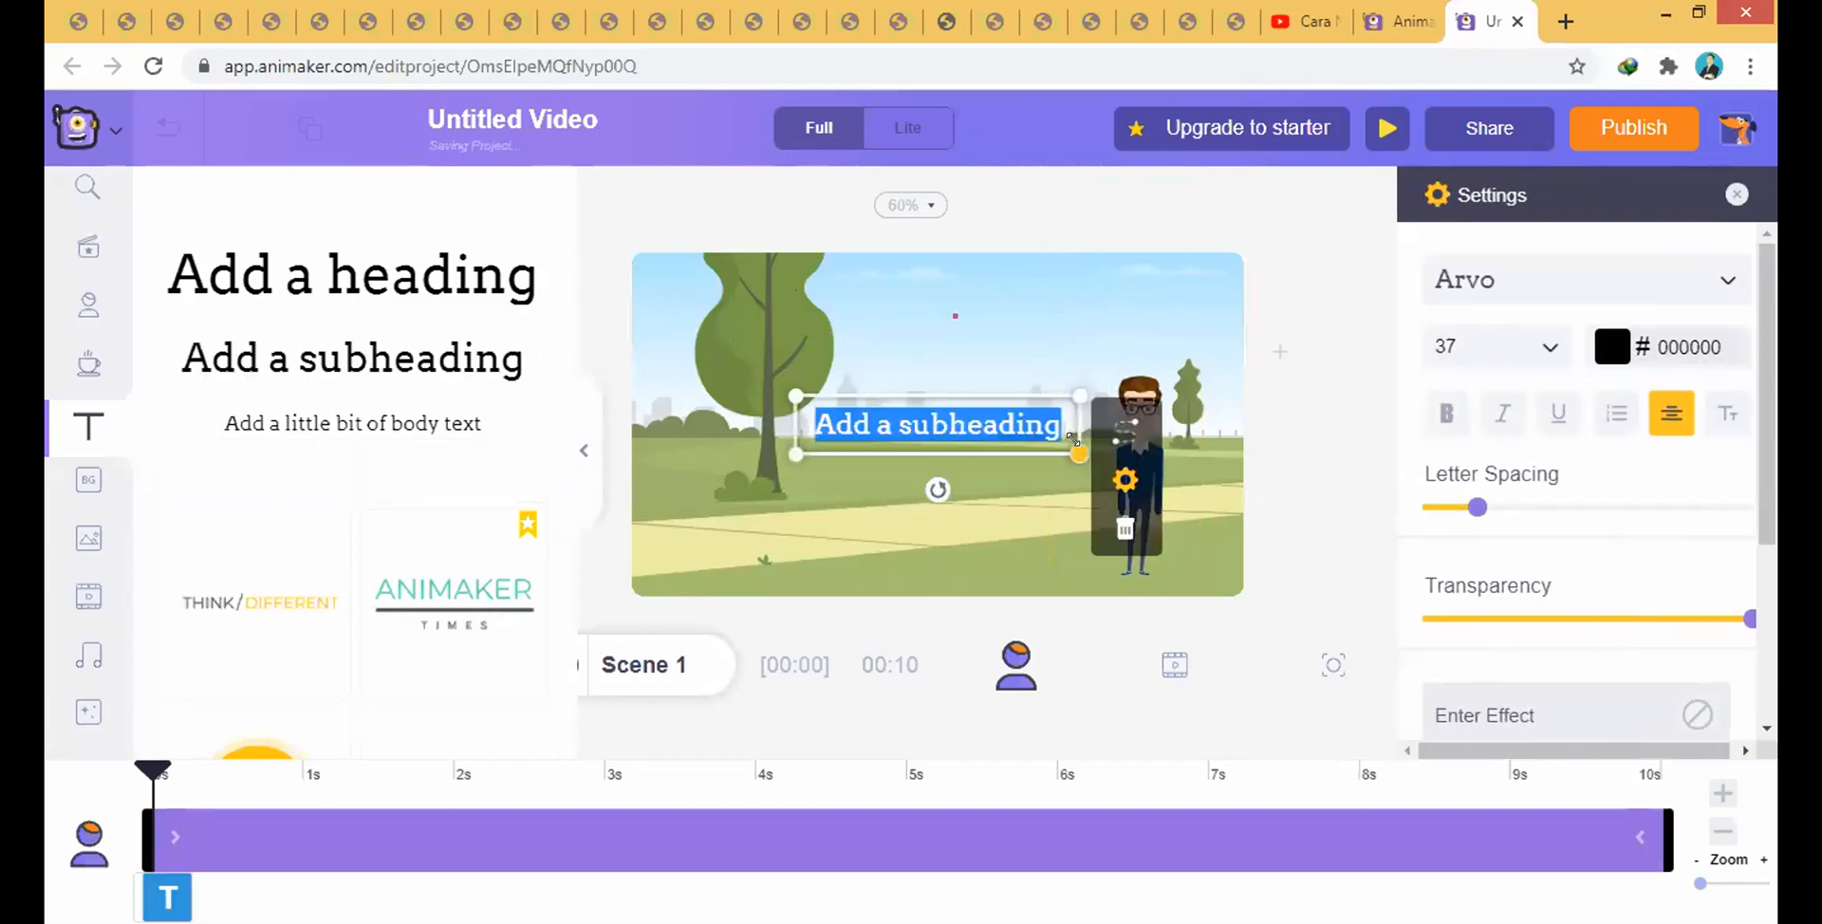
click(1124, 528)
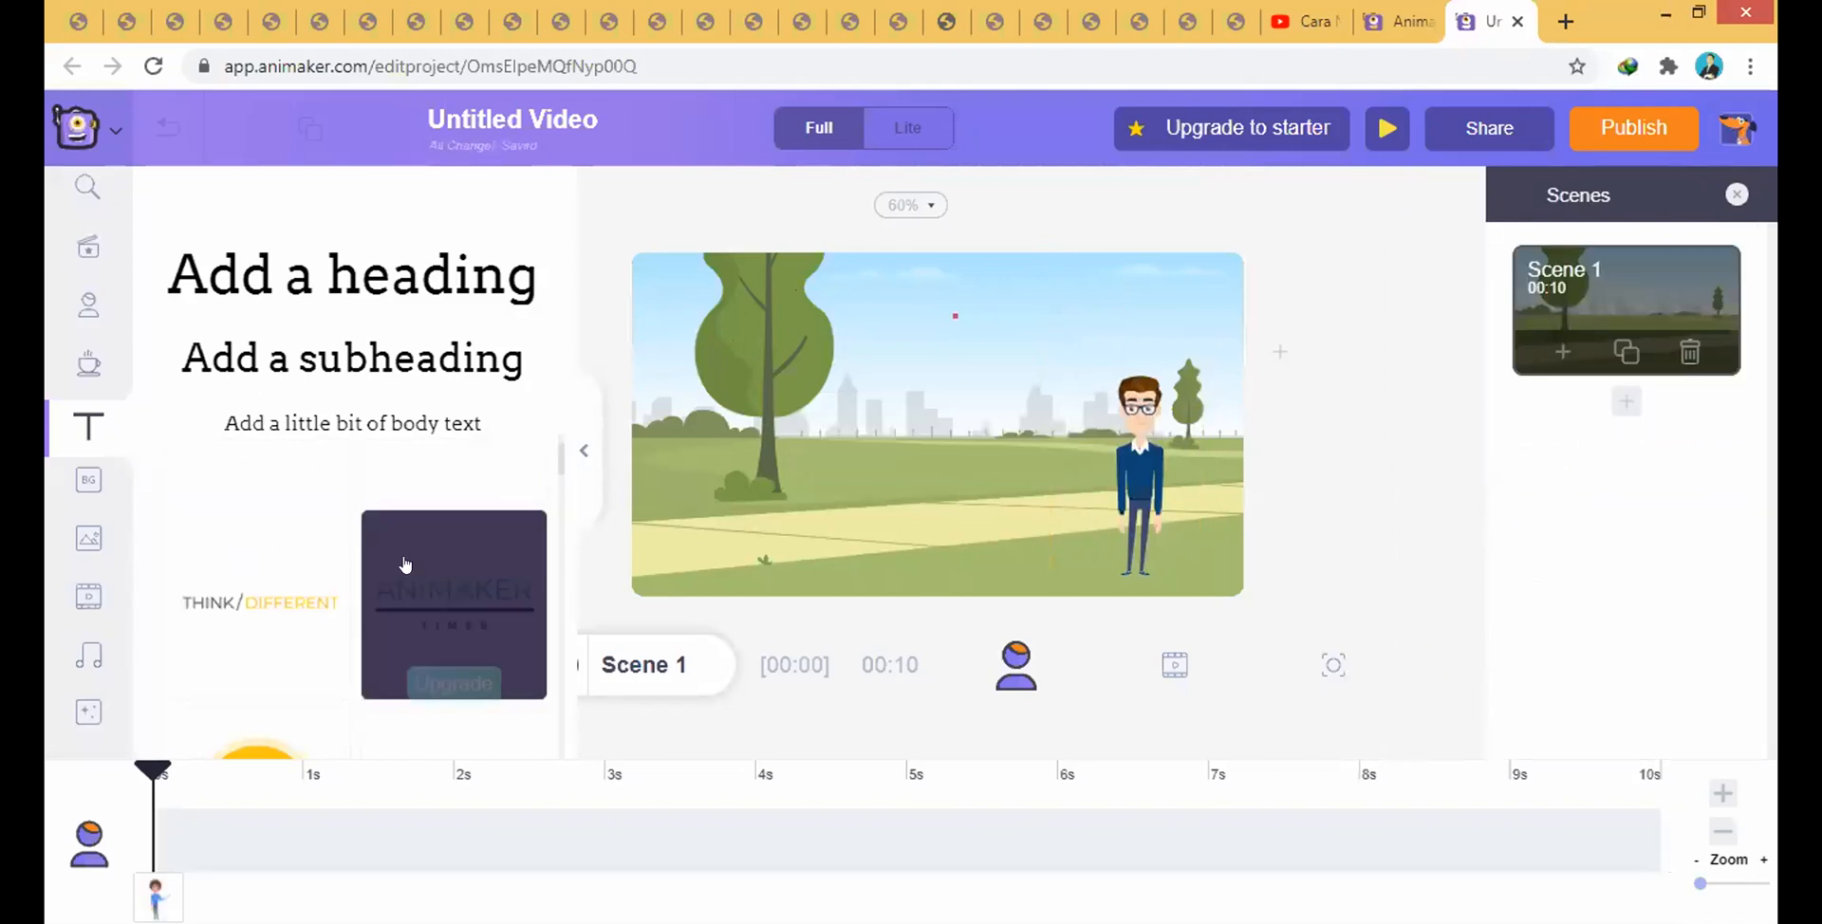
- Place the styled title "The Home Coming #TRUESTORY" in front of the large tree and collapse the library
scroll(237, 525, up, 1)
drag(243, 522, 869, 411)
click(1276, 235)
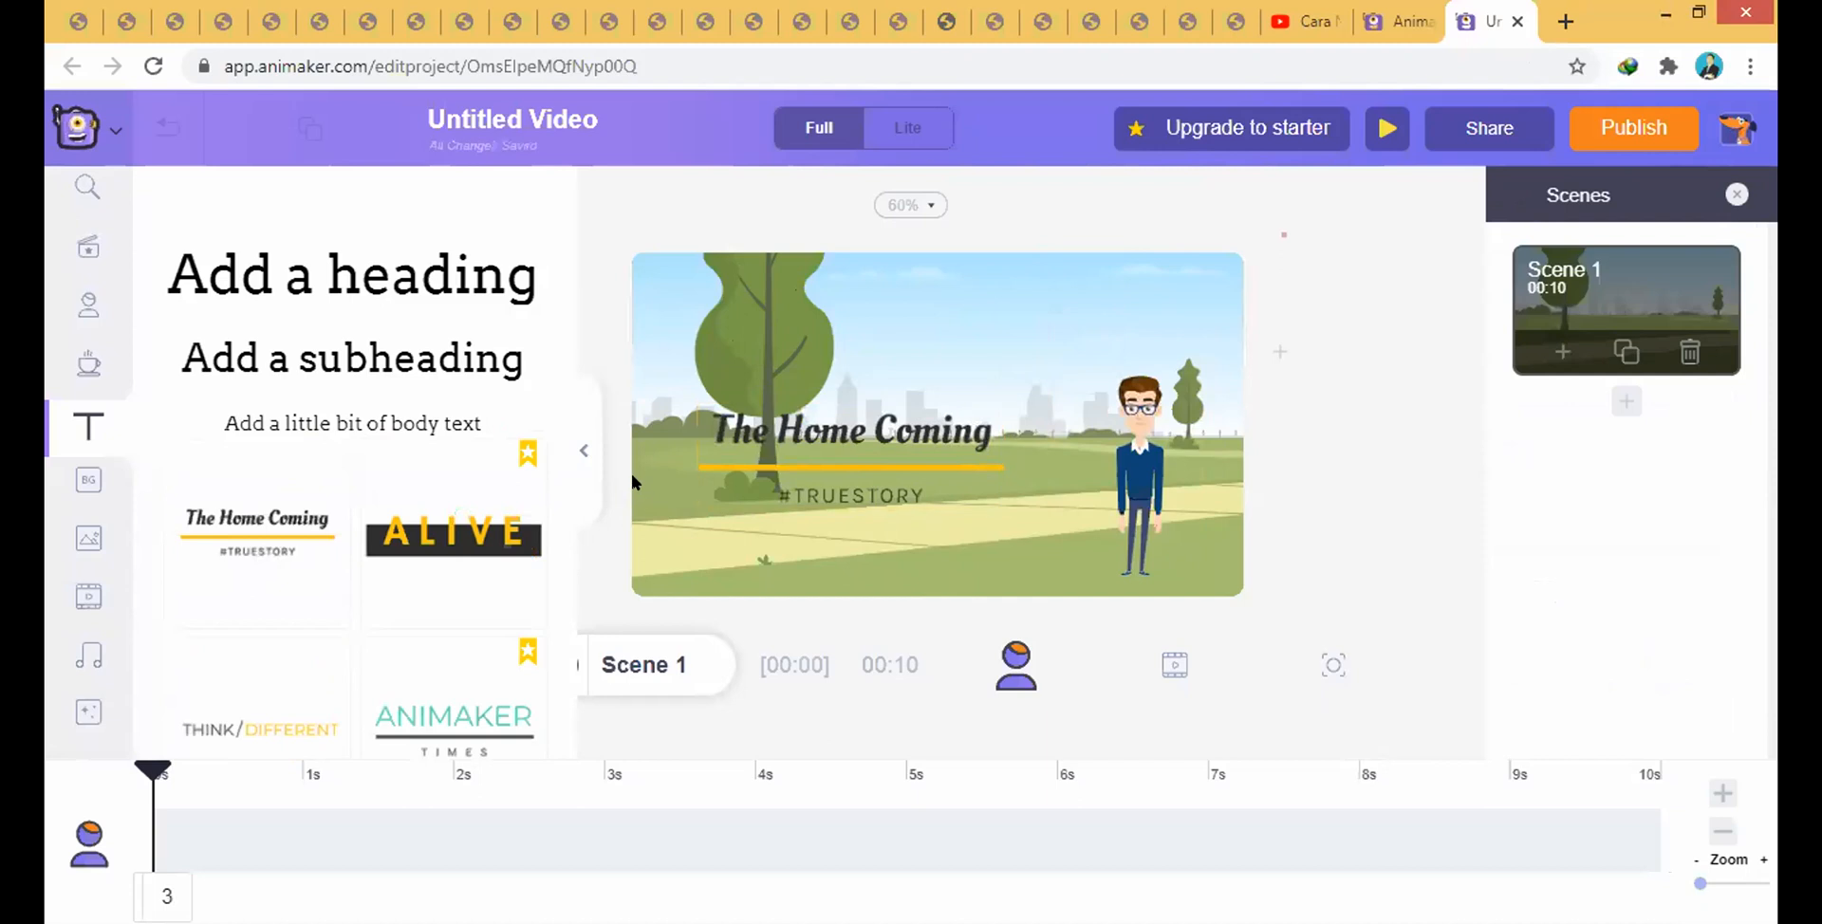
click(586, 459)
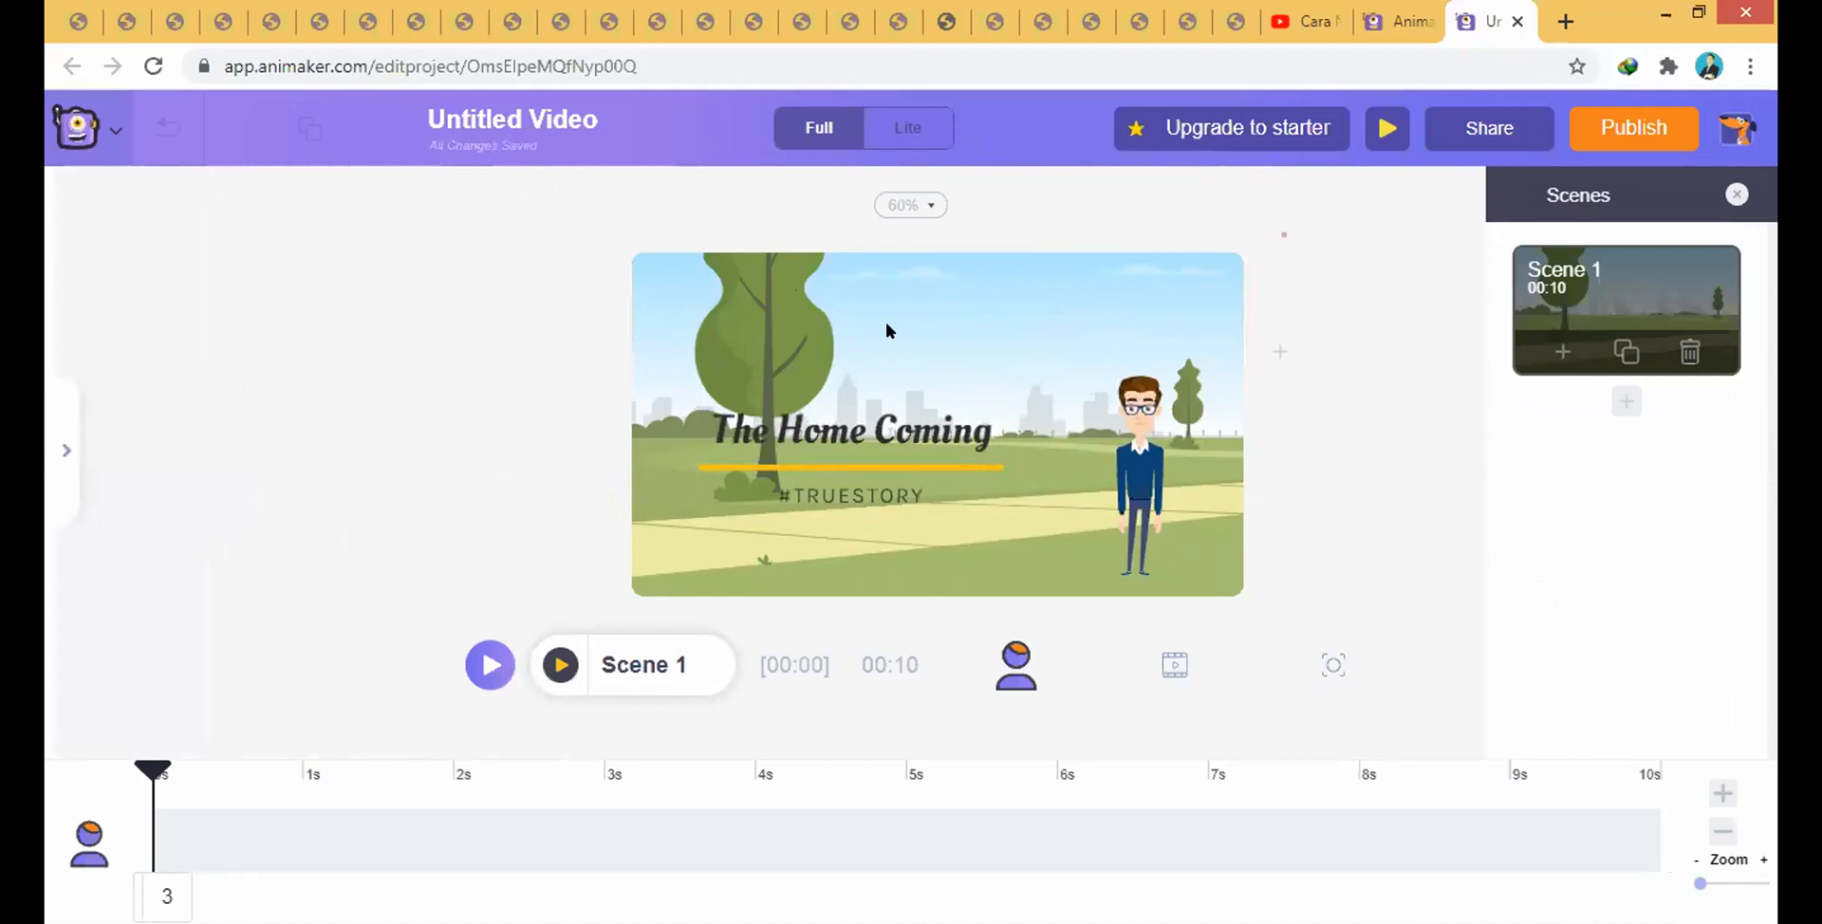
- Select the park background and try the Epic, Festive, Blur and Summer effects on it
click(987, 320)
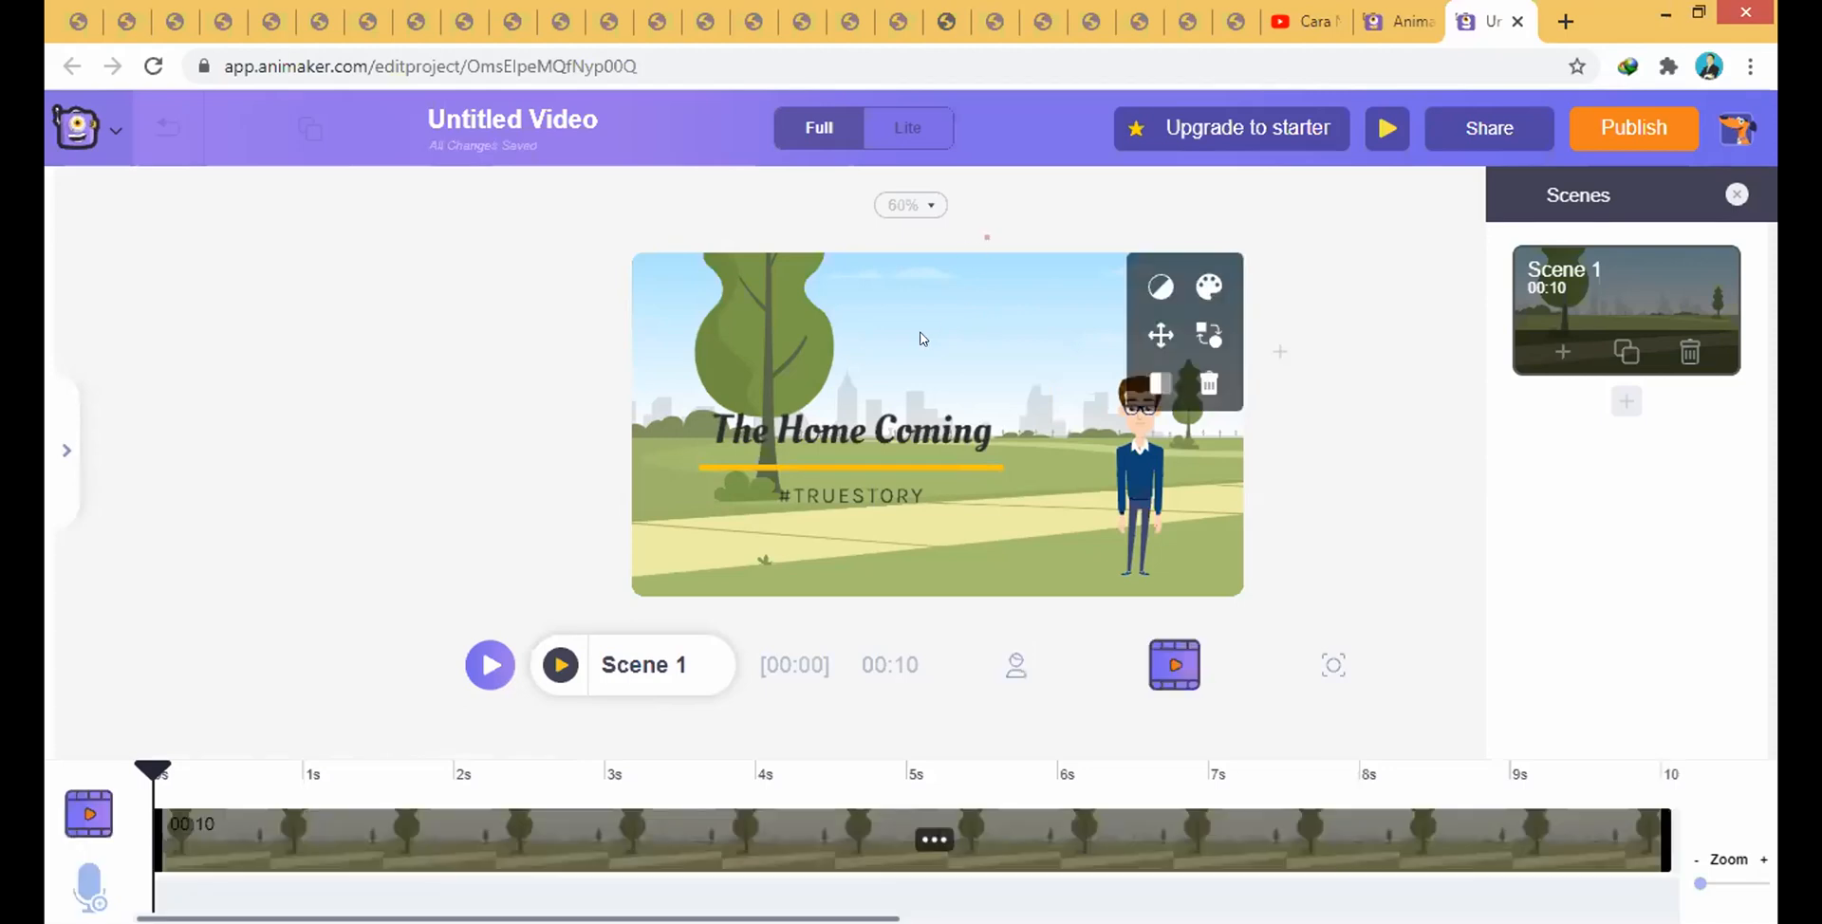
click(1151, 289)
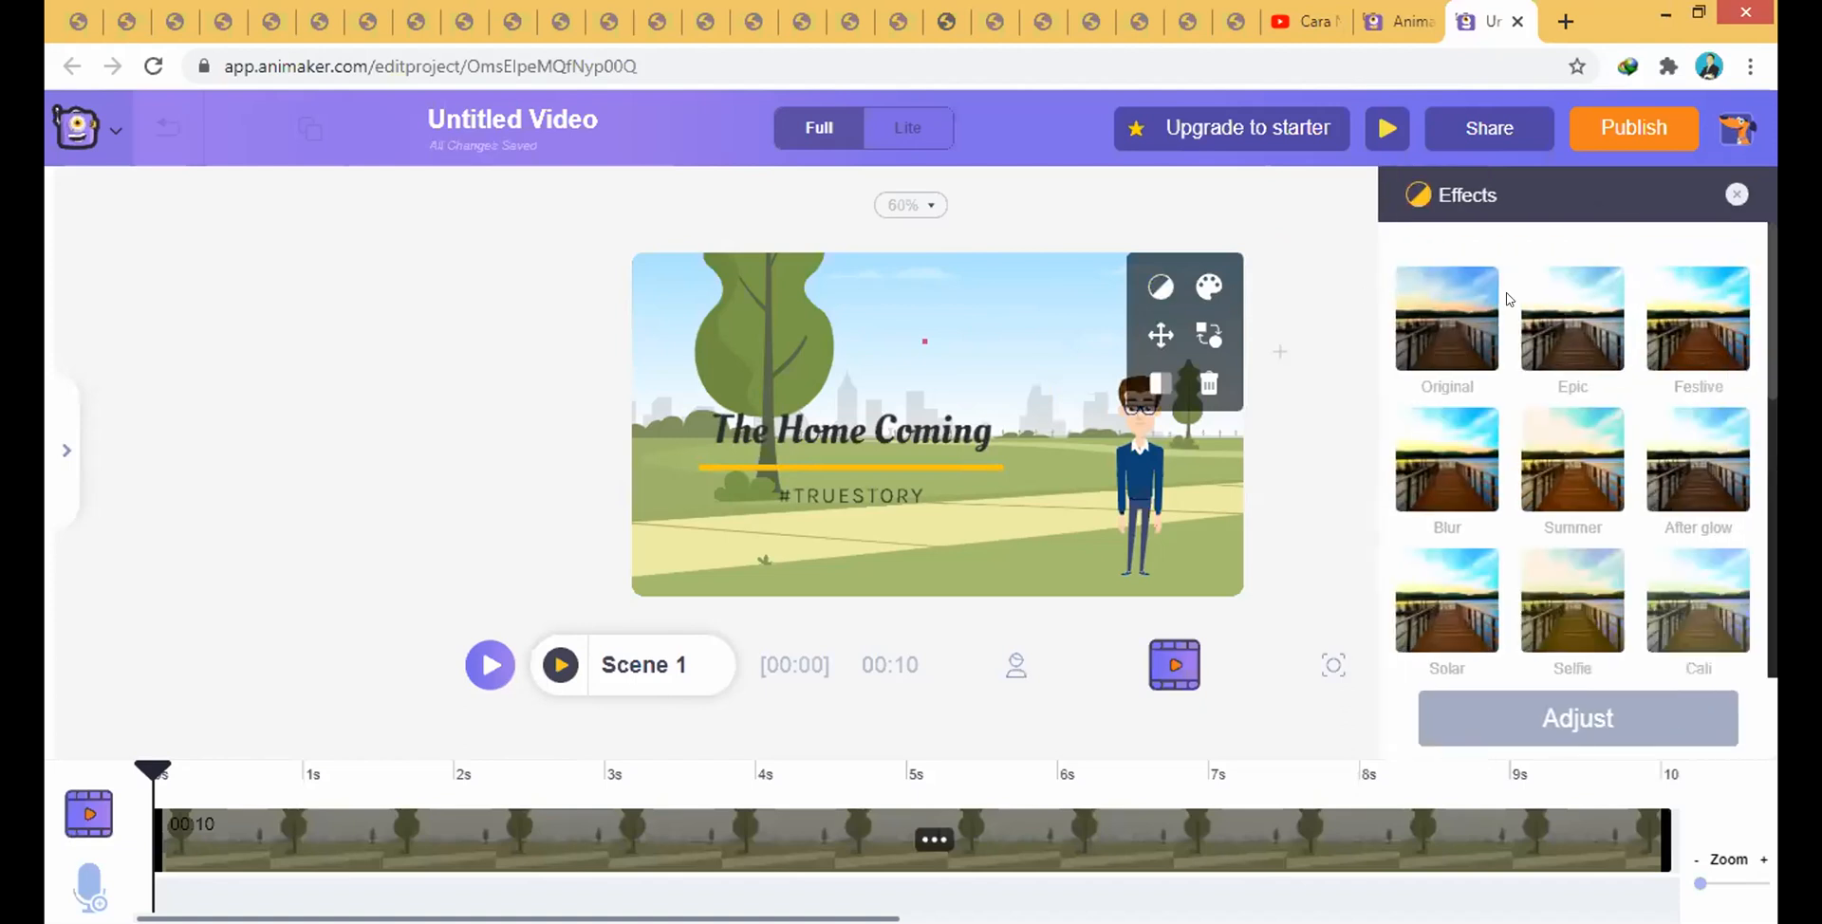
click(1556, 318)
click(1677, 368)
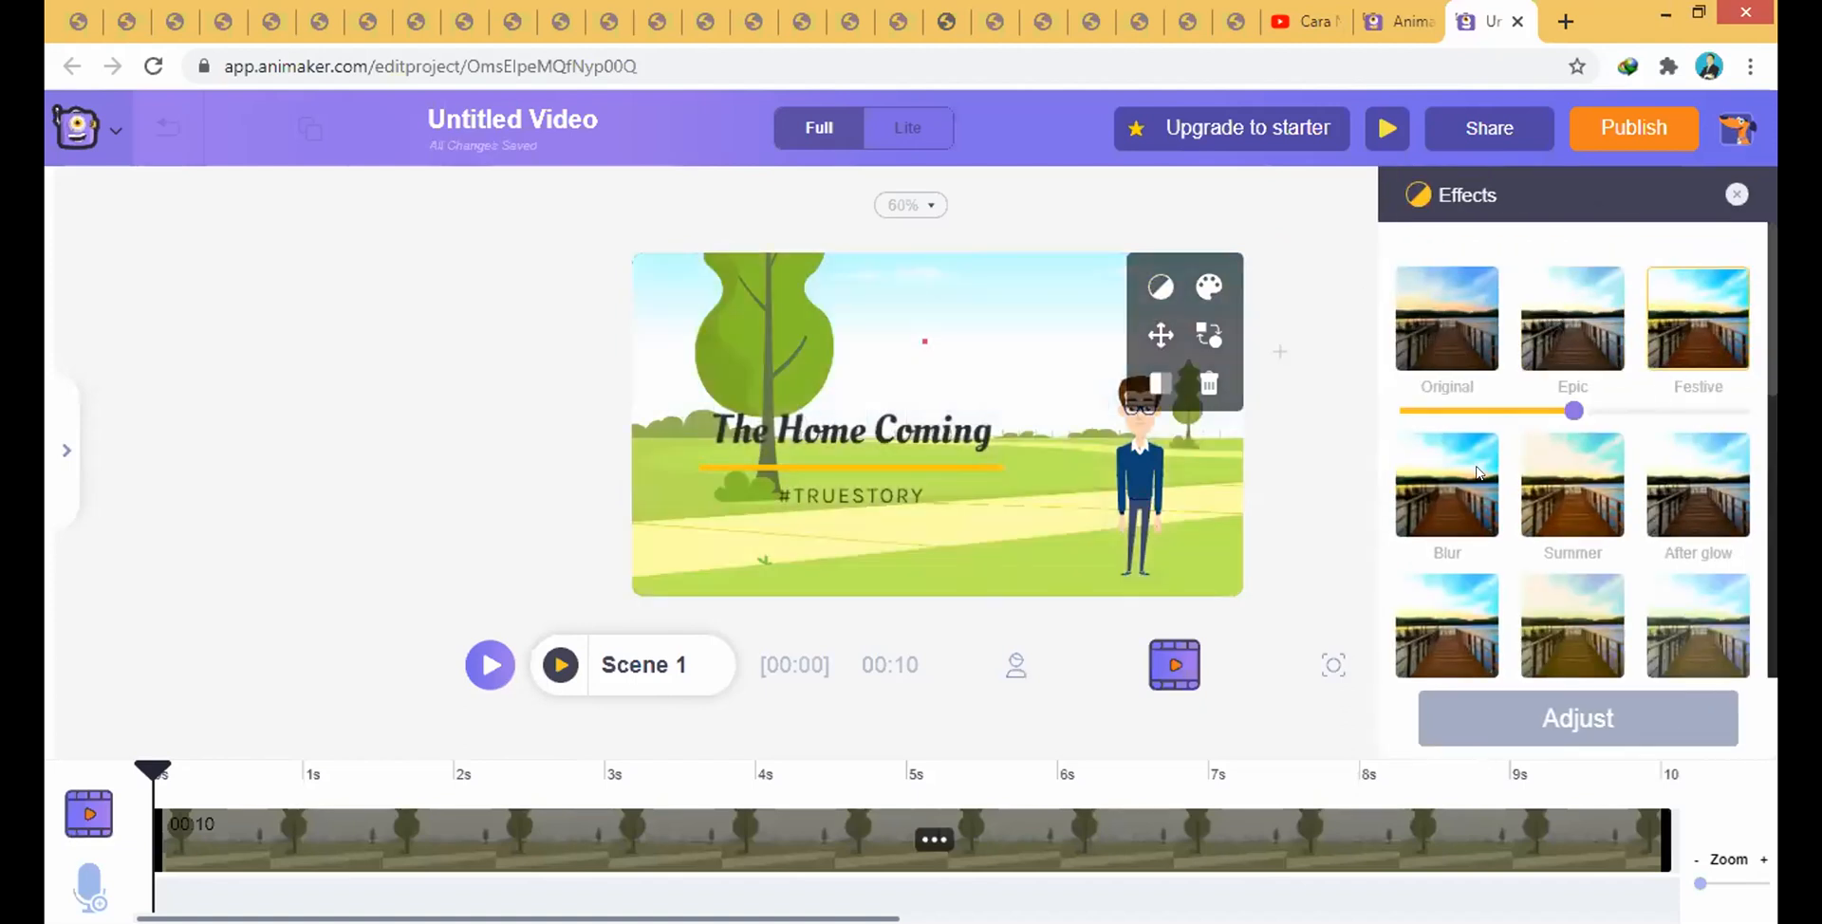
click(1475, 475)
click(1573, 474)
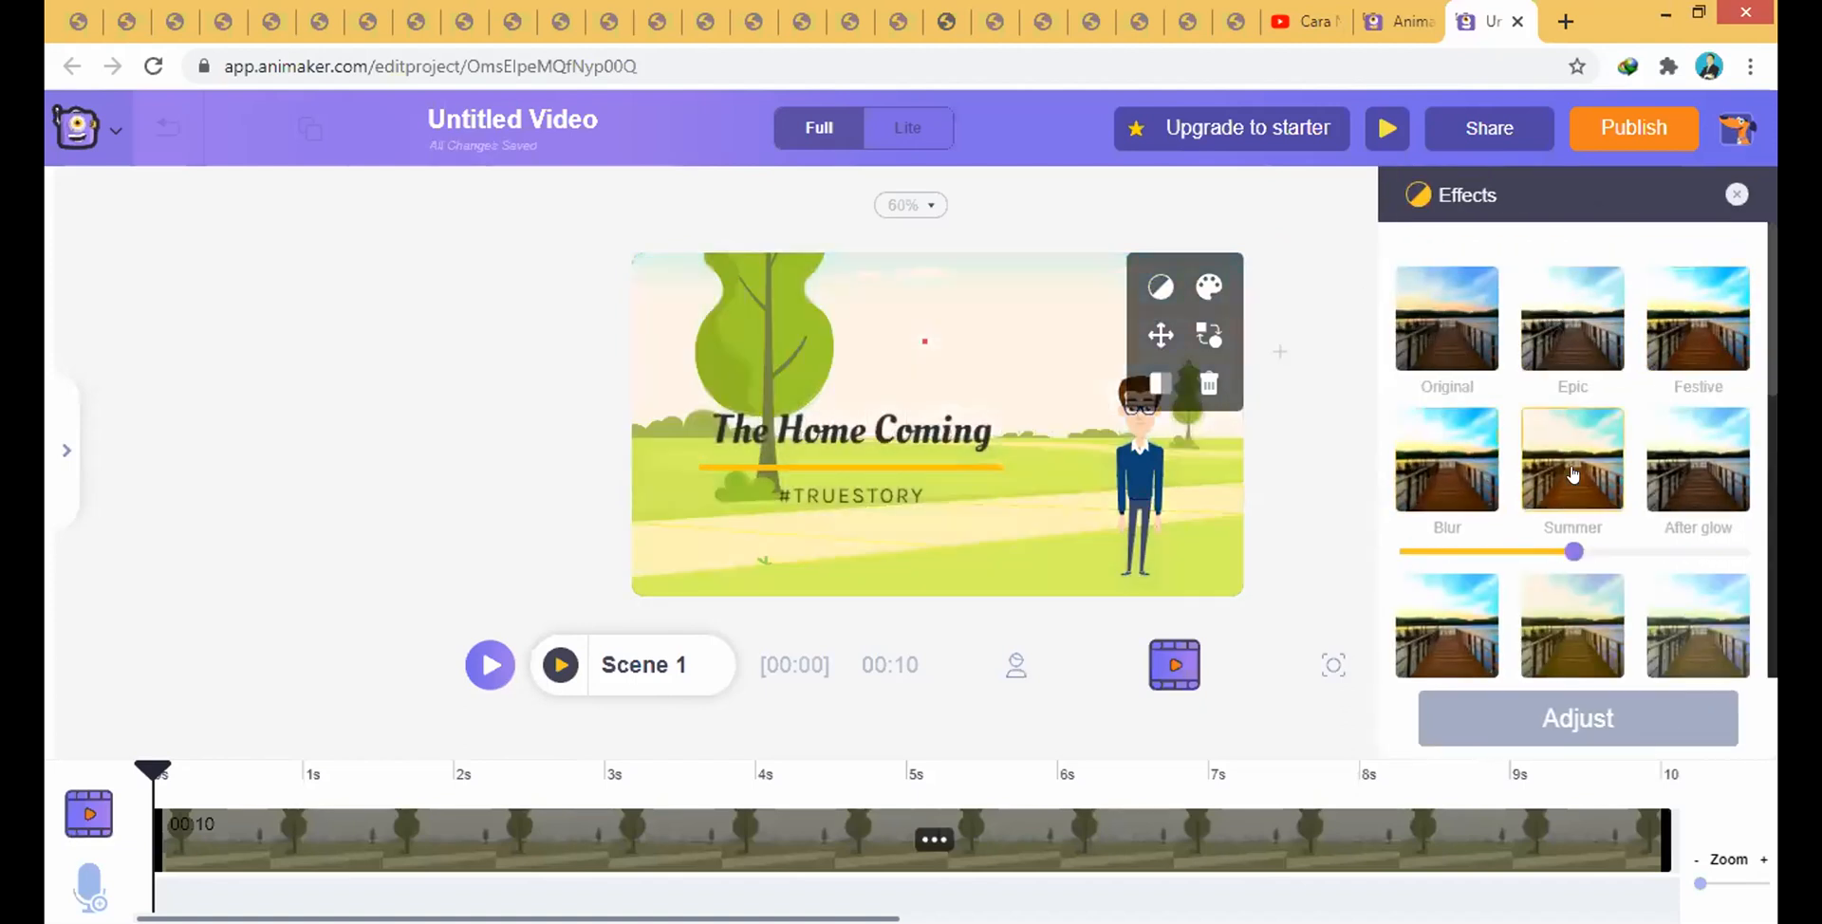
click(1559, 332)
- Try the Sepia-1, Street-1, Dare and Rosie effects on the park background
scroll(1571, 427, down, 6)
scroll(1566, 532, down, 1)
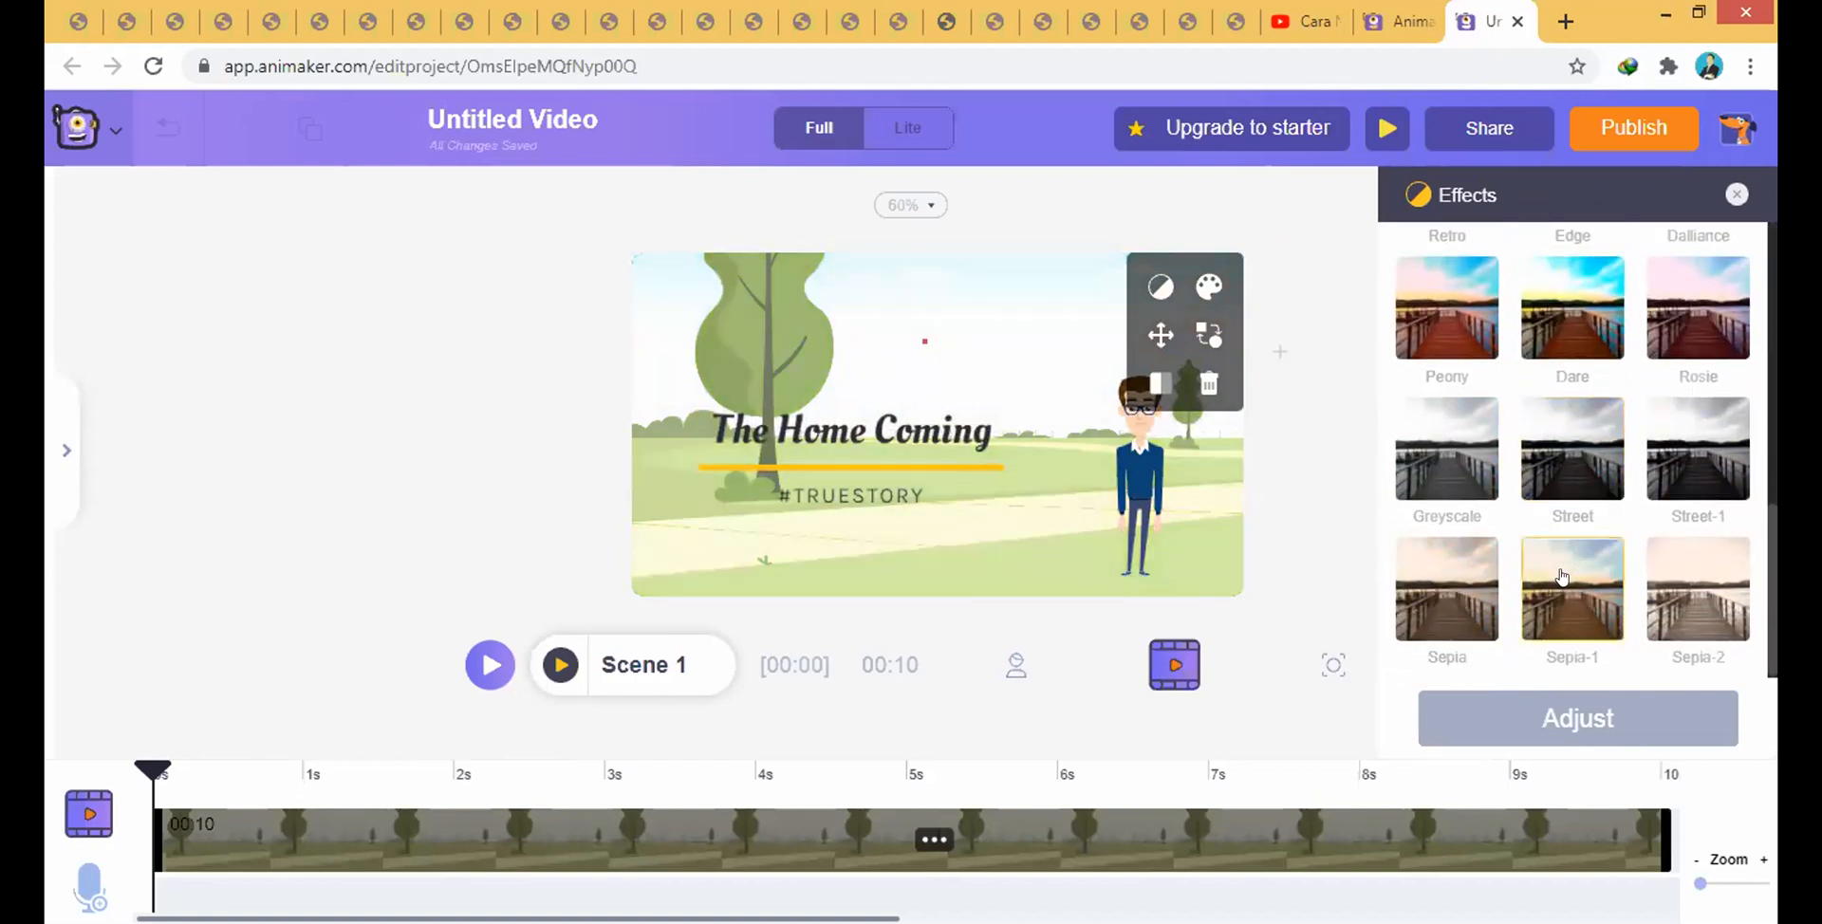
click(1573, 591)
click(1703, 455)
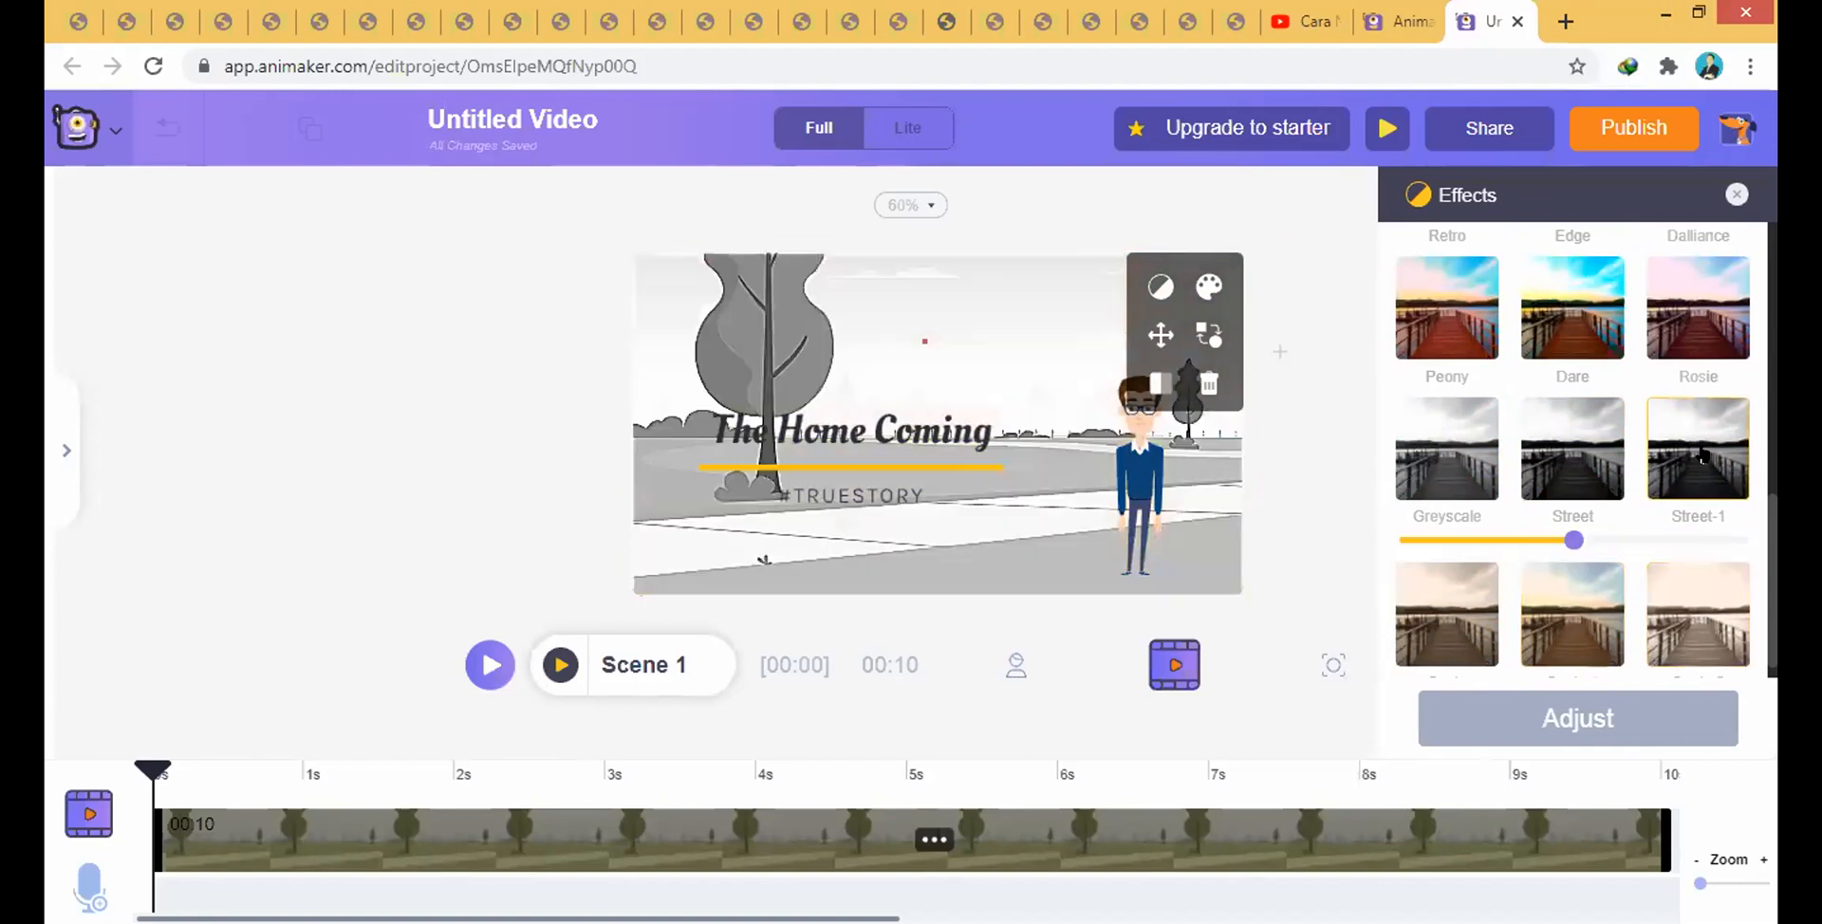
click(852, 424)
click(1594, 320)
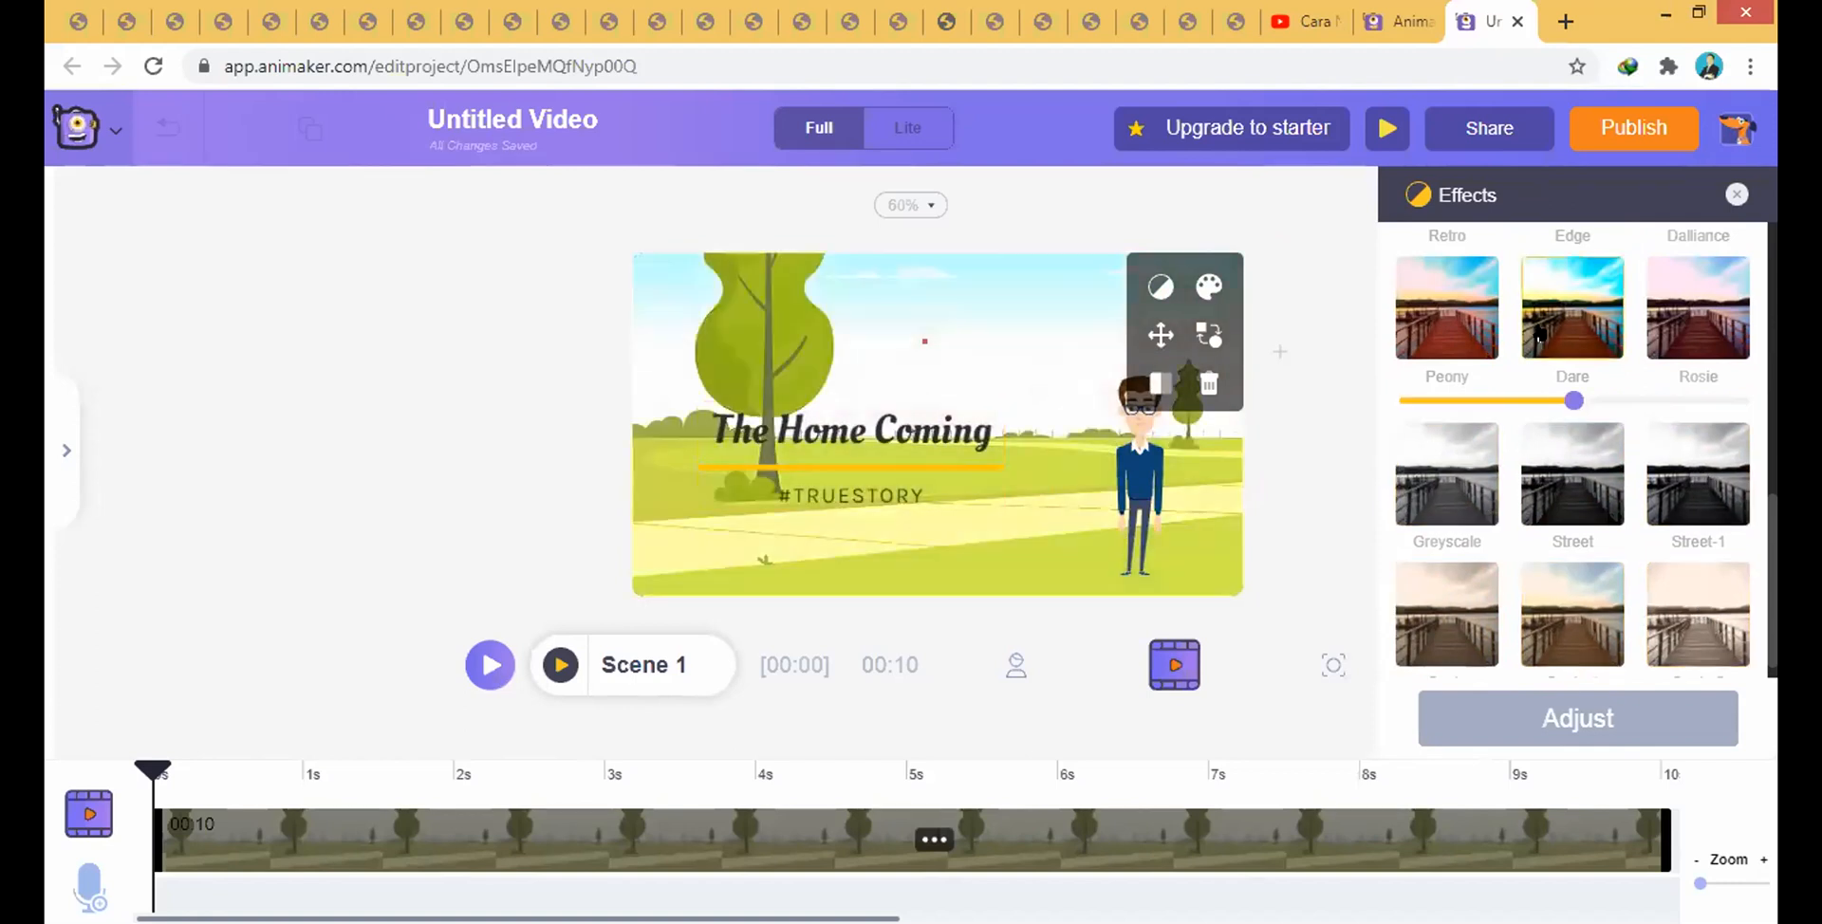
click(1735, 322)
- Try the Selfie, Epic, Summer and Solar effects on the park background and settle on Greyscale
scroll(1614, 427, down, 5)
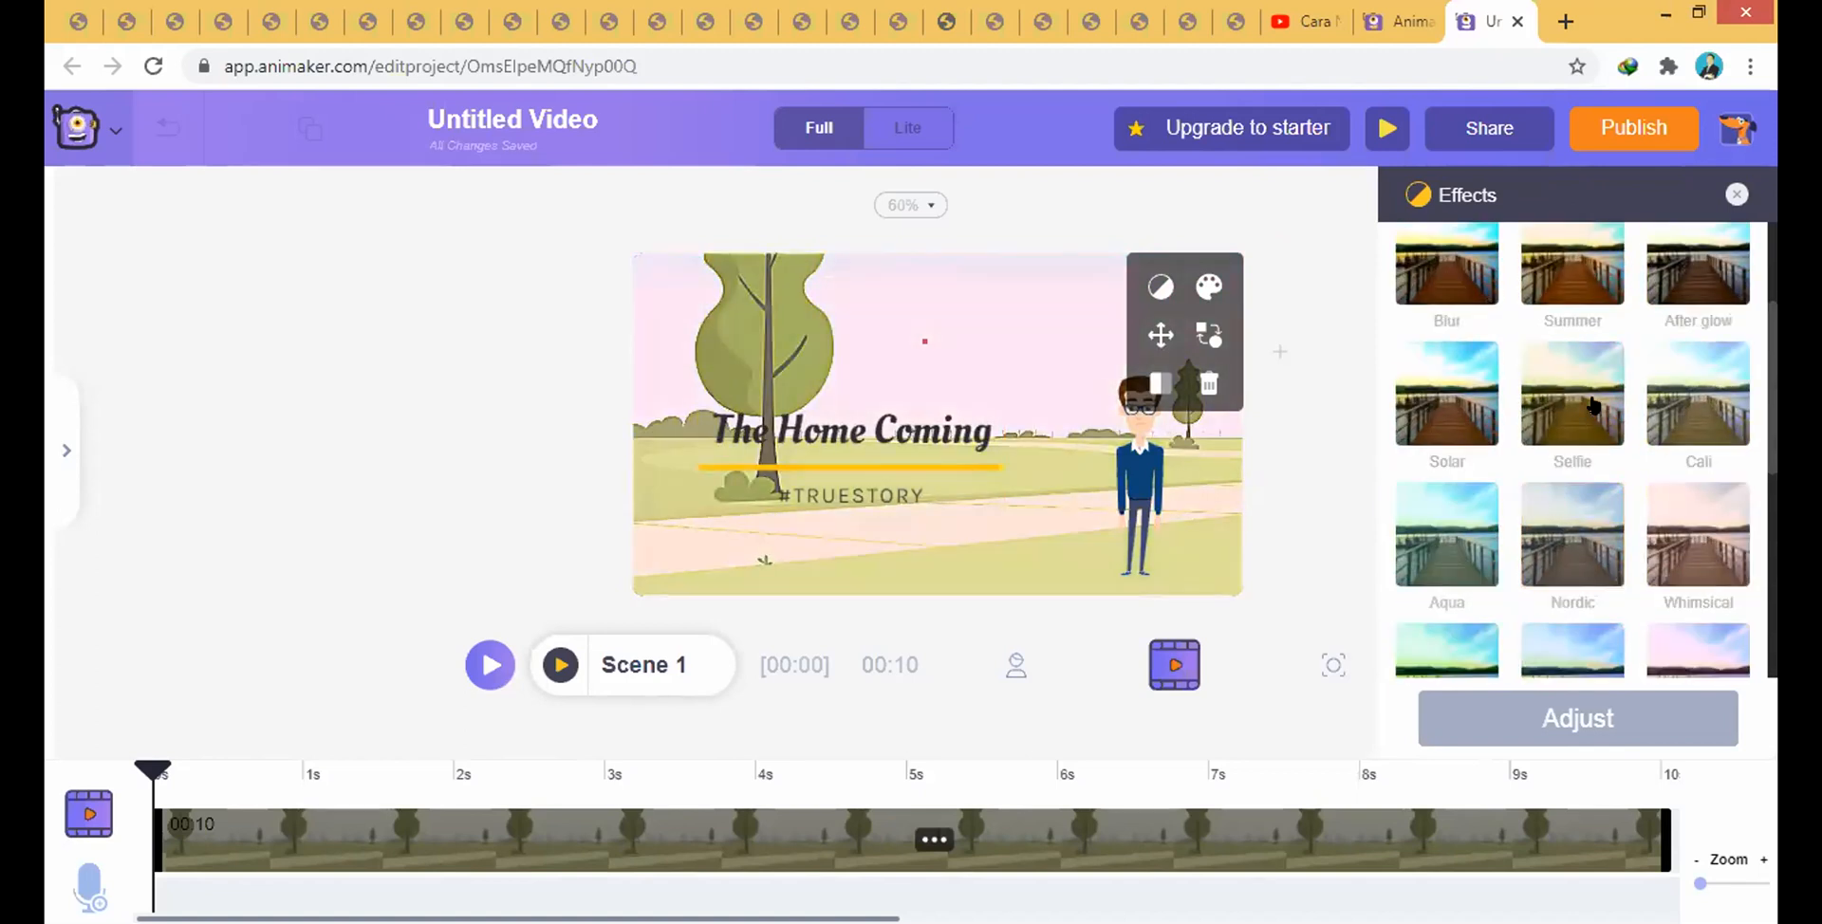
click(1589, 412)
scroll(1699, 409, up, 5)
click(1602, 356)
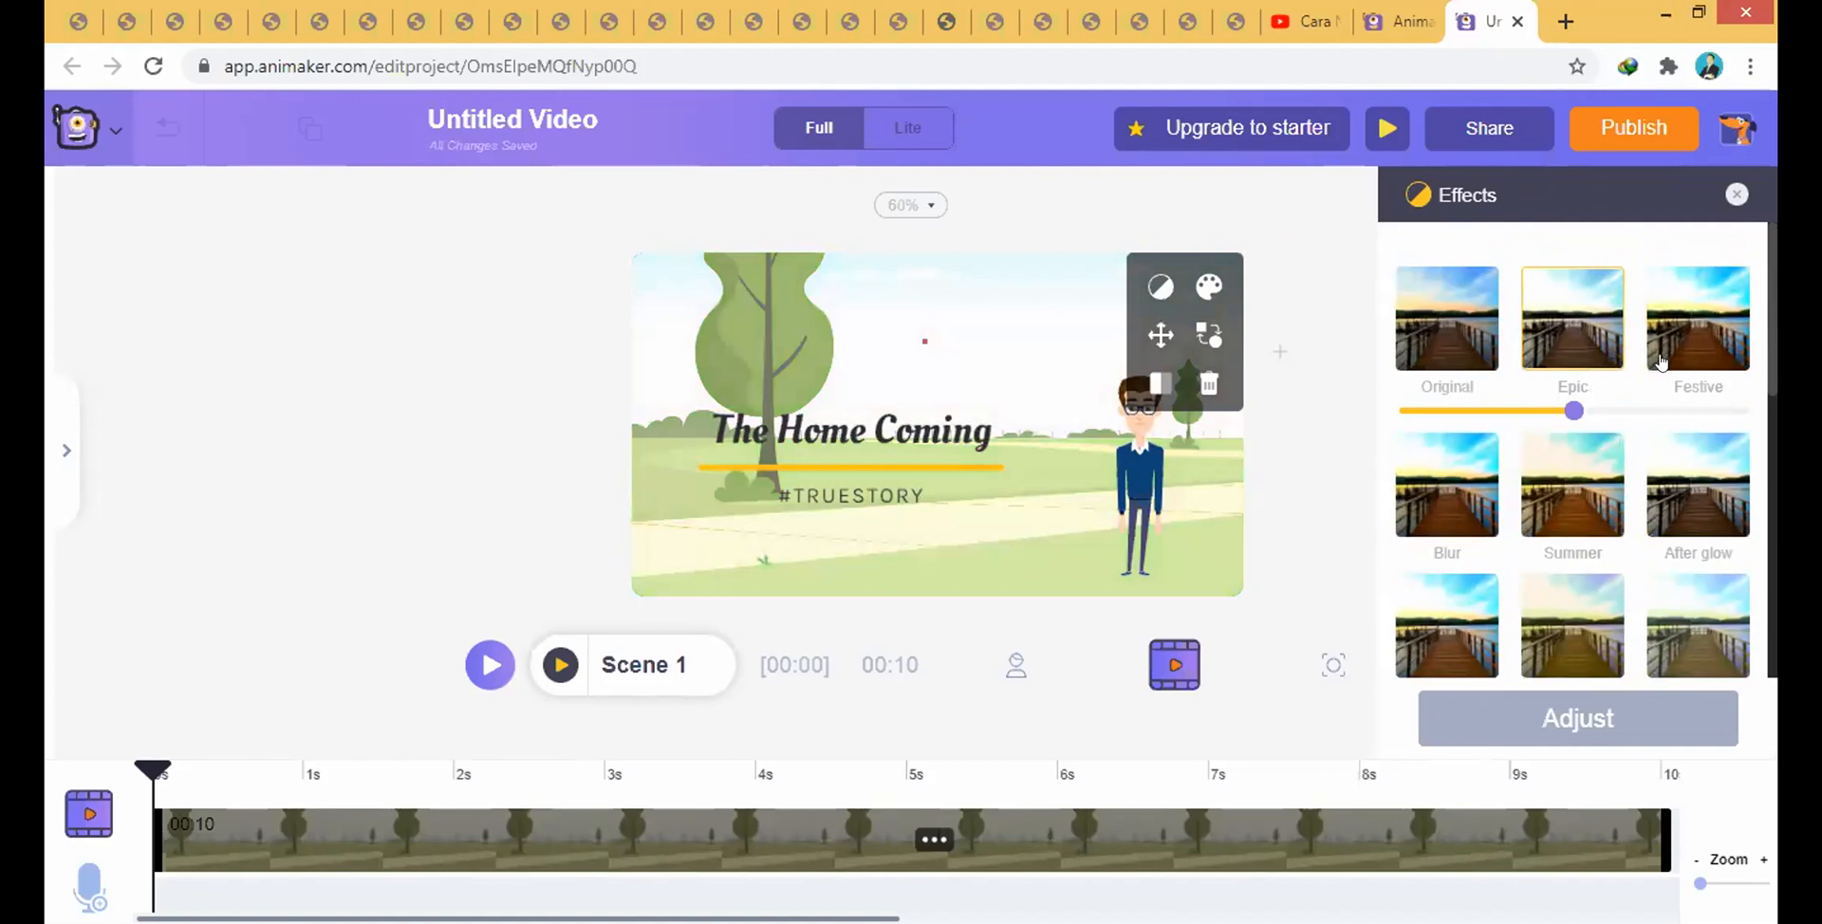
click(1556, 516)
click(1452, 617)
scroll(1457, 598, down, 5)
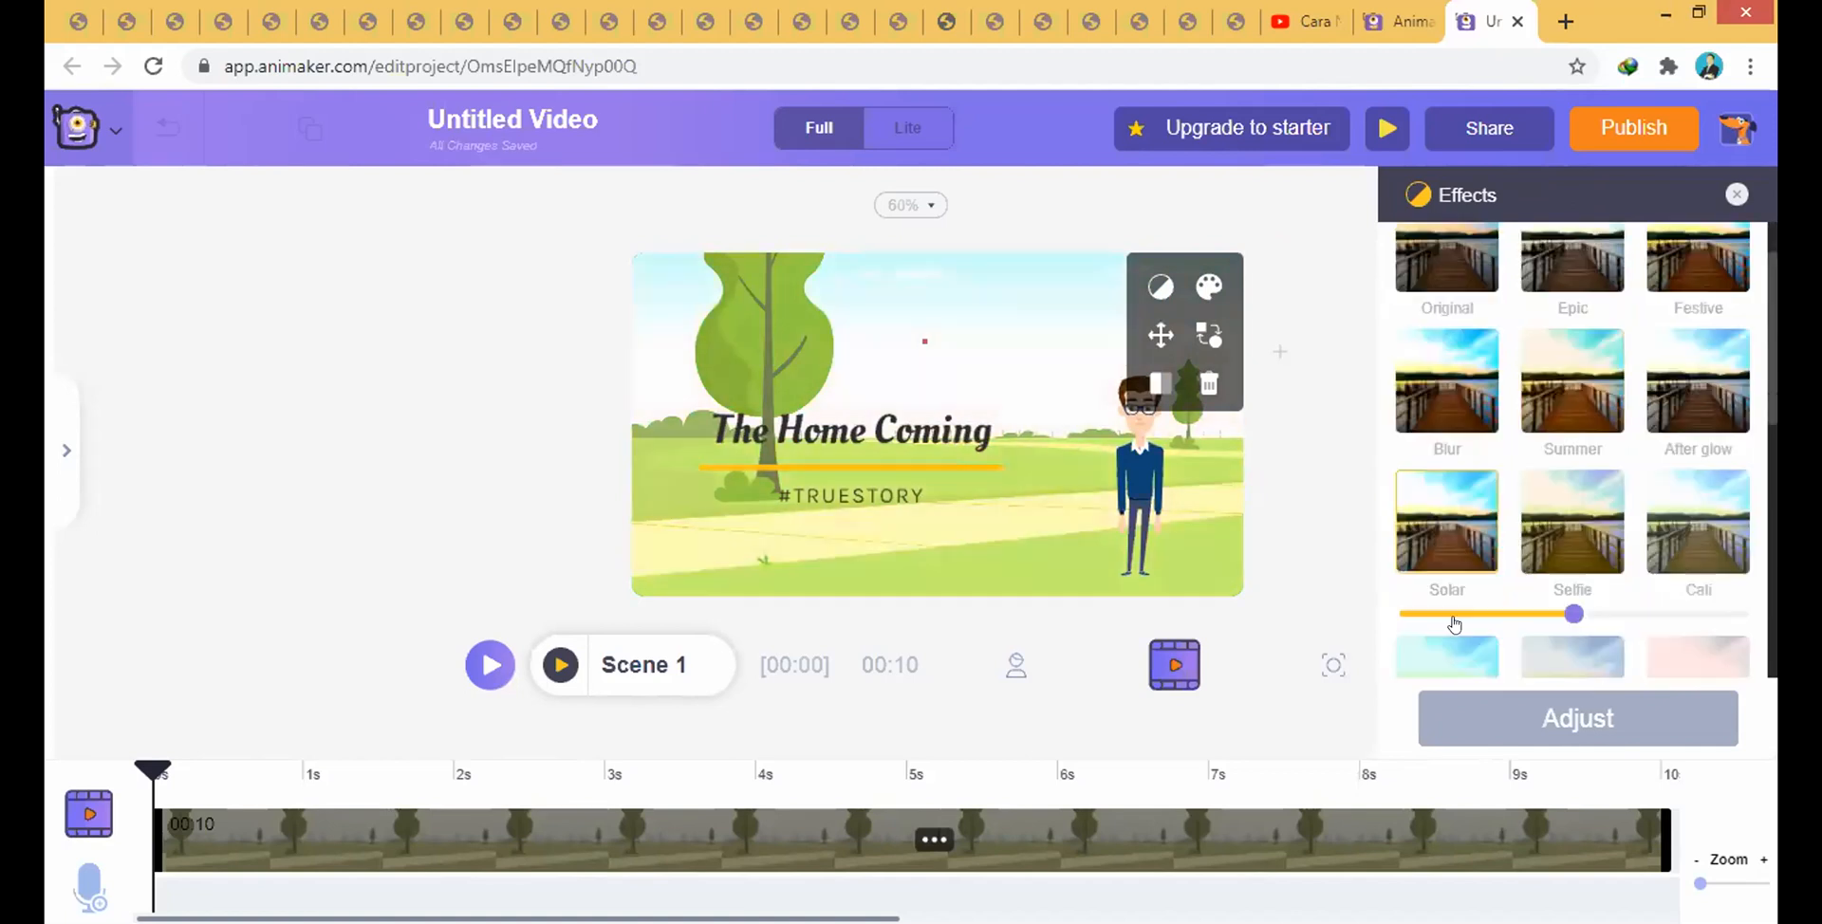
click(1440, 455)
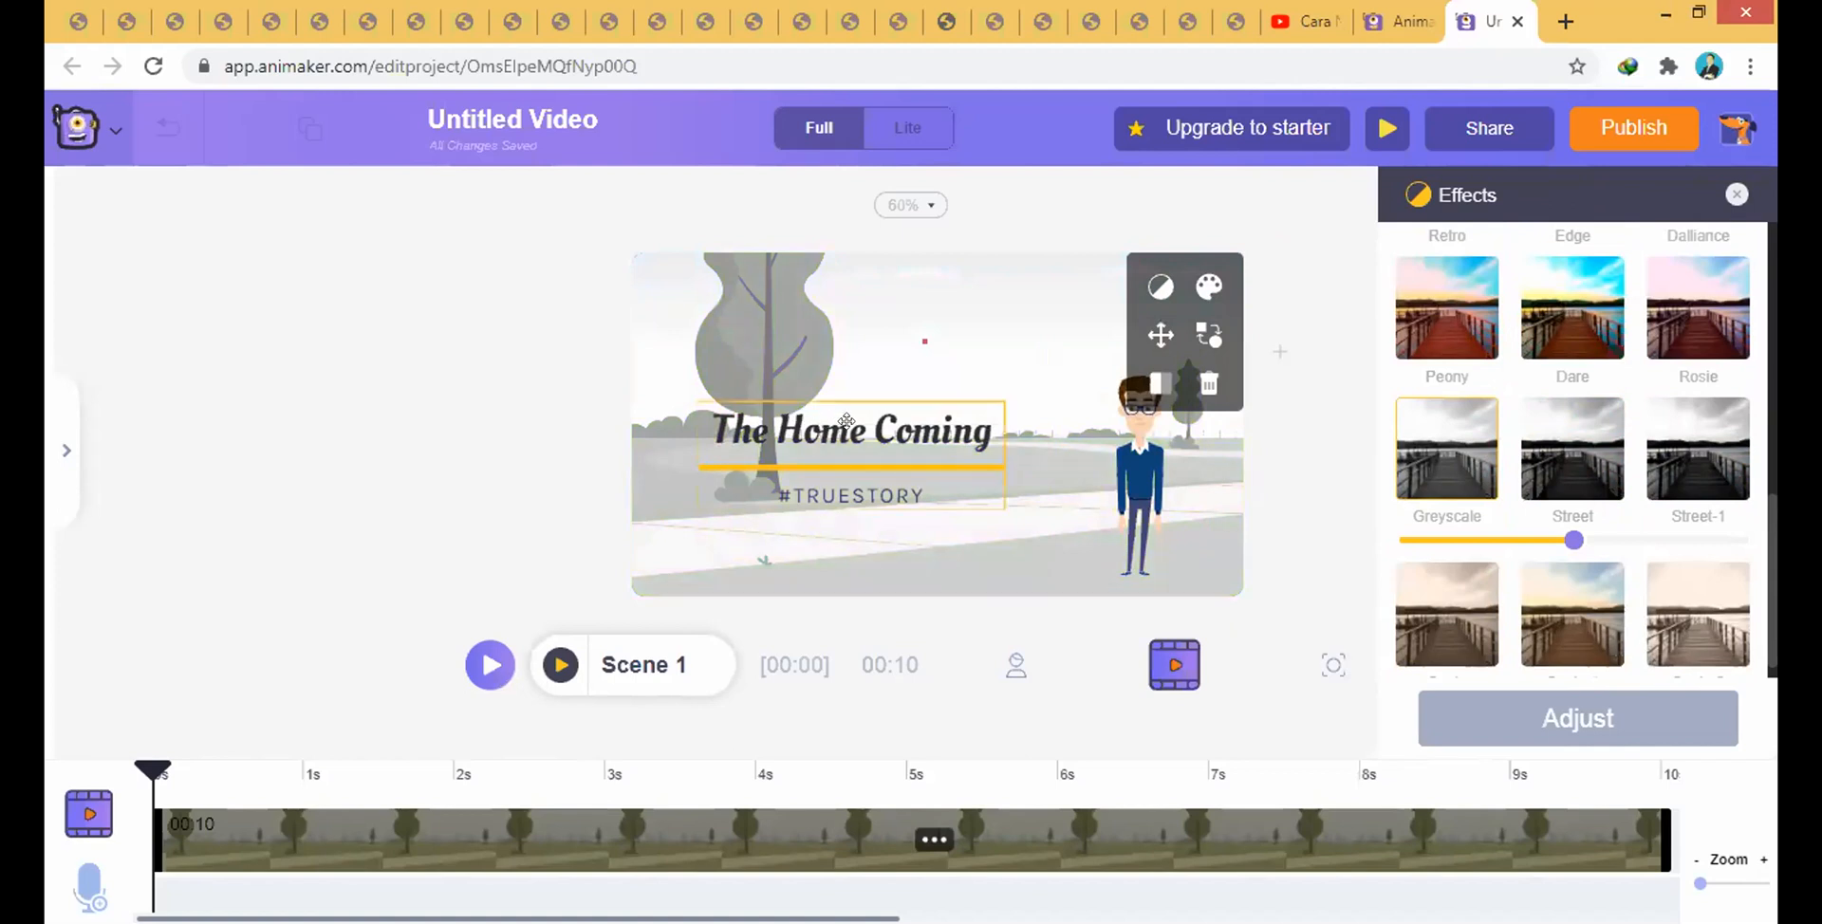
- Shift the styled title slightly right and enlarge it from its upper-left corner
drag(846, 421, 883, 436)
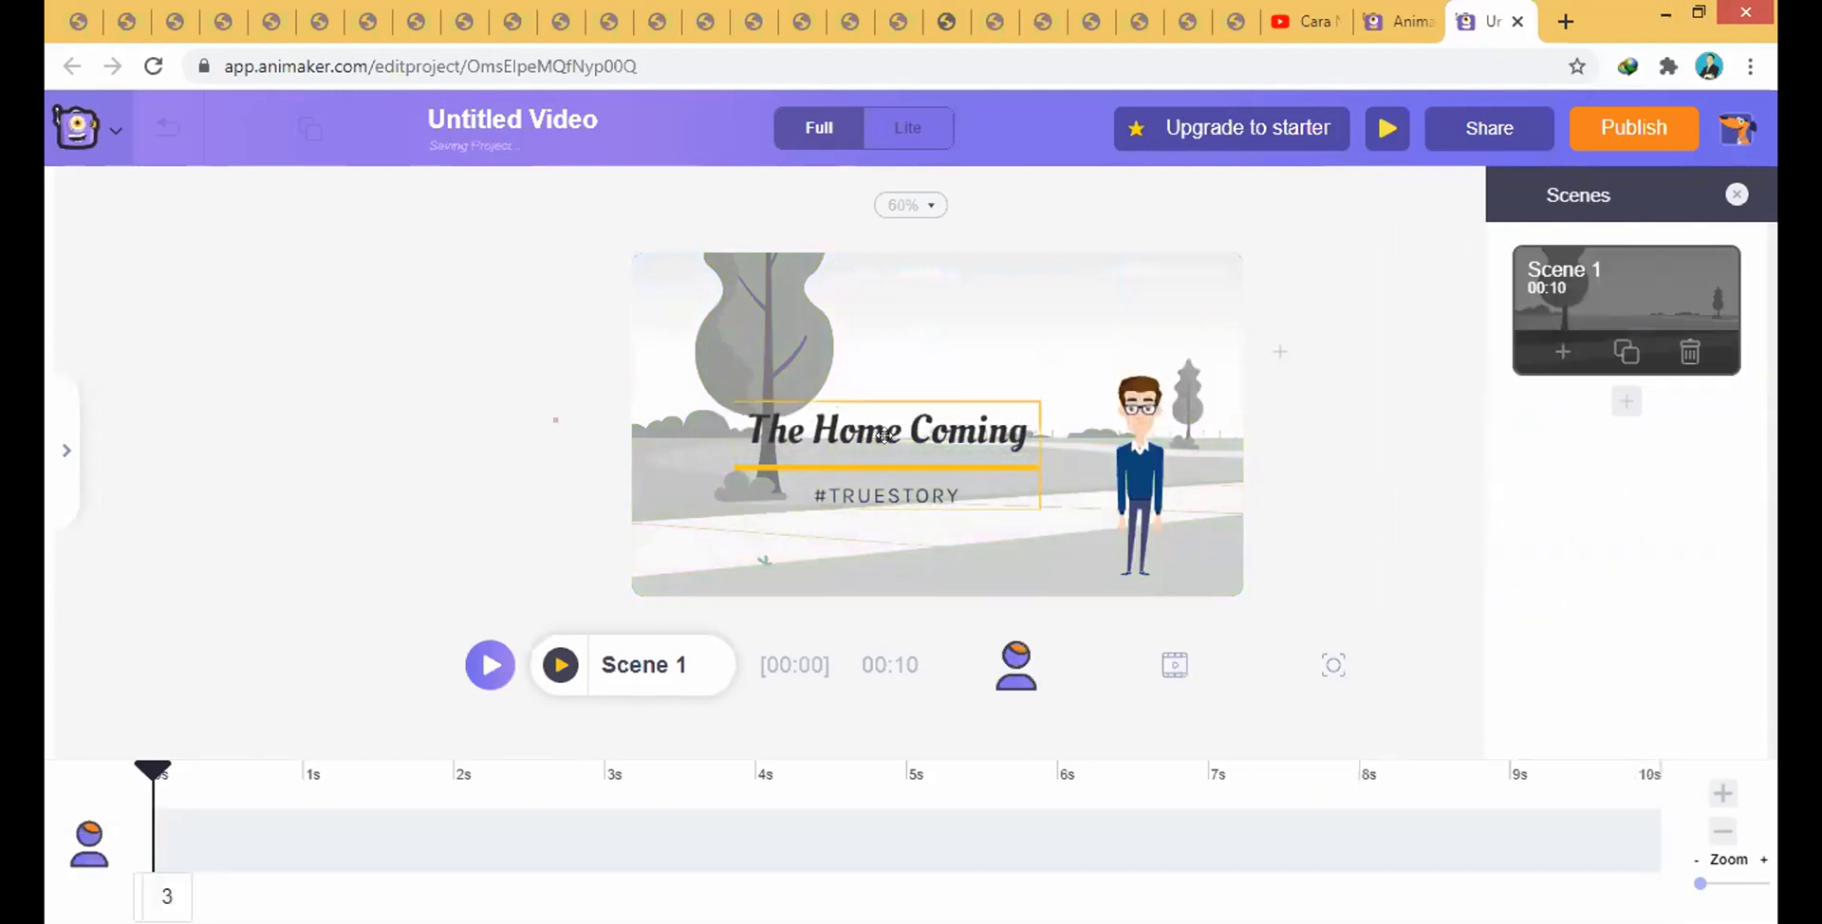
double_click(885, 435)
drag(736, 400, 662, 331)
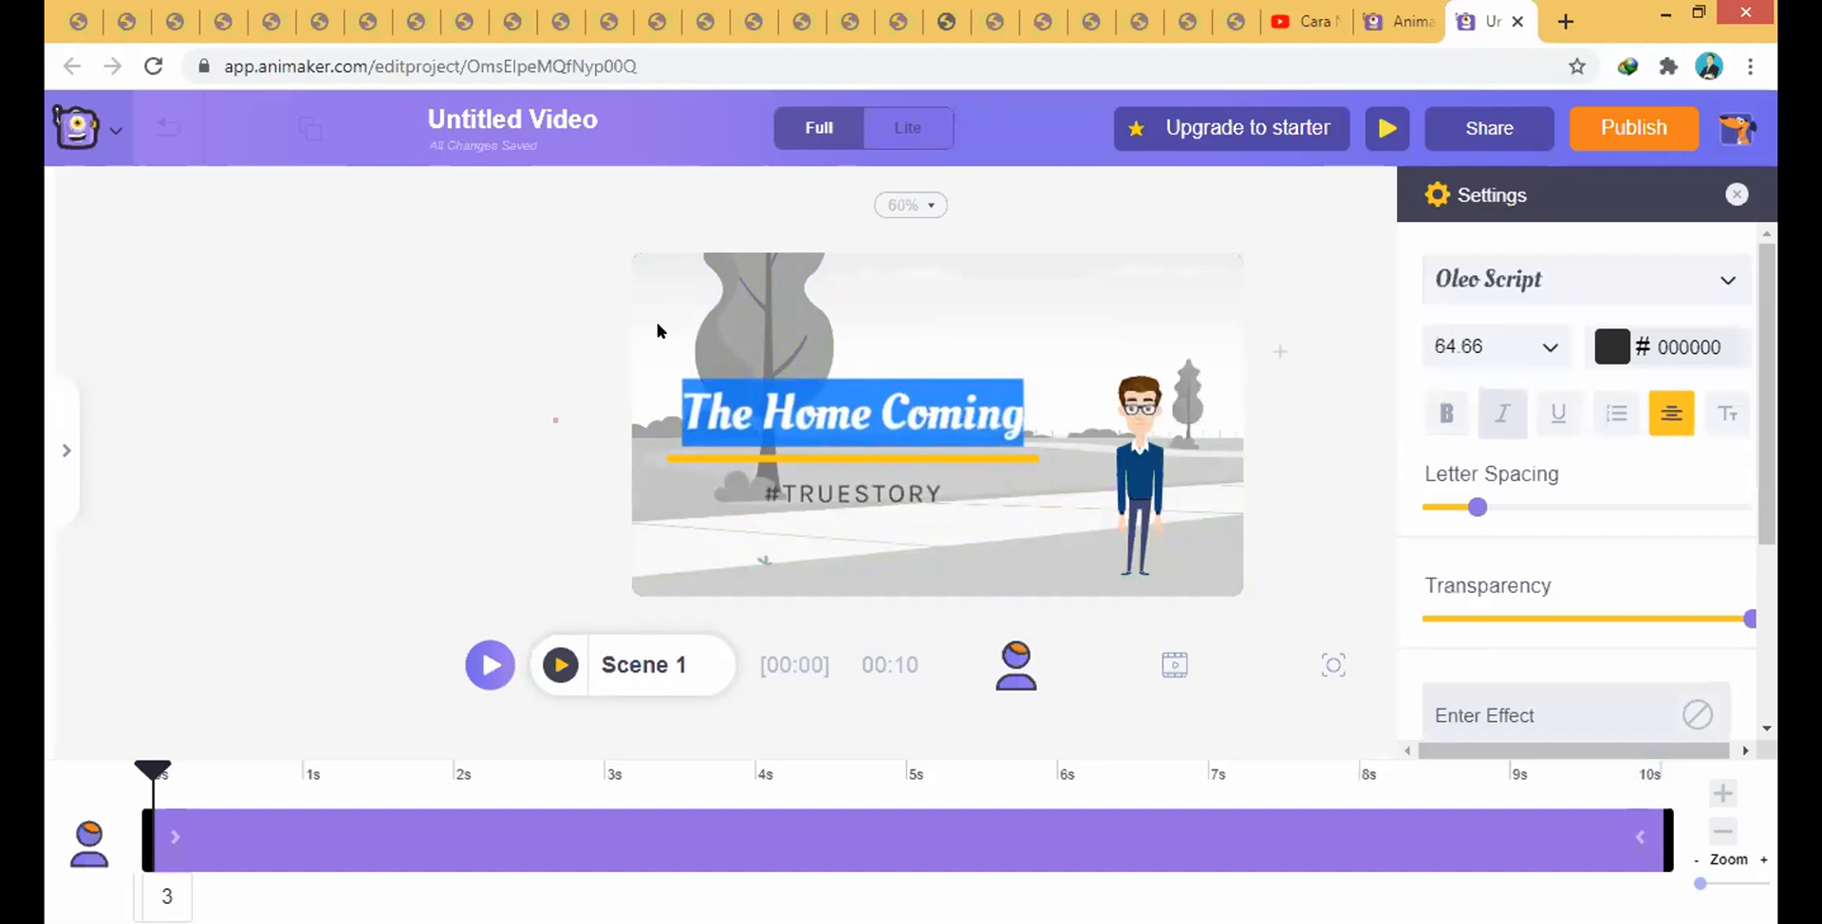
click(562, 361)
- Replace the title's heading text "The Home Coming" with "Selamat Datang"
click(904, 402)
double_click(903, 402)
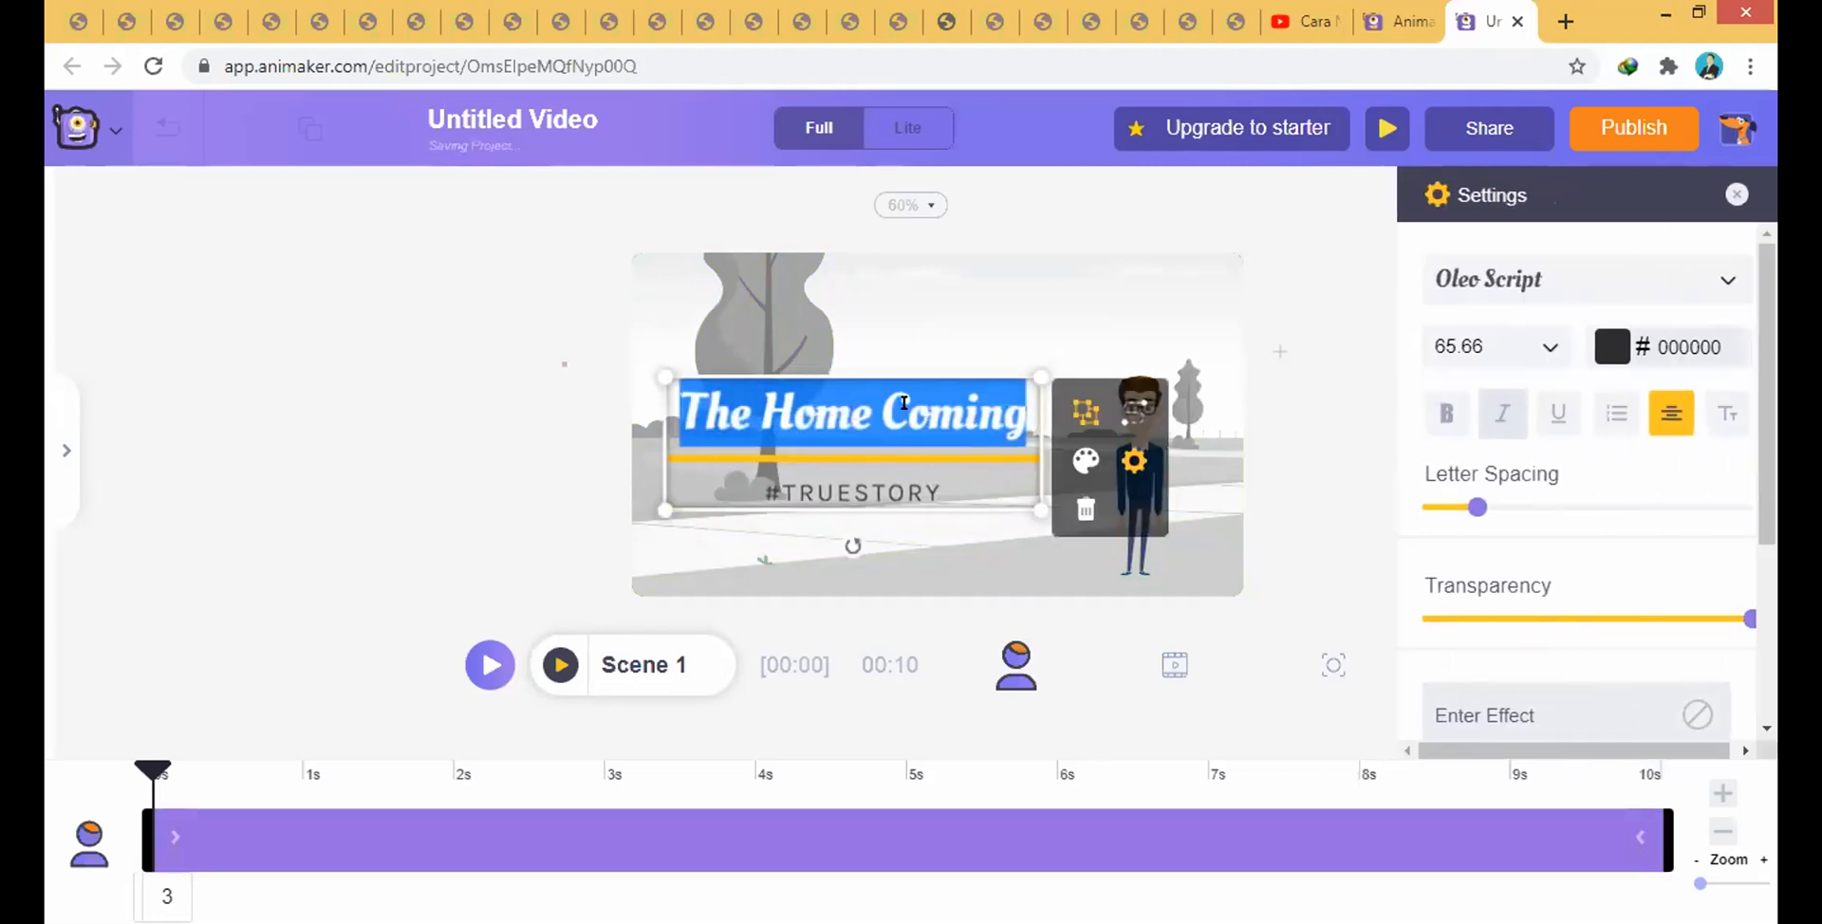
text(Selamata)
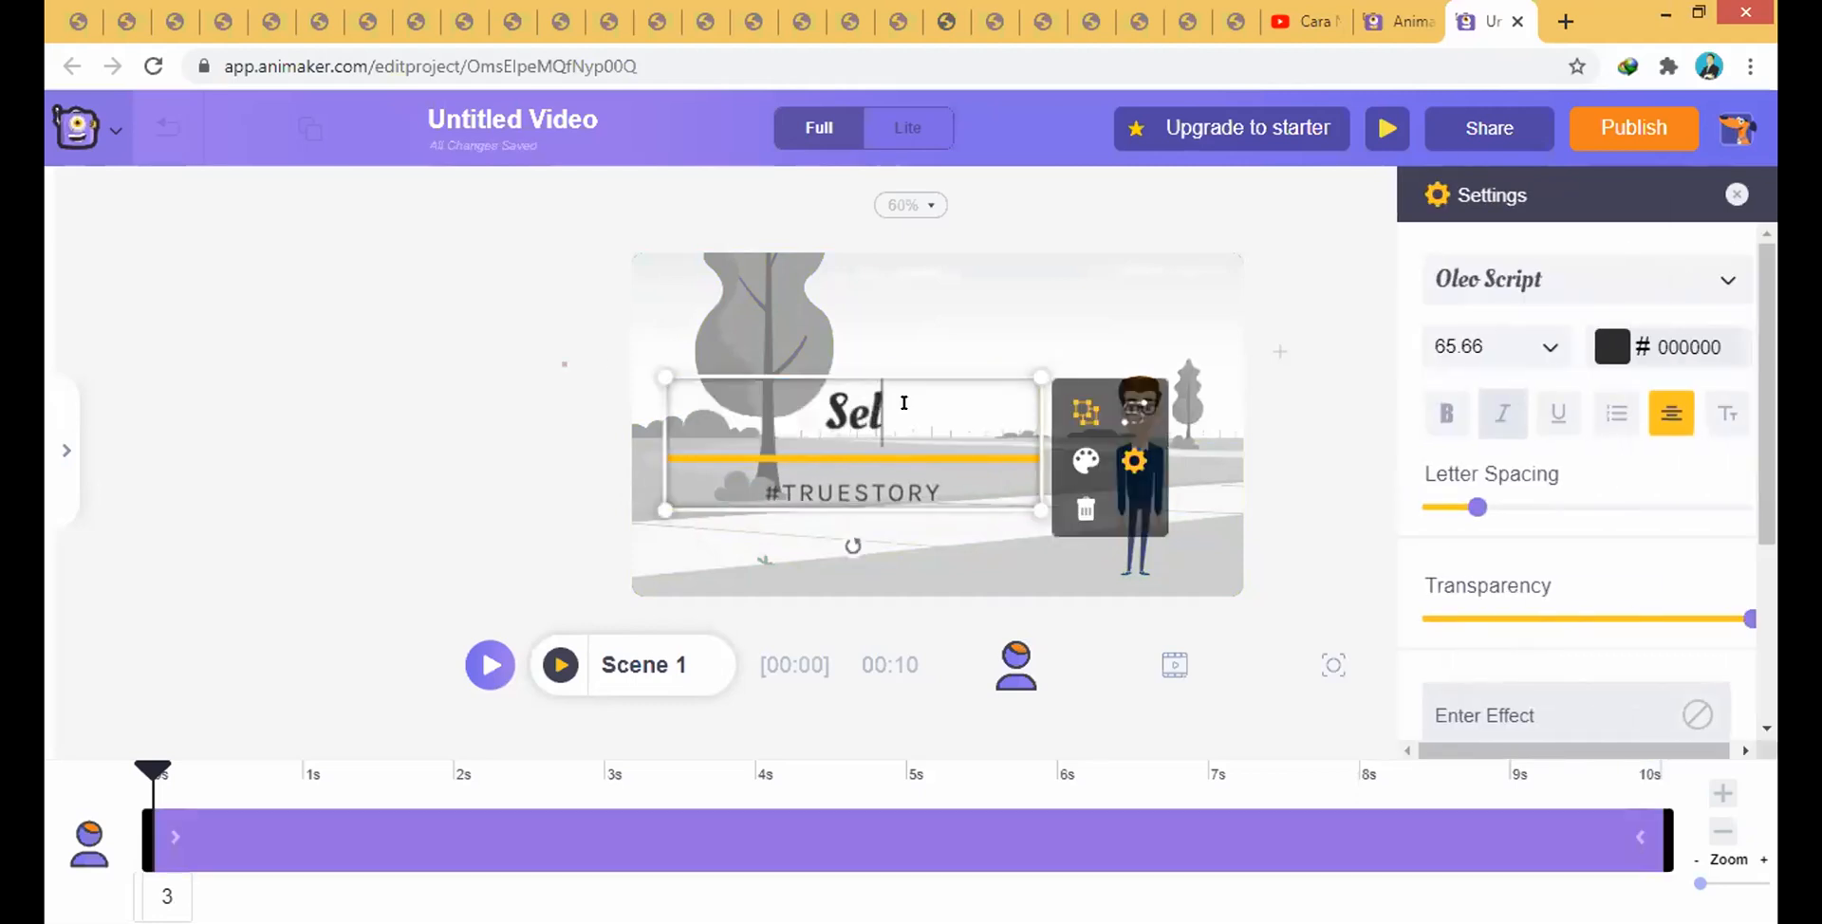
key(BackSpace)
text(Datang)
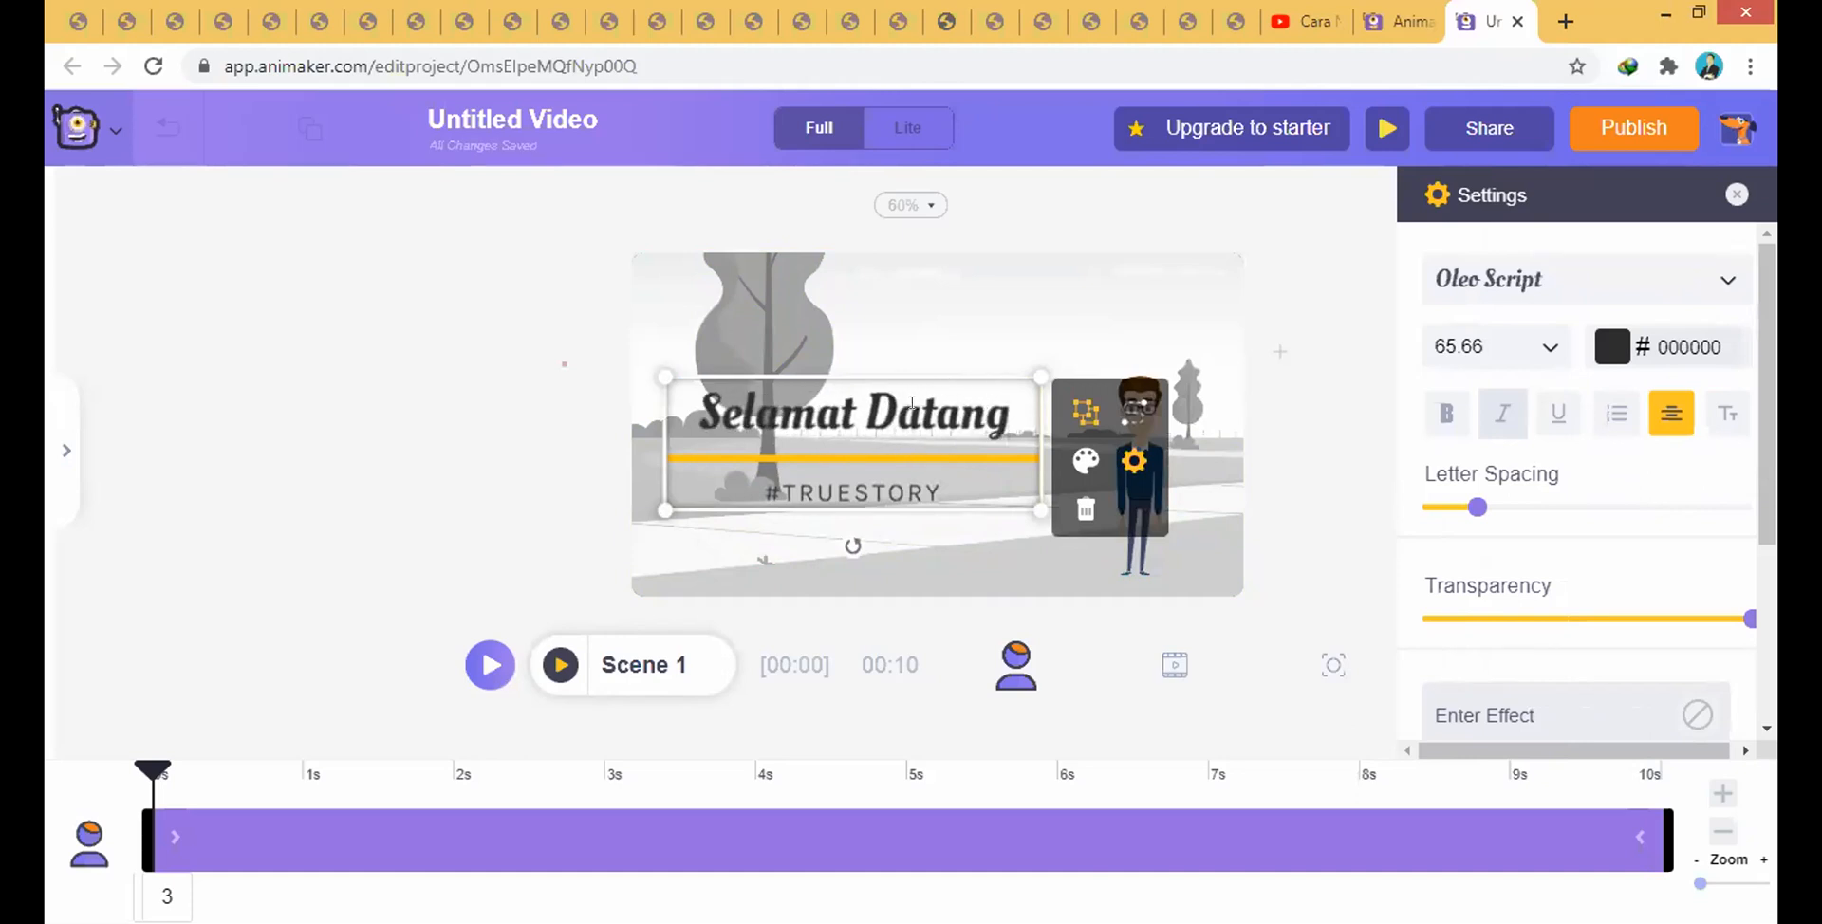
- Replace the "#TRUESTORY" line below the heading with "KELAS IPA" and the teacher's name in capitals
double_click(908, 494)
text(kelas)
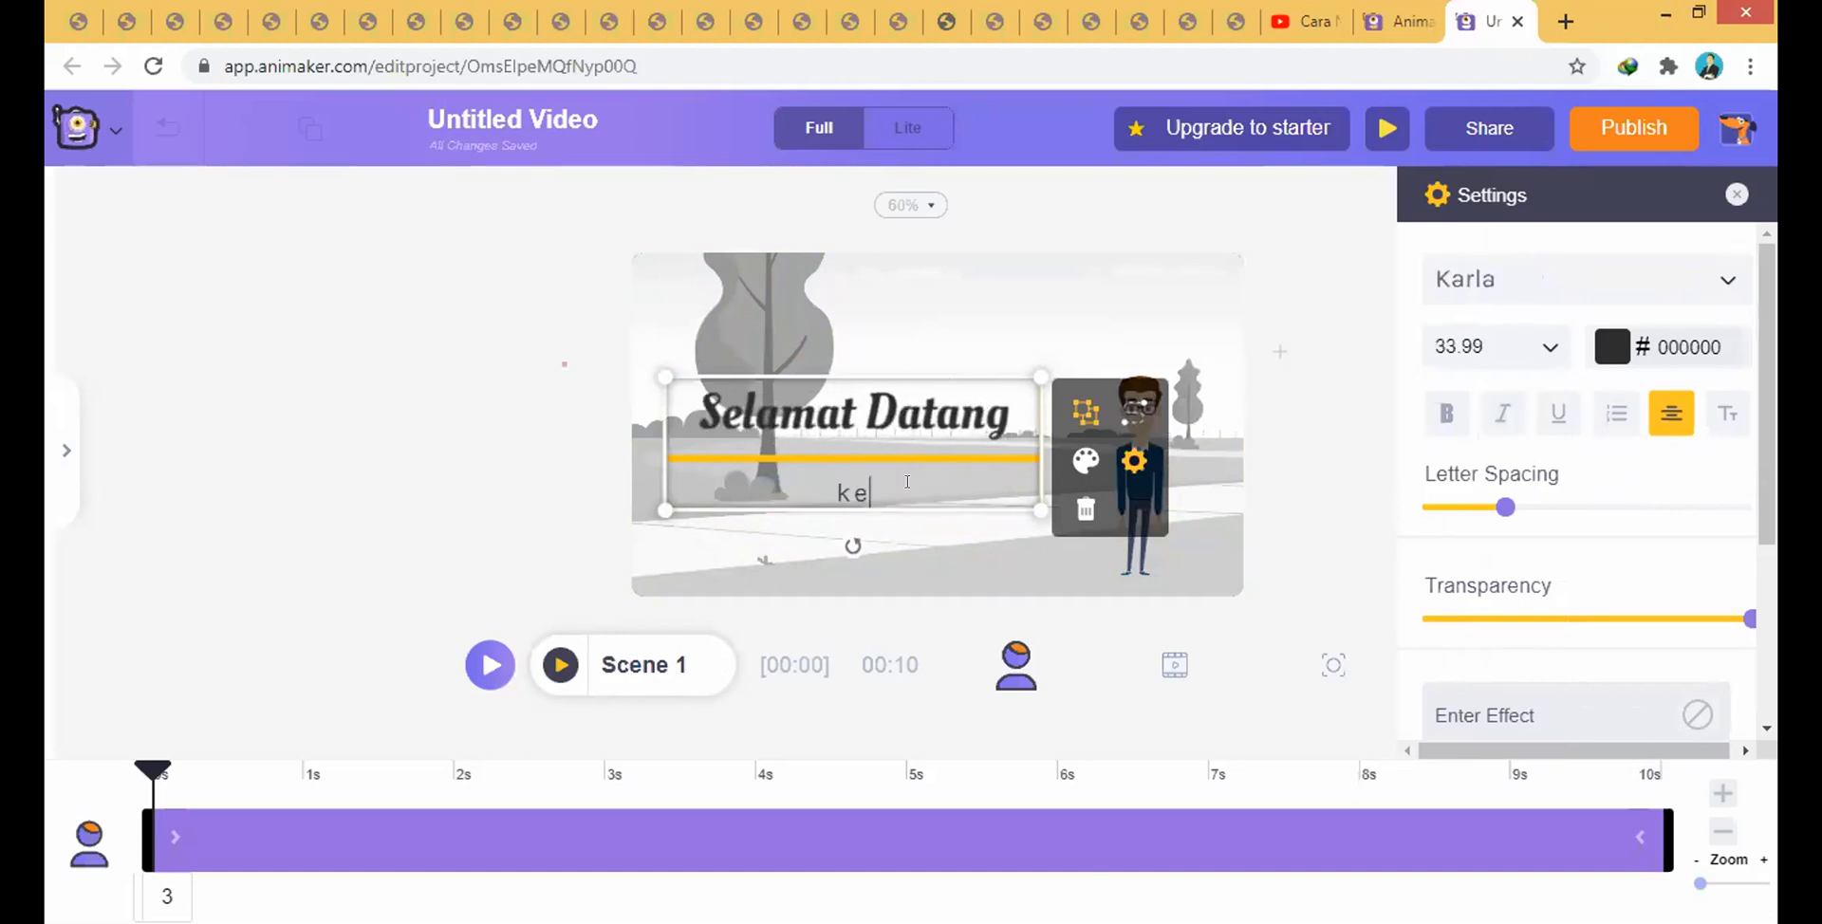
key(BackSpace)
key(BackSpace)
key(BackSpace)
key(BackSpace)
key(BackSpace)
text(kelas)
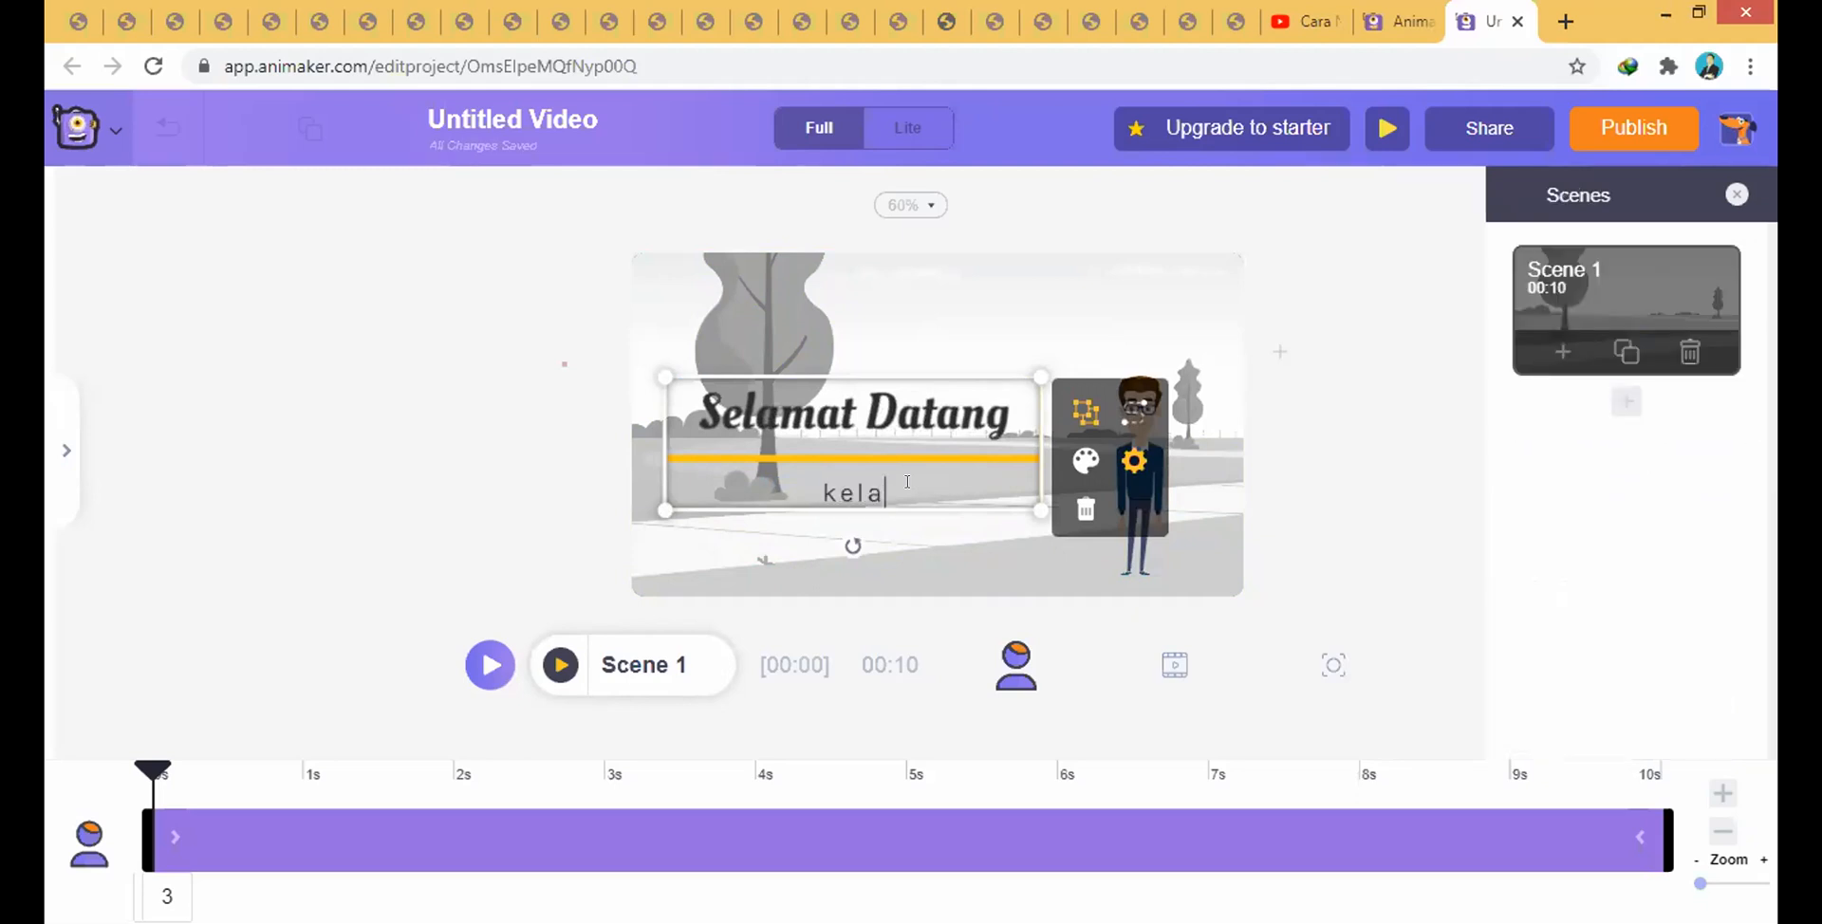
key(BackSpace)
key(BackSpace)
key(BackSpace)
key(BackSpace)
key(BackSpace)
text(kelas ipa)
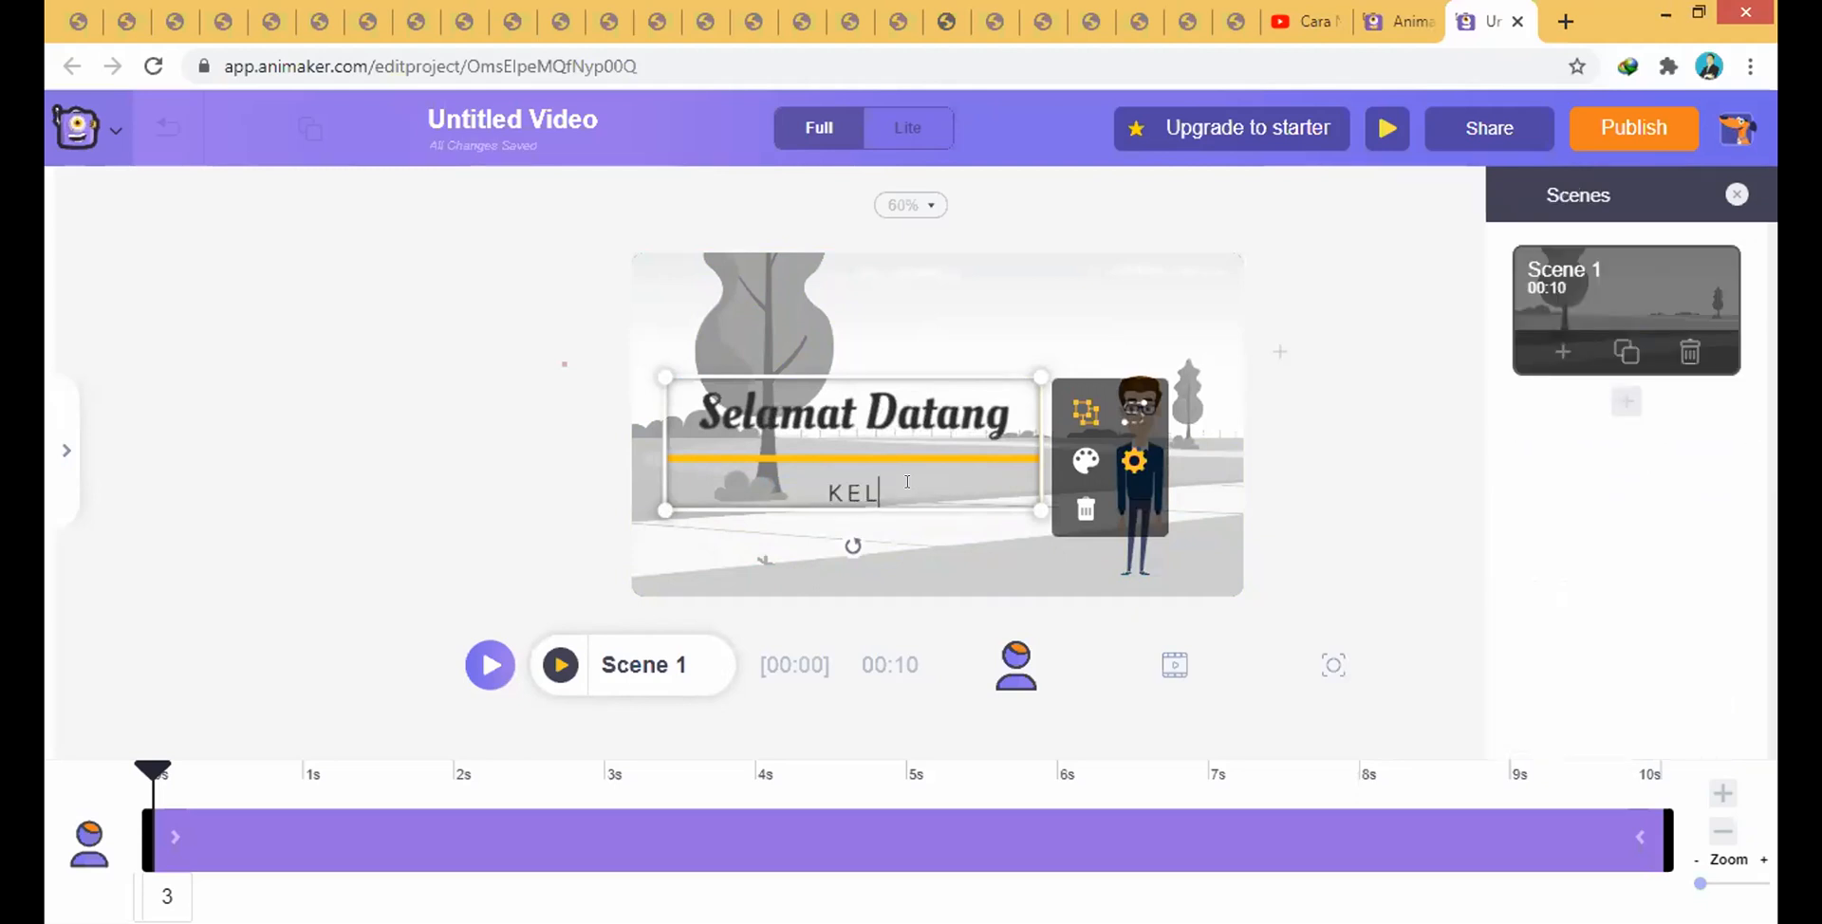
text( zain)
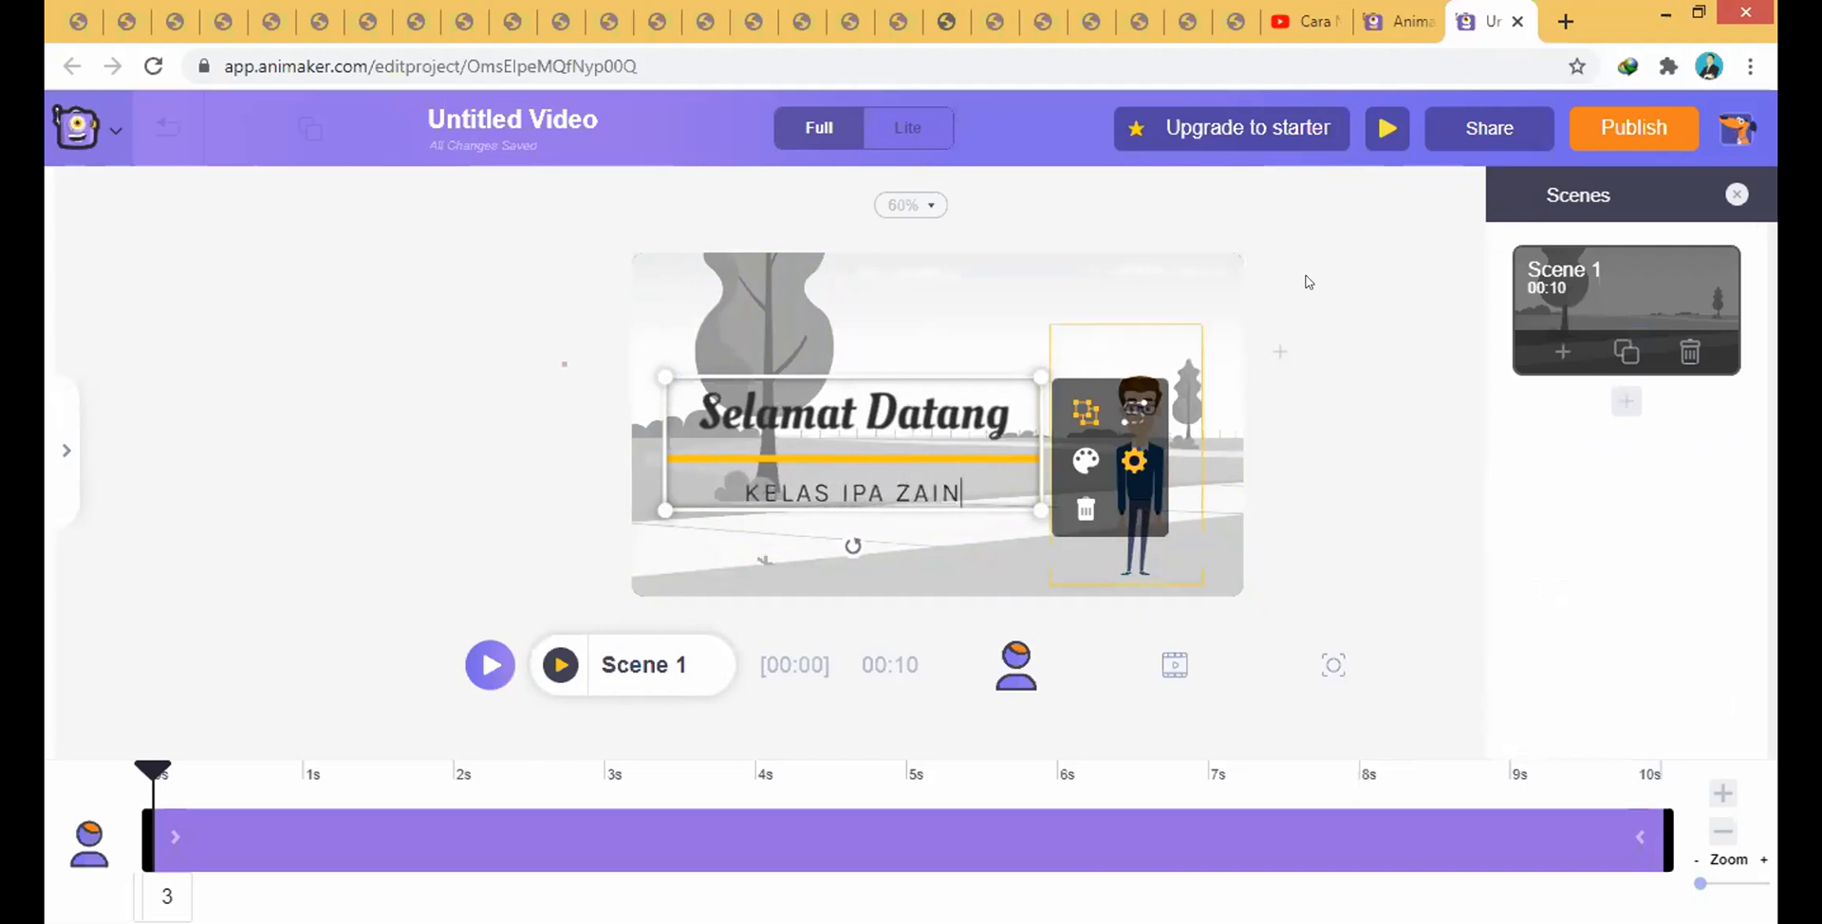
click(1348, 258)
- Try red and yellow as the text colour of the "Selamat Datang" heading
click(930, 399)
click(929, 400)
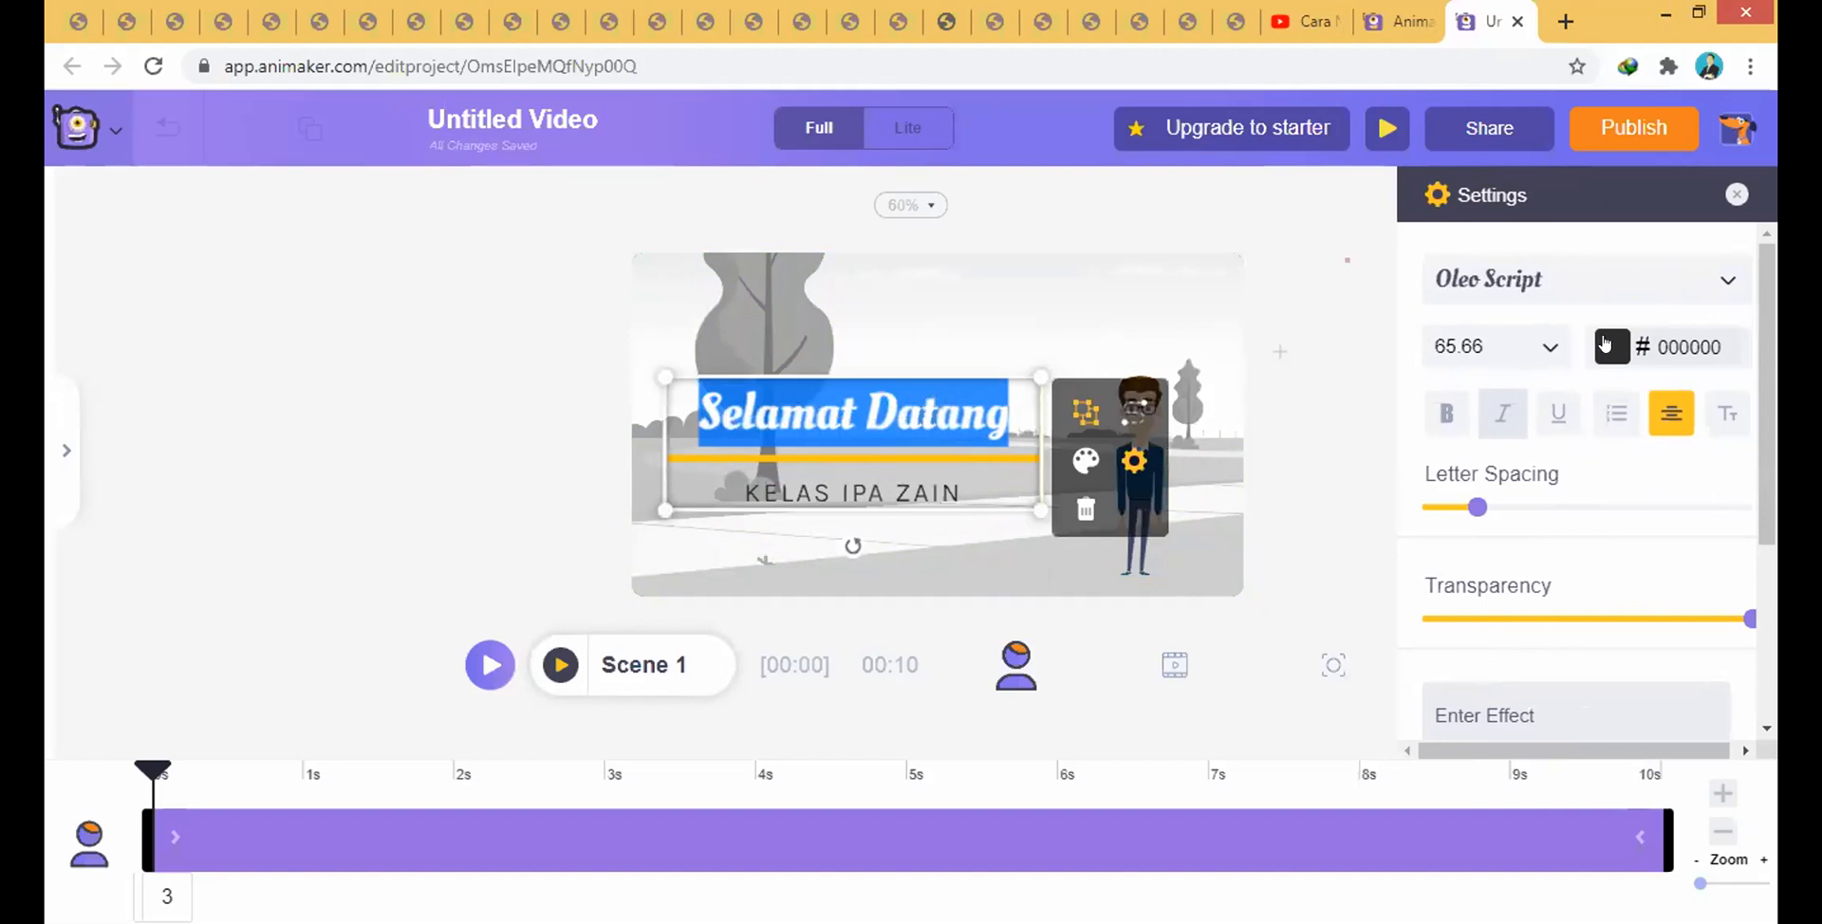
click(1614, 348)
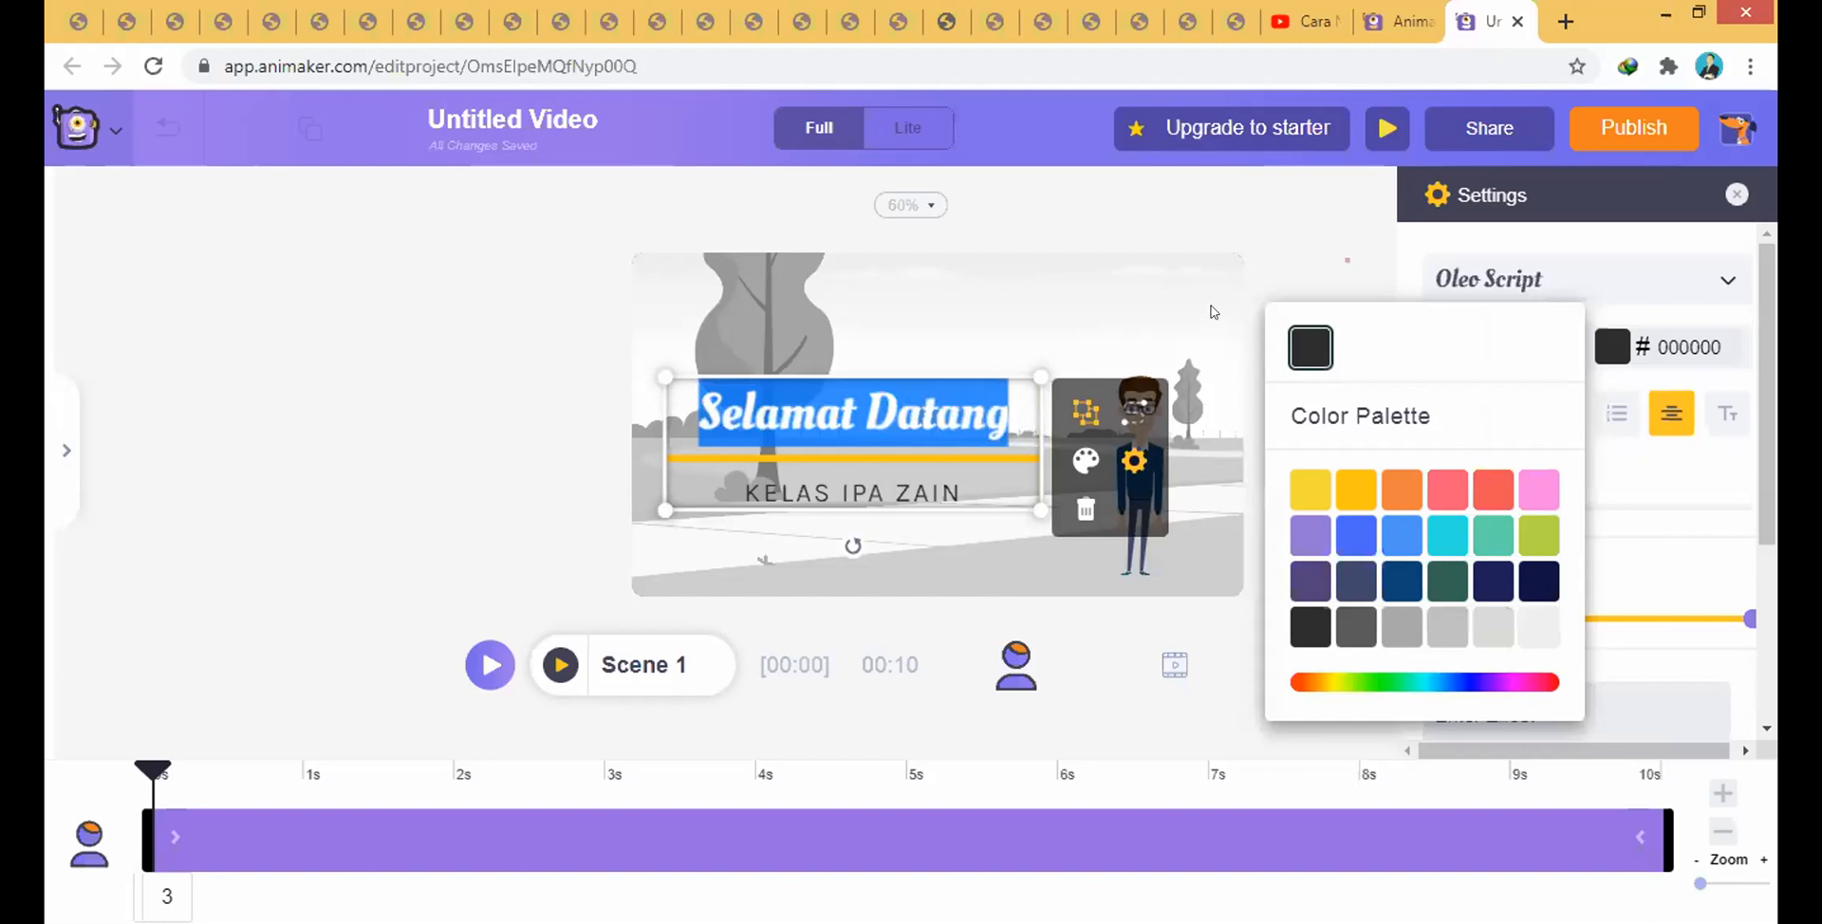
click(1493, 489)
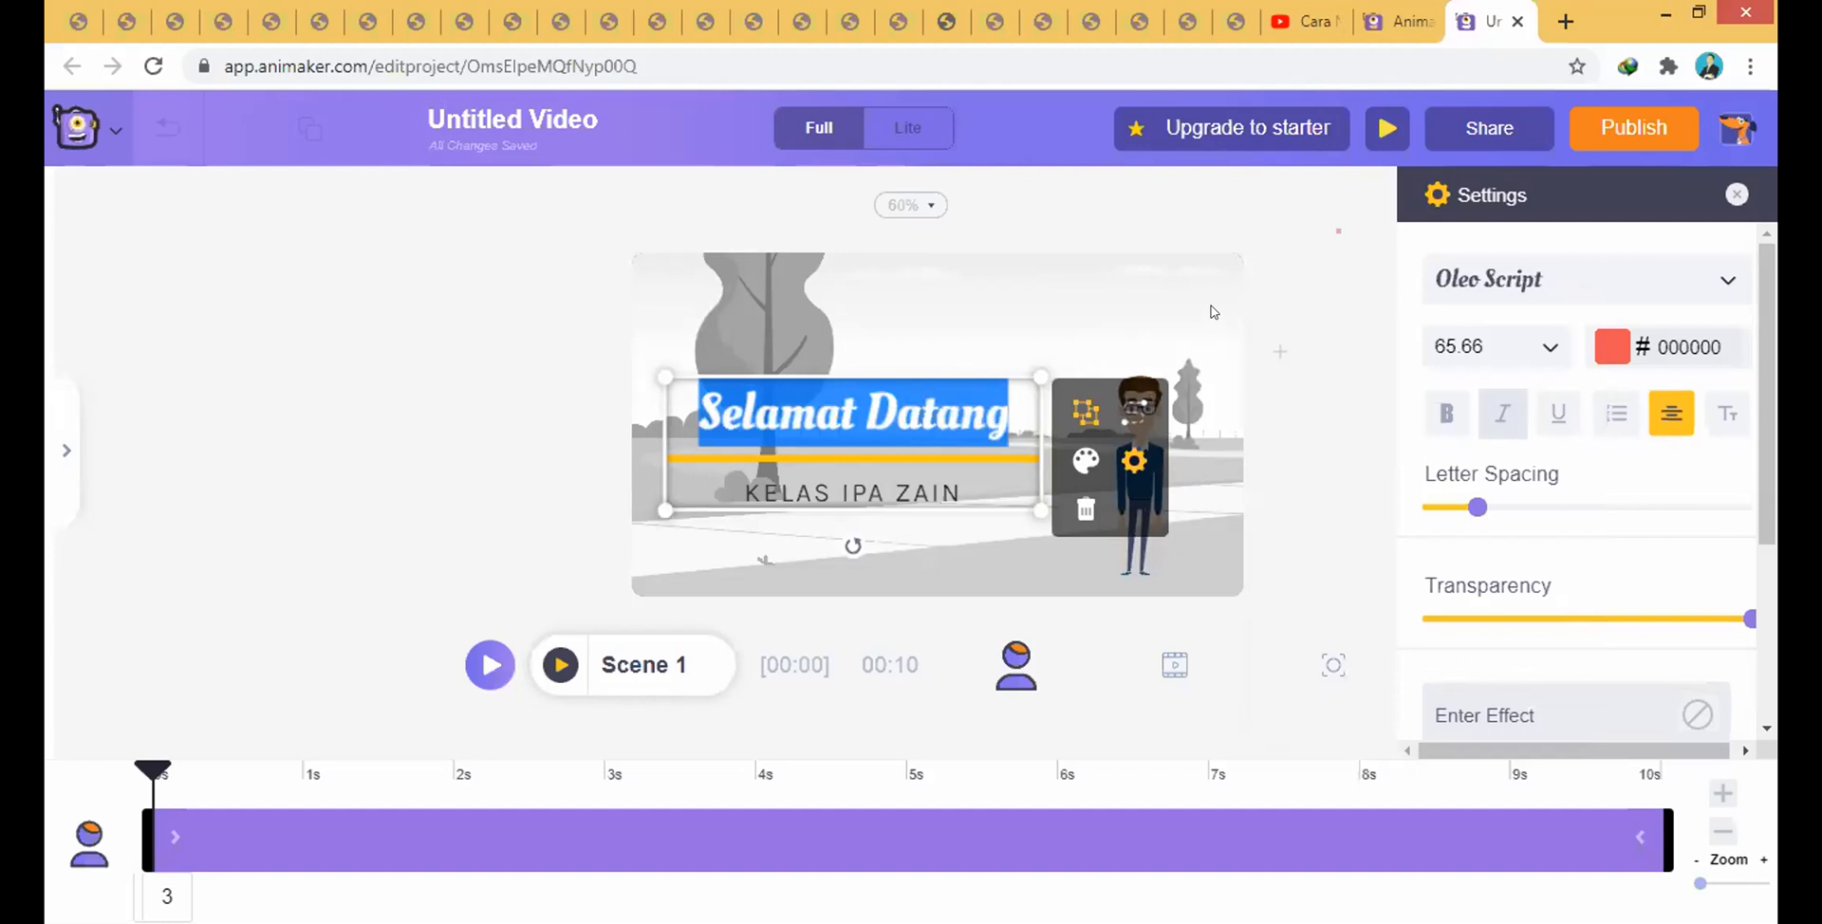
click(1265, 269)
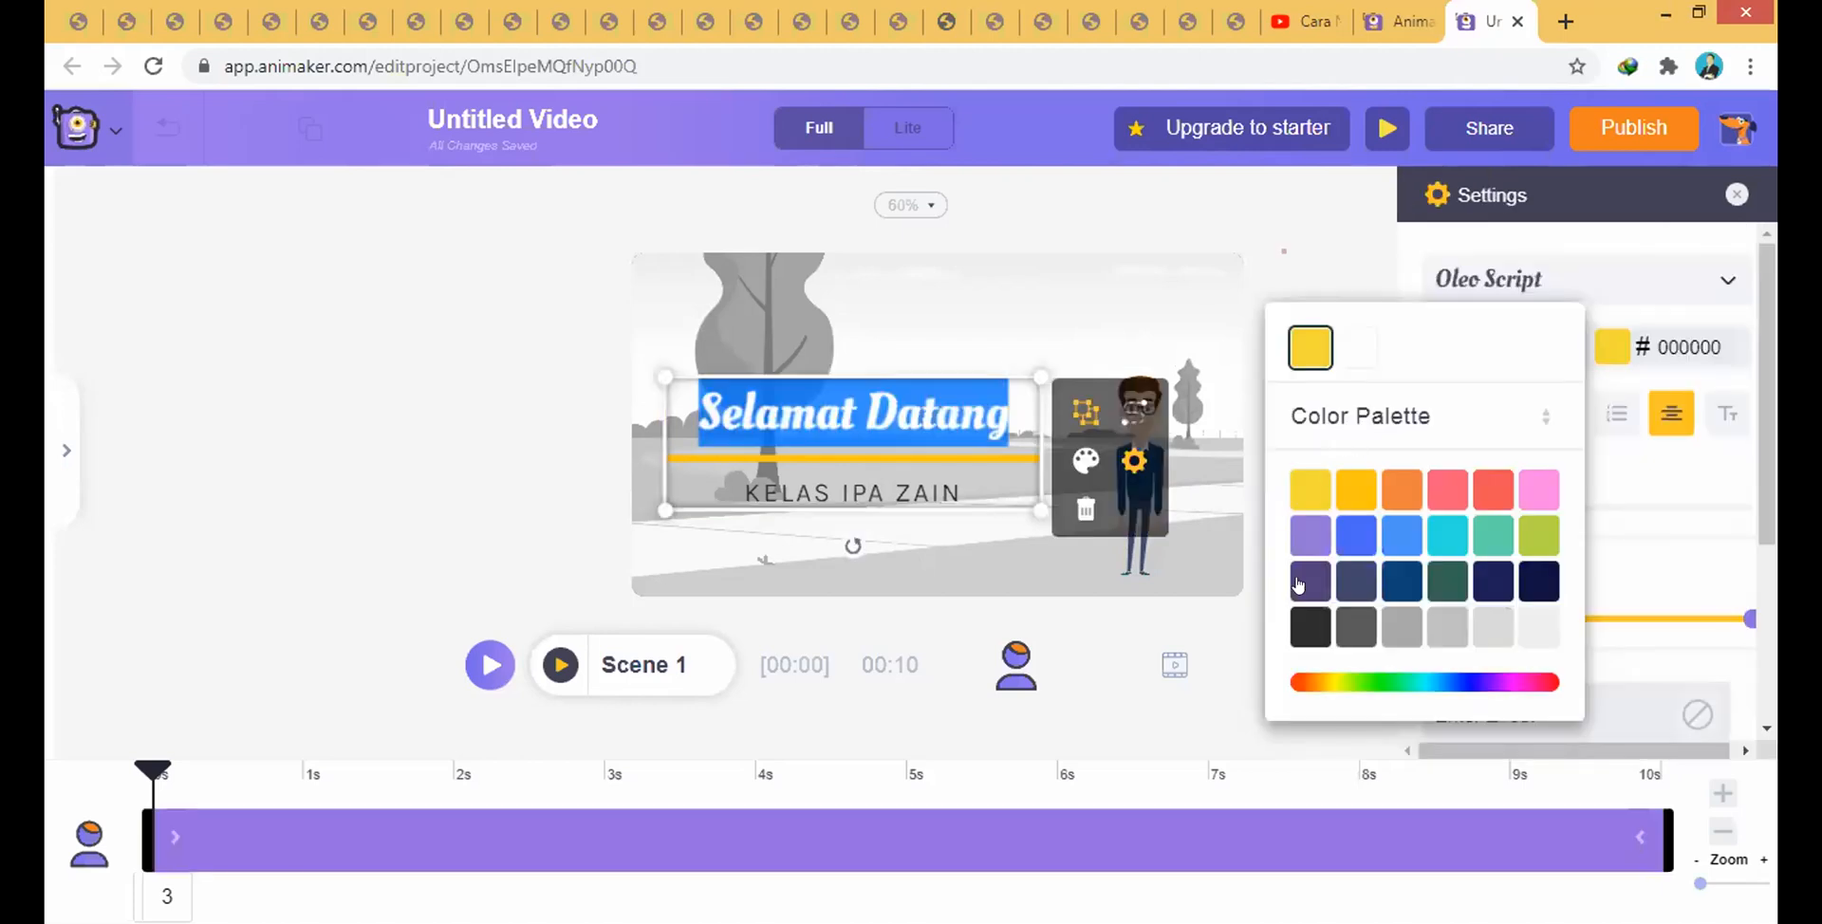
click(1310, 237)
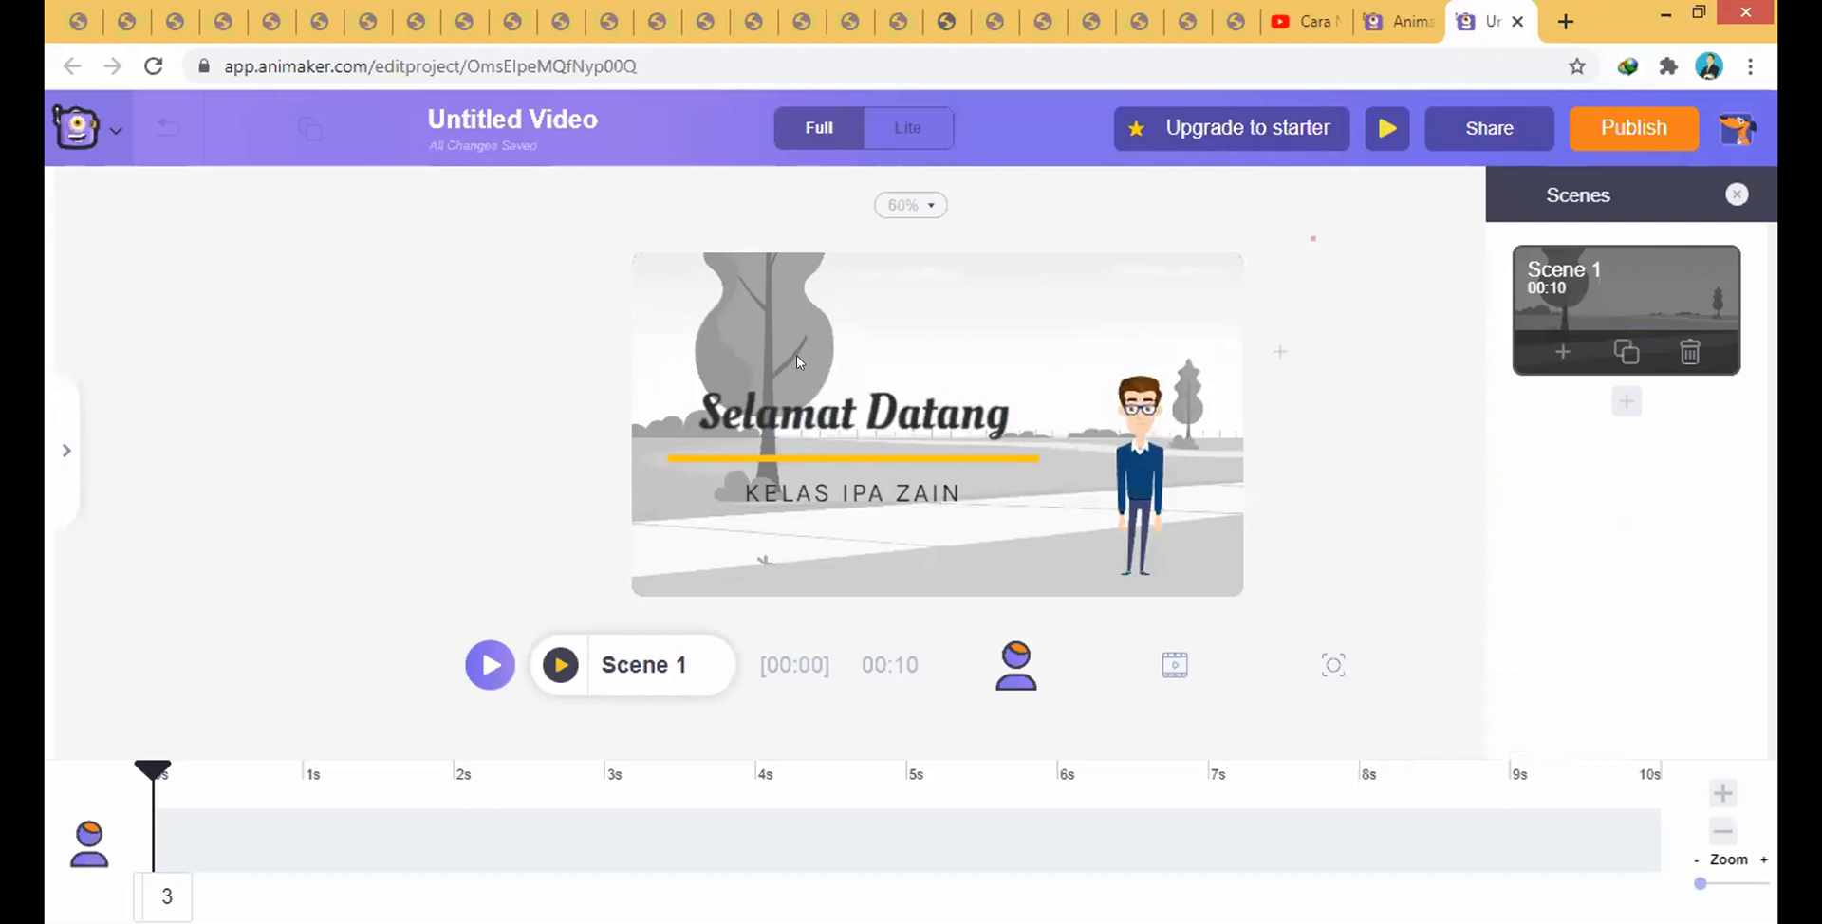
double_click(947, 403)
click(1327, 292)
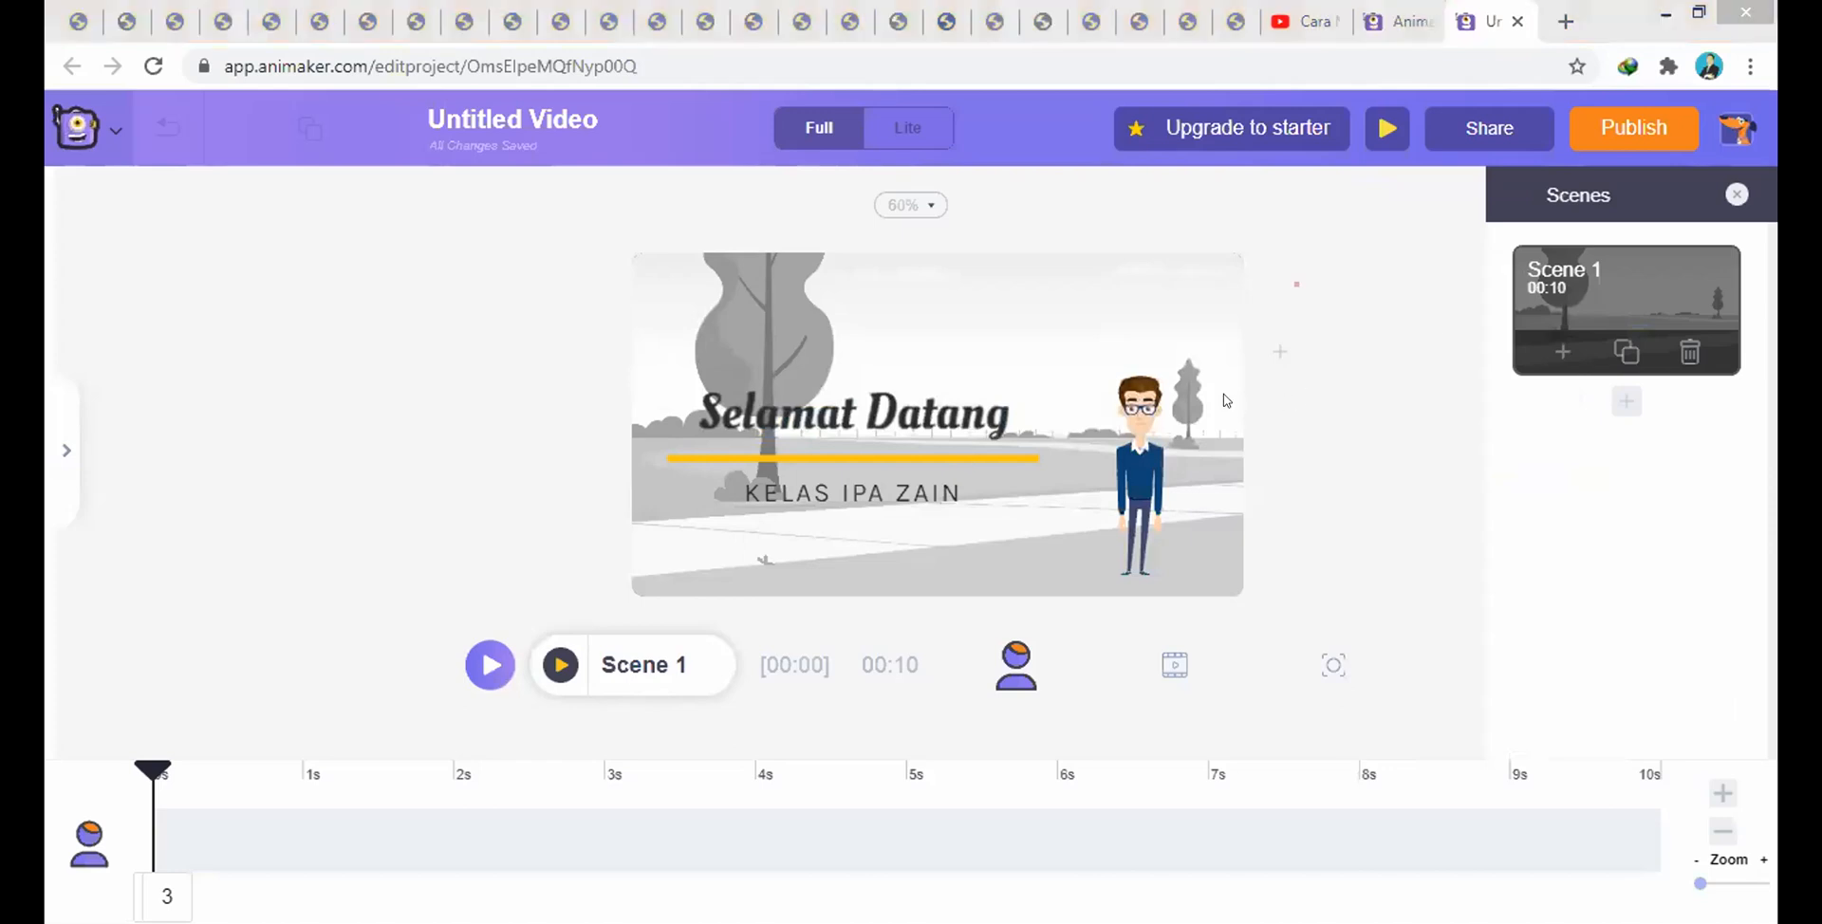
- Delete the greyscale park background from Scene 1, keeping the title and the character
click(1113, 417)
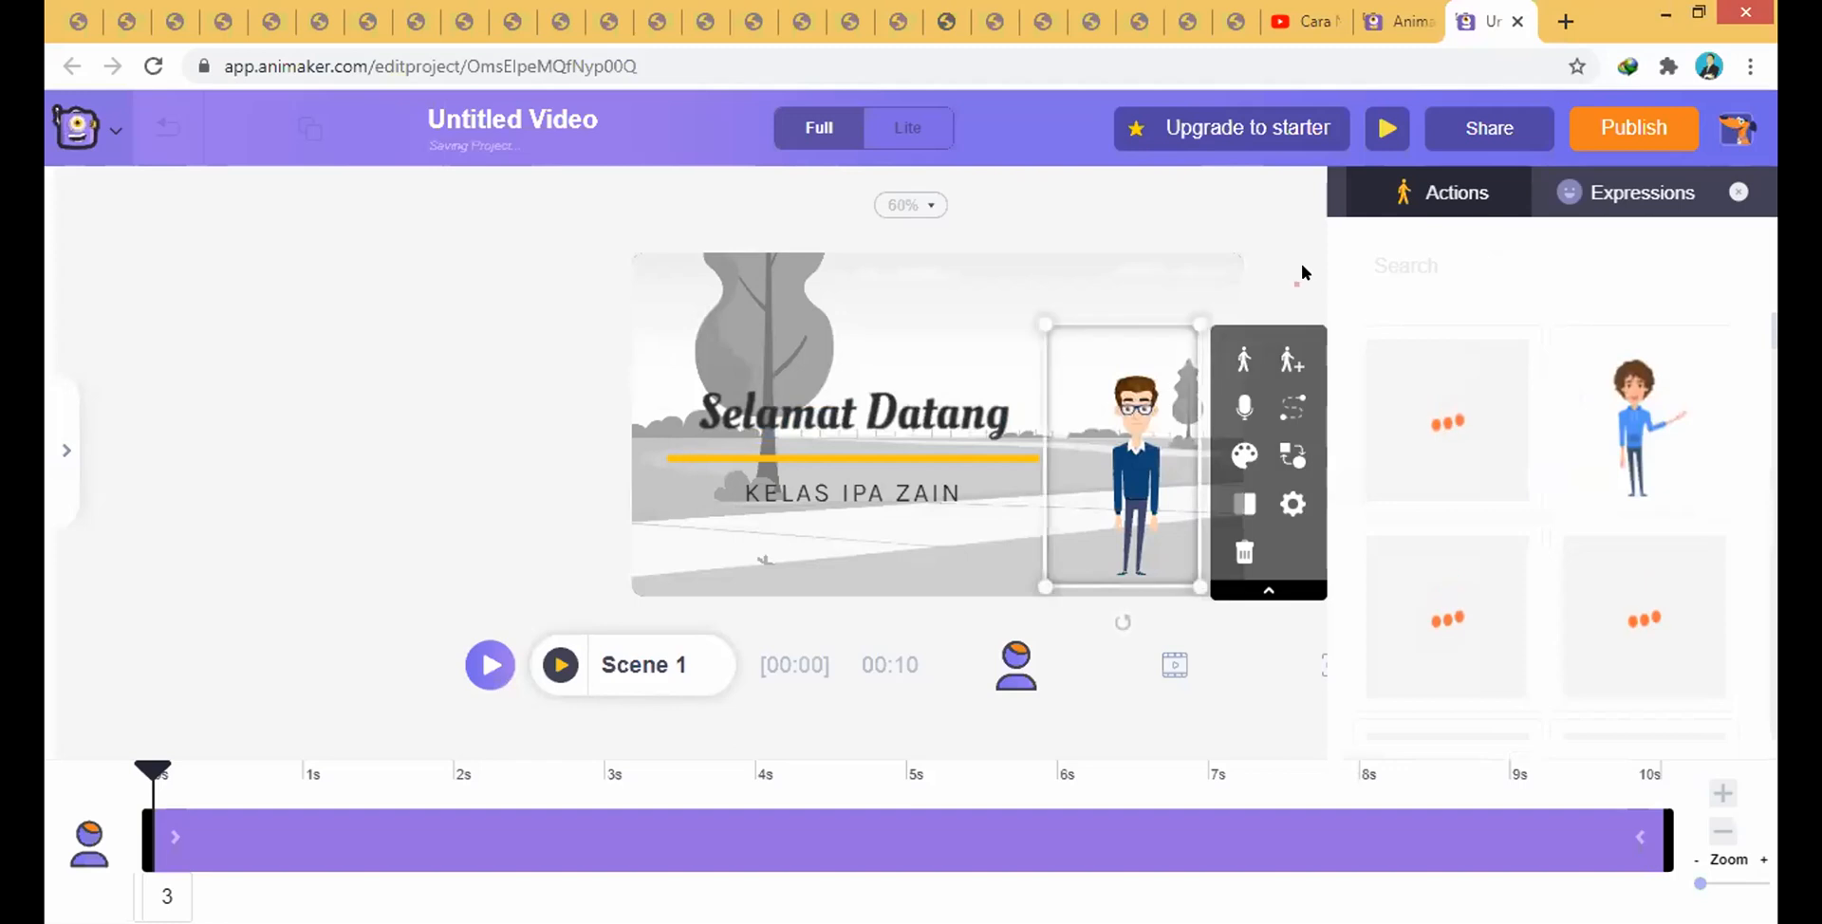
click(1301, 264)
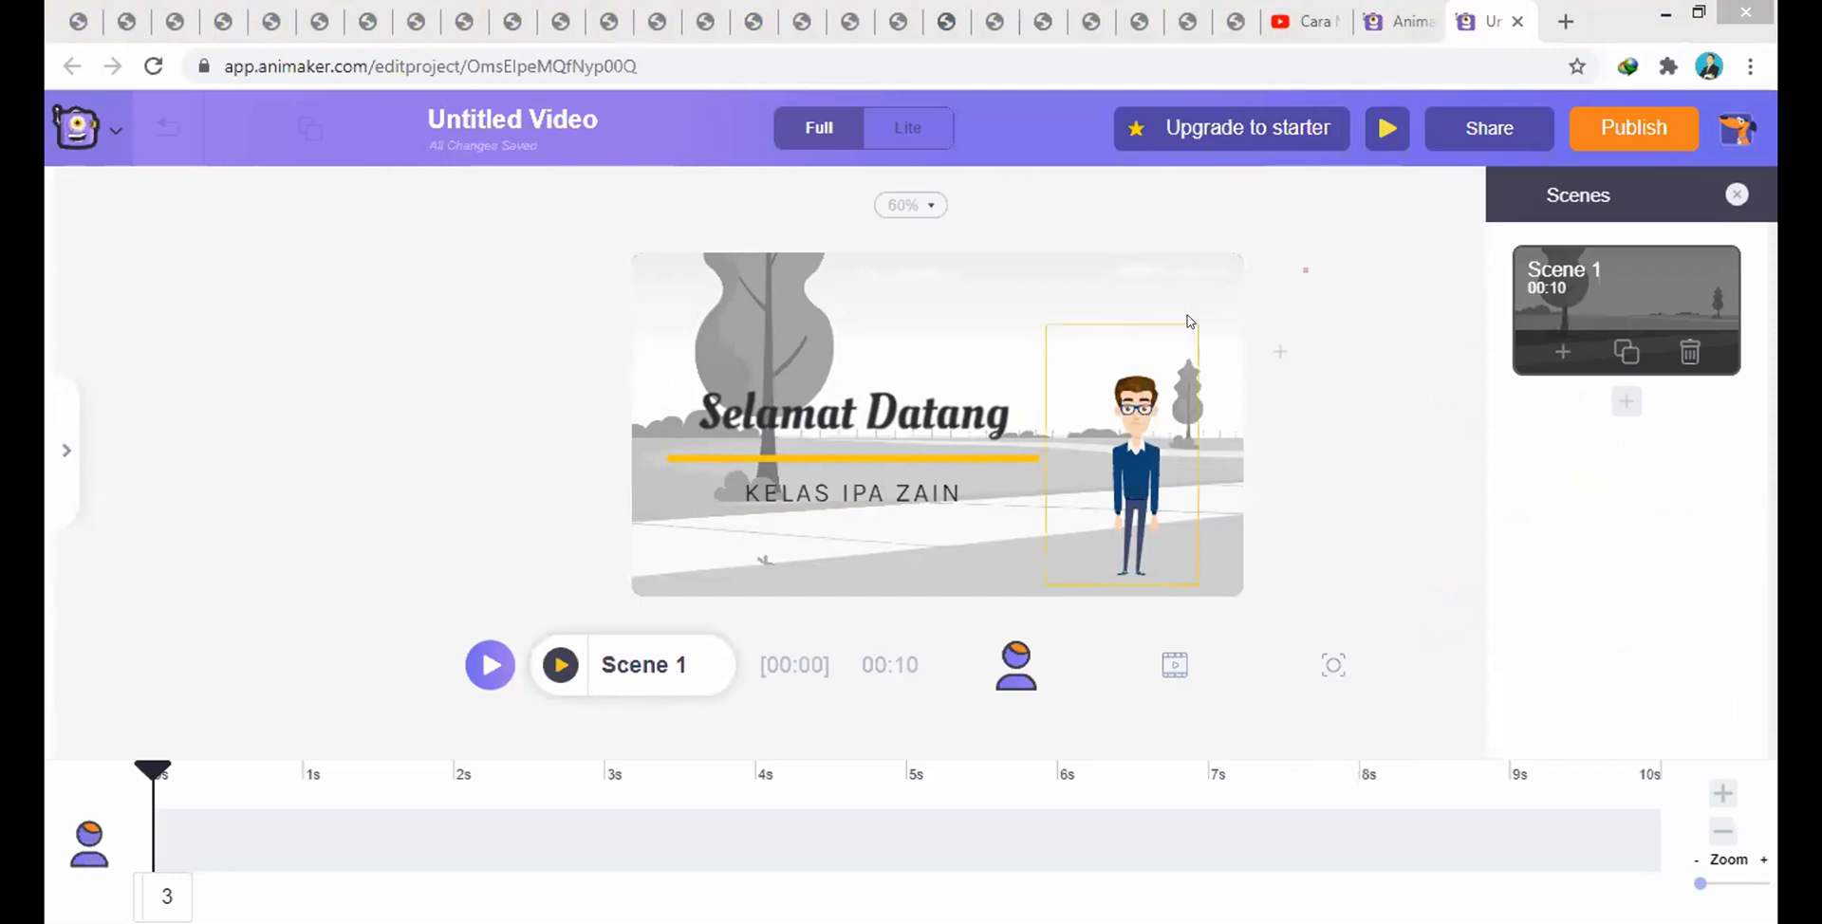
click(1203, 384)
click(1208, 379)
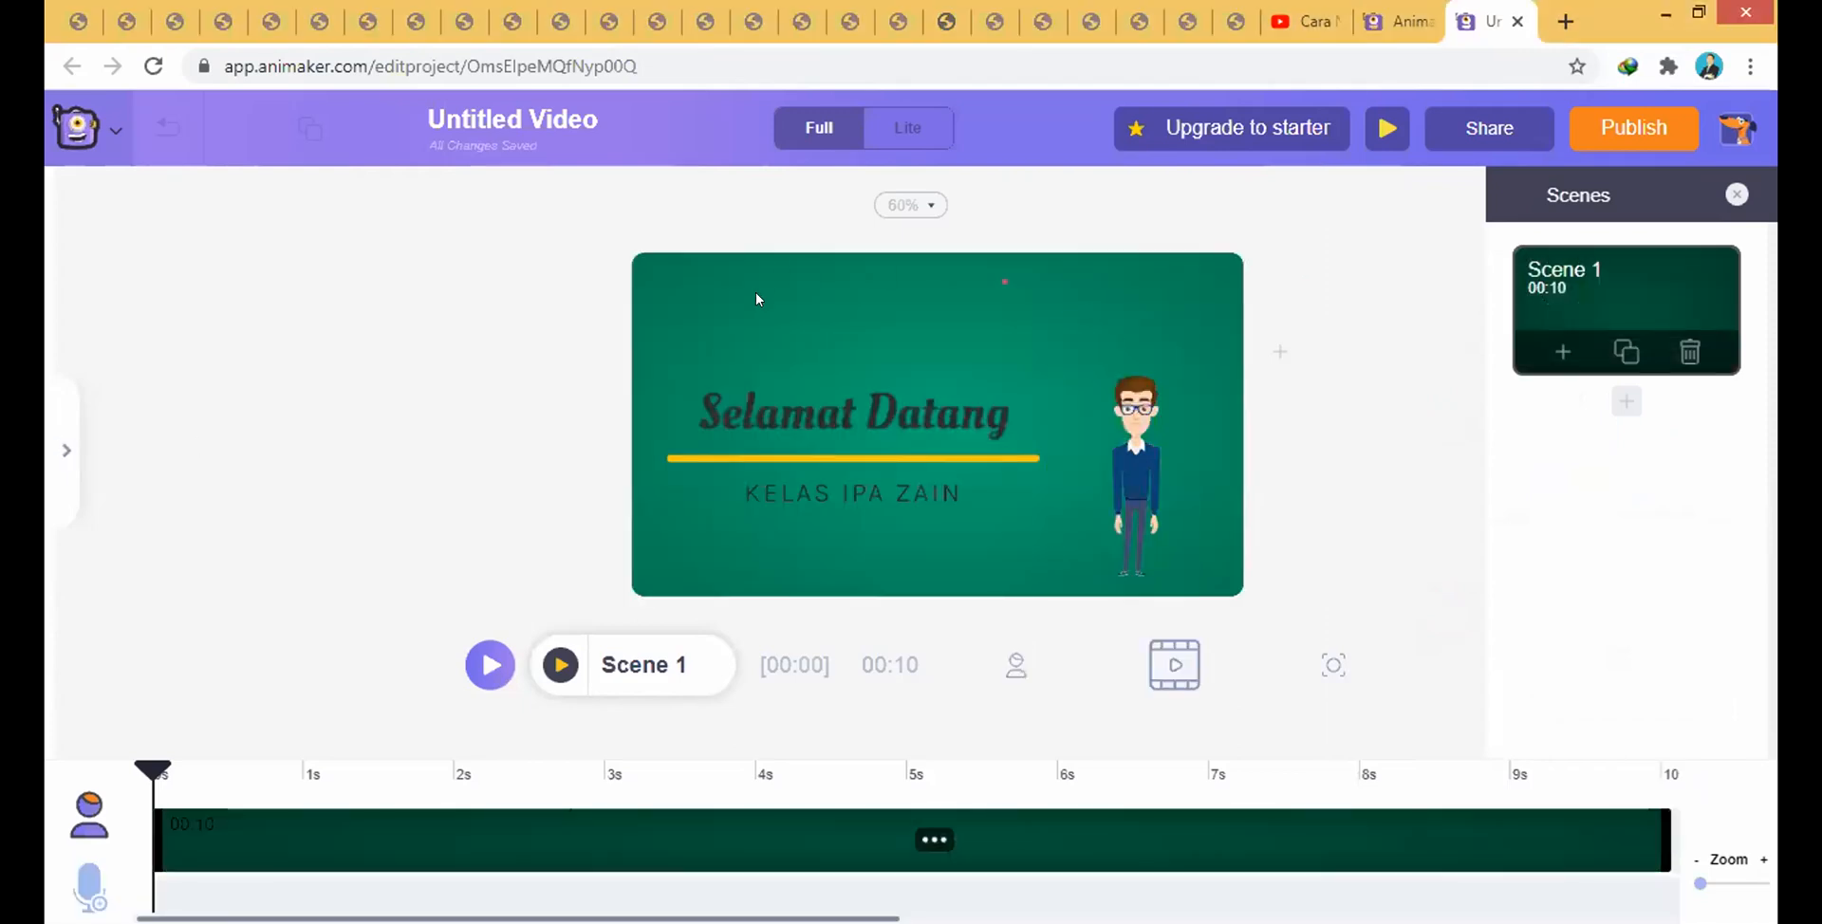
- Open the full Gradient Backgrounds collection in the background library
click(62, 445)
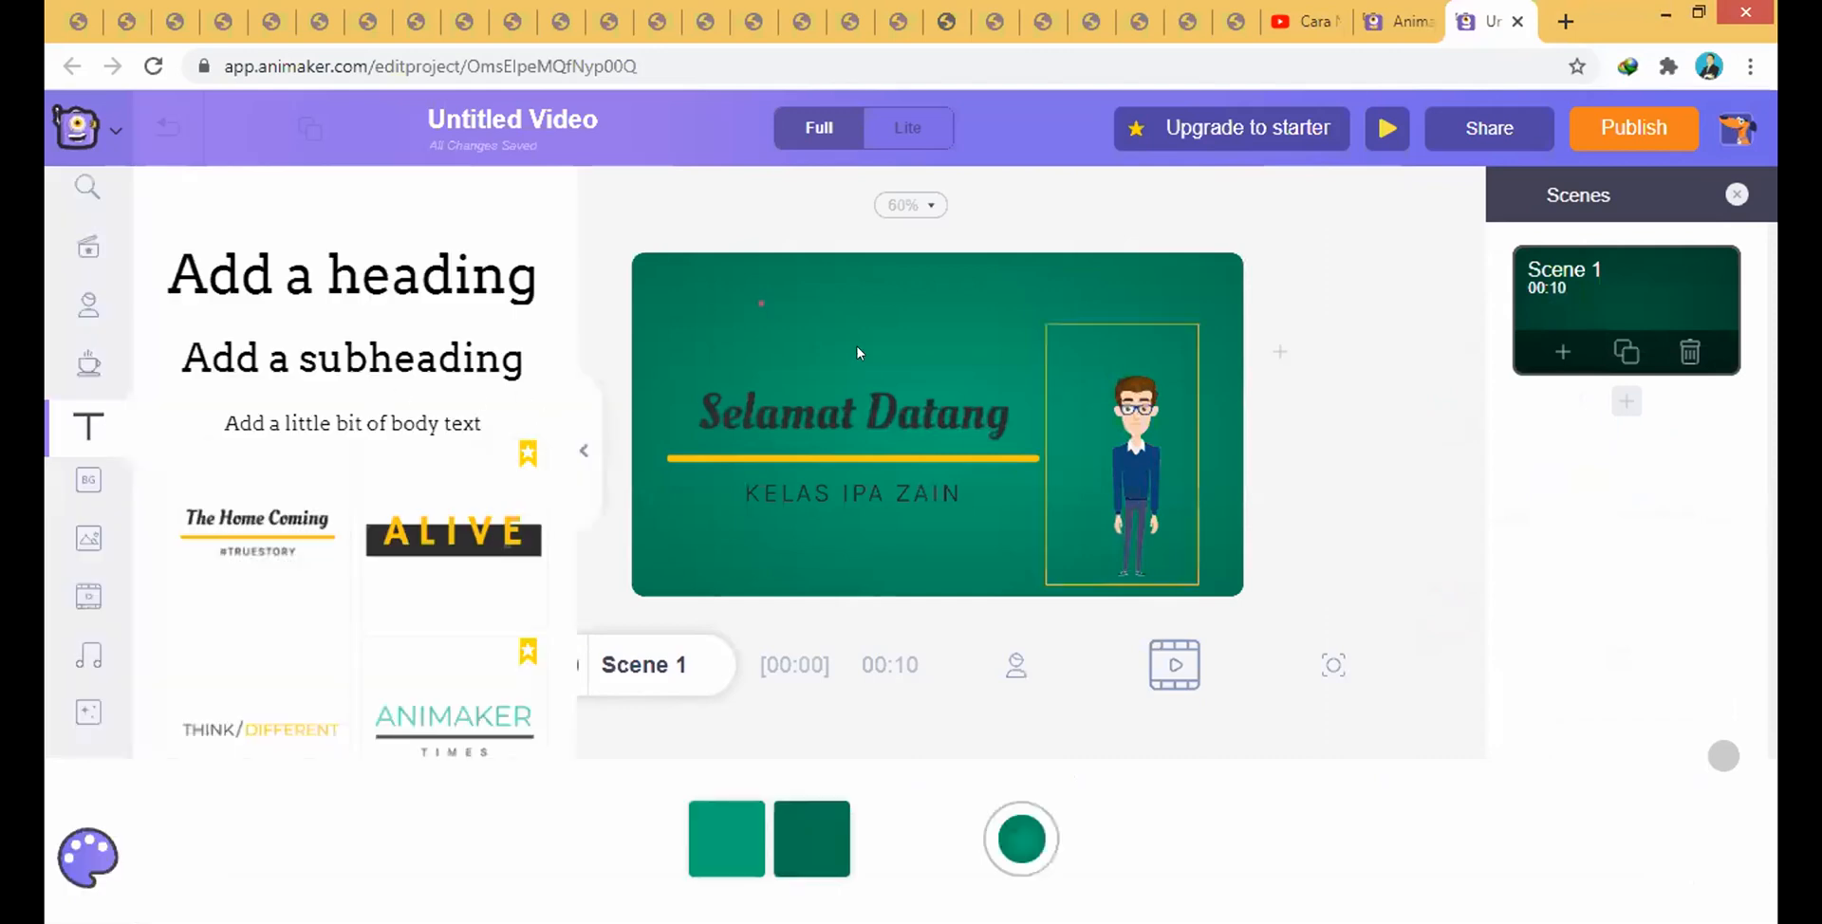
click(583, 444)
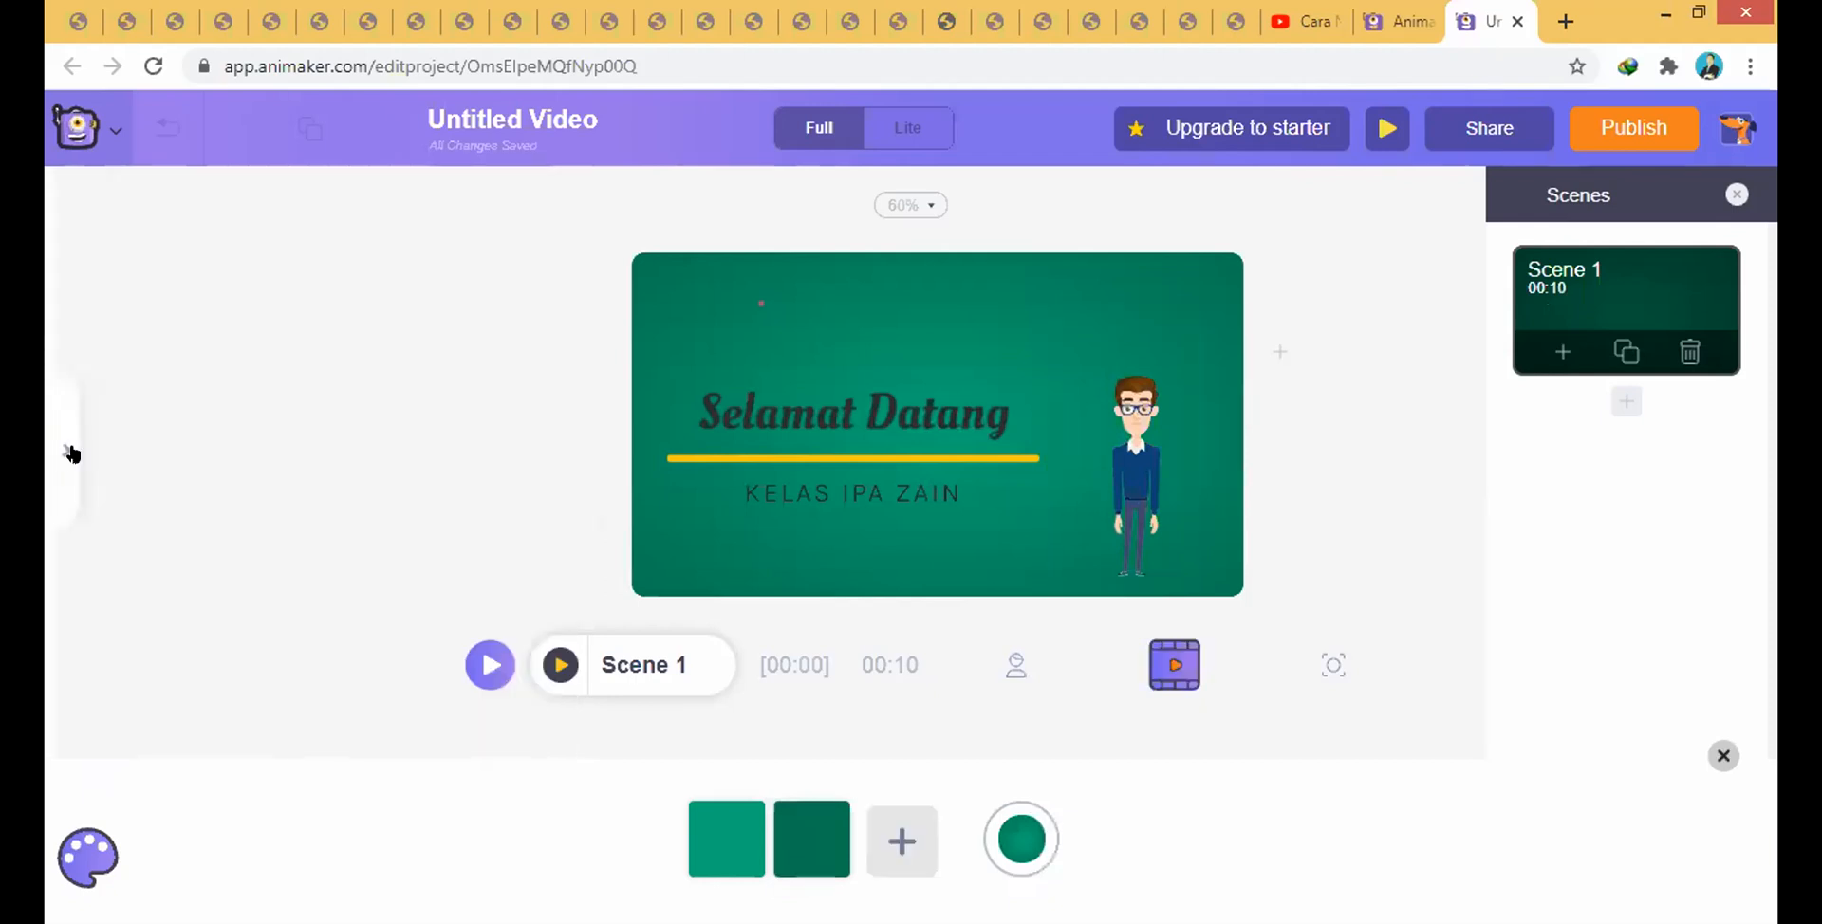
click(63, 452)
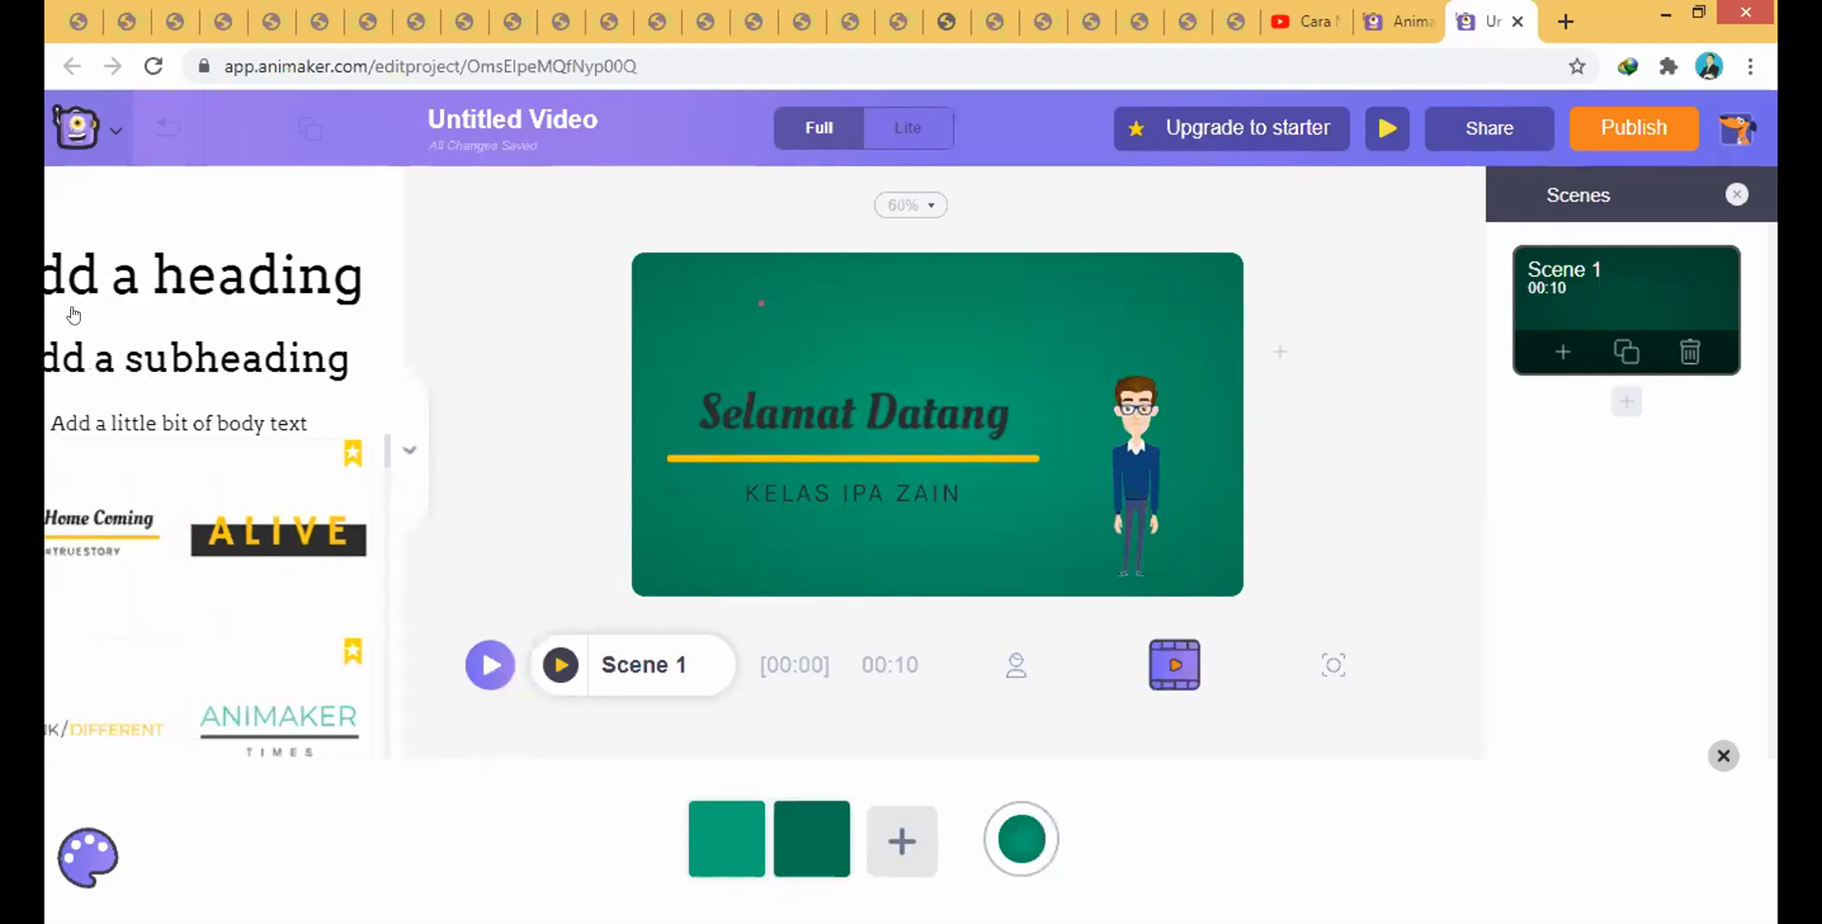
click(91, 483)
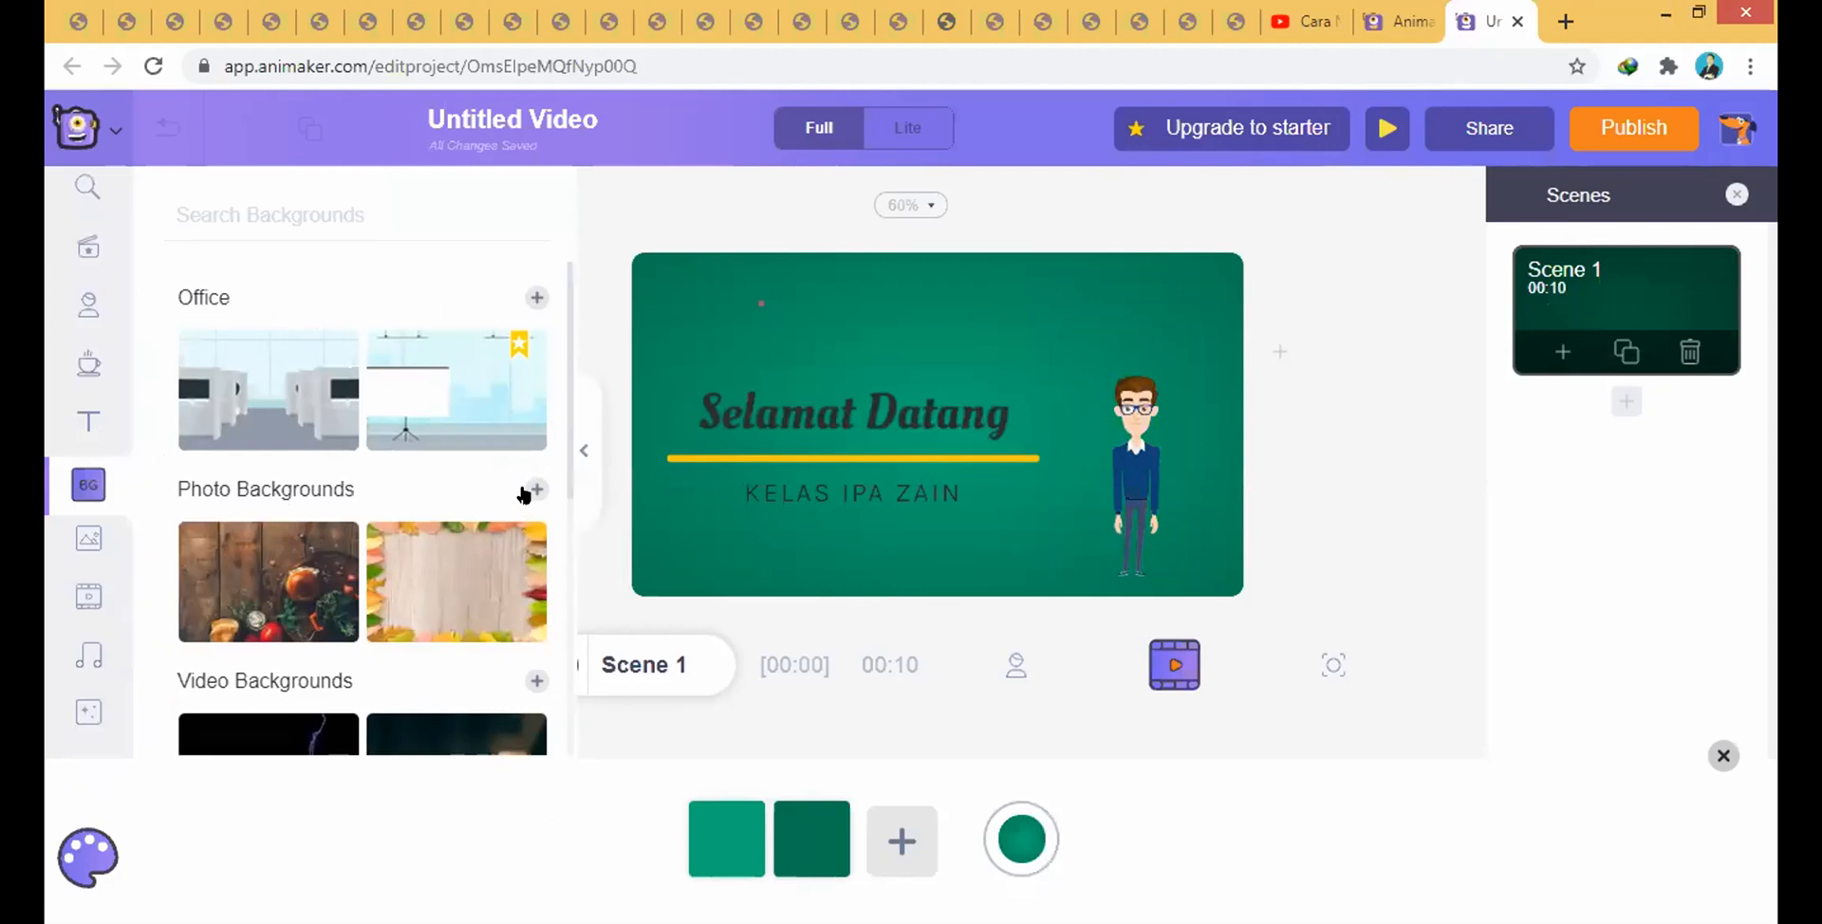
scroll(508, 503, down, 5)
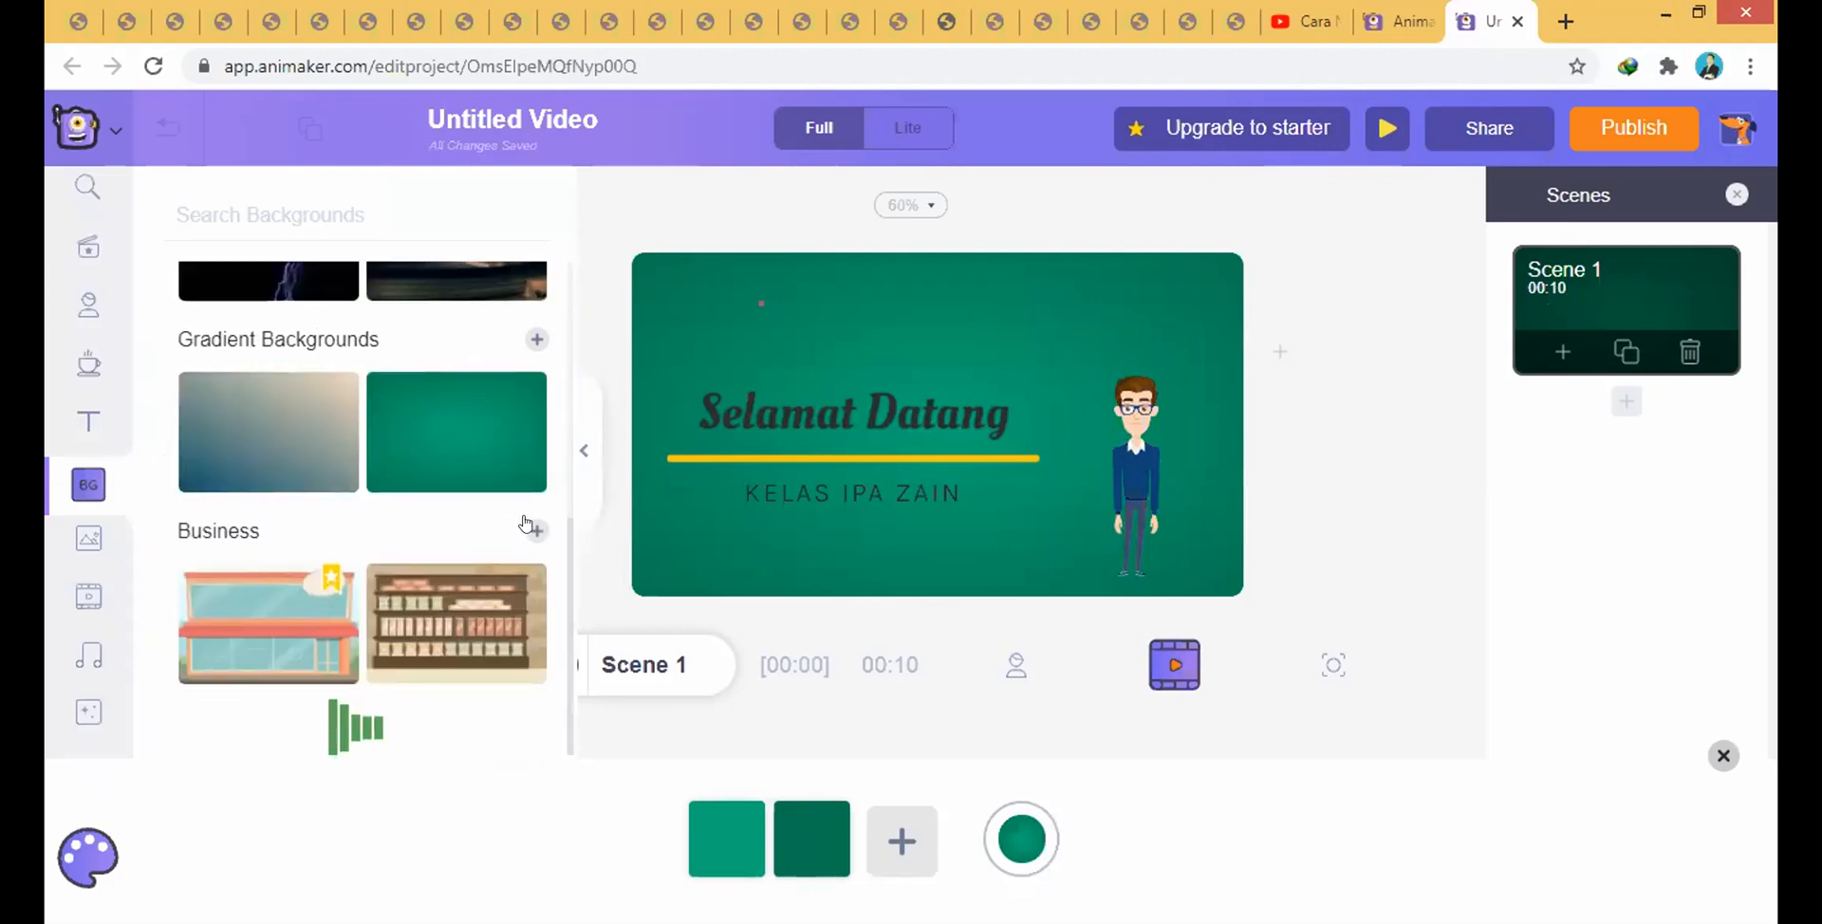
scroll(513, 589, up, 4)
click(537, 715)
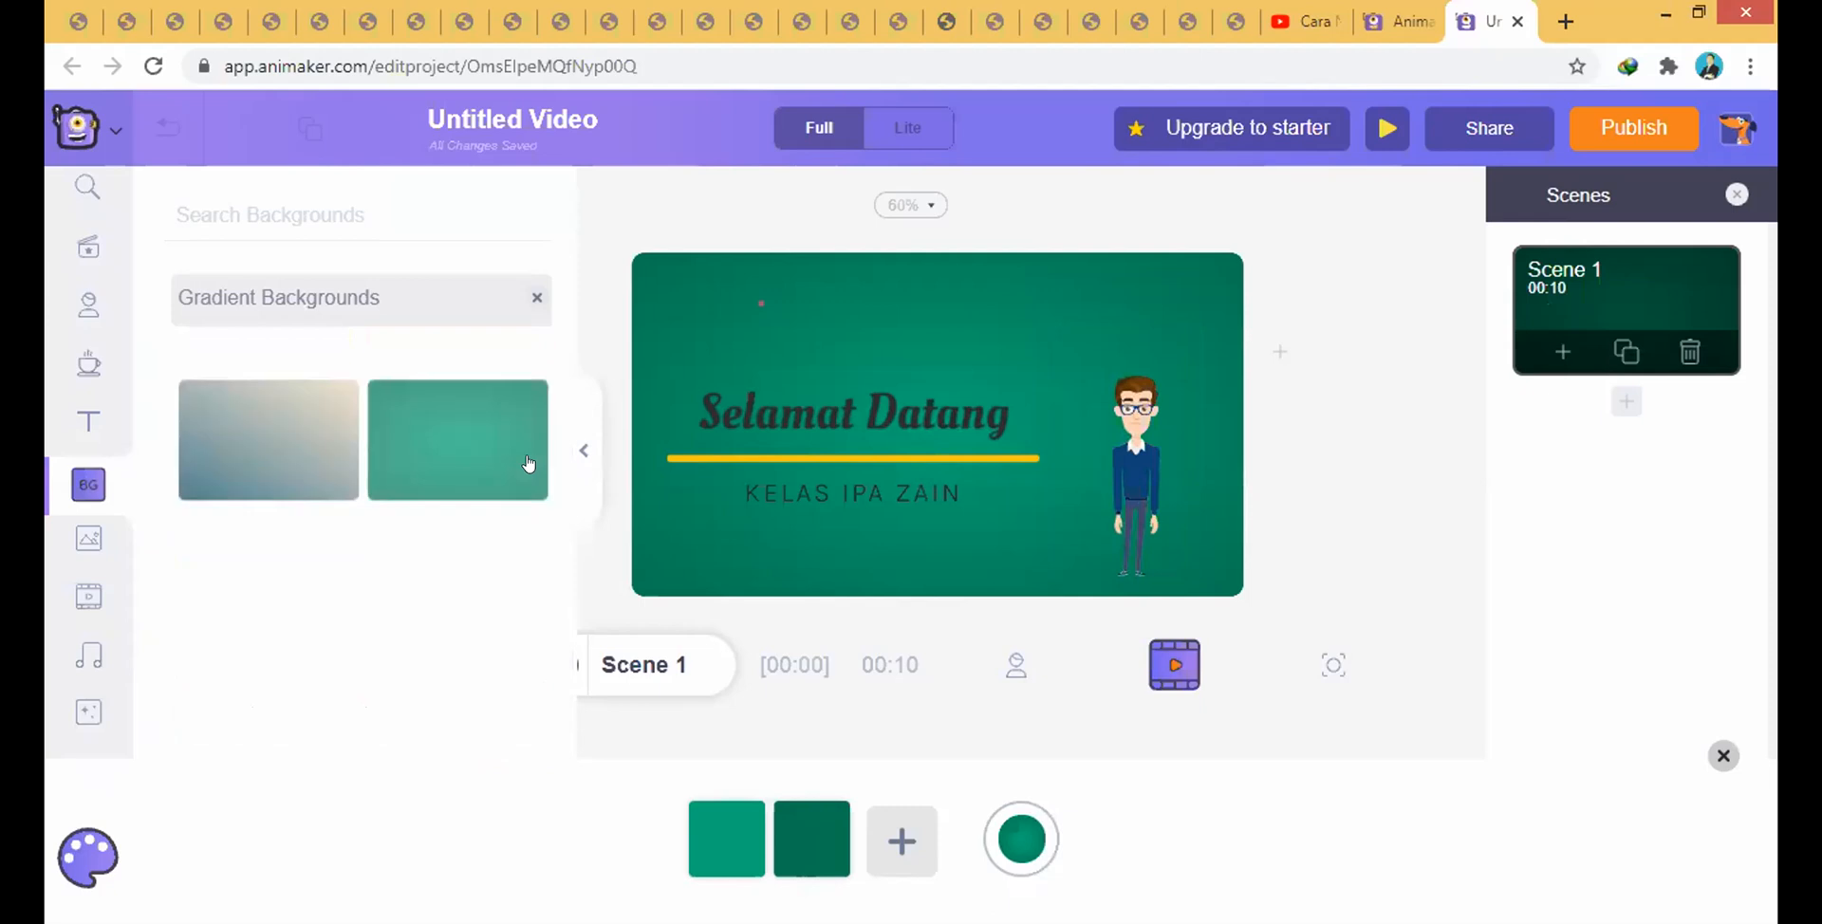
- Try several gradient backgrounds on Scene 1, including orange, grey-to-navy and peach-to-blue, and return it to the green gradient
scroll(325, 541, down, 3)
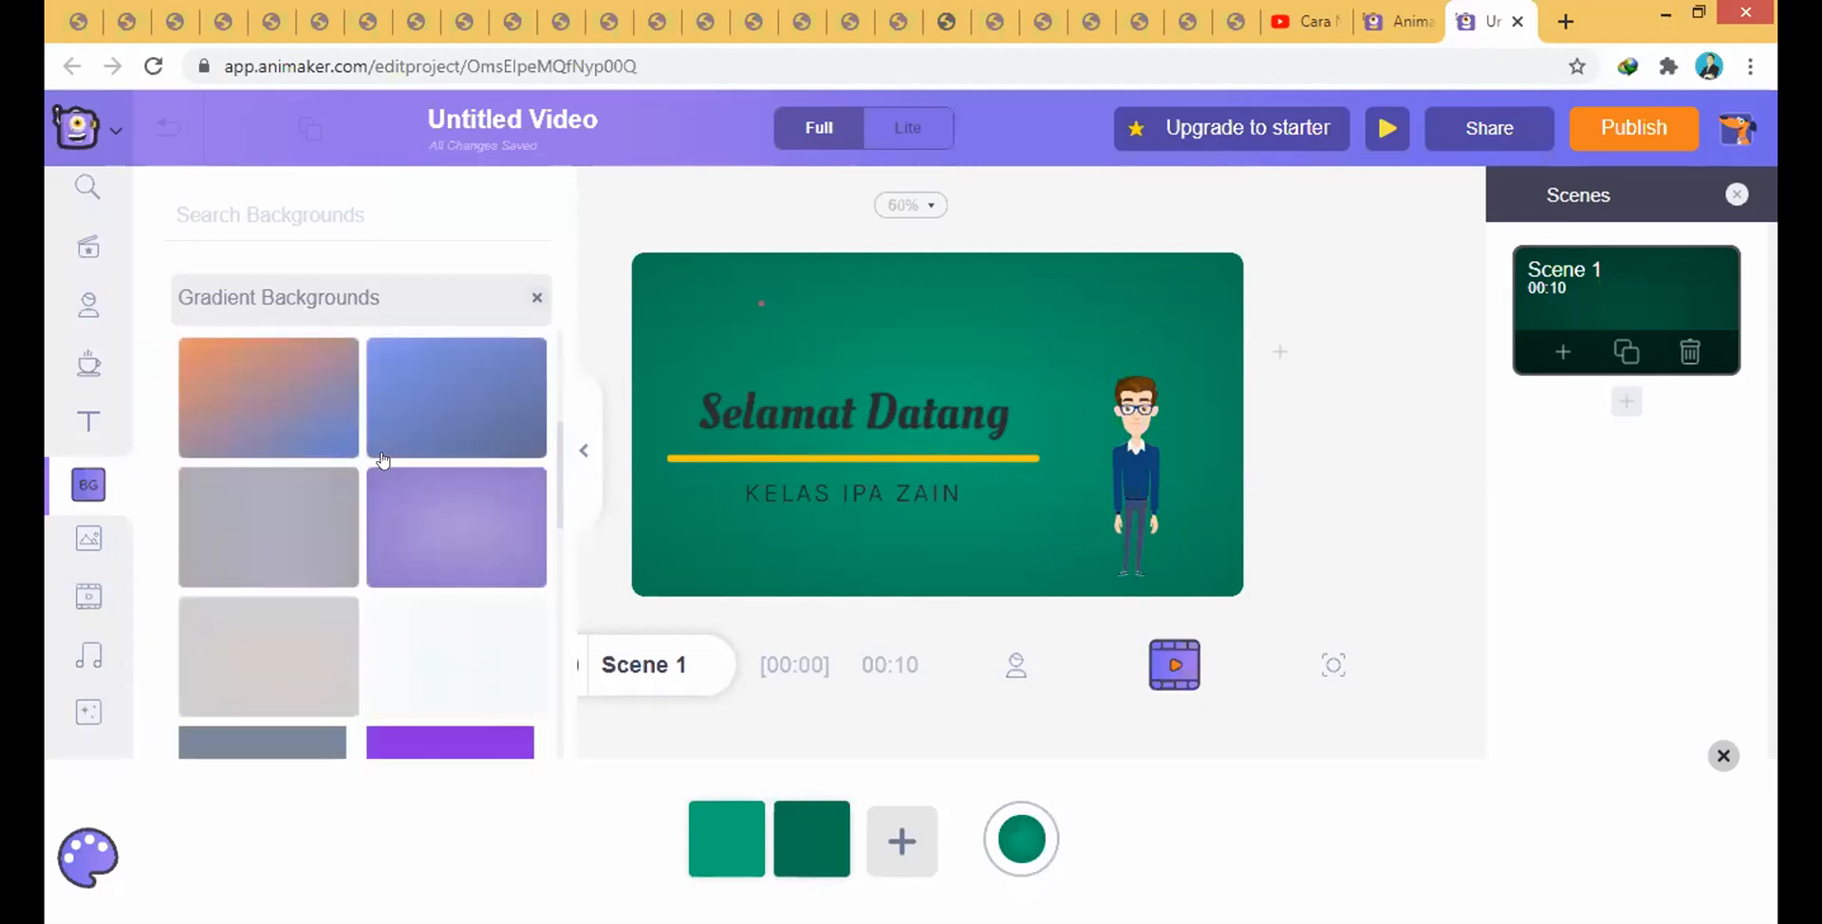
scroll(408, 508, down, 5)
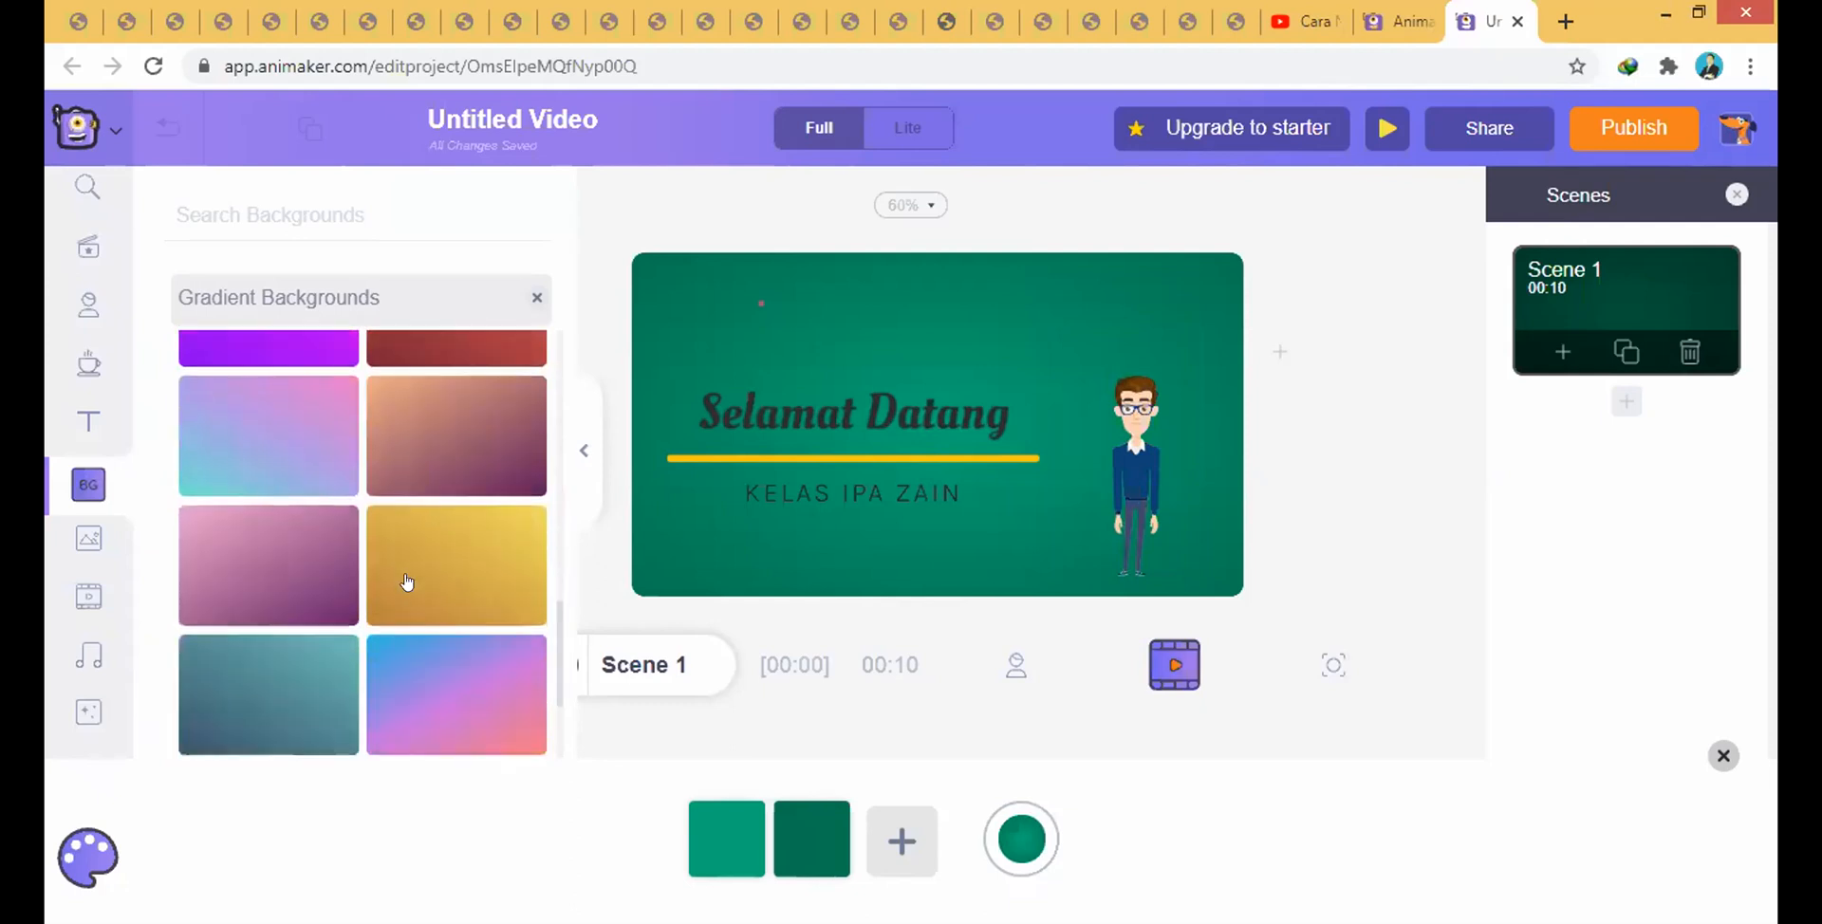
click(459, 395)
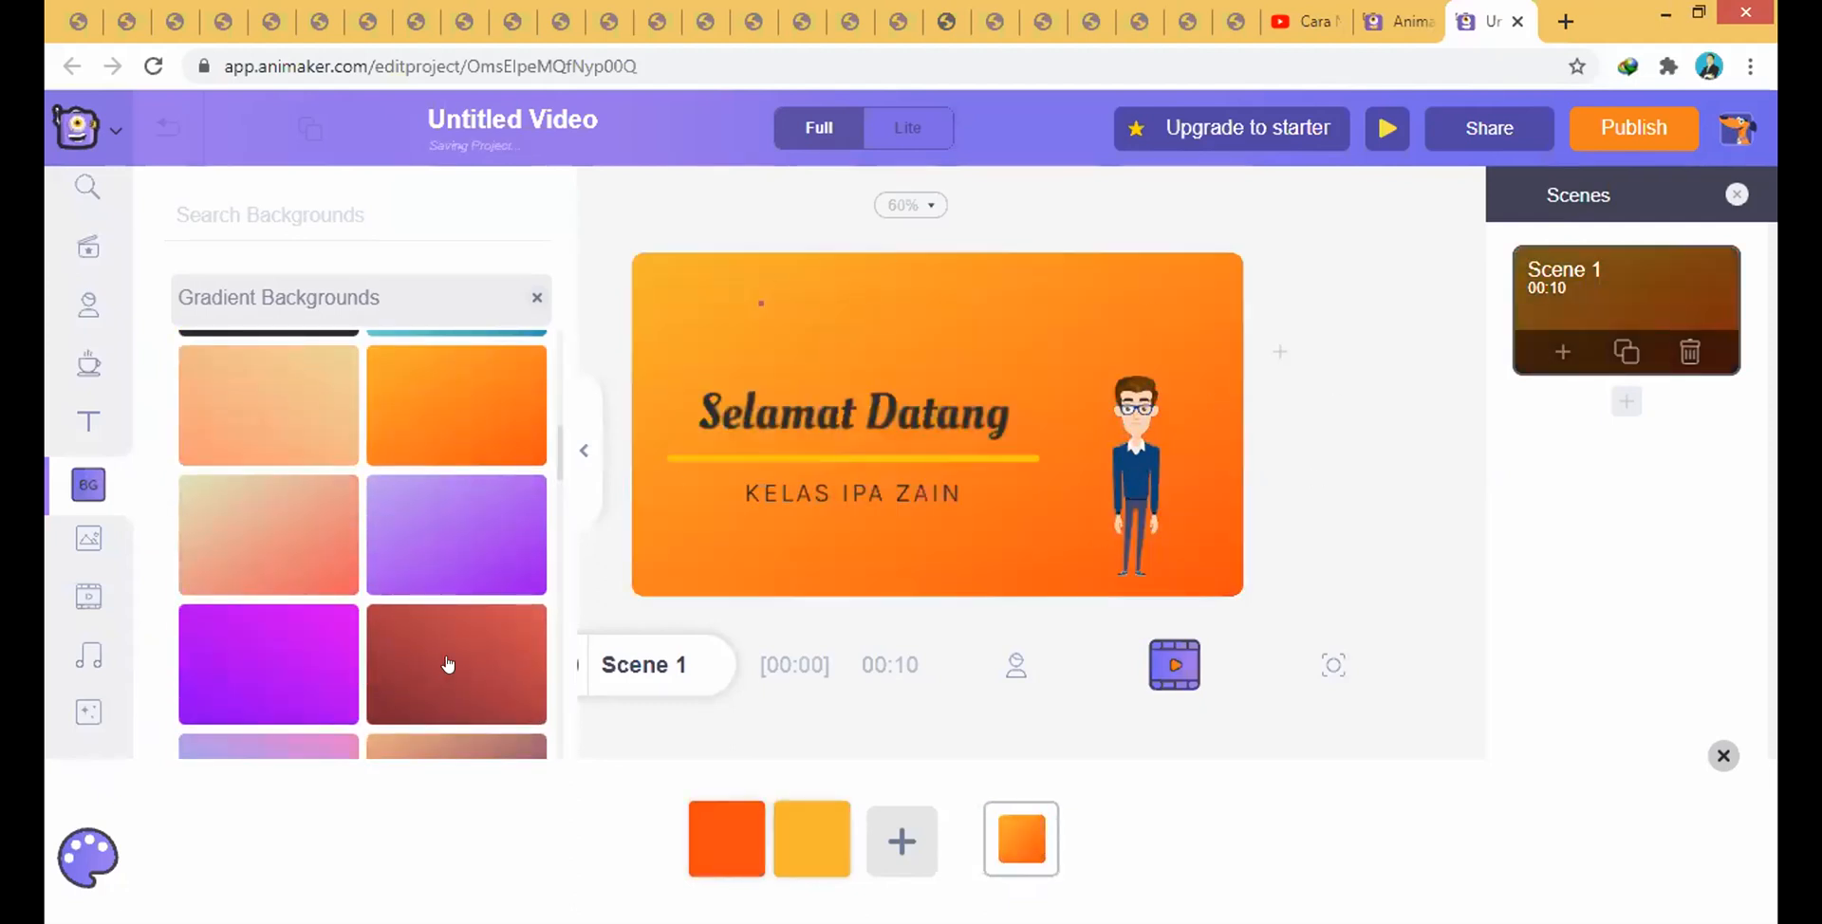
click(314, 539)
click(275, 439)
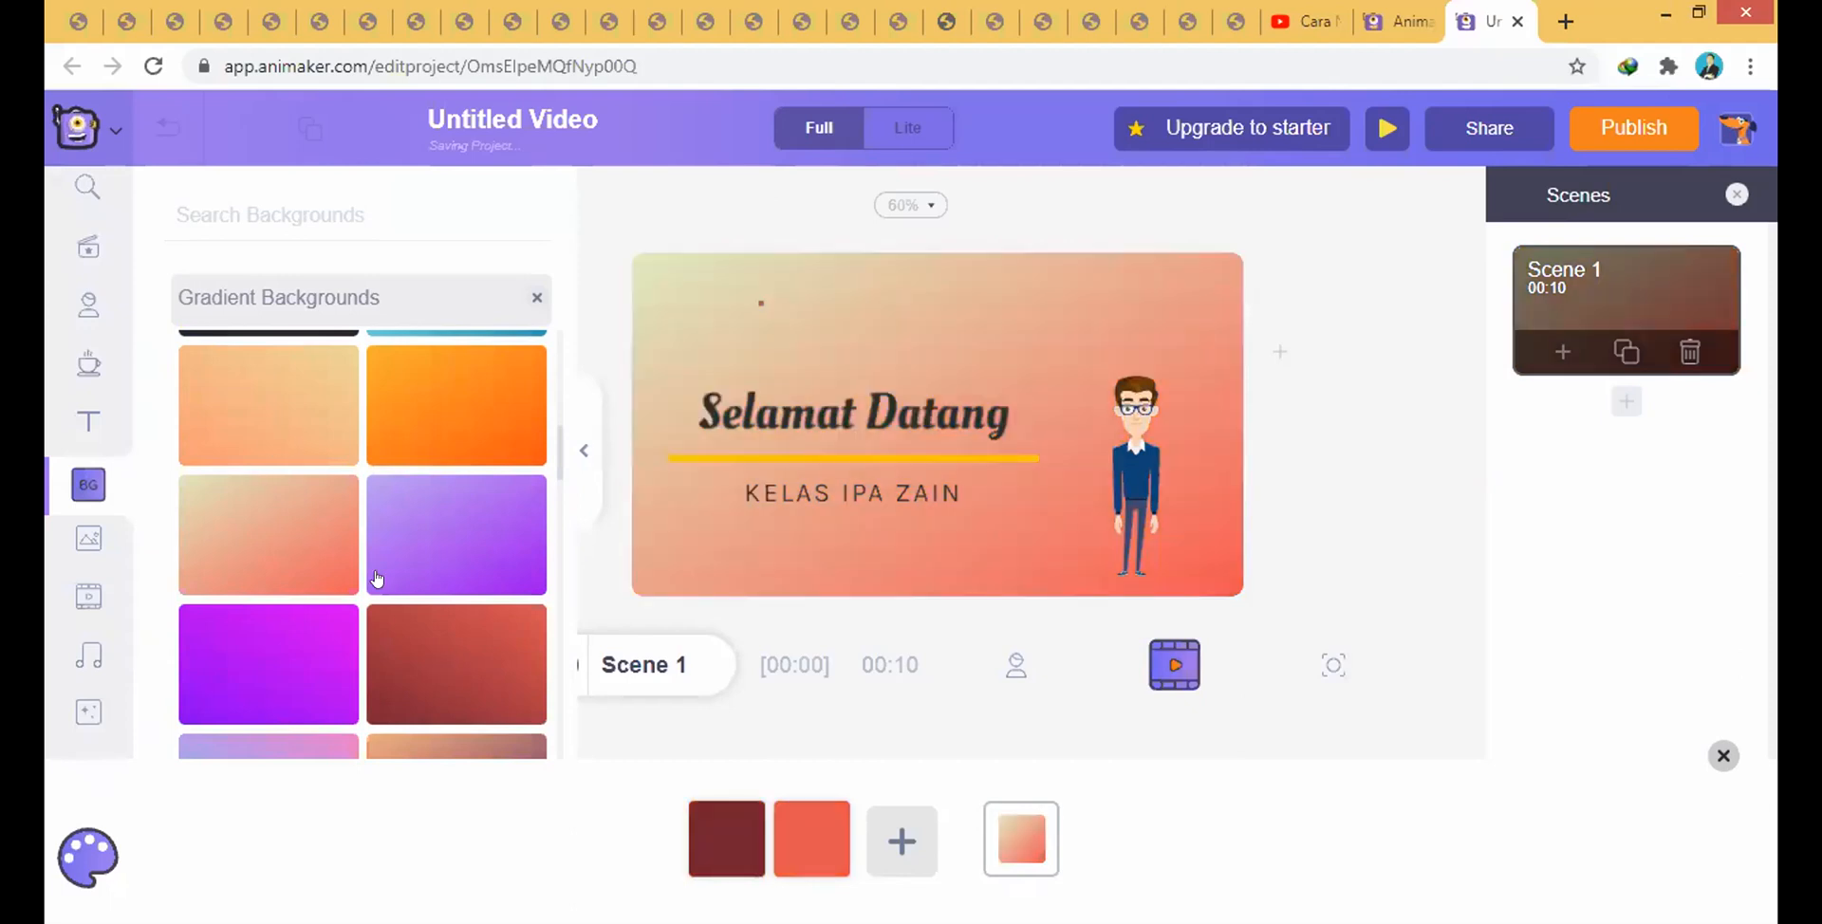
scroll(377, 584, down, 4)
scroll(377, 584, down, 3)
click(398, 569)
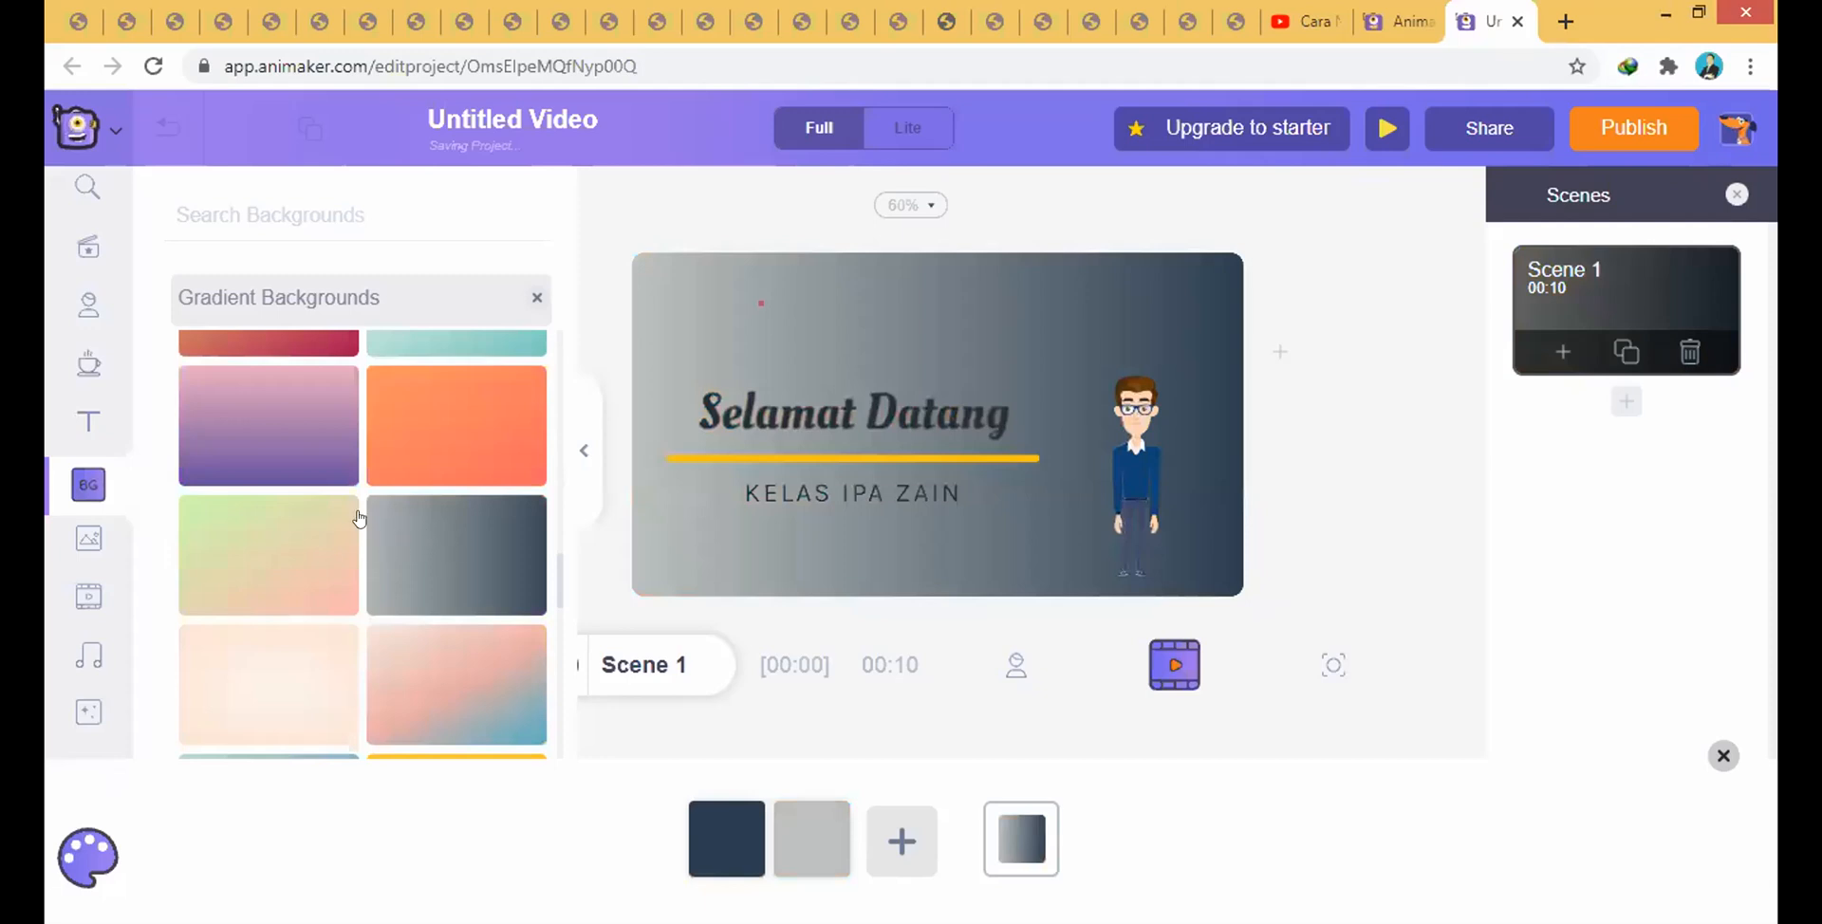
click(420, 389)
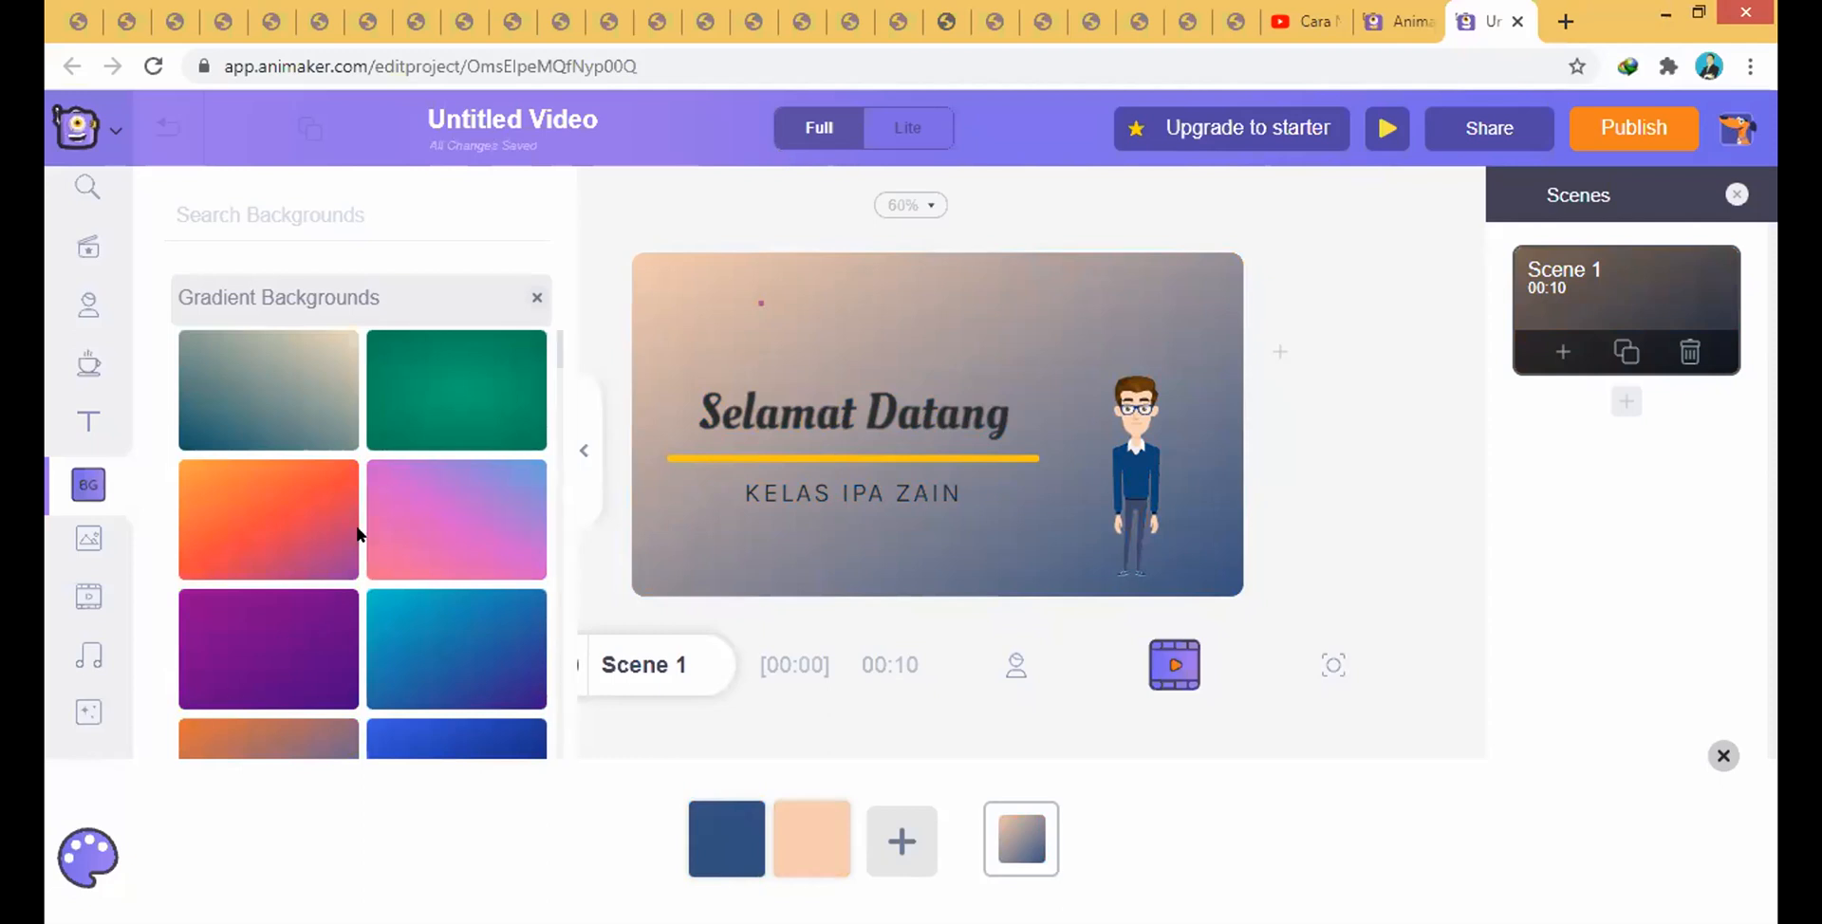
click(424, 373)
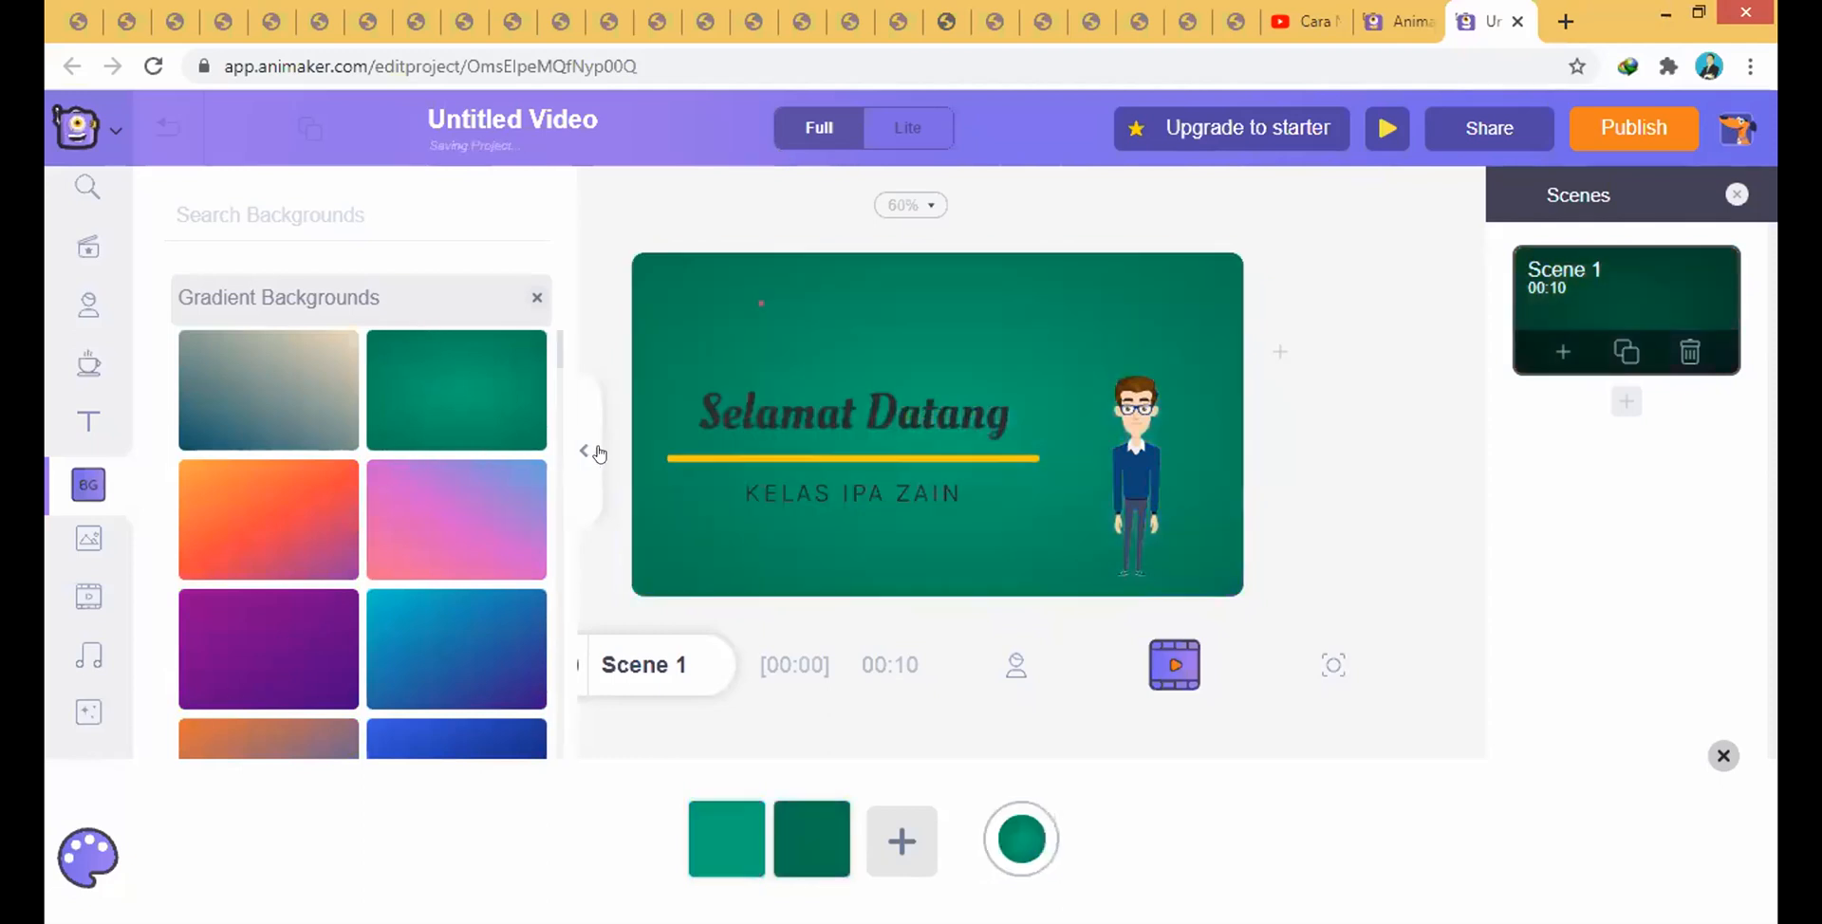
click(581, 451)
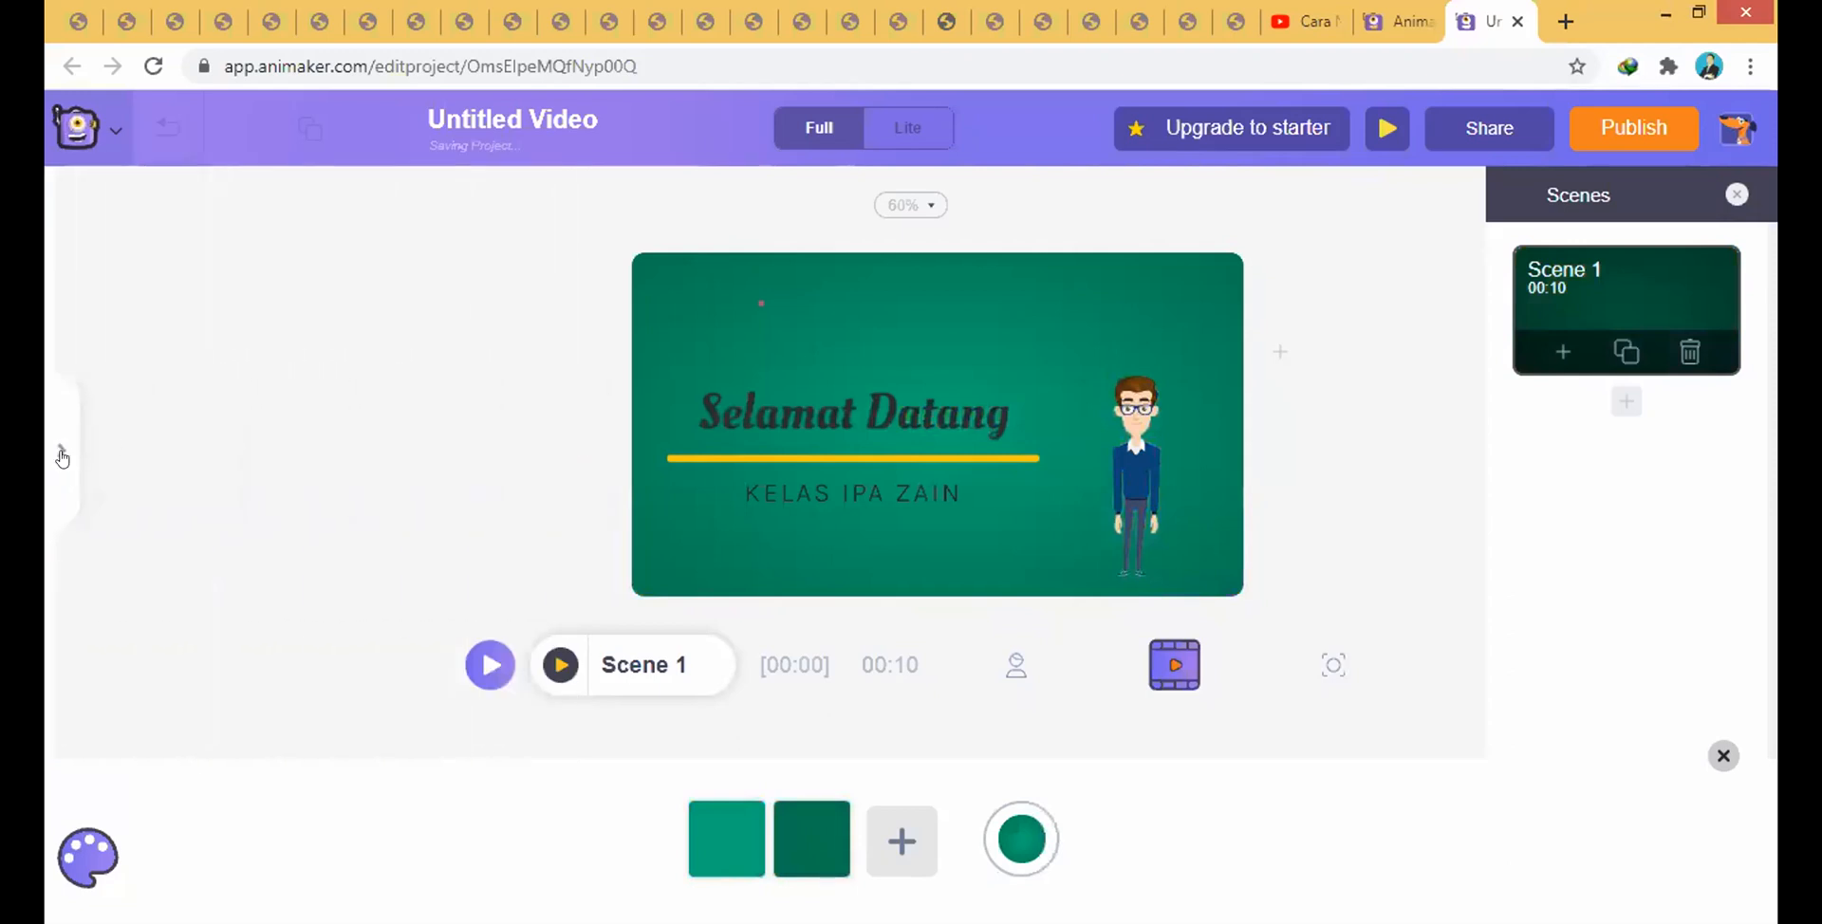
- Preview the pink-to-blue and teal-to-purple gradients on Scene 1 and reapply the green gradient
click(64, 448)
click(439, 544)
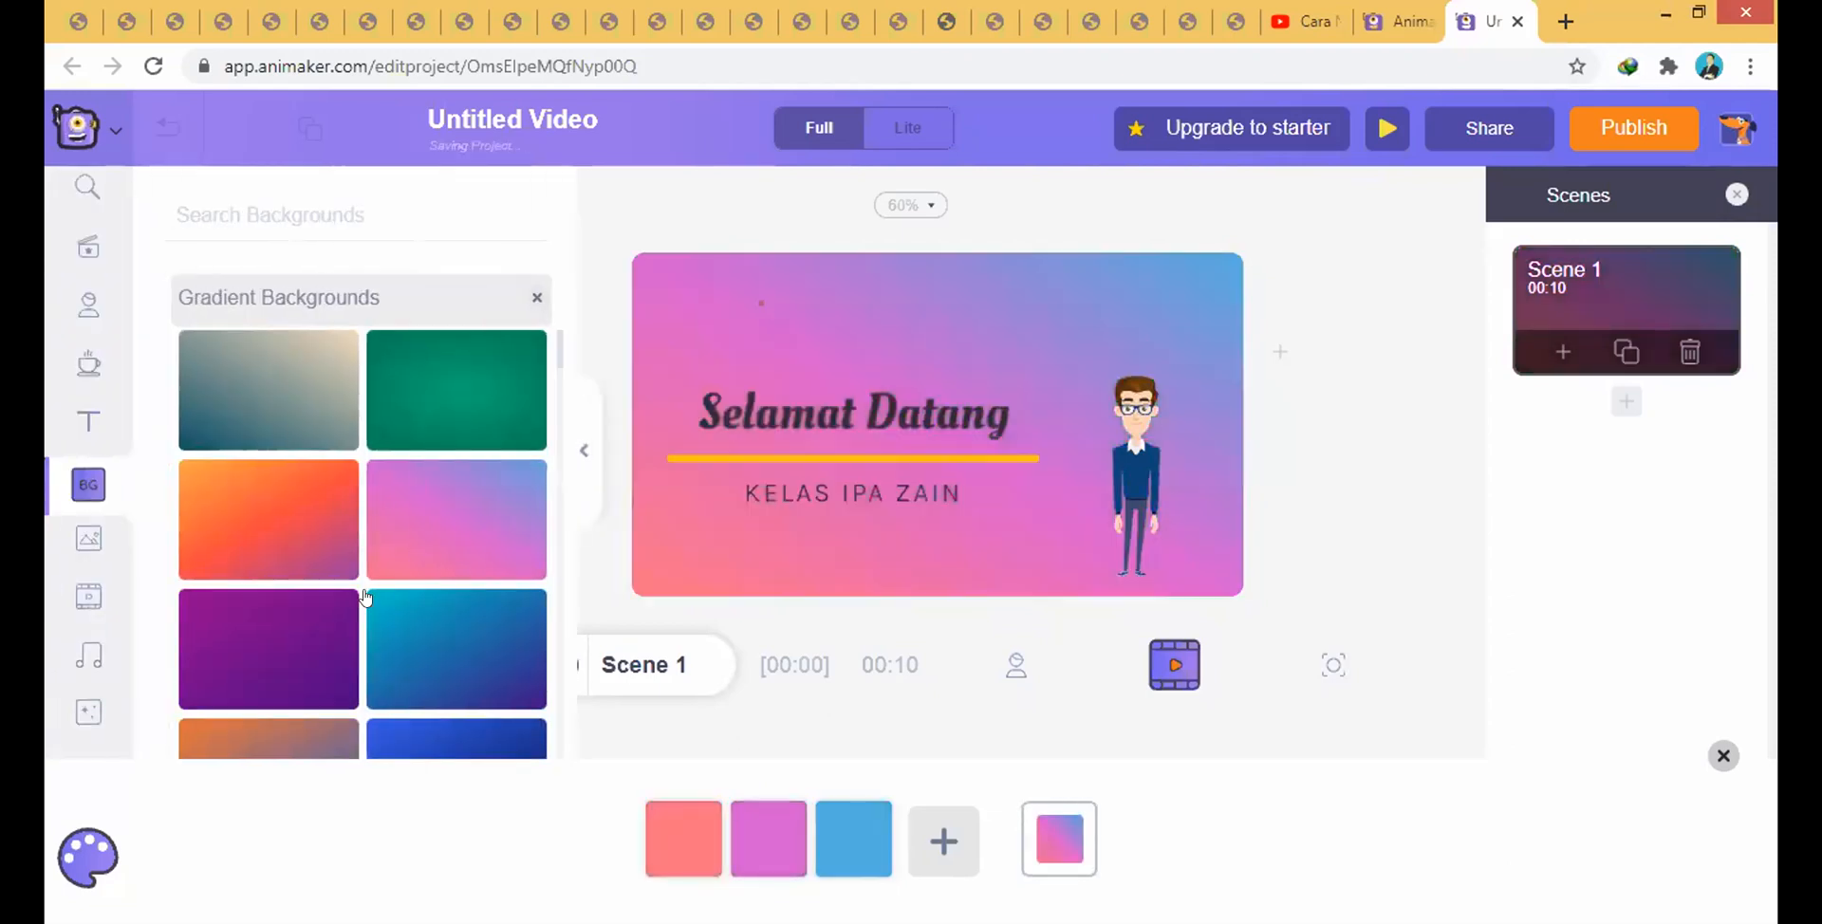
click(403, 662)
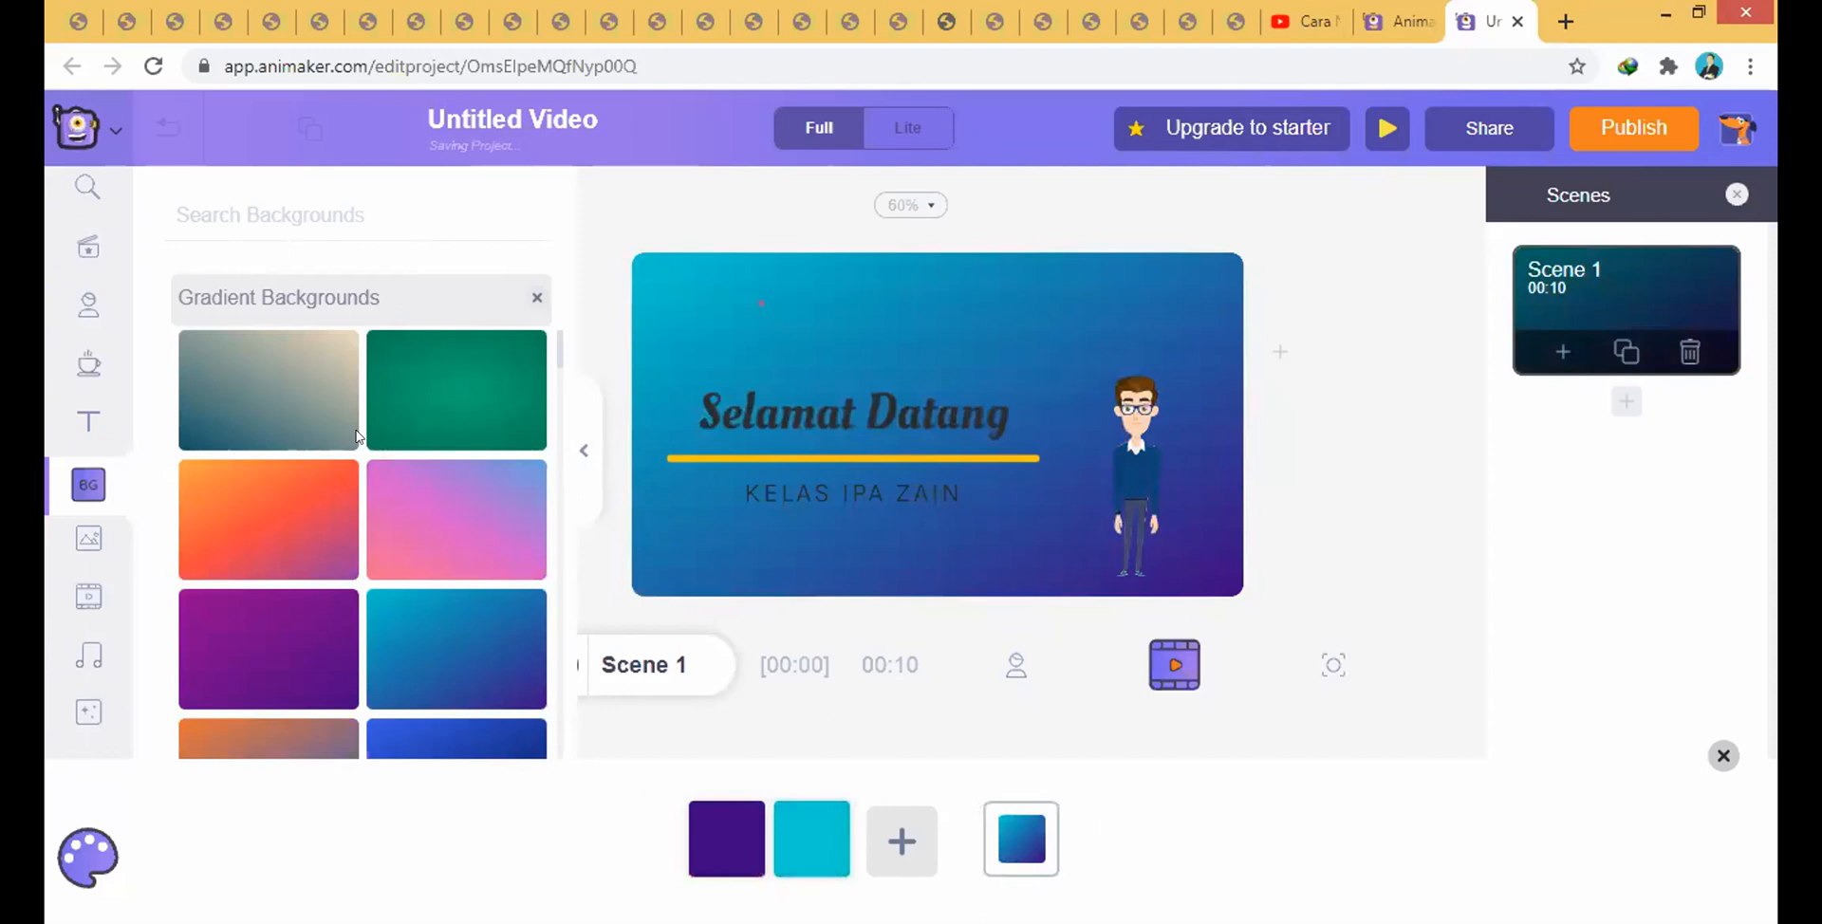
click(422, 408)
click(1353, 295)
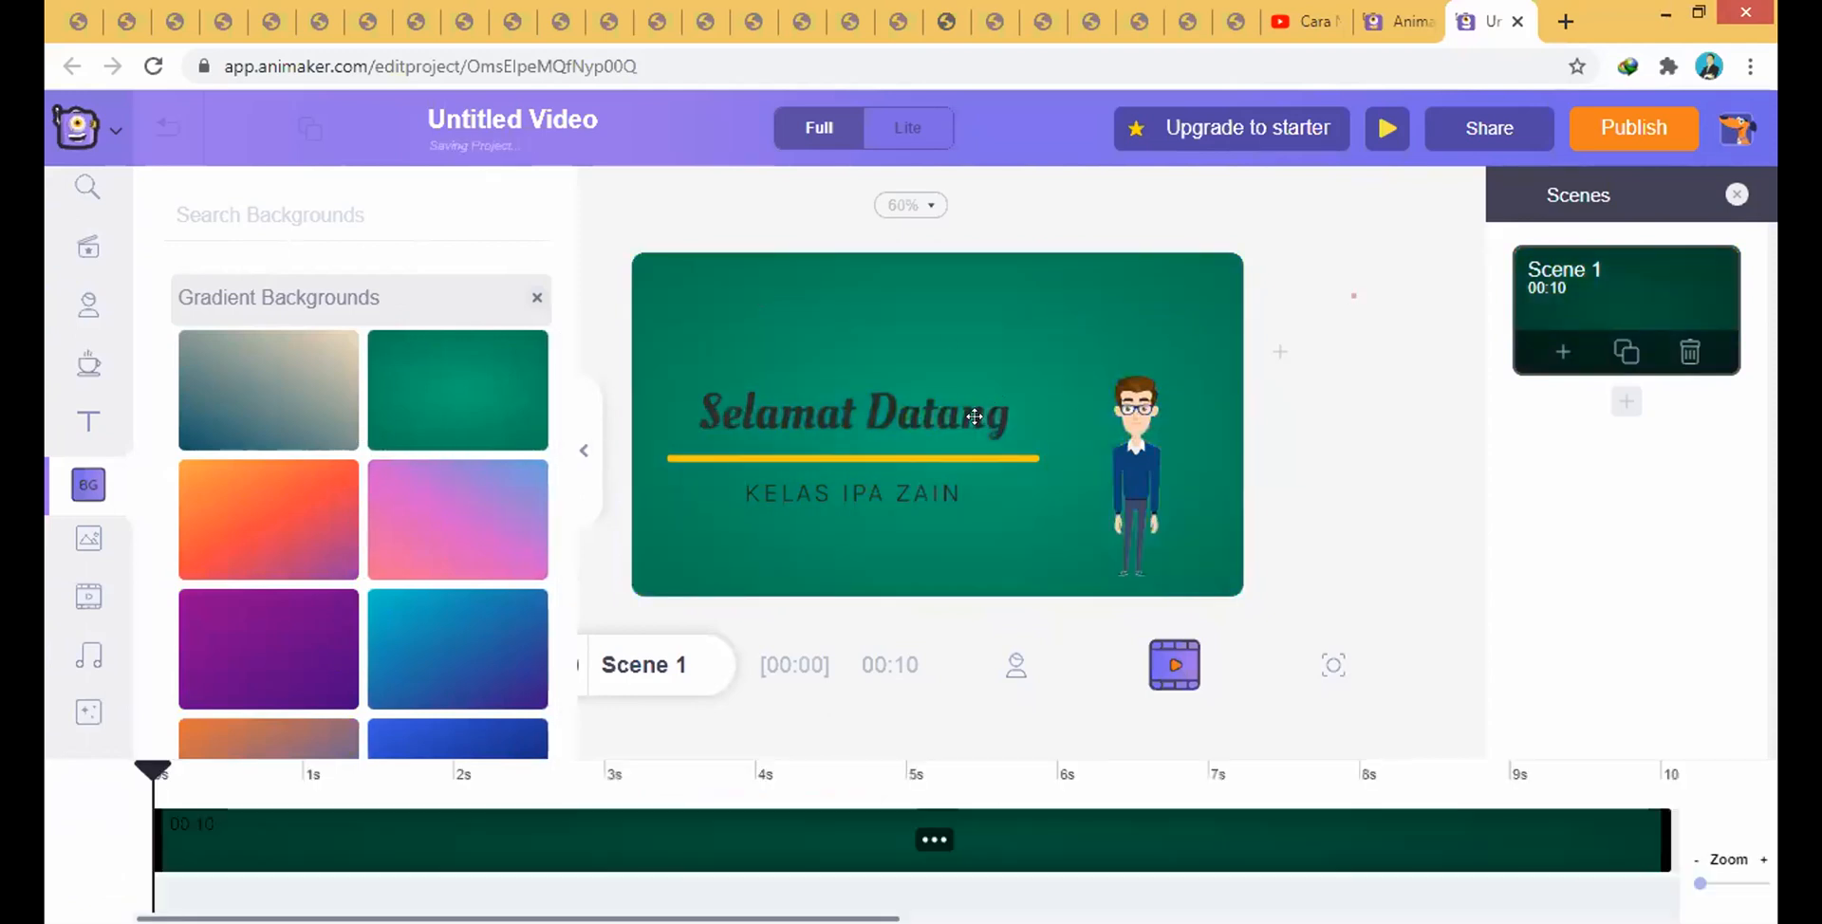
- Change the text colour of both the "Selamat Datang" heading and the subtitle below it to white (FFFFFF)
double_click(973, 418)
click(1604, 355)
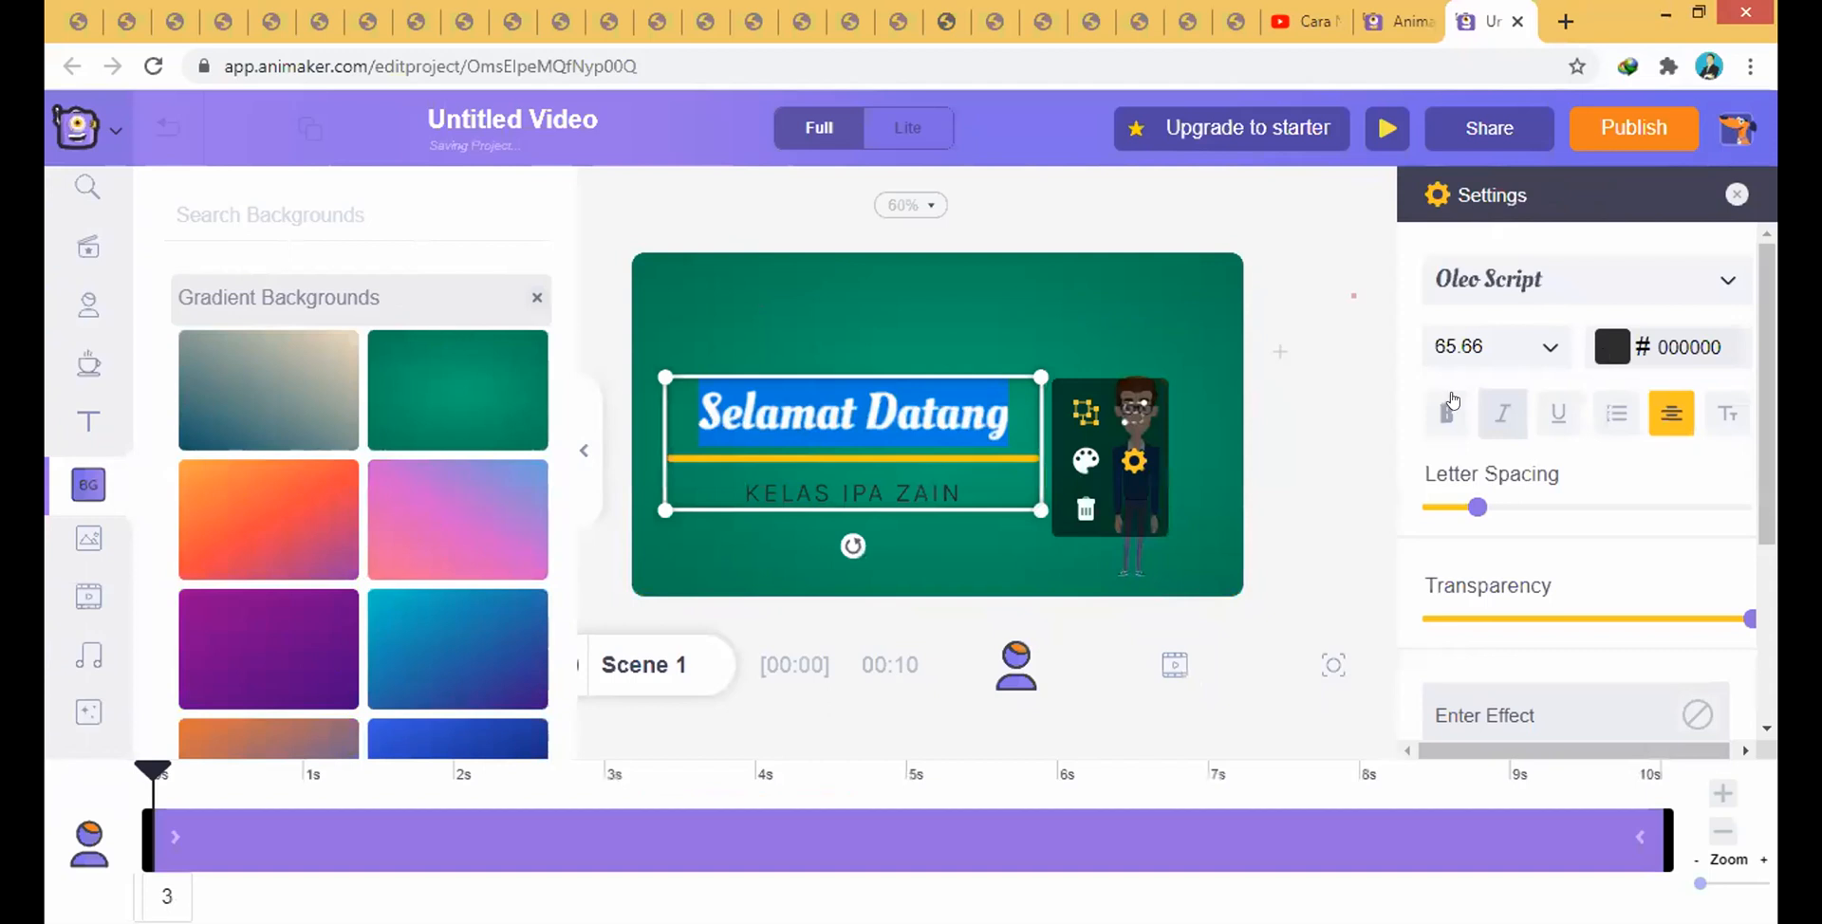
drag(1323, 412, 1285, 407)
click(1138, 207)
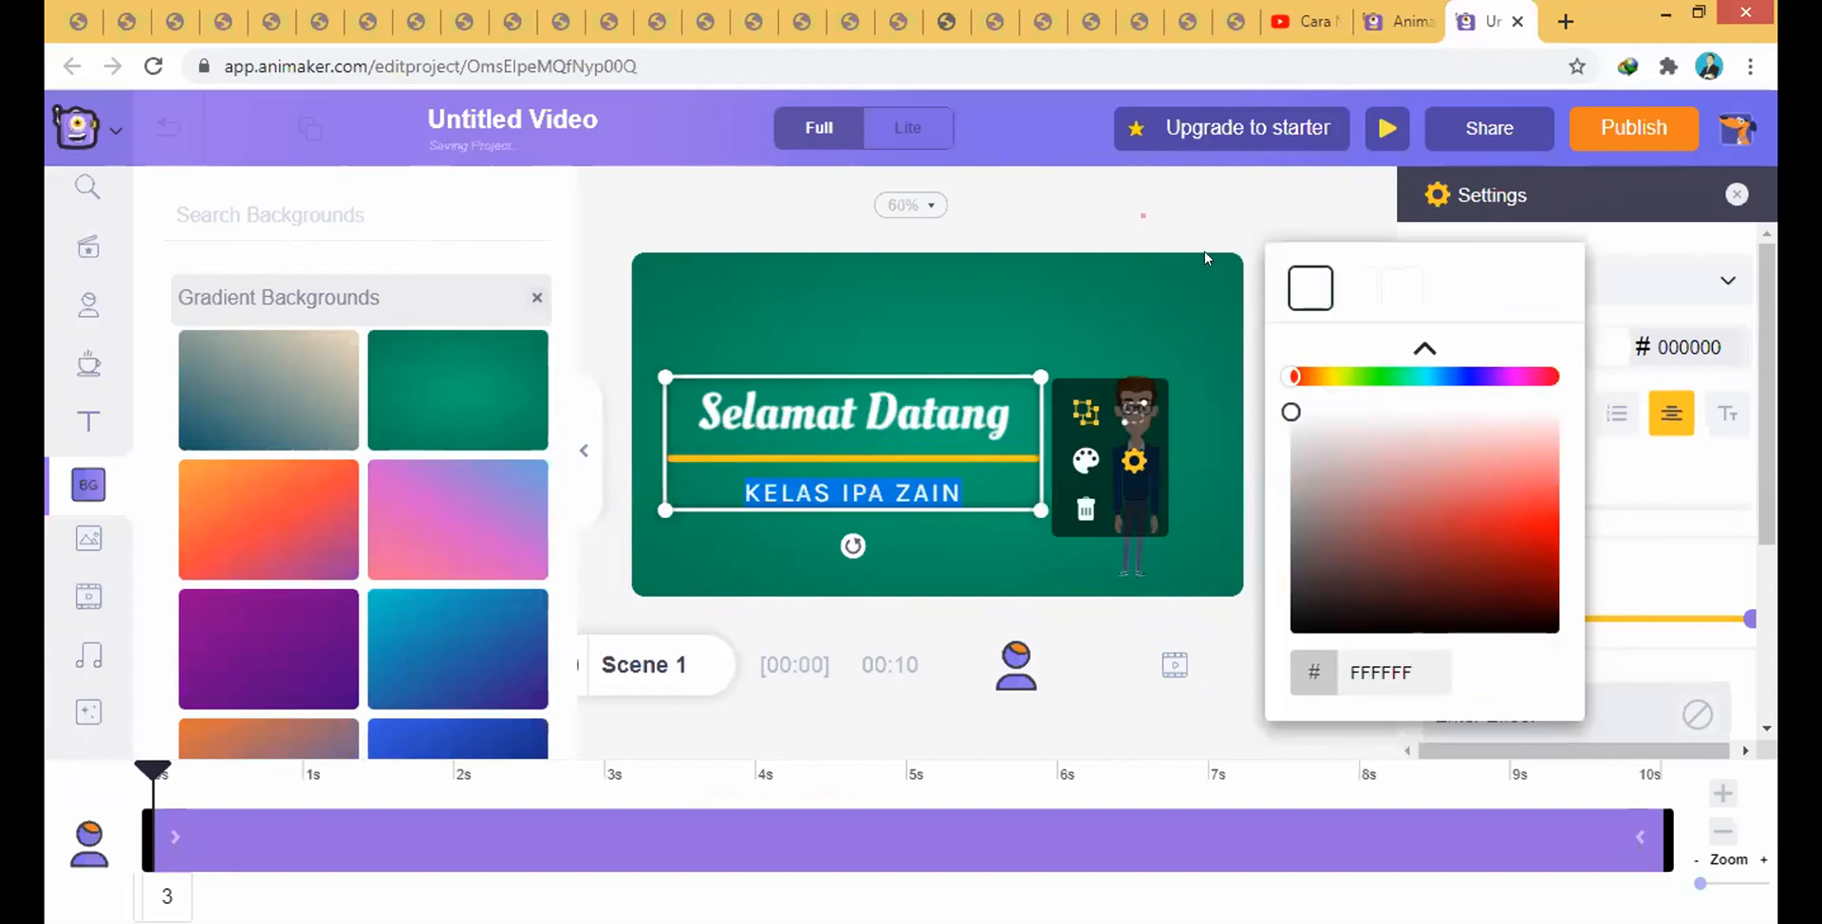
click(1243, 216)
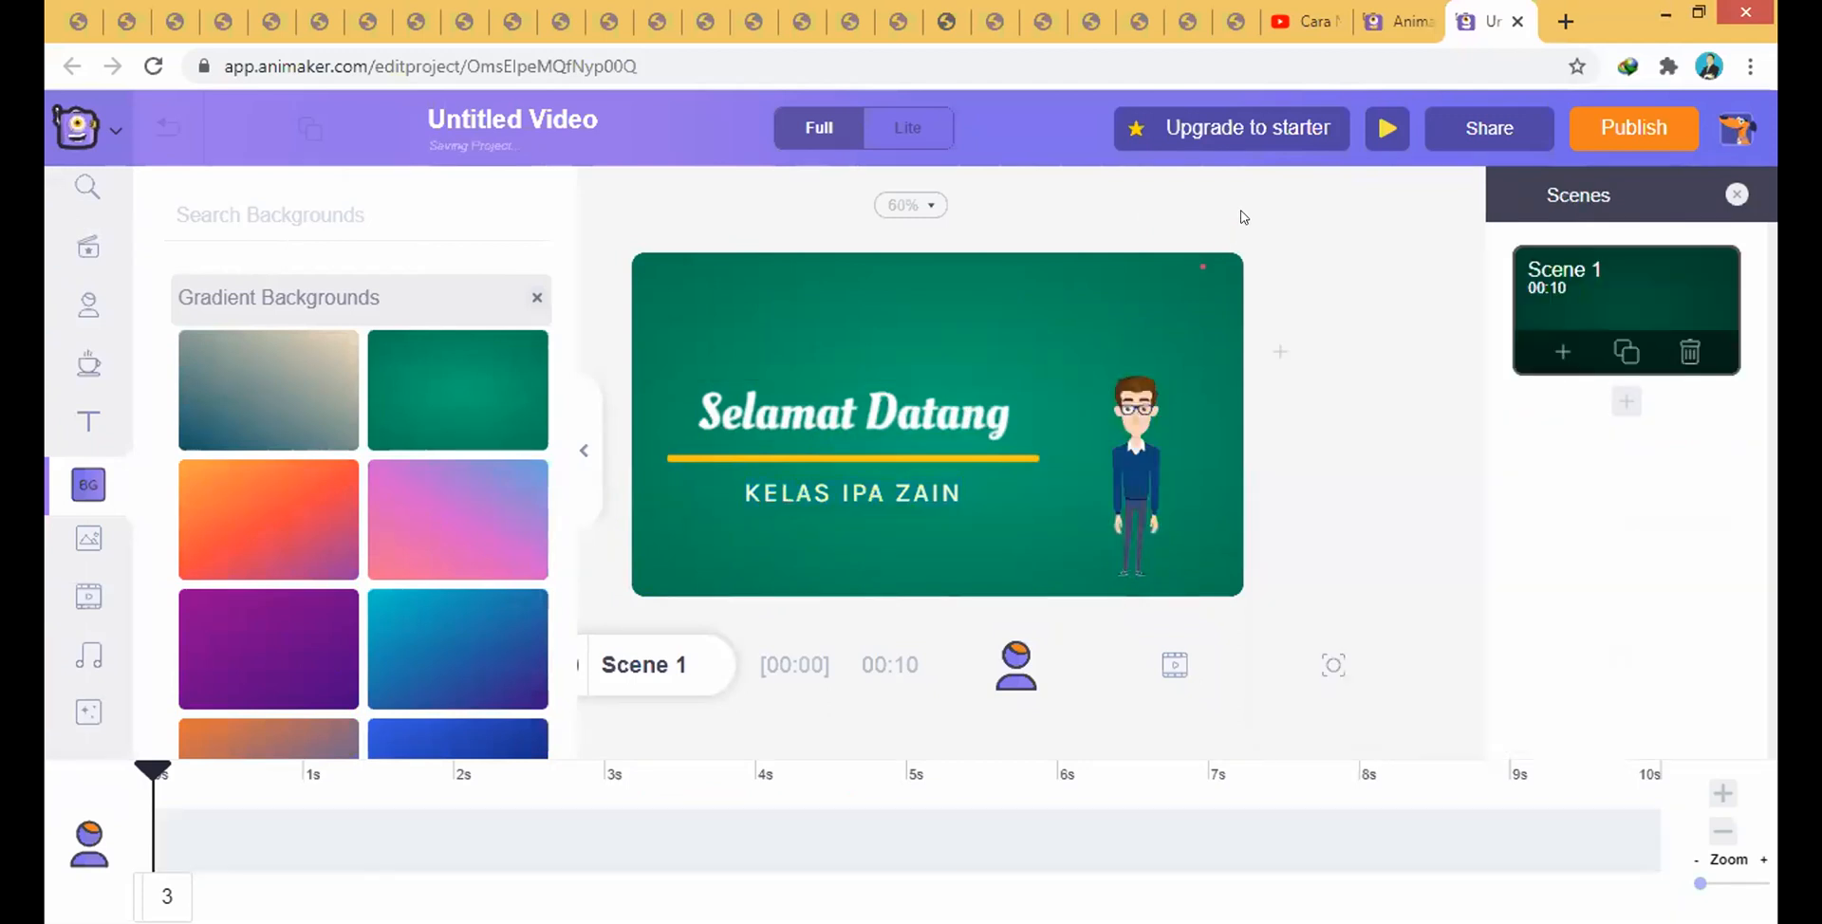
- Shift the title block slightly up and left, and enlarge the character with glasses beside it to nearly the scene's full height
click(909, 423)
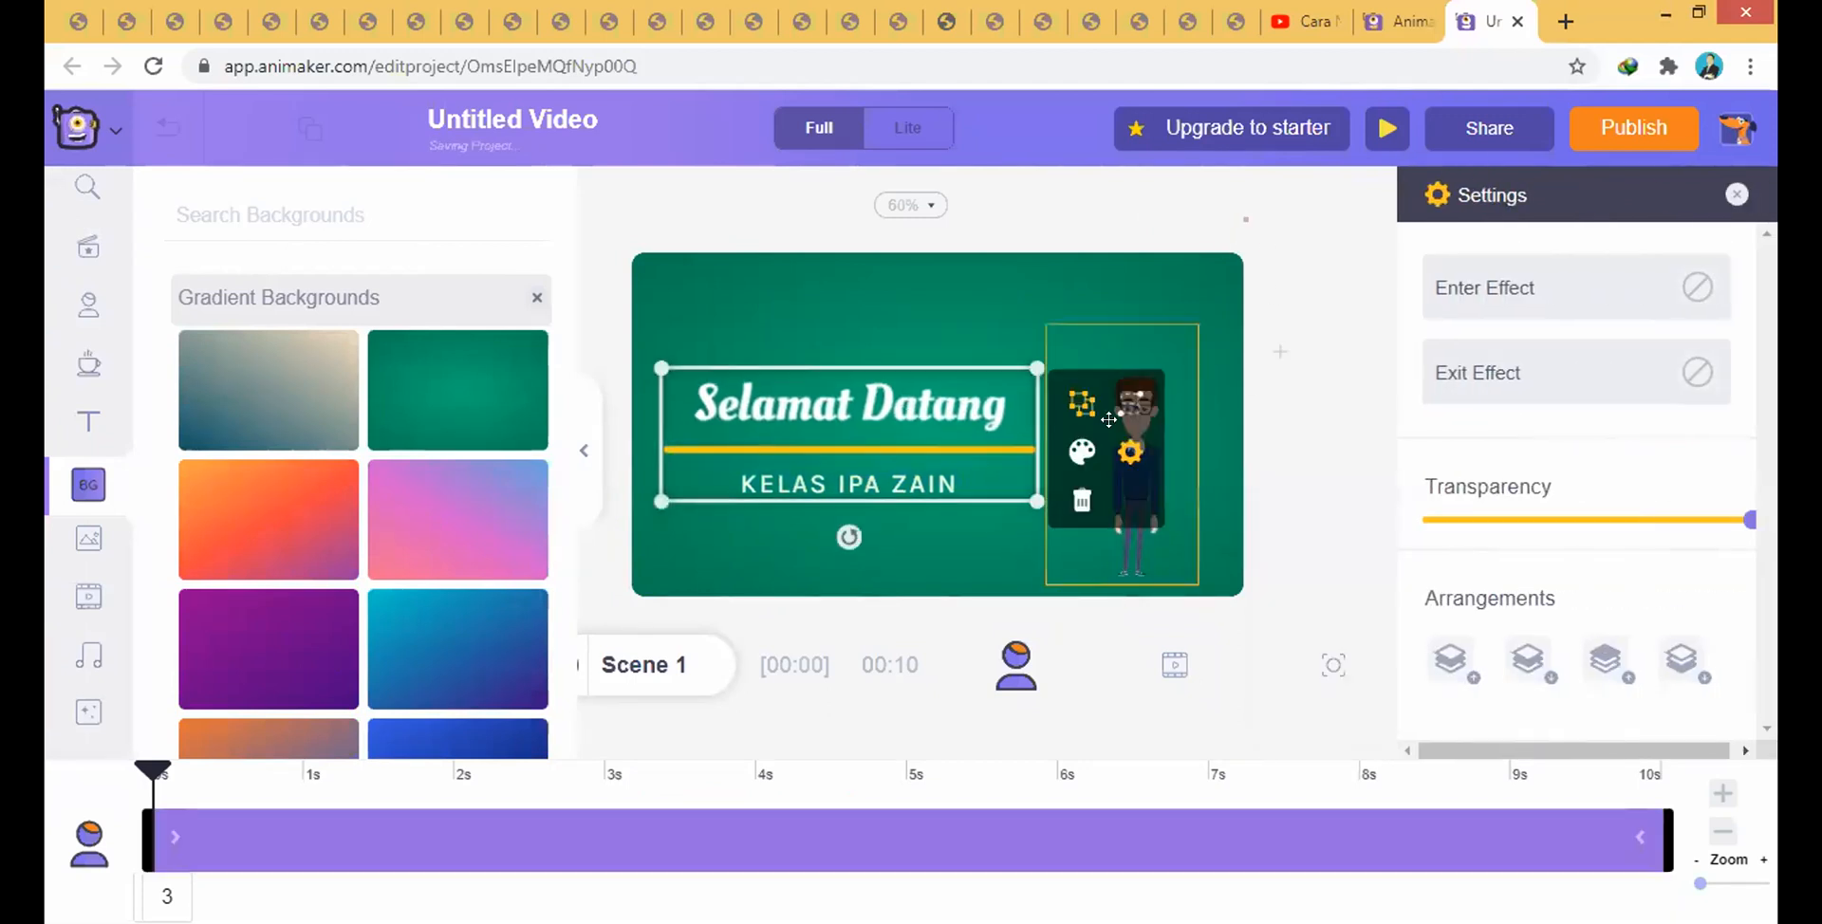
click(1282, 351)
click(1175, 336)
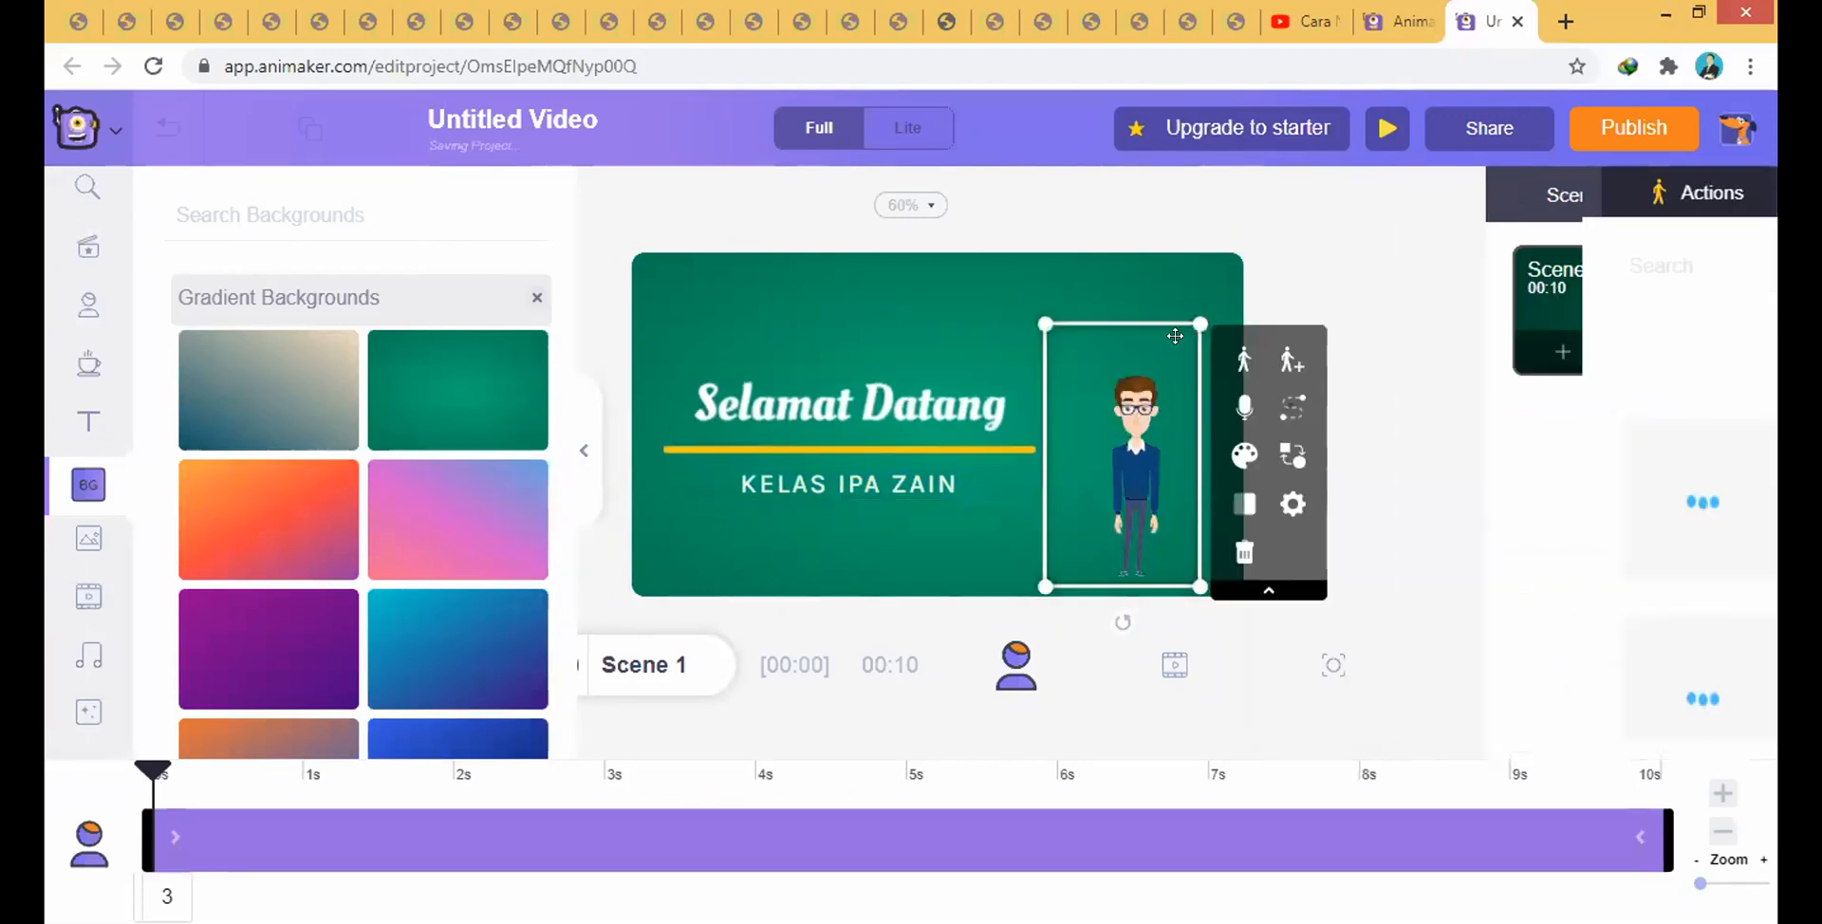
drag(1191, 316, 1239, 251)
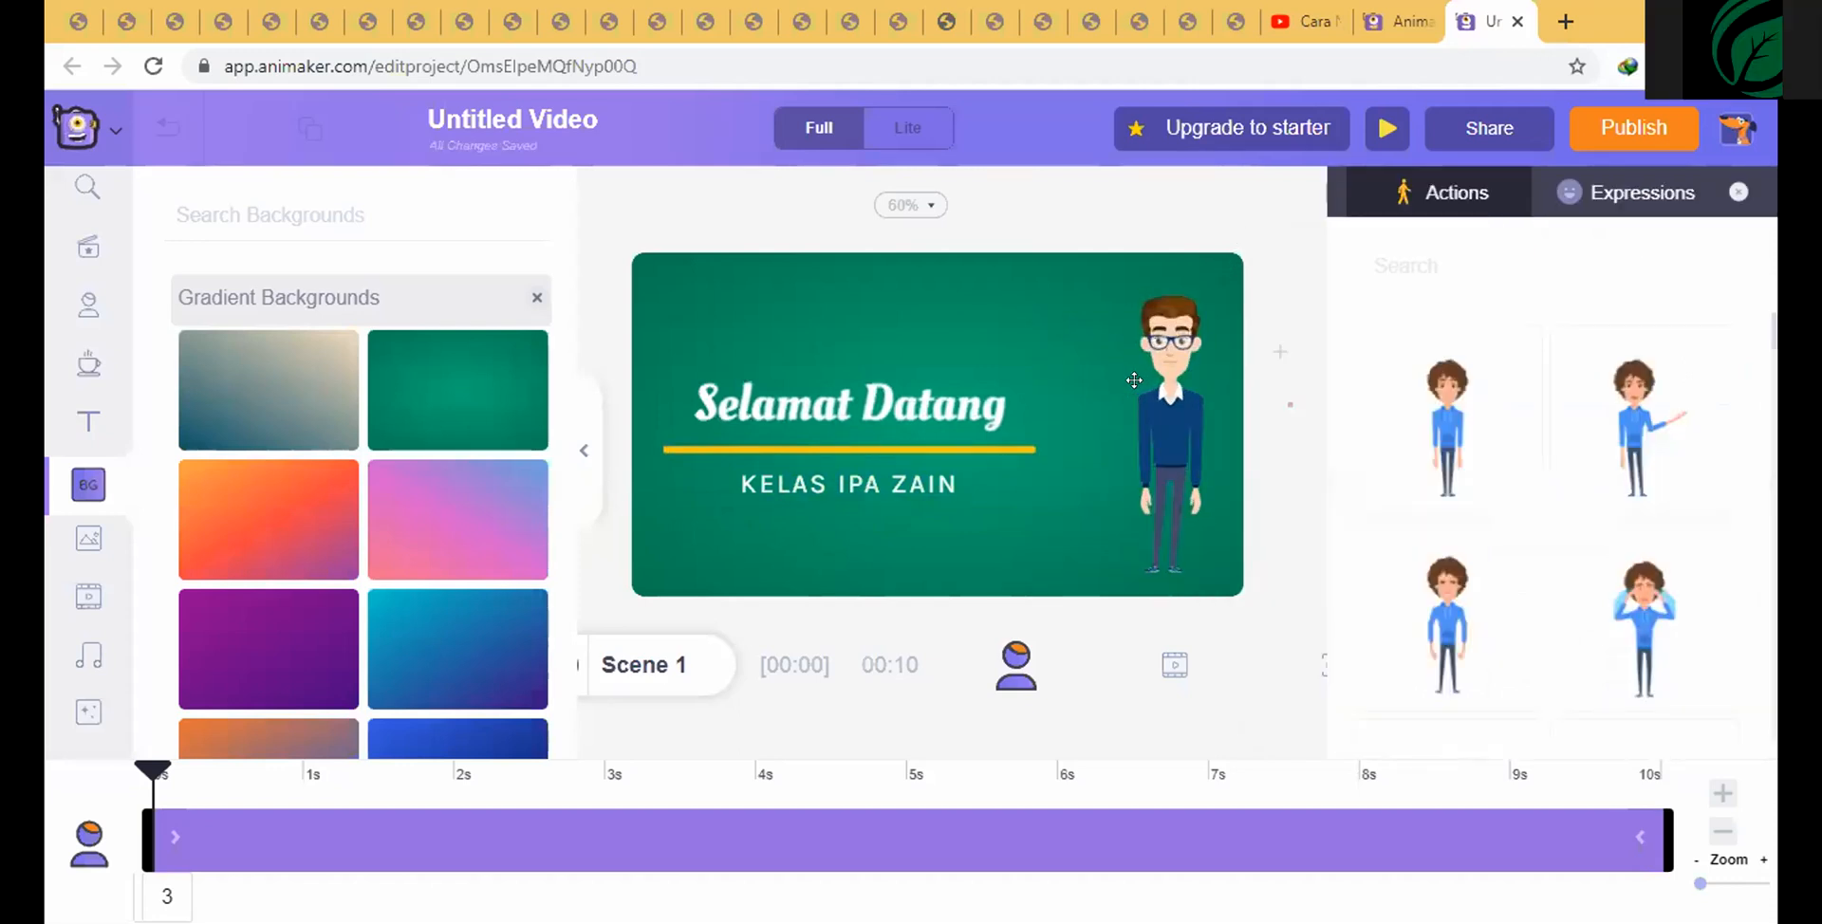
click(1101, 194)
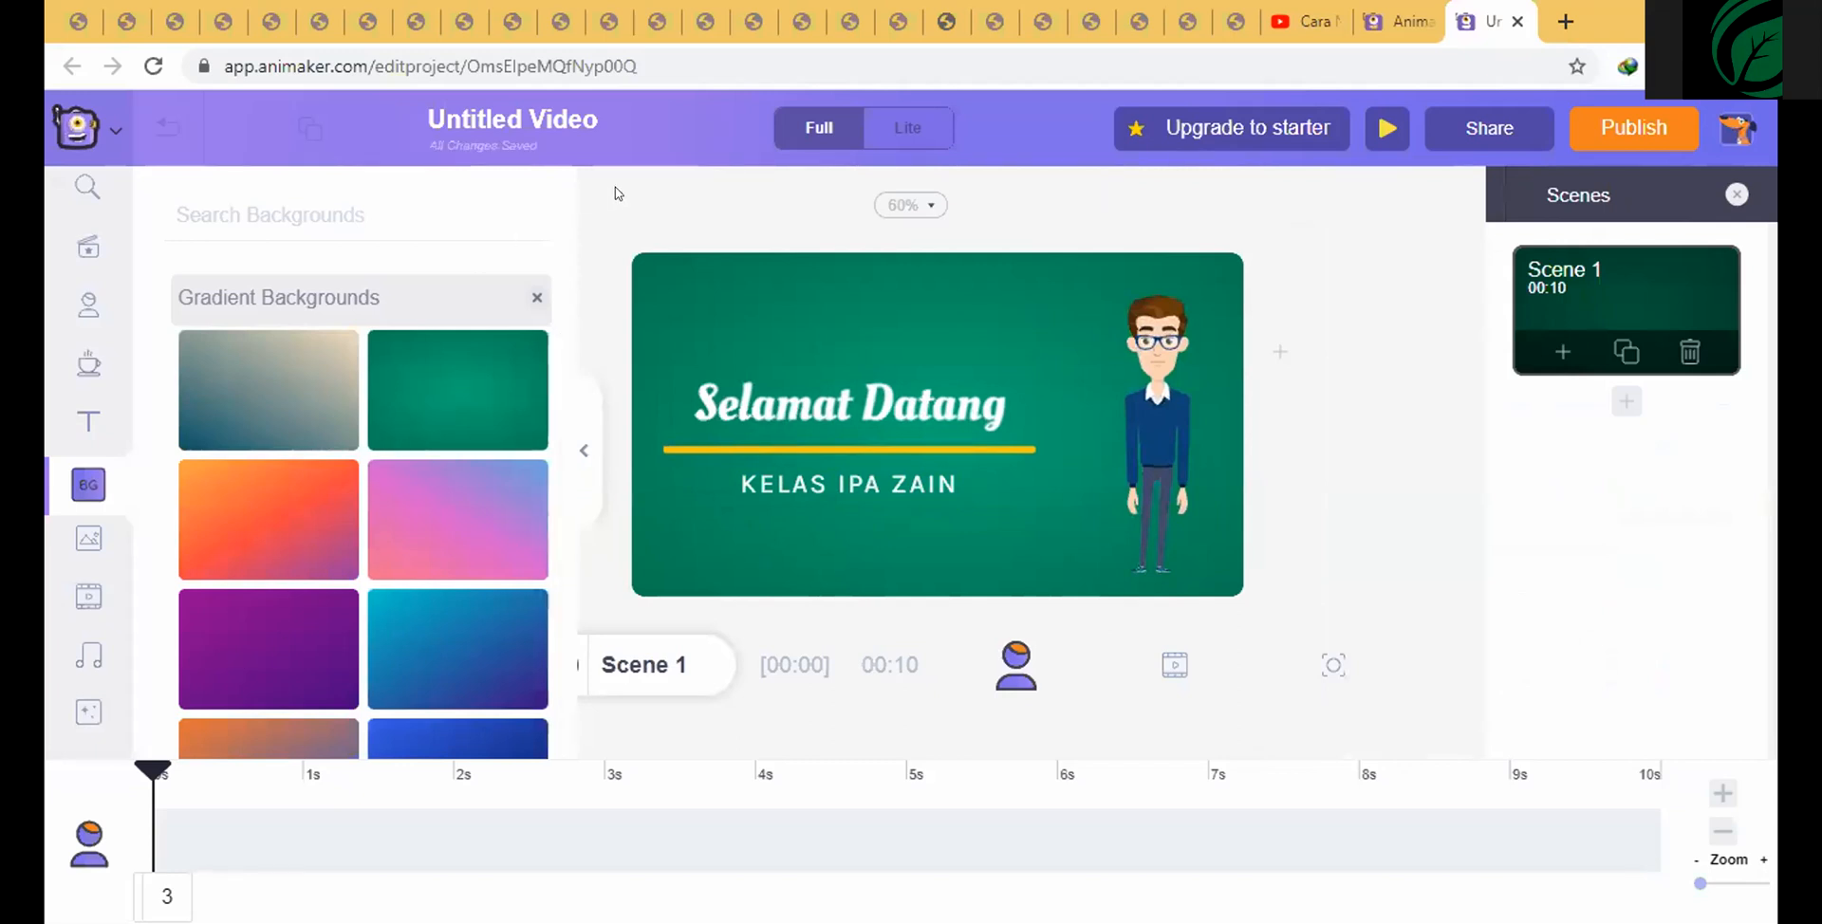
- Reload the project page and collapse the asset library to clear the space around the canvas
click(581, 449)
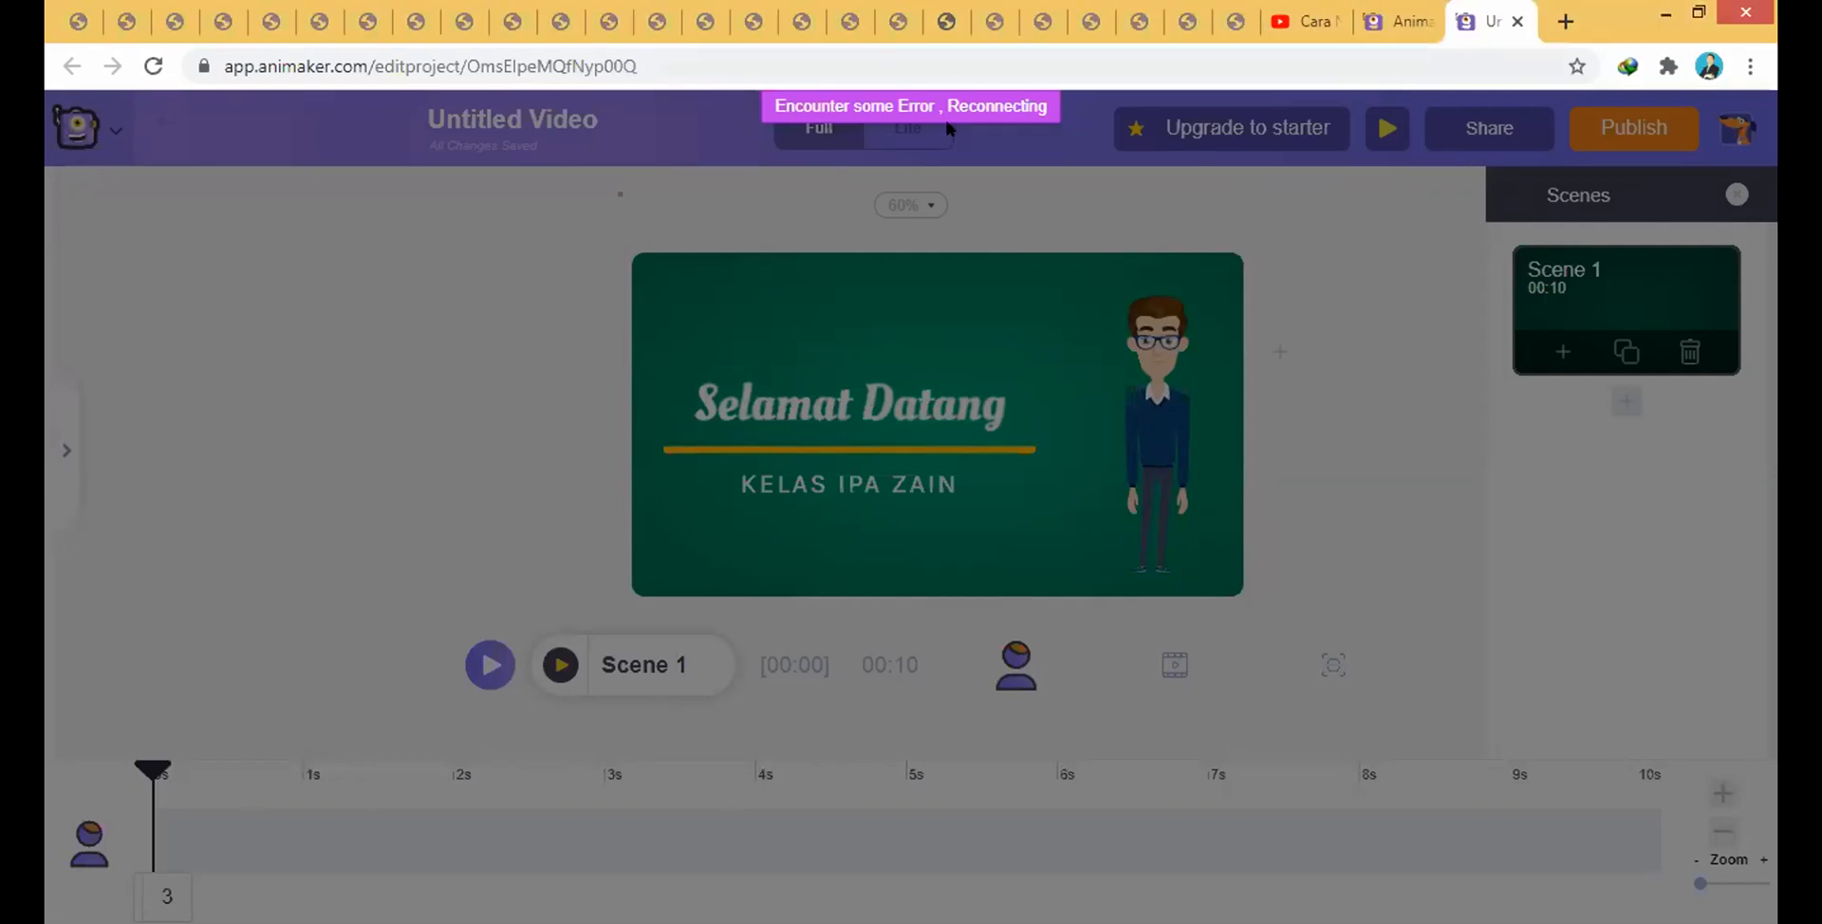
click(152, 66)
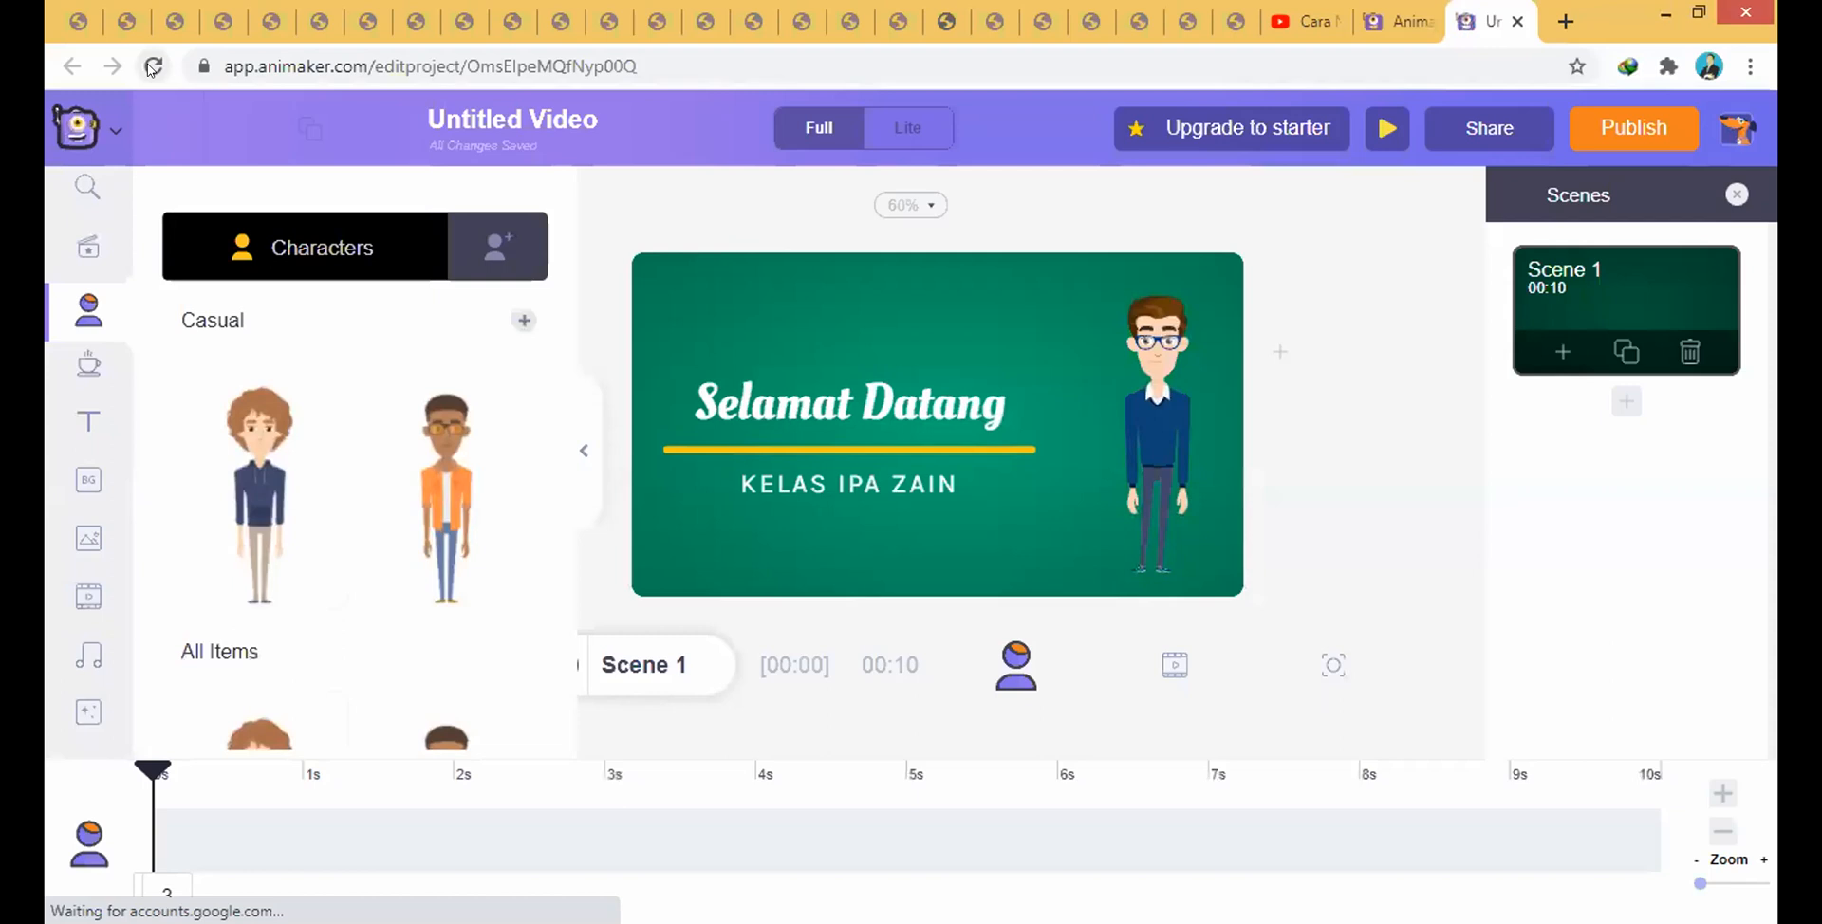
click(585, 454)
click(1139, 384)
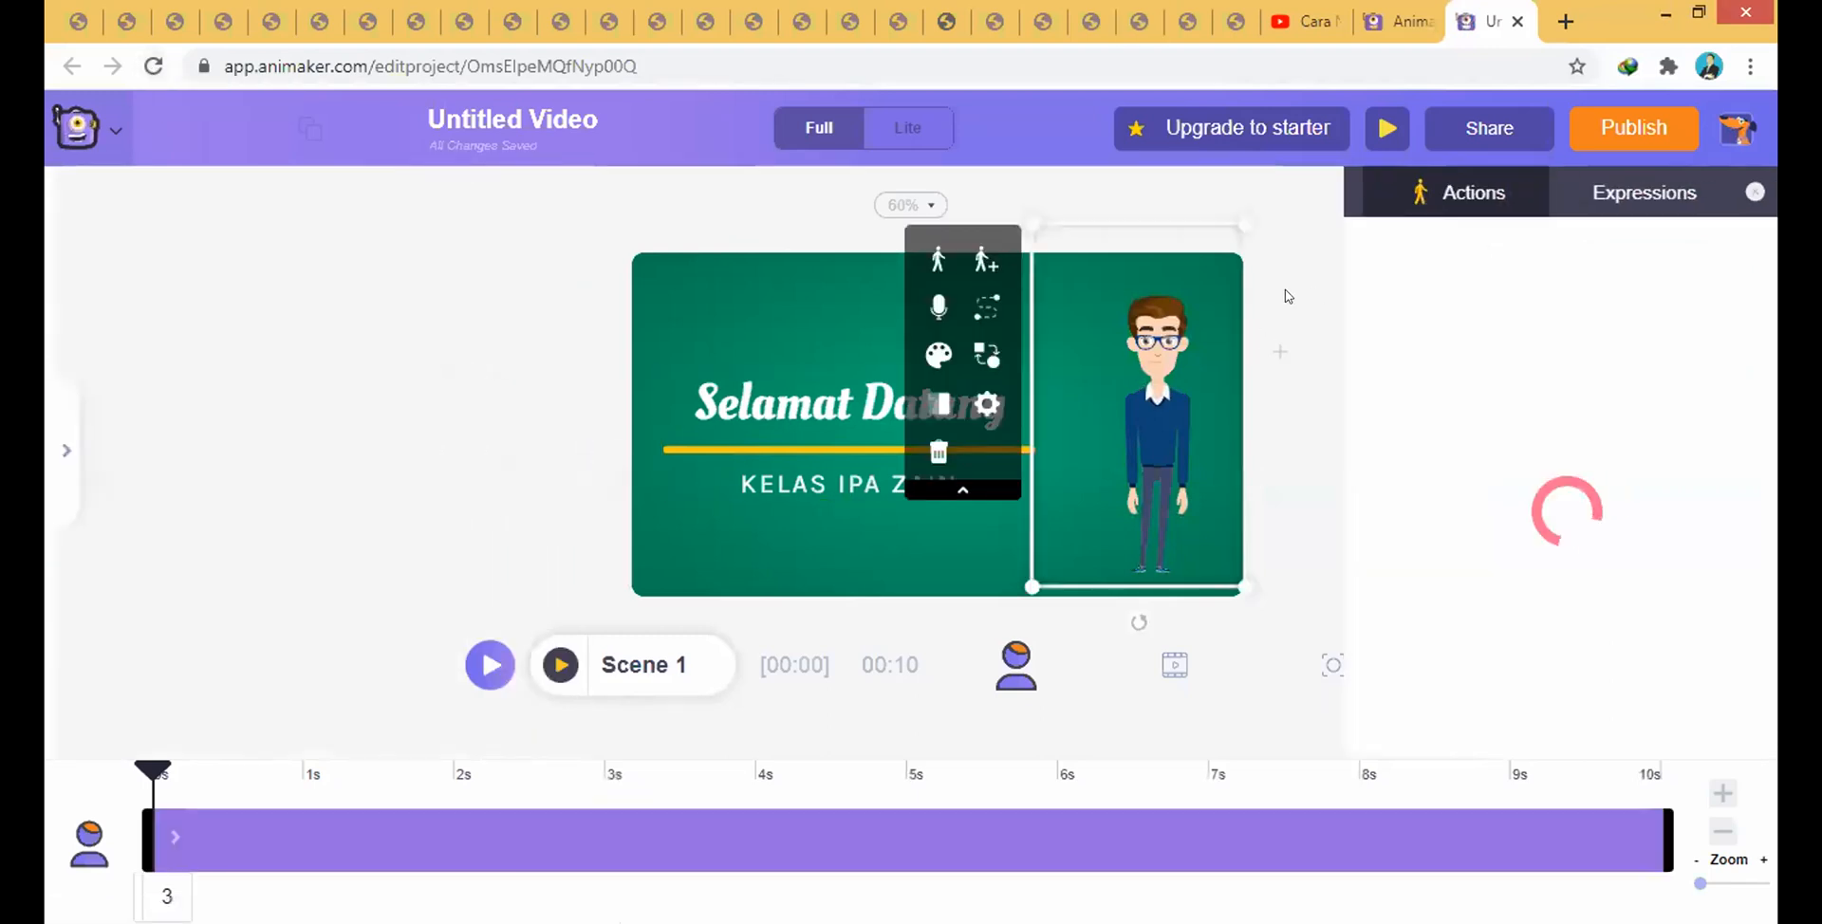
click(475, 358)
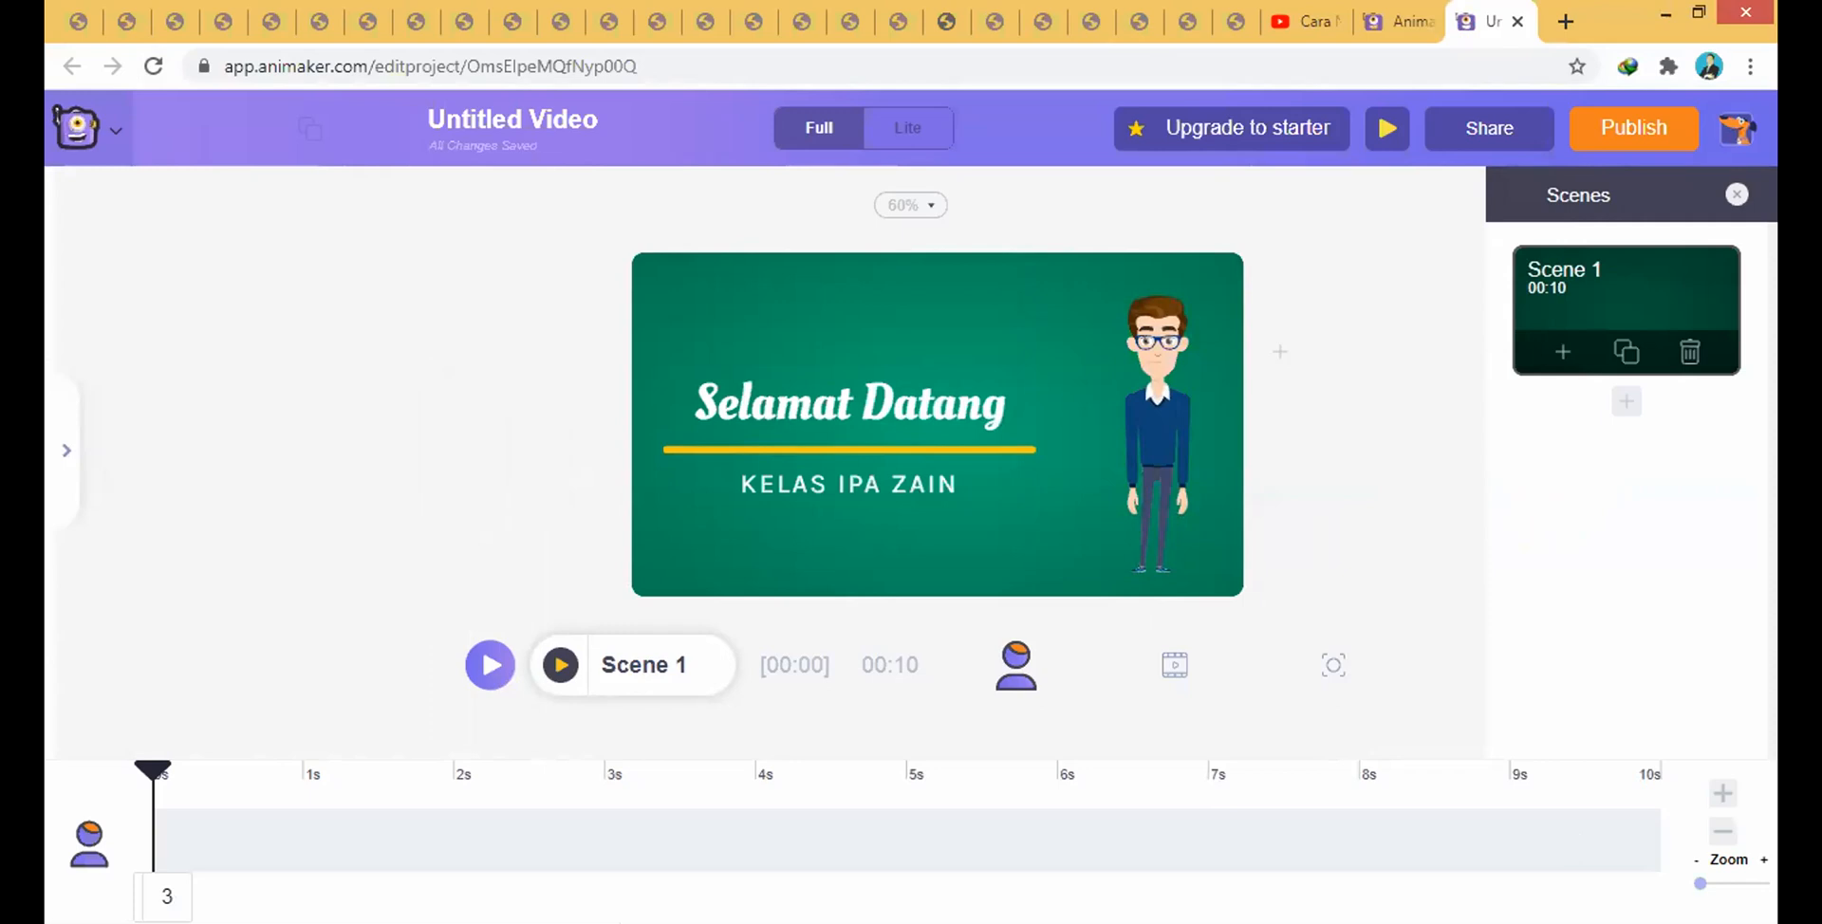
click(1722, 804)
click(1724, 832)
click(936, 435)
click(618, 443)
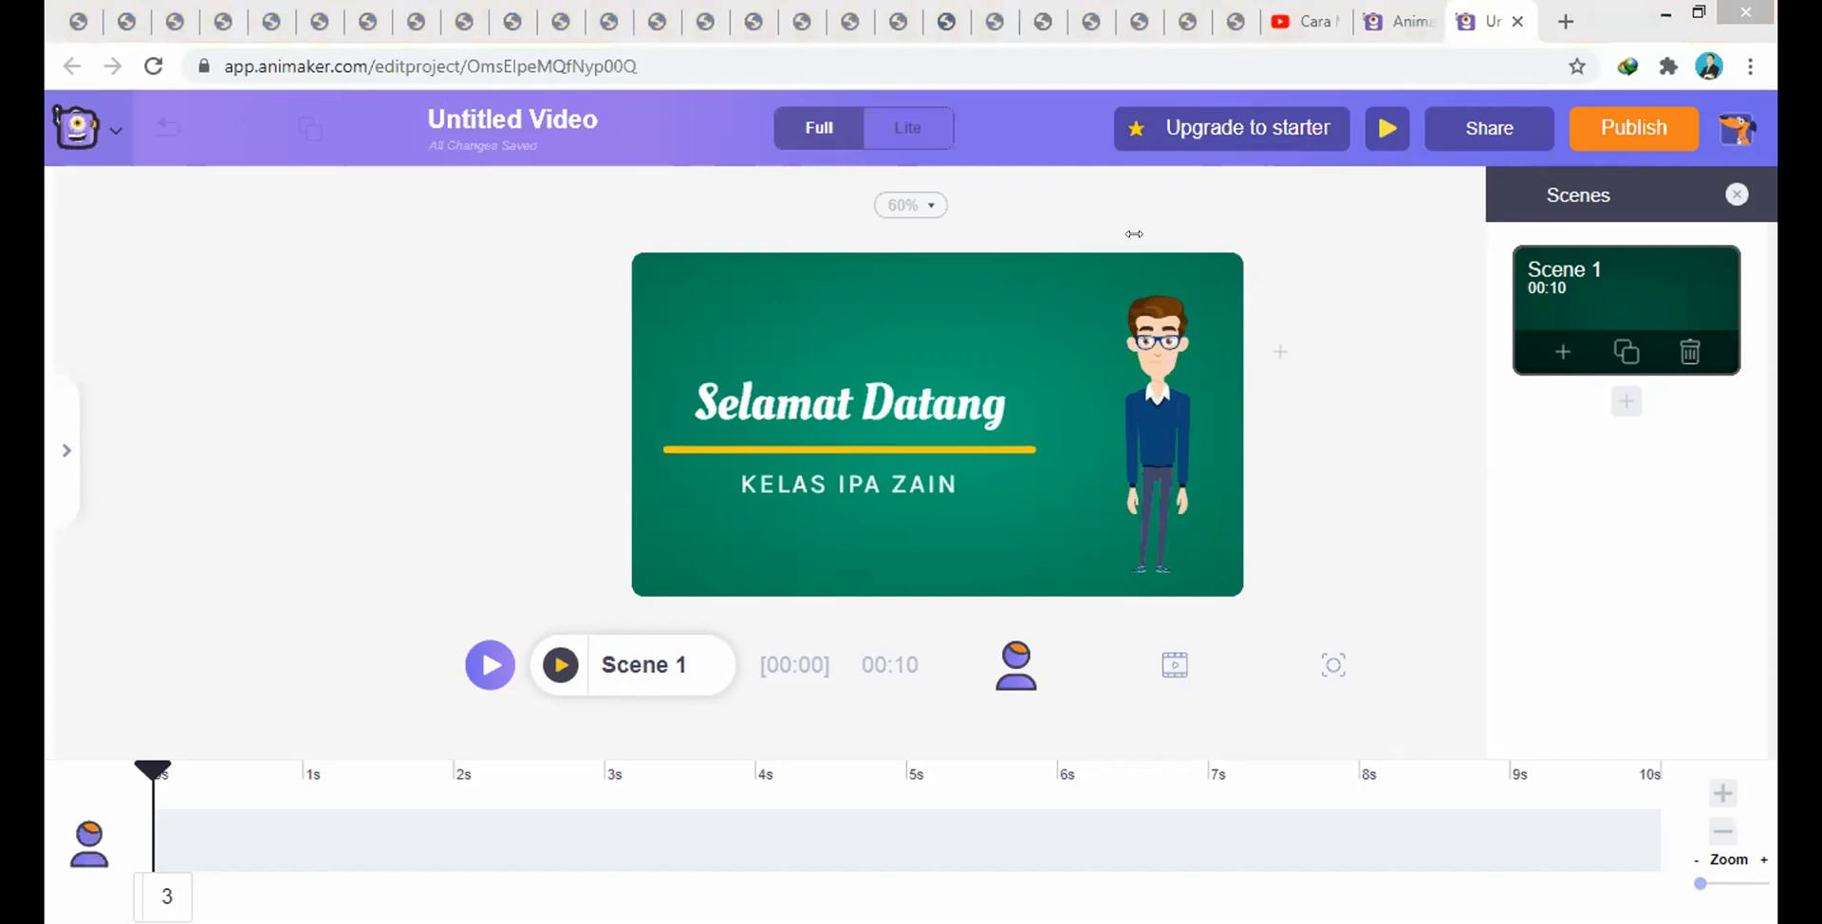
click(1136, 420)
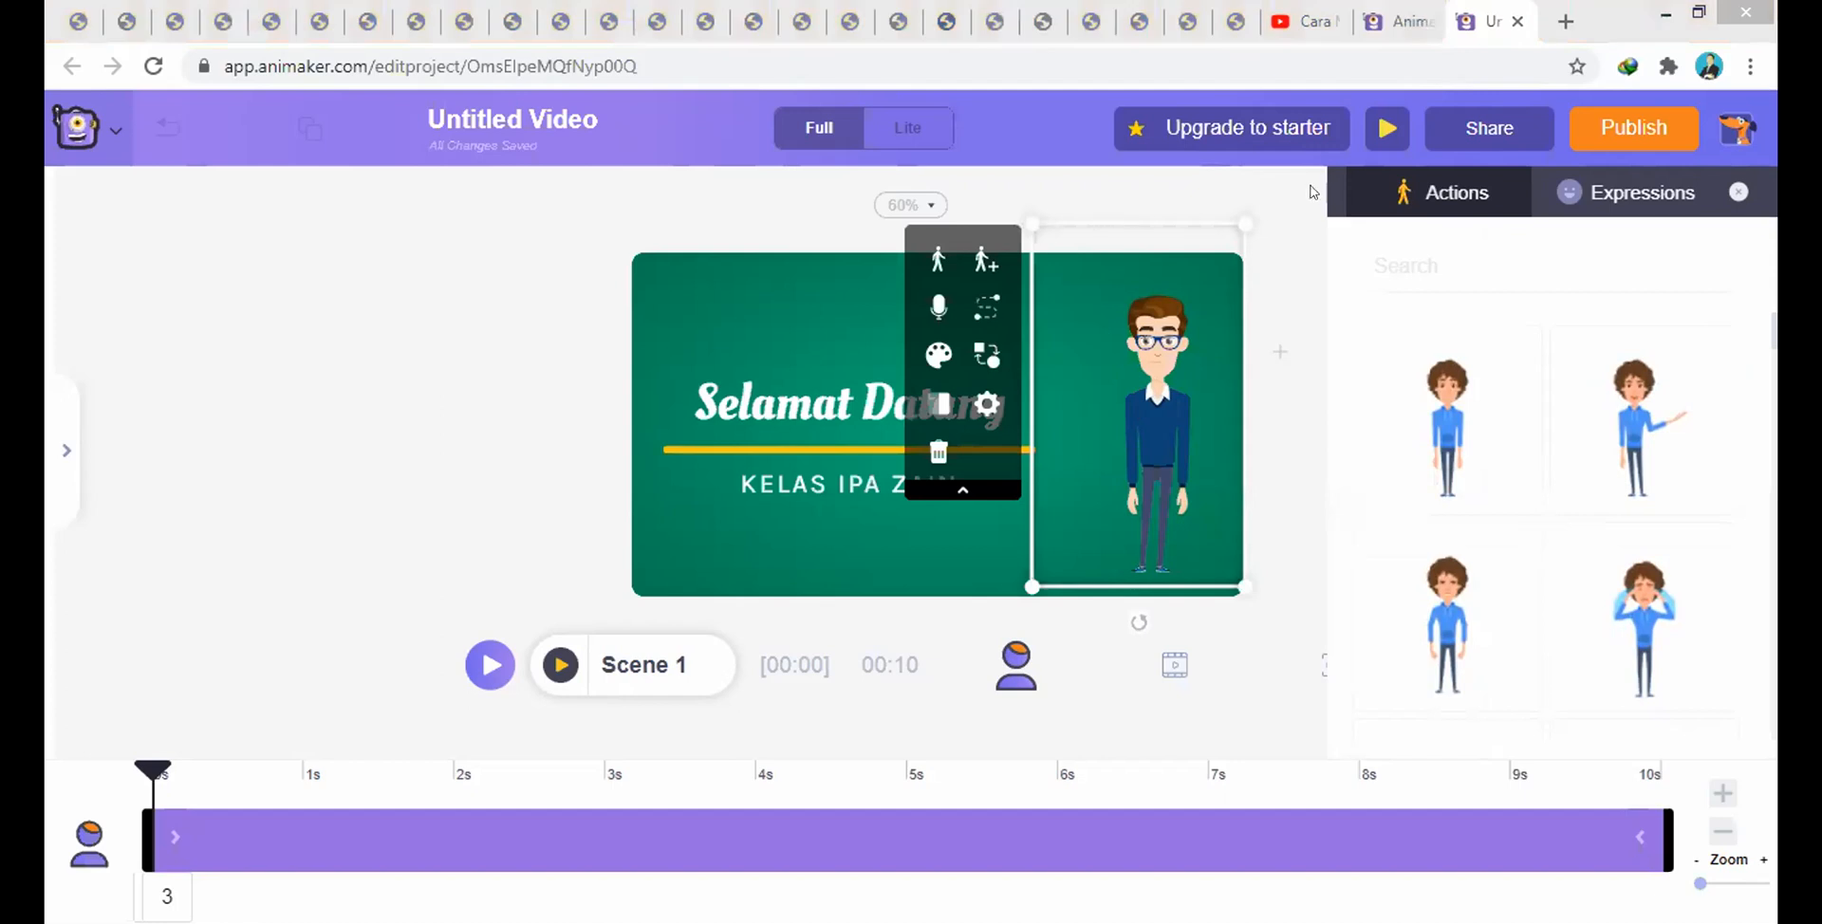
click(517, 254)
click(54, 460)
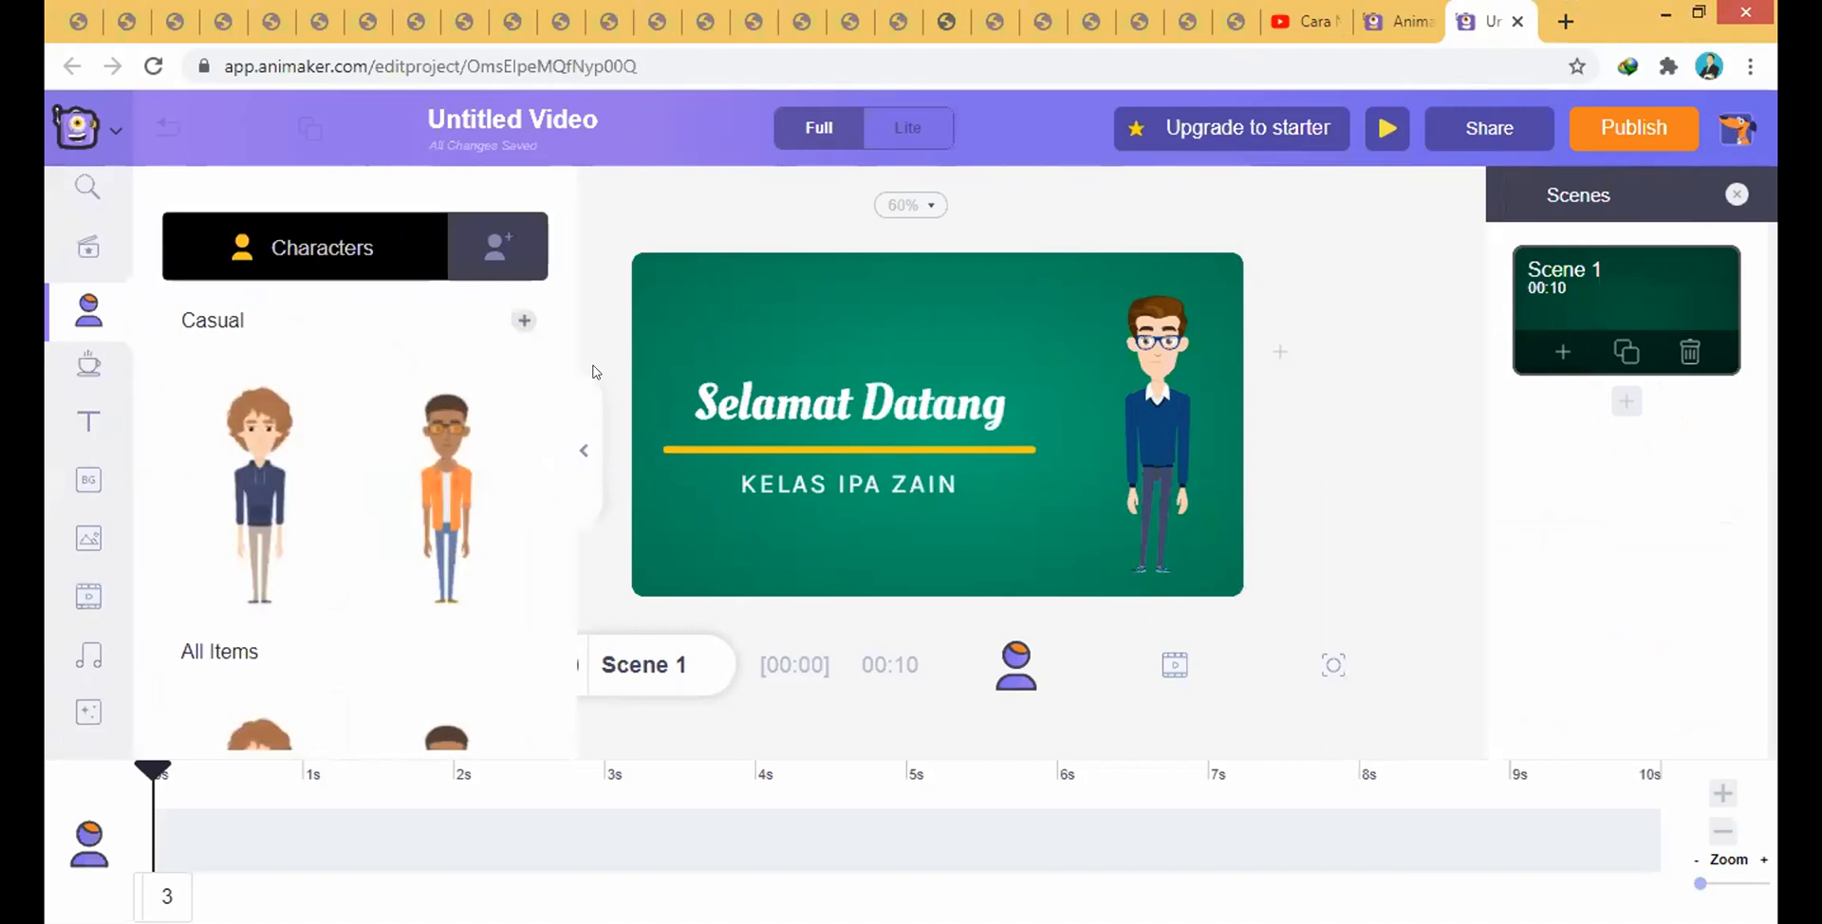
click(582, 459)
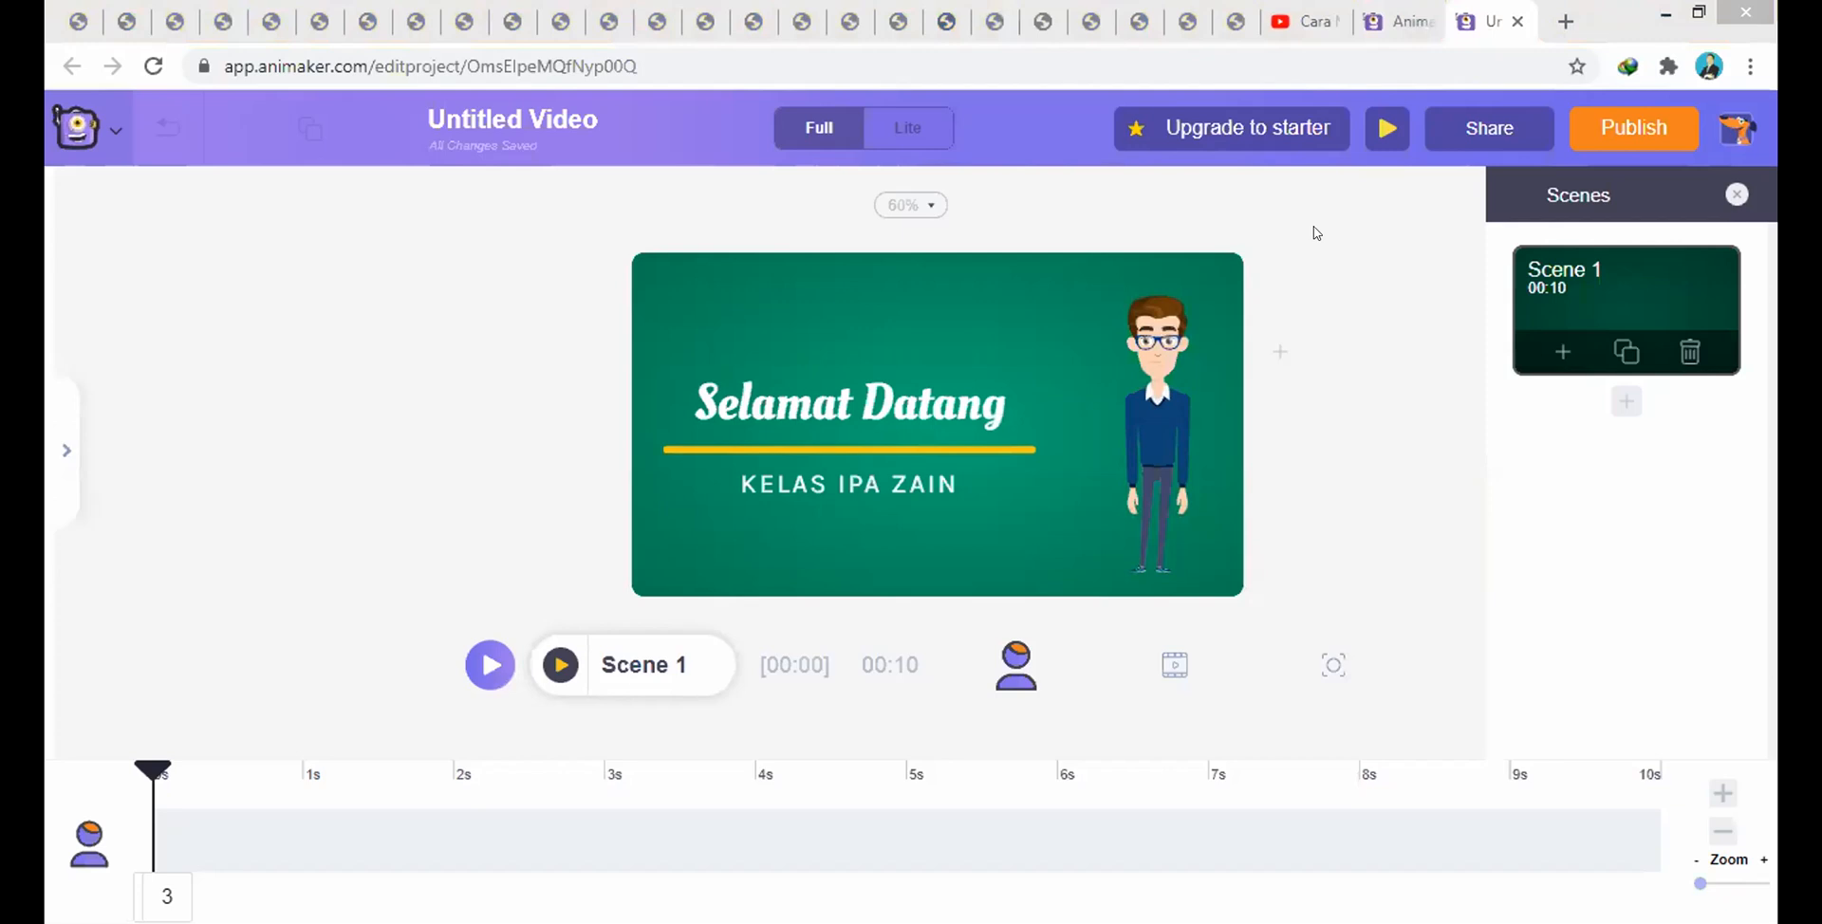
click(869, 383)
click(599, 316)
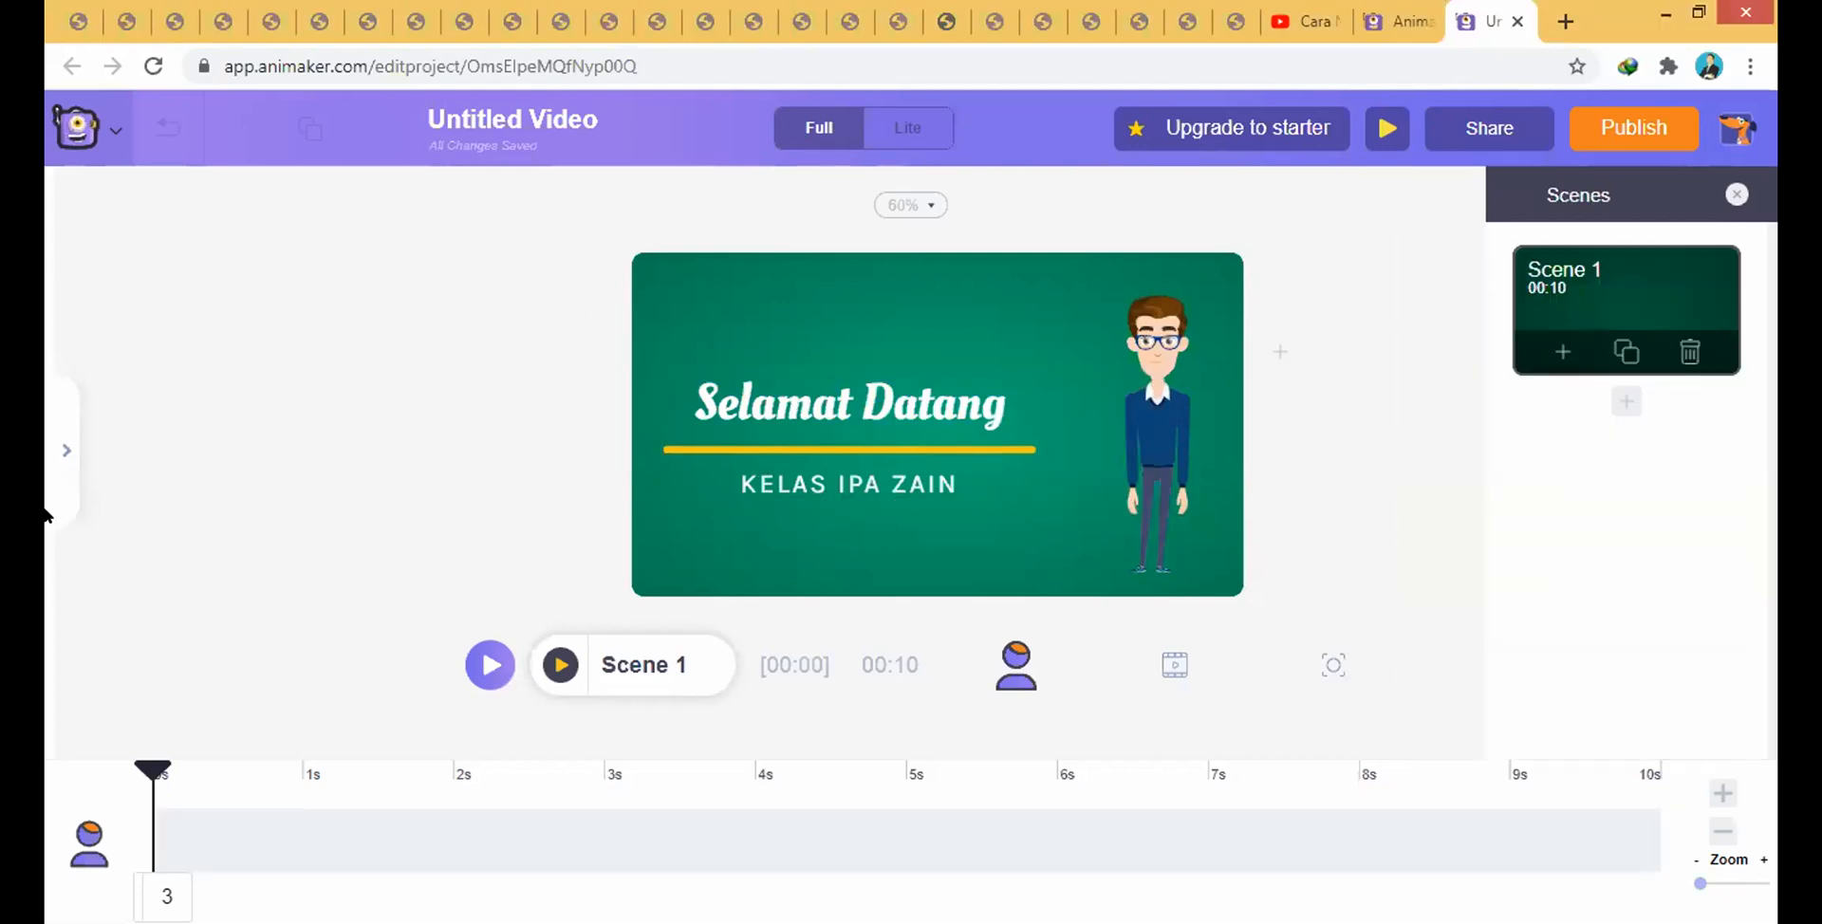
- Add a new heading text to Scene 1 and replace its placeholder wording with "Selamat Datang"
click(66, 445)
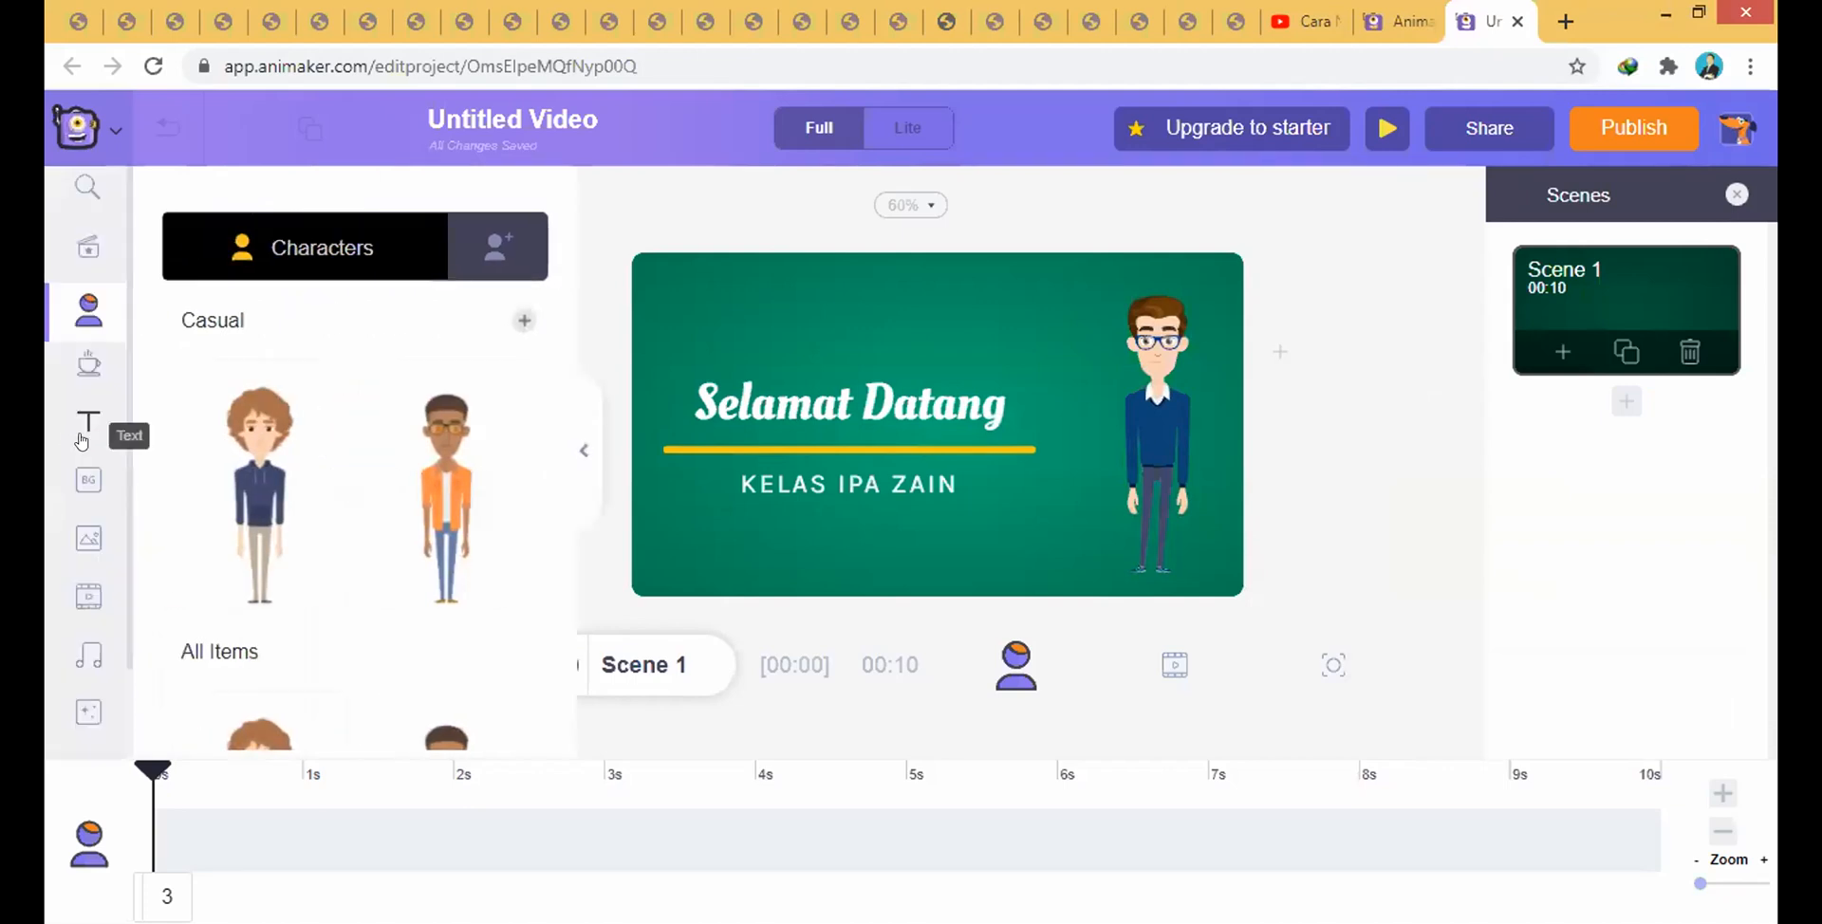
click(82, 439)
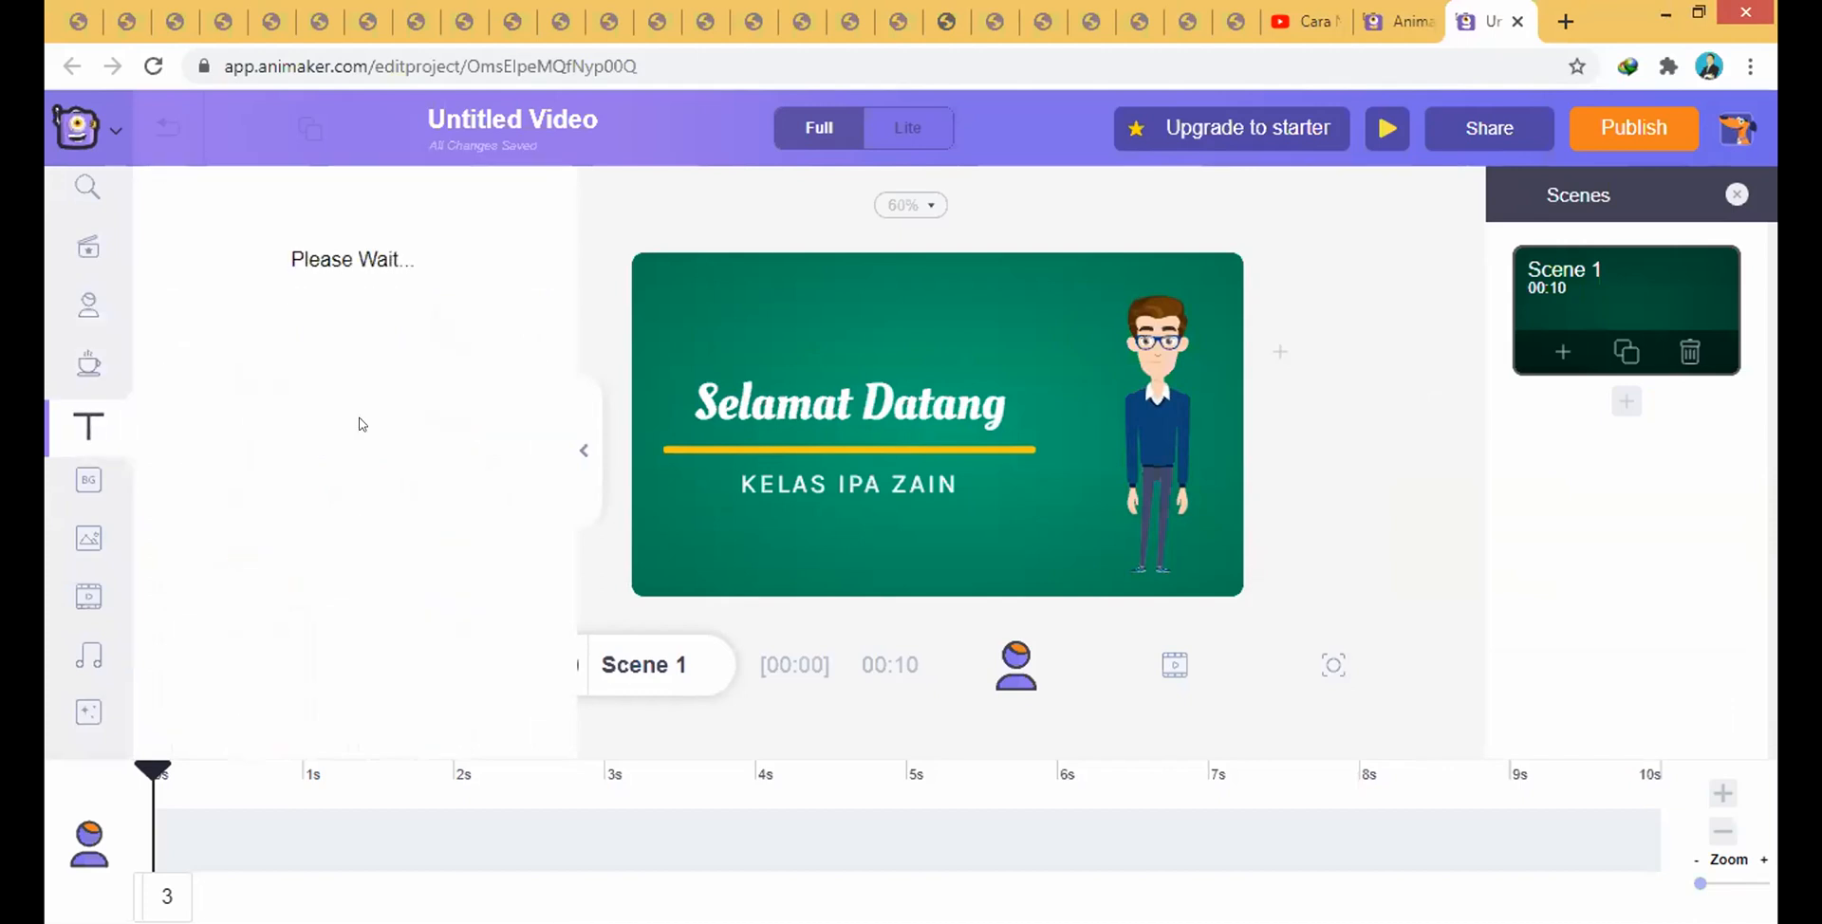
scroll(284, 582, down, 3)
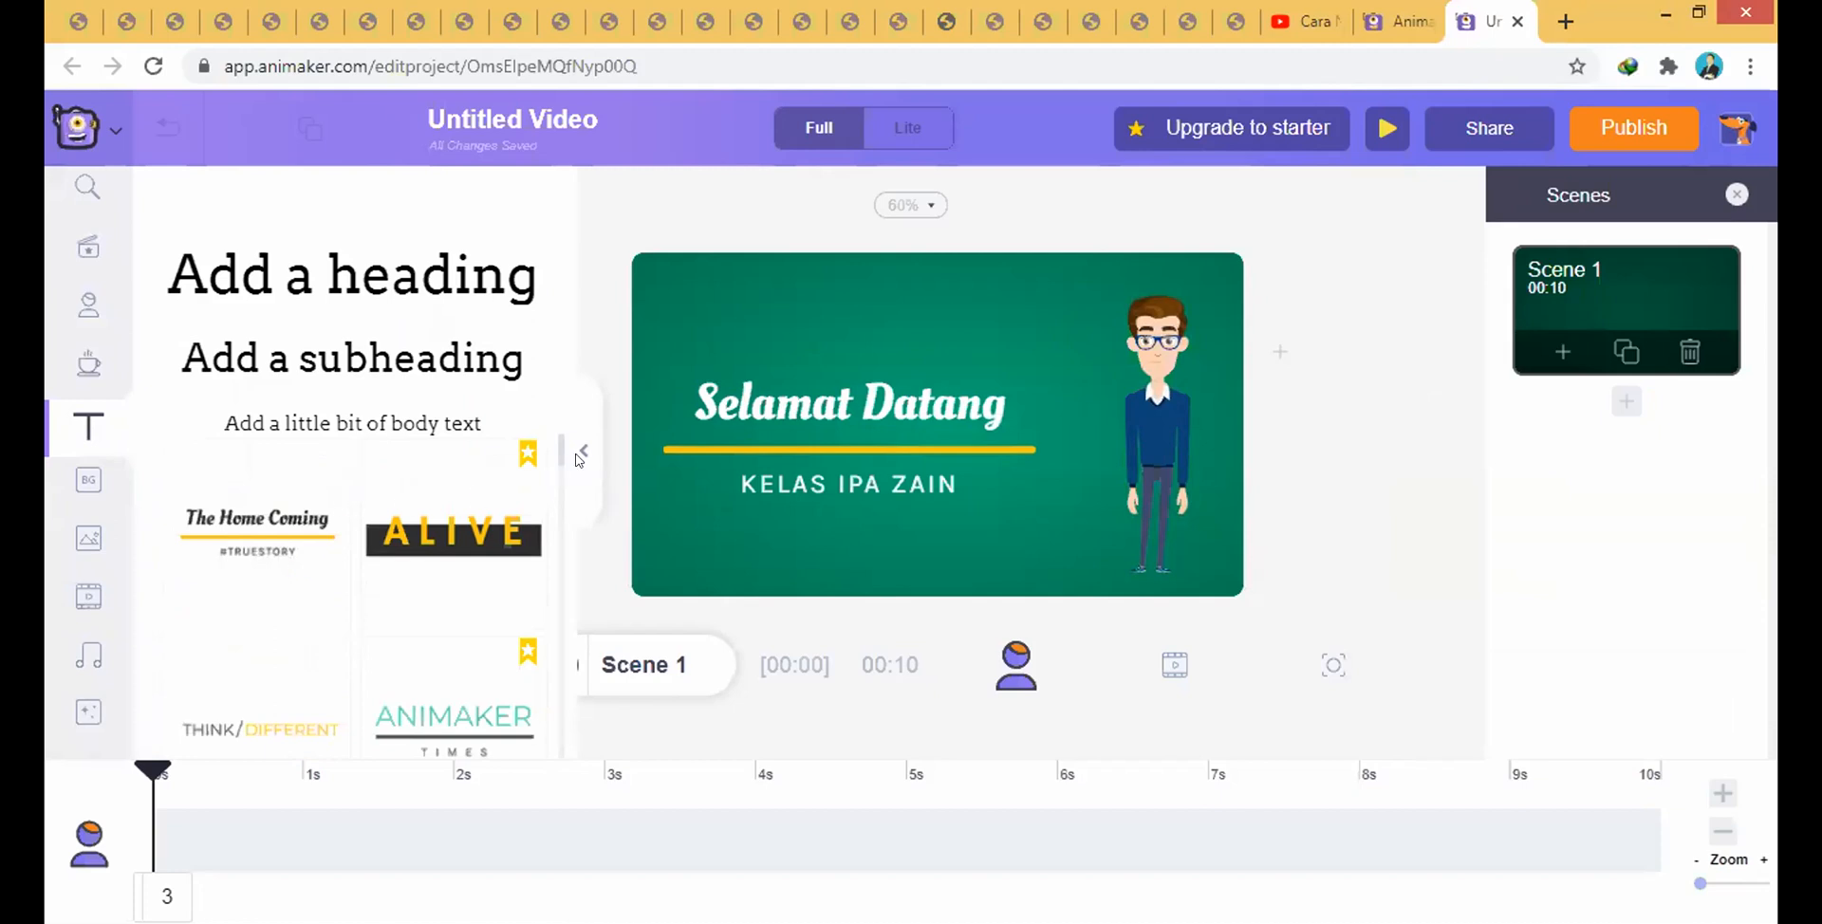
click(772, 400)
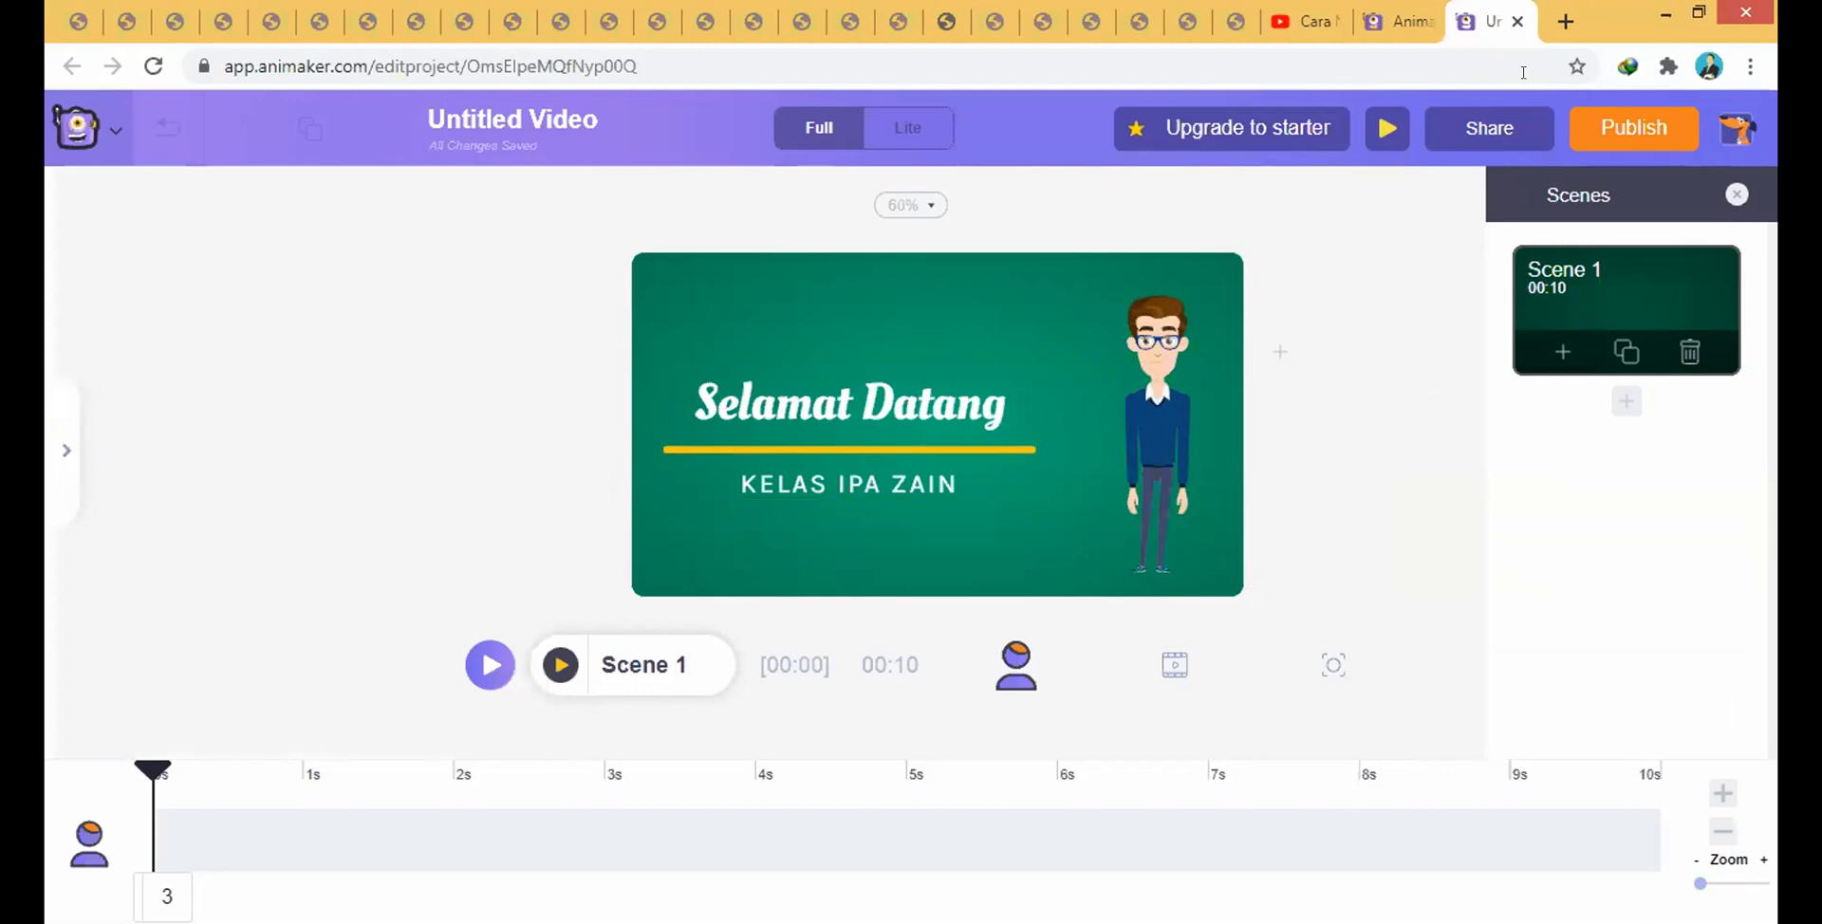
click(62, 450)
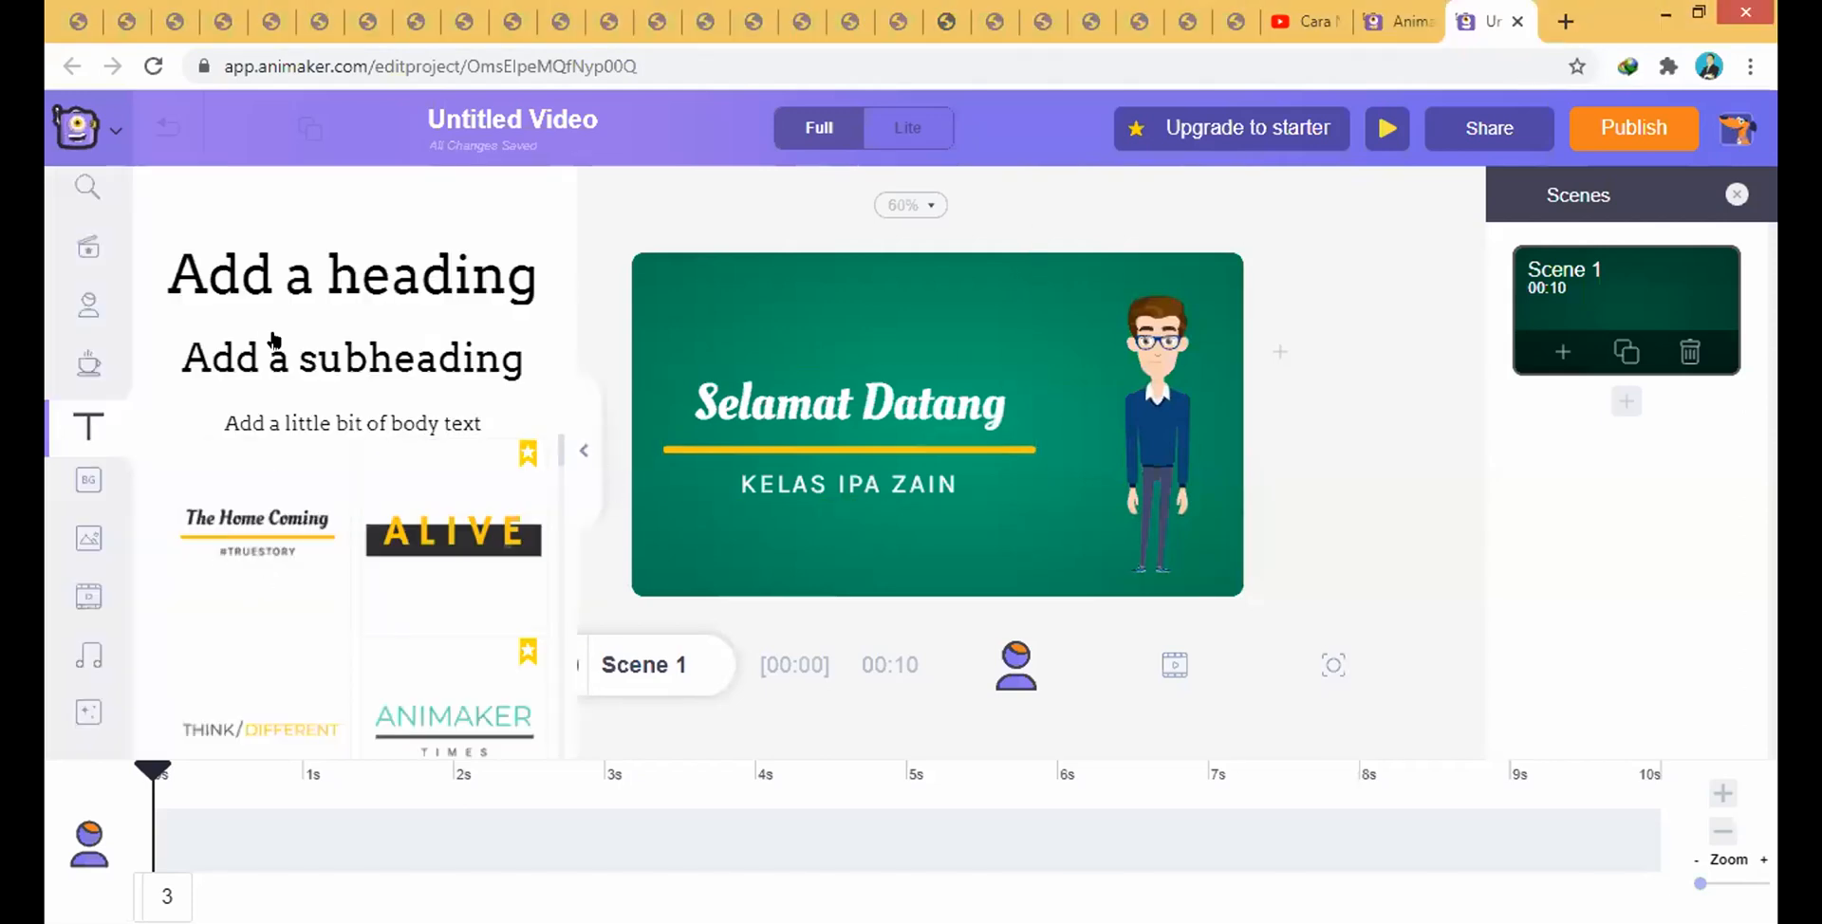
drag(361, 281, 835, 305)
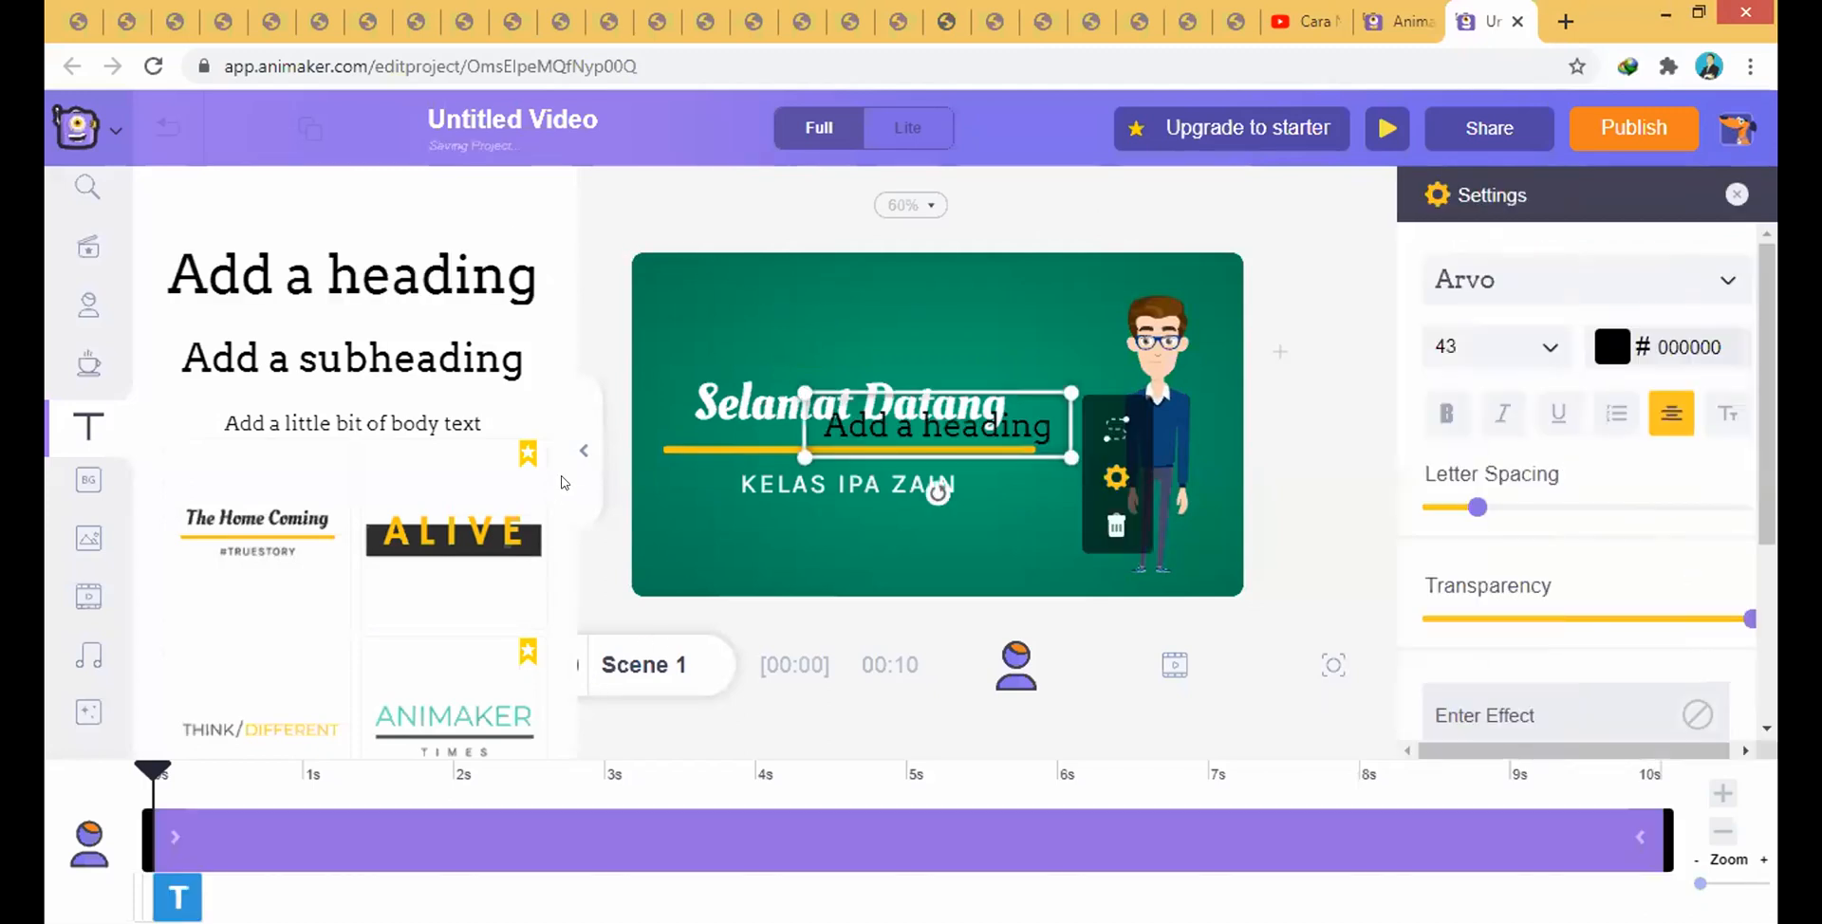
double_click(955, 403)
key(BackSpace)
text(Selamat Datang)
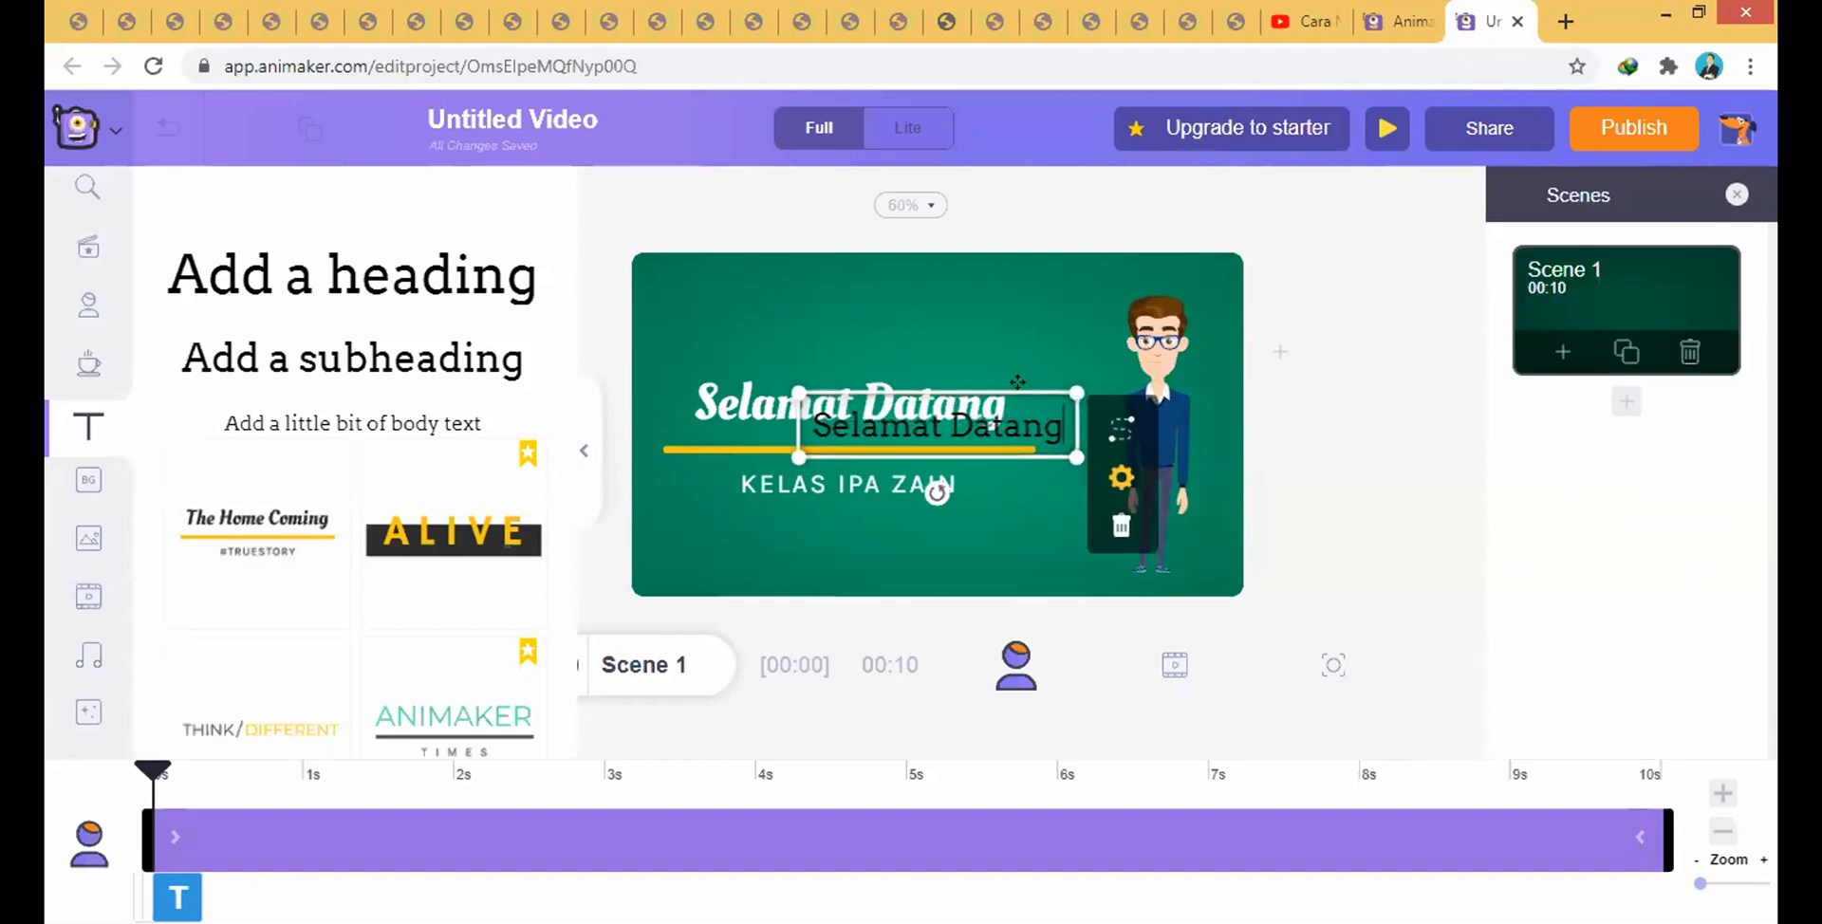
- Move the new black "Selamat Datang" heading above the white title and centre it over the title block
drag(1018, 381, 996, 337)
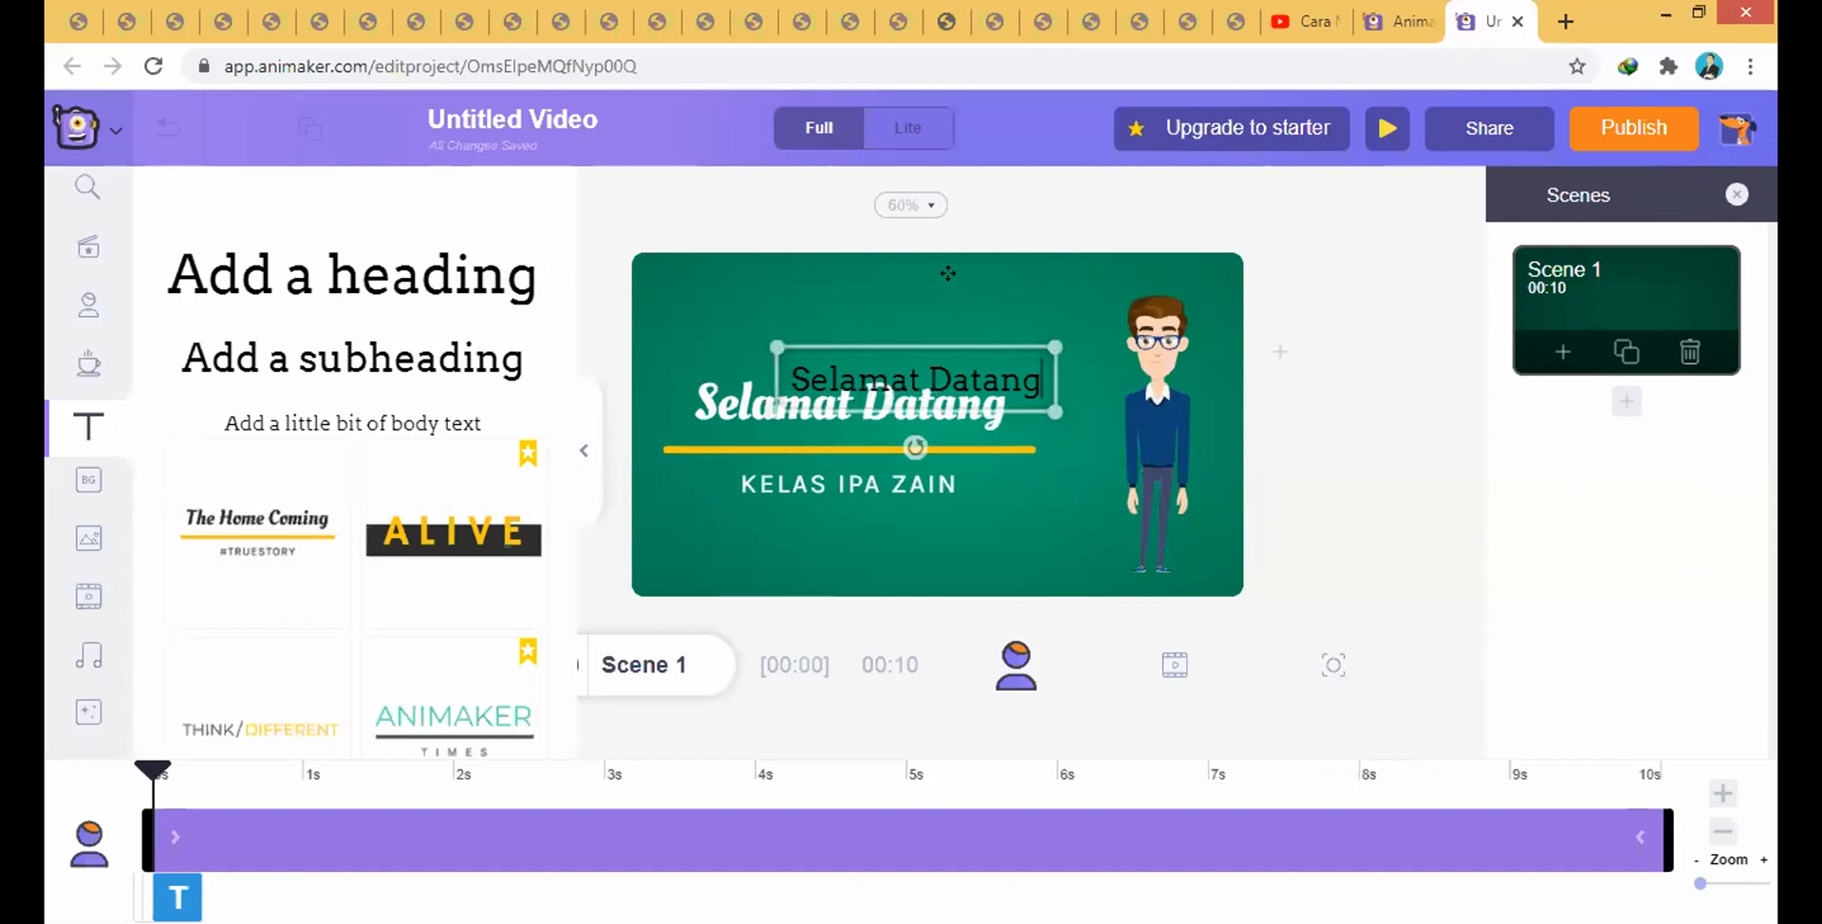
click(835, 461)
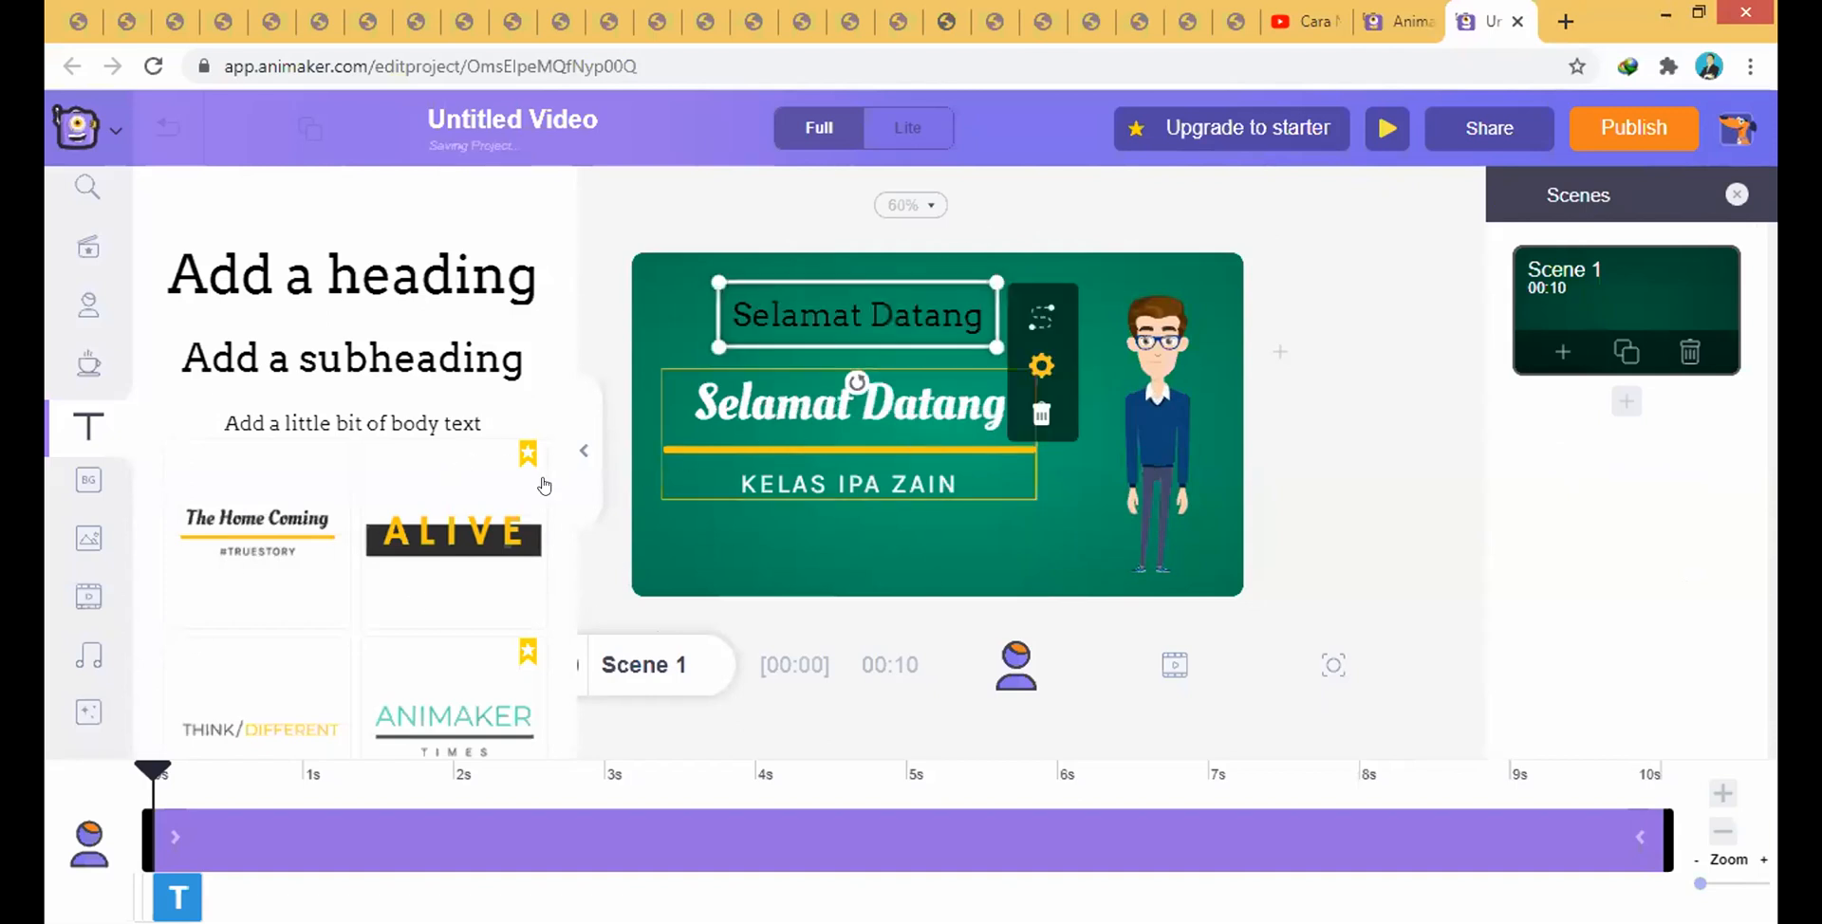
double_click(887, 300)
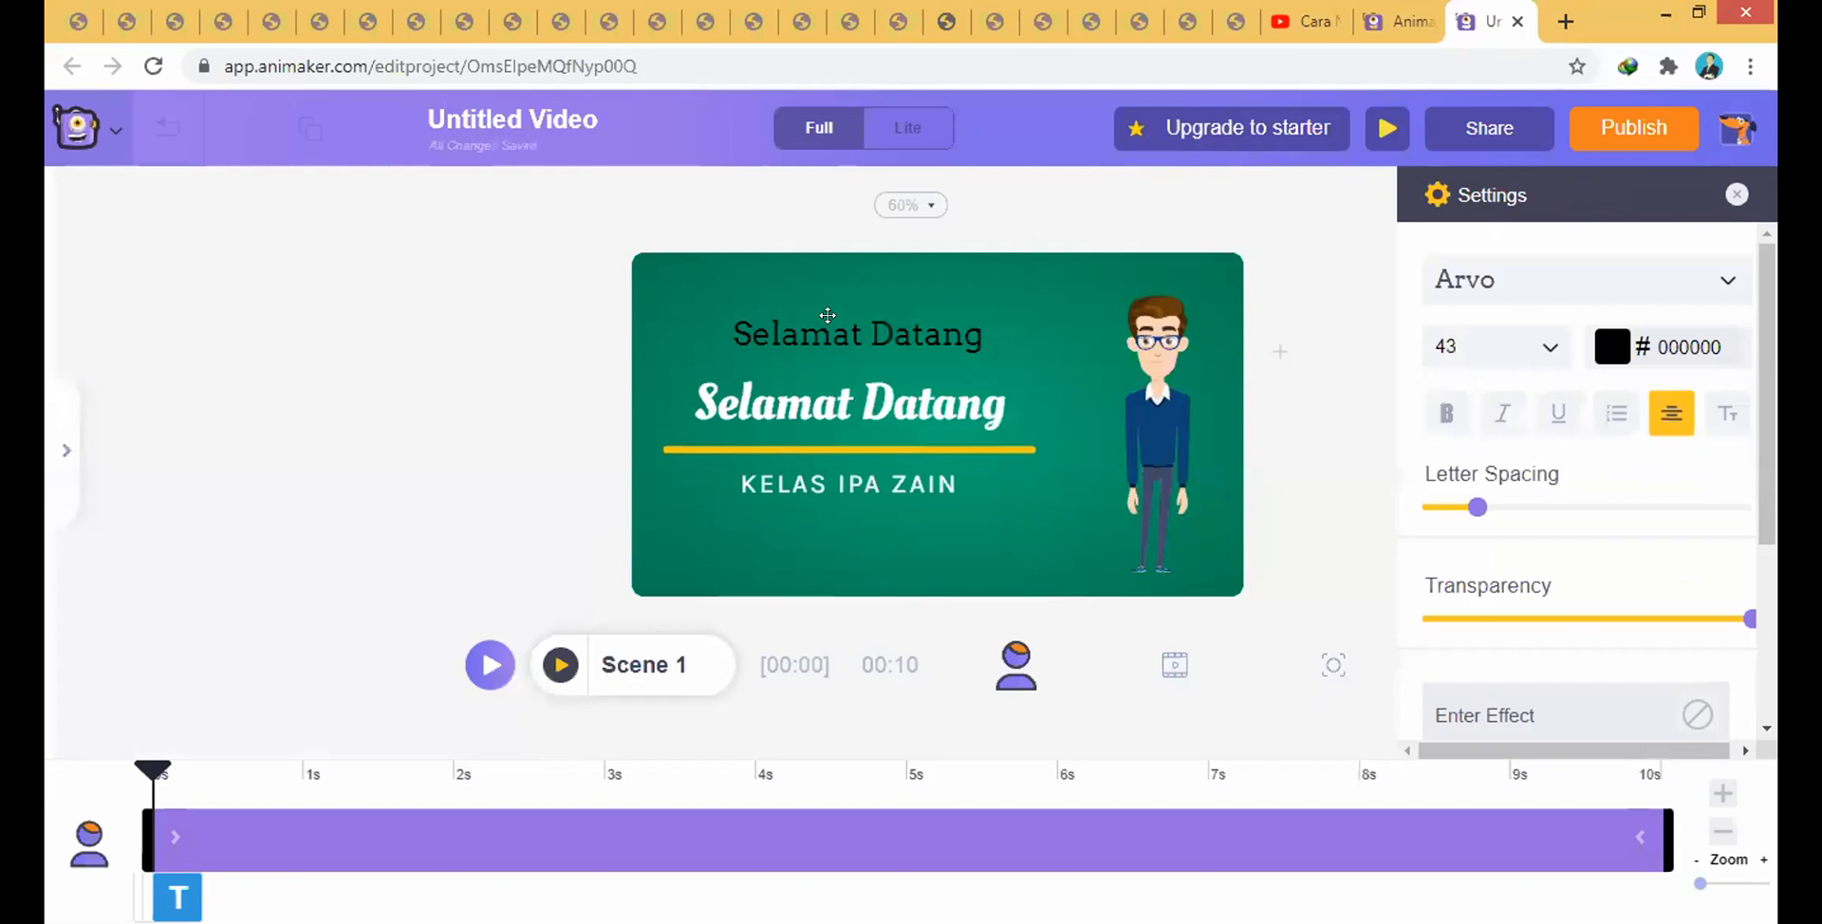
key(Escape)
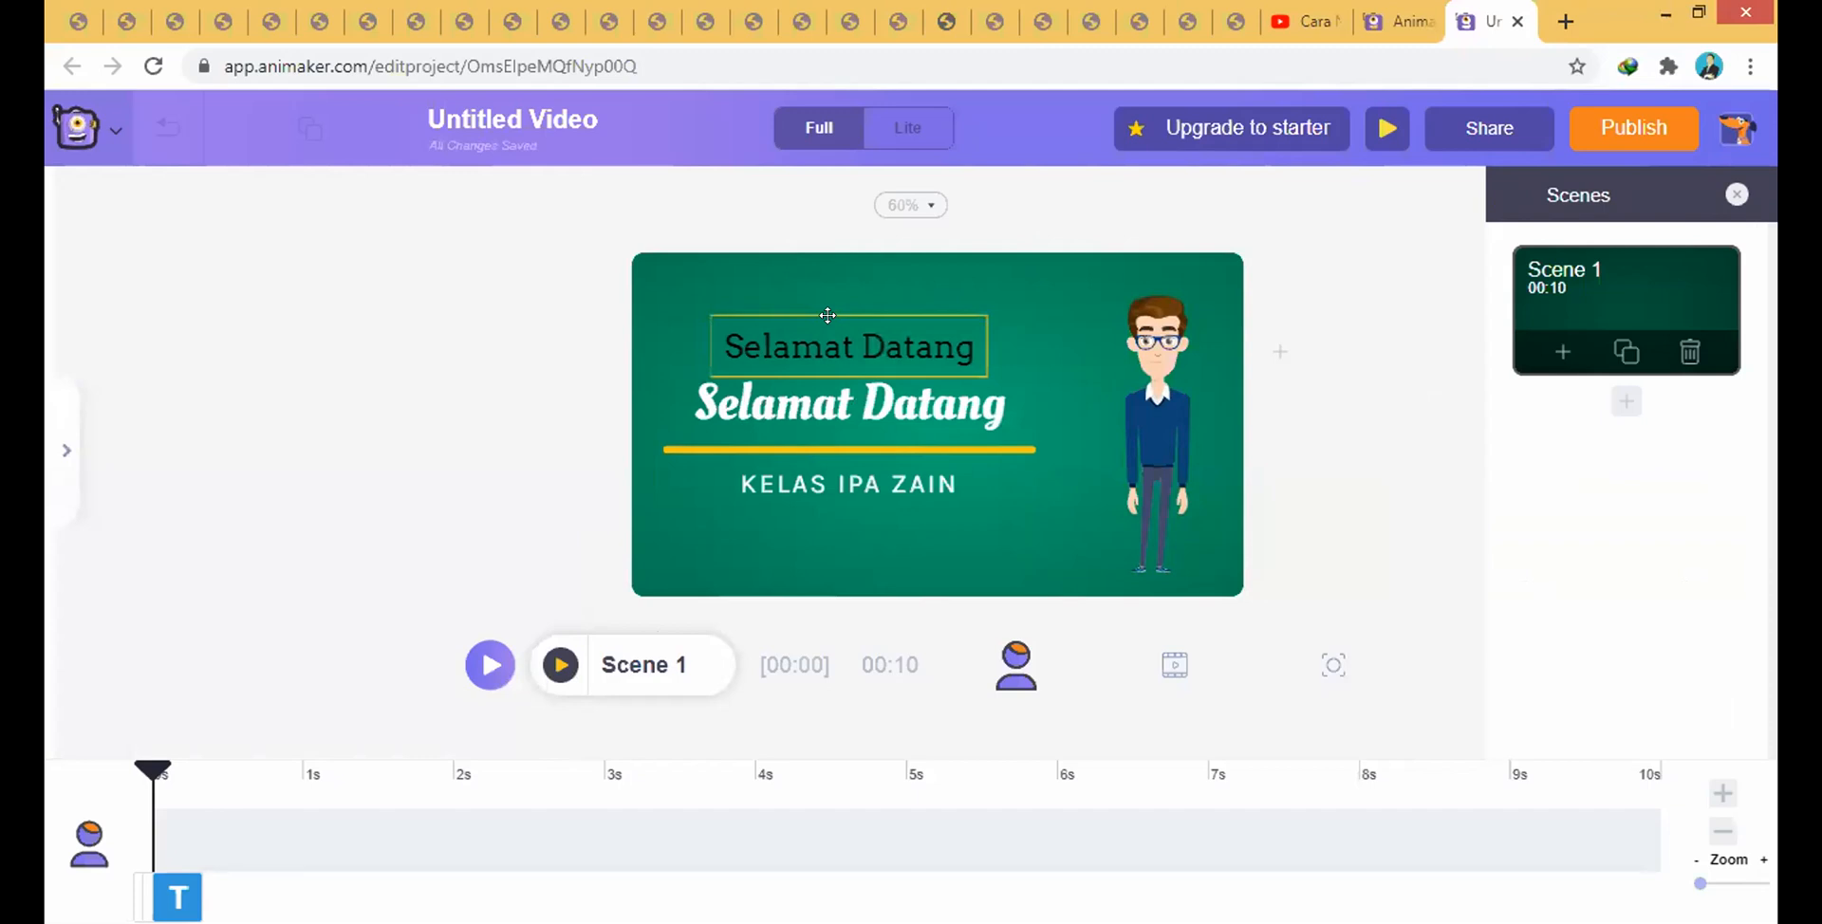
click(829, 302)
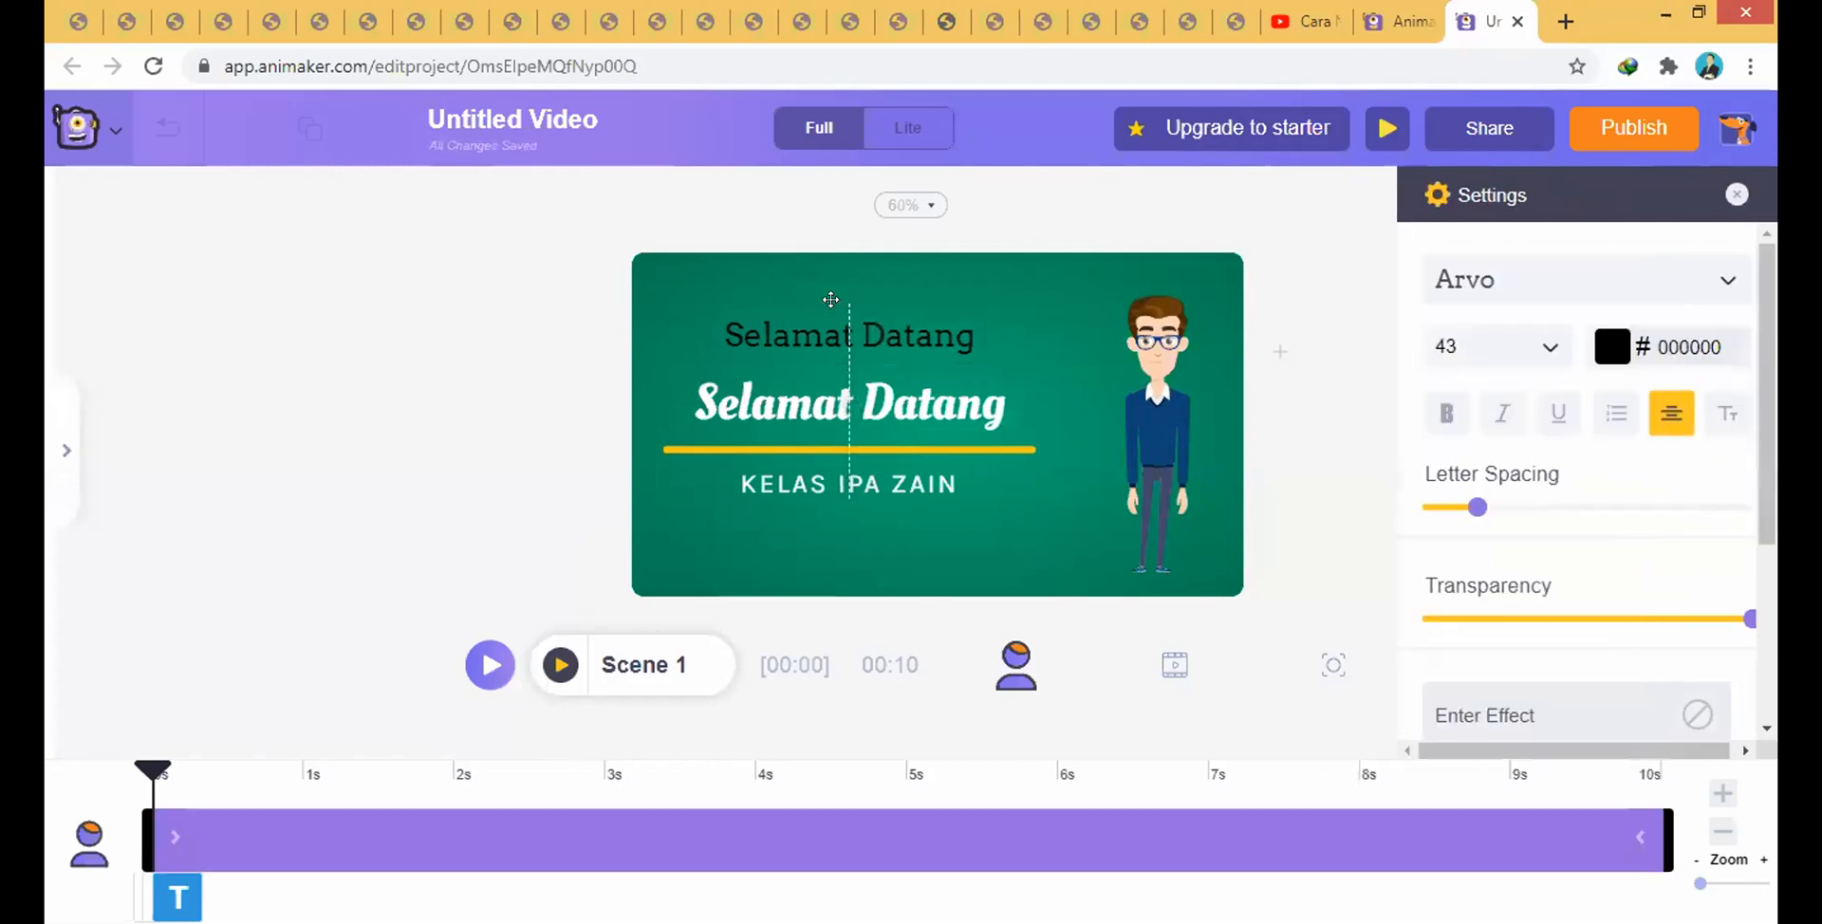
key(Escape)
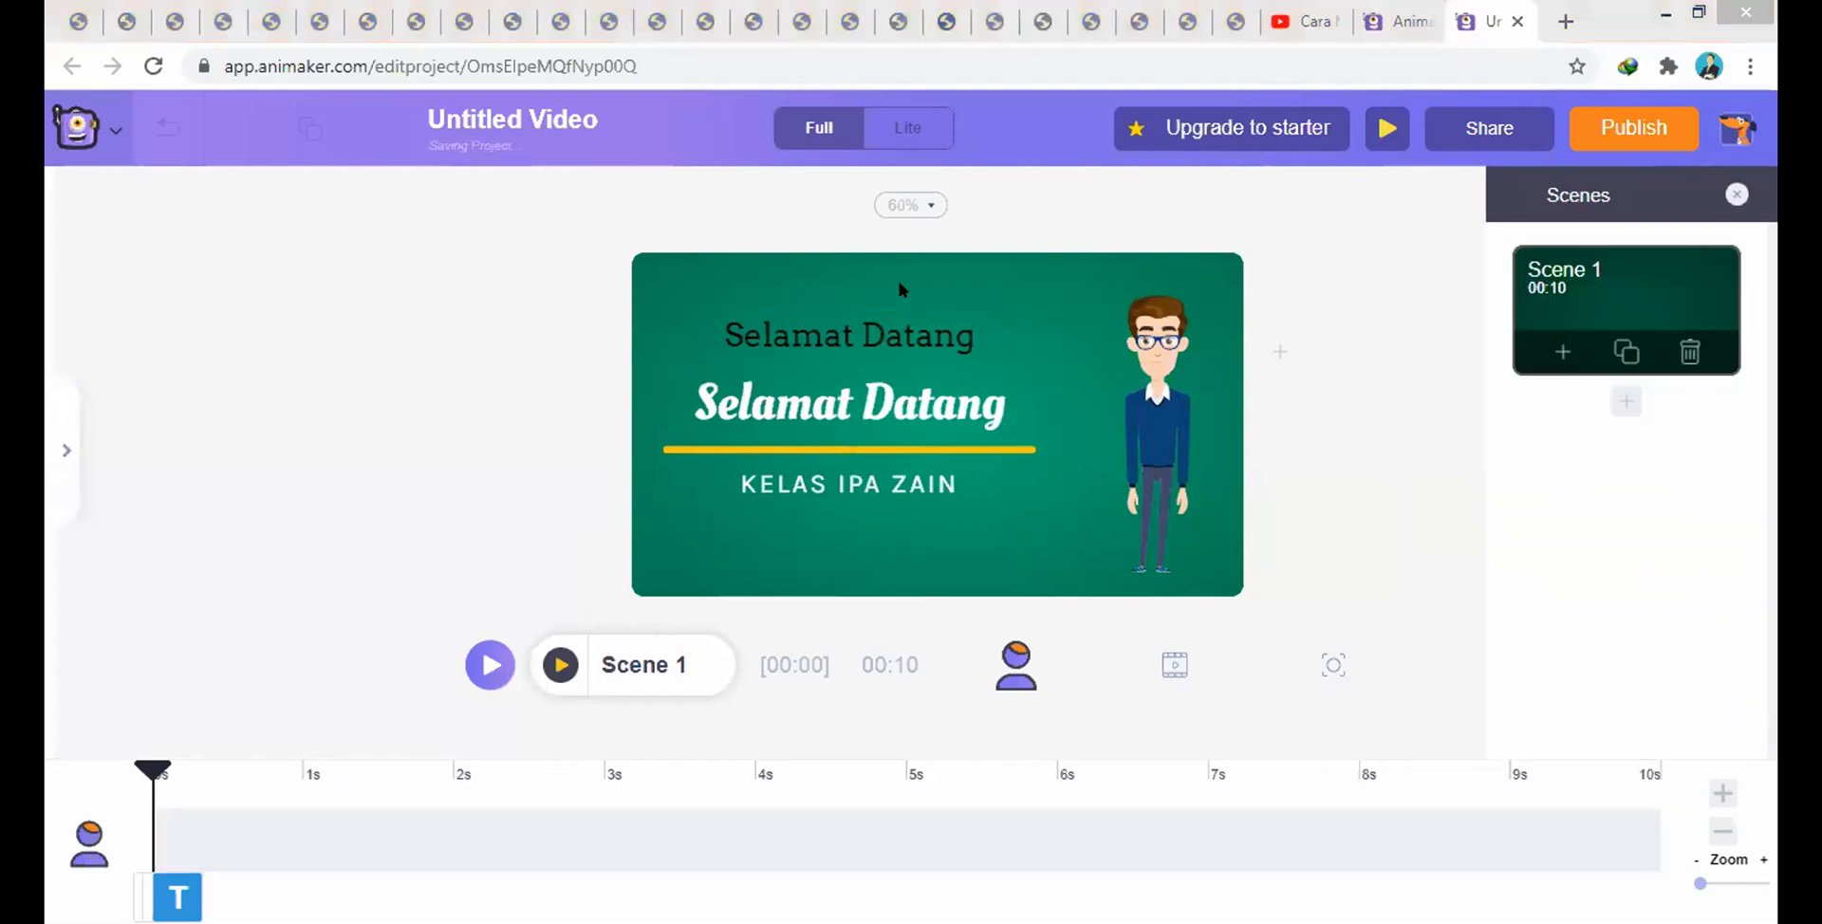
- Examine the enter effects and exit effects available for the new "Selamat Datang" heading
click(870, 300)
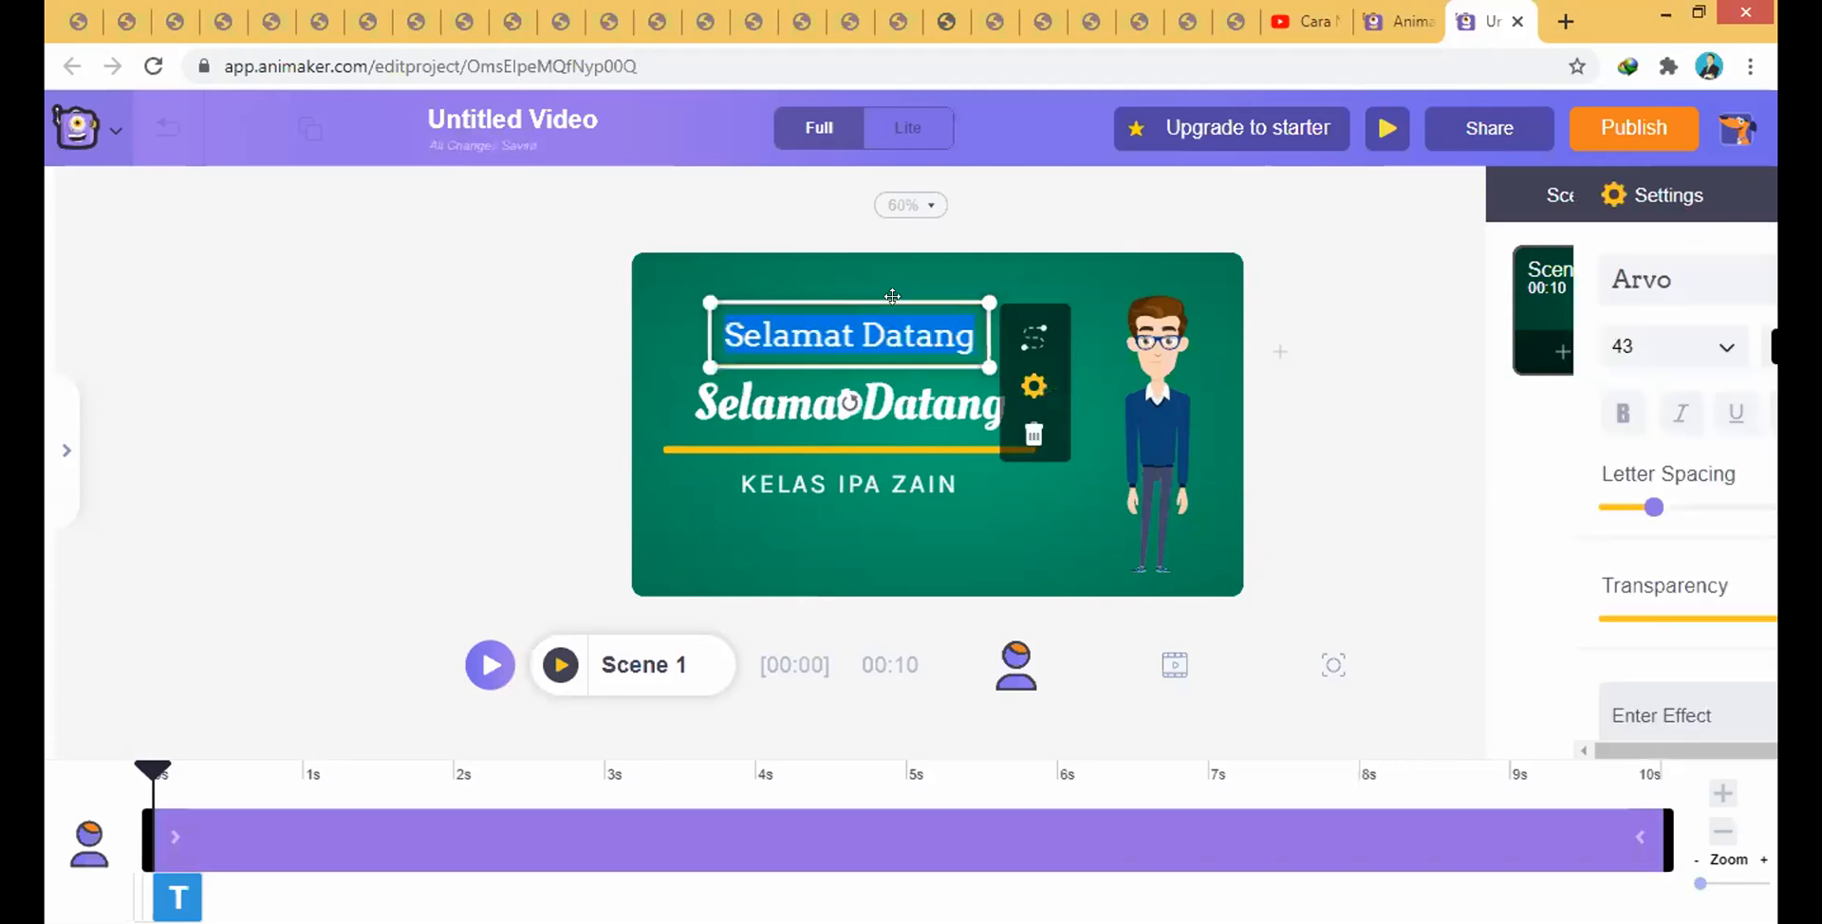
scroll(1529, 492, down, 3)
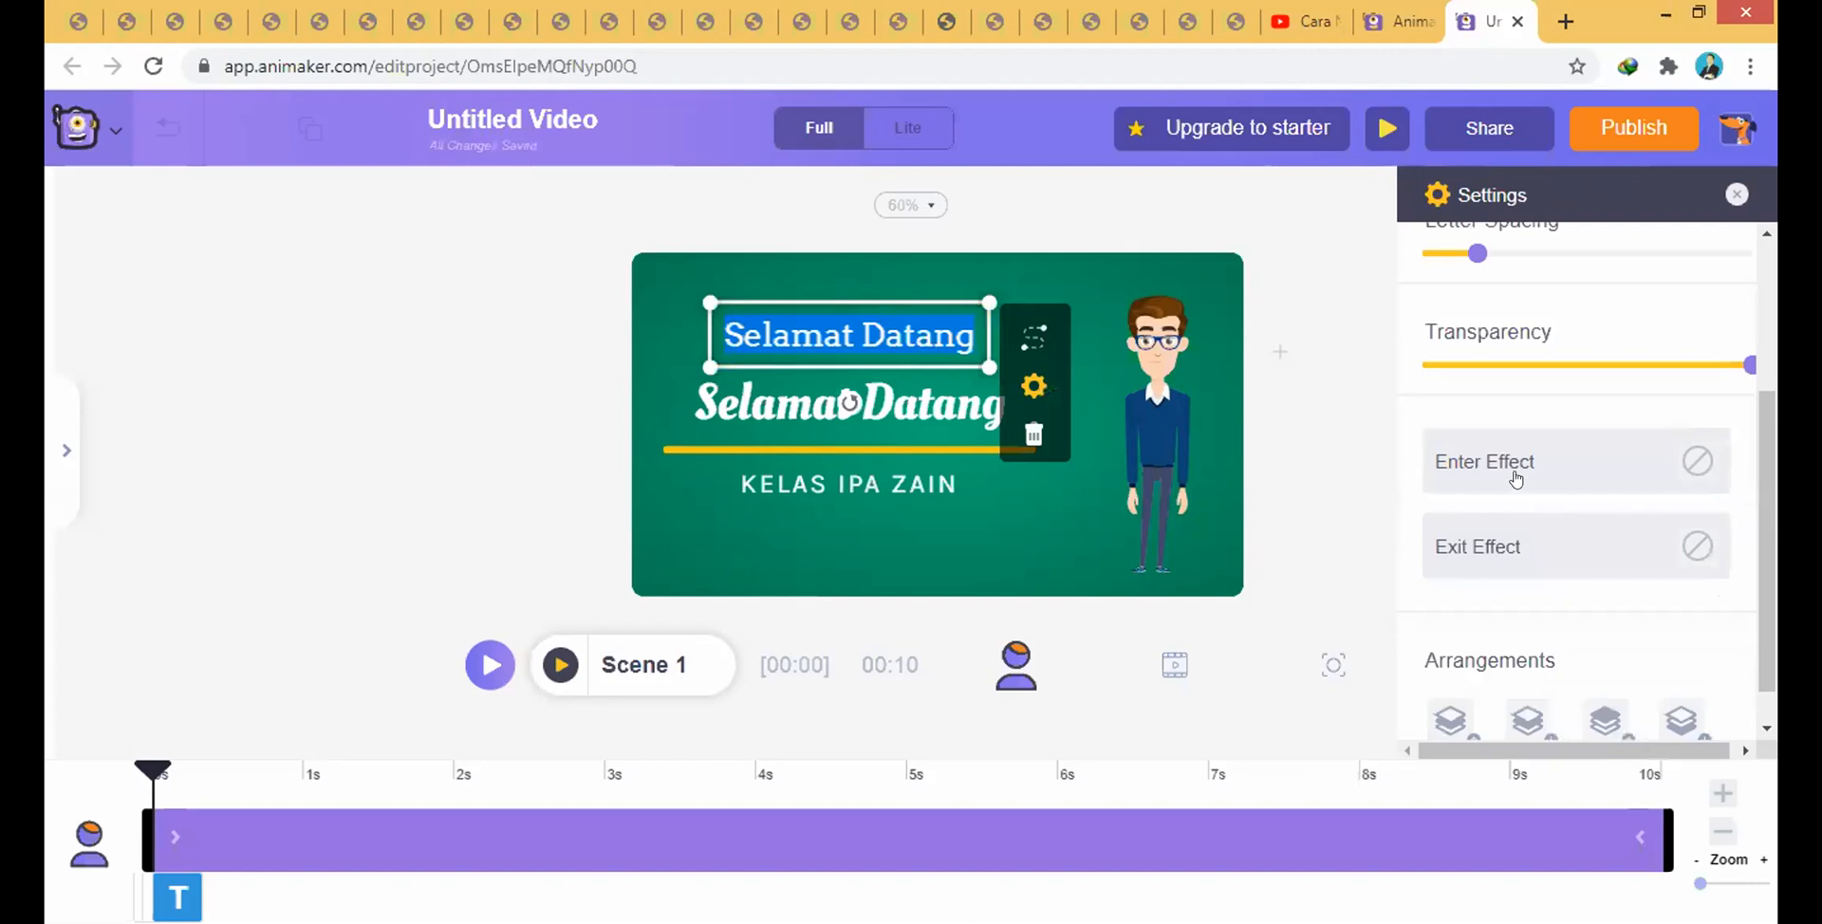
click(1515, 474)
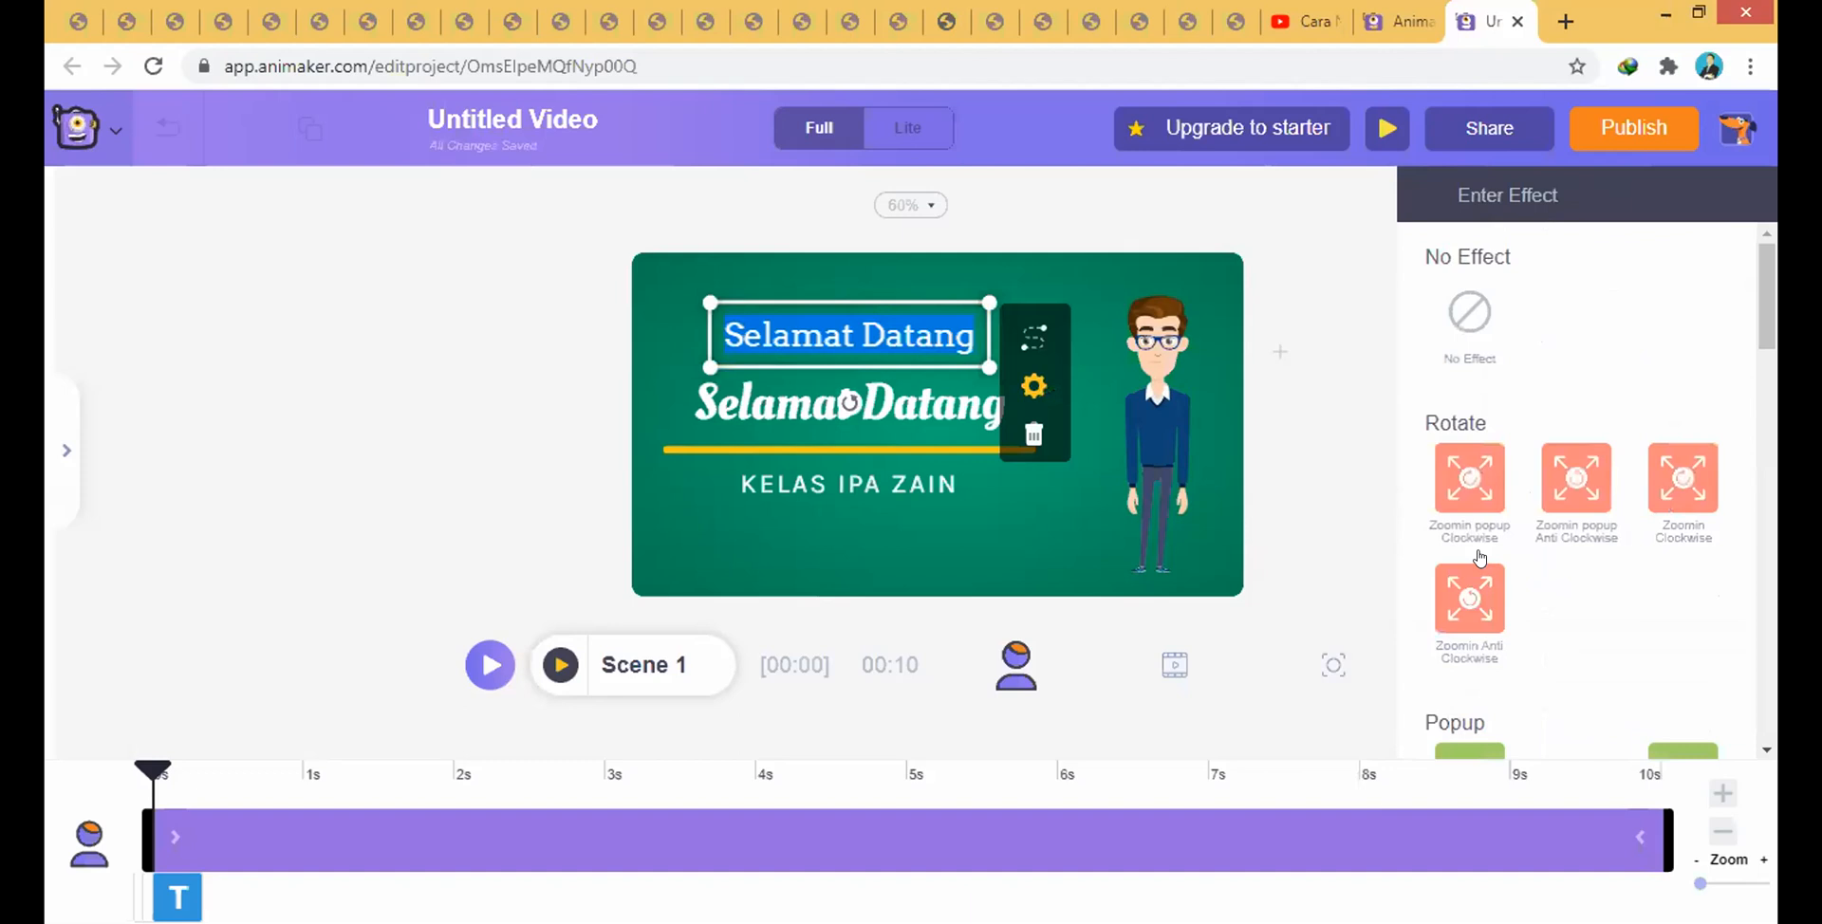
scroll(1479, 558, down, 10)
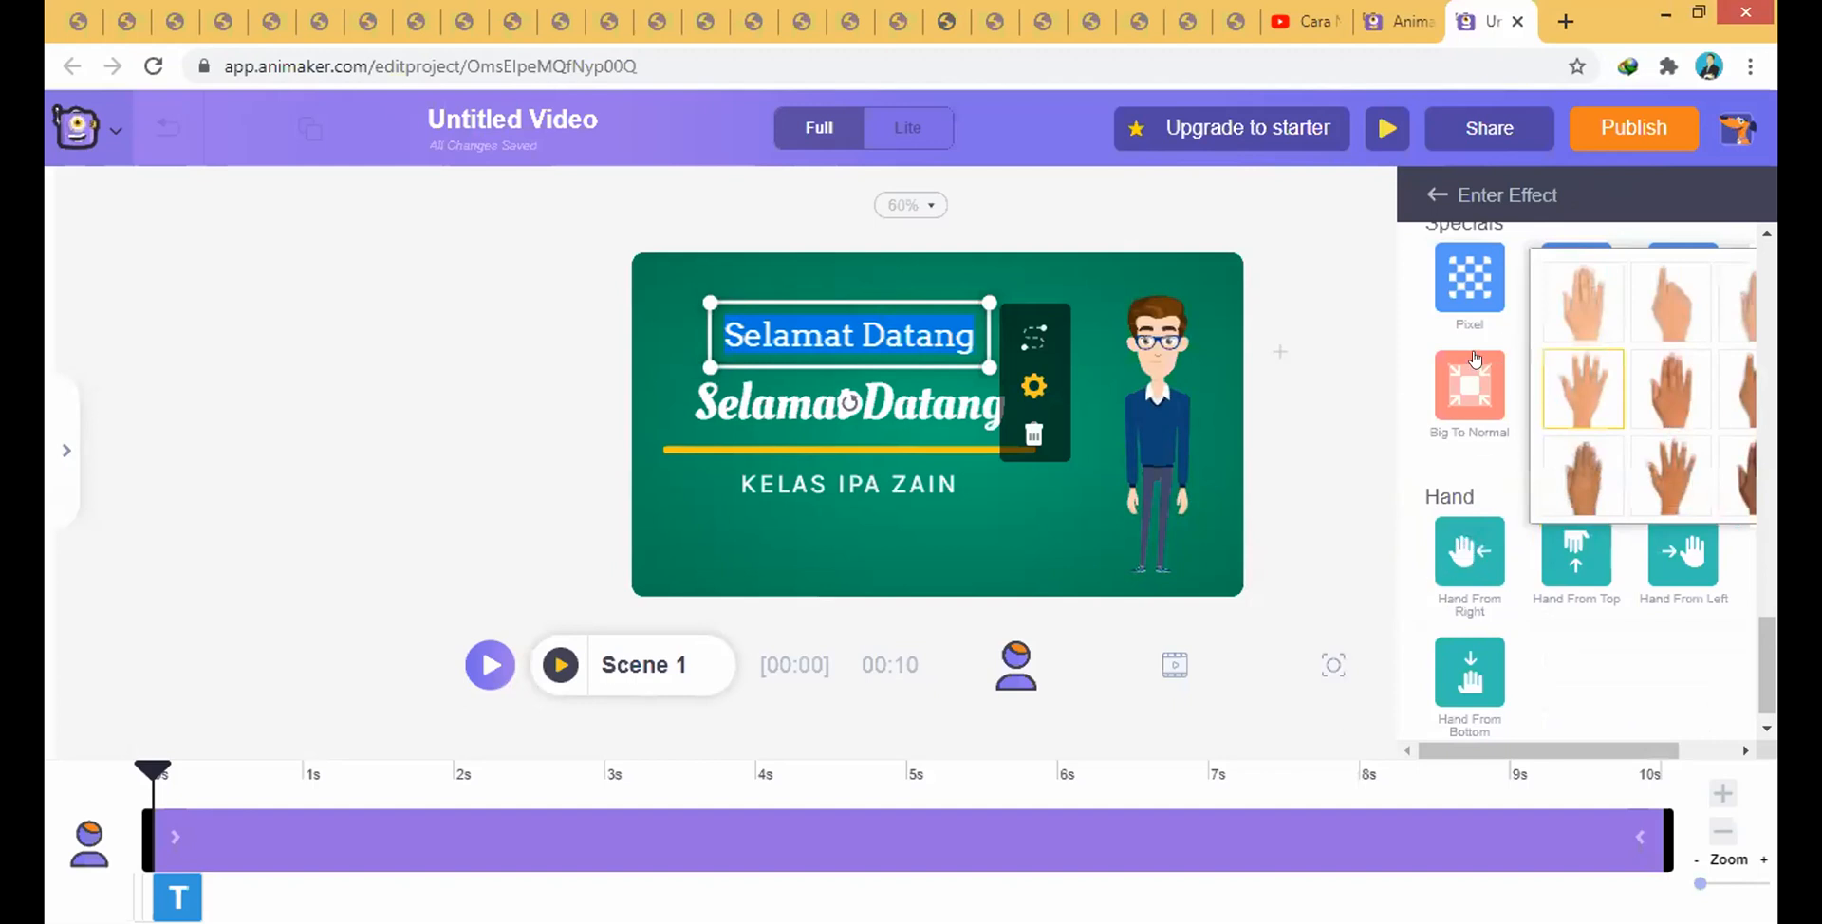
scroll(1609, 432, up, 5)
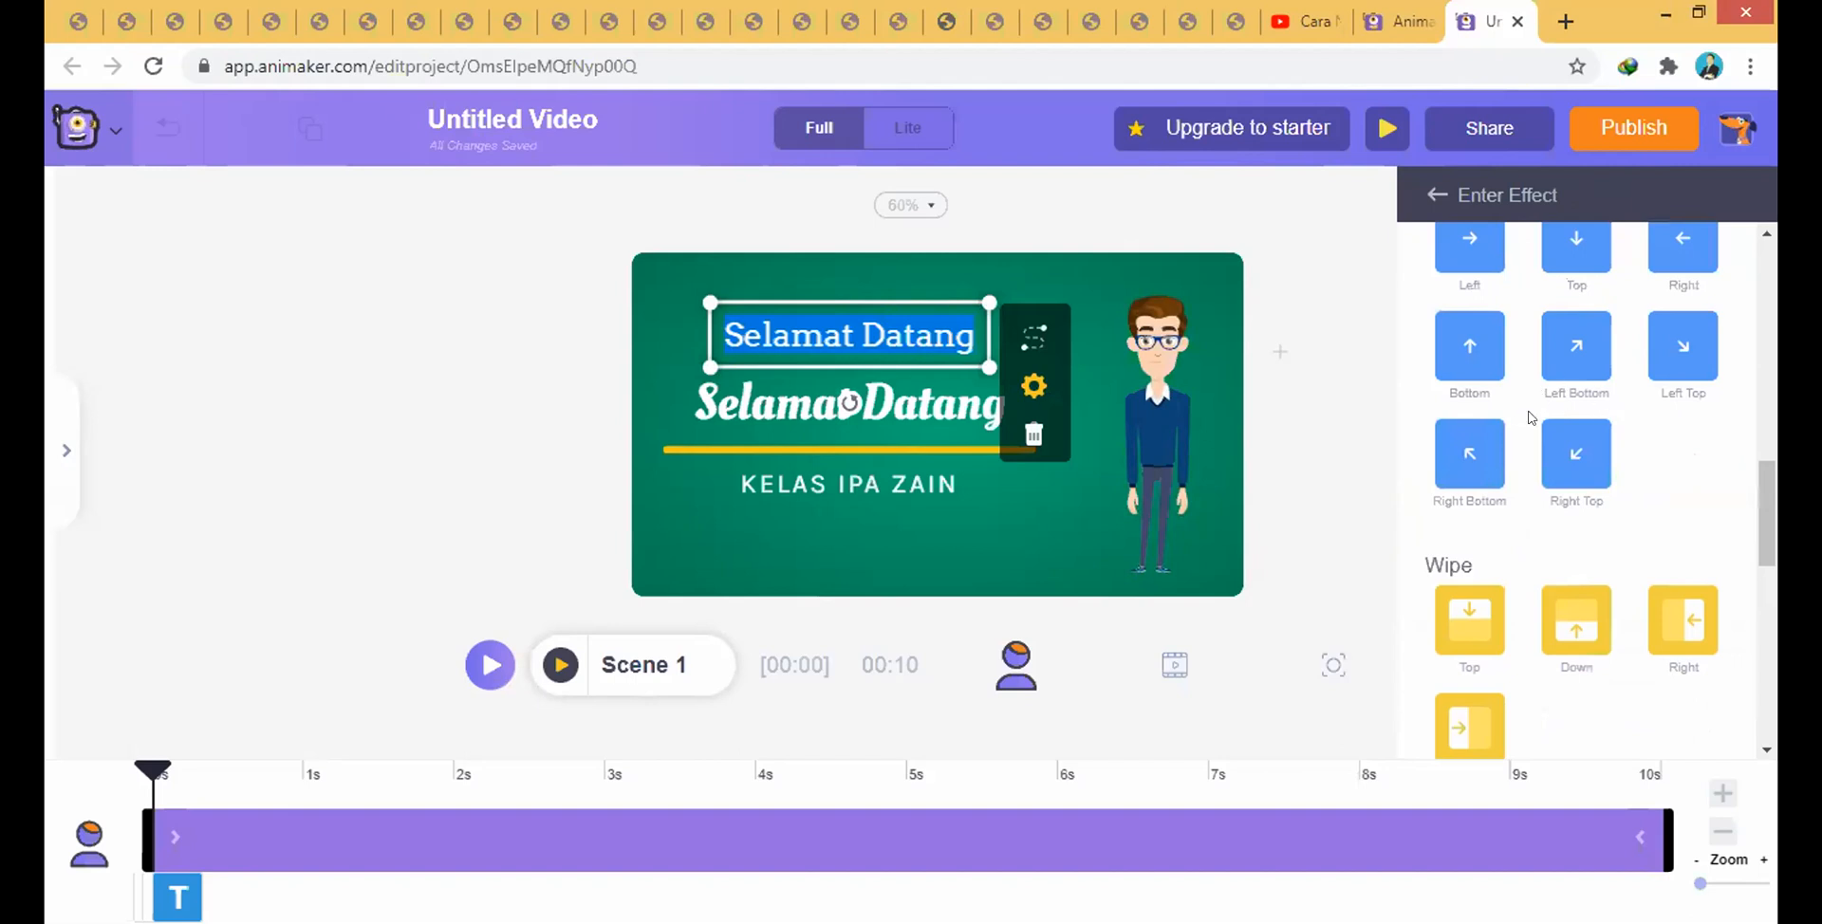
click(1435, 196)
click(1477, 556)
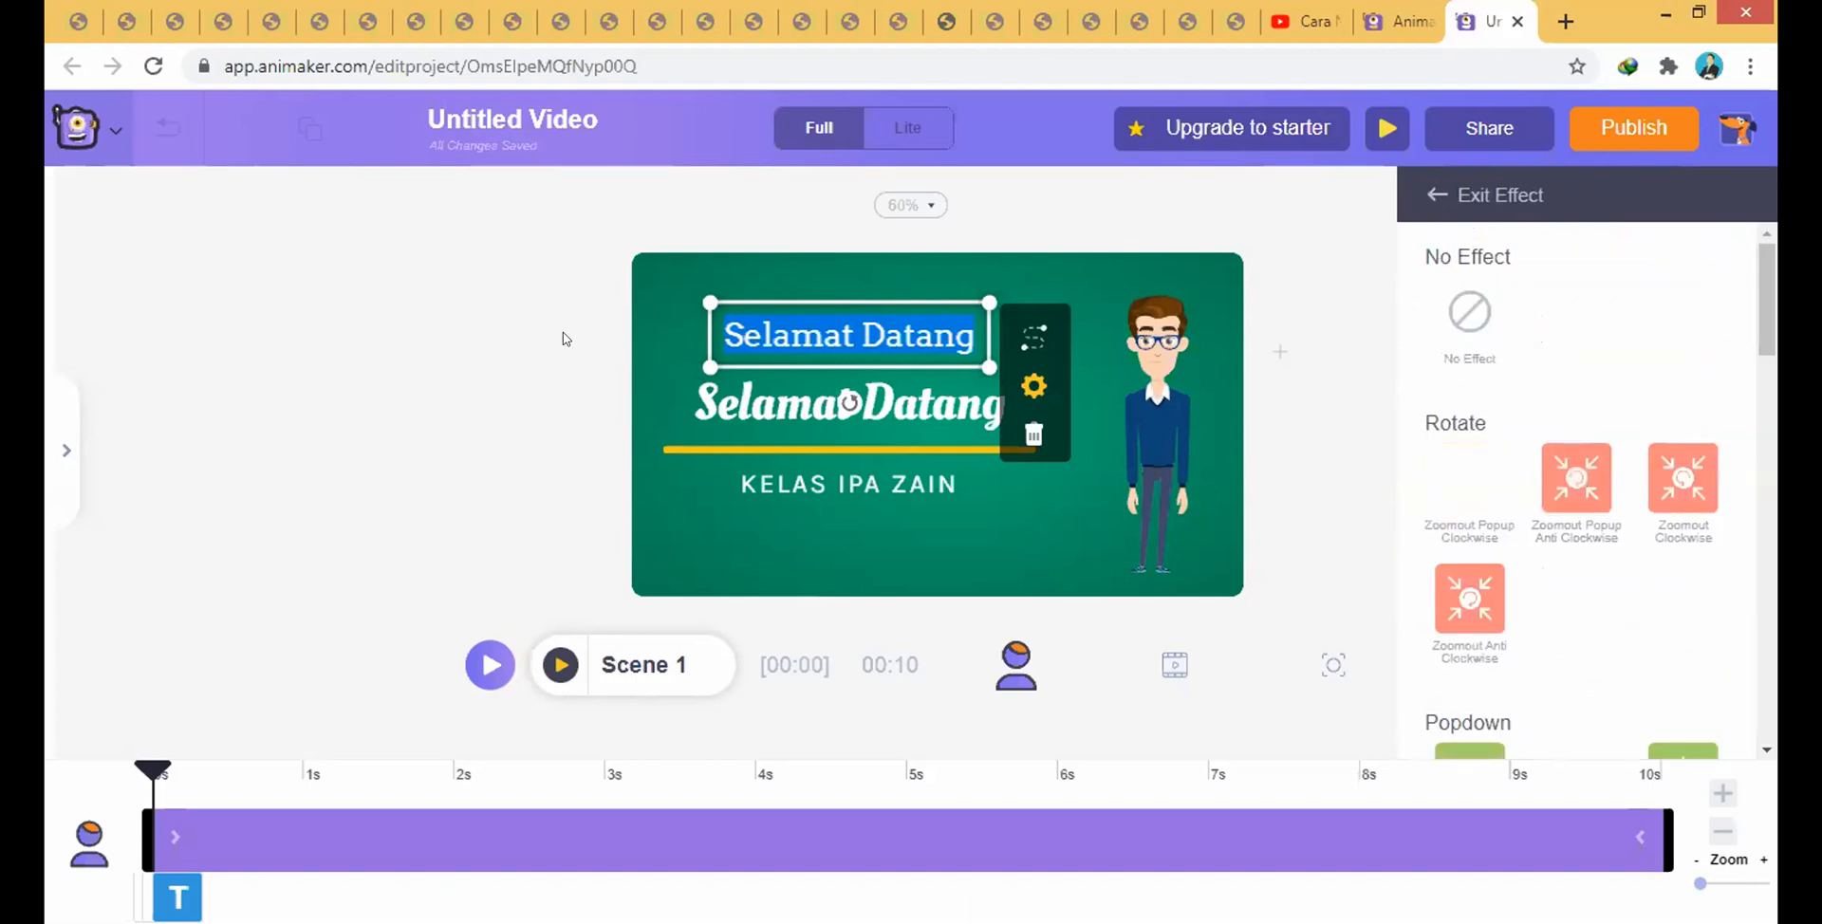
- Delete the extra black "Selamat Datang" heading above the white title
click(834, 293)
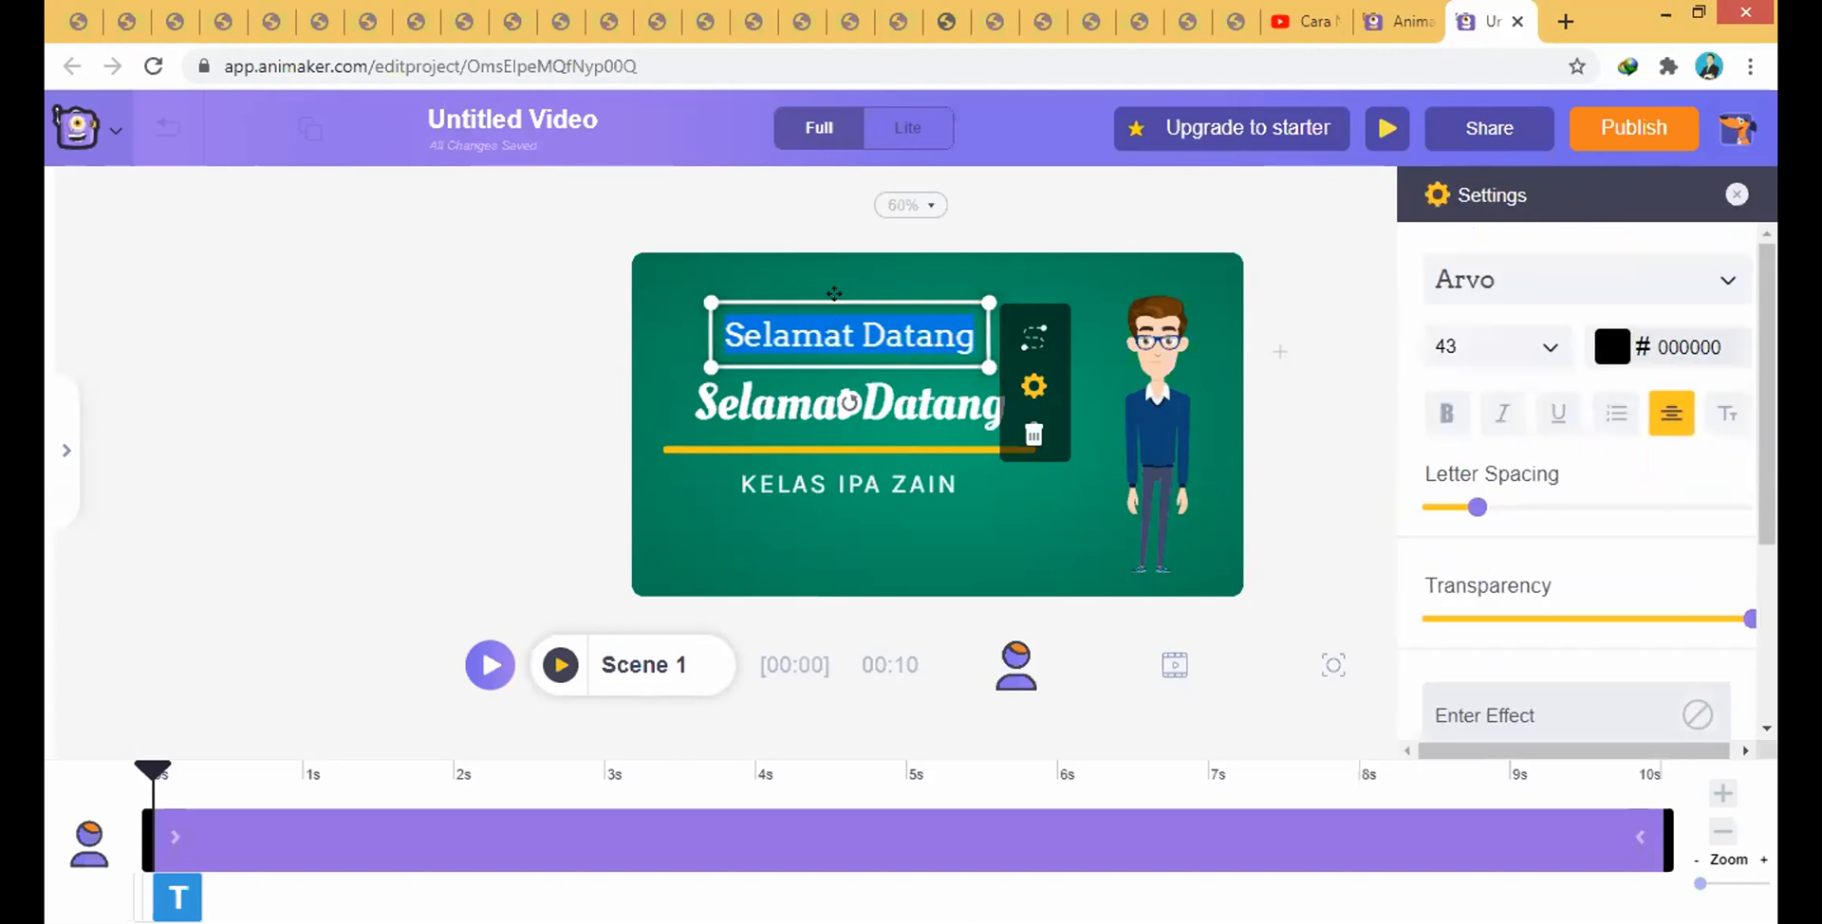
key(BackSpace)
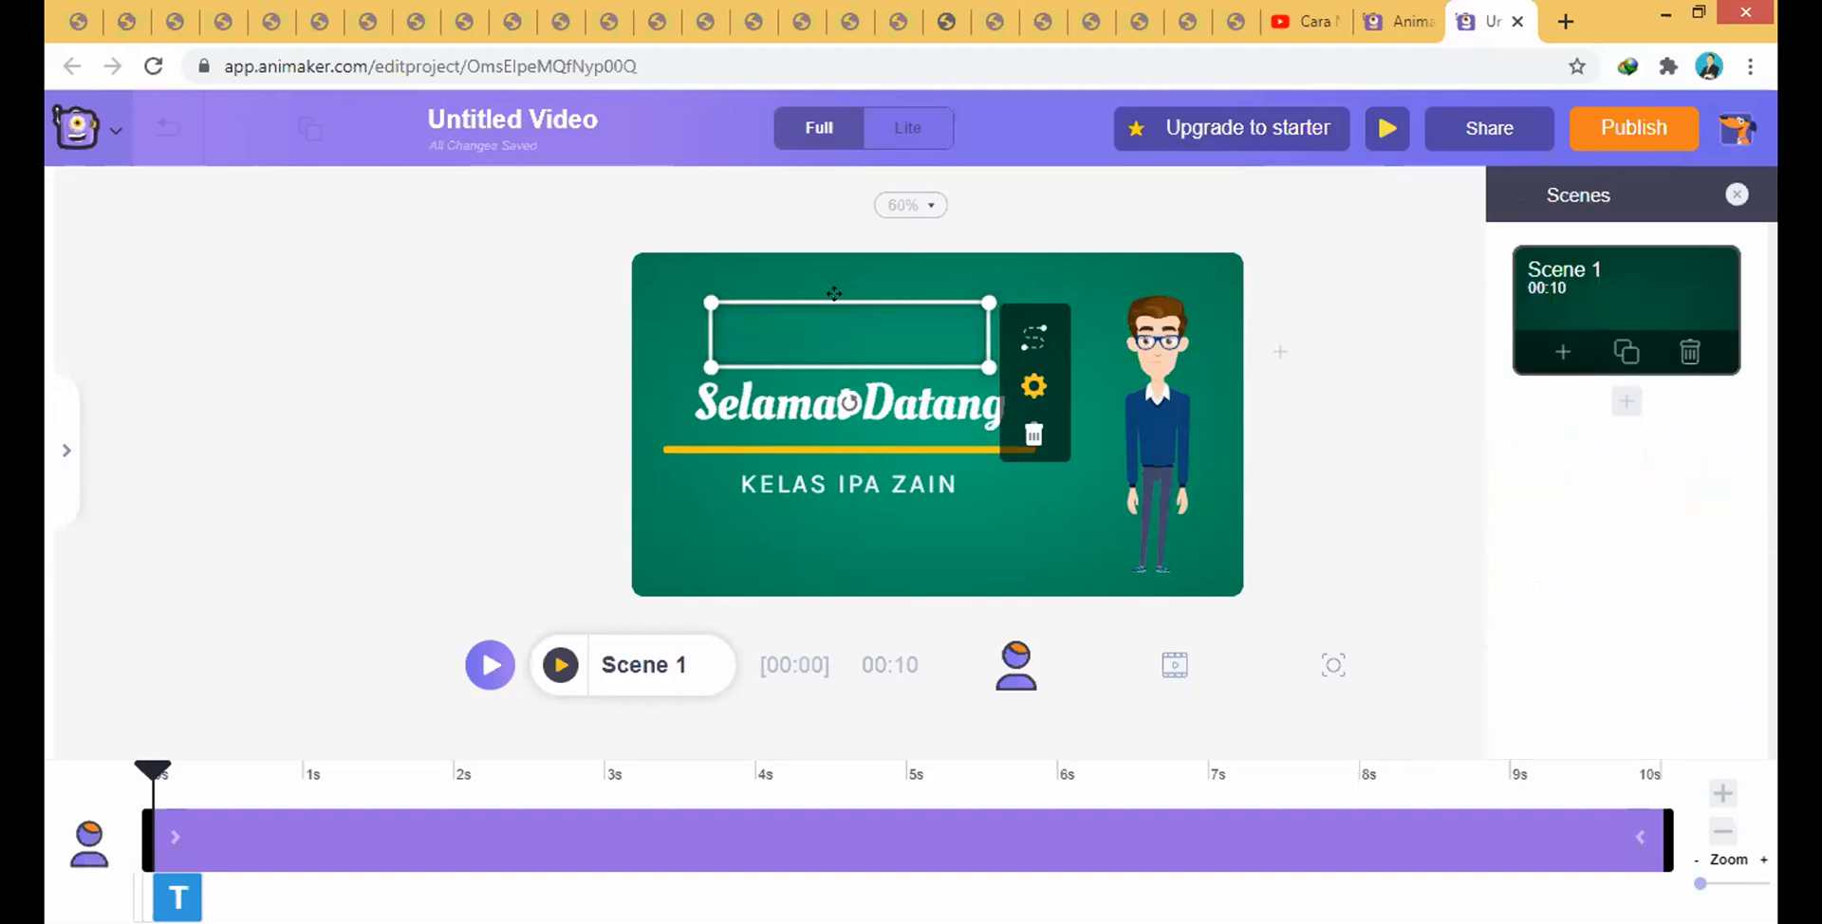
click(839, 299)
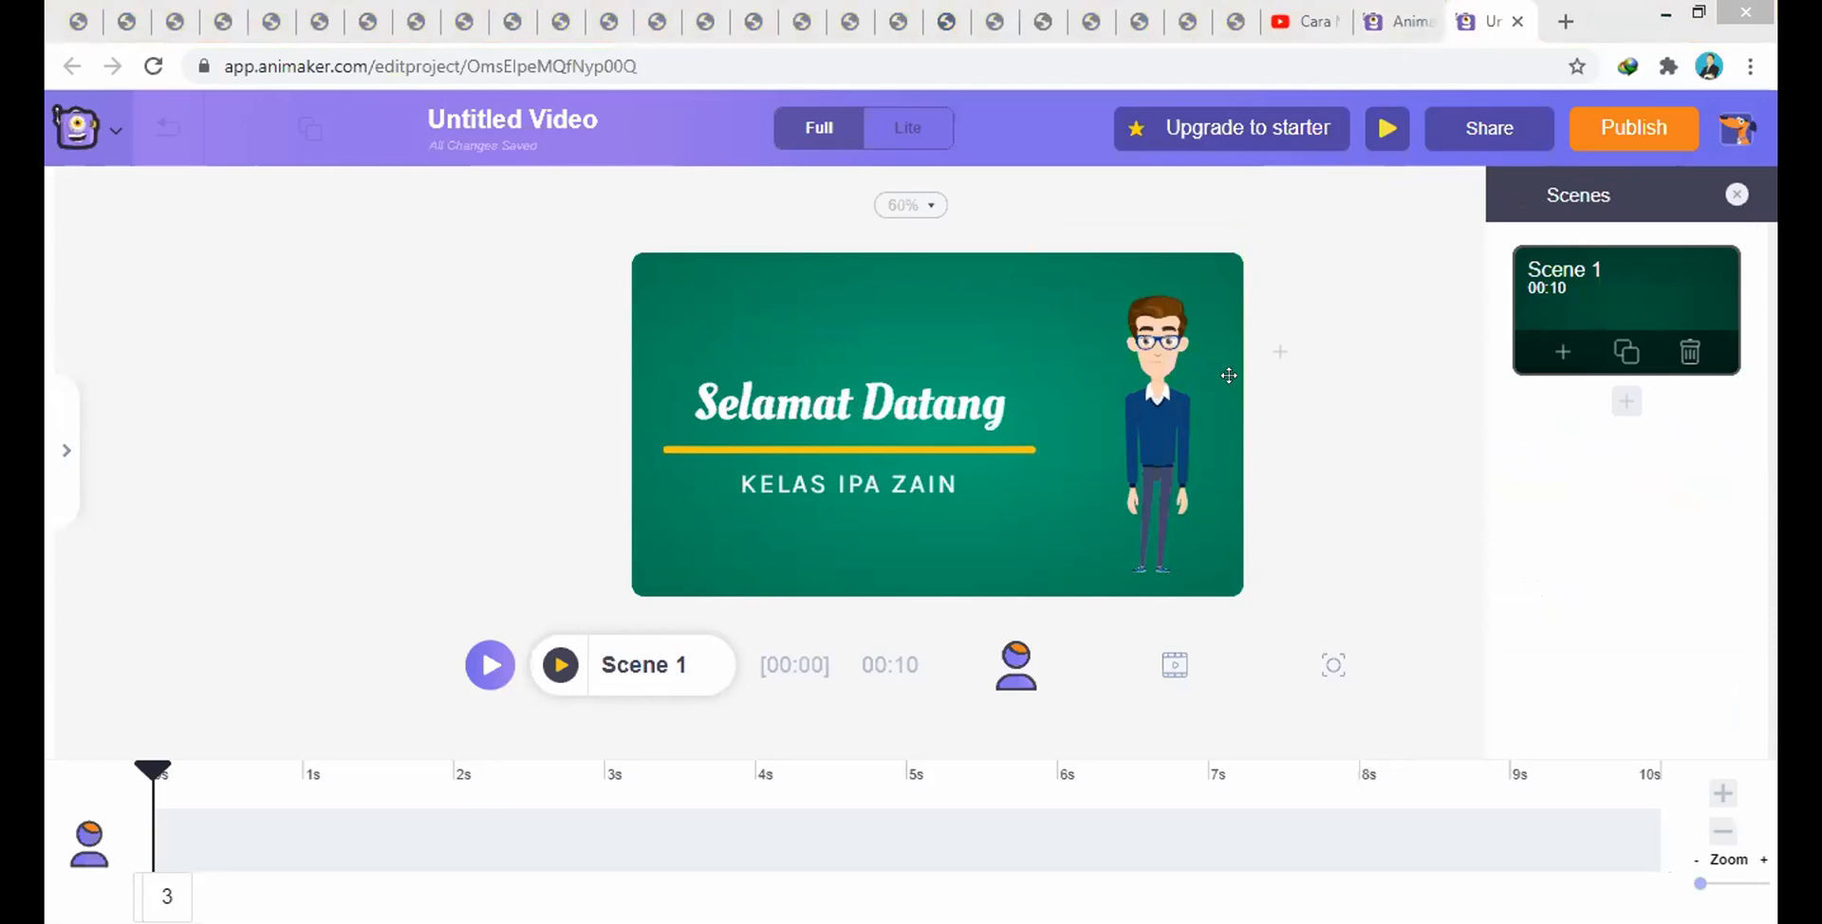
- Look at the voice recorder for the character with glasses and give the character the front-facing standing action with arms down
click(1155, 376)
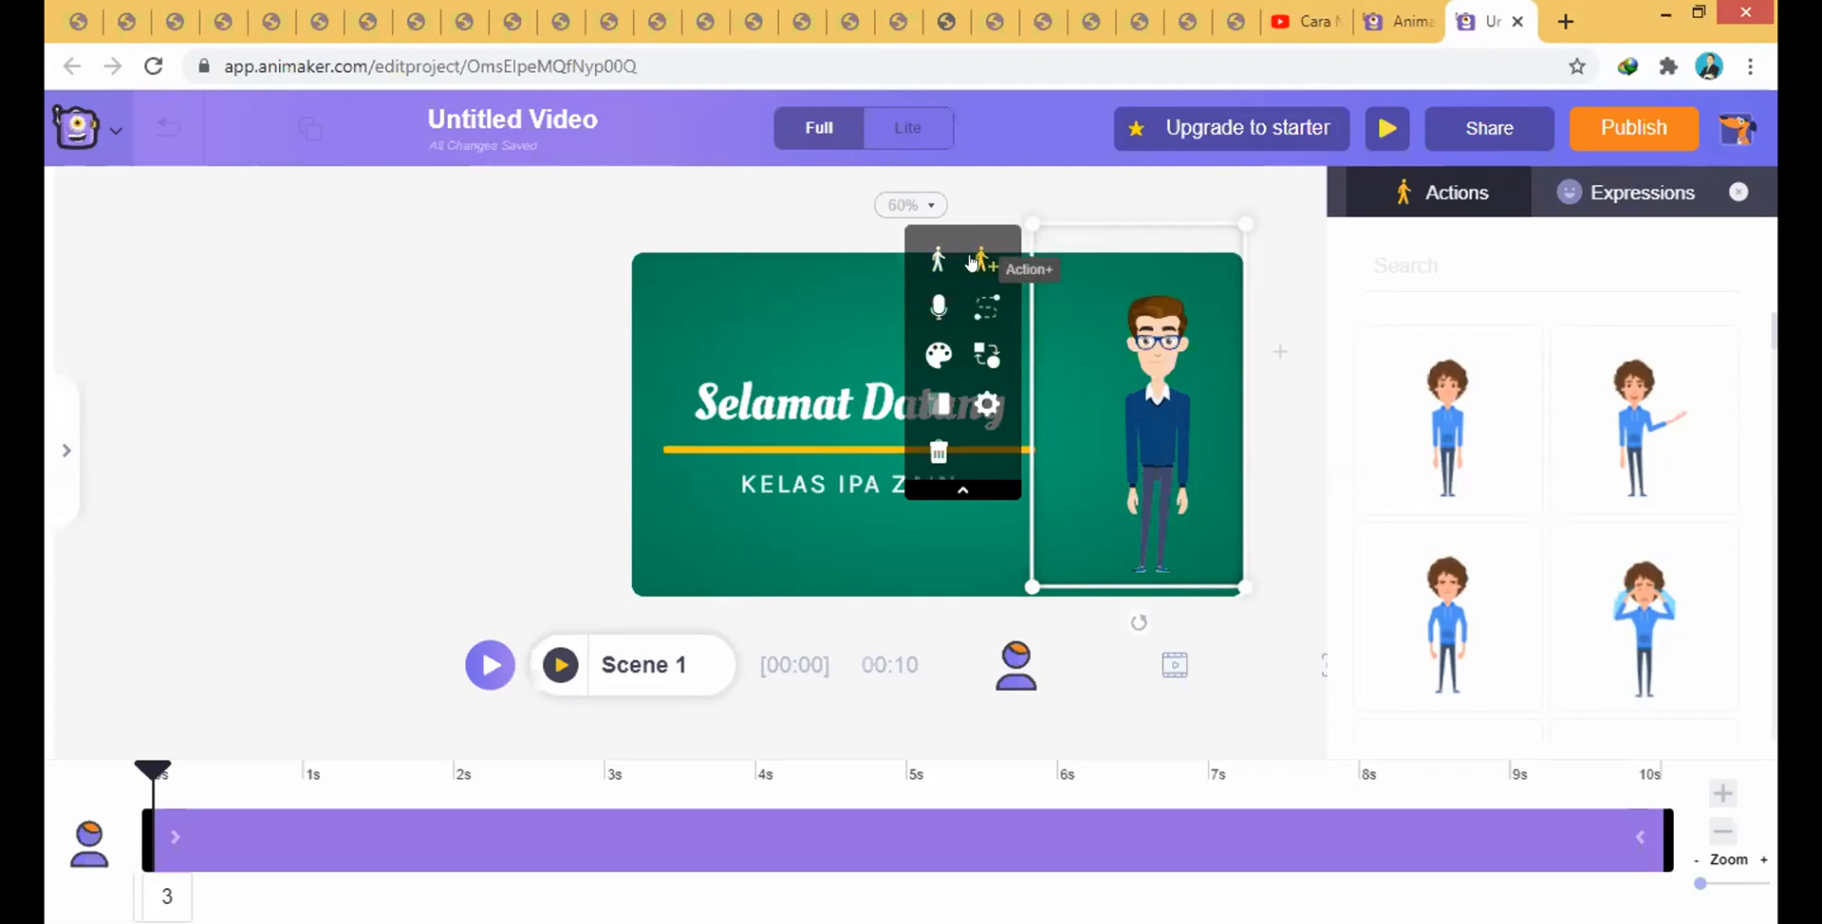
click(937, 309)
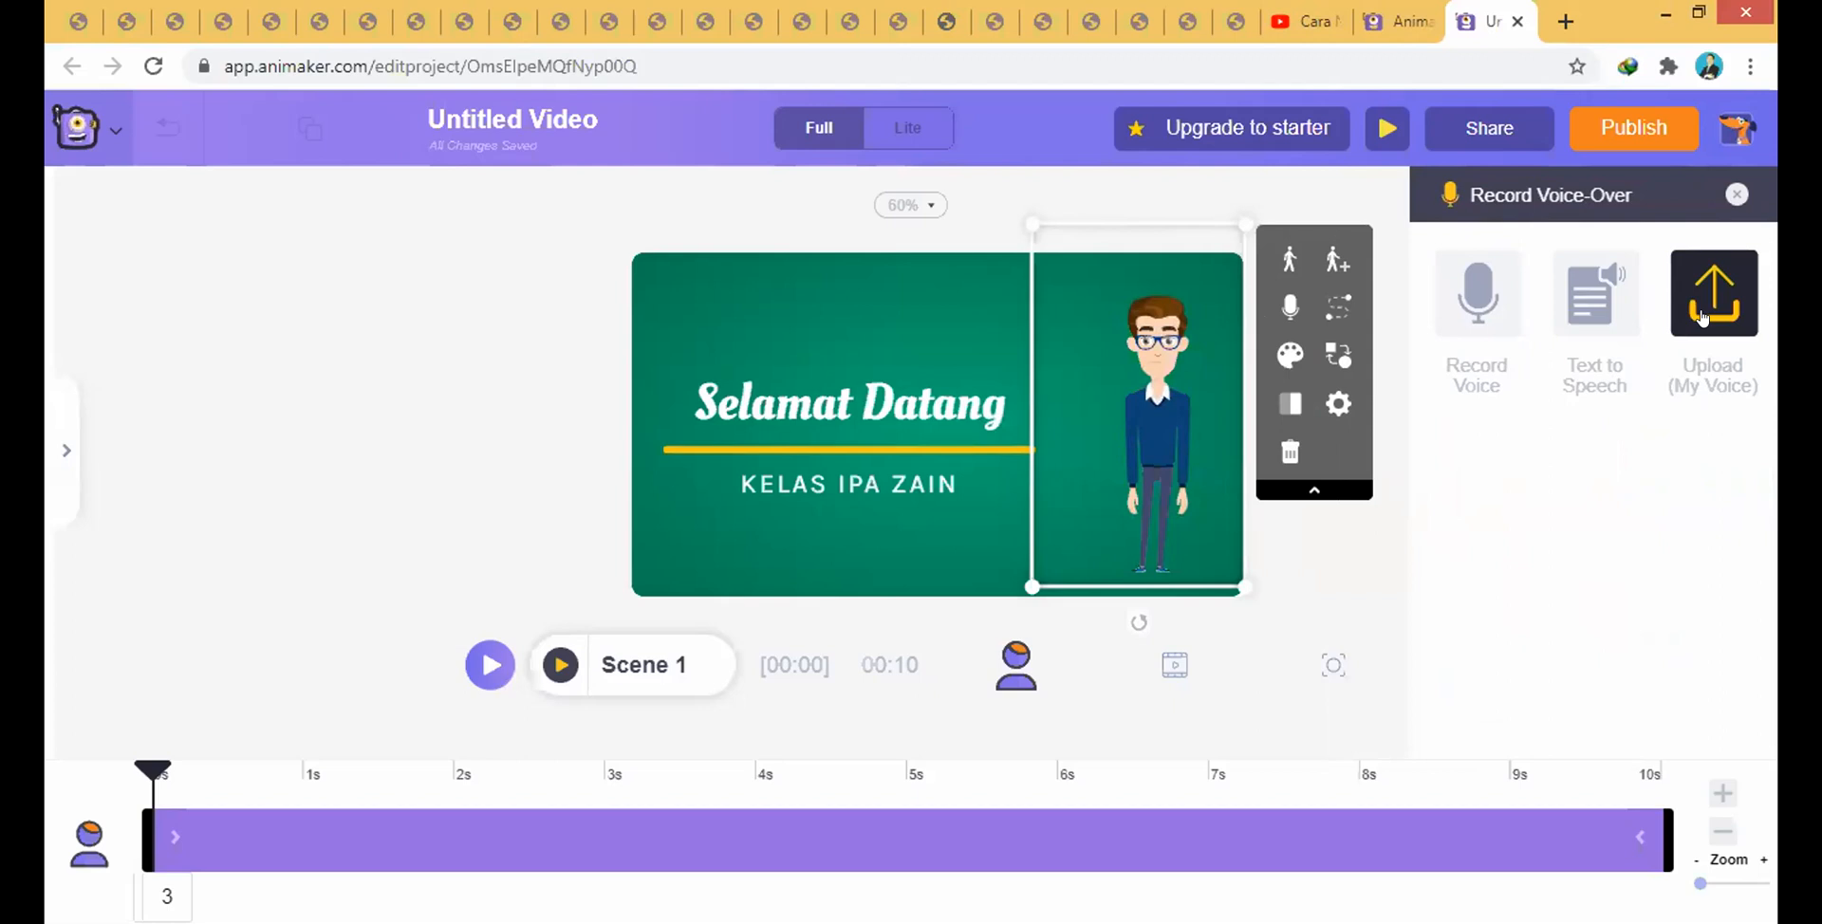
click(1478, 313)
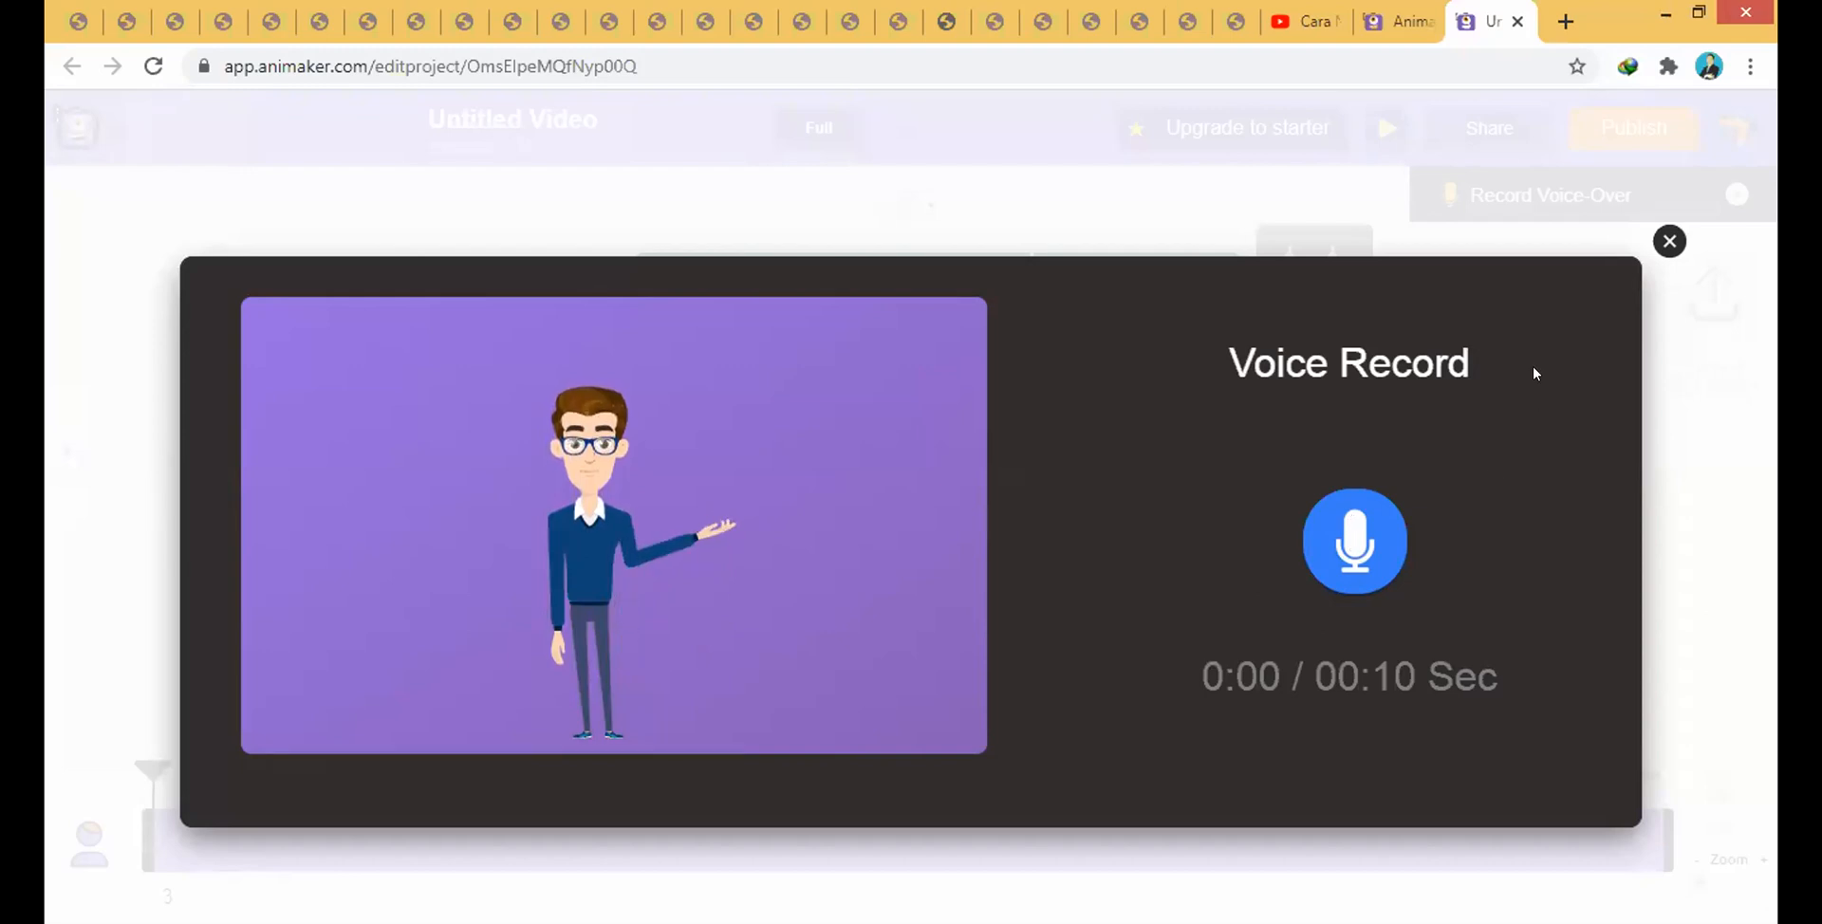
click(1670, 241)
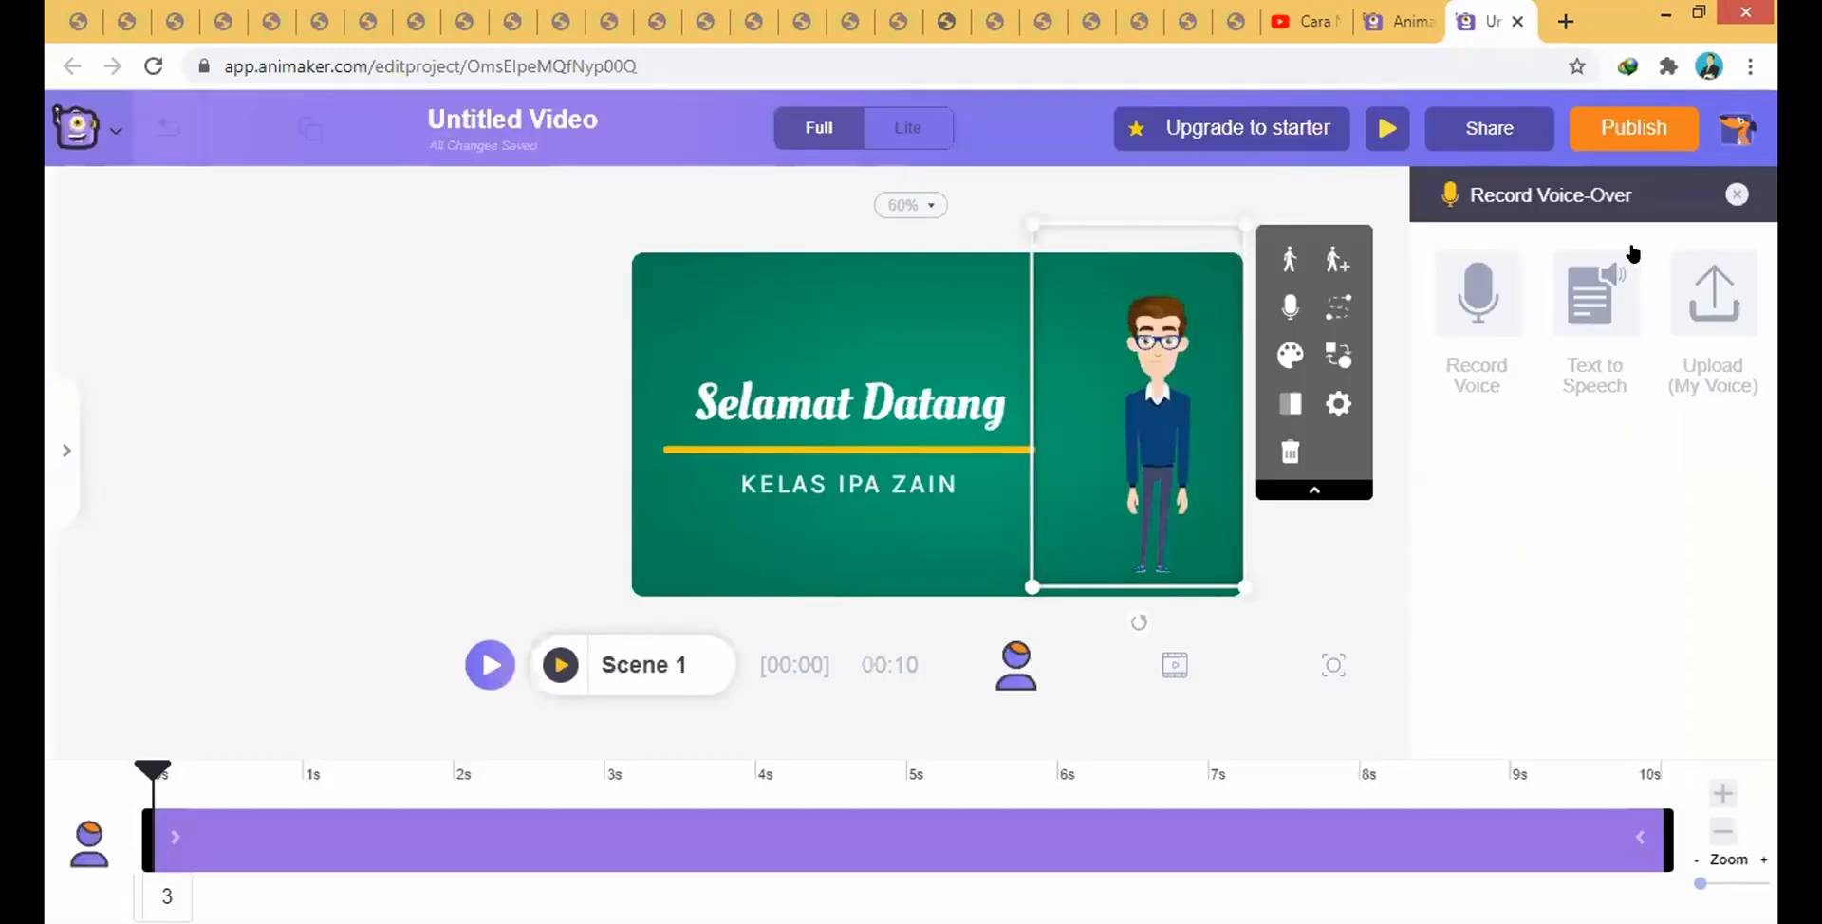
click(1287, 257)
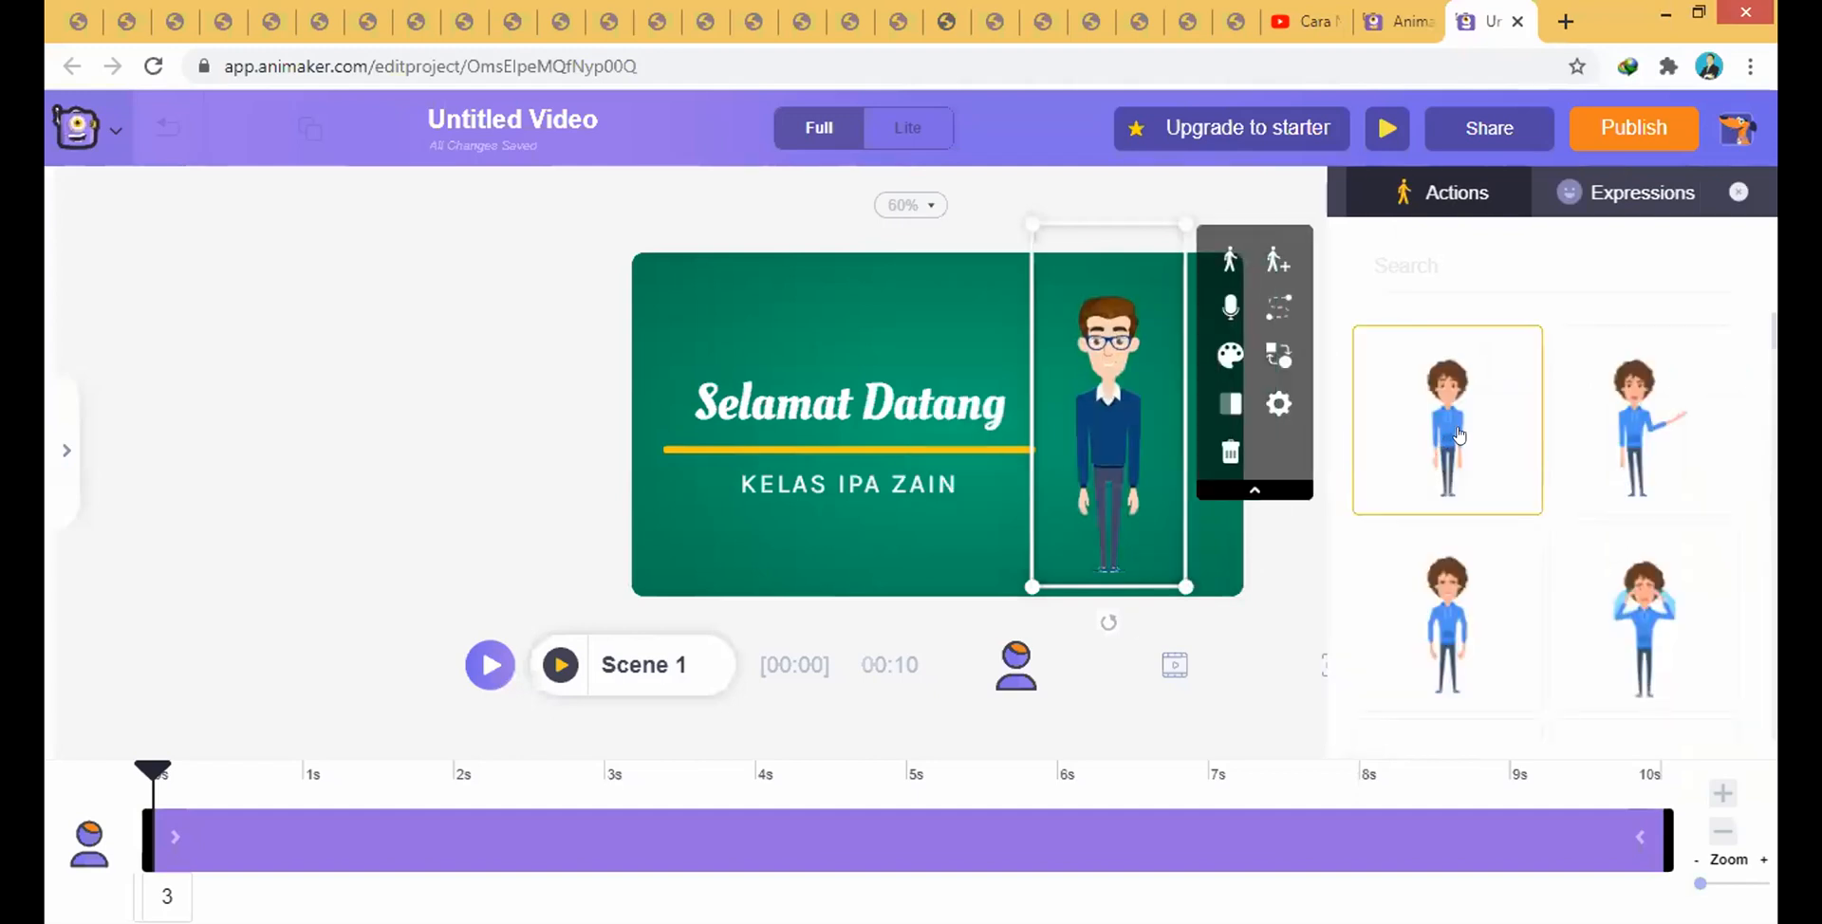
- Try recording a voice-over for the character with glasses and discard the take
click(1231, 308)
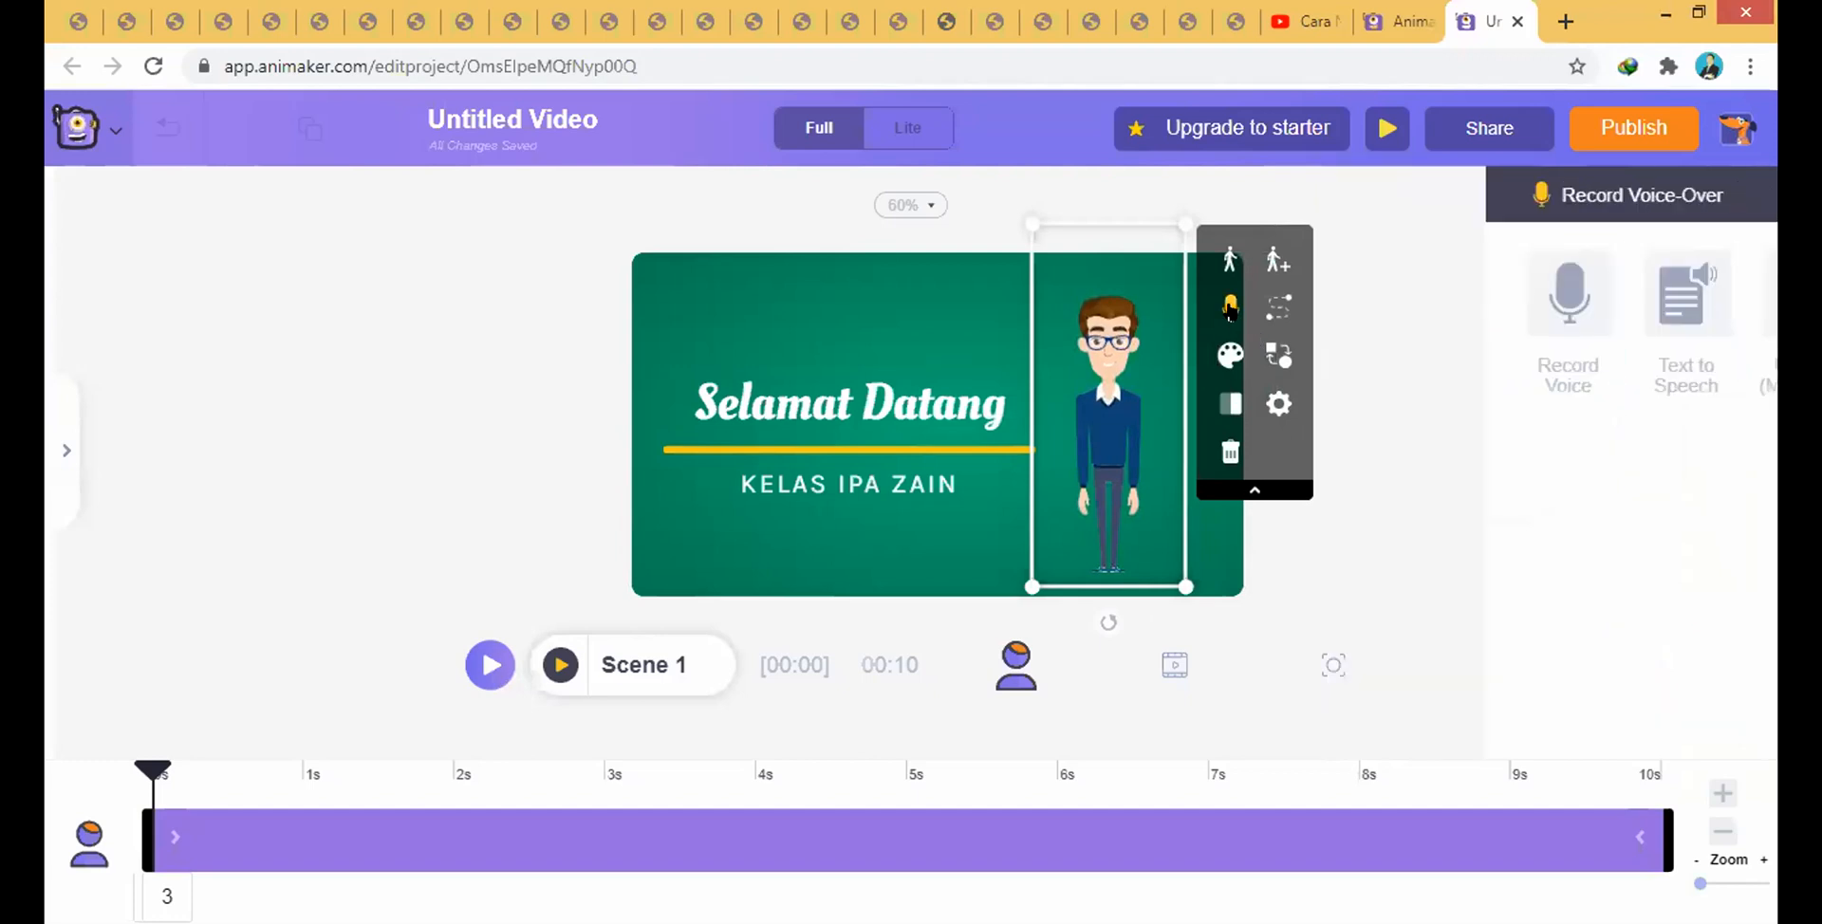
click(1476, 297)
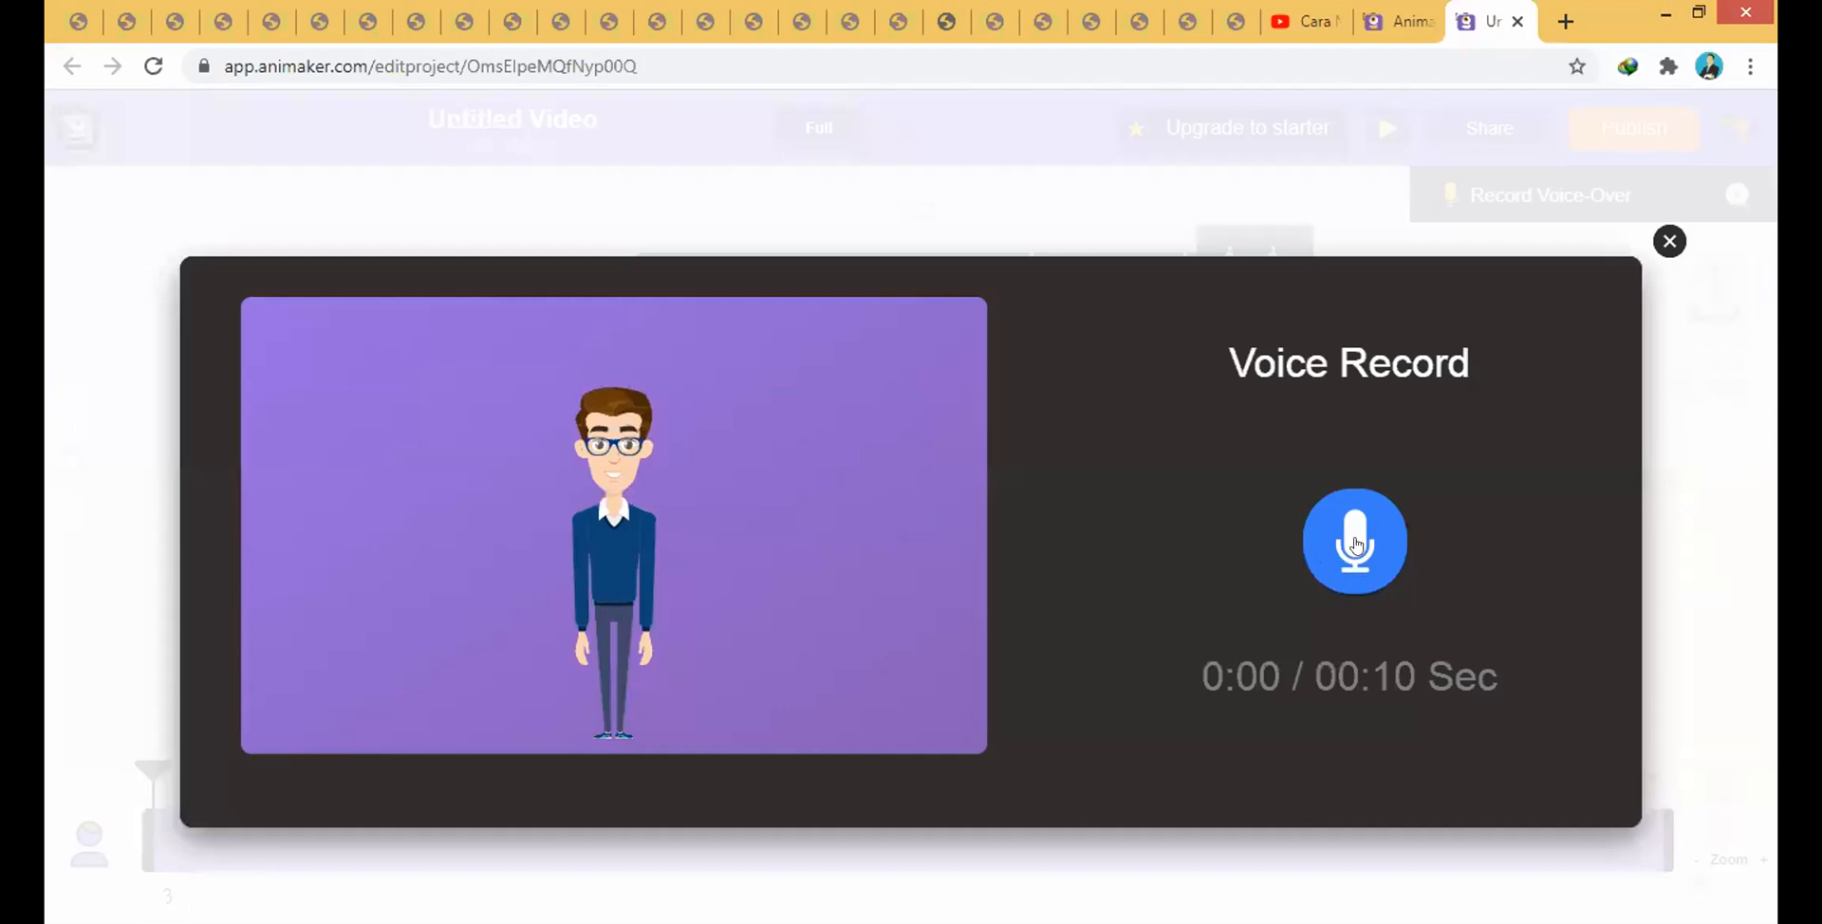
click(1357, 555)
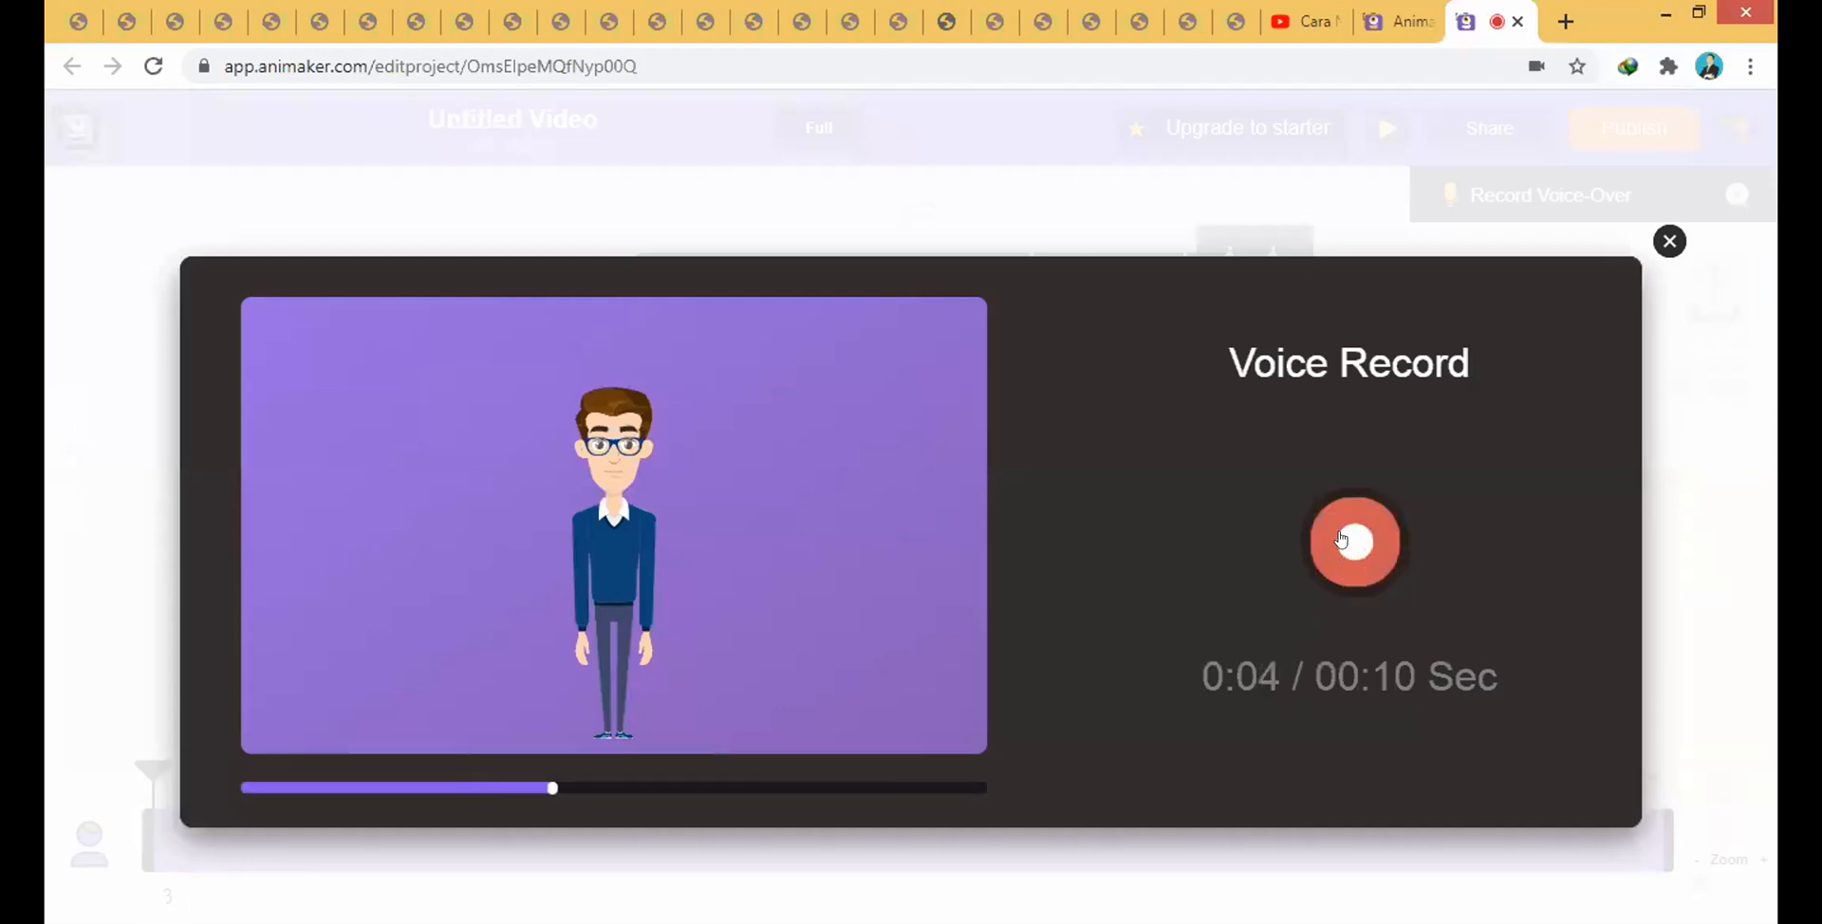
click(1341, 539)
click(1255, 683)
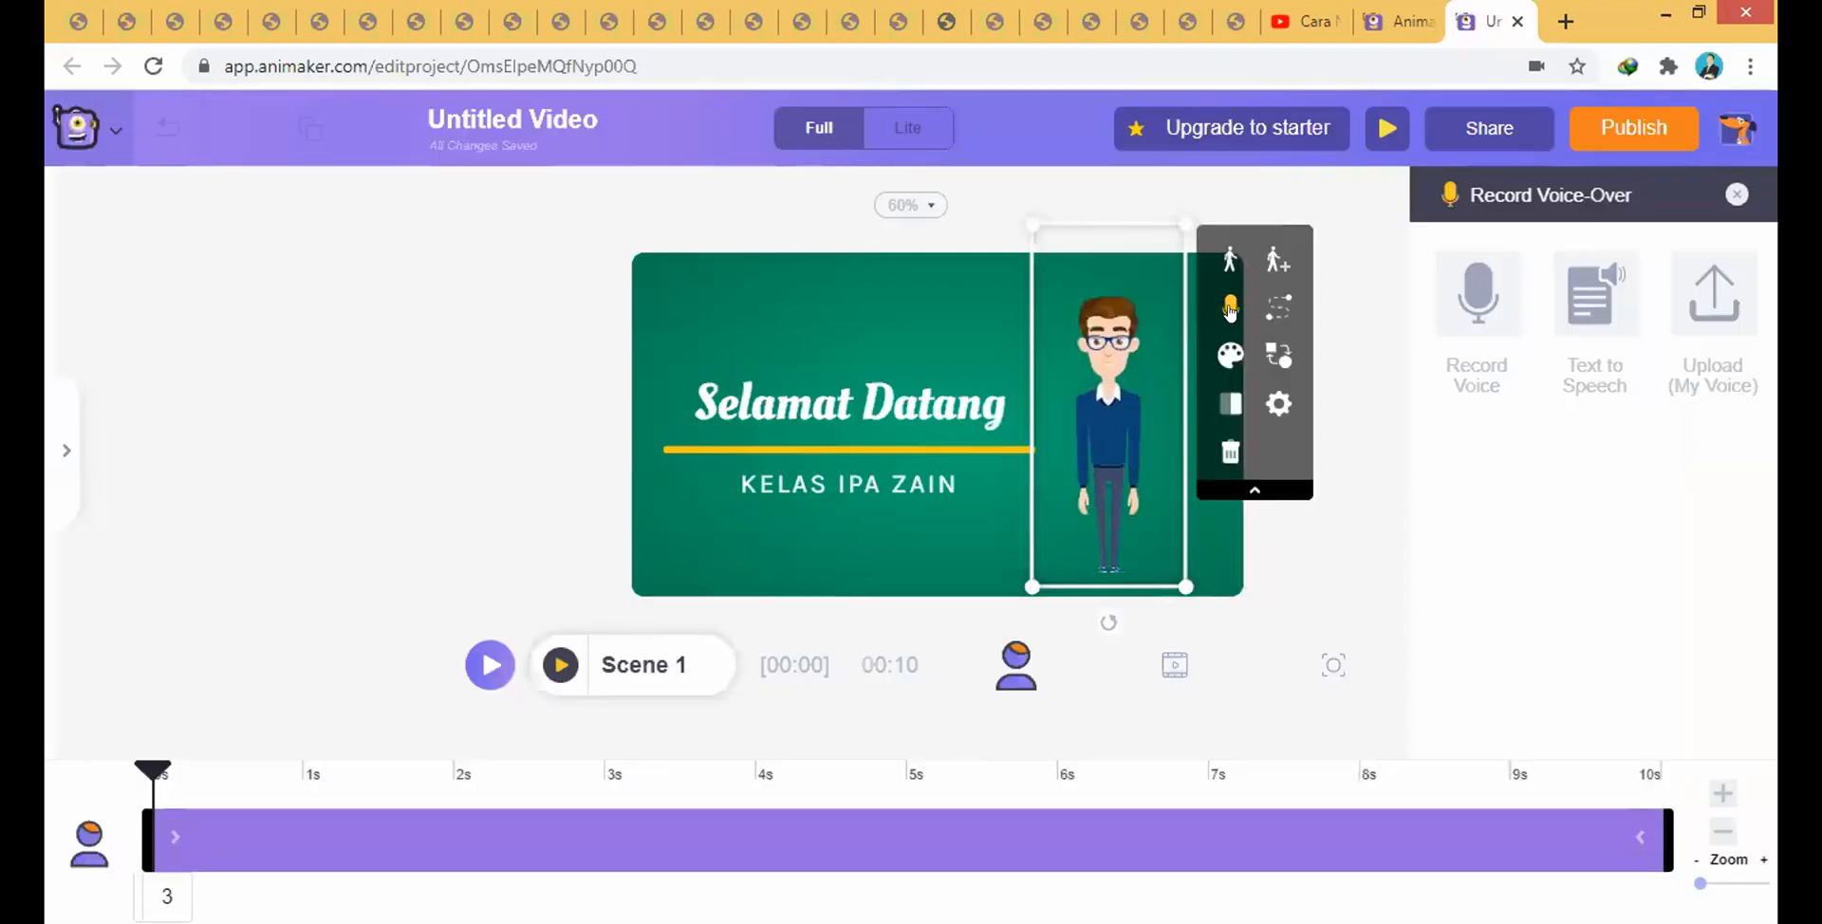
- Record a trial voice-over take for the character with glasses and preview the playback
click(1474, 312)
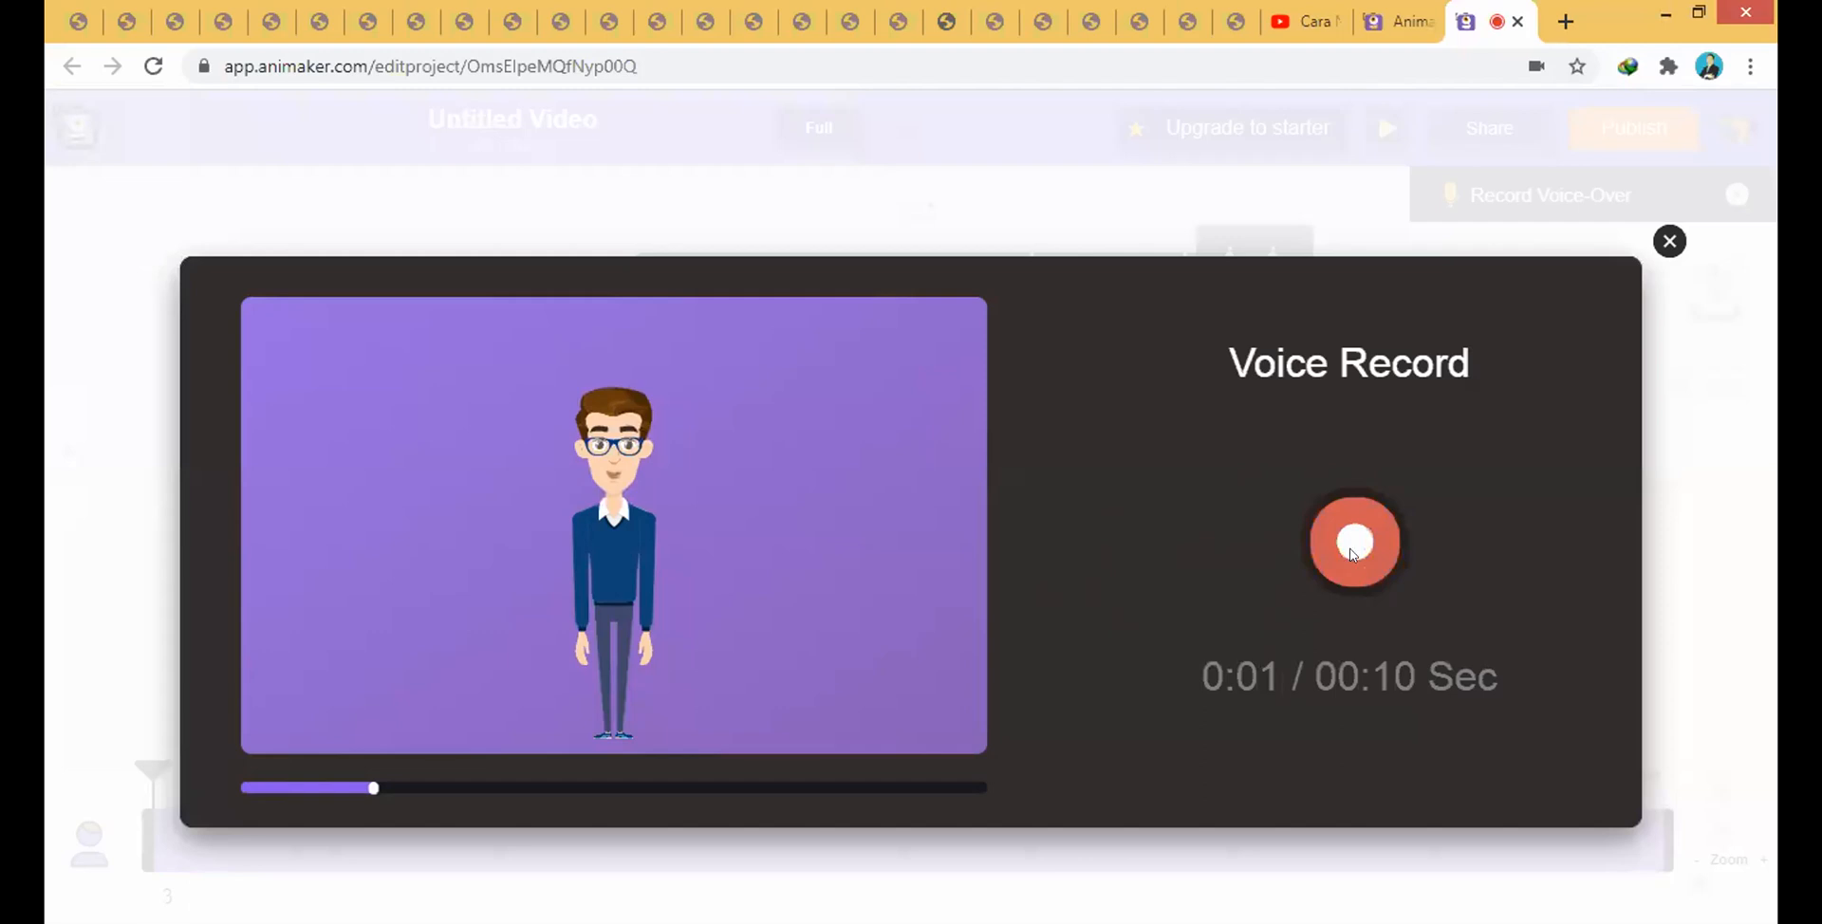
click(1353, 552)
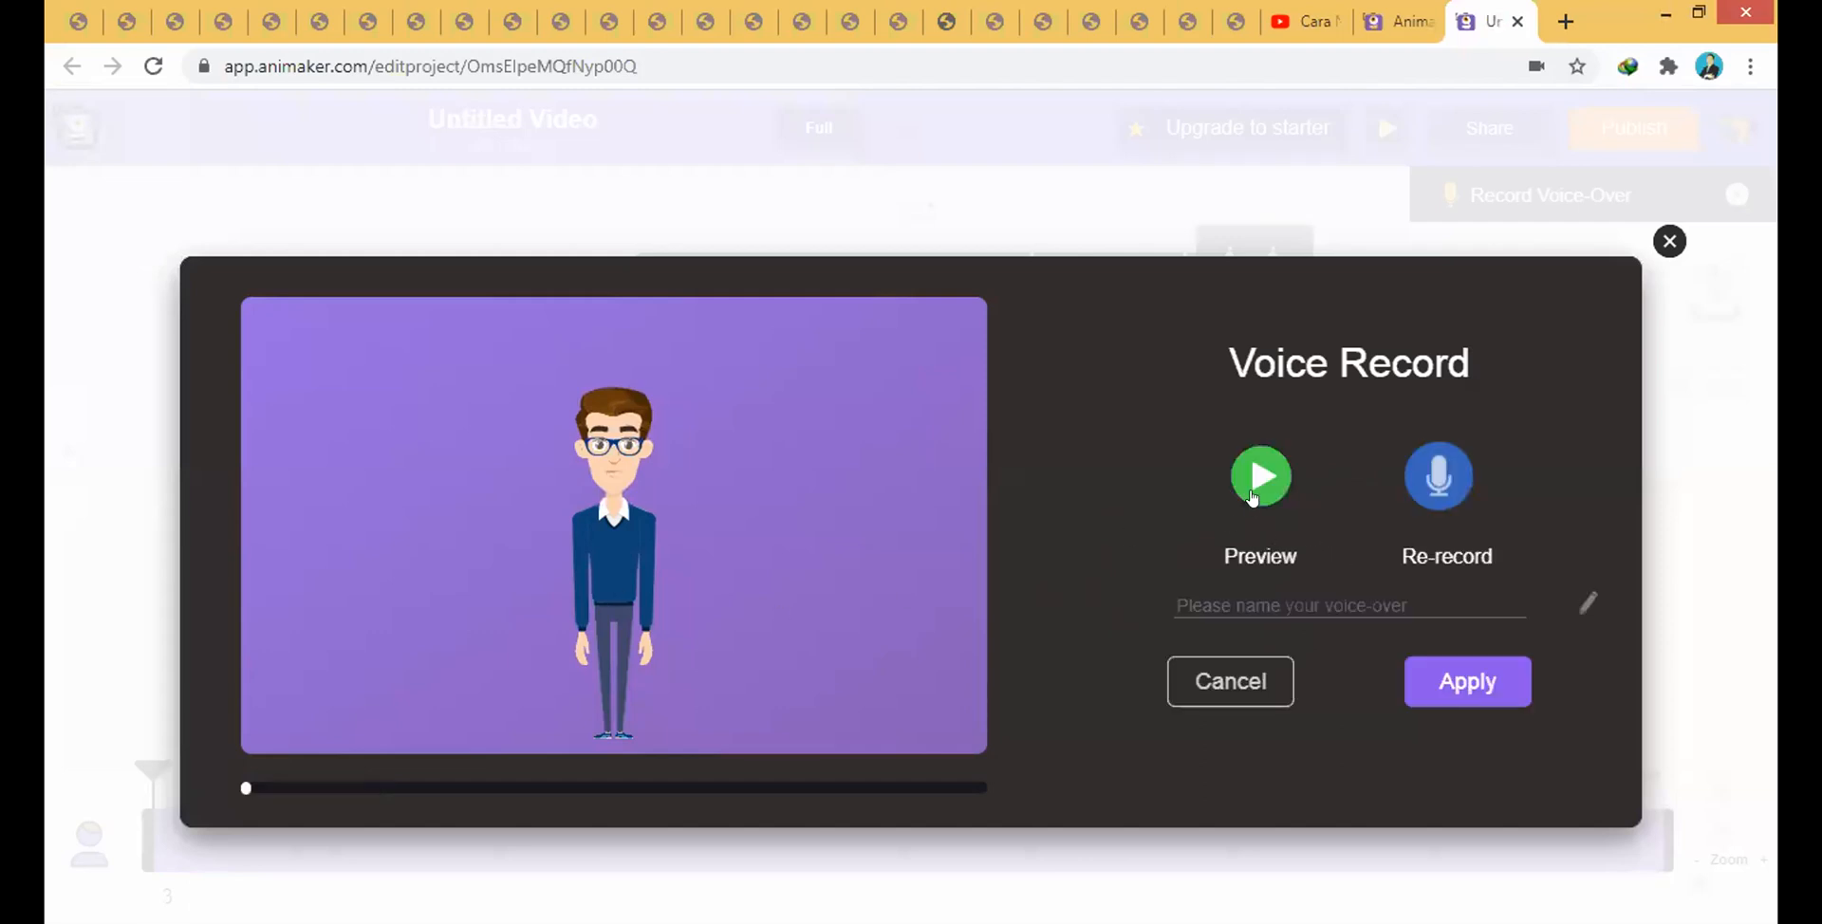
click(1256, 482)
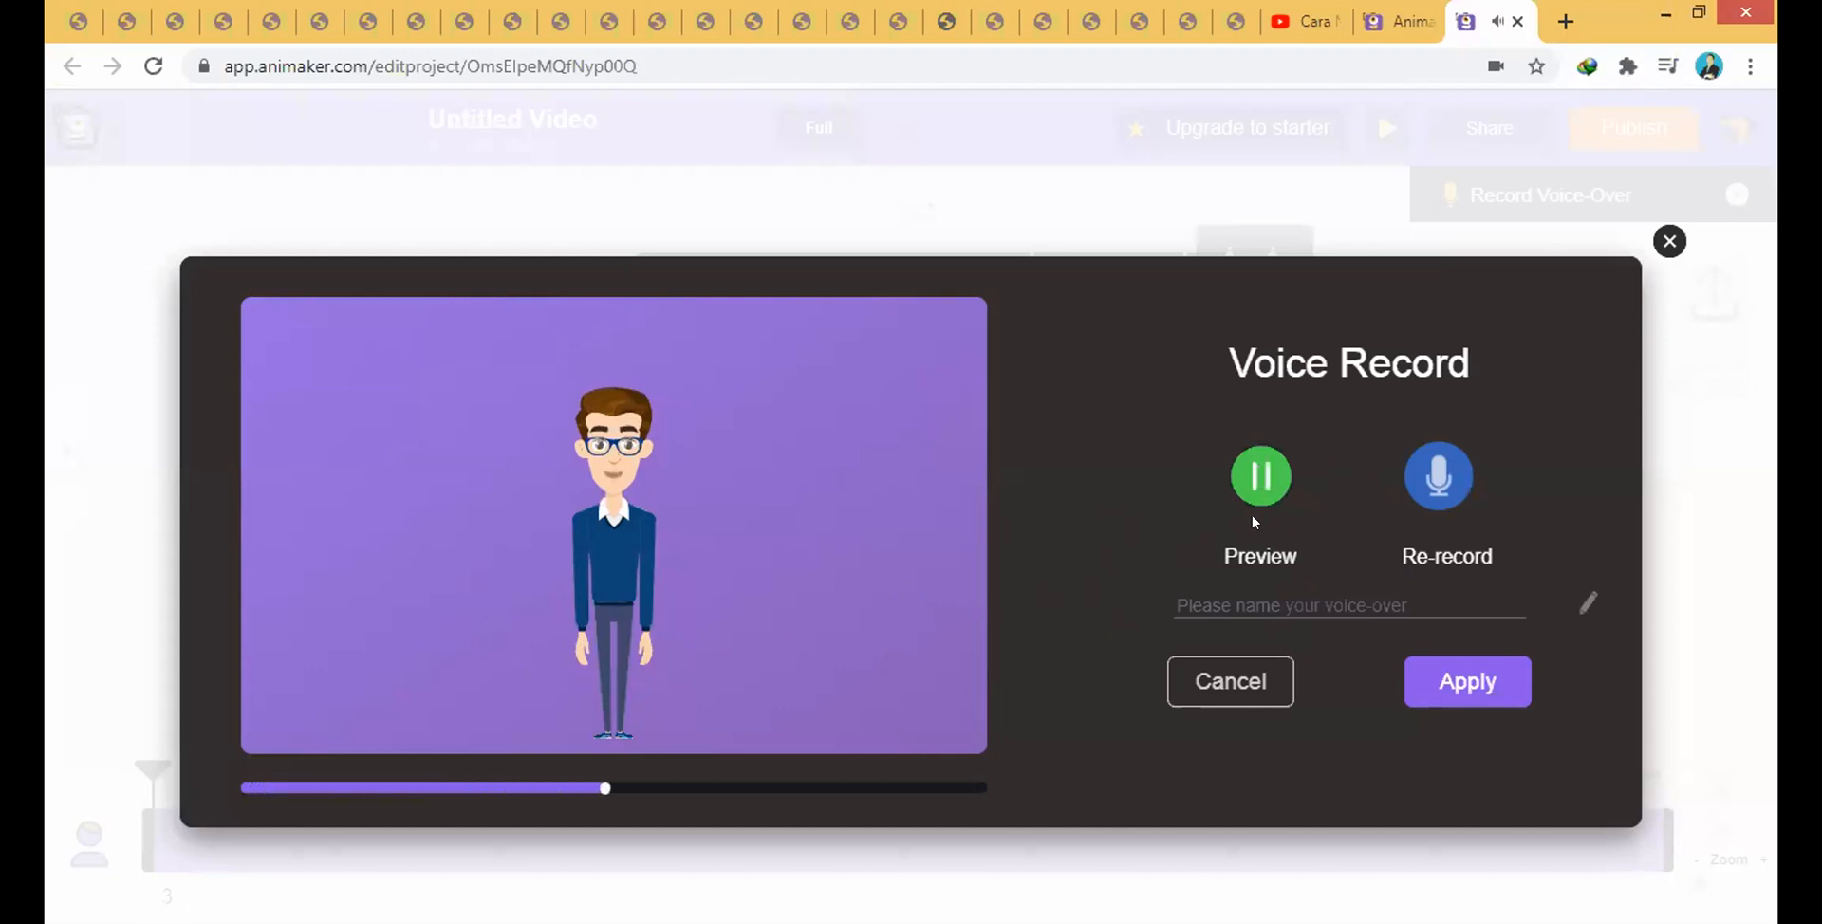
click(1296, 465)
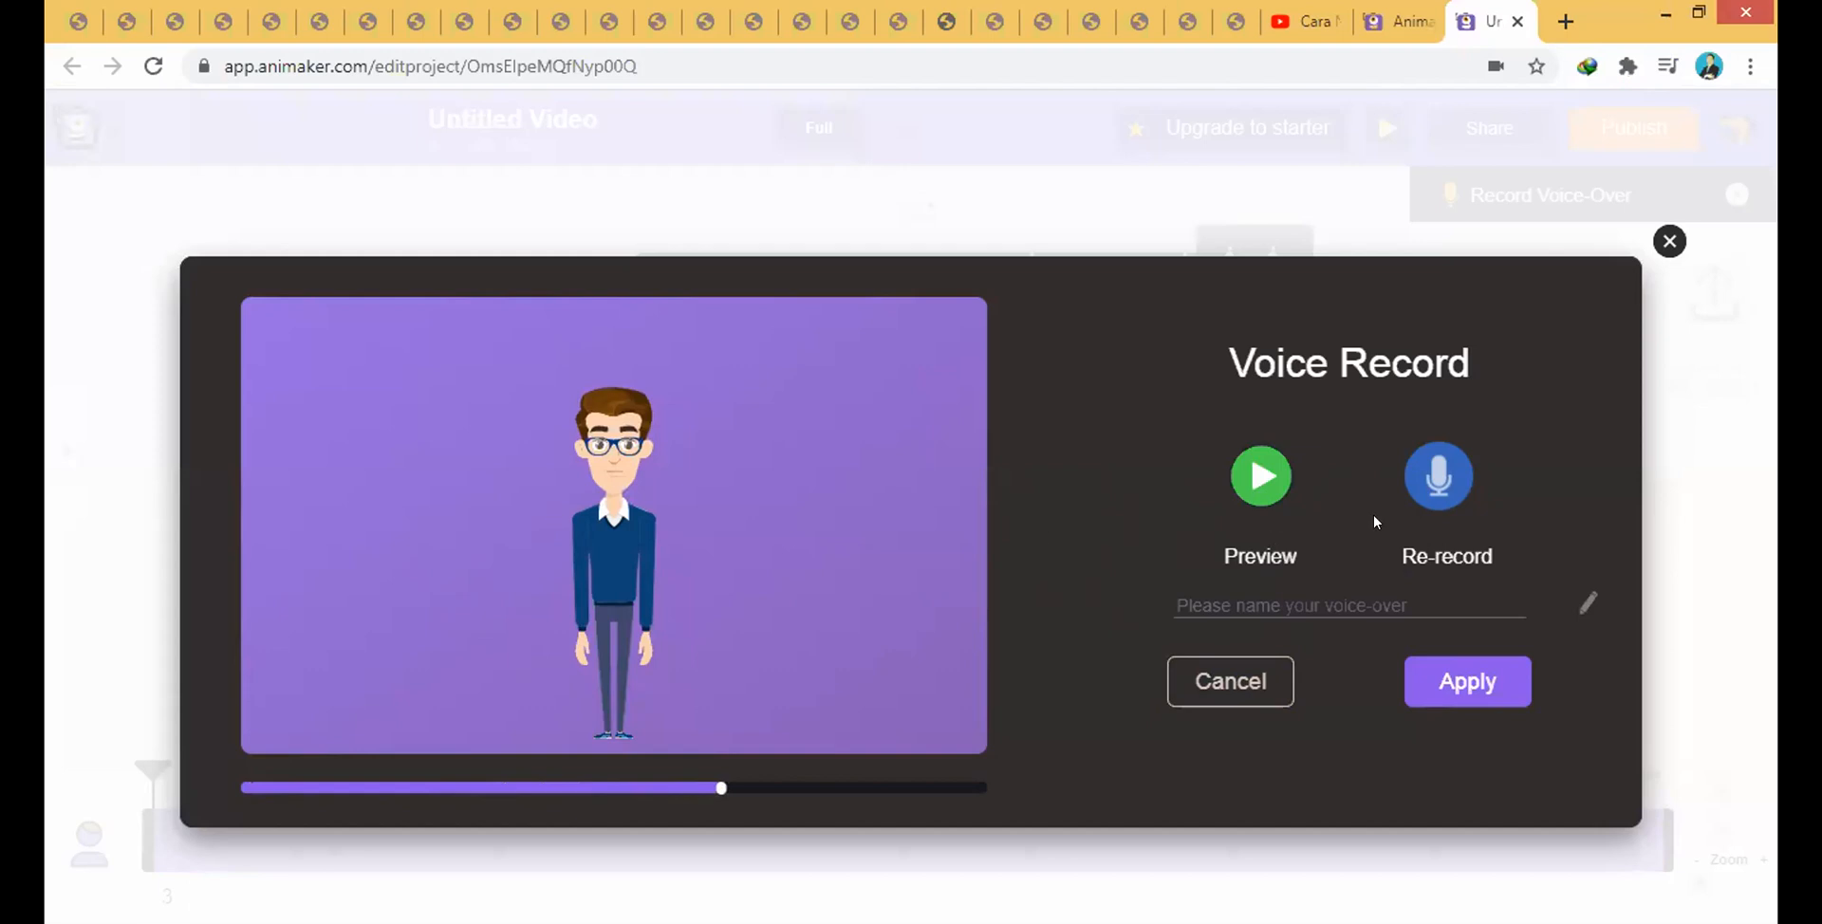
- Re-record the character's voice-over and discard that second take as well
click(1447, 482)
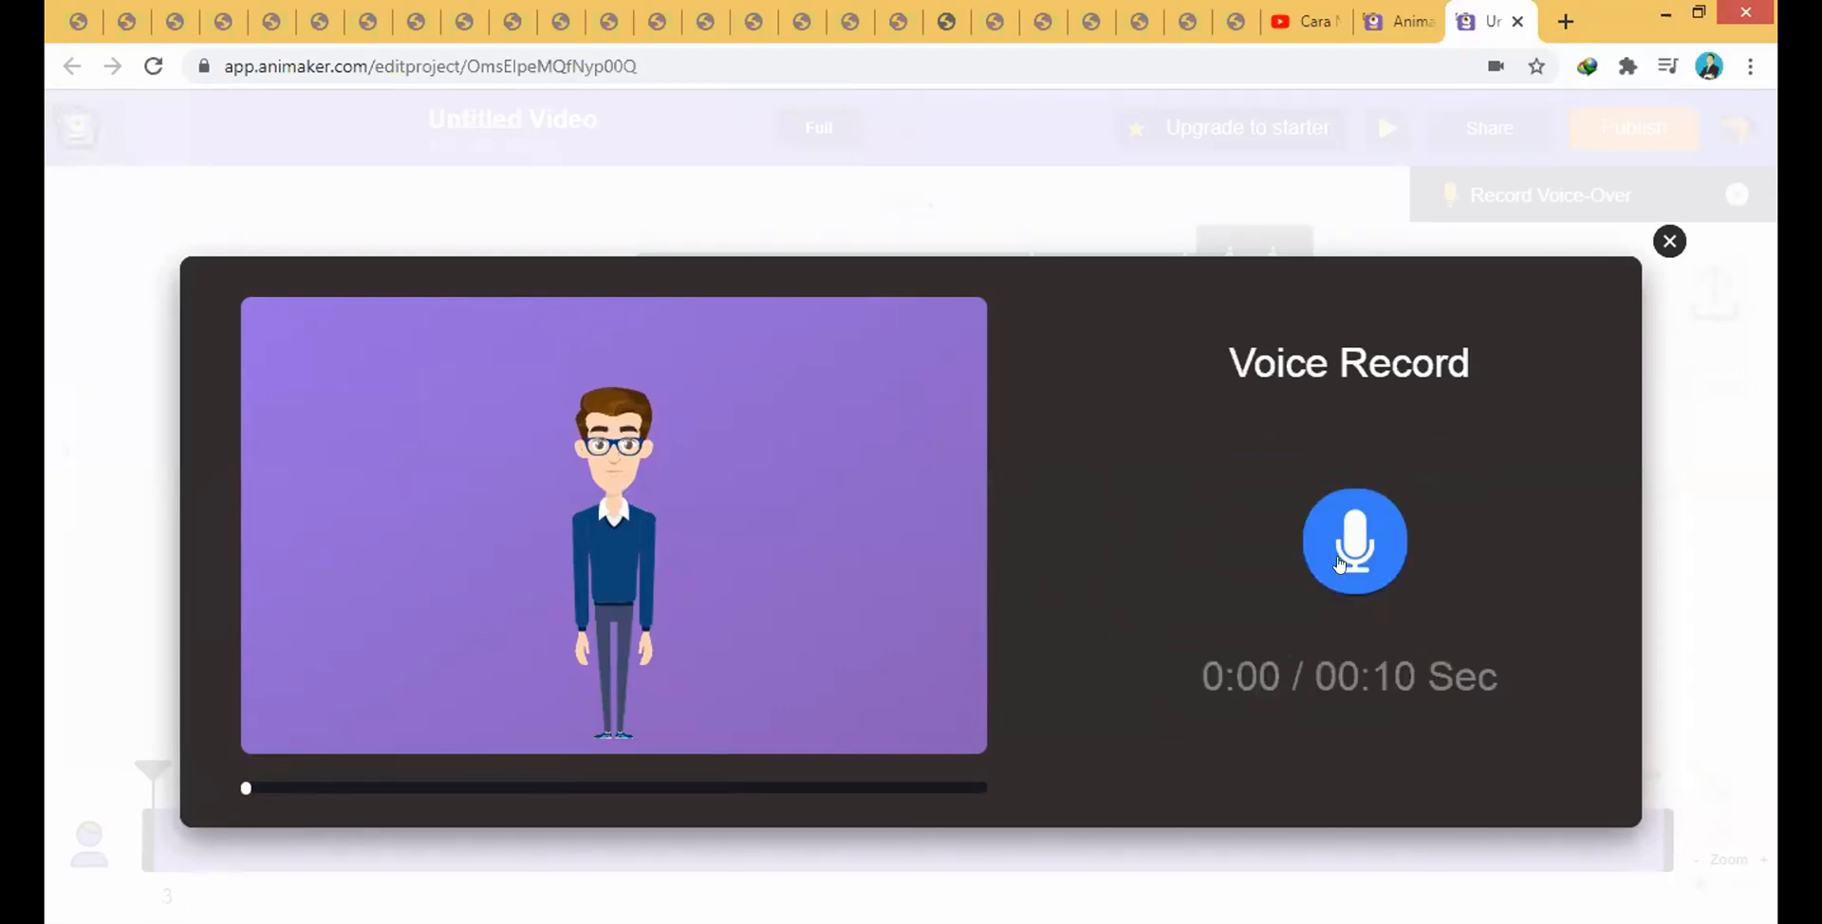
click(1350, 555)
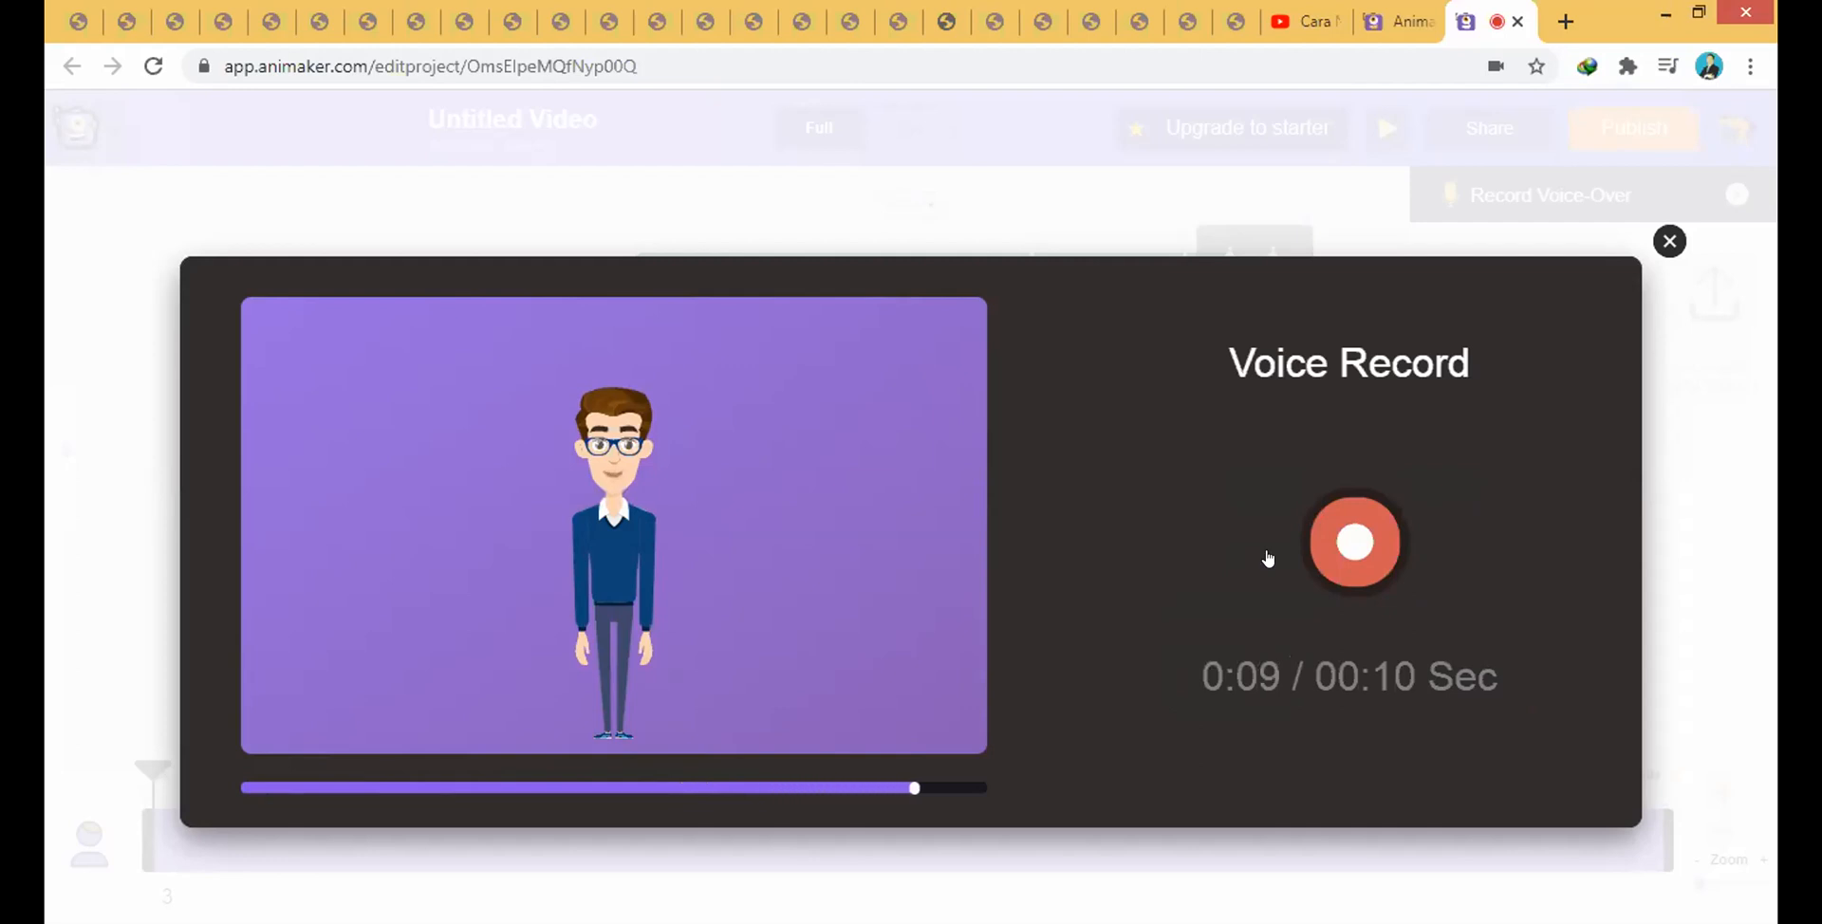
click(1341, 556)
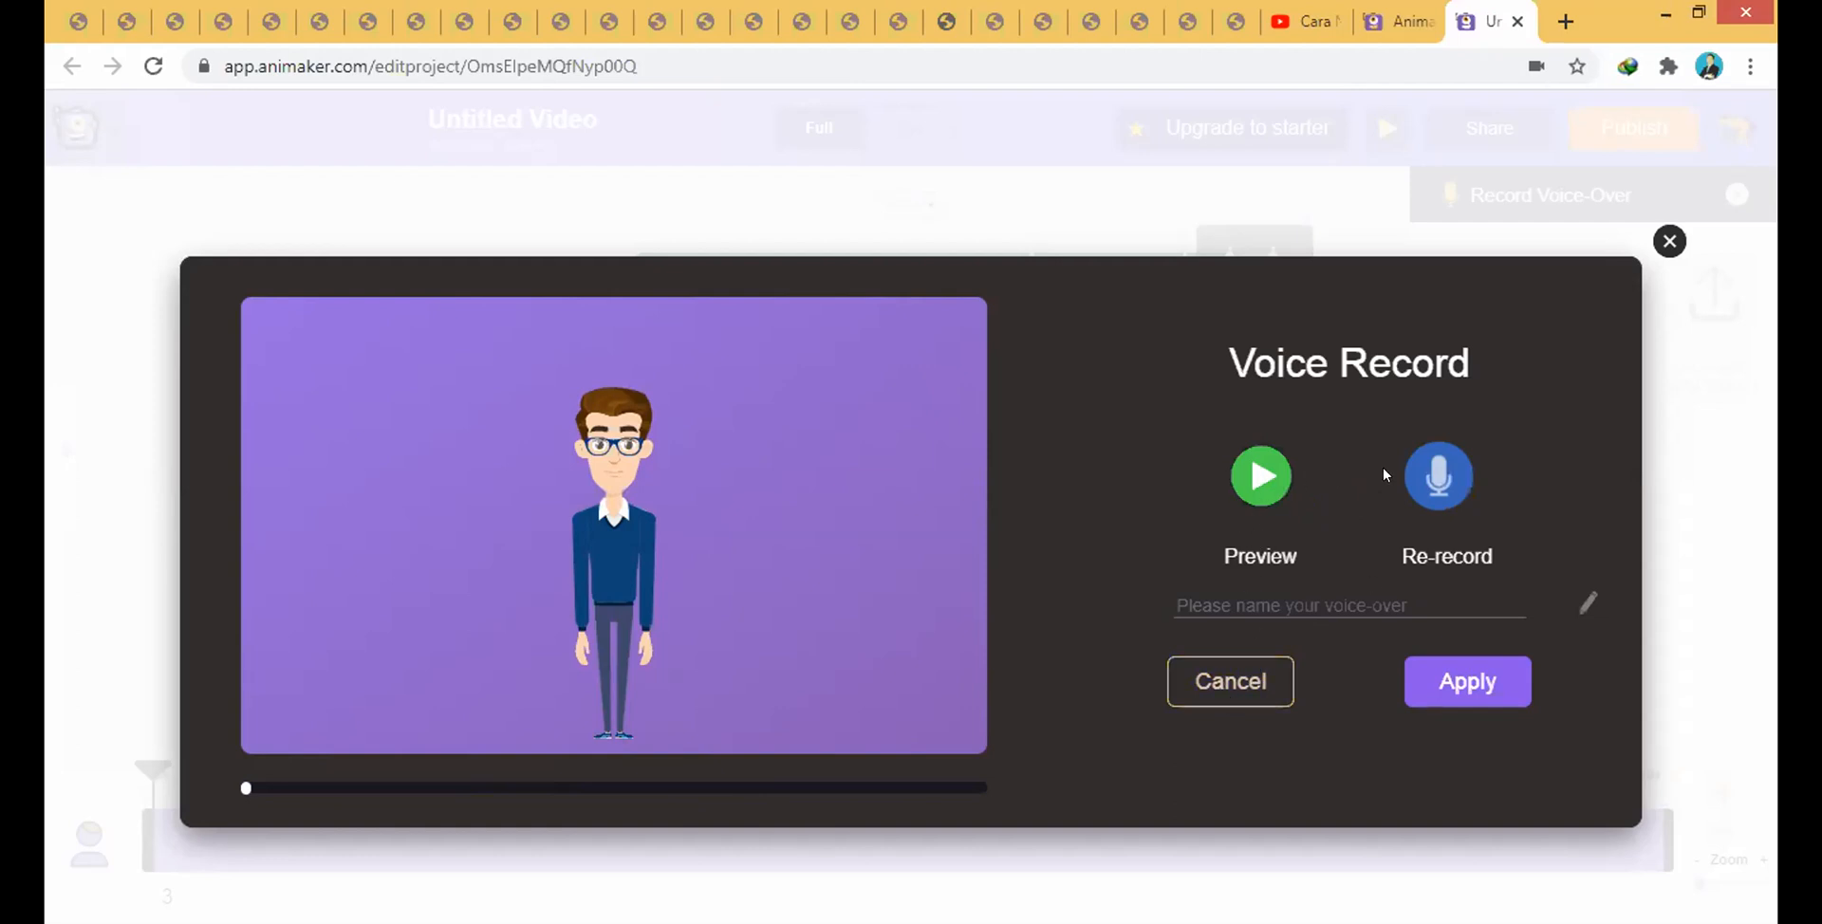
click(1439, 479)
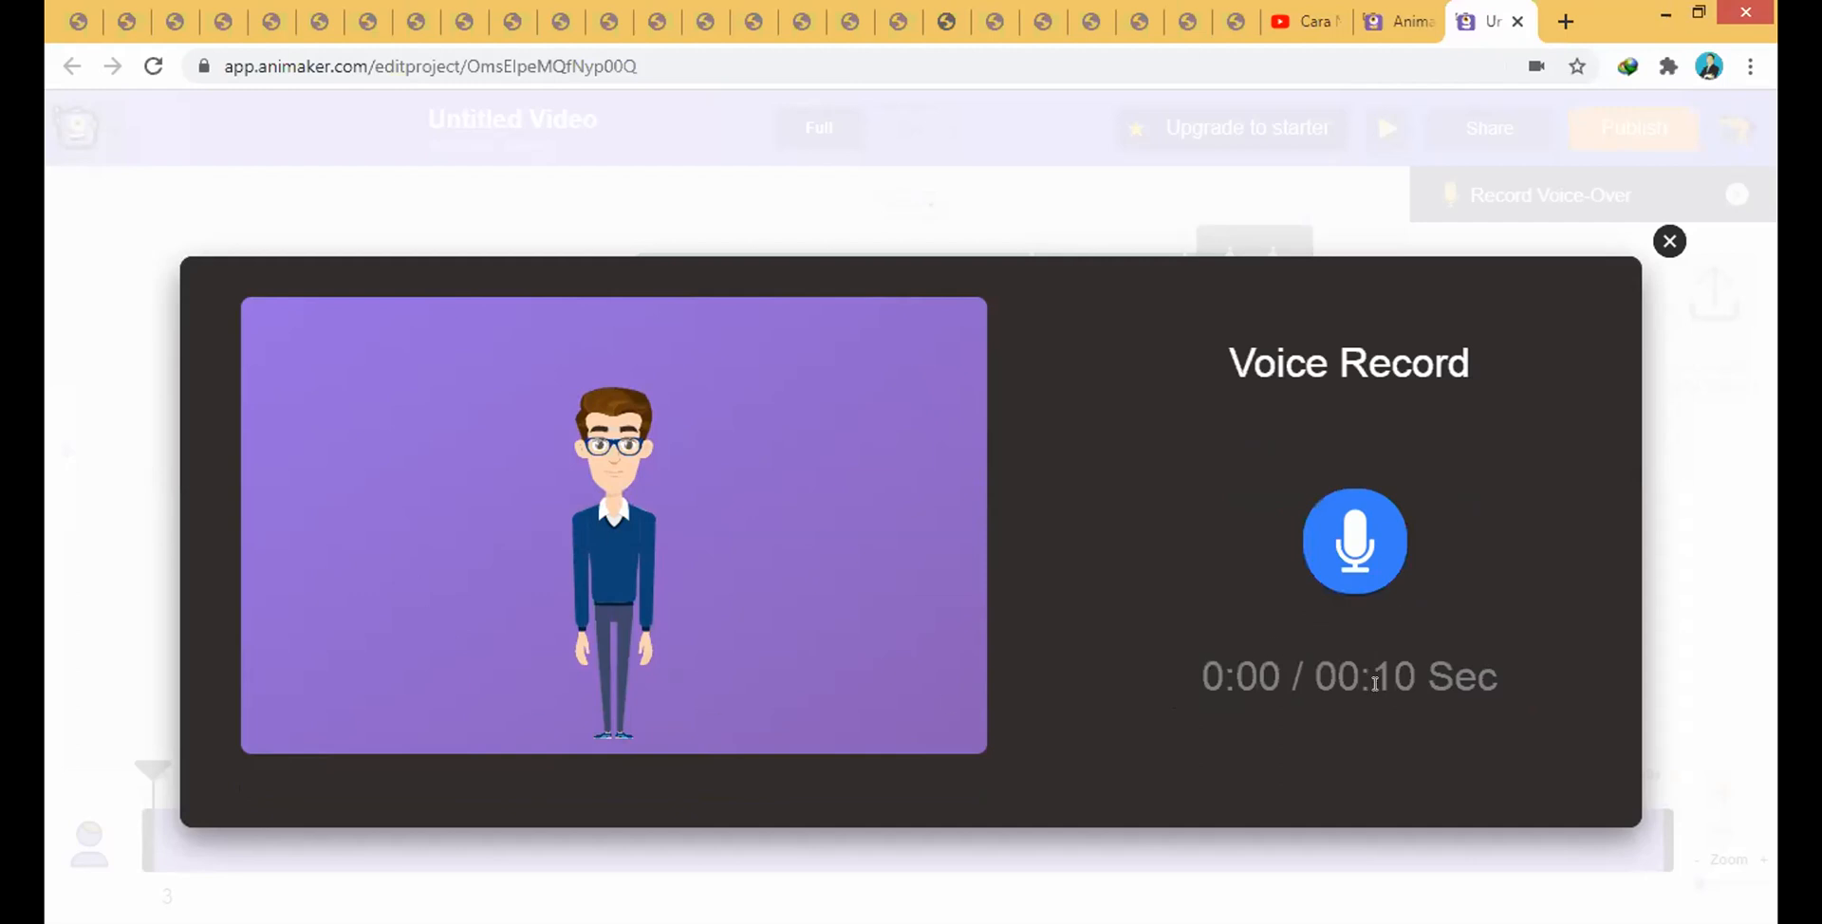
- Record another voice-over take for the character, name it "selamat datang" and apply it
drag(1394, 672, 1497, 682)
drag(1198, 664, 1277, 678)
click(1354, 555)
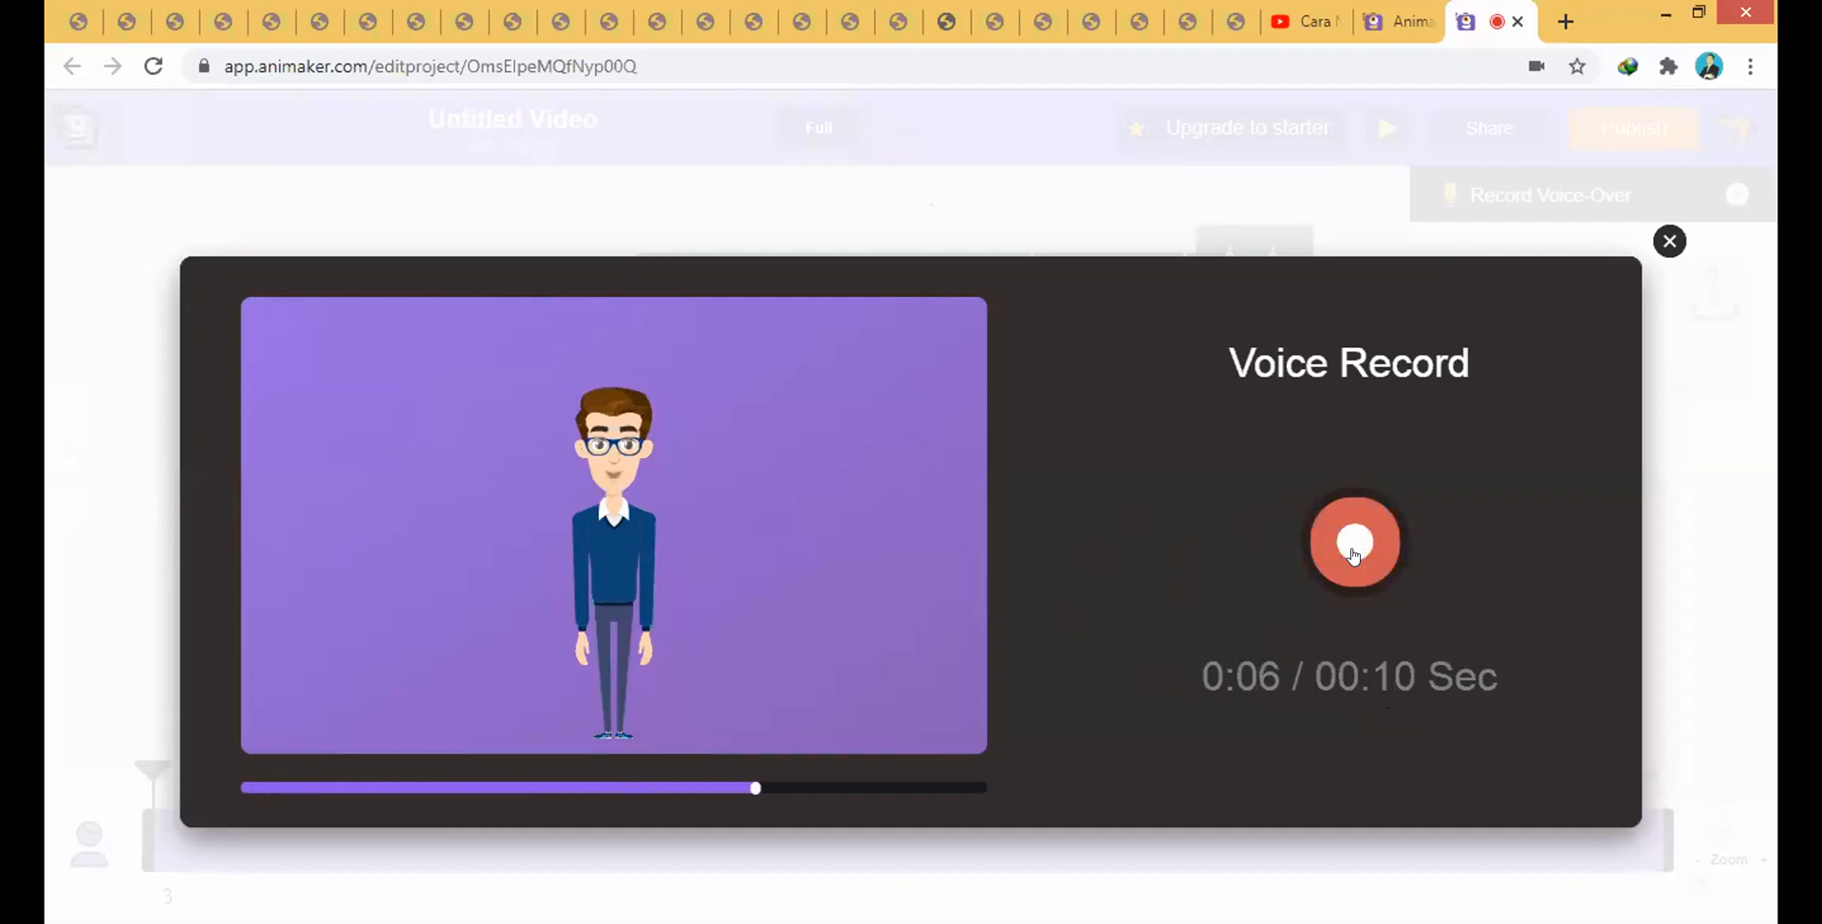
click(1354, 550)
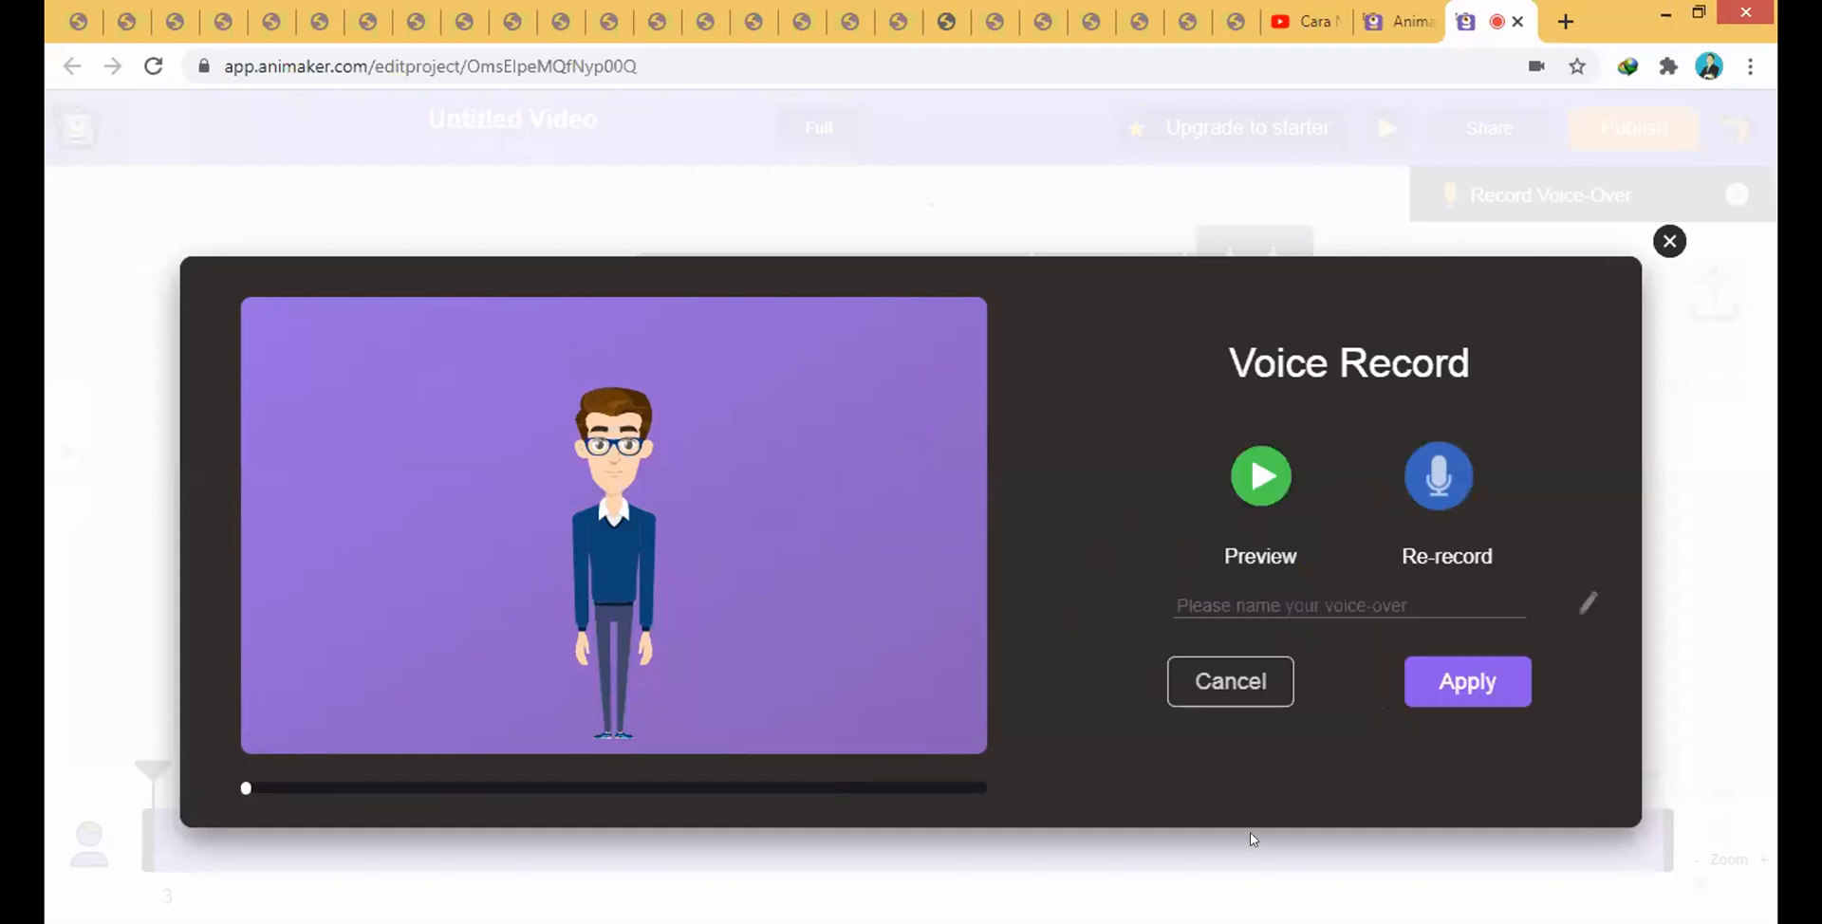
click(1272, 597)
text(selamat datang)
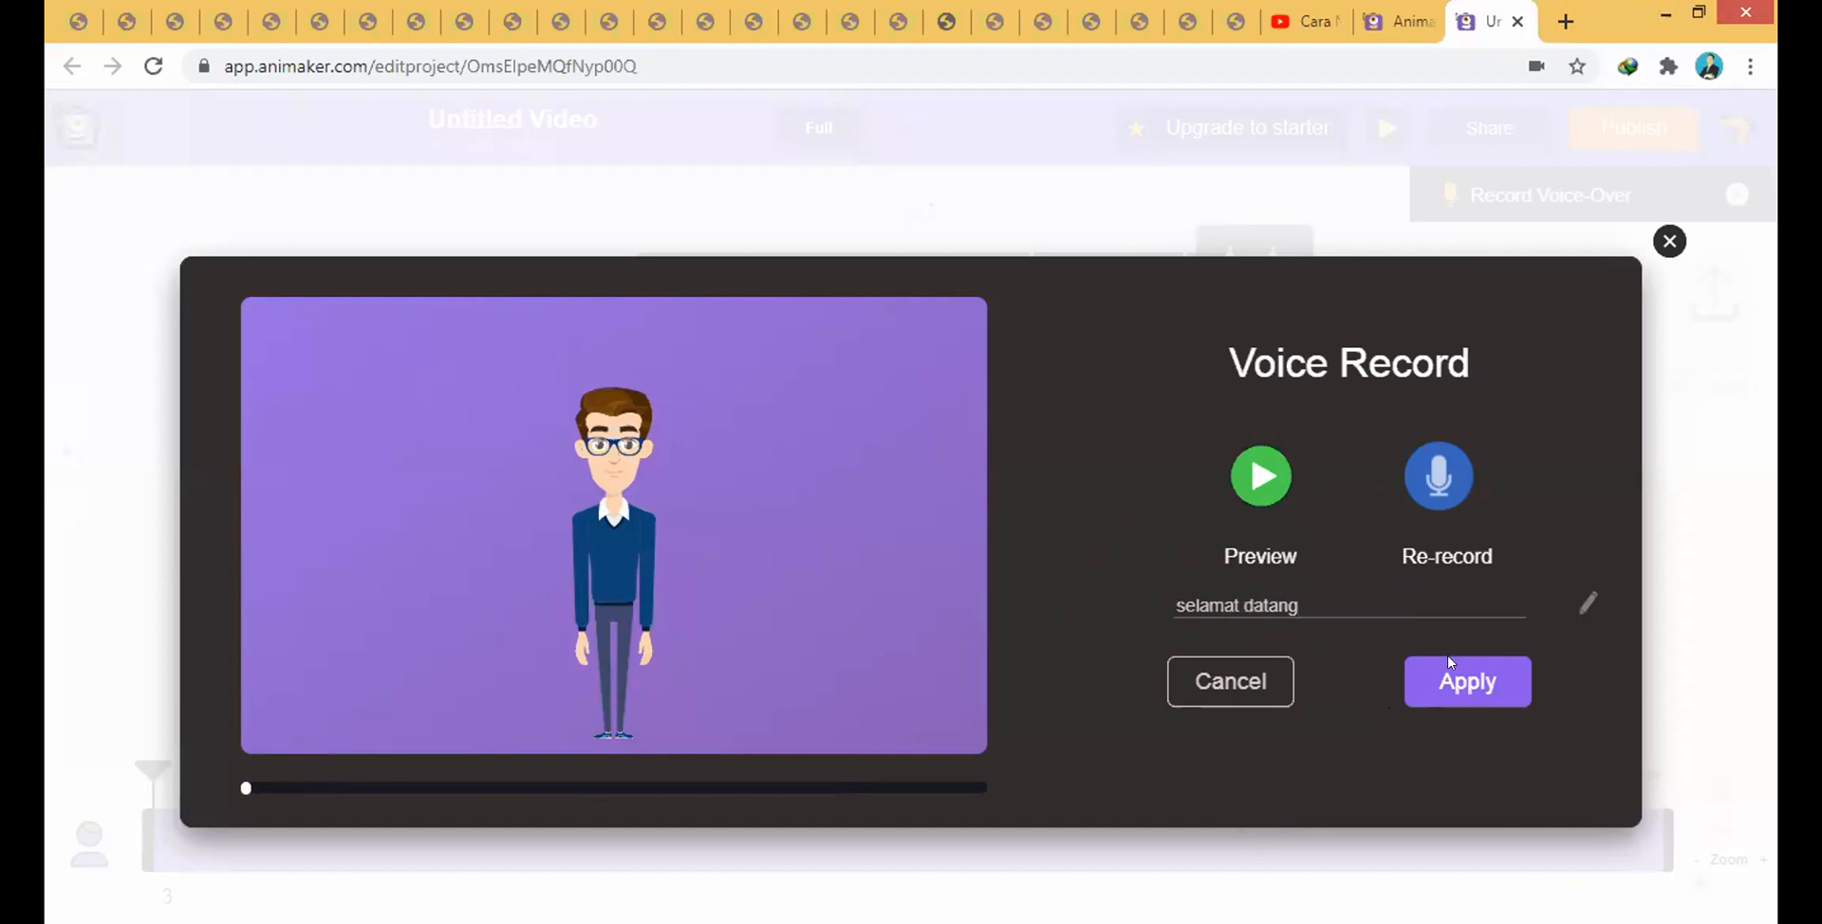
click(1489, 678)
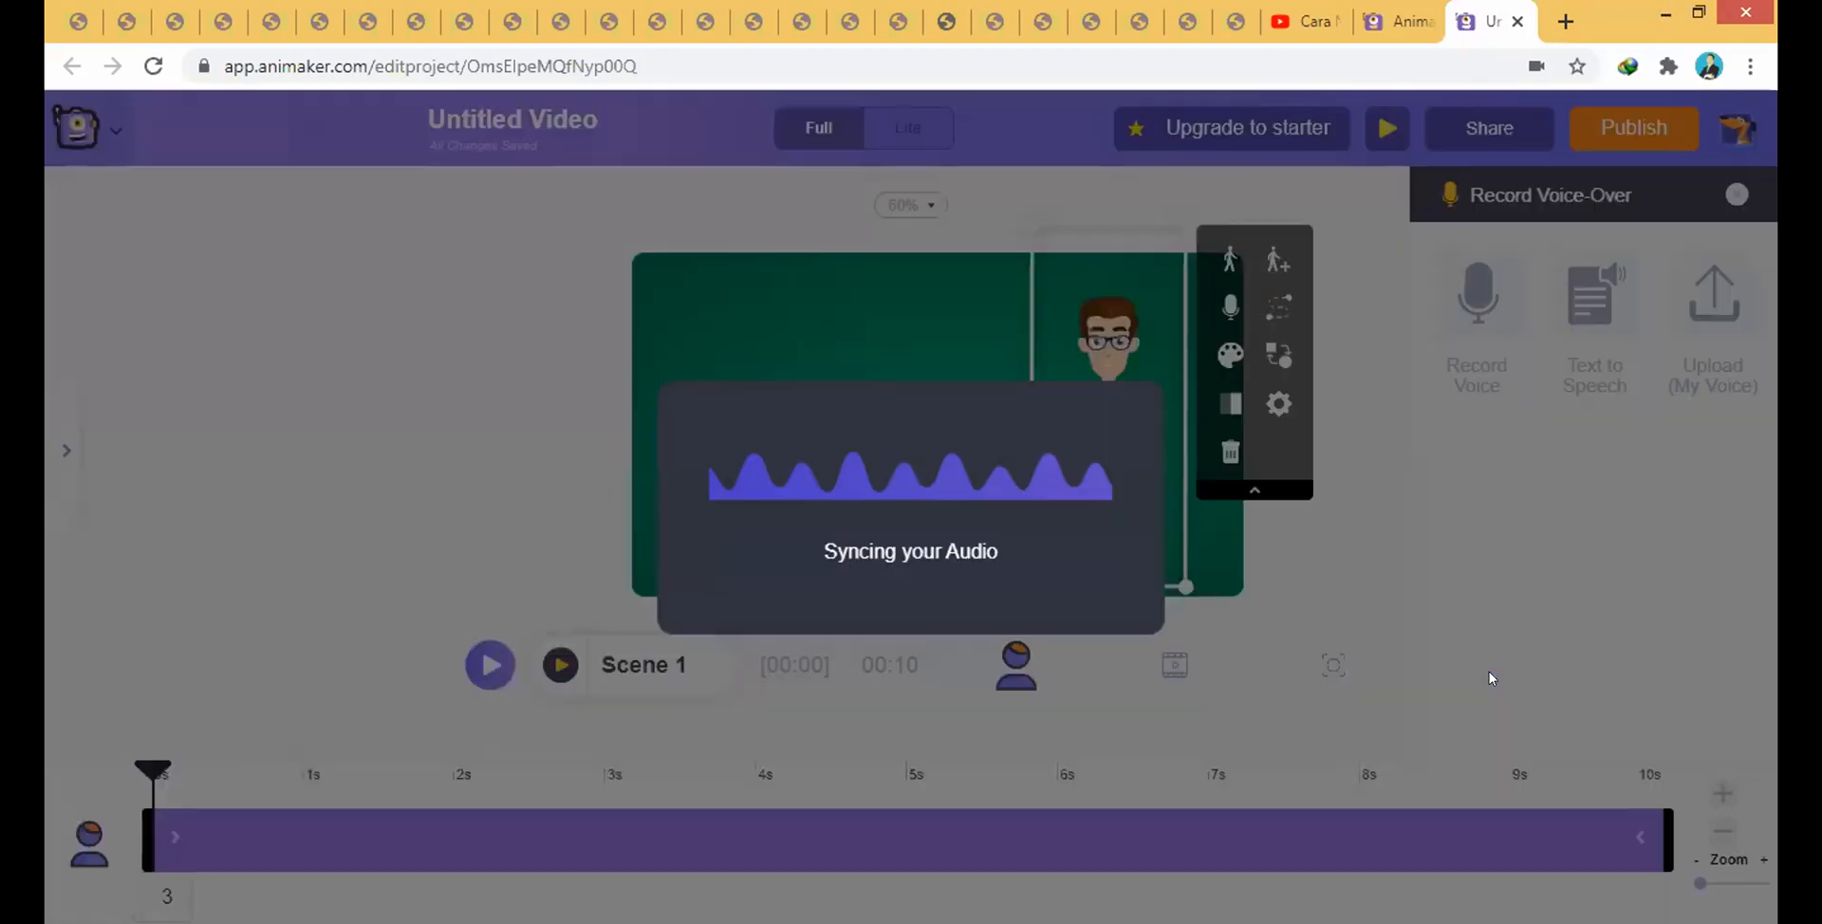
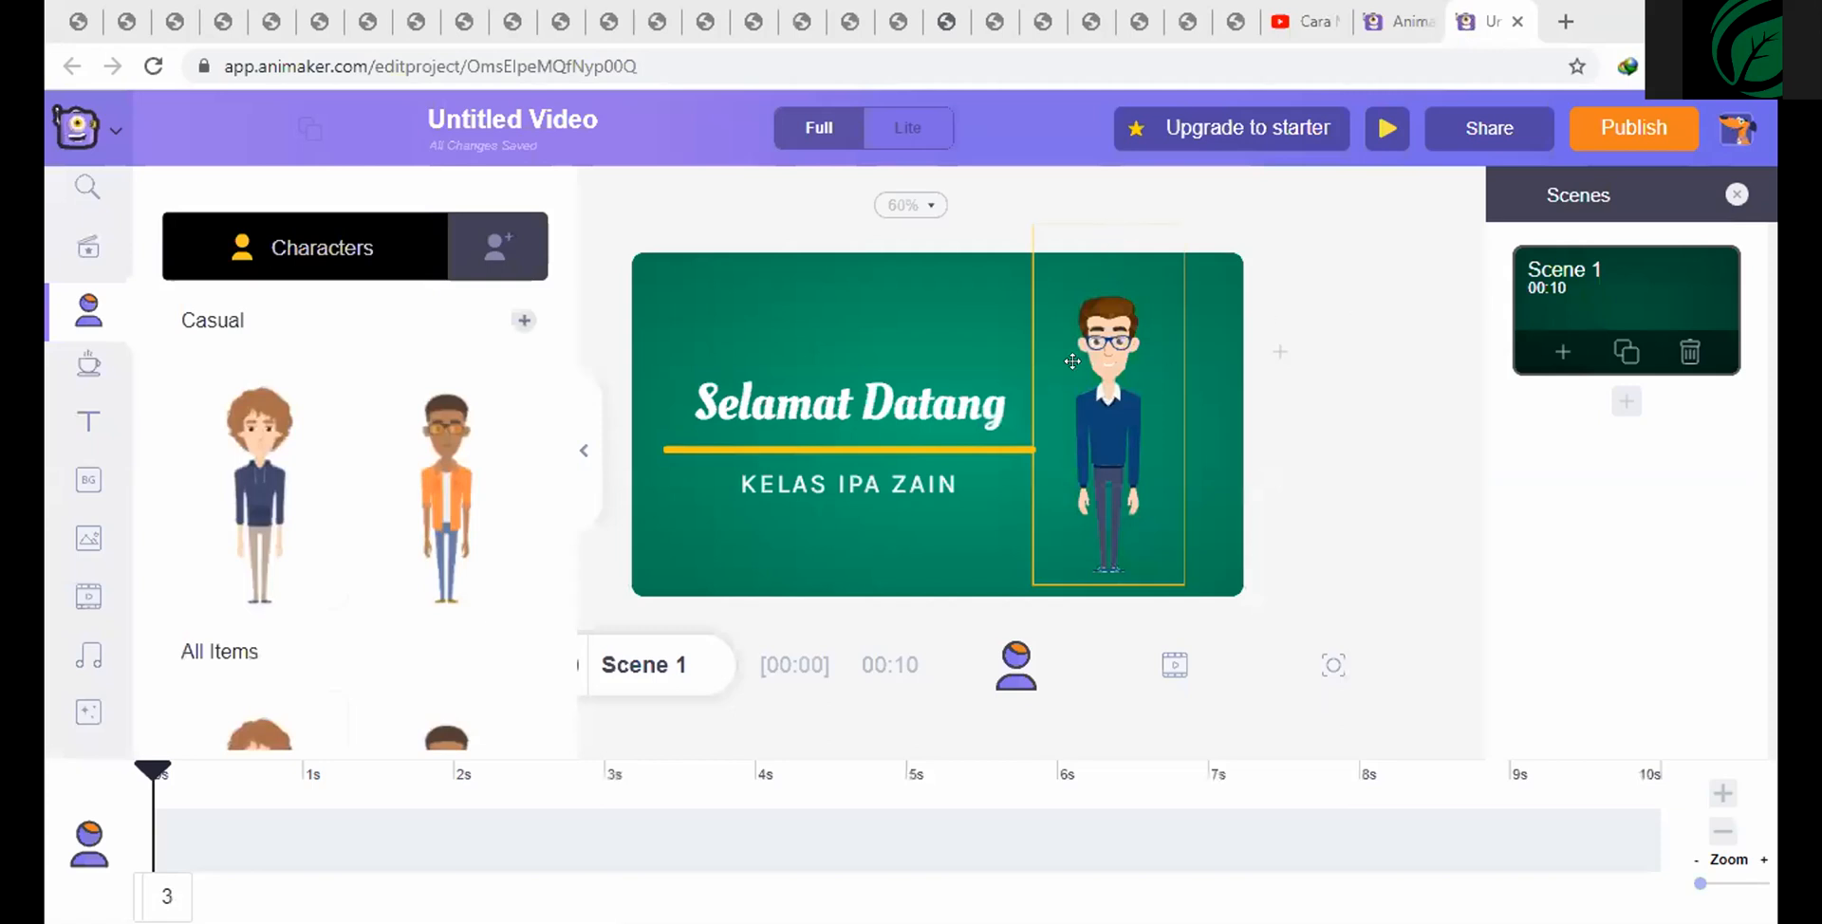
- Check the character's track and the scene timeline for the applied voice-over
click(1072, 361)
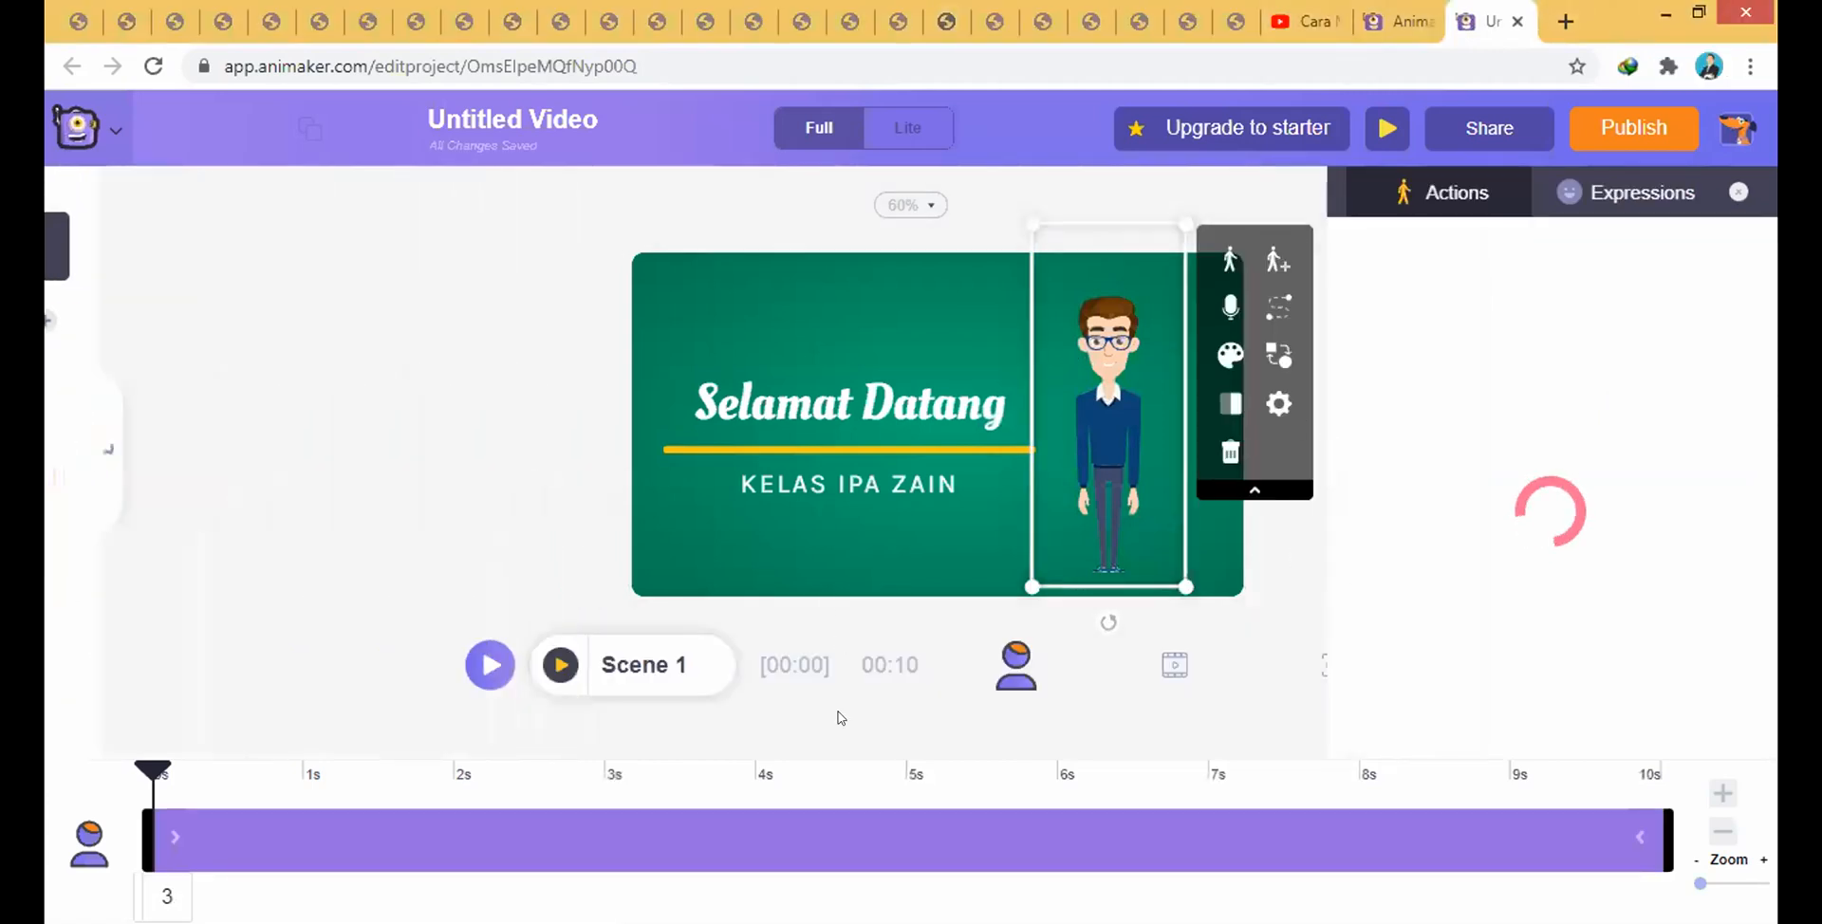
click(1175, 668)
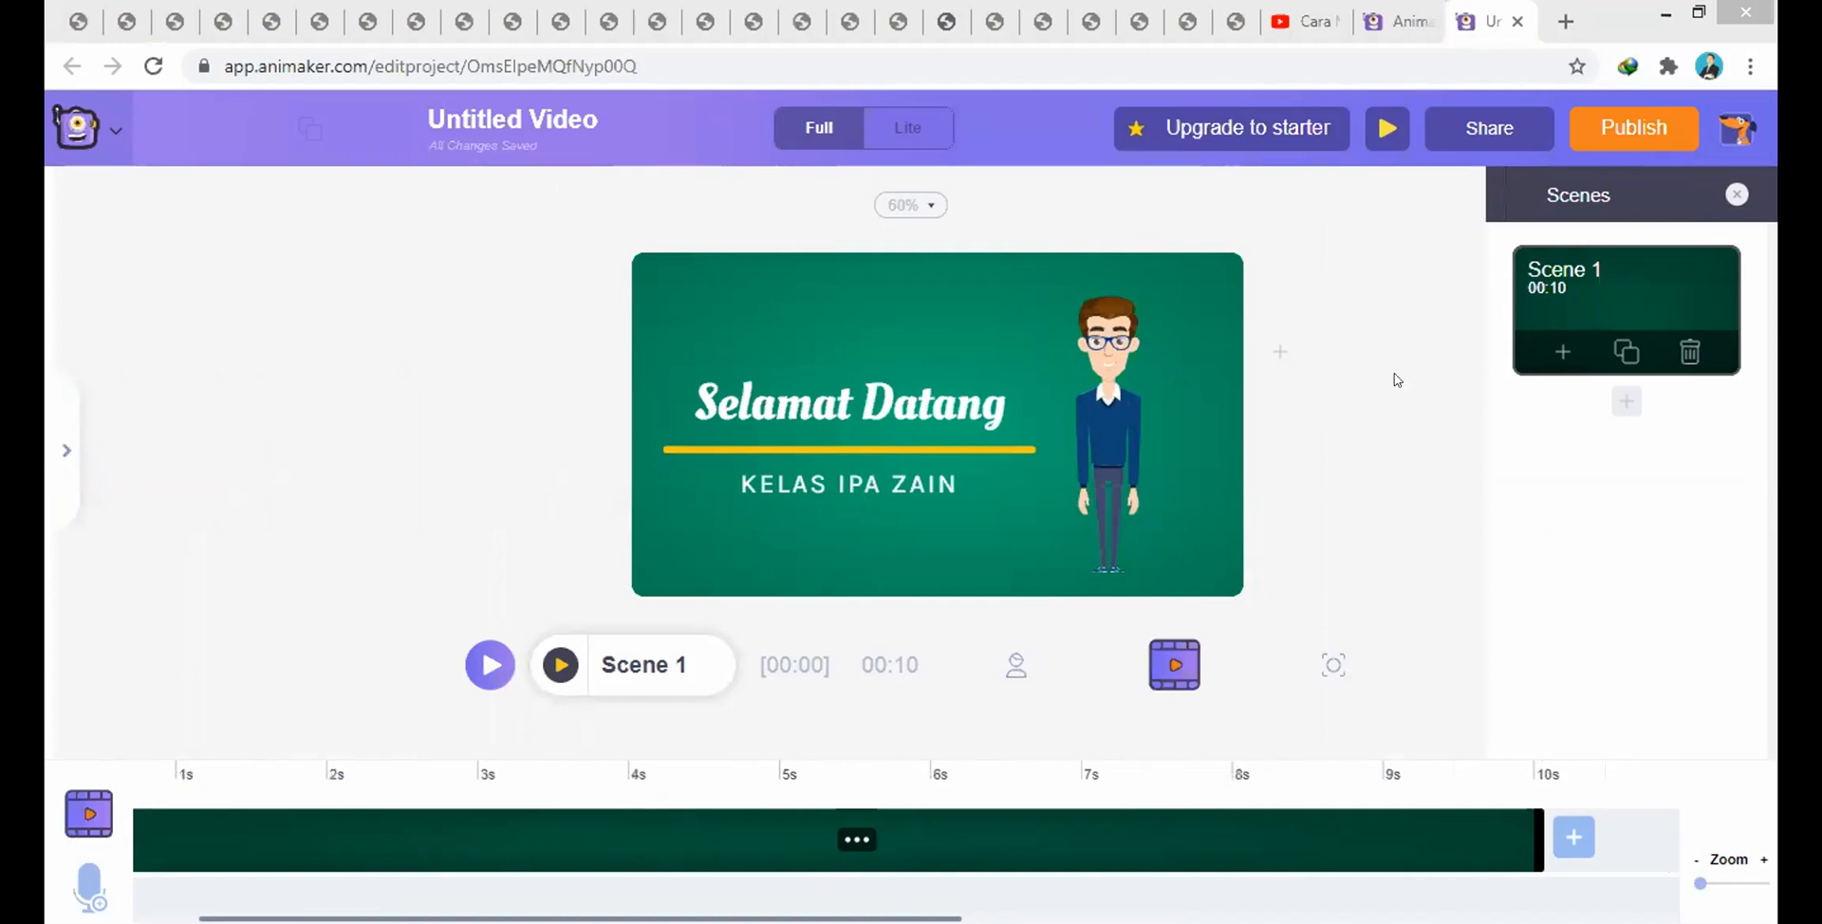
click(1151, 320)
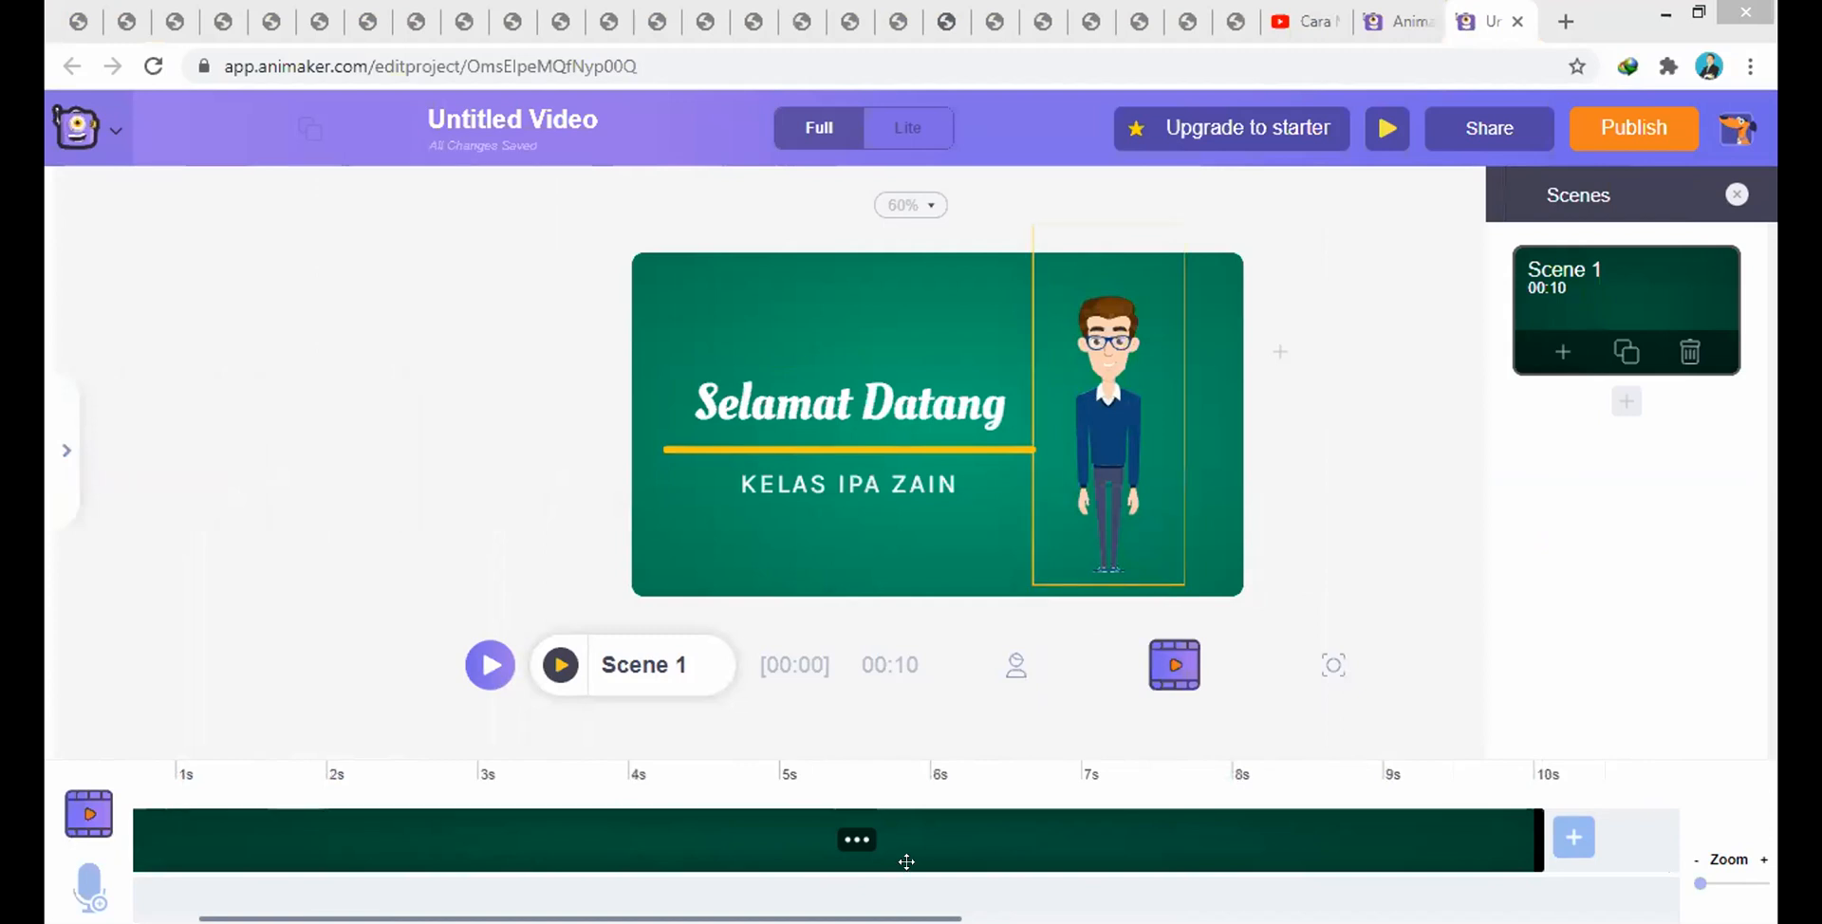
- Record a new voice-over for the character with glasses, apply it as "pengantar" and reload the editor page
click(1092, 379)
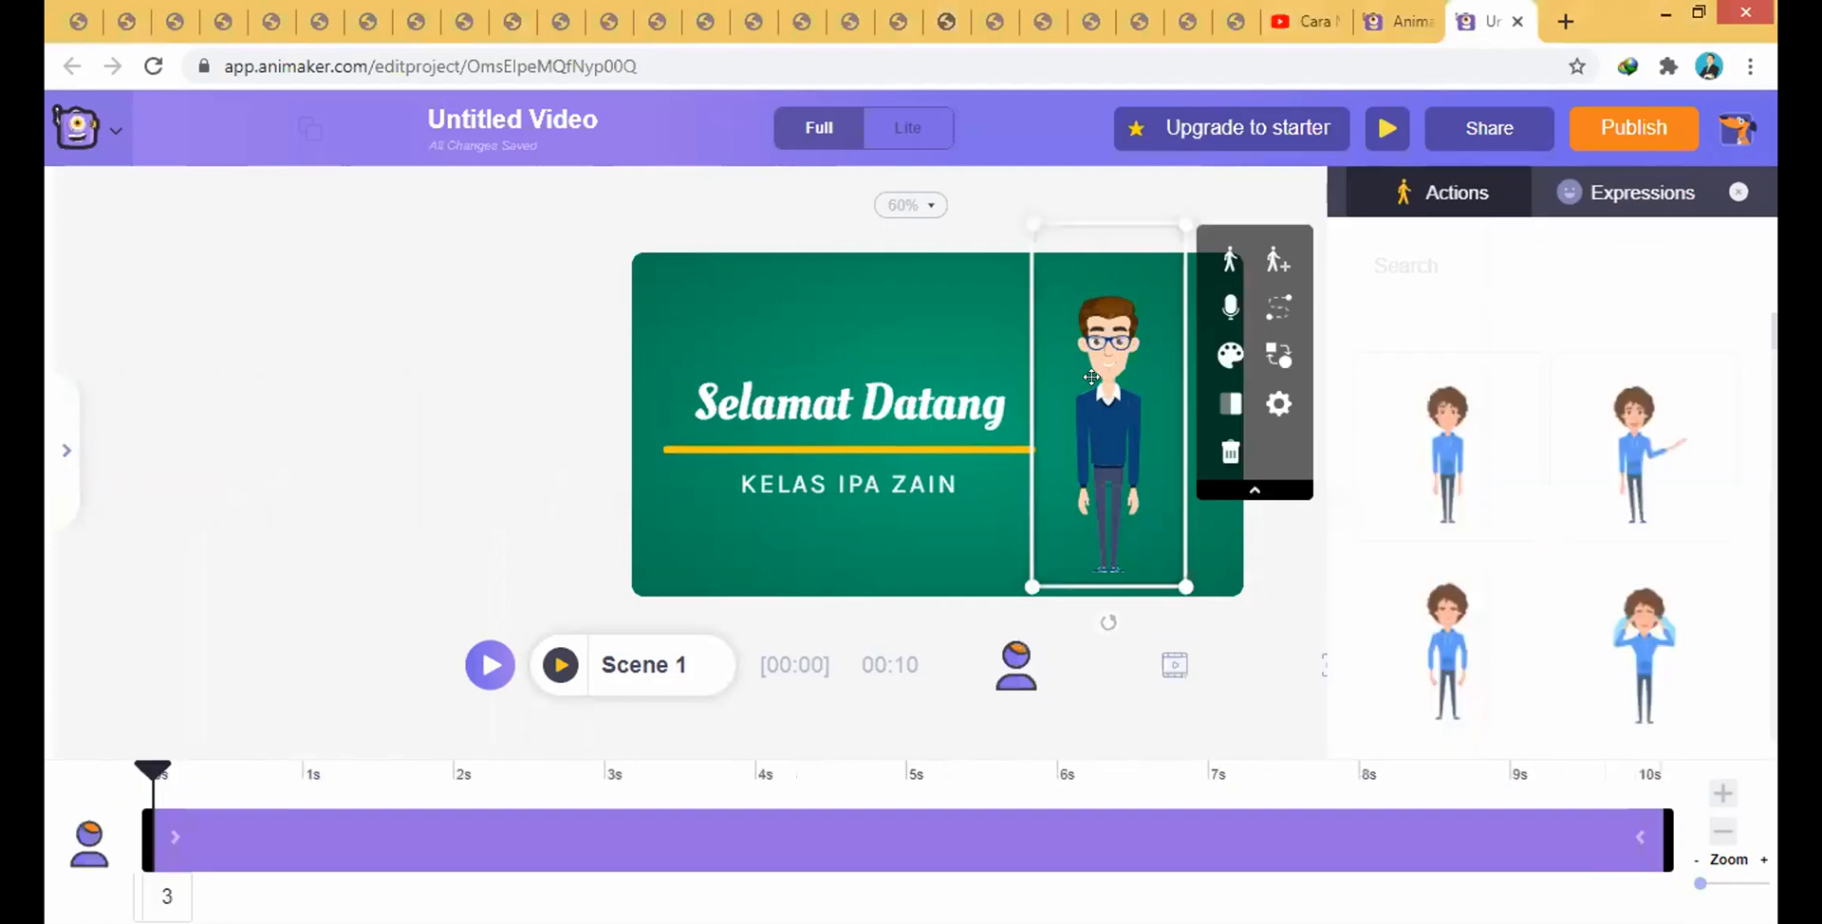
click(1218, 313)
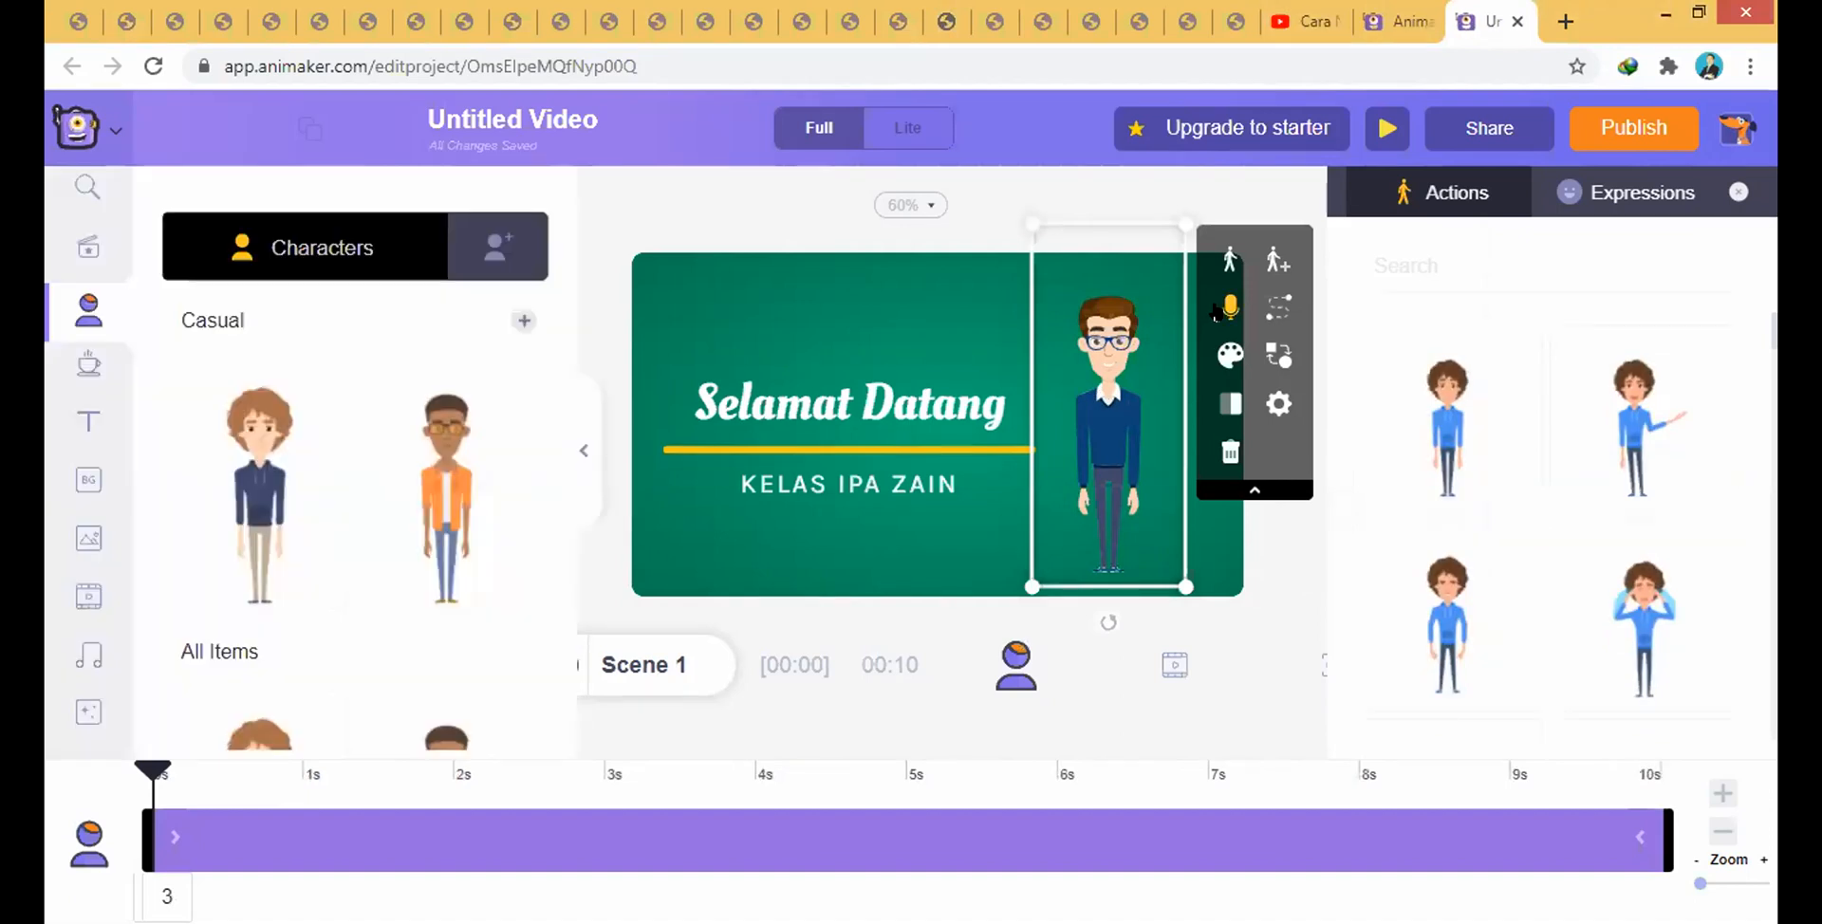
click(1476, 297)
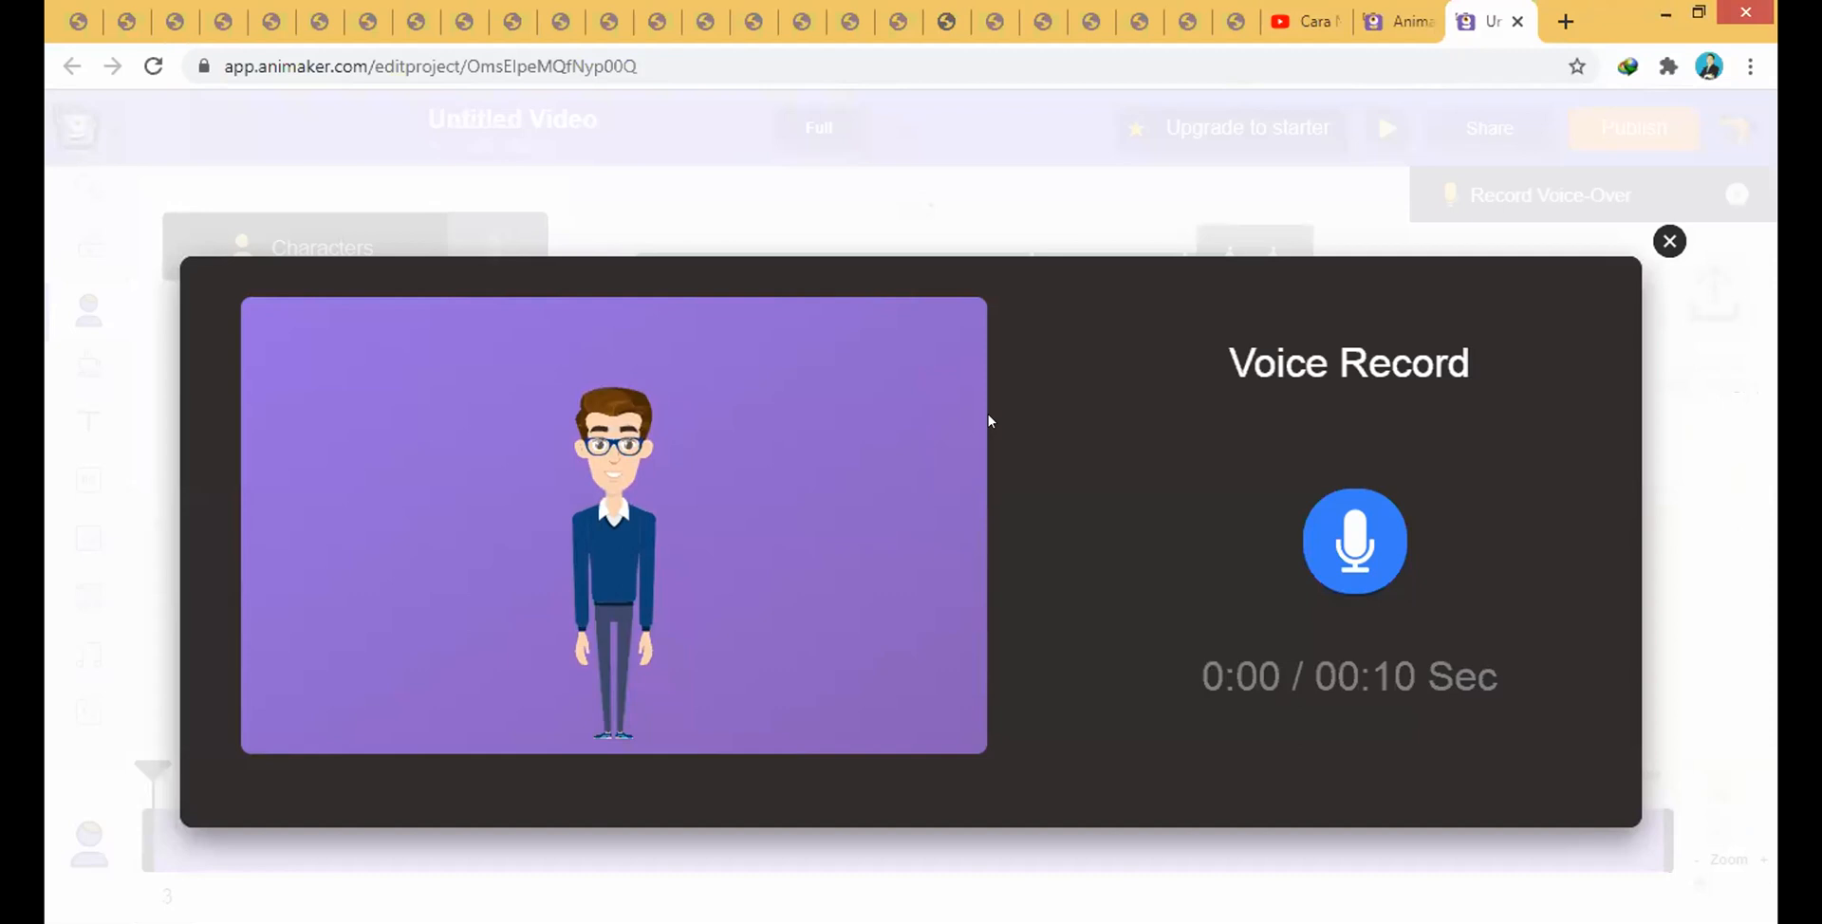
click(1369, 555)
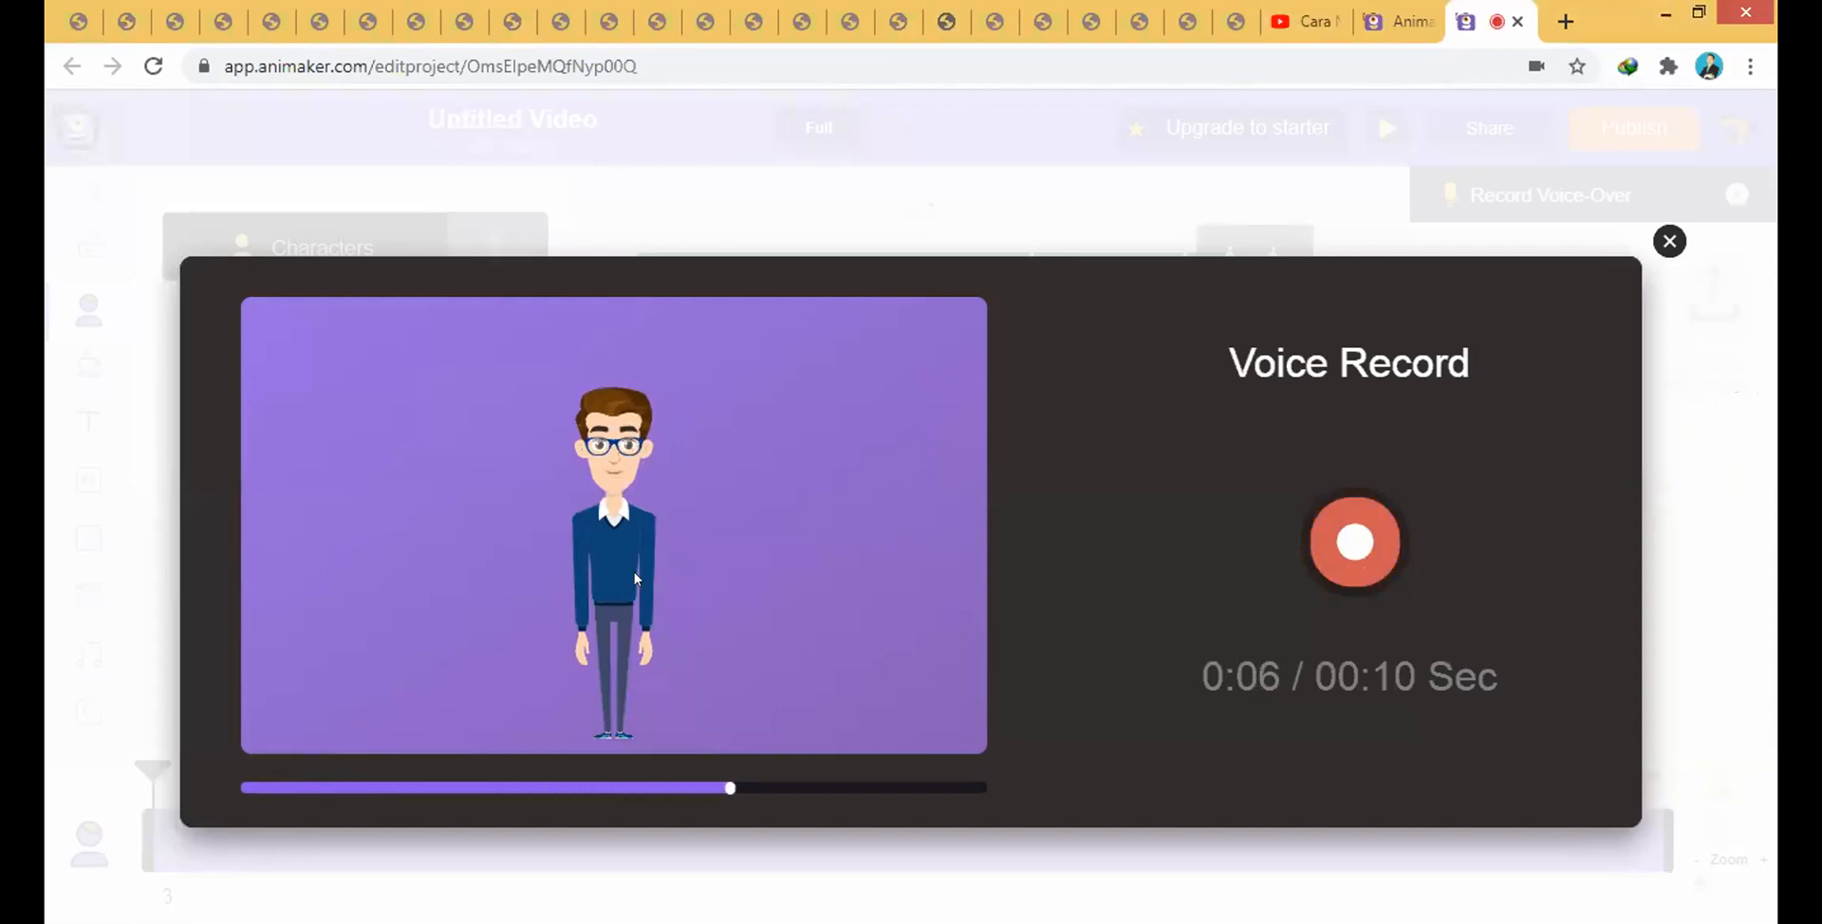
click(1360, 541)
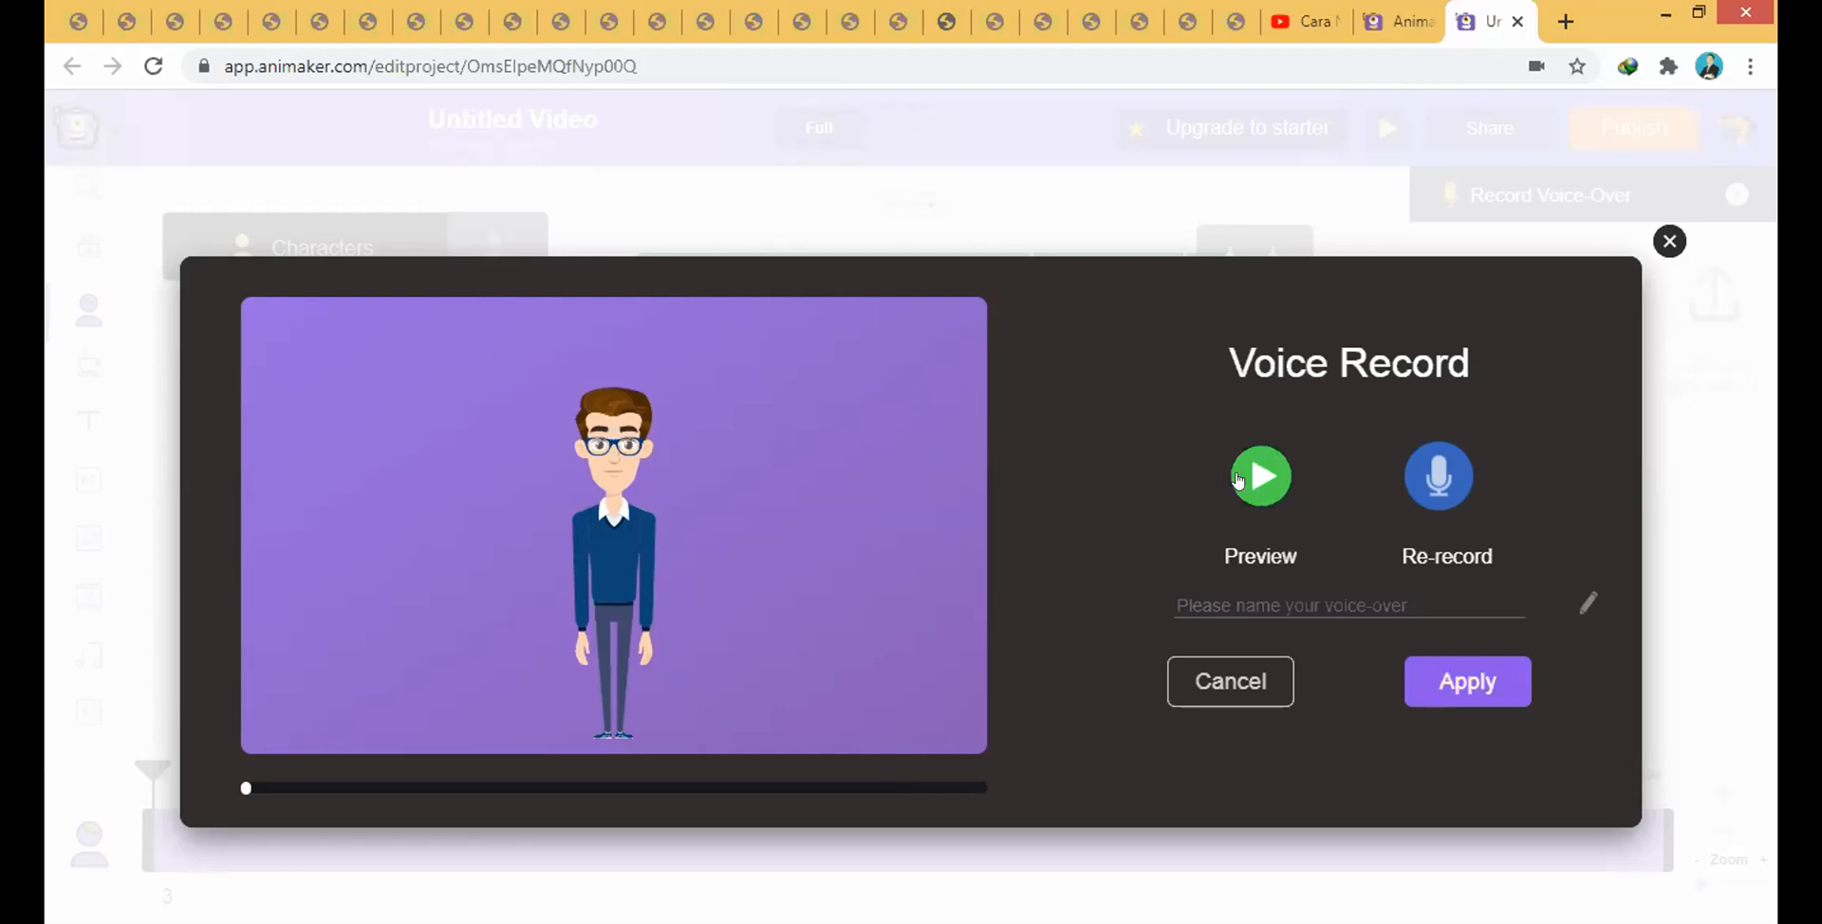
click(1211, 602)
text(pengantar)
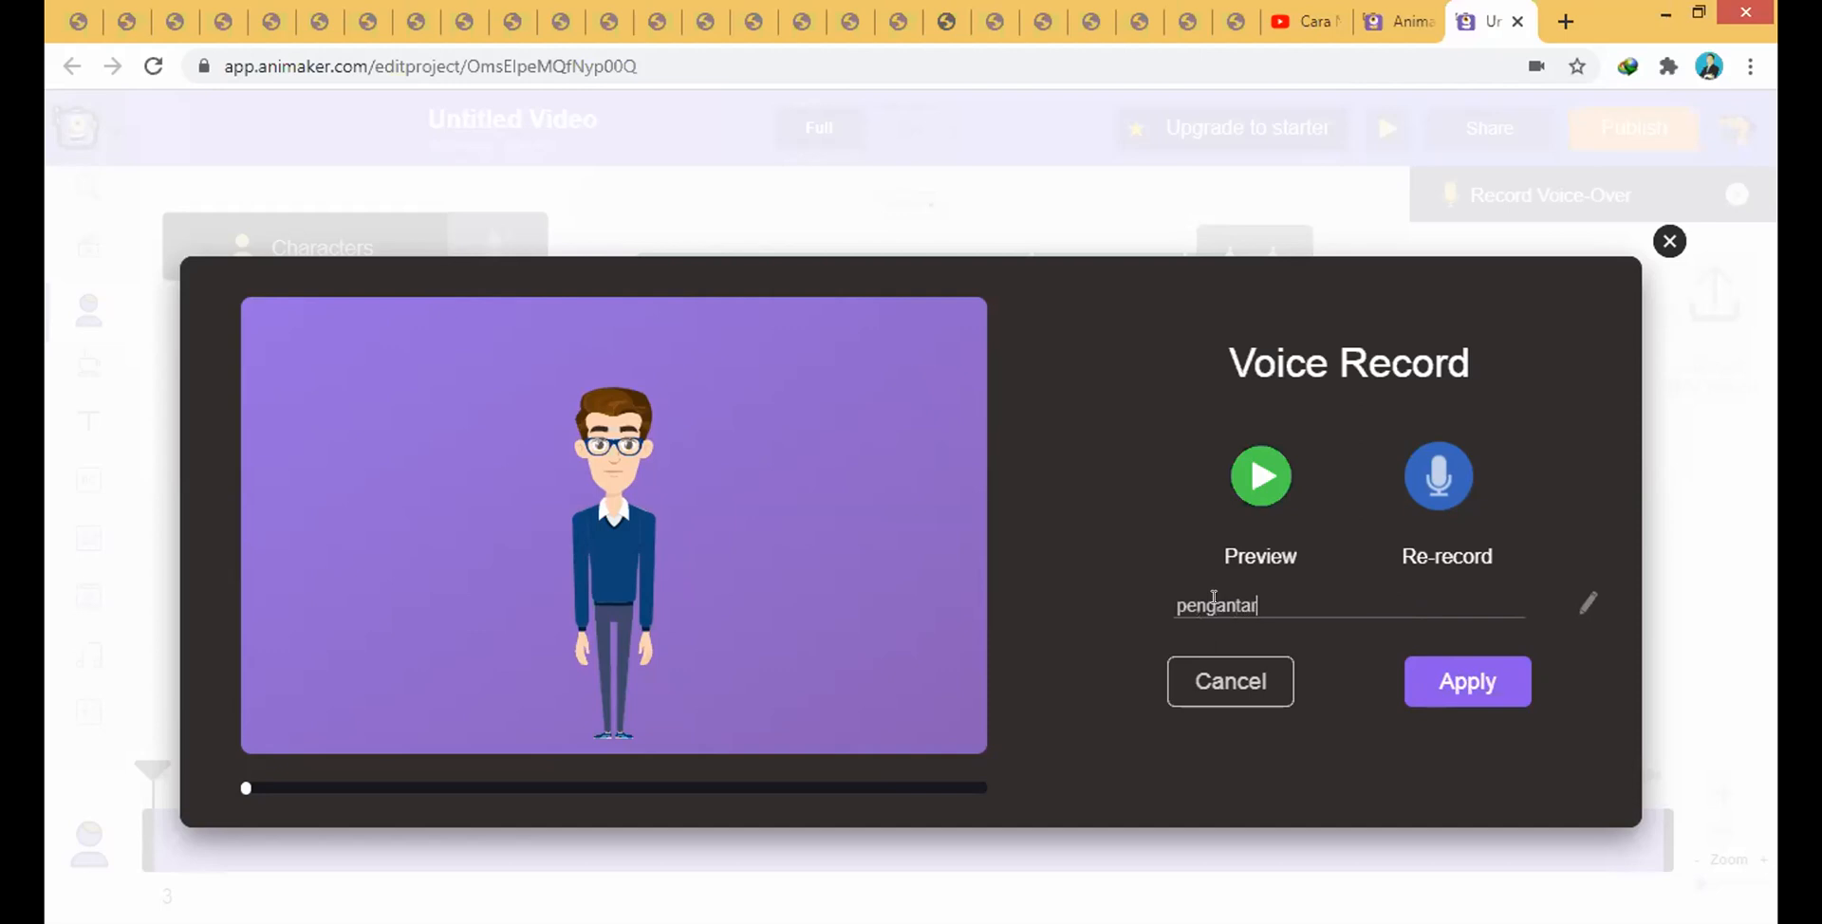
click(1487, 681)
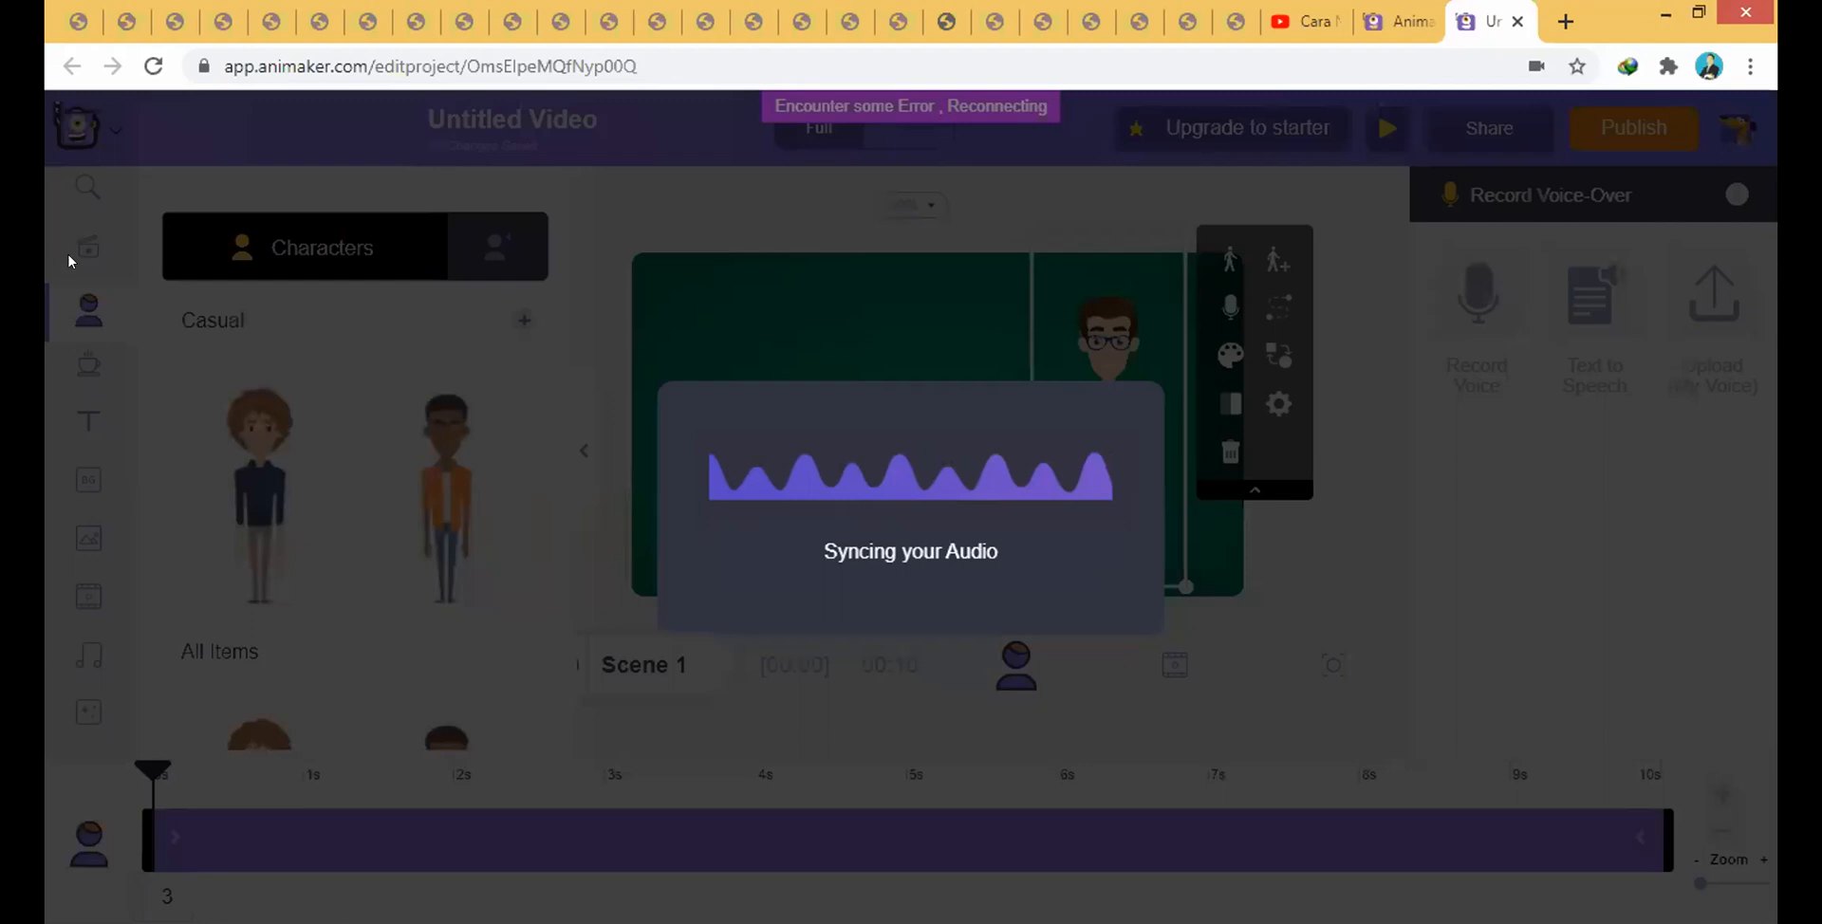
click(153, 66)
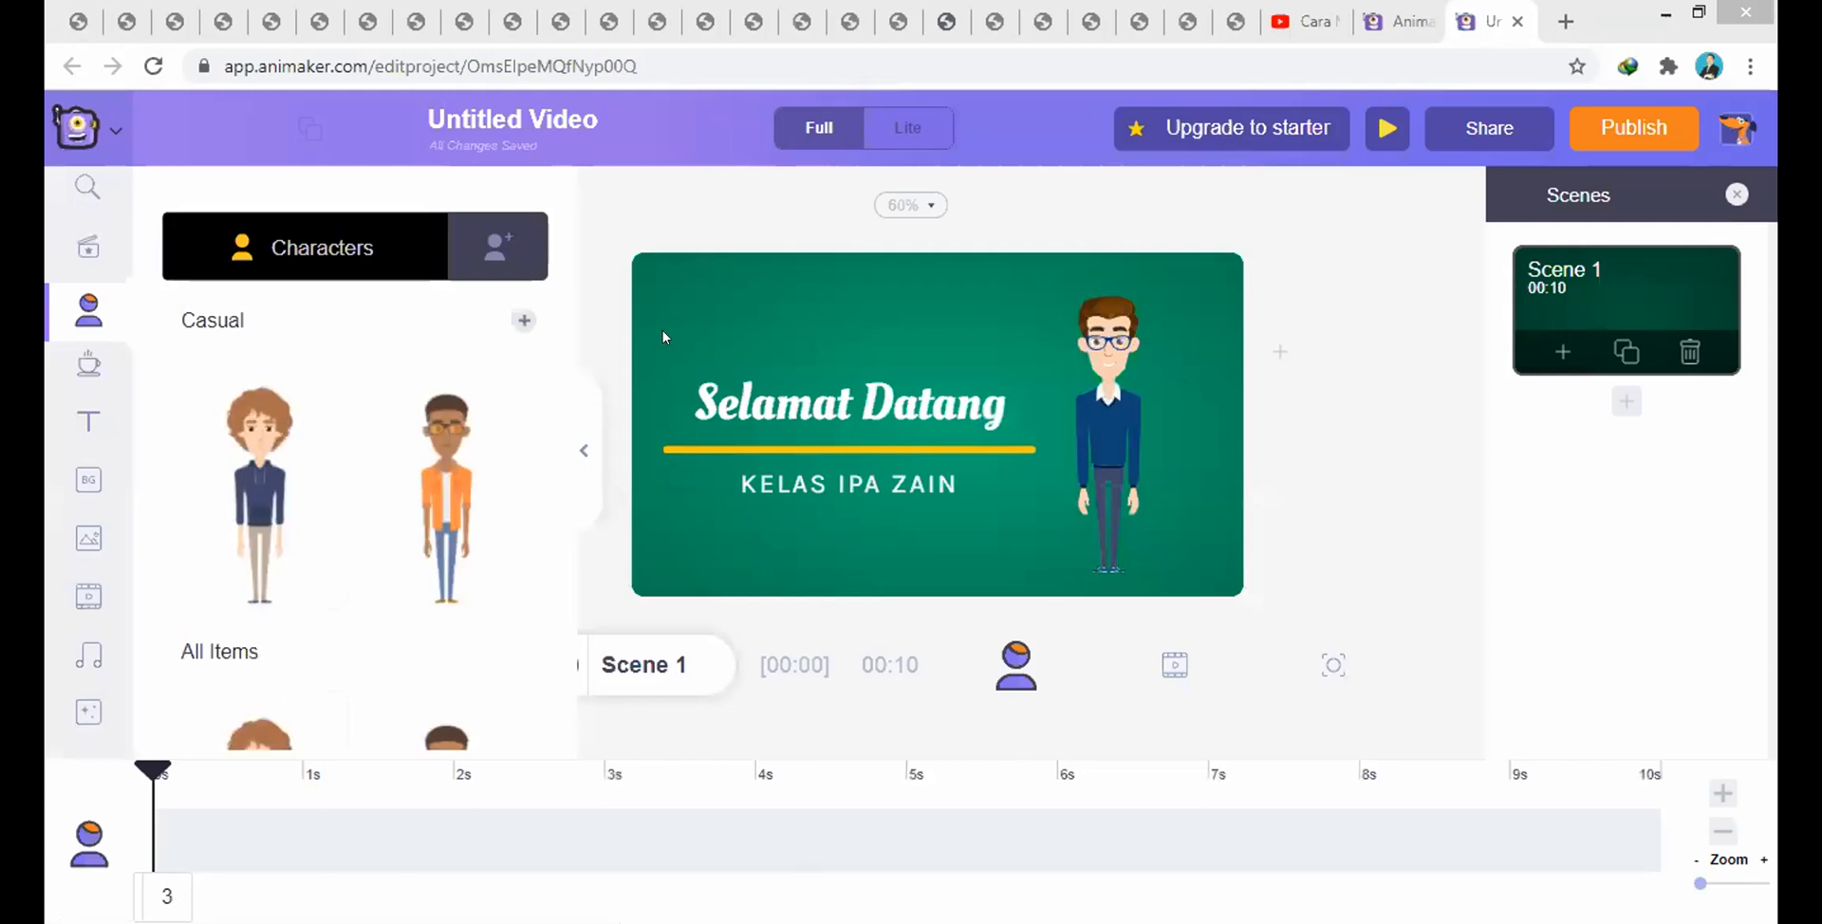
- Move the character with glasses closer to the scene's right edge and give it the action of pointing sideways with one arm
click(579, 425)
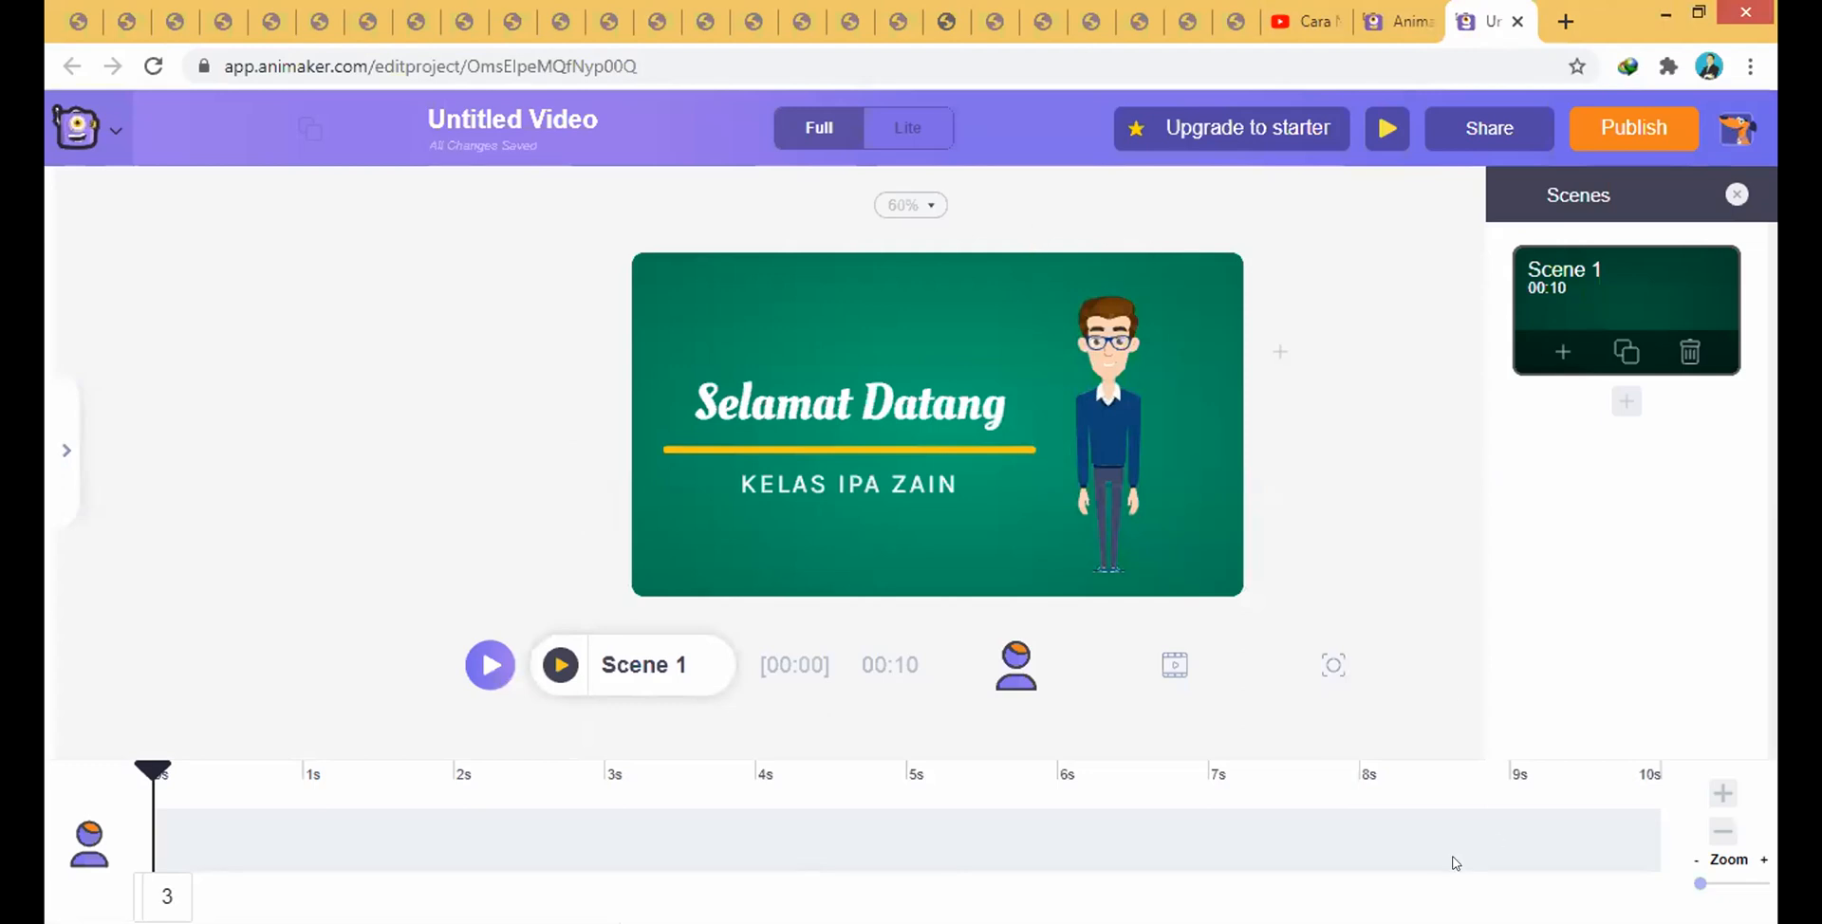
click(1148, 426)
drag(1111, 383, 1148, 395)
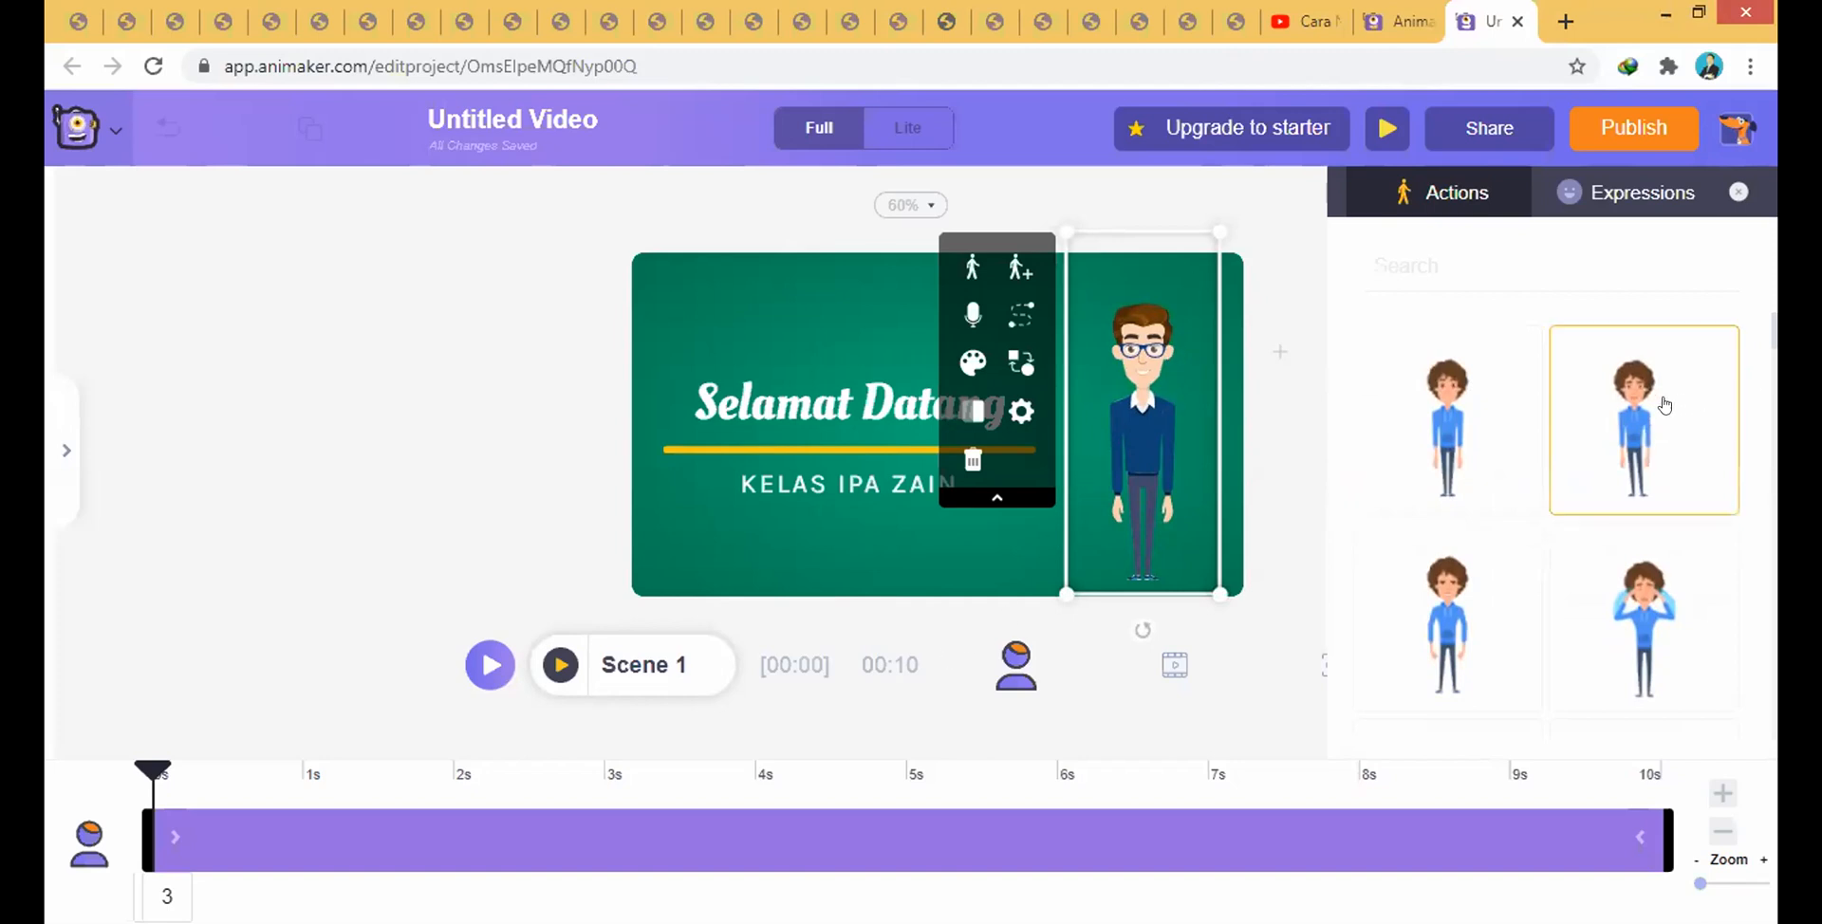
click(1633, 422)
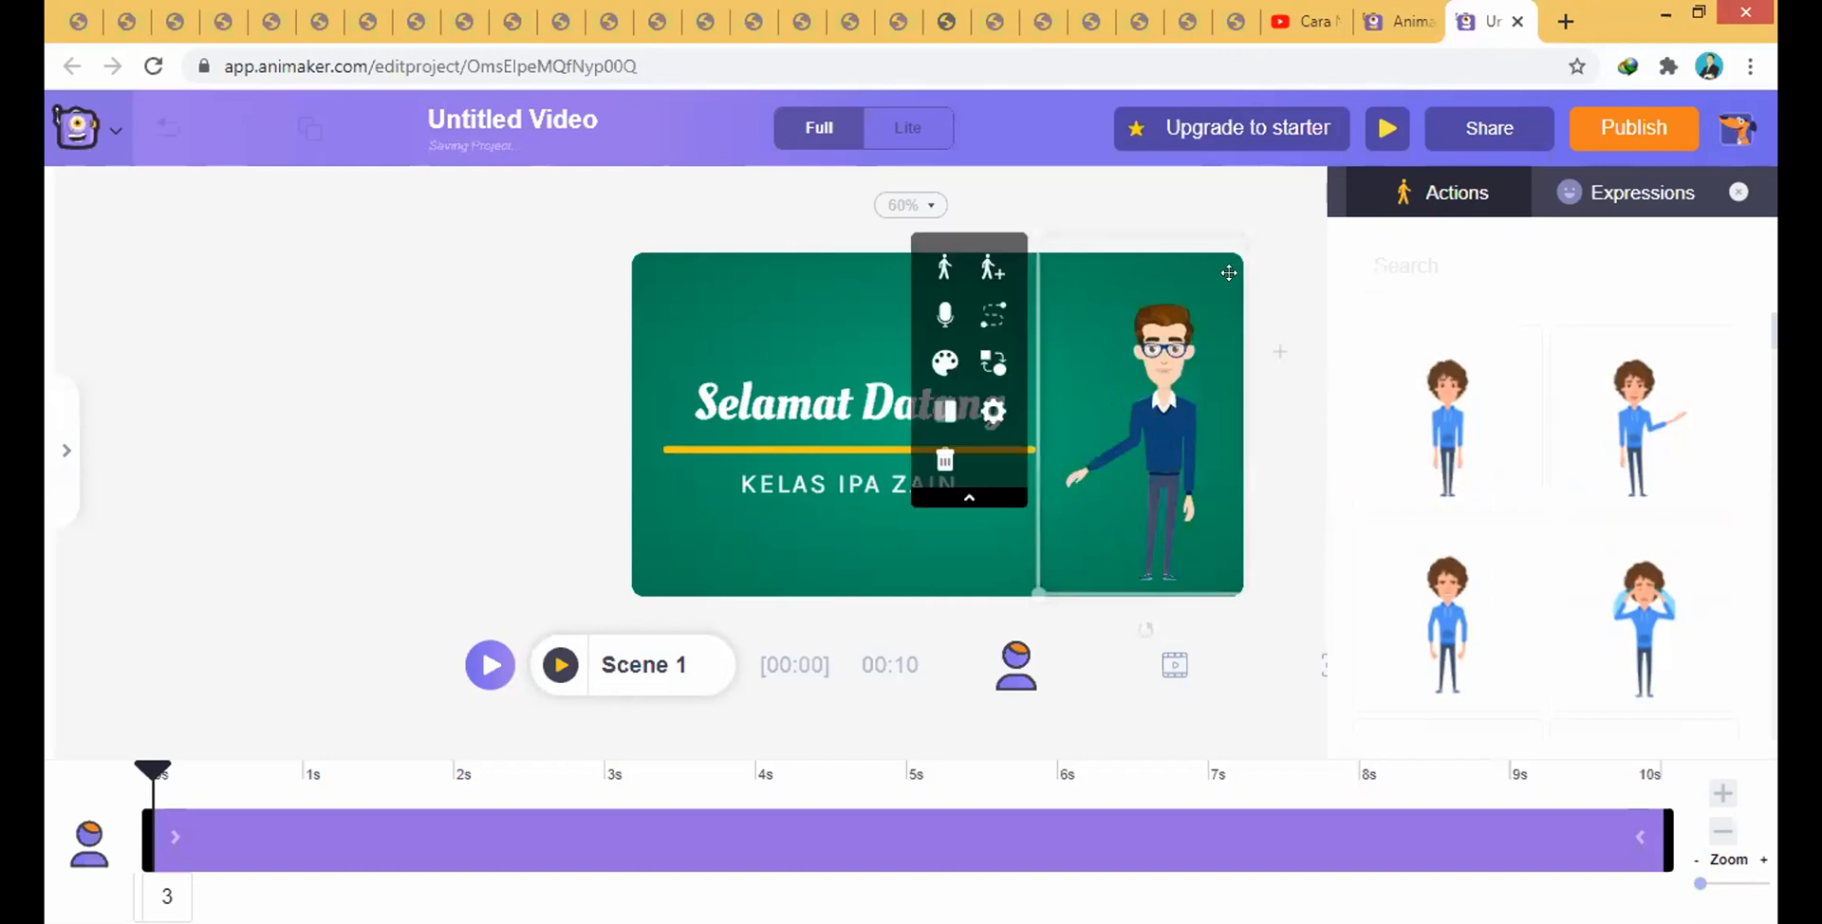
click(1262, 196)
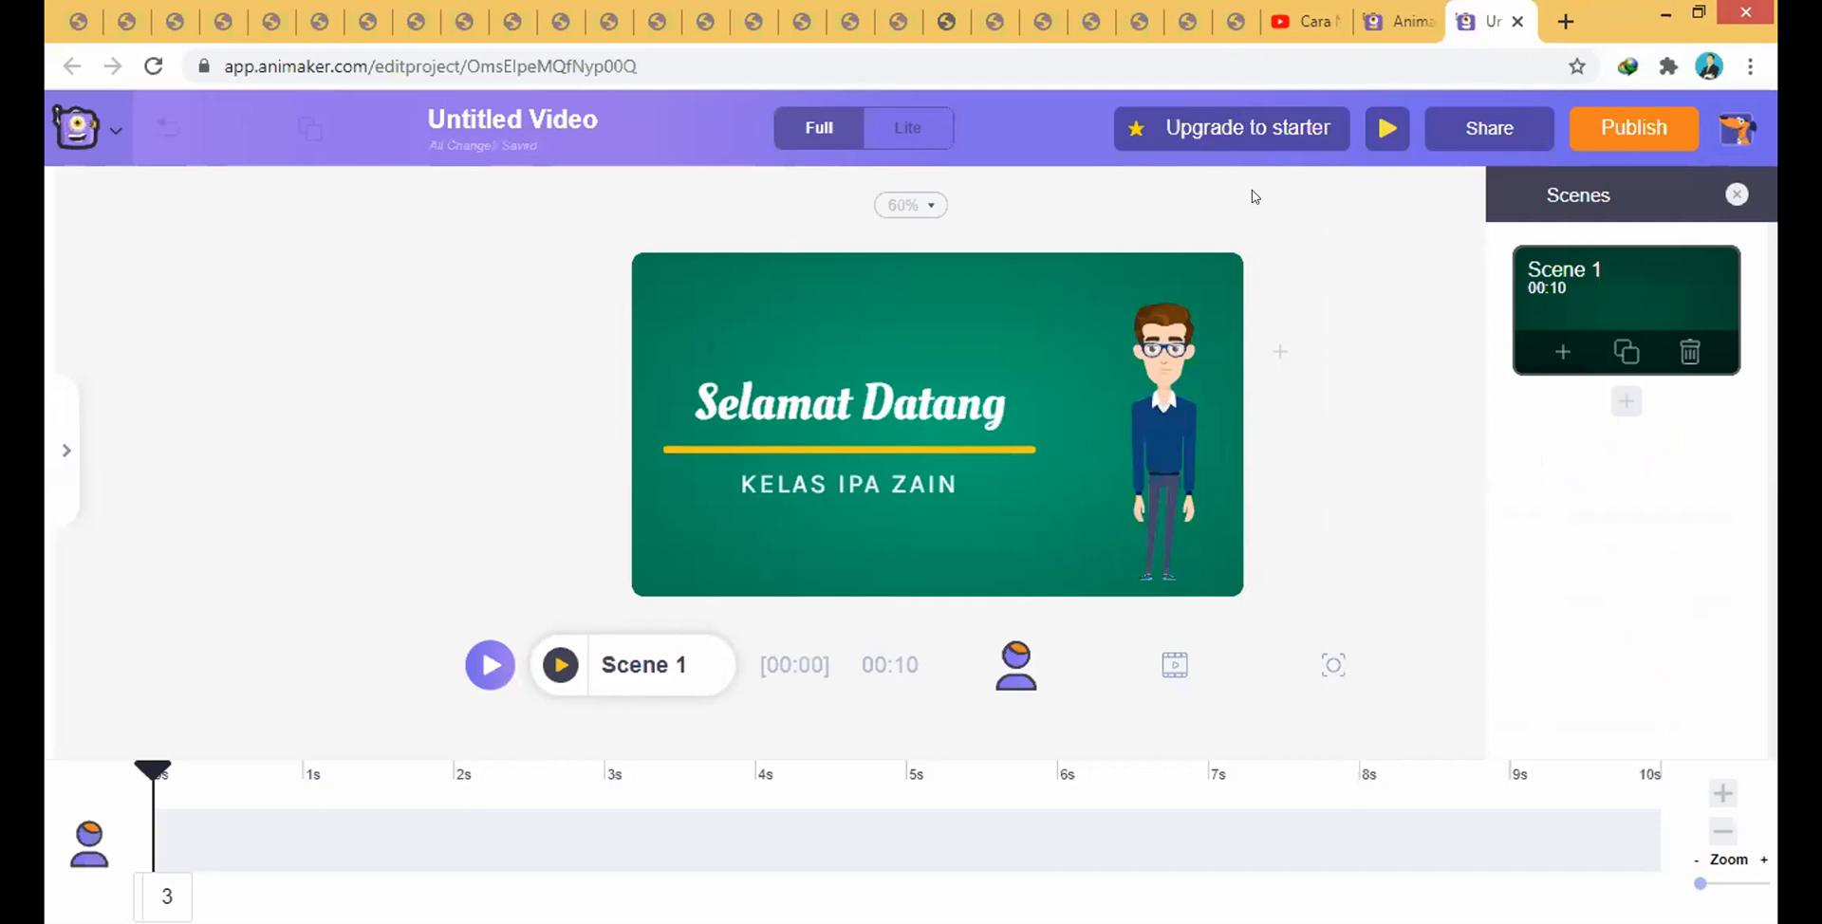
click(1221, 339)
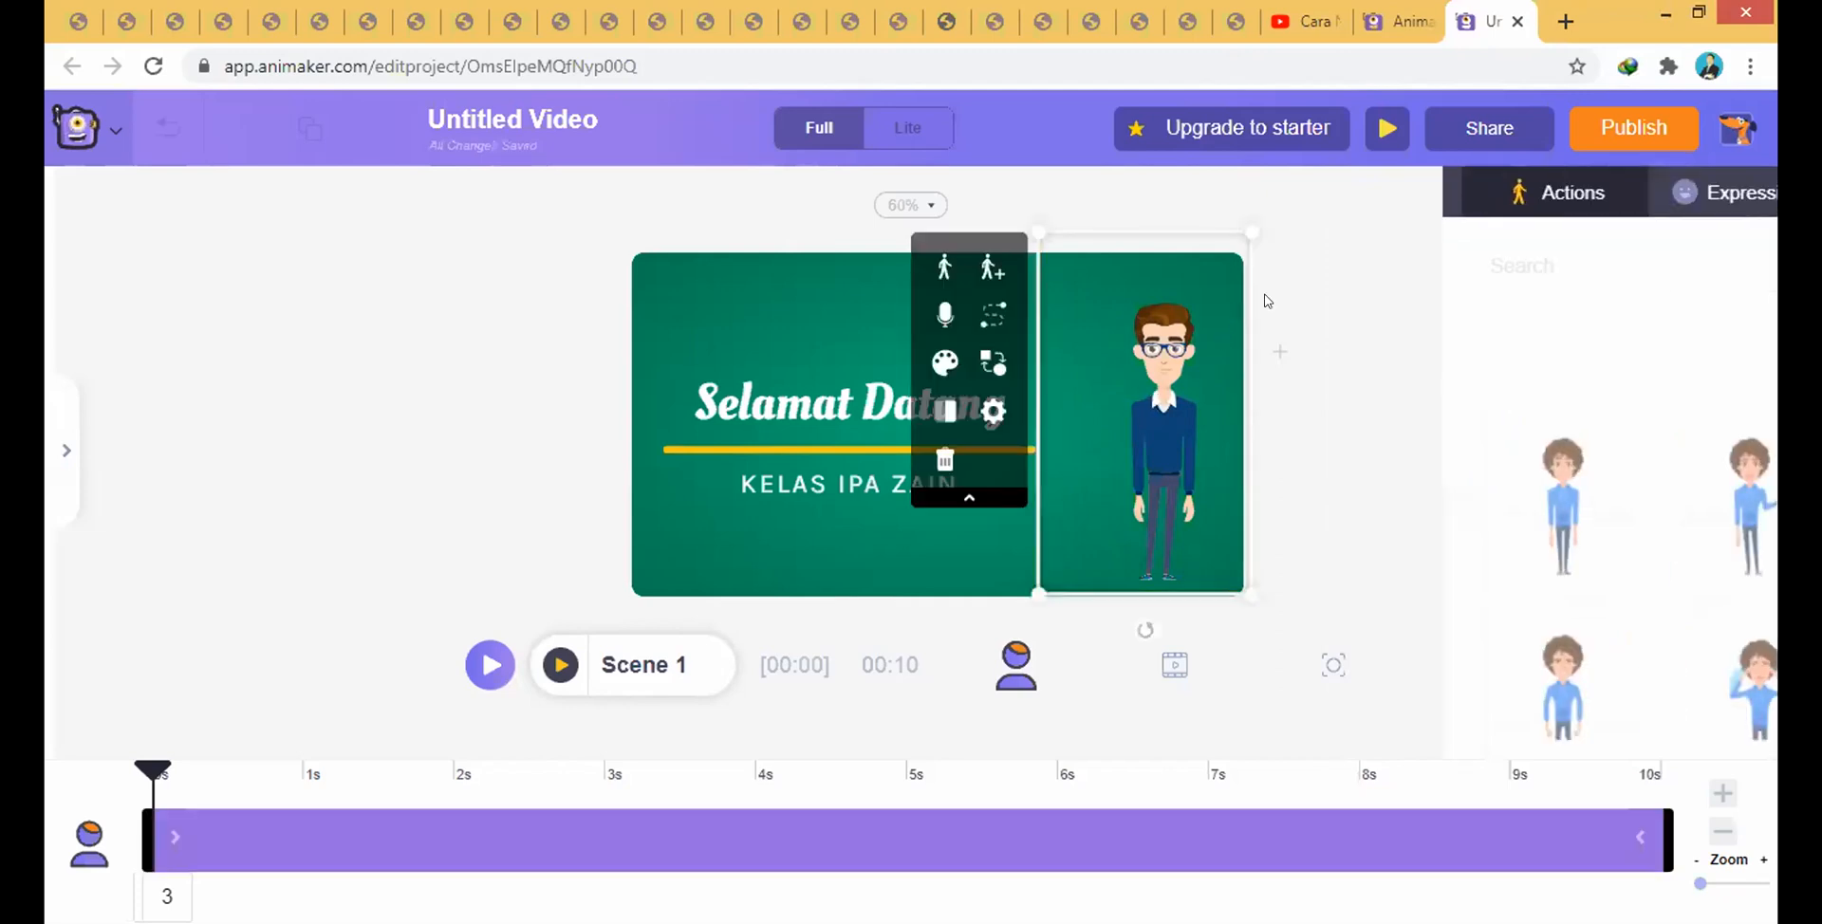
click(1296, 256)
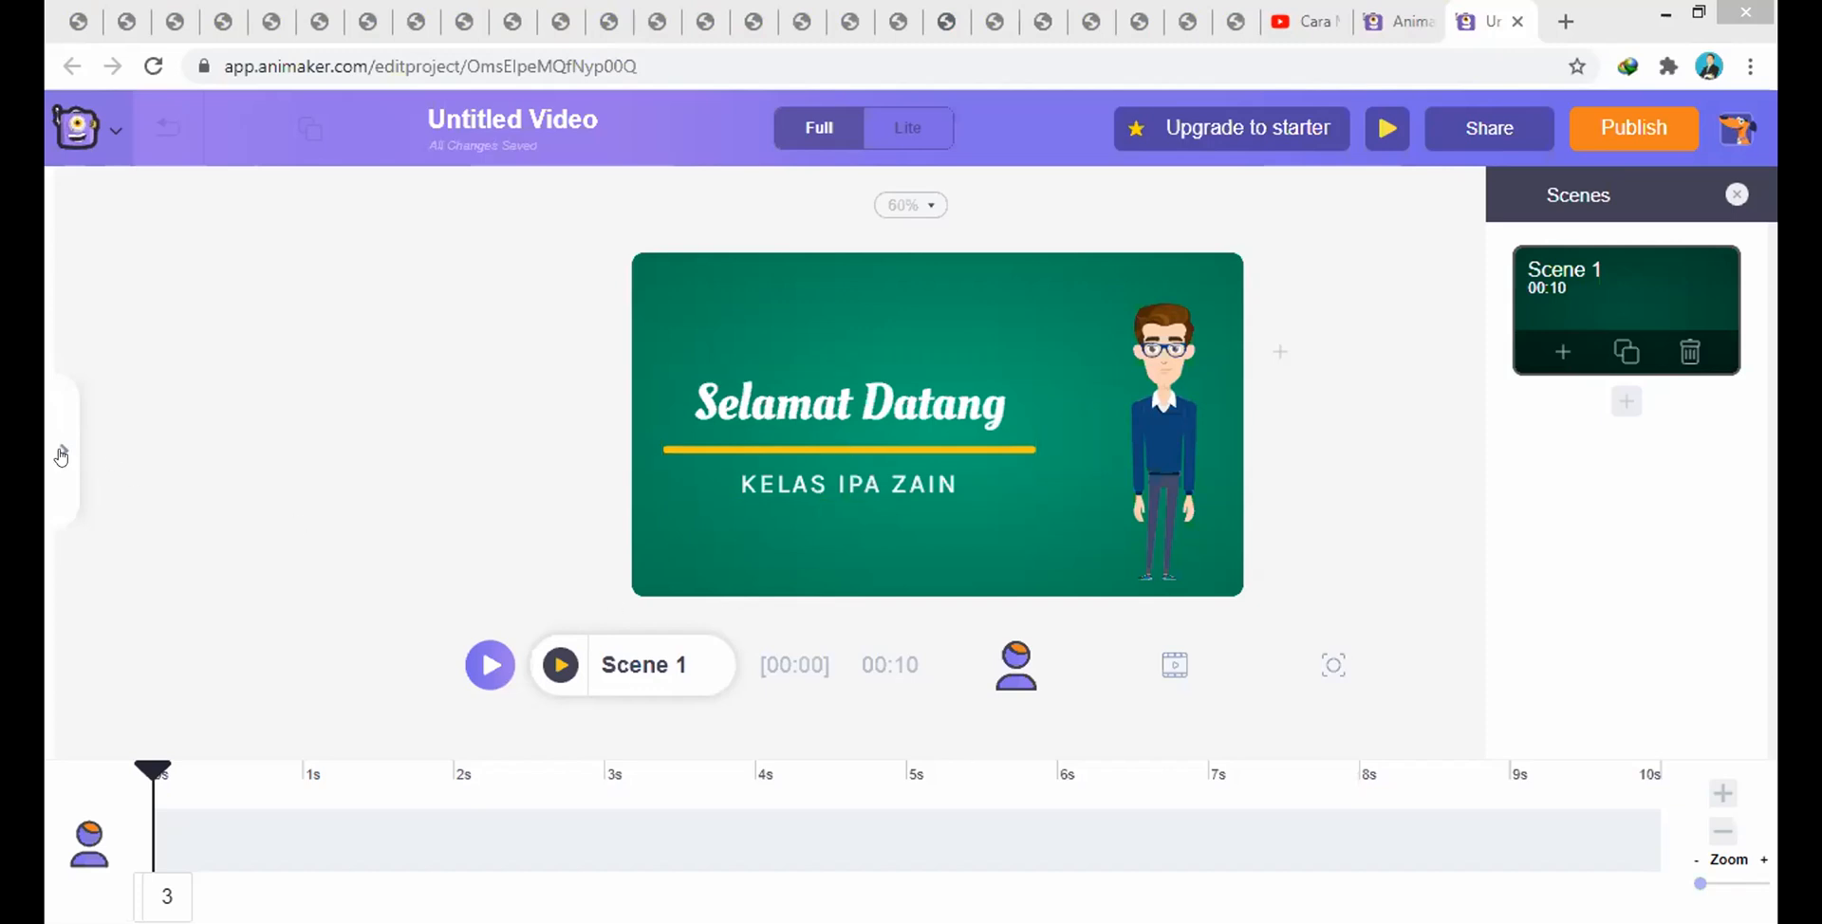
click(61, 457)
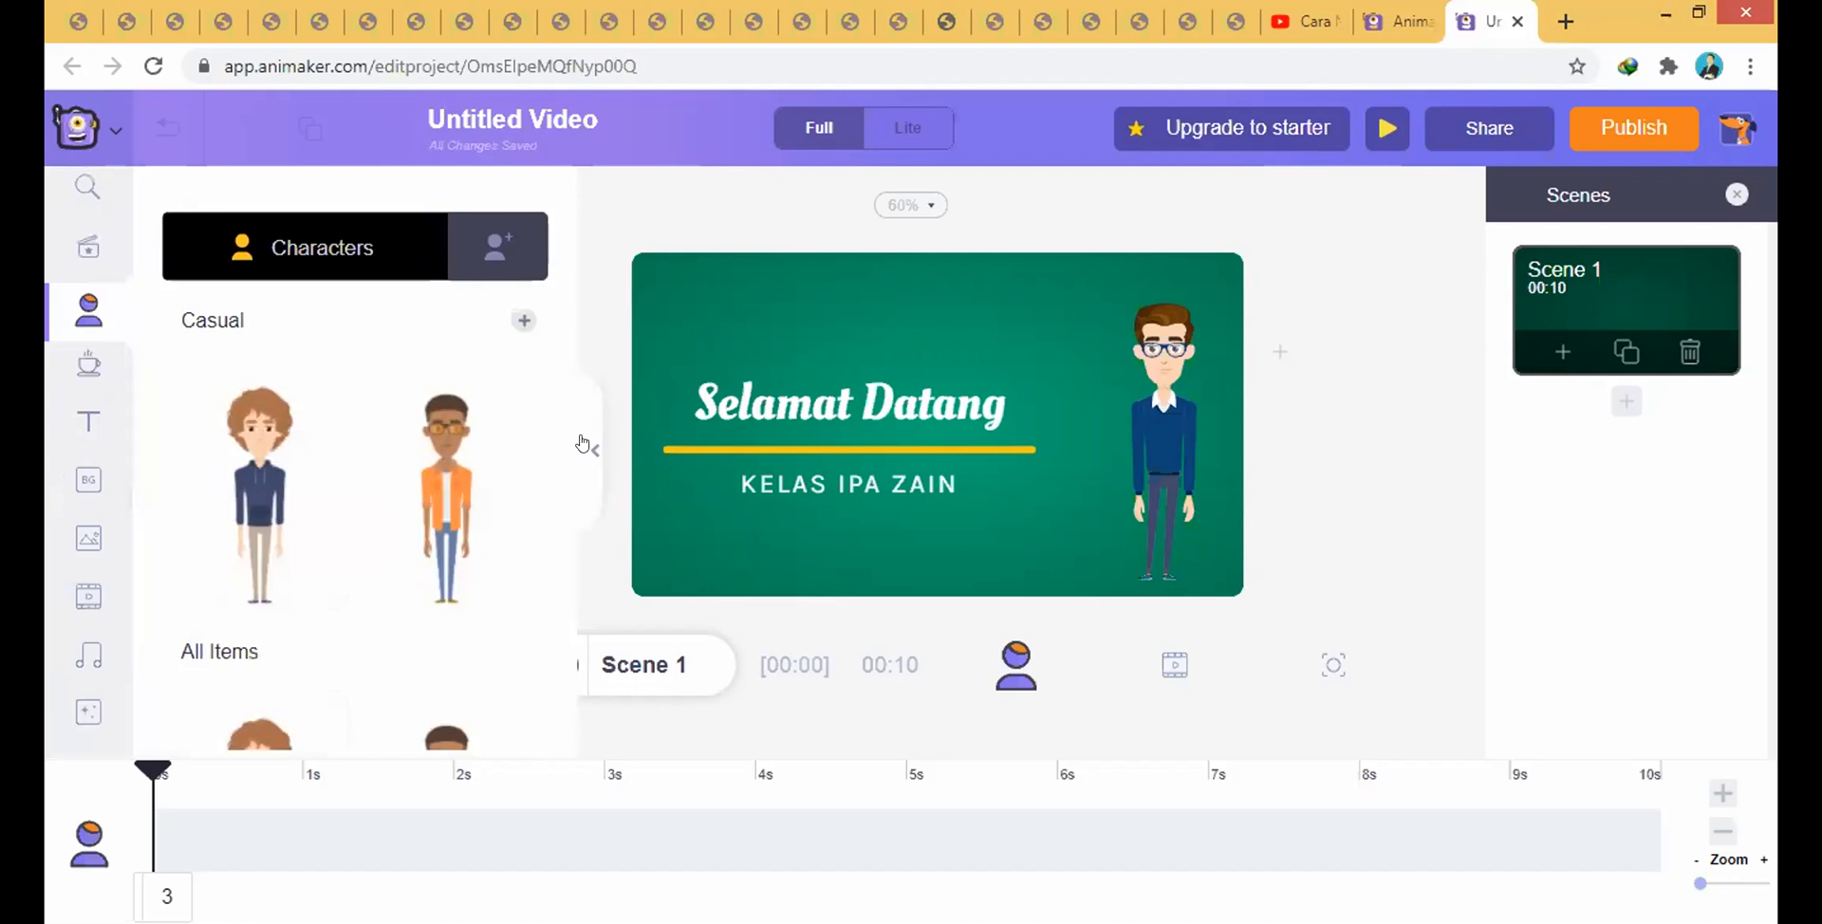
click(582, 441)
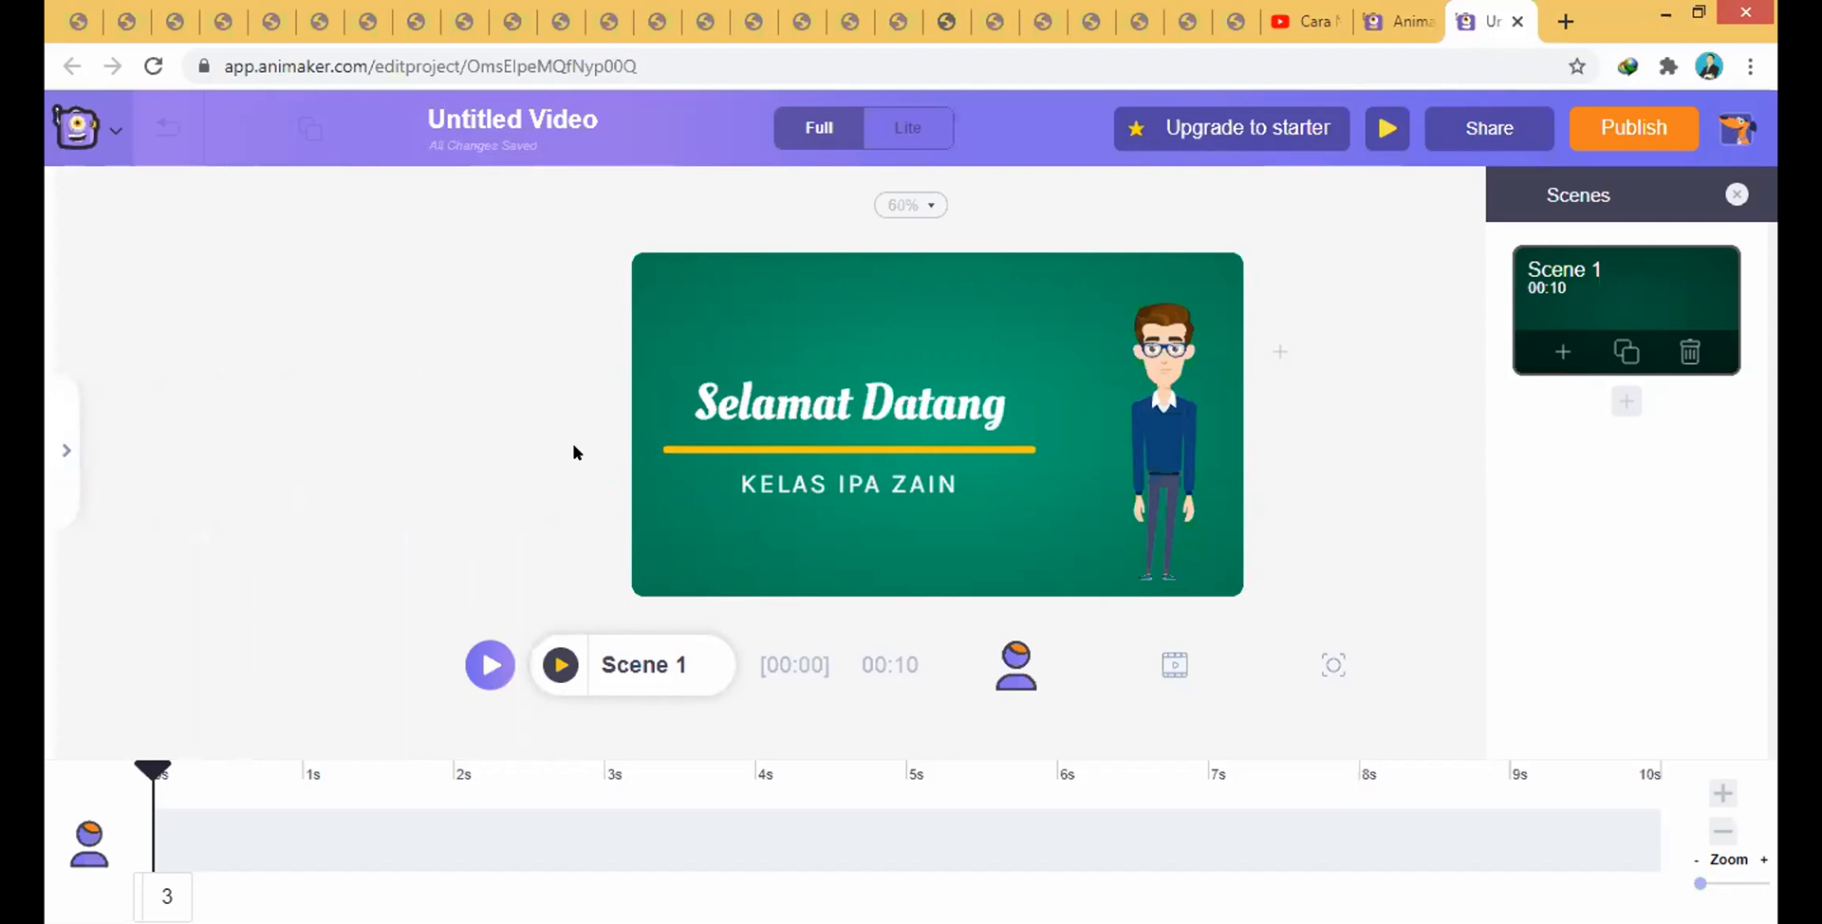
- Shift the "Selamat Datang" title block slightly to the right and play a preview of Scene 1
click(911, 421)
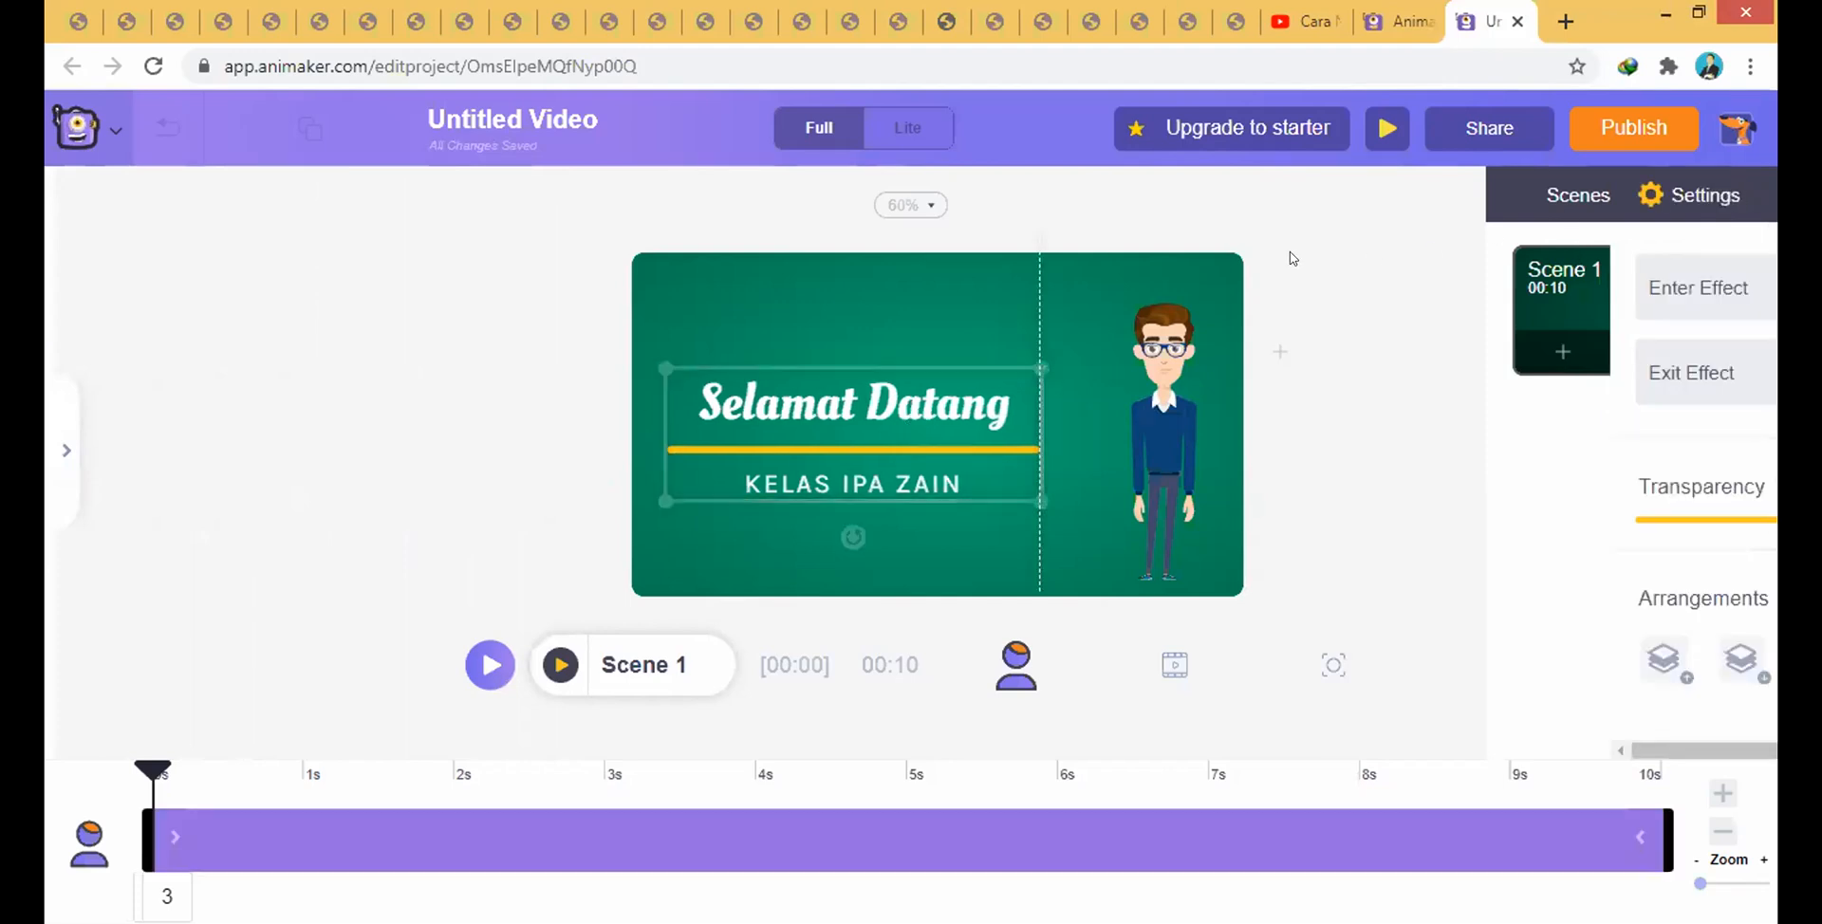
click(1455, 260)
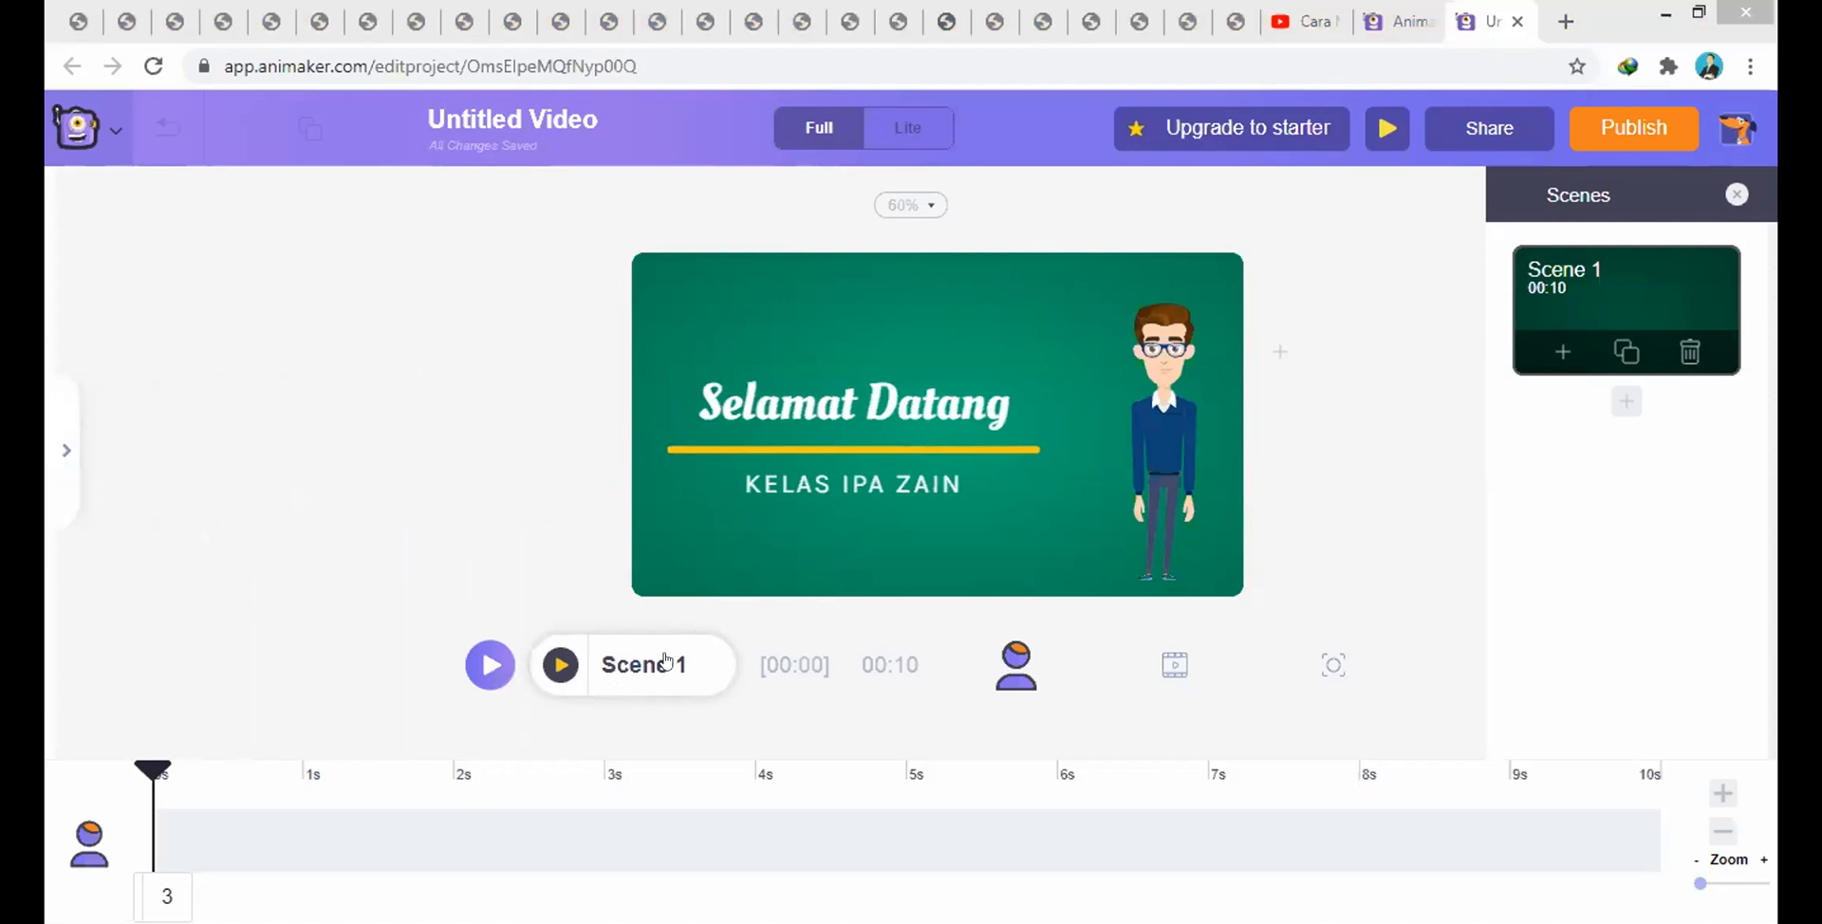
click(563, 677)
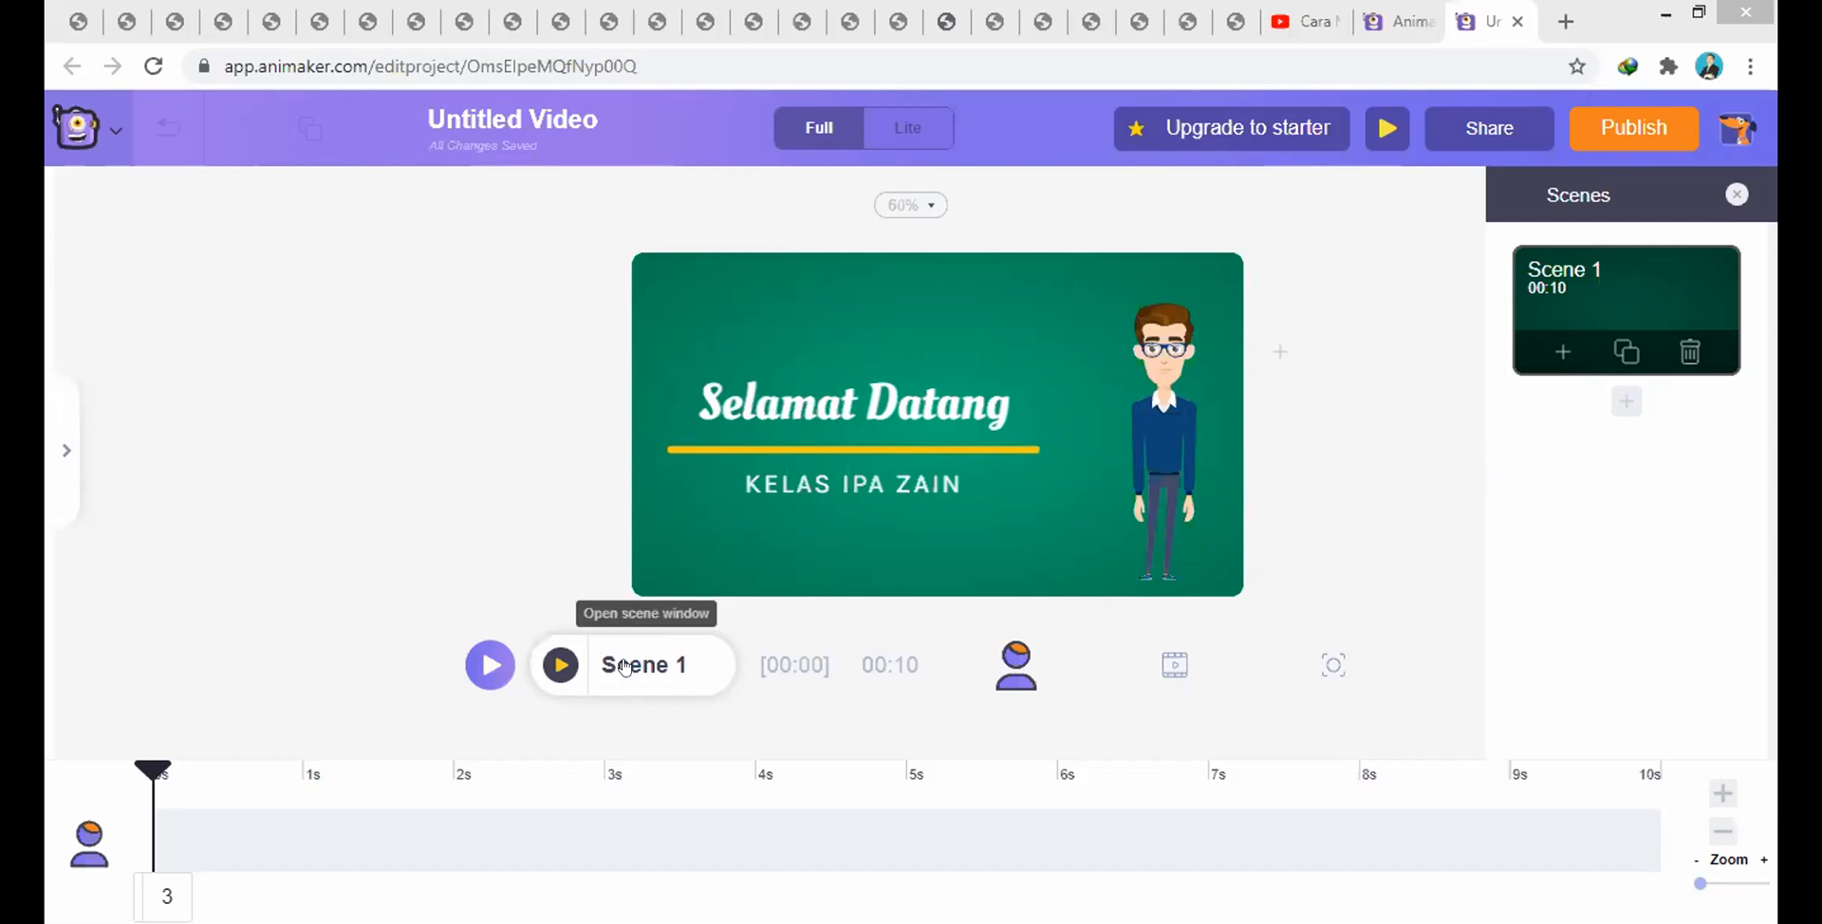
- Play a preview of Scene 1 and set the scene's duration to 9 seconds
click(560, 666)
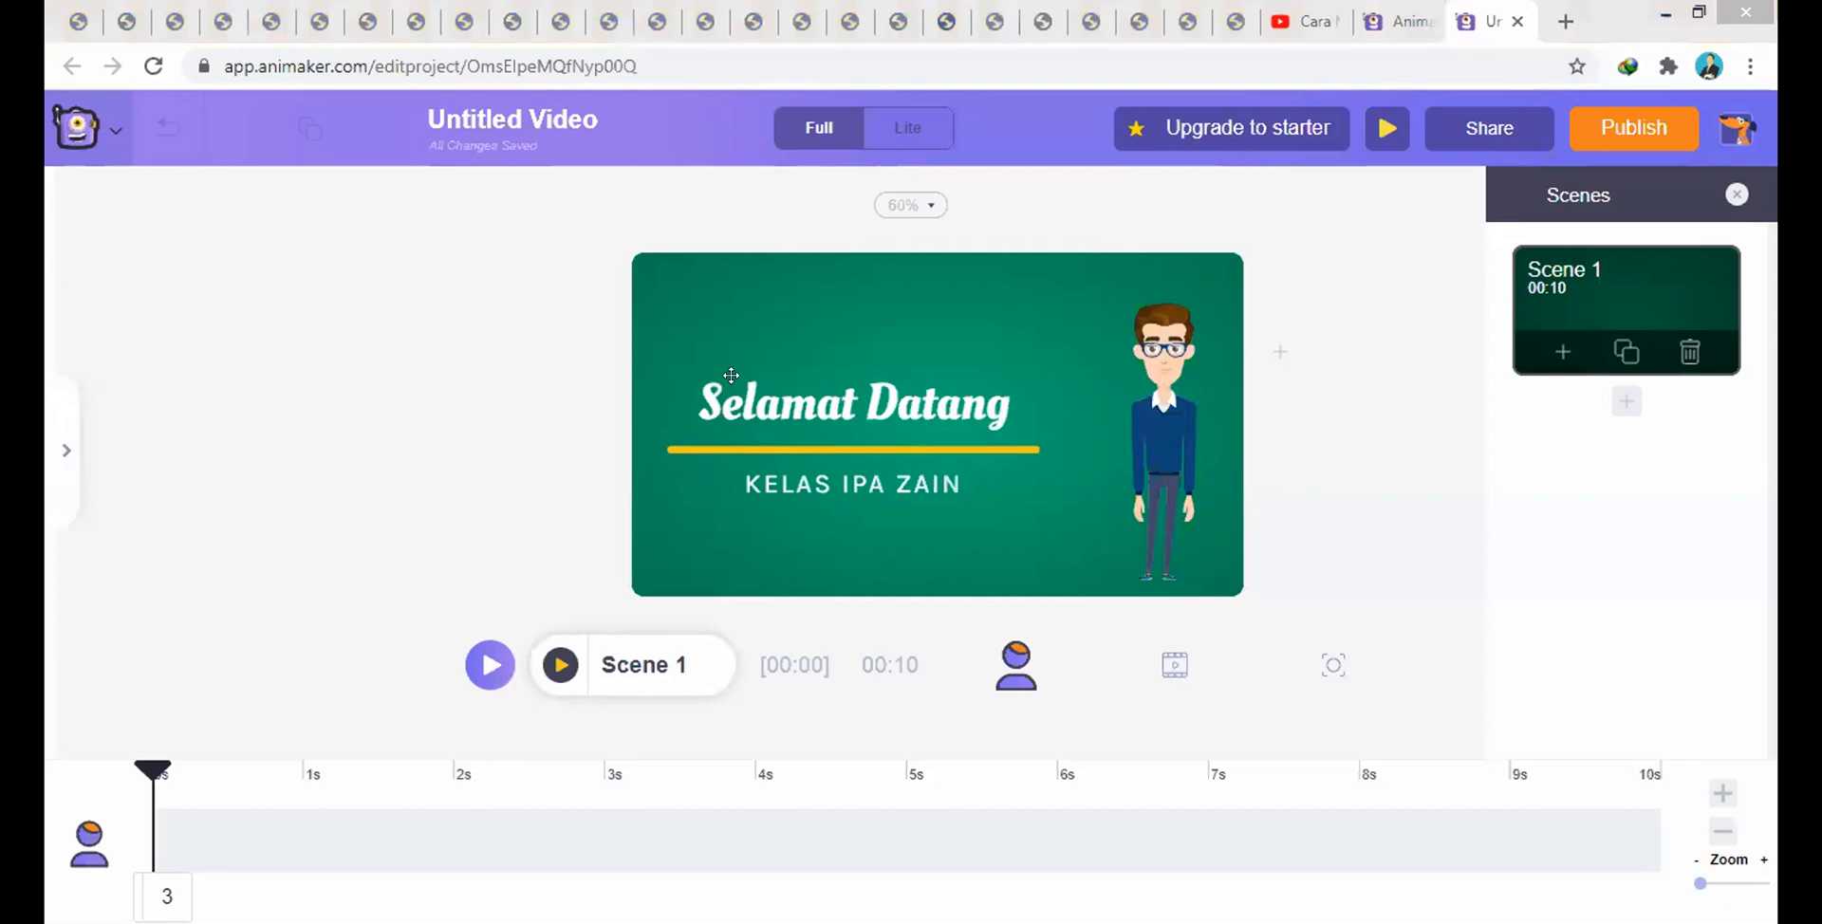
click(561, 664)
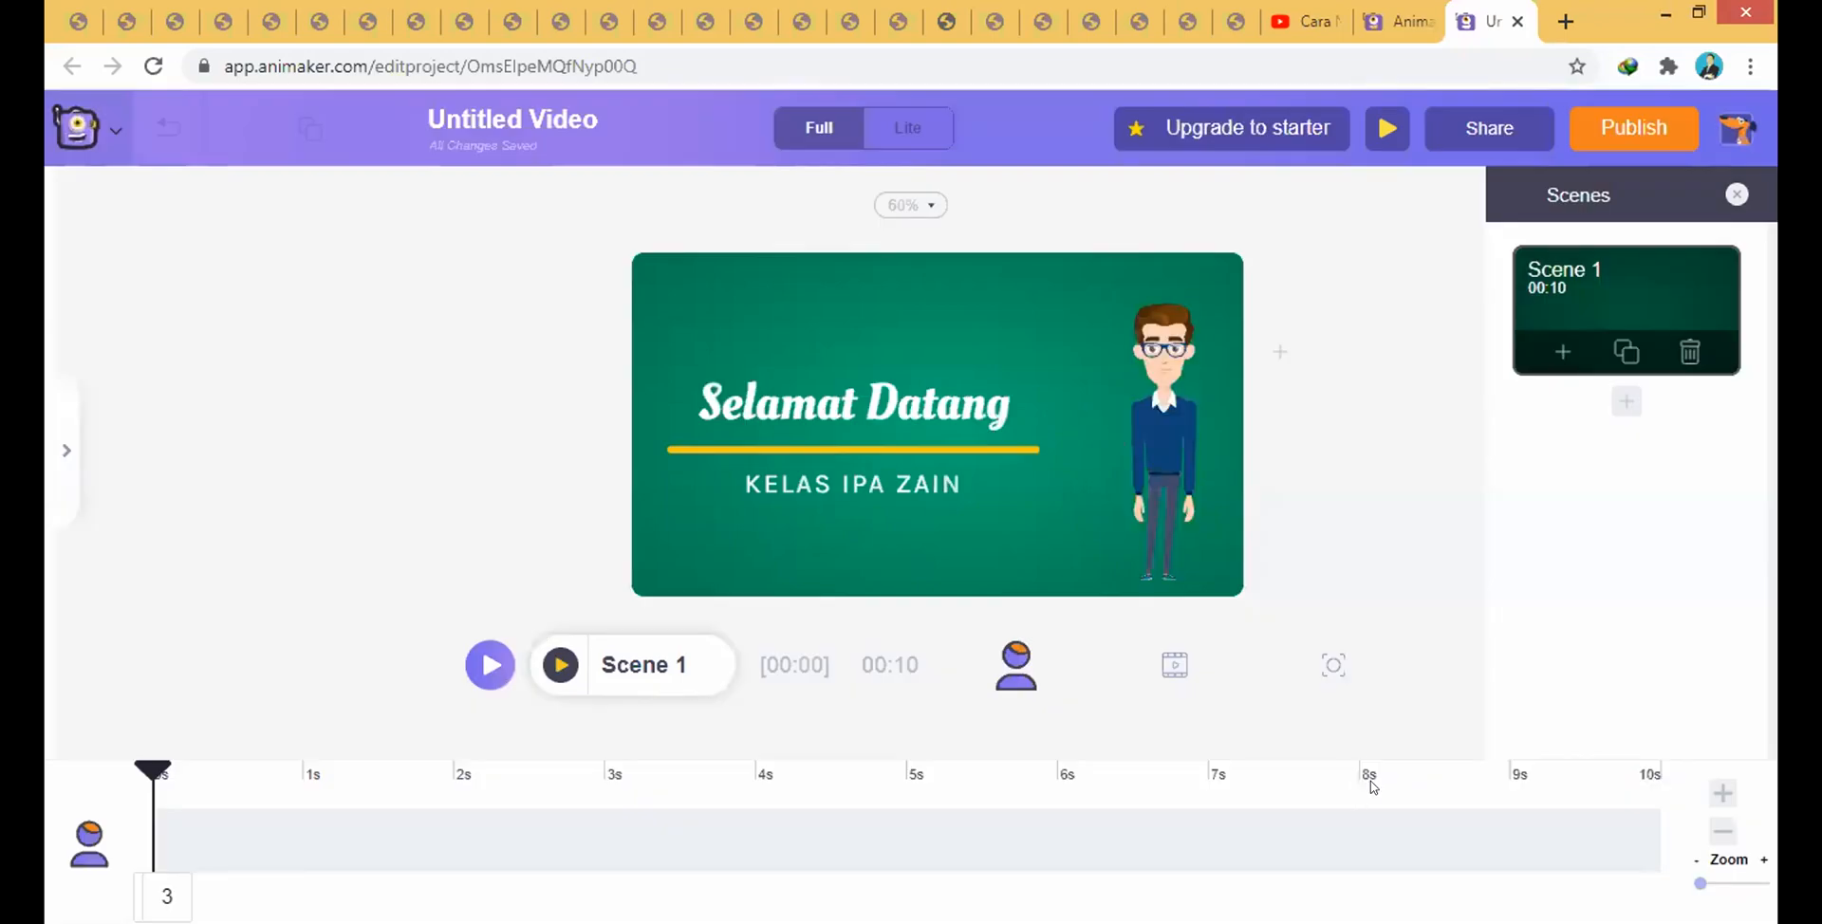
click(1722, 833)
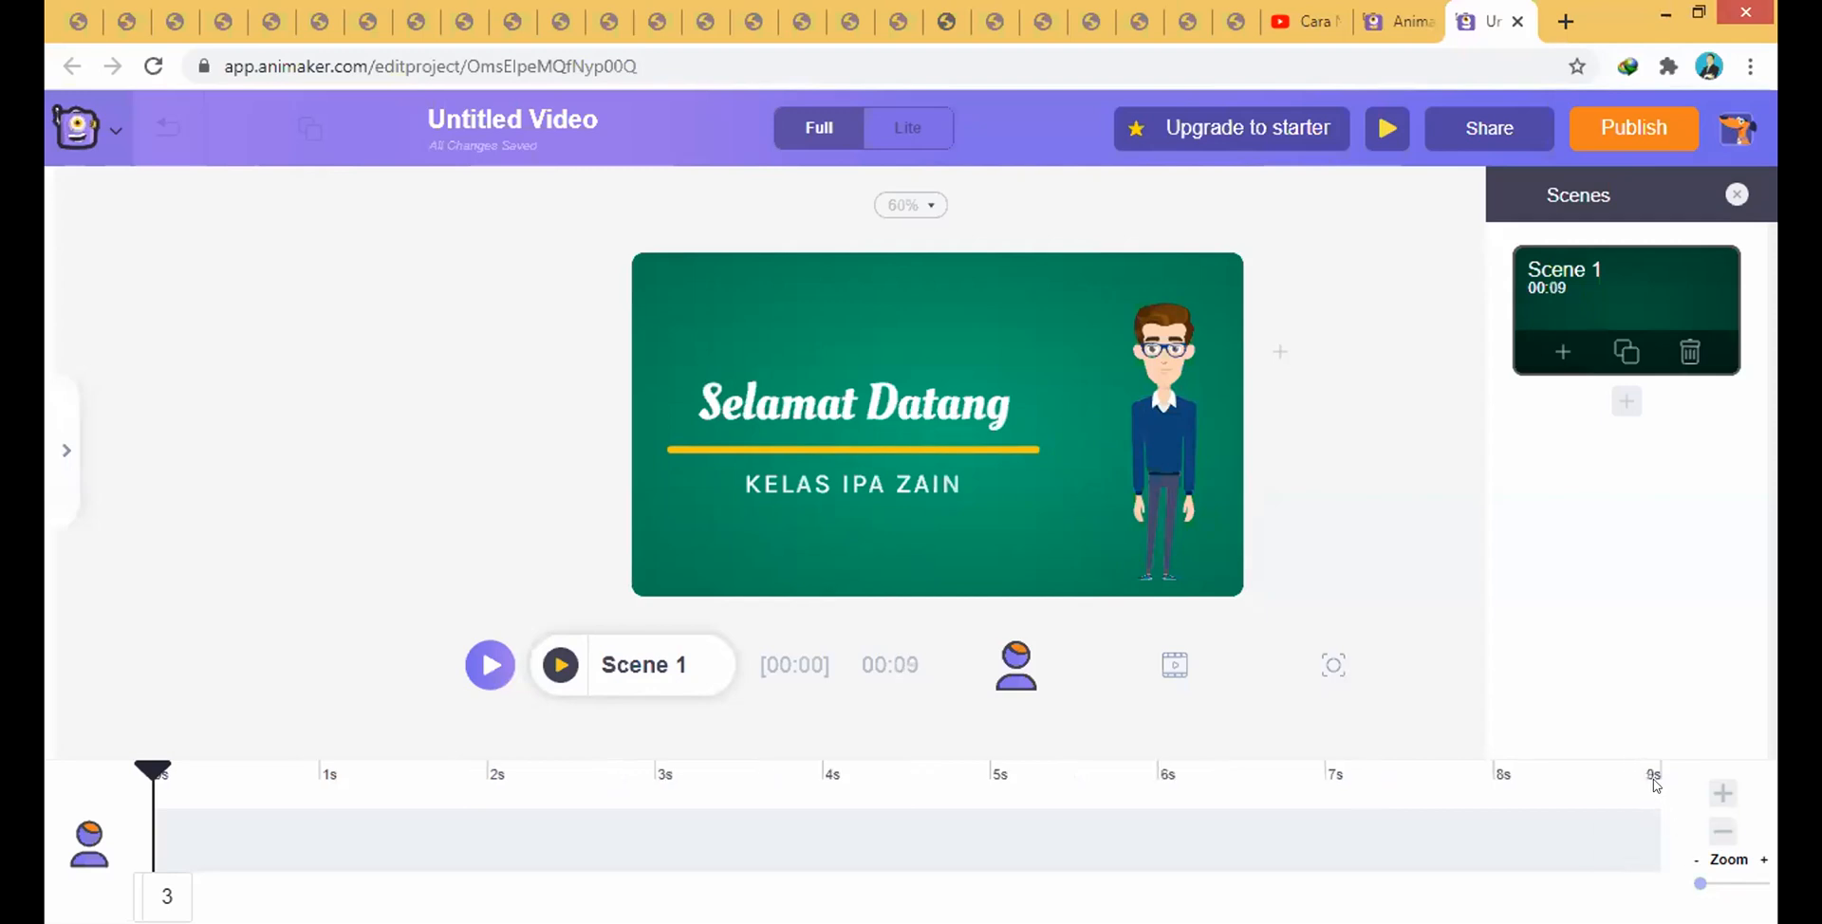
click(1722, 832)
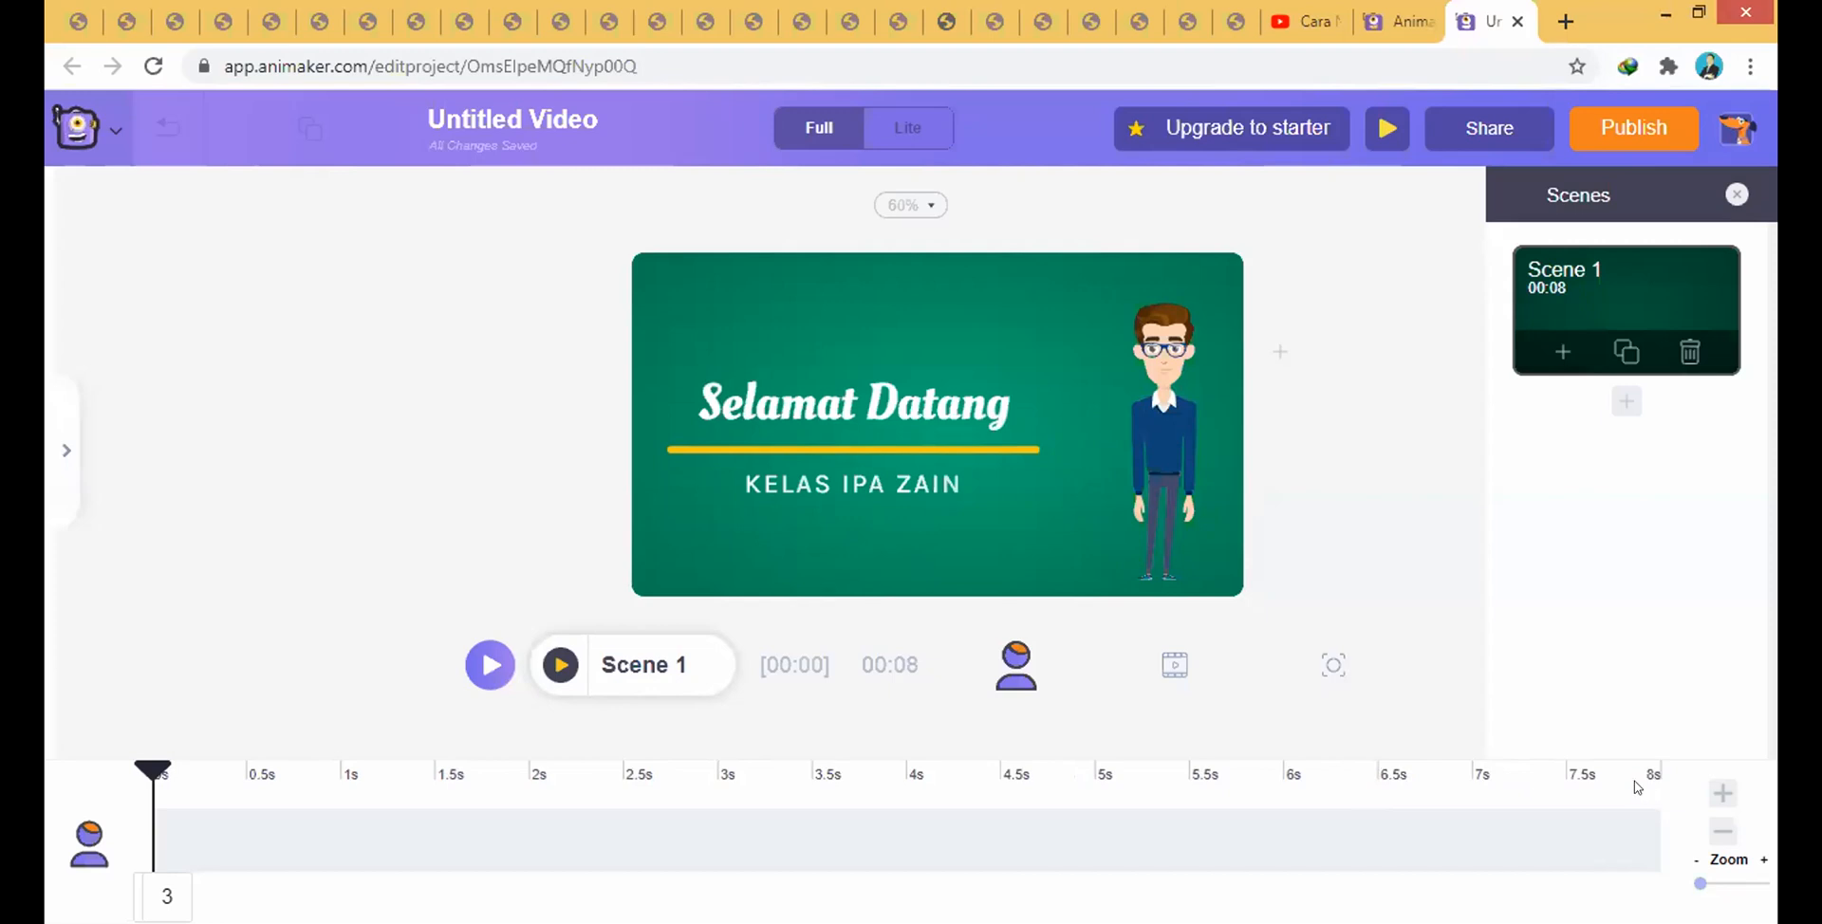
click(1721, 794)
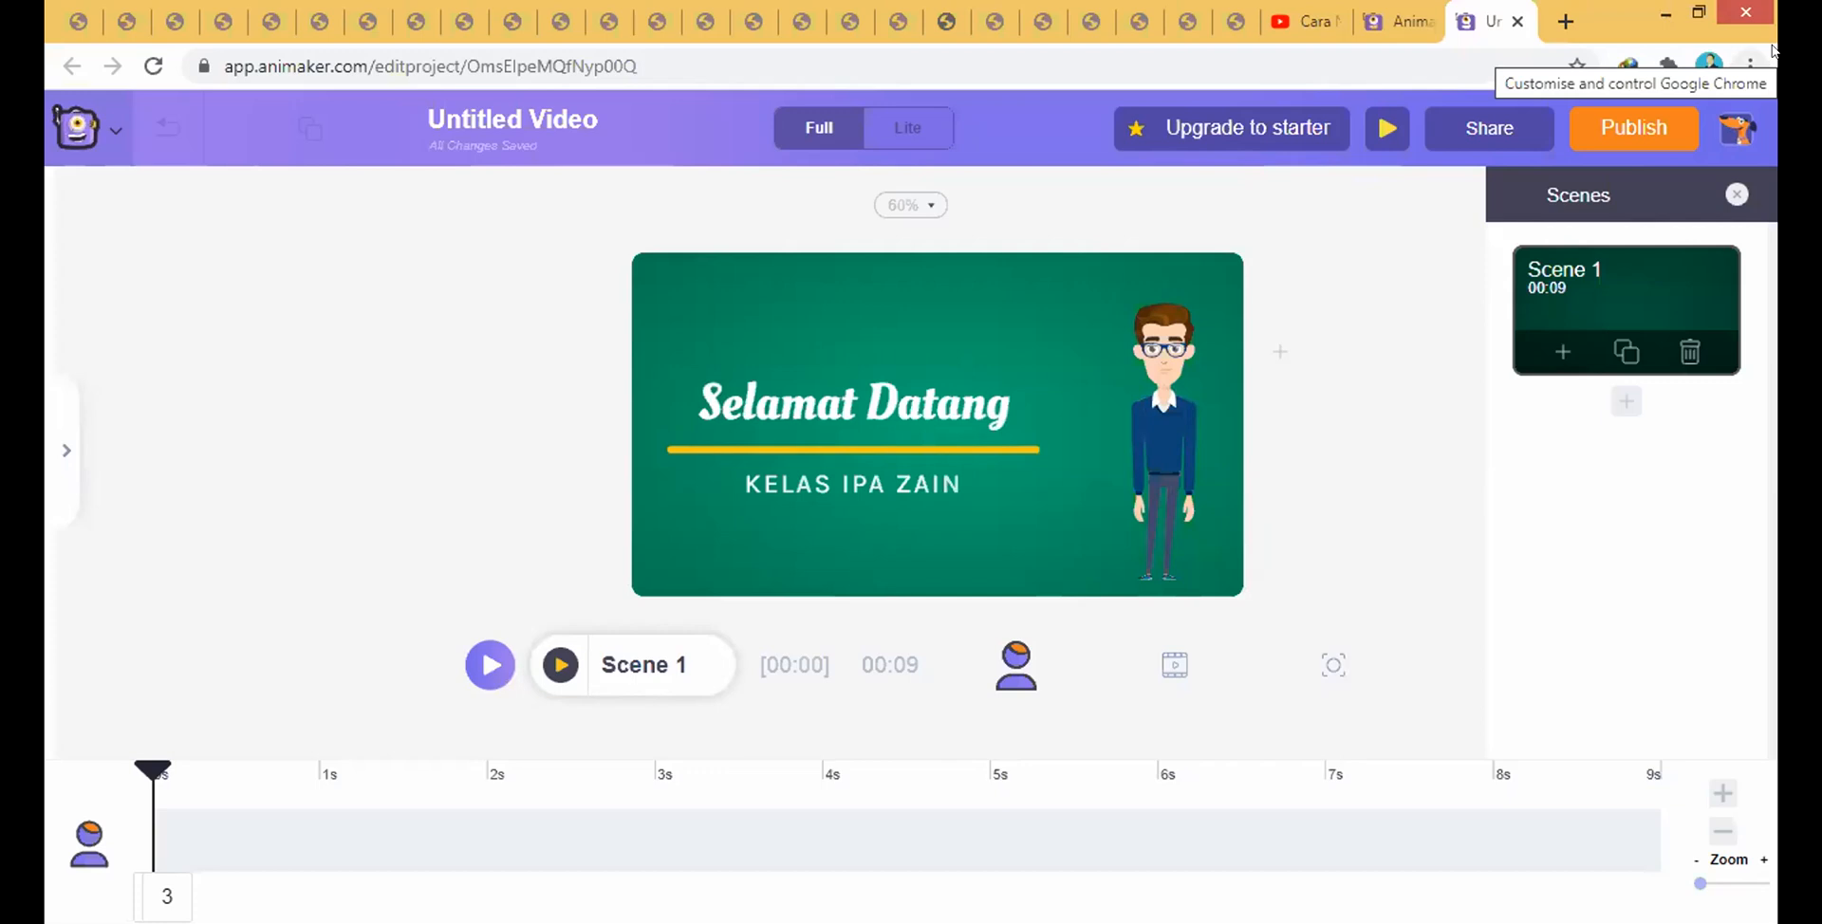
click(60, 454)
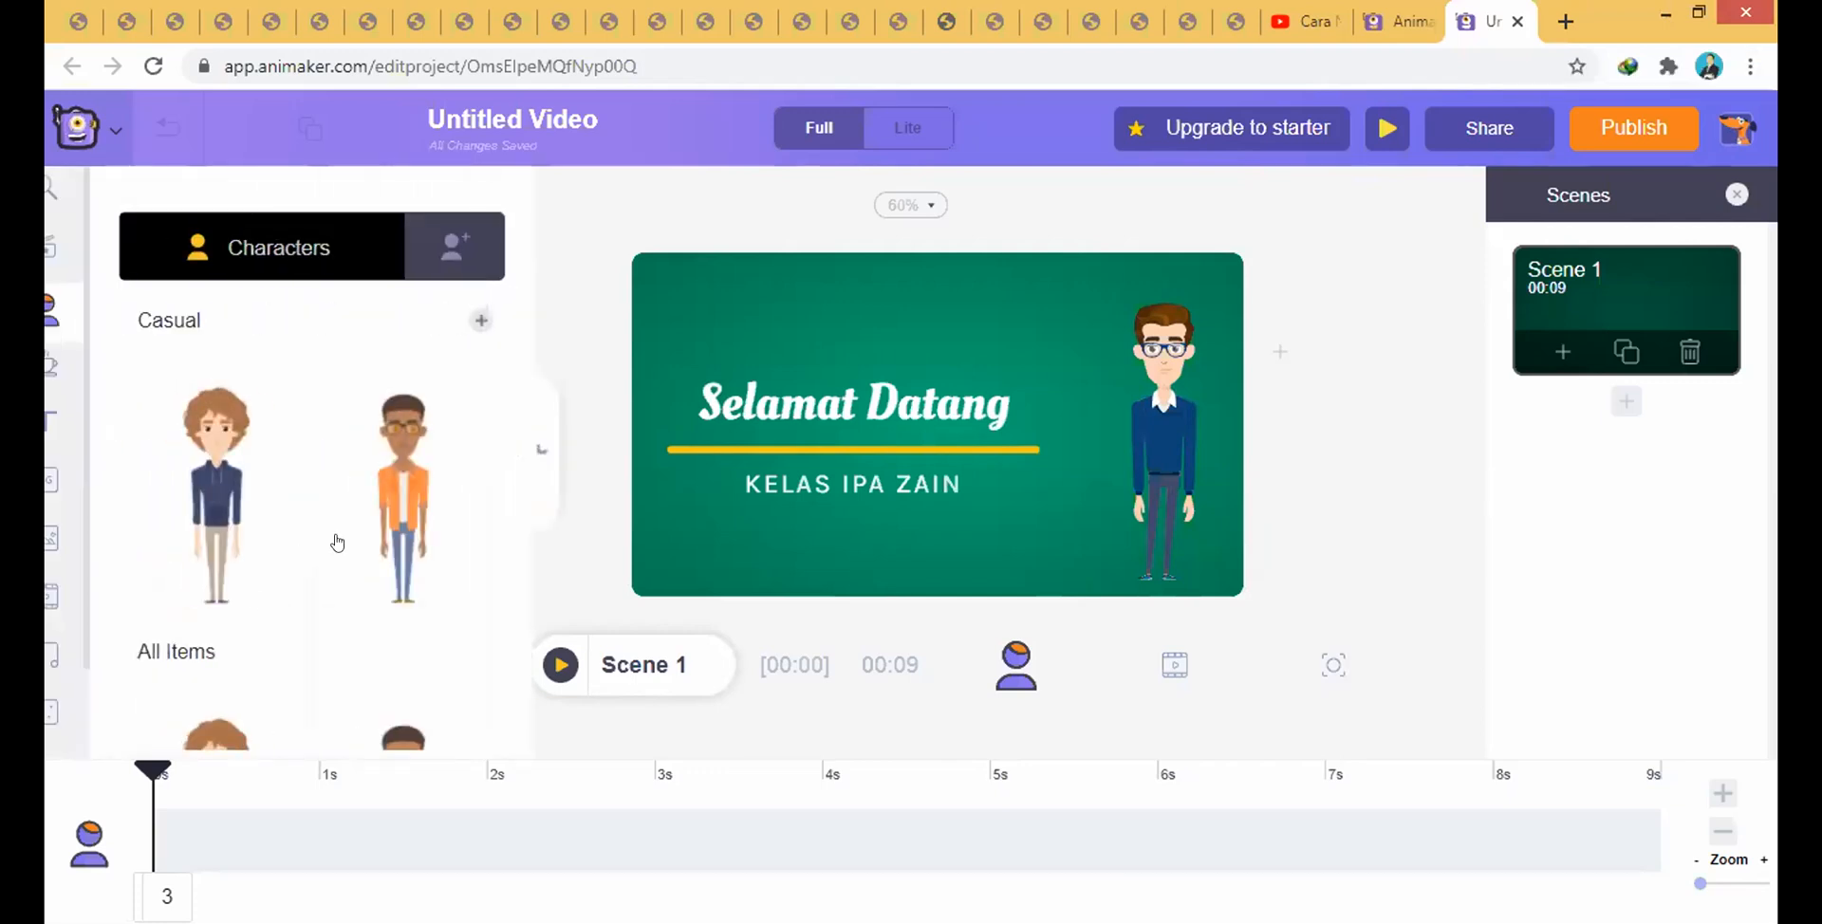
click(87, 218)
click(88, 248)
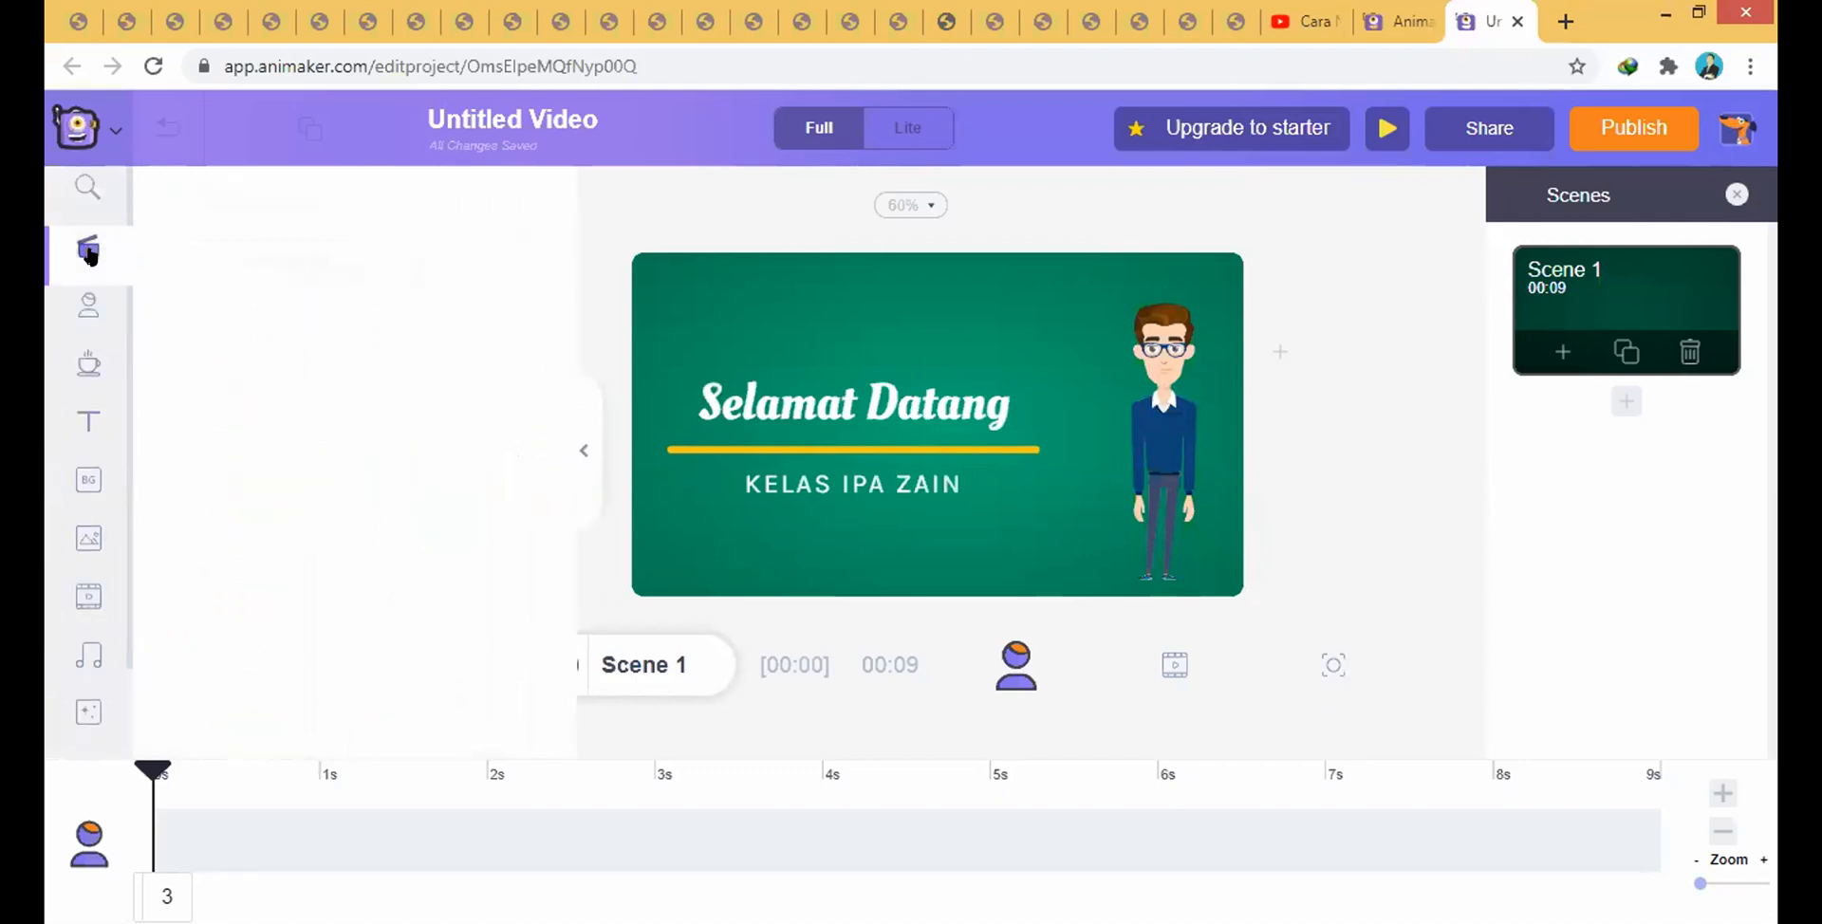
click(90, 195)
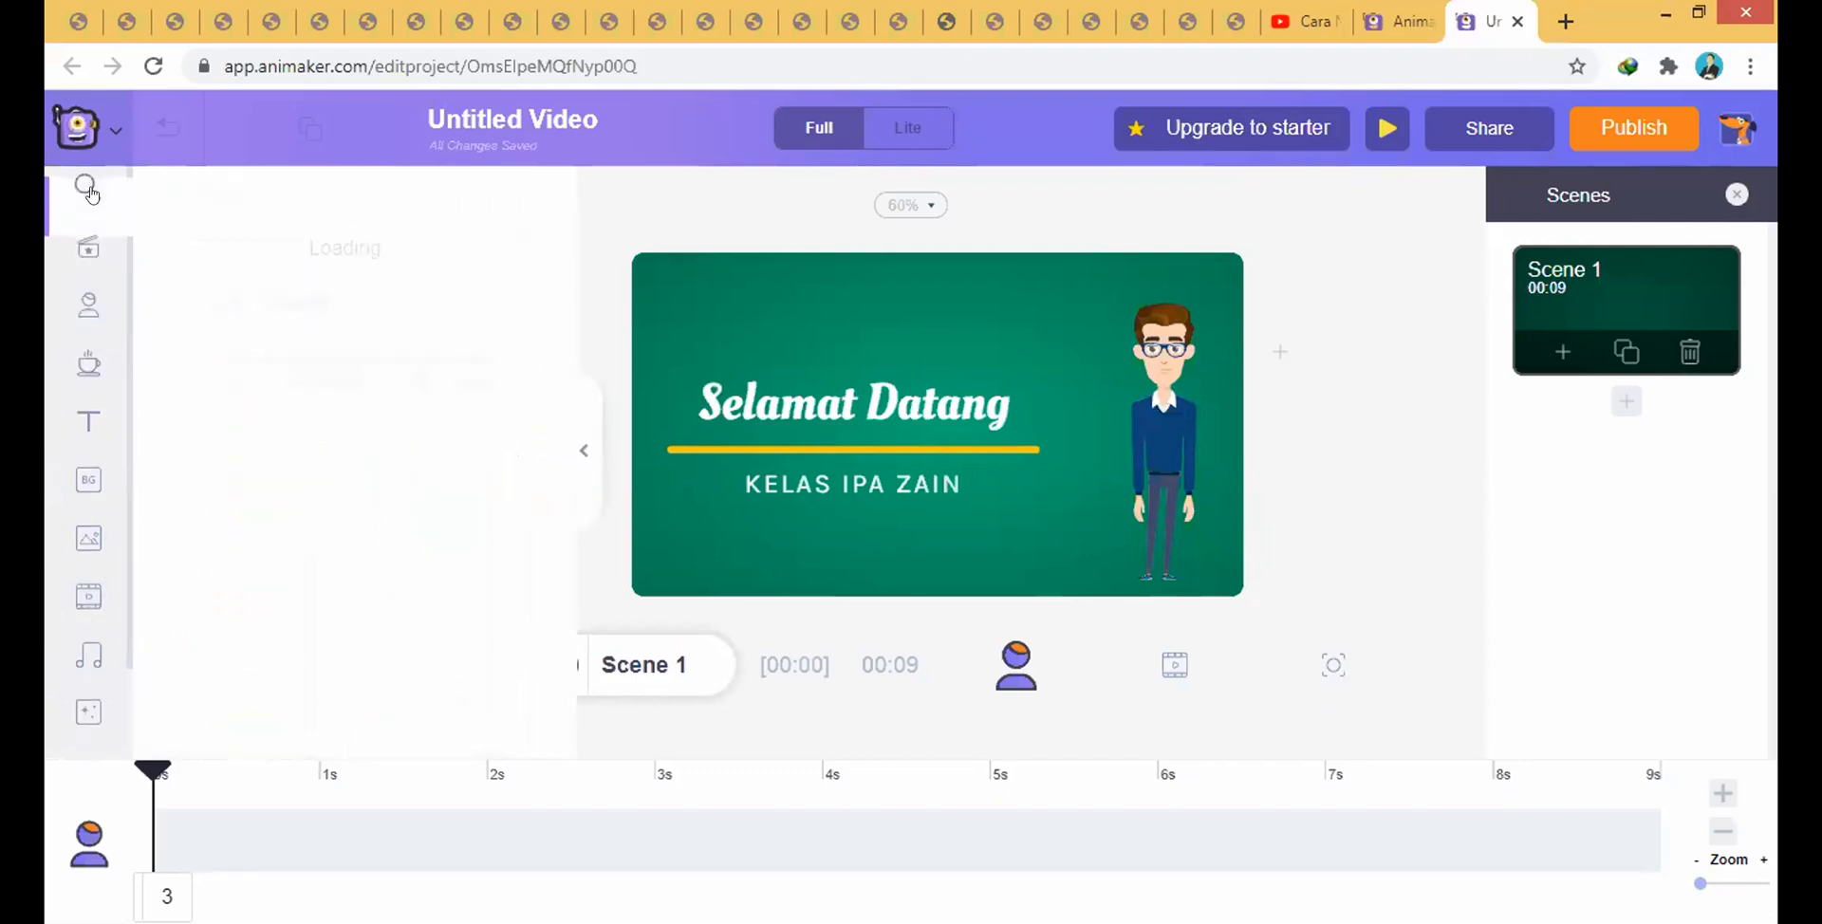
click(583, 453)
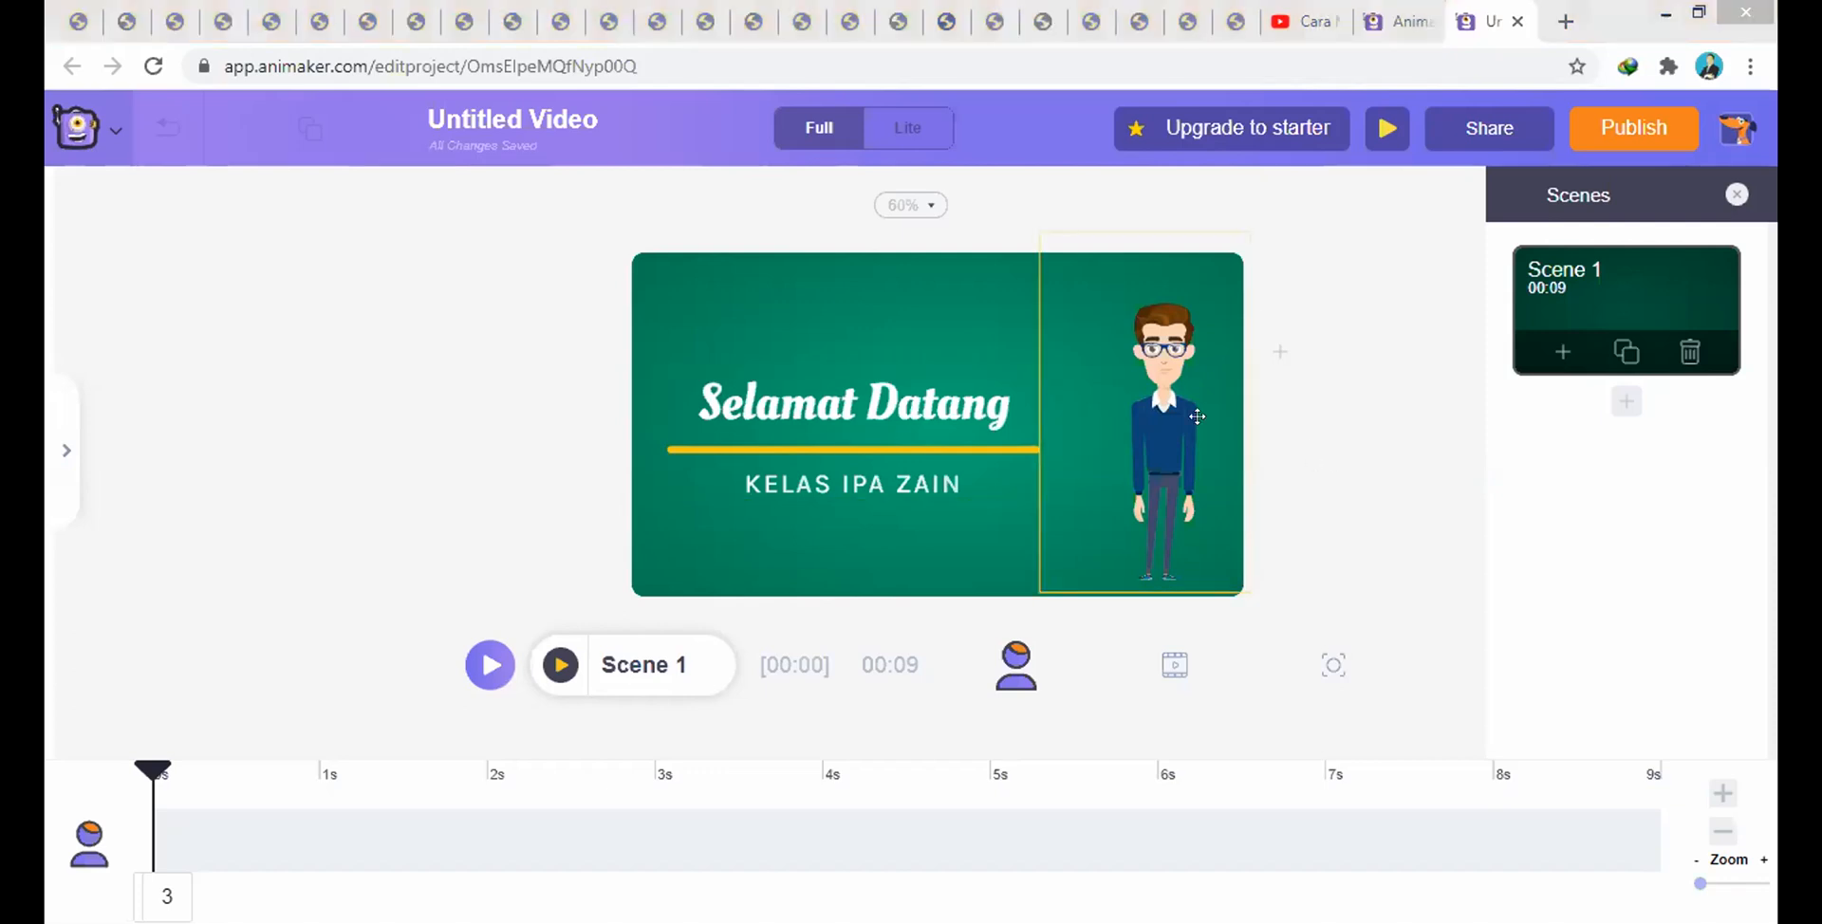
- Nudge the character with glasses slightly to the left in Scene 1 and add a new scene after it
drag(1177, 419, 1172, 419)
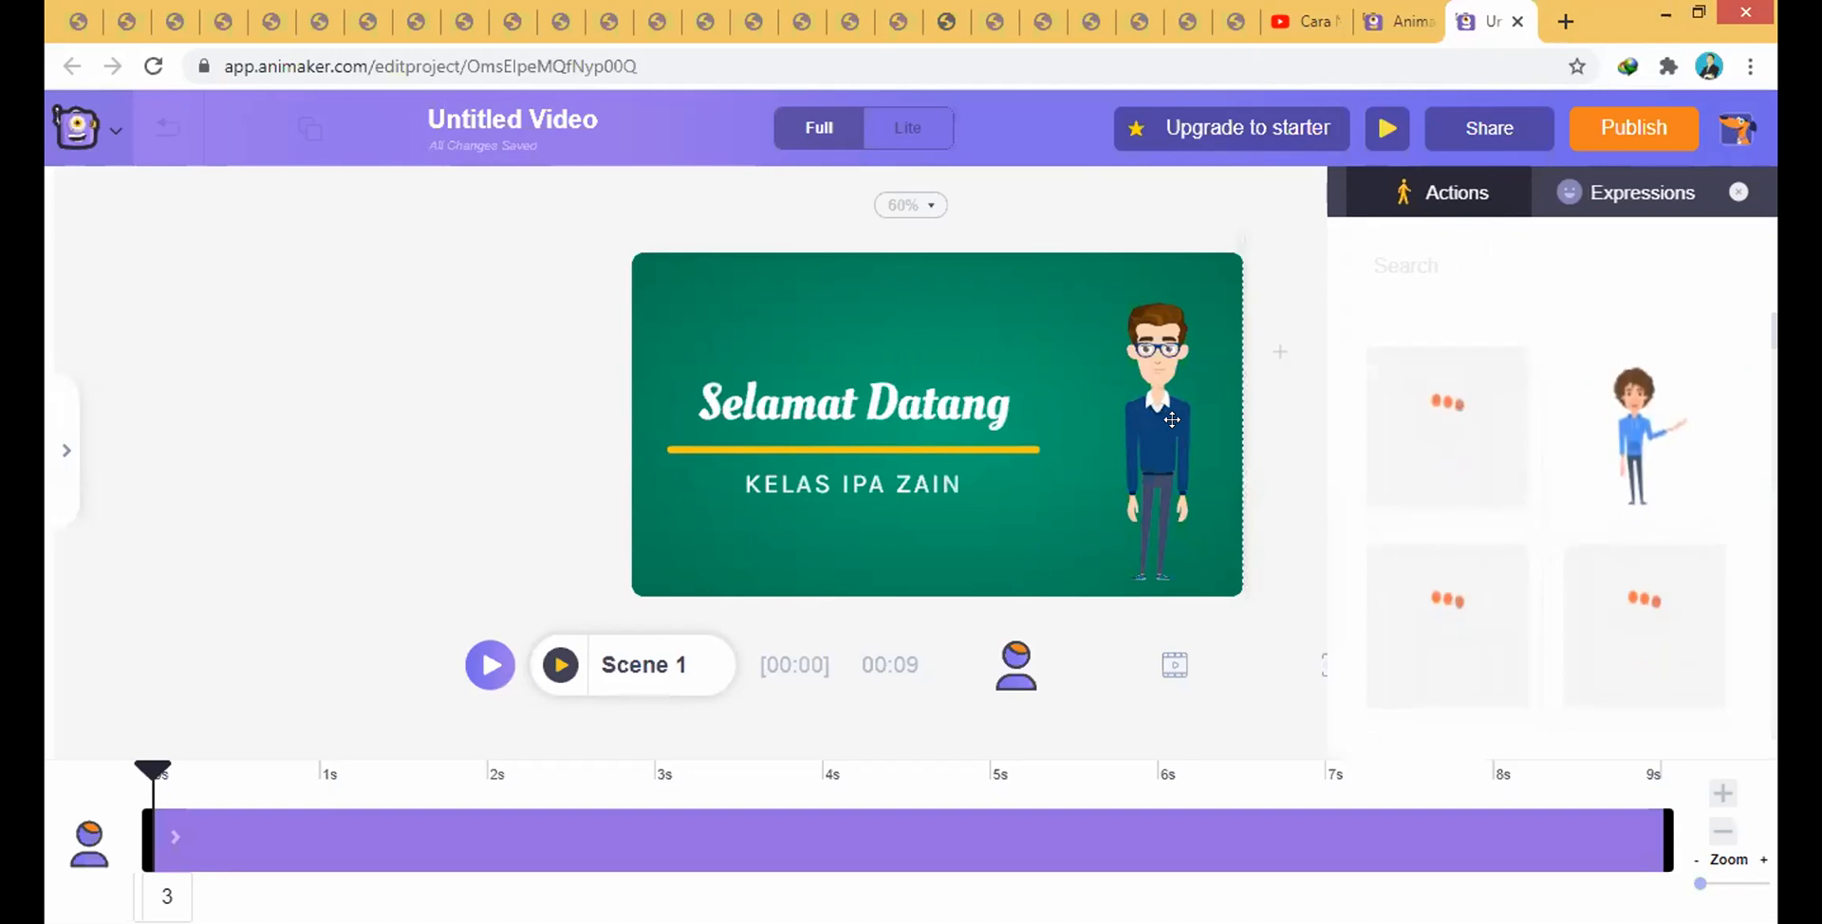
click(1291, 297)
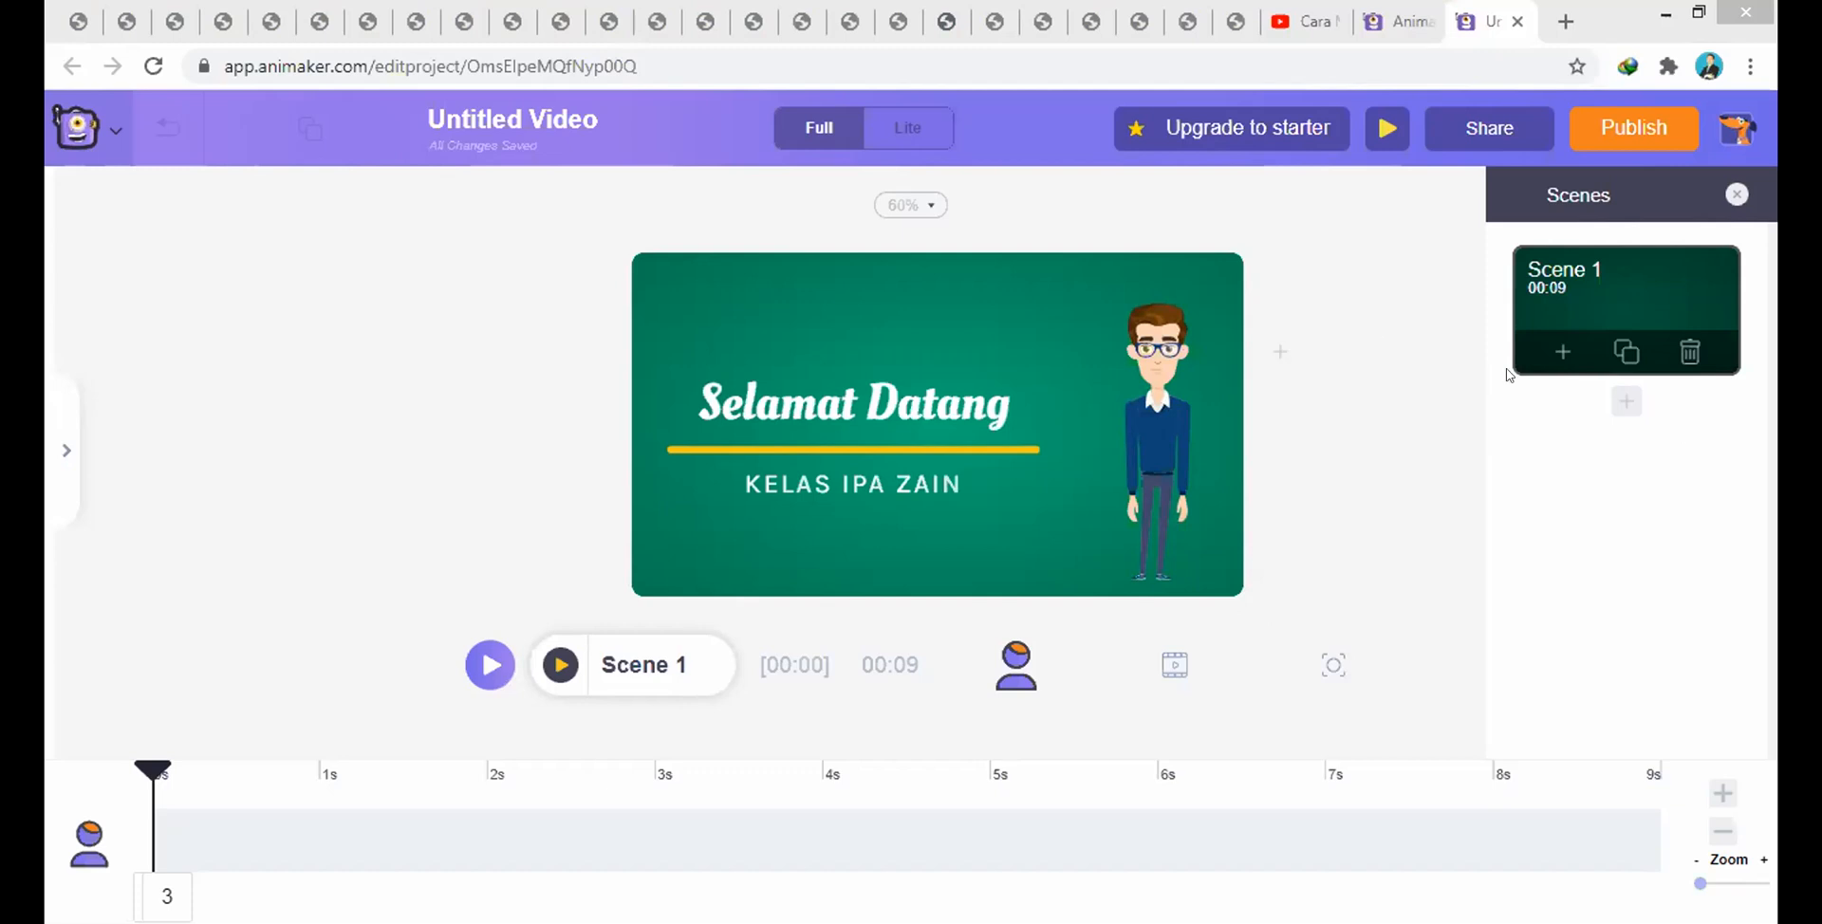
click(1618, 403)
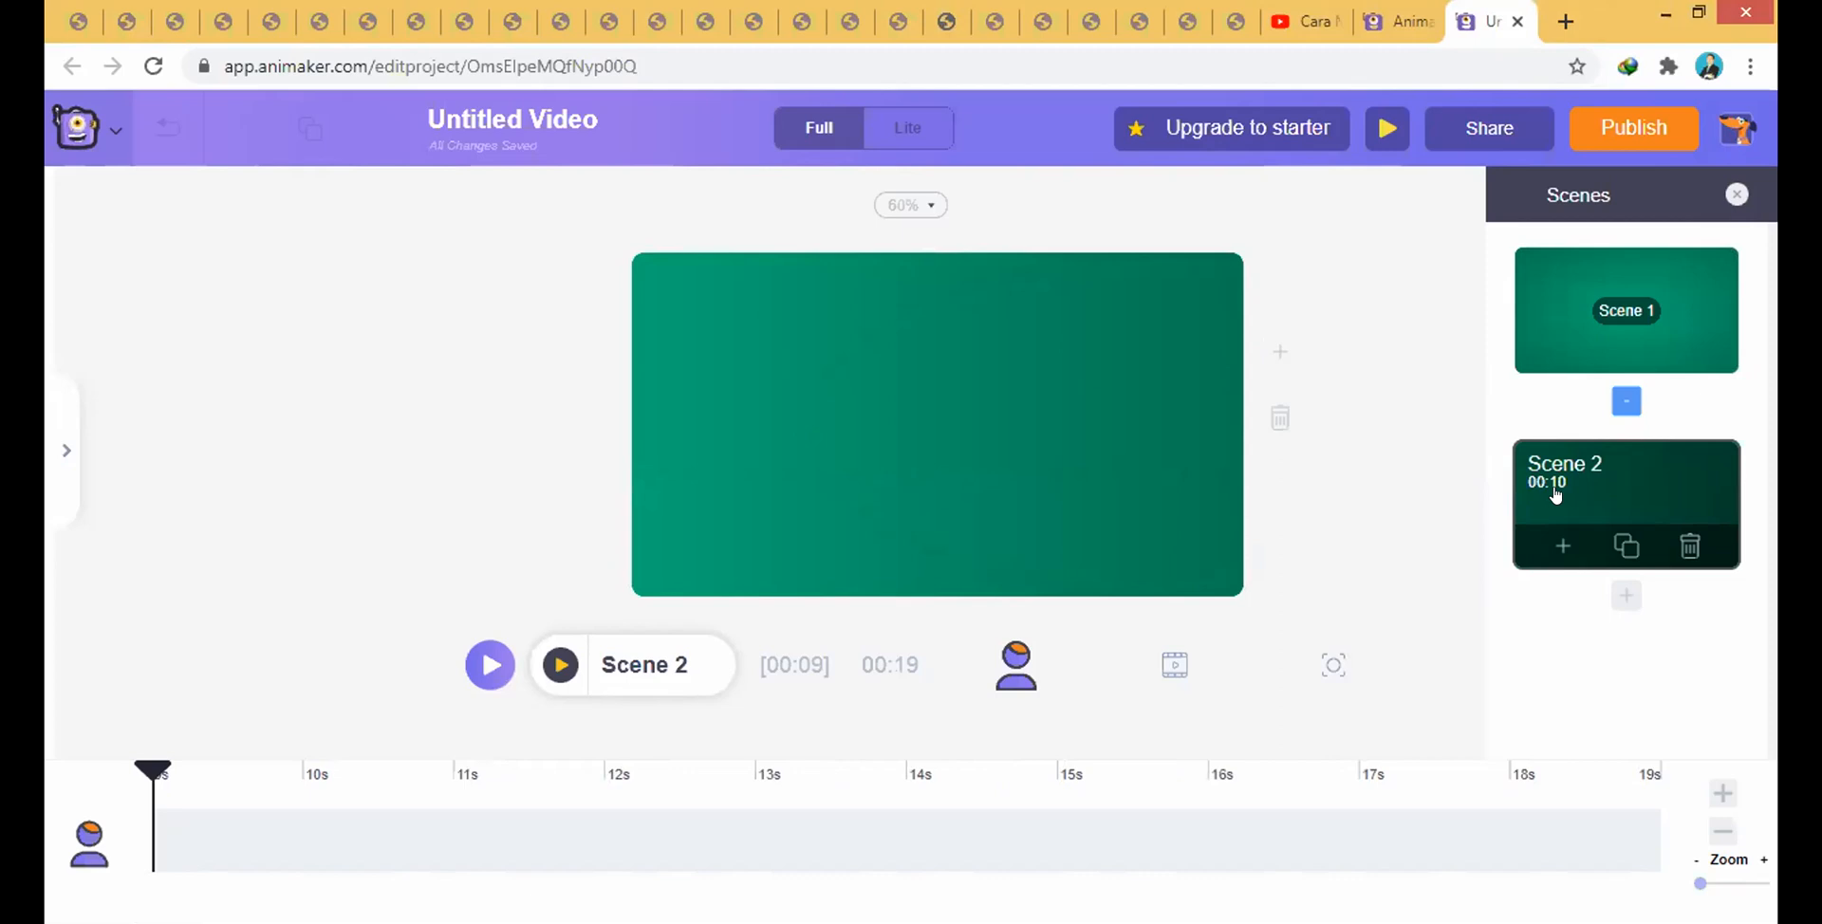
- Try shortening Scene 2 to 8 seconds and return its duration to 10 seconds
click(1724, 833)
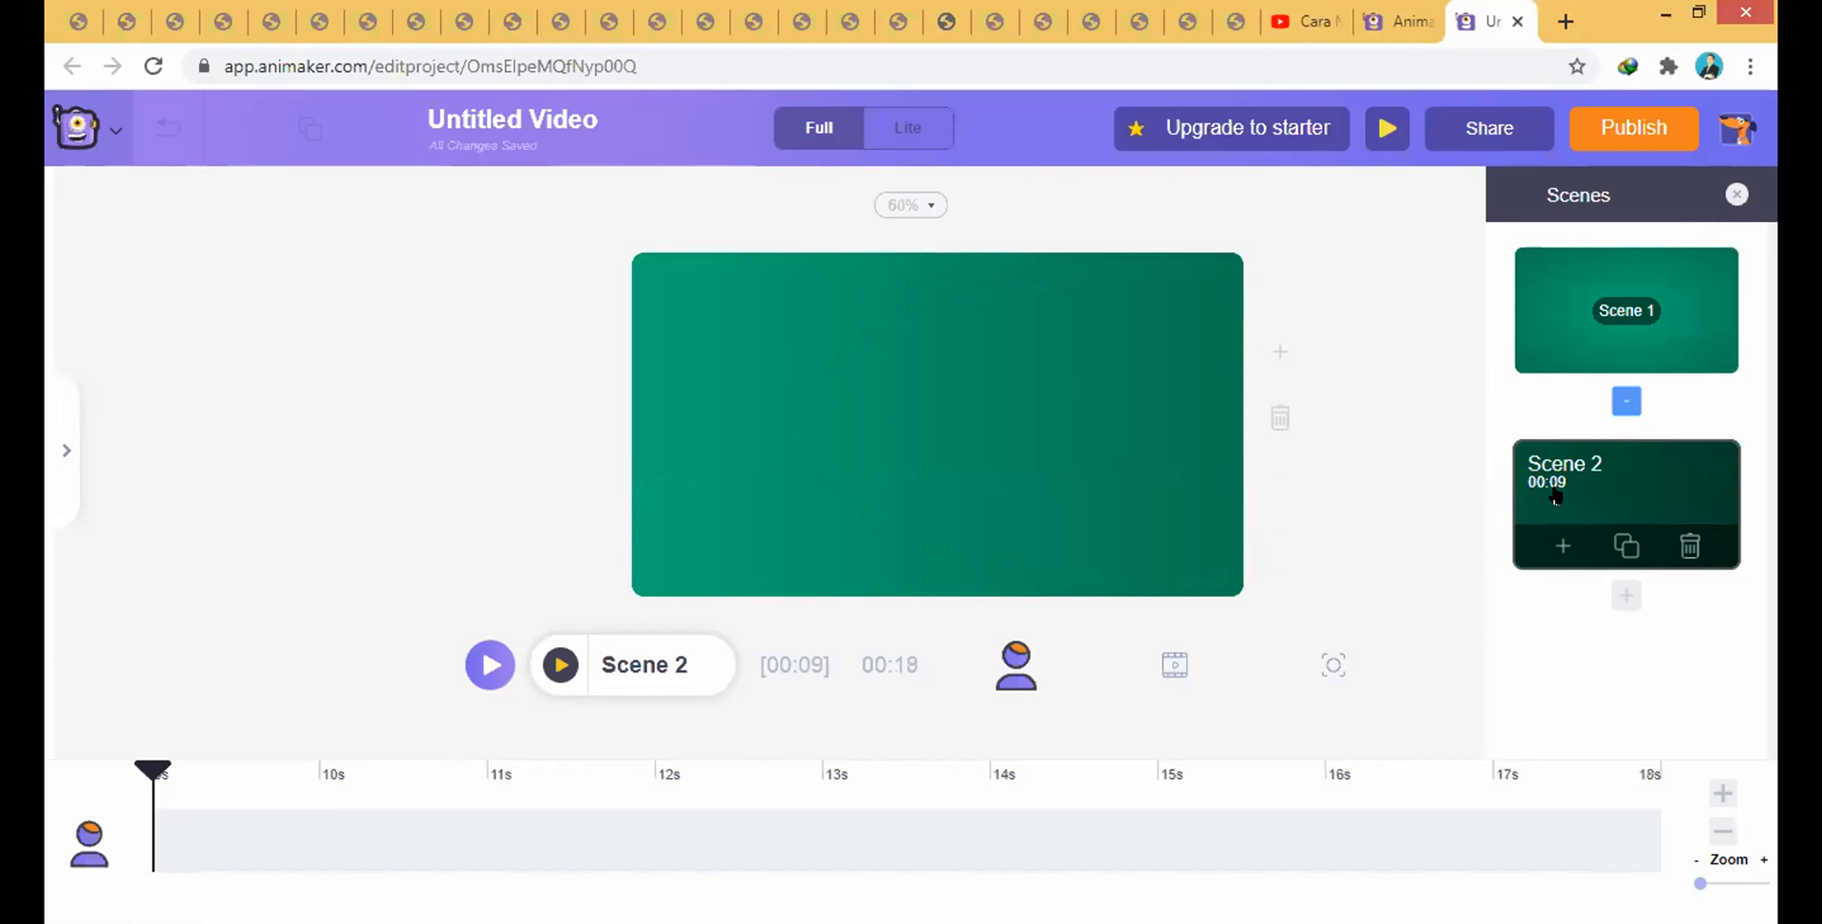
click(1723, 833)
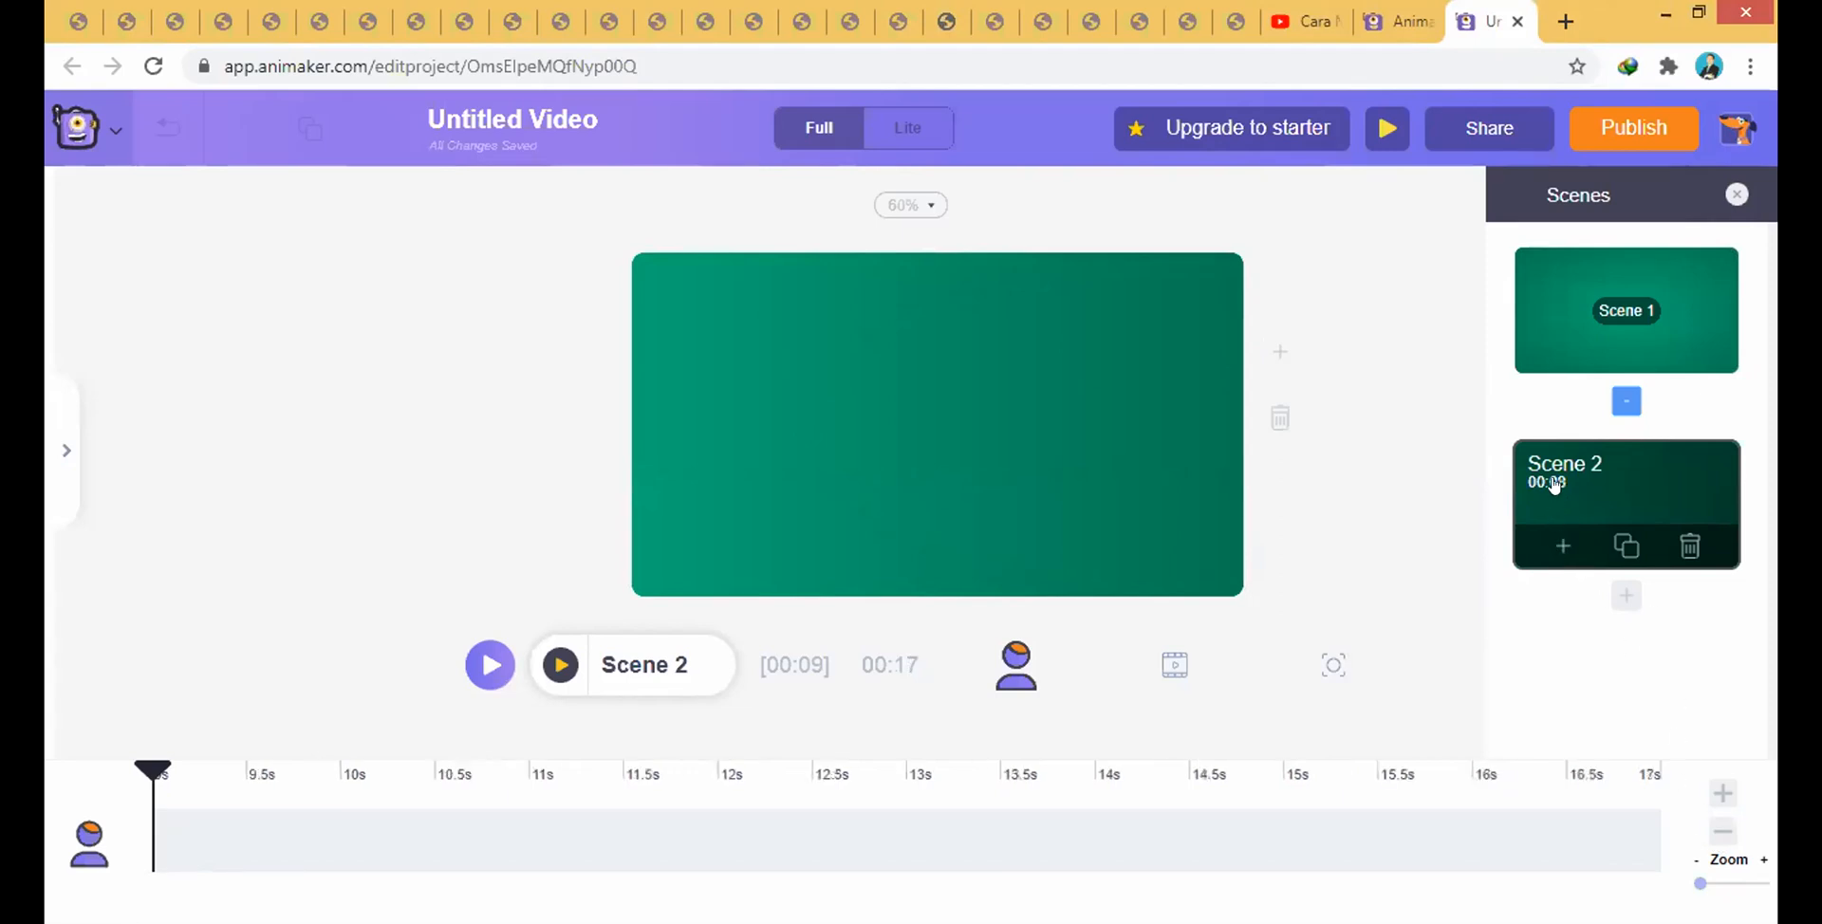
click(1722, 796)
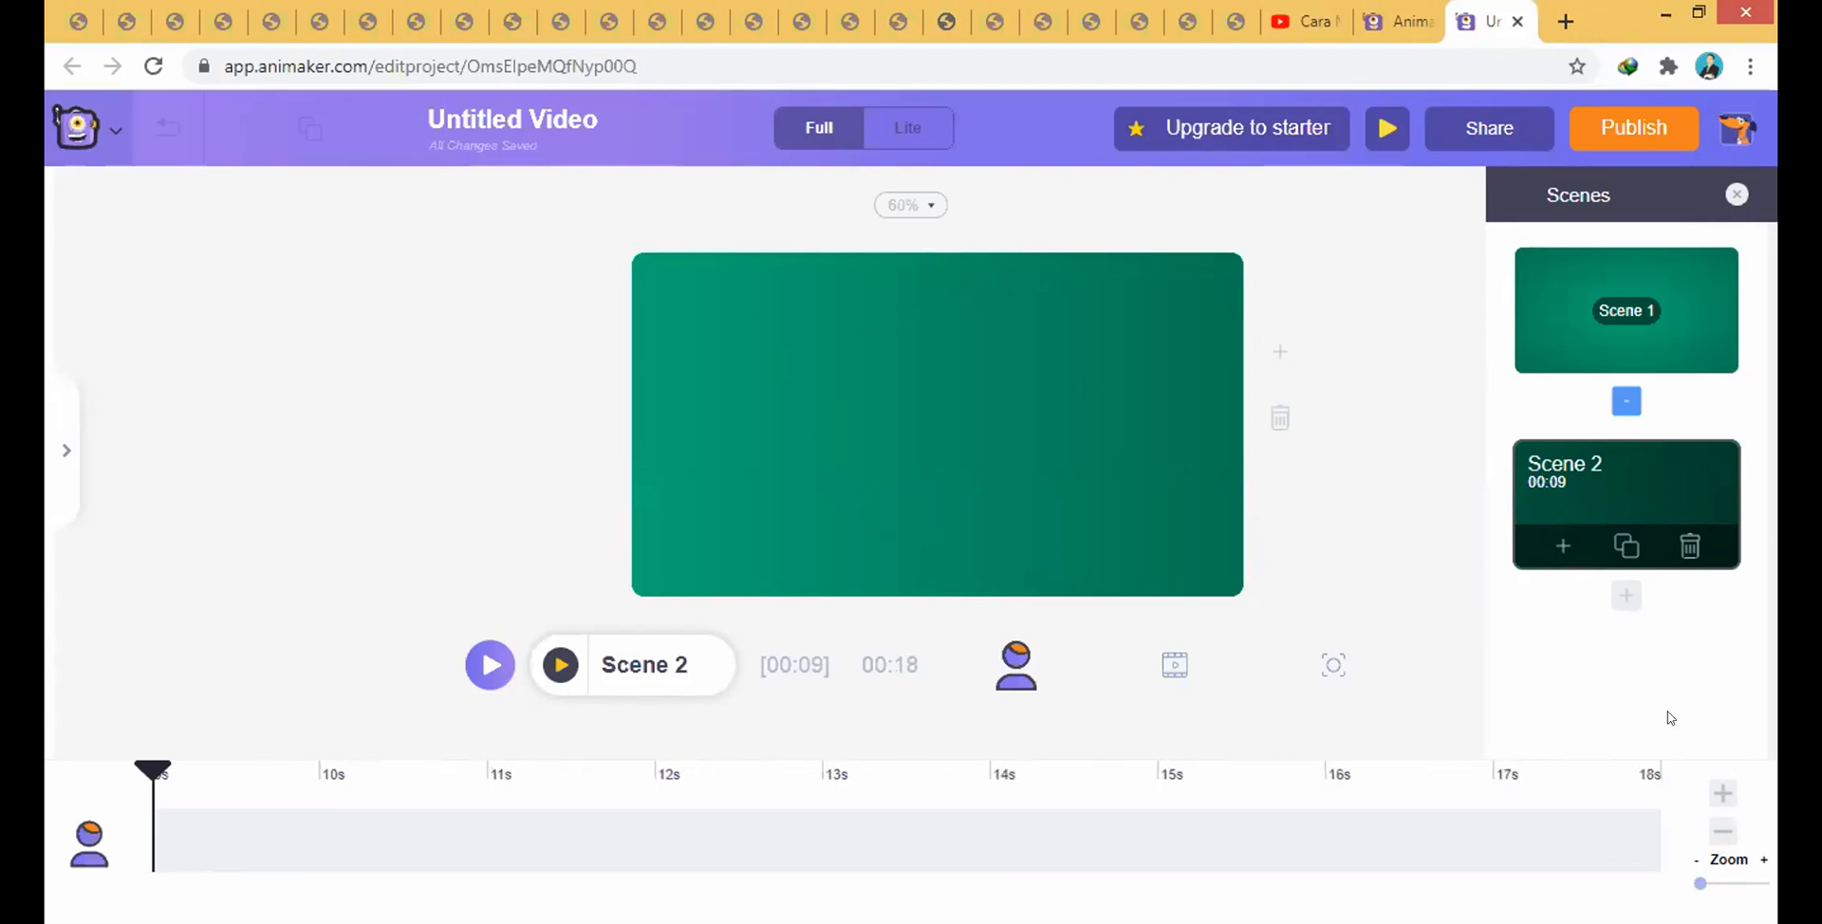
click(1721, 797)
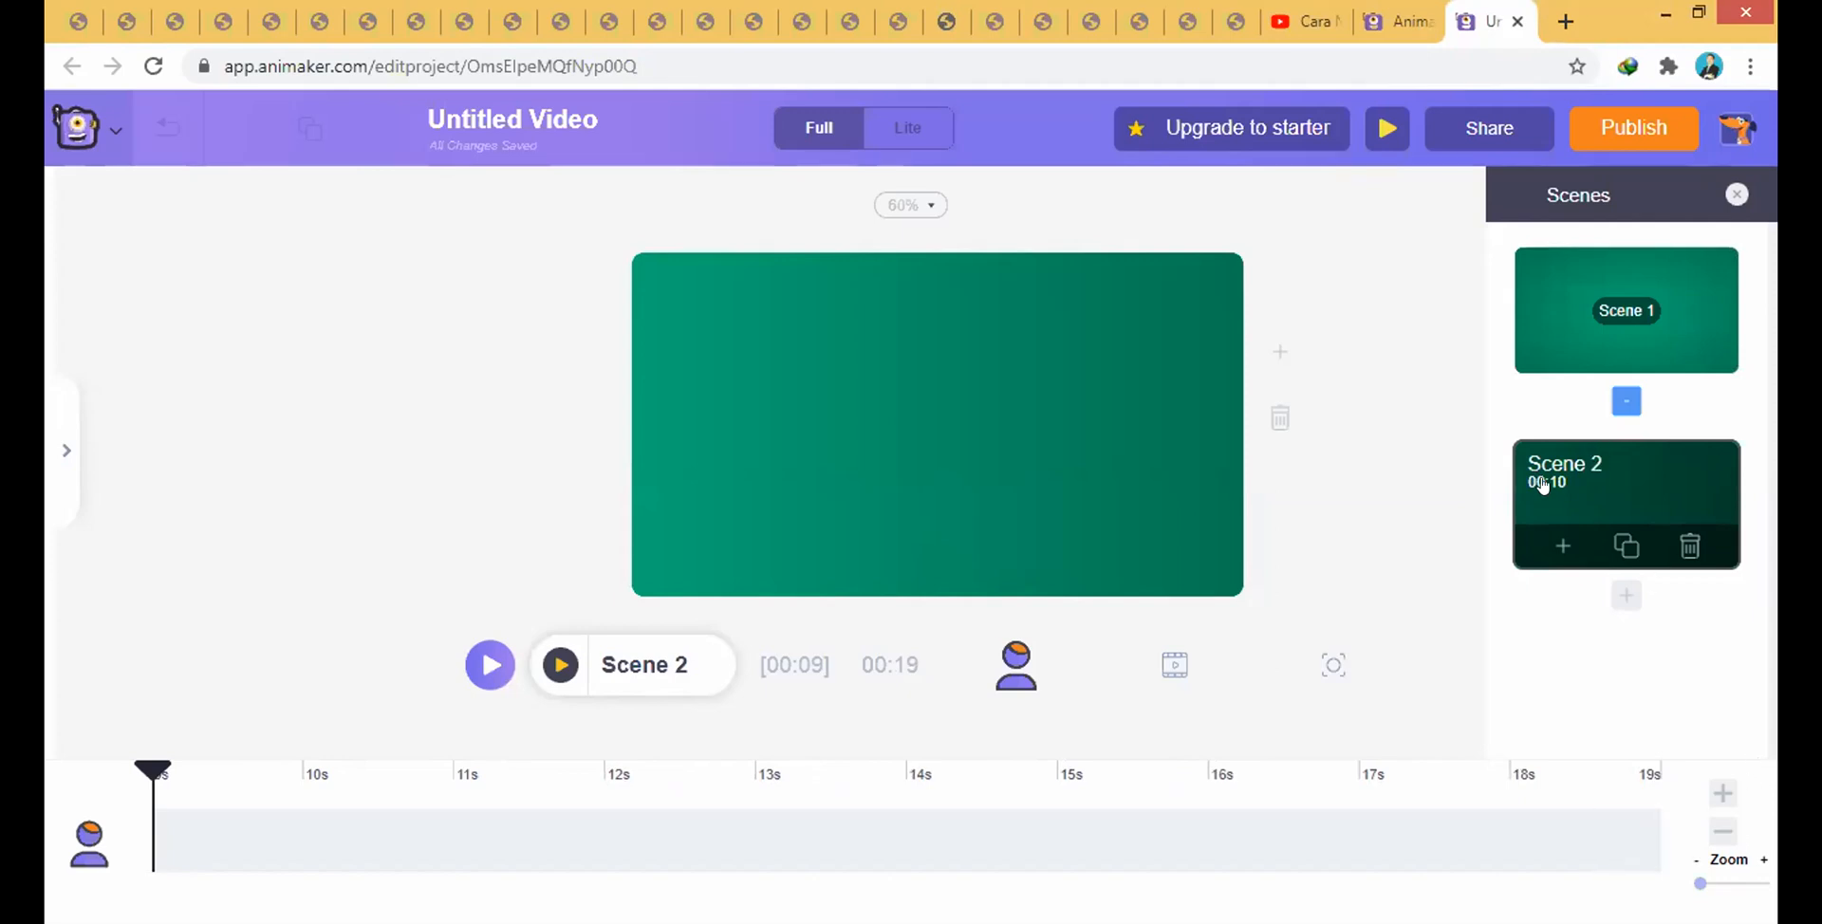
- Try a solid golden-yellow background in place of Scene 2's green gradient and remove that colour again
click(879, 378)
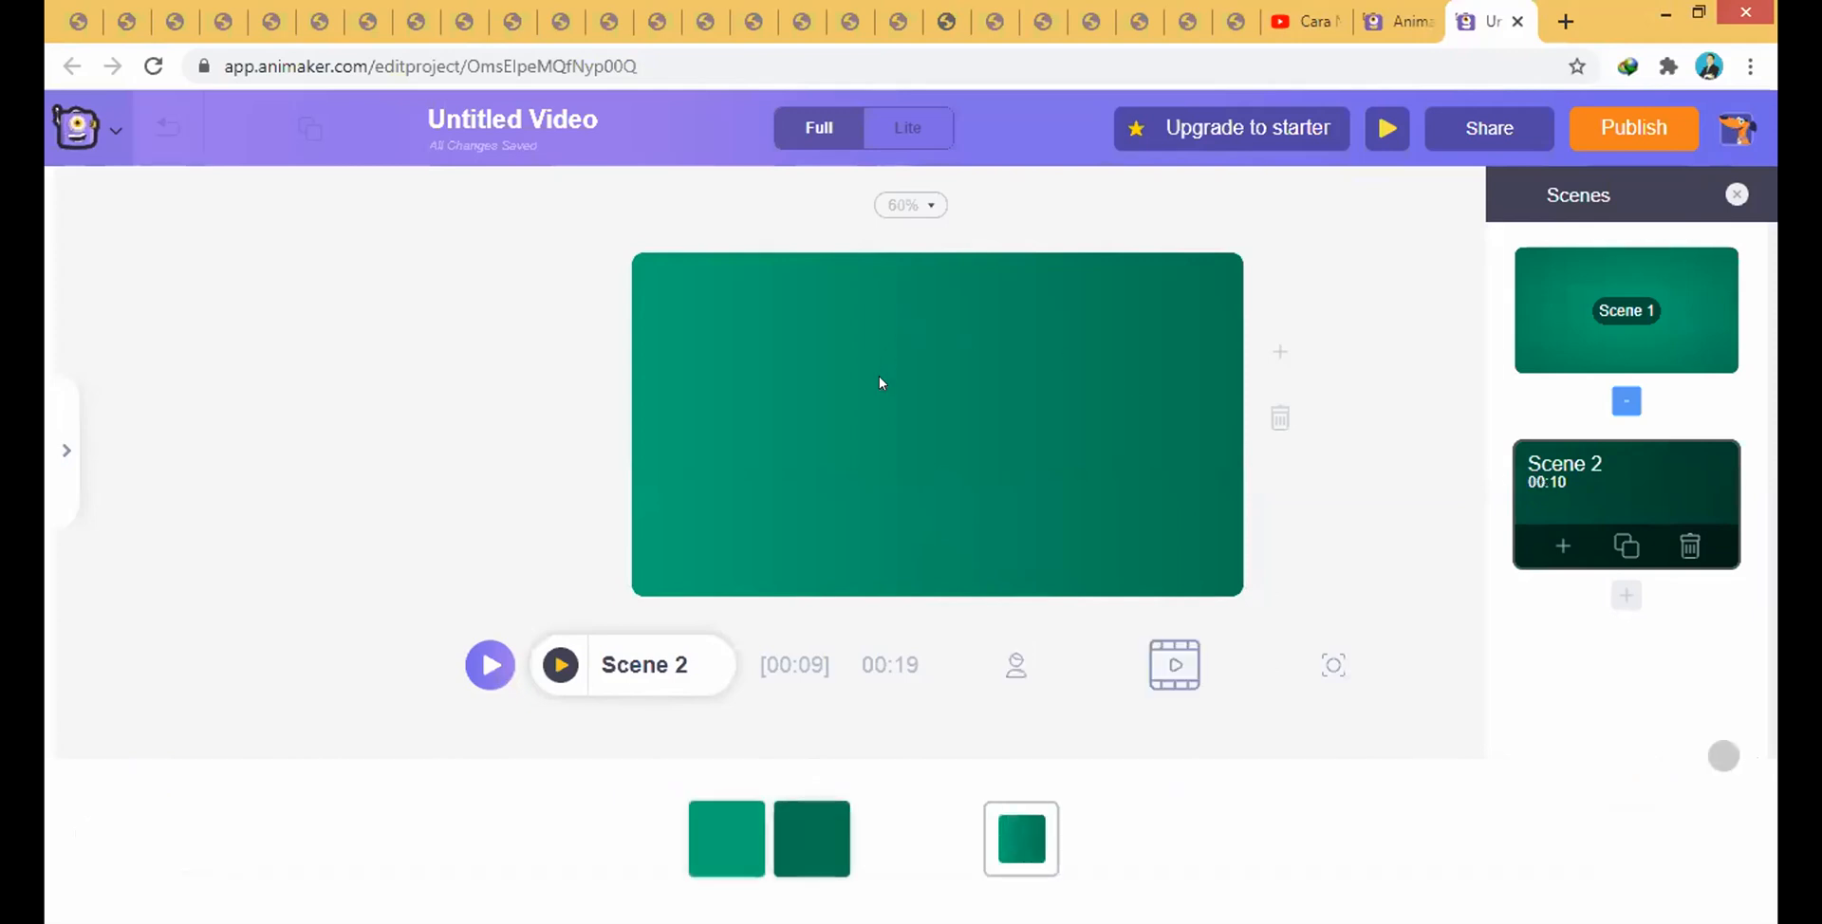
click(66, 450)
click(81, 481)
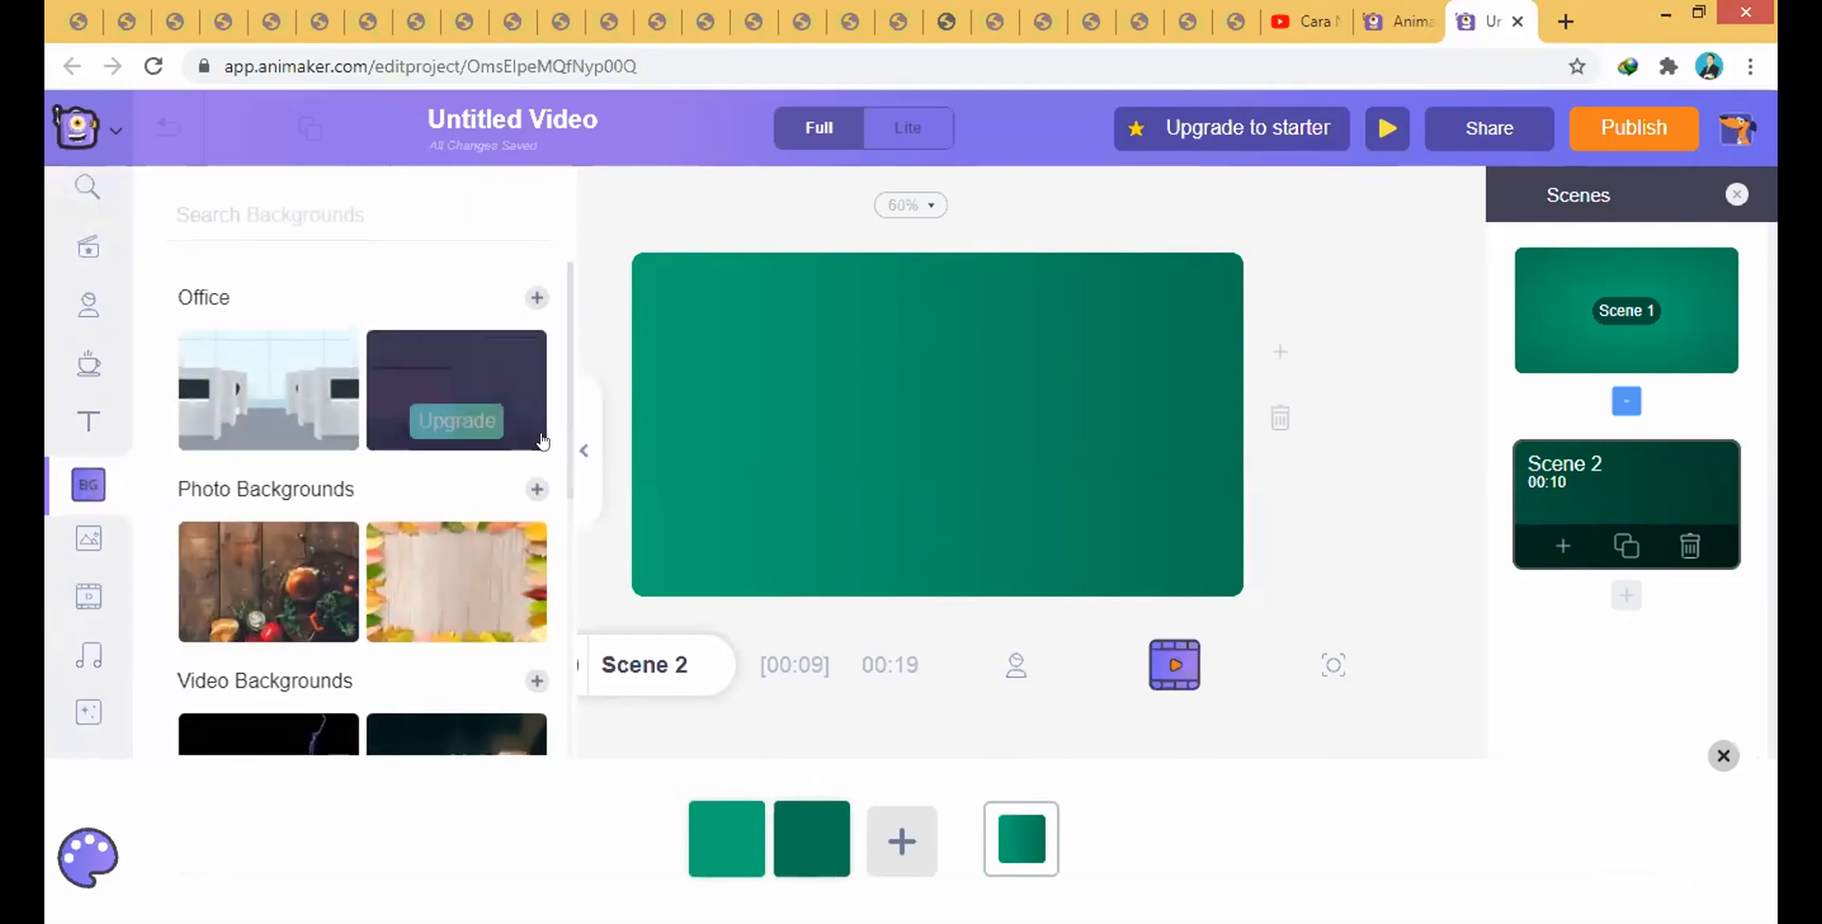
click(583, 448)
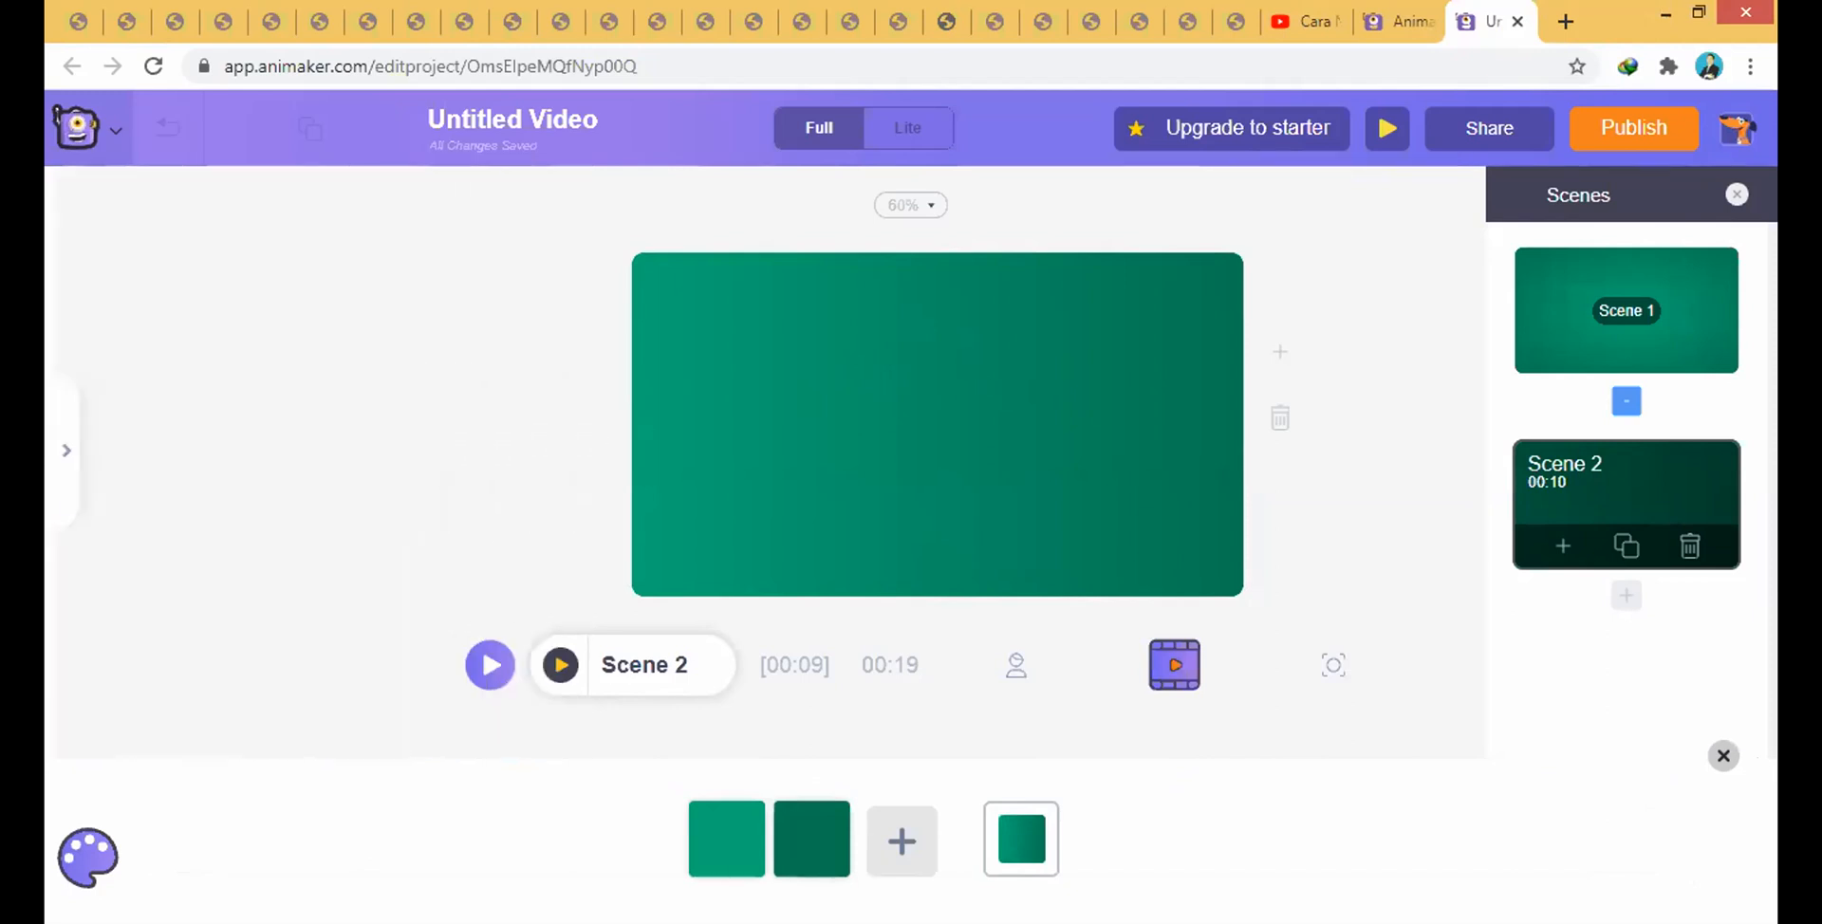
mouse_move(750, 825)
click(773, 793)
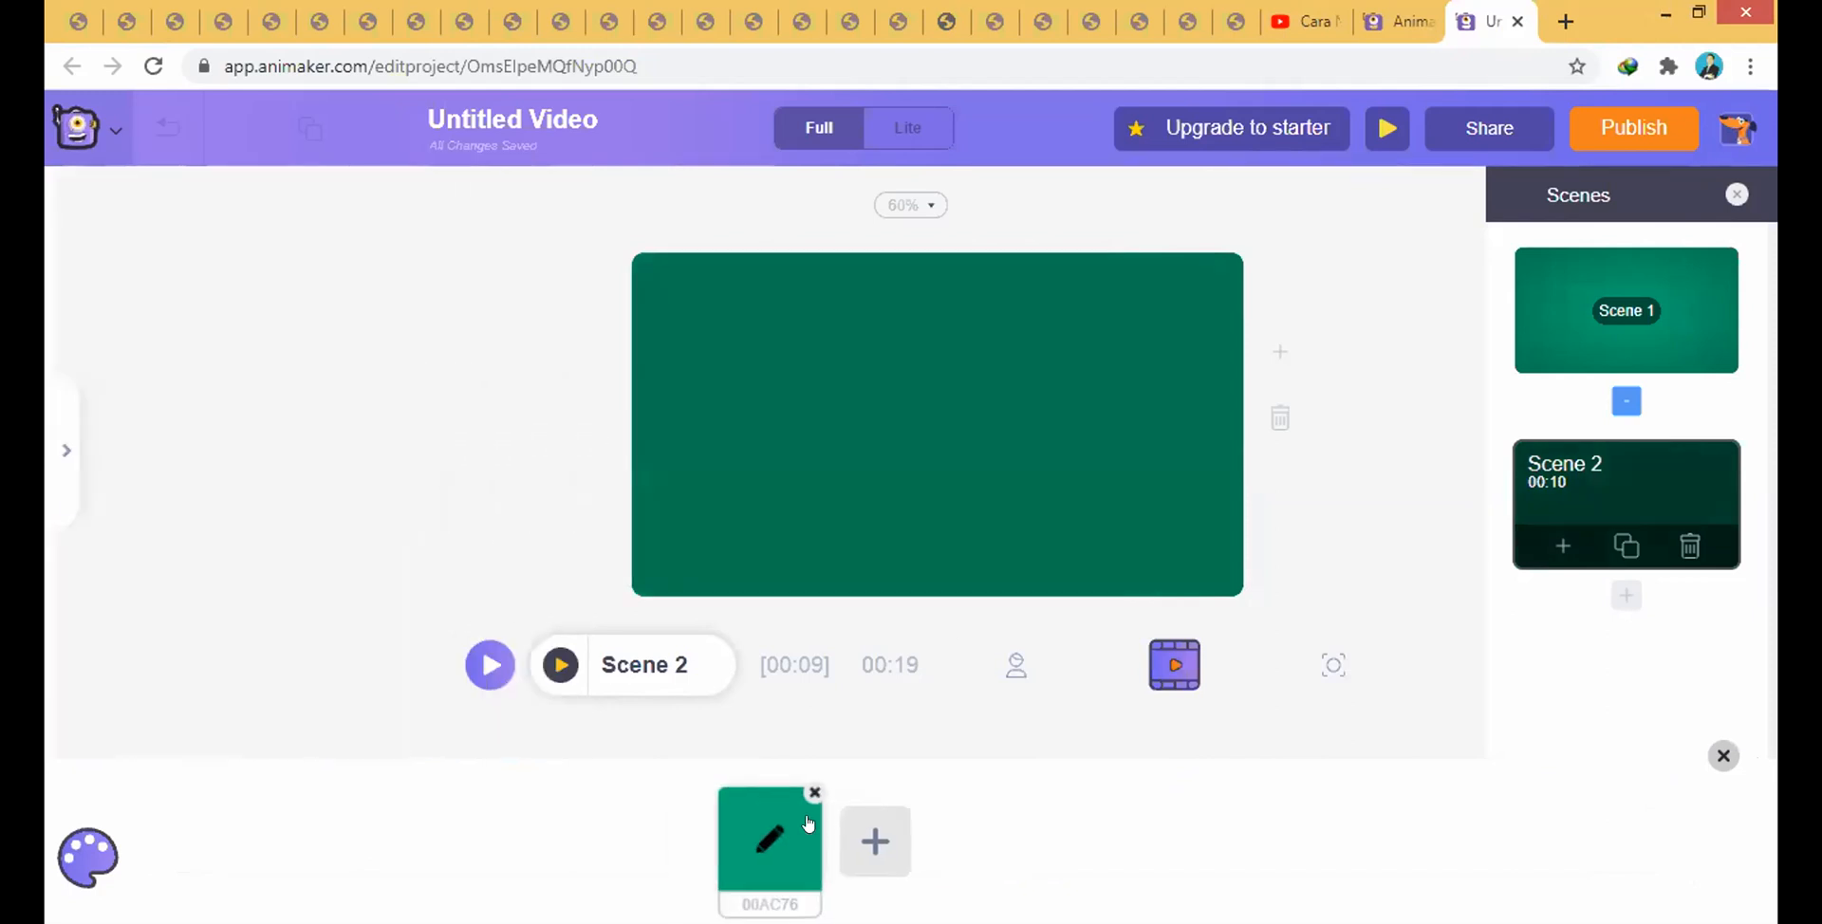
click(765, 835)
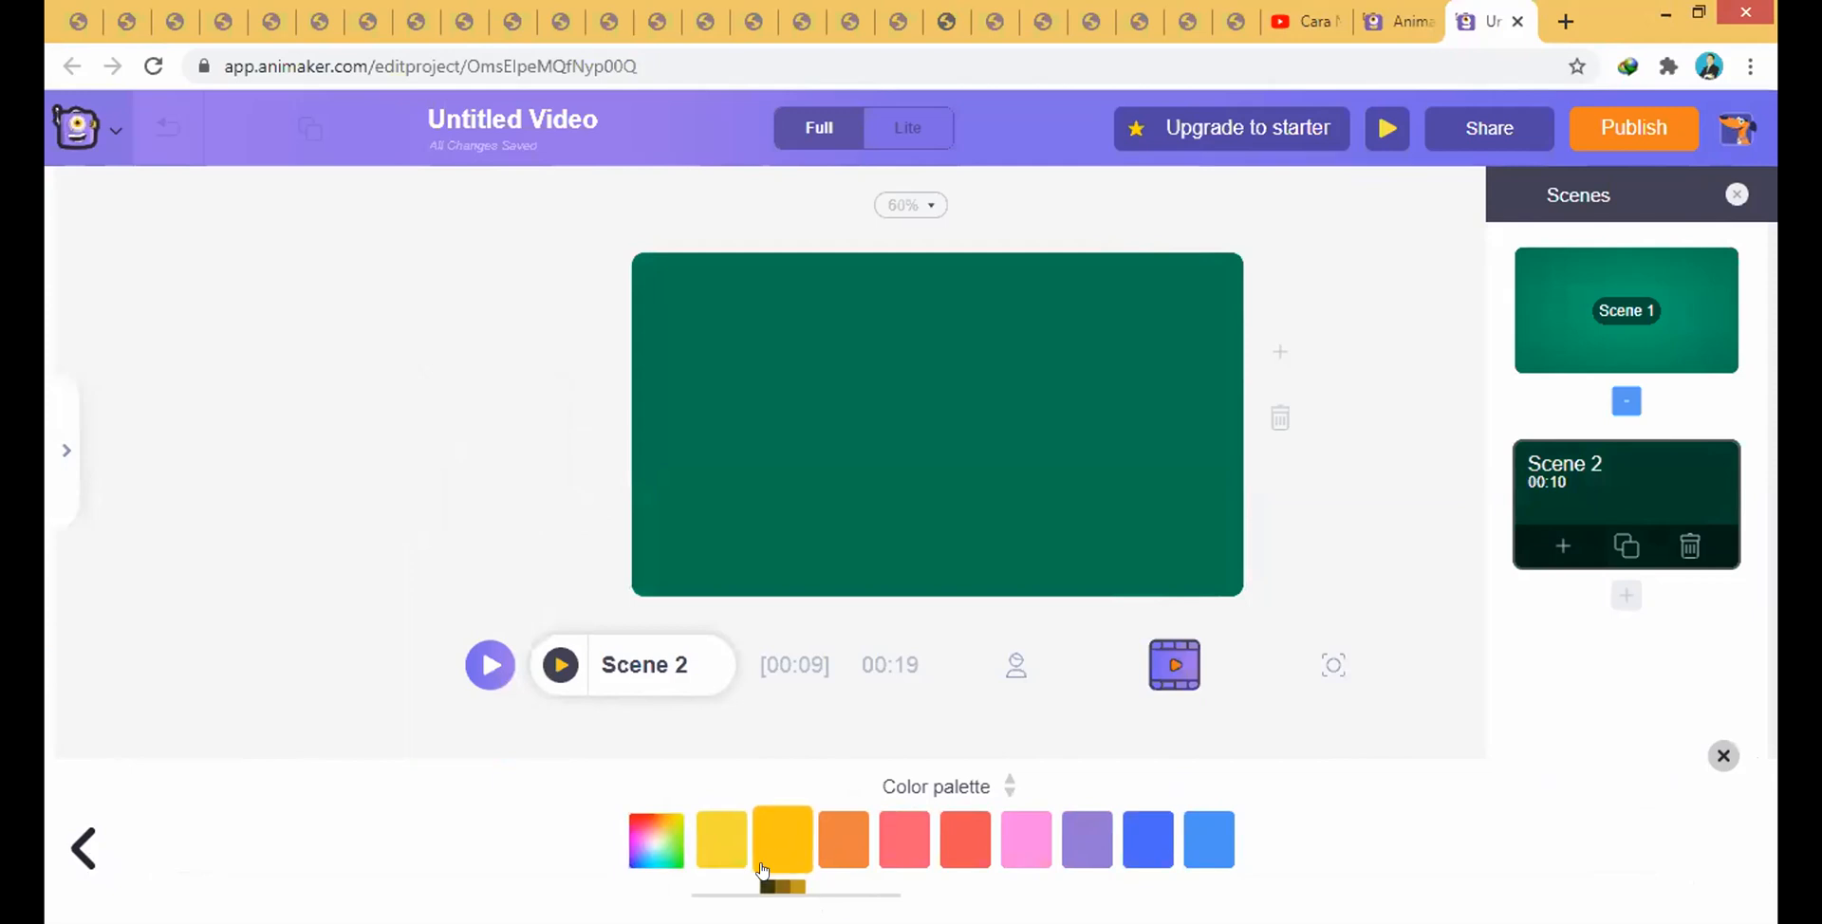
click(782, 835)
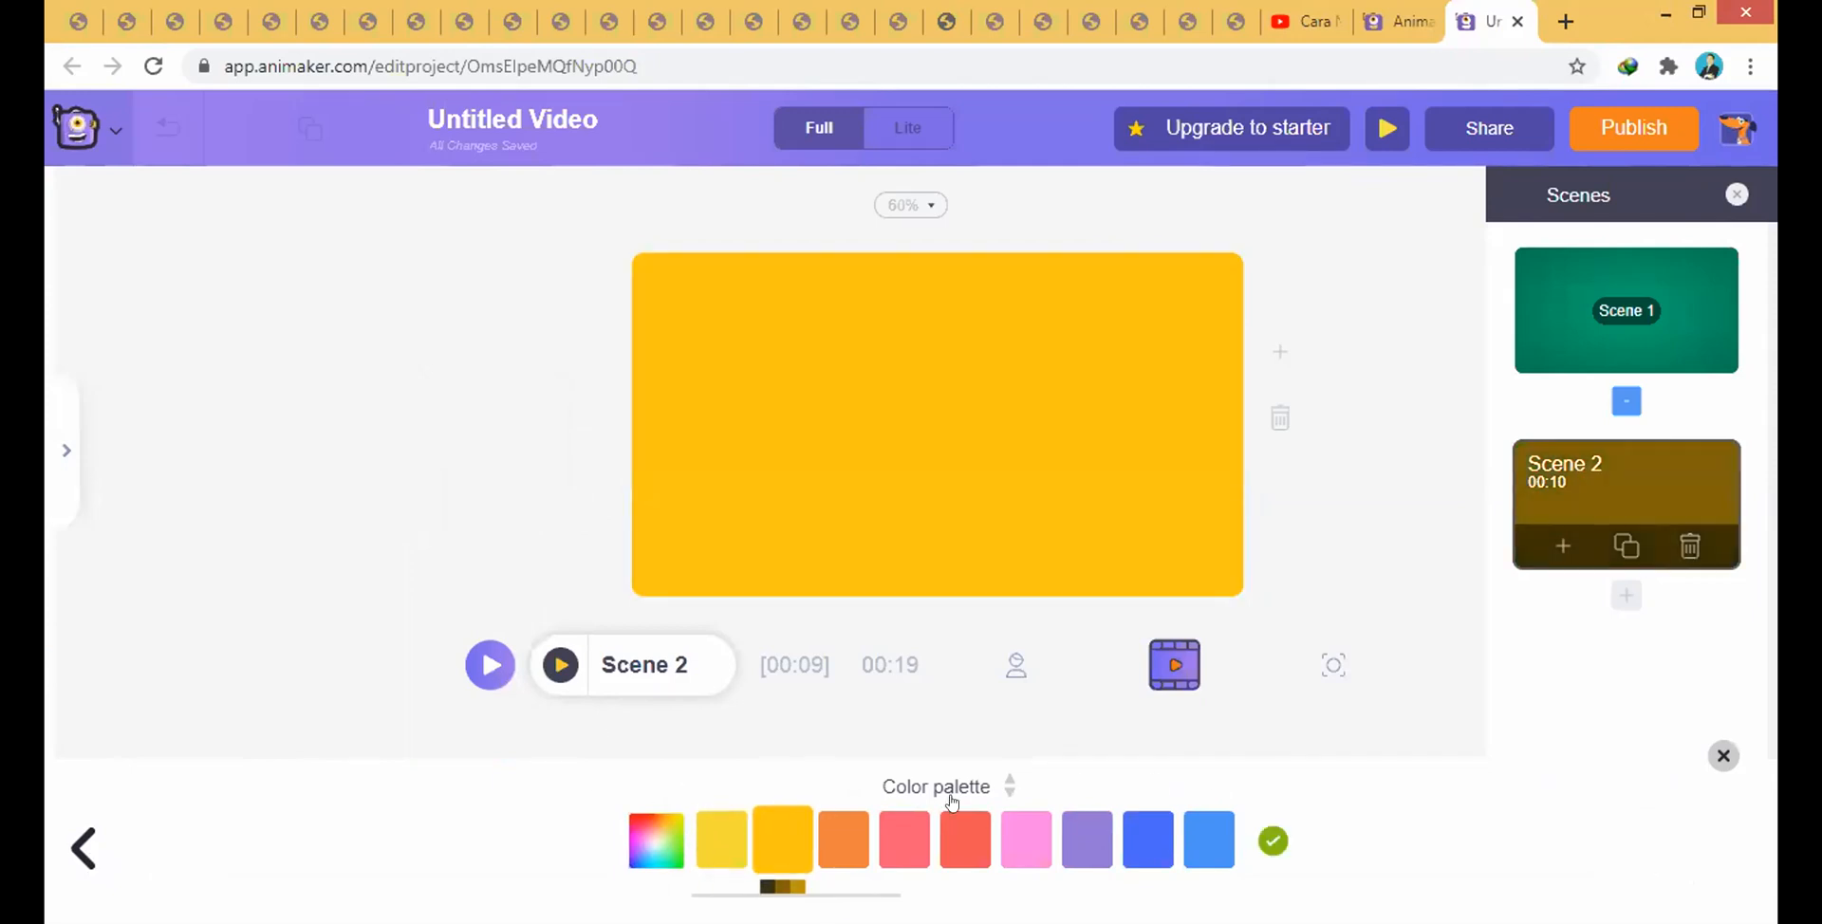
click(79, 845)
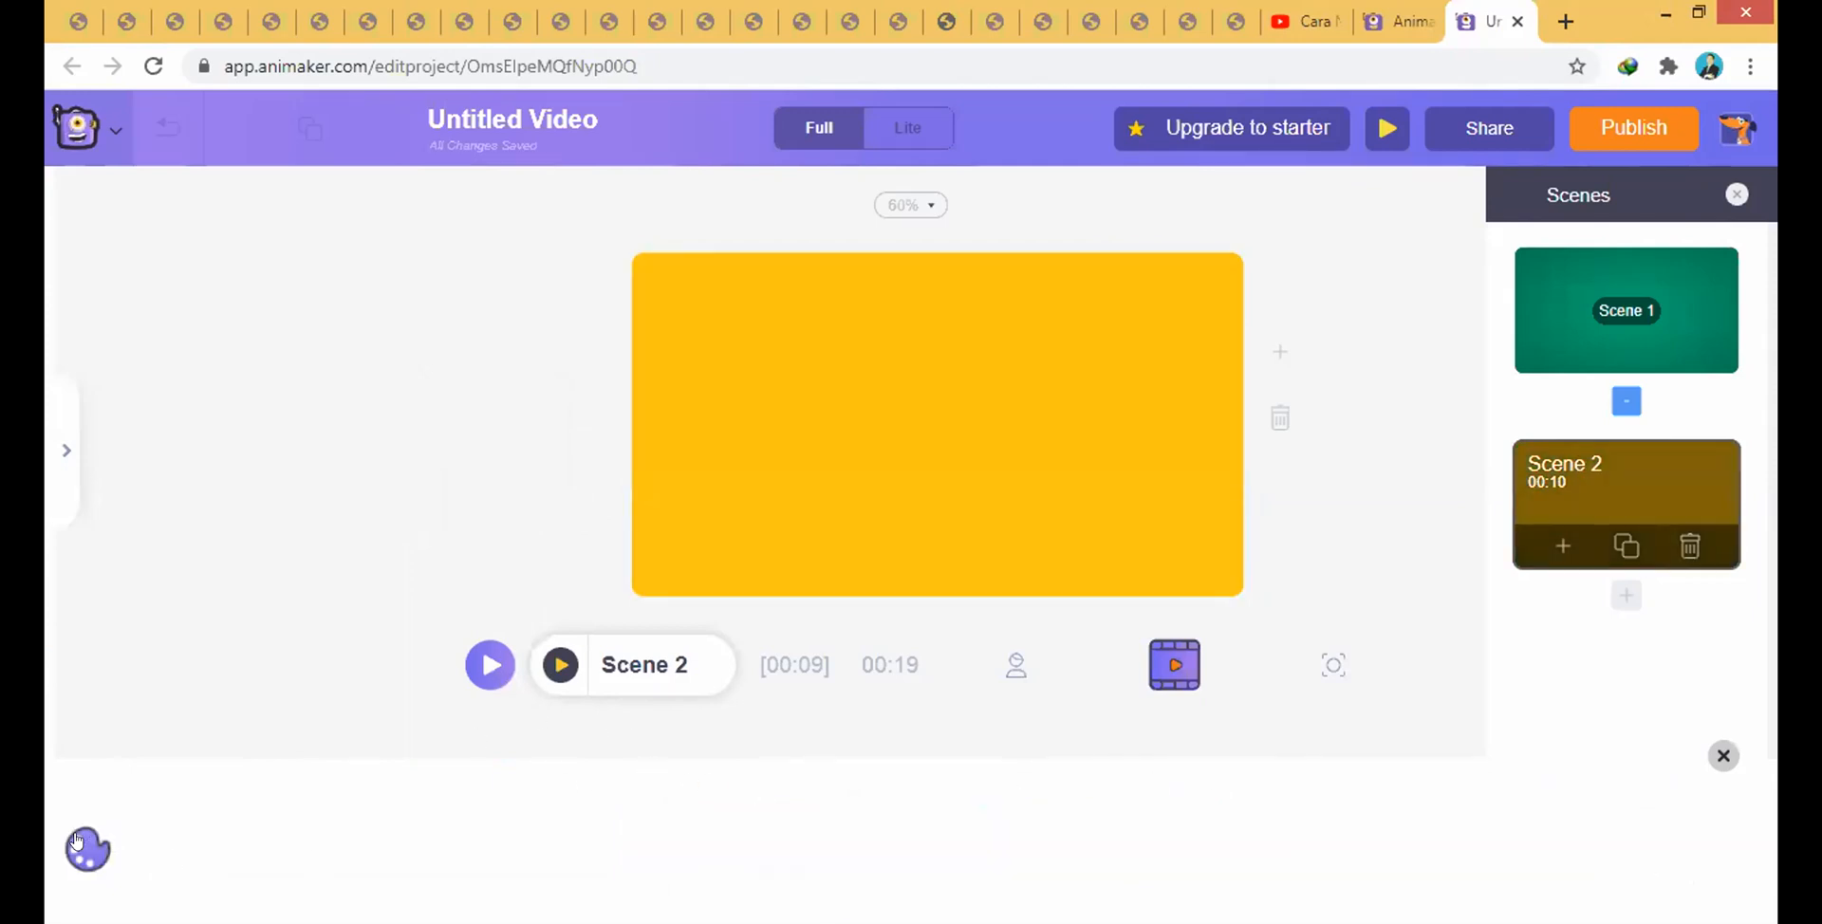
click(818, 788)
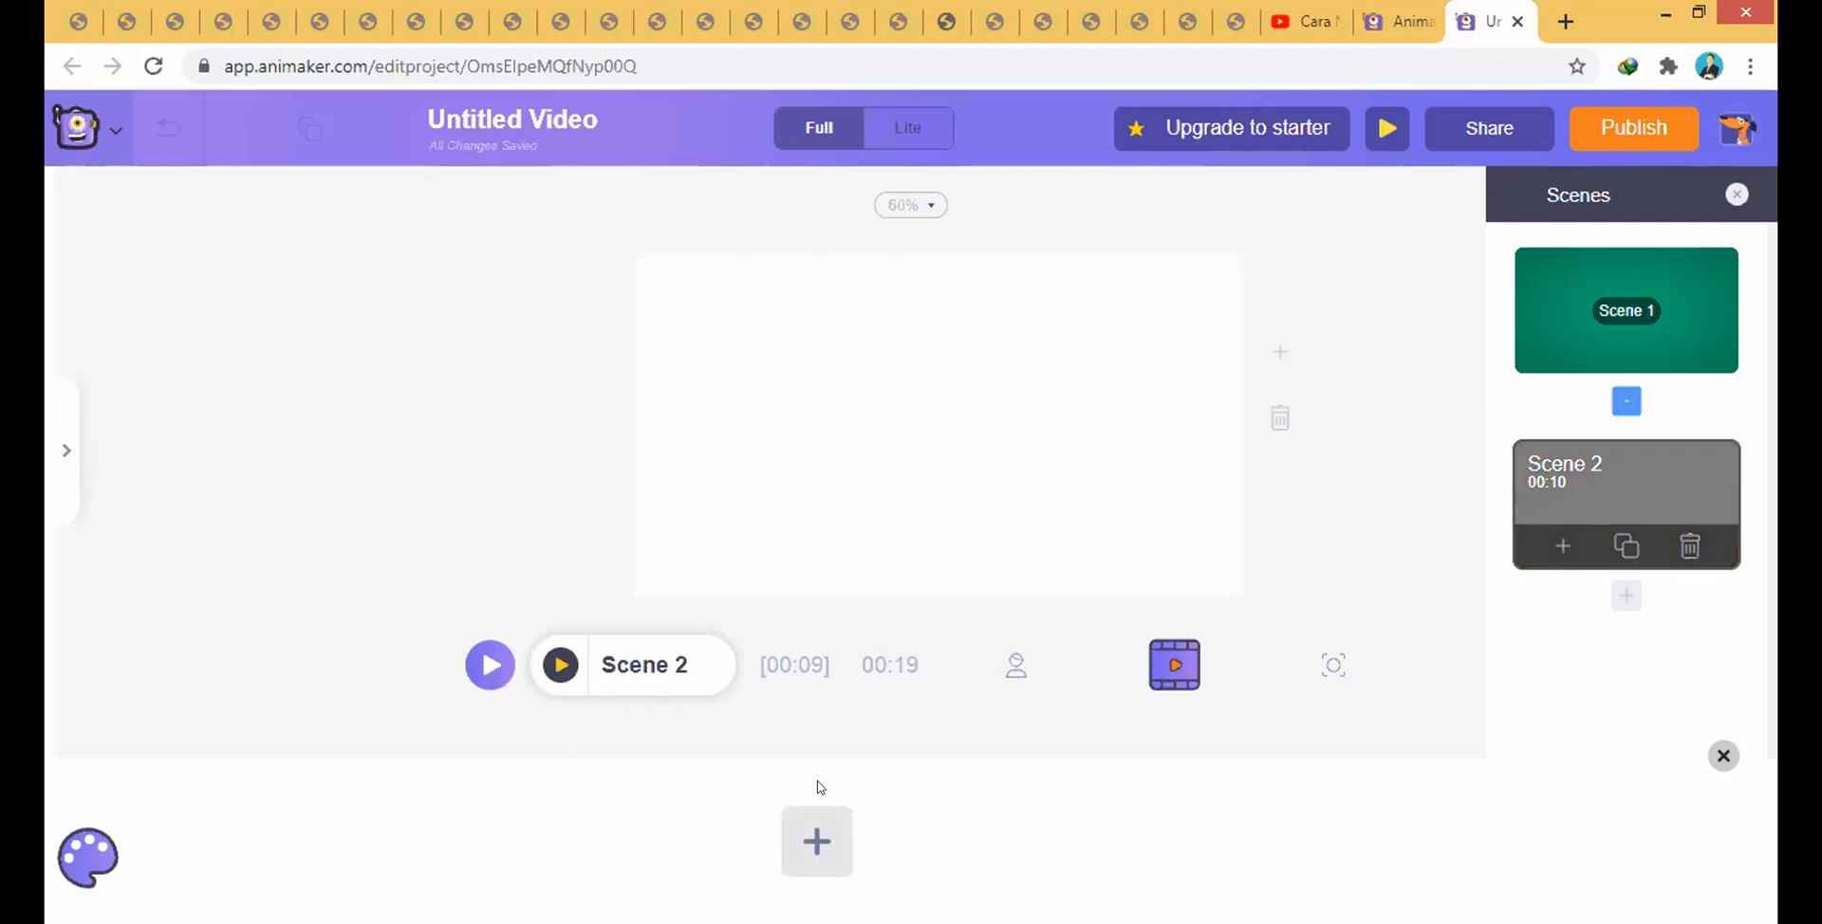
- Browse the background library, try the projector-screen room and apply the brown wood-grain background to Scene 2
click(65, 452)
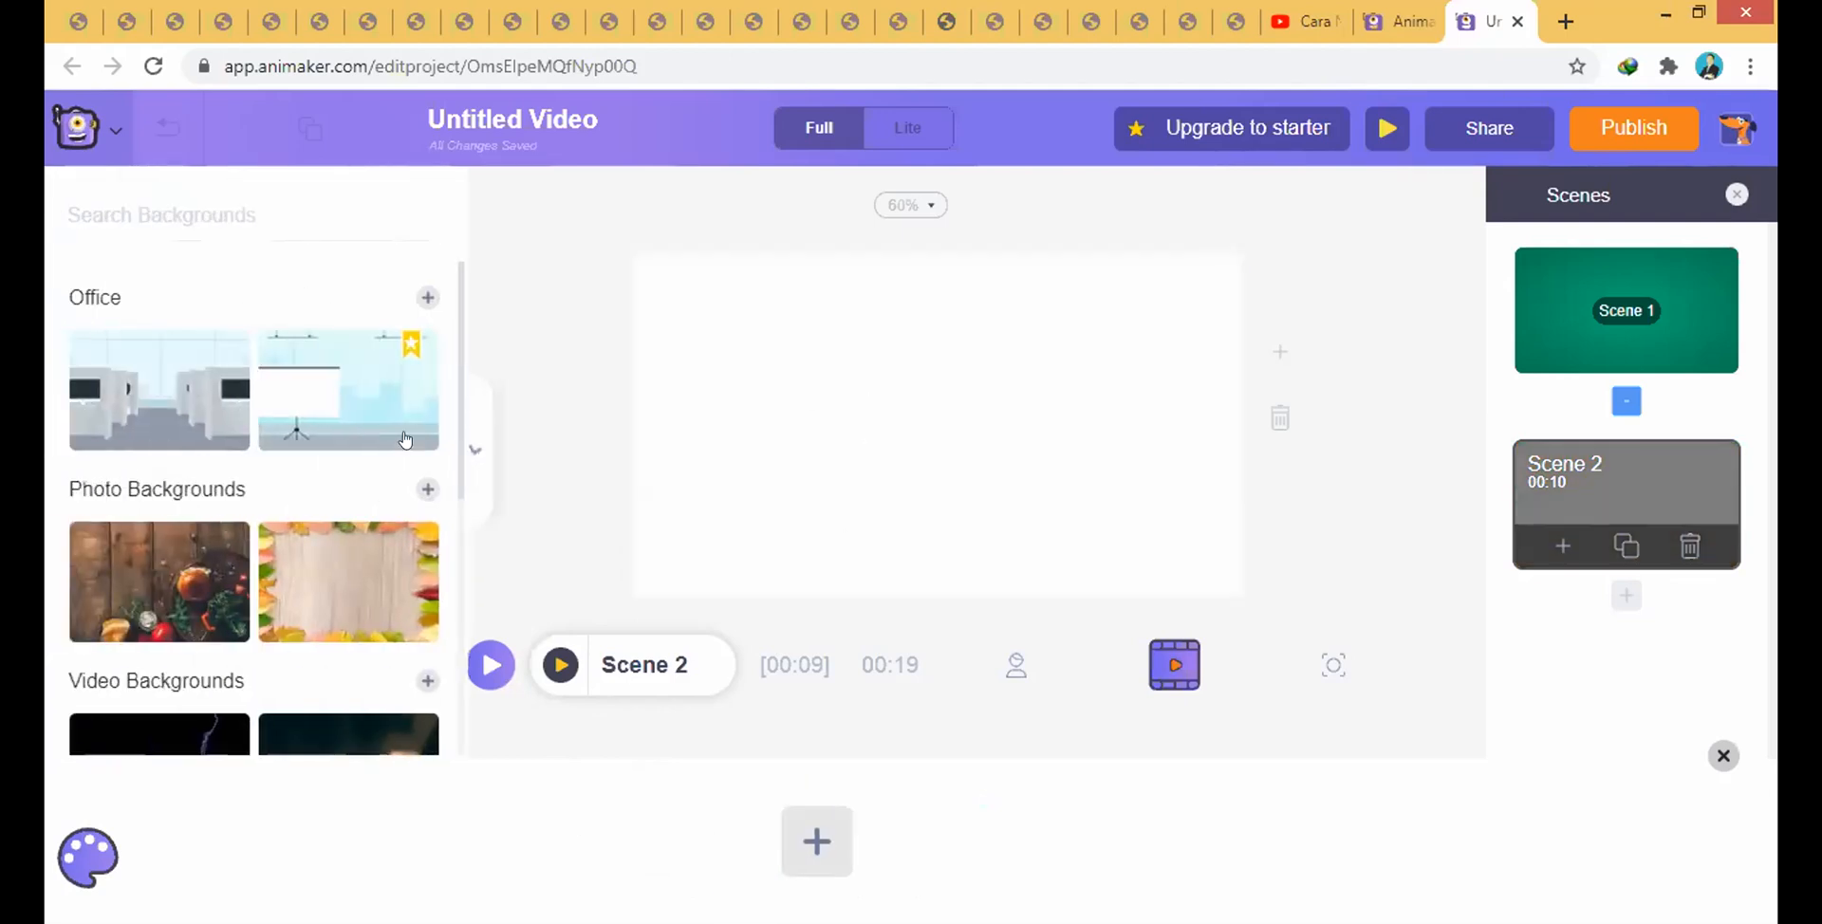
scroll(504, 604, down, 5)
scroll(505, 605, up, 4)
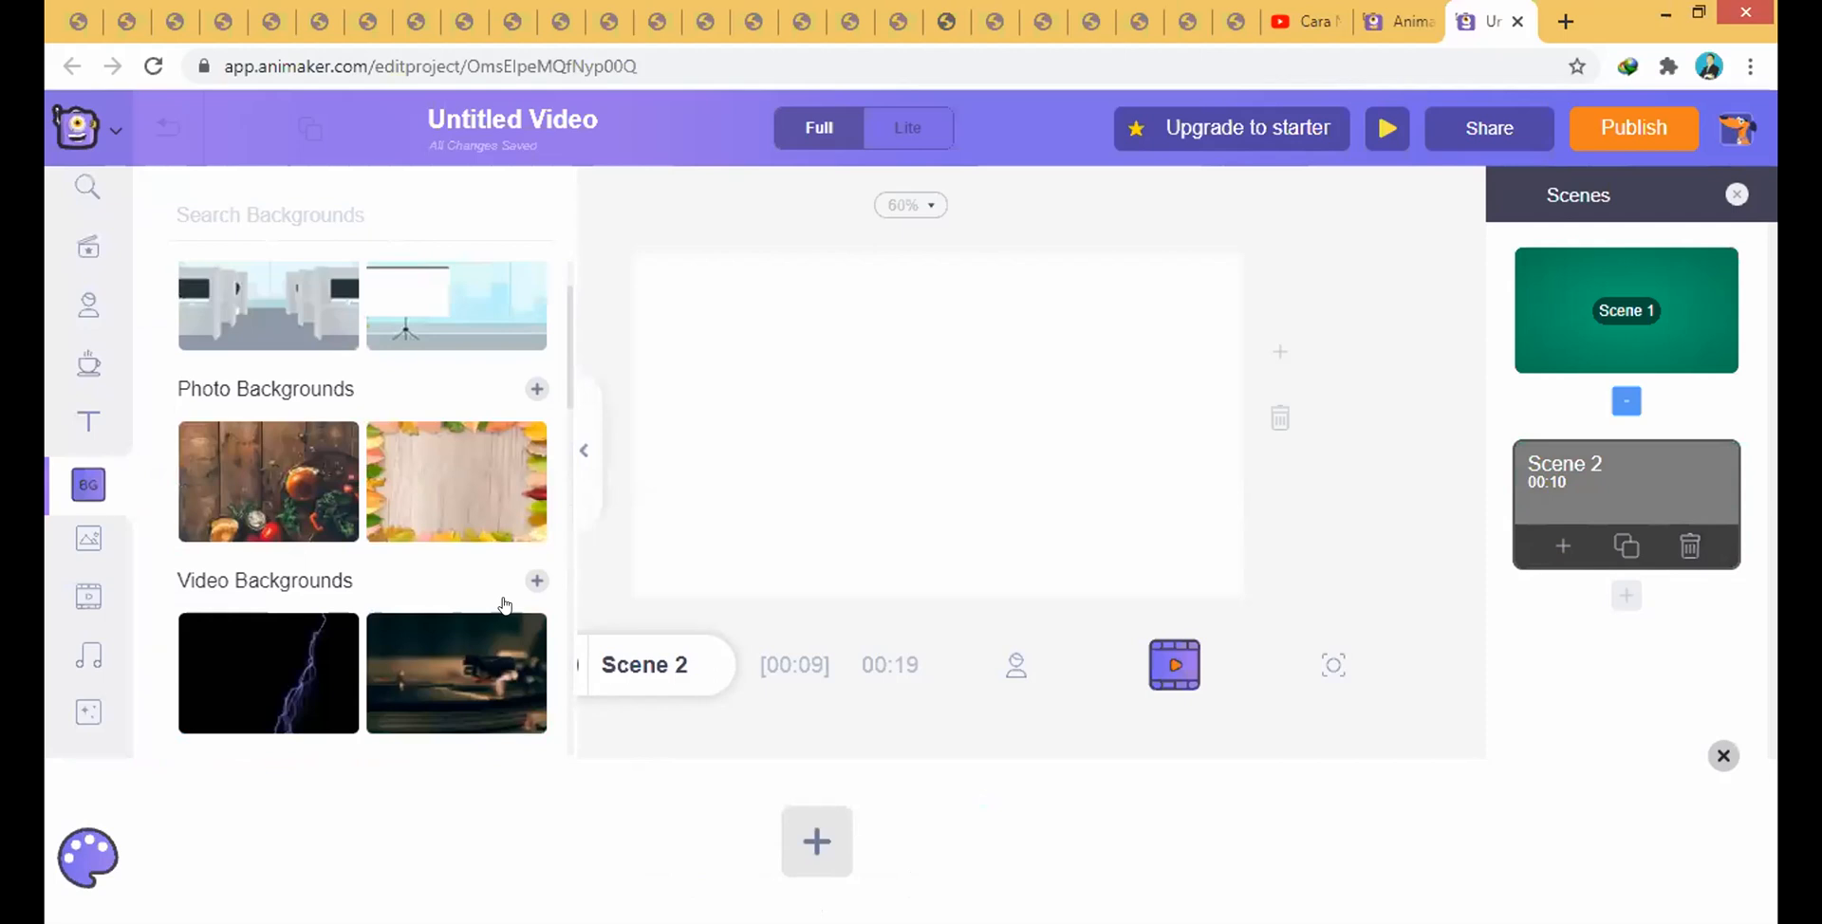
scroll(505, 605, up, 1)
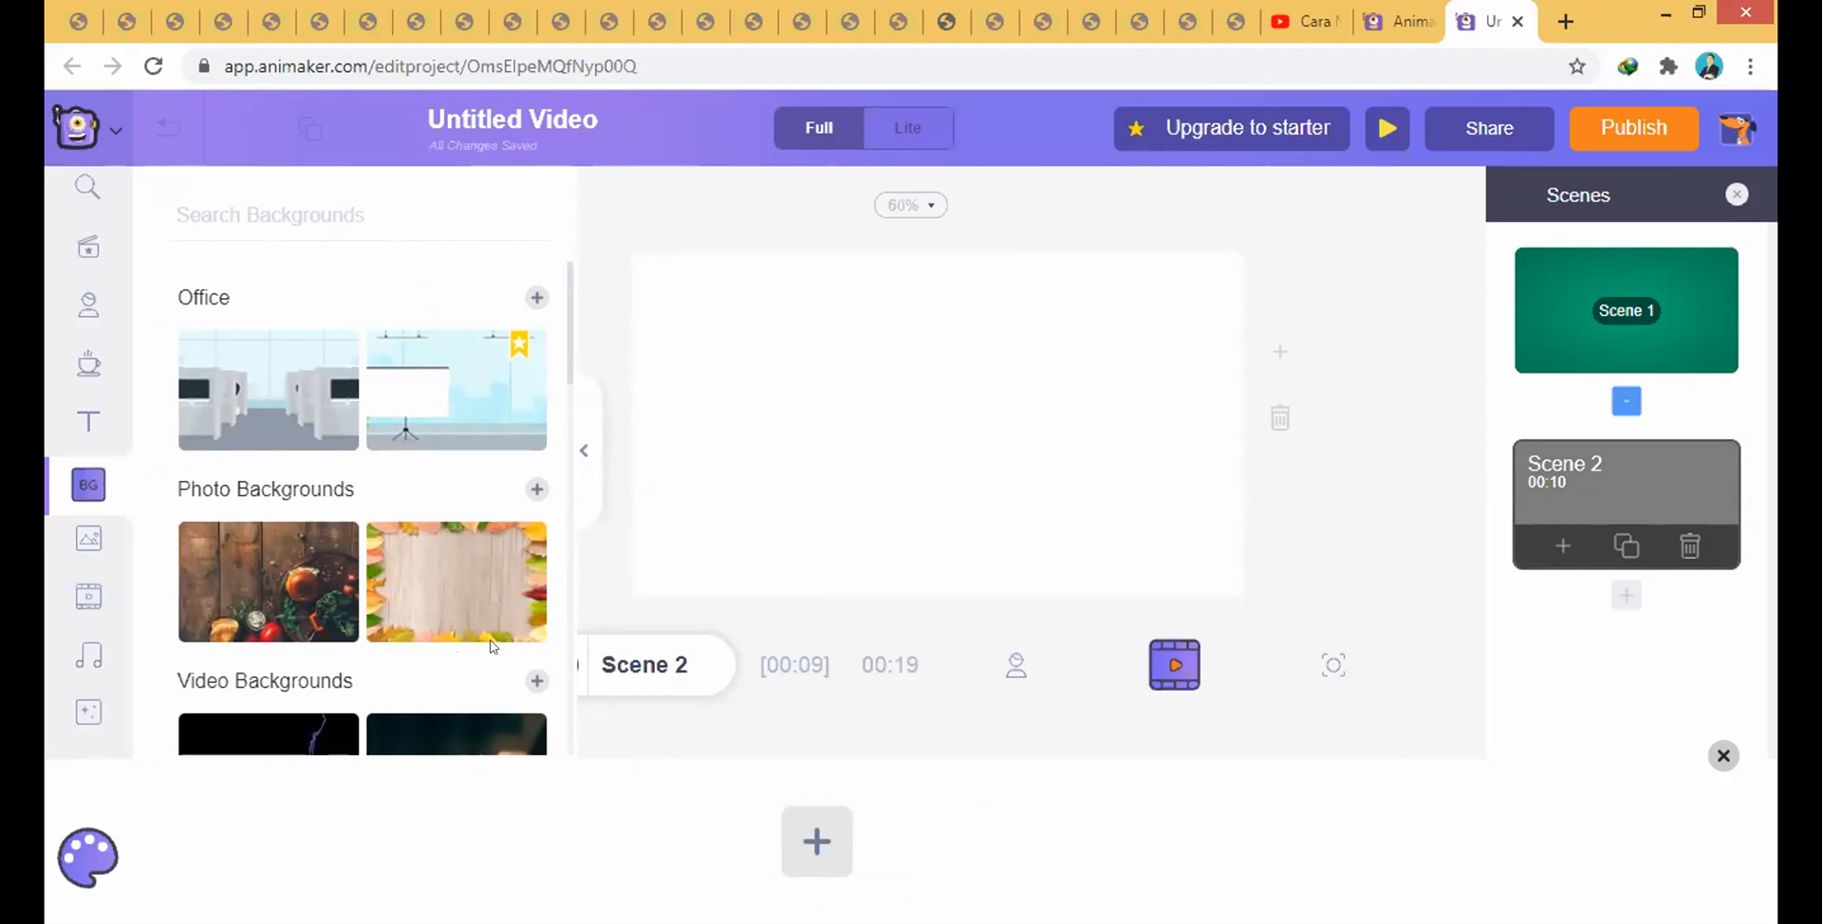
scroll(451, 608, down, 4)
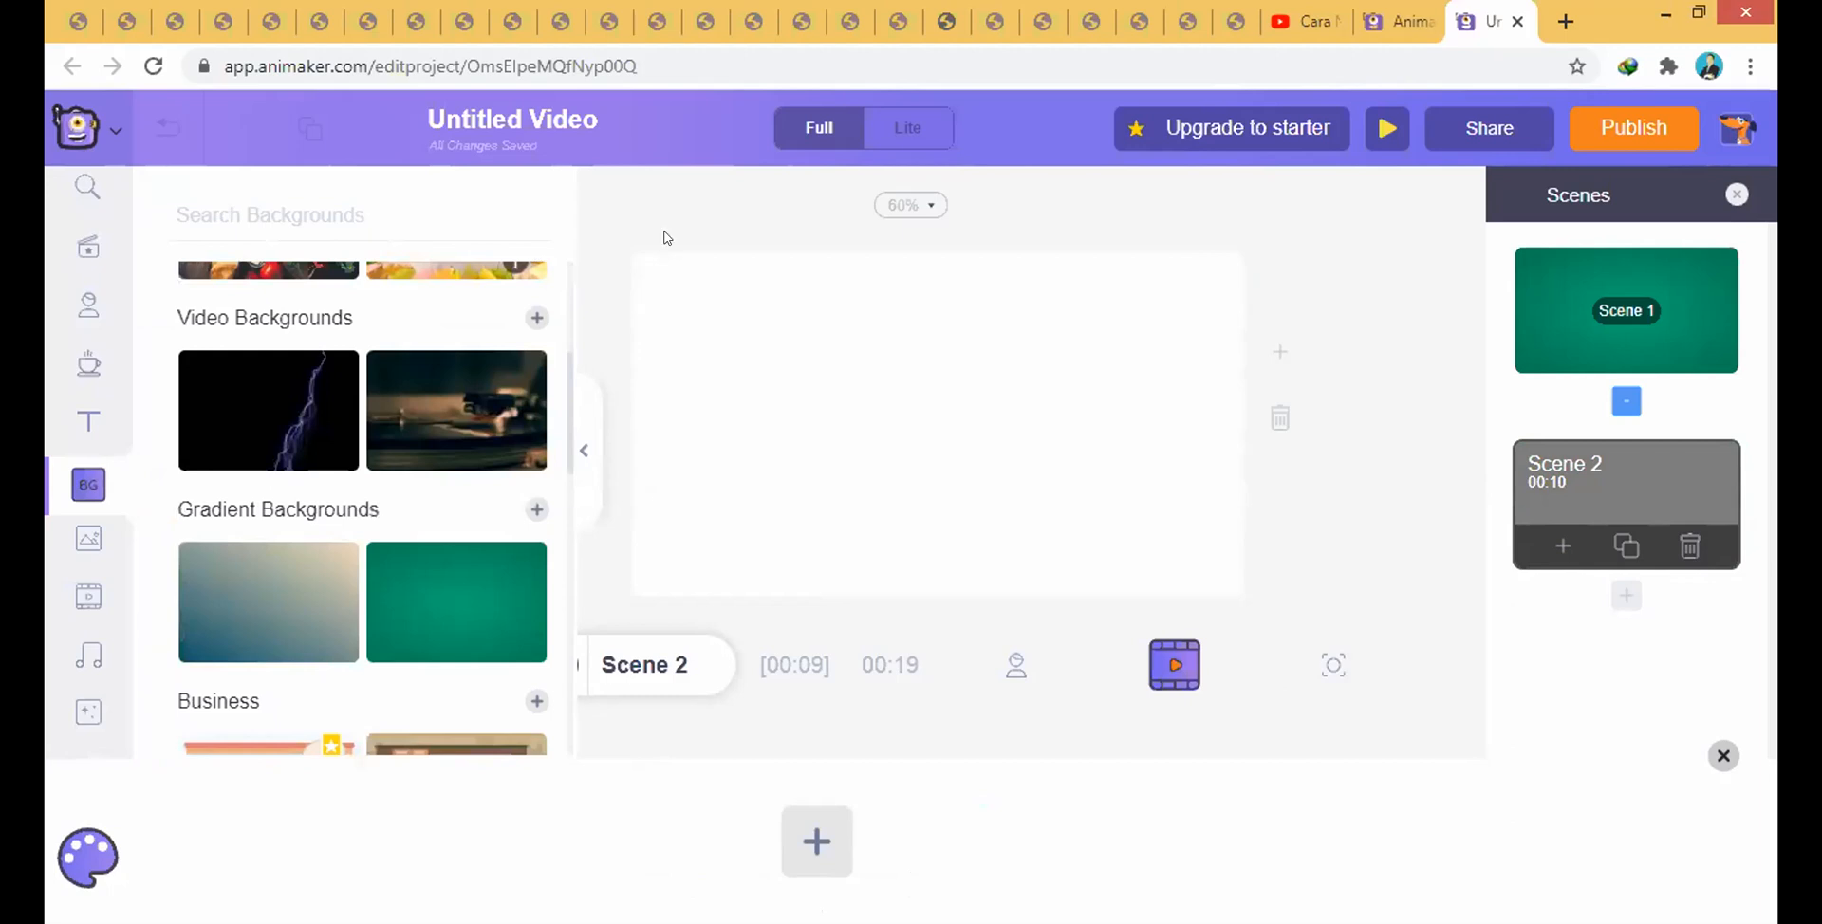
scroll(442, 573, down, 5)
scroll(420, 576, down, 5)
scroll(416, 570, up, 4)
scroll(406, 582, down, 5)
scroll(411, 594, up, 10)
scroll(397, 605, down, 2)
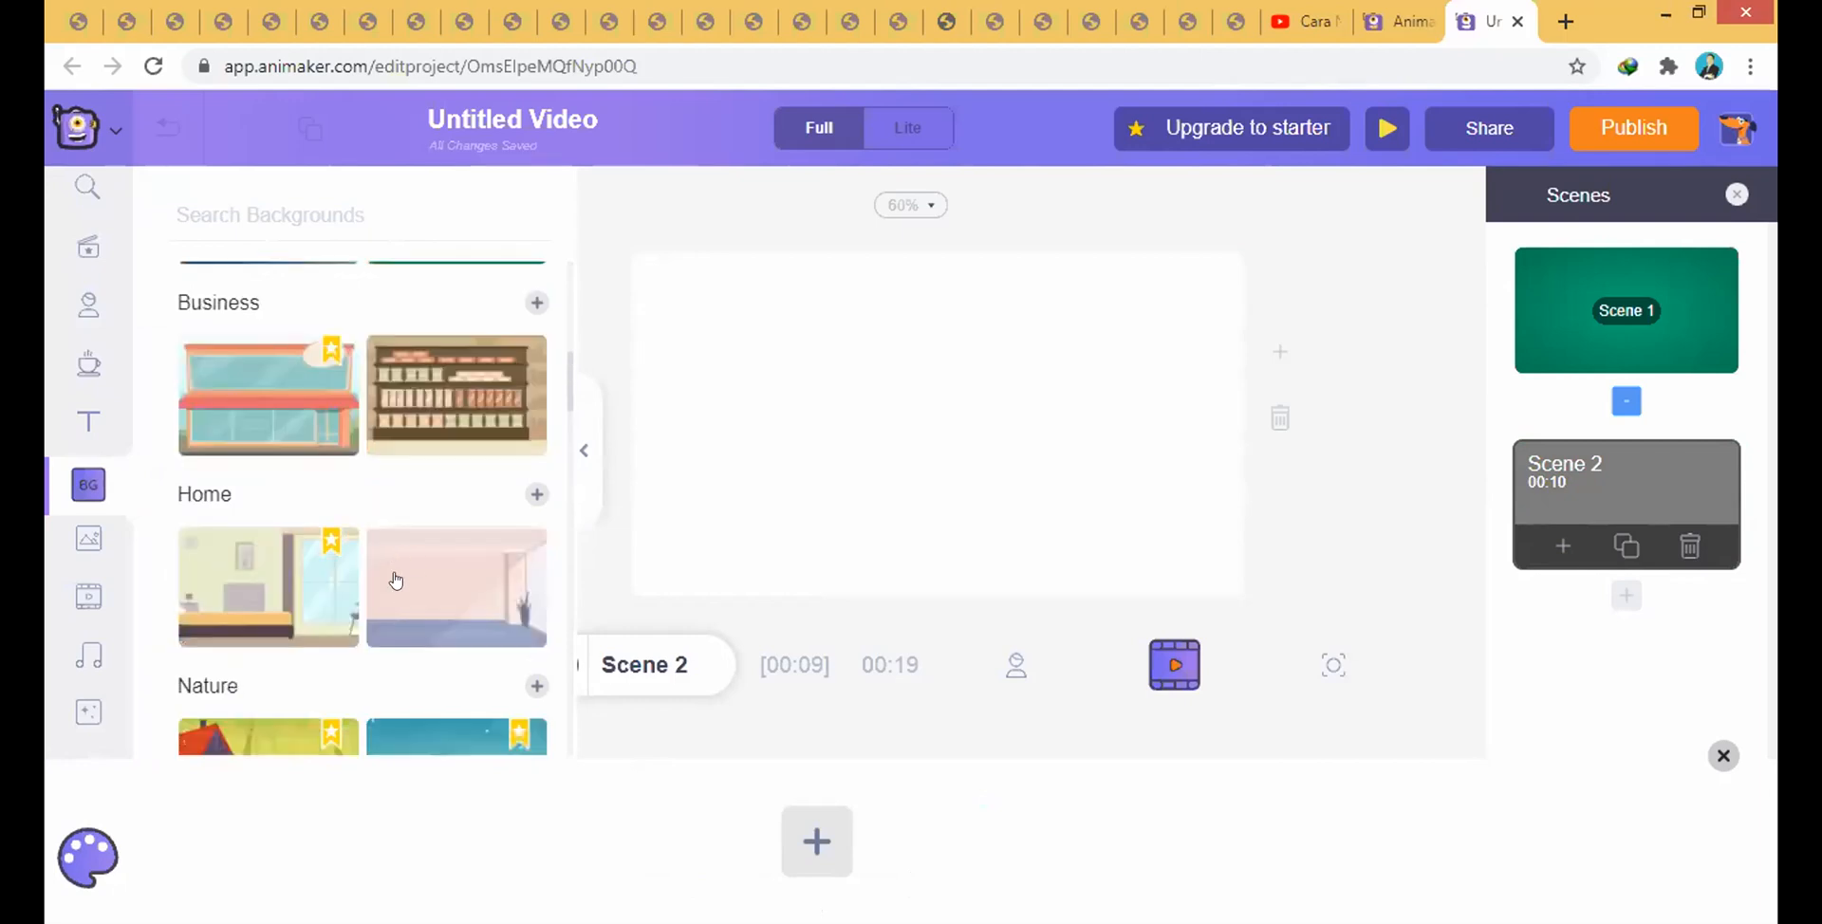
click(396, 579)
scroll(397, 577, down, 4)
click(269, 421)
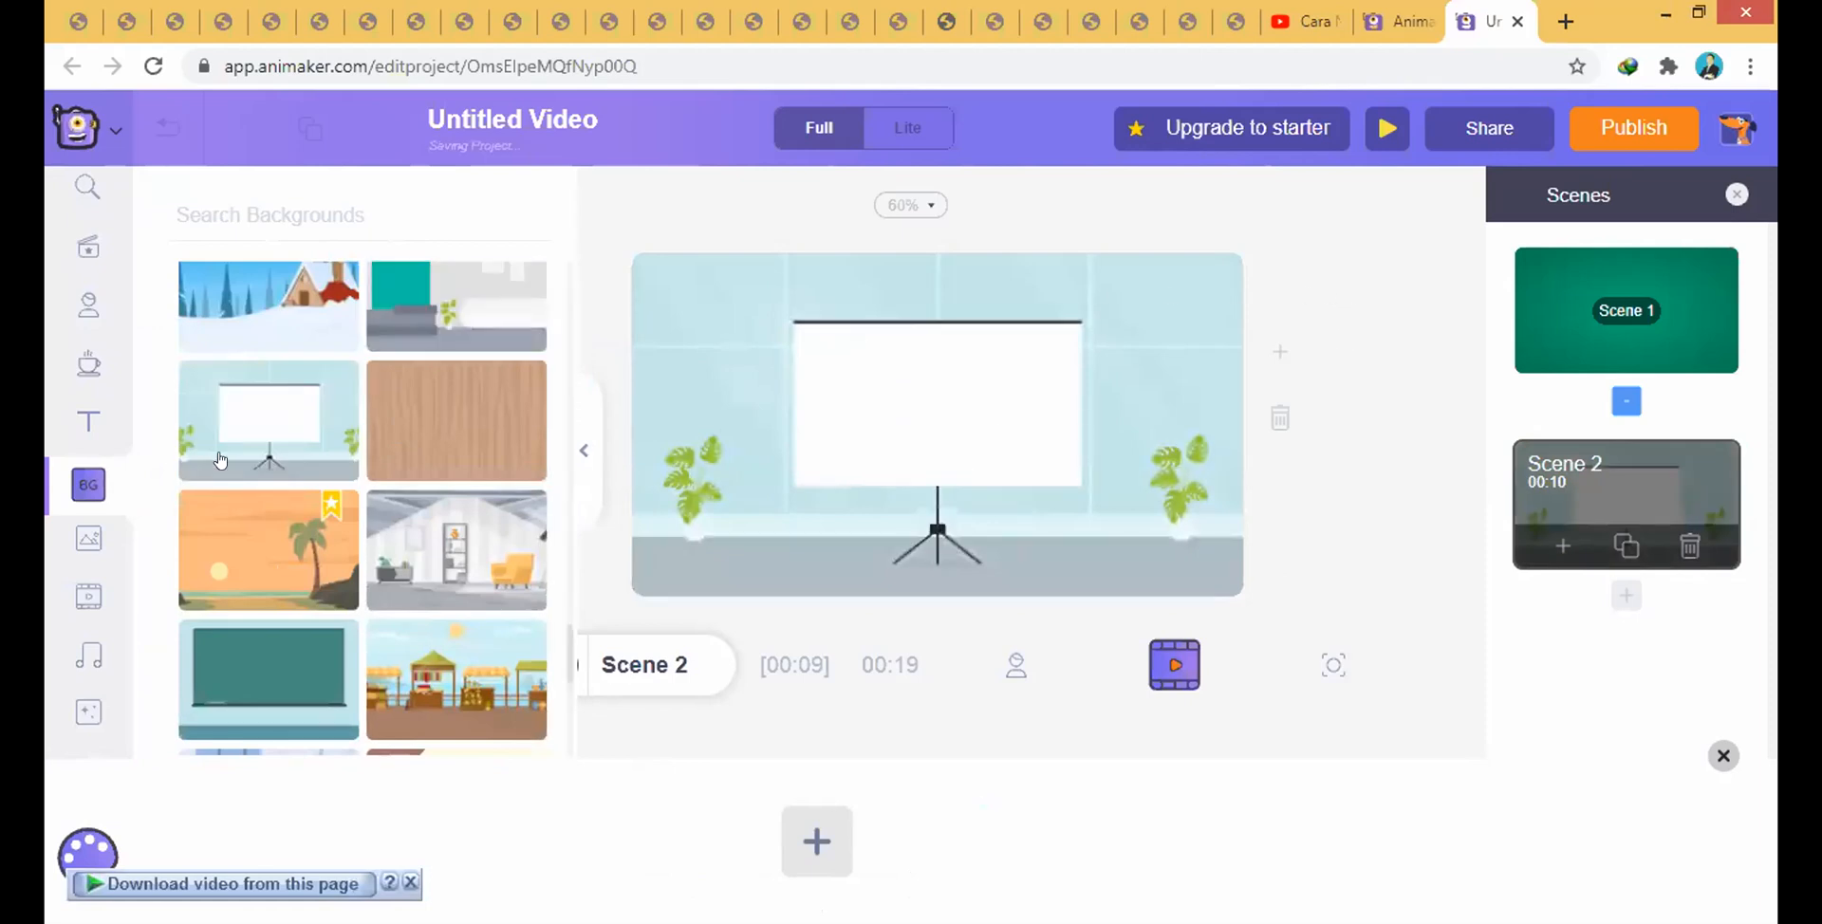
drag(457, 420, 1011, 396)
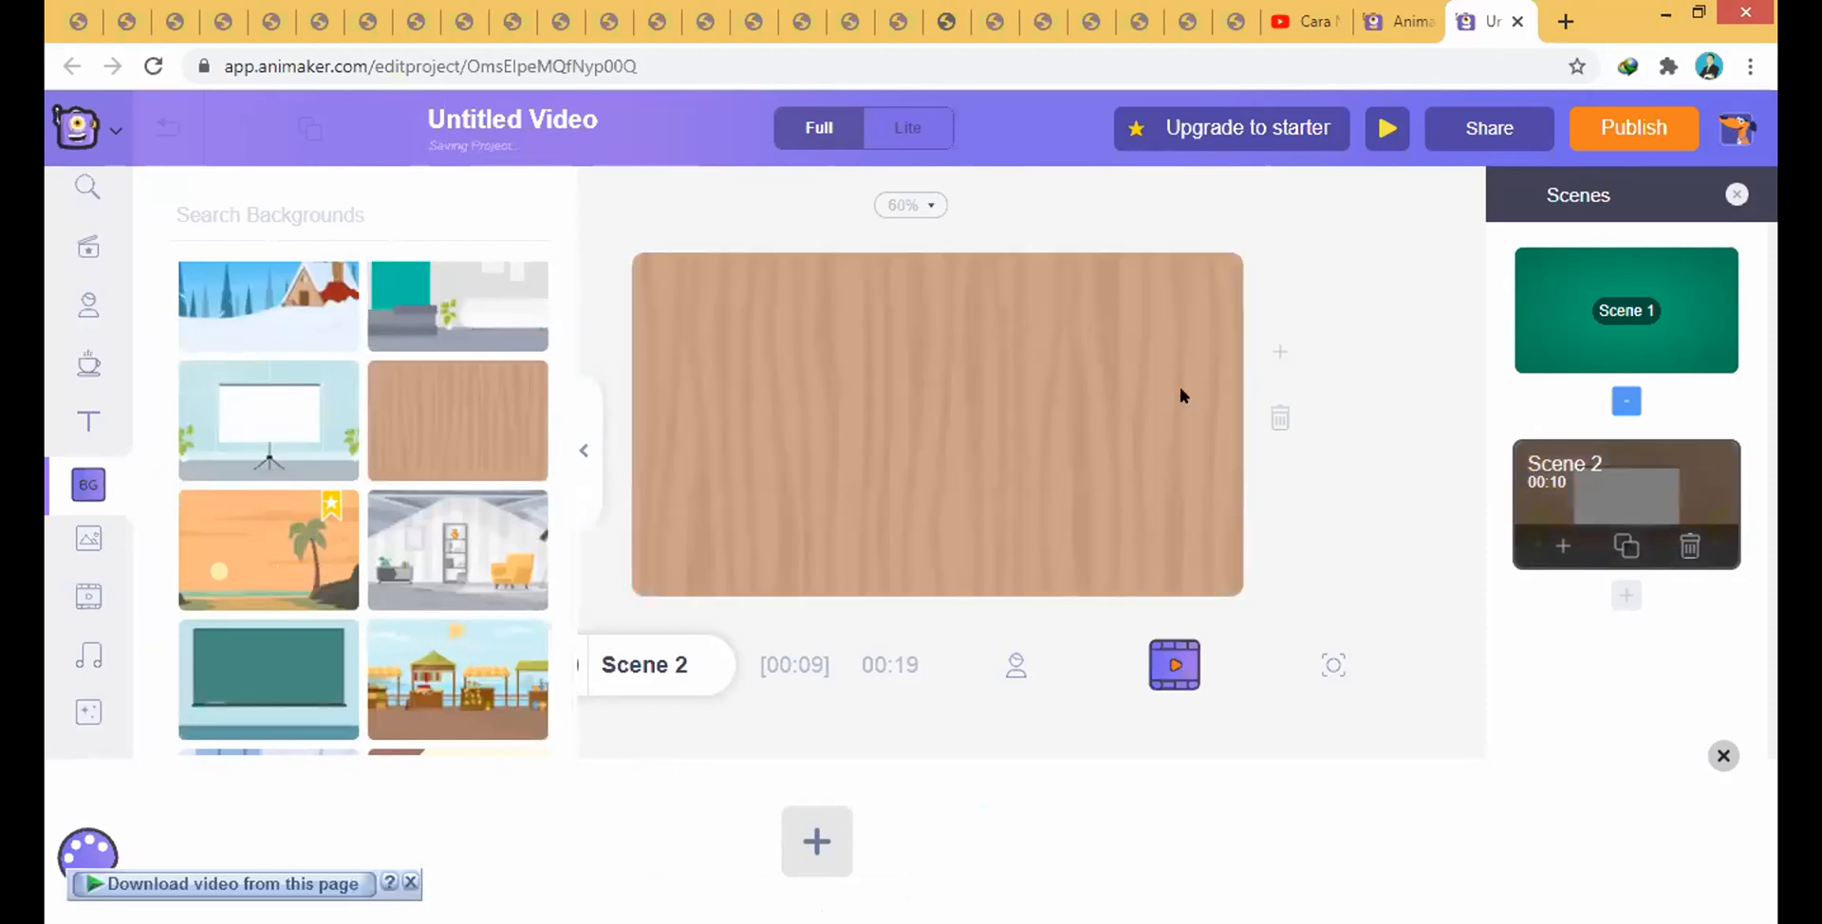
click(587, 444)
click(588, 443)
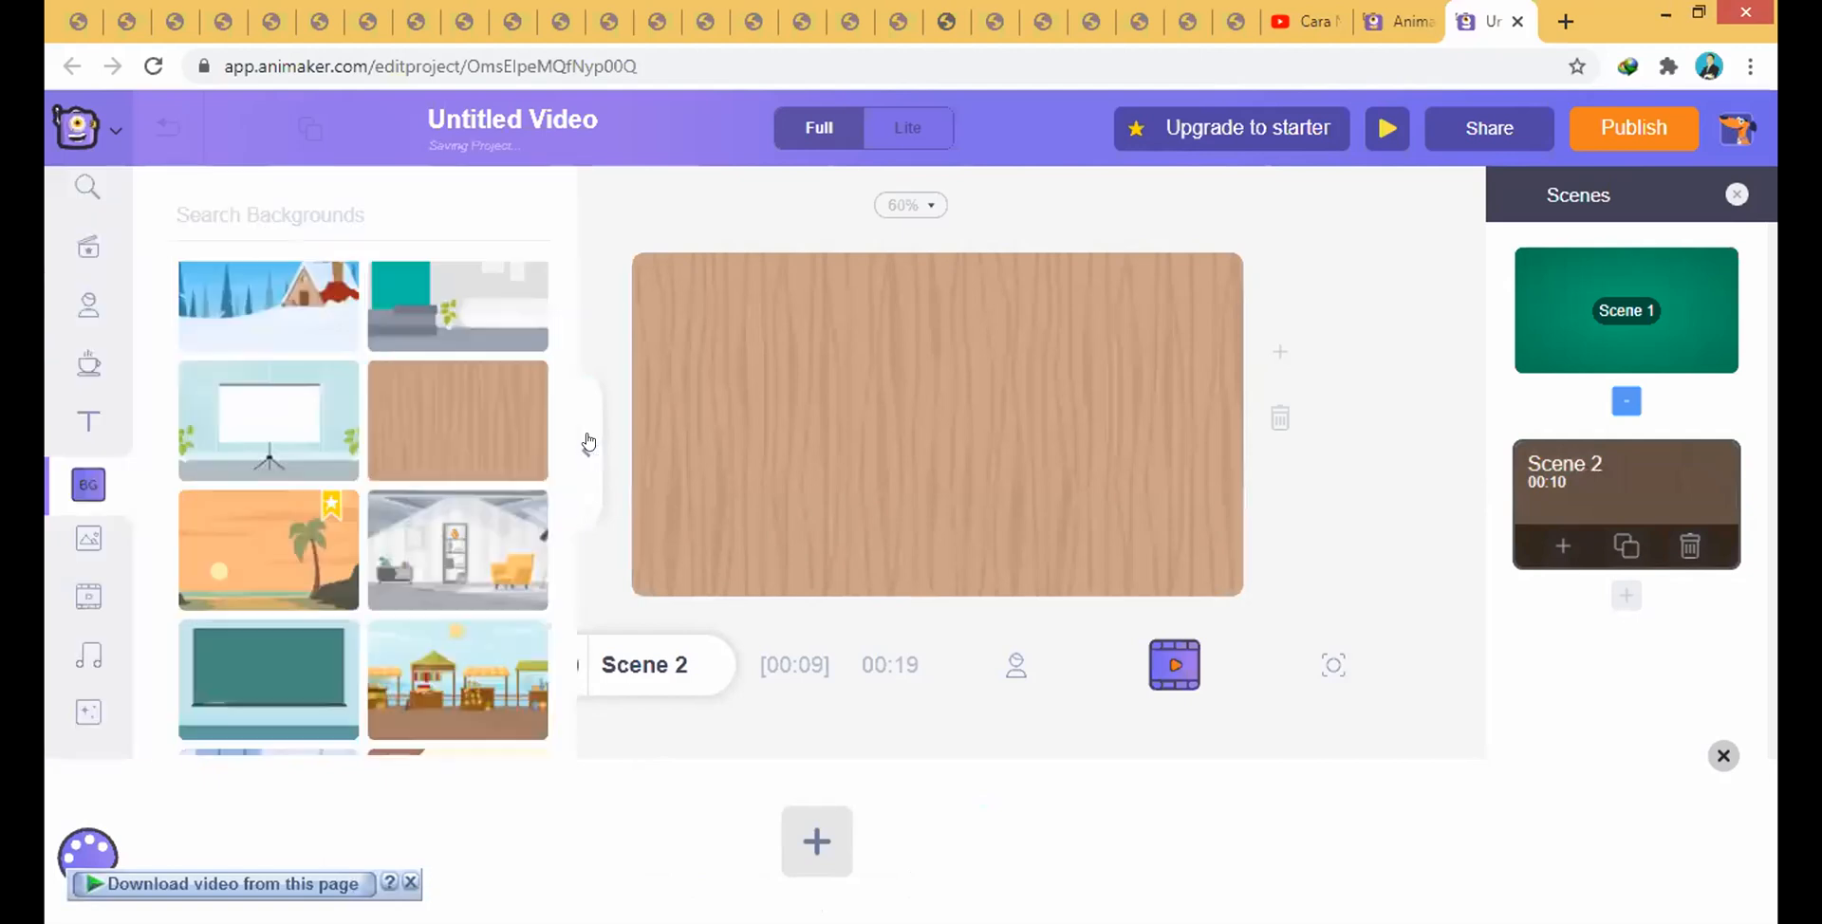
- Place the custom character with glasses from the own-characters collection on the right side of Scene 2
click(77, 314)
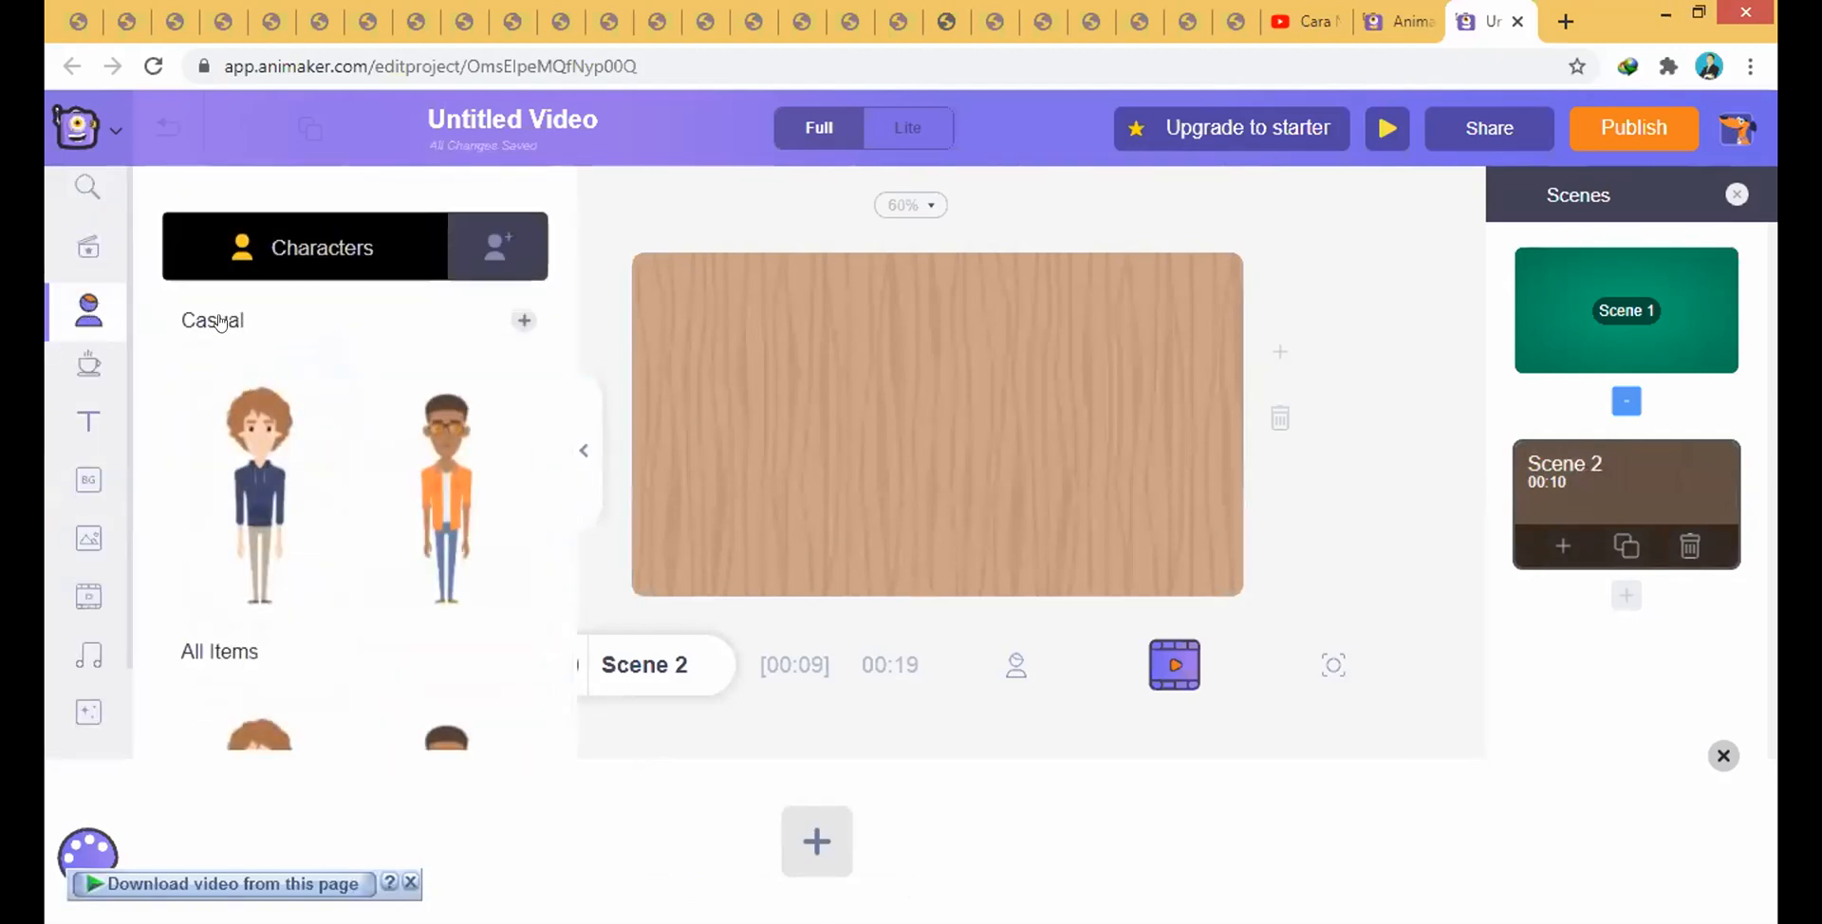
click(484, 259)
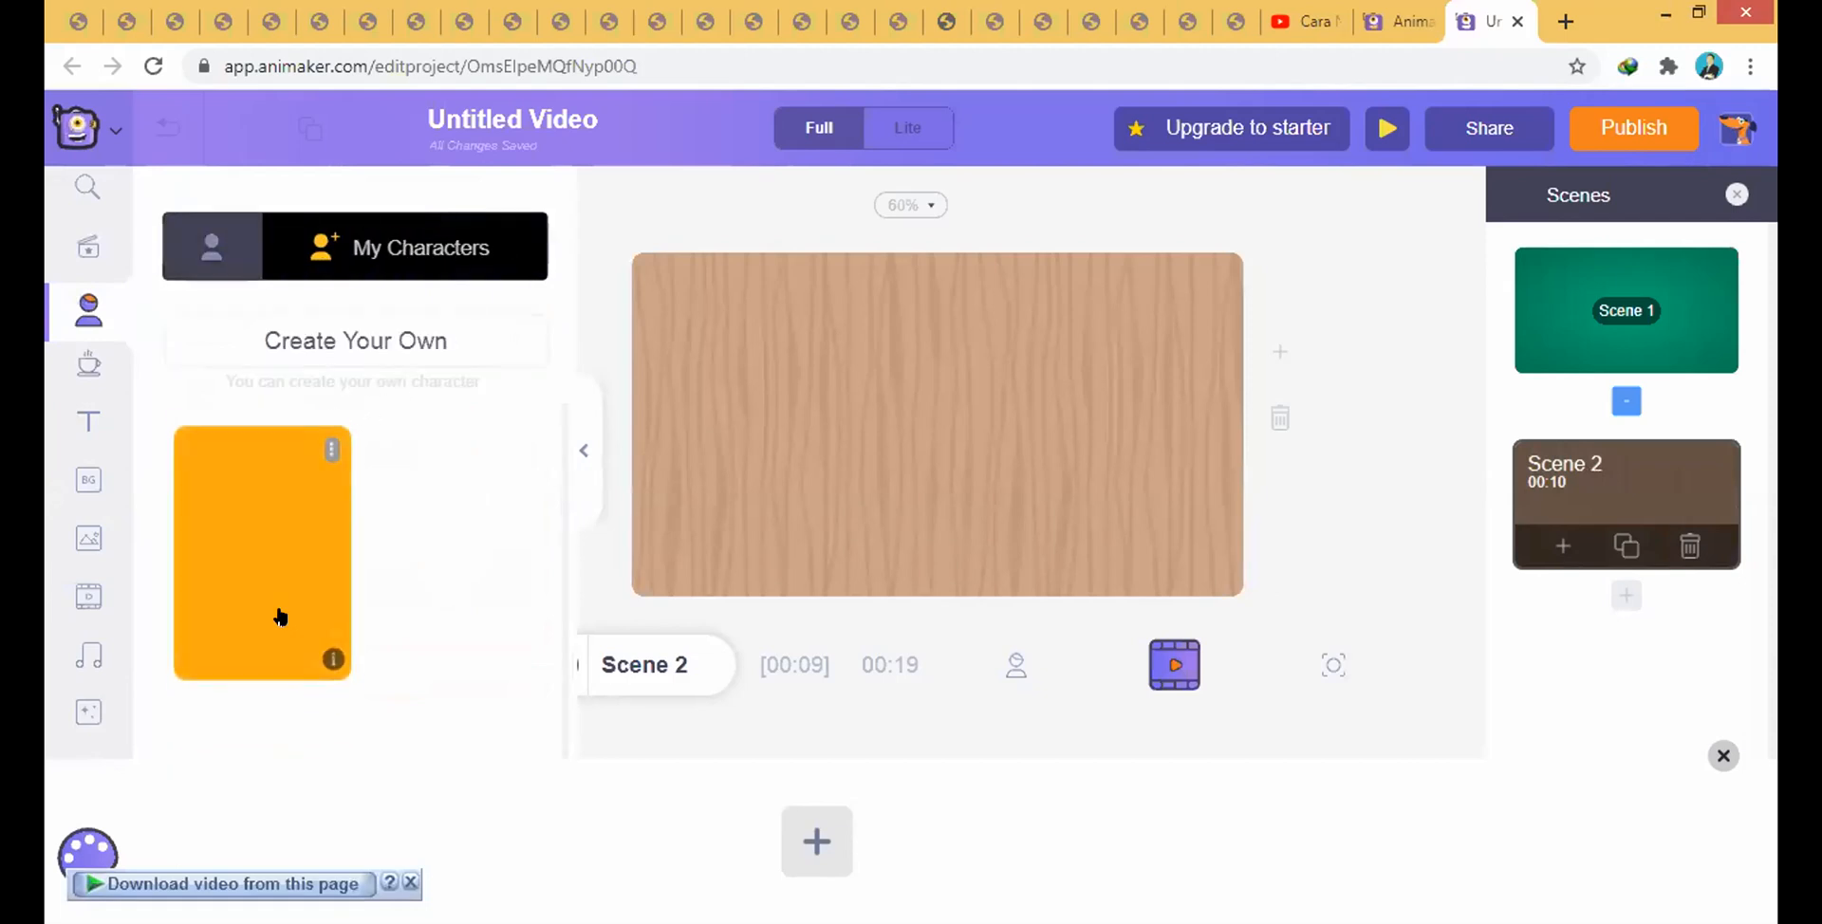
drag(264, 539, 1103, 447)
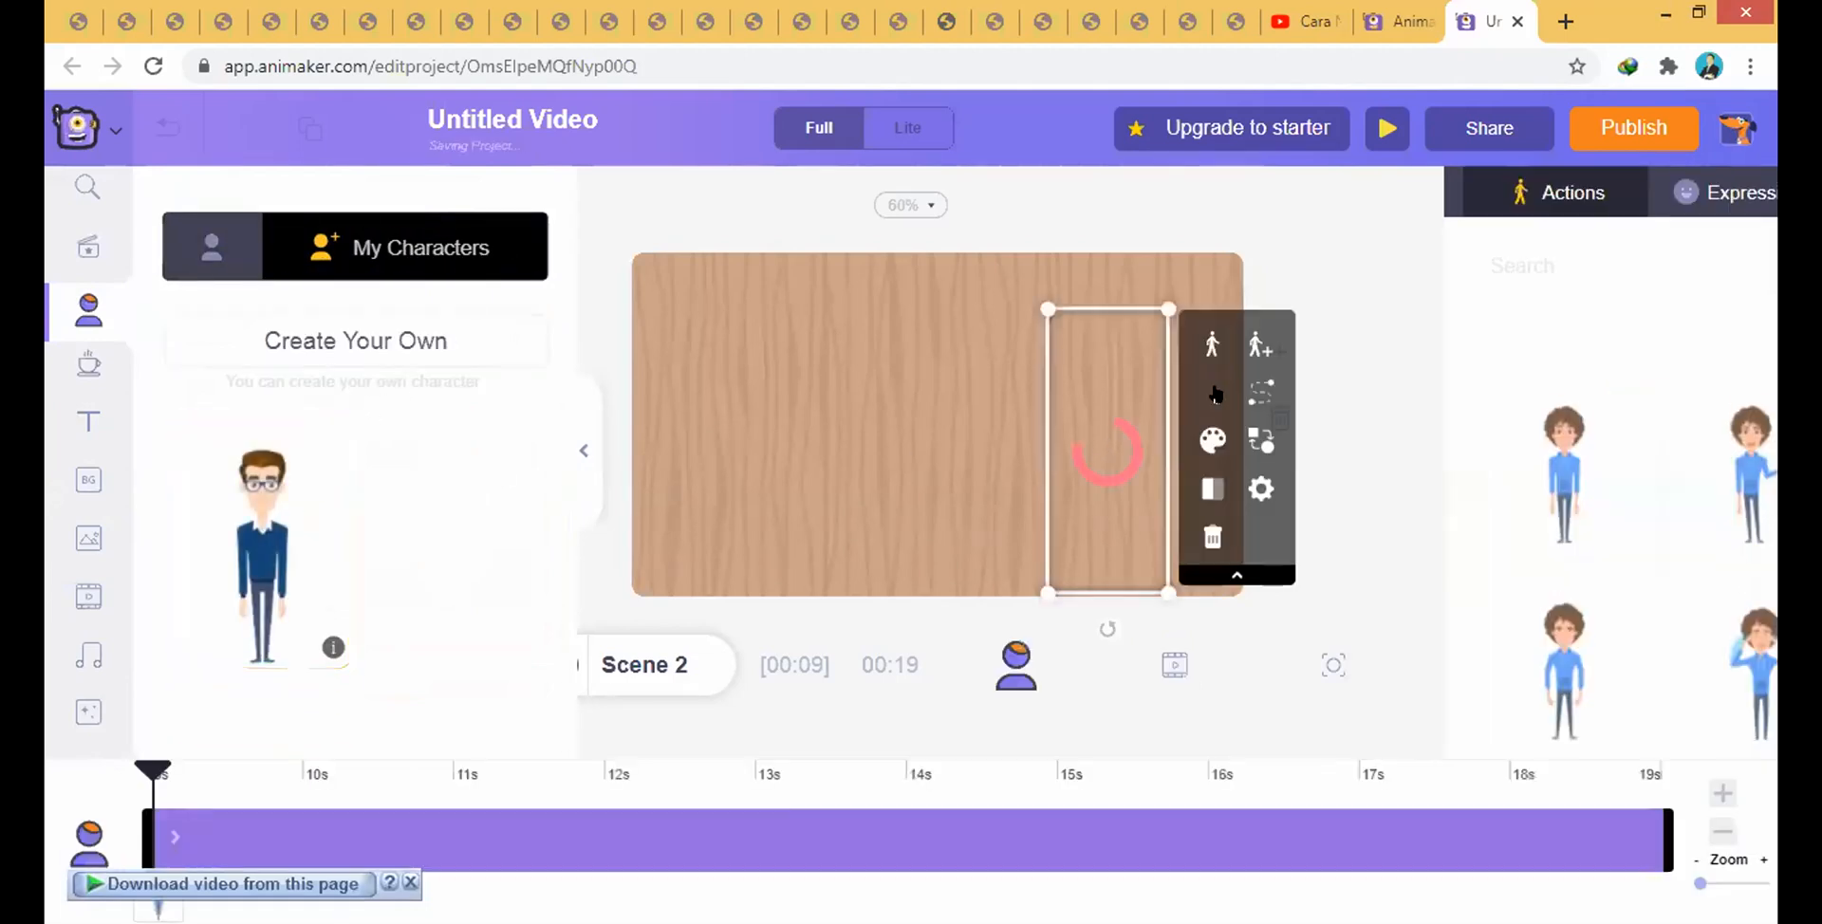
- Enlarge the character in Scene 2 and reposition it so its head and upper body fill the right half of the background
click(1082, 436)
click(1088, 438)
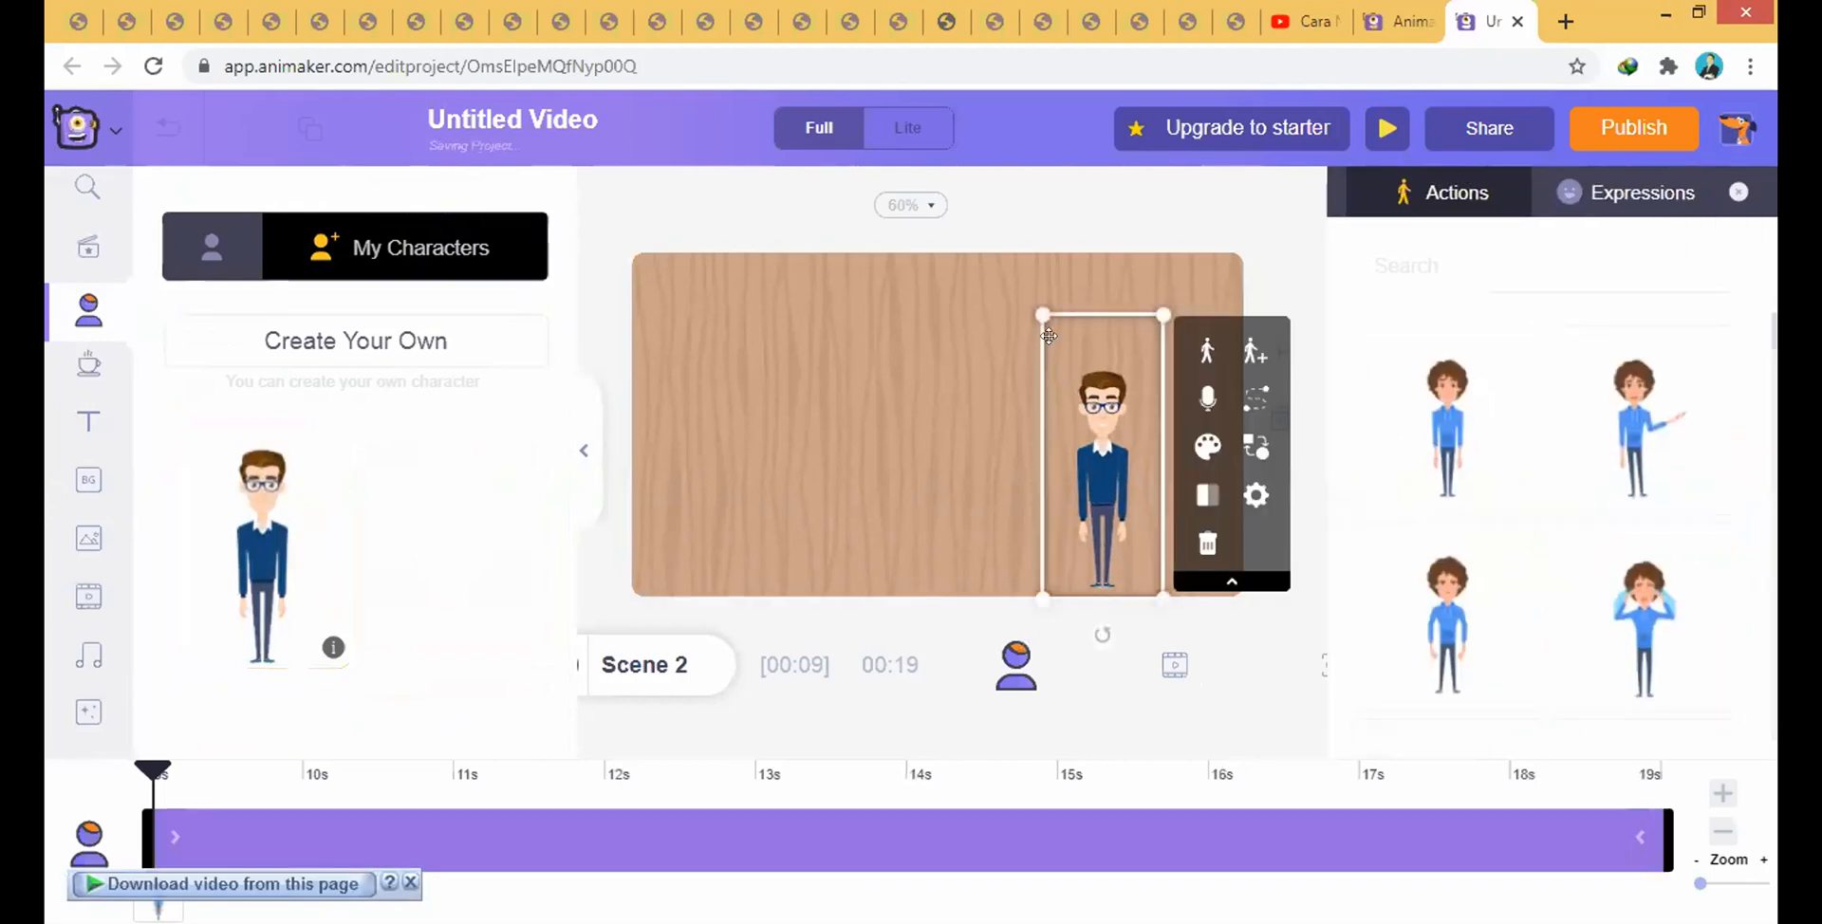
drag(1032, 300, 849, 219)
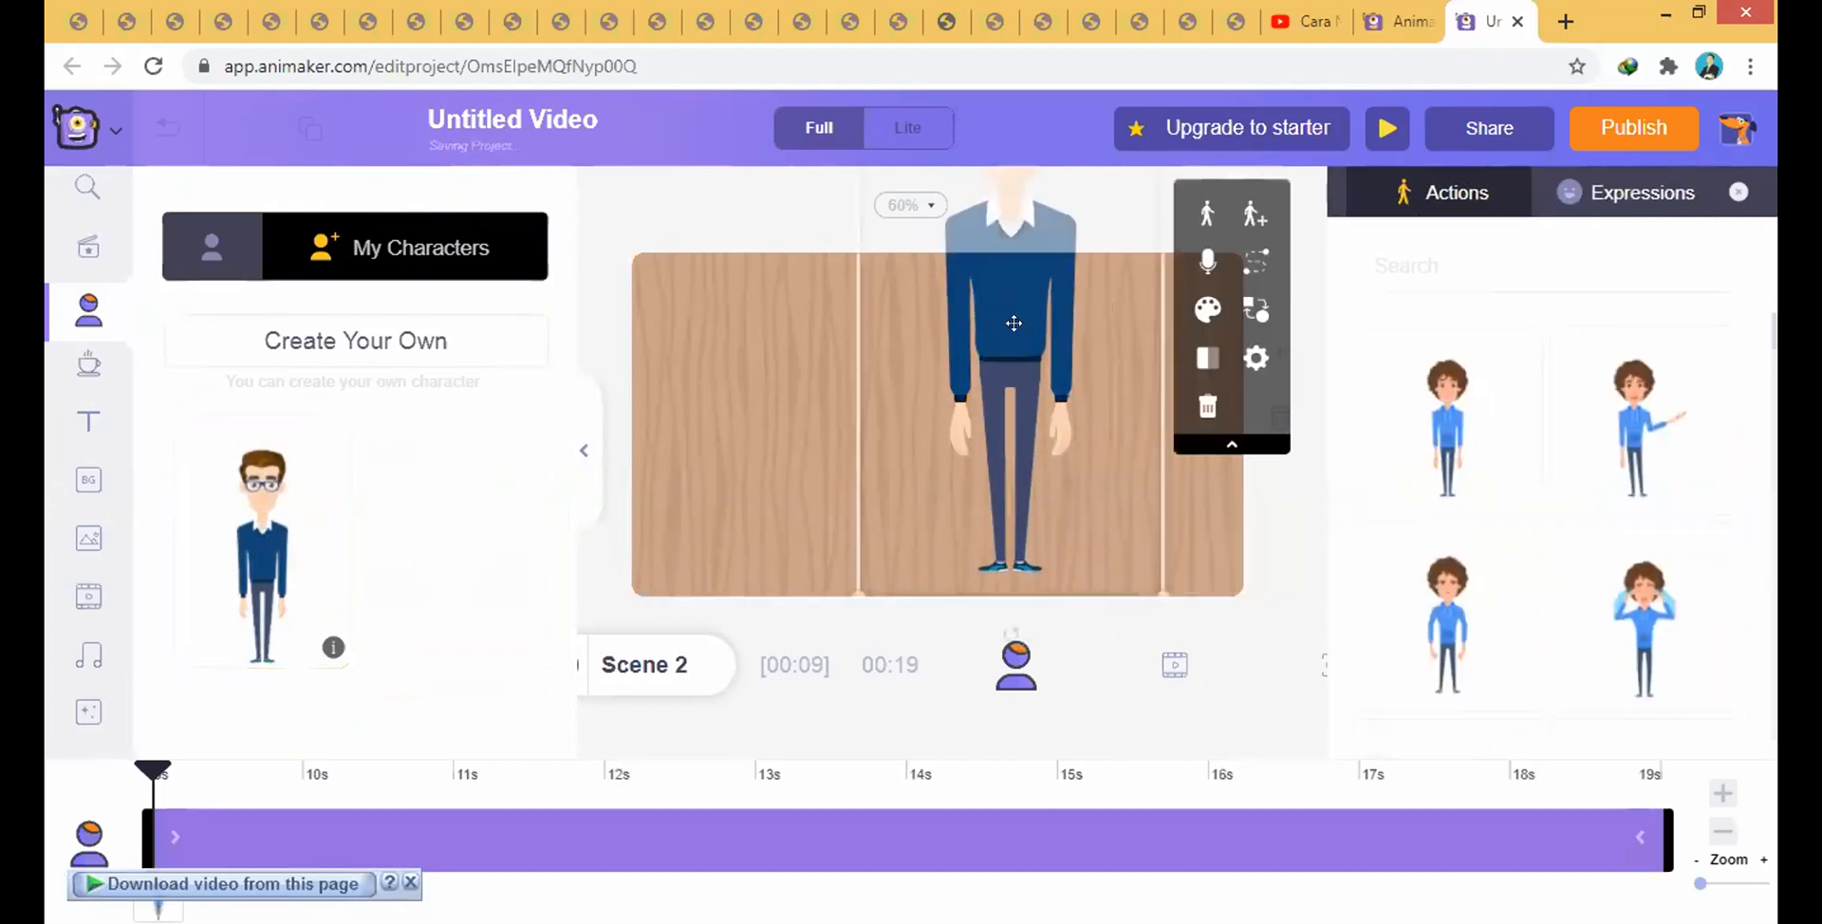
drag(1117, 628, 1095, 602)
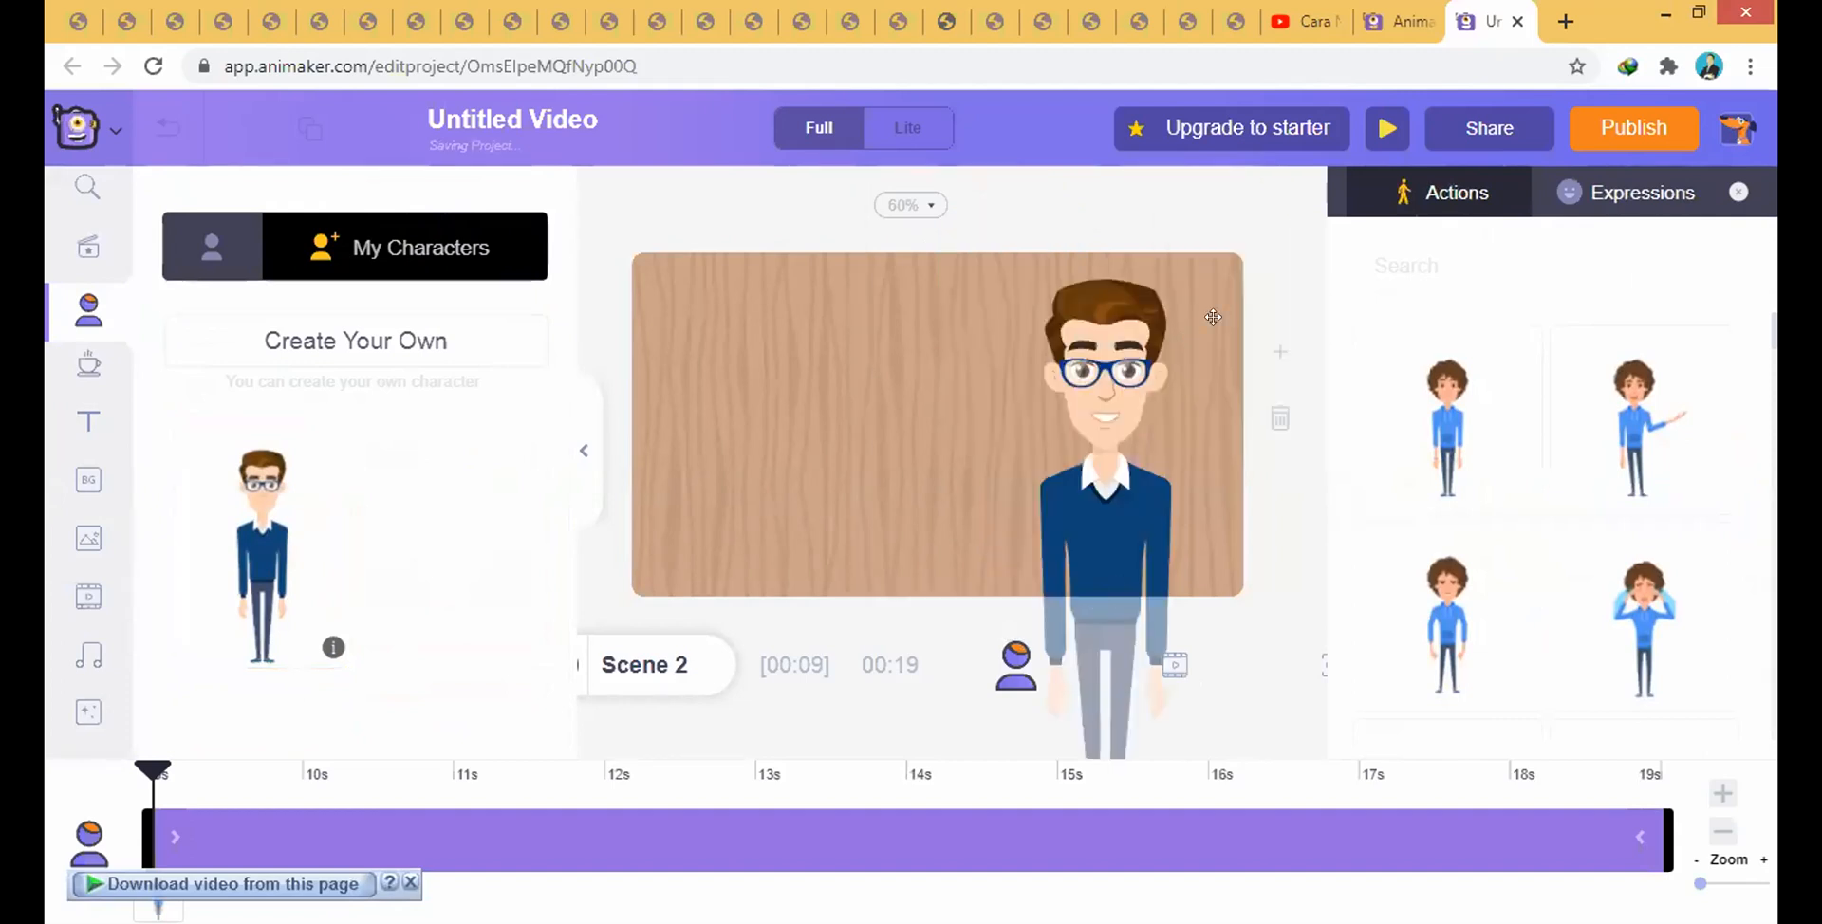
click(1235, 215)
click(1092, 508)
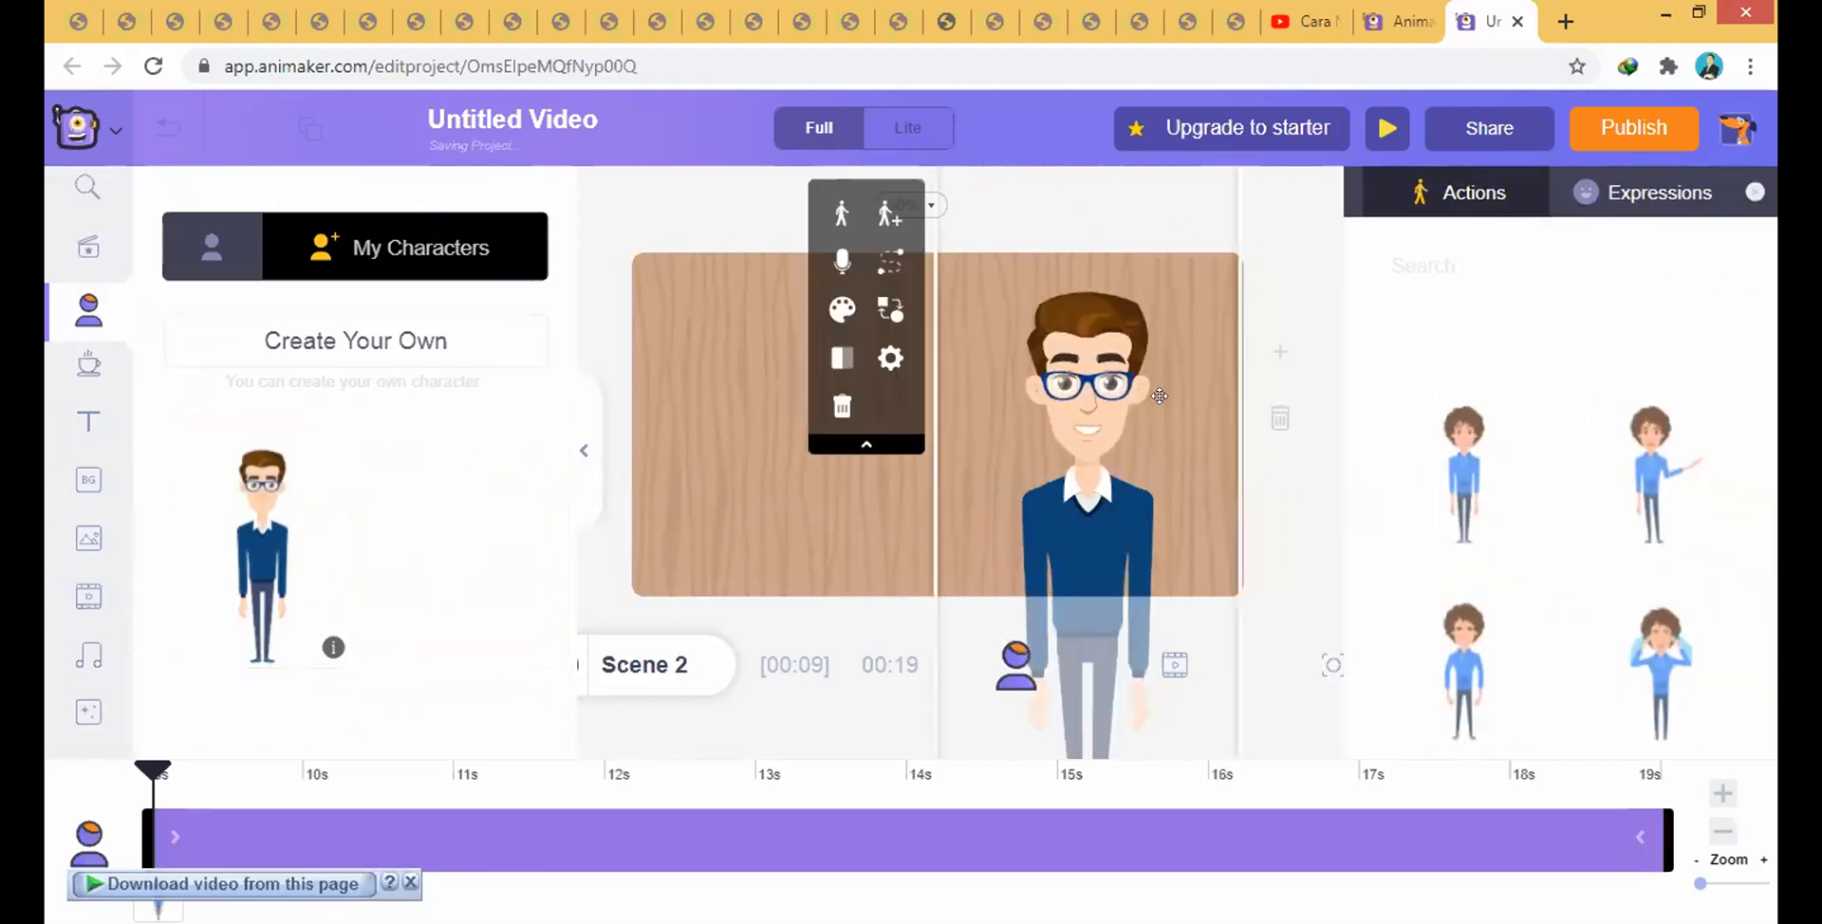
click(1267, 231)
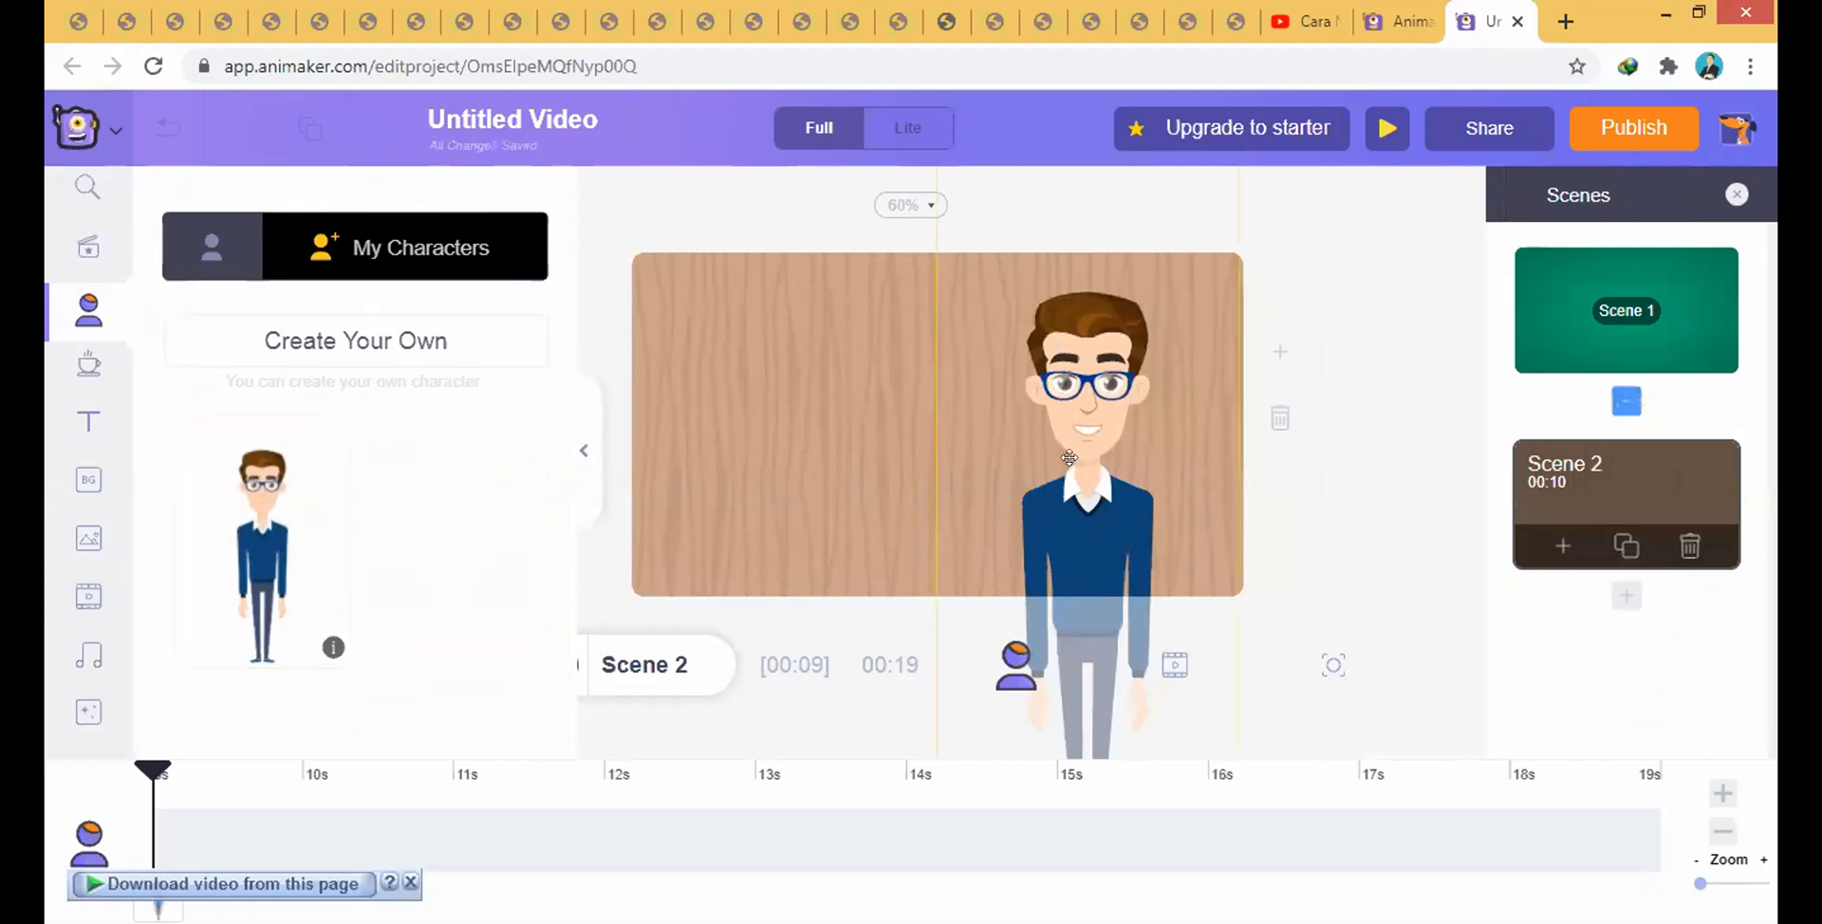
- Apply the action of pointing with a stick to the character, scale it down and move it to the left side of Scene 2
click(1139, 460)
scroll(1591, 541, down, 2)
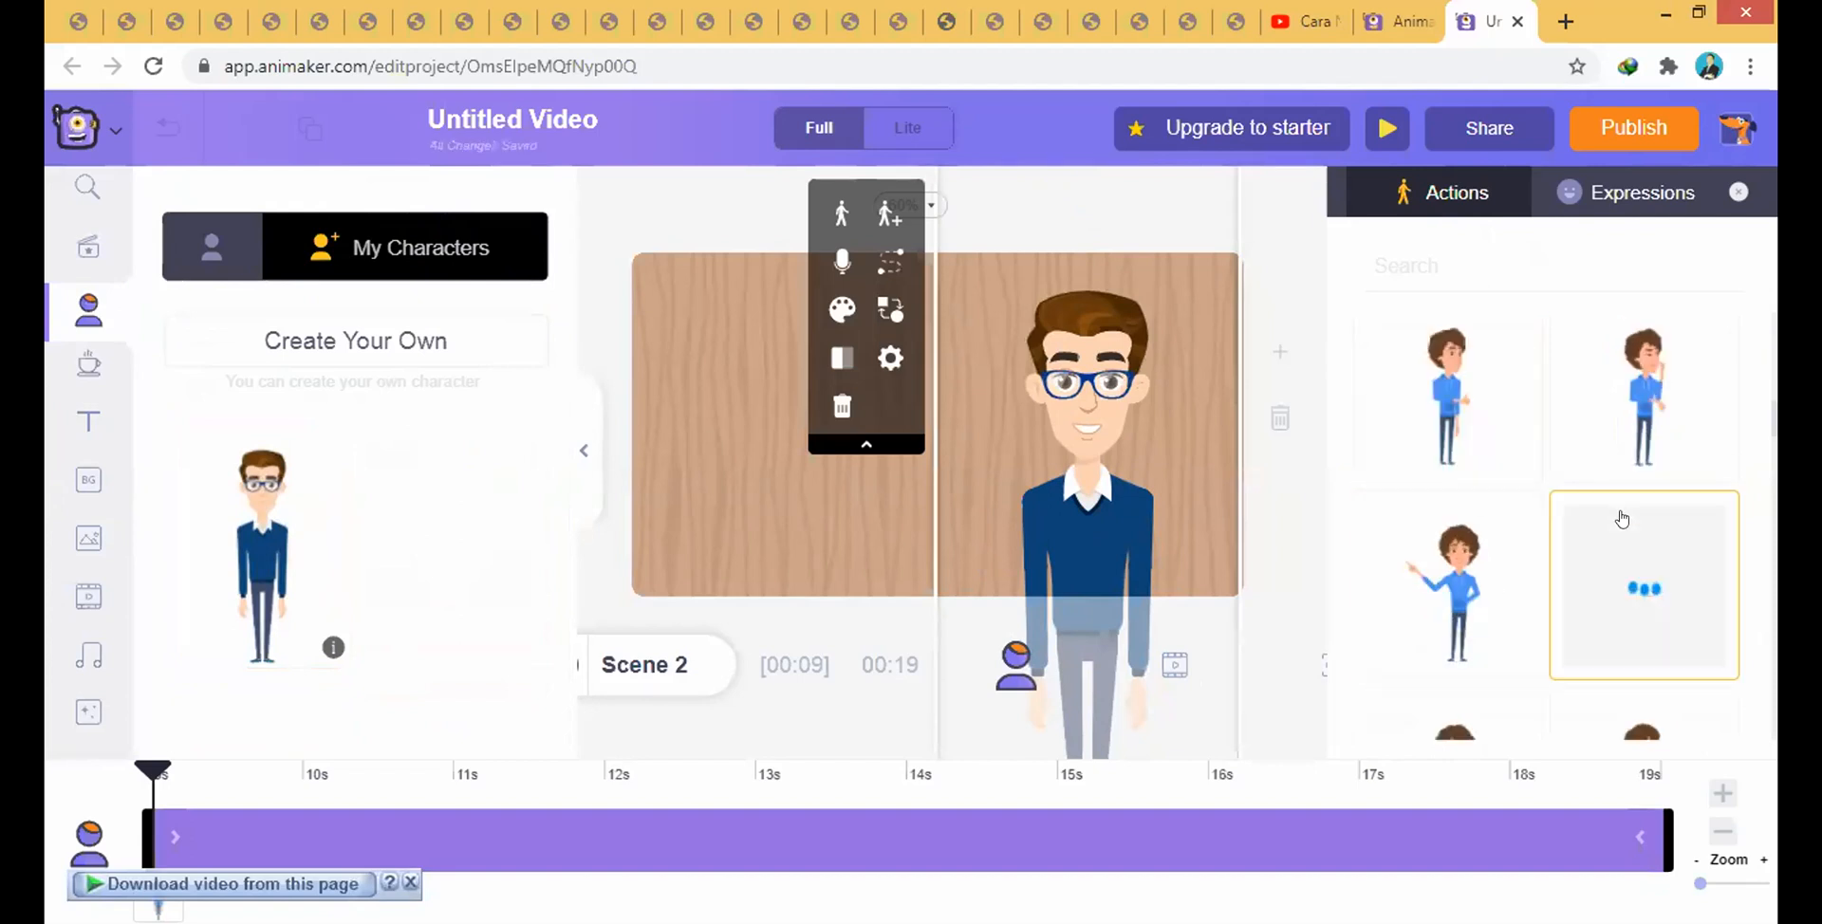
click(1624, 586)
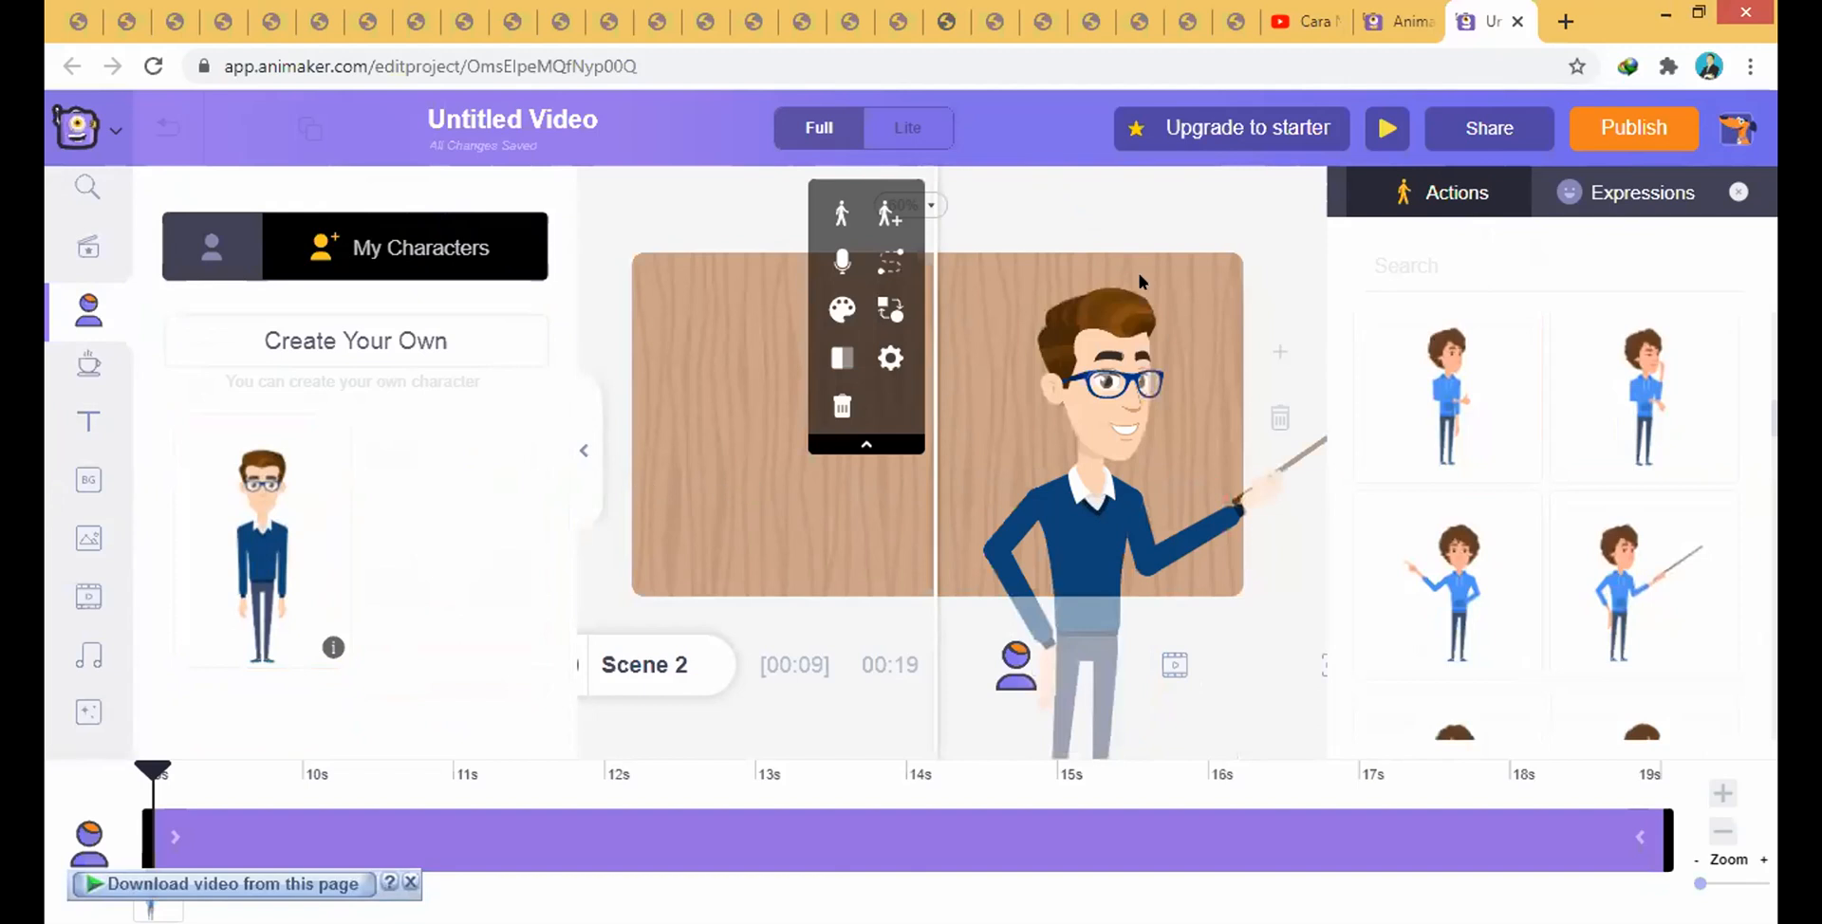
drag(1105, 487, 839, 534)
drag(1106, 217, 945, 416)
drag(713, 559, 764, 348)
drag(984, 230, 1035, 200)
click(769, 404)
drag(769, 404, 757, 421)
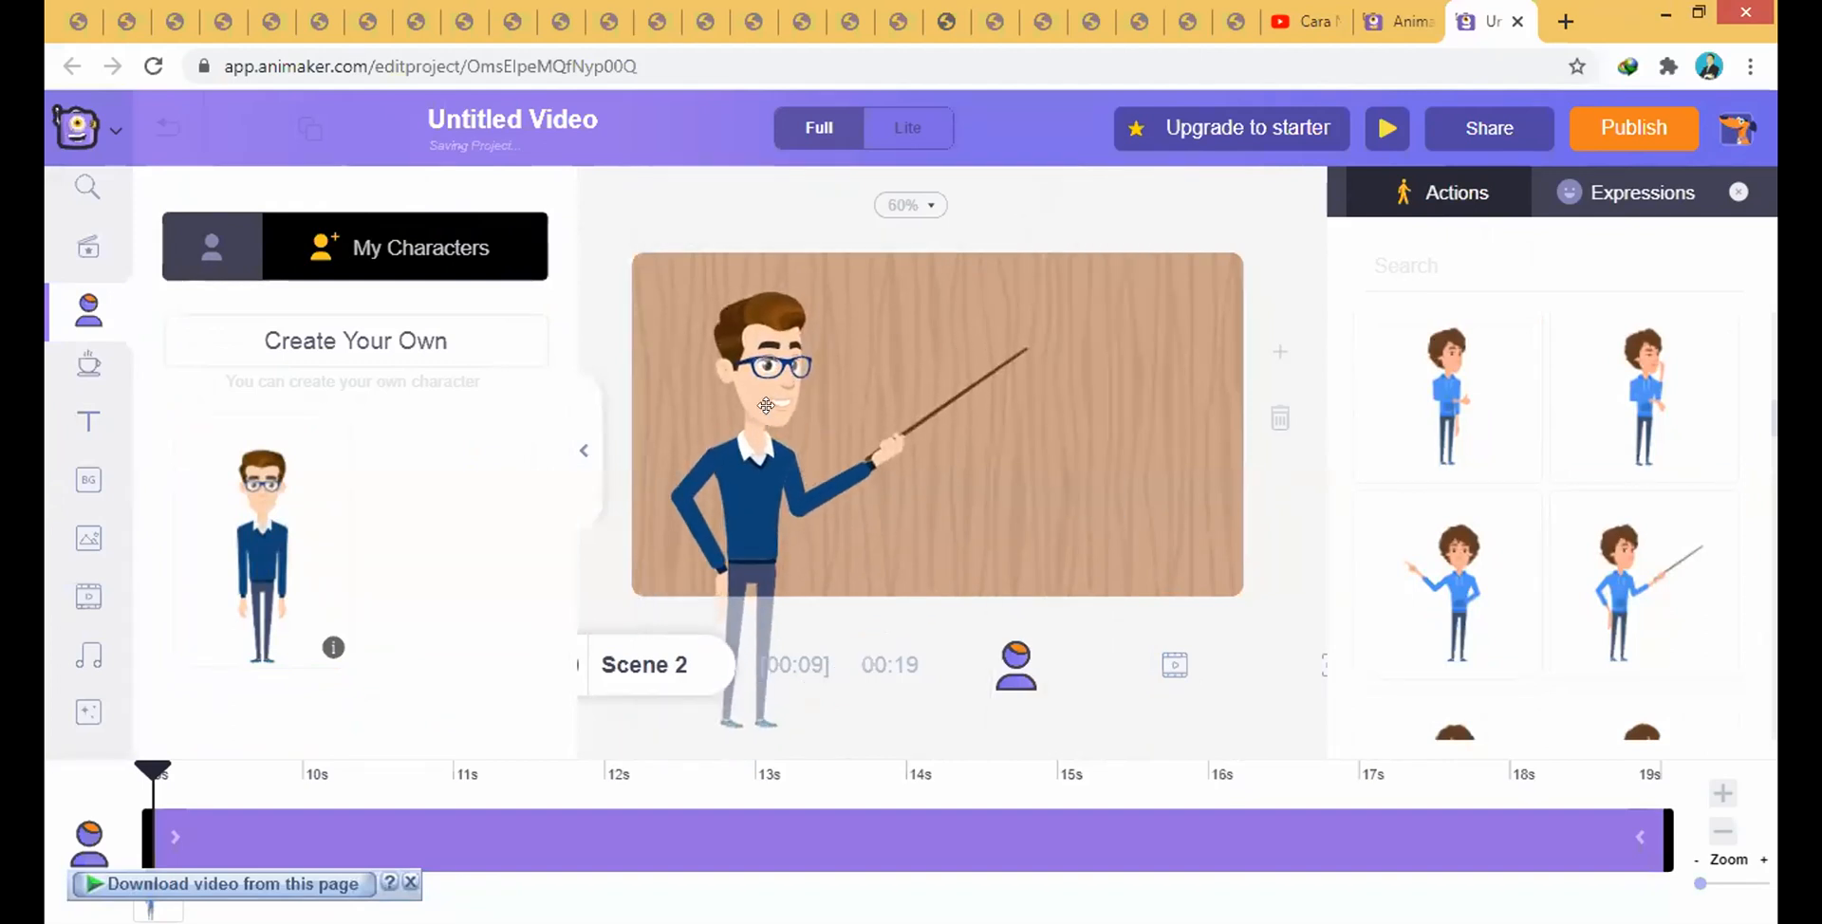
- Switch the character to the finger-pointing action and move it to the right side of Scene 2
click(1440, 581)
drag(845, 416, 1092, 389)
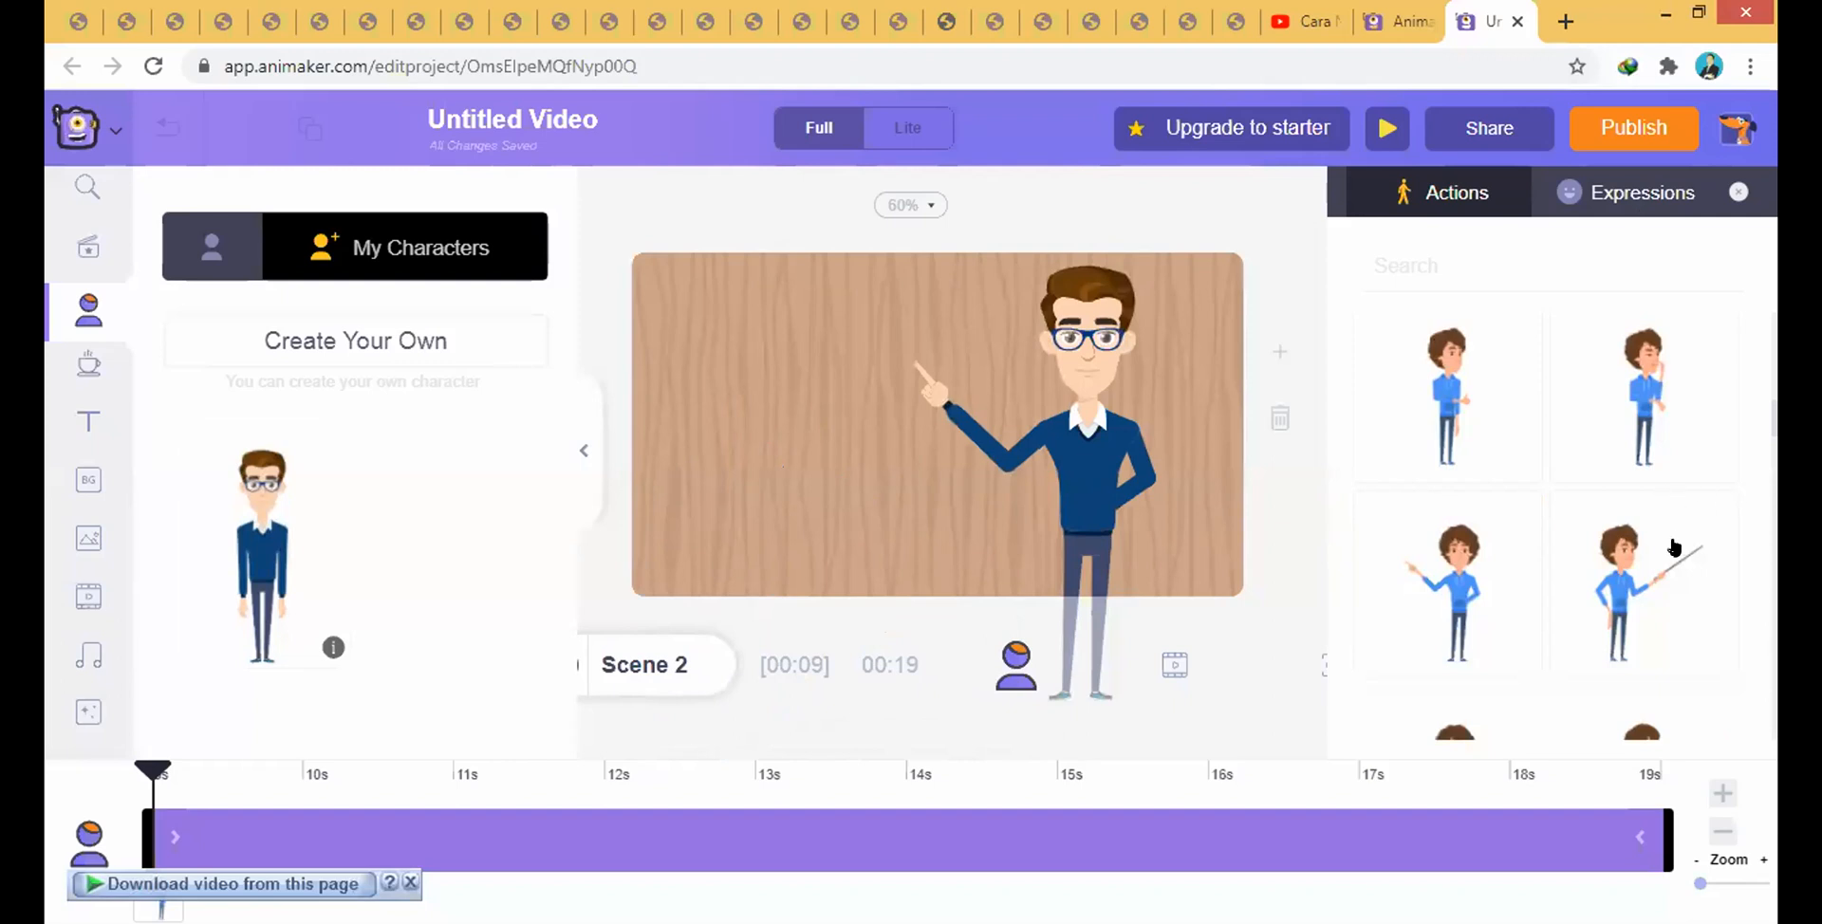
- Try several facial expressions on the character and apply the open-mouthed smile
scroll(1660, 640, down, 3)
click(1696, 456)
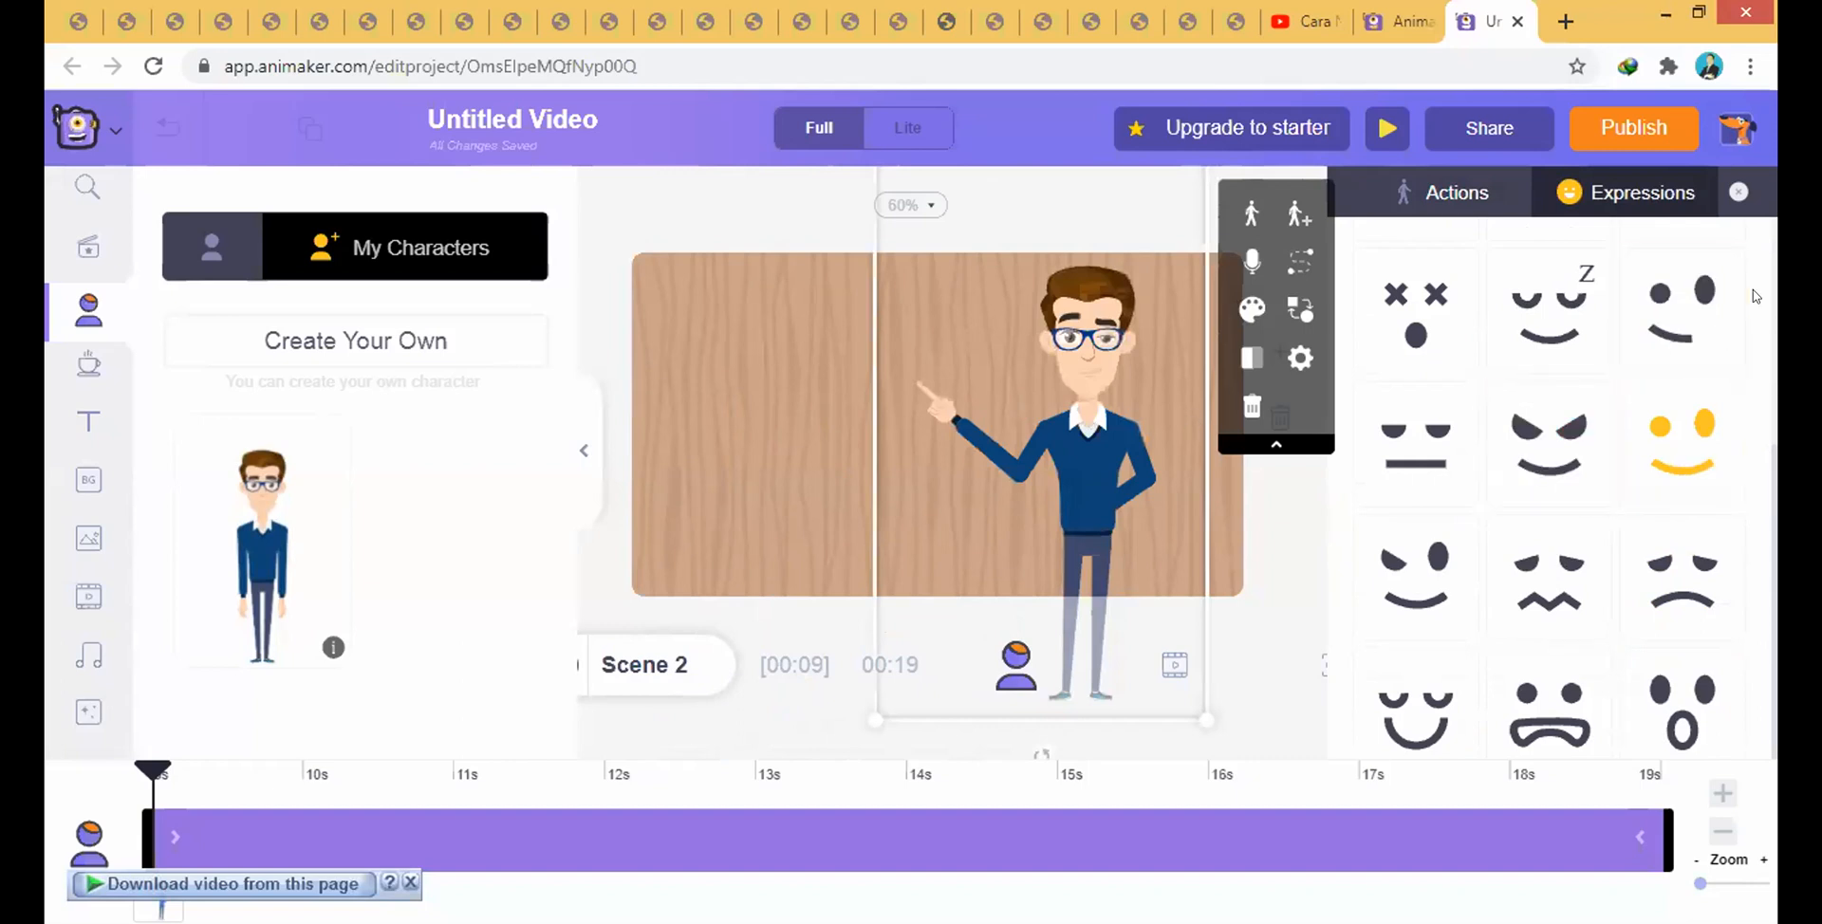
click(1681, 311)
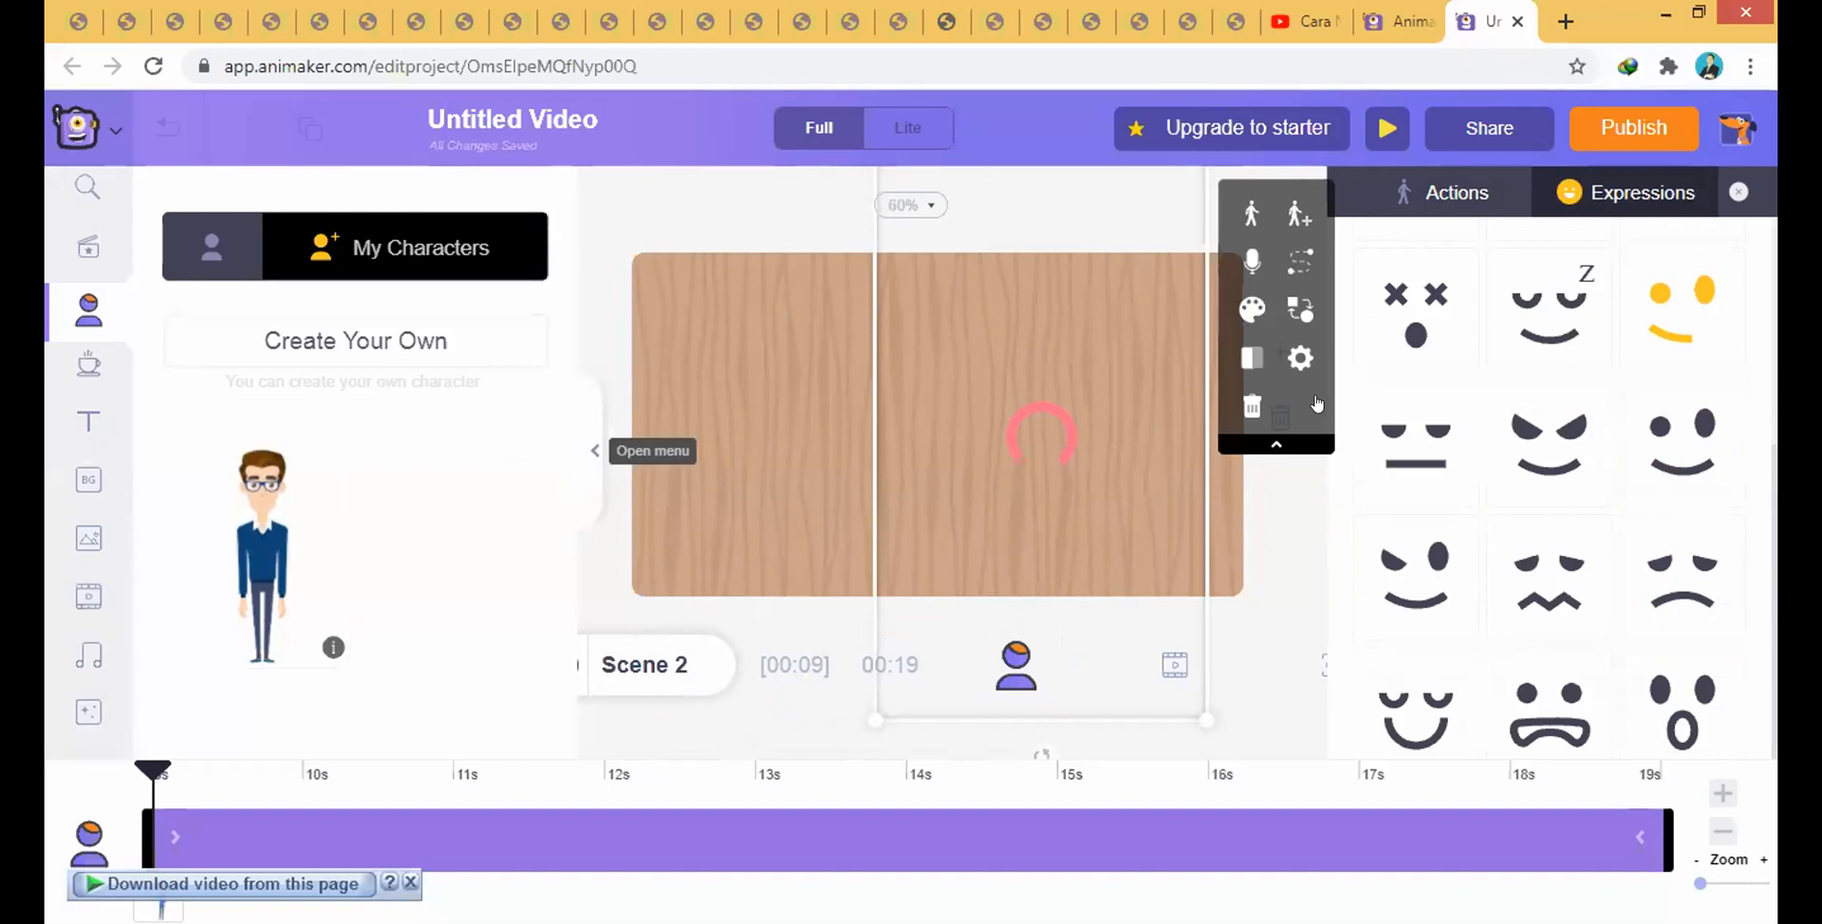
click(1577, 443)
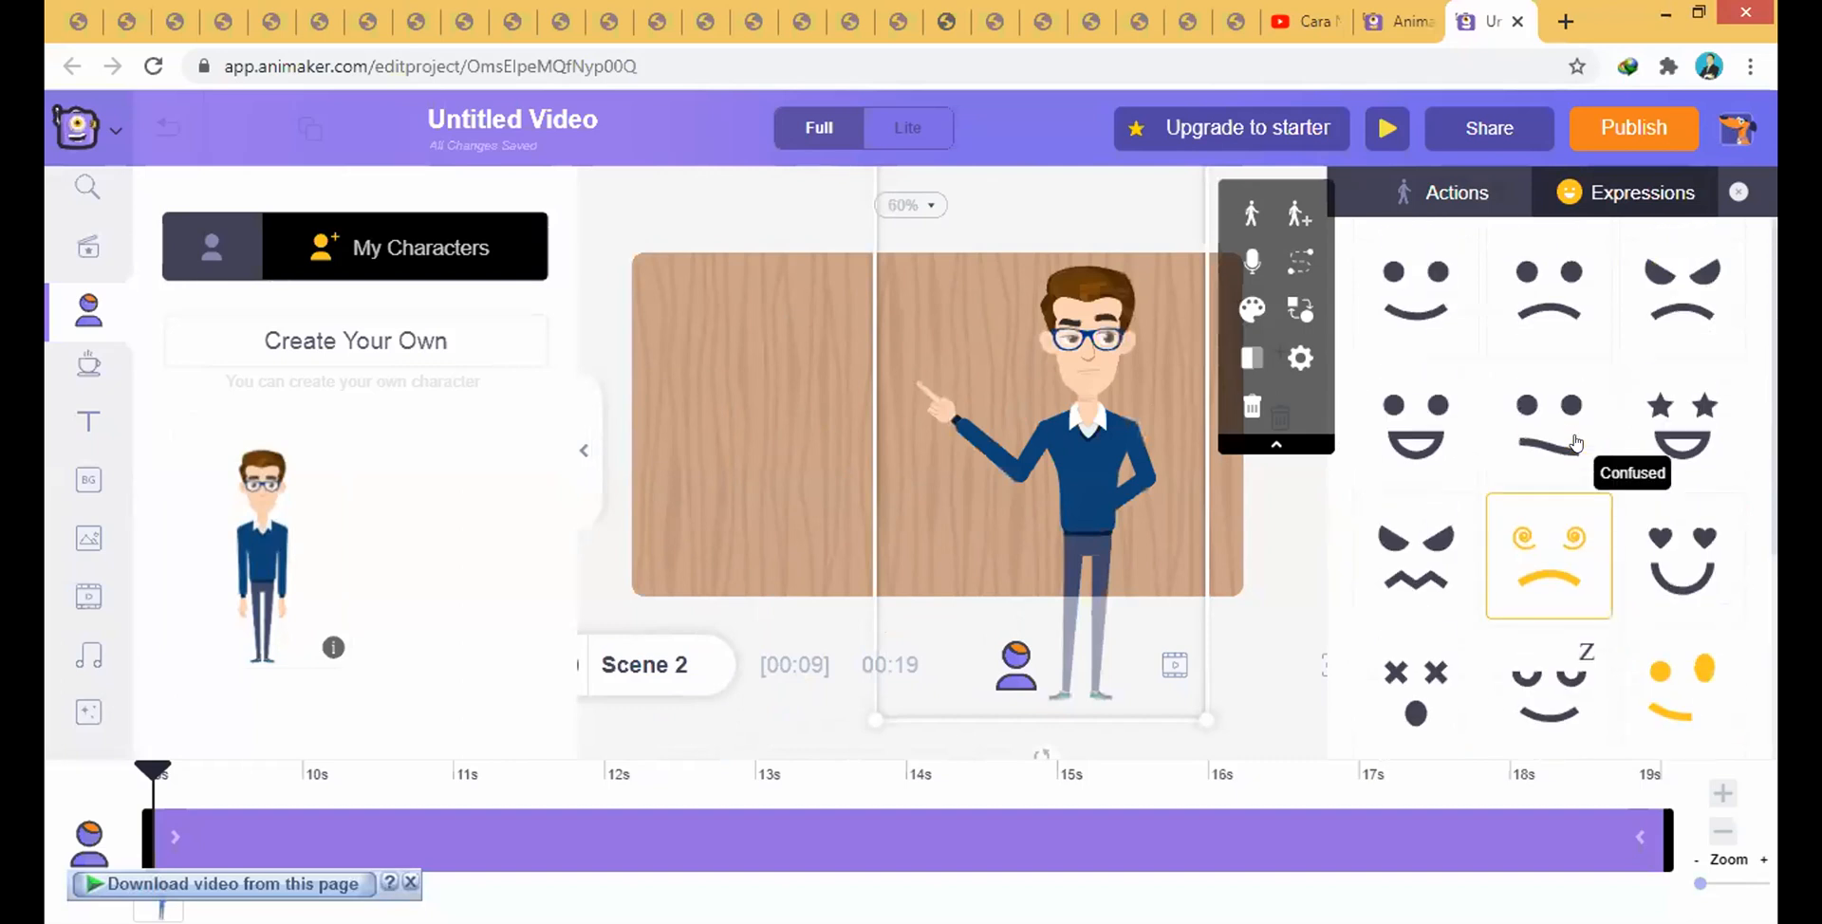
click(1576, 443)
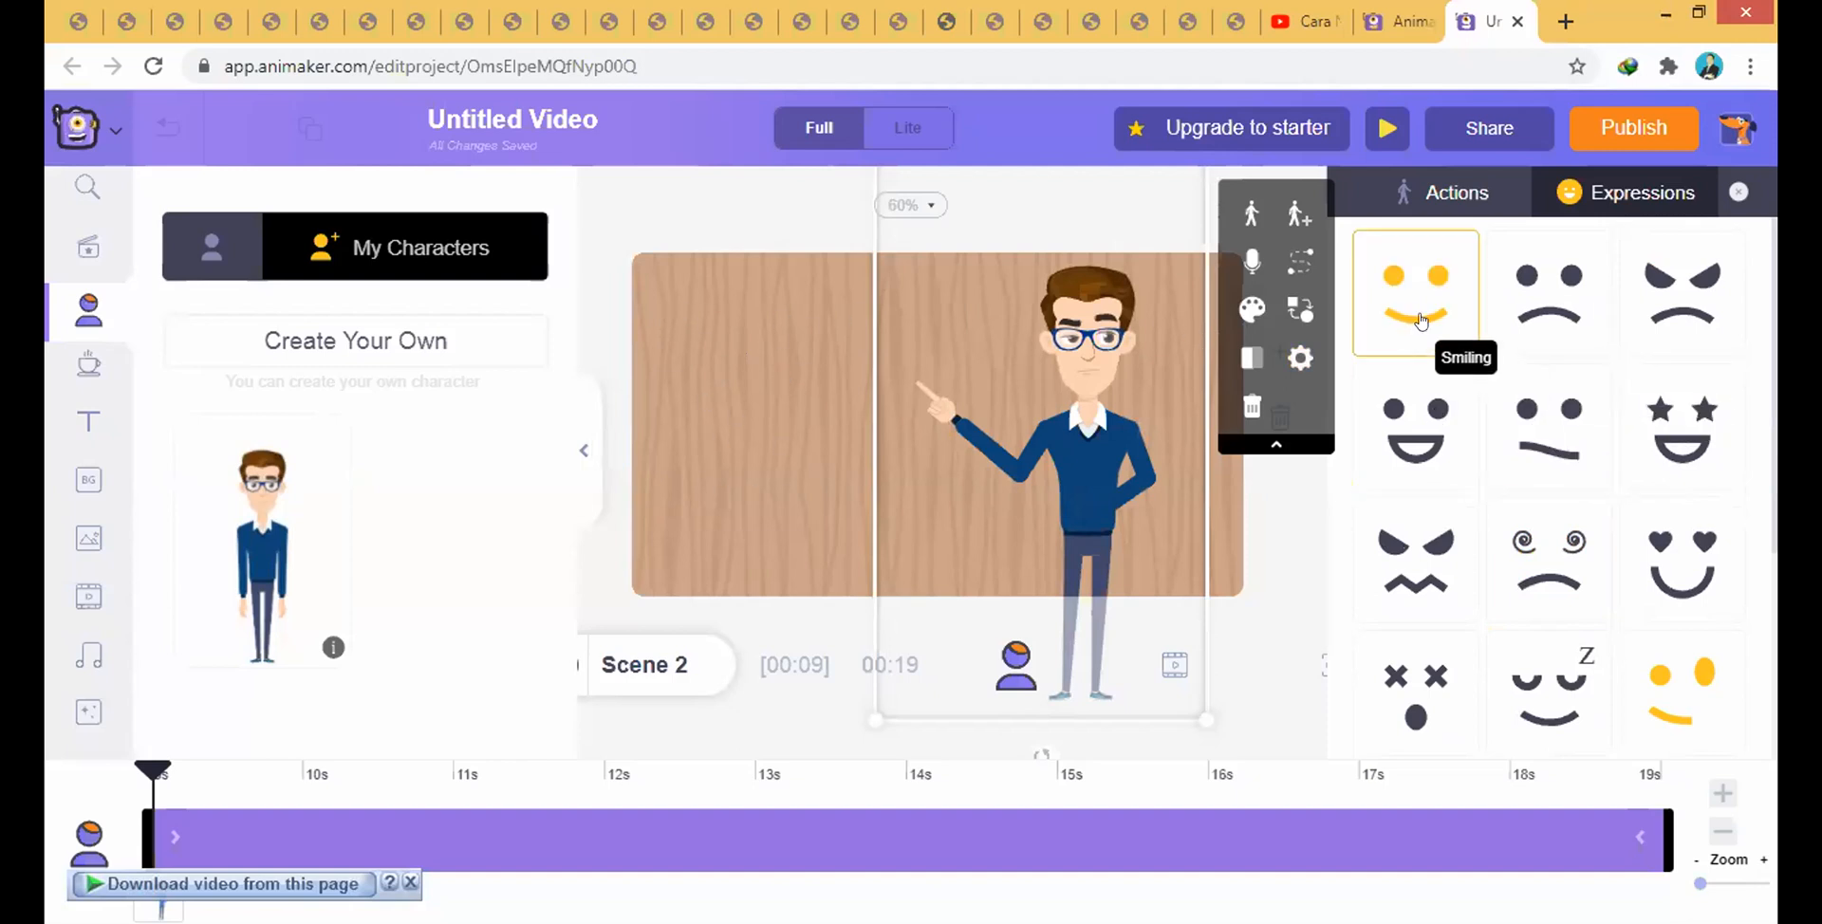
click(1398, 459)
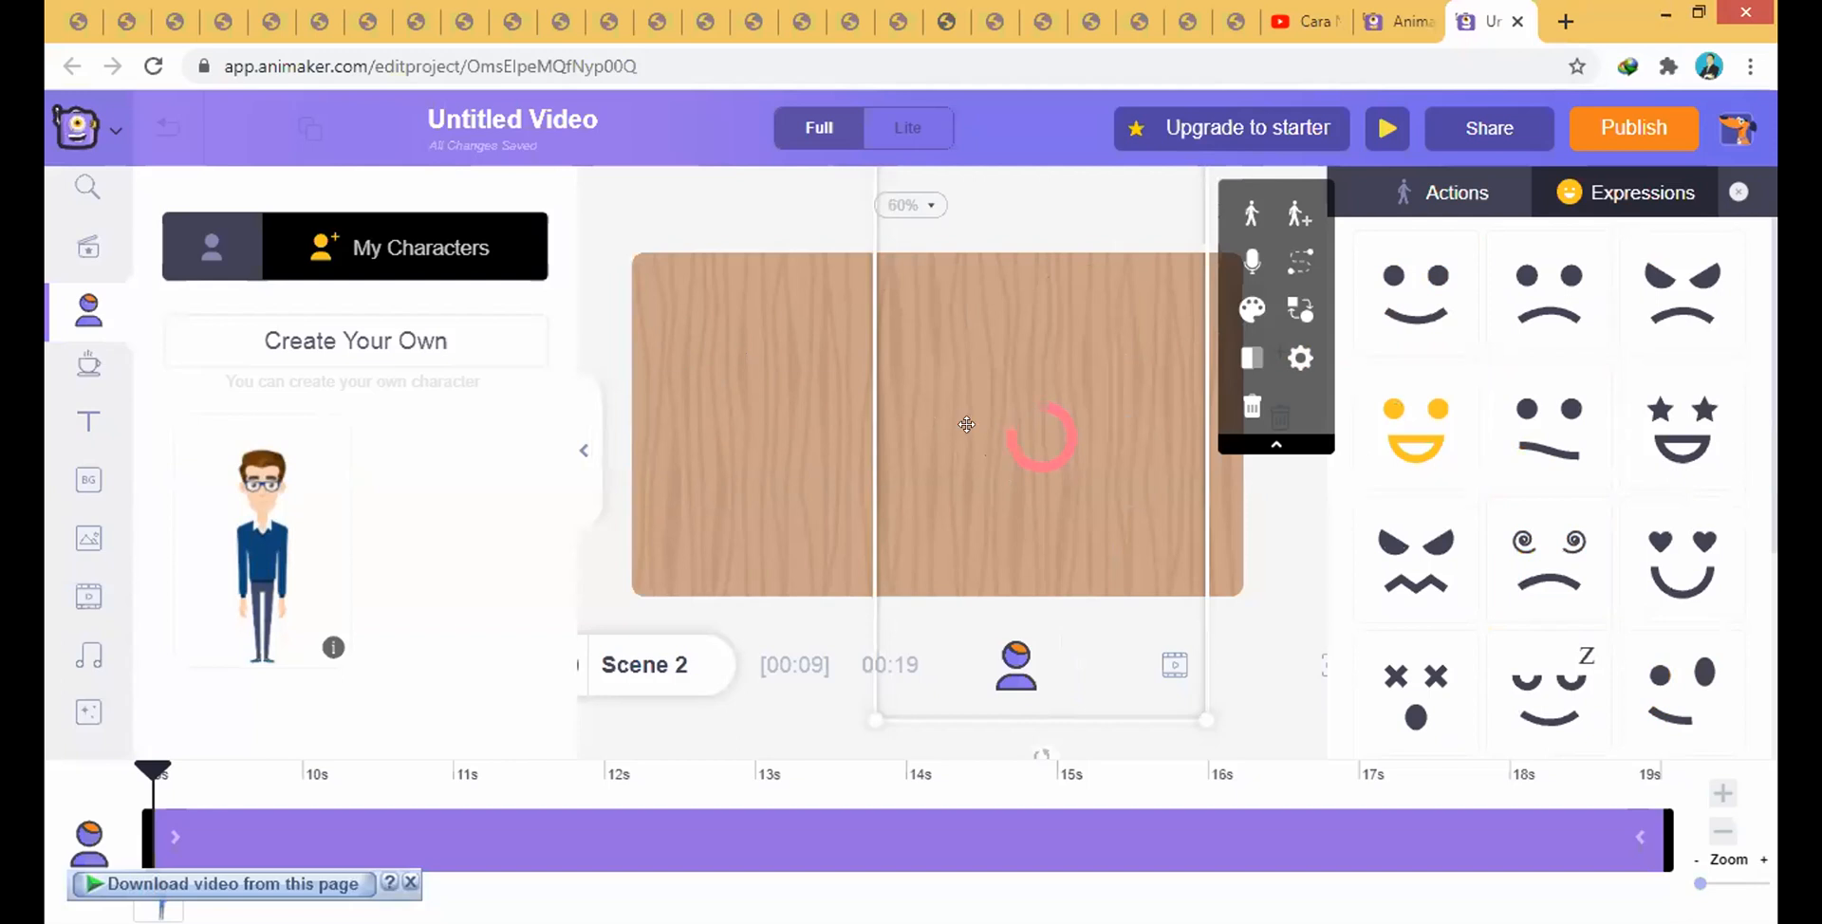
click(714, 215)
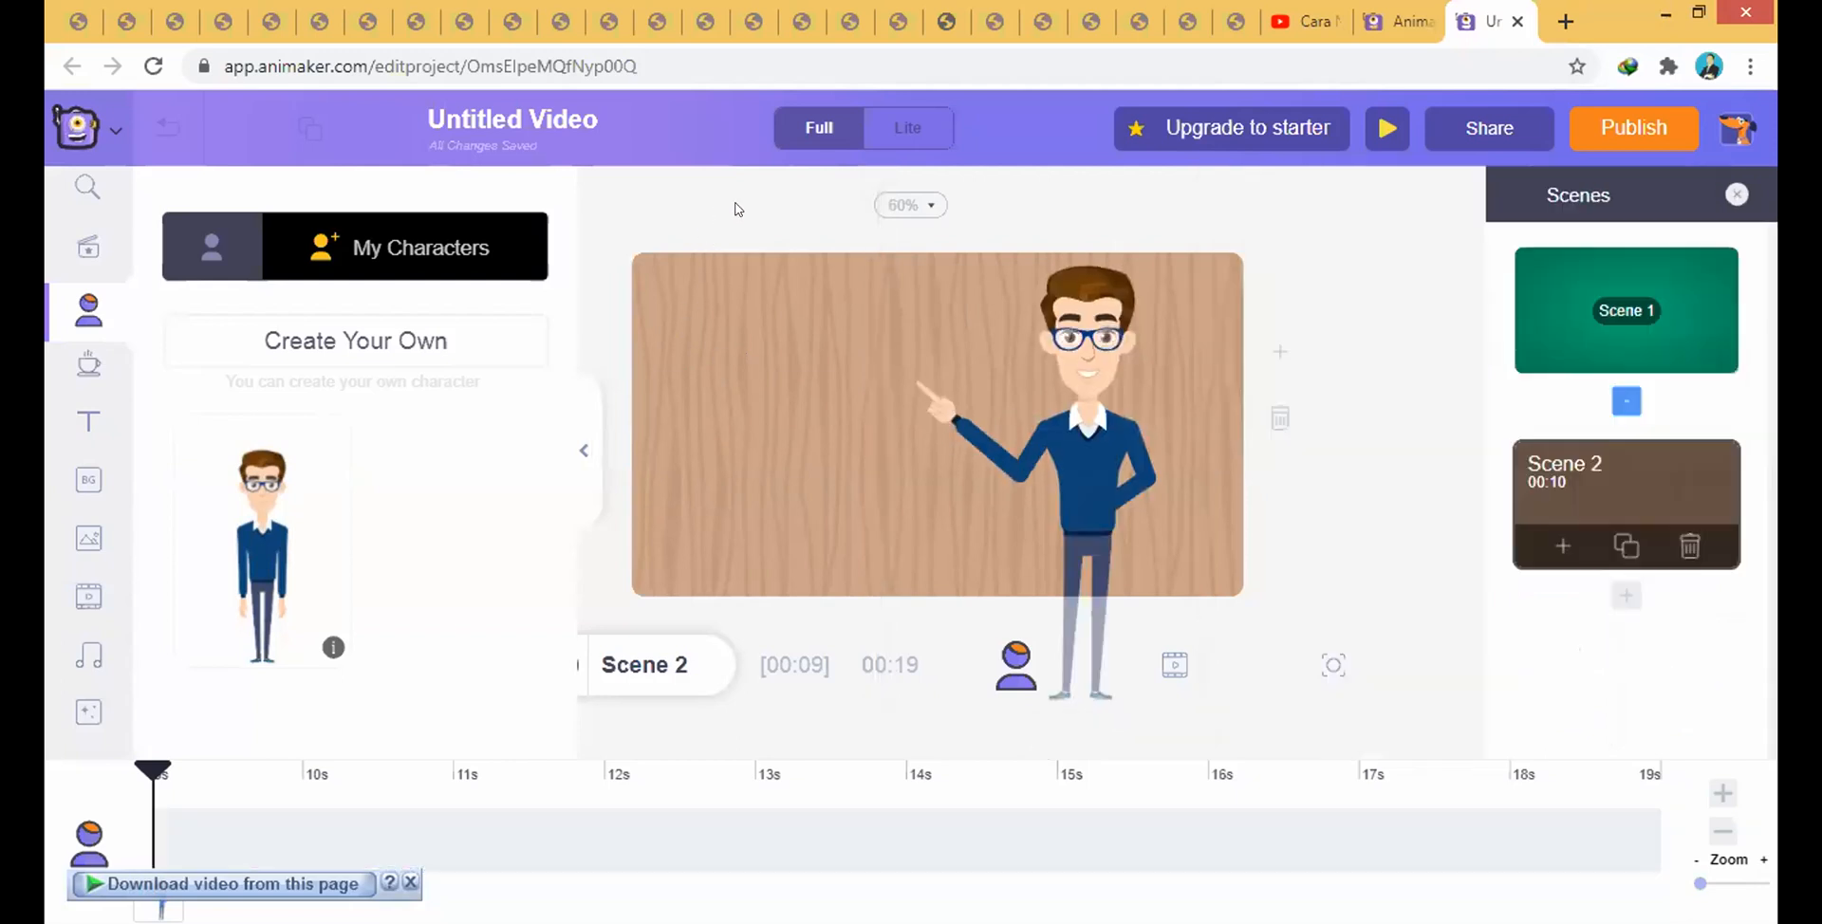
- Add a body text placeholder to the upper left of Scene 2, beside the character's pointing finger
click(584, 451)
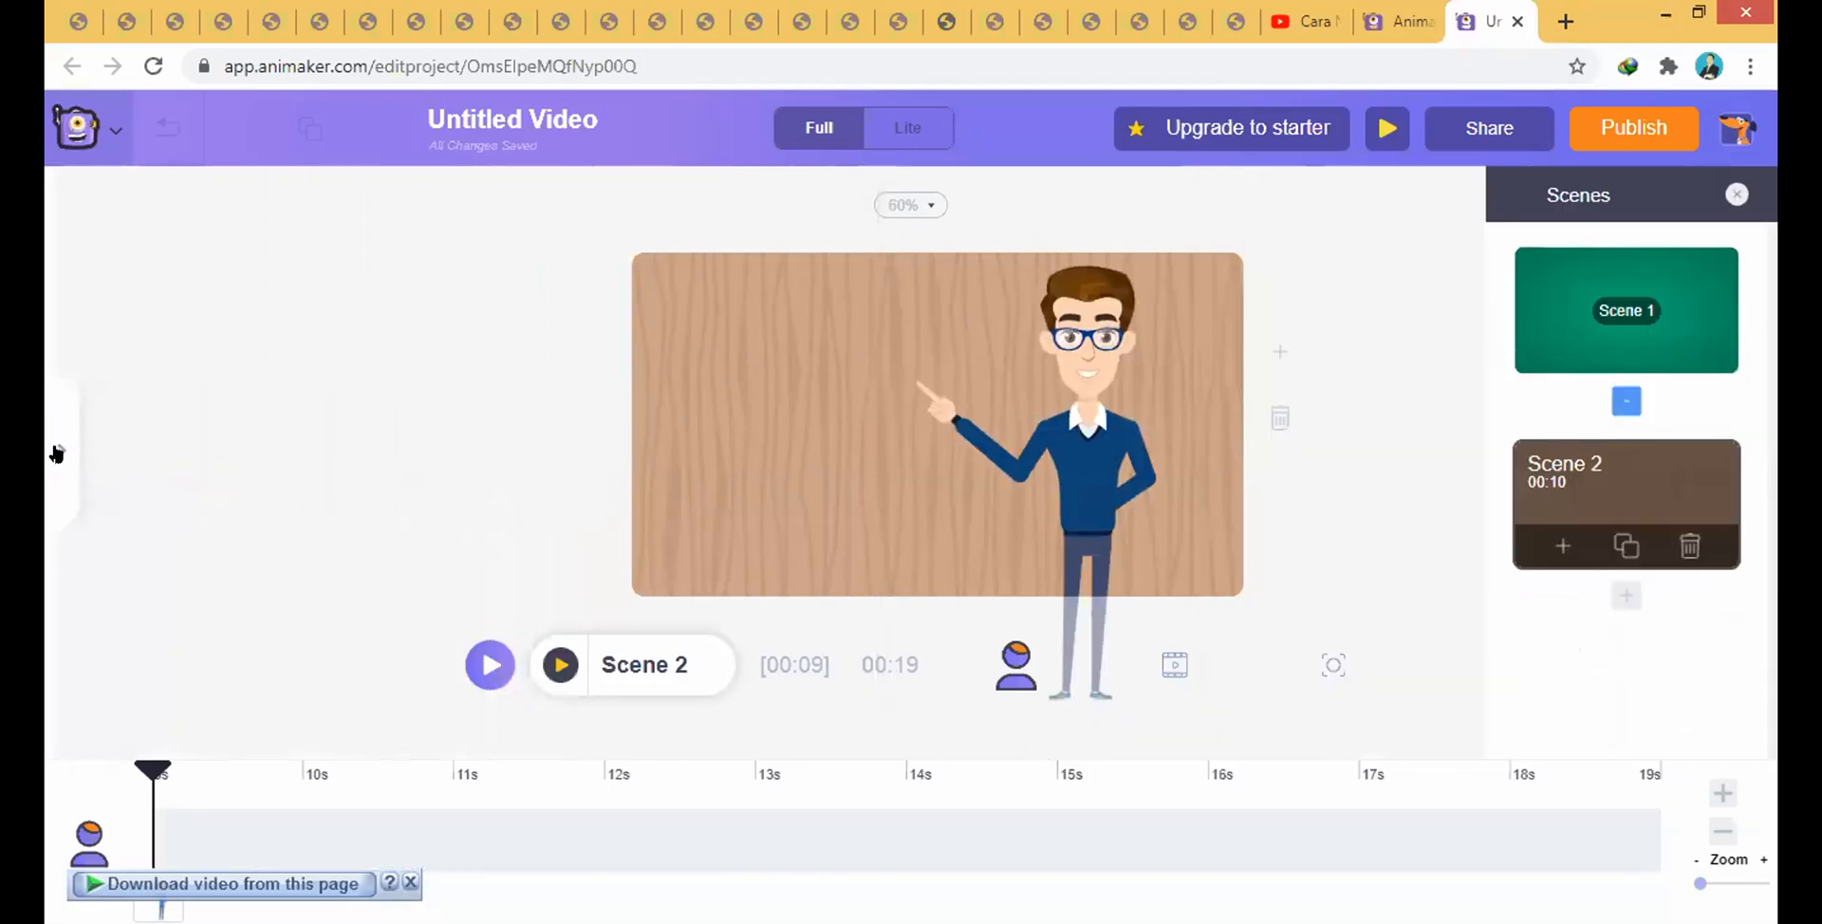
click(76, 423)
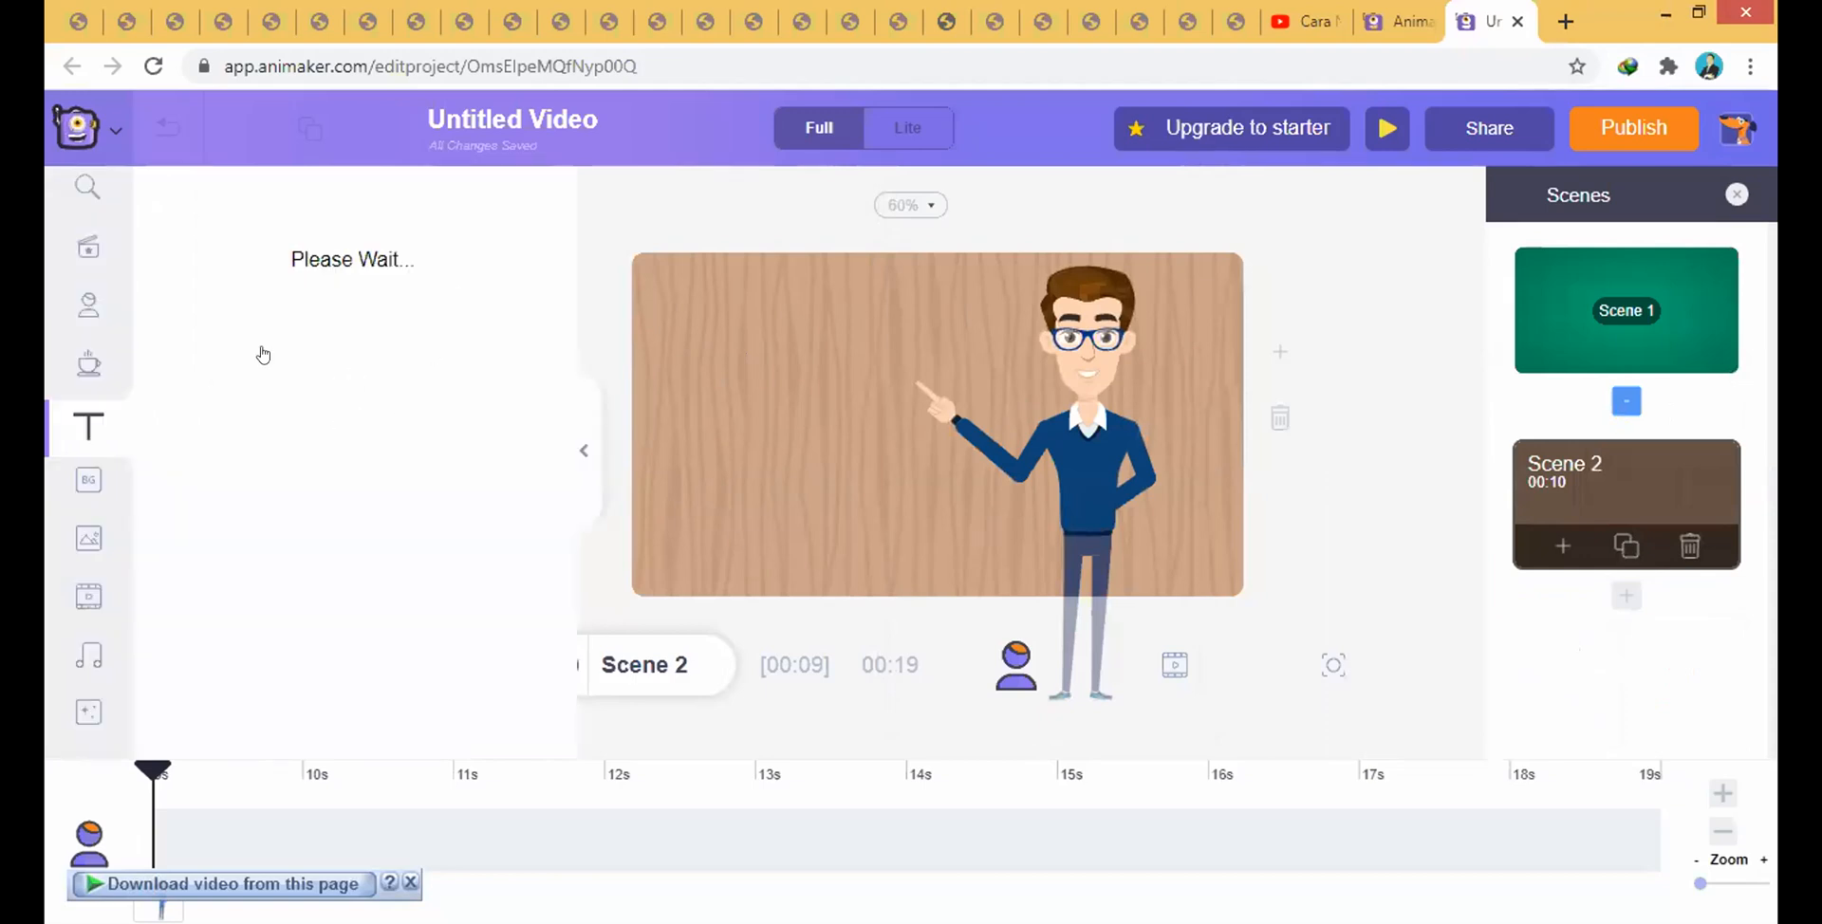
drag(337, 432, 736, 345)
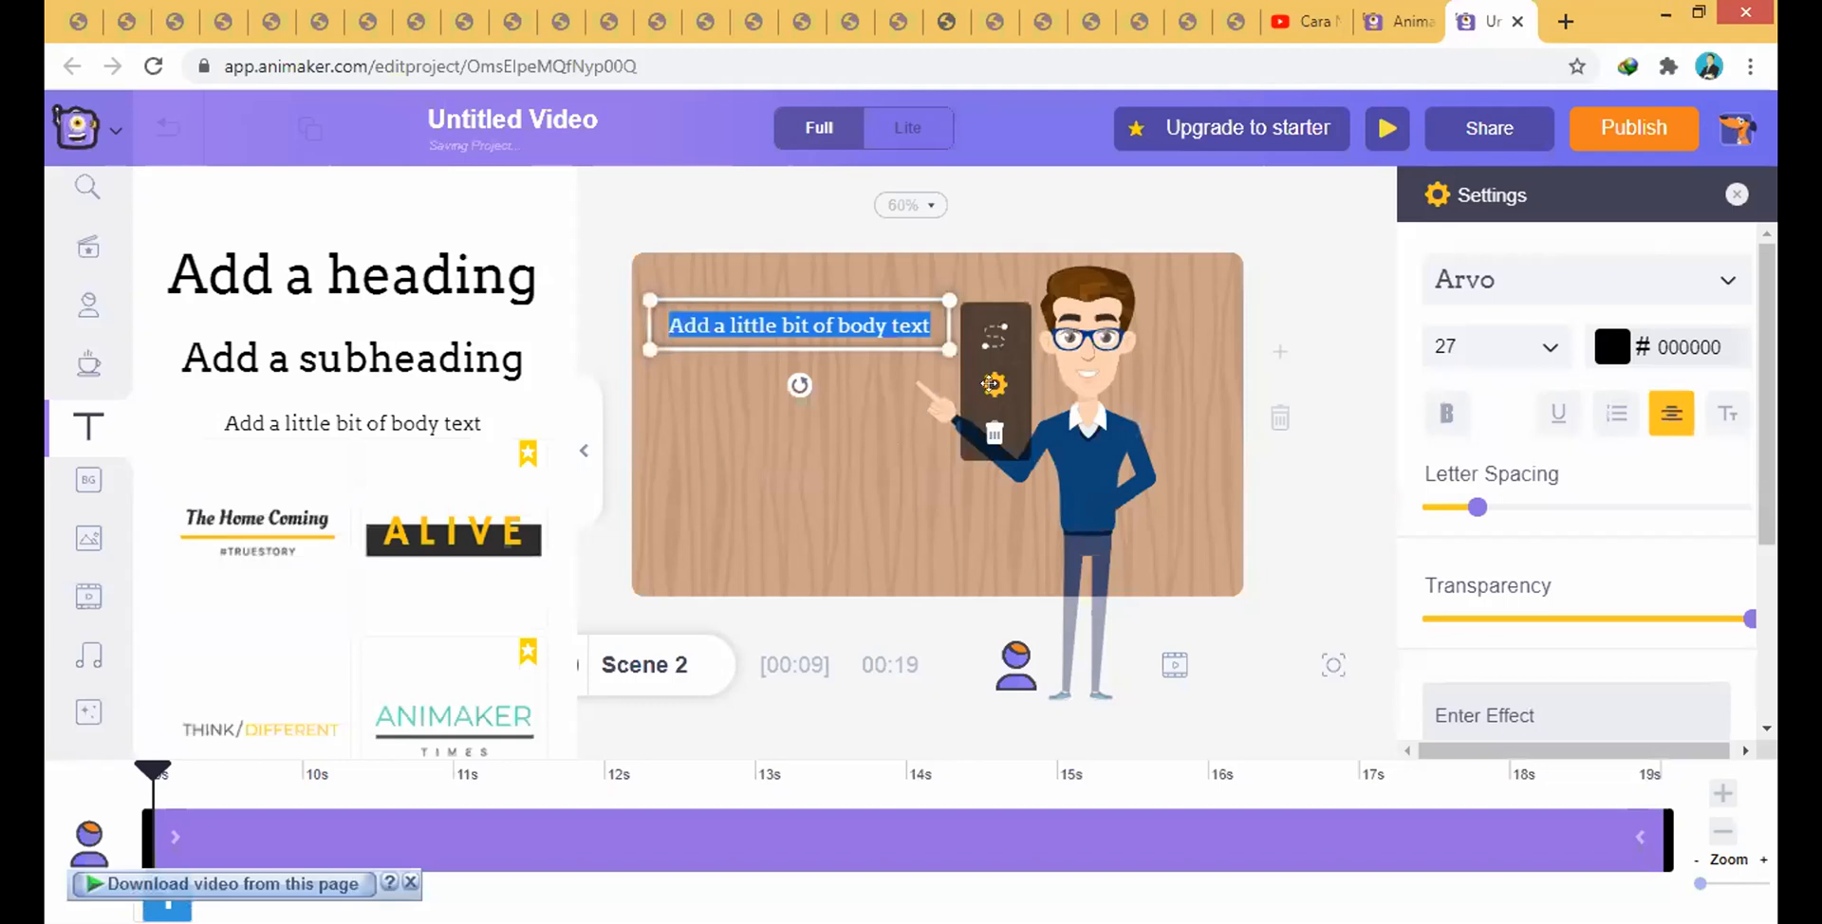
click(1087, 362)
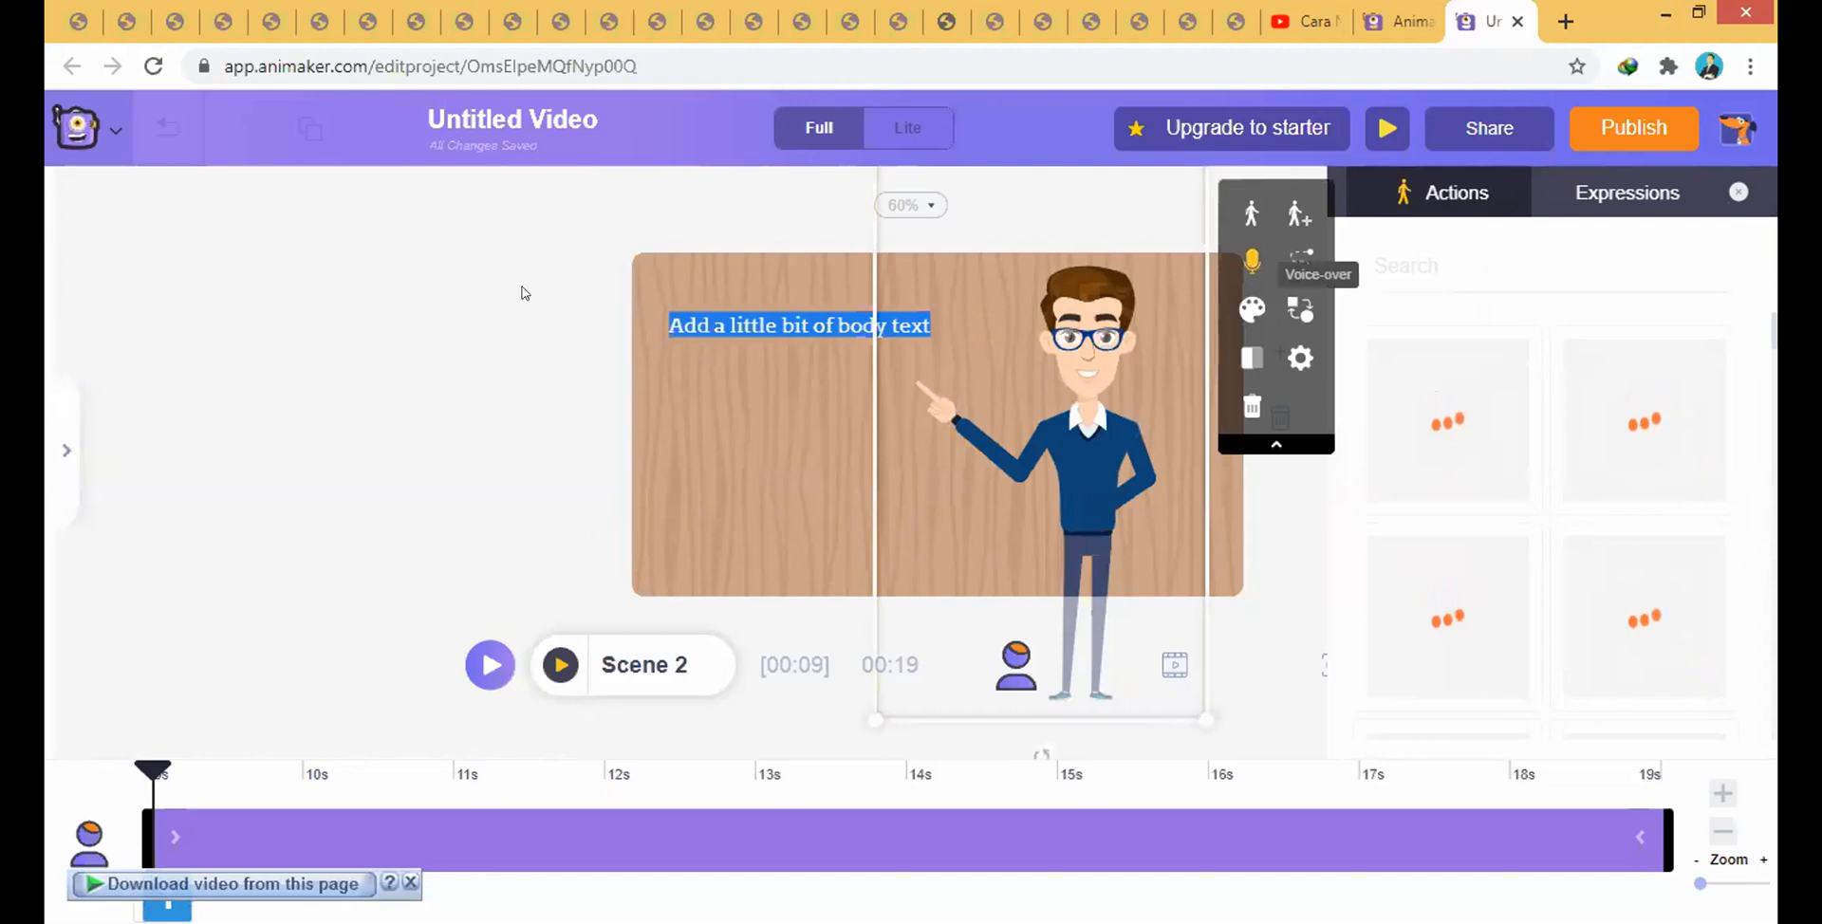
click(781, 437)
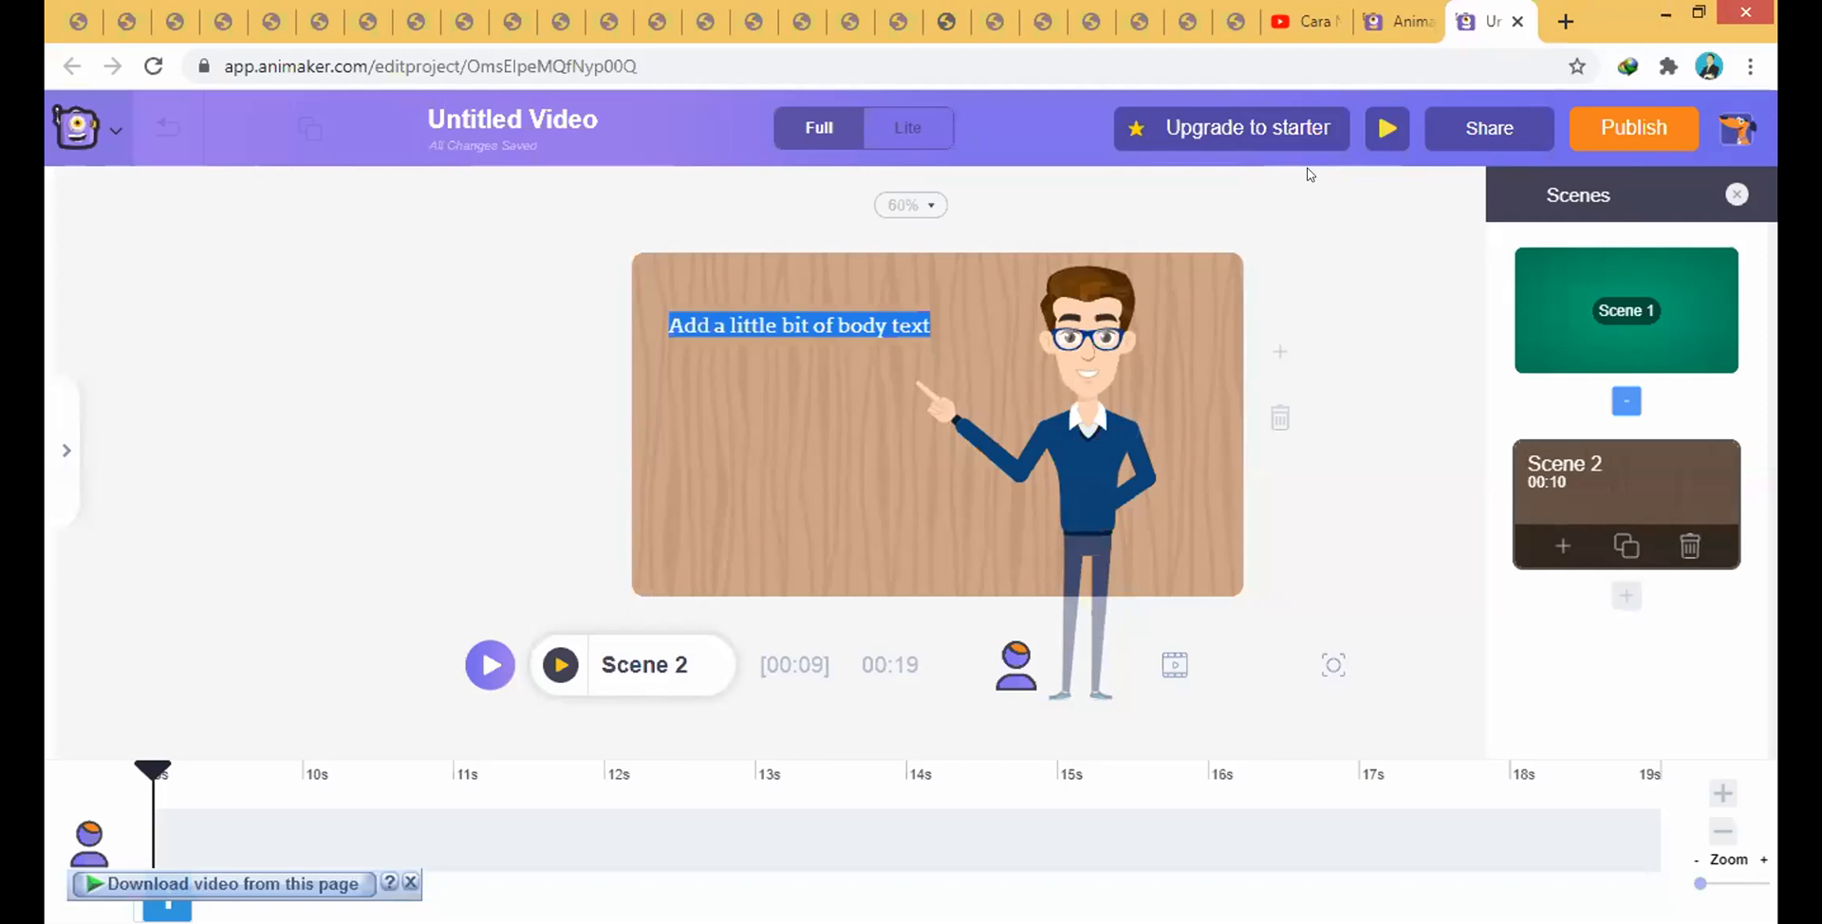
- Shift the pointing character slightly to the right and down in Scene 2
key(alt+Tab)
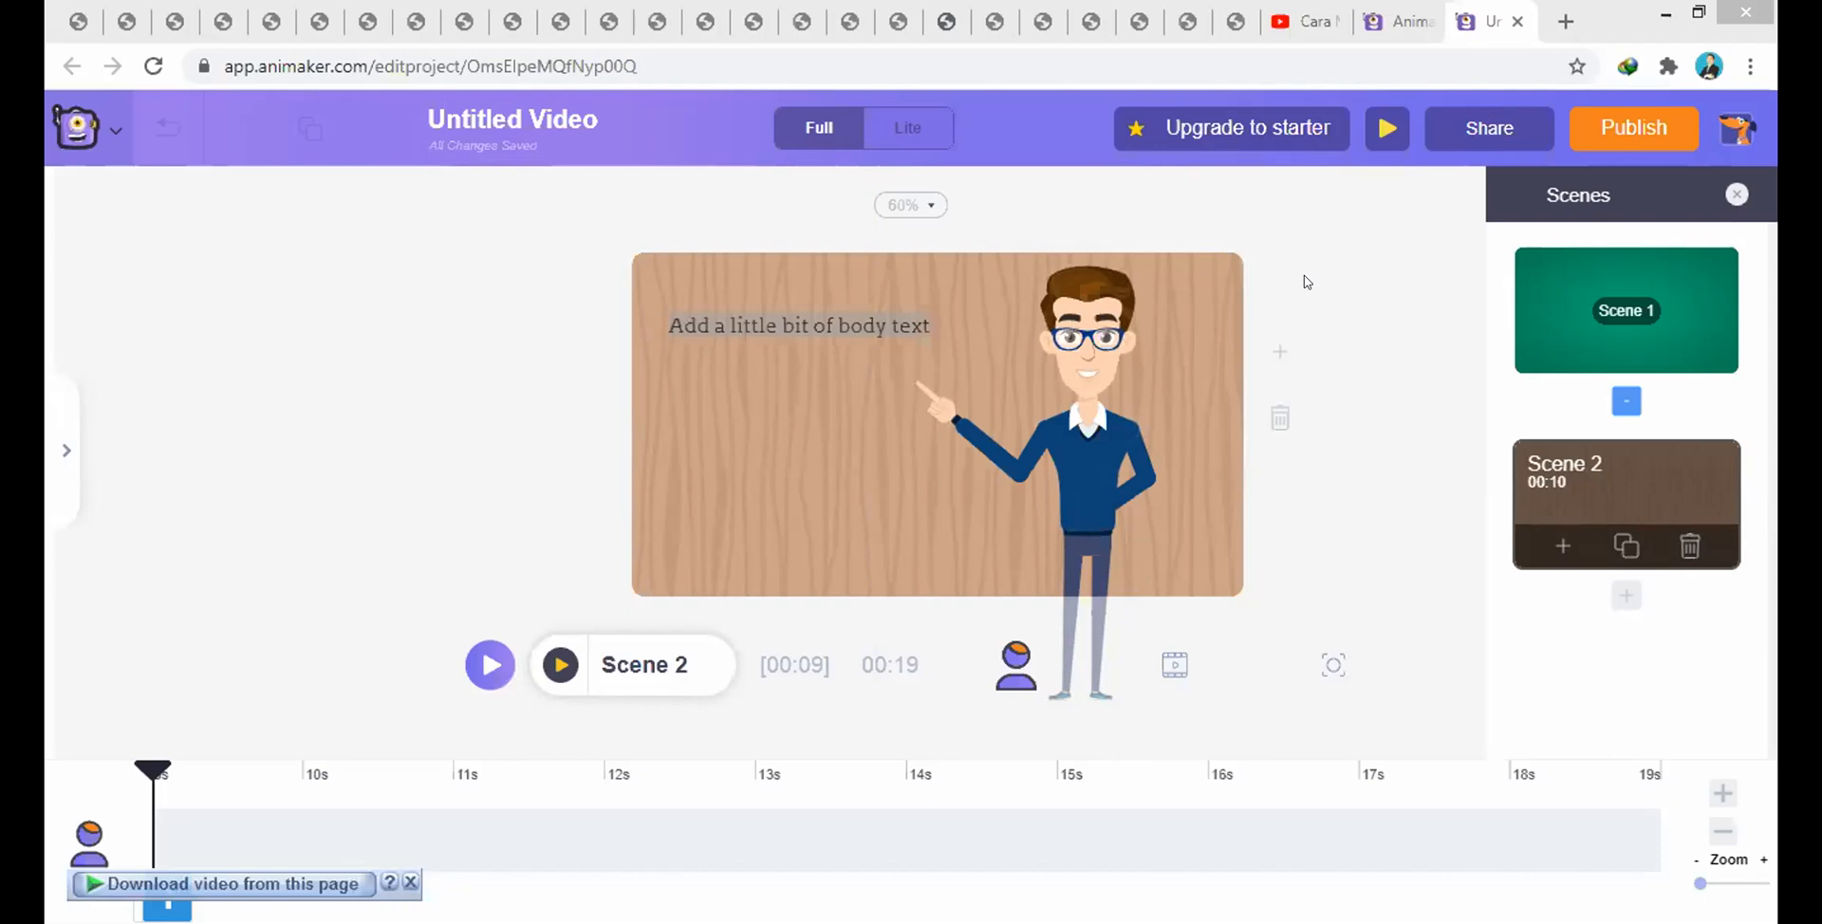
click(1074, 465)
click(520, 454)
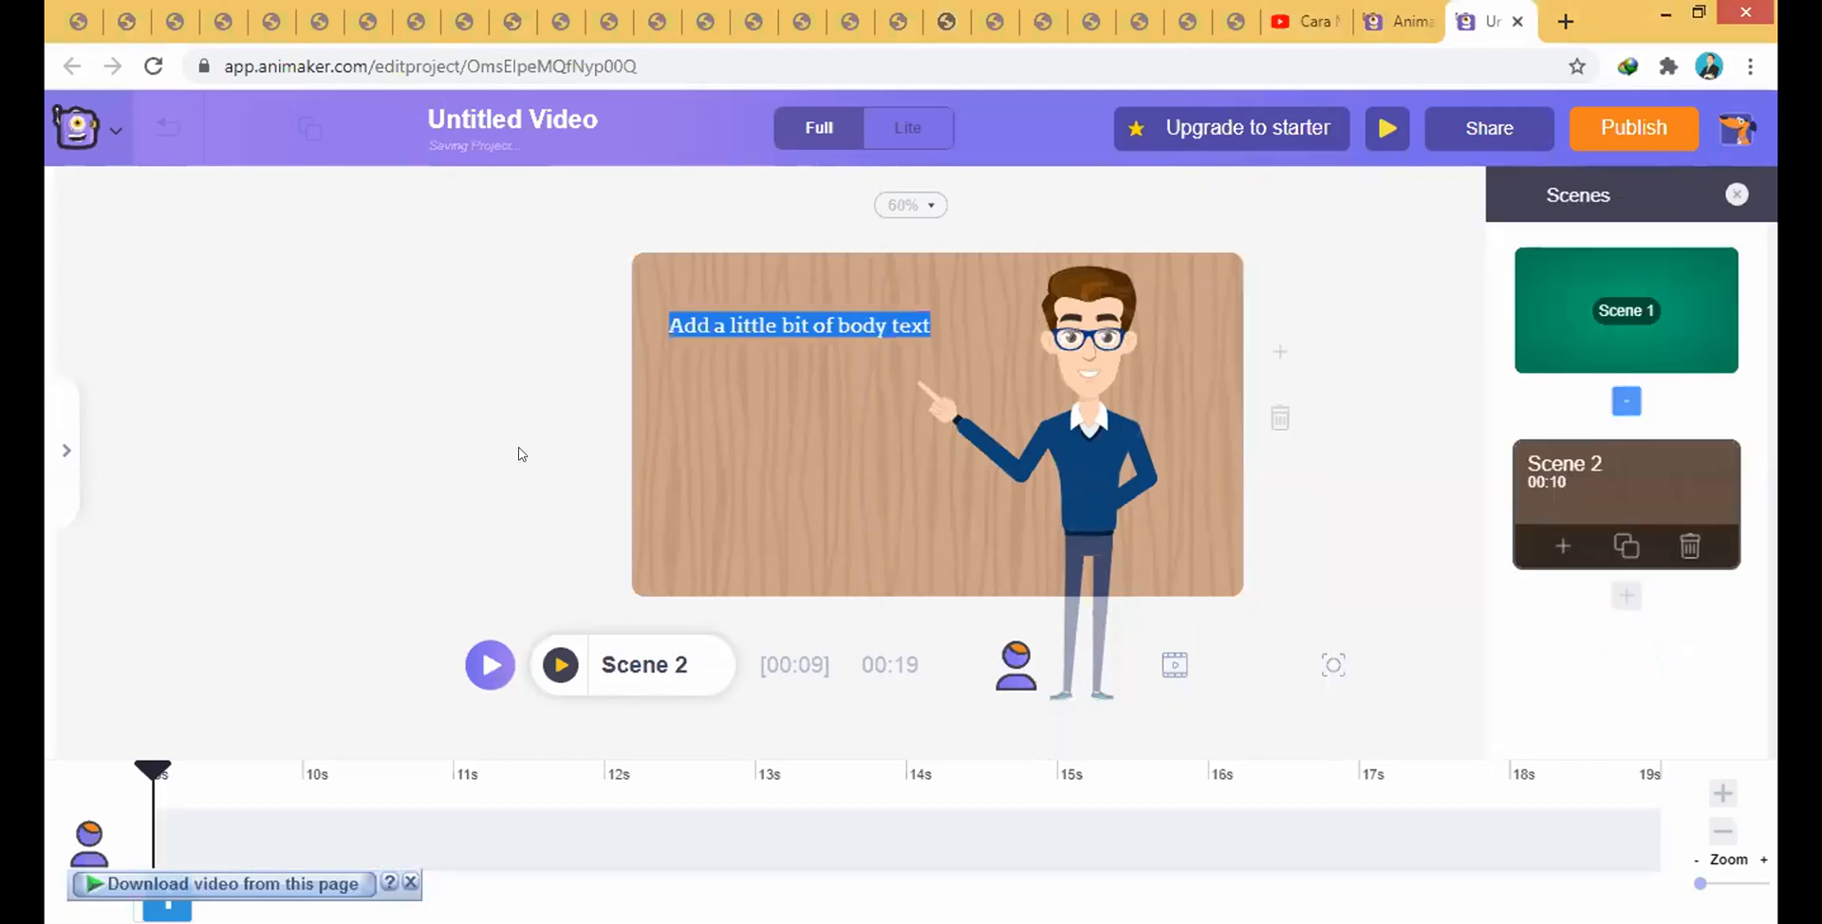
click(1134, 441)
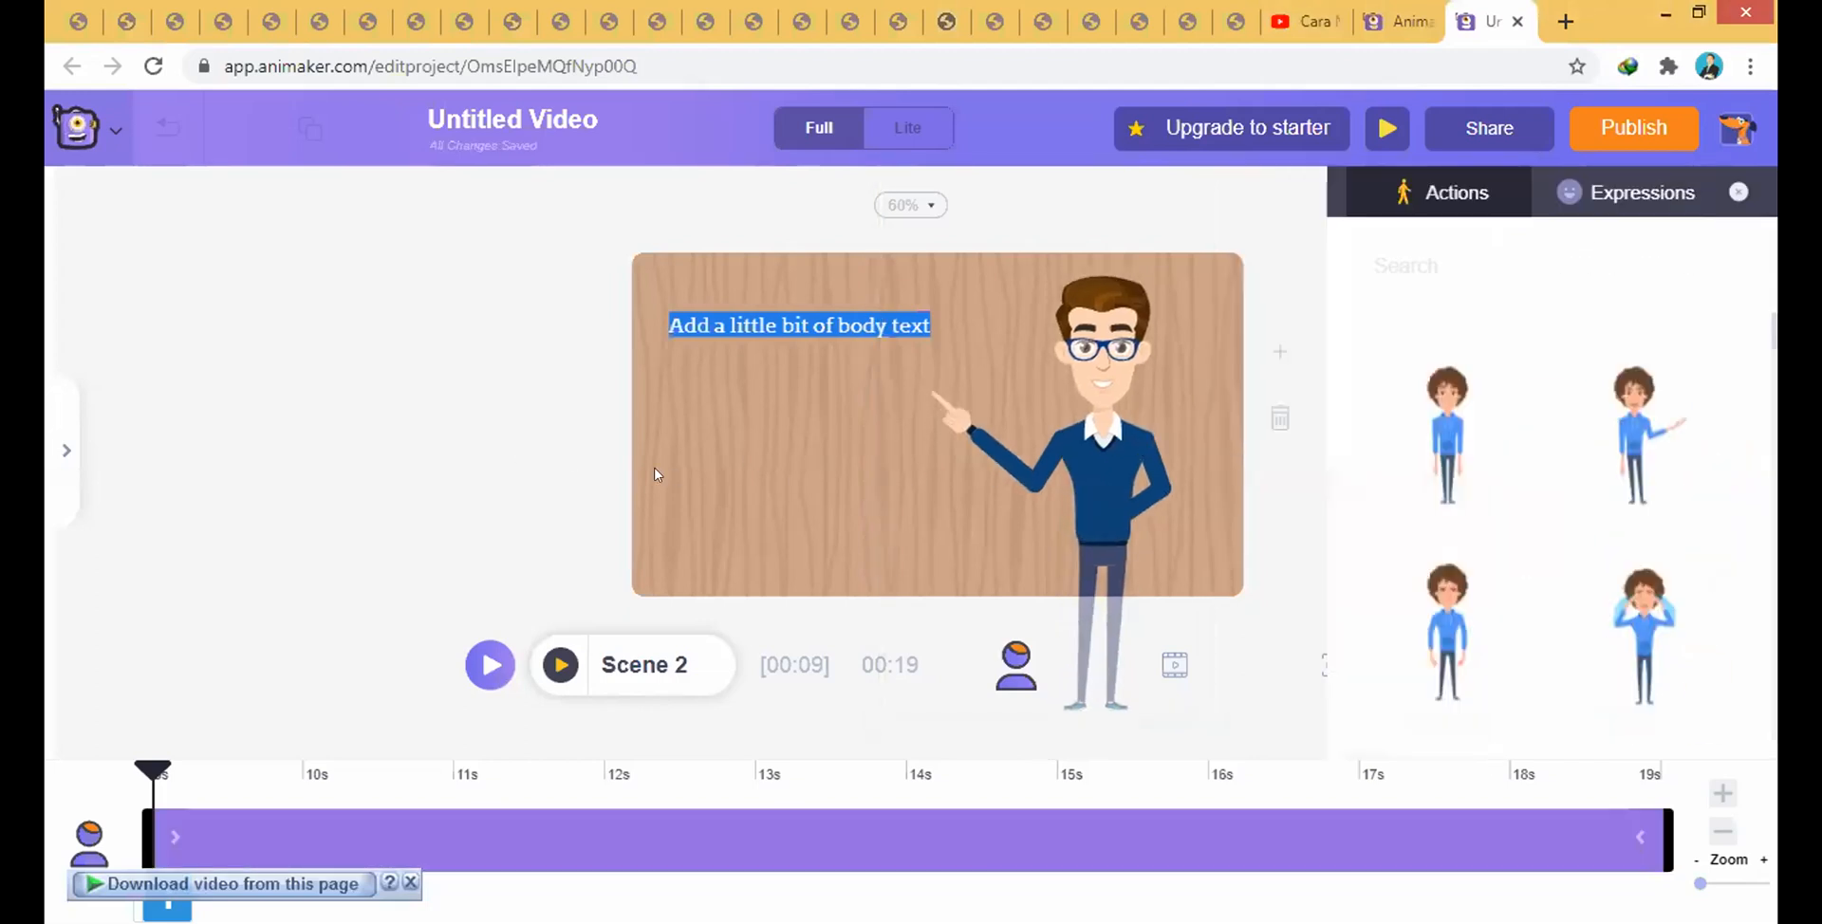
click(520, 454)
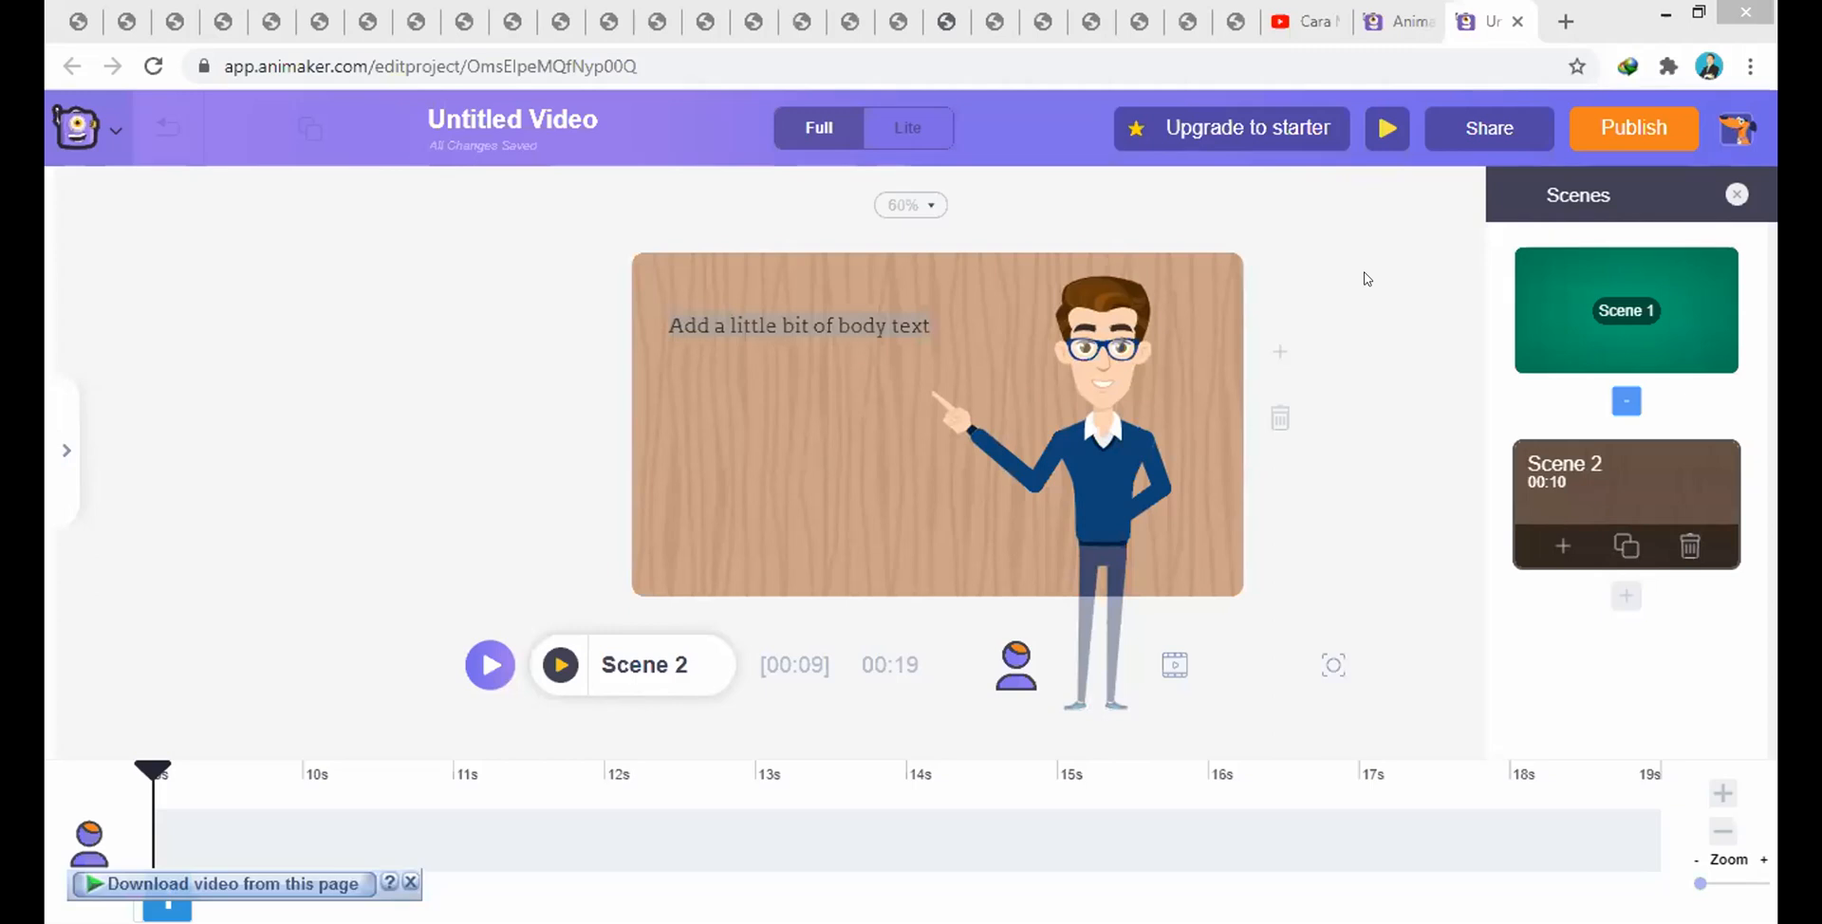
- Play a preview of Scene 2 with its text and pointing character, and stop it
click(62, 465)
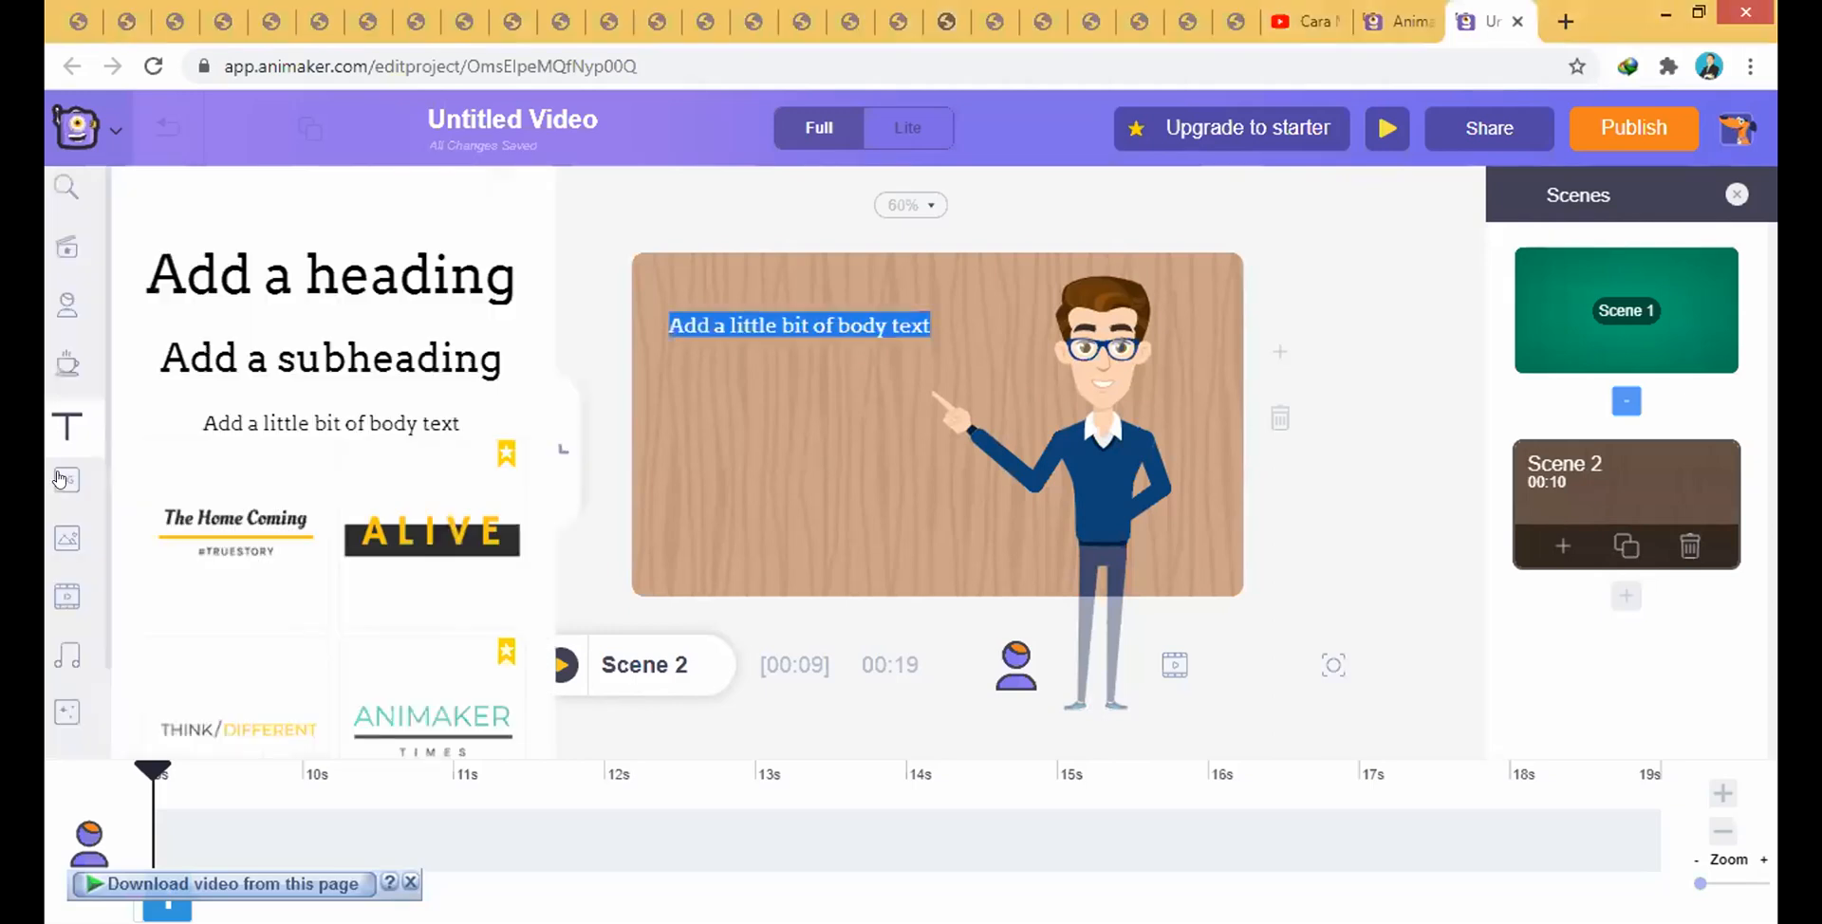
click(878, 337)
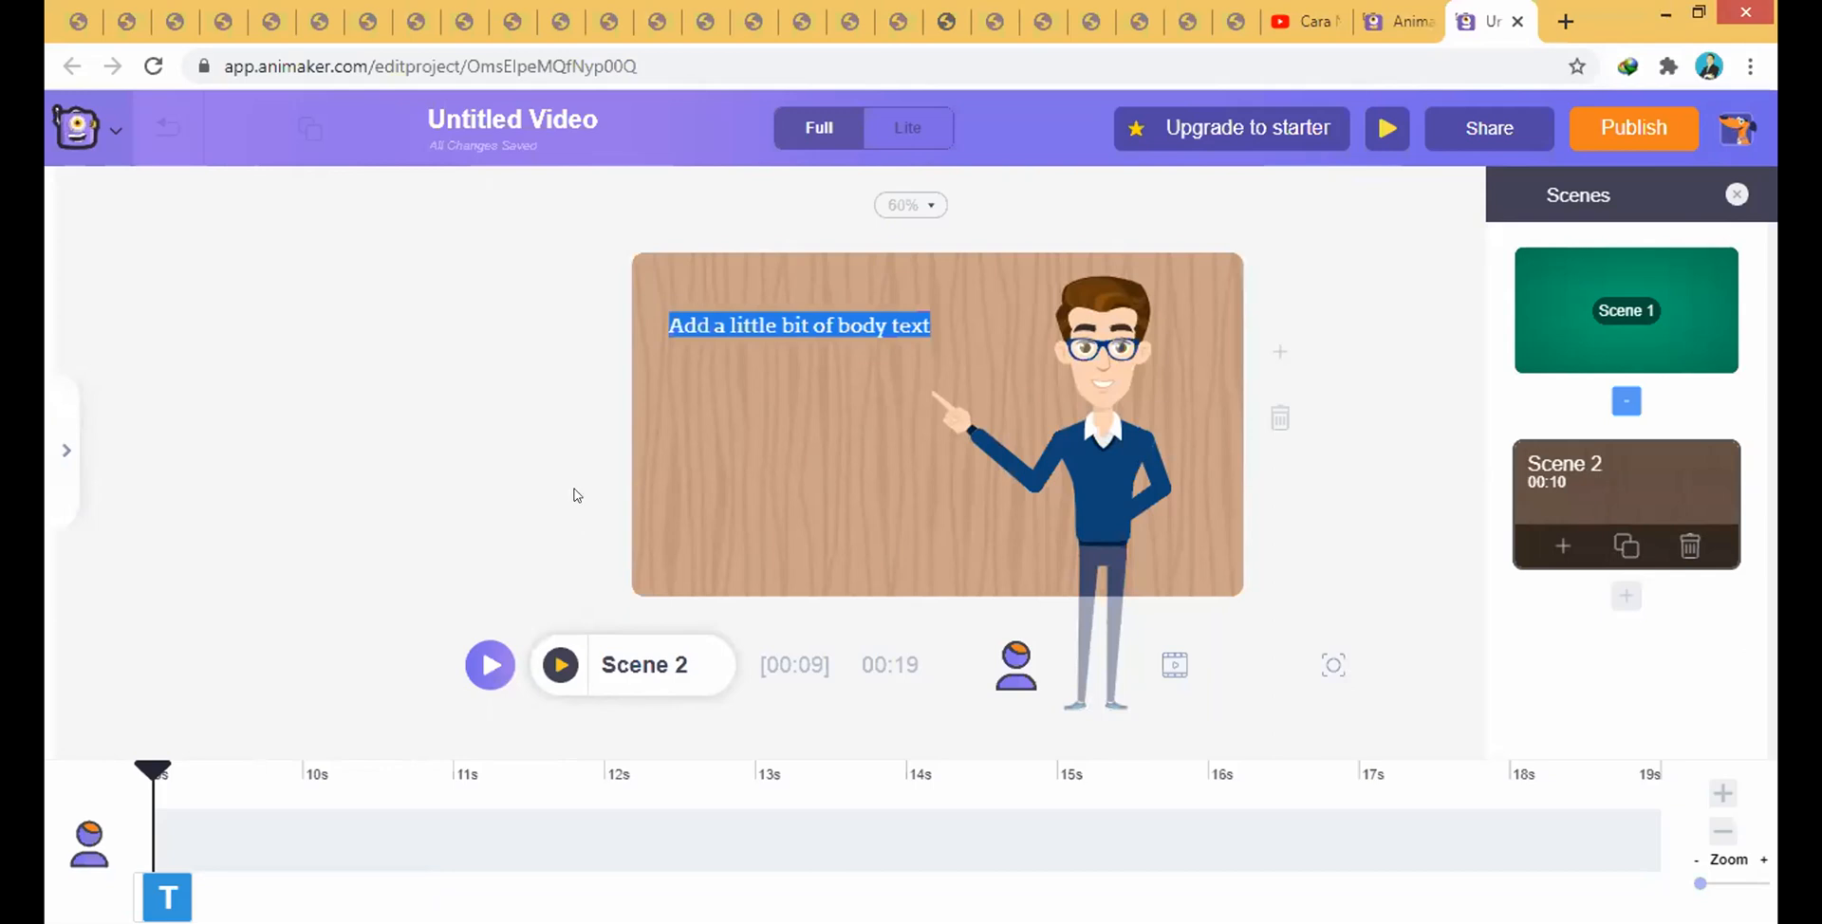
click(561, 666)
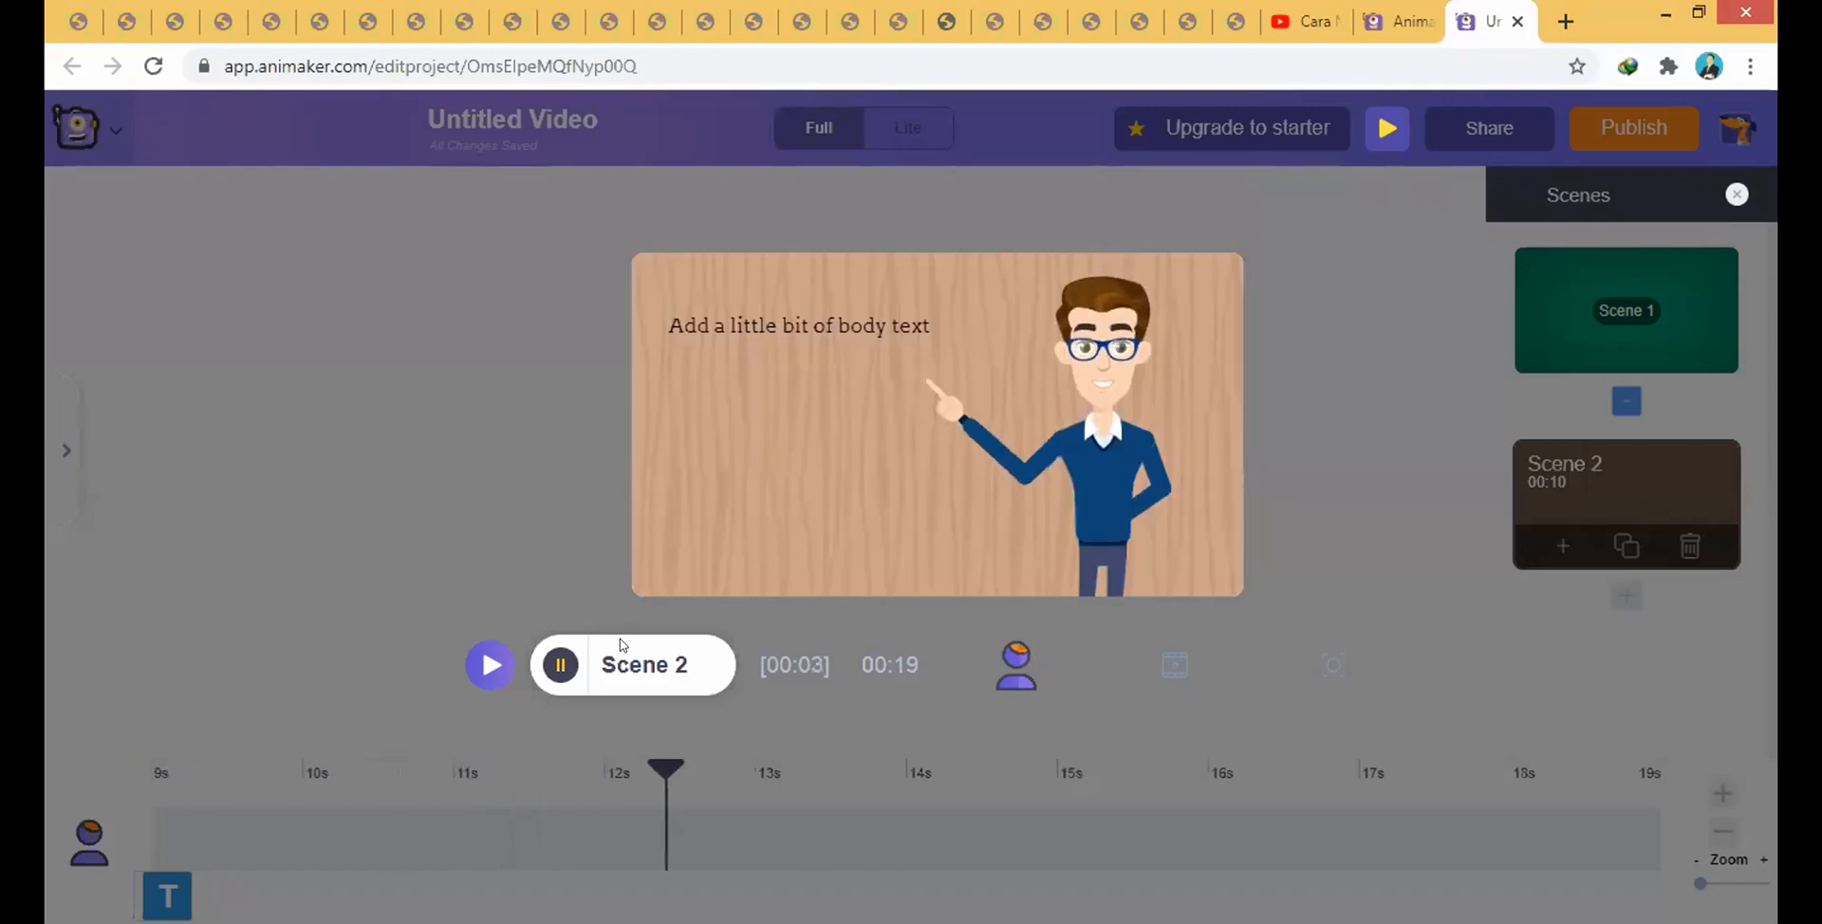
click(559, 666)
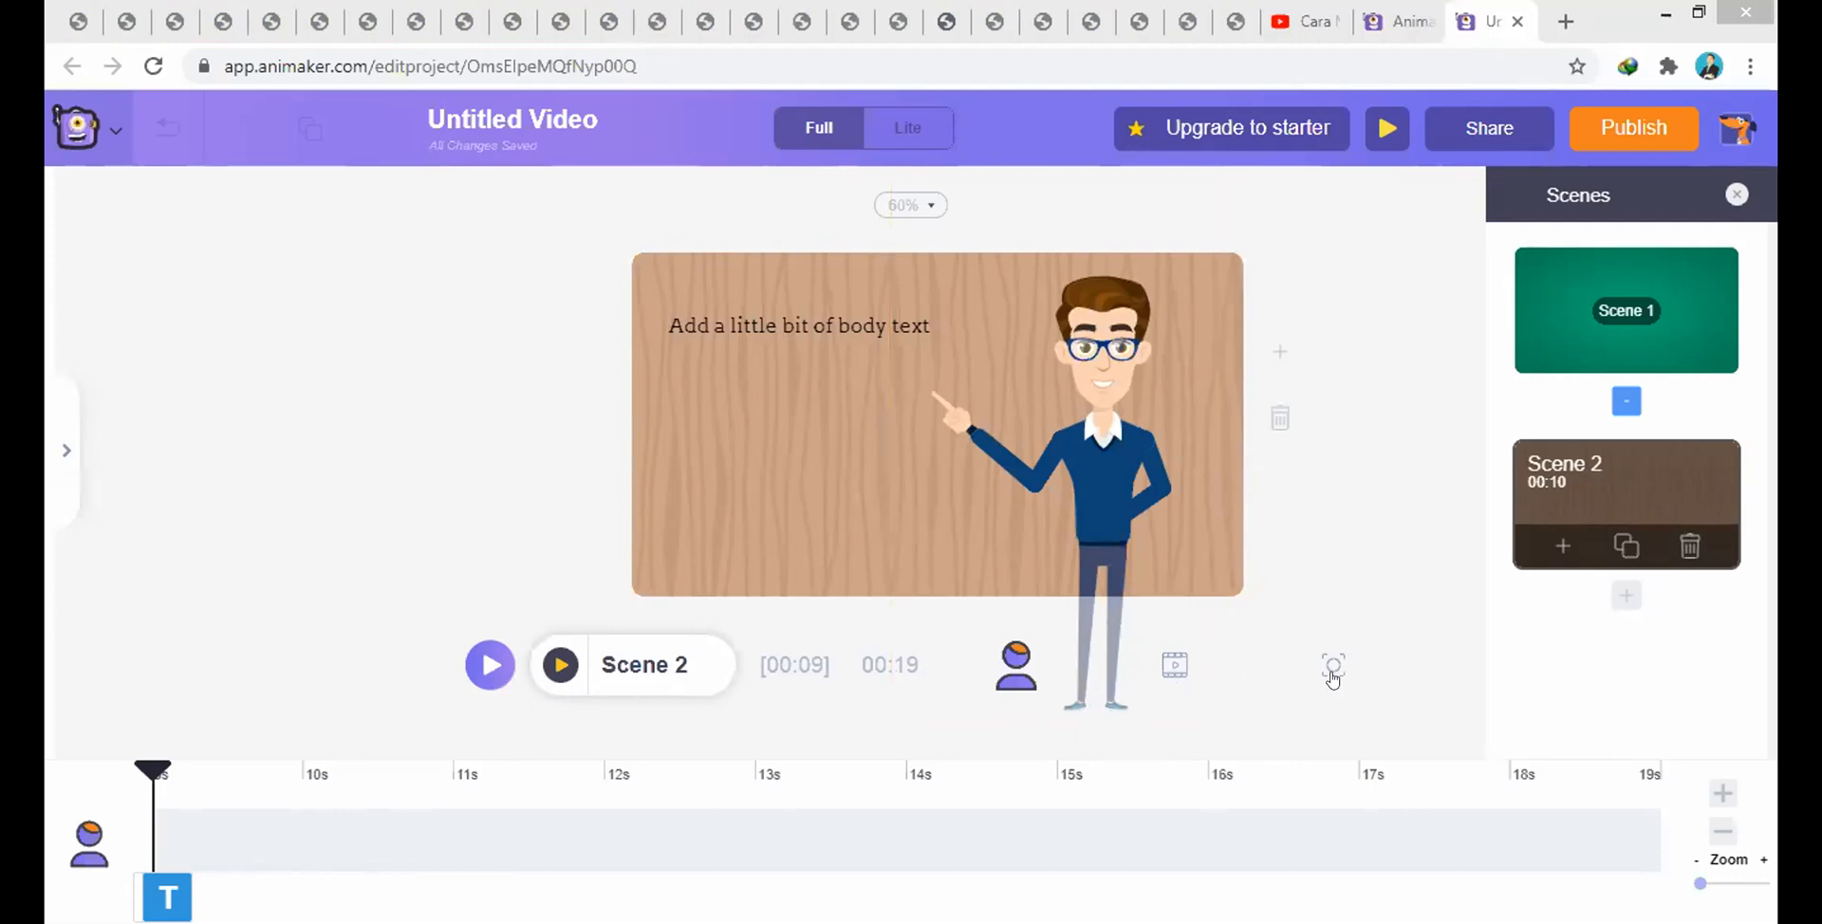
- Examine the trim boundary between the two scenes on the scene timeline and the items on Scene 2's object timeline
click(1174, 669)
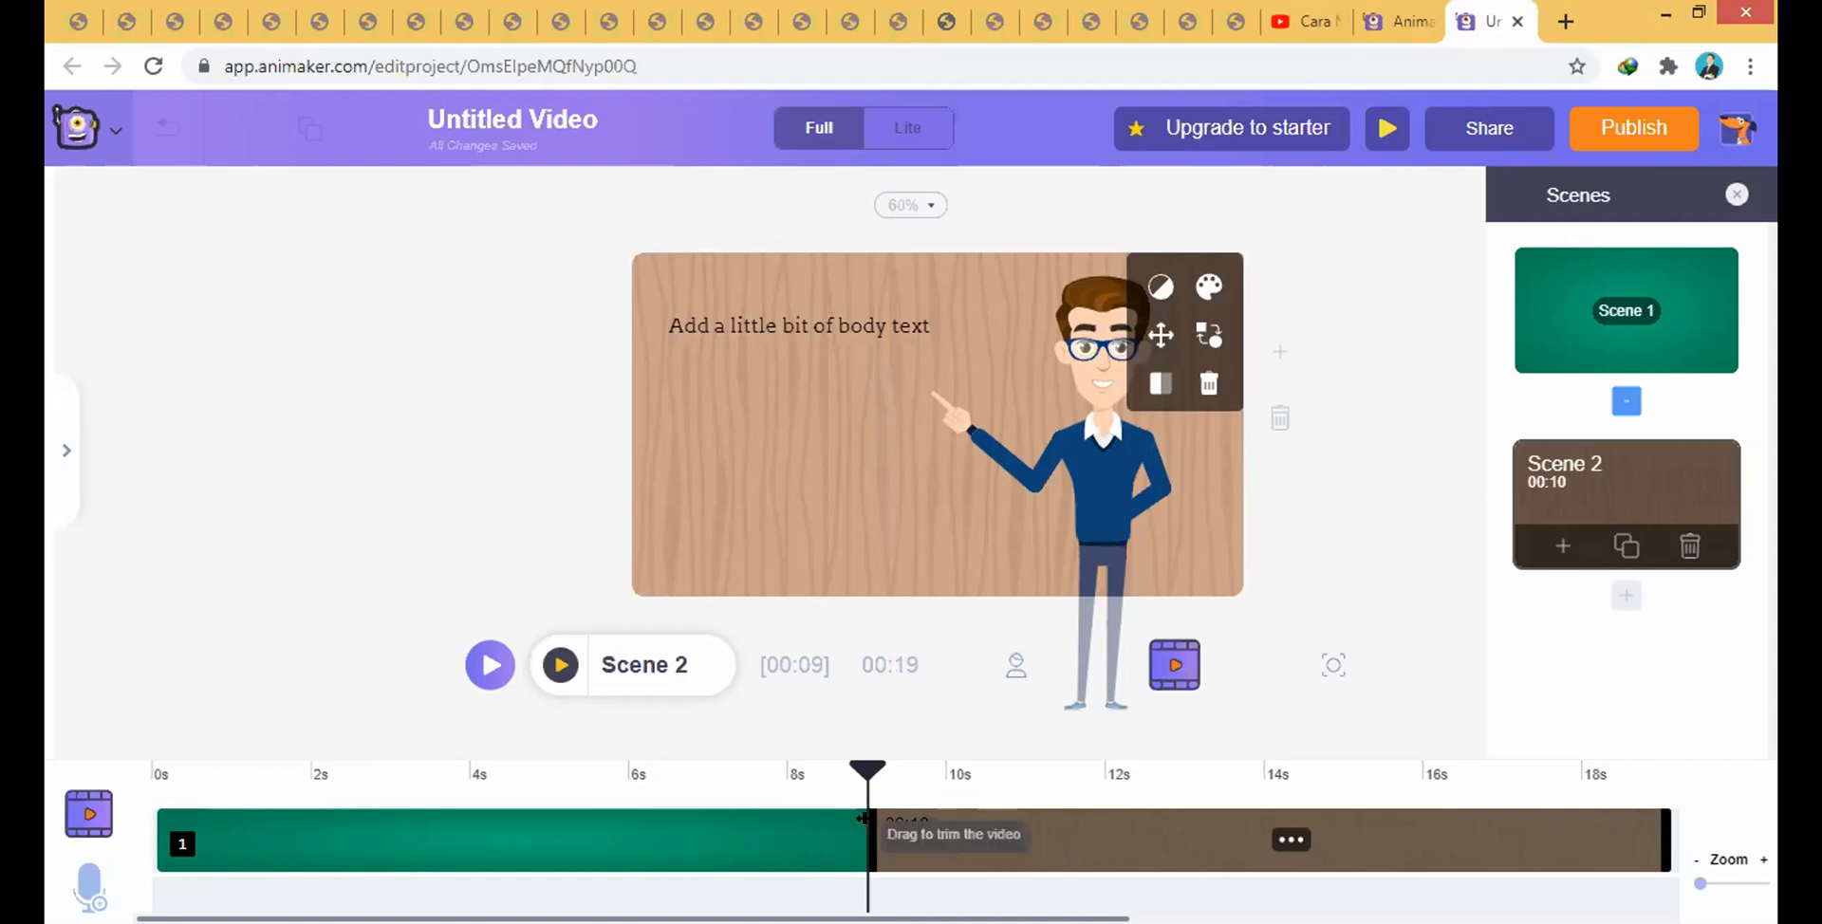
drag(863, 820, 860, 822)
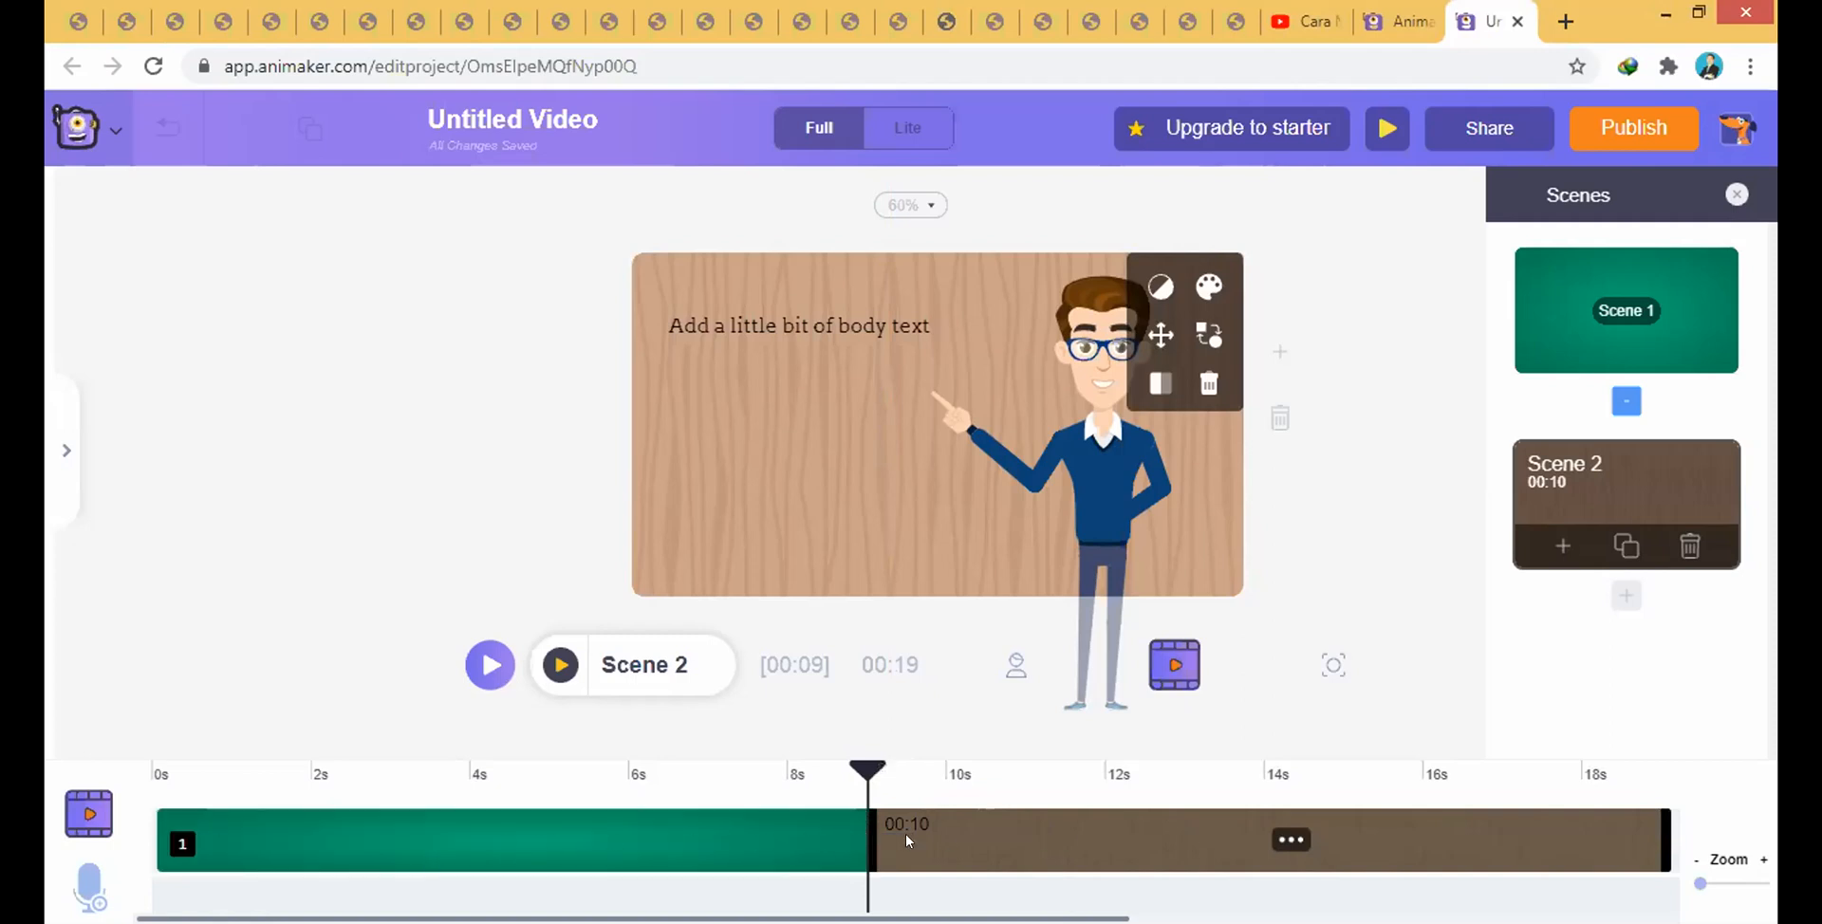
drag(865, 823, 864, 823)
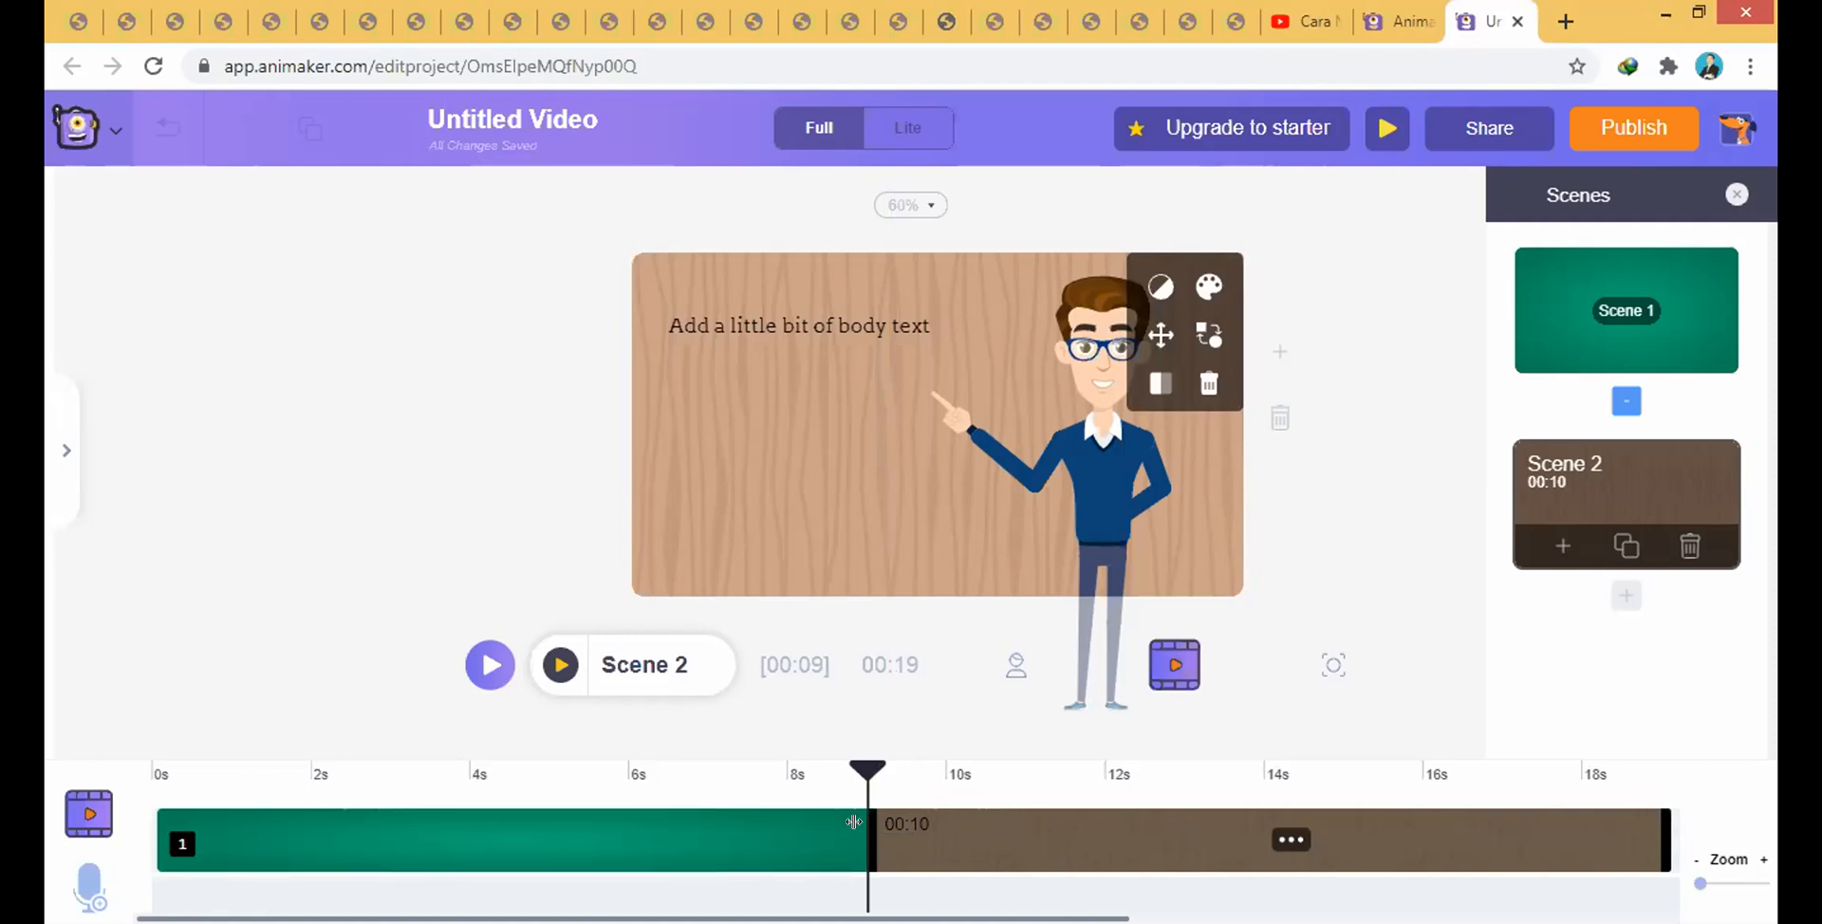
click(1014, 667)
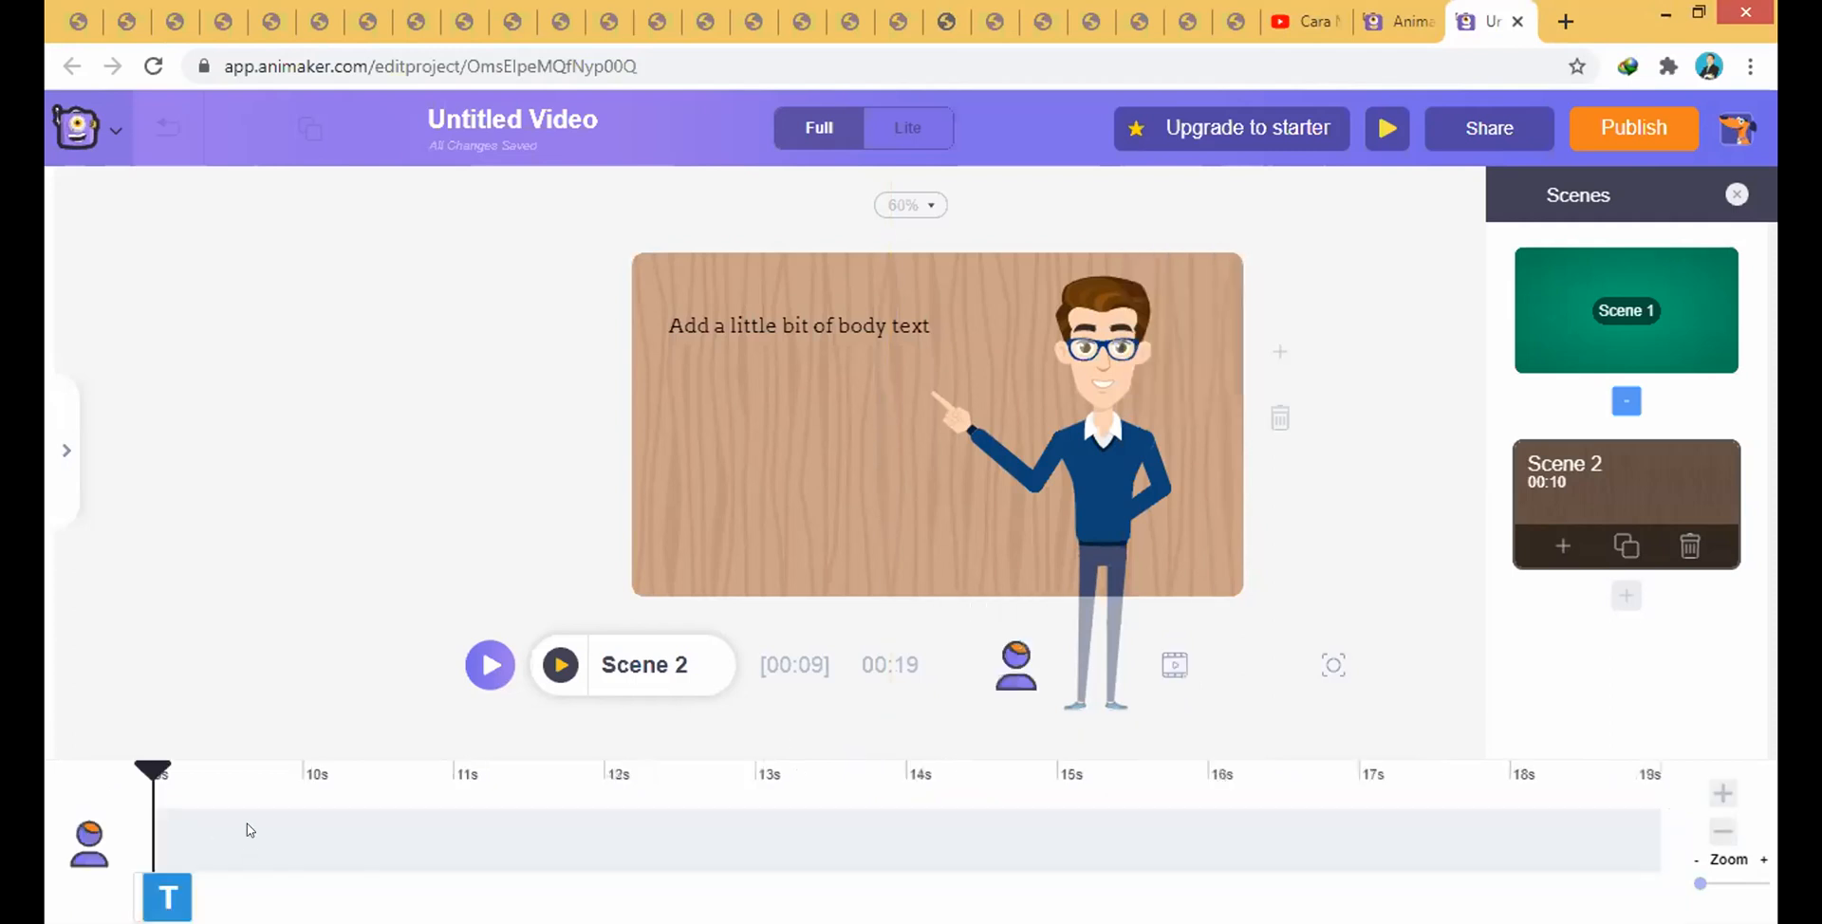
drag(154, 767, 137, 822)
mouse_move(152, 887)
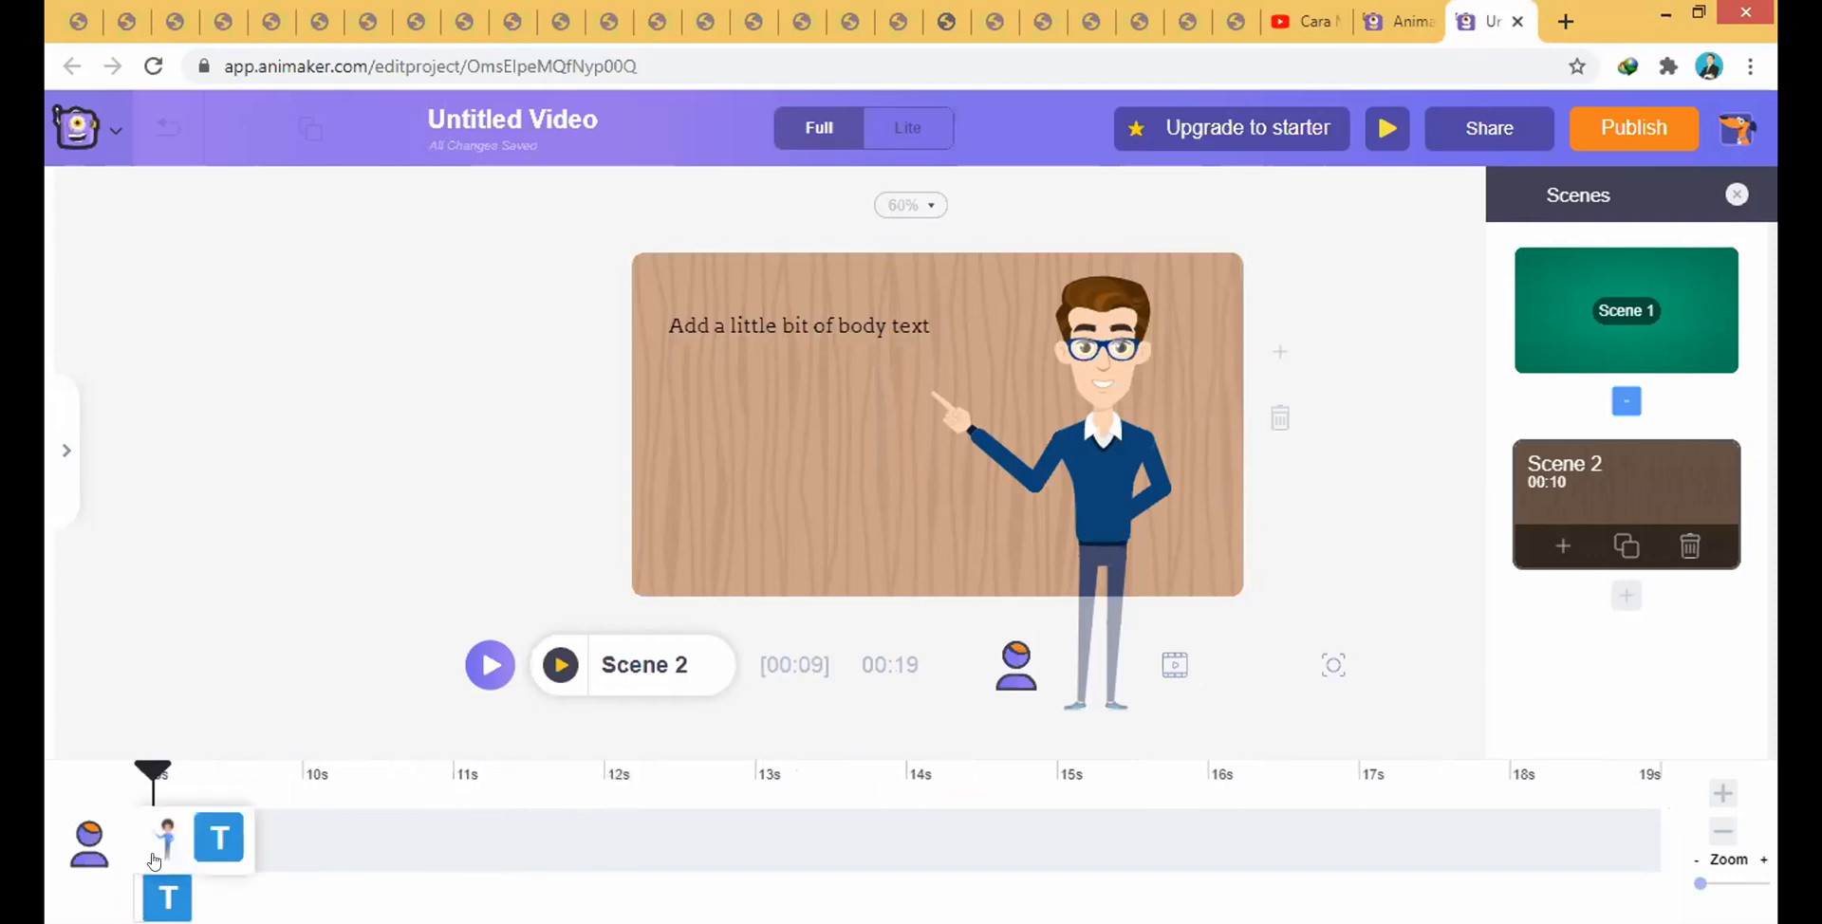
- Switch to Scene 1 through the scene timeline and display its object timeline
click(1171, 664)
click(1172, 665)
click(459, 816)
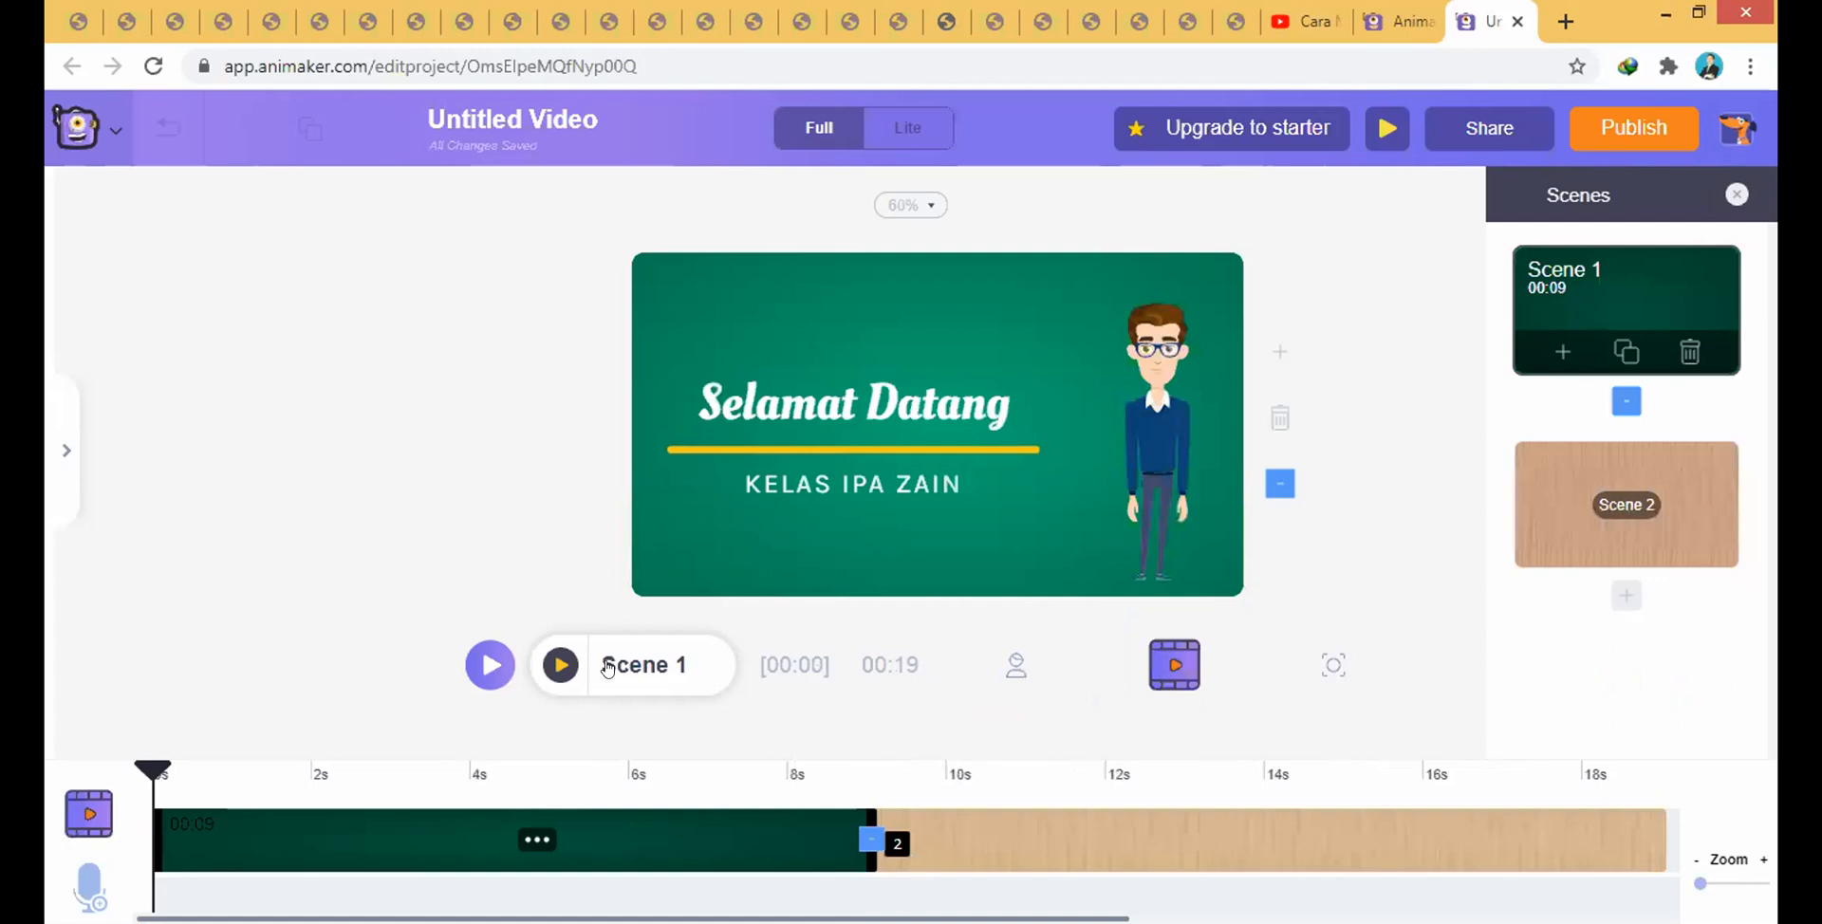
click(1013, 672)
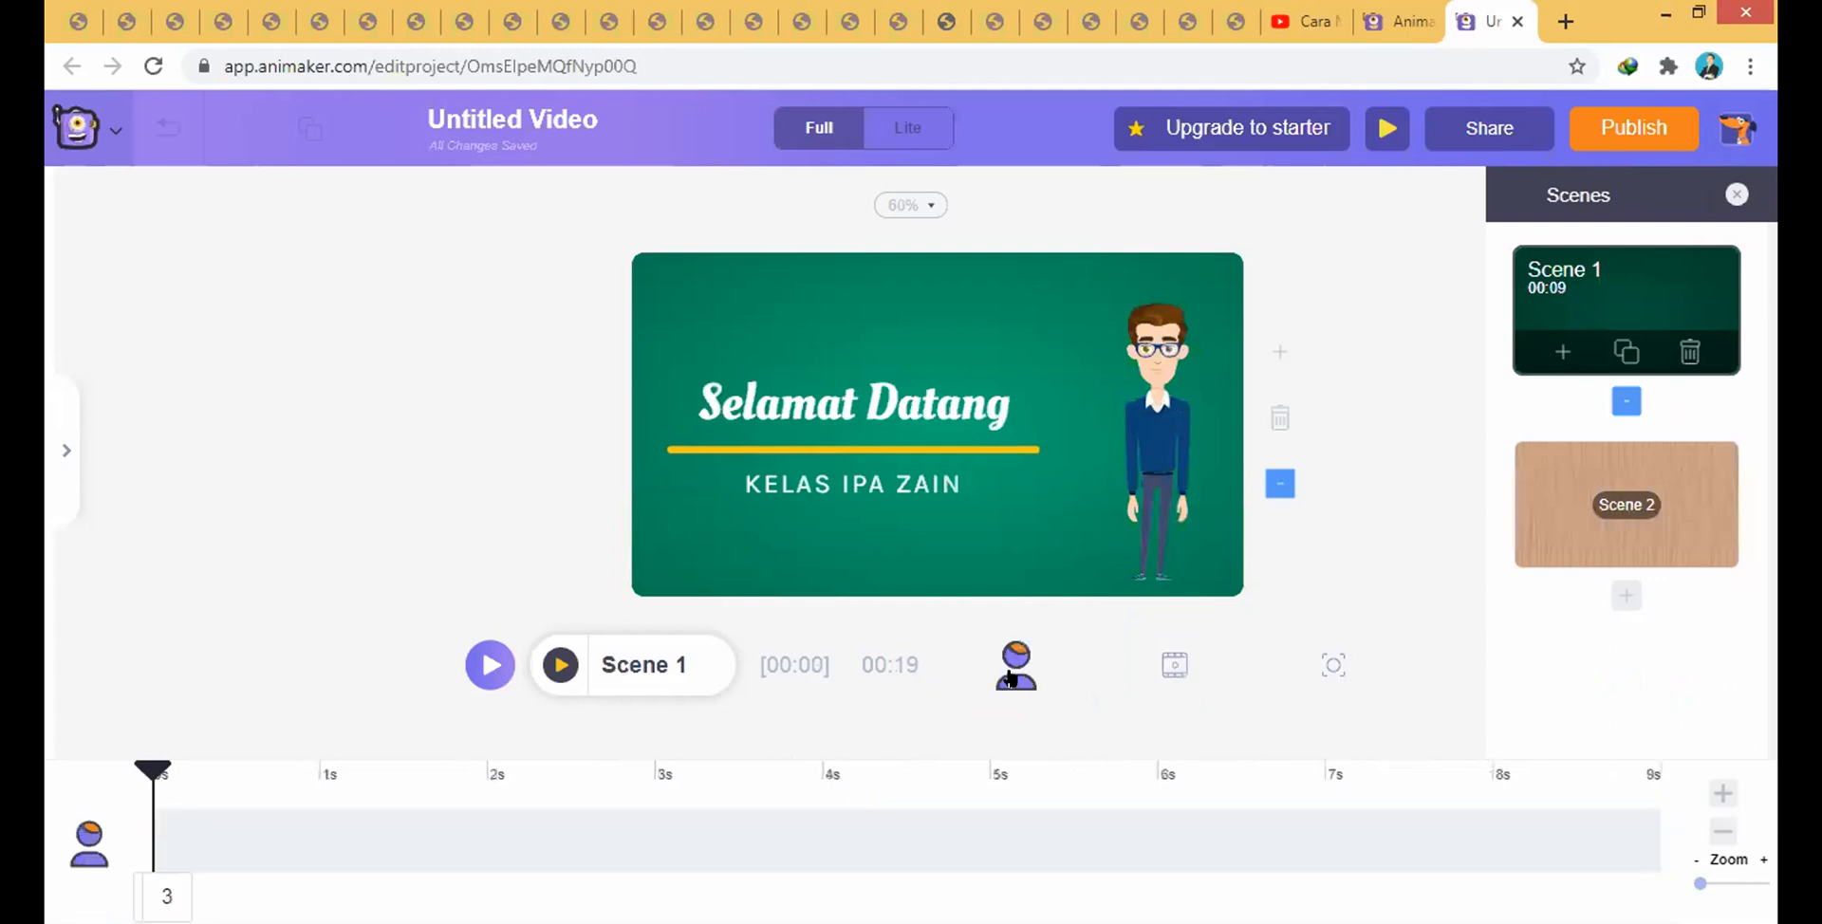
- Shorten the "Selamat Datang" text's duration on Scene 1's object timeline to just under 2 seconds
drag(157, 765, 1004, 769)
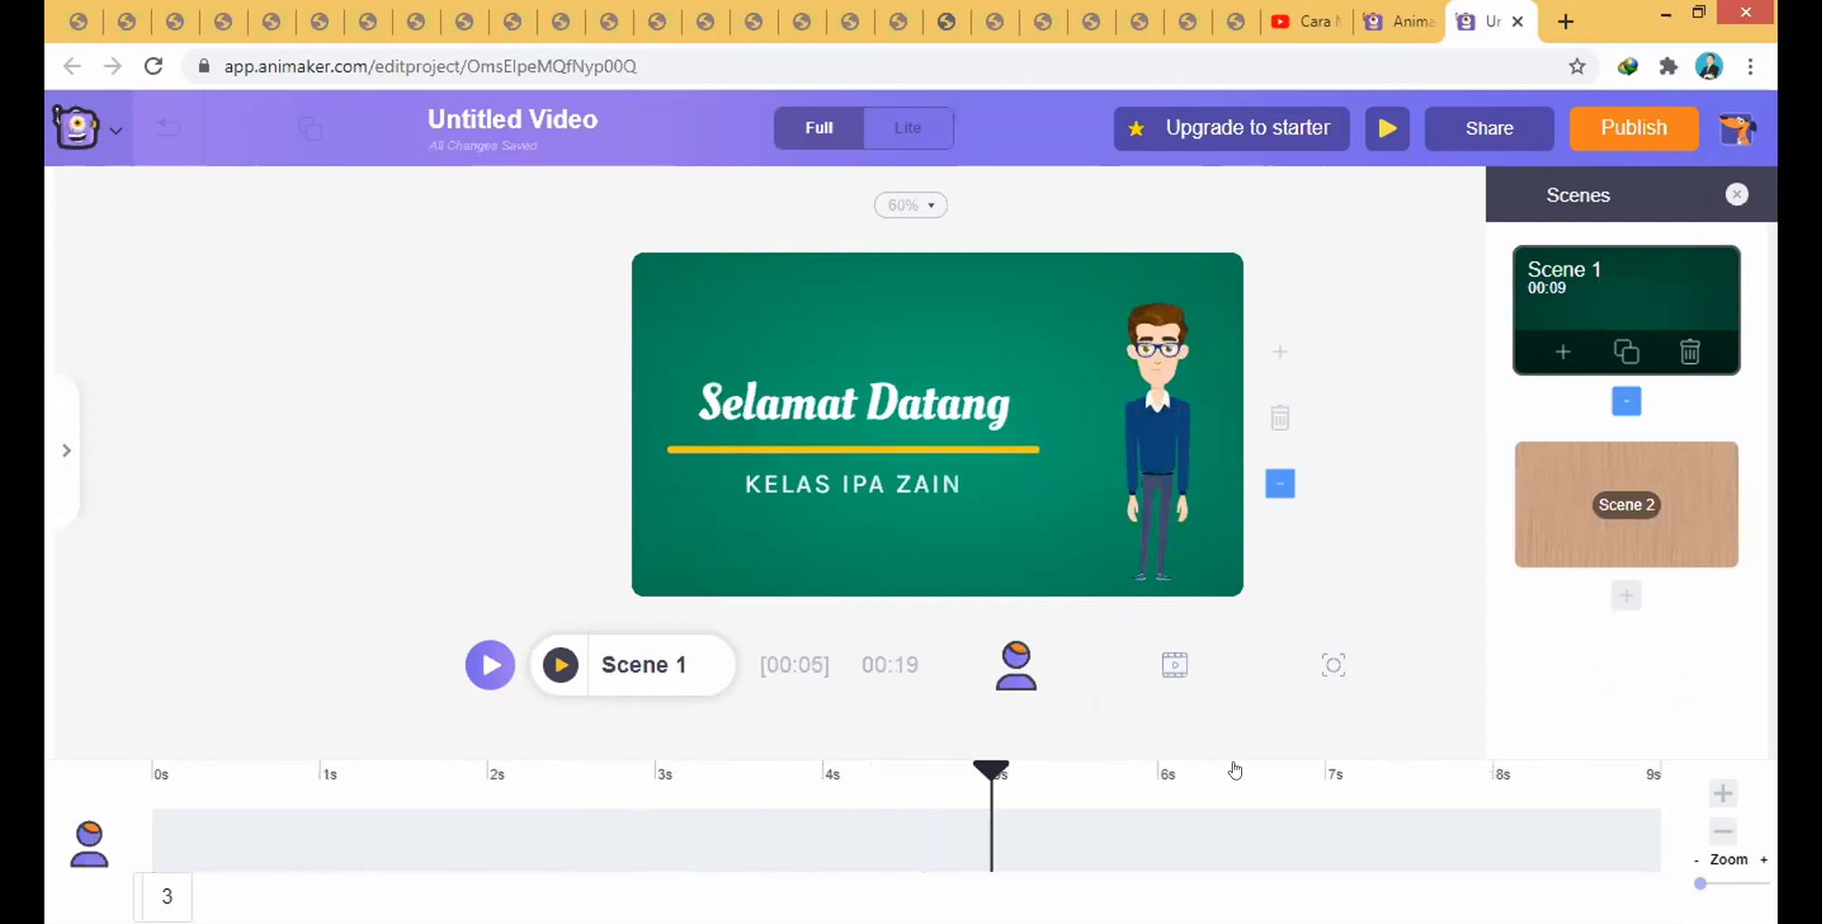
drag(822, 785, 134, 798)
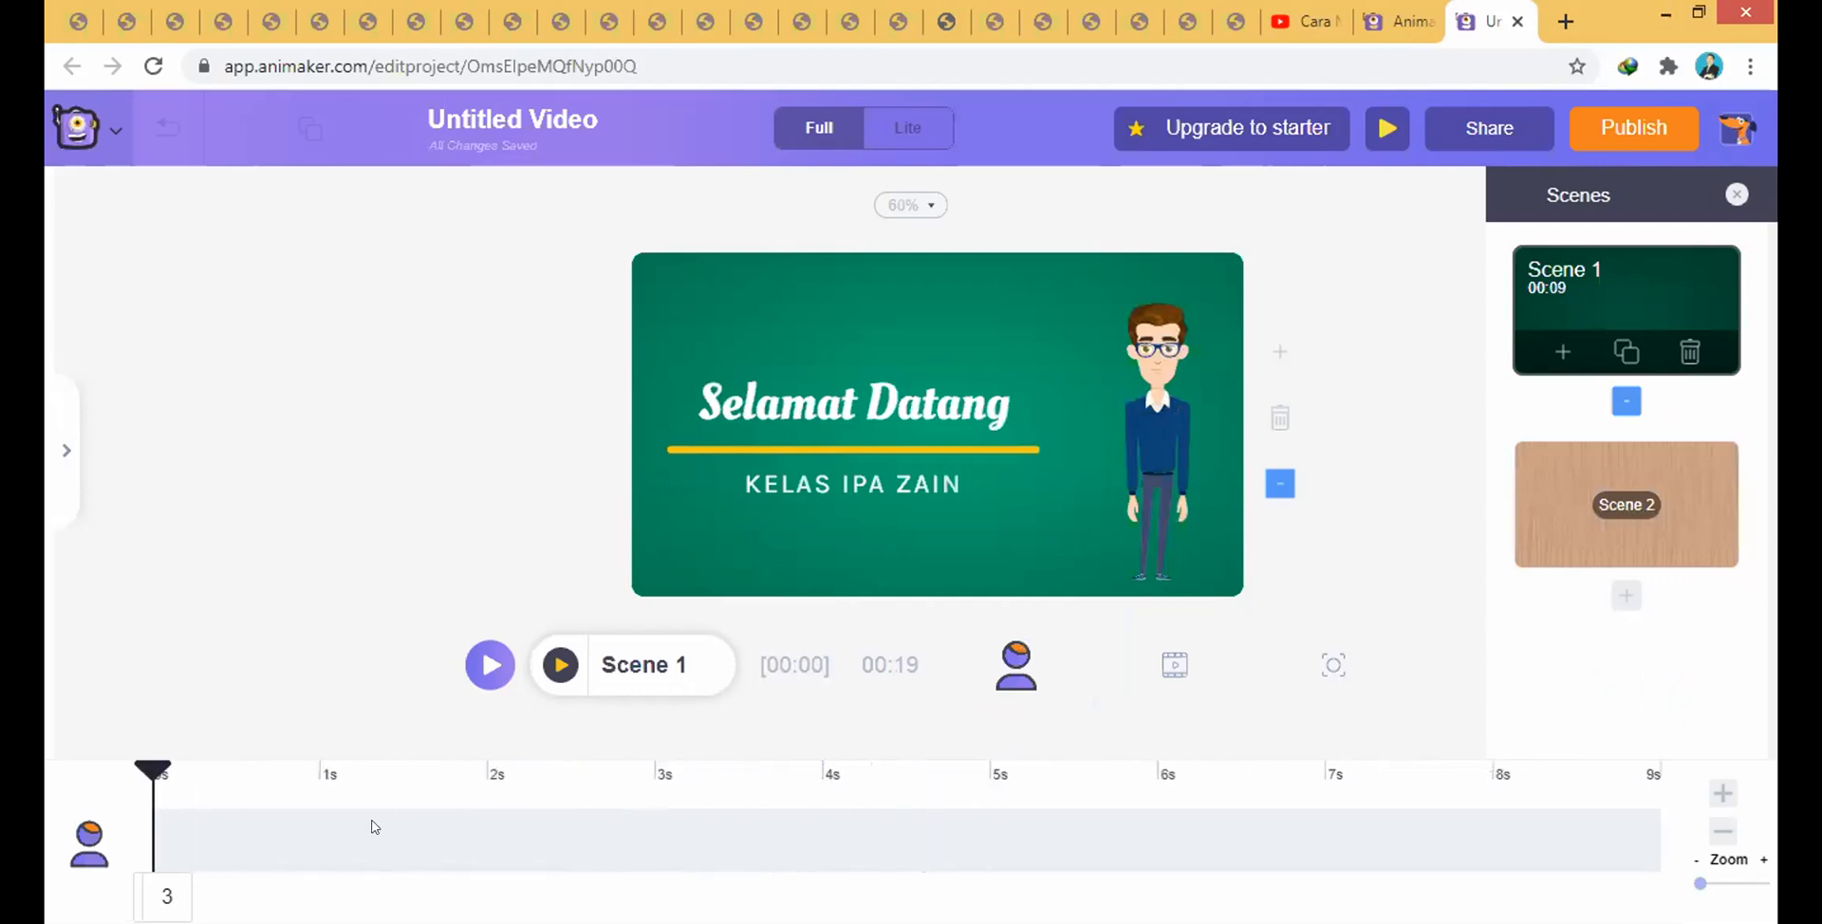
click(163, 892)
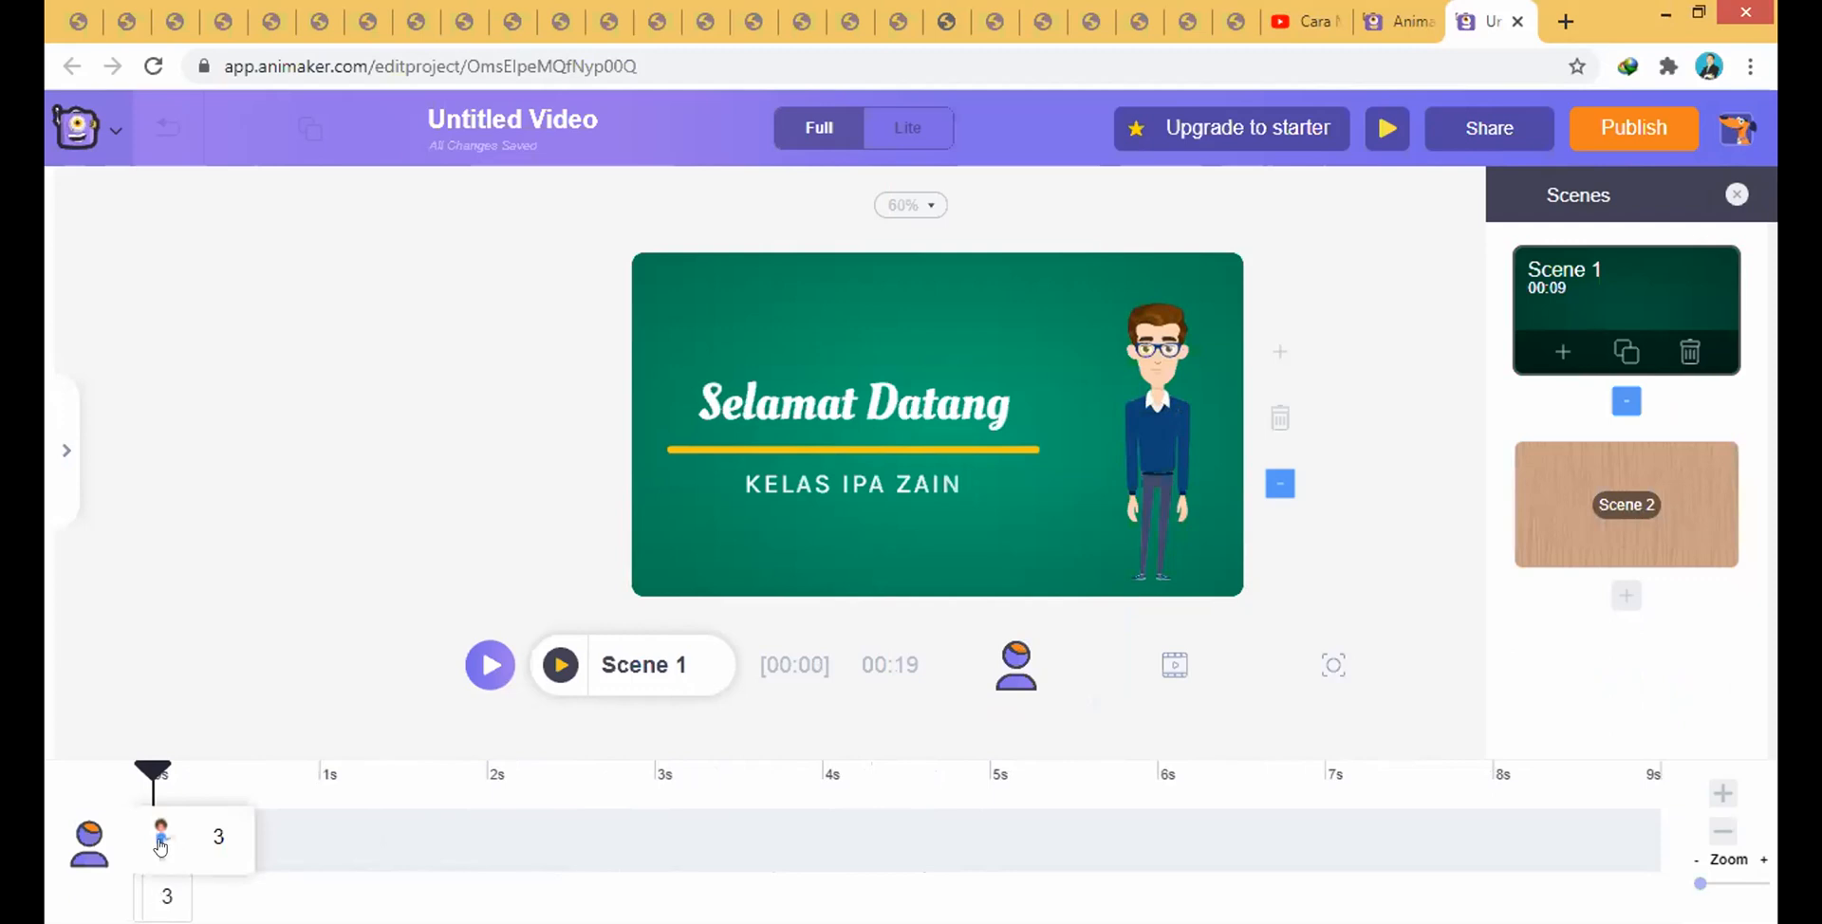
click(216, 842)
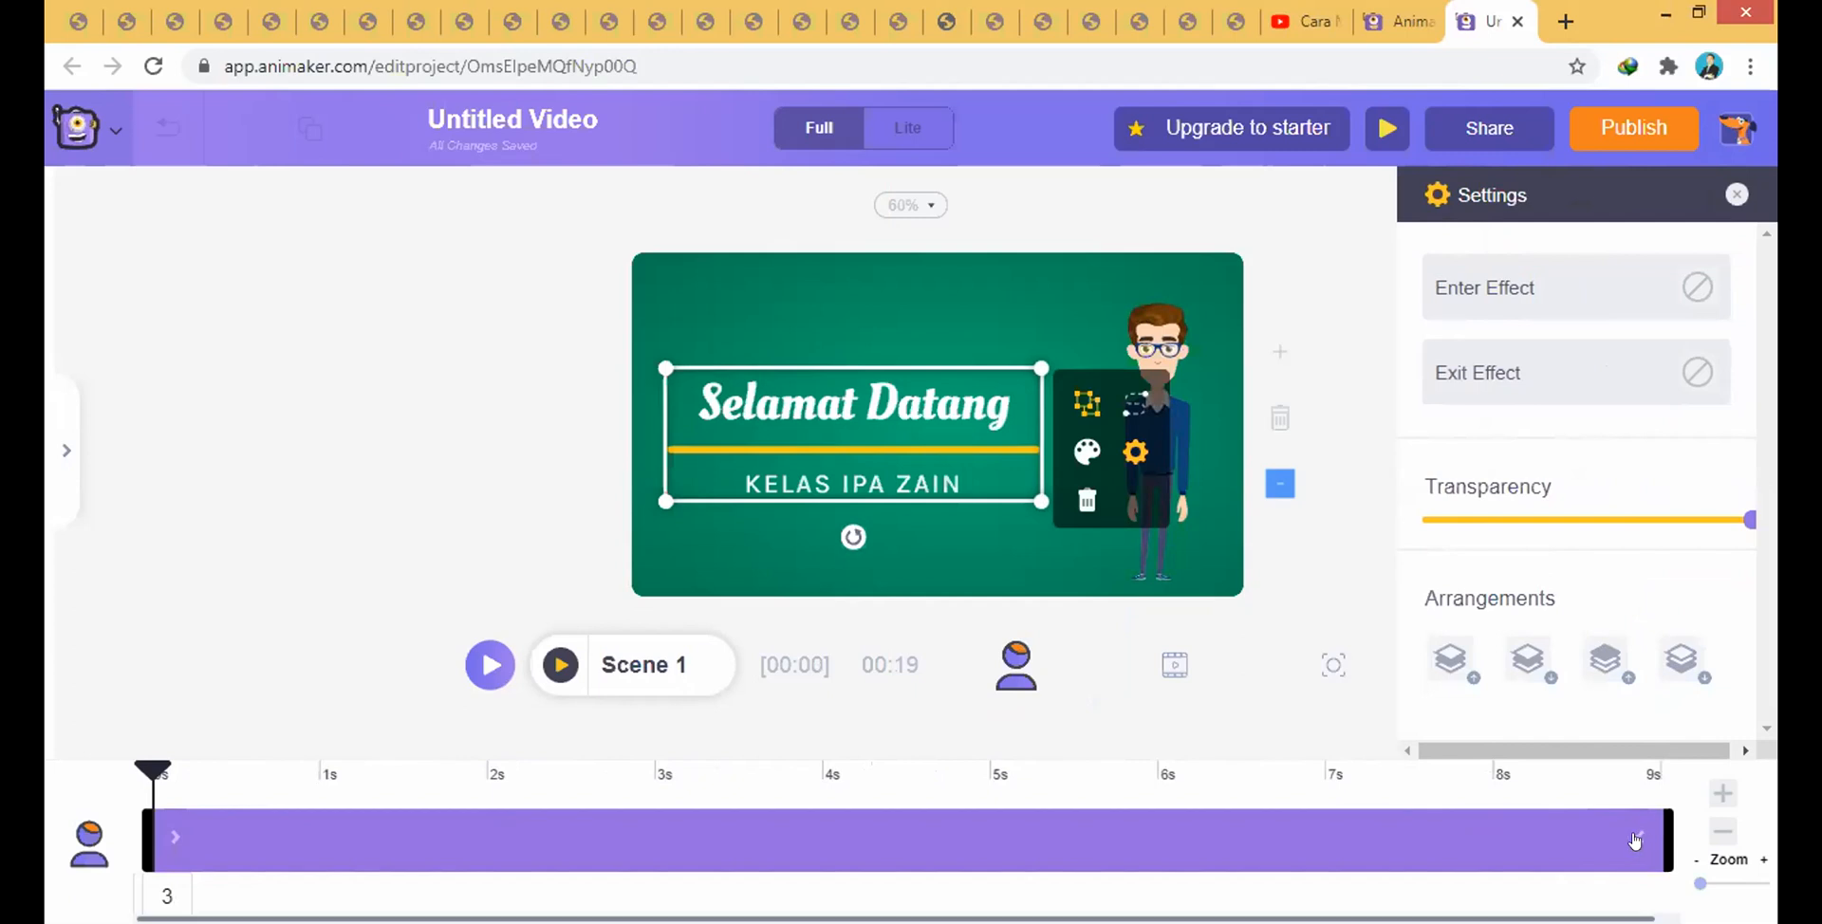
click(1639, 840)
drag(1659, 838, 425, 848)
click(292, 598)
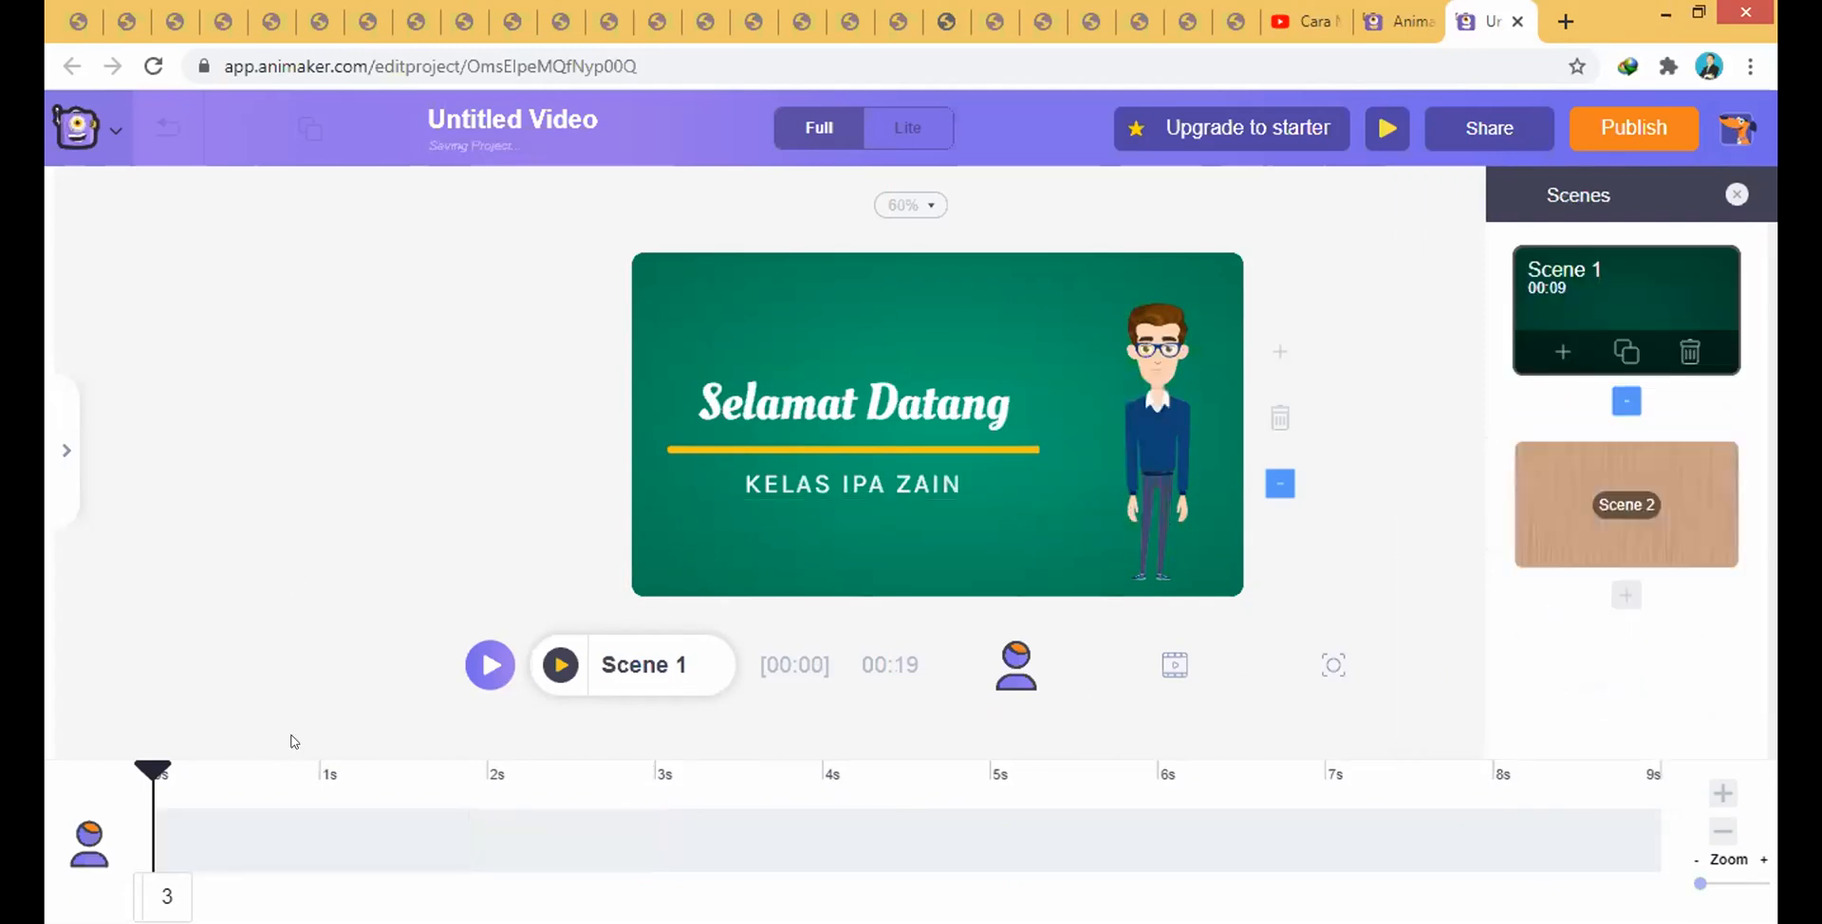
- Lengthen the "Selamat Datang" text's duration to about 2 seconds and preview Scene 1
click(213, 841)
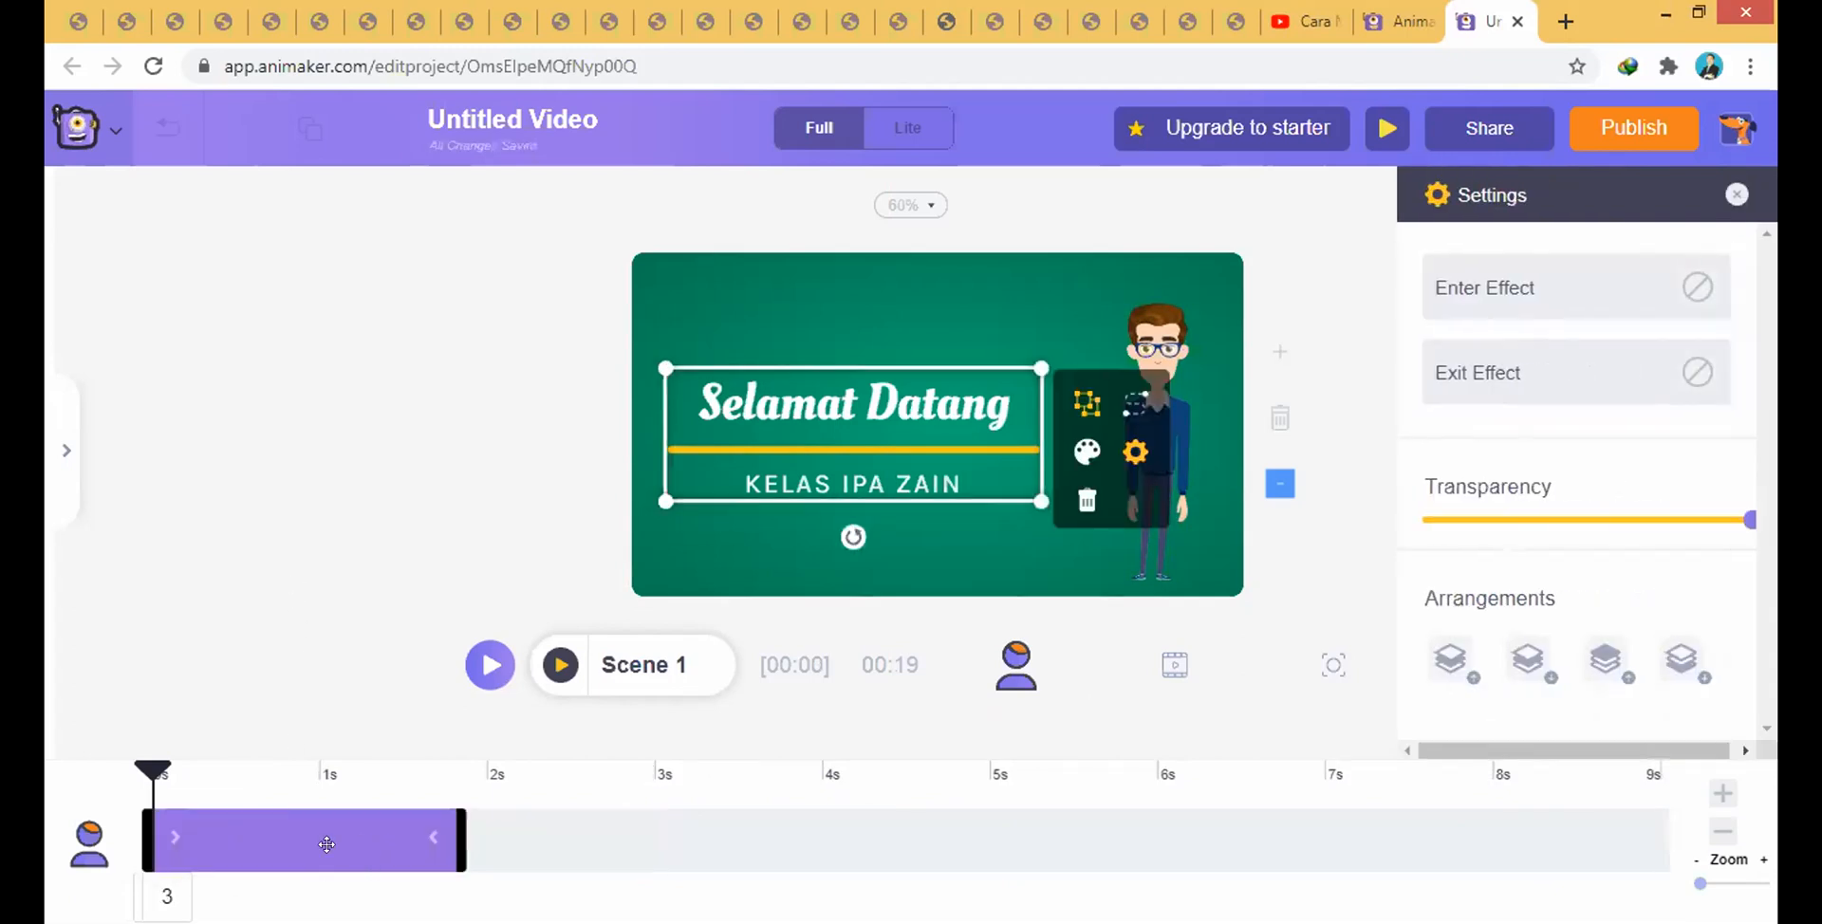
click(191, 680)
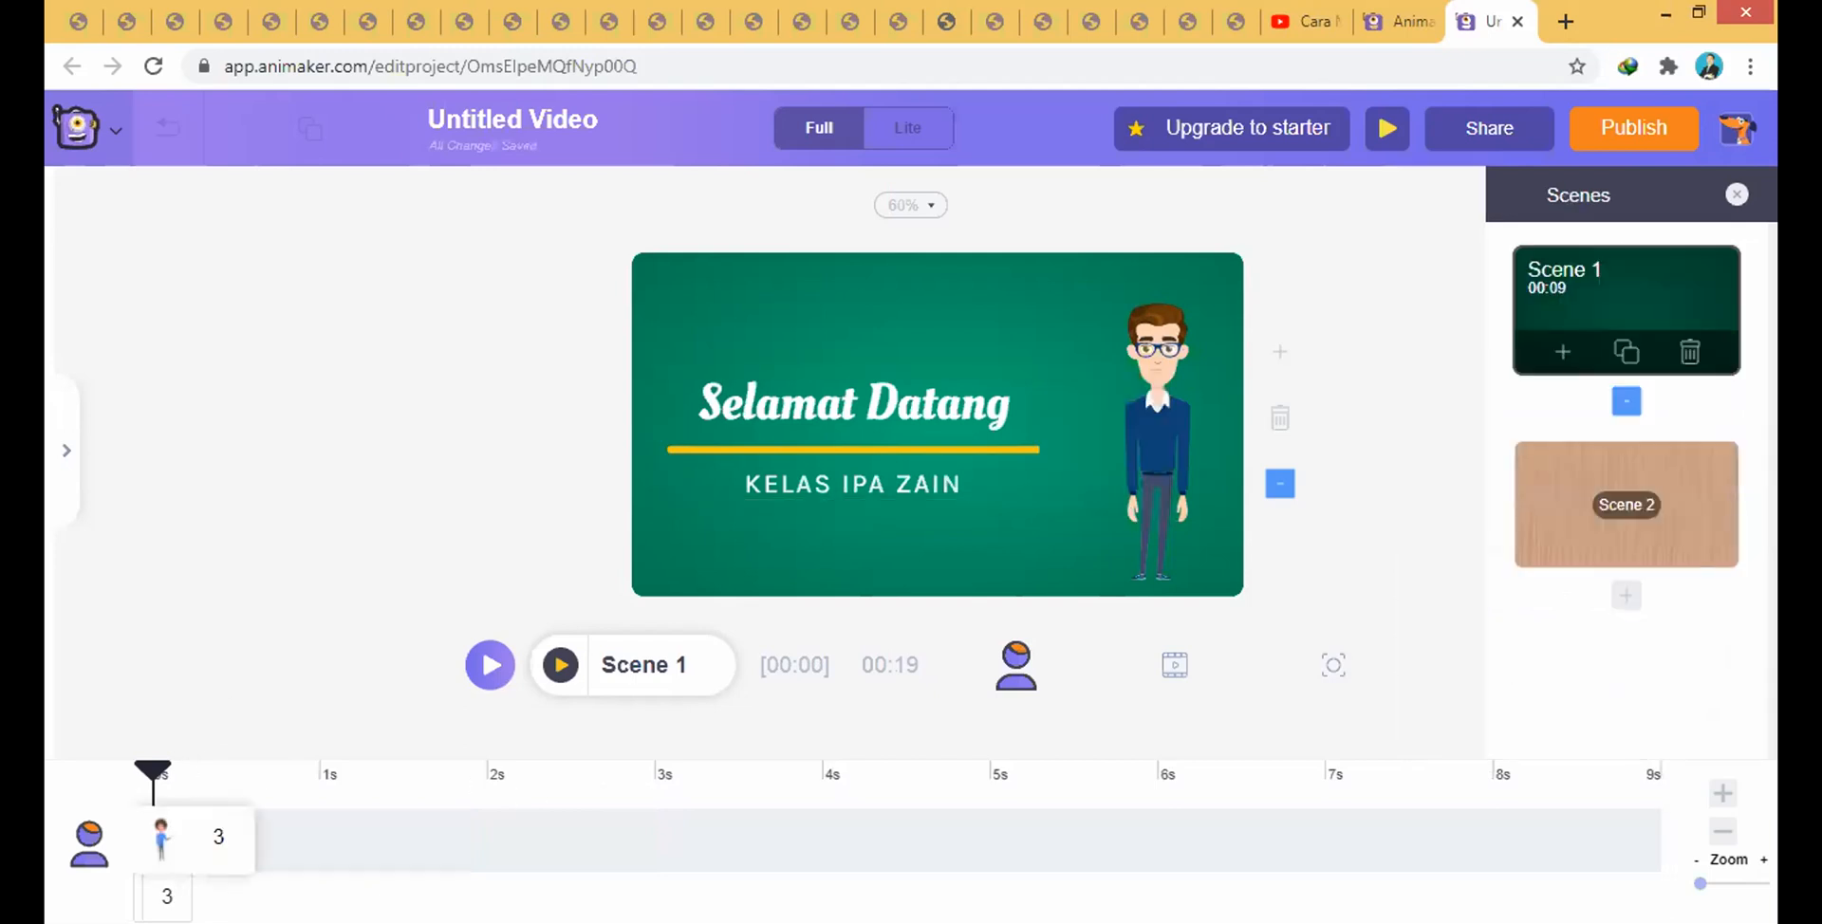
click(216, 829)
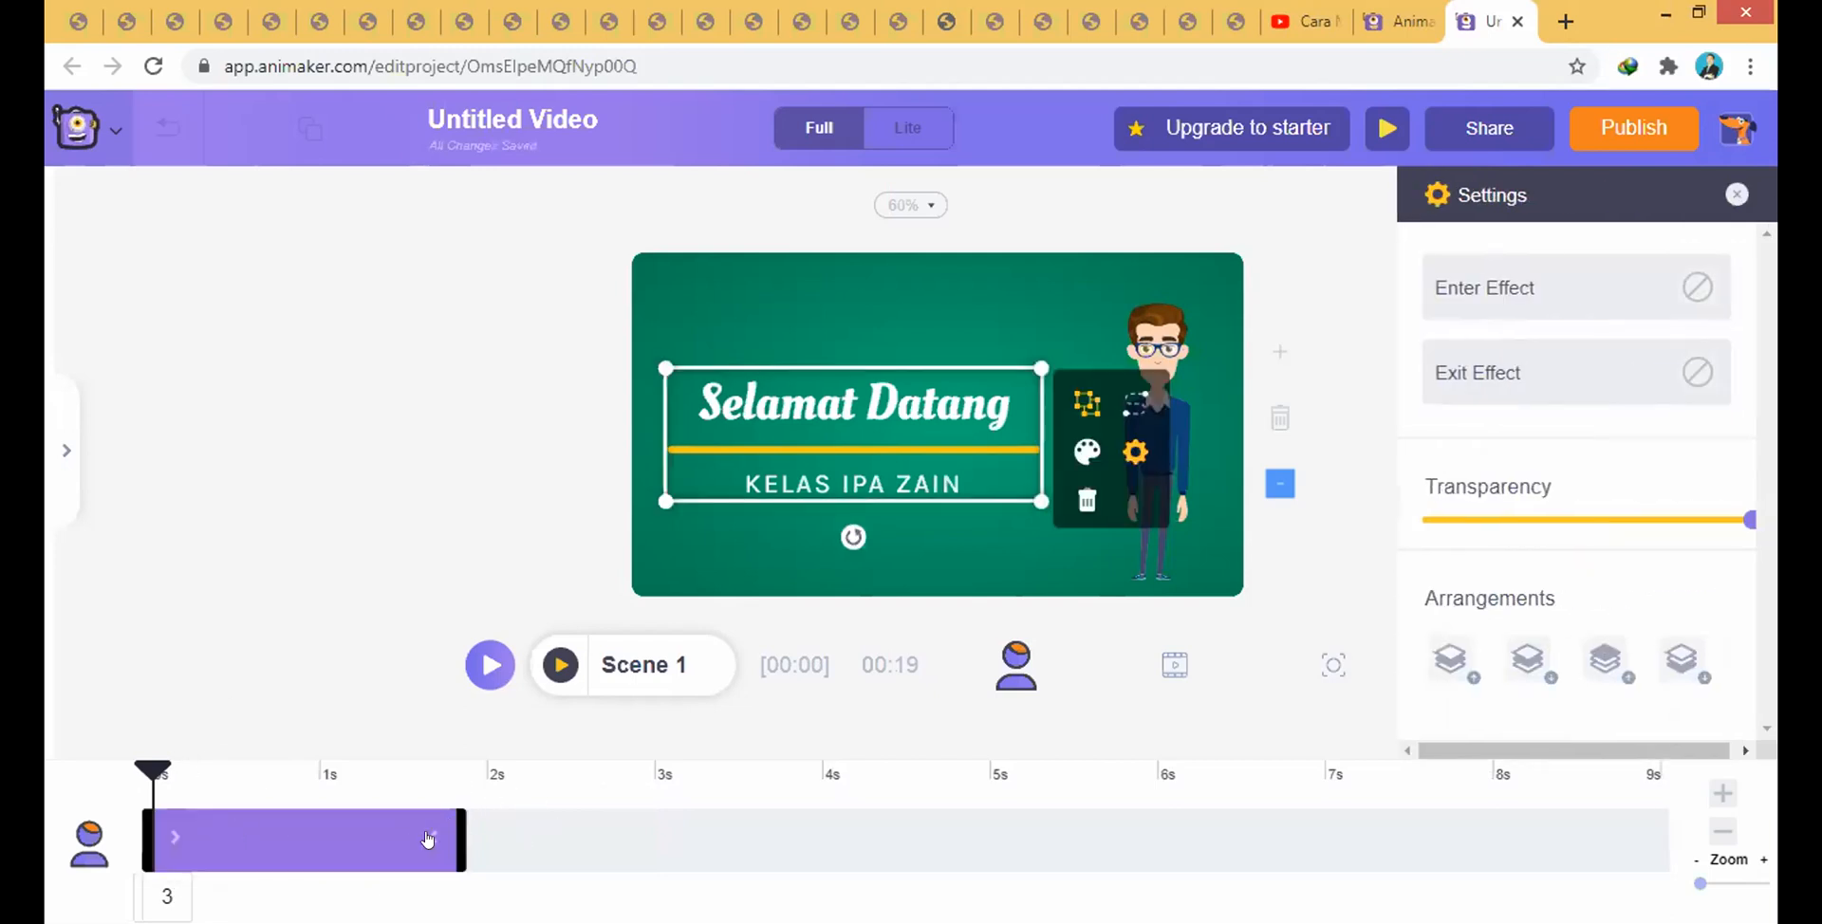
drag(460, 826, 482, 825)
click(281, 737)
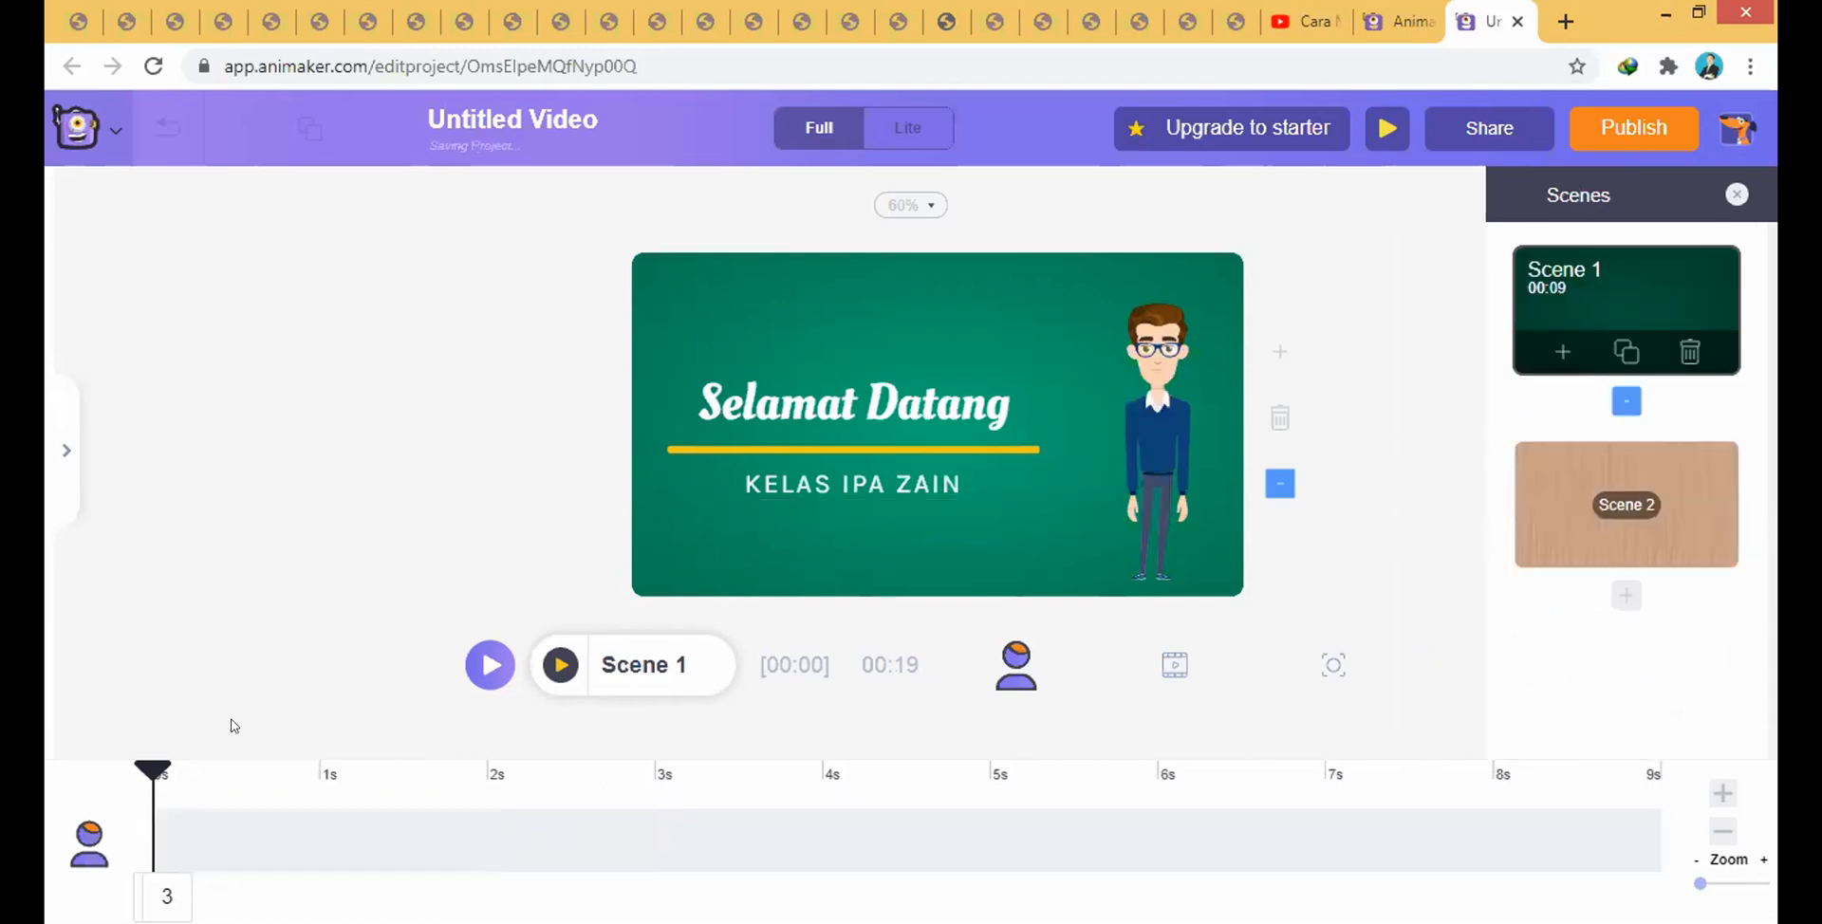
click(549, 663)
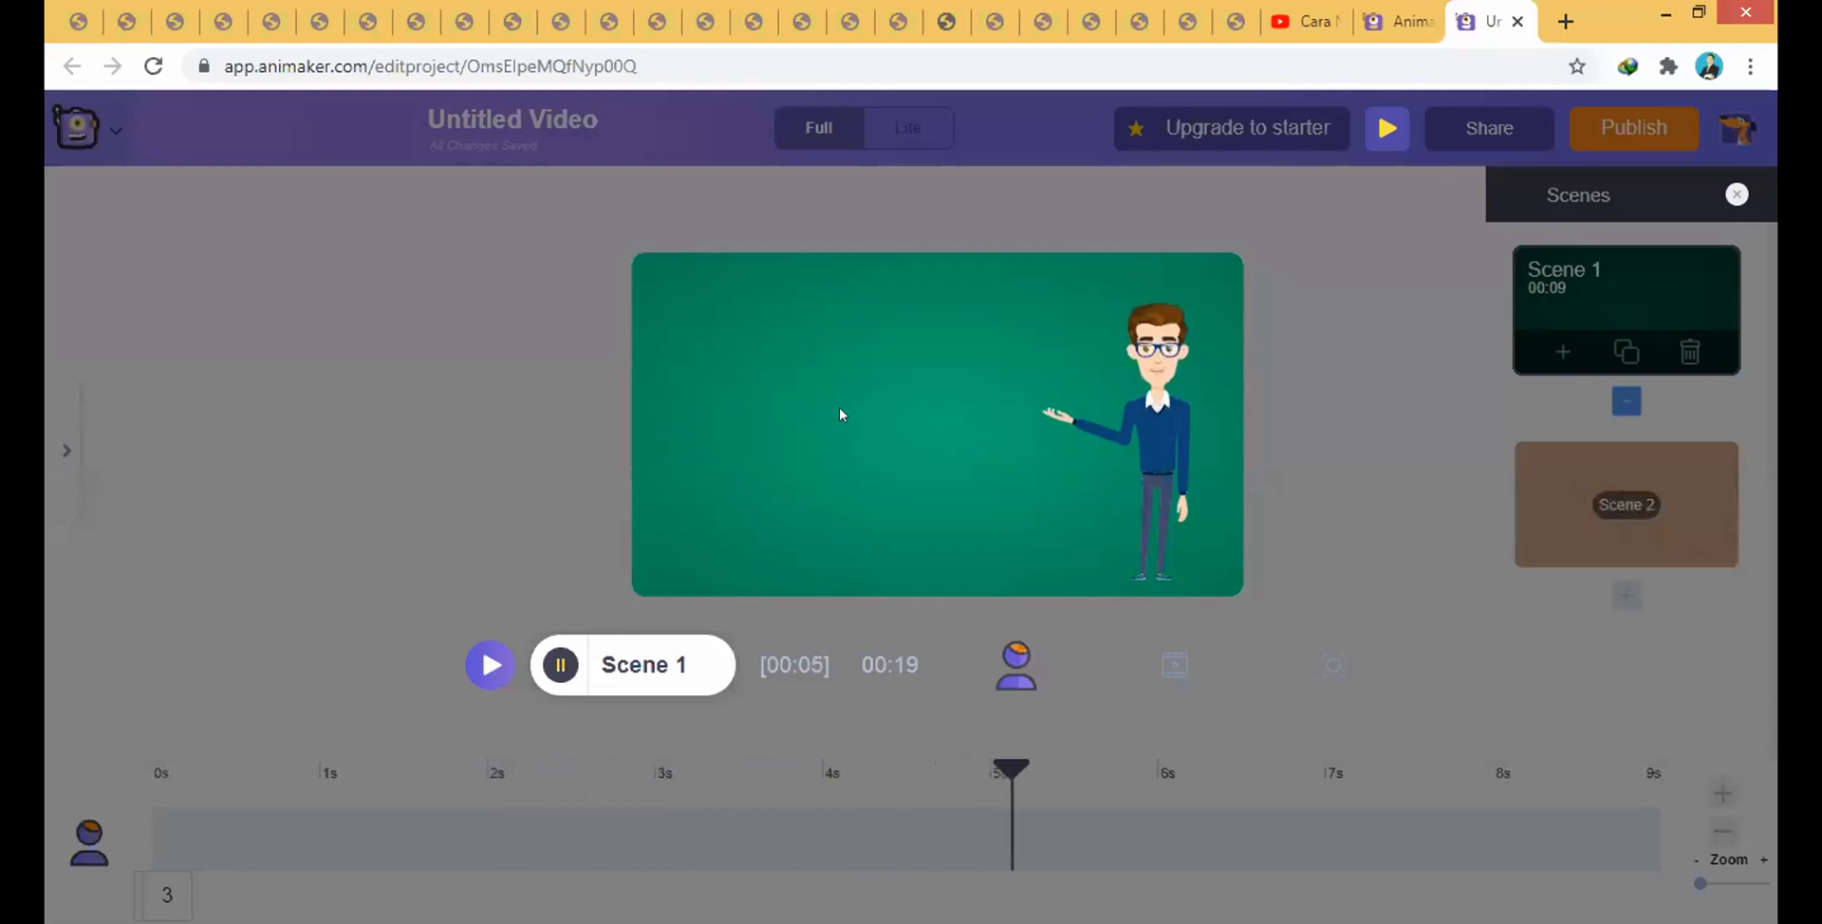
click(560, 665)
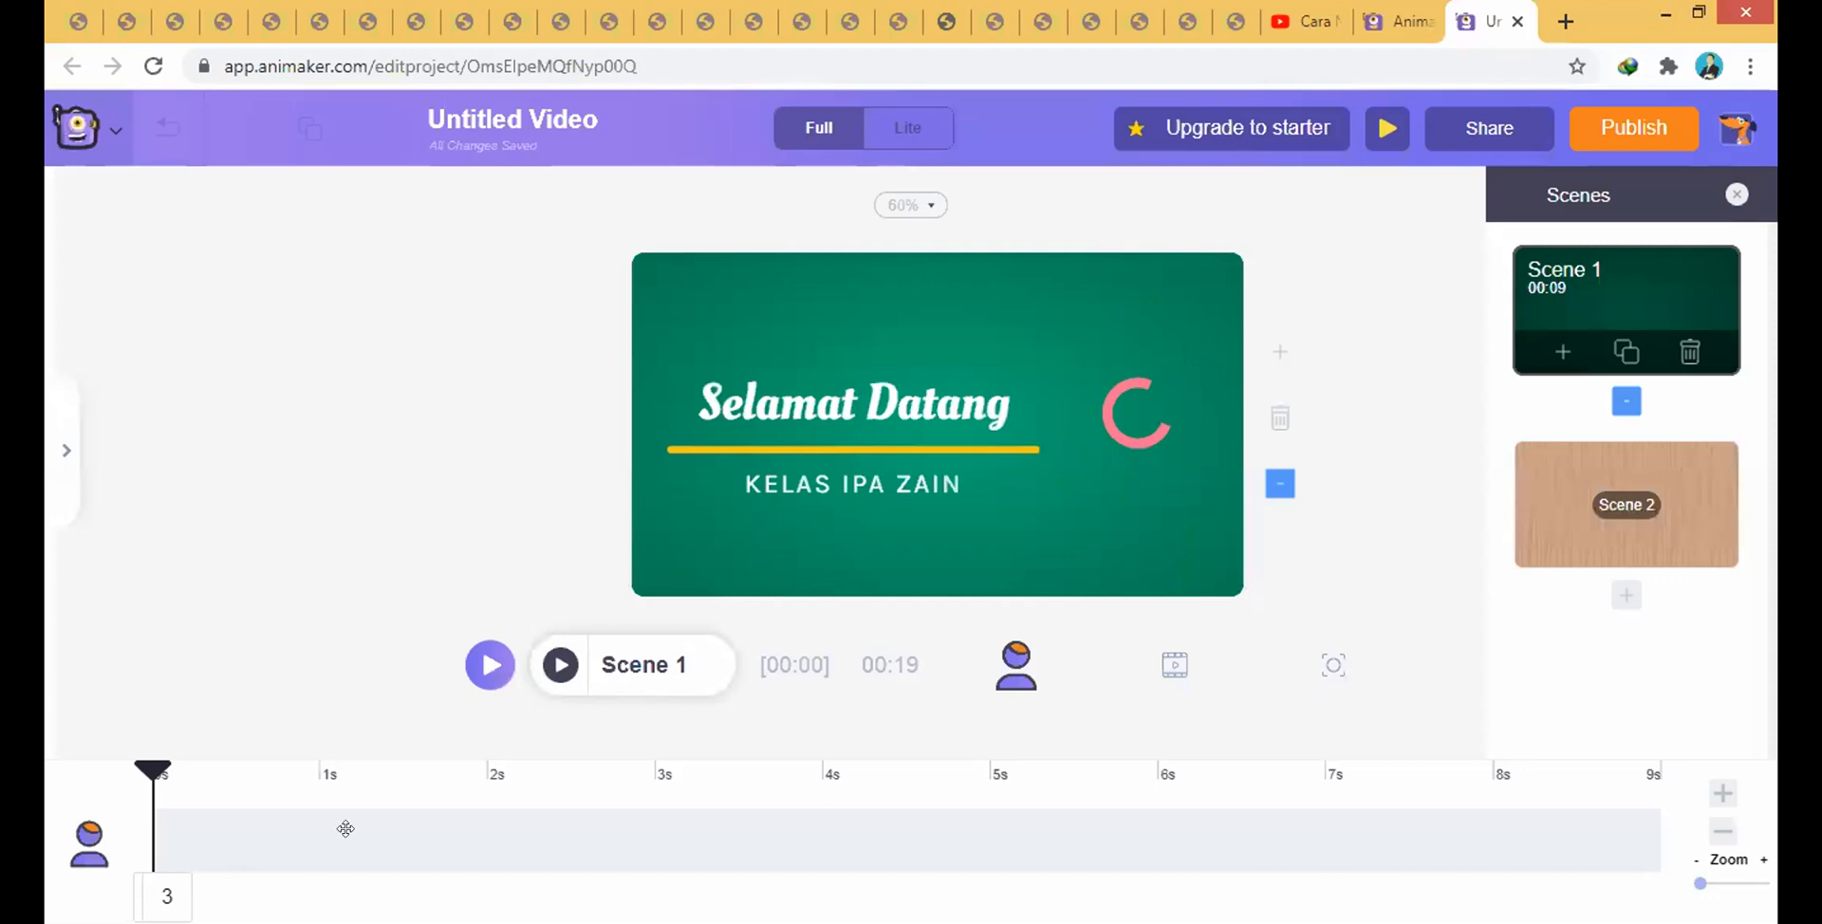
- Extend the "Selamat Datang" text's duration back across the whole of Scene 1
click(479, 825)
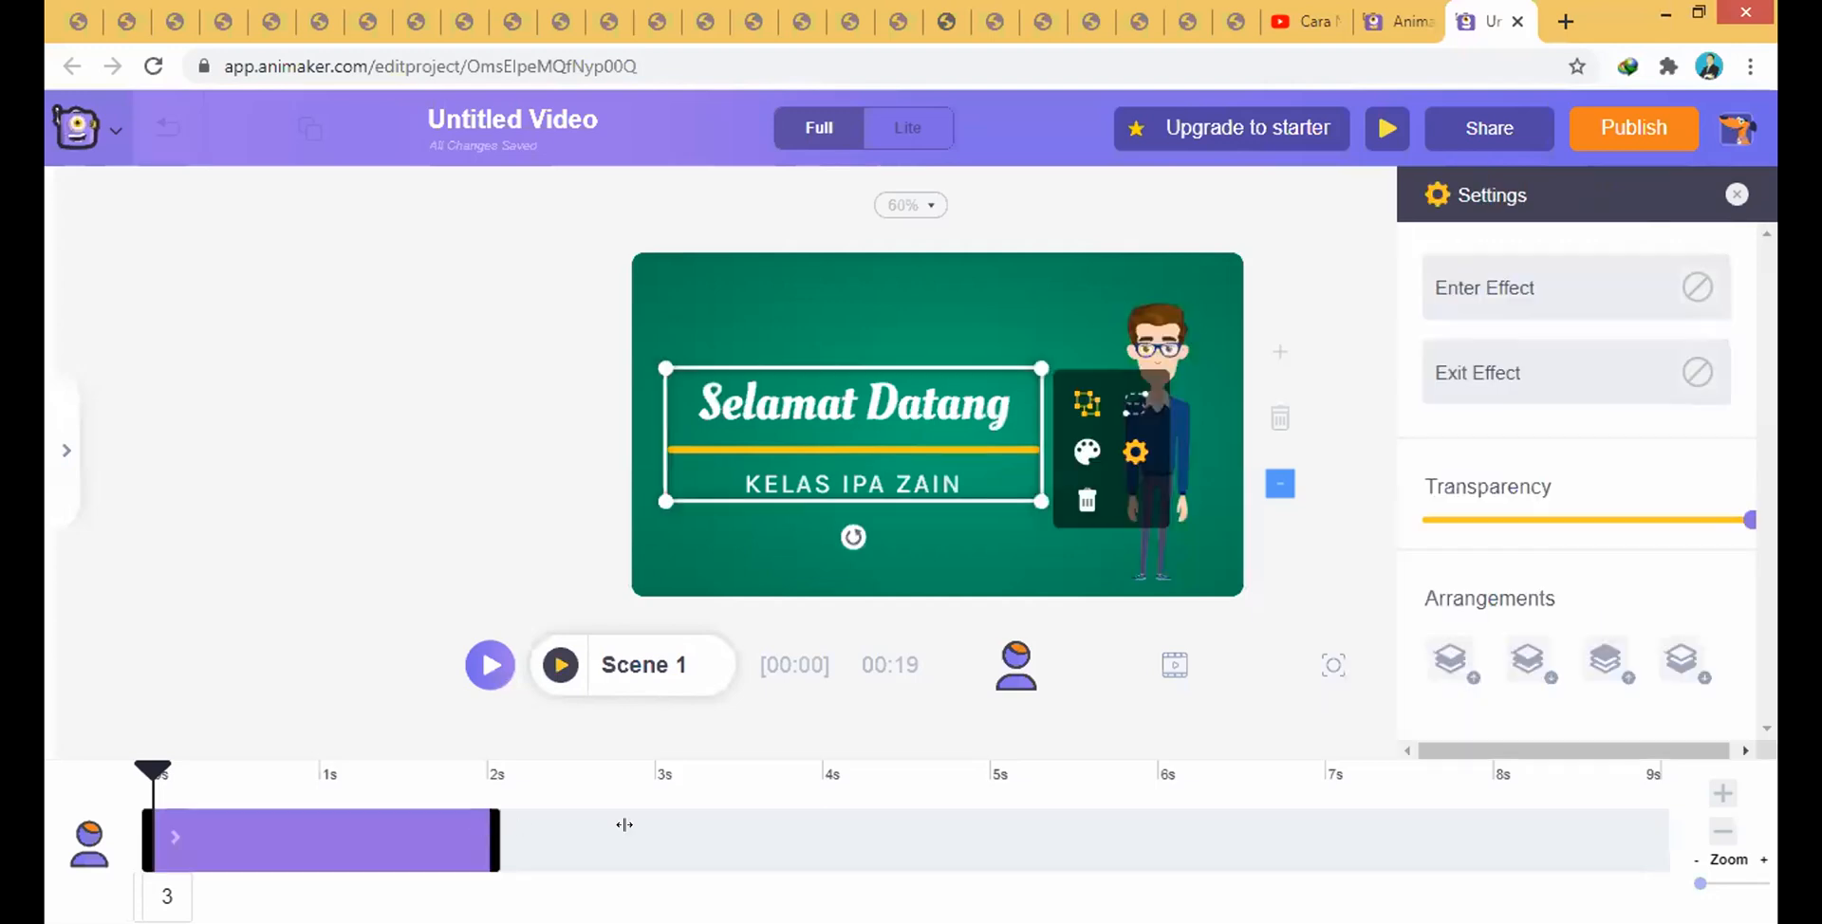
click(209, 703)
- Shorten the character's duration in Scene 1 to about 2 seconds and play a preview of the scene
mouse_move(159, 888)
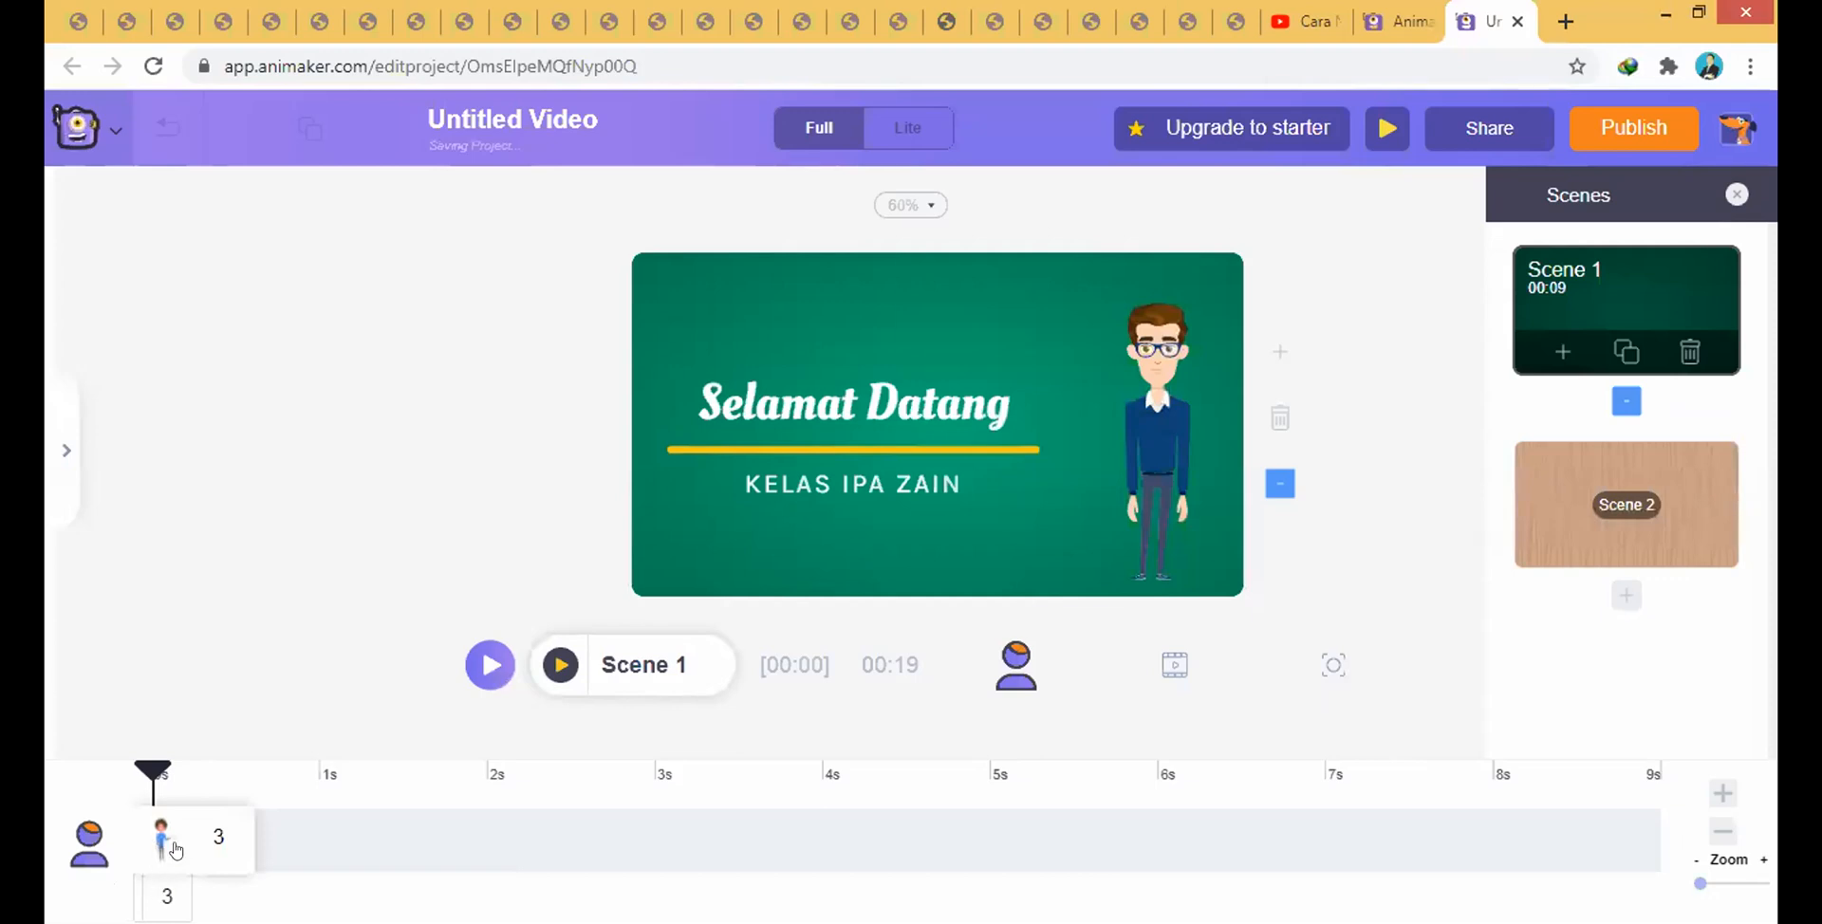
click(160, 845)
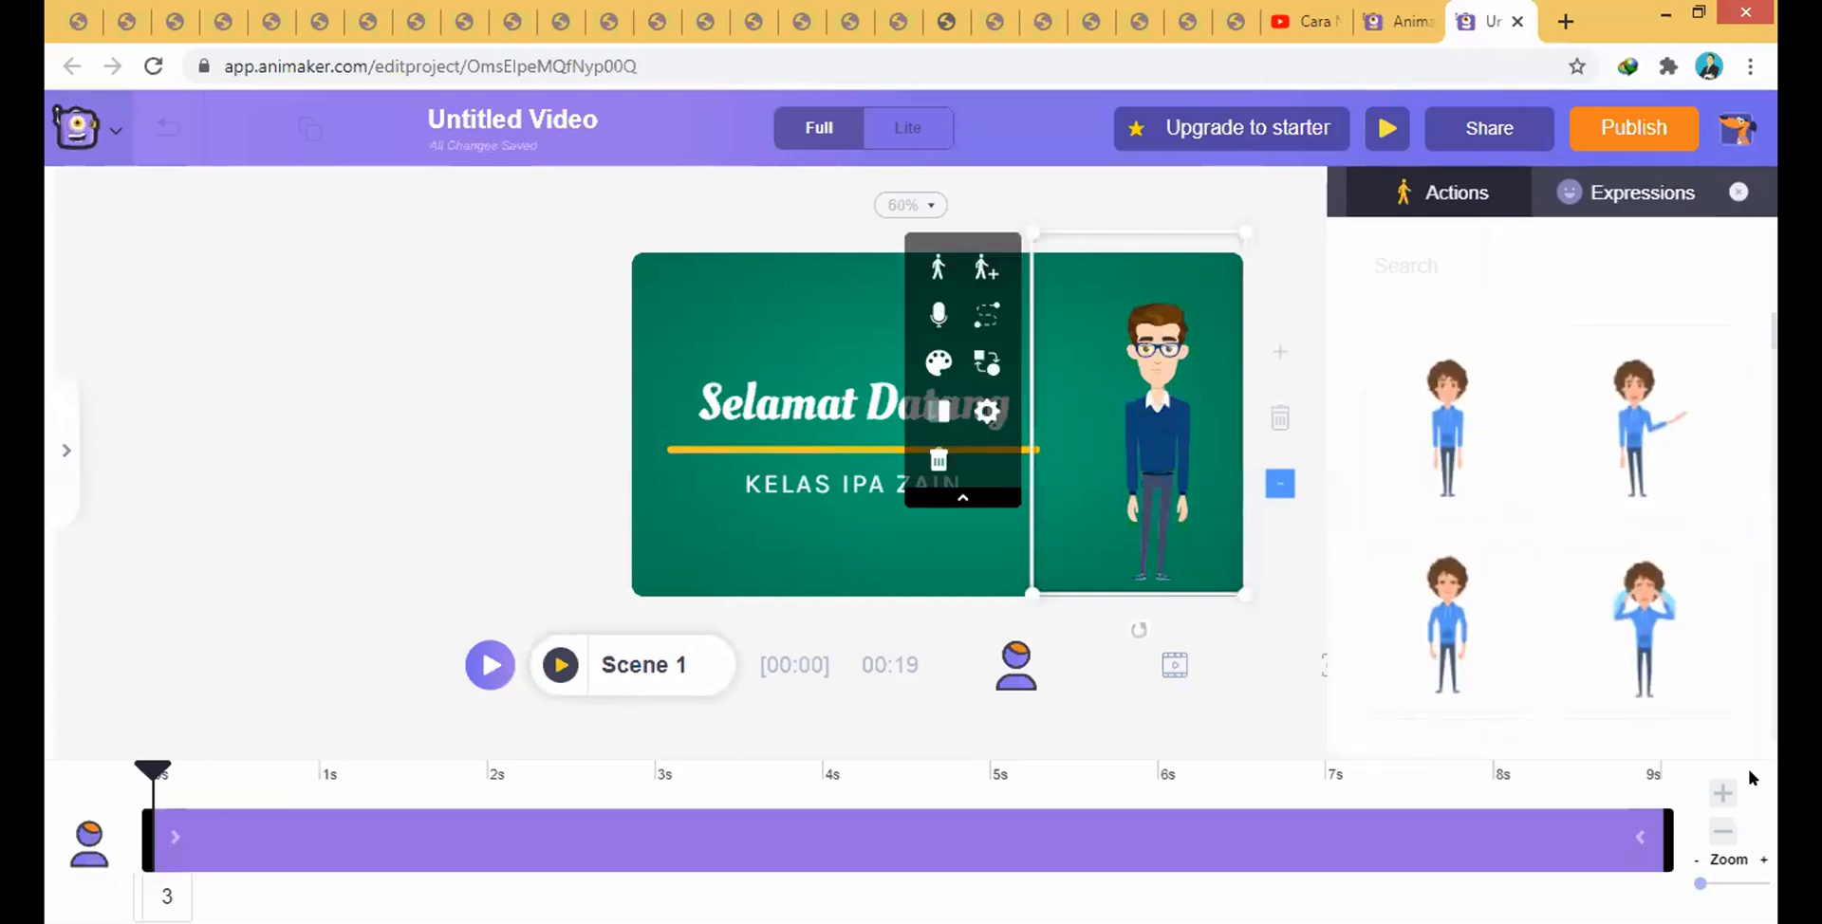
drag(1610, 827, 453, 827)
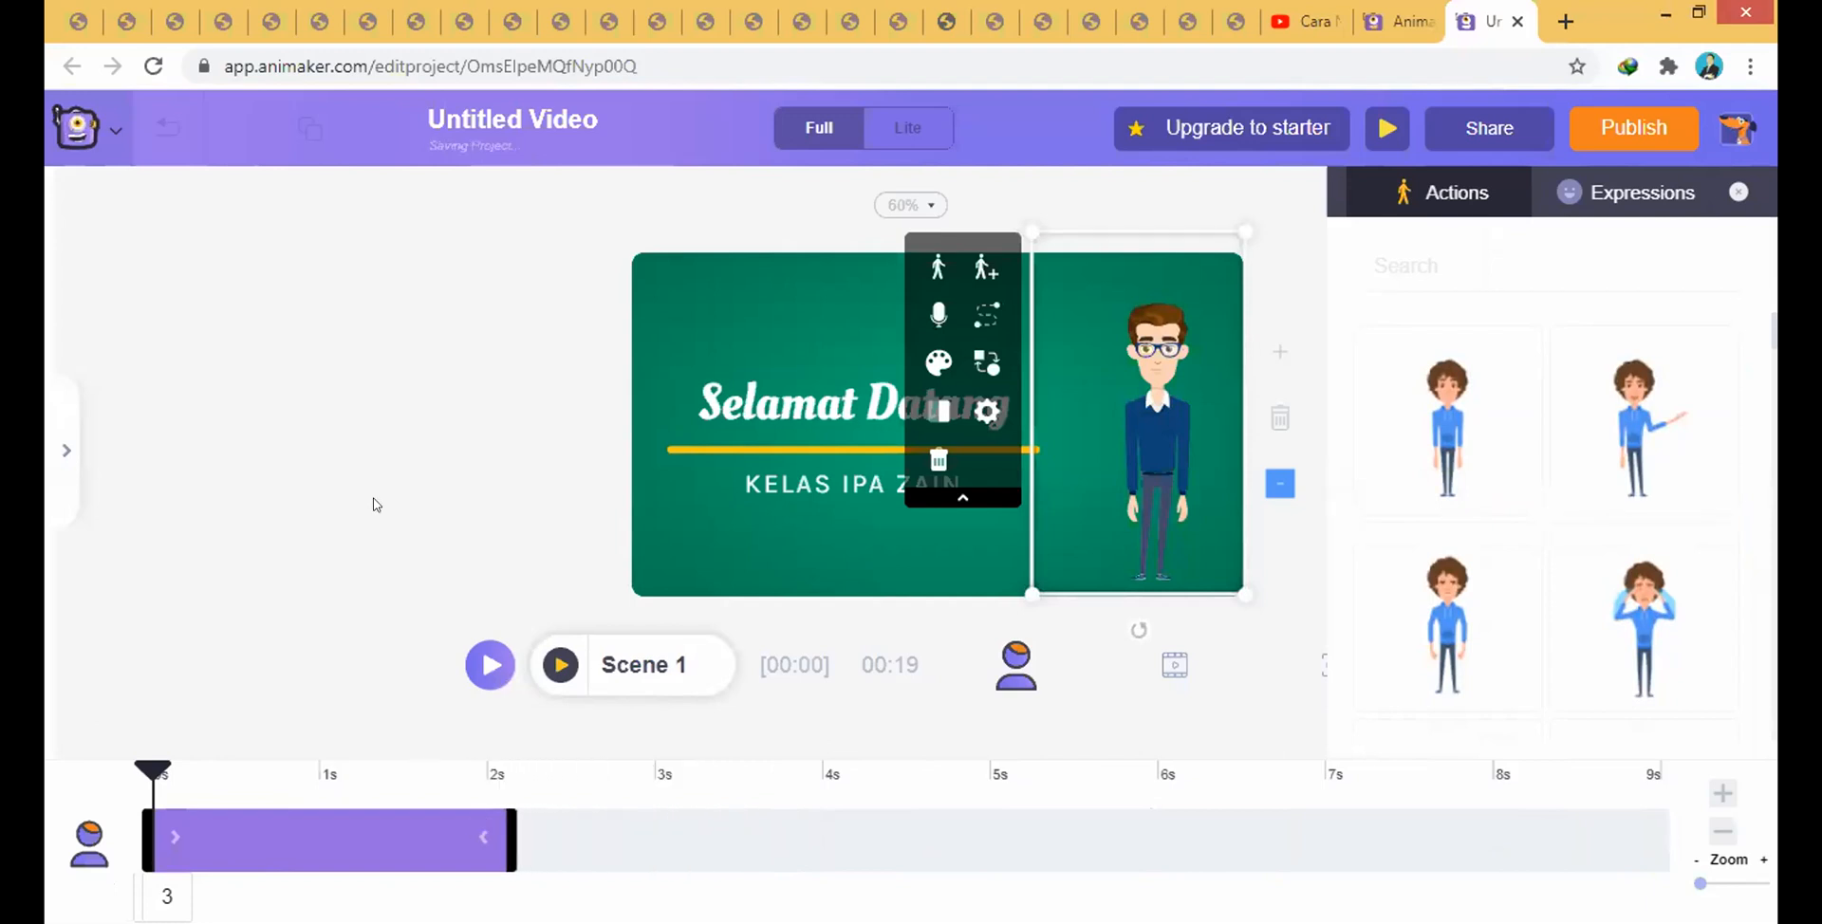
click(560, 664)
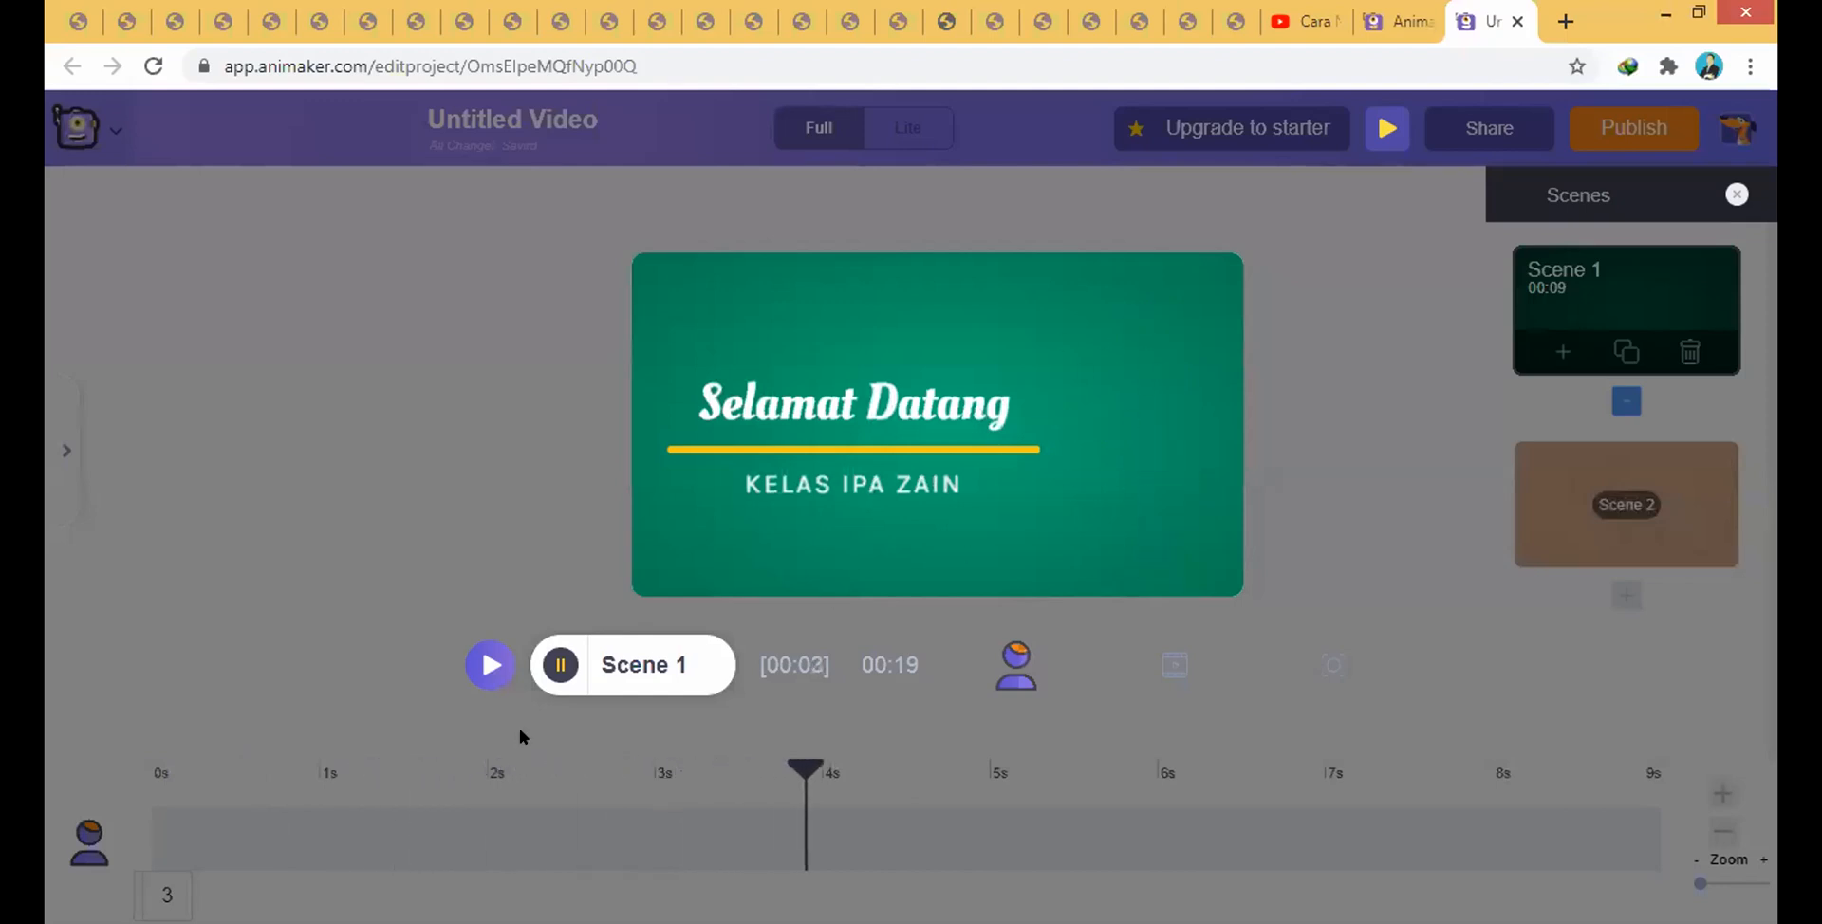
click(562, 664)
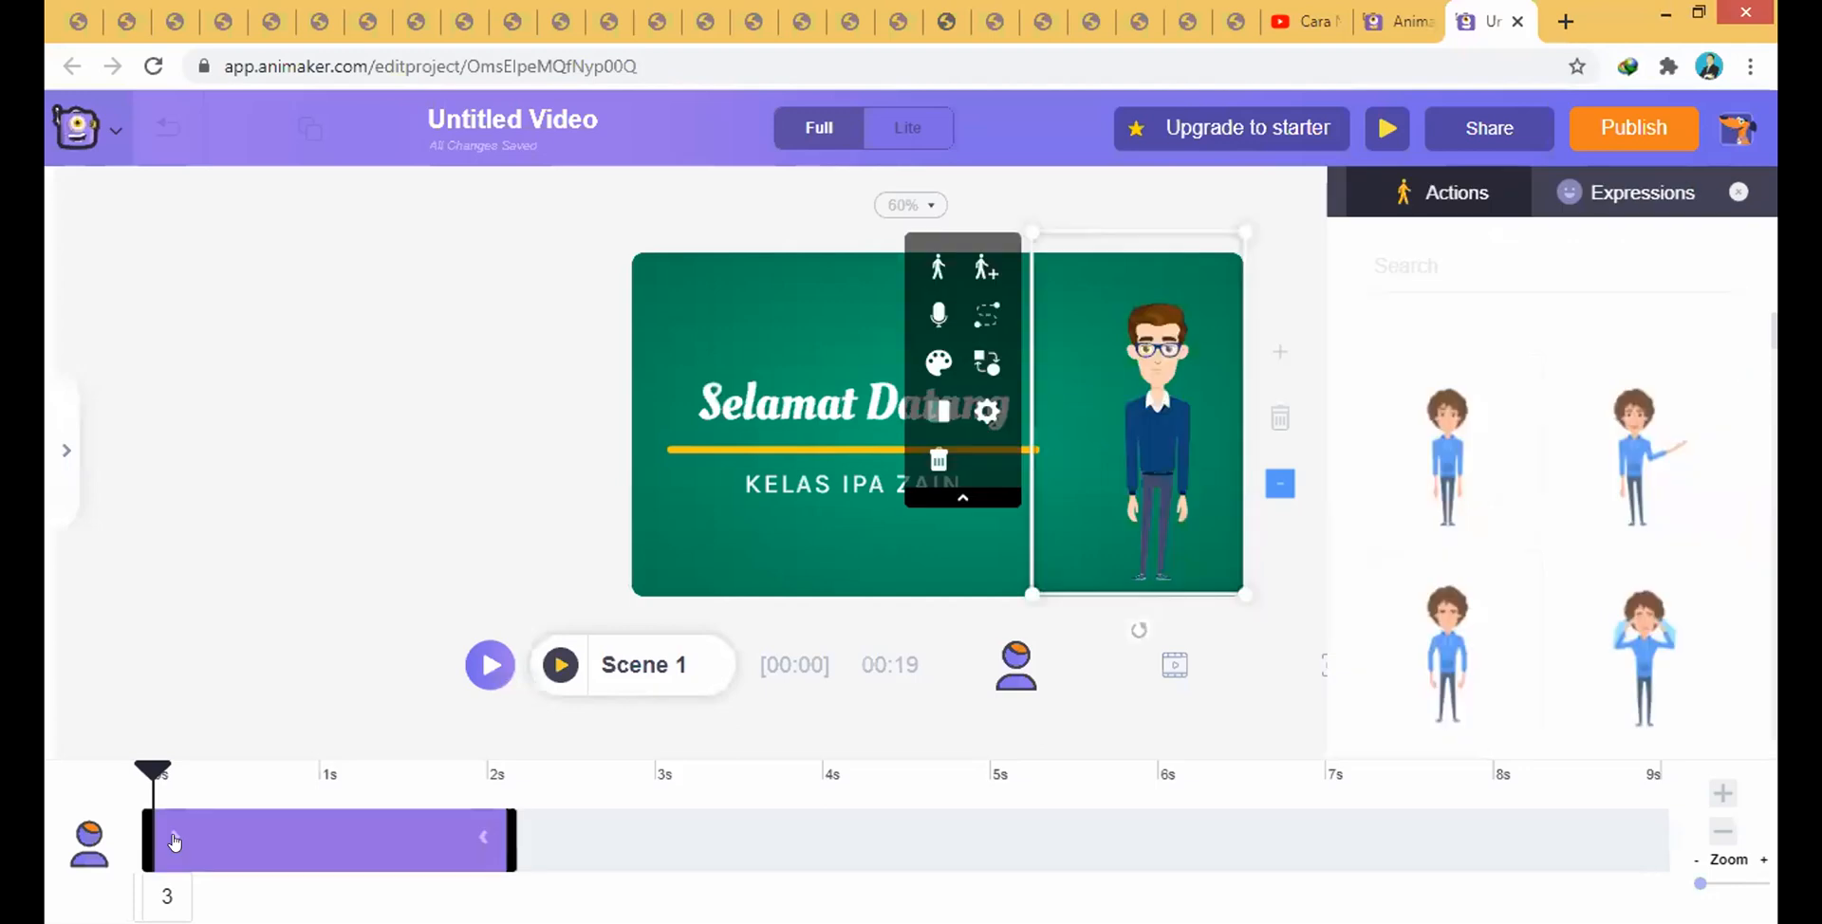
- Extend the character's duration back to the full 9 seconds of Scene 1
drag(485, 845, 1671, 841)
click(246, 676)
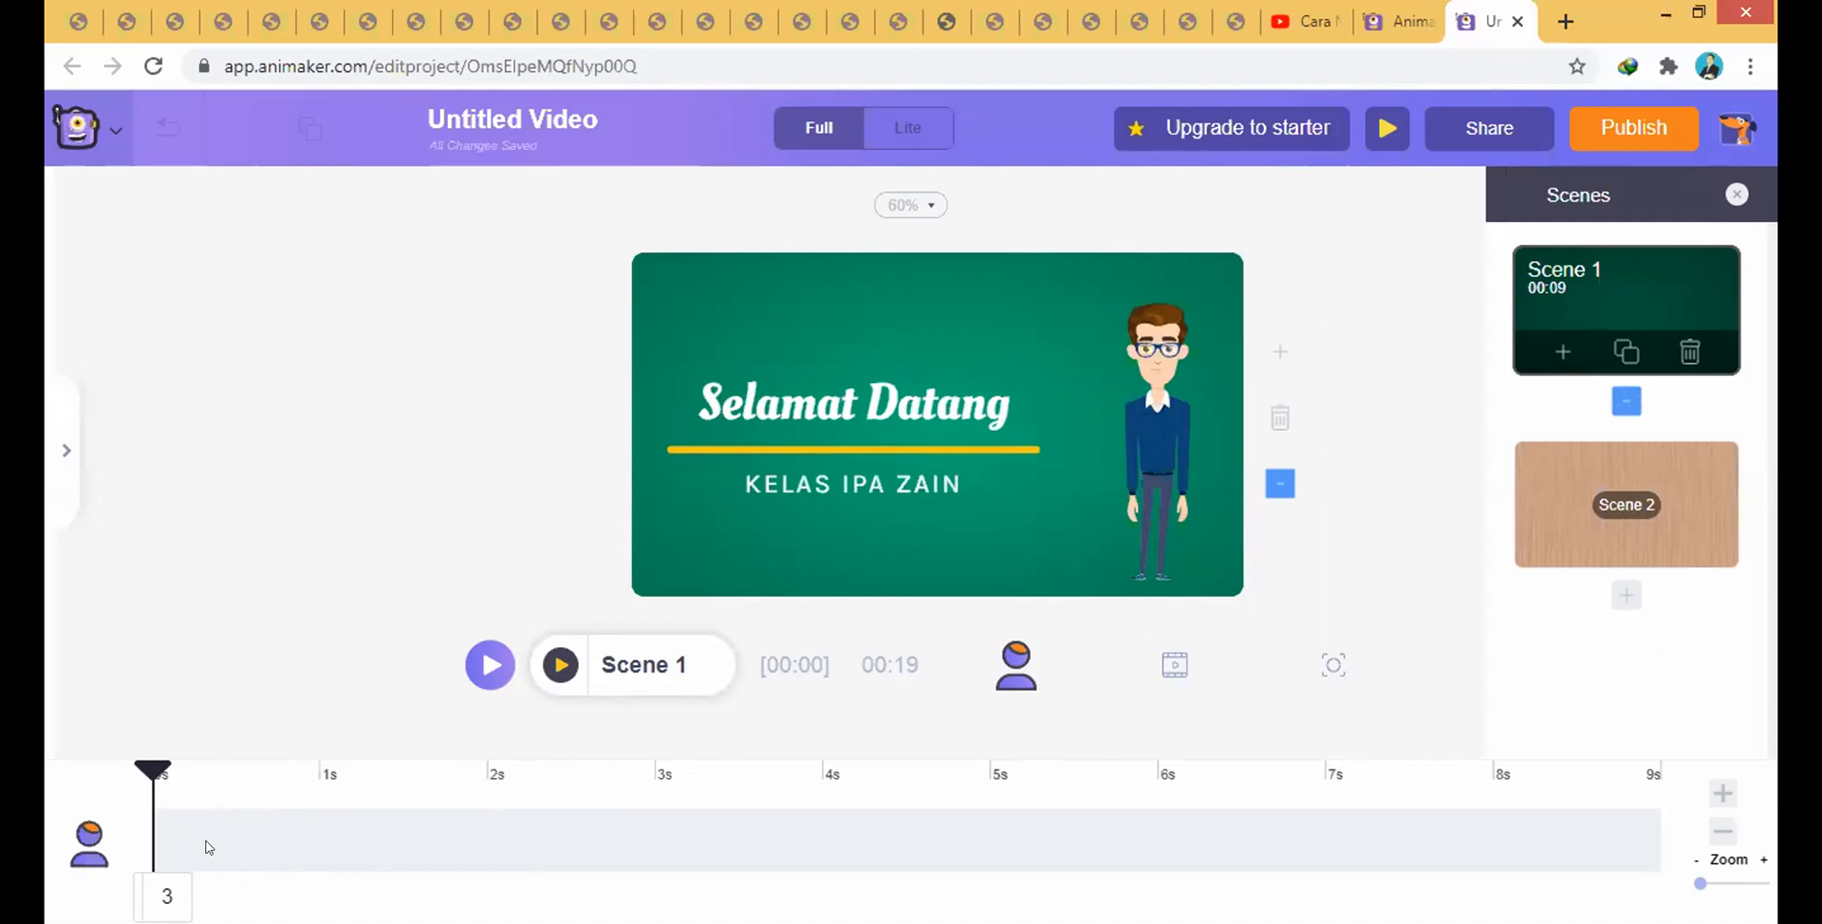
- Shift the character in Scene 1 slightly to the left and up
click(1175, 665)
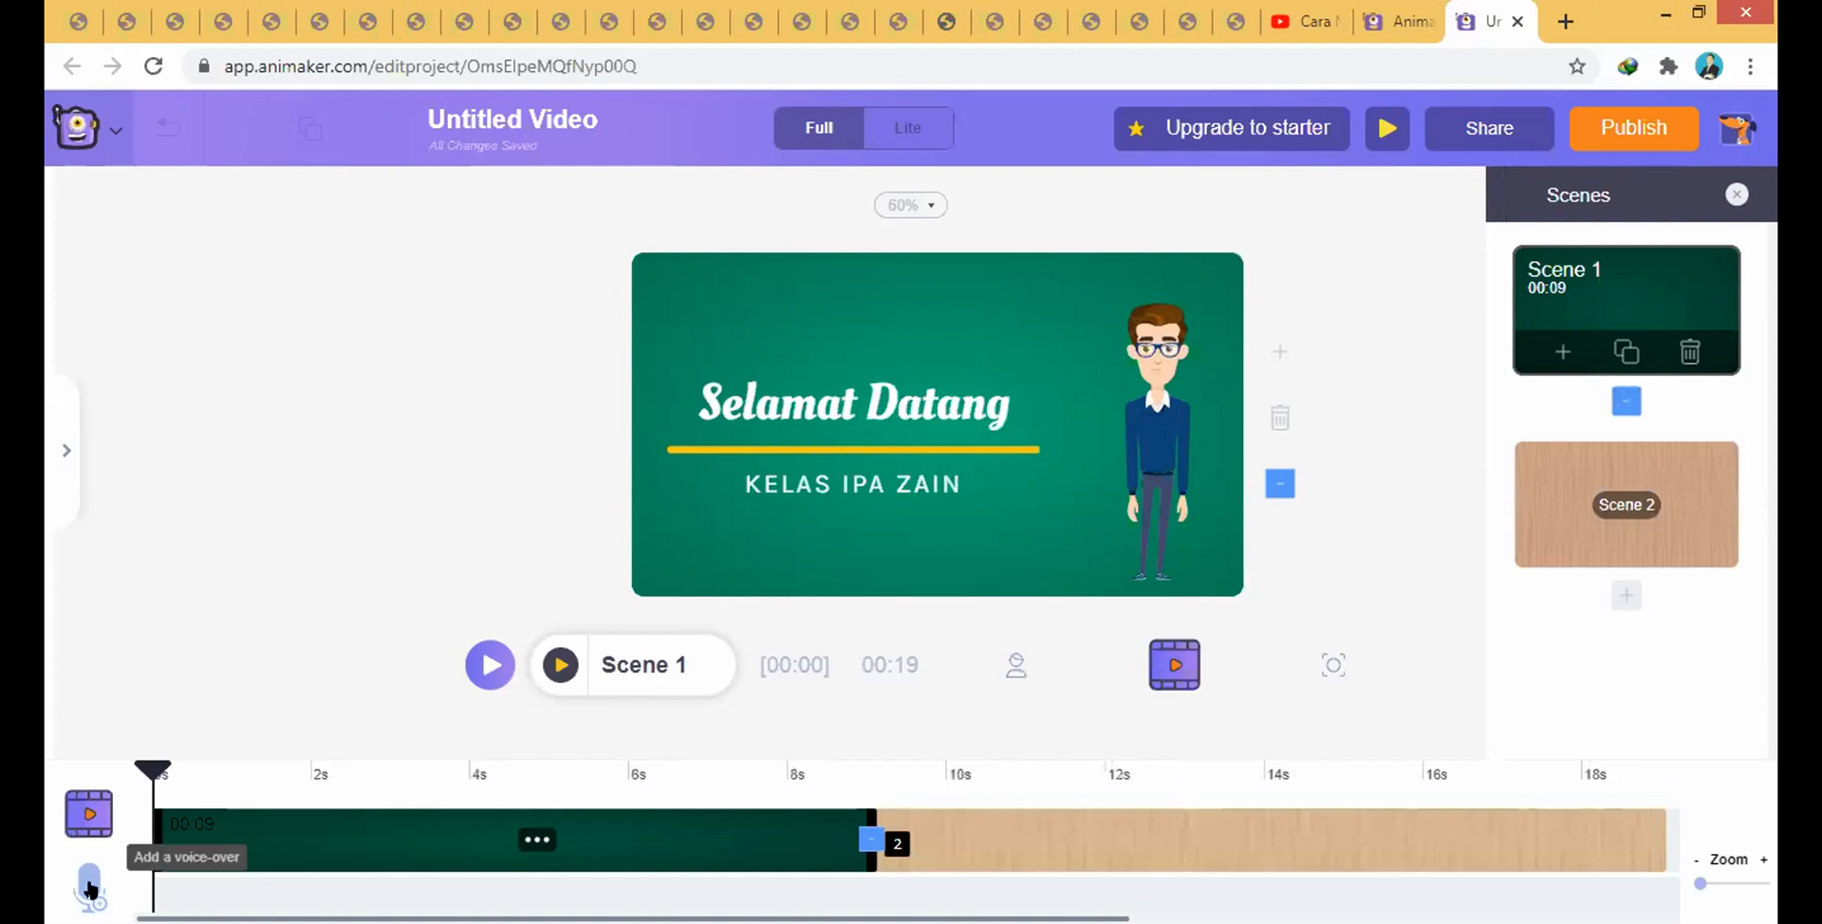
click(1156, 414)
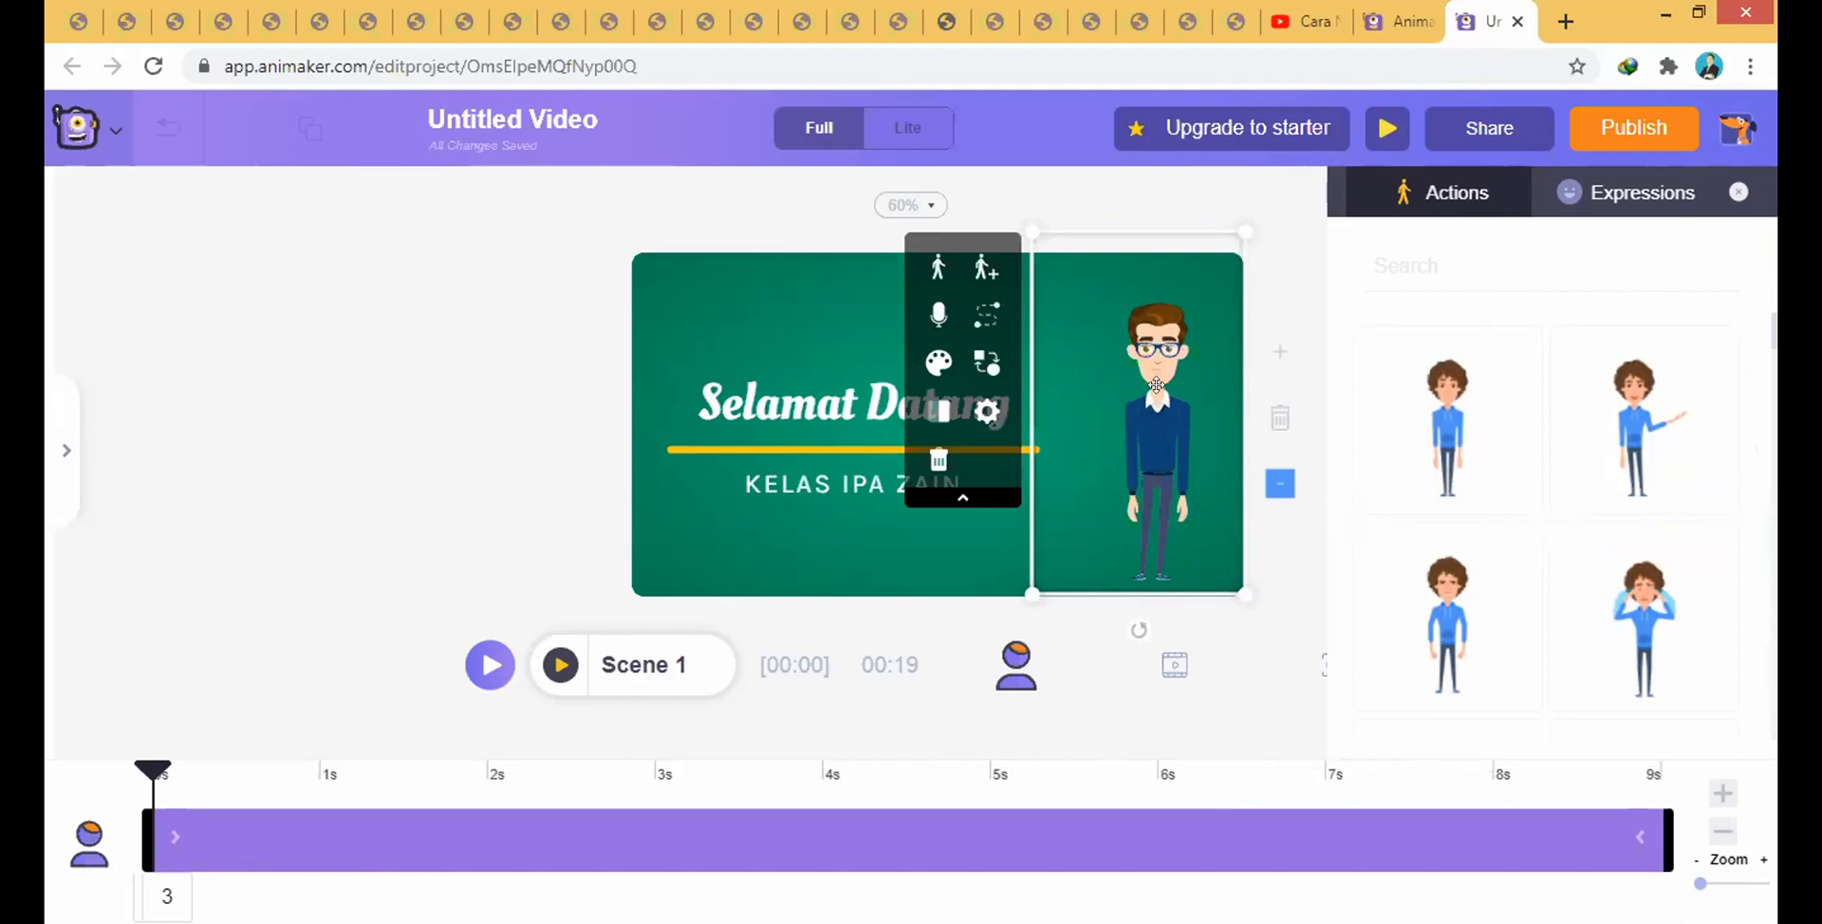
mouse_move(1150, 405)
mouse_down()
mouse_move(729, 398)
mouse_move(1150, 397)
mouse_up()
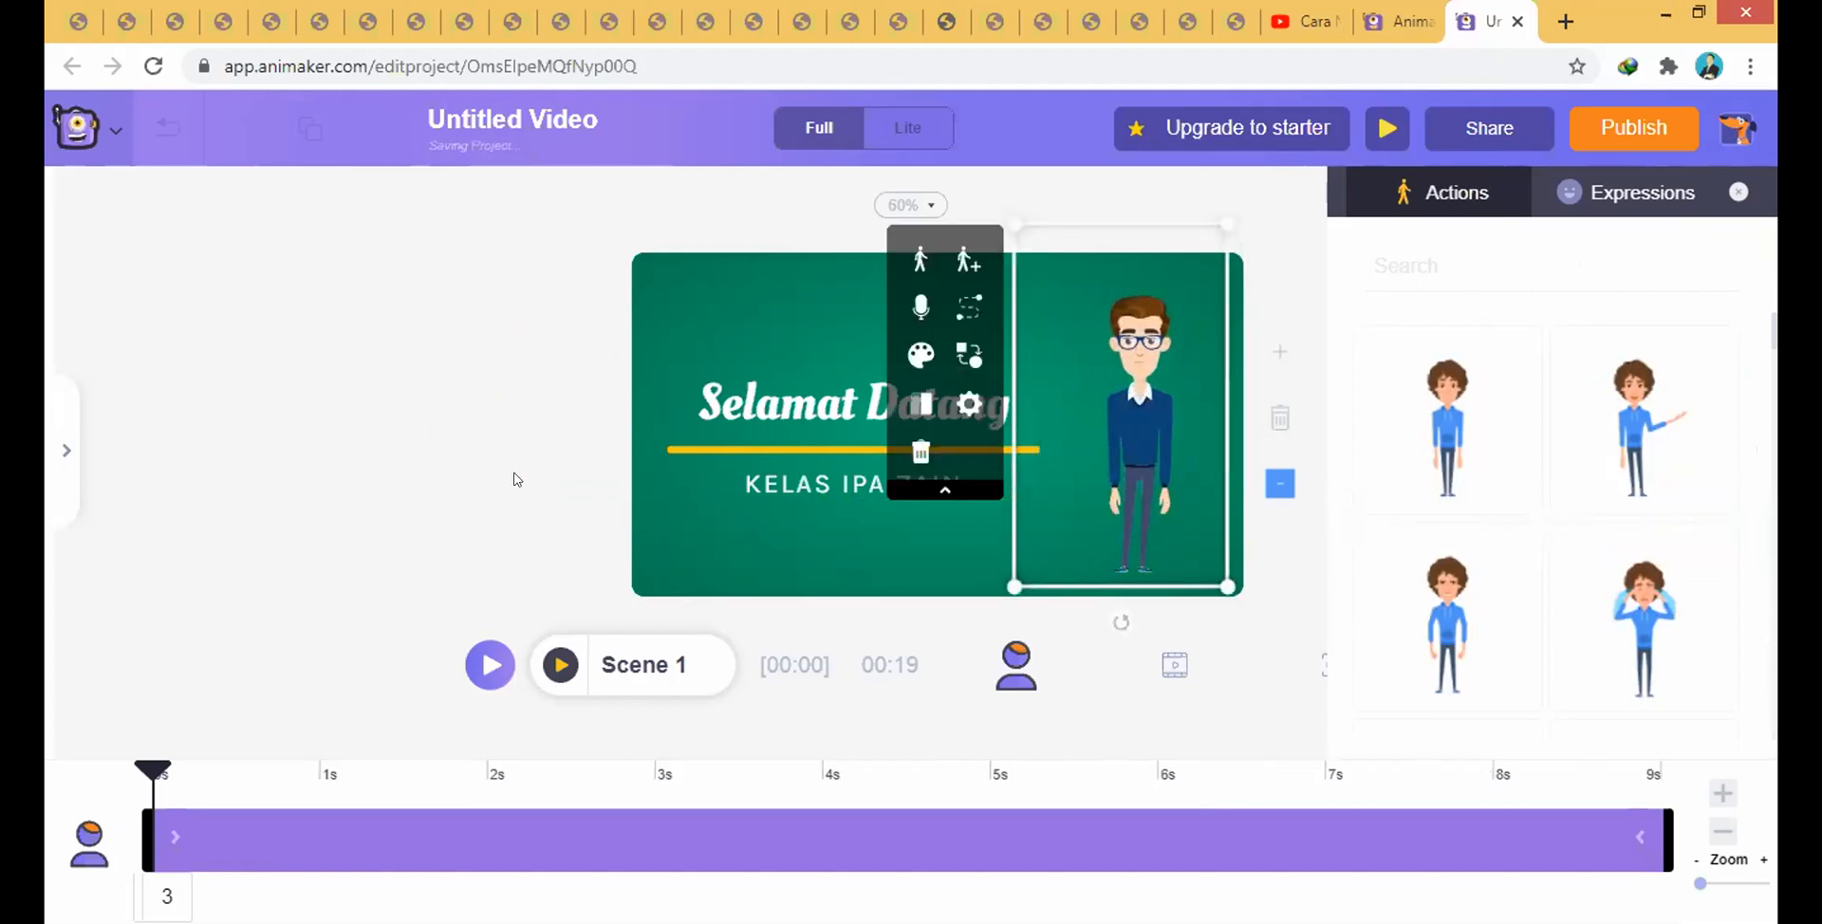
click(784, 539)
- Display the voice-over options on the video timeline
click(1175, 676)
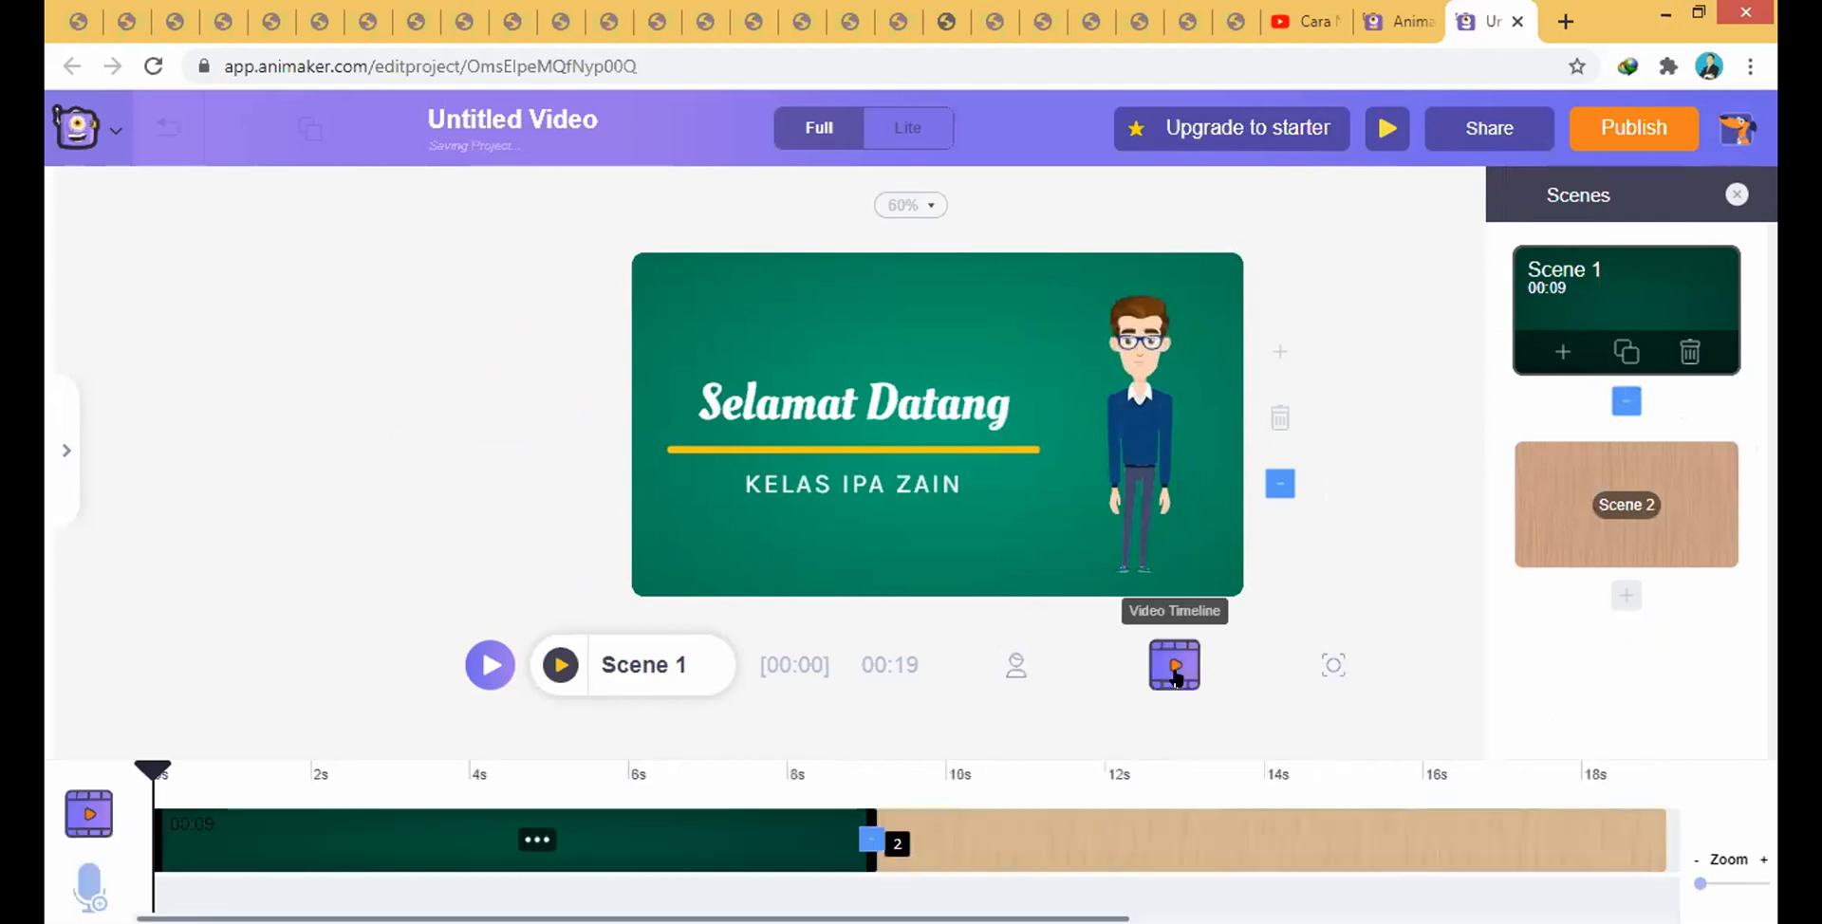
click(90, 882)
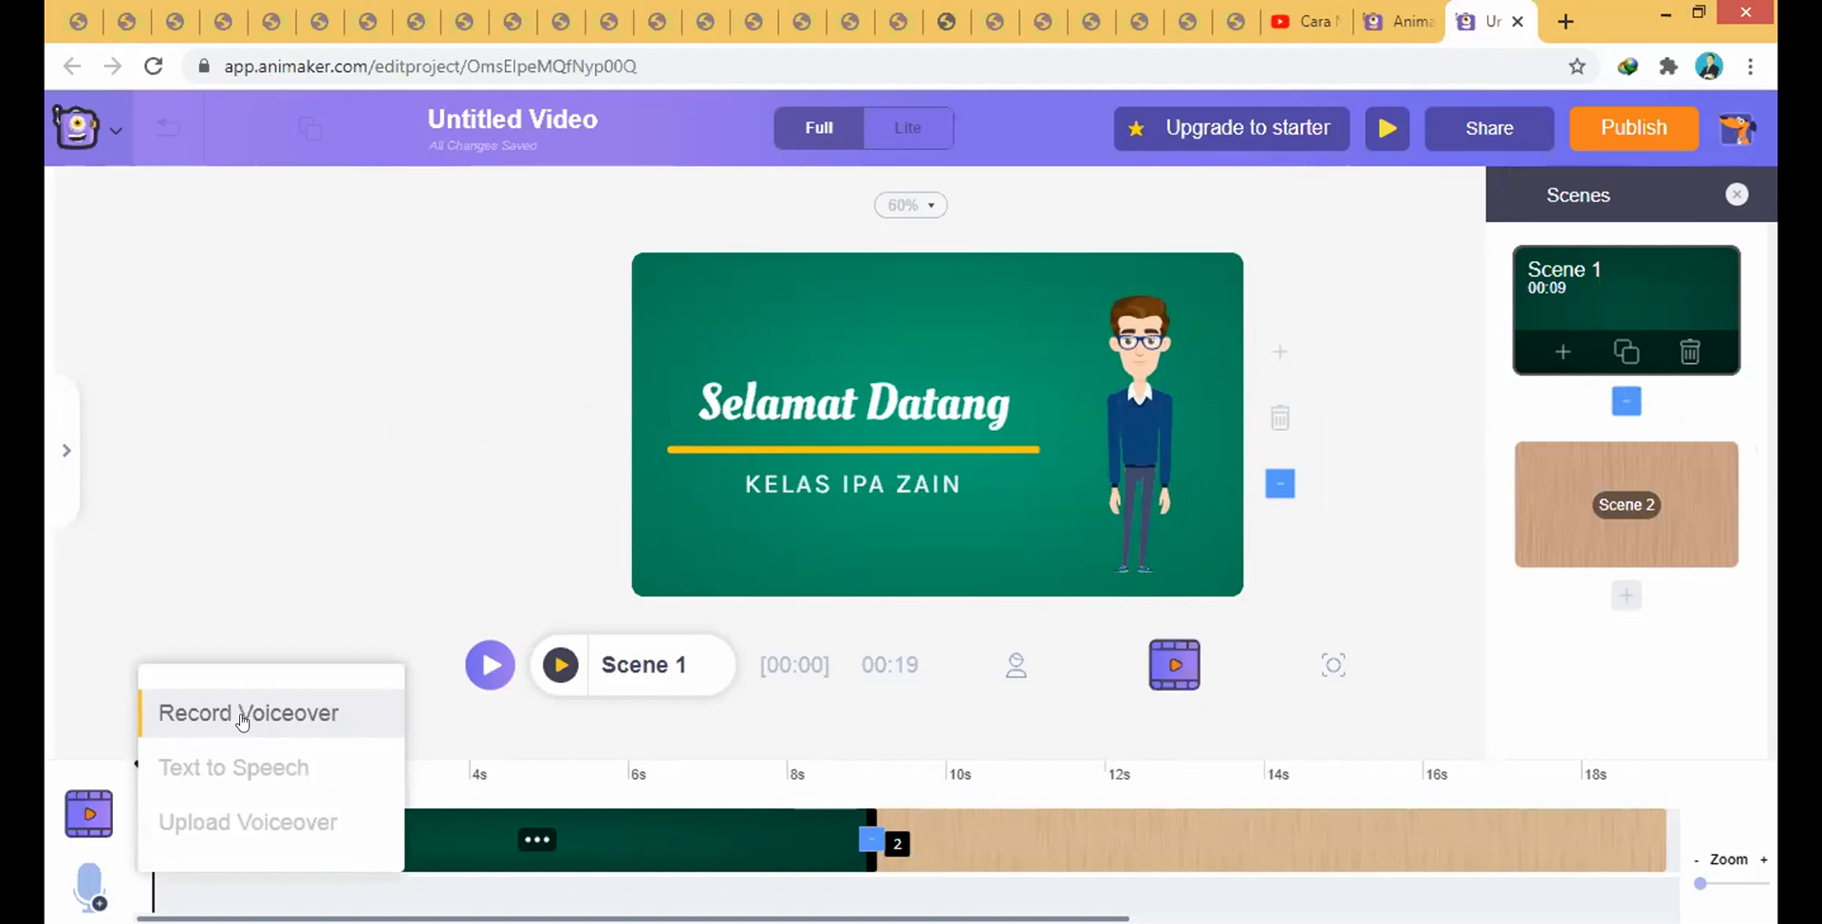
- Nudge the character in Scene 1 slightly to the right and down
click(1135, 415)
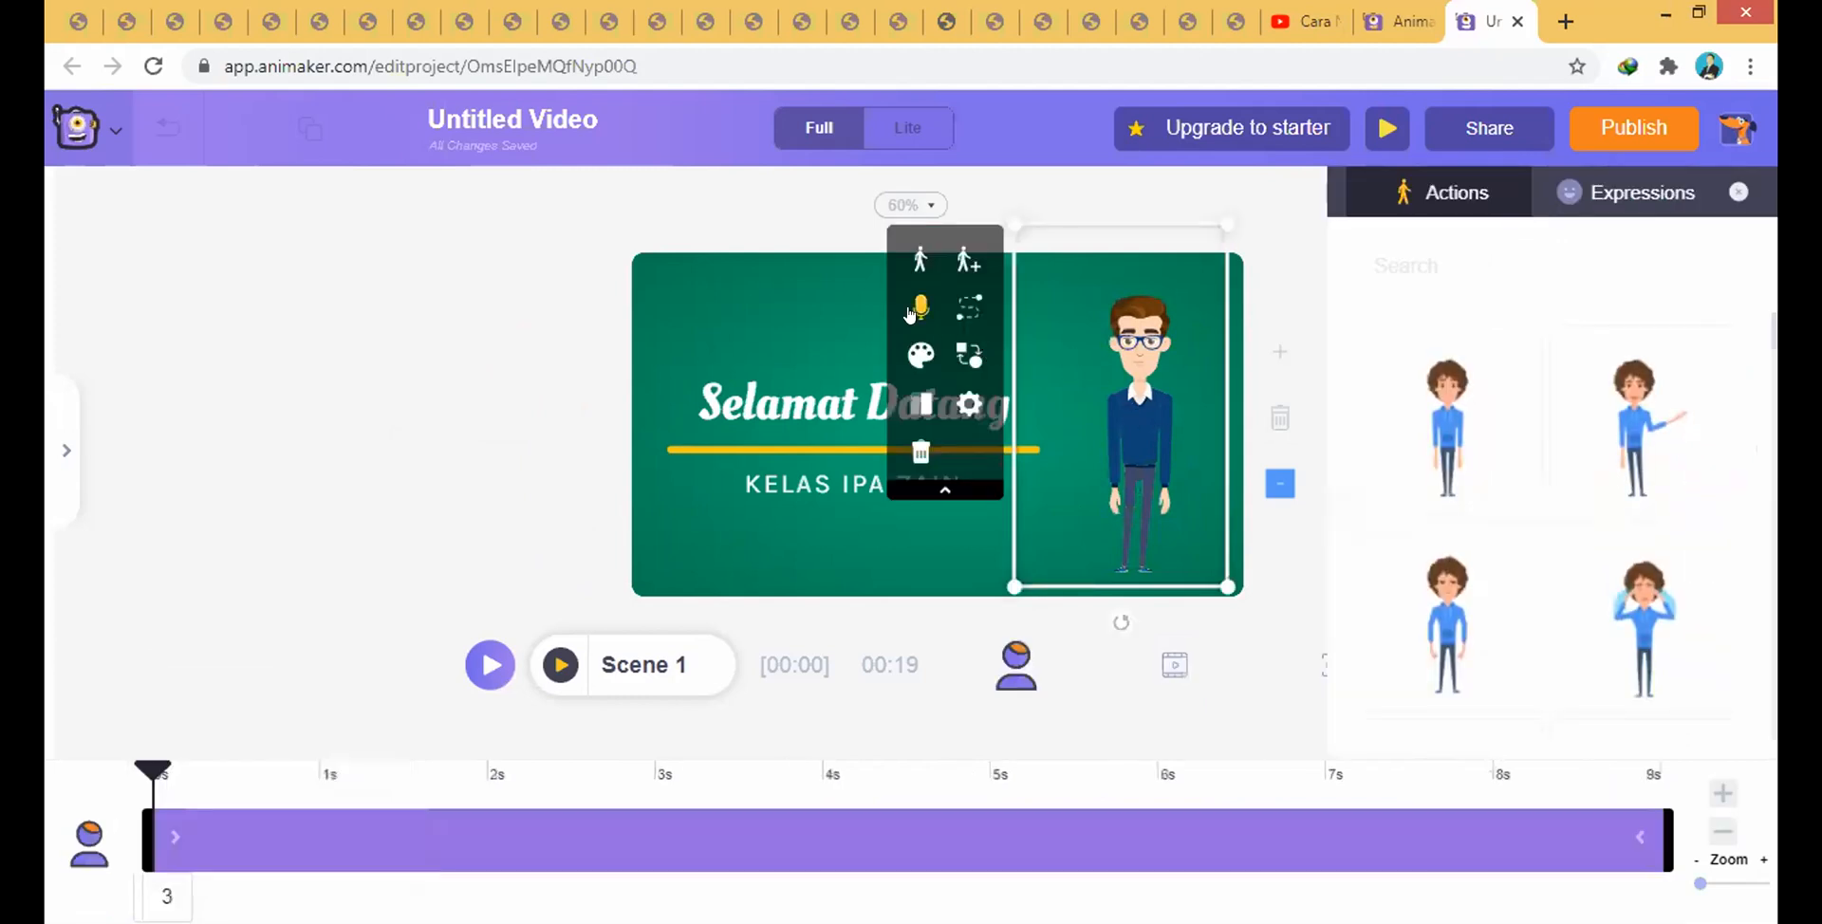
click(565, 379)
click(1139, 385)
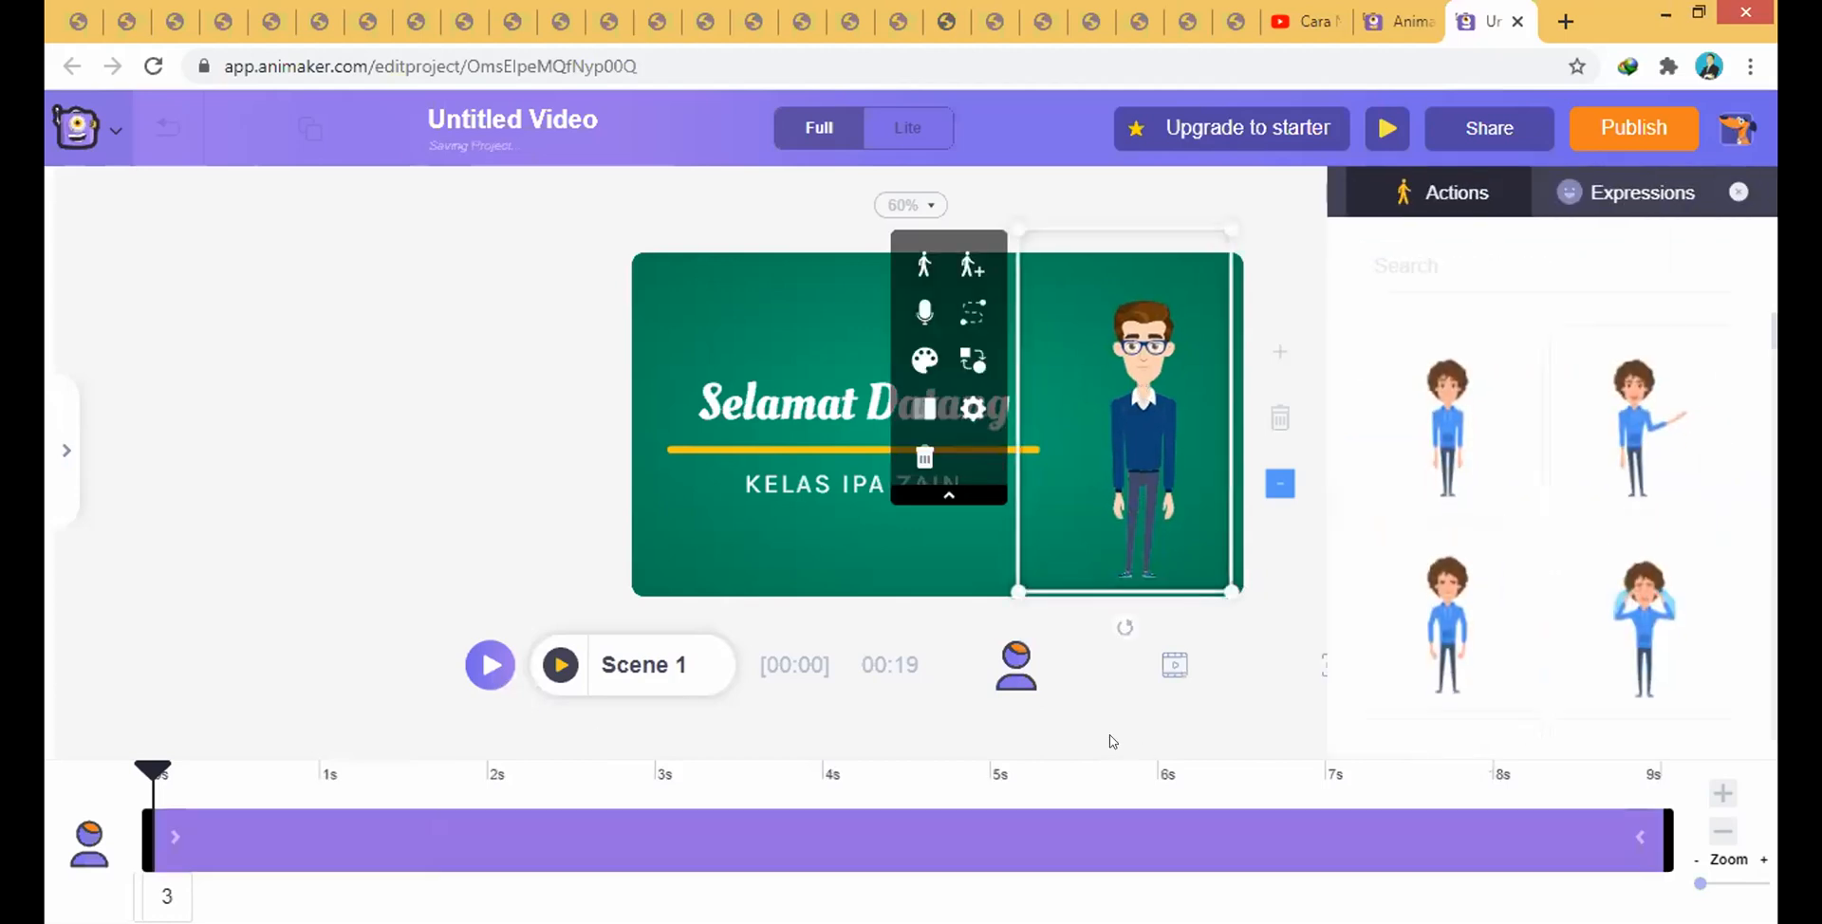
click(1274, 200)
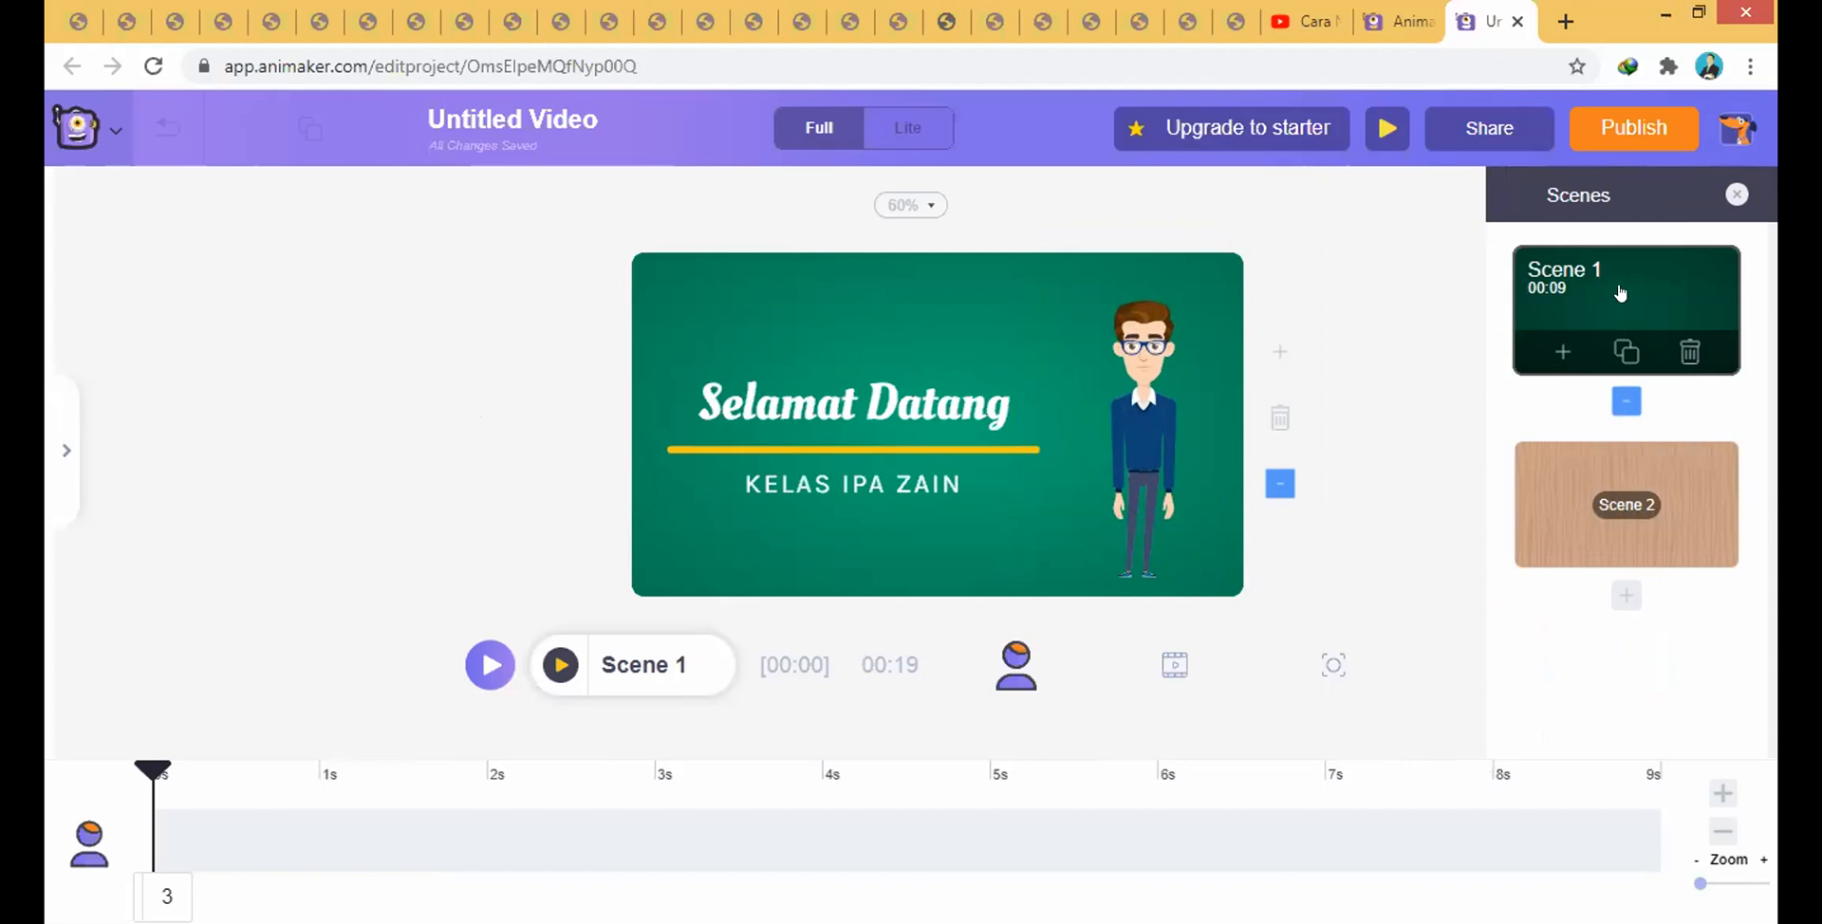
- Try the Slide Left, Slide Top, Slide Right and Split Hor In transitions between Scene 1 and Scene 2
click(1619, 402)
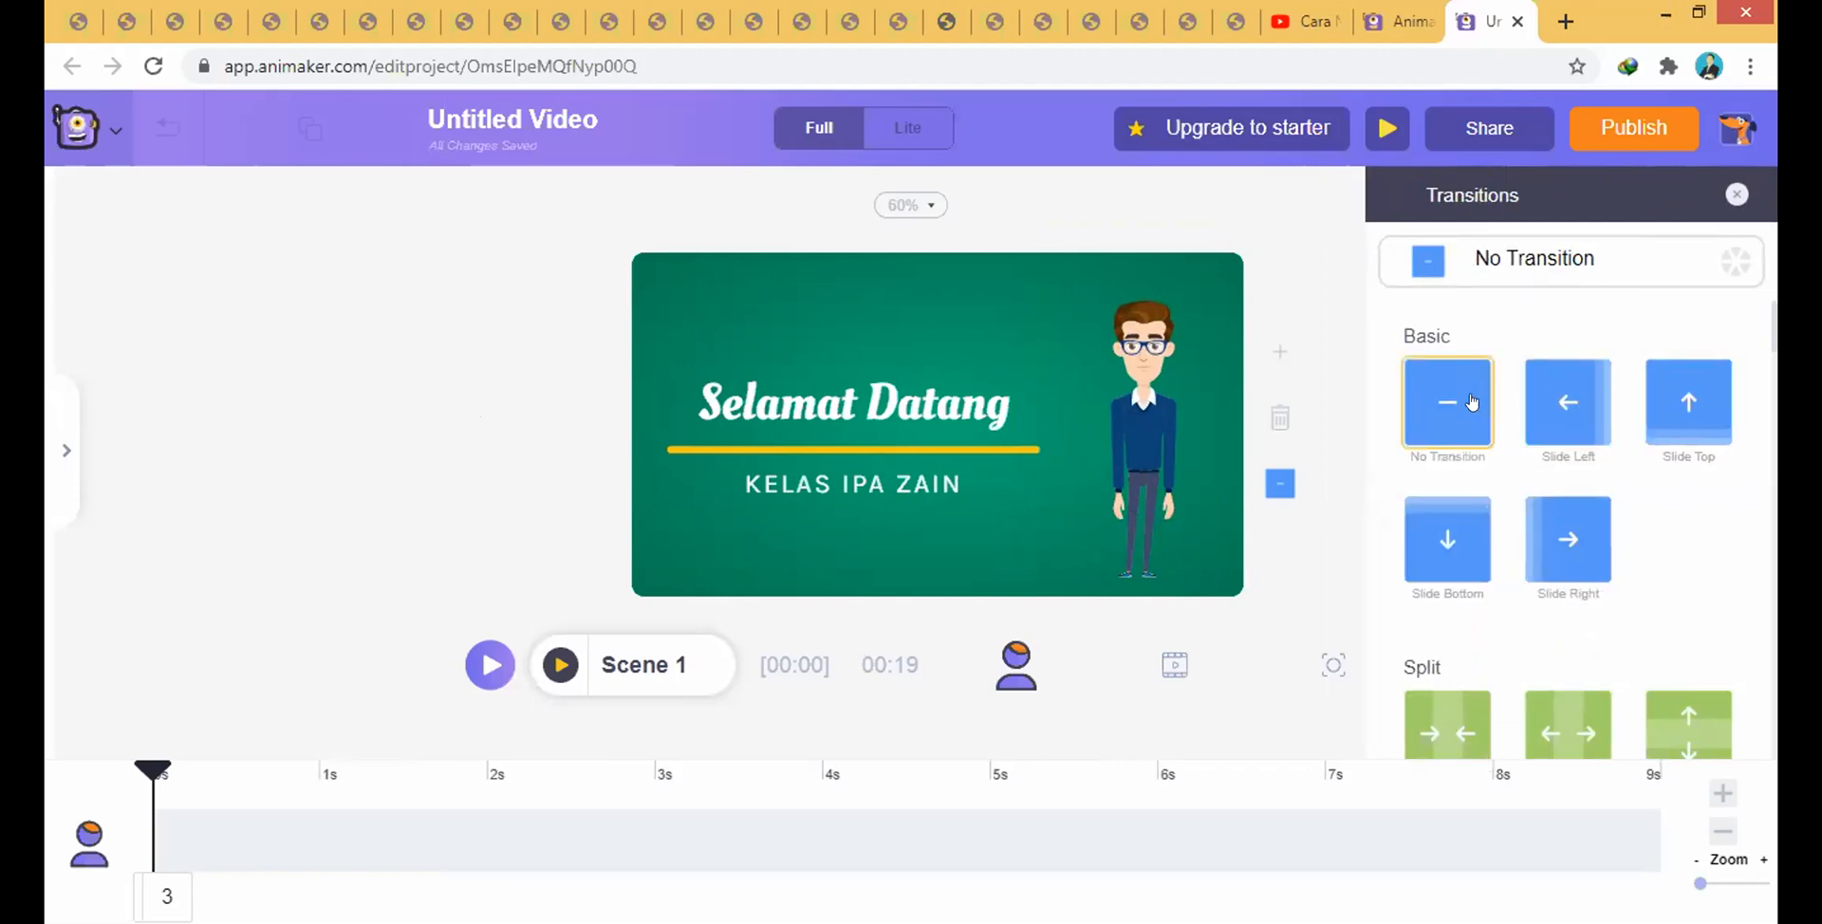
click(1562, 403)
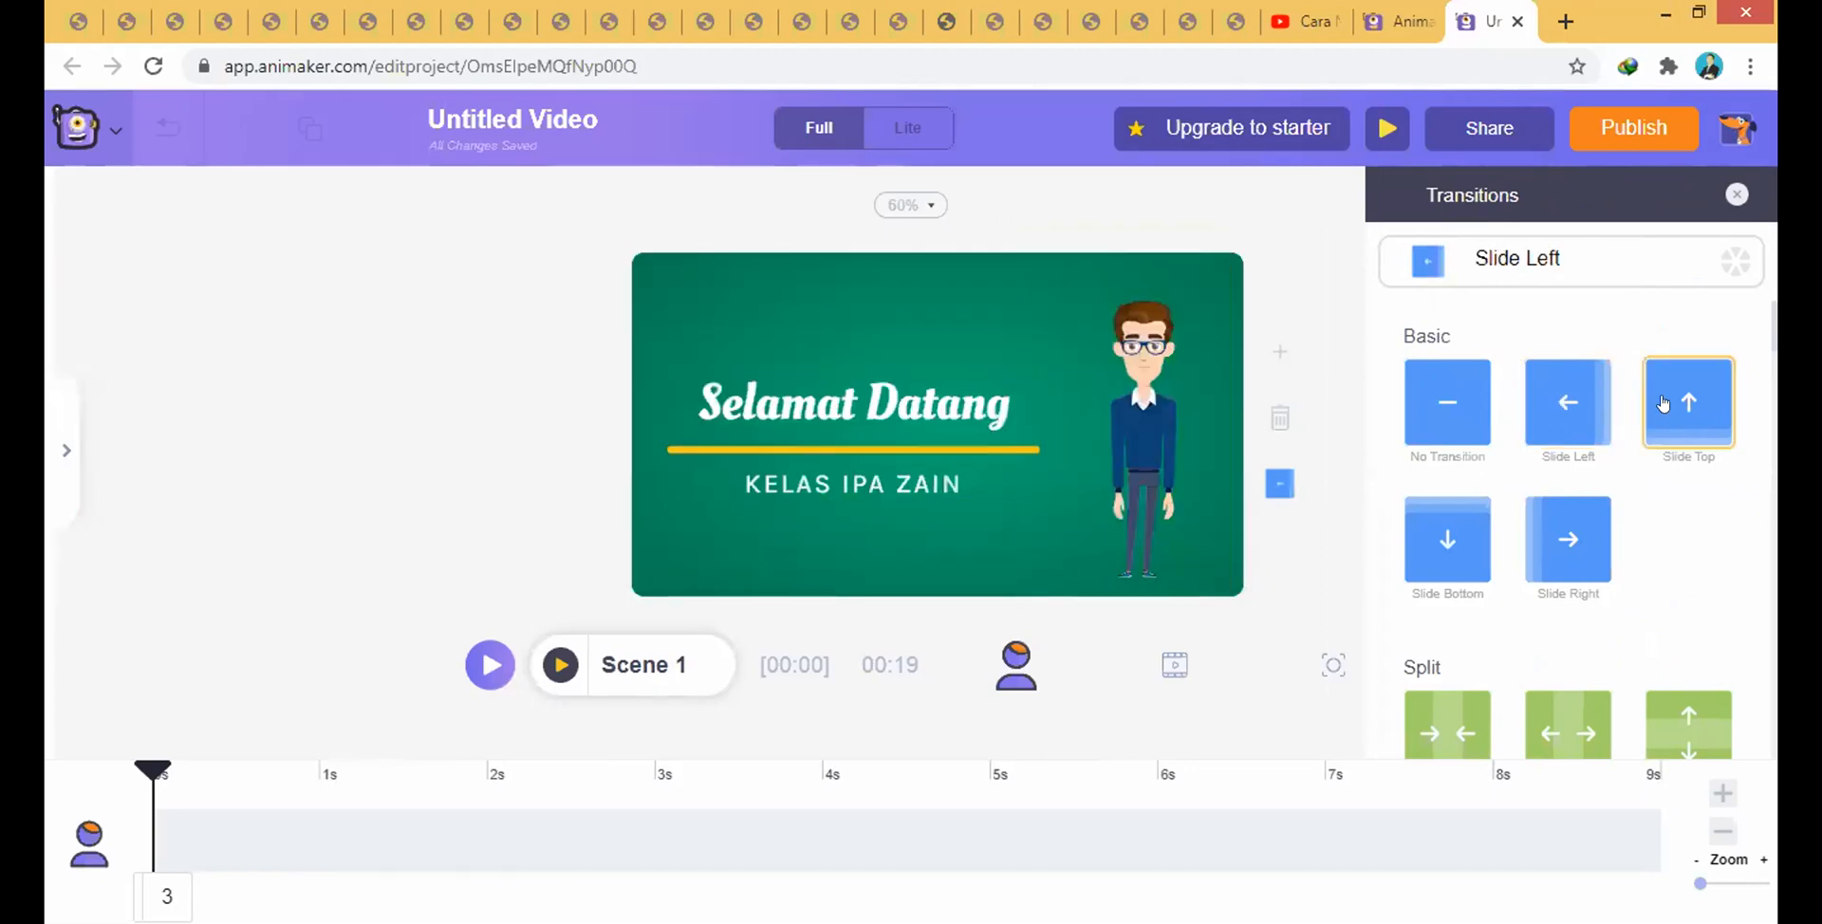
click(1689, 402)
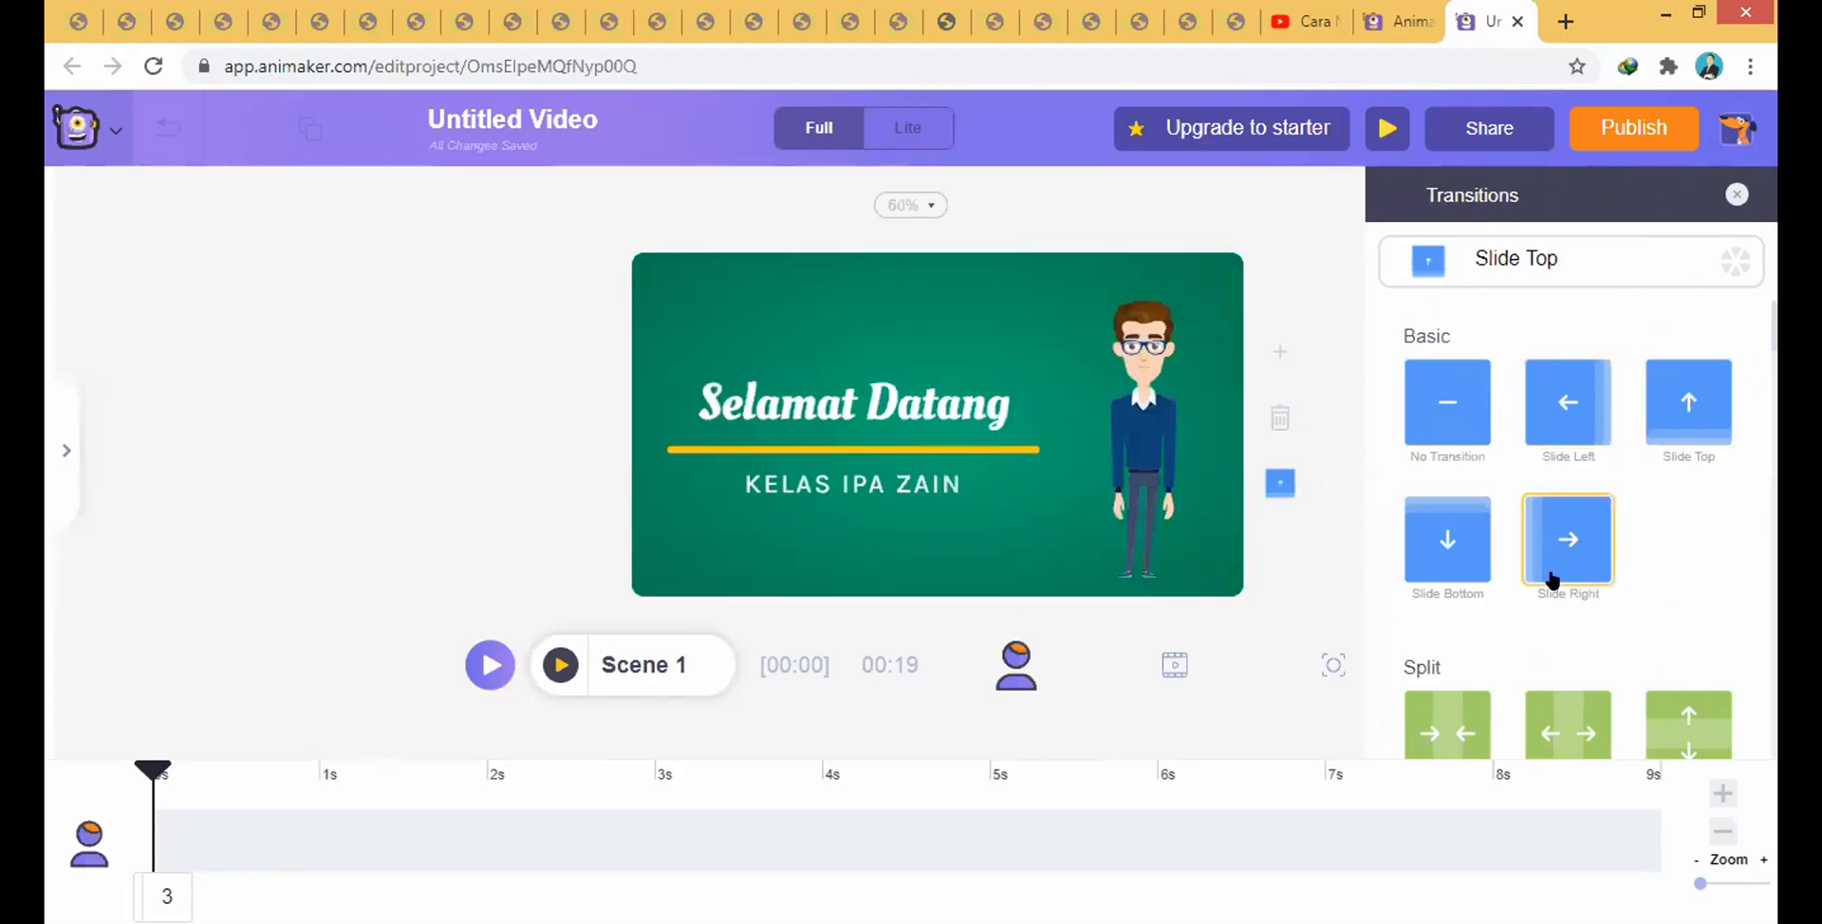
click(1557, 569)
scroll(1586, 533, down, 4)
click(1456, 516)
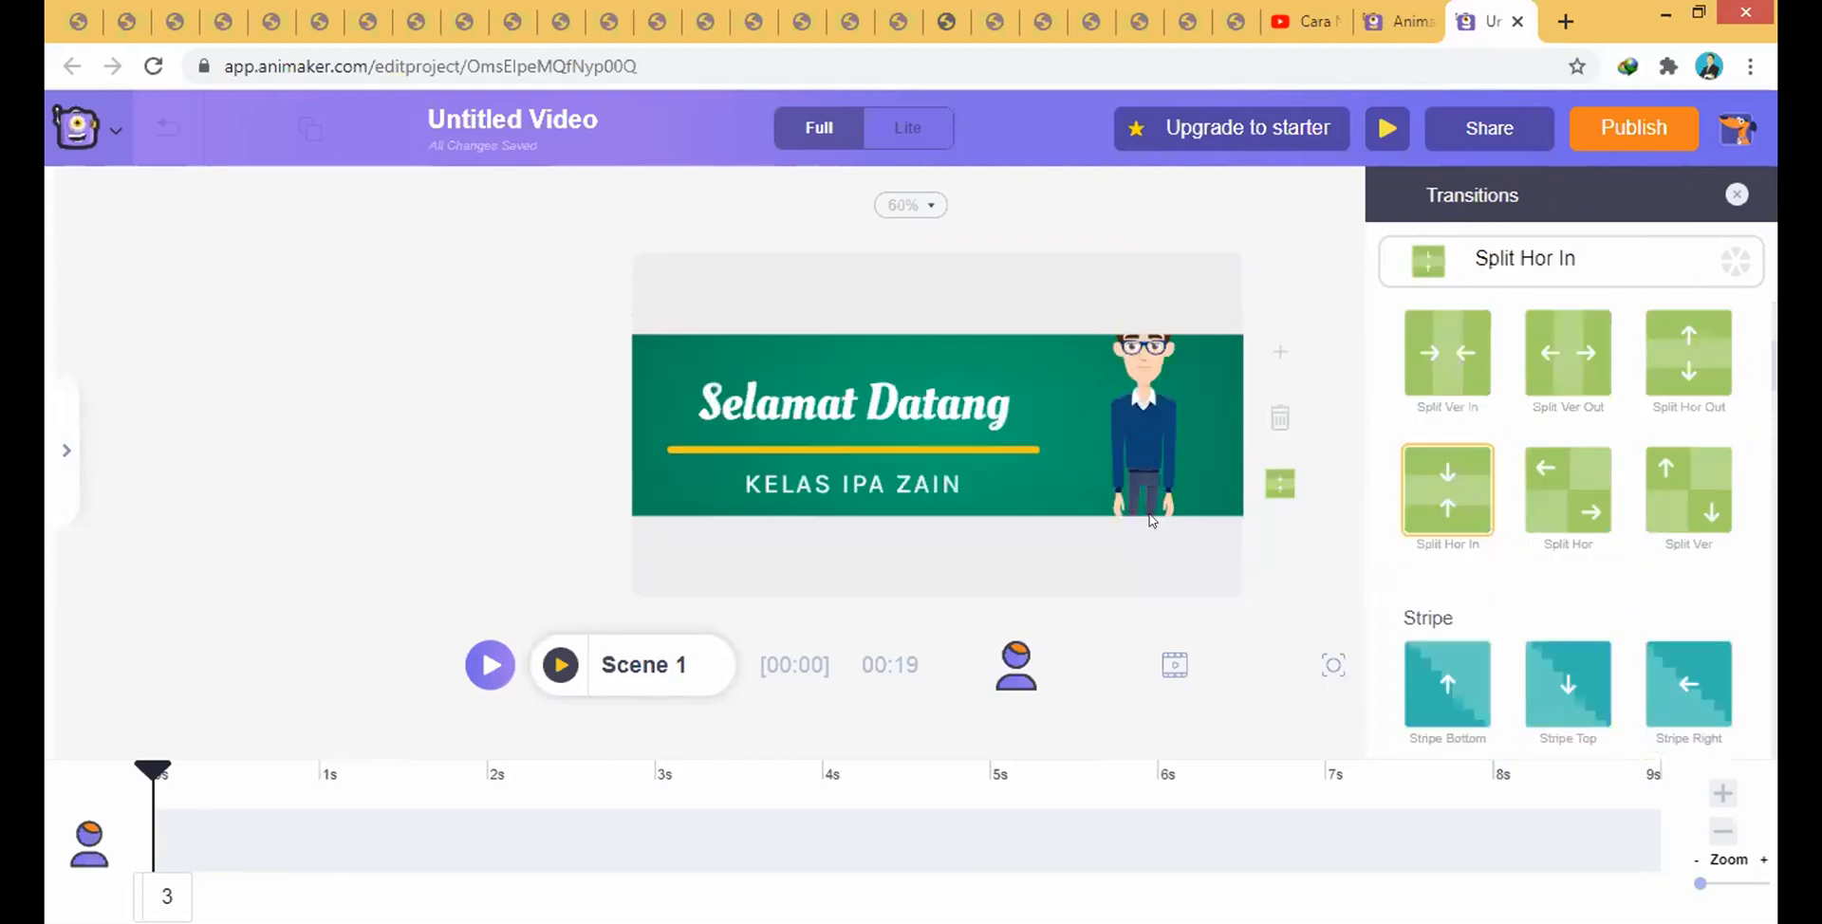
- Try the Wipe Top transition between Scene 1 and Scene 2
scroll(1518, 569, down, 4)
click(1447, 628)
scroll(1532, 534, down, 1)
scroll(1566, 536, down, 6)
click(1571, 541)
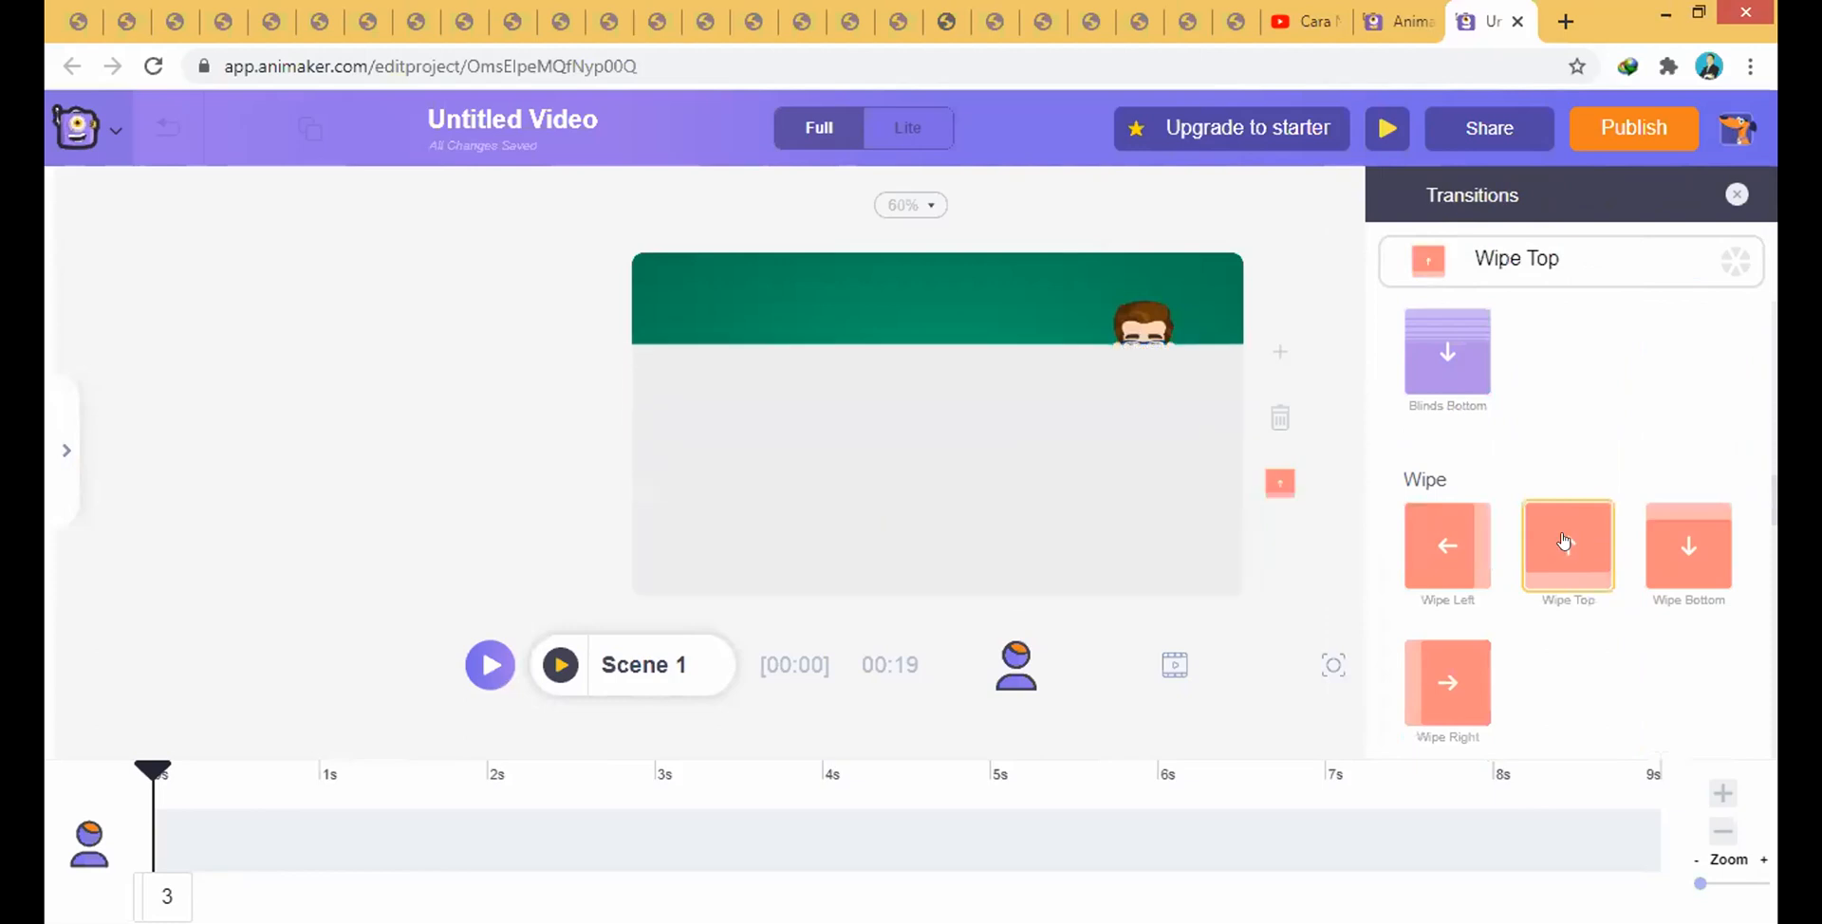
- Try the Circular Reveal and Fade special transitions between the two scenes, and apply Bright Square
scroll(1741, 554, down, 3)
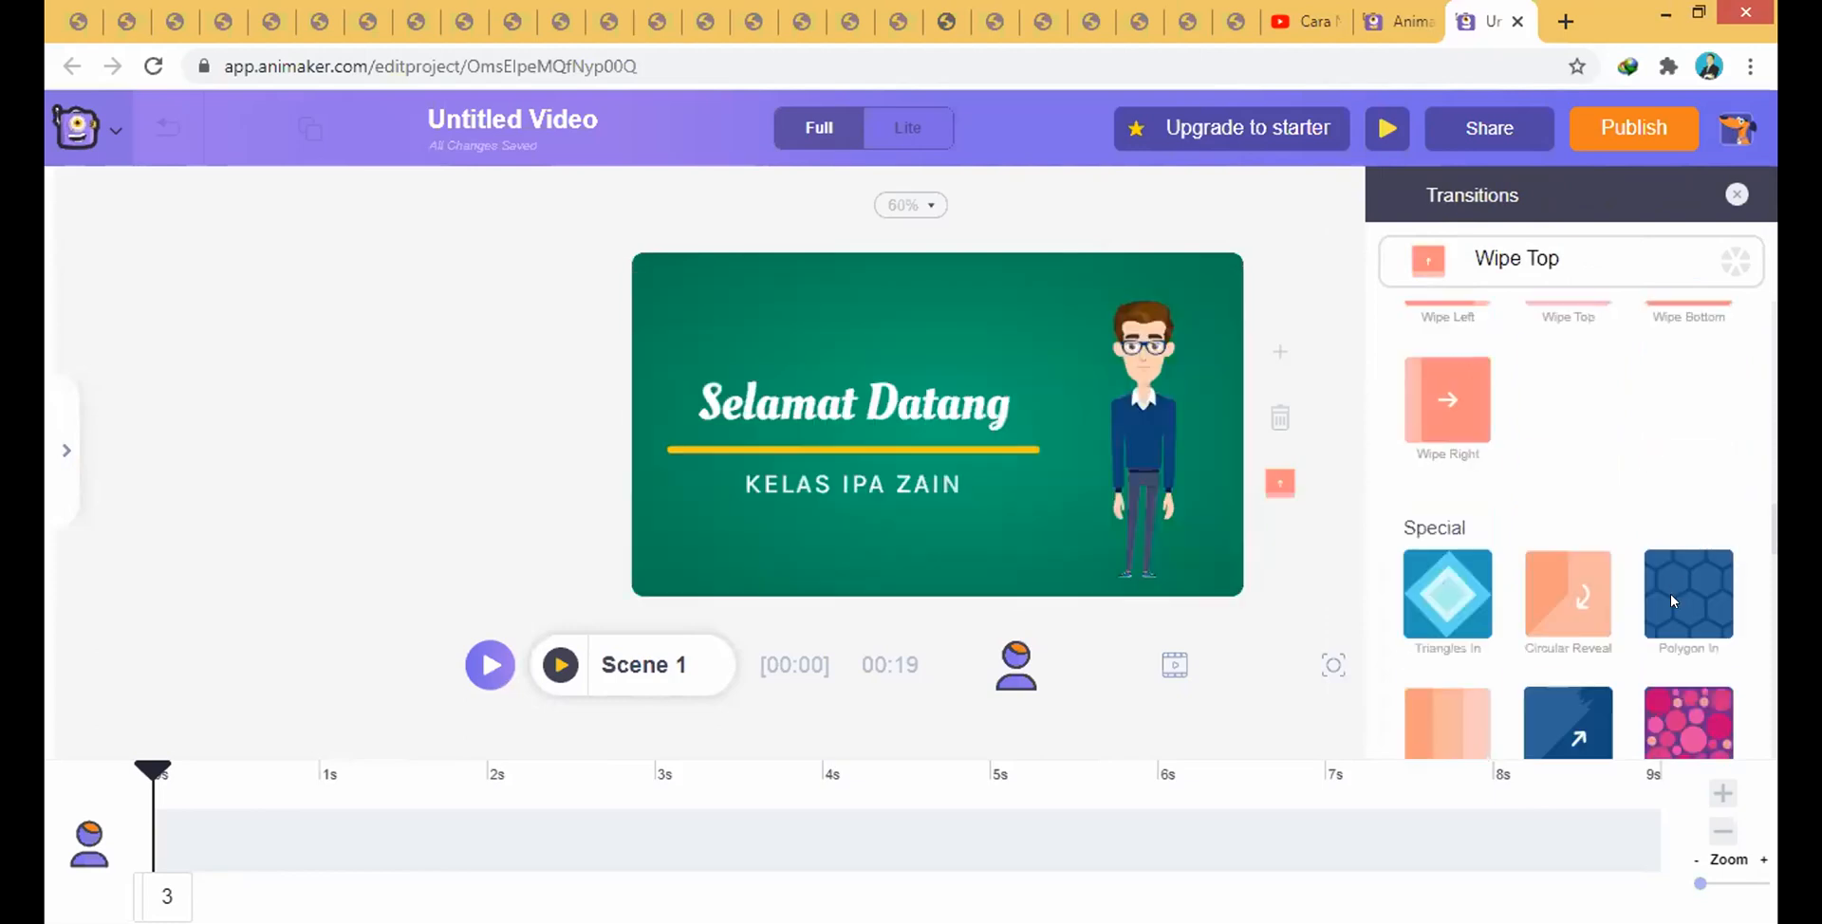
scroll(1676, 527, down, 2)
click(1678, 517)
click(1562, 414)
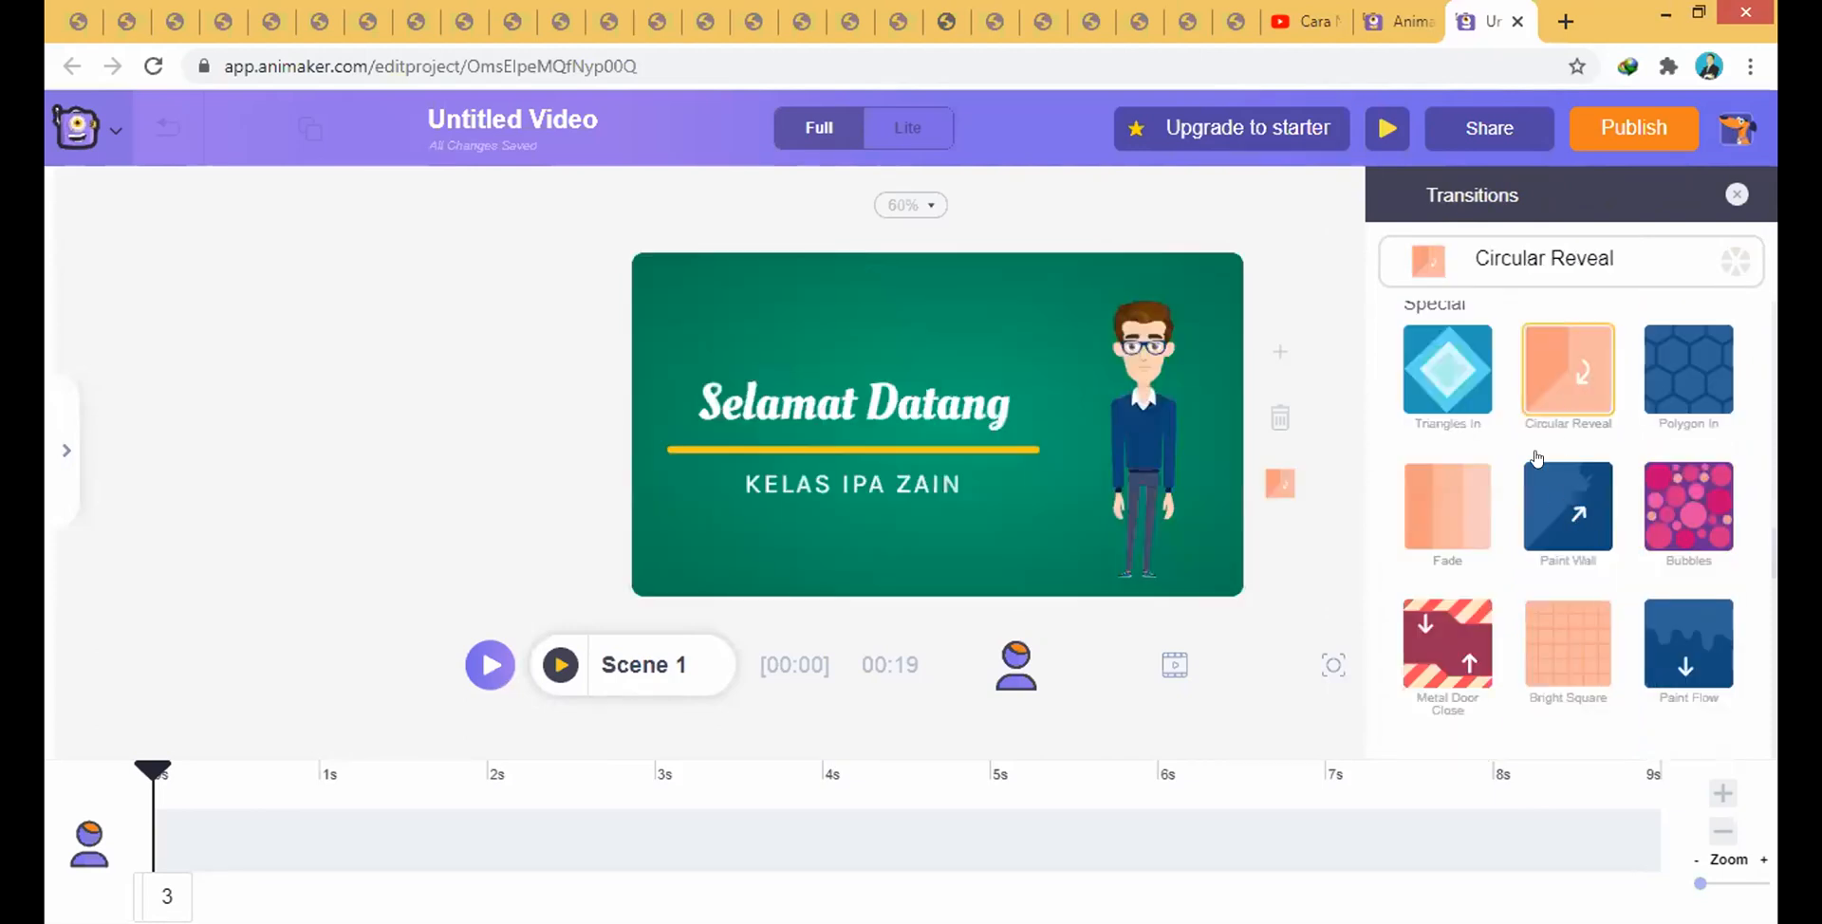
click(1471, 506)
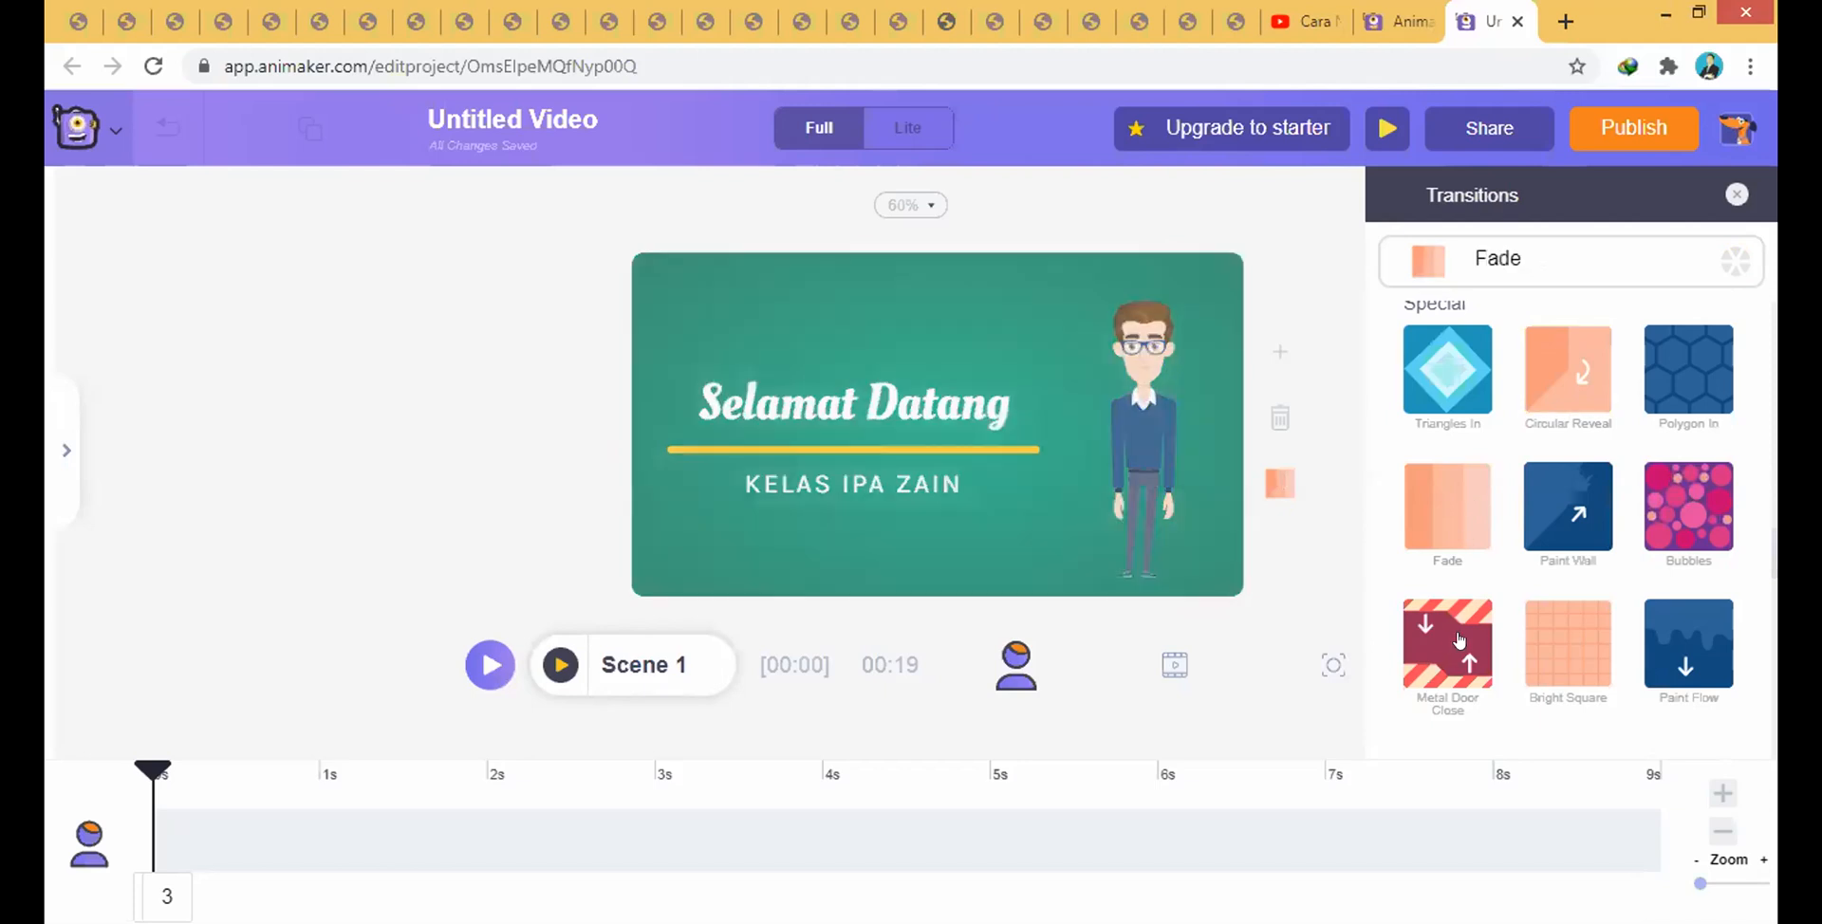
click(1539, 642)
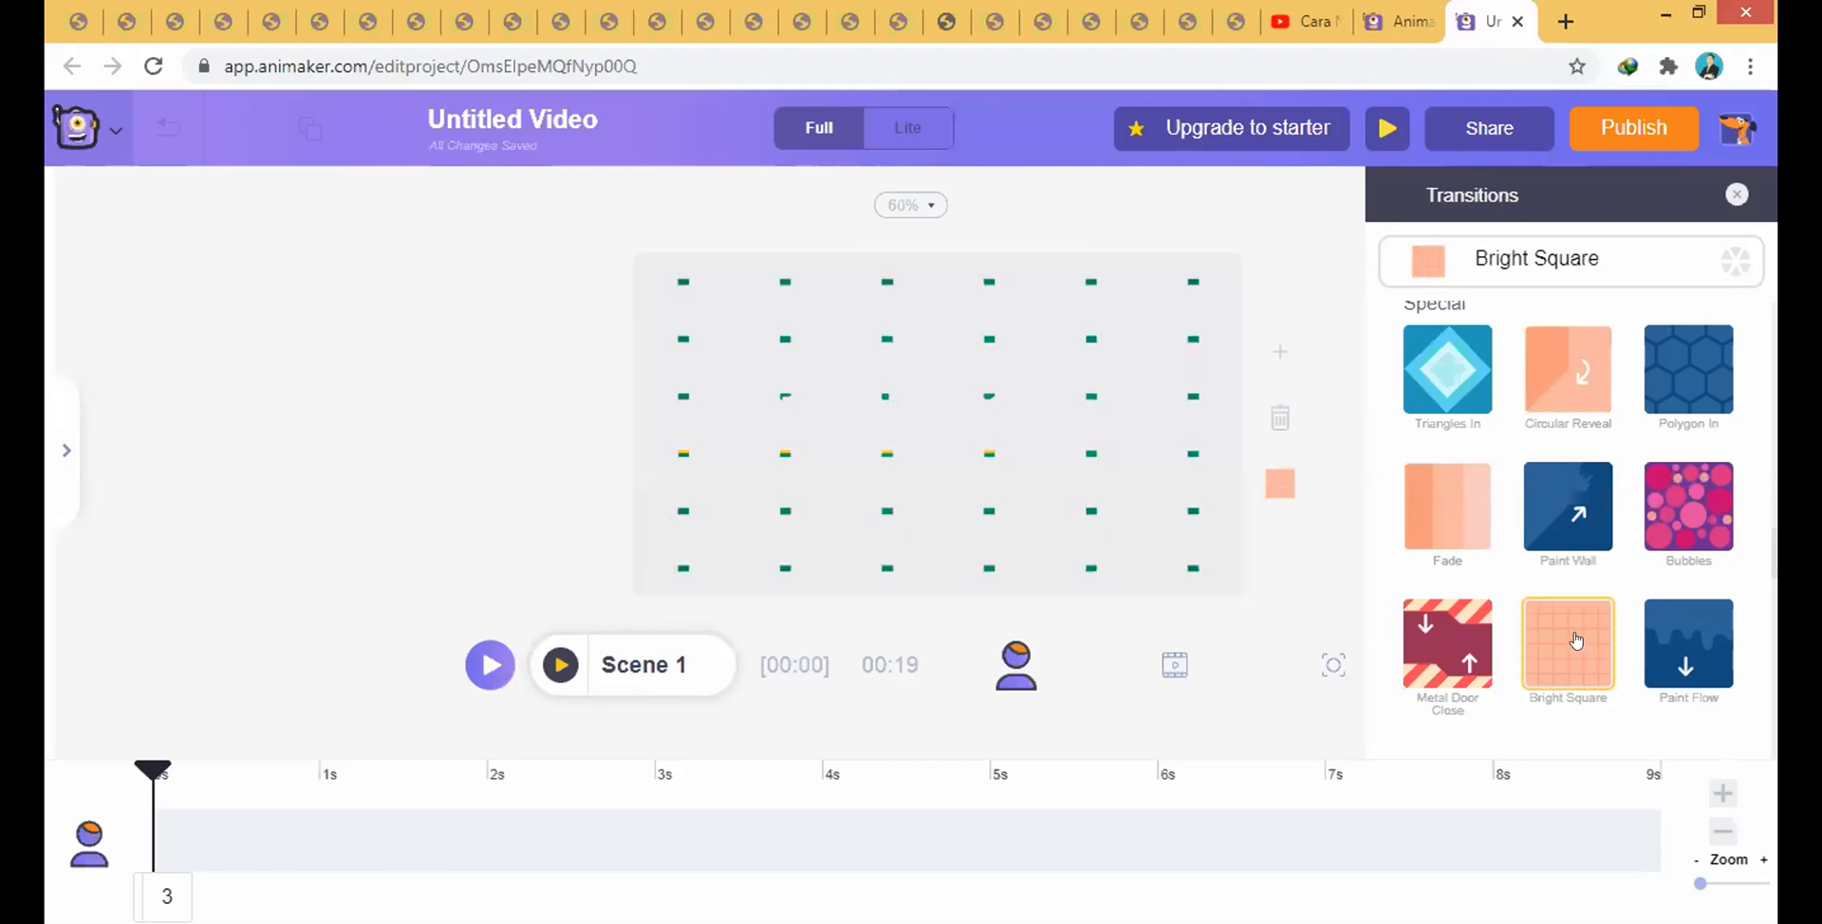
- Replace the transition between Scene 1 and Scene 2 with the basic Slide Left transition
scroll(1576, 642, down, 5)
scroll(1575, 643, up, 5)
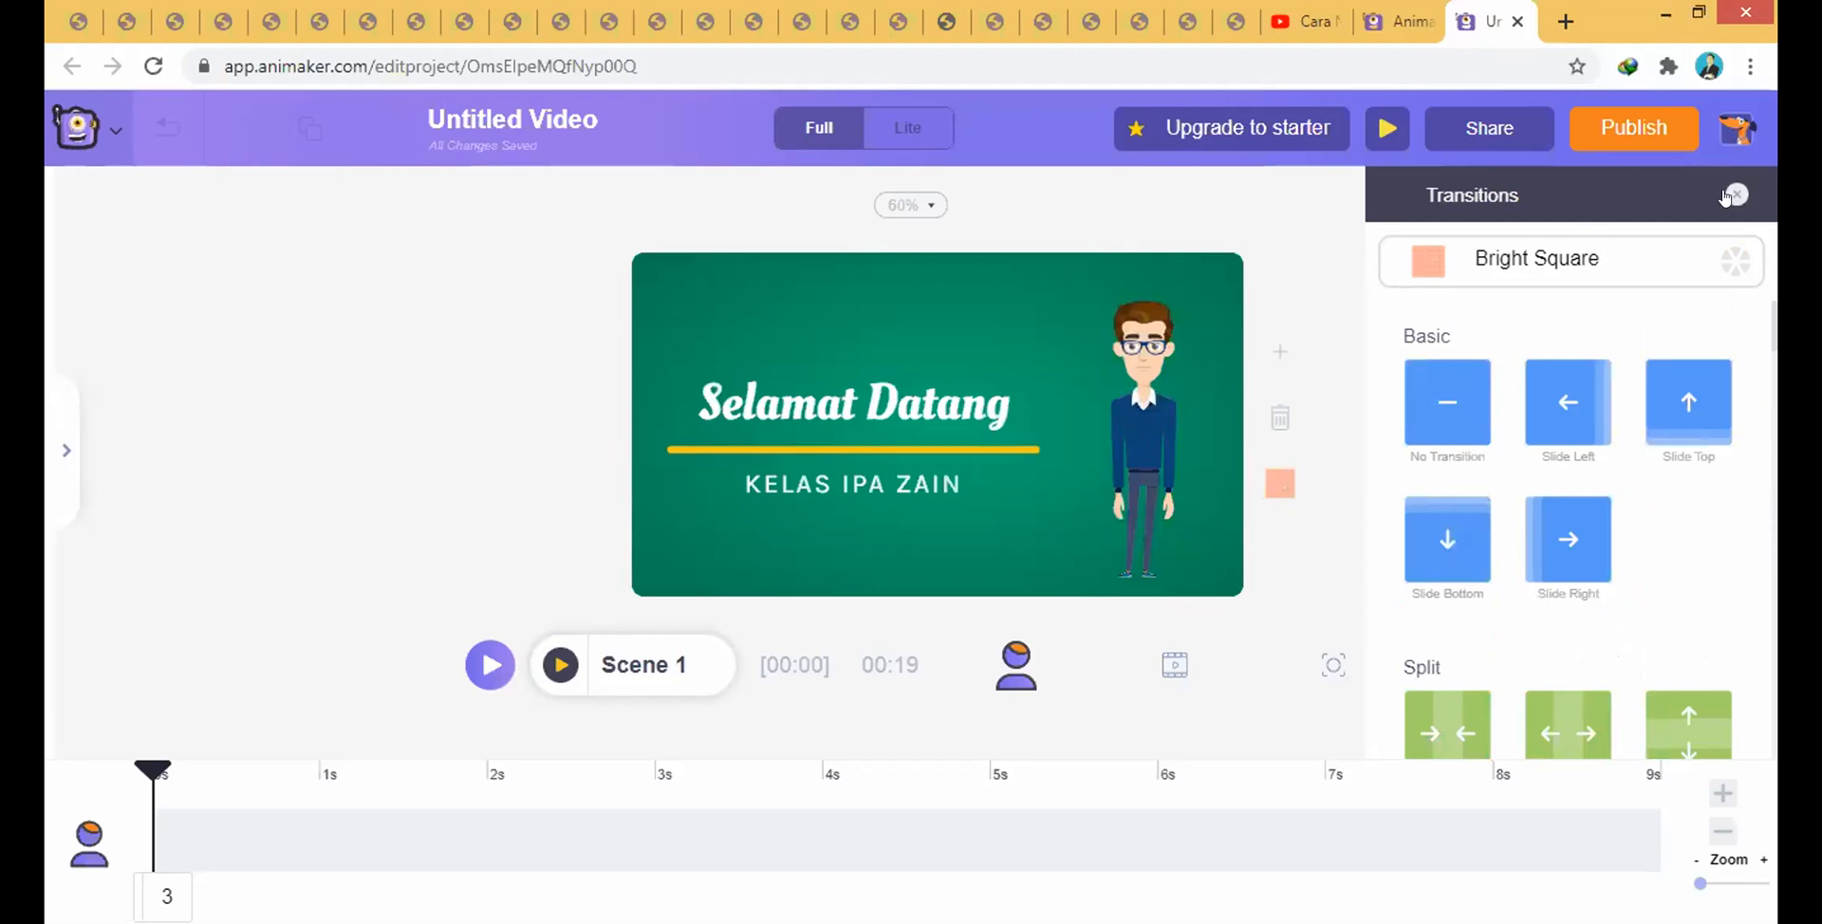
click(1564, 427)
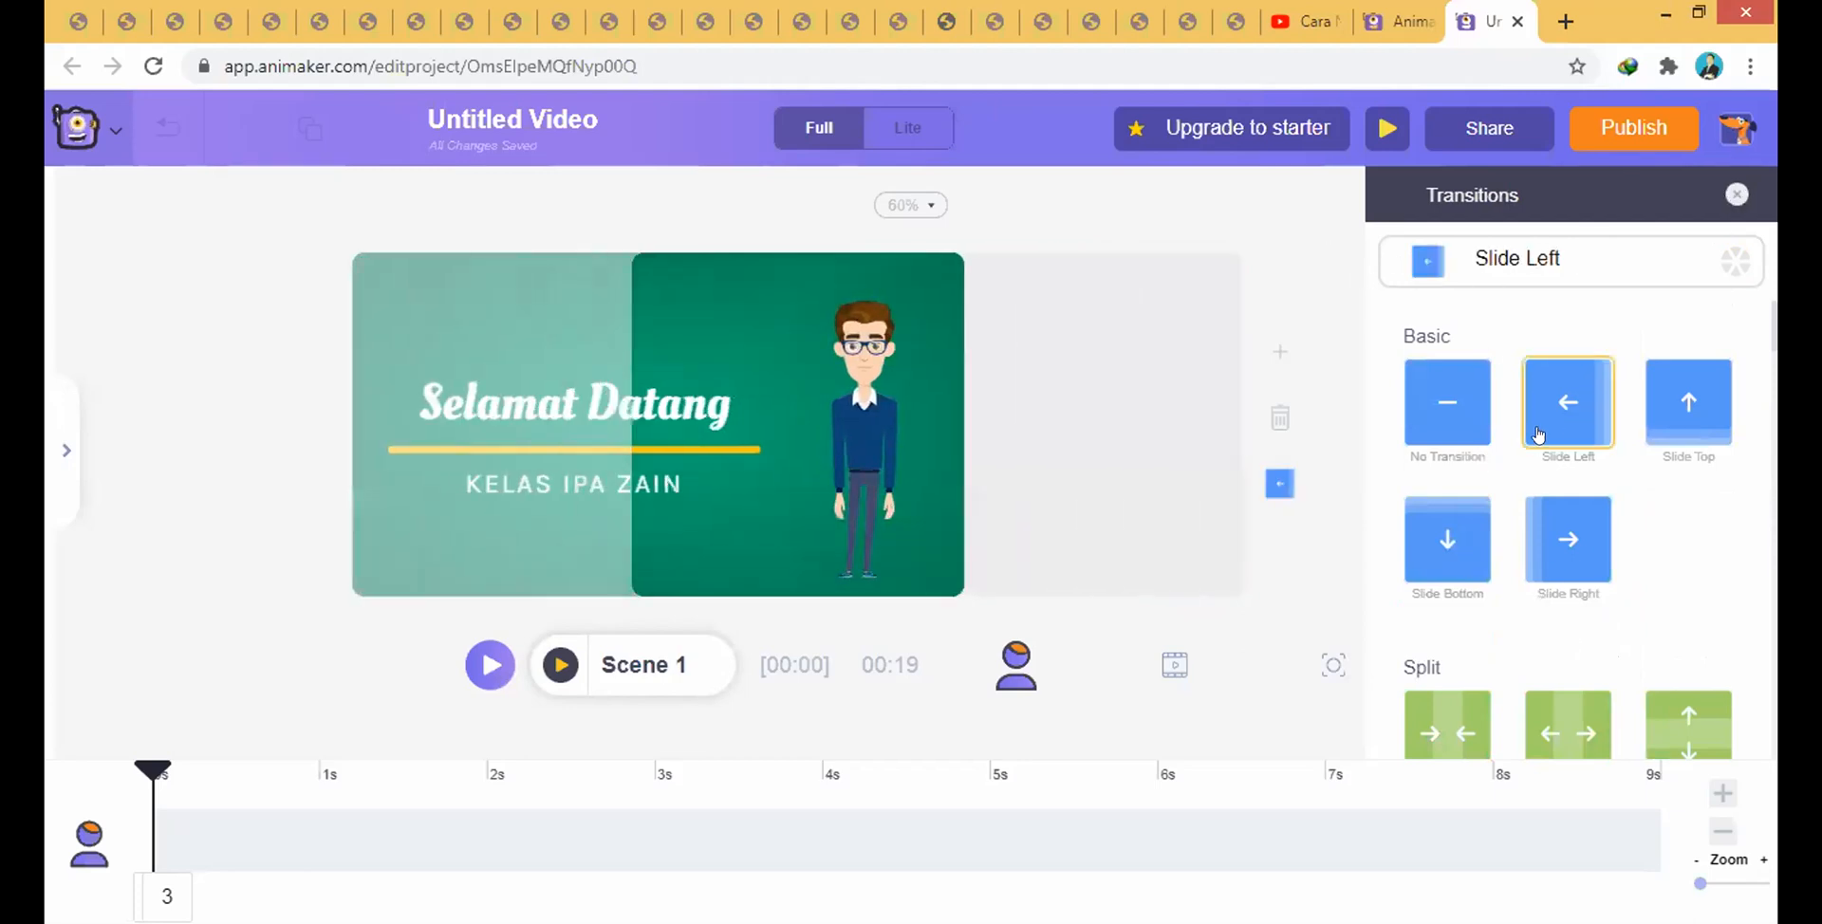
click(1722, 197)
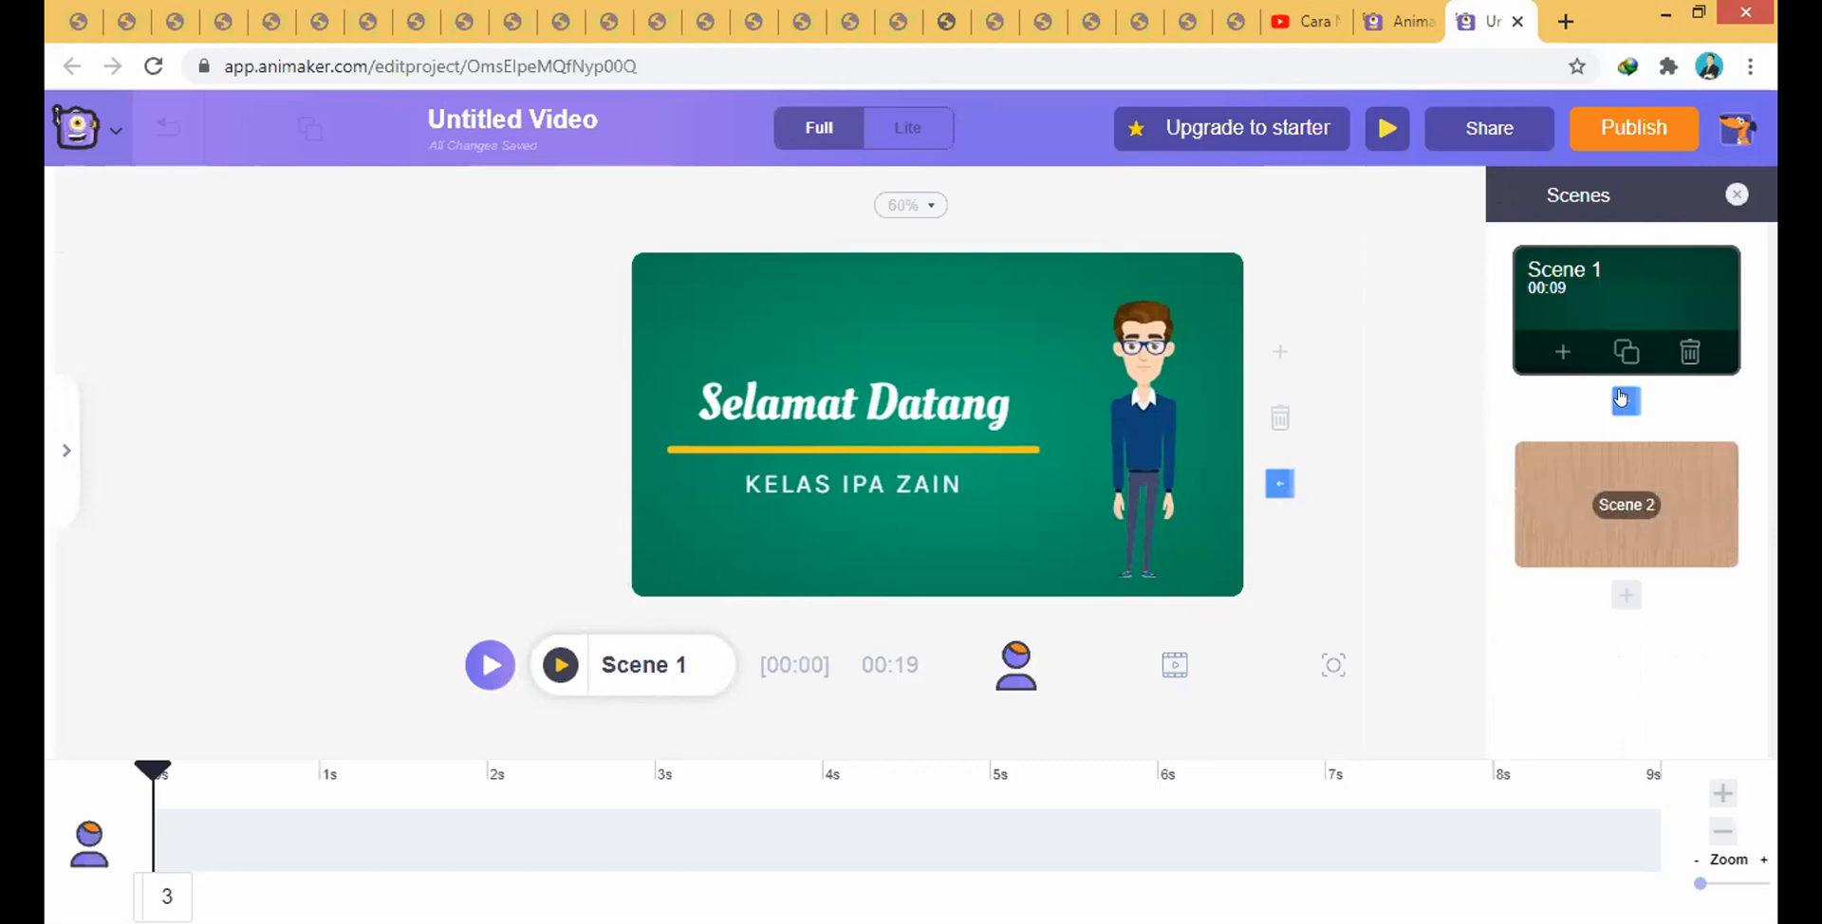
- Add a blank third scene after Scene 2, review Scene 2 and return to the new scene
click(1625, 597)
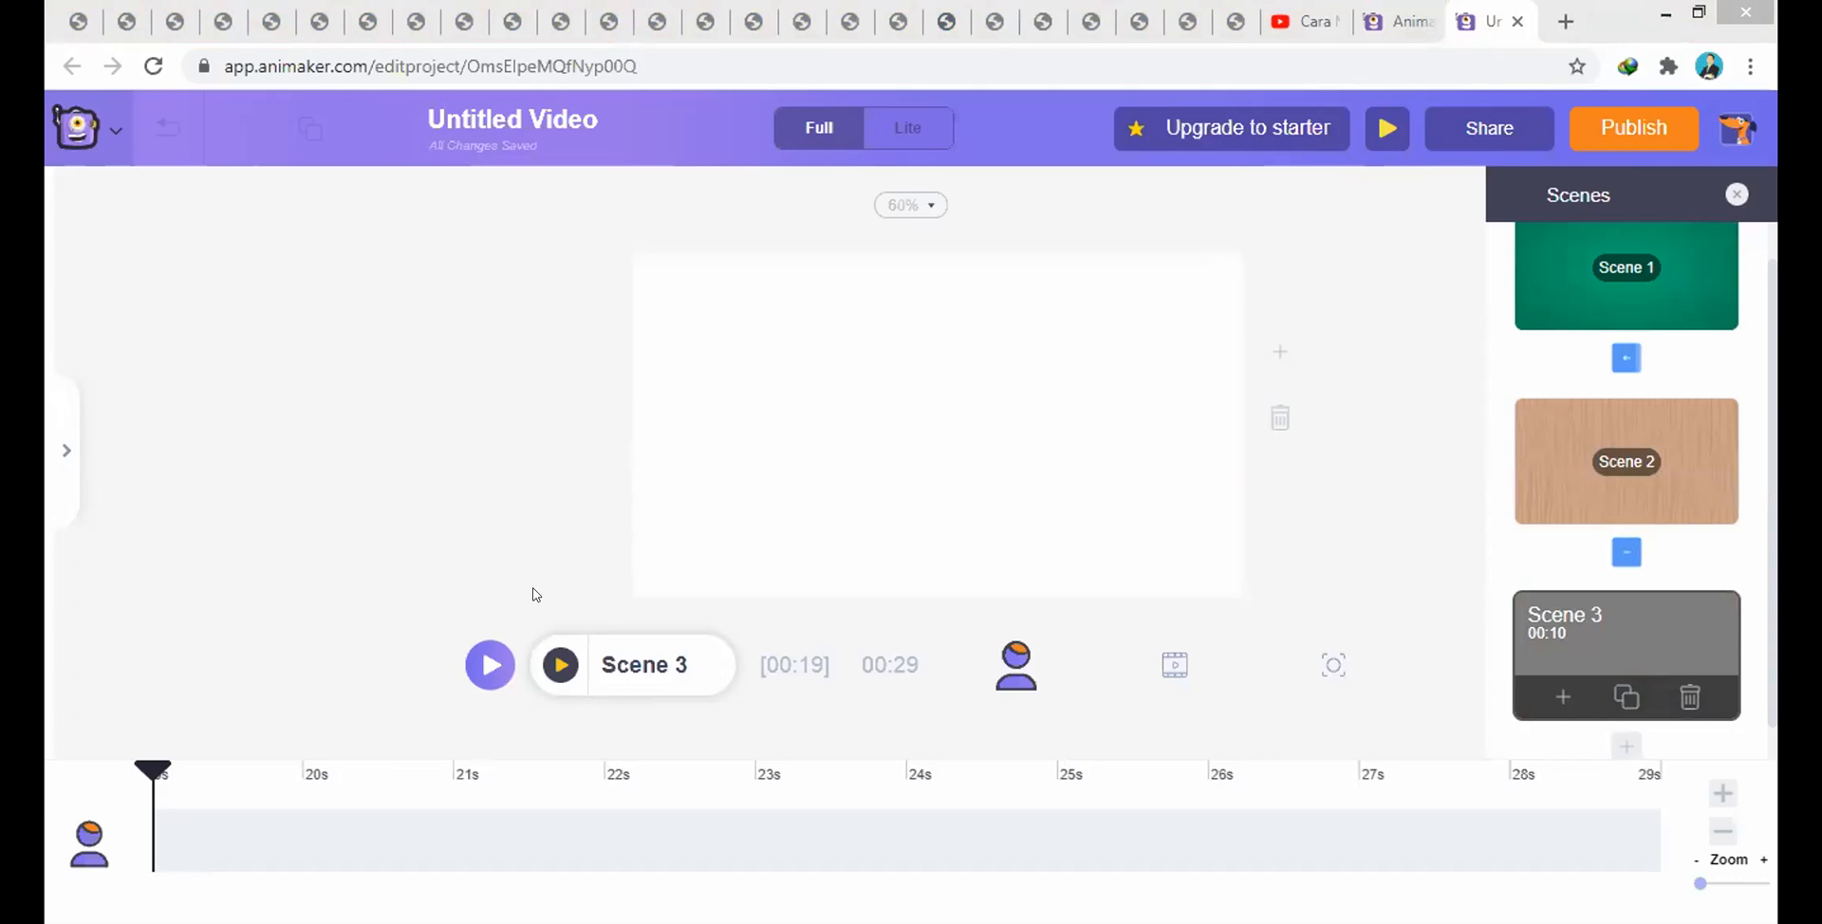
click(1579, 455)
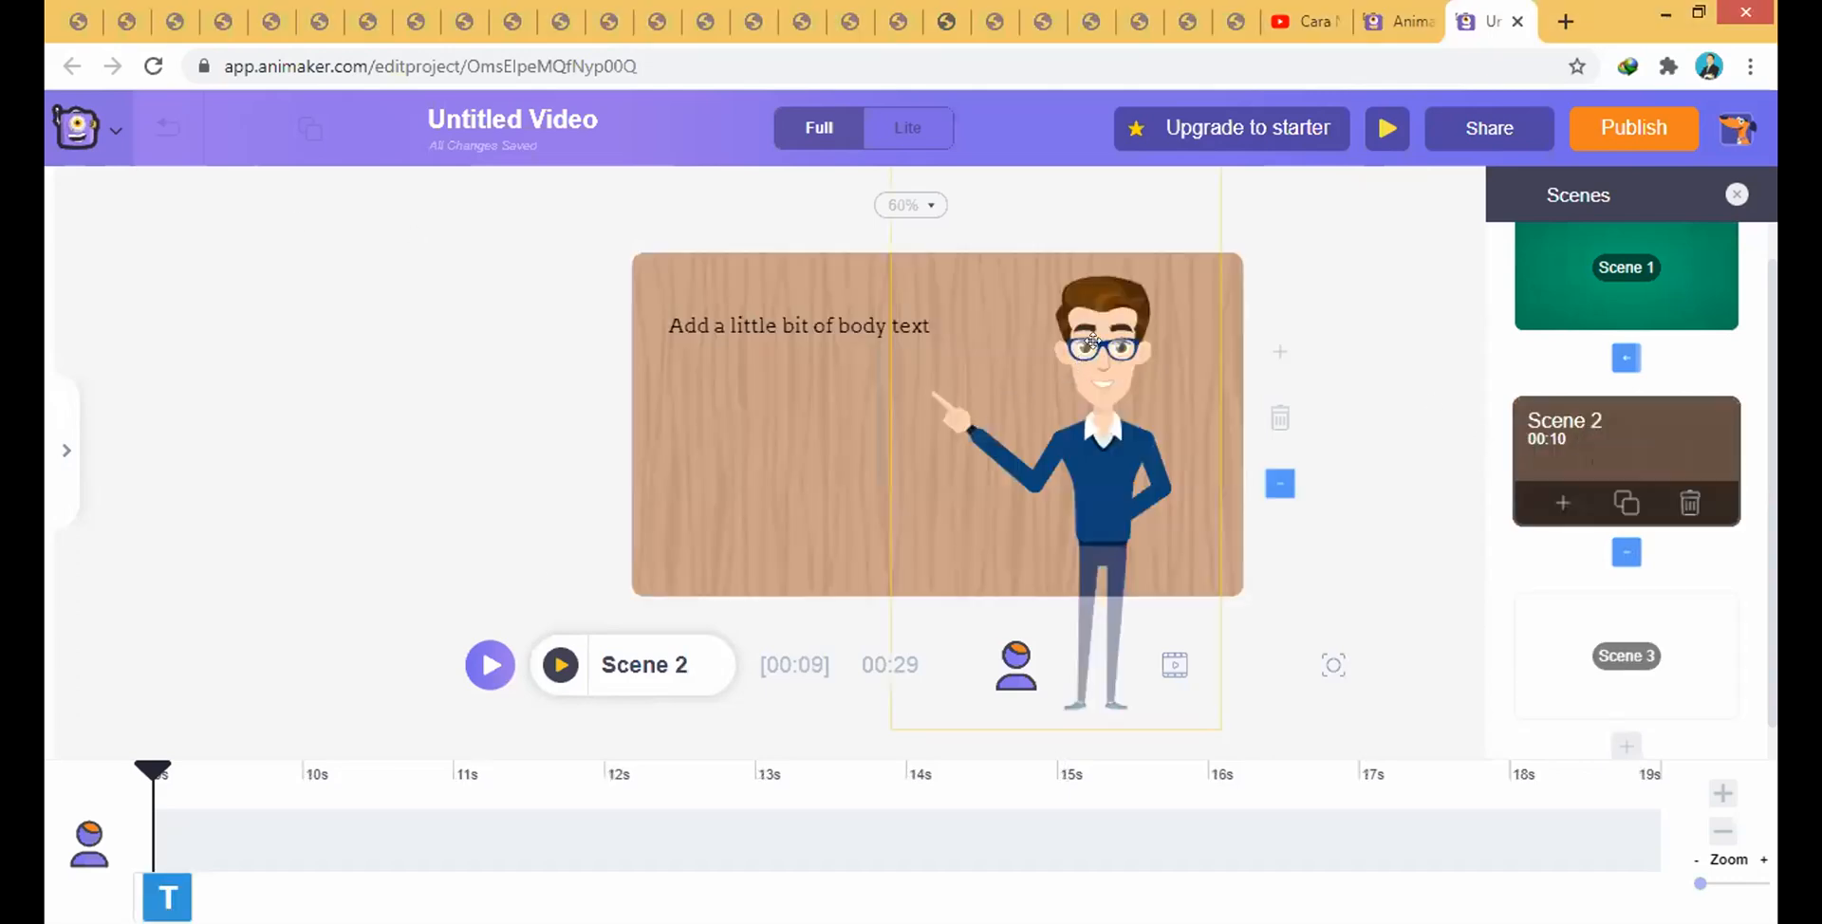
click(1209, 170)
drag(1209, 170, 1200, 241)
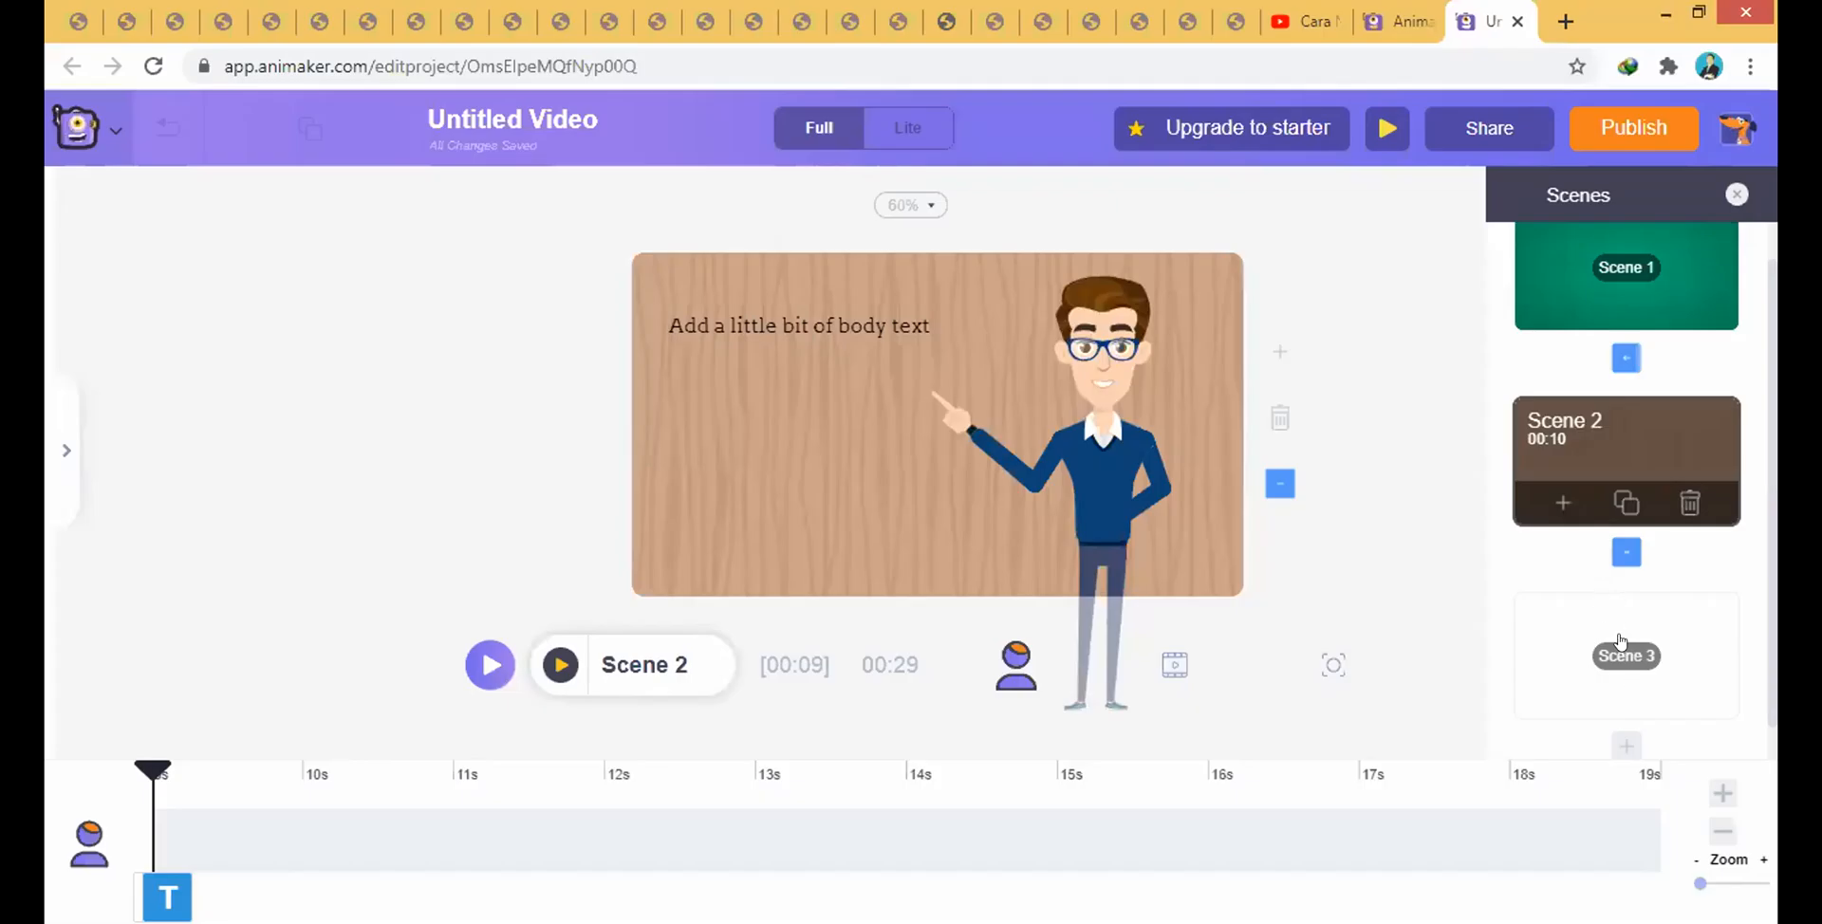
scroll(1613, 616, down, 1)
click(1614, 621)
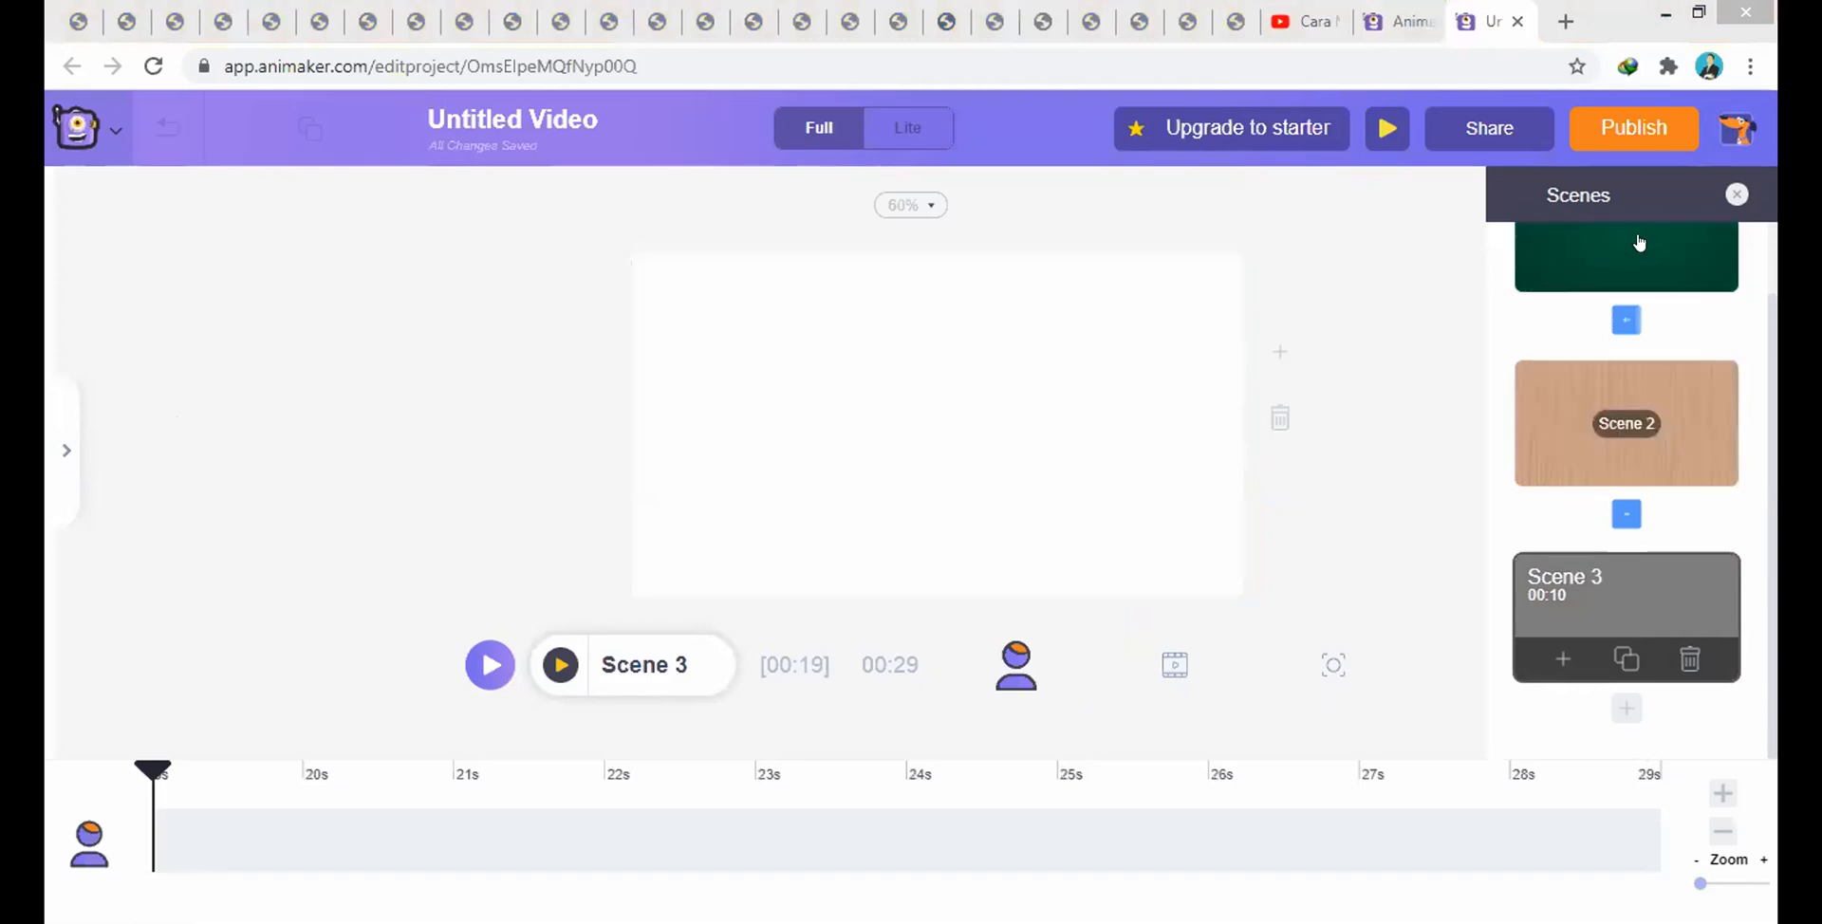
- Try the Circles Left ripple transition between Scene 1 and Scene 2, and apply Circles In instead
click(1620, 321)
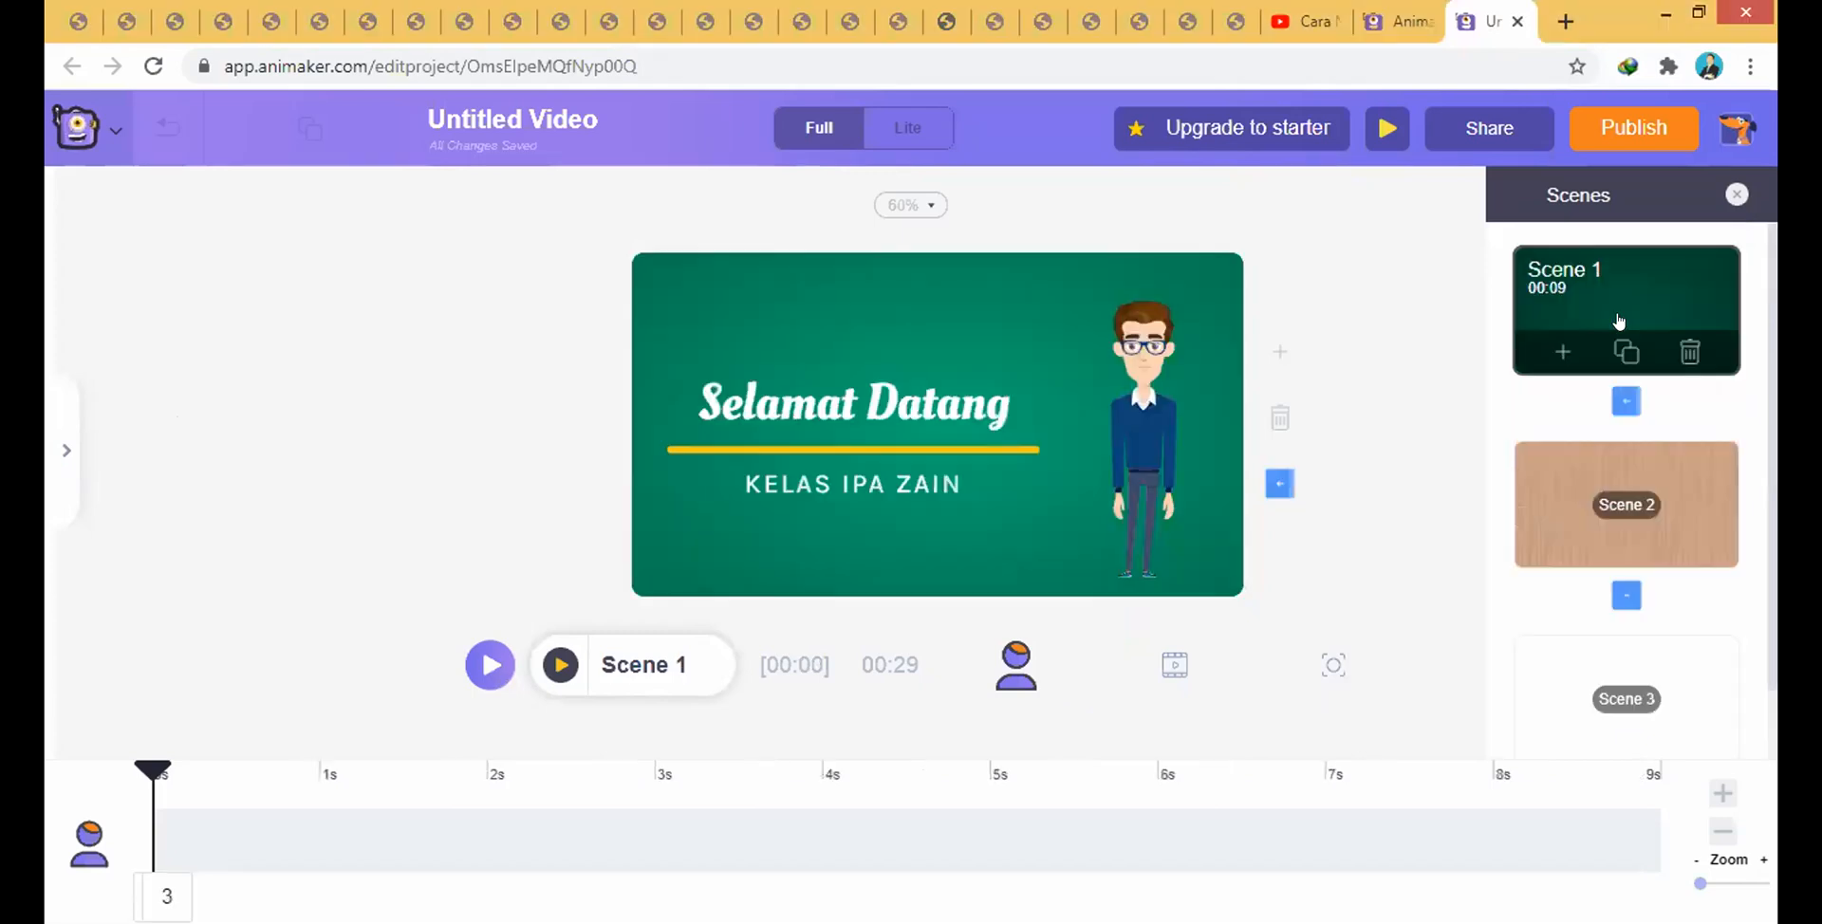
click(1622, 413)
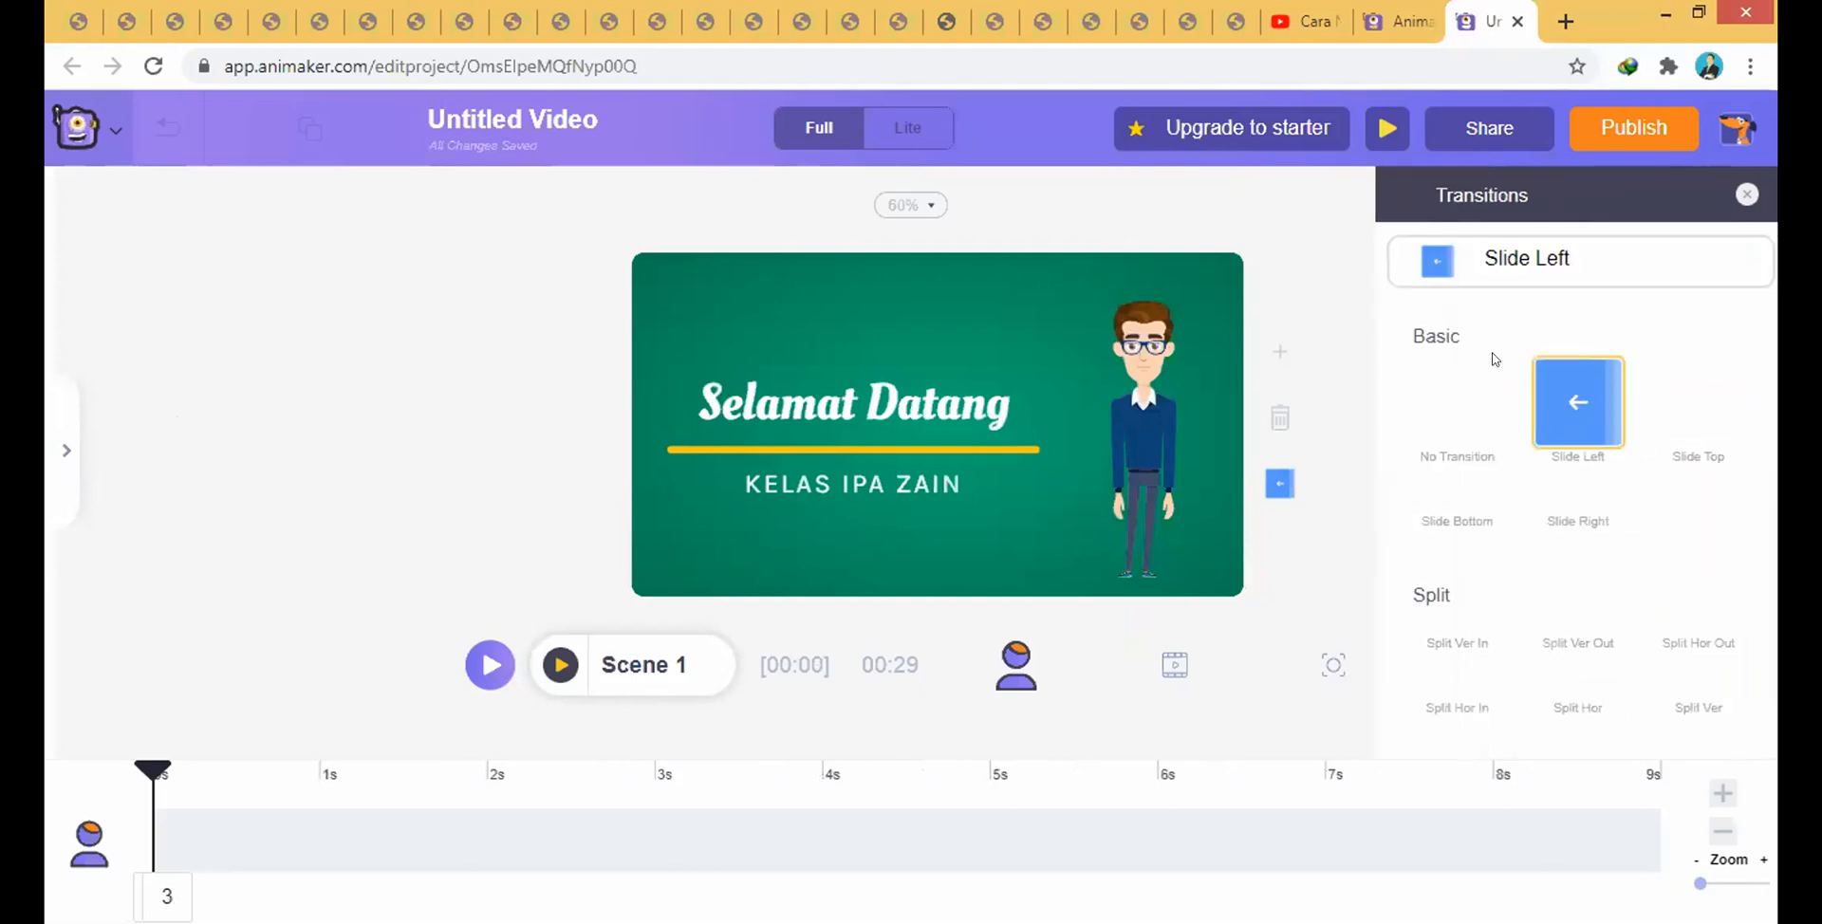
scroll(1504, 655, down, 5)
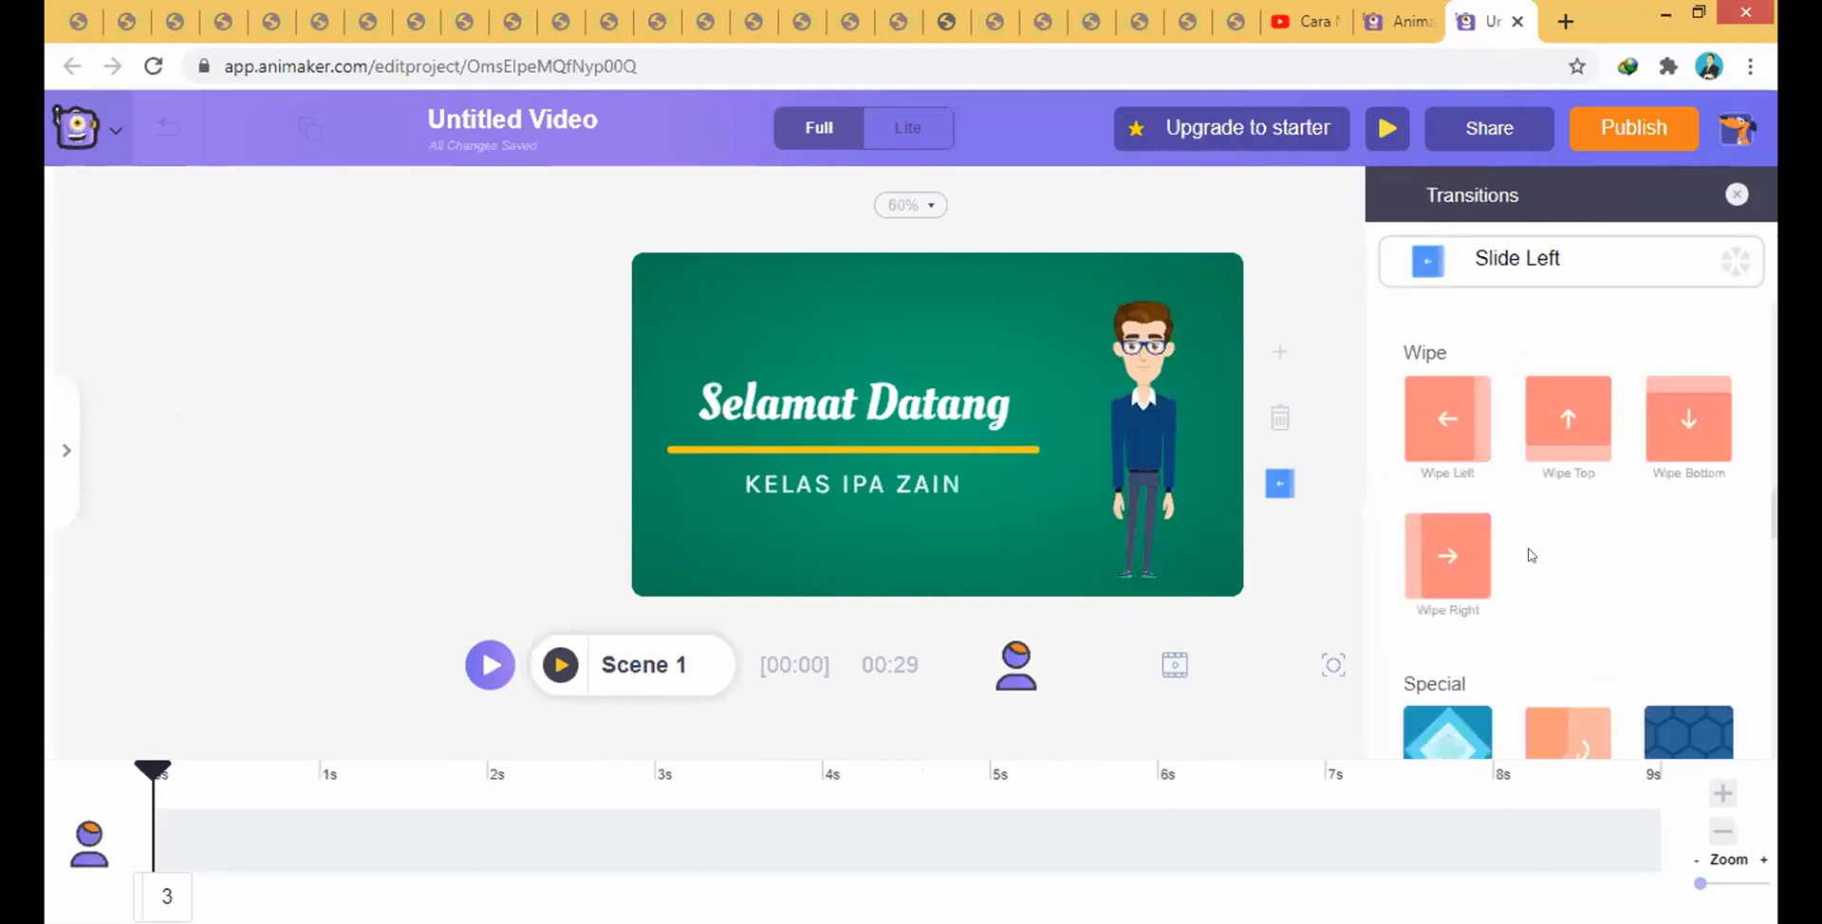
scroll(1557, 418, down, 5)
scroll(1556, 417, down, 5)
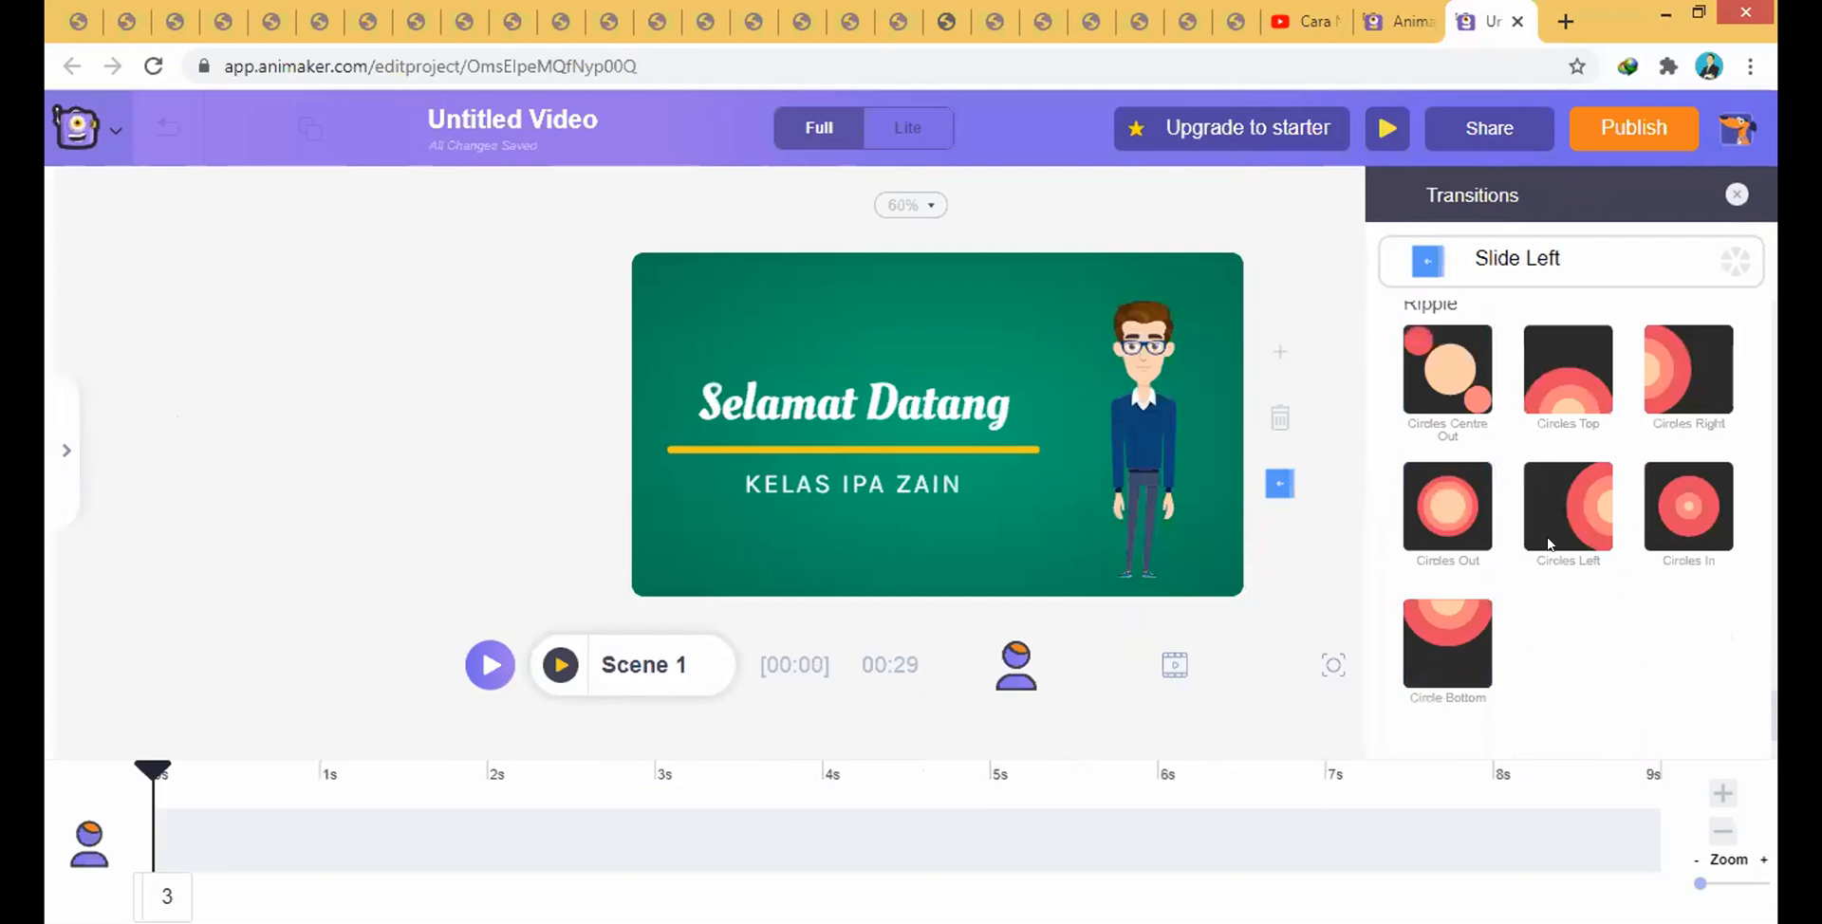
scroll(1580, 436, down, 1)
click(1580, 438)
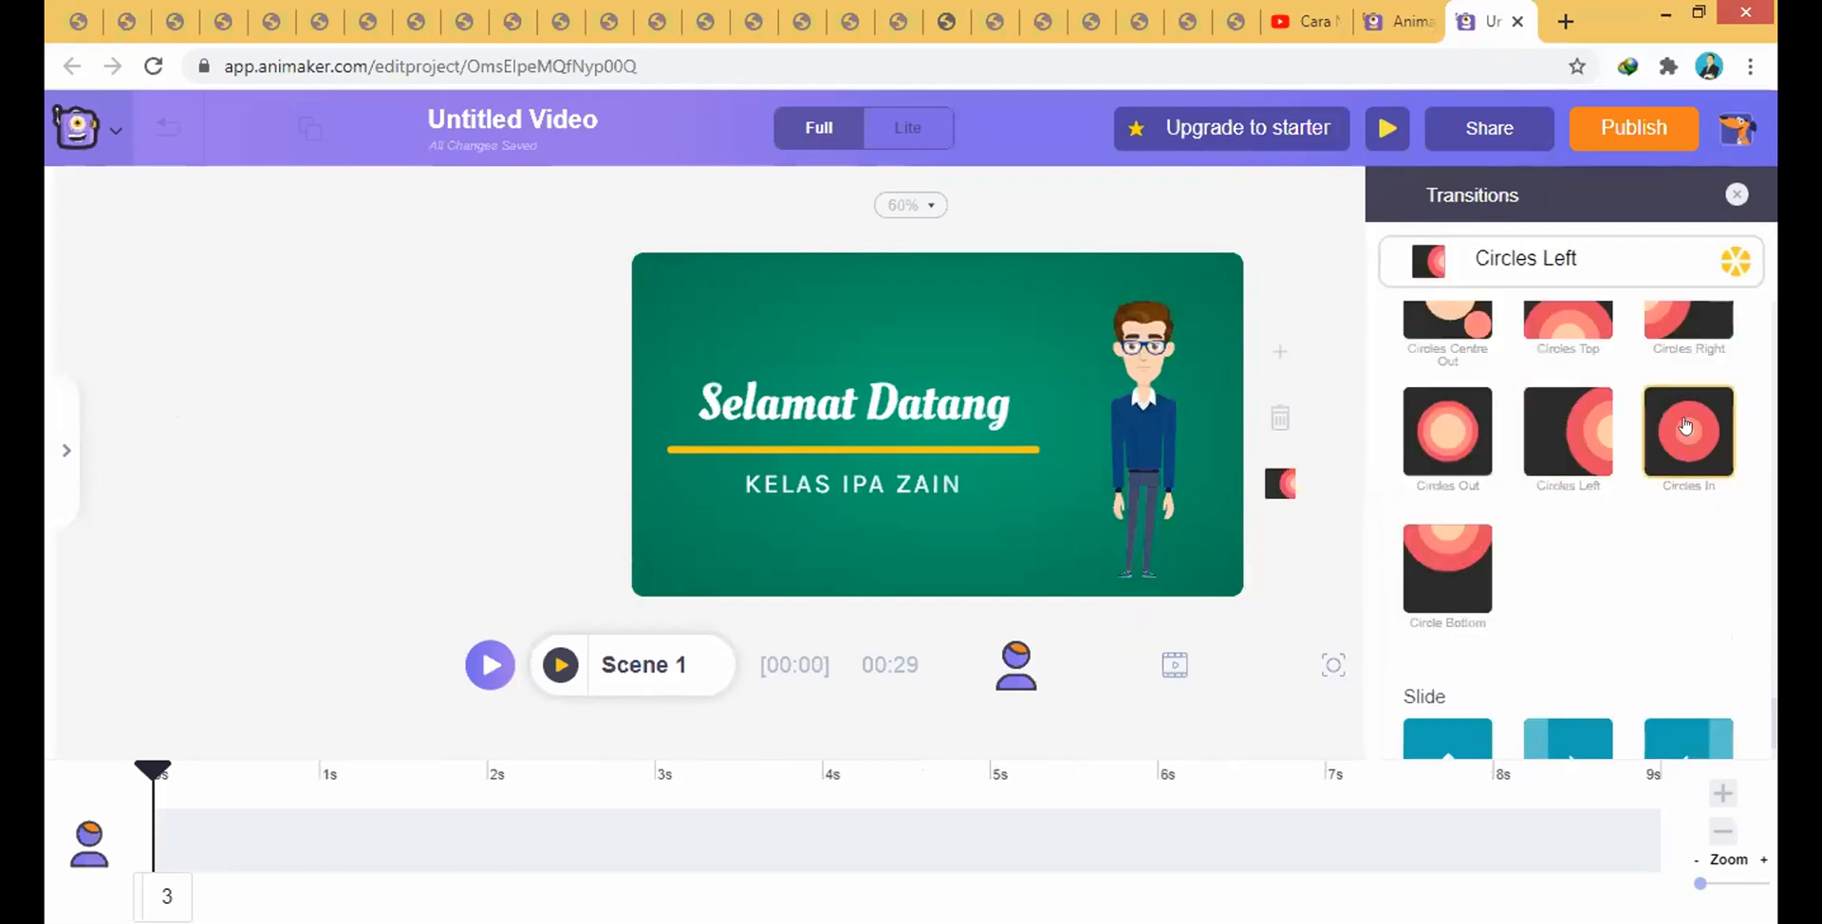
click(1675, 437)
scroll(1599, 501, up, 1)
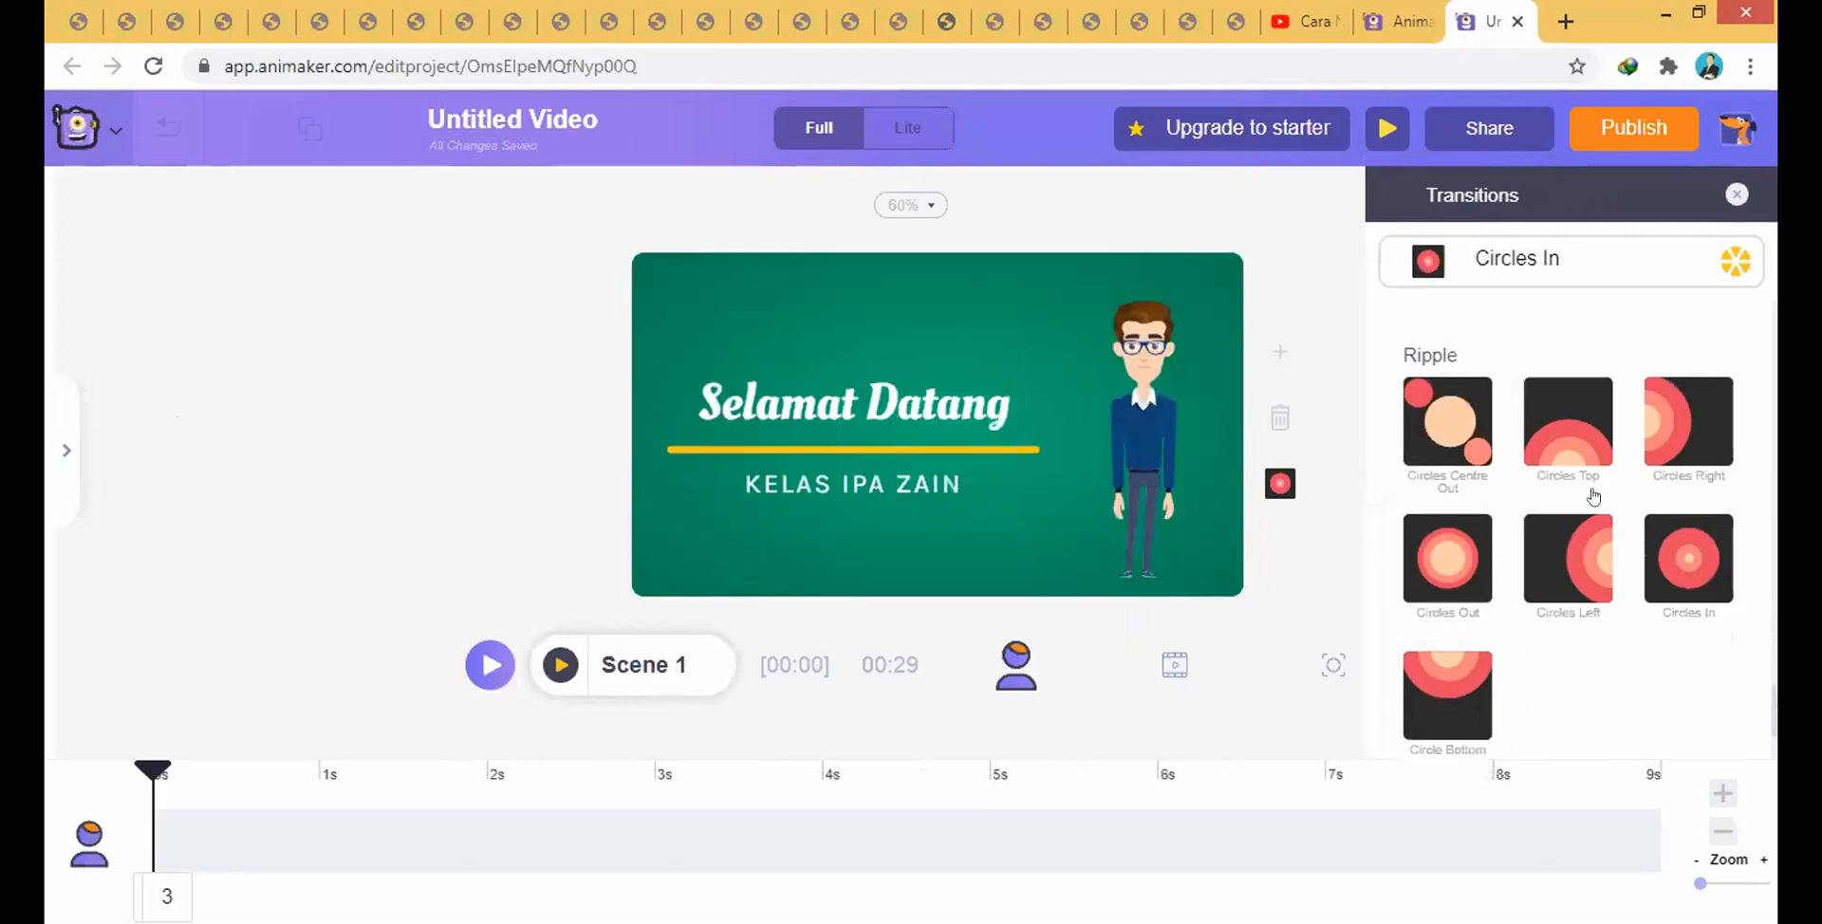
click(1735, 196)
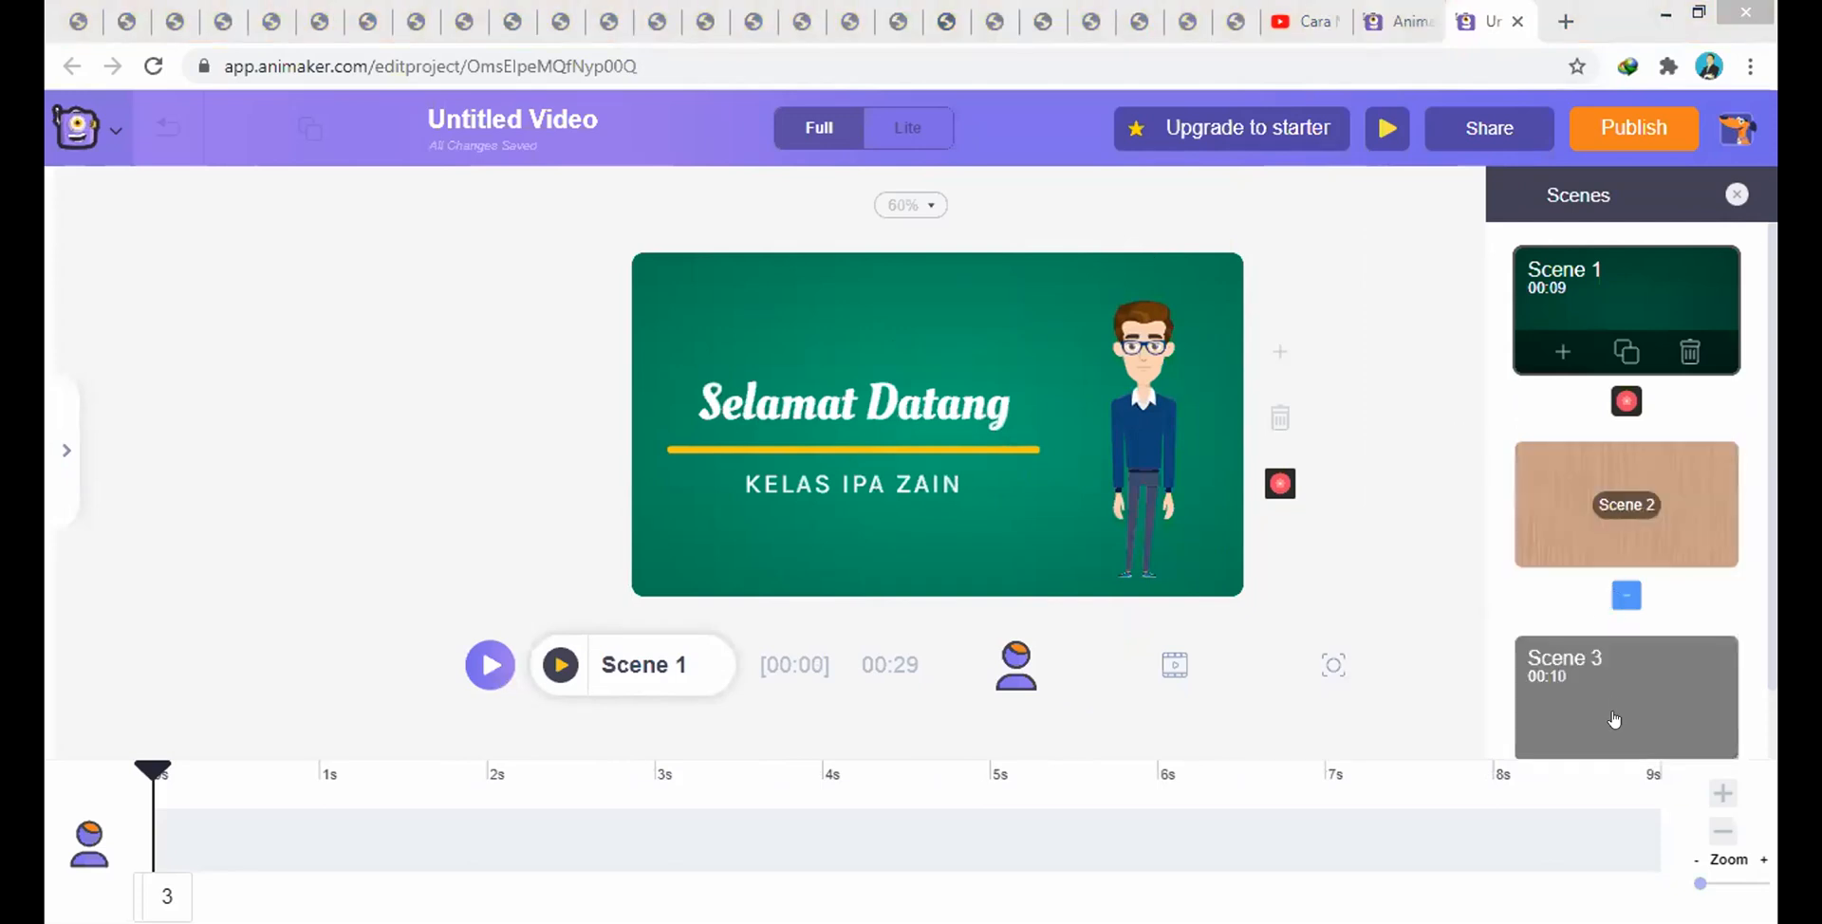
- Try the purple Circles Top transition between Scene 2 and Scene 3, and apply the Ripple group's Circles Top
click(1627, 595)
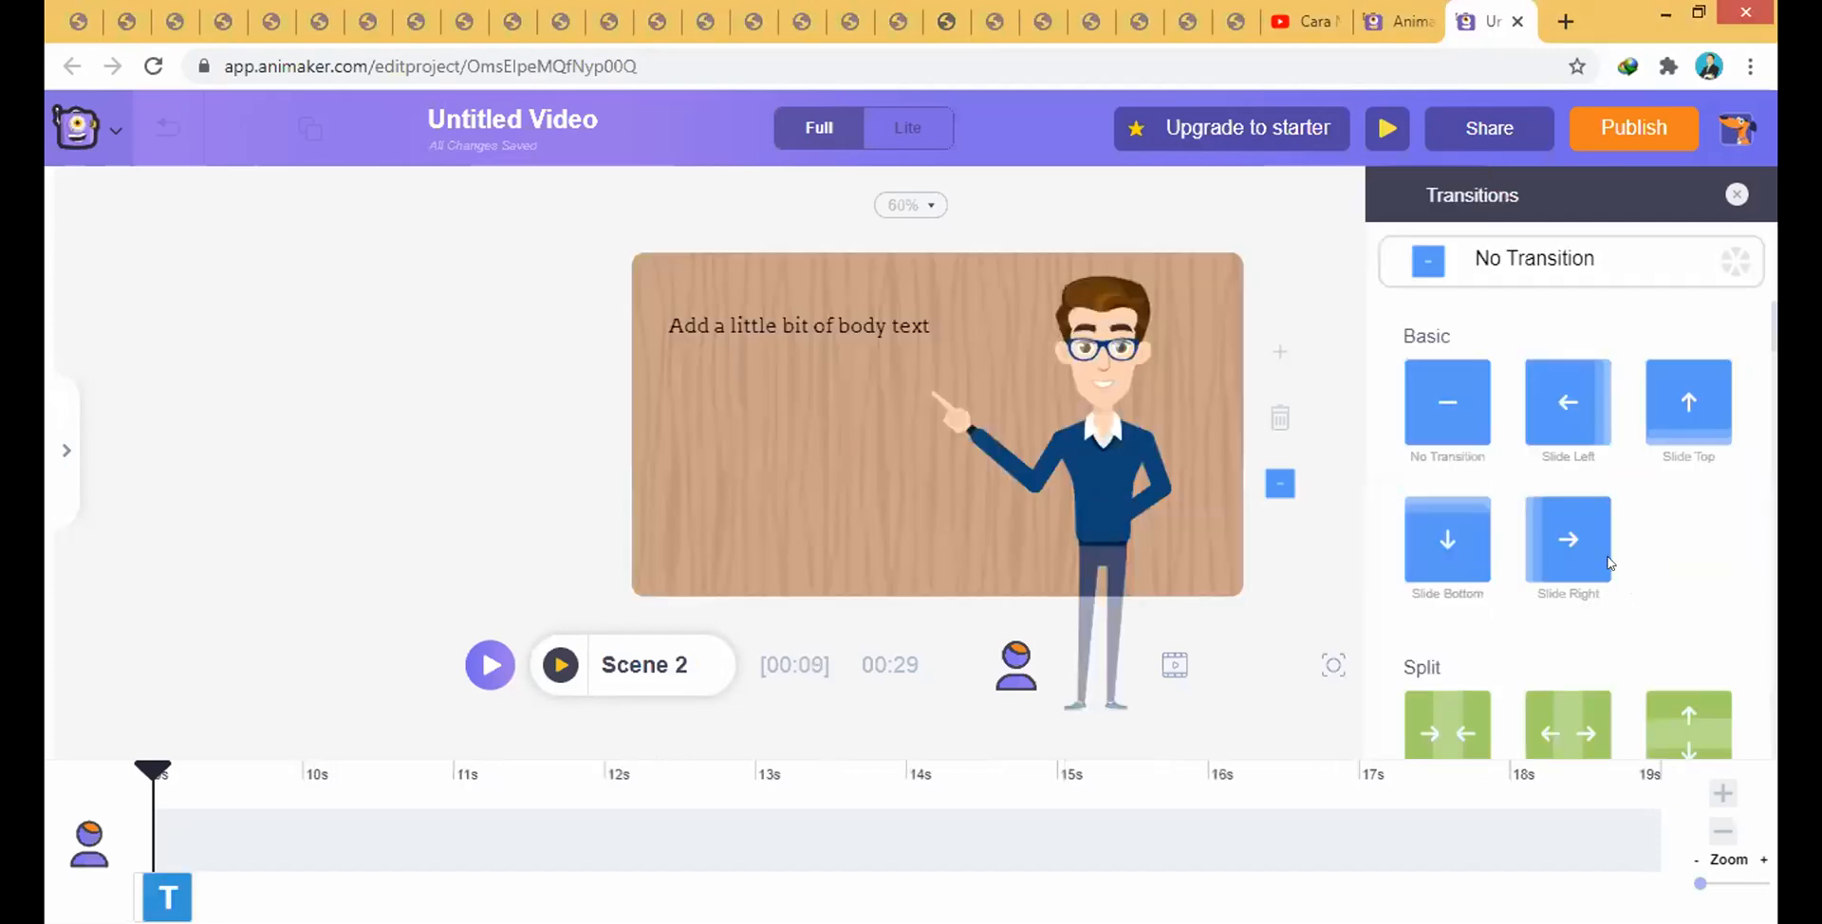
scroll(1604, 588, down, 5)
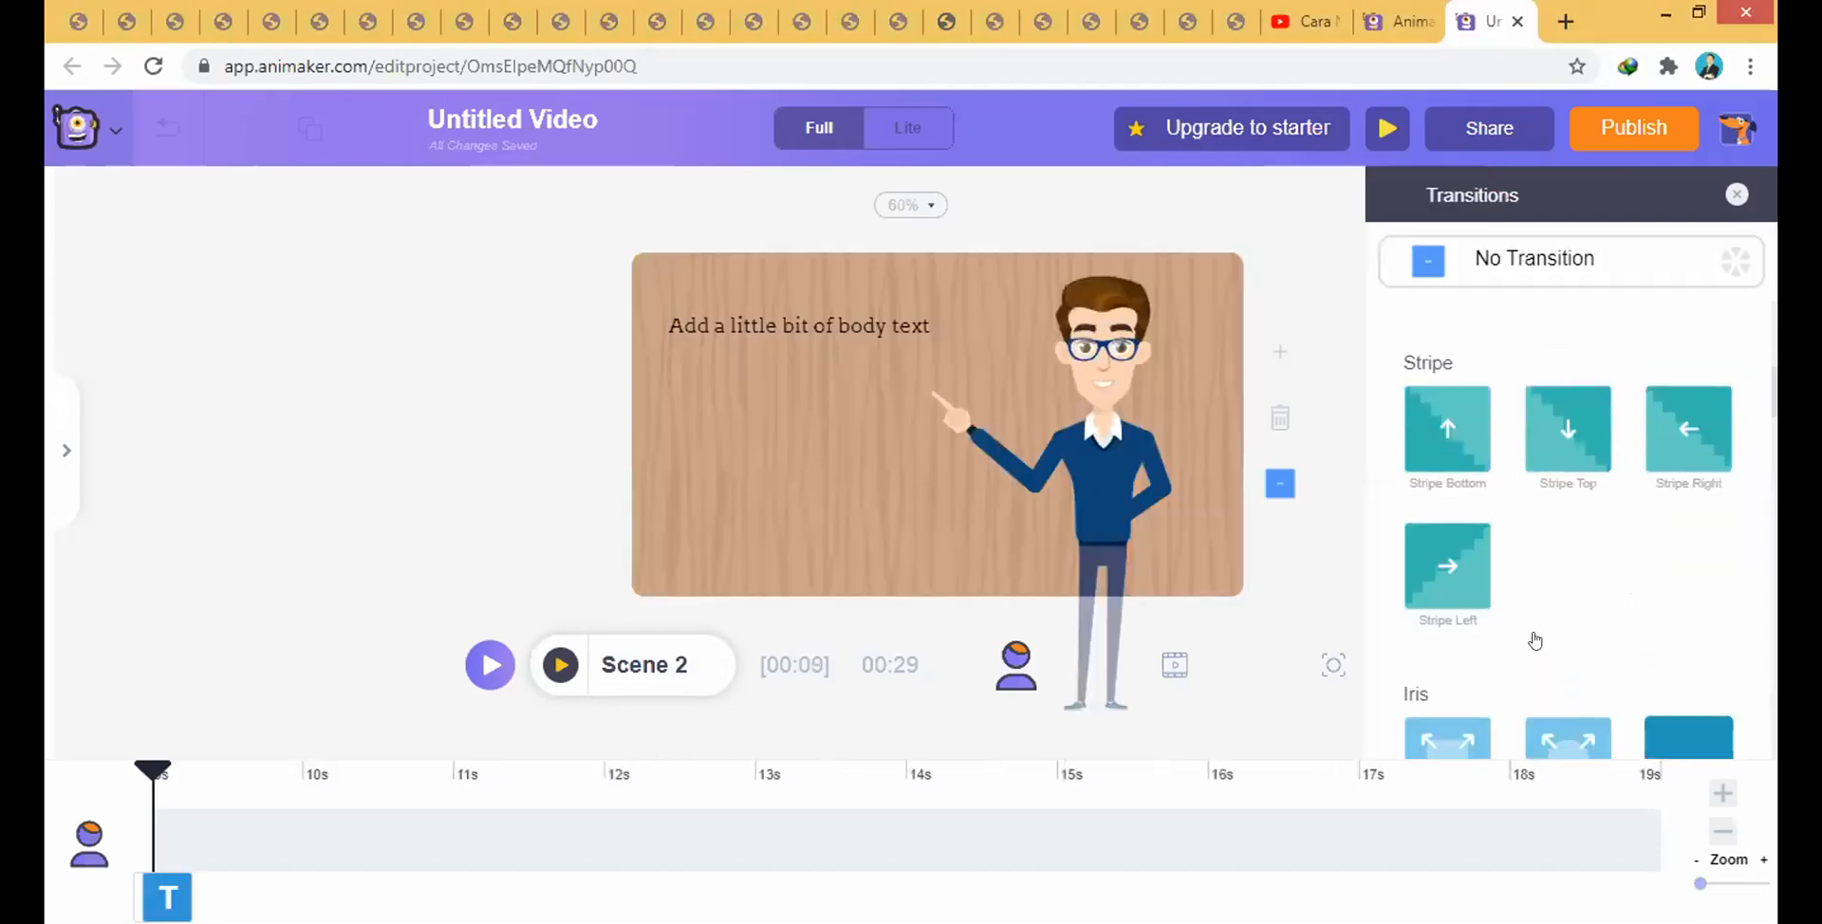
scroll(1571, 664, down, 10)
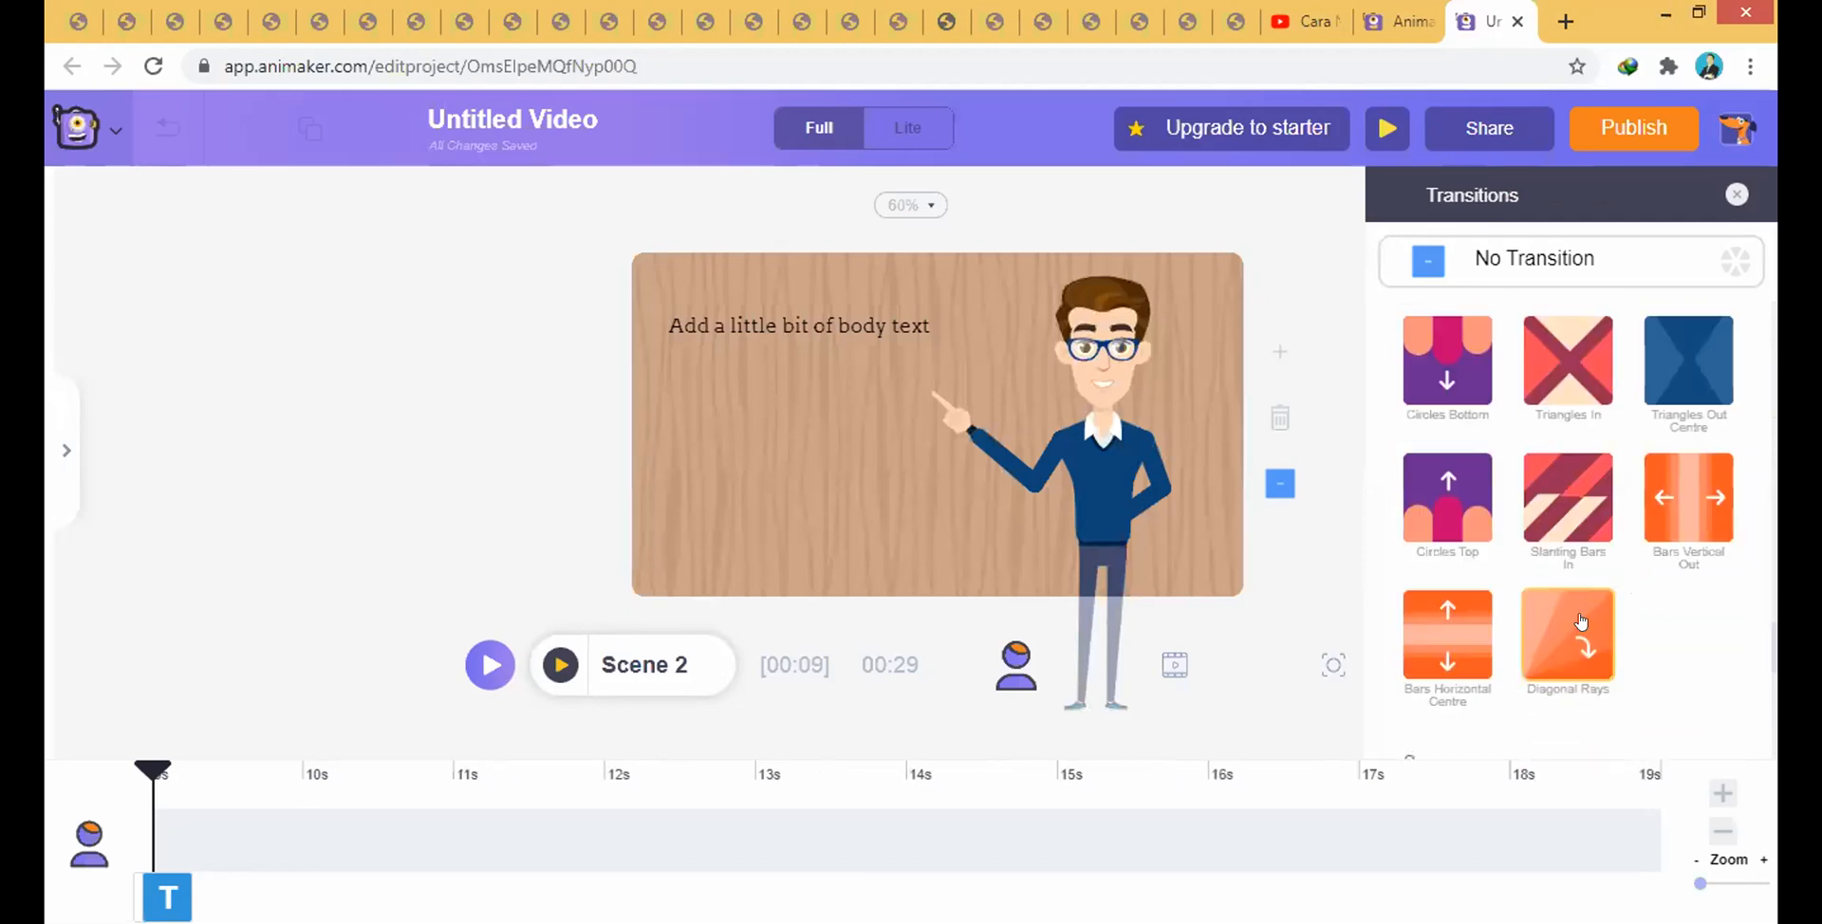
scroll(1442, 362, down, 1)
click(1441, 362)
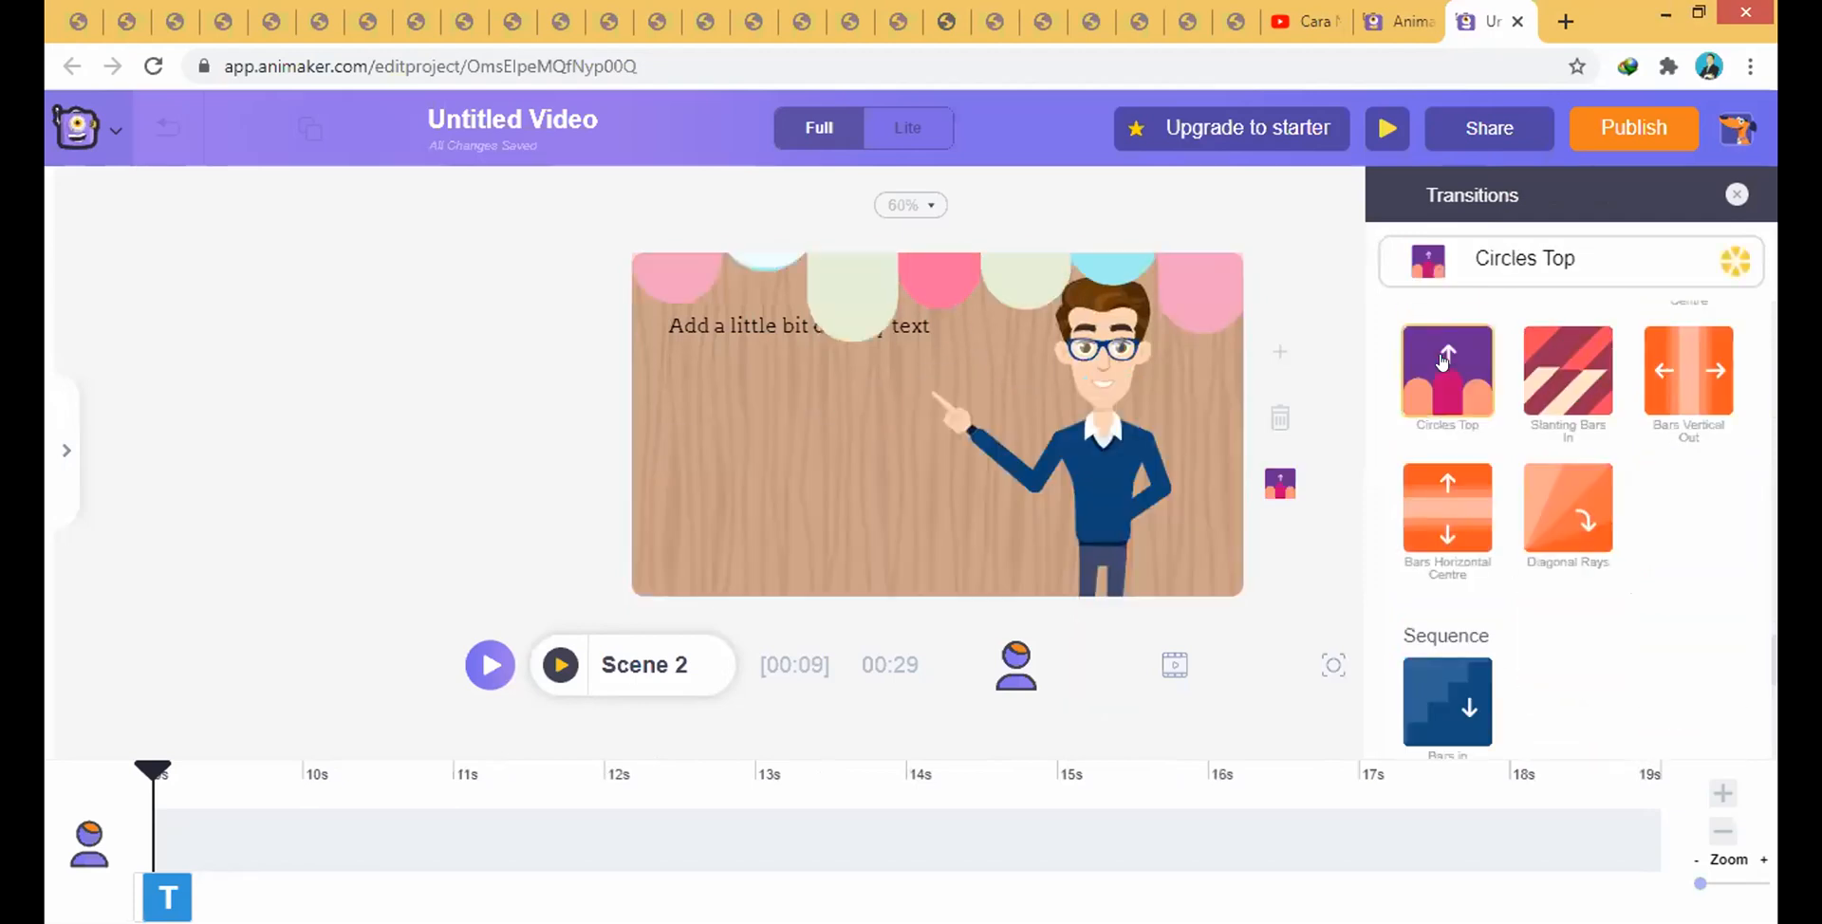
scroll(1550, 579, down, 5)
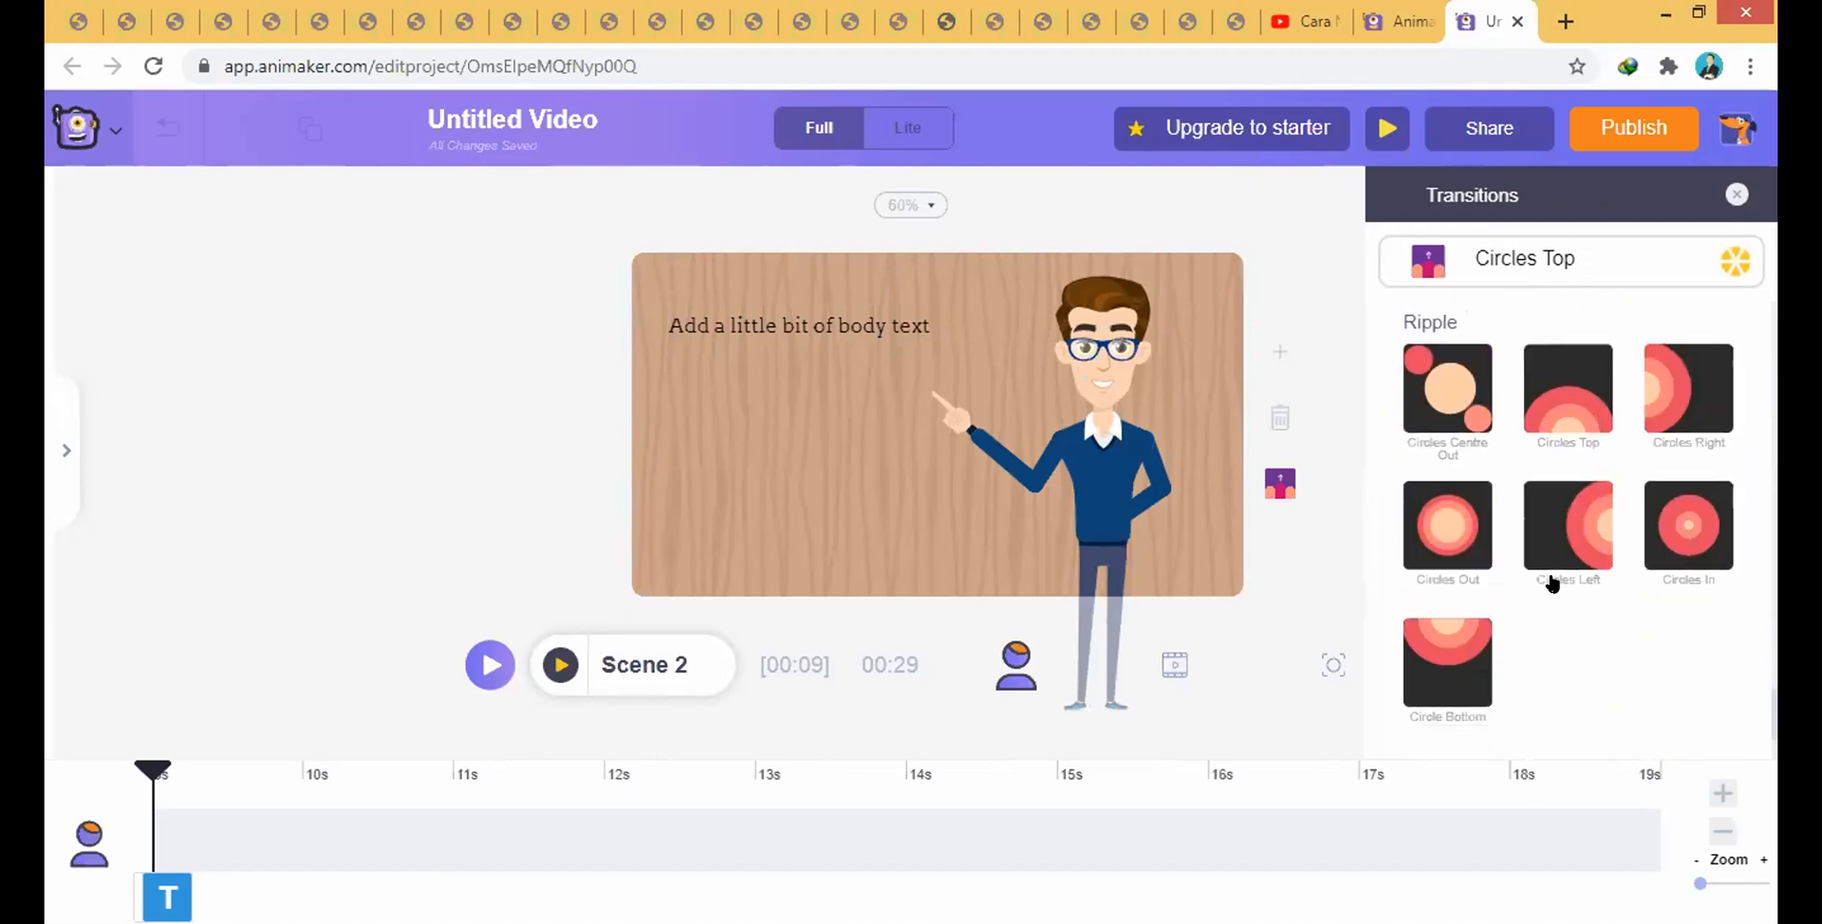
click(1594, 417)
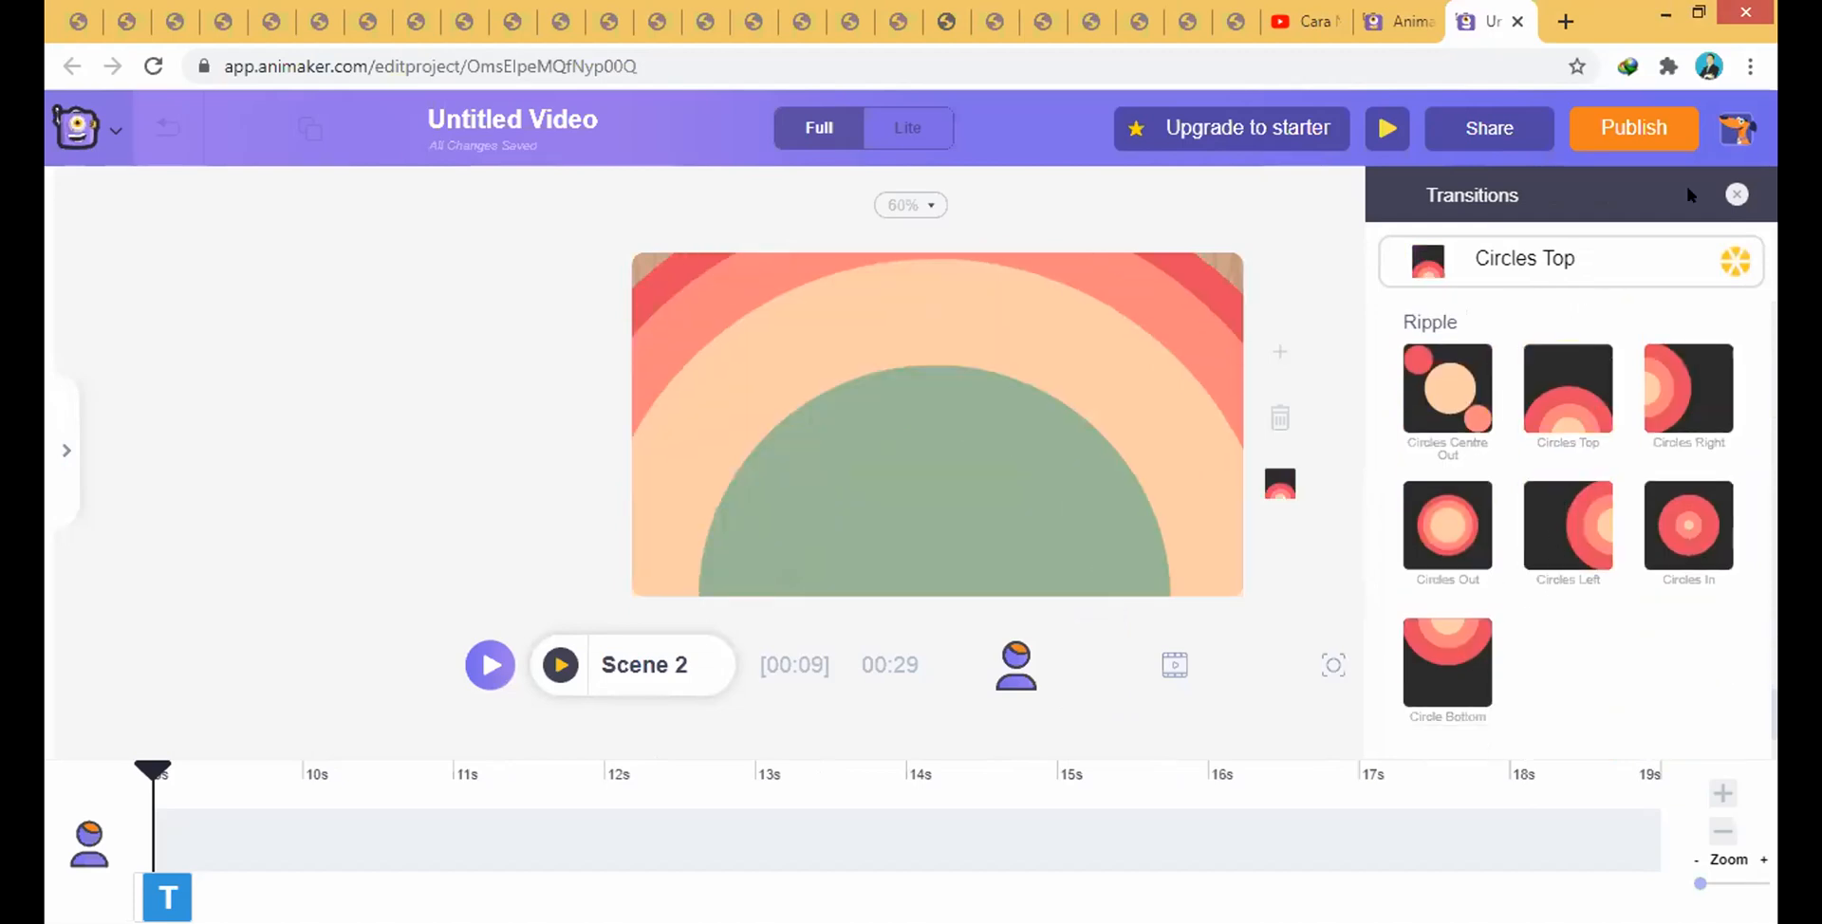
click(1736, 194)
scroll(1614, 569, down, 1)
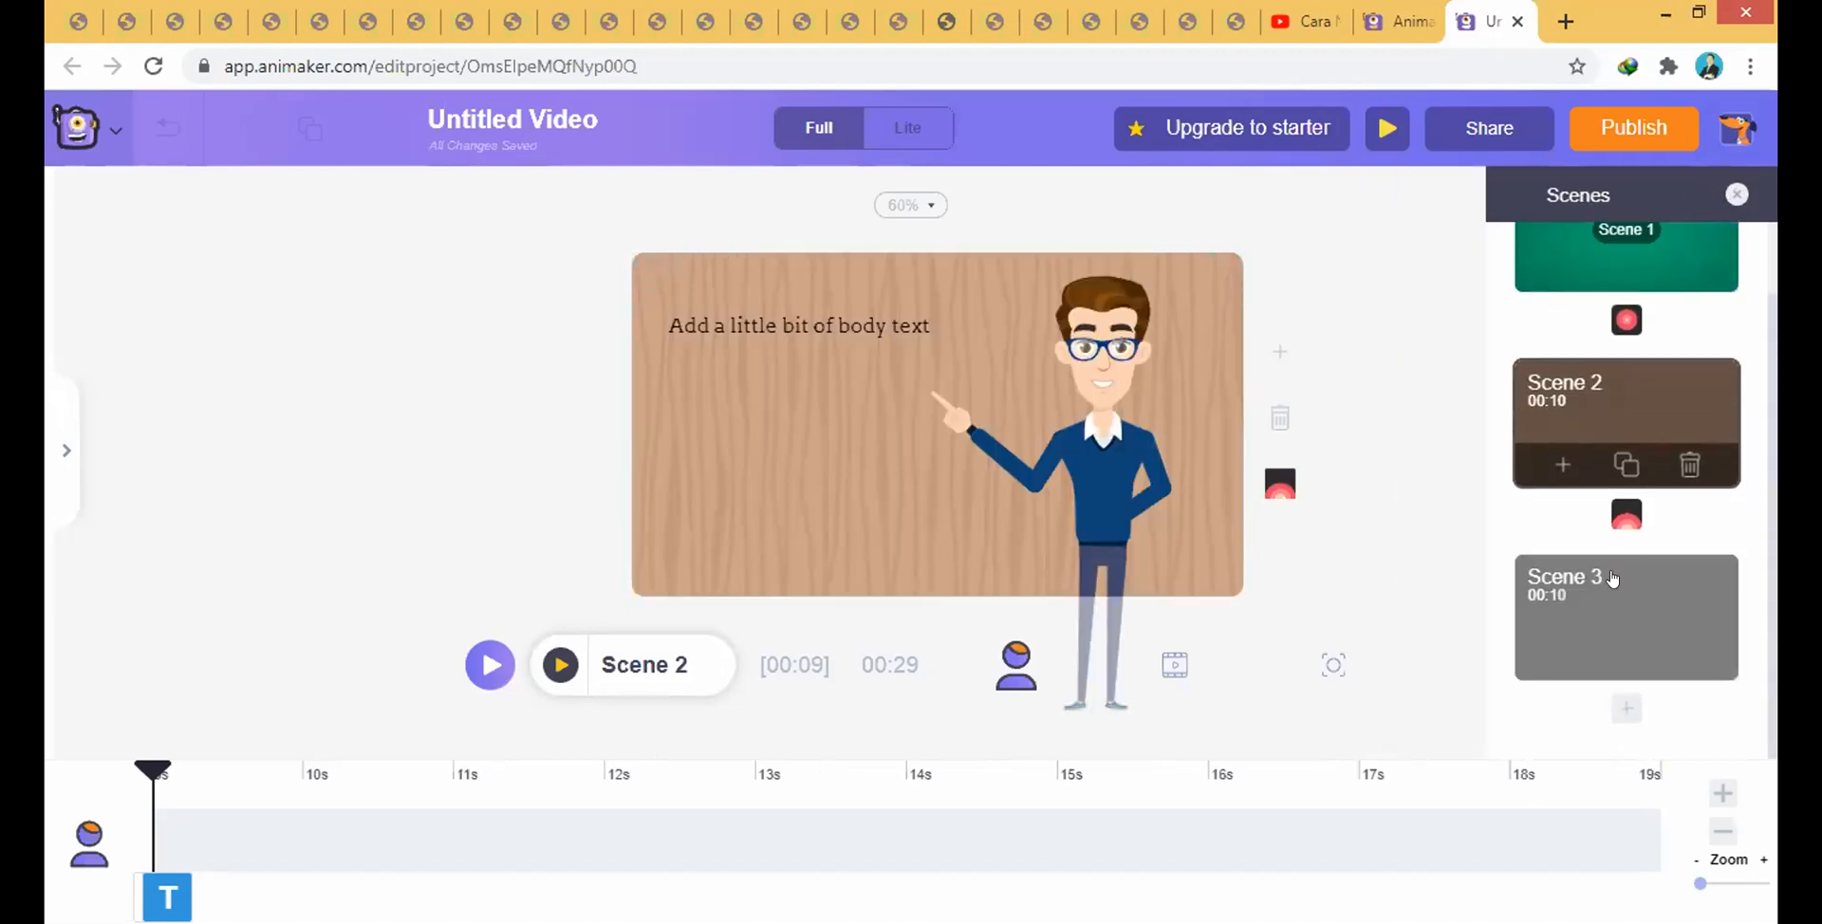
- Set the Office background with grey cubicles and computer monitors on Scene 3, and browse the other background categories
click(1625, 619)
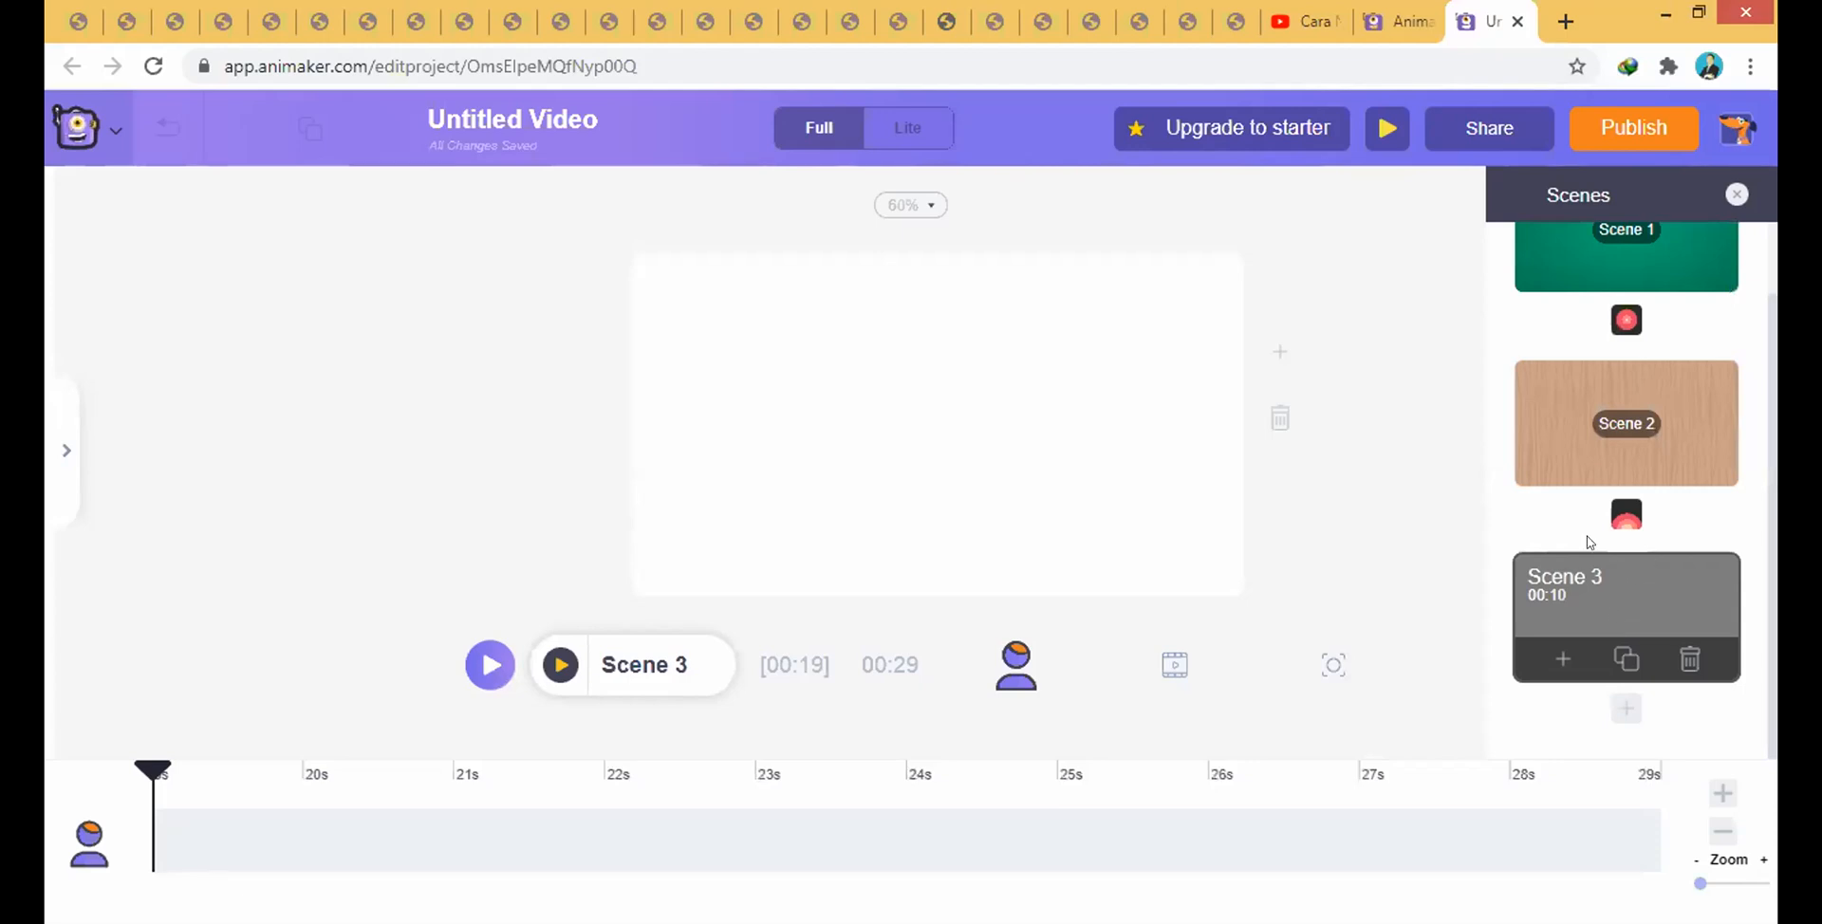
click(63, 454)
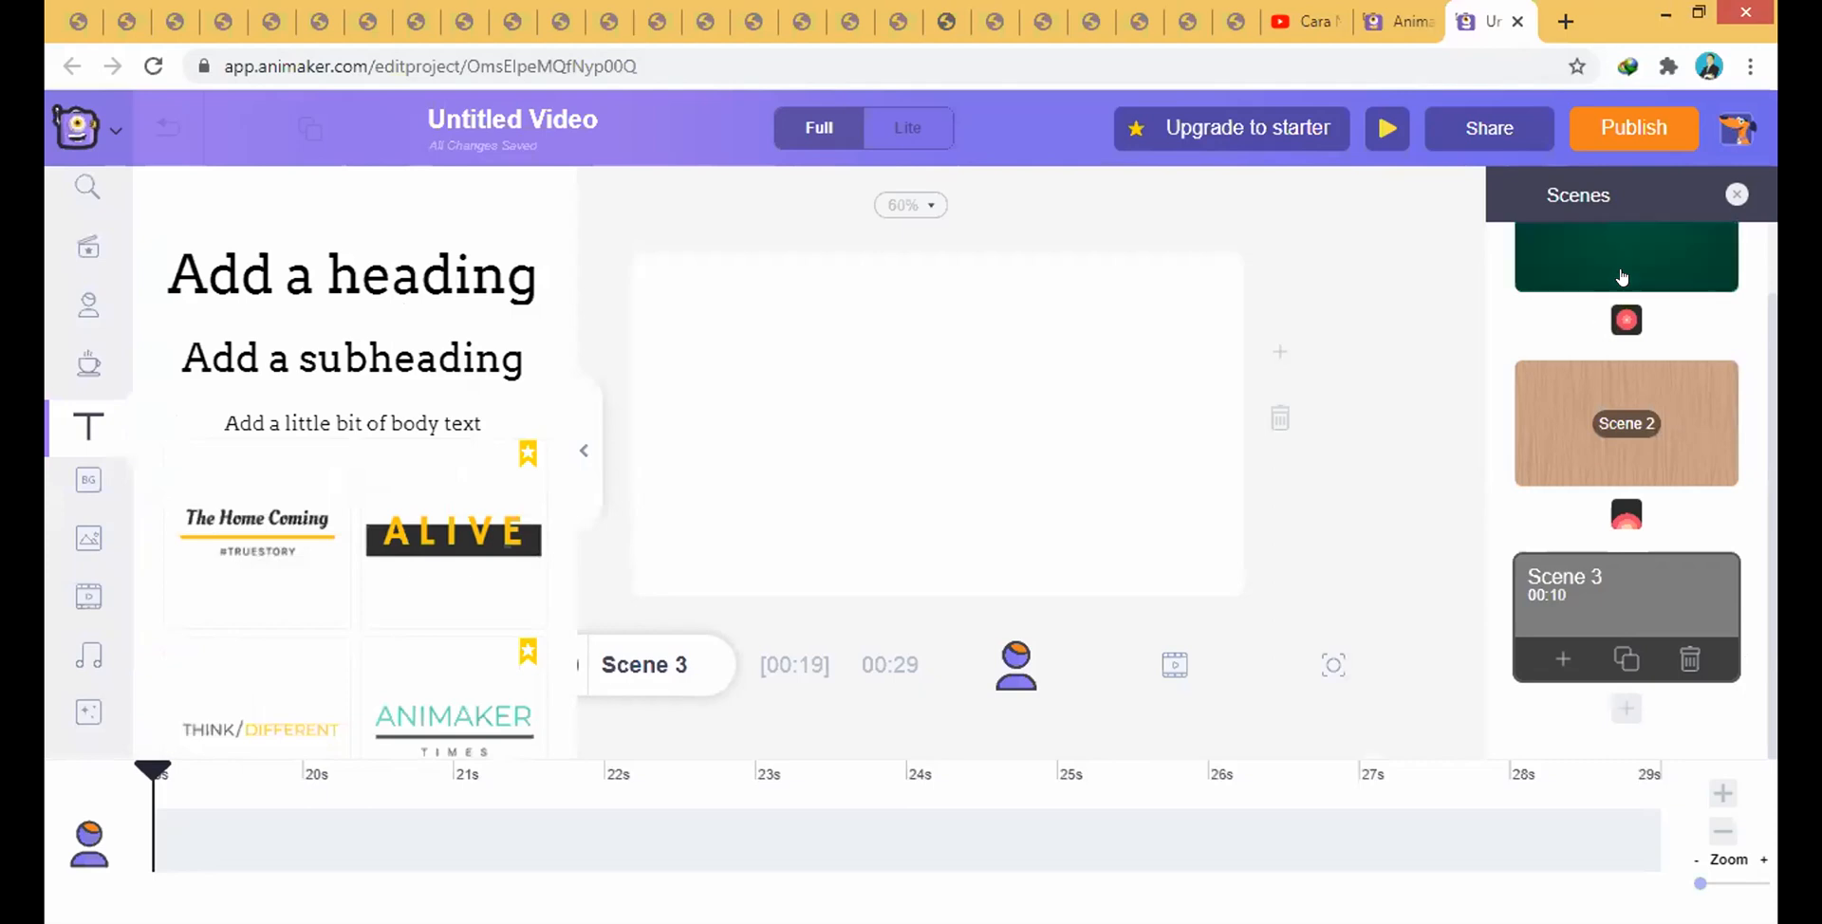
scroll(1621, 397, up, 1)
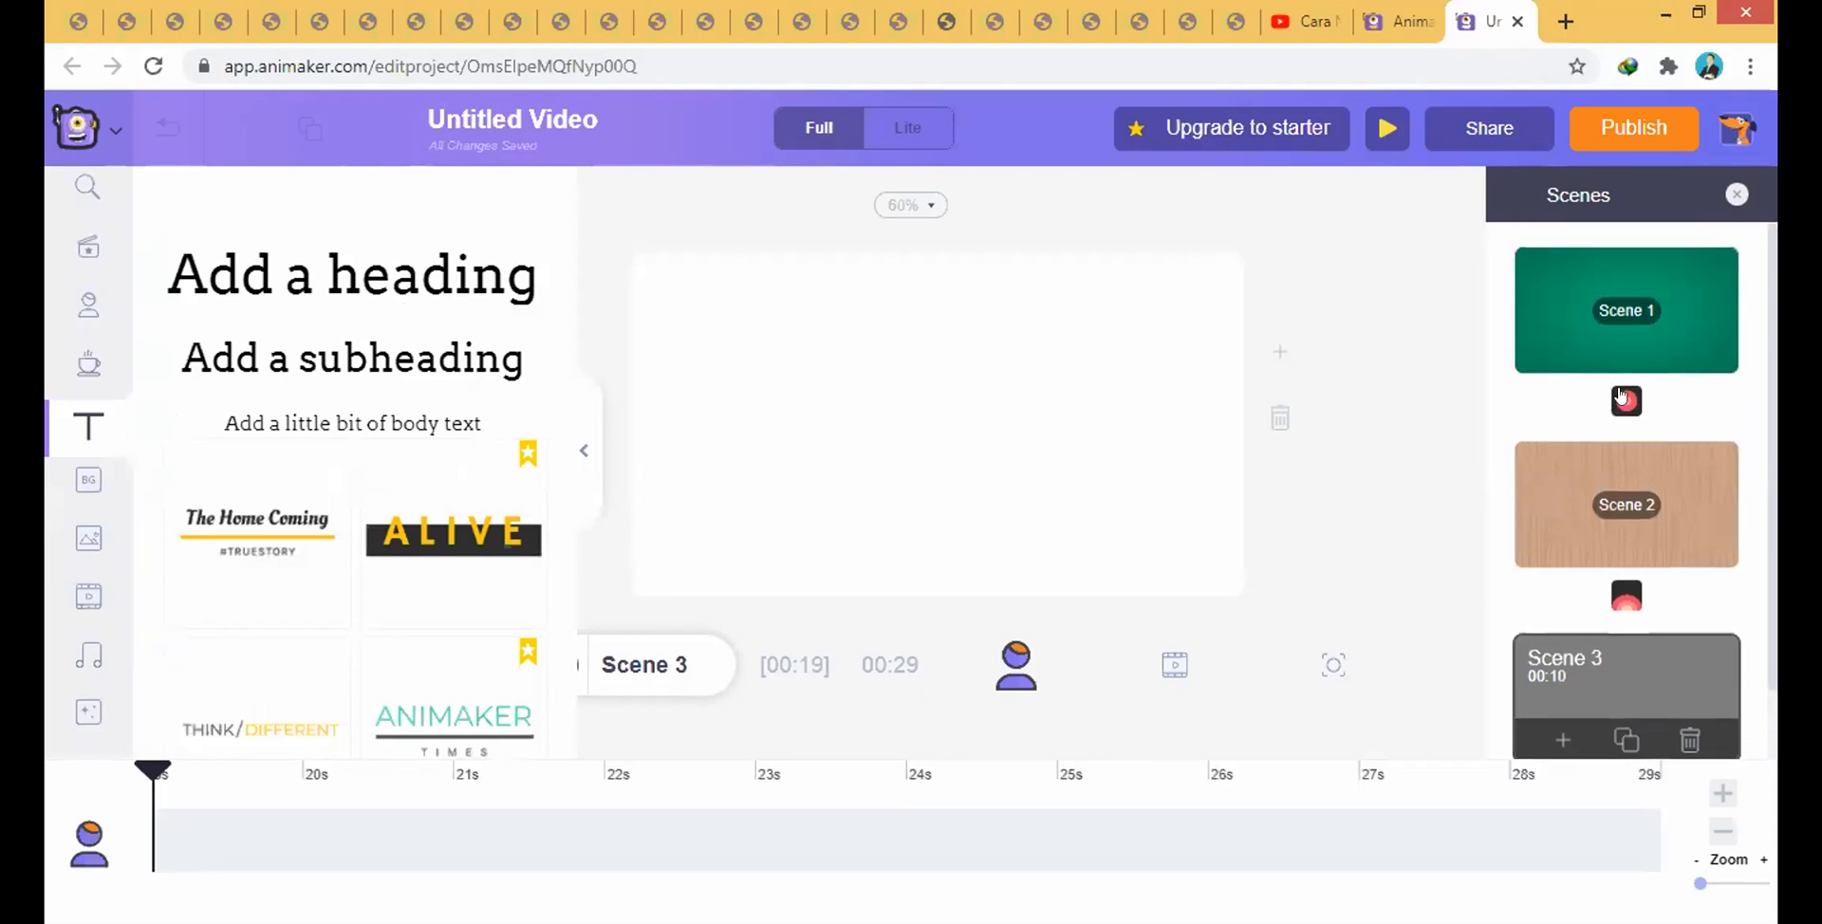
click(586, 455)
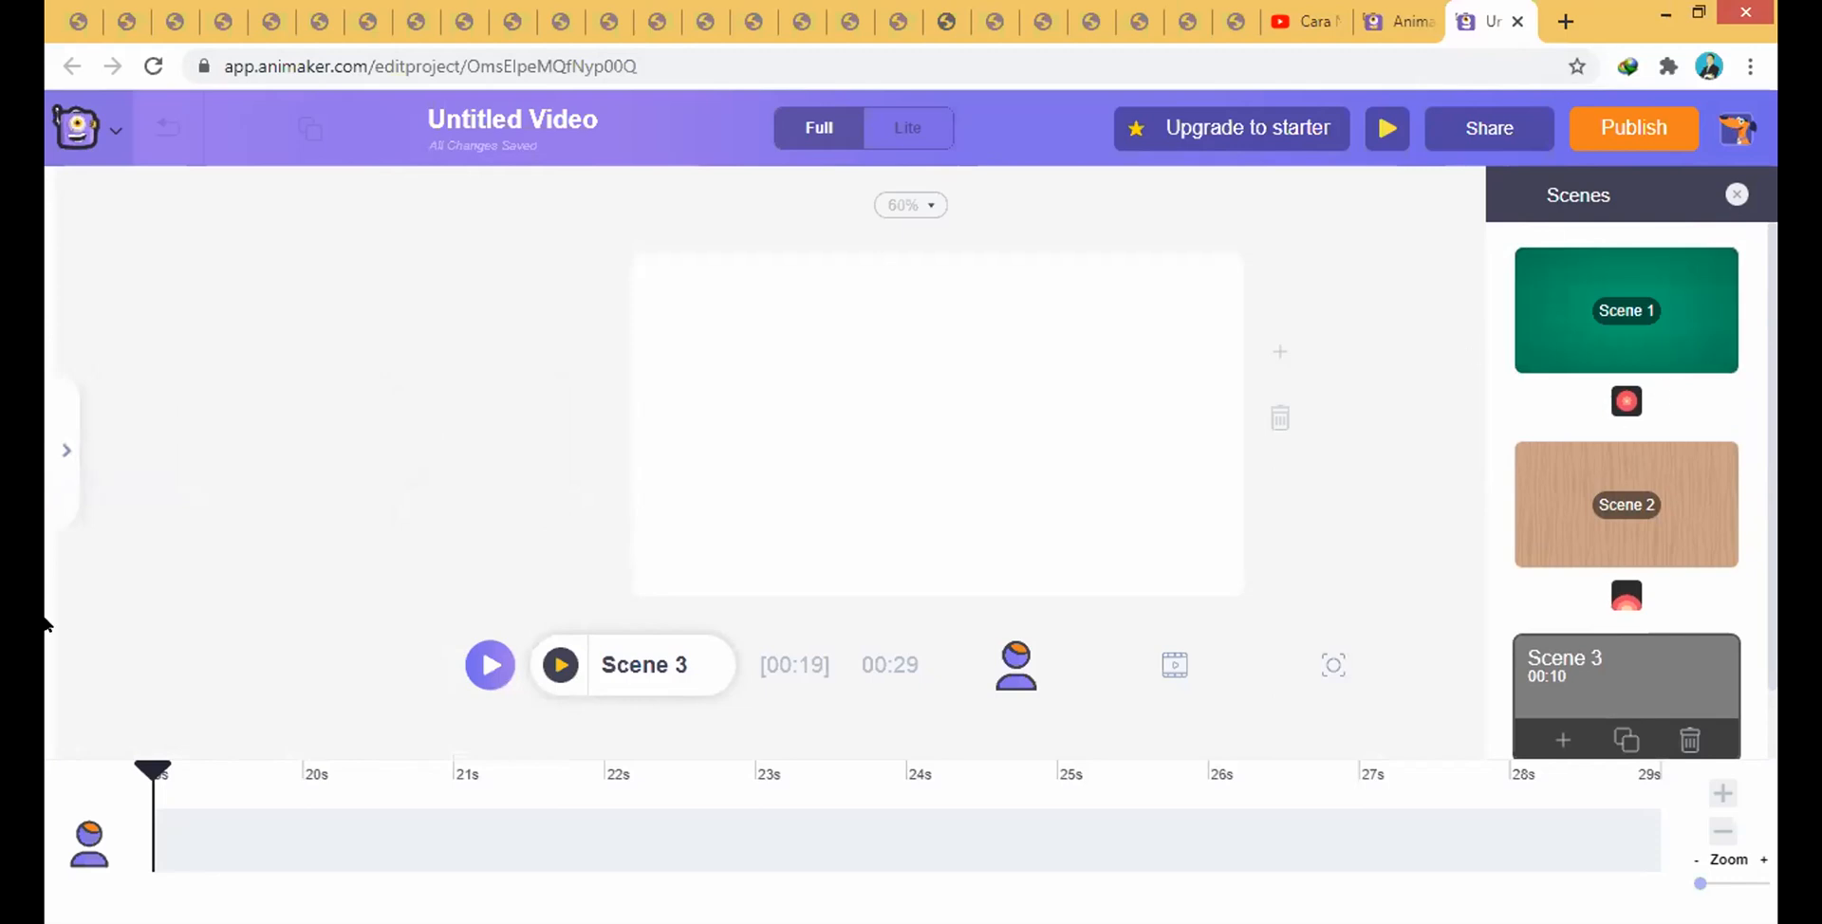
click(63, 461)
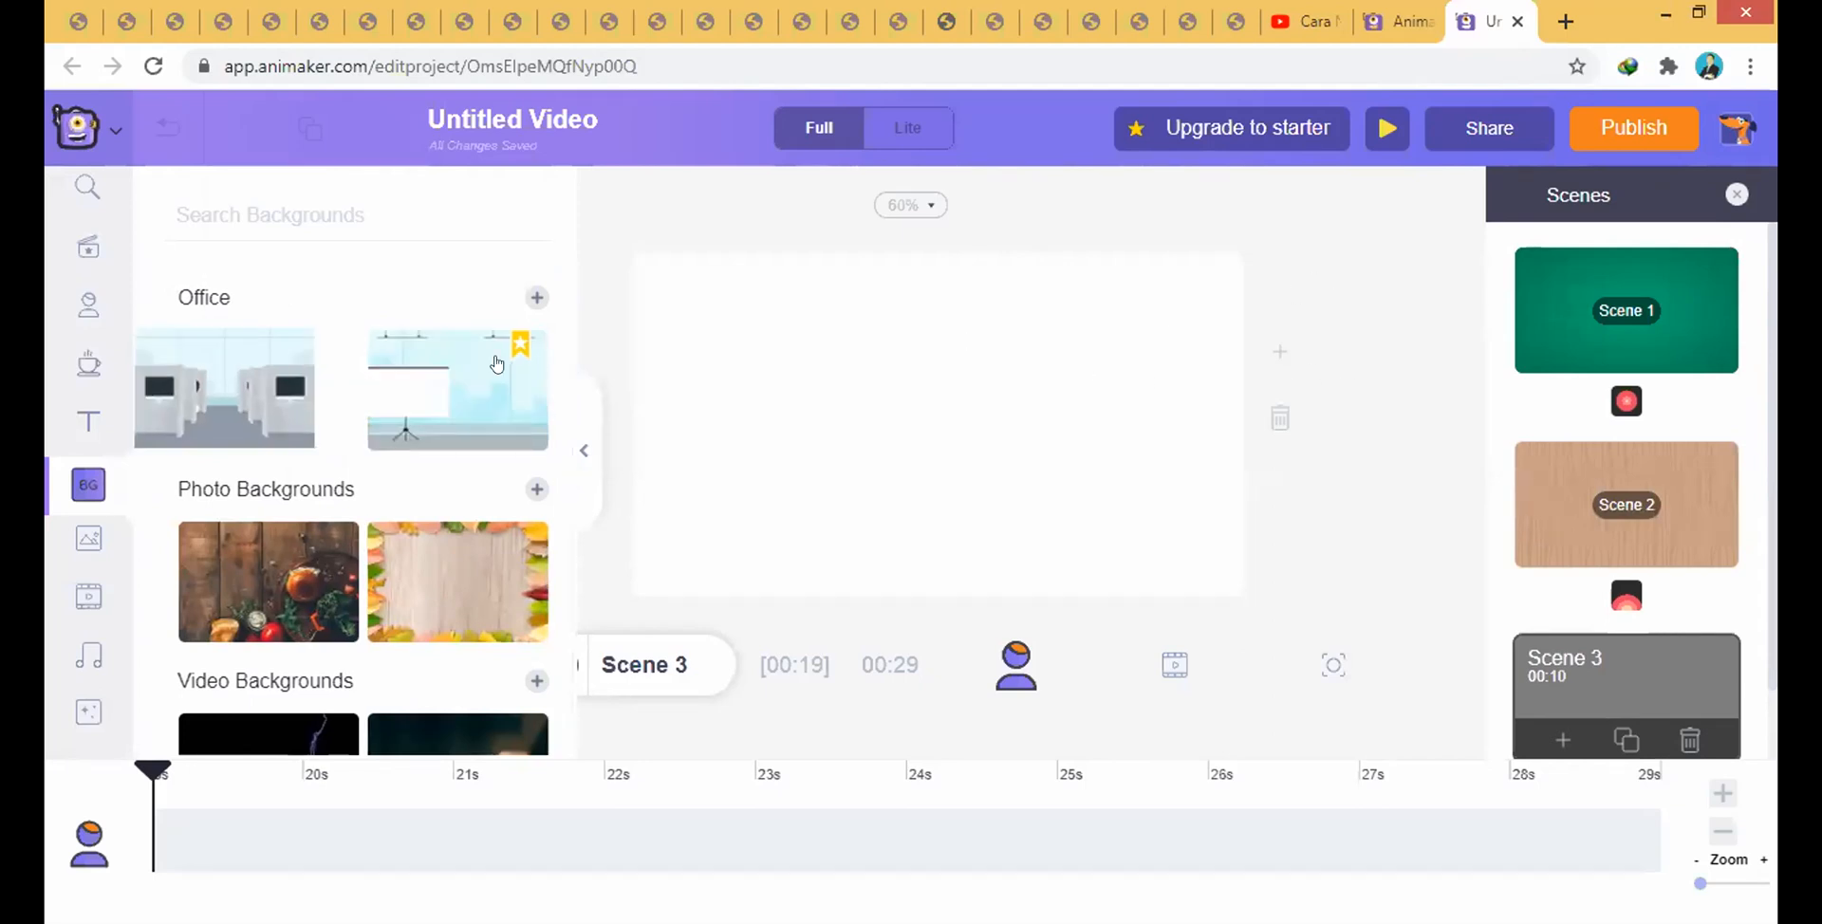
scroll(321, 539, down, 5)
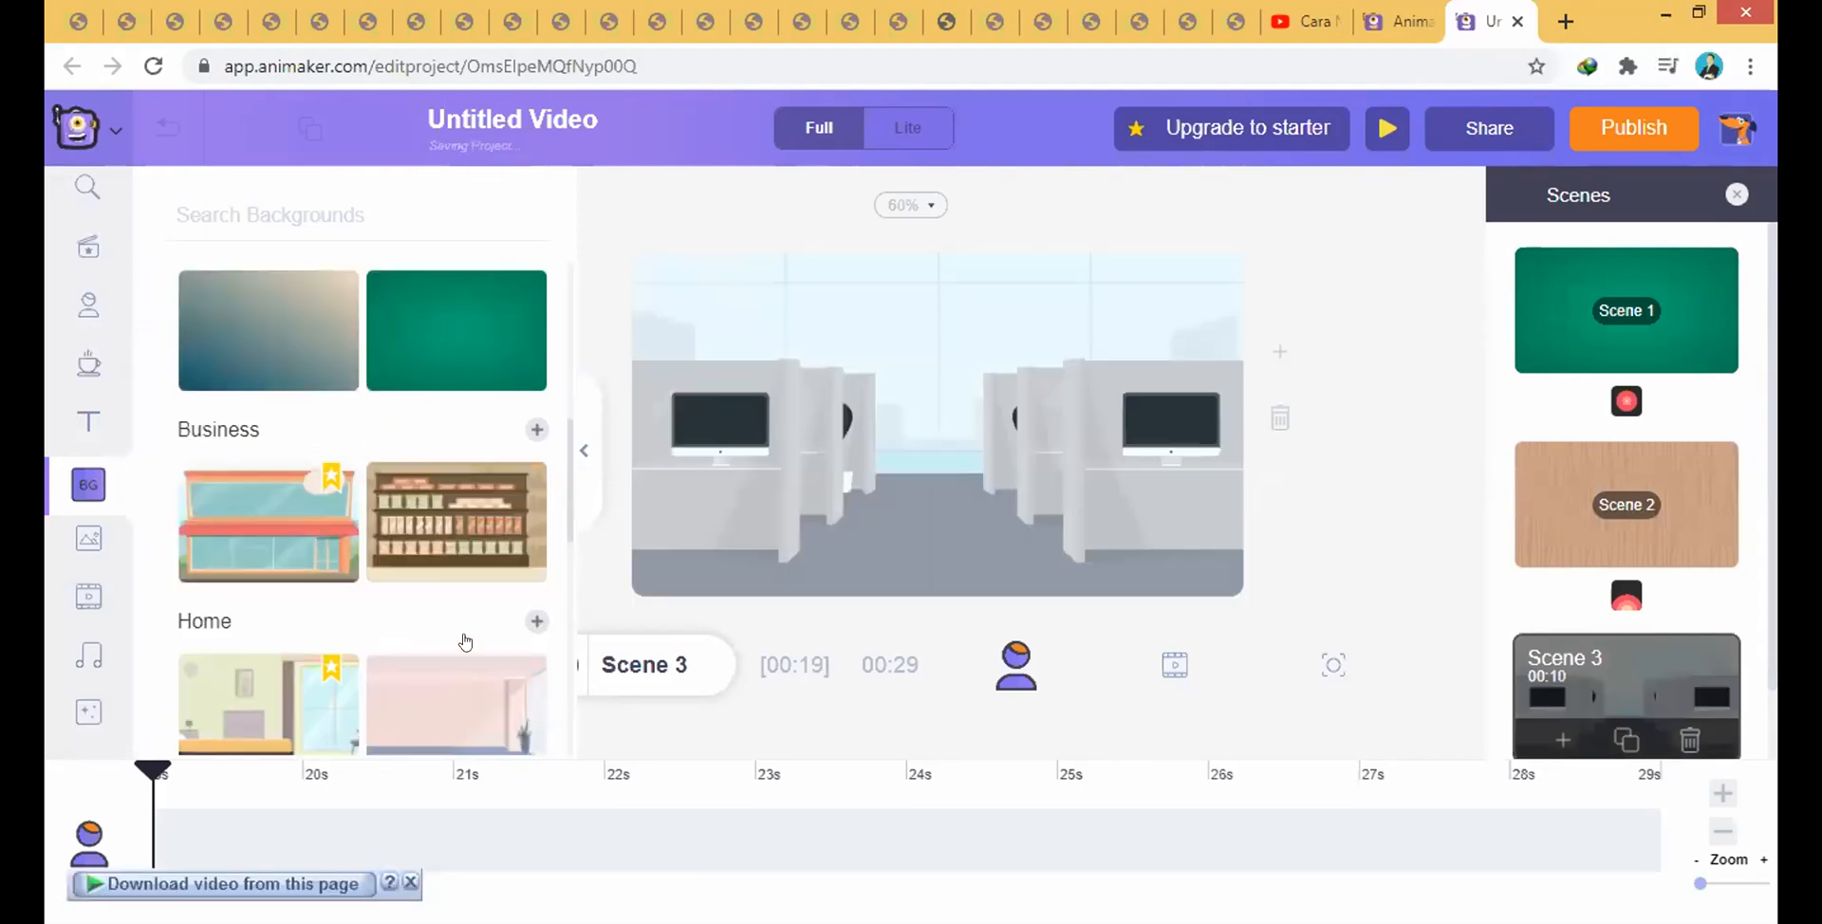
scroll(490, 719, down, 4)
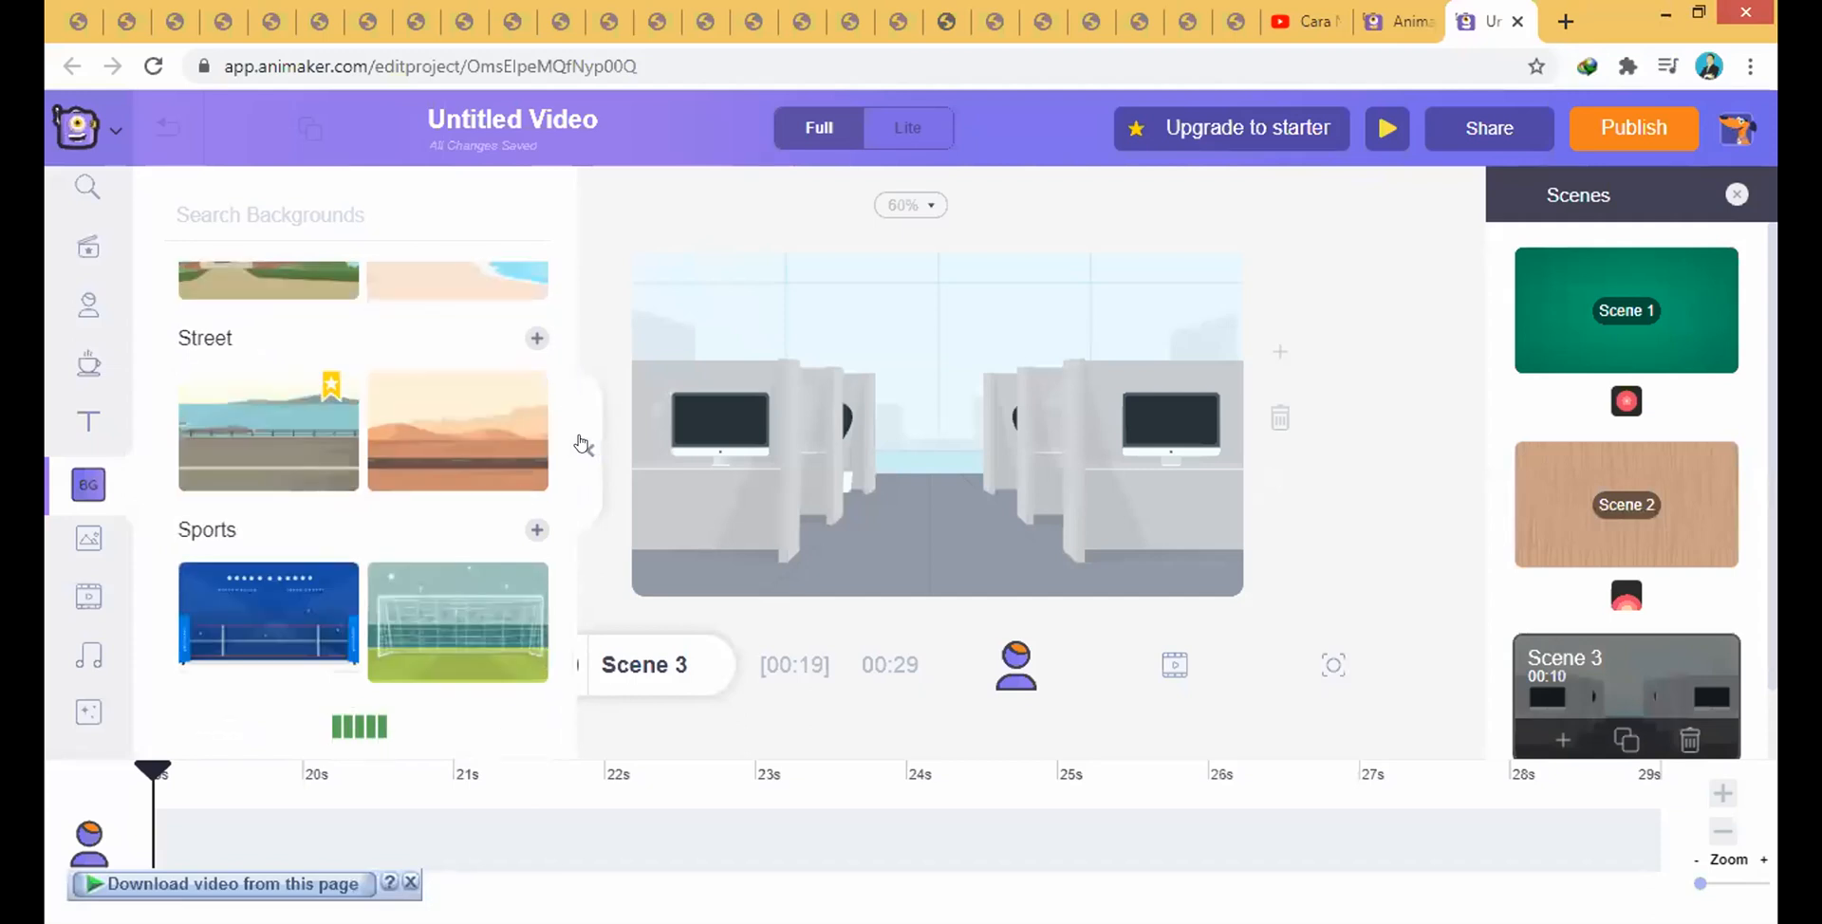
click(583, 448)
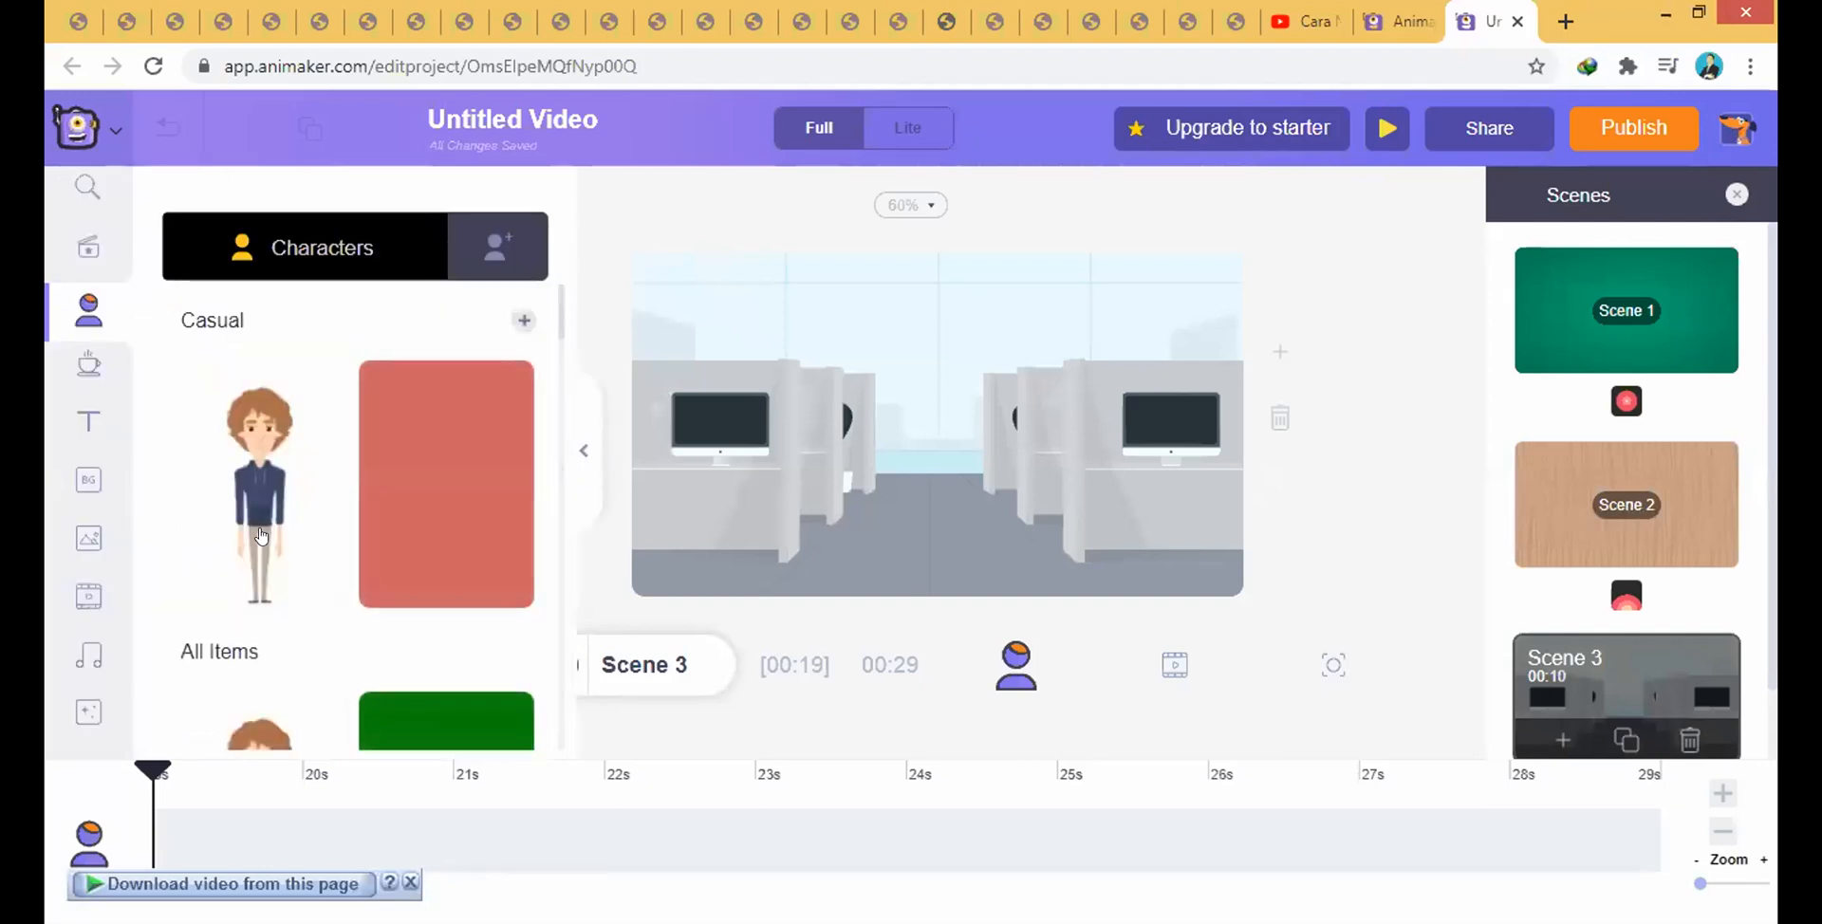
- Place the custom character with glasses and a blue sweater from My Characters on the left half of Scene 3
scroll(350, 459, down, 3)
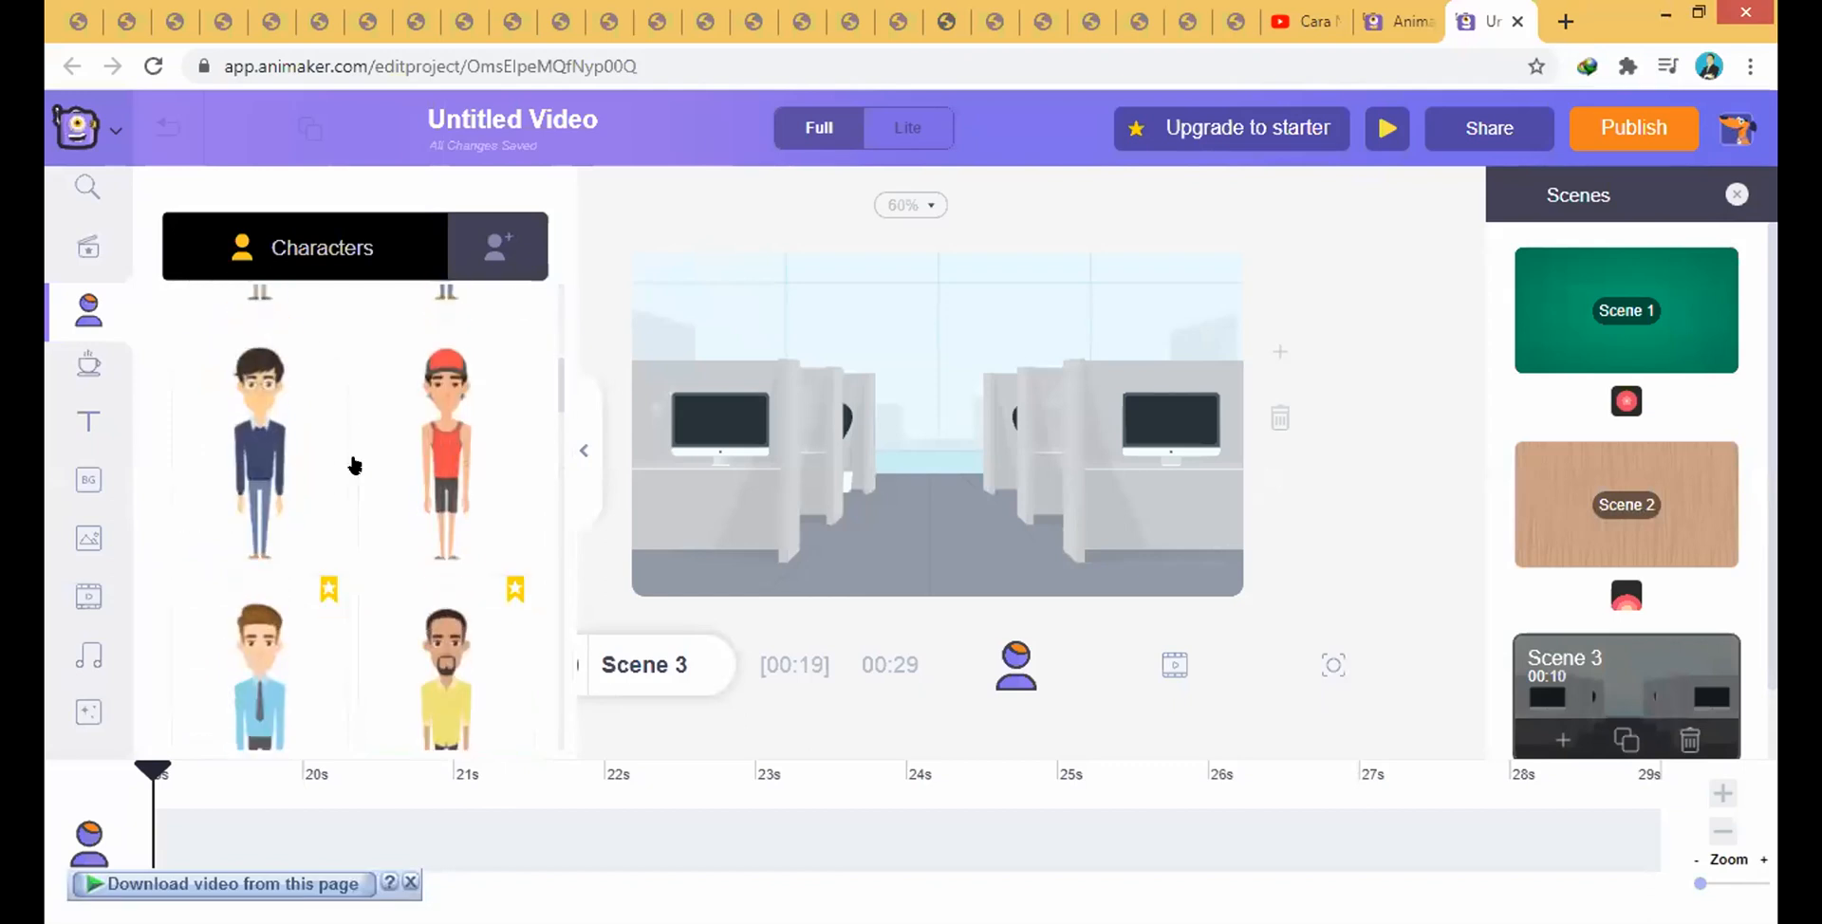
scroll(380, 380, up, 3)
click(498, 246)
drag(262, 551, 1168, 496)
click(1168, 496)
drag(262, 551, 791, 485)
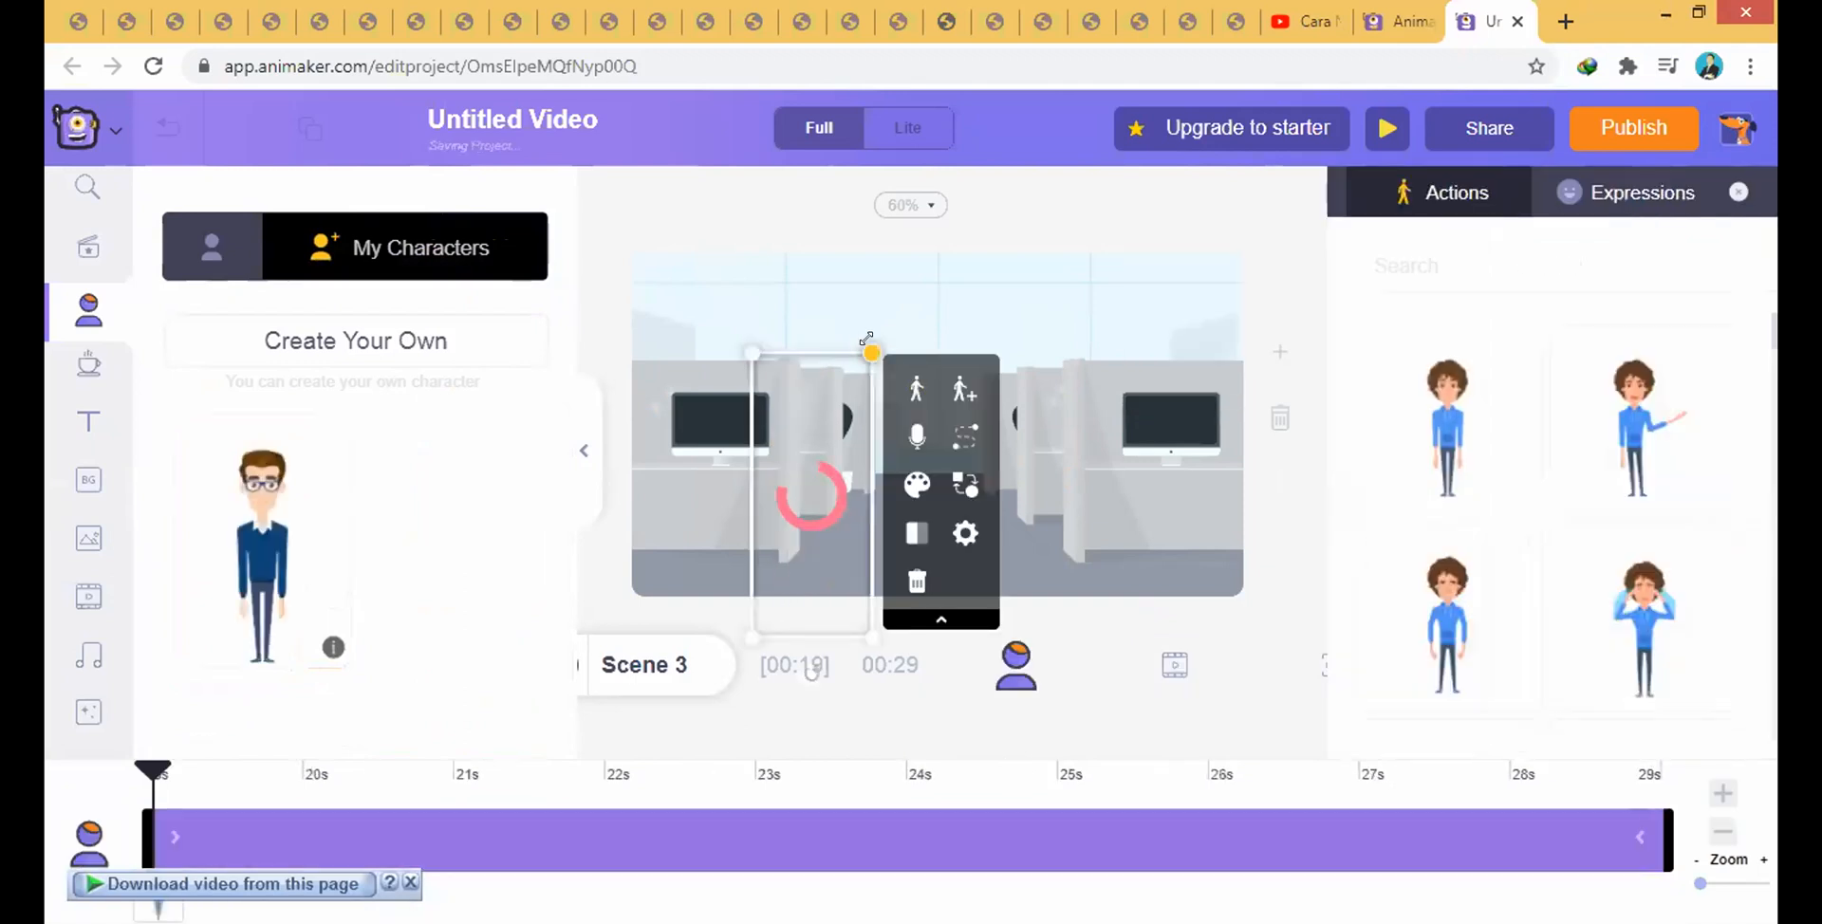
- Enlarge the Scene 3 character so the upper body fills the left side of the scene, and adjust its position
drag(887, 365, 785, 619)
click(774, 403)
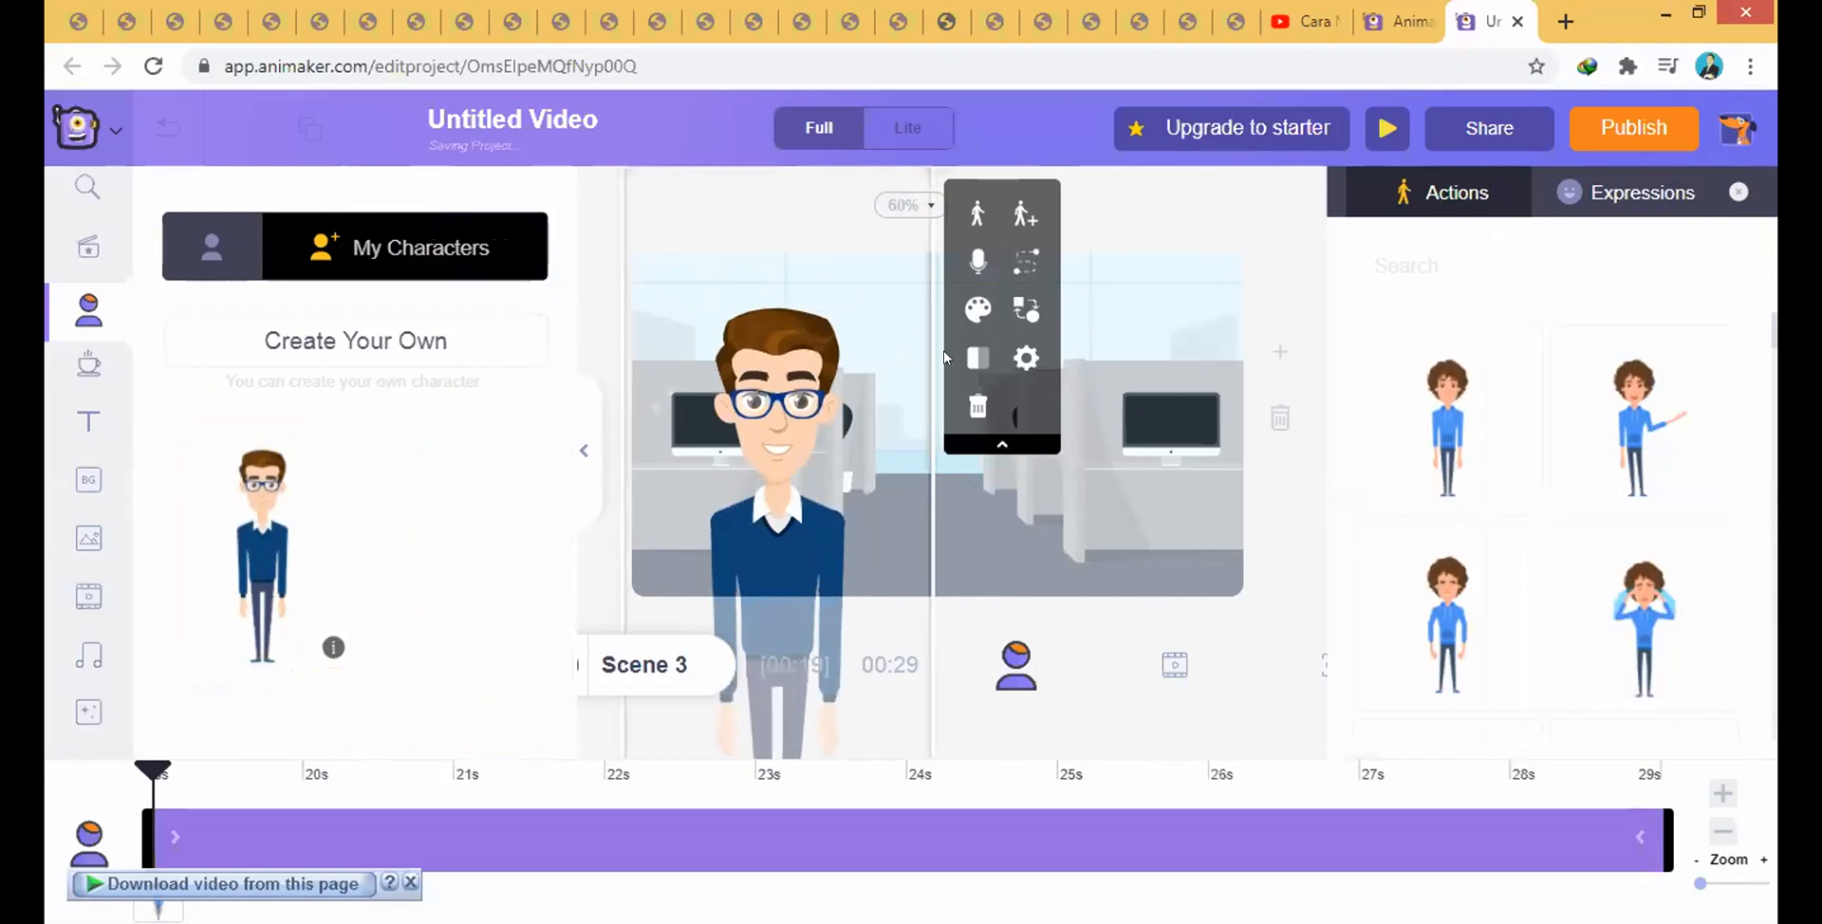
click(803, 402)
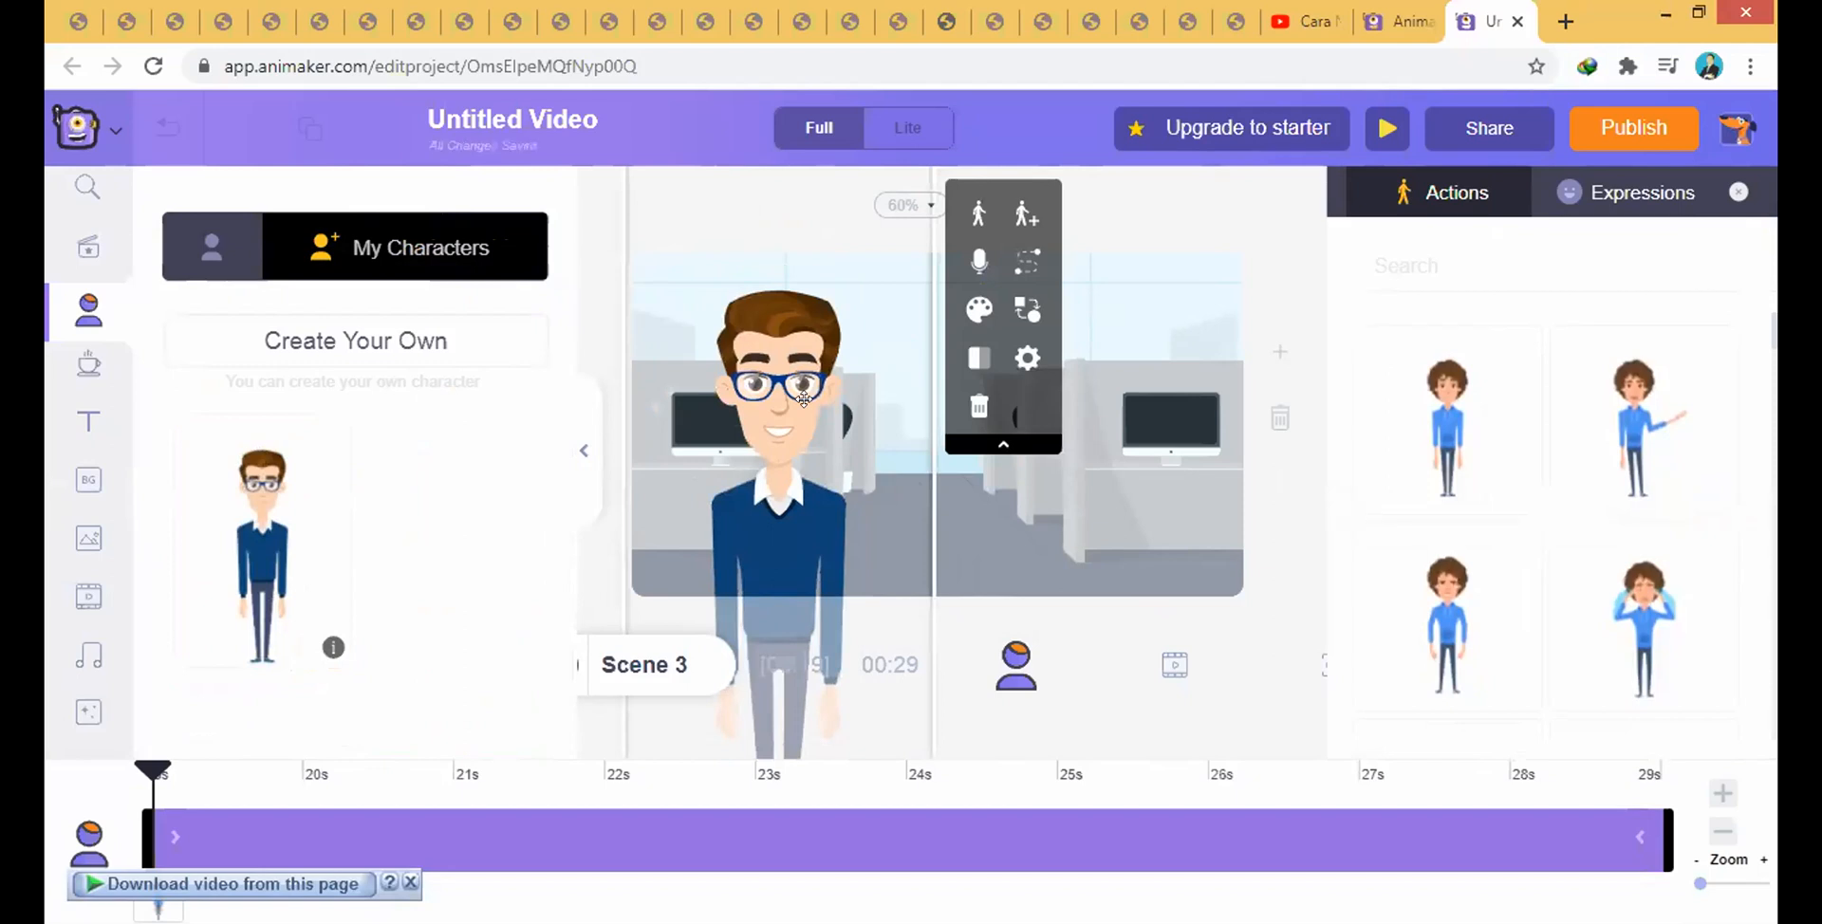
click(1209, 220)
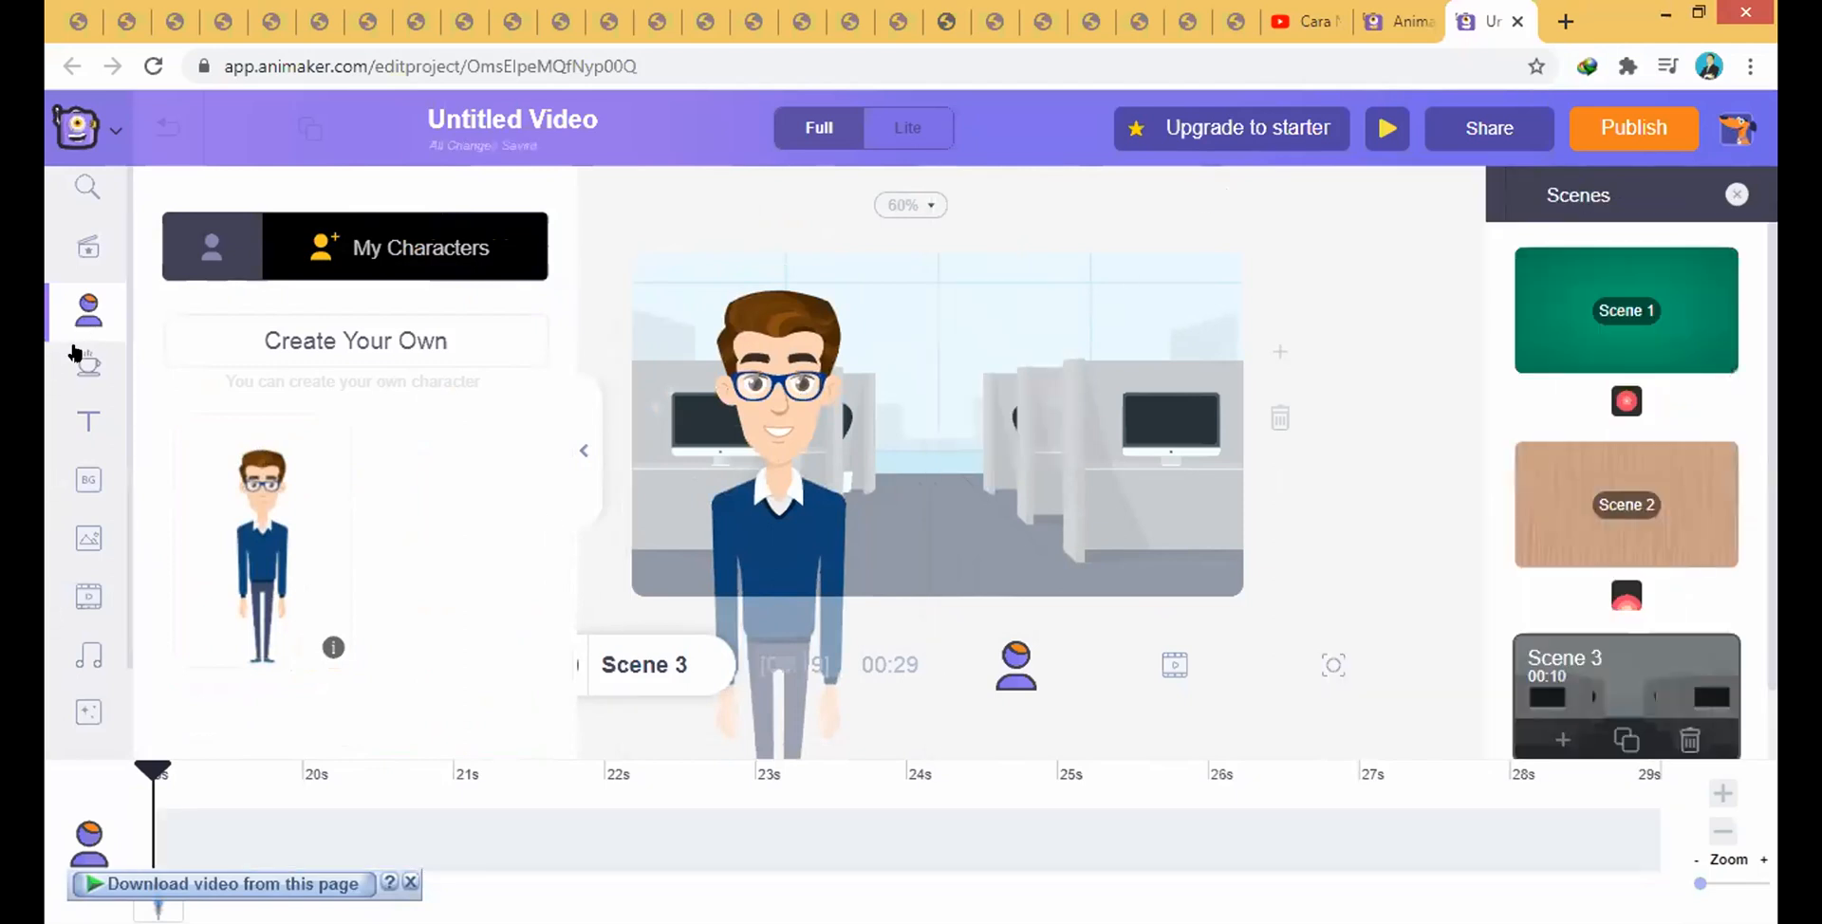
- Try a yellow square with sample text beside the character on Scene 3, and delete it
click(77, 361)
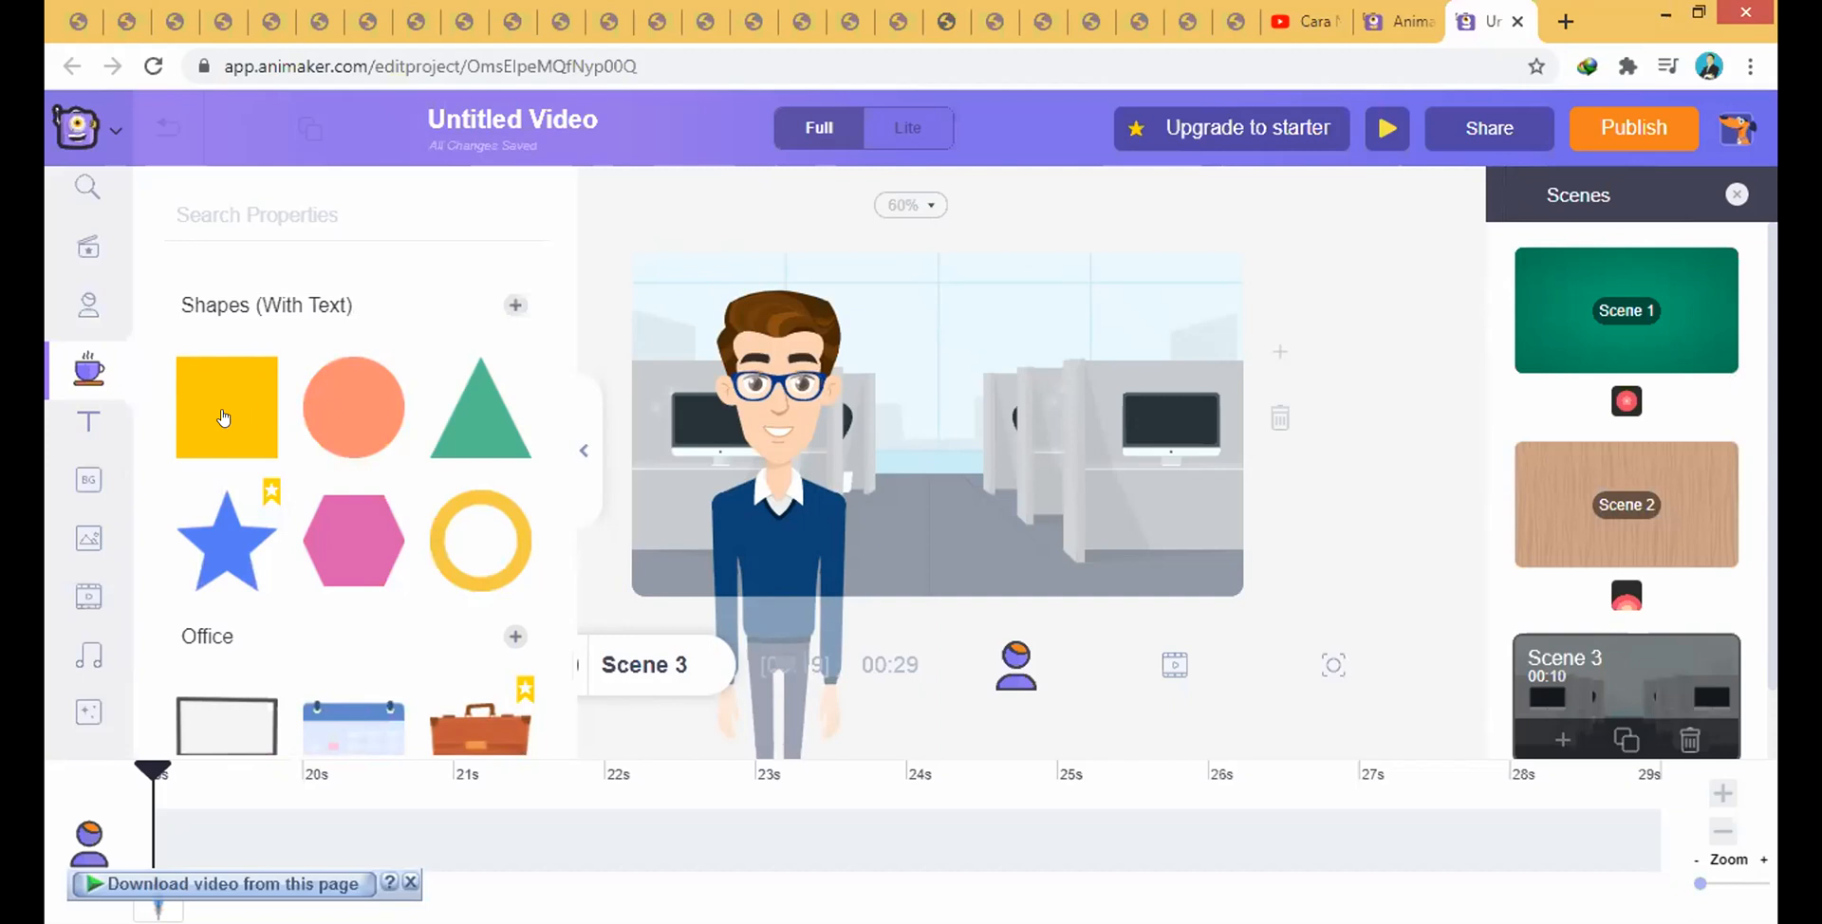
drag(256, 398, 1050, 403)
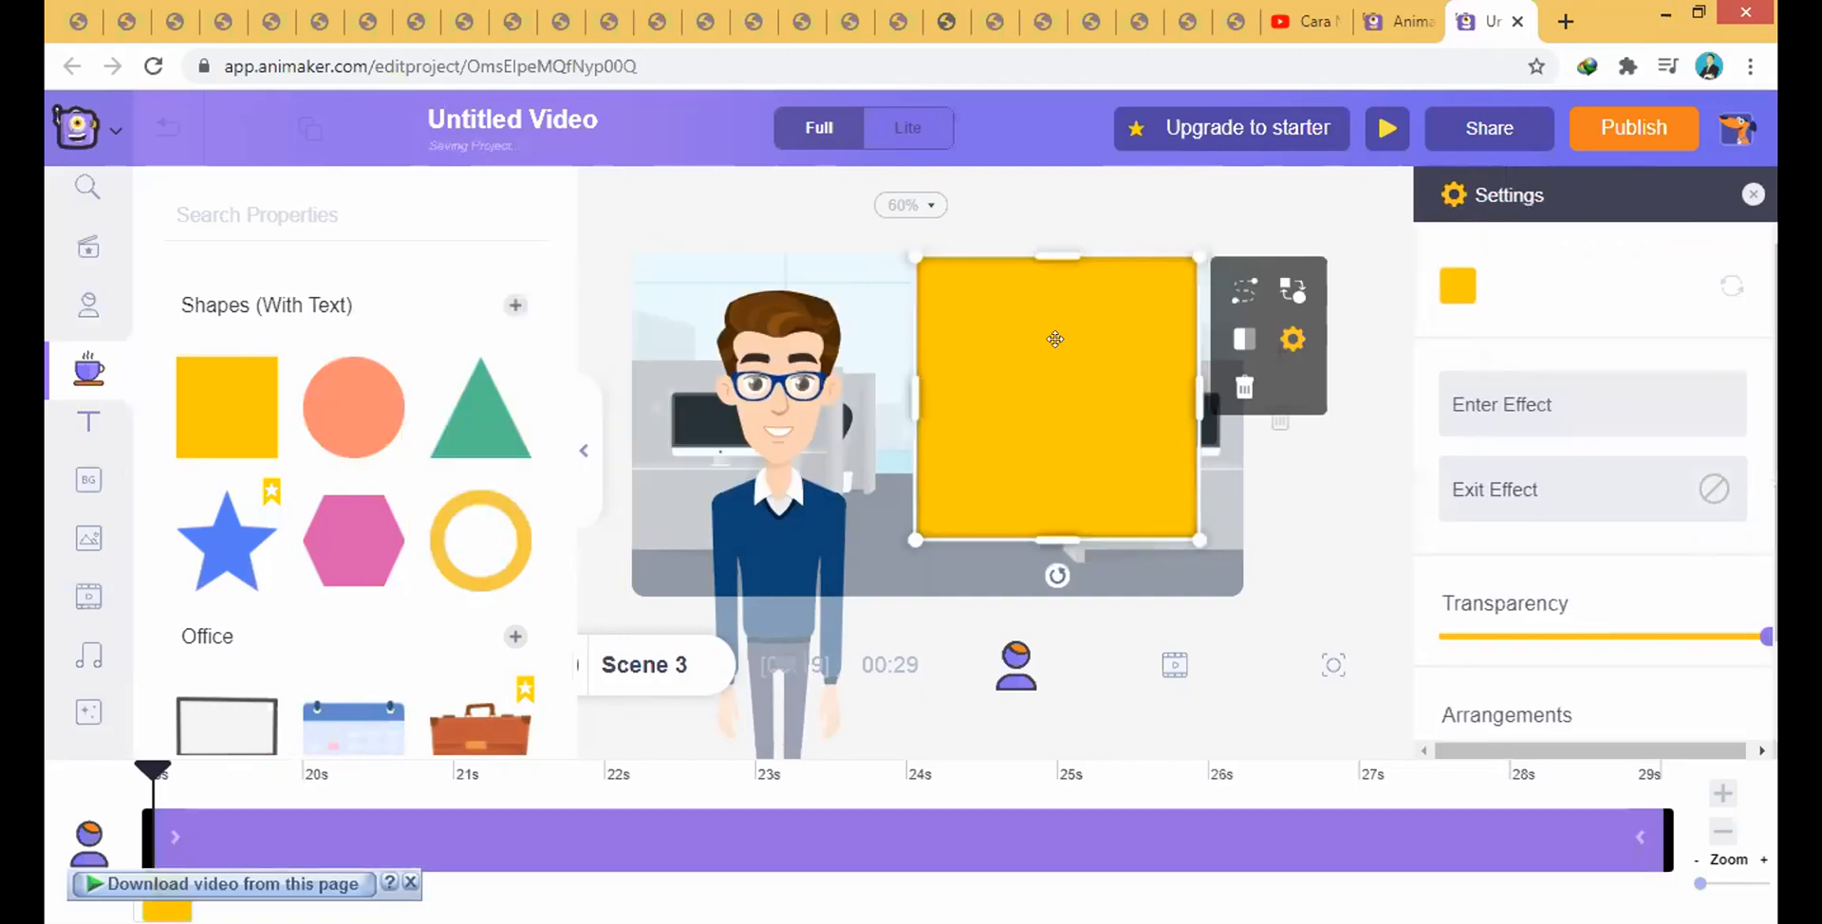
double_click(1057, 414)
text(svdvd)
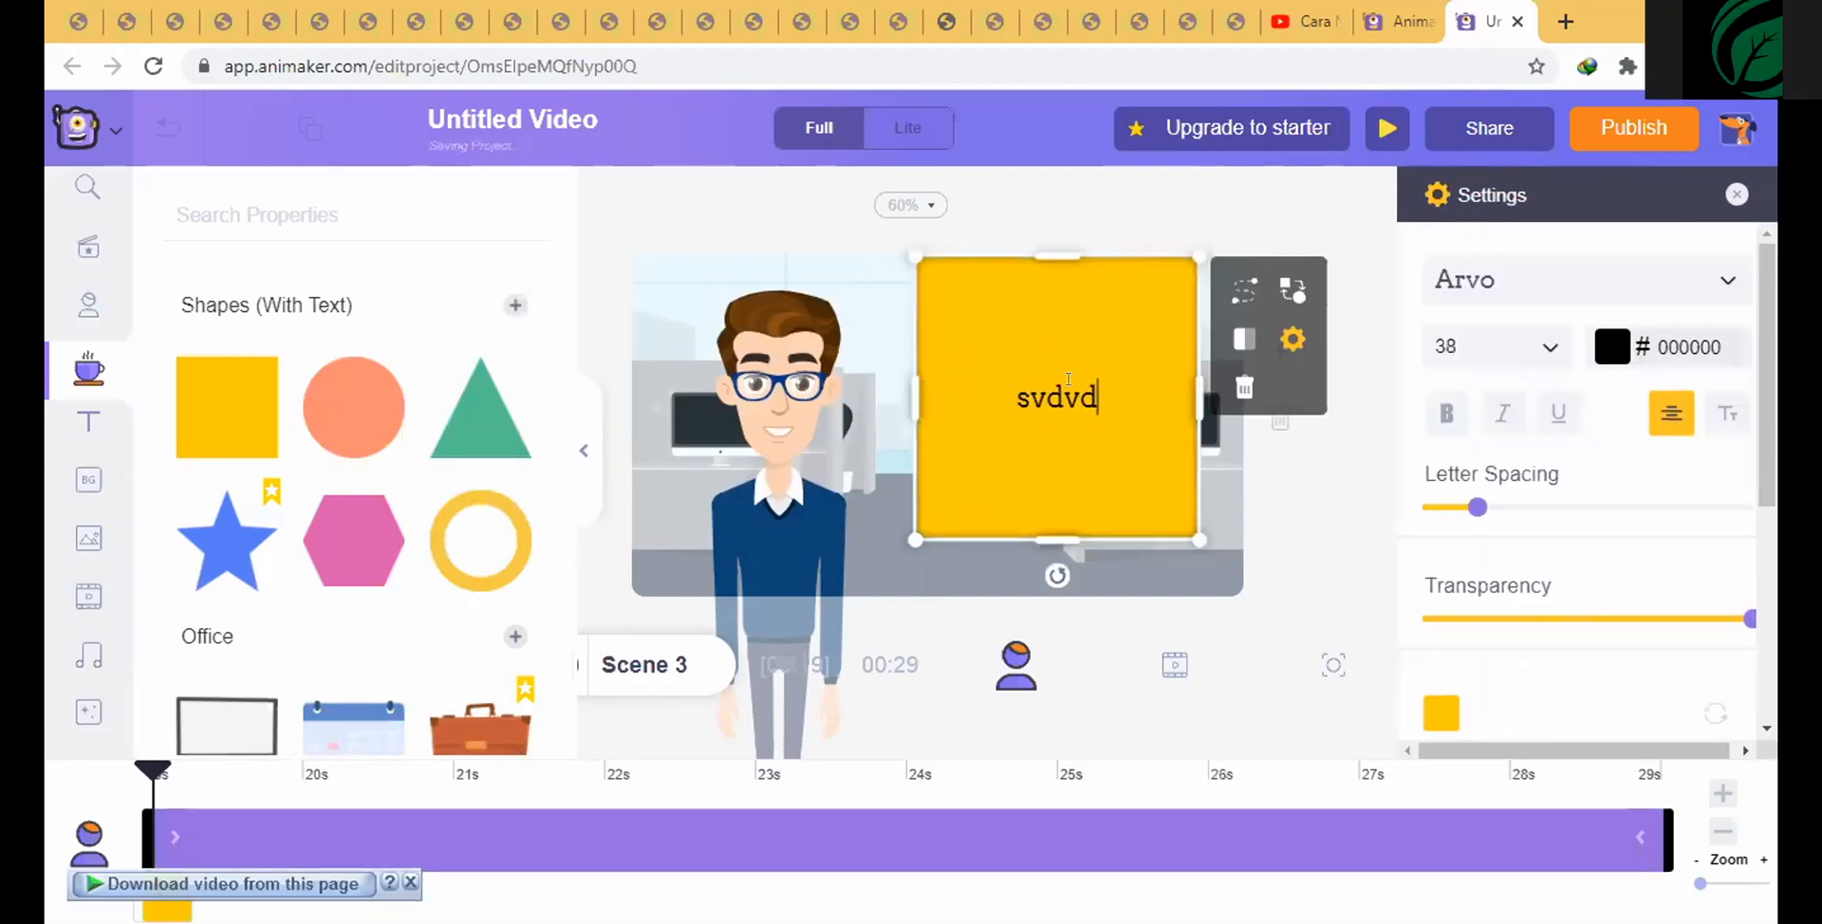
text(dddvbdbdbdb)
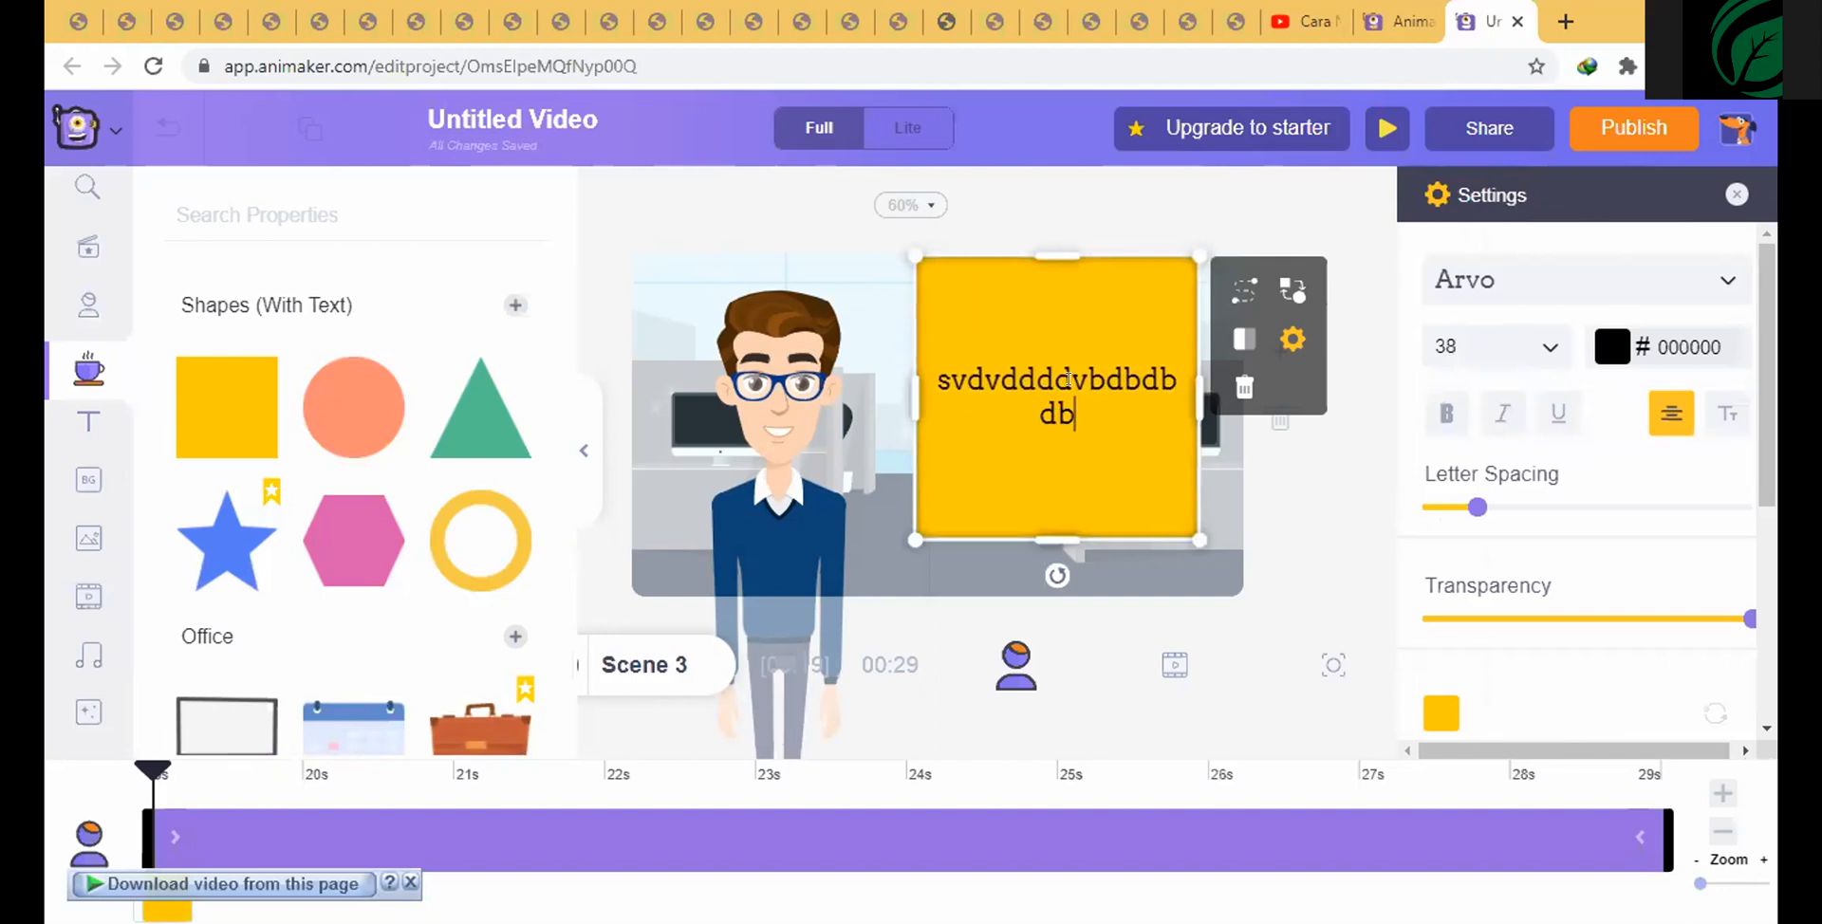
text(dbdbdbdbdbdbddv vd)
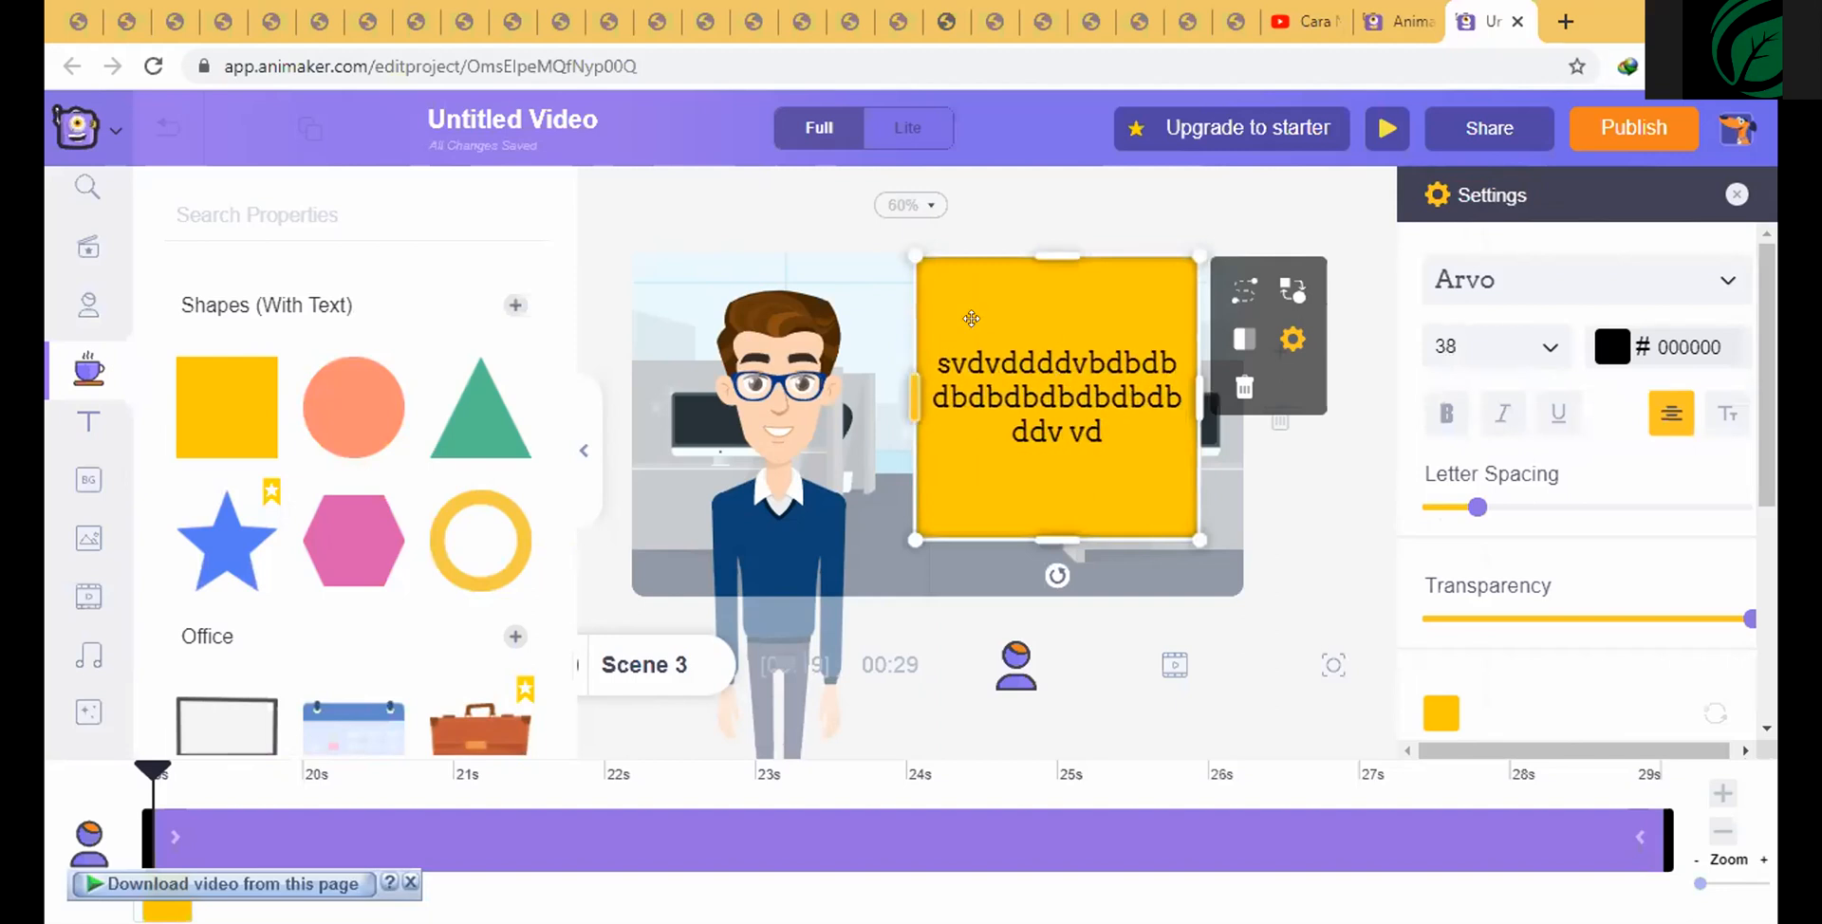
click(1244, 387)
- Try an orange circle beside the Scene 3 character, adjust the character's position slightly, and remove the circle
drag(486, 403, 1011, 373)
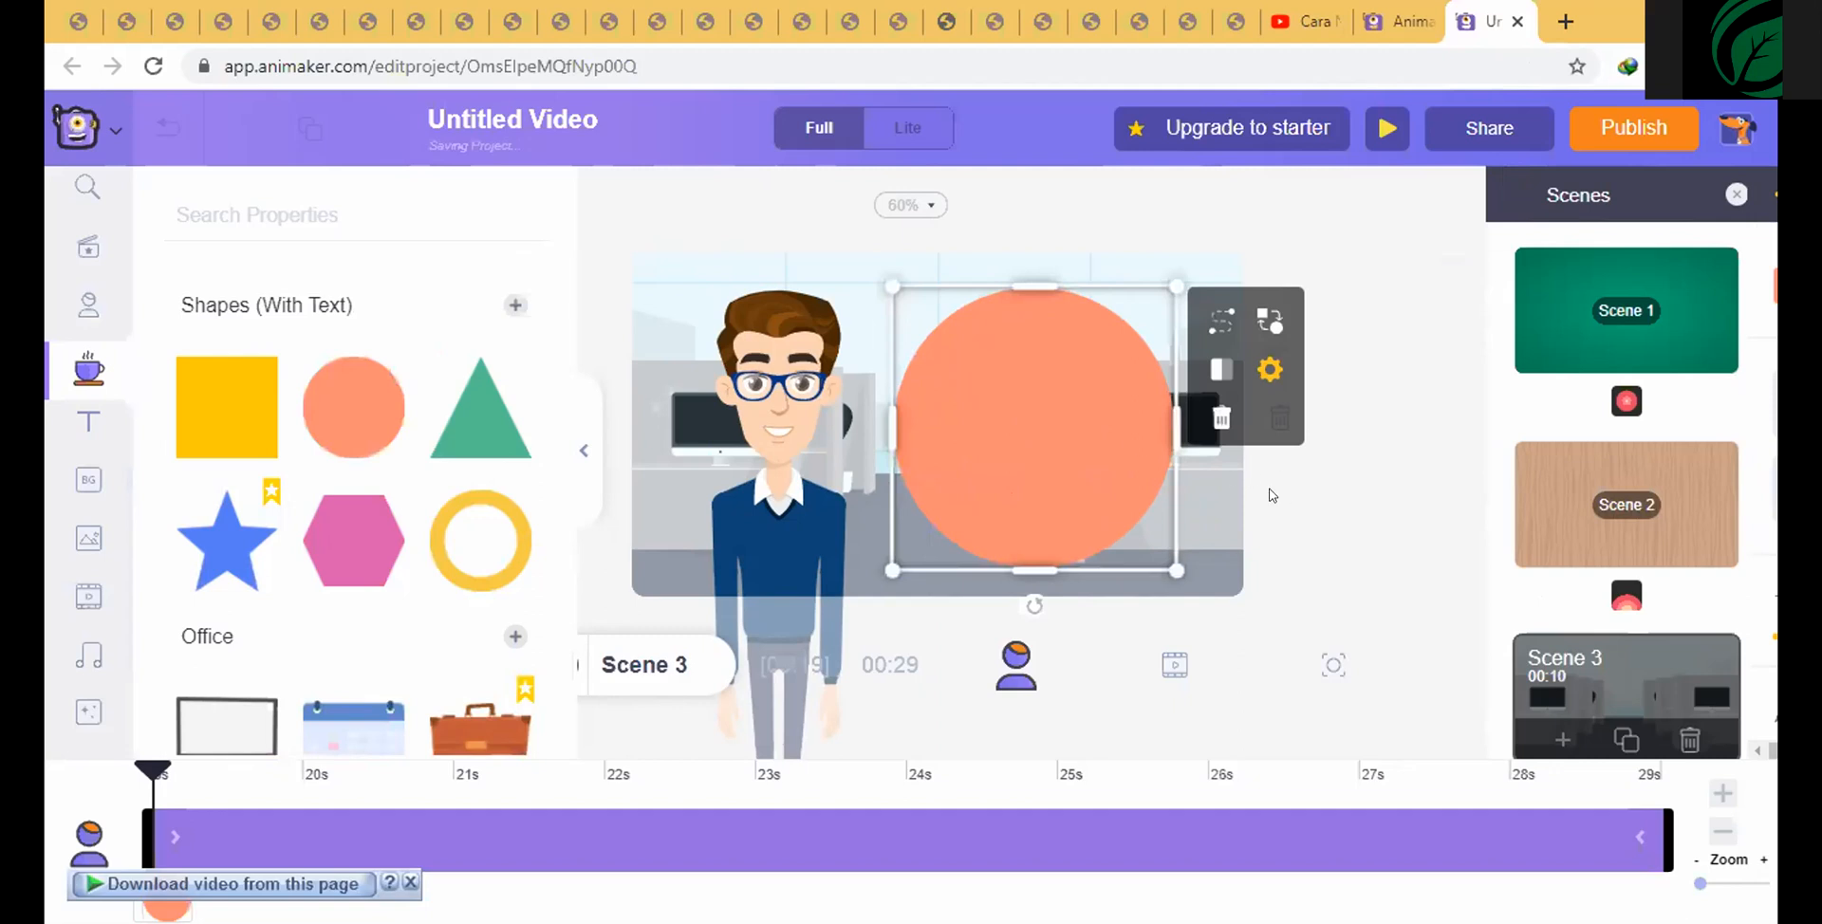
click(987, 479)
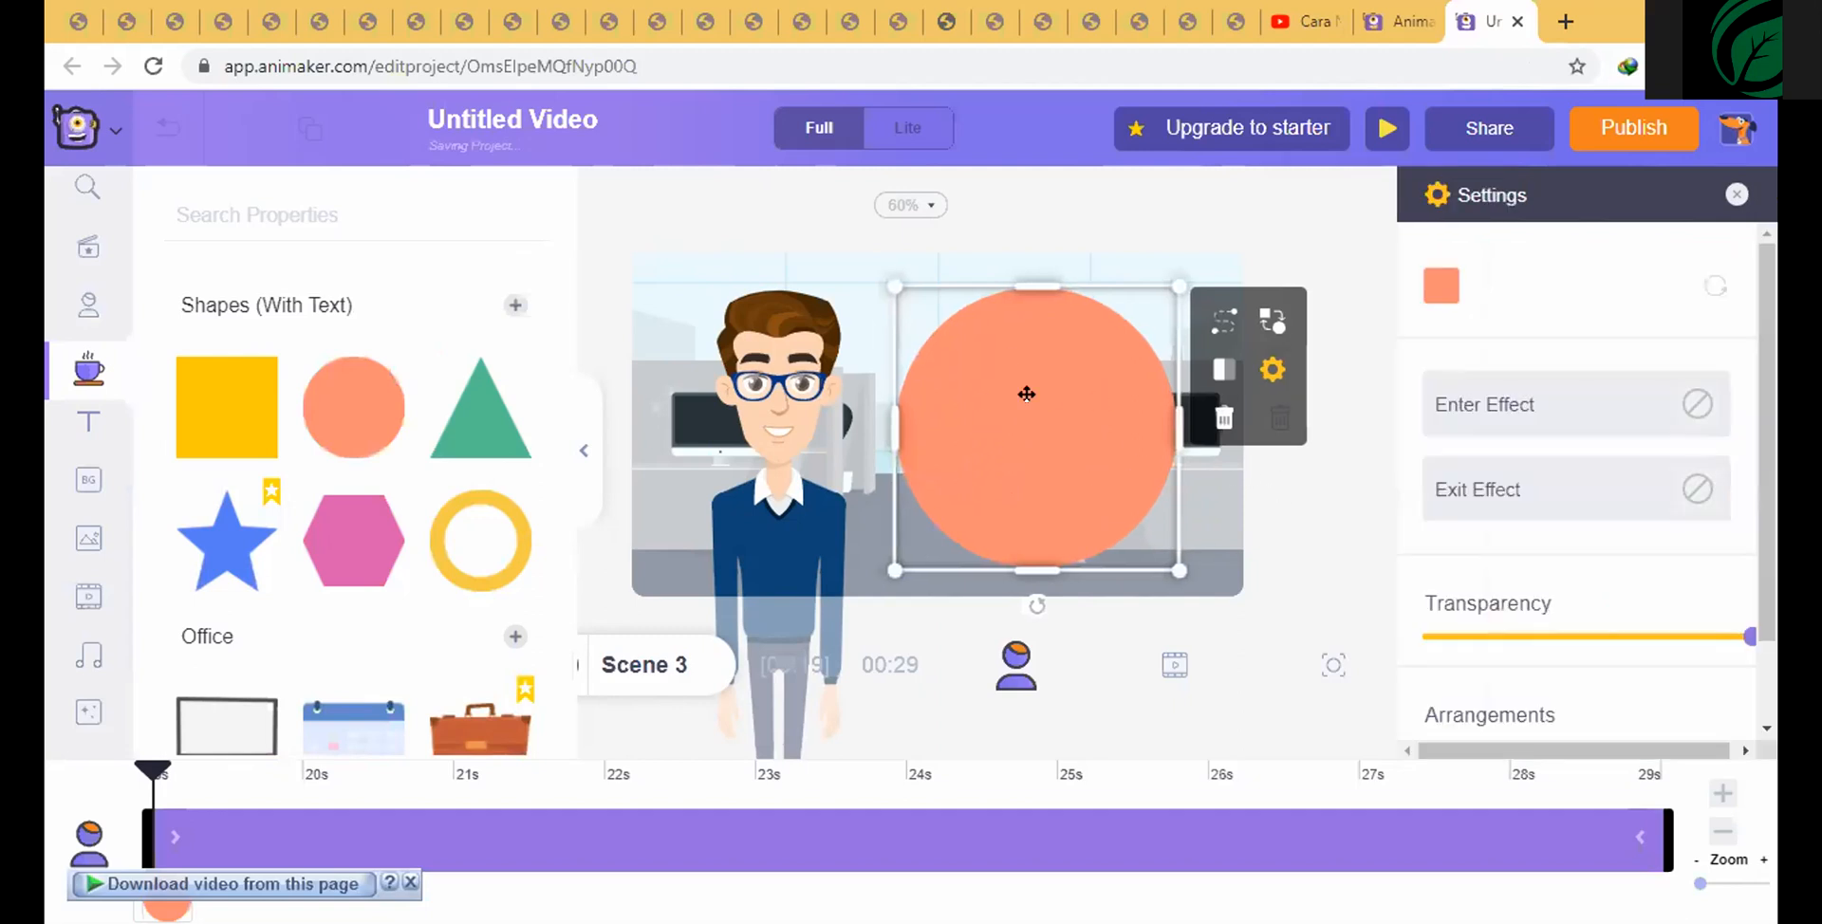
click(733, 435)
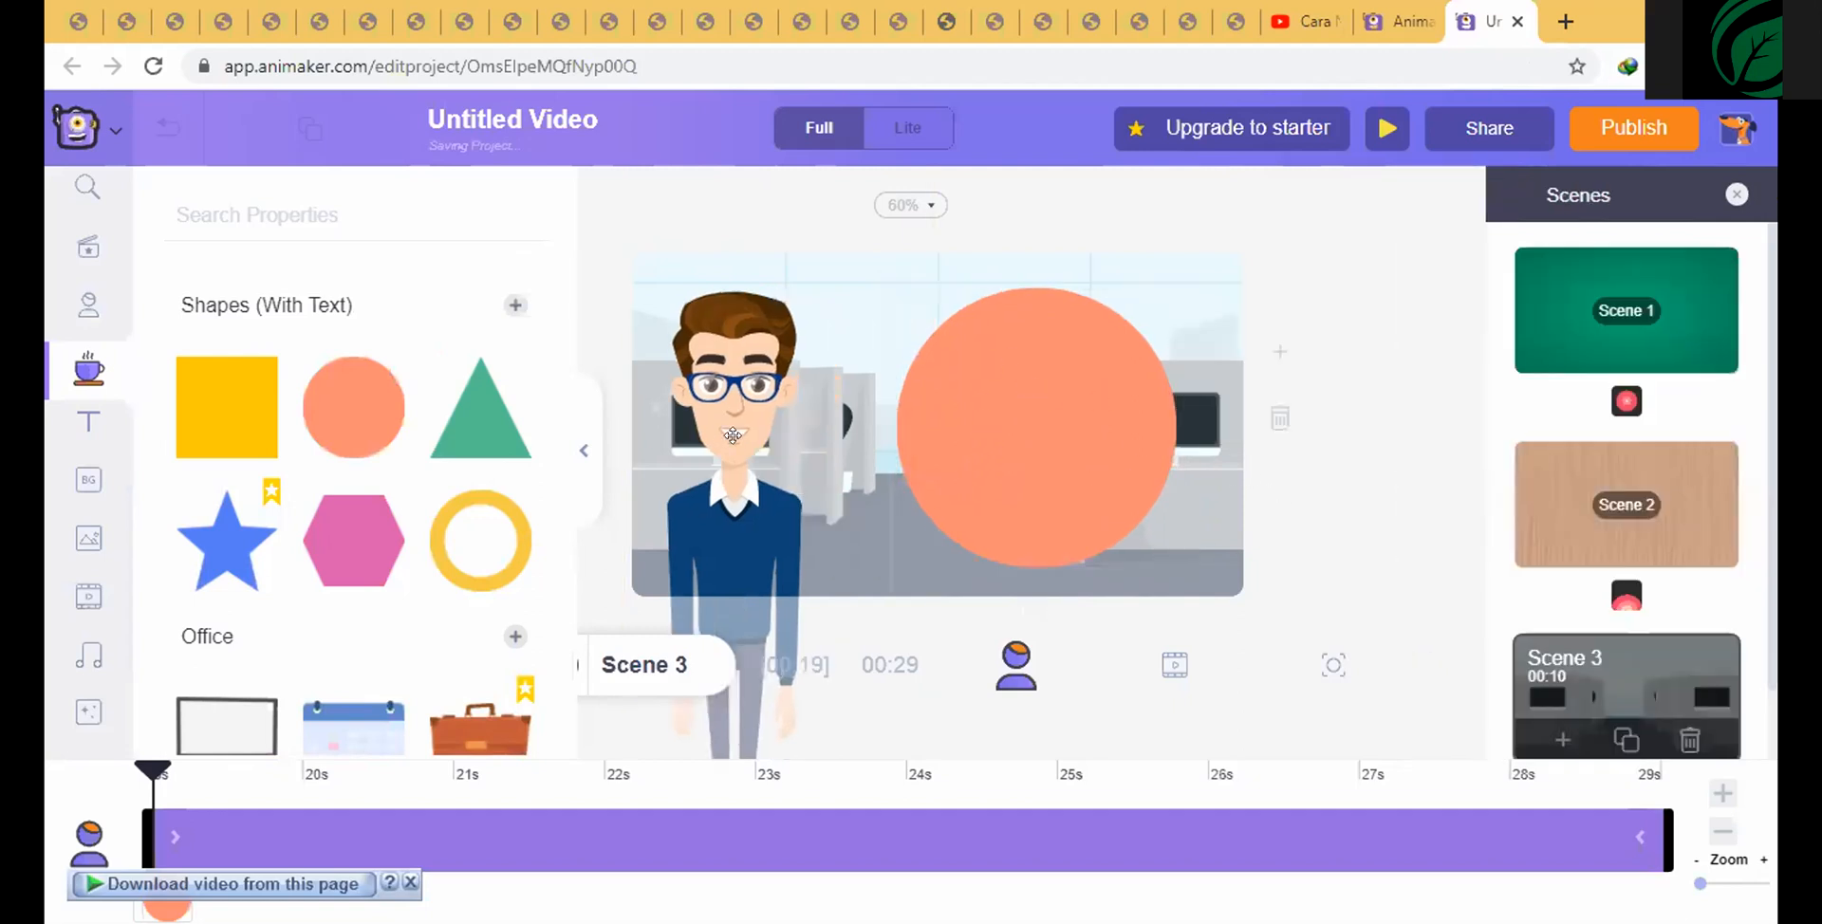
click(1092, 419)
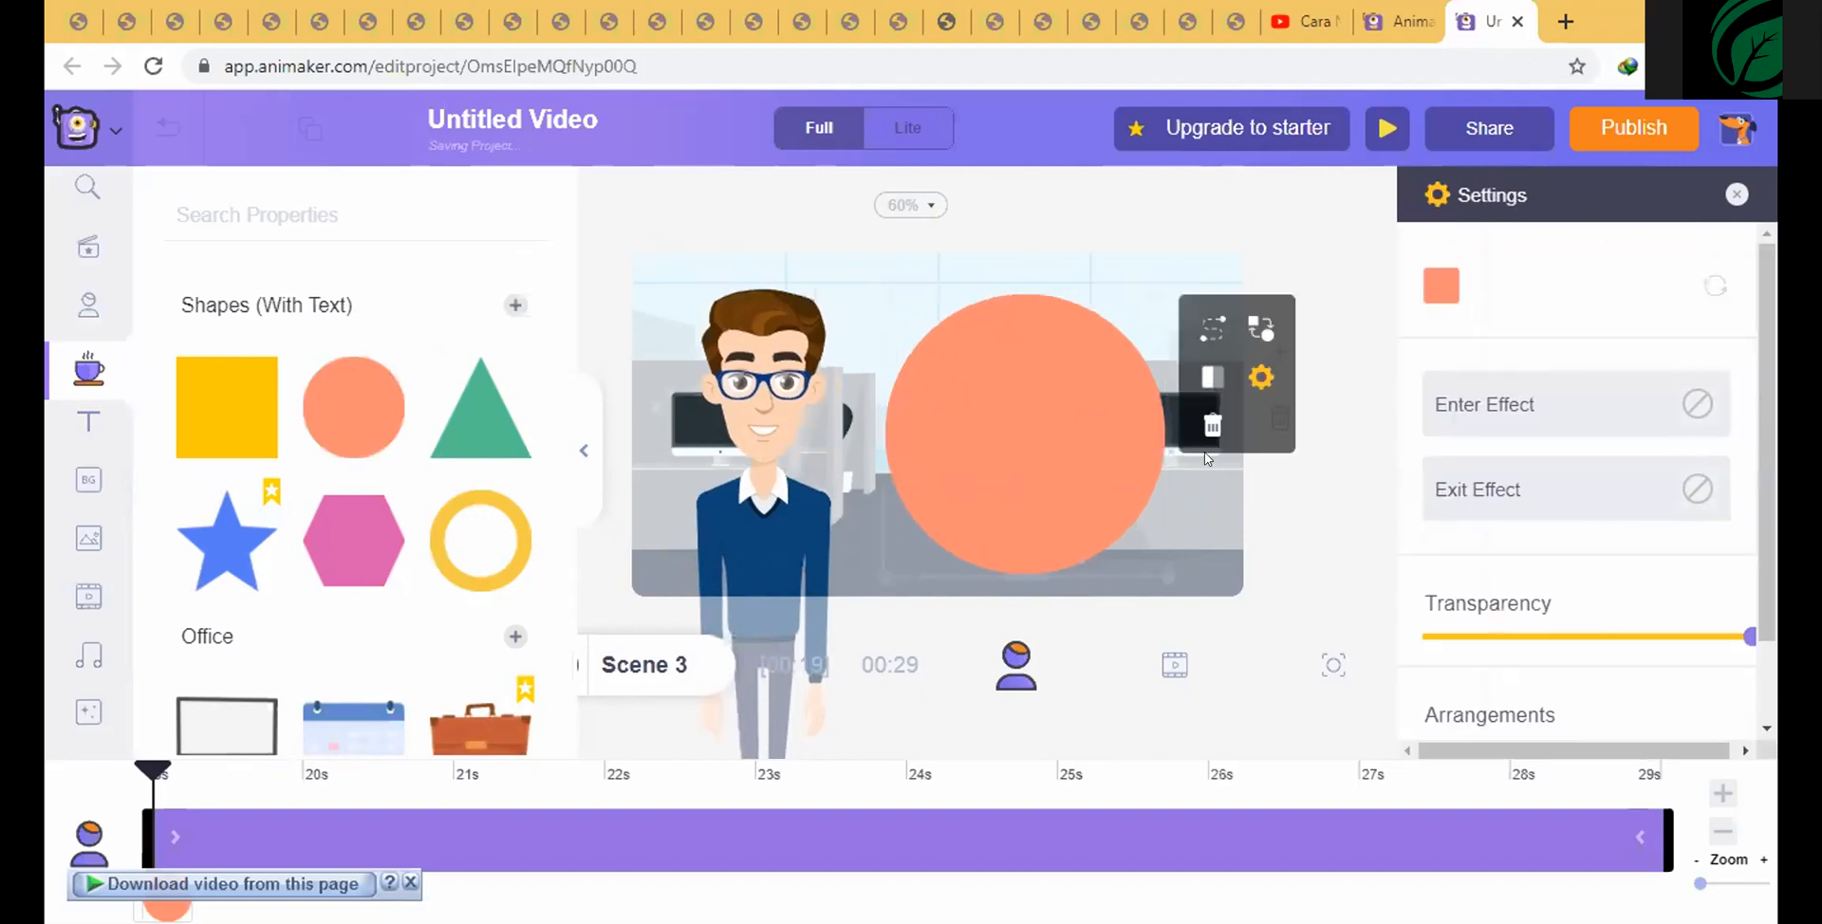
key(Delete)
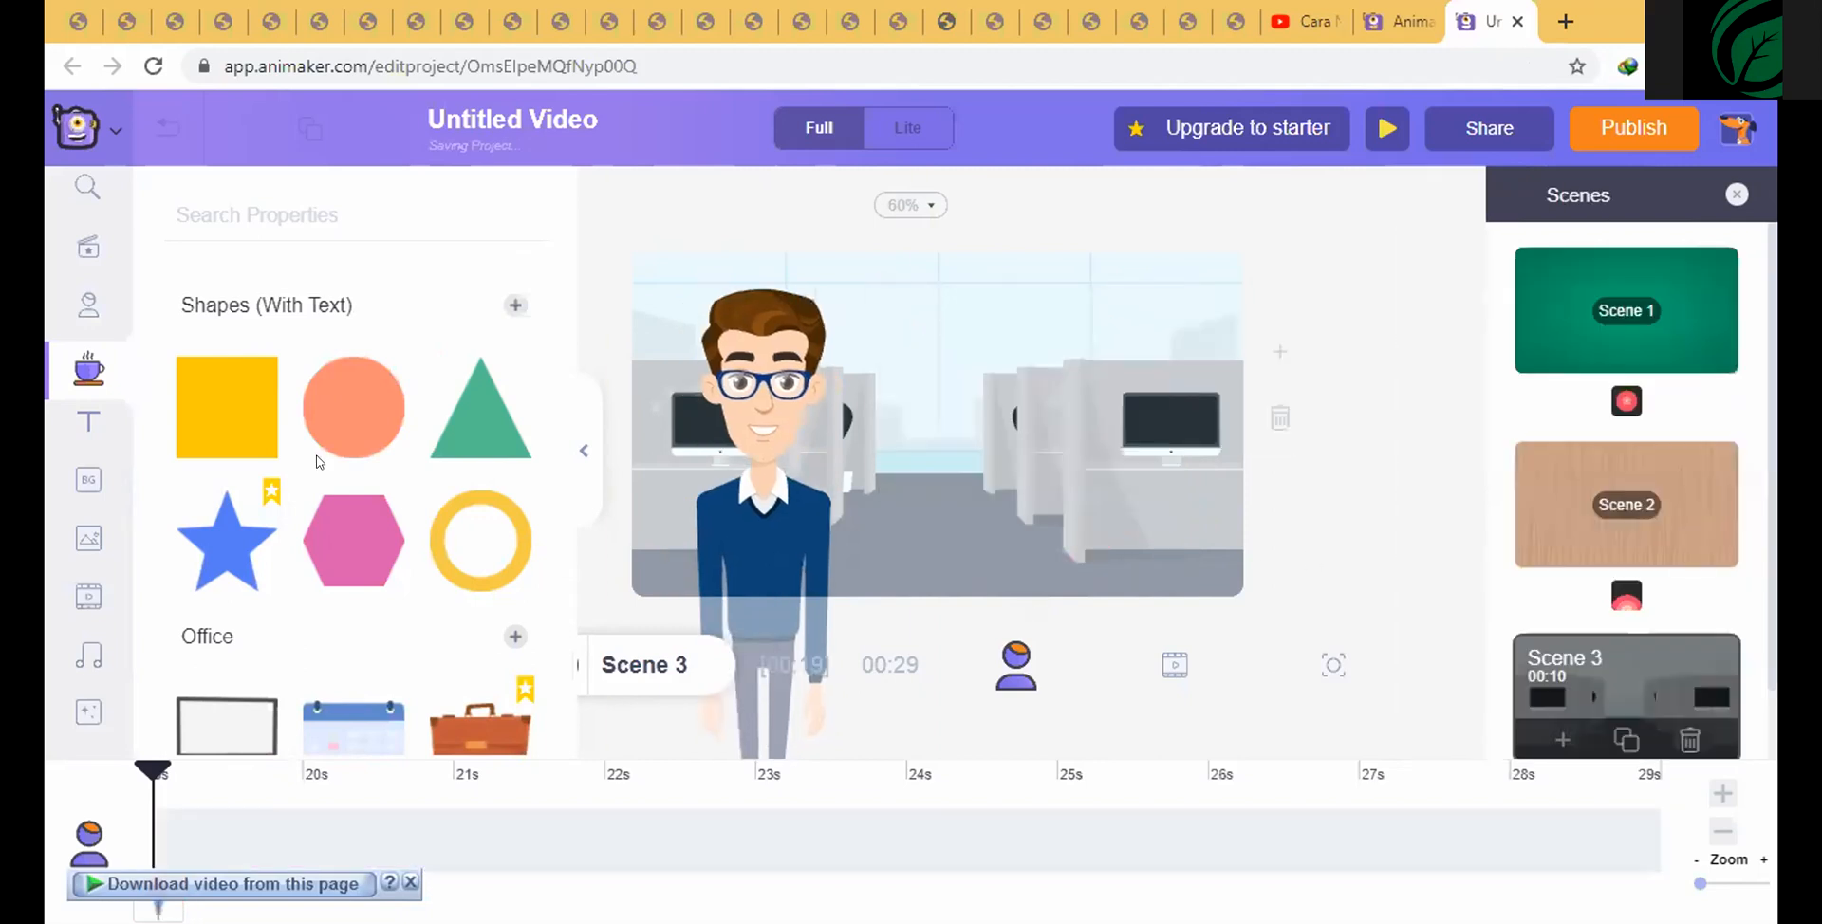
- Add the yellow square shape beside the character's head on Scene 3 and reshape it into a wide, flat banner
drag(257, 400, 1032, 408)
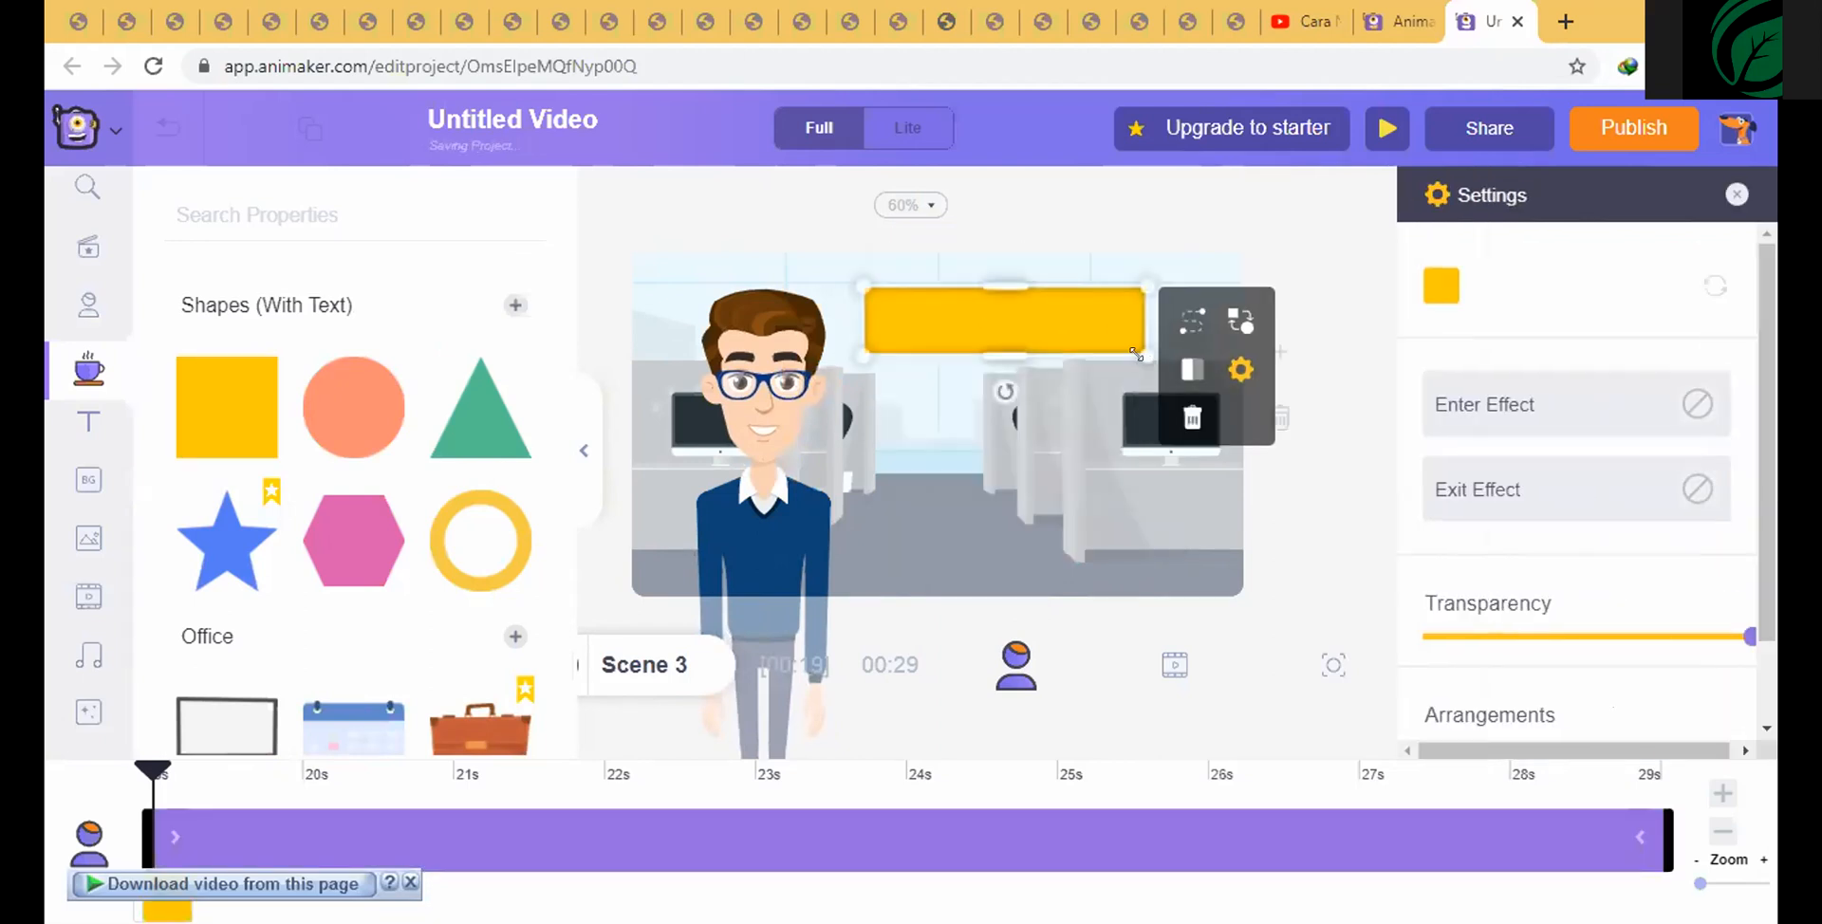
drag(1152, 354, 1220, 369)
click(1306, 273)
- Browse the Shapes and Office properties, and search the property library for "planet"
scroll(230, 605, down, 5)
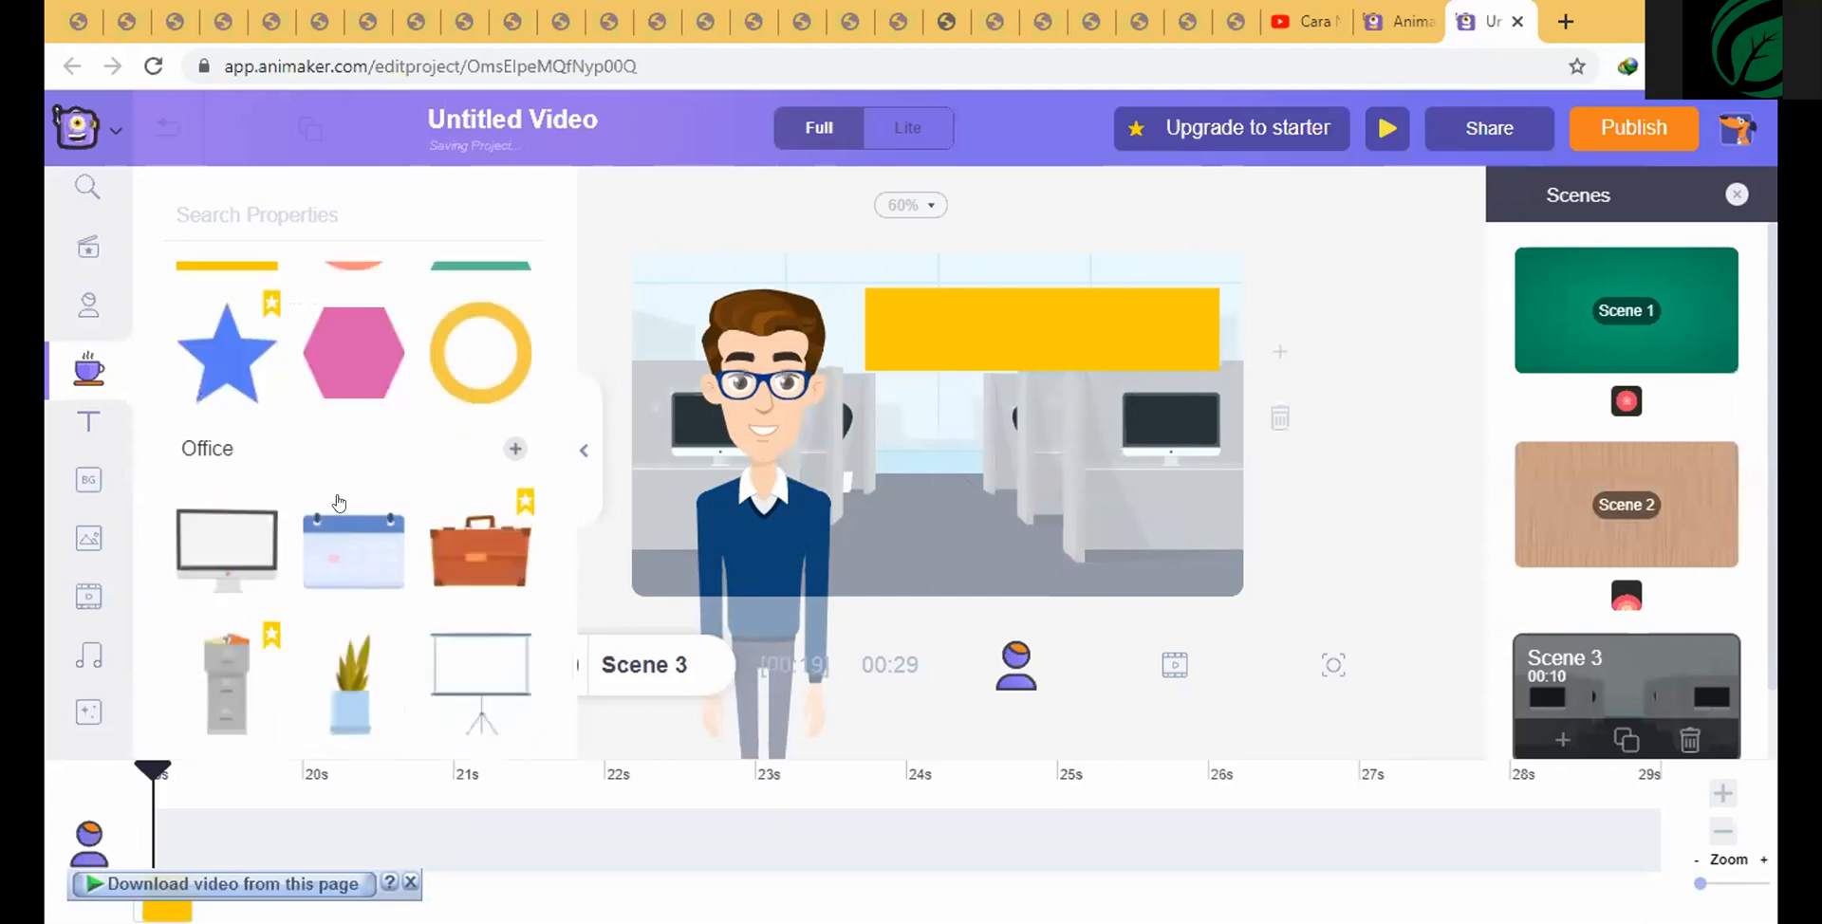
scroll(358, 662, down, 3)
scroll(359, 662, up, 8)
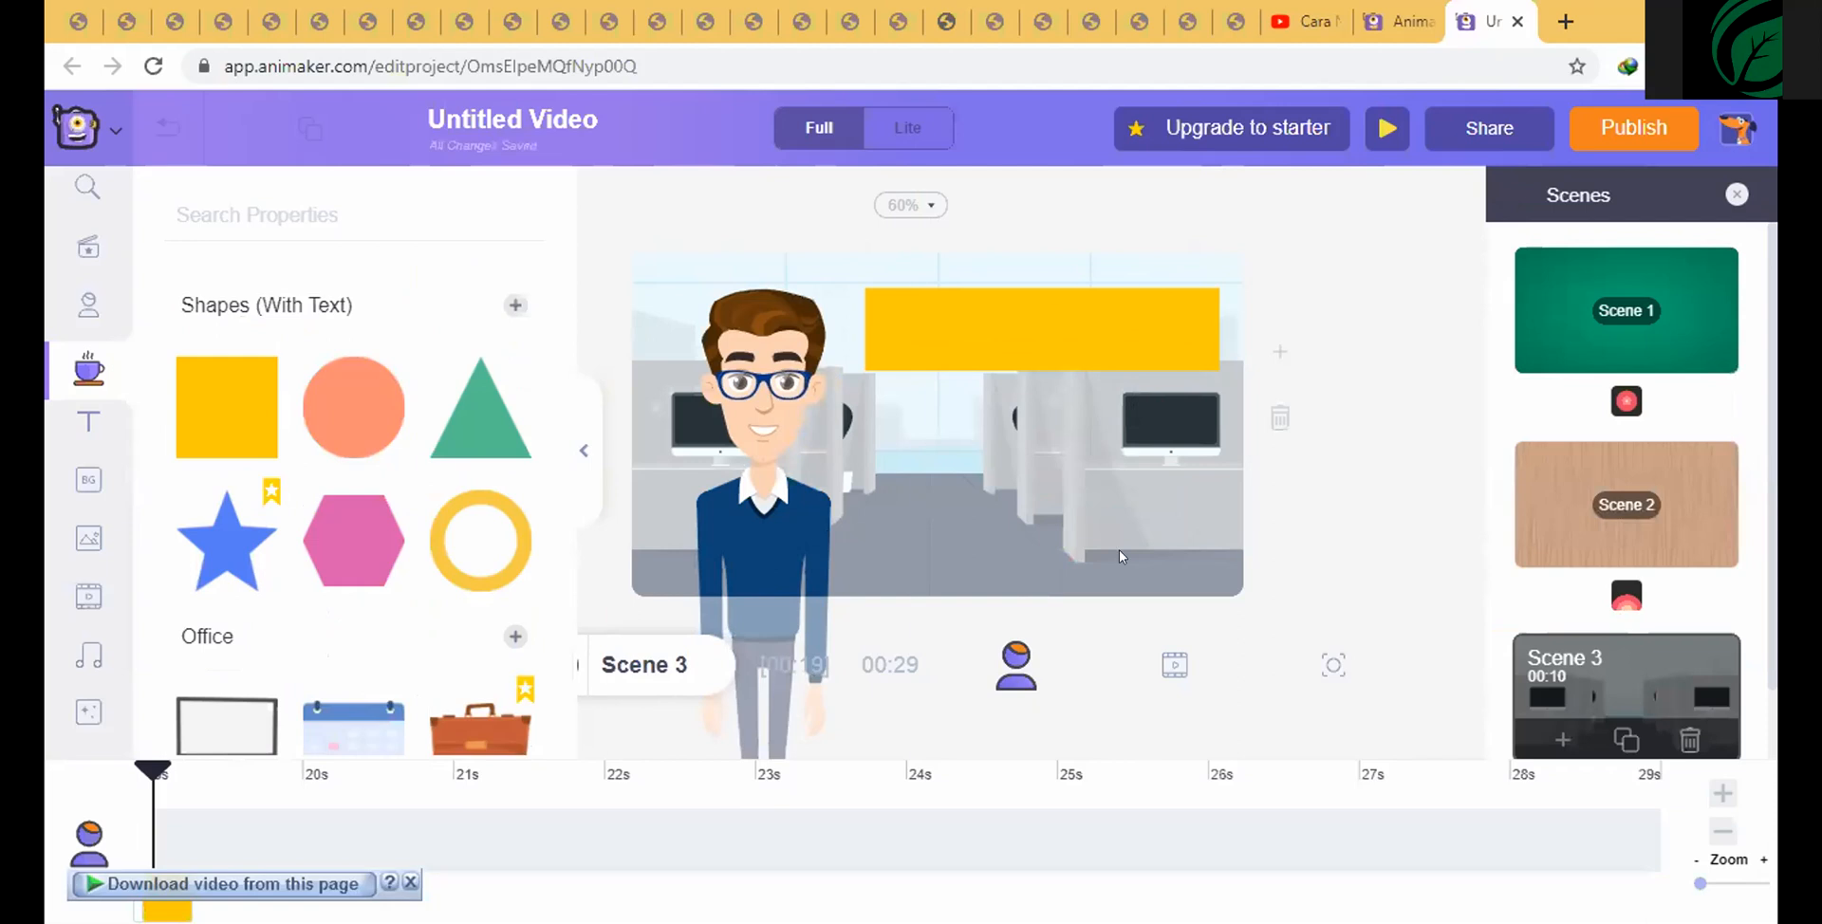
click(318, 214)
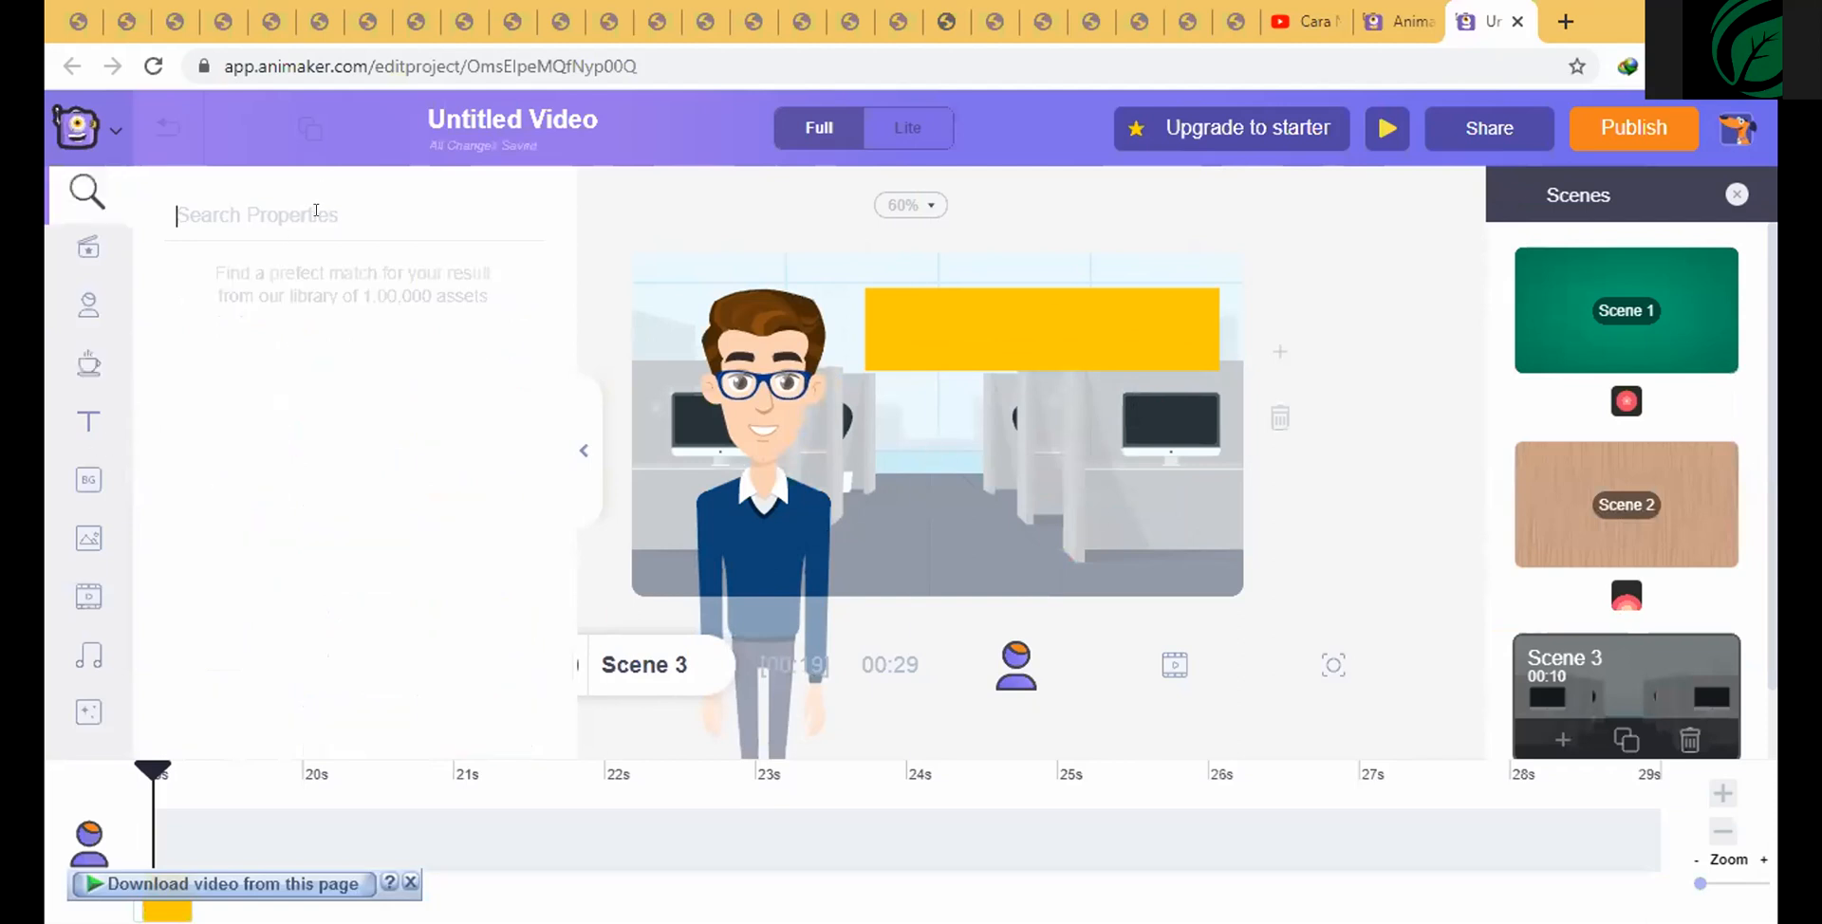
click(83, 373)
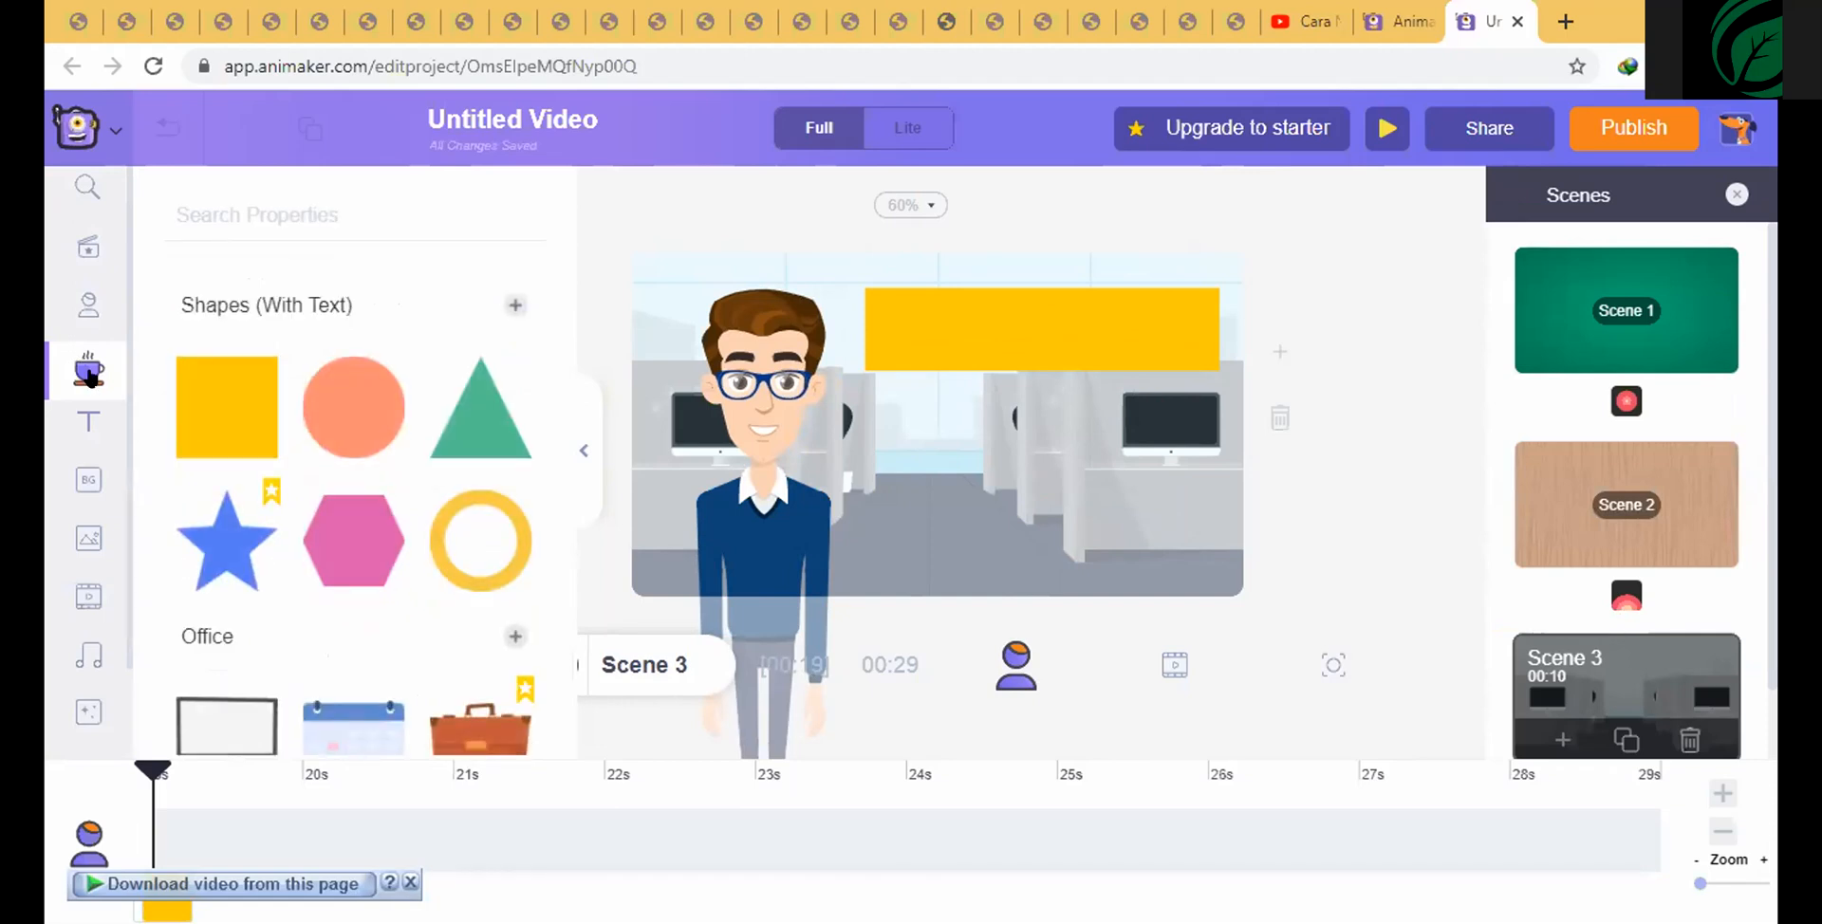
click(281, 212)
text(planet)
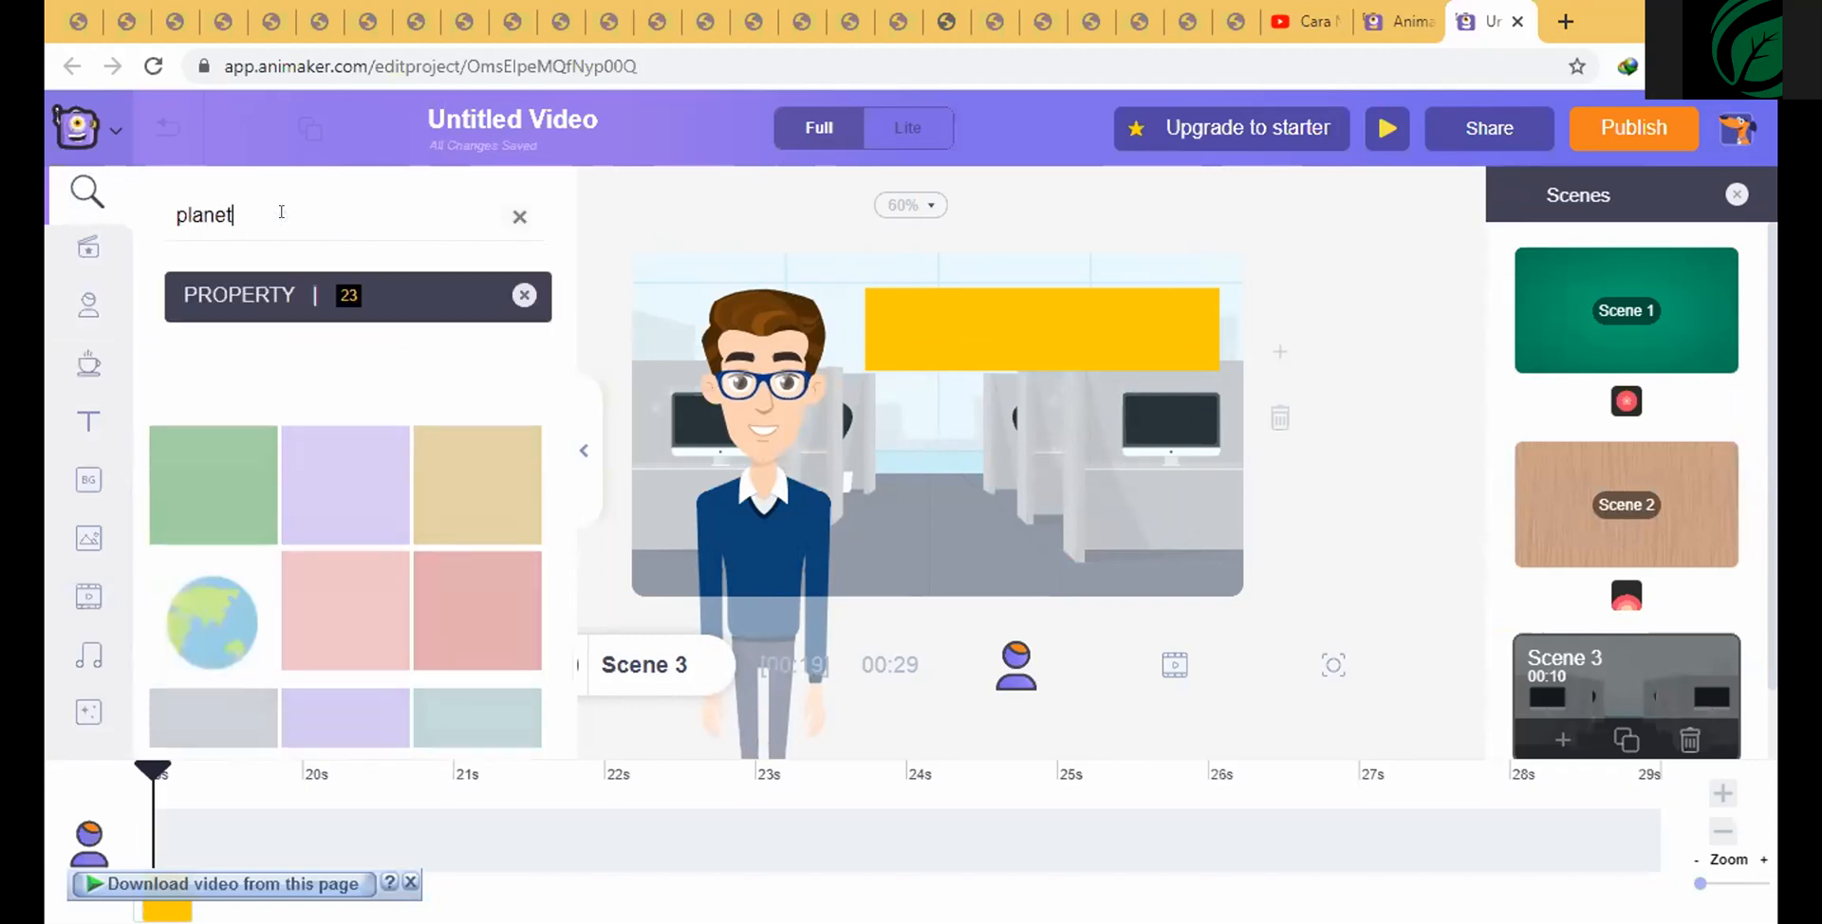
- Place the orange ringed planet on Scene 3 and position it below the yellow banner, beside the character
scroll(481, 517, down, 3)
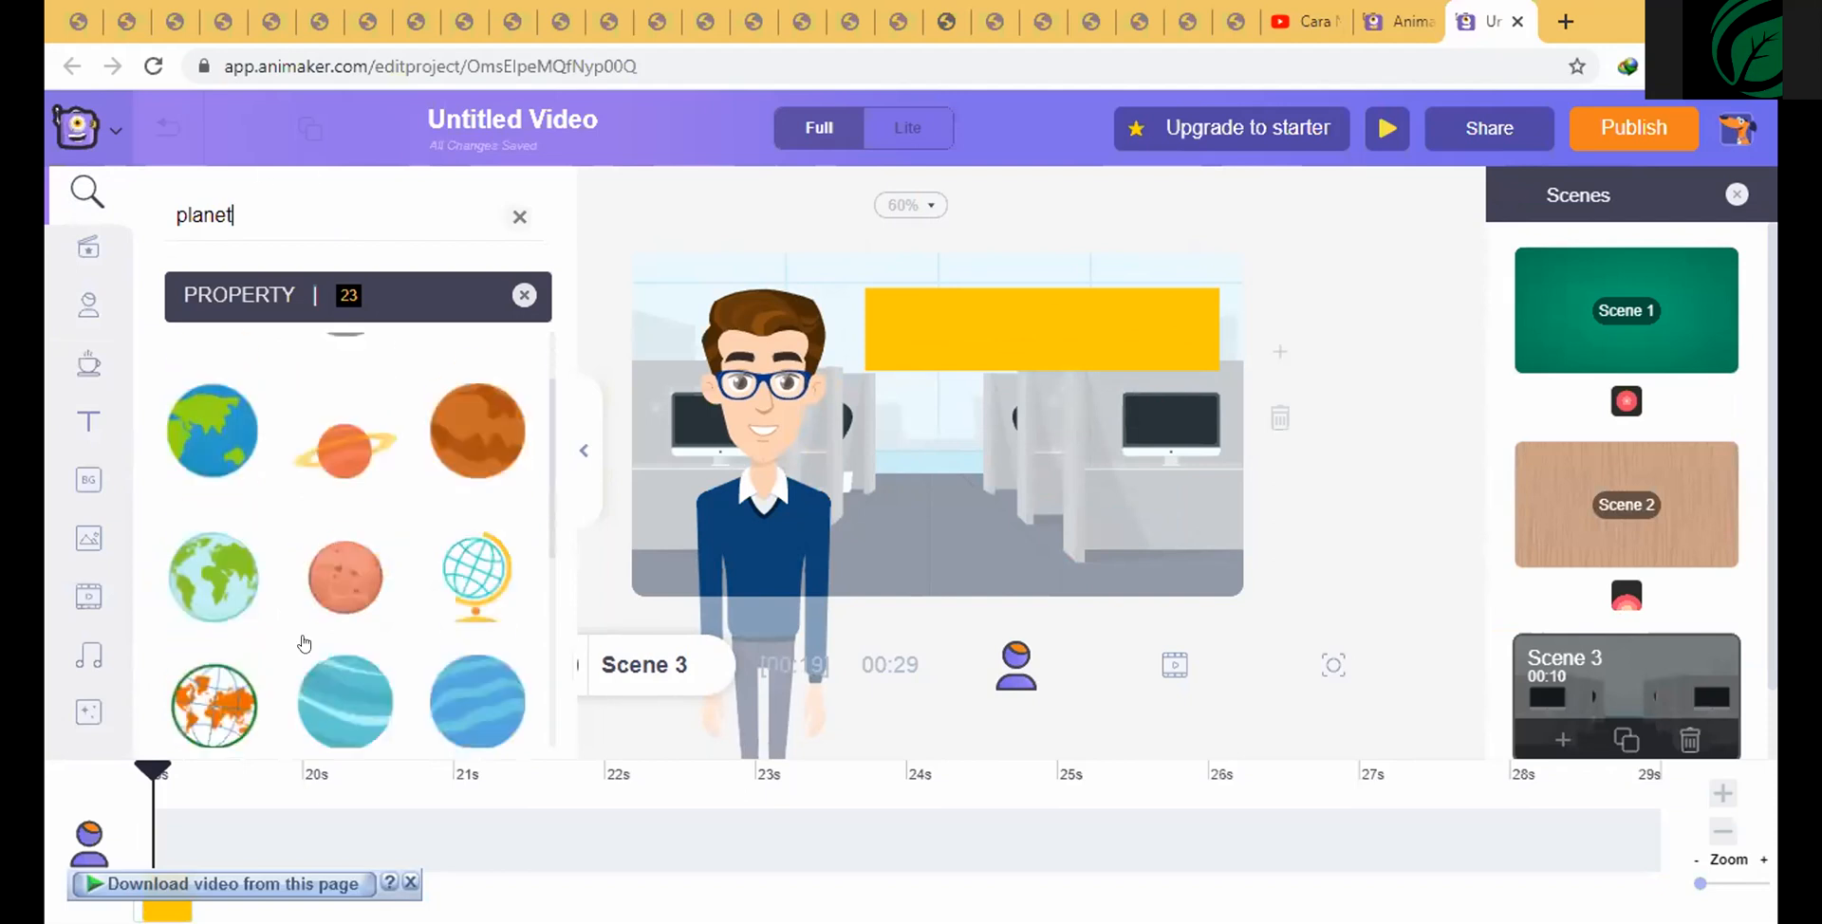
scroll(455, 531, up, 3)
drag(341, 550, 978, 497)
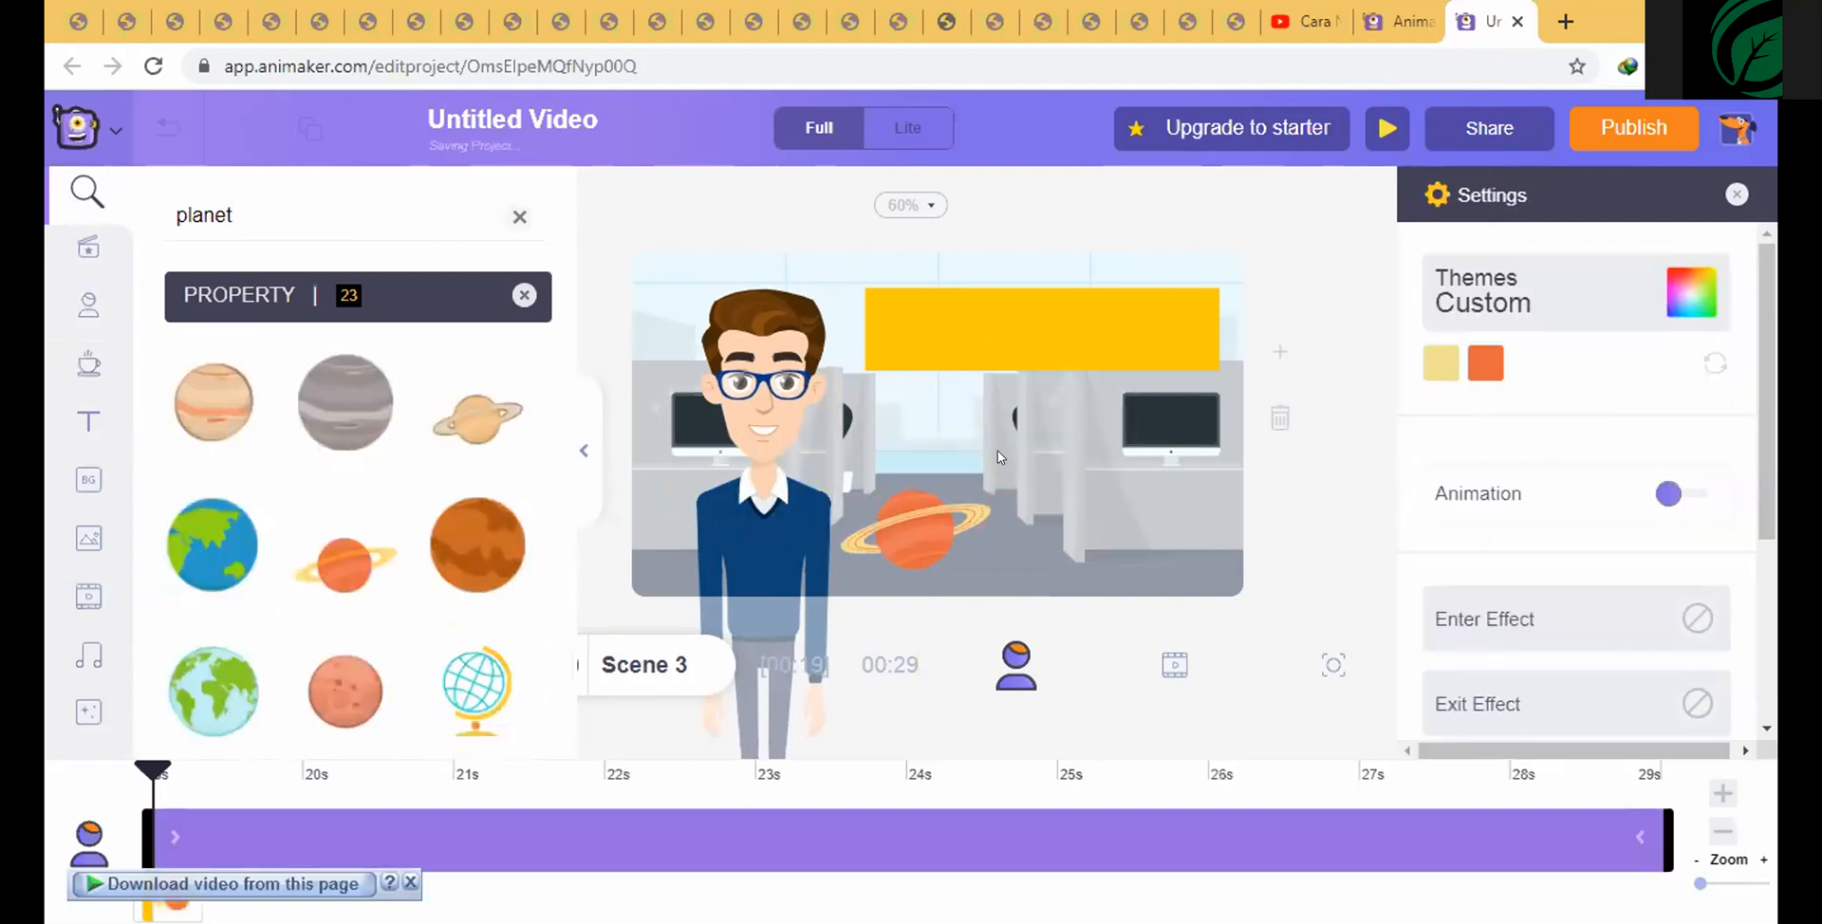
click(1288, 281)
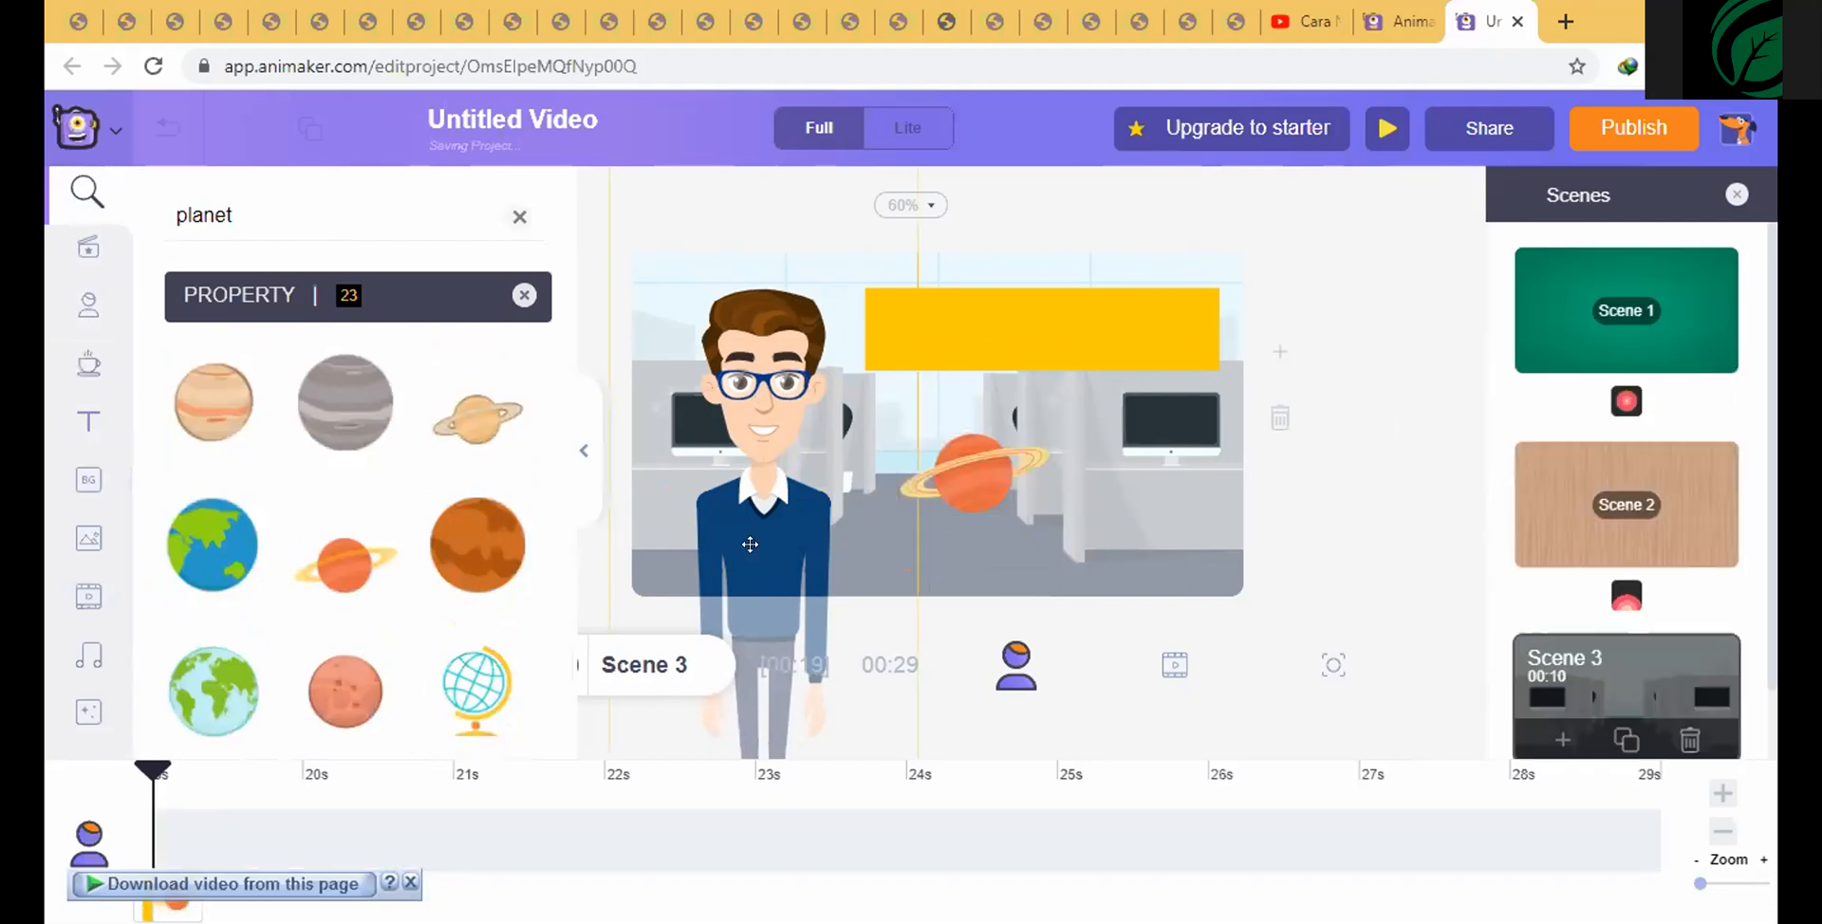
scroll(465, 531, down, 3)
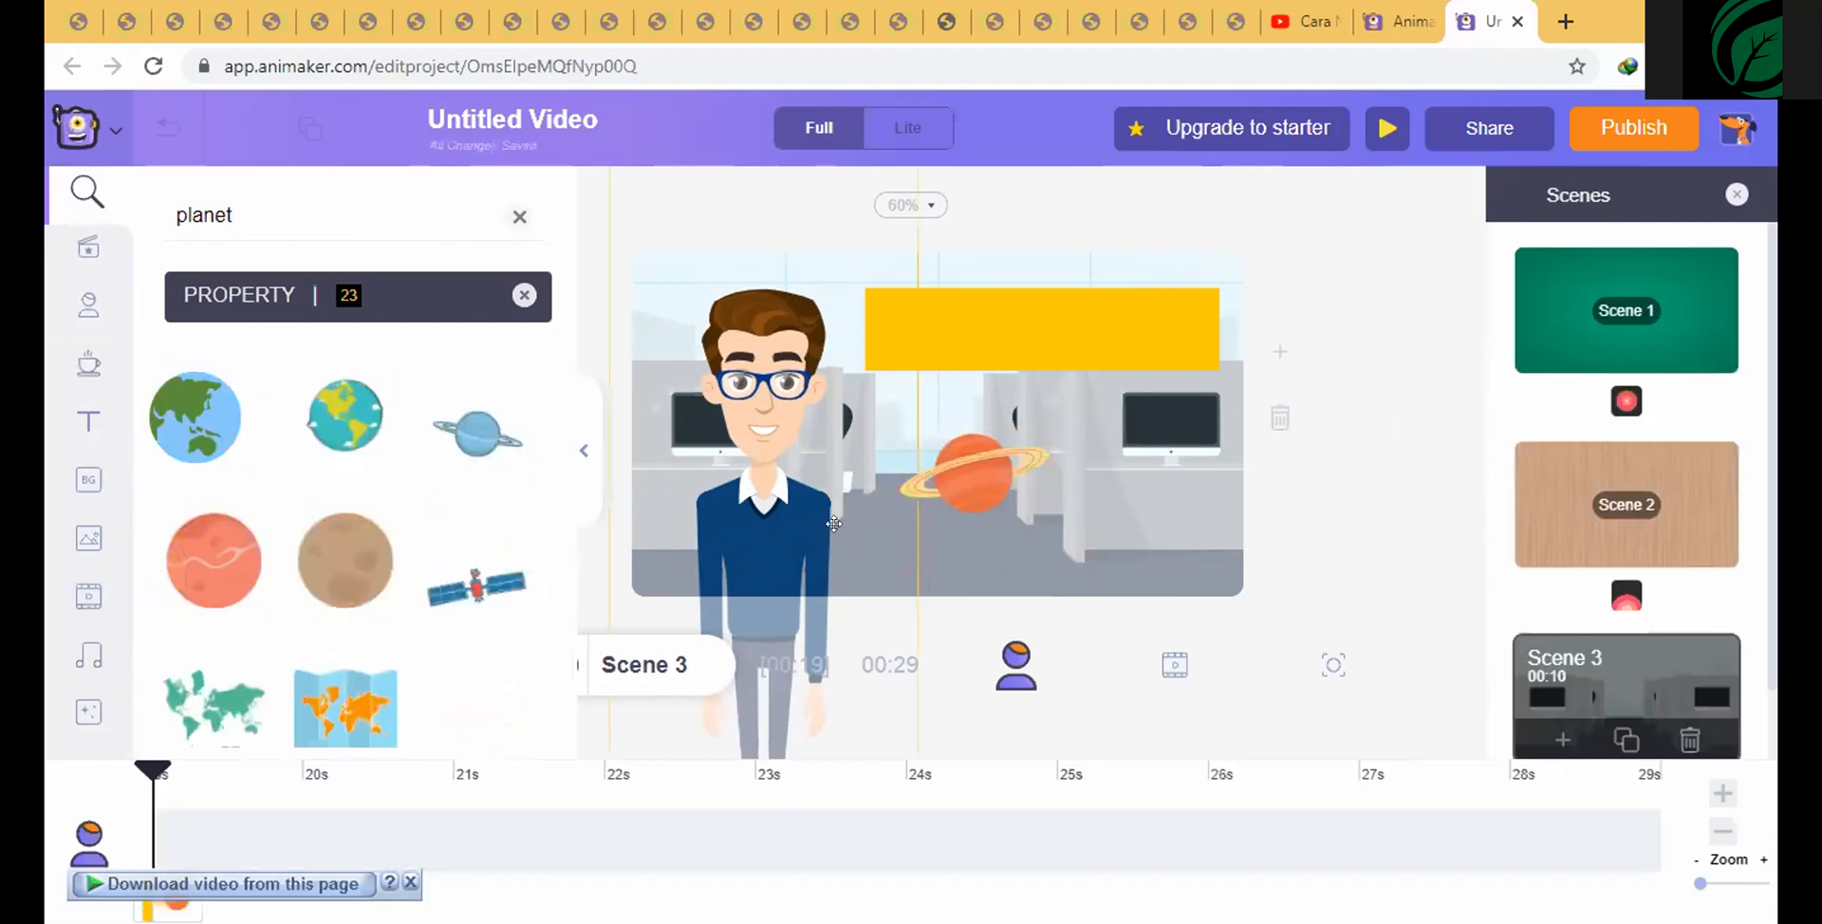
drag(973, 493, 967, 532)
- Search the property library for "mount" and place the snow-capped mountain on the right side of Scene 3
scroll(370, 507, up, 3)
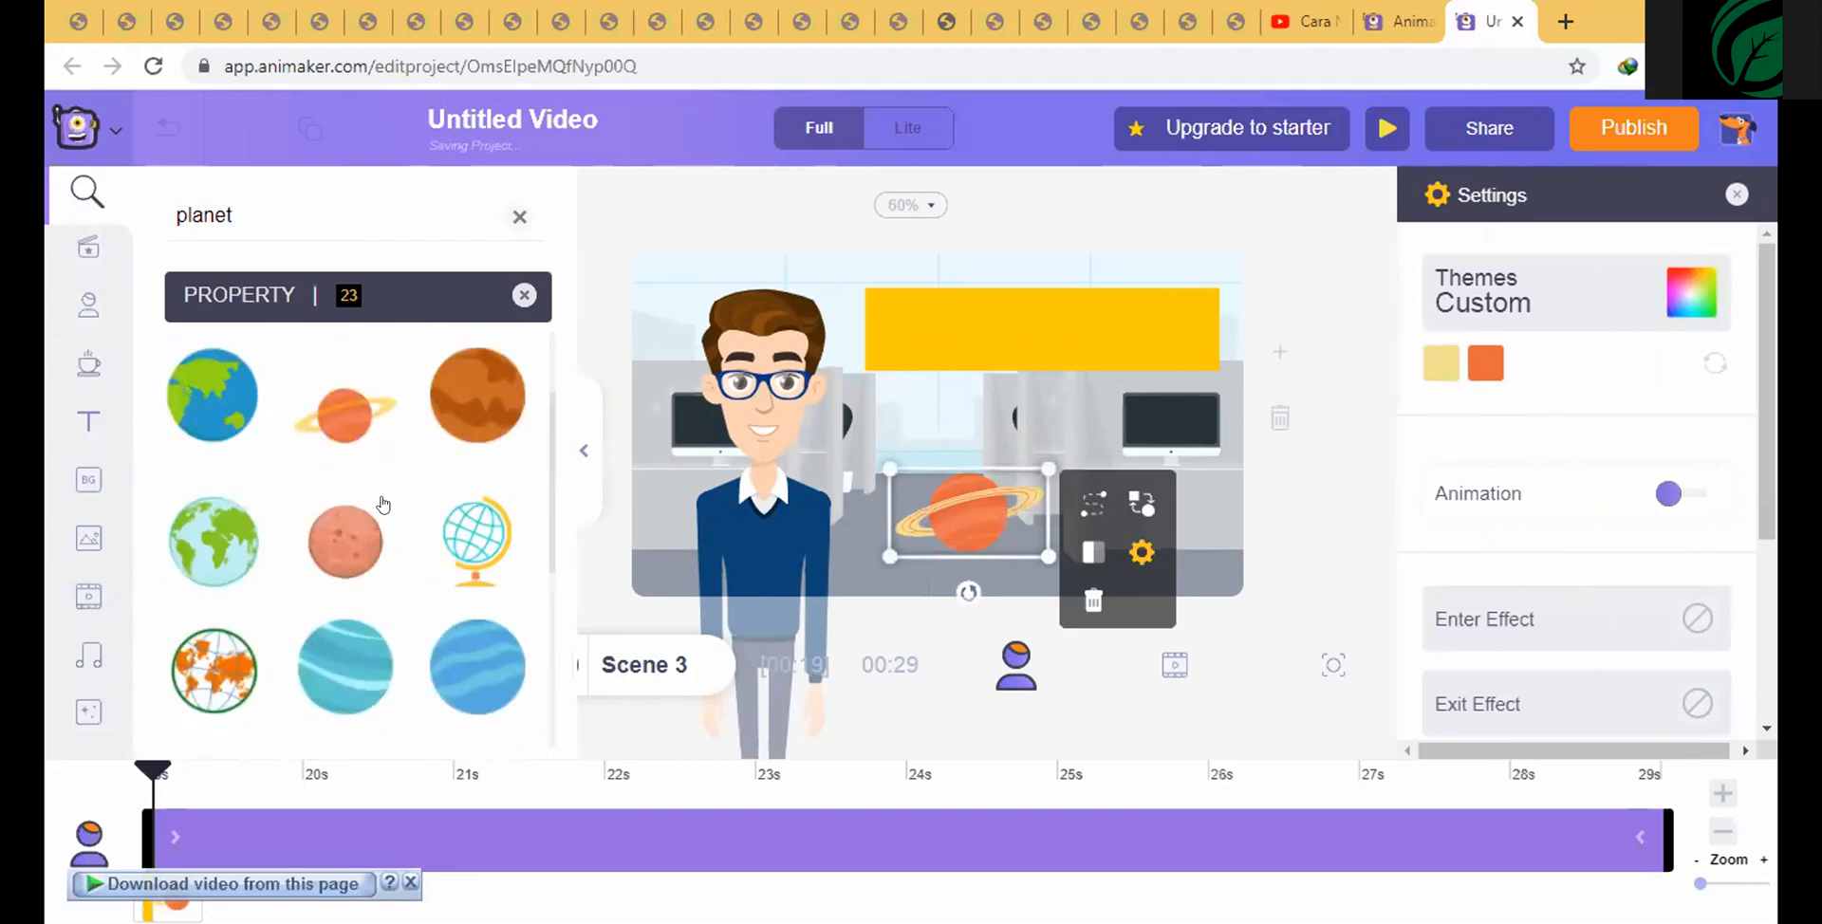
scroll(252, 497, up, 3)
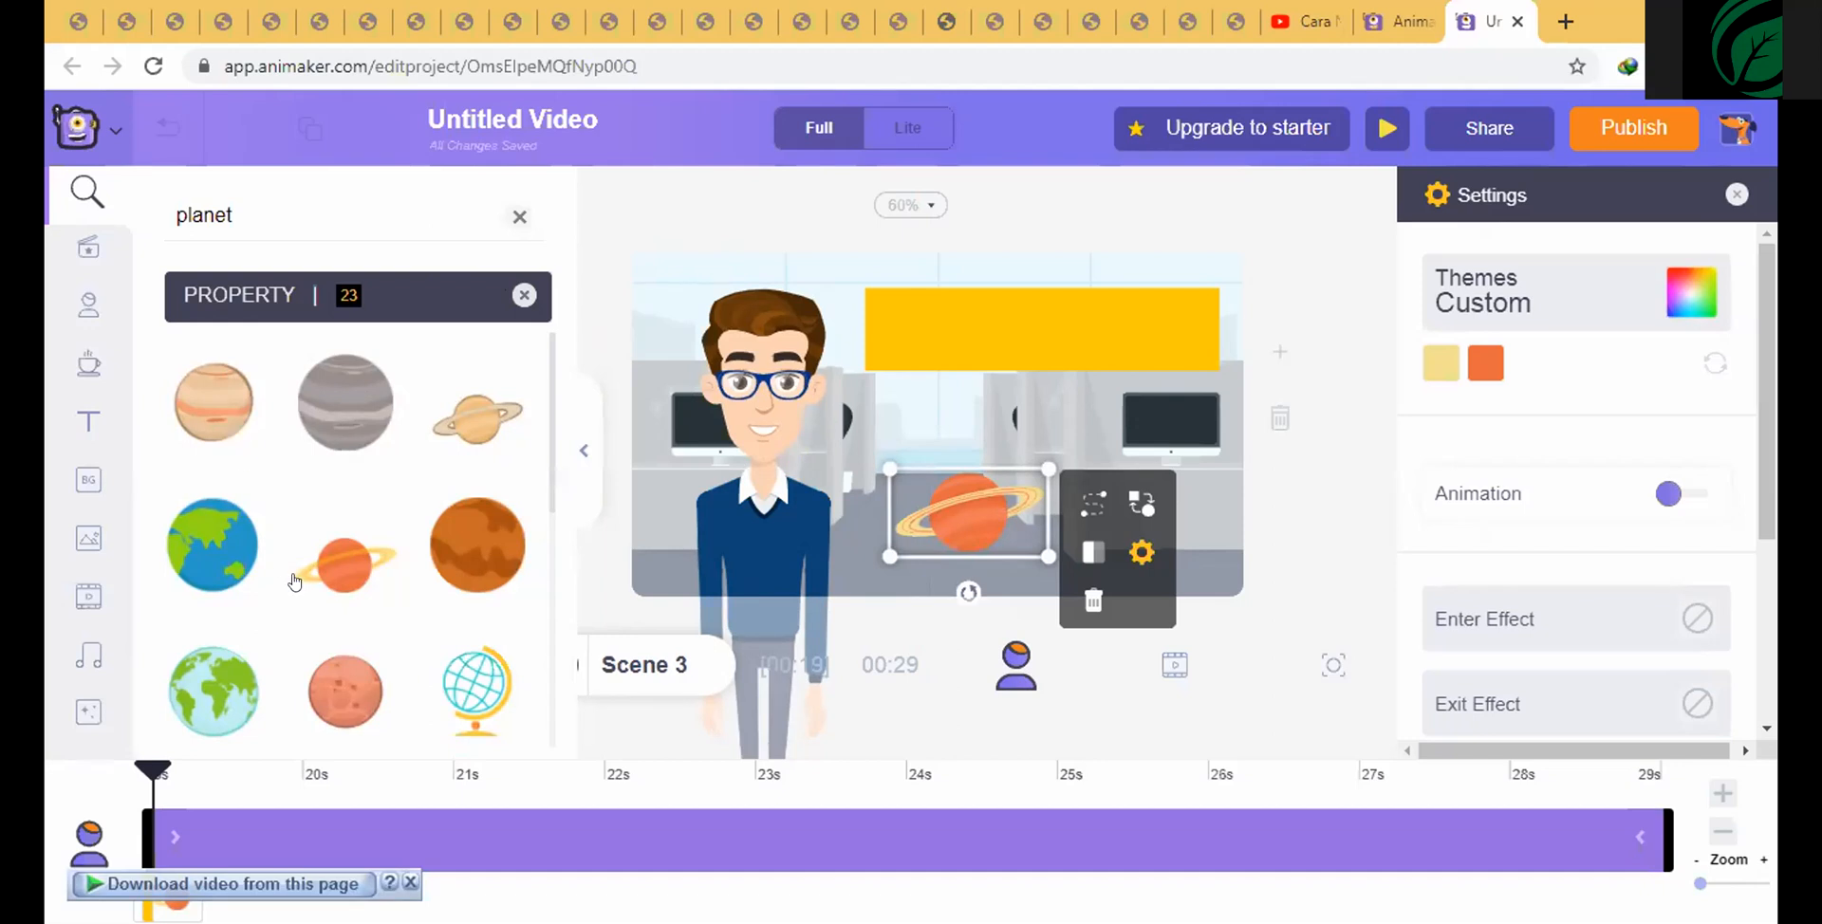
scroll(304, 586, down, 5)
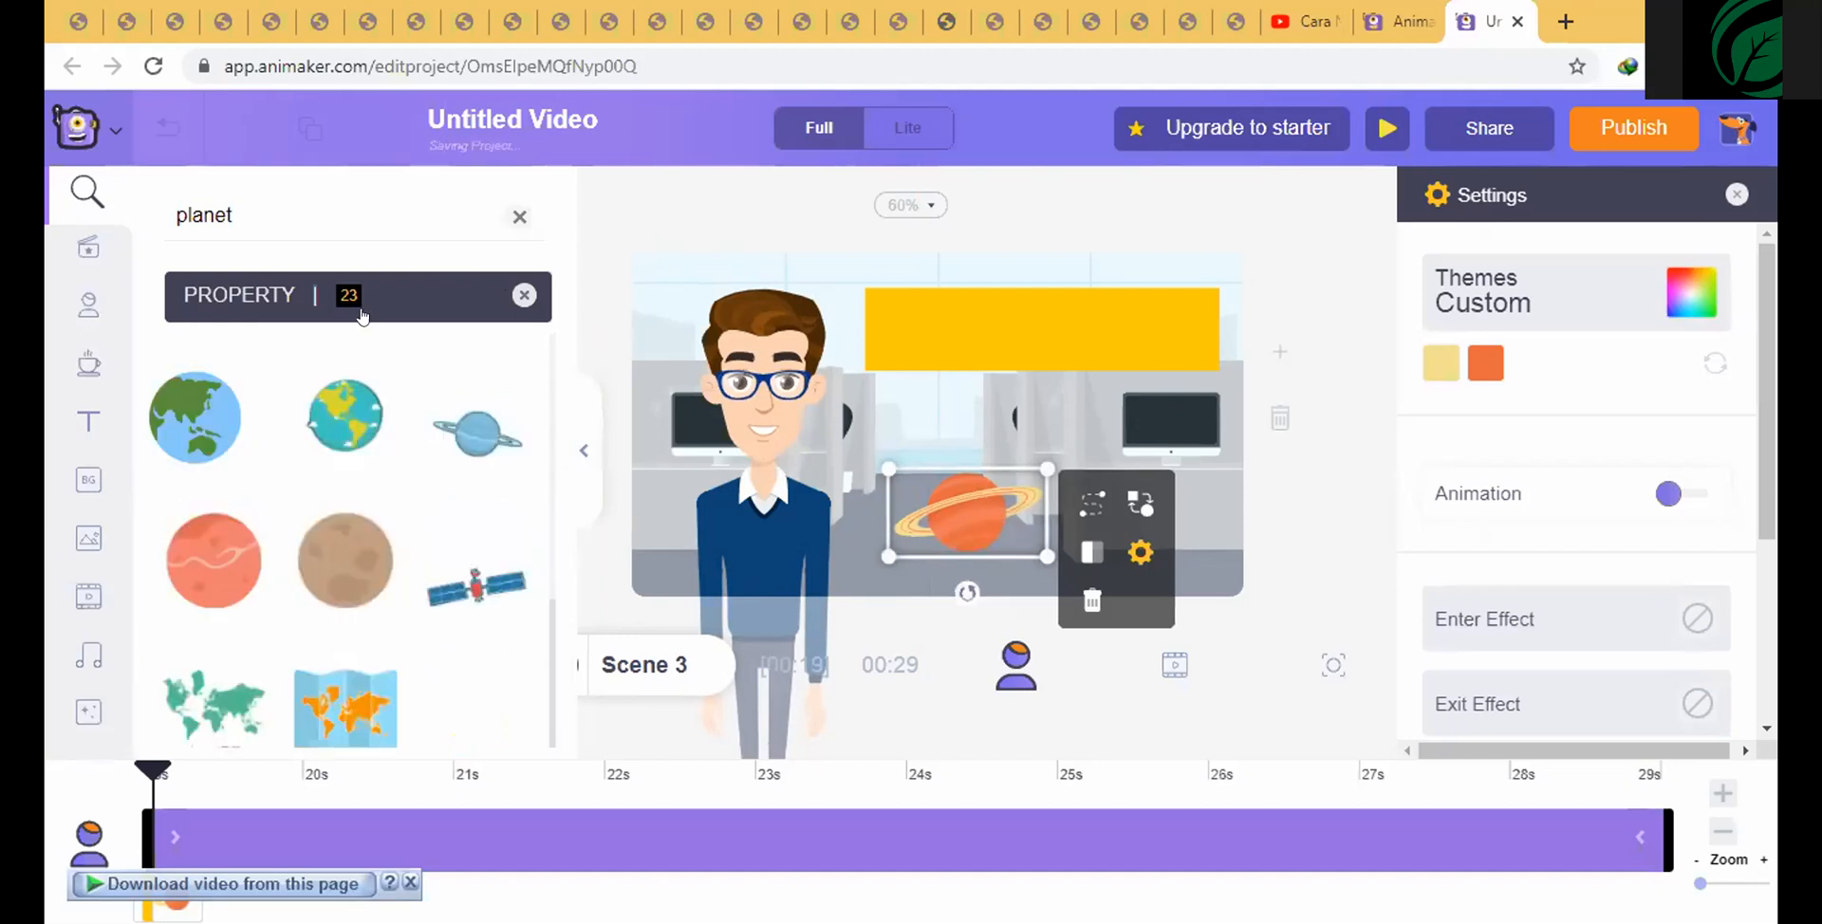
click(524, 294)
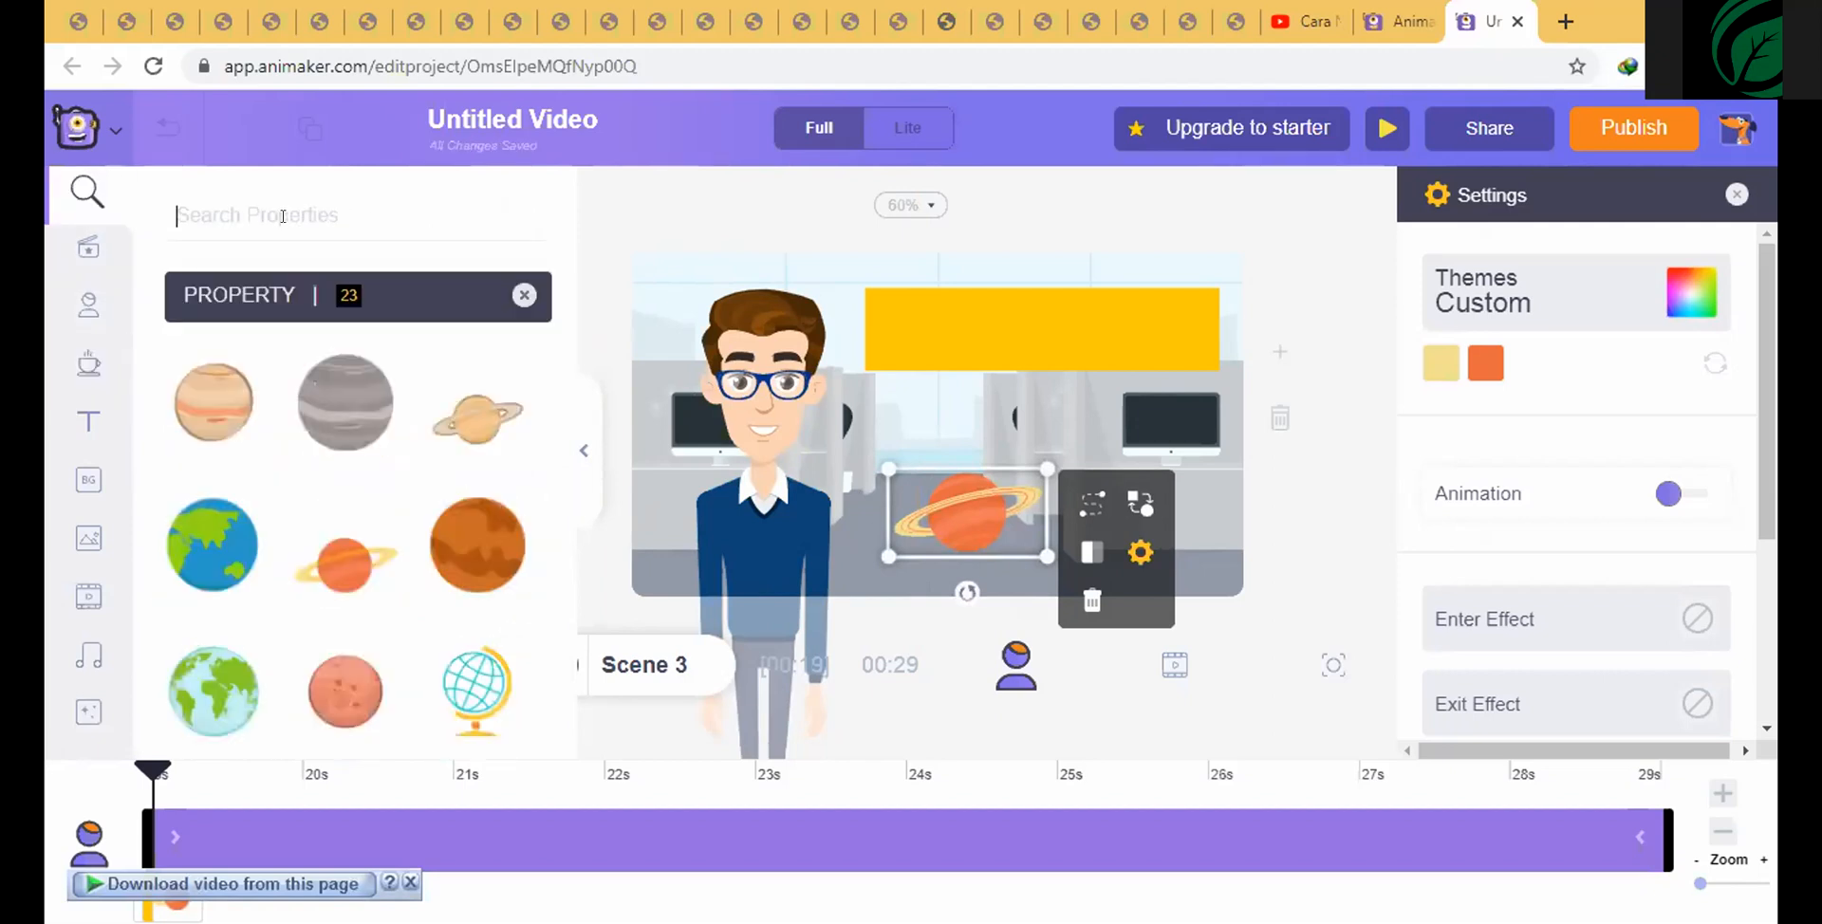
text(mount)
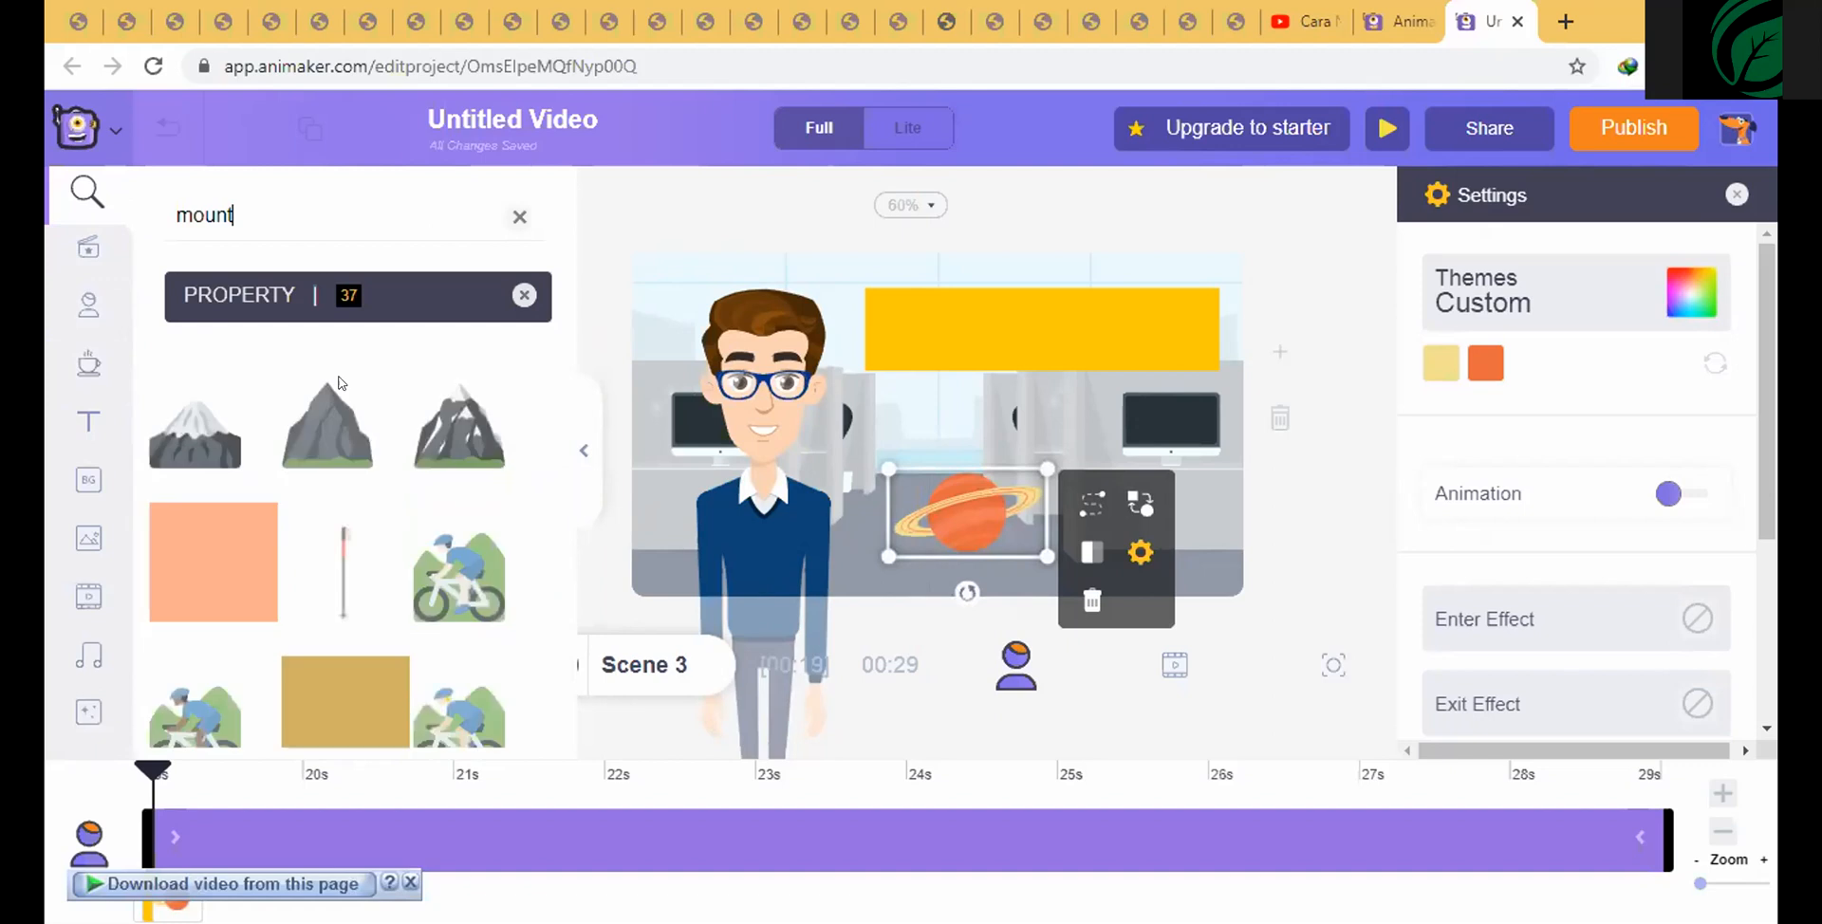
drag(198, 403, 1112, 374)
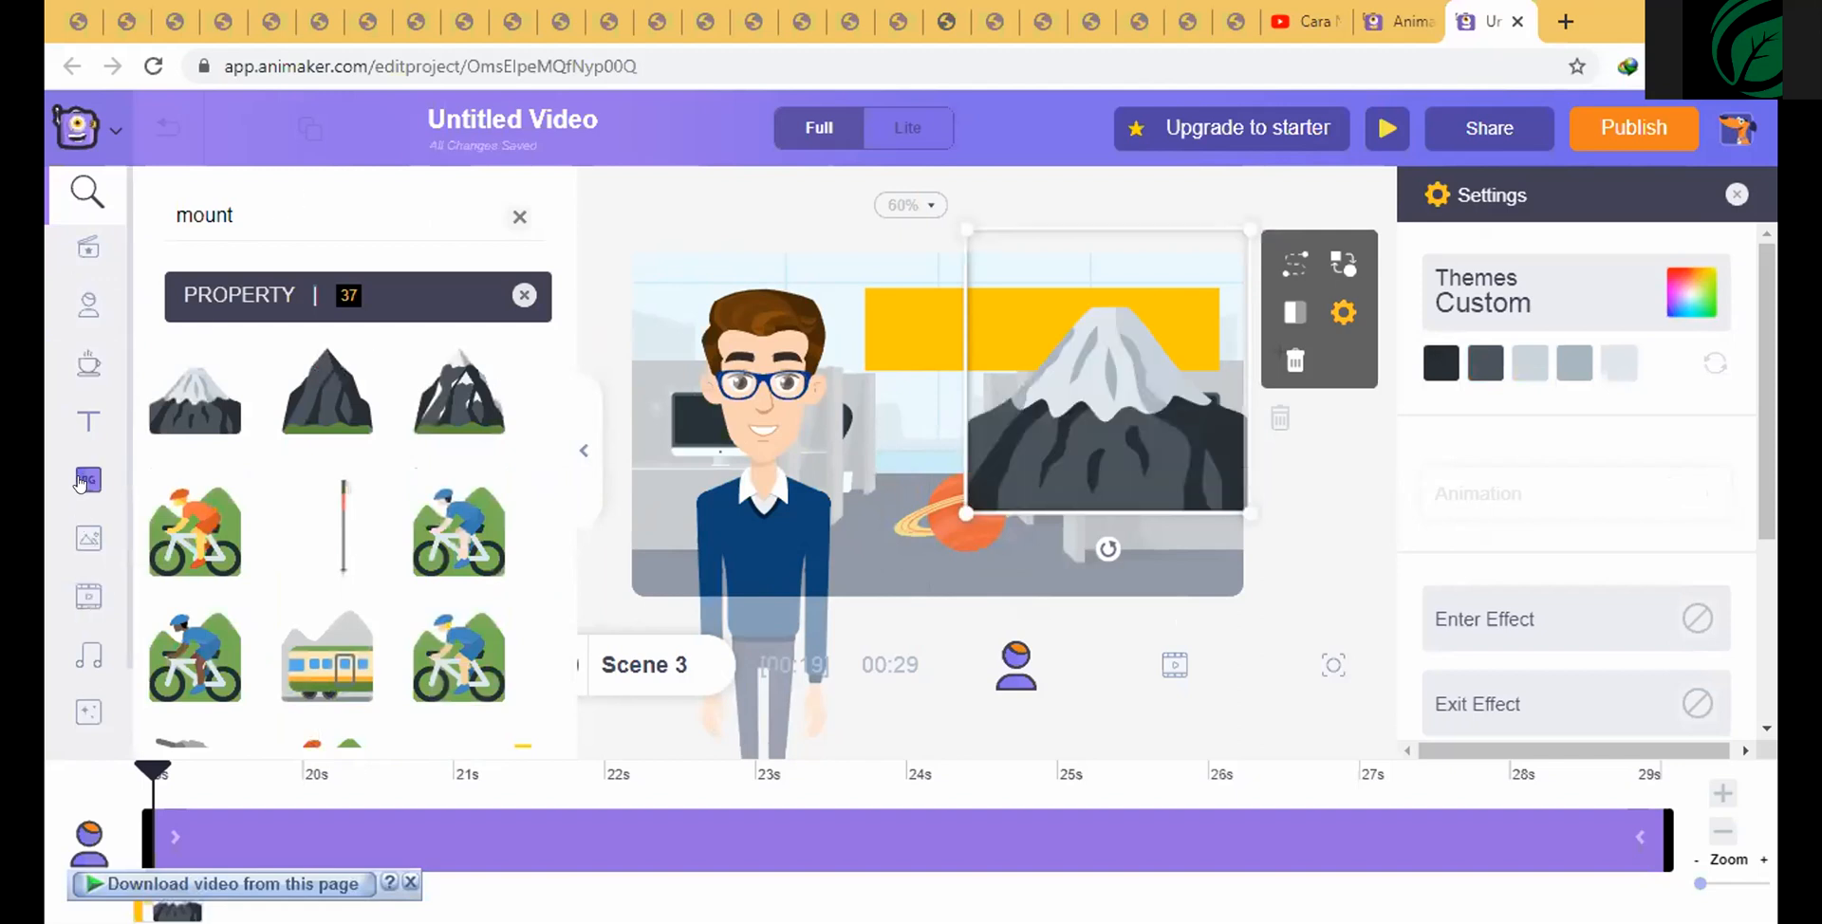
- Show the uploaded pictures in the image library, and dismiss the video download bar
click(90, 543)
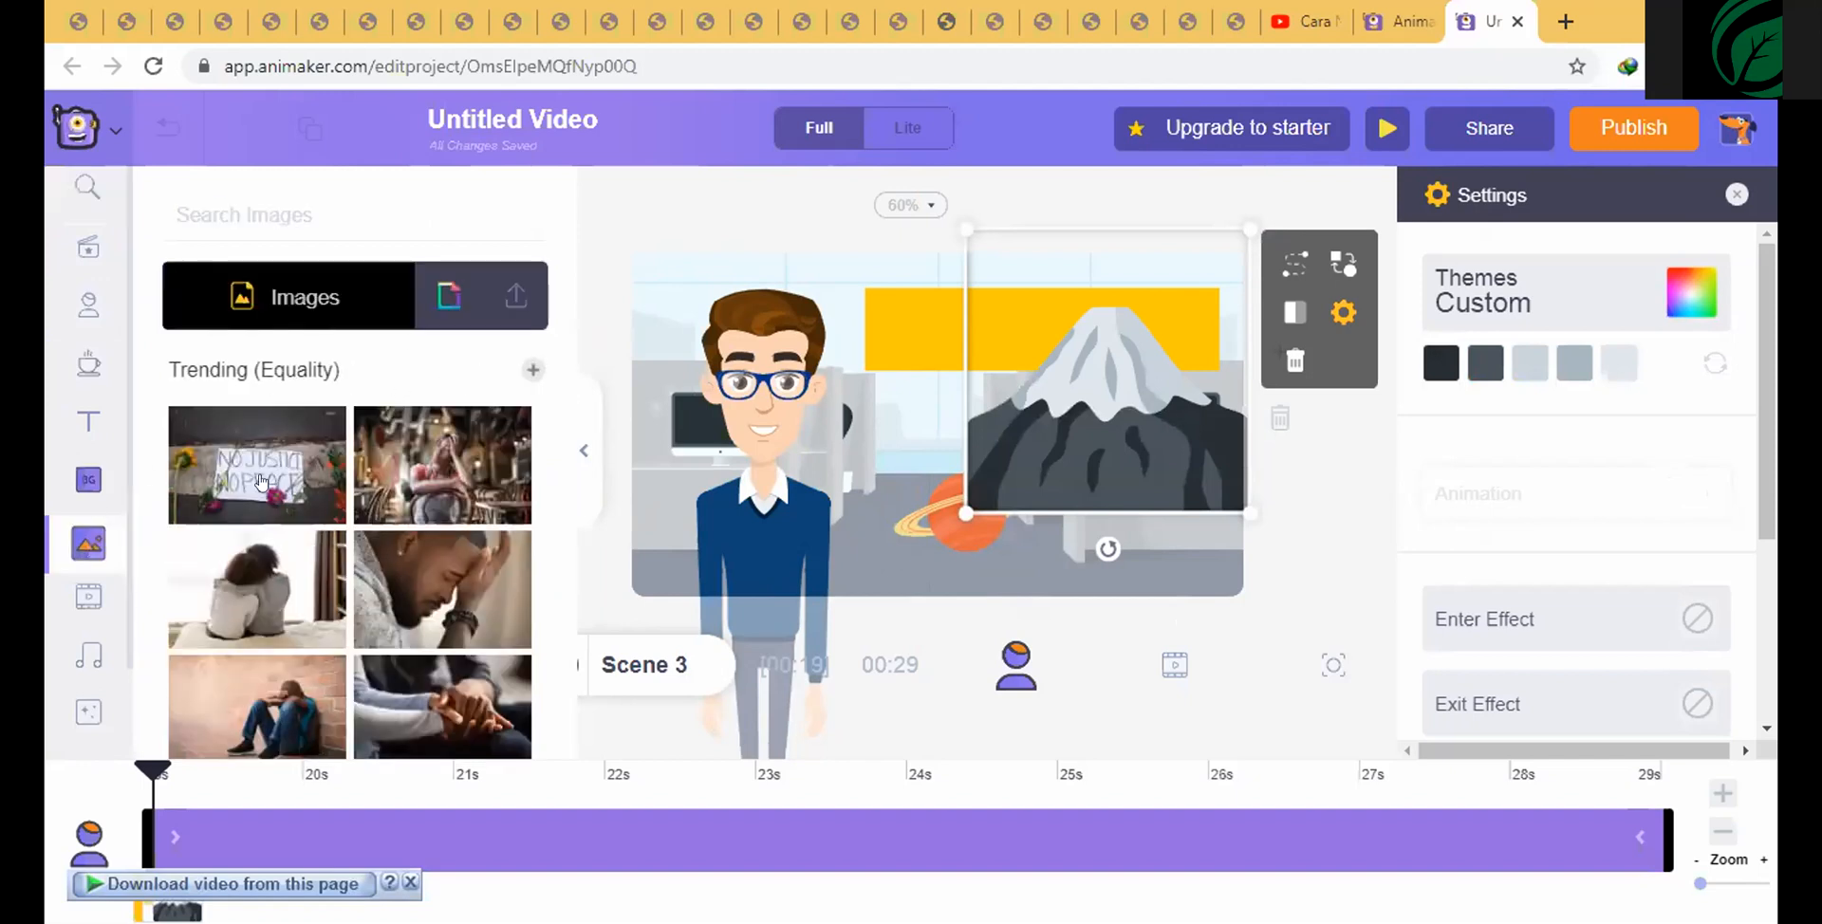
click(495, 314)
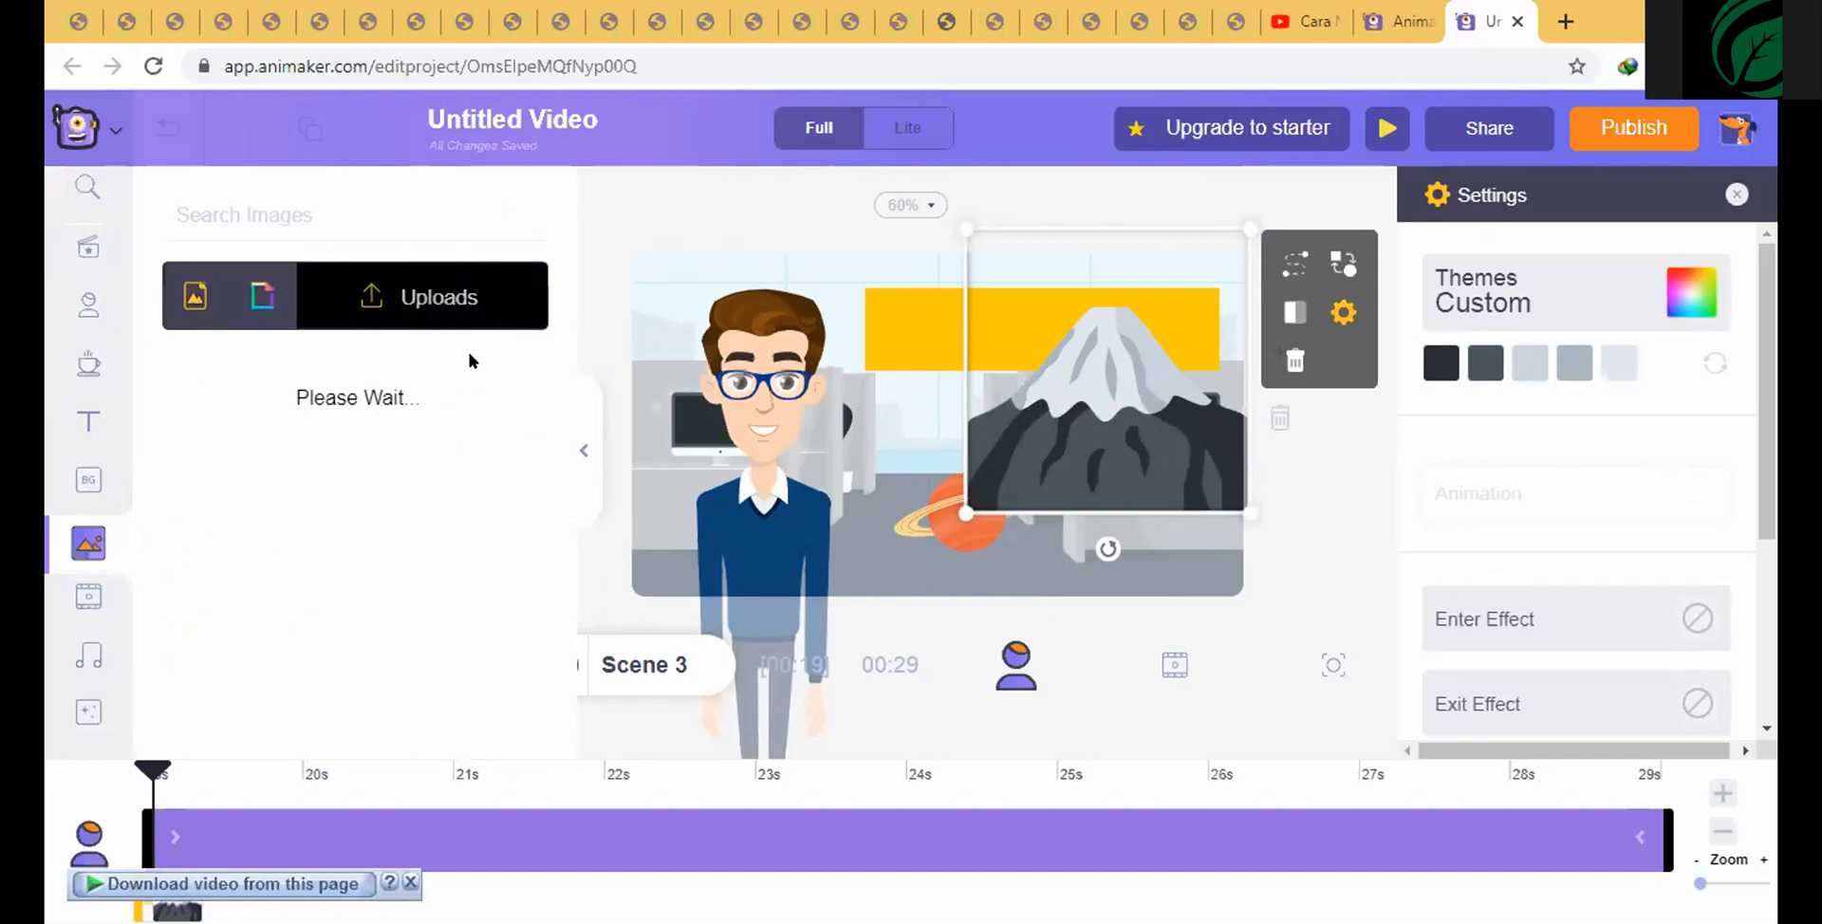
click(89, 480)
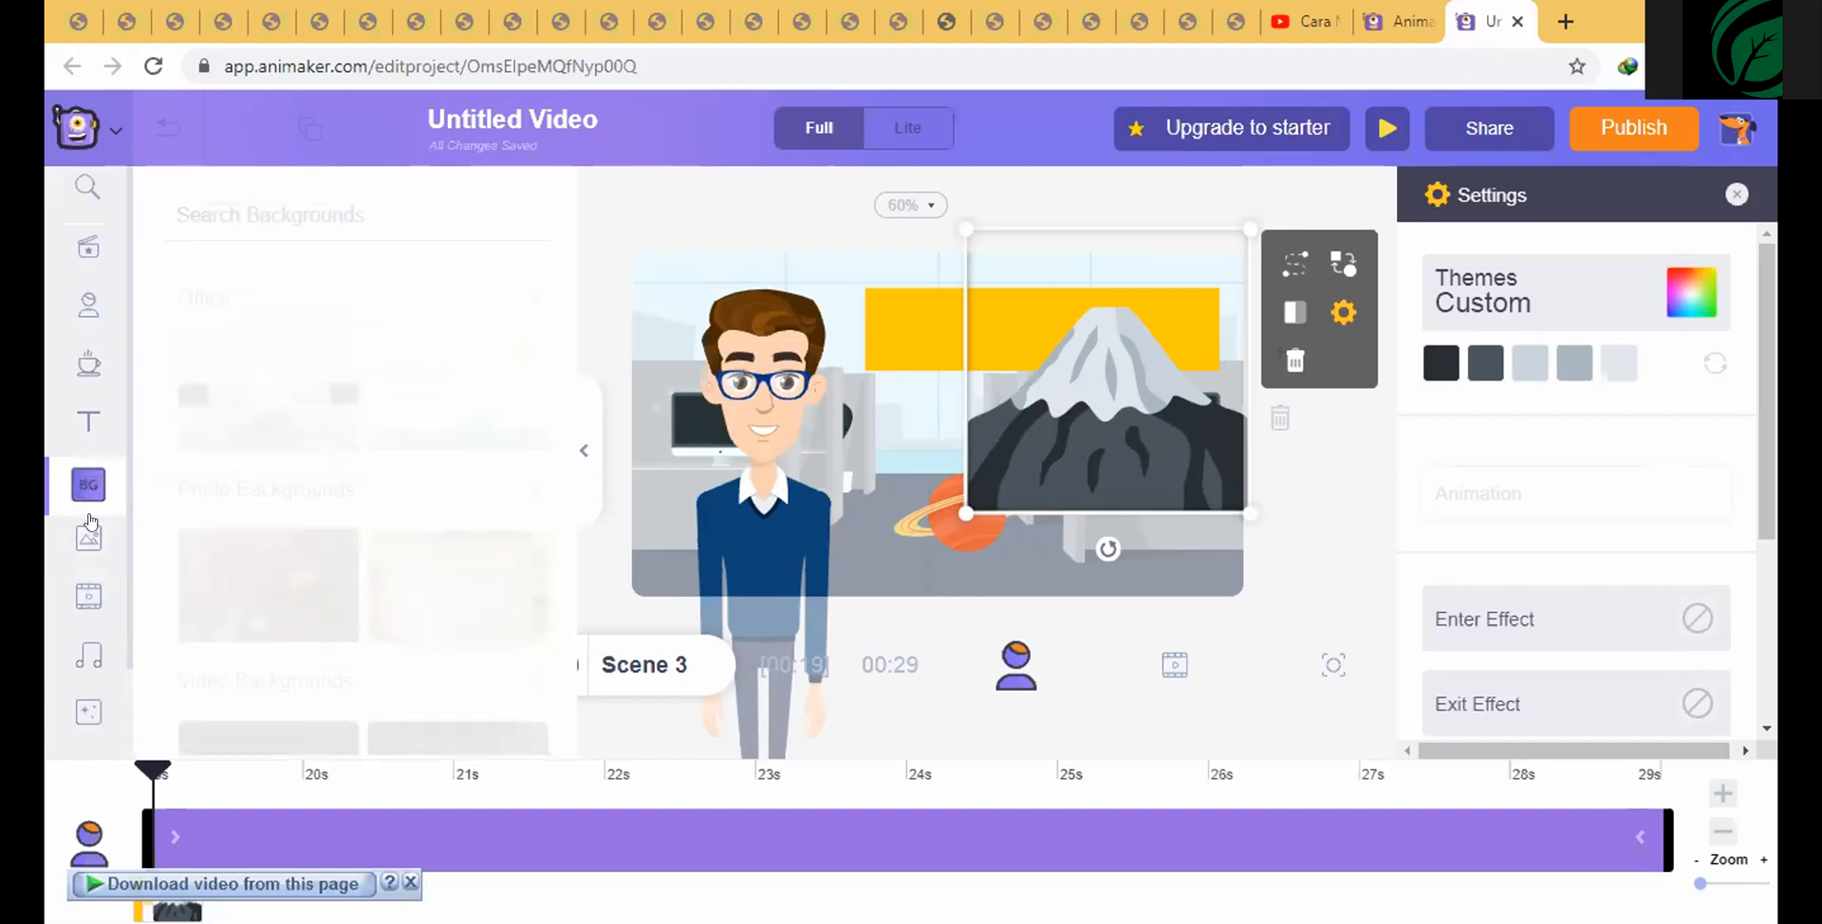
click(83, 543)
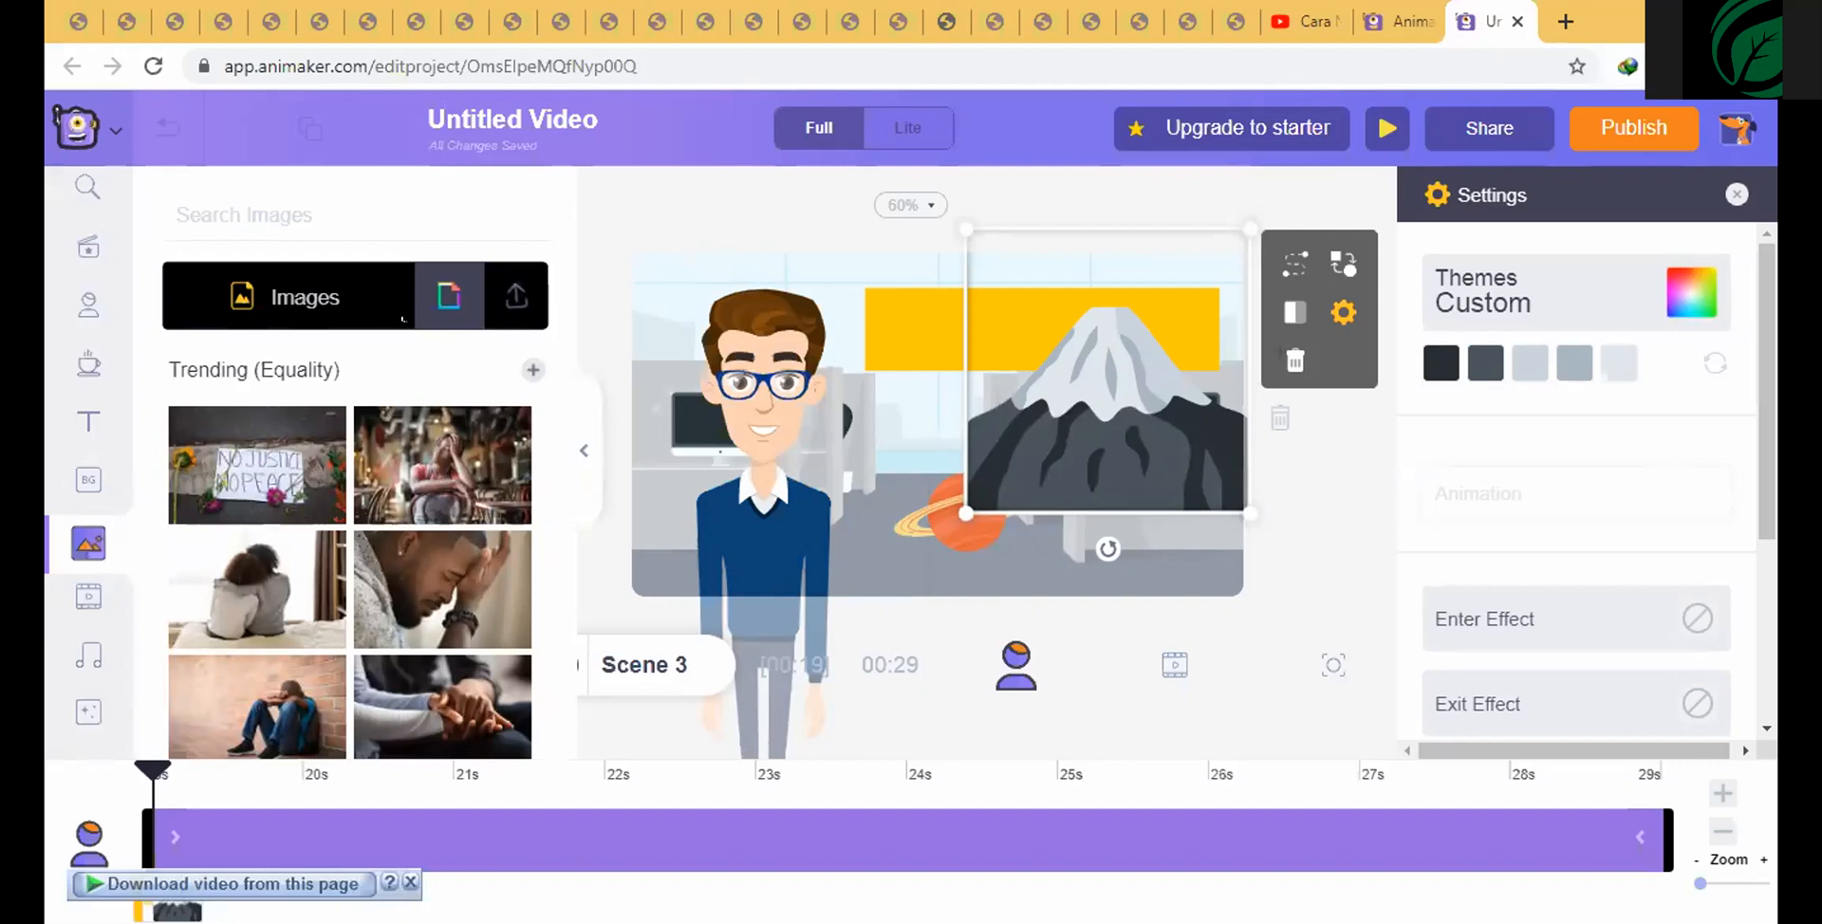
click(515, 297)
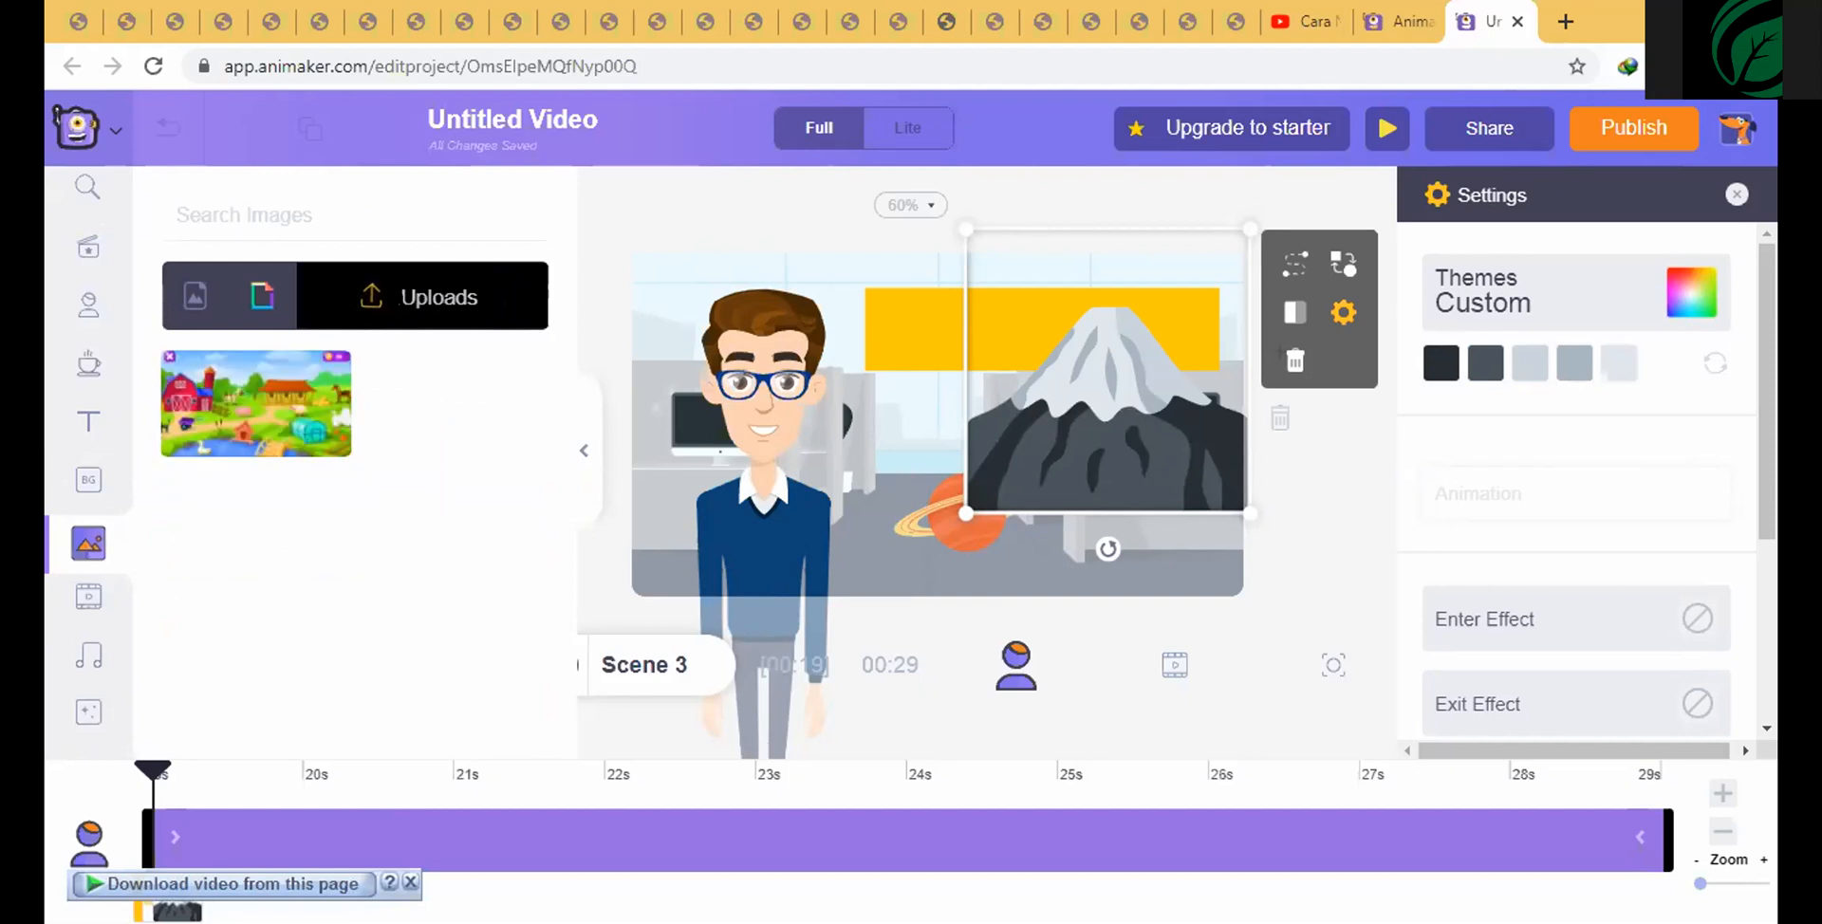
click(408, 883)
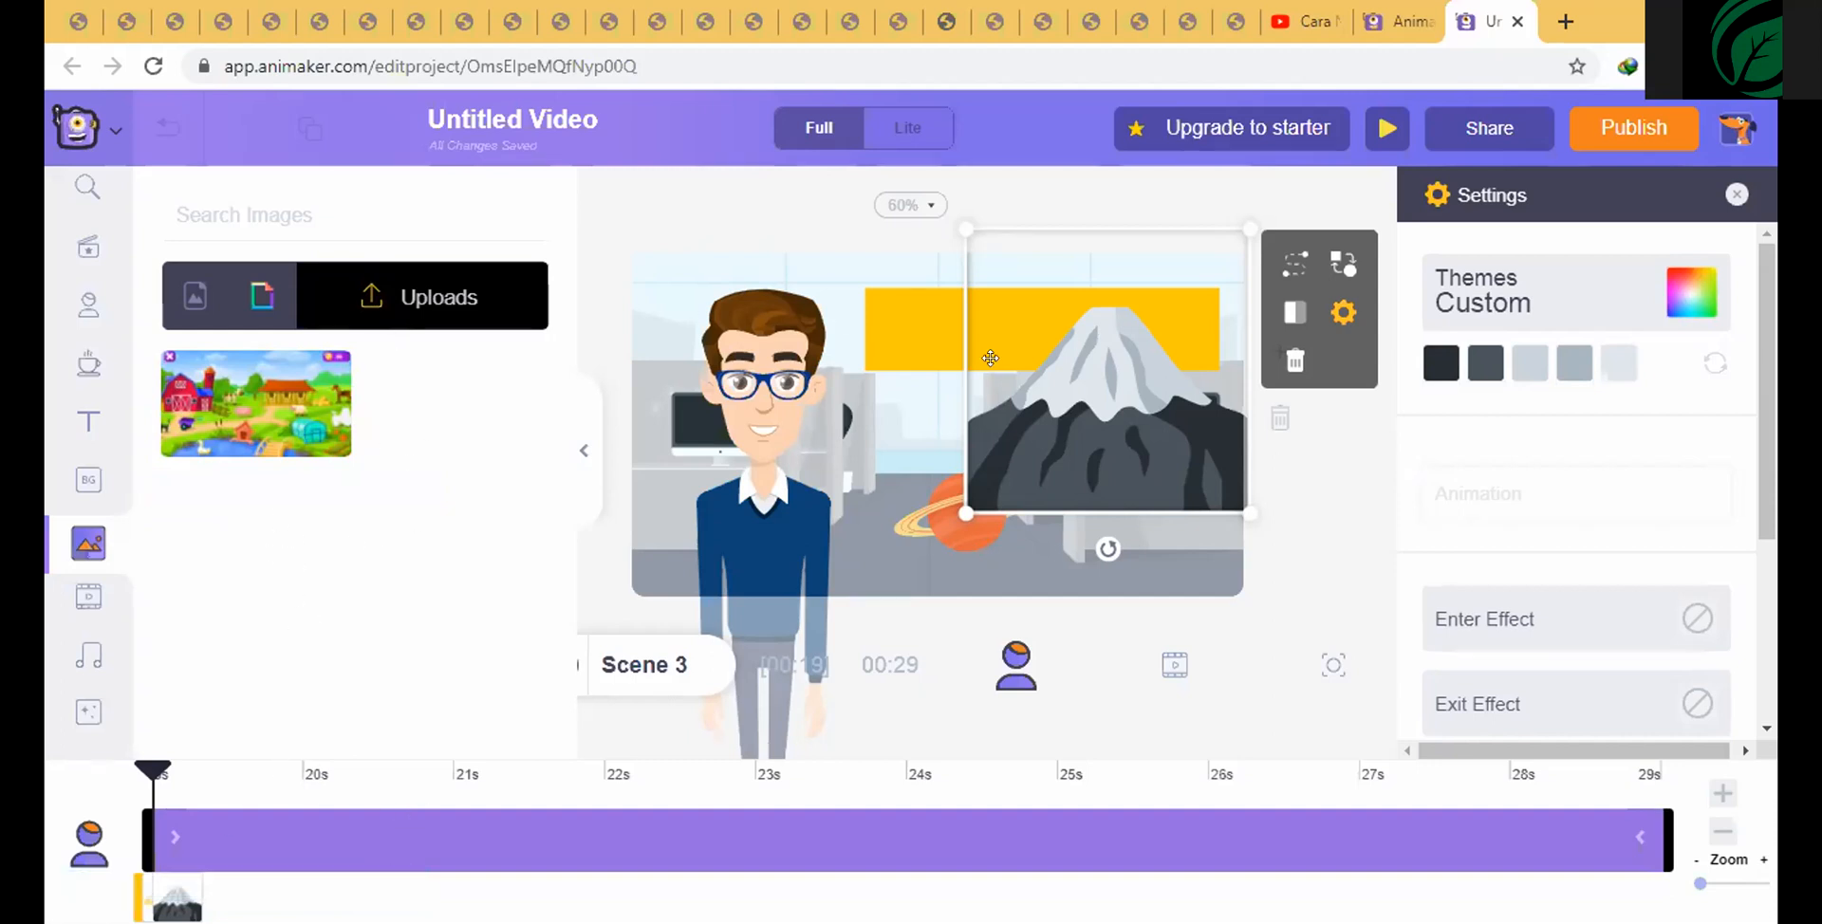
- Place the uploaded farm picture on Scene 3, shrink it, and position it over the character's face
drag(219, 403, 897, 408)
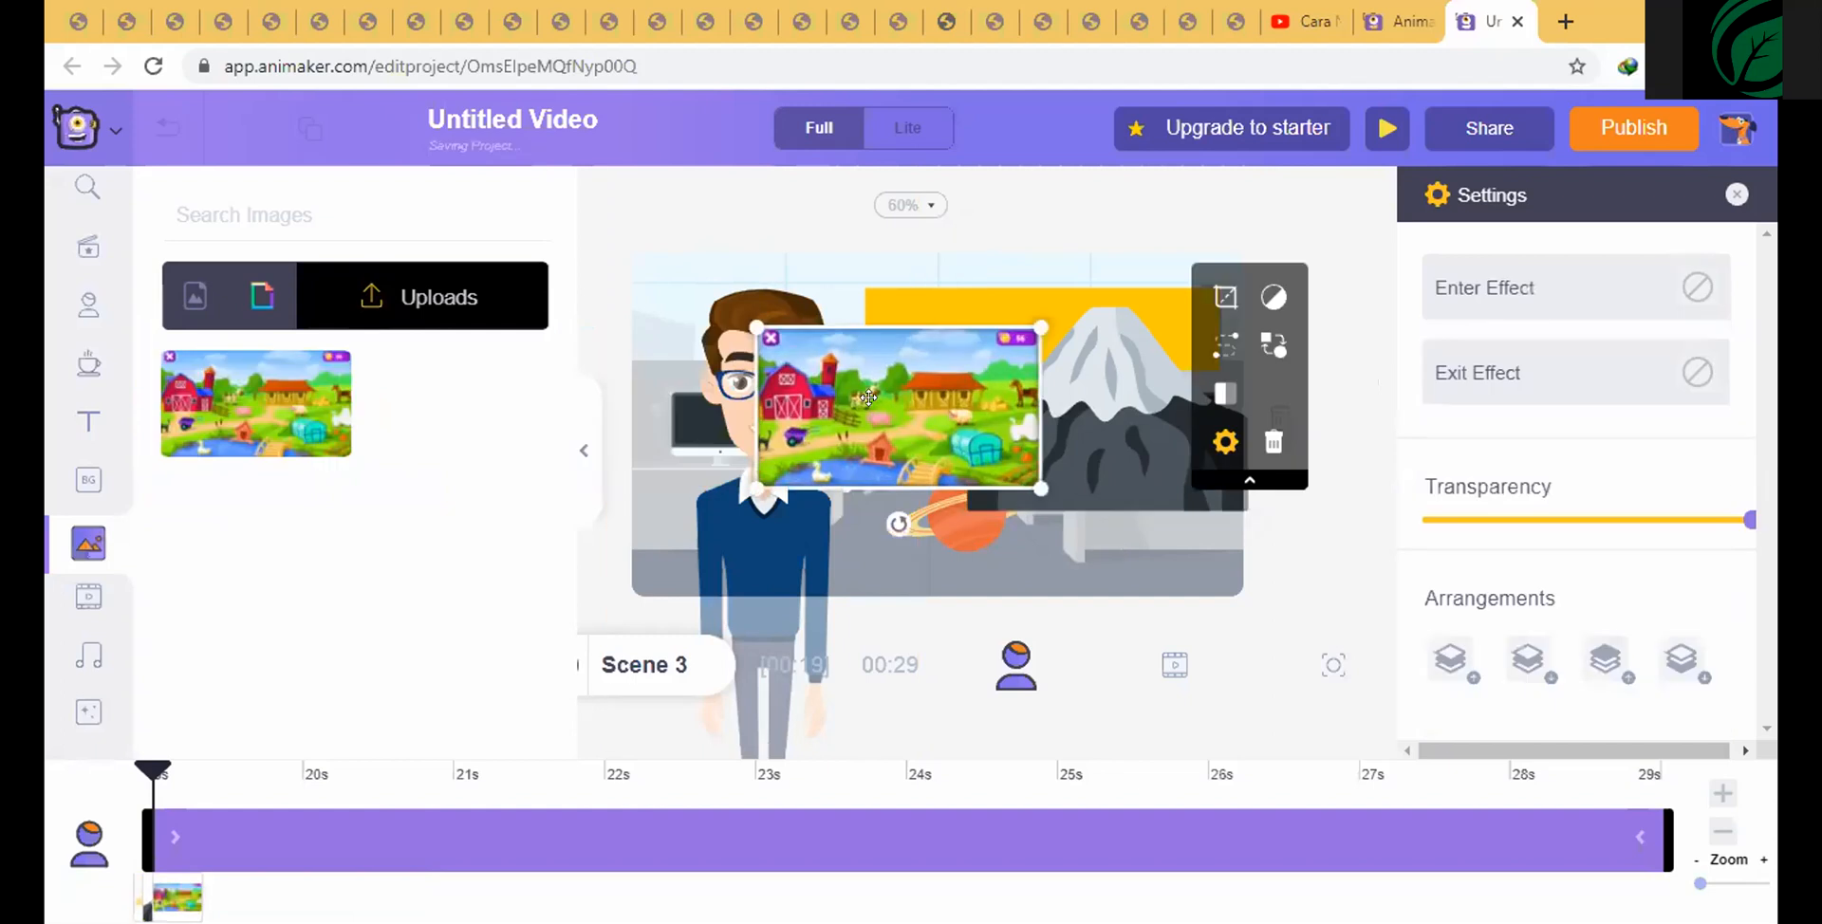
click(1276, 247)
click(895, 370)
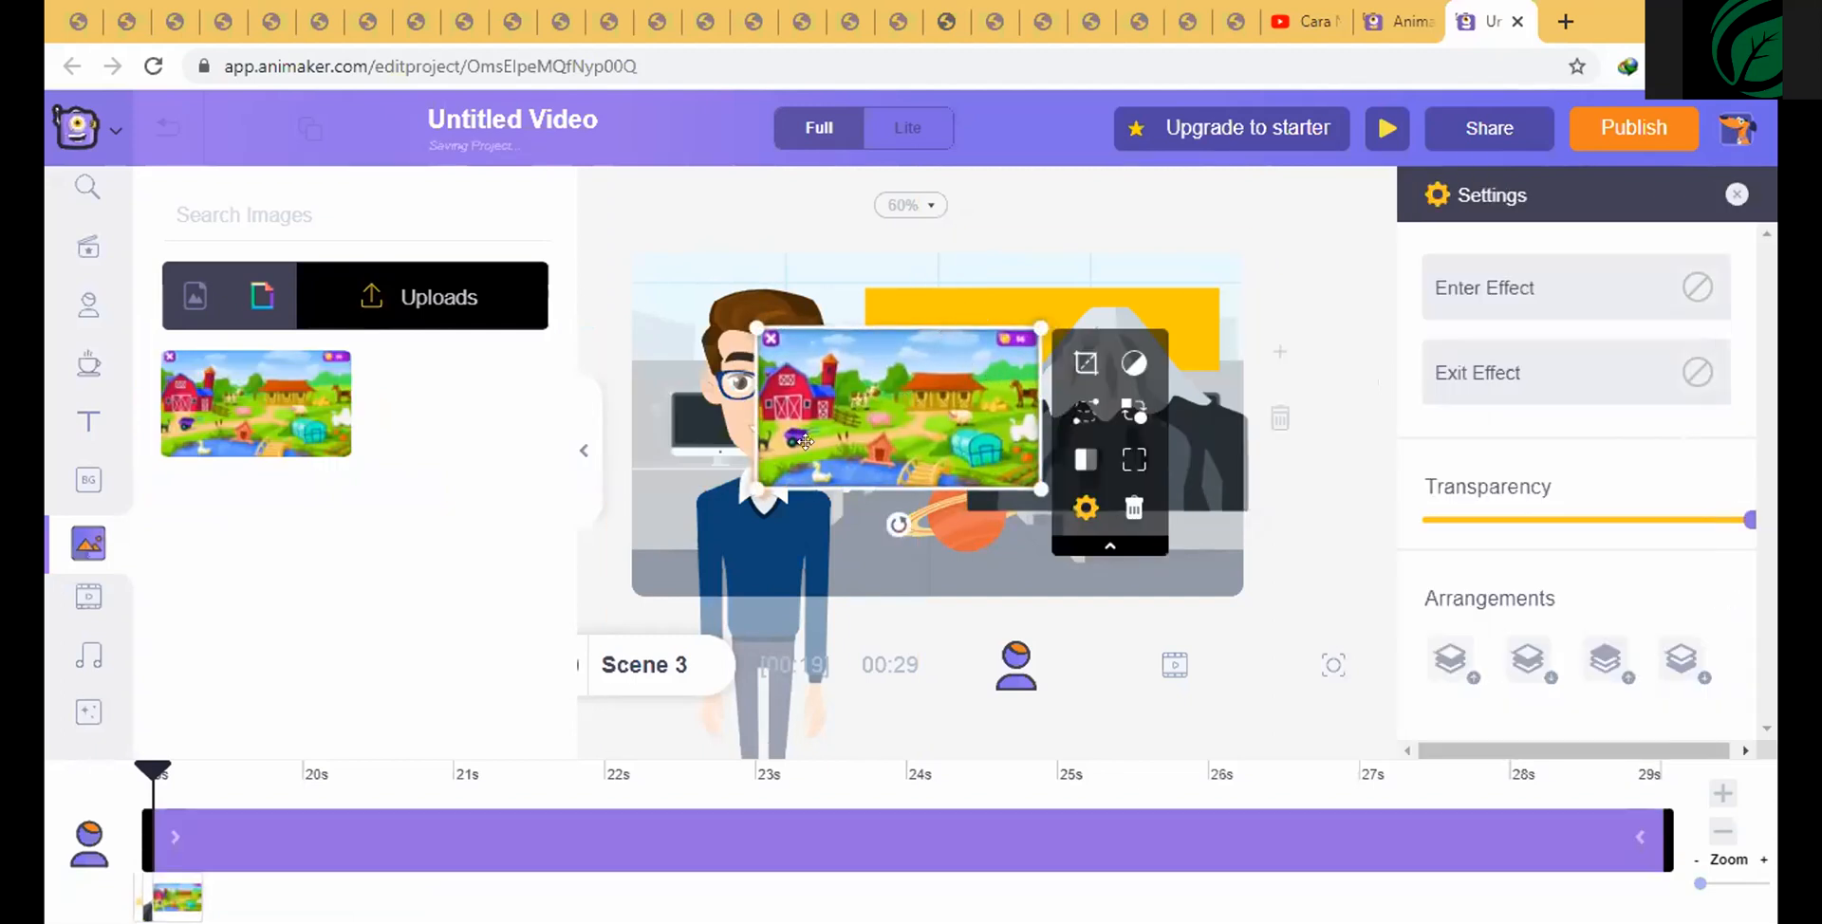
drag(850, 382, 810, 399)
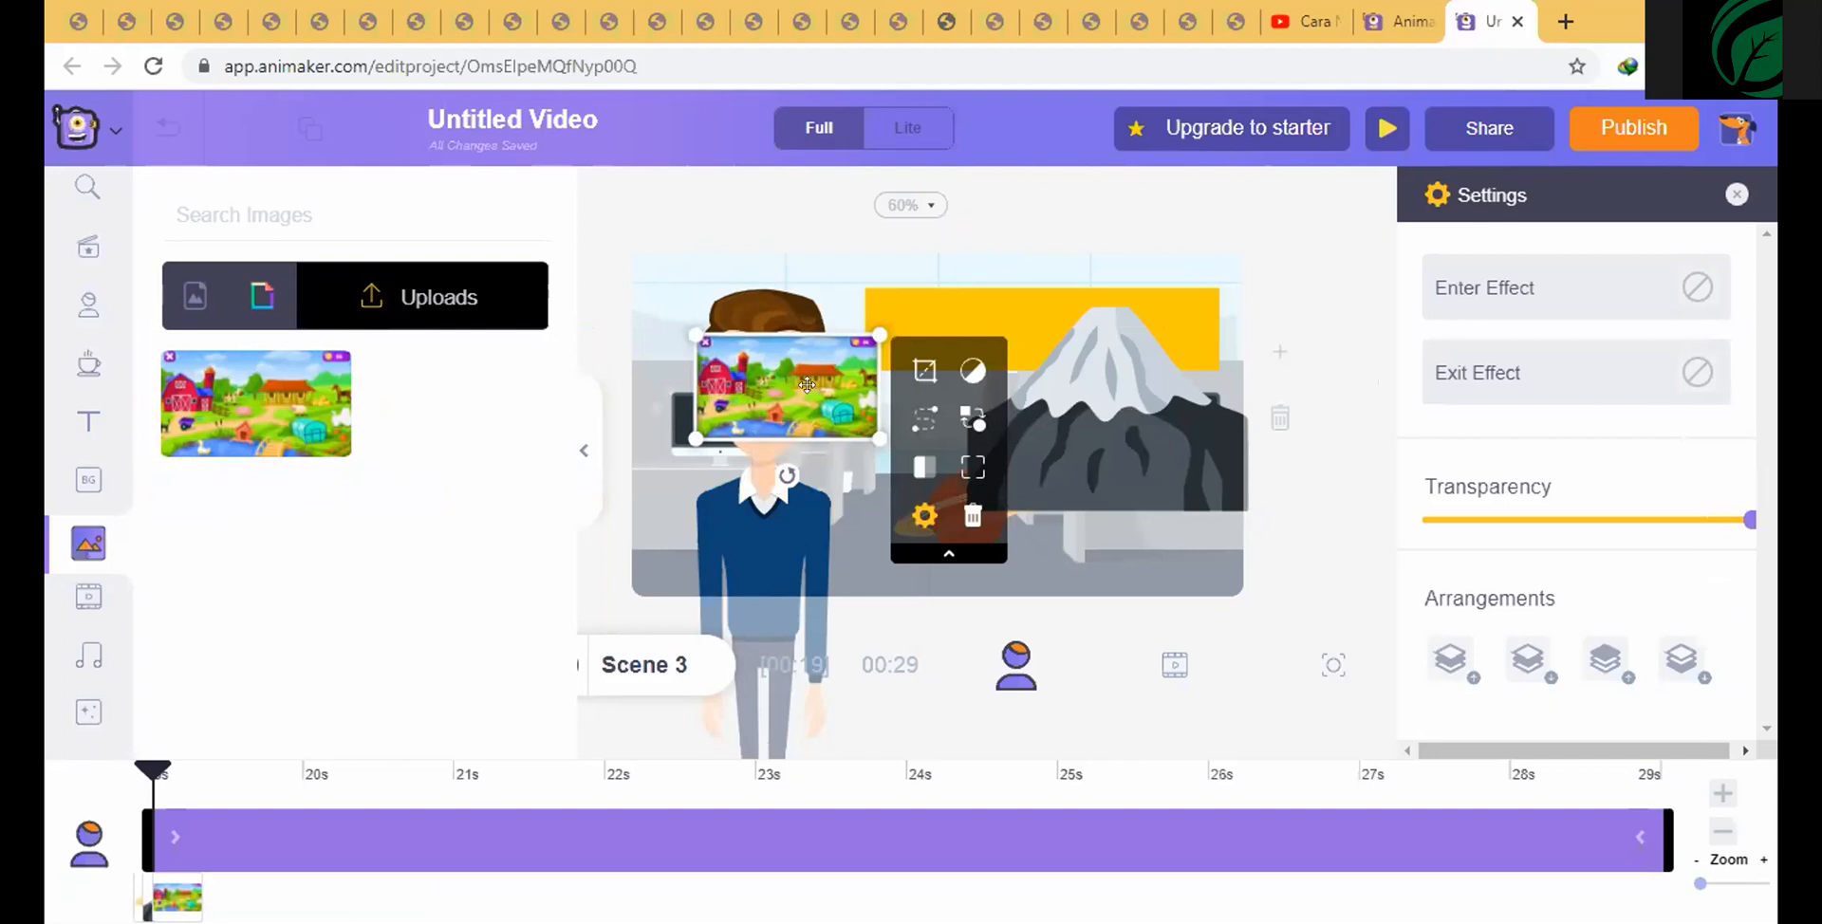
- Remove the farm picture, the ringed planet and the snow-capped mountain from Scene 3
click(973, 513)
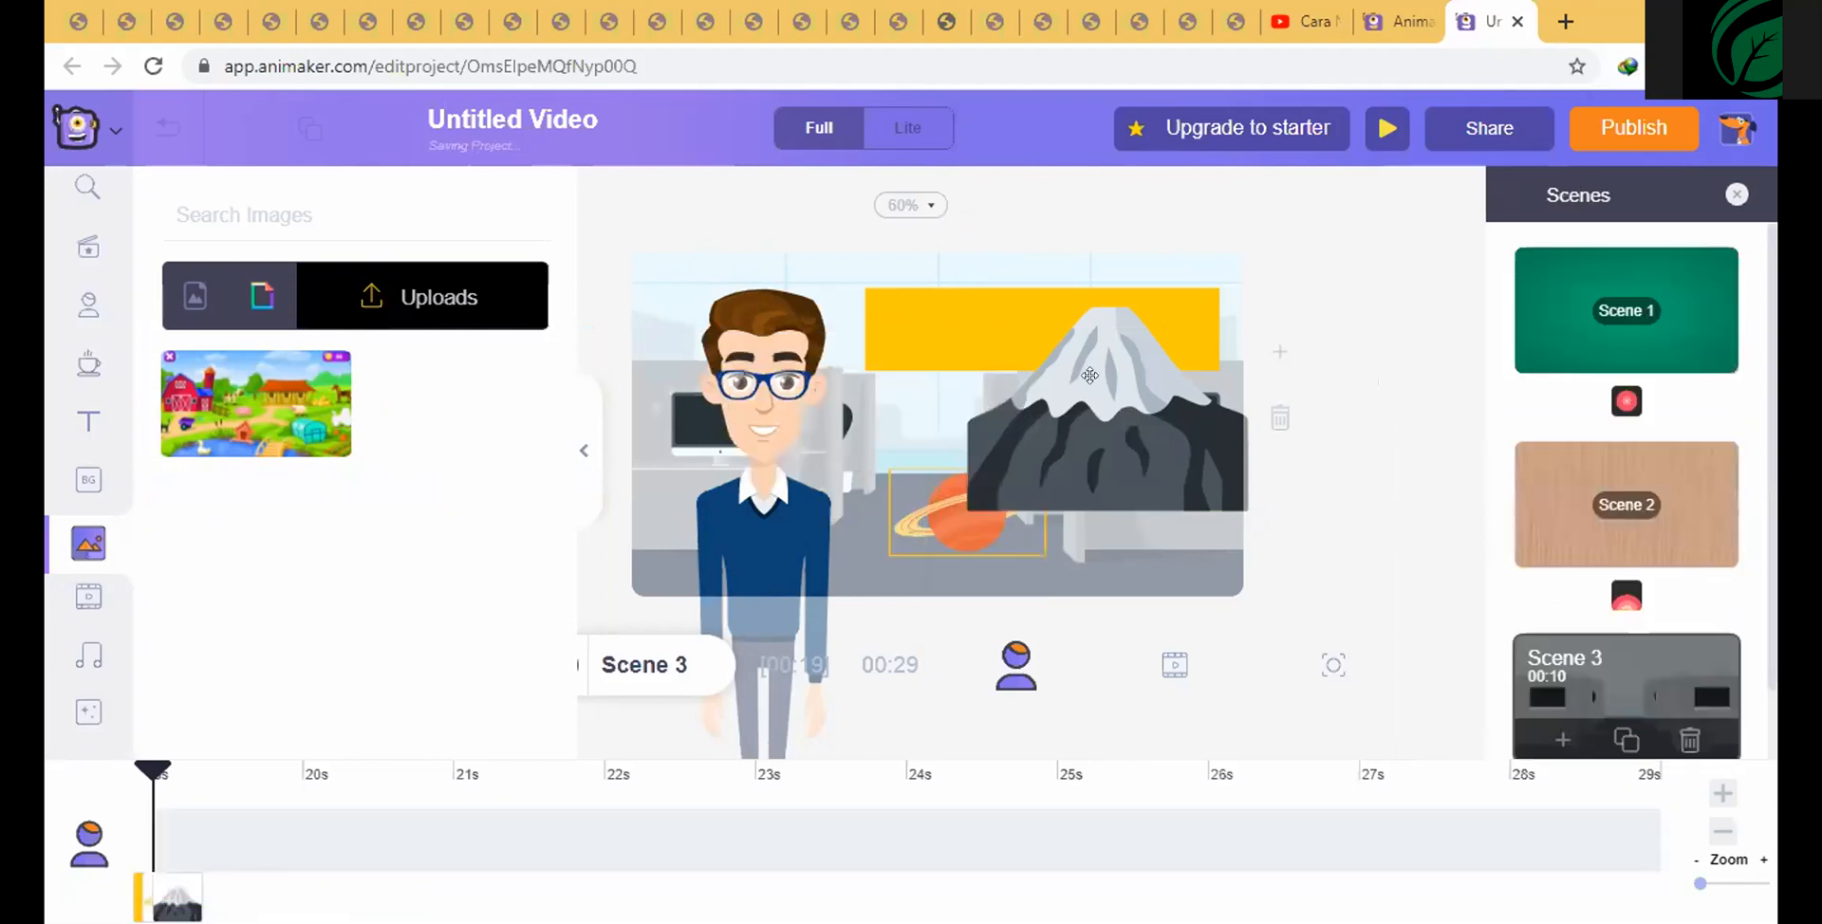
drag(1067, 413, 1005, 424)
key(Delete)
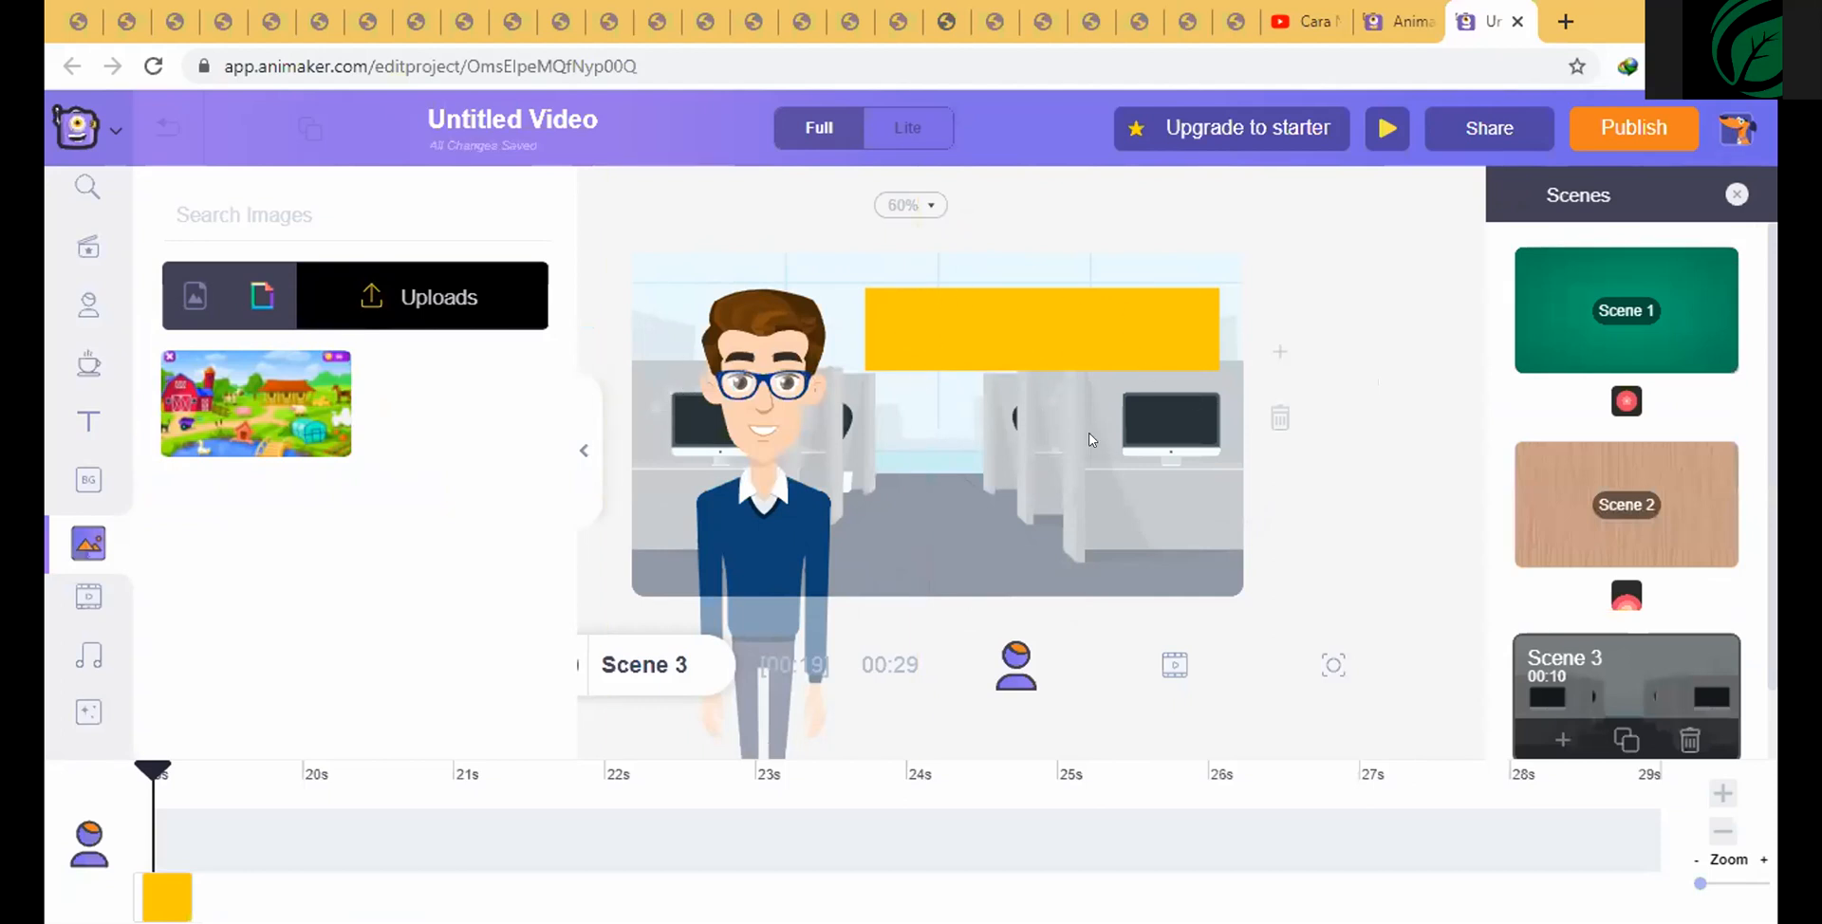
- Move the yellow banner to the lower part of Scene 3 beside the character and caption it "Menurt kamu, kenapa ...."
drag(1106, 338, 1086, 504)
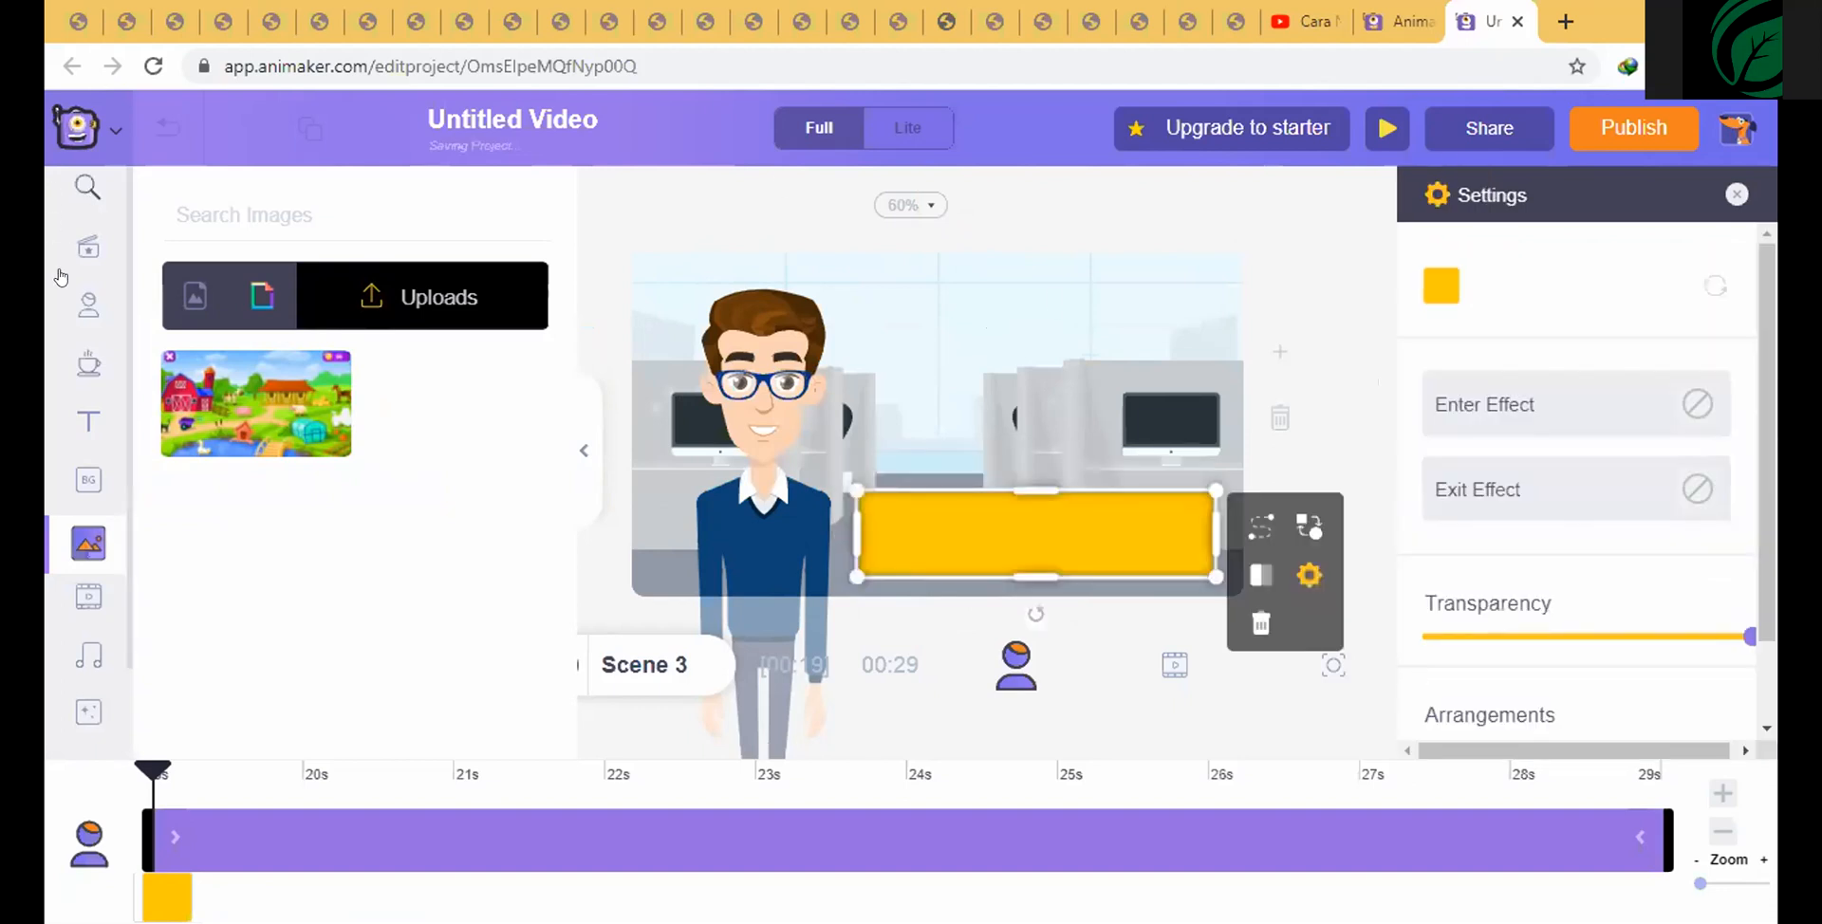
click(1280, 352)
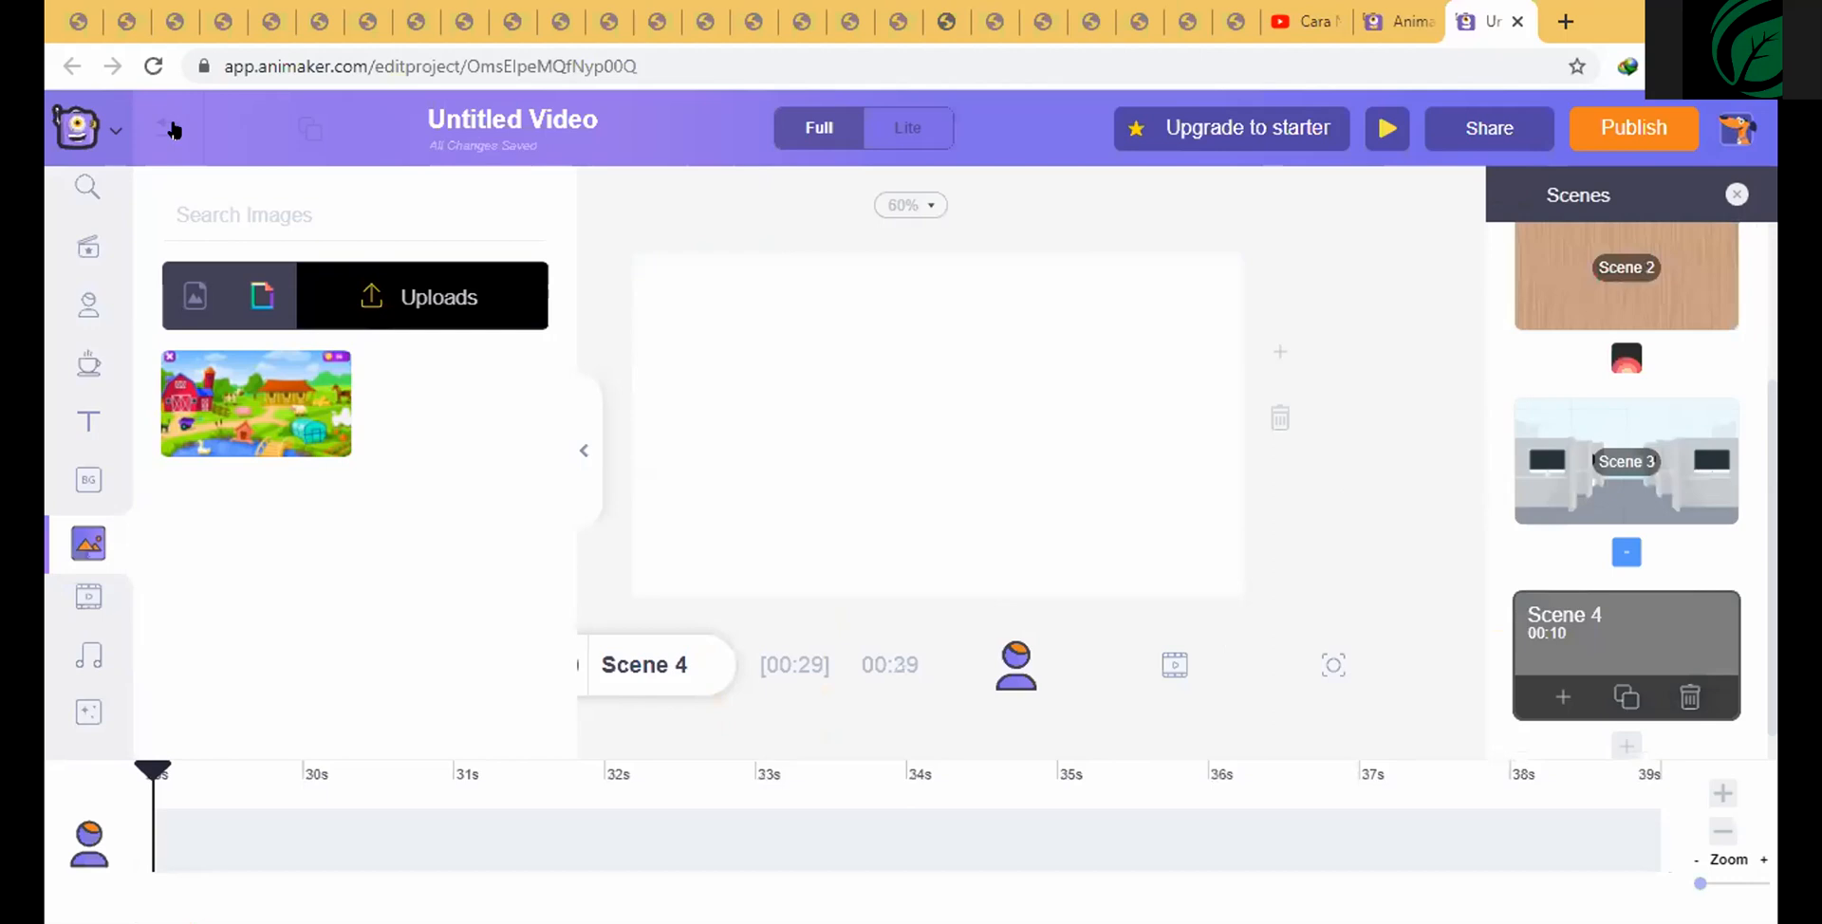
key(ctrl+z)
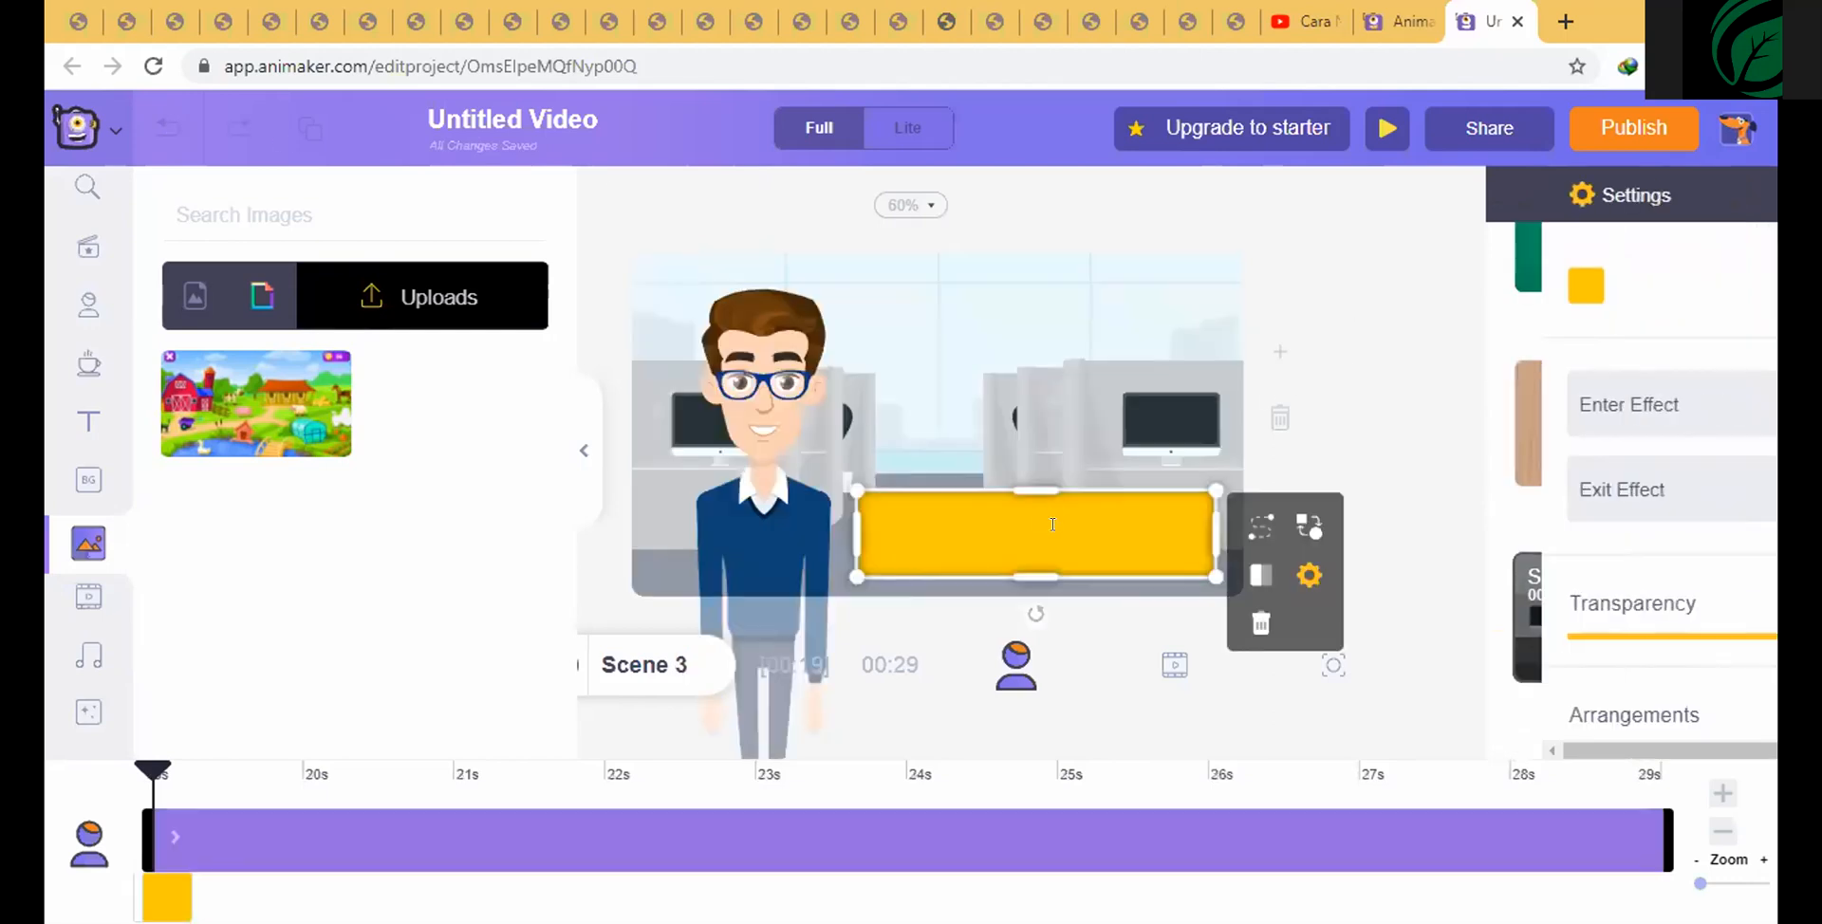
double_click(1051, 526)
text(Menurtu)
key(BackSpace)
key(BackSpace)
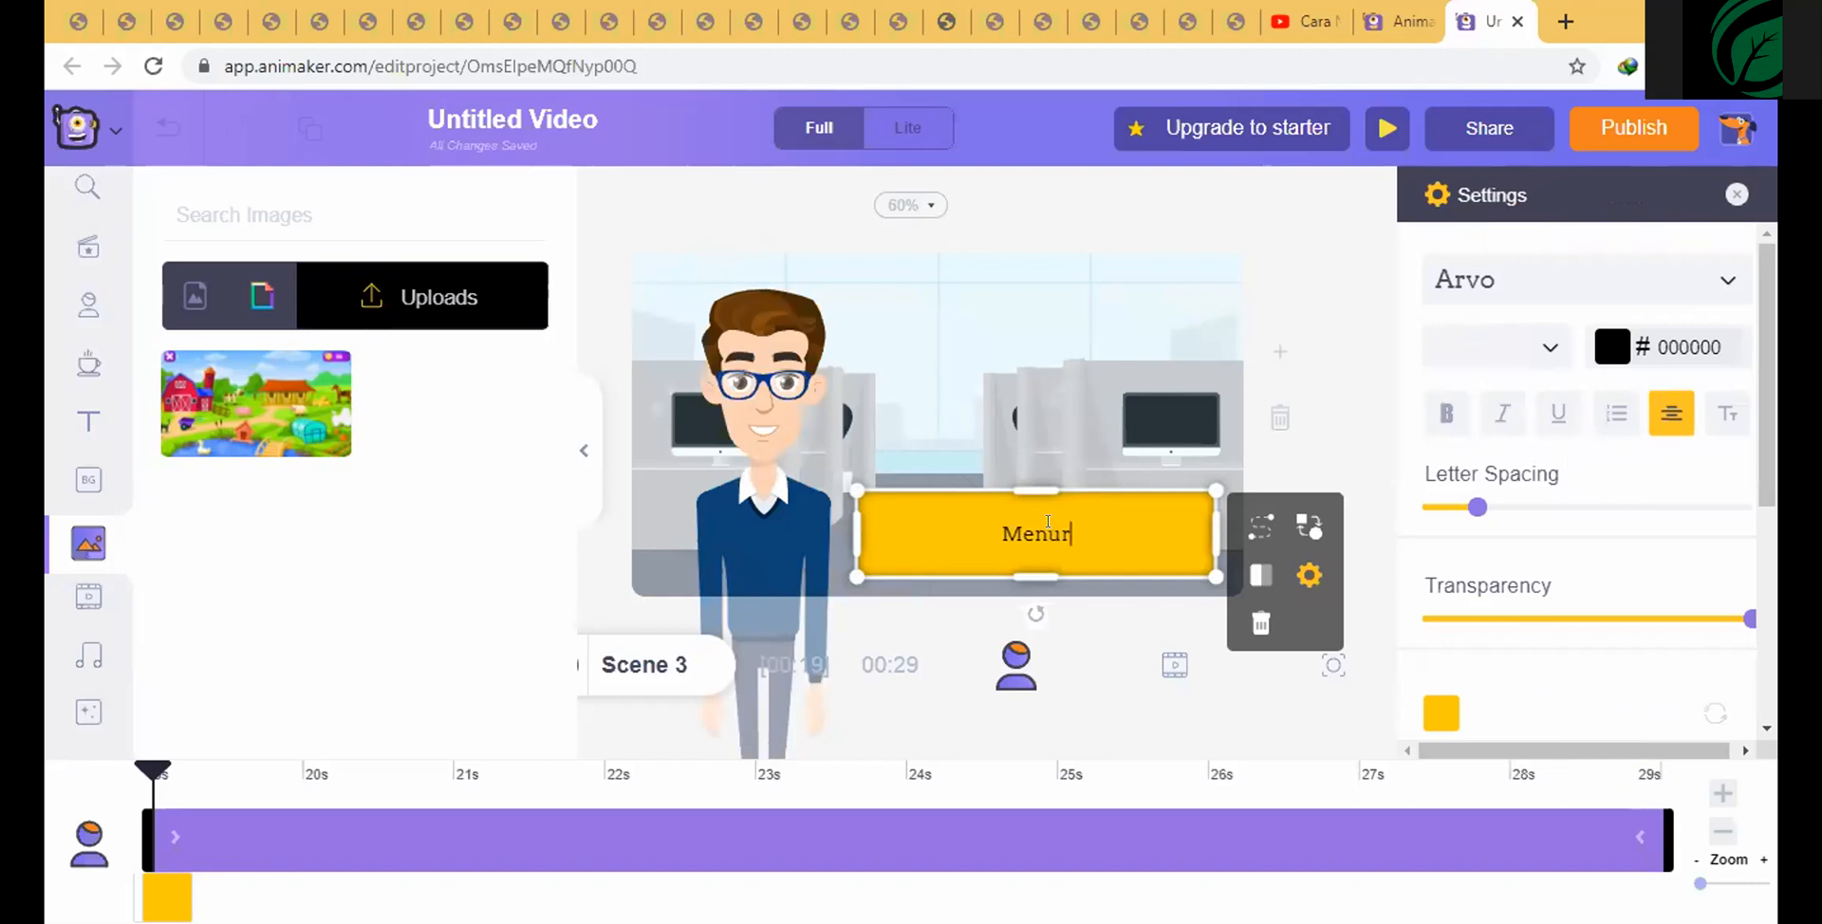
text(t kamu, kenapa ....)
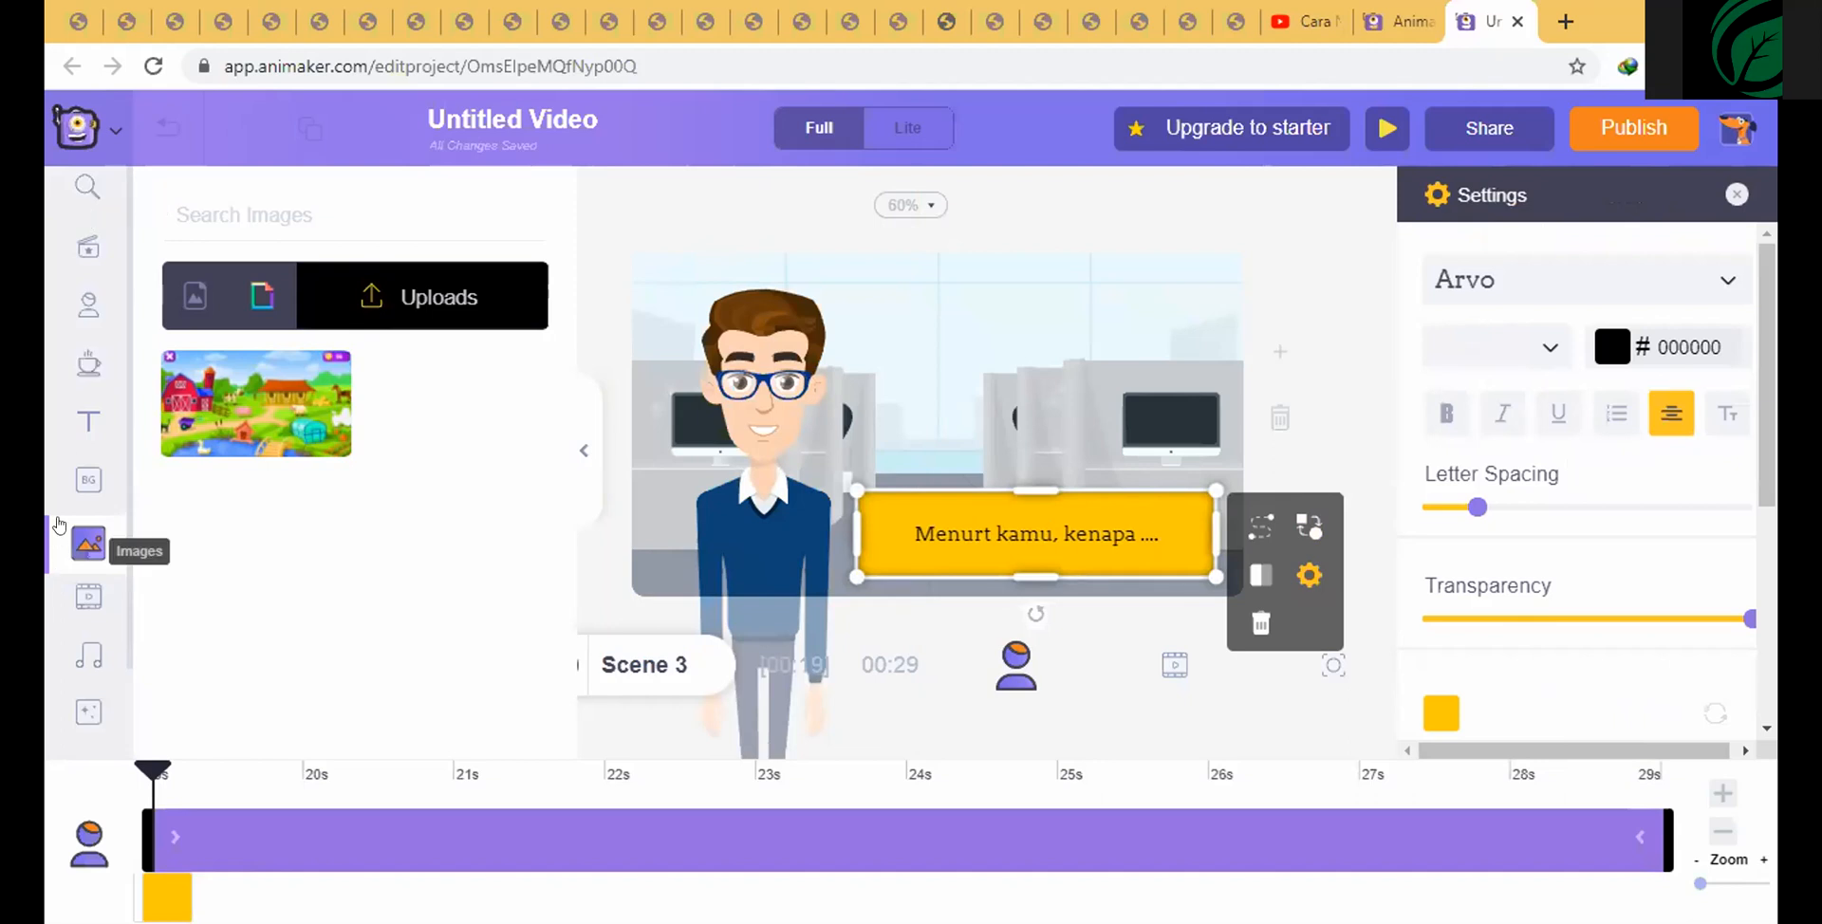
- Browse the property library's categories and search it for "lamp"
click(81, 375)
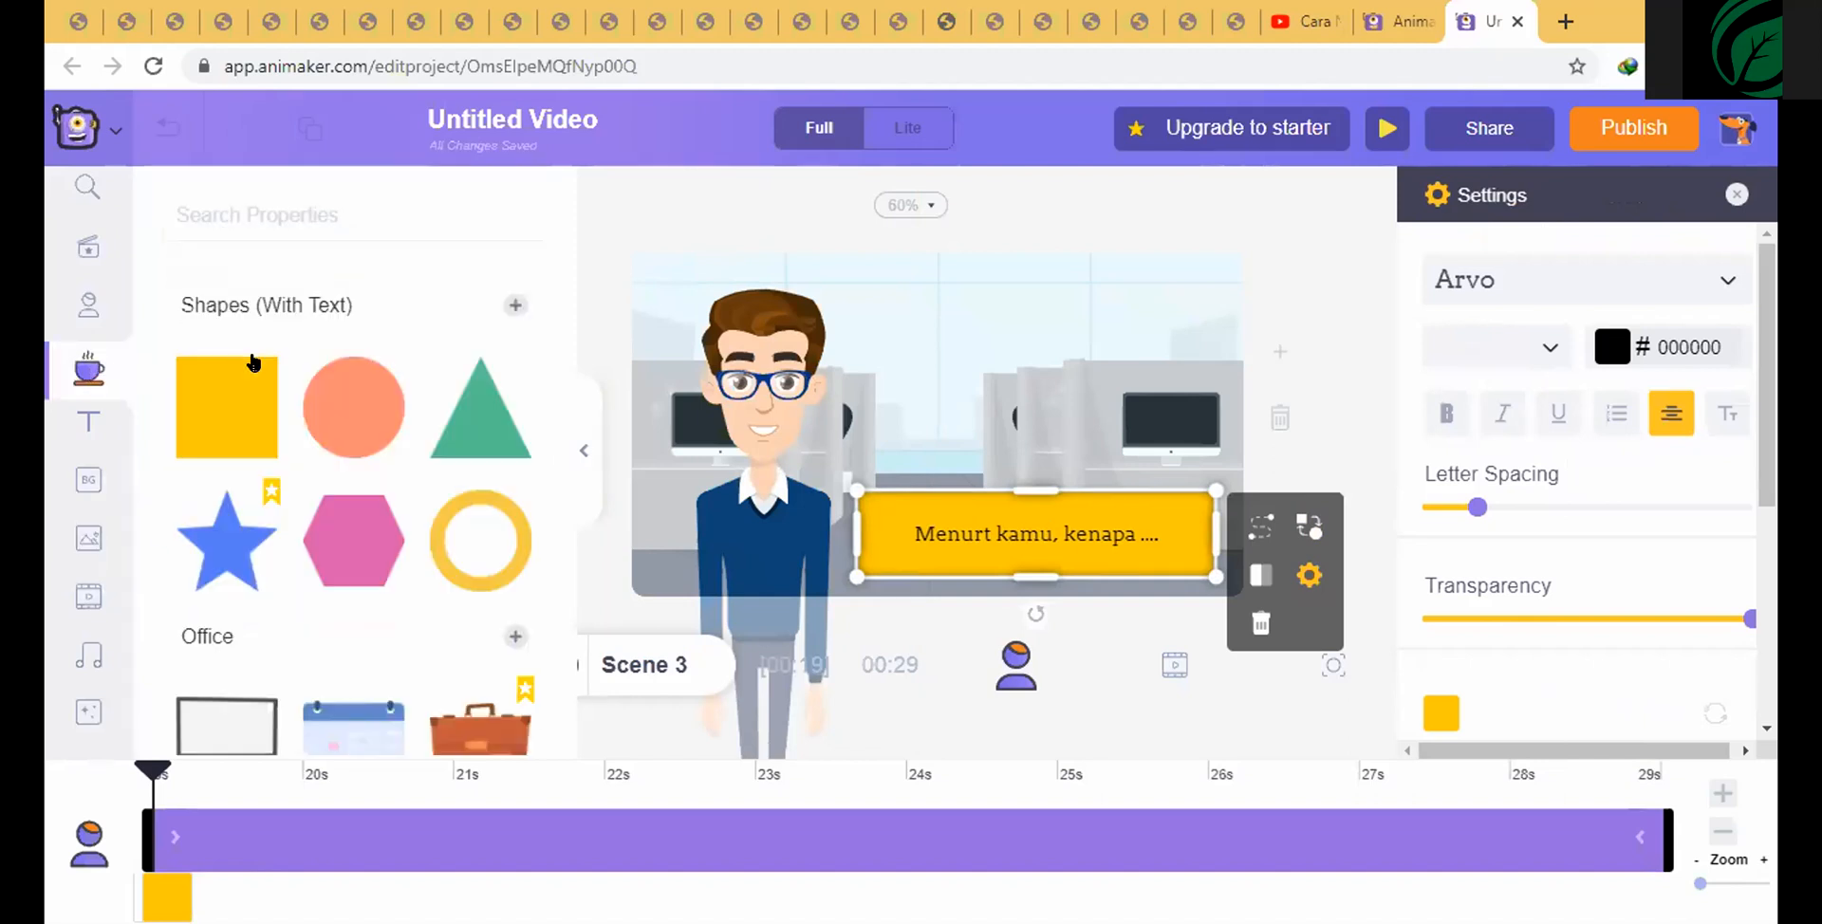
scroll(354, 441, down, 5)
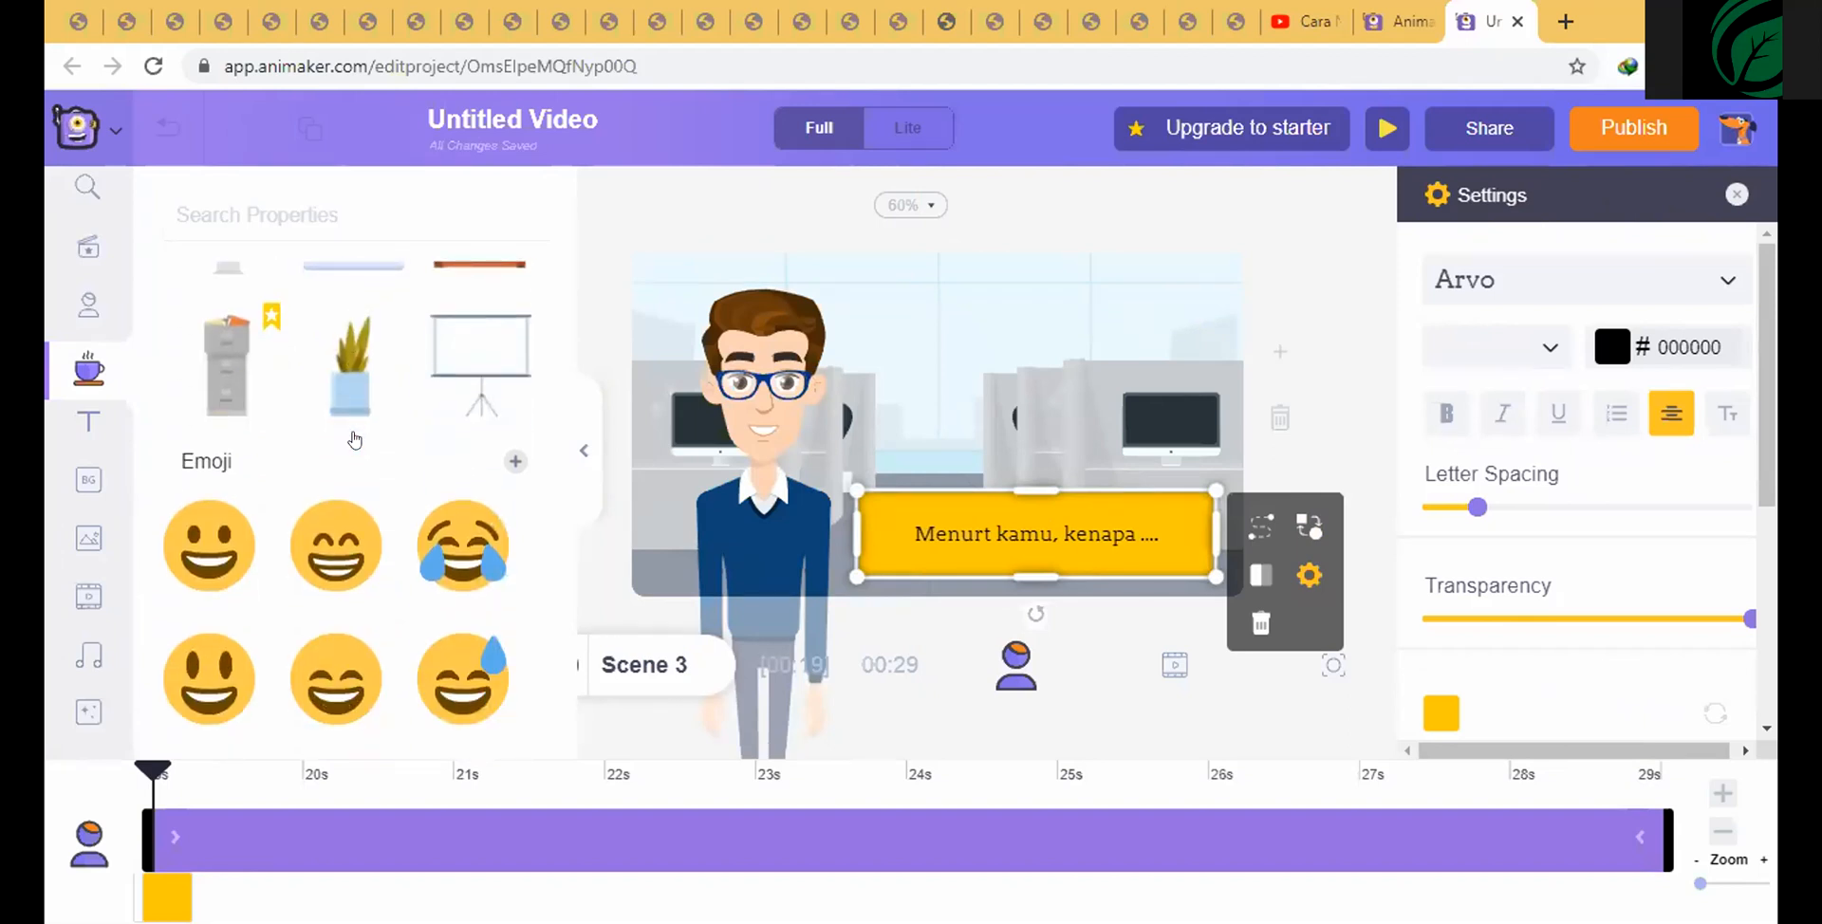
scroll(356, 622, down, 5)
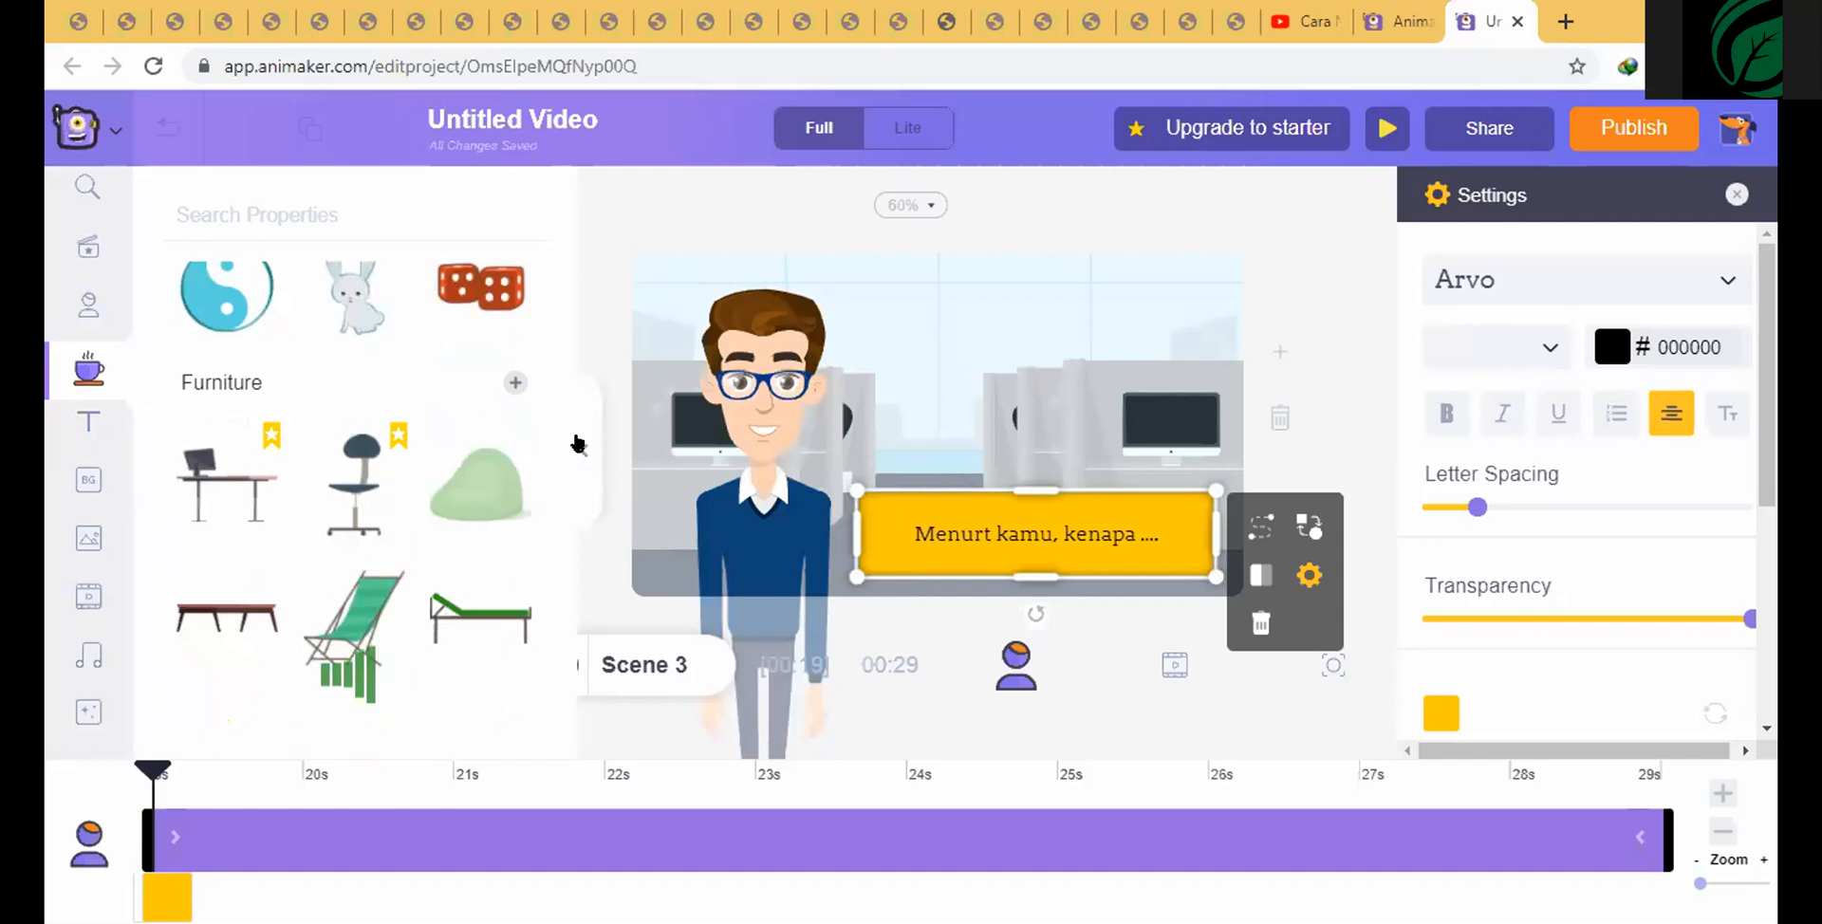
scroll(520, 545, up, 10)
scroll(481, 480, down, 4)
scroll(224, 198, up, 4)
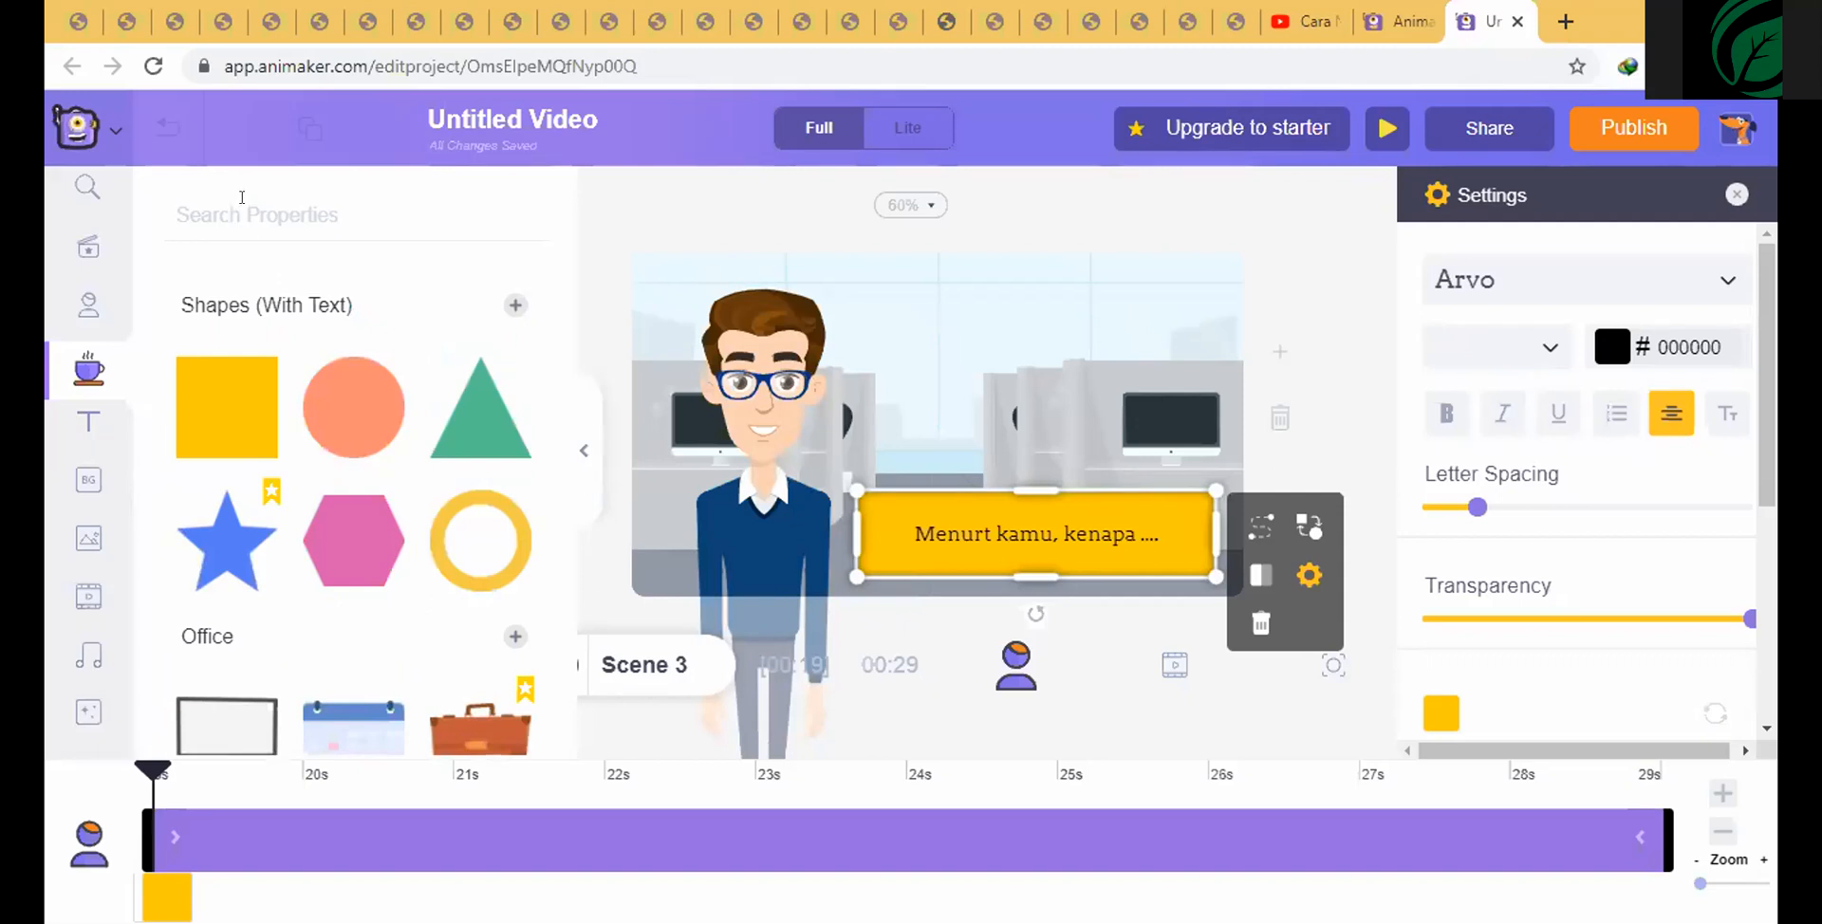
click(334, 216)
text(lamp)
key(Return)
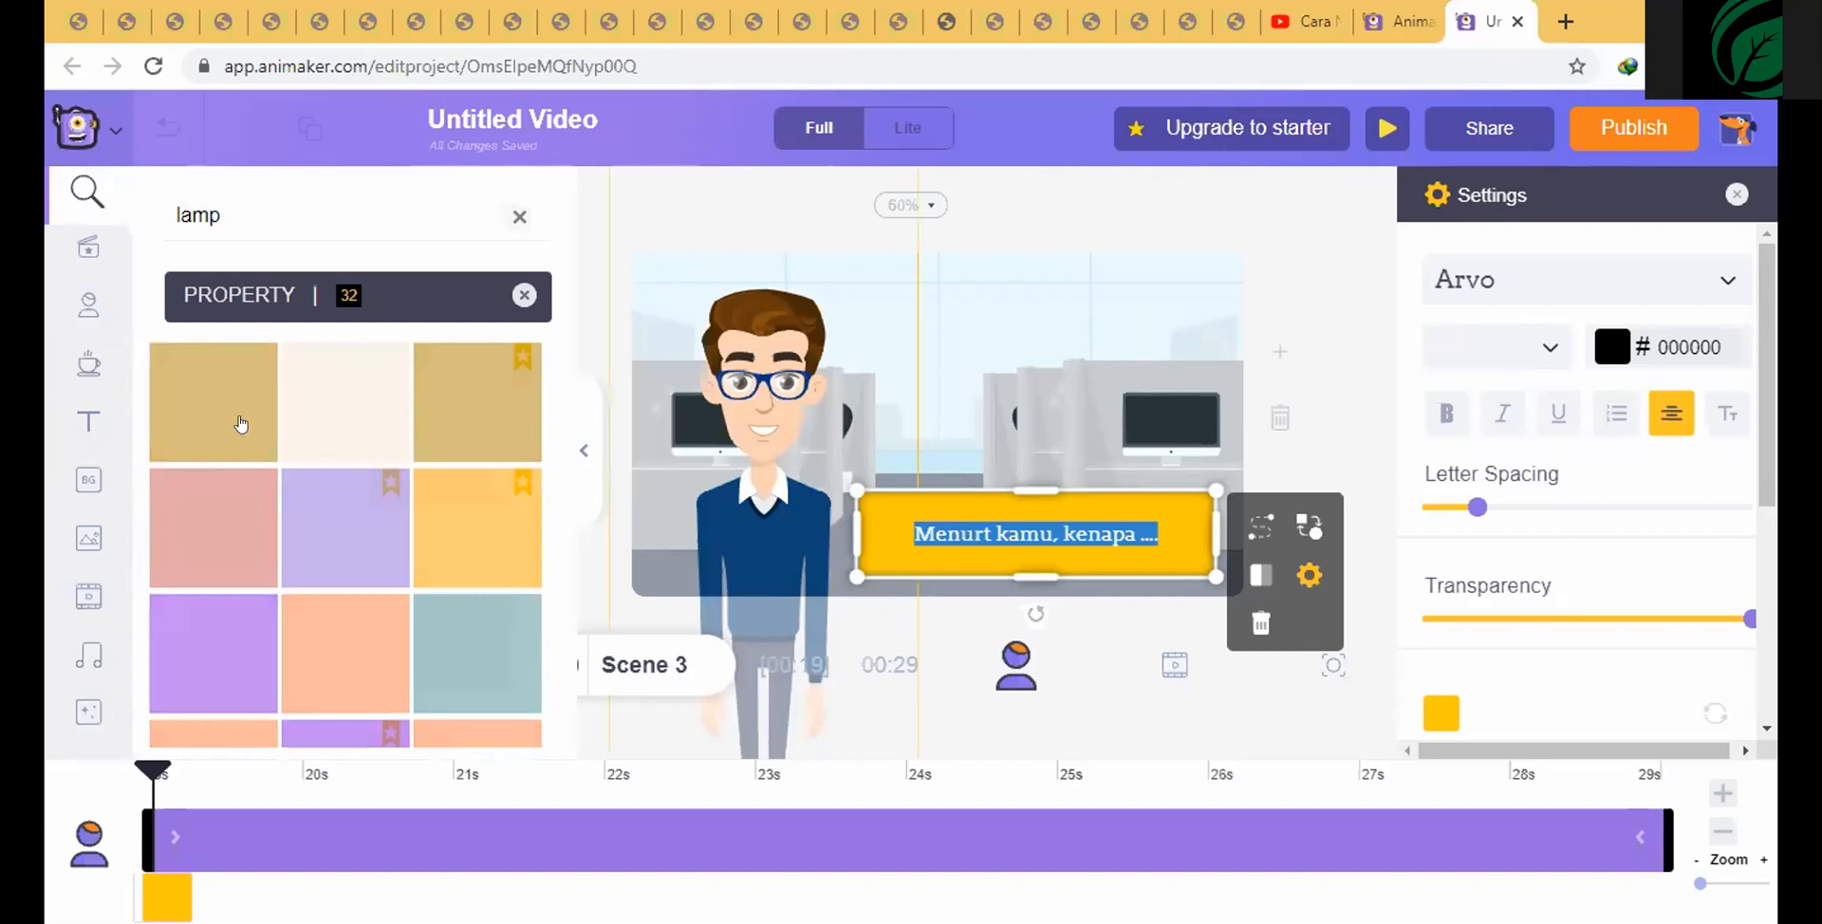
click(1327, 330)
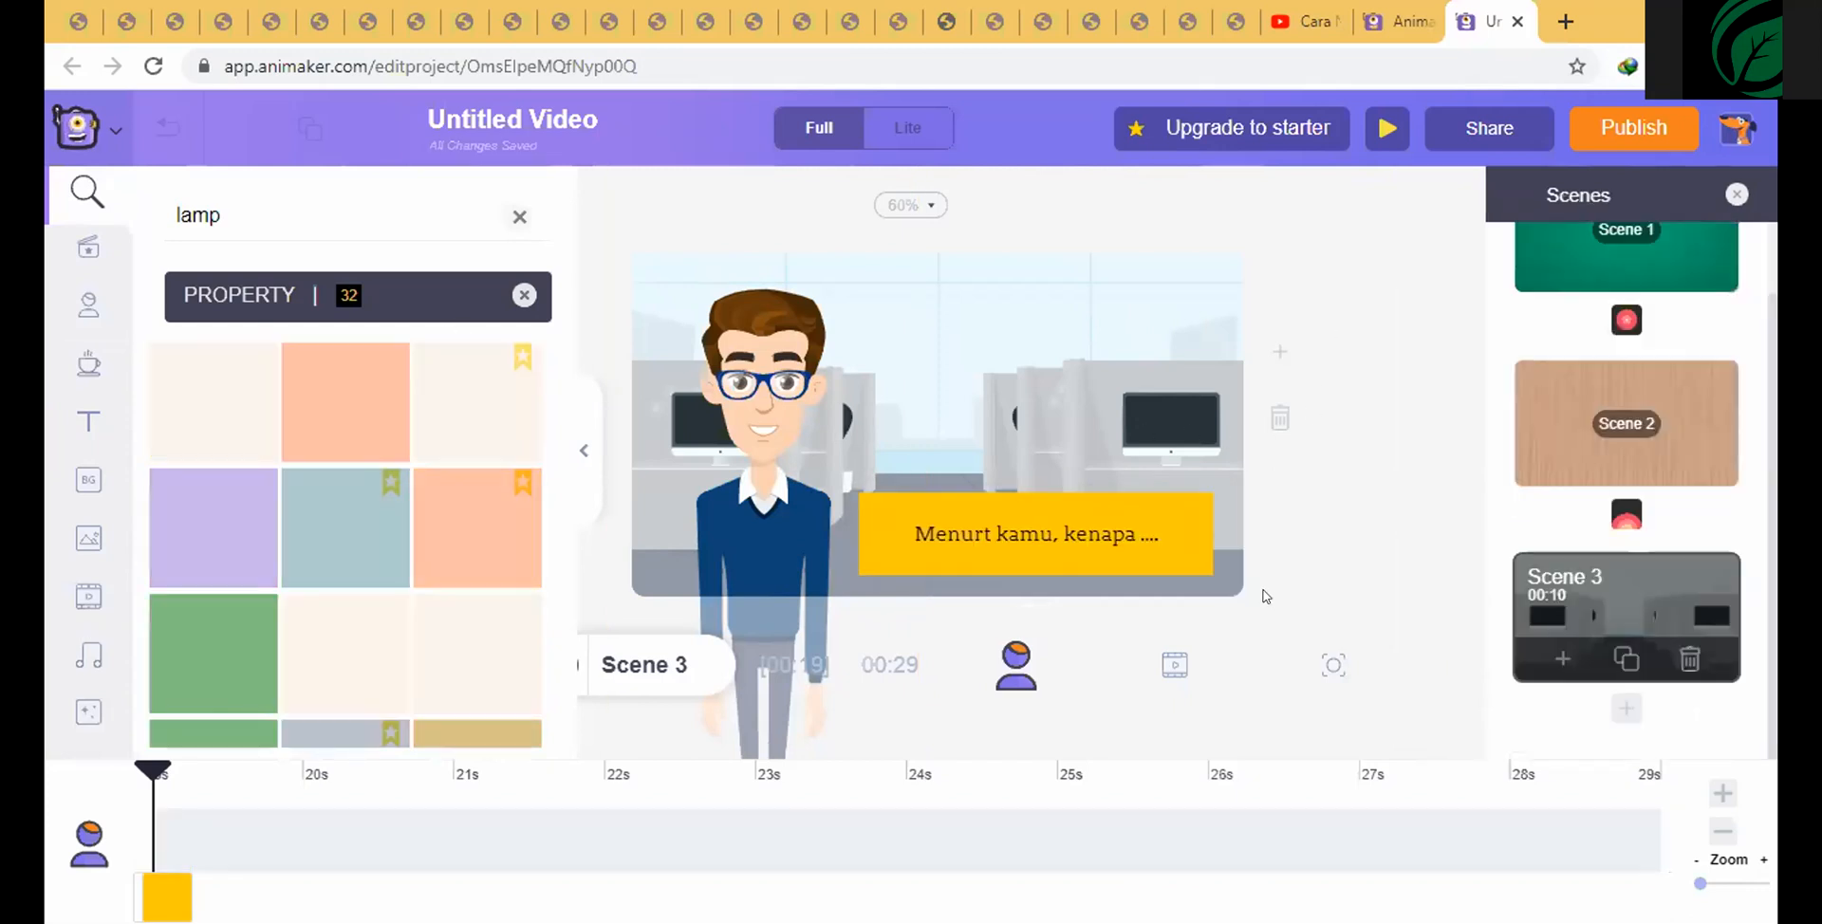
click(1095, 525)
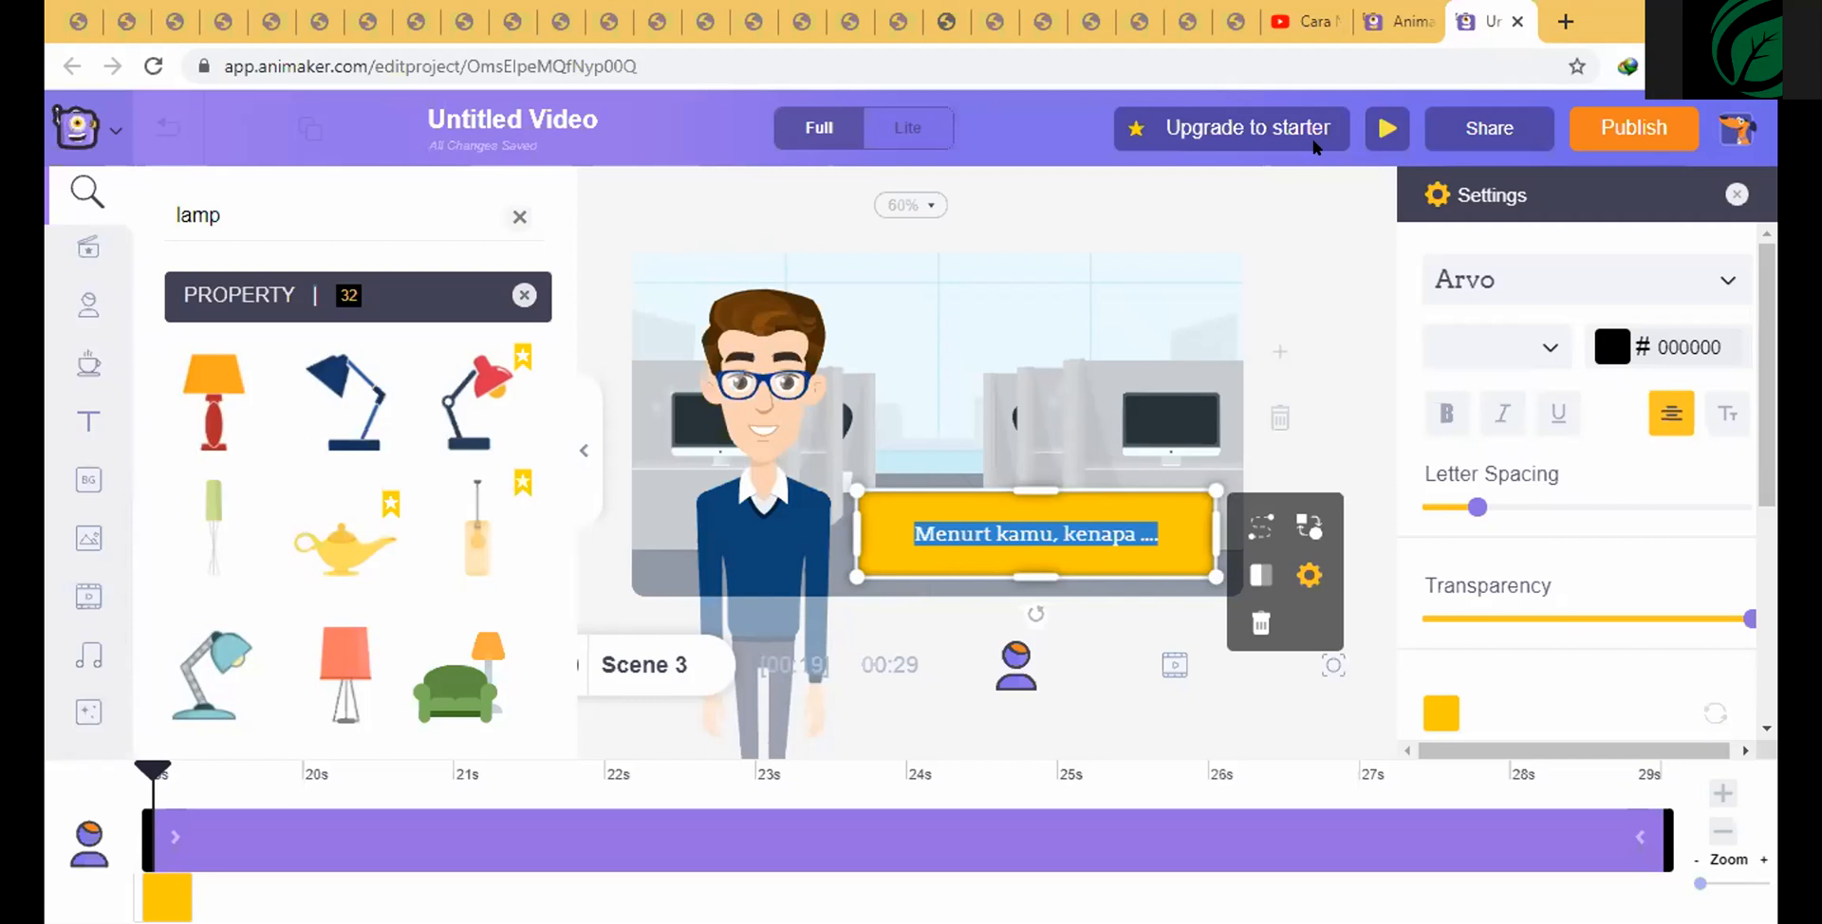
click(584, 450)
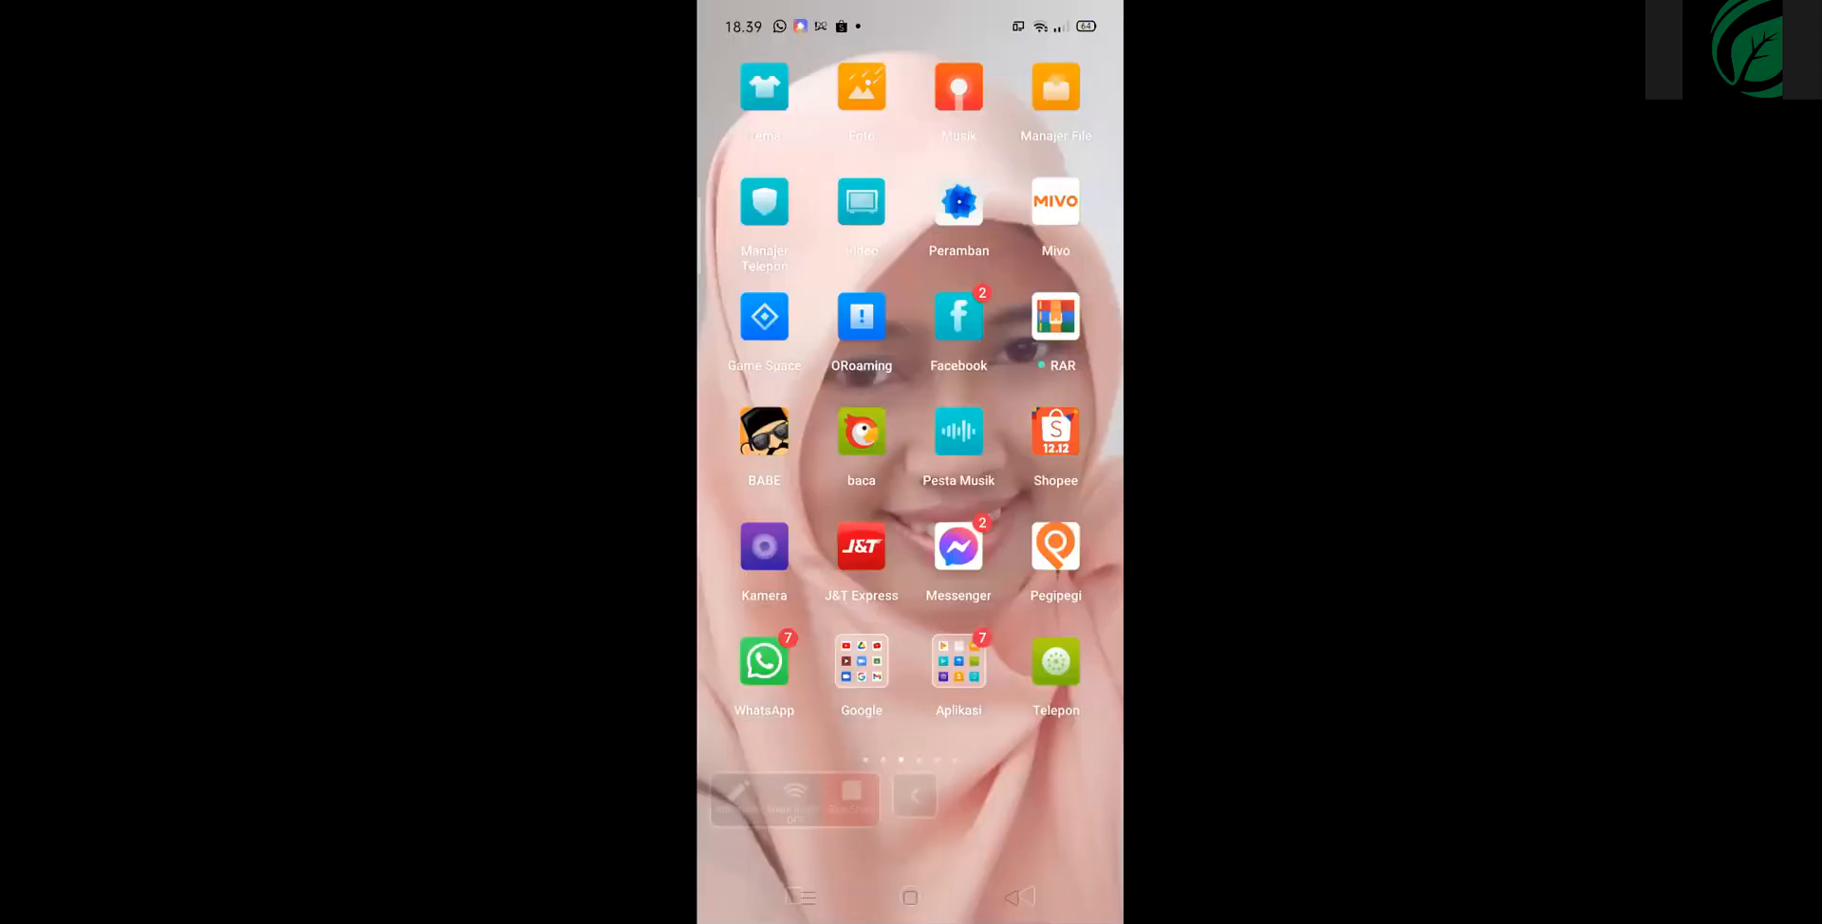
- Switch to WhatsApp on the phone and clear all of the phone's notifications
click(764, 662)
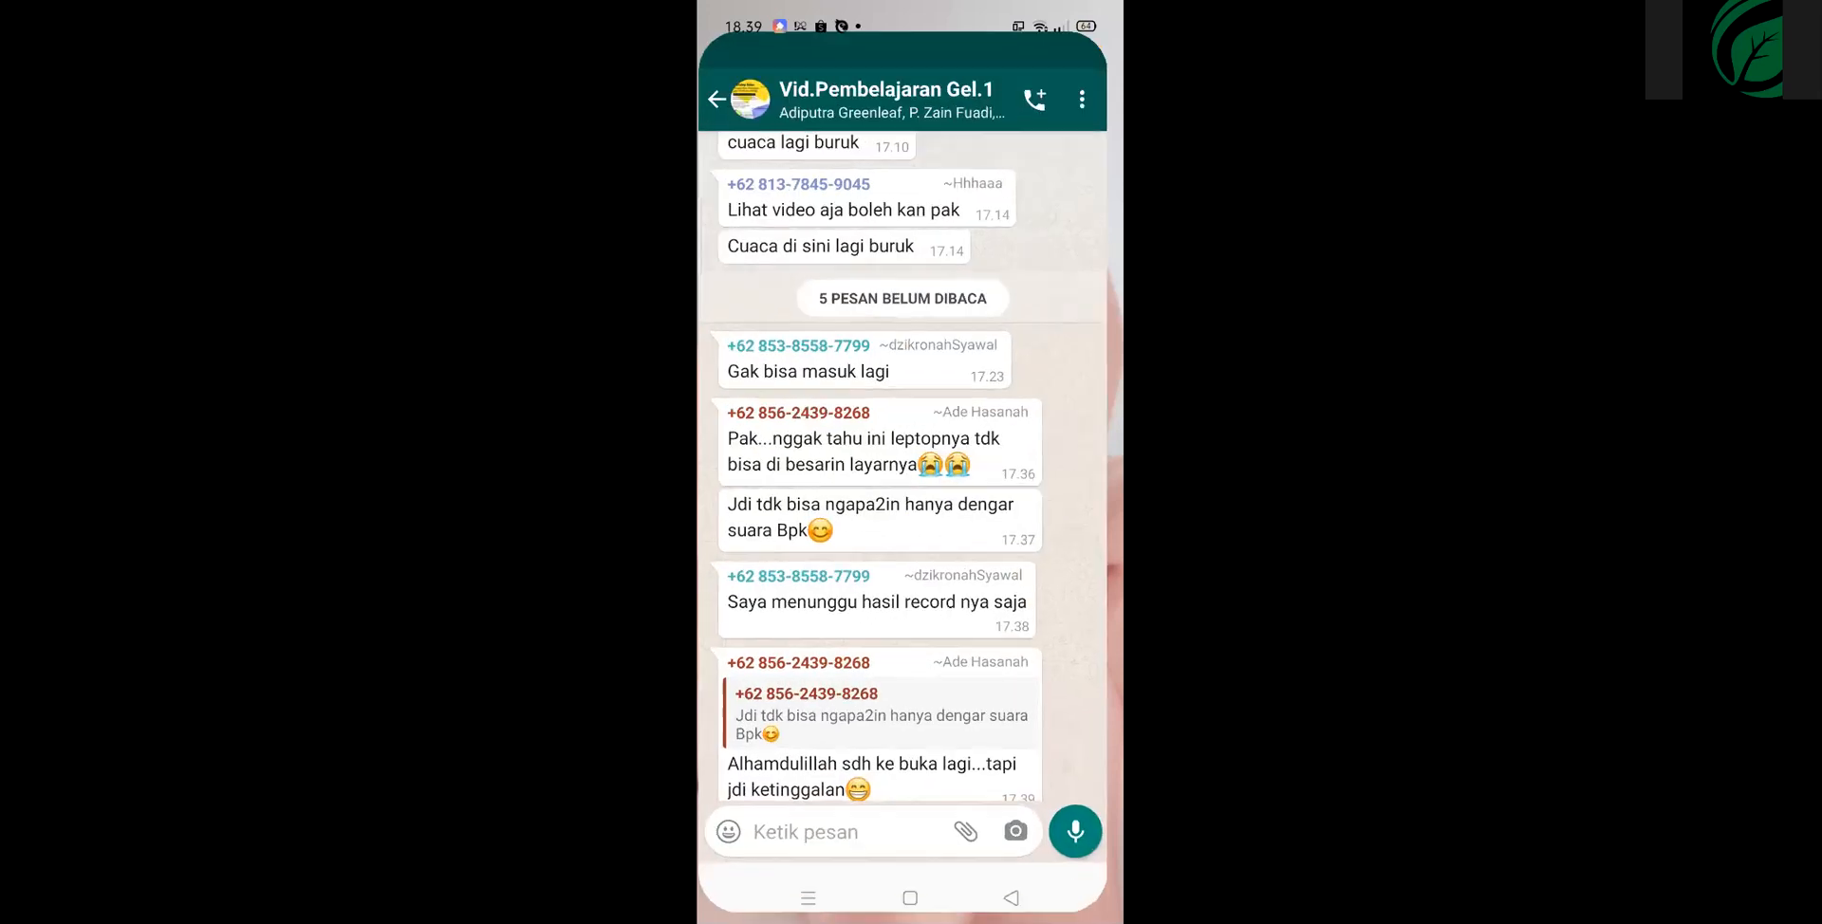
drag(896, 14, 911, 265)
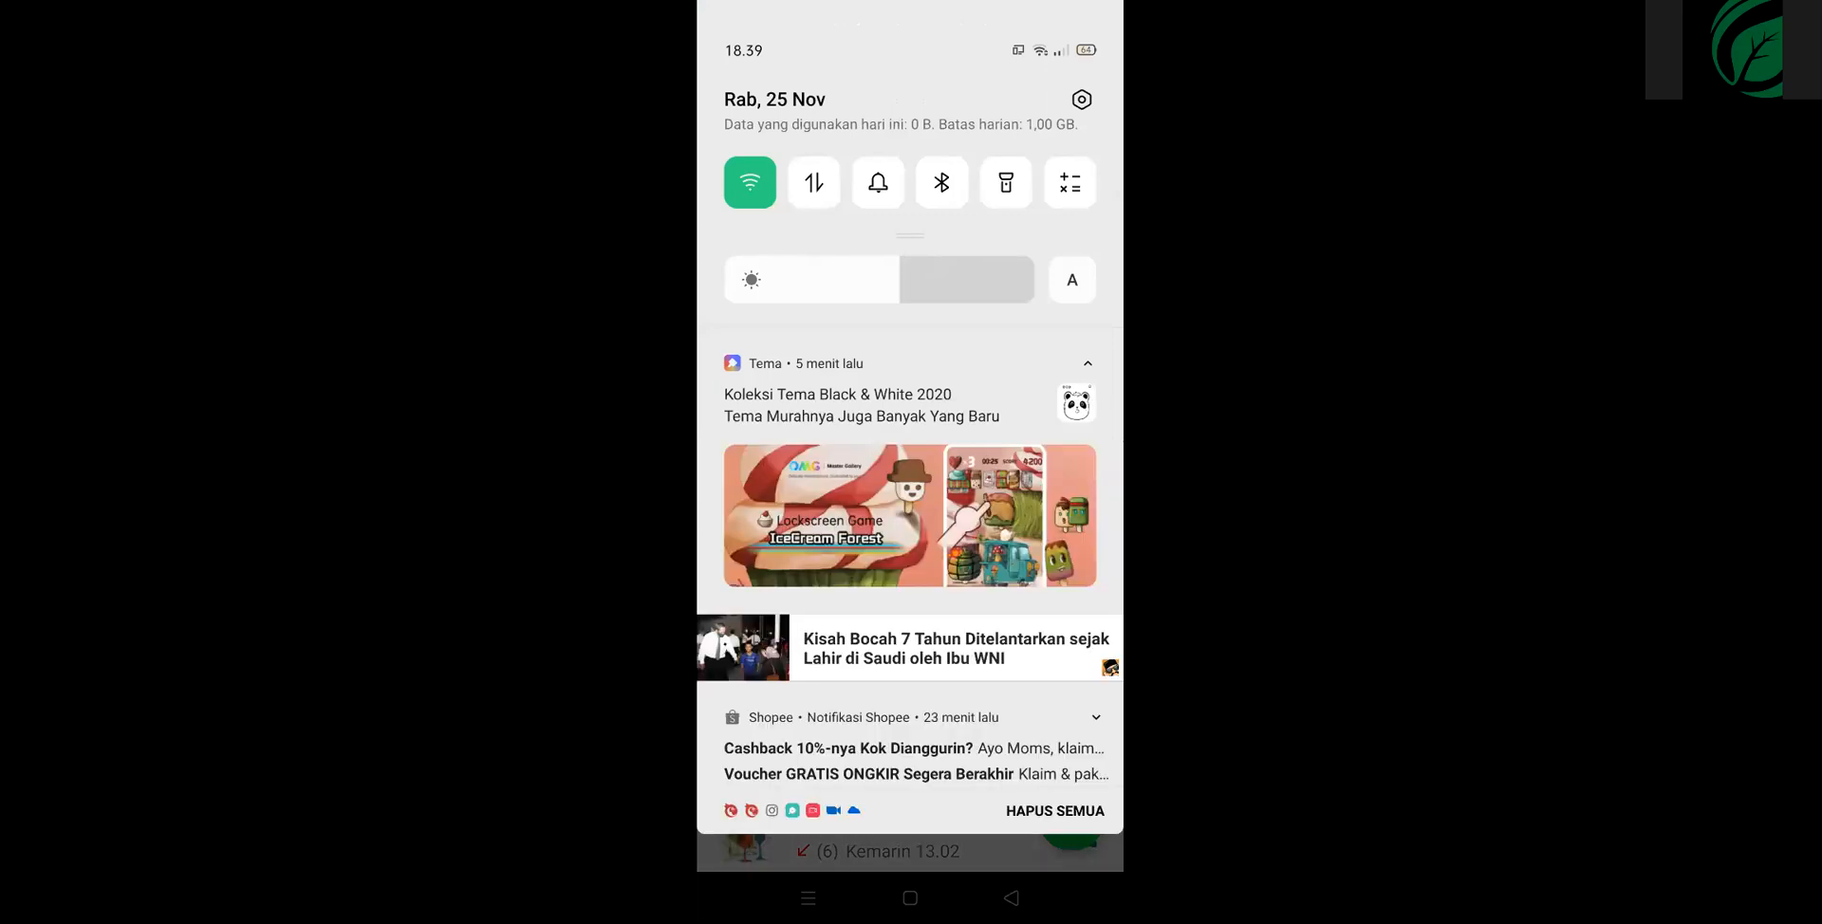
click(1067, 816)
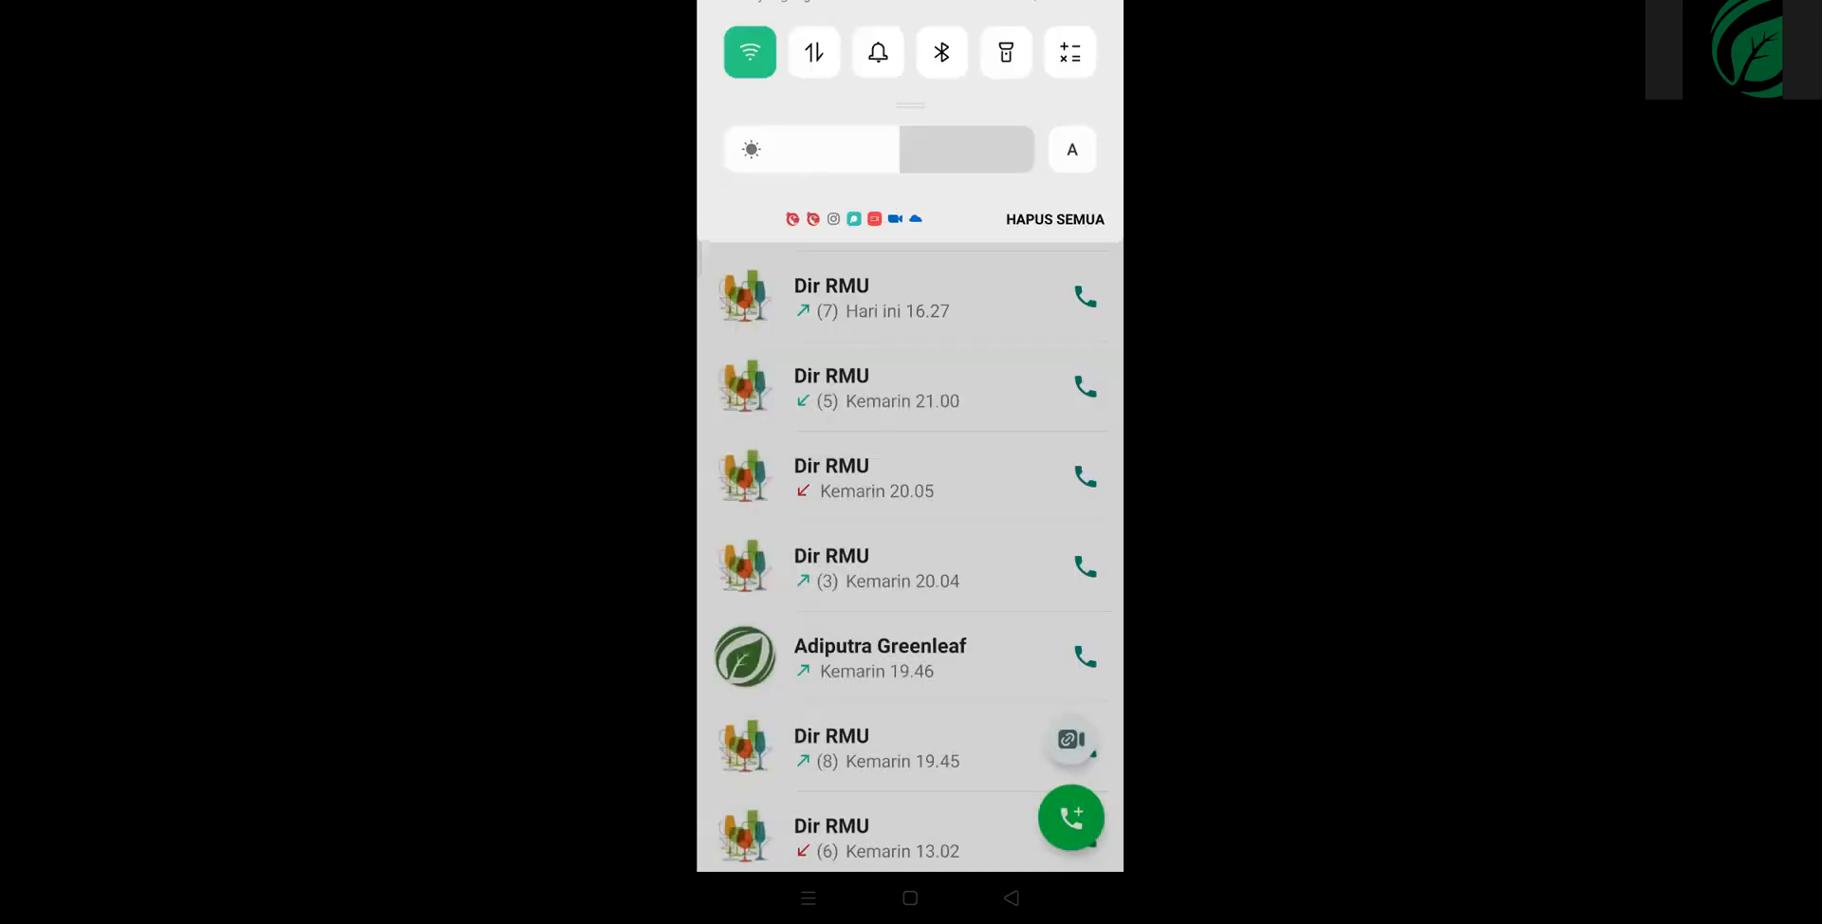
- Leave WhatsApp for the phone's home screen and check the notification shade
click(1012, 898)
click(1012, 898)
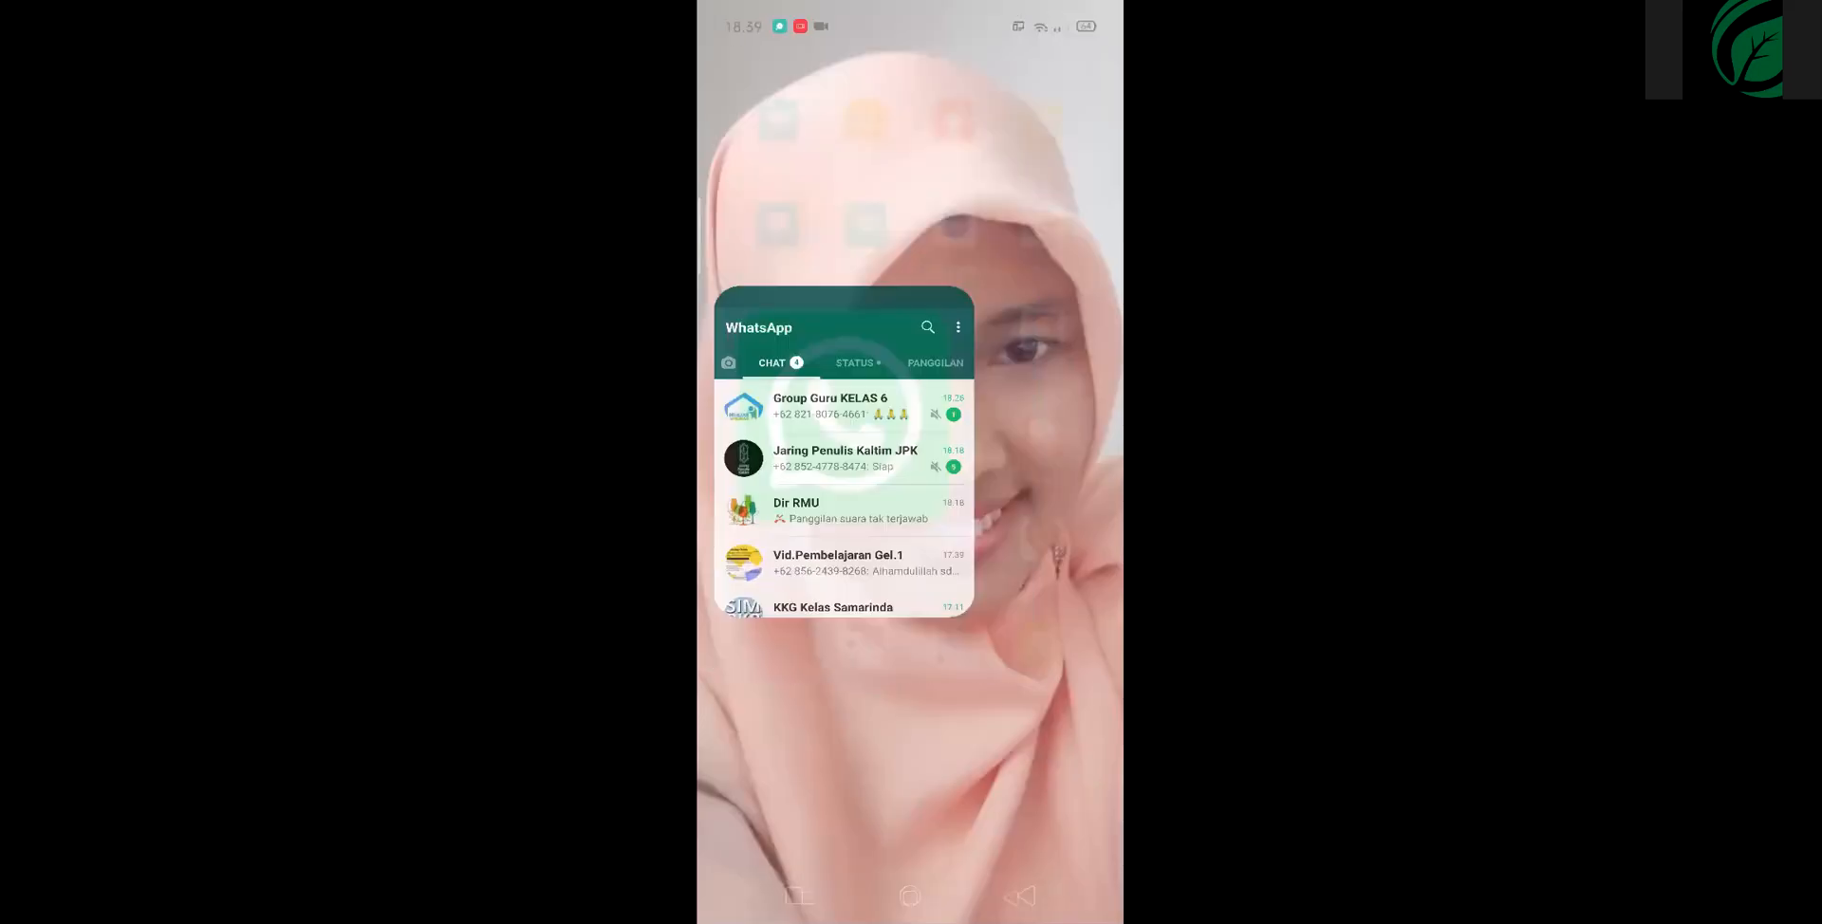
drag(906, 12, 911, 607)
drag(909, 665, 909, 142)
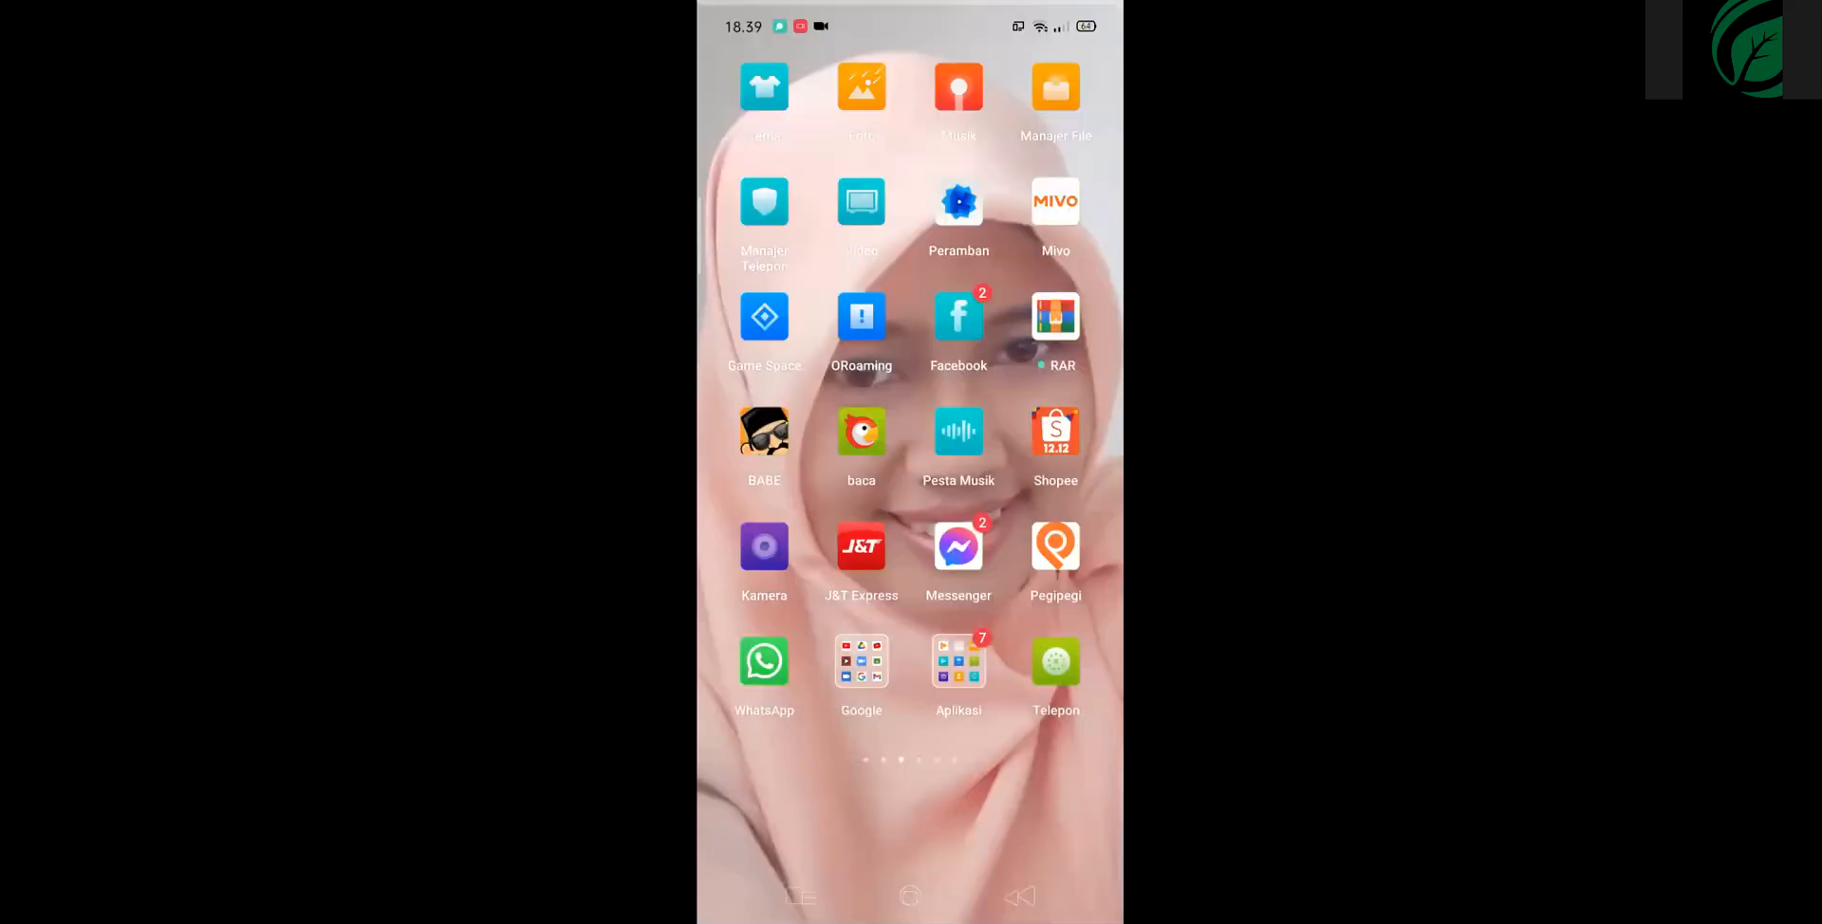